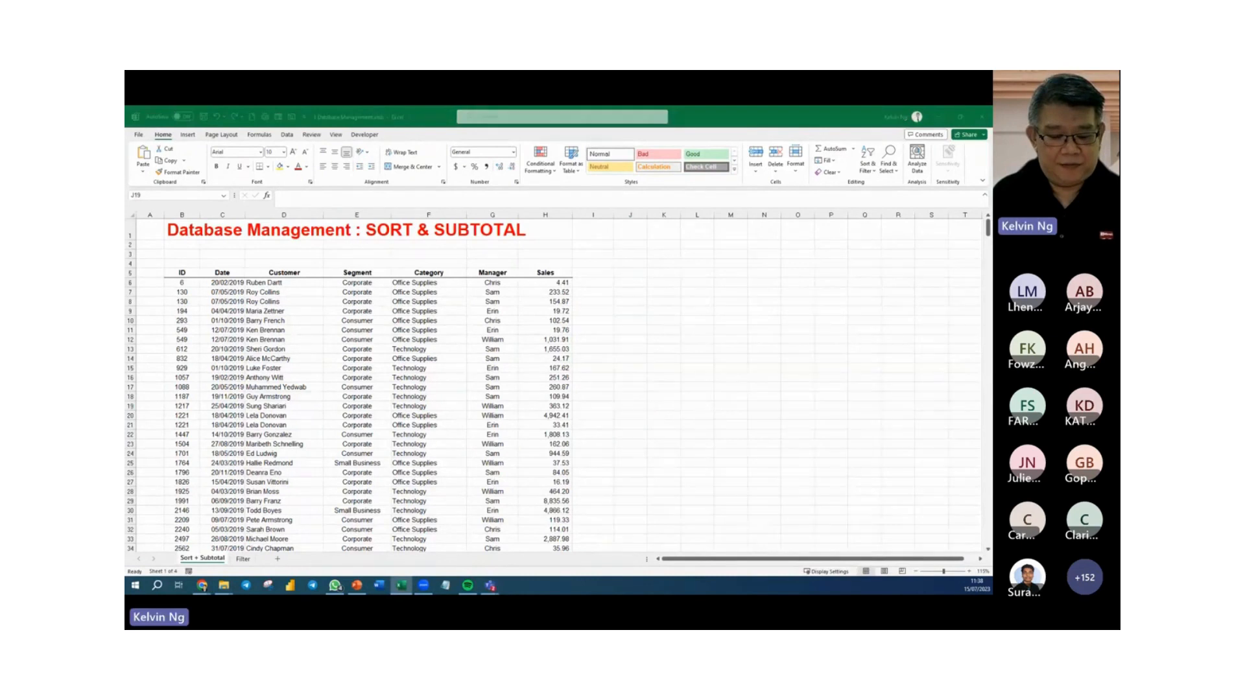
Try to open the 2 Data Manipulation workbook from the file folder and return to the 1 Database Management workbook.
key("alt+Tab")
double_click(444, 366)
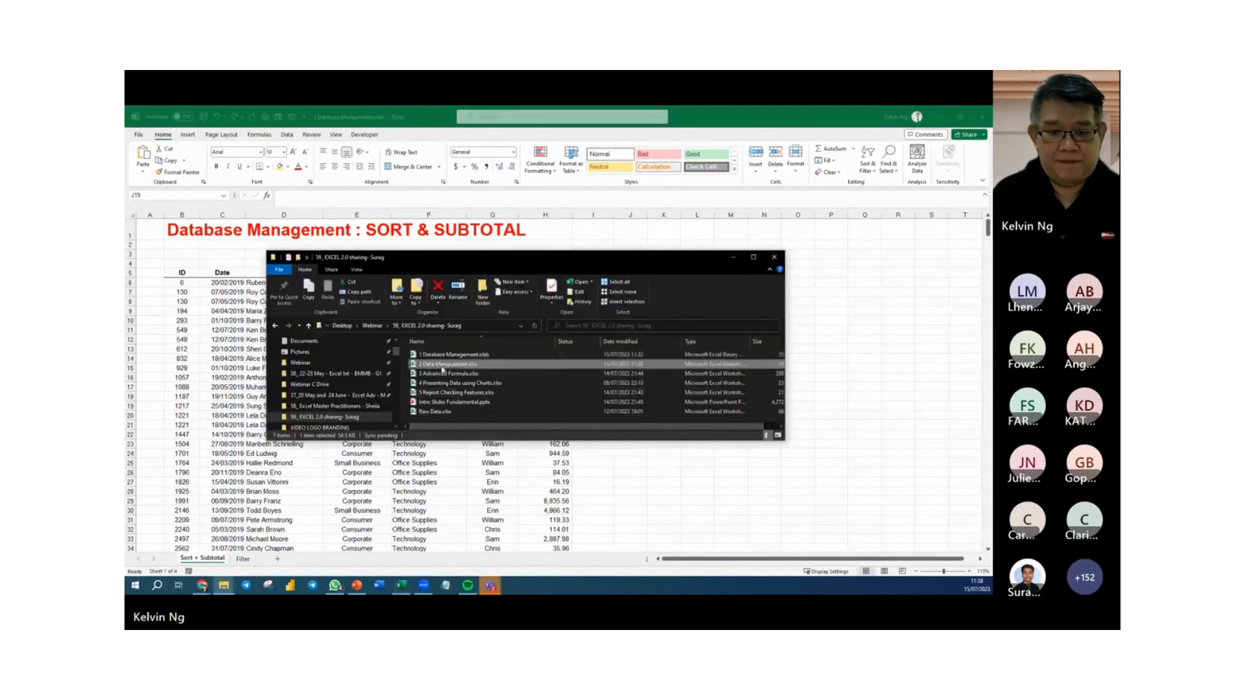
left_click_drag(692, 593, 522, 397)
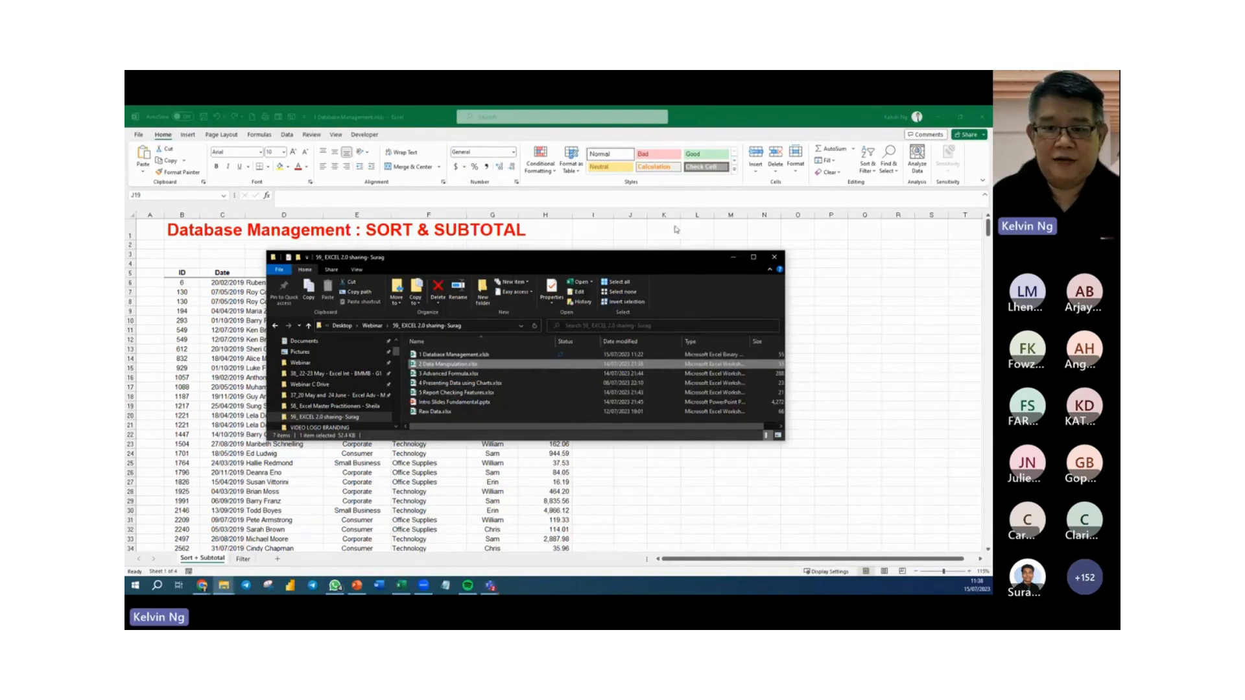
key("alt+Tab")
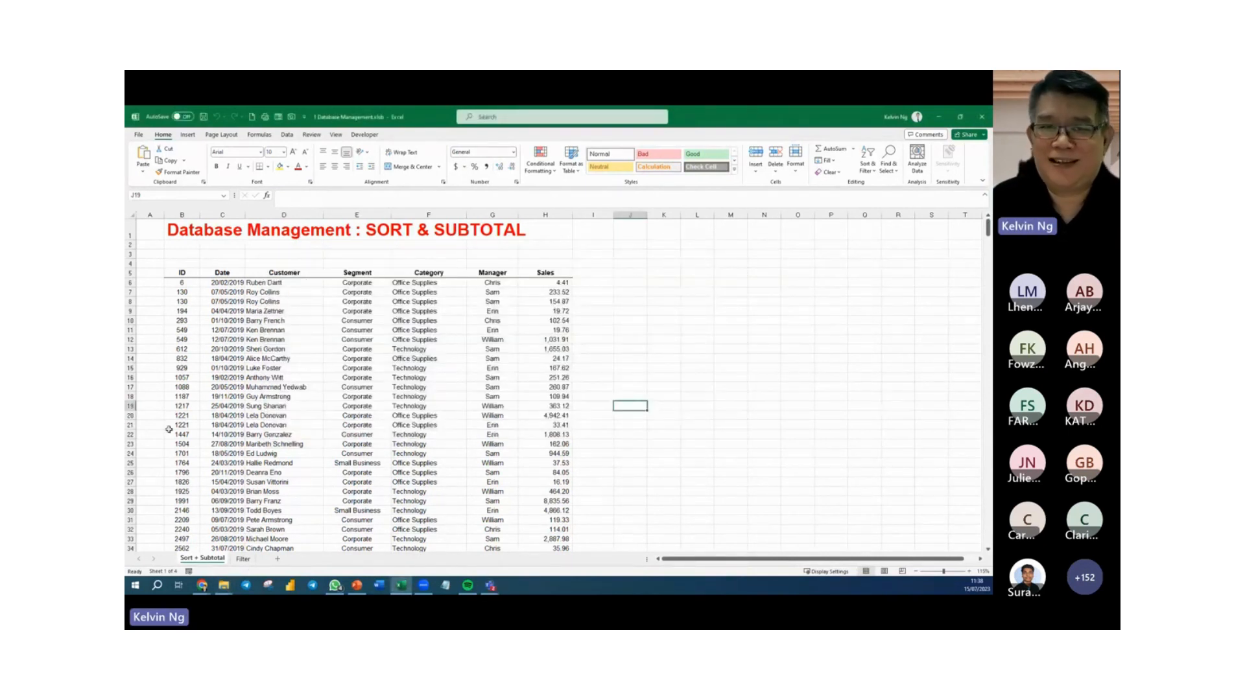
Check the extent of the data by going to the last record of the ID column and back to the table header.
left_click(184, 284)
key("ctrl+Down")
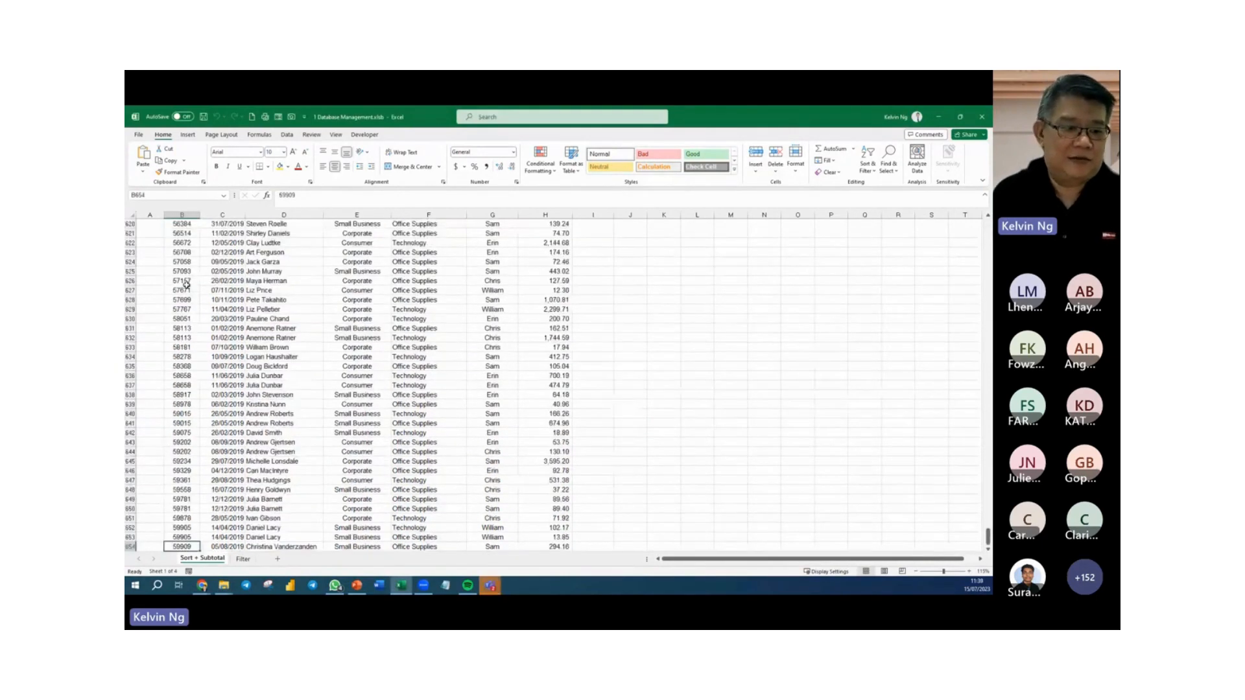
scroll(244, 480, "down", 3)
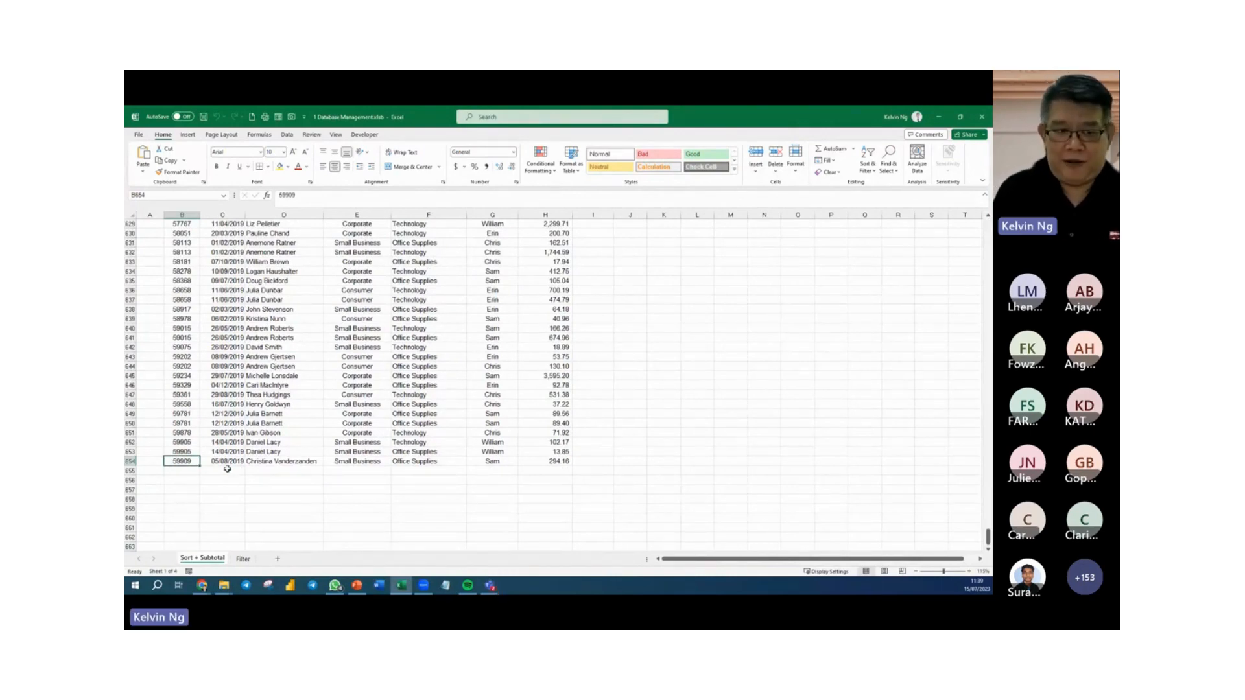
key("ctrl+Up")
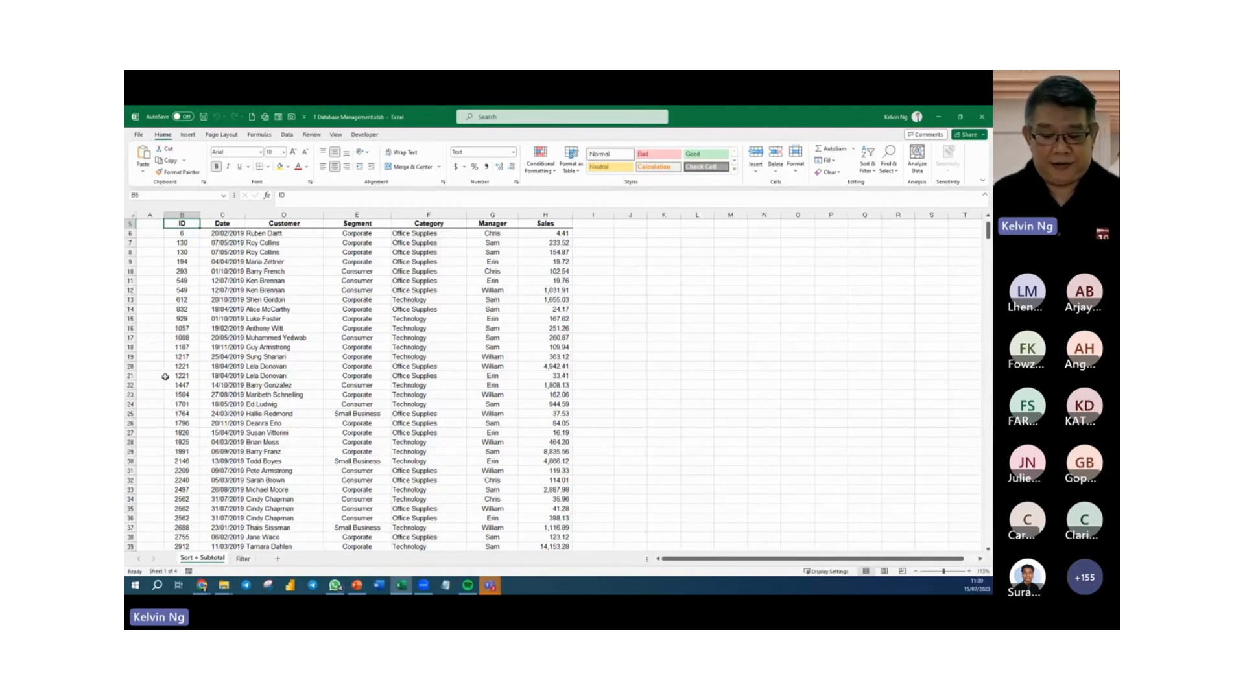
left_click(385, 290)
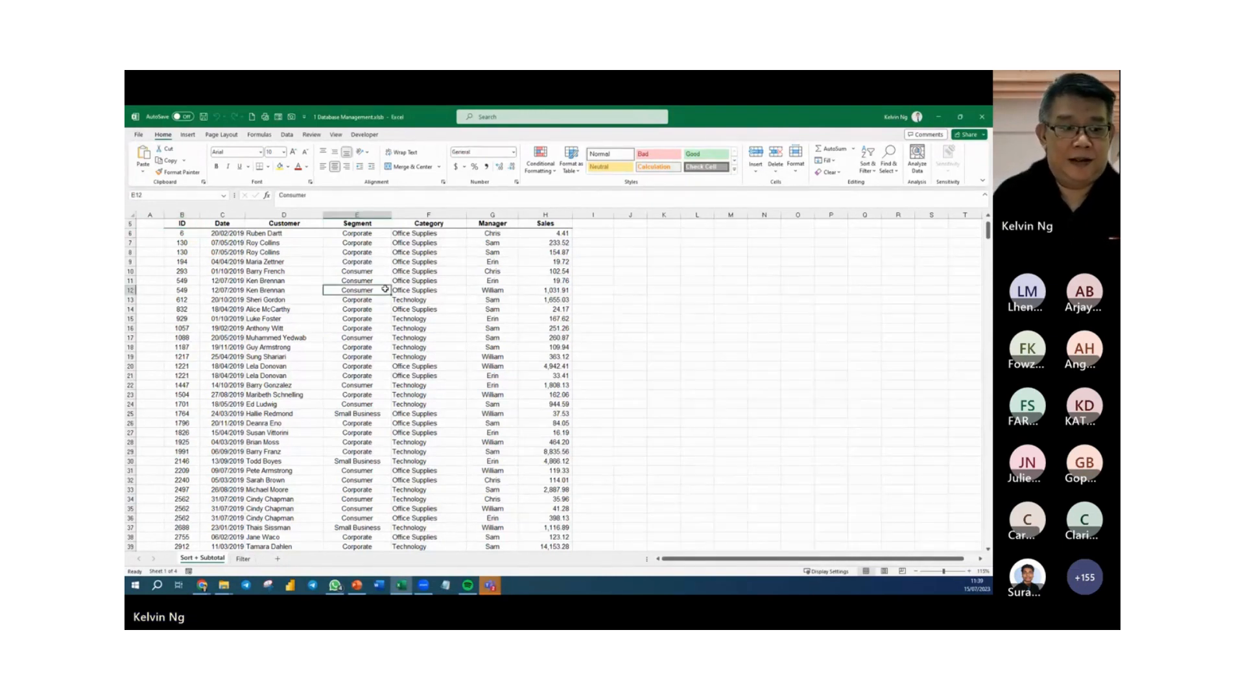
scroll(385, 289, "up", 2)
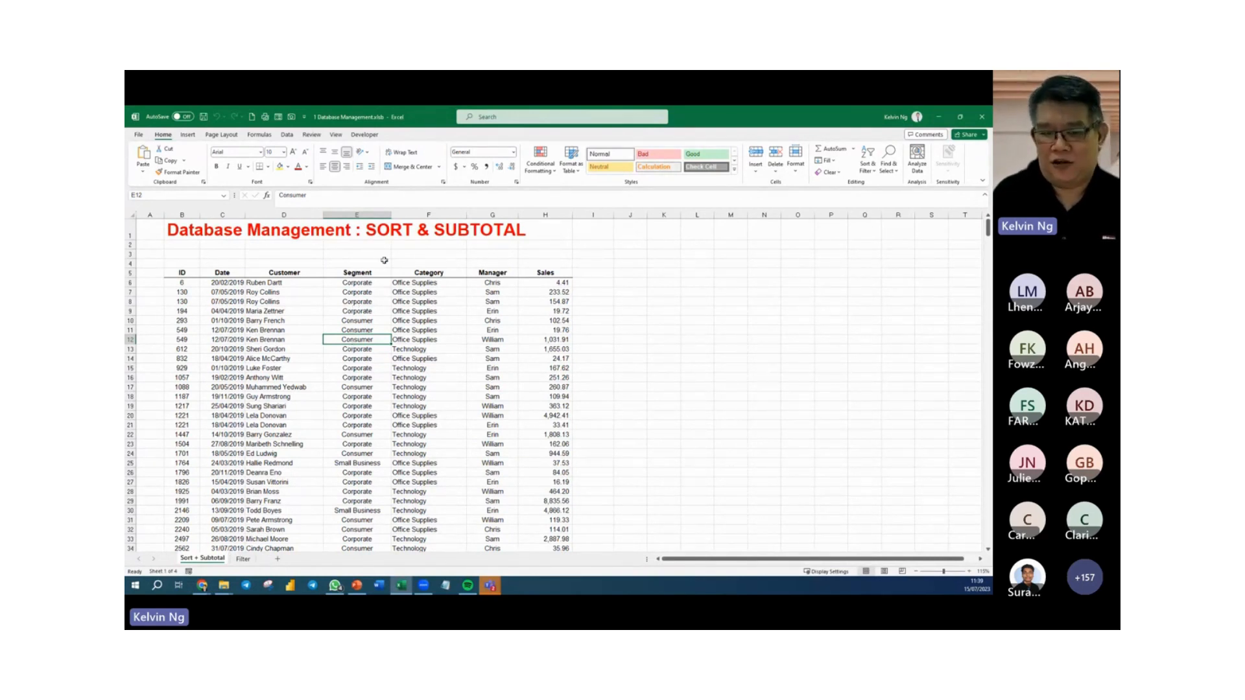
Sort the records by the Segment column from A to Z.
left_click(374, 327)
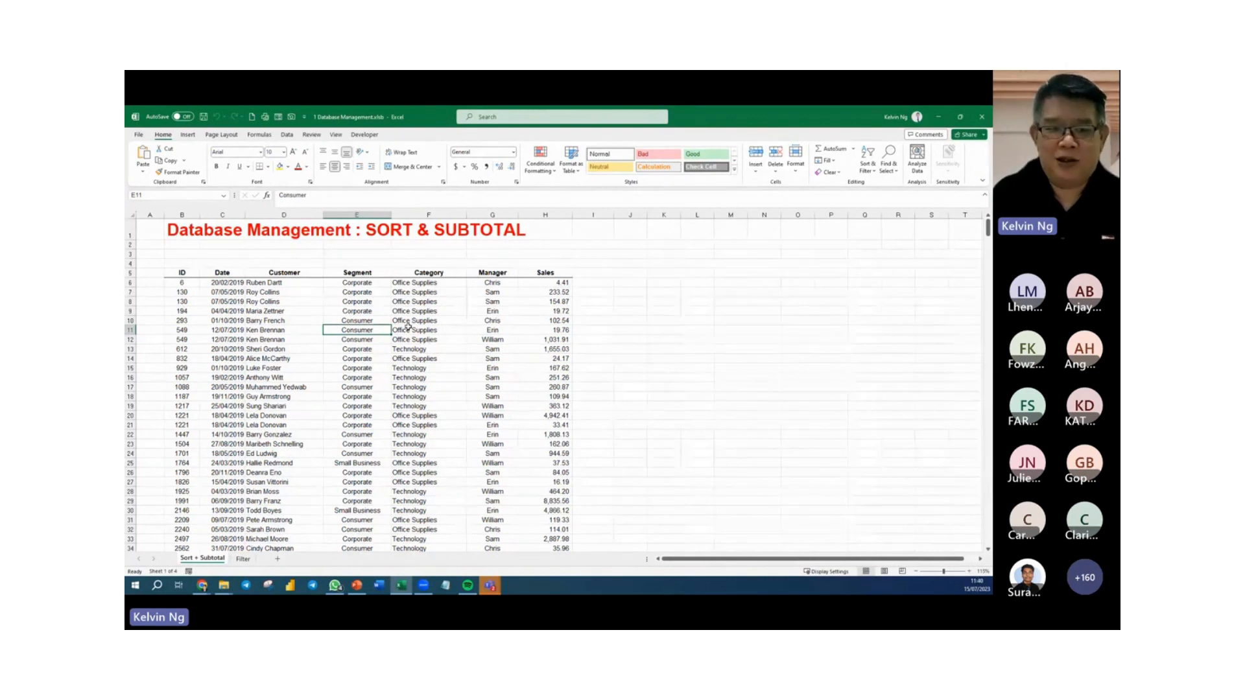
right_click(375, 311)
mouse_move(442, 462)
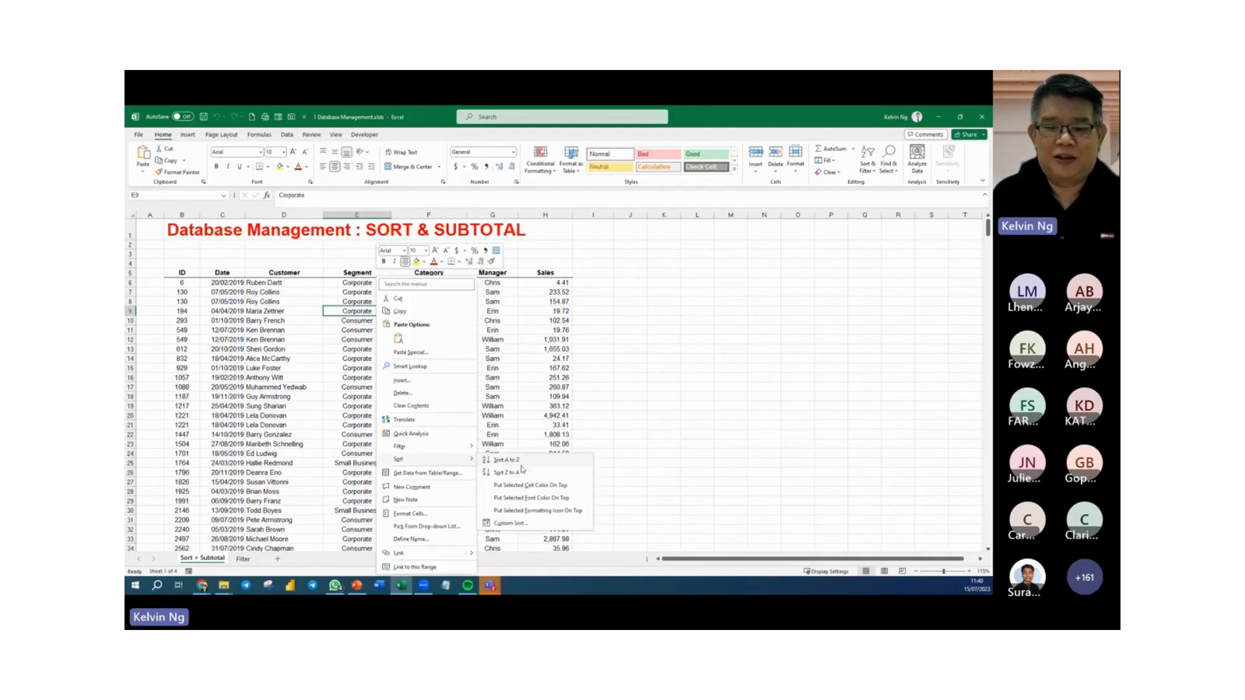
left_click(529, 459)
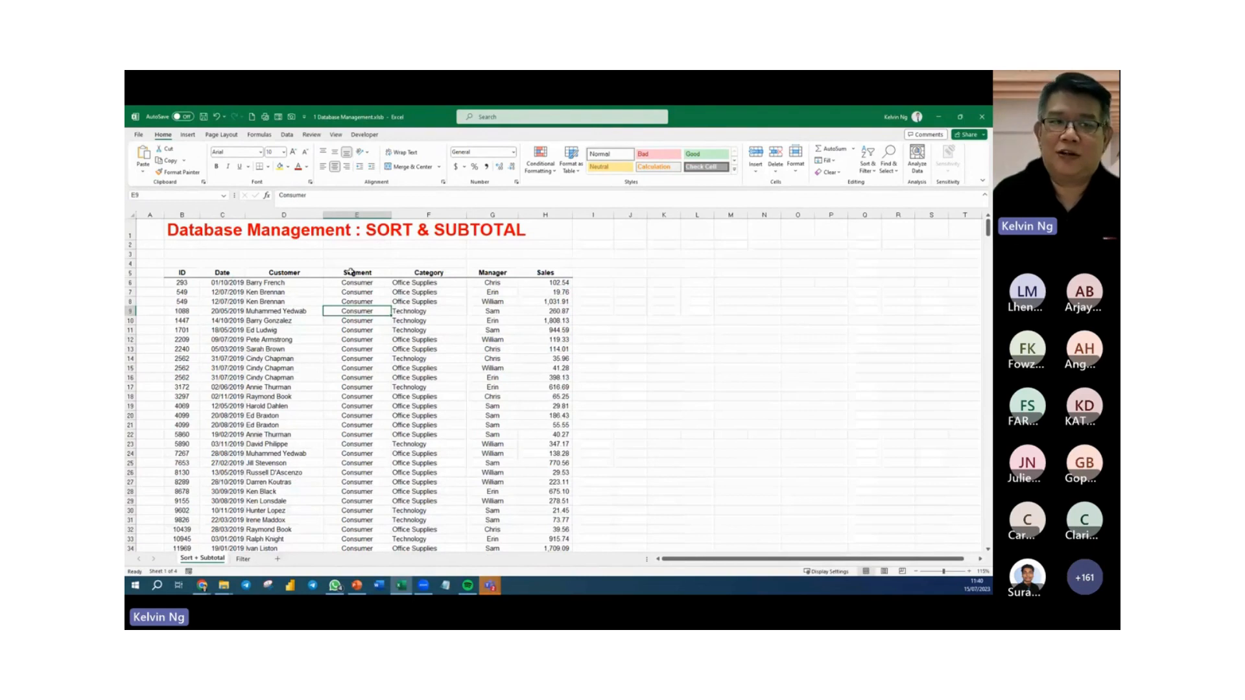
Display the data tools and examine the Sort & Filter commands up close.
left_click(289, 136)
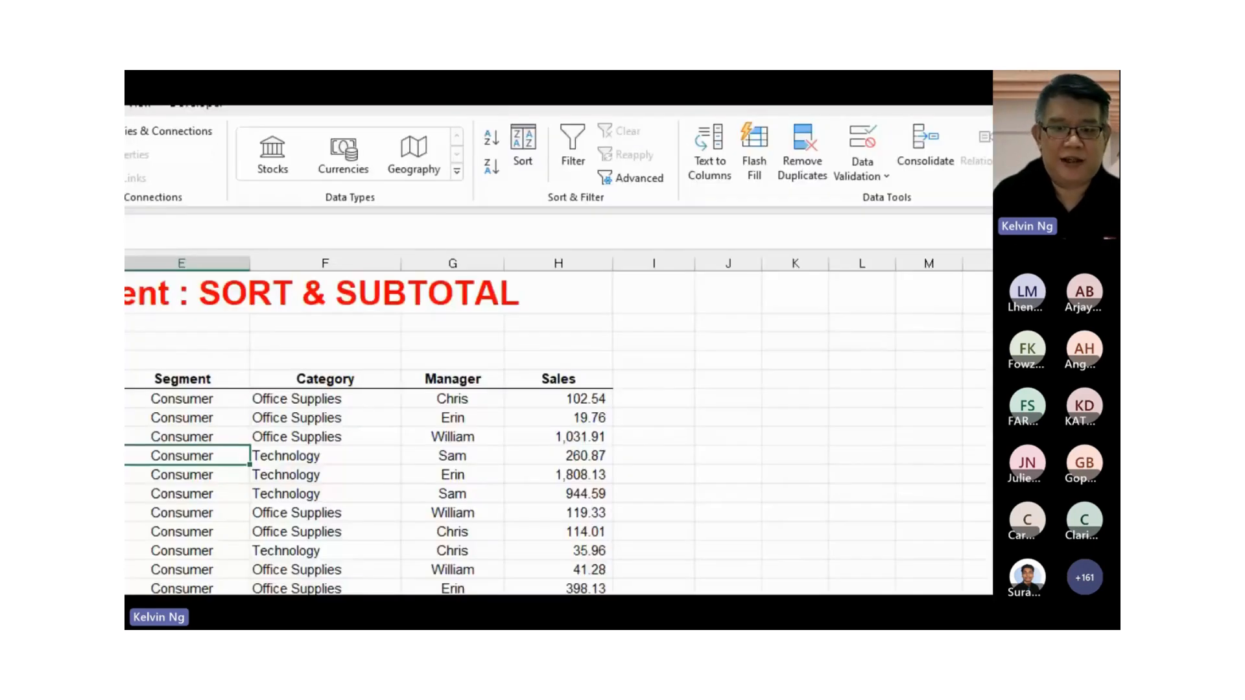
left_click(523, 167)
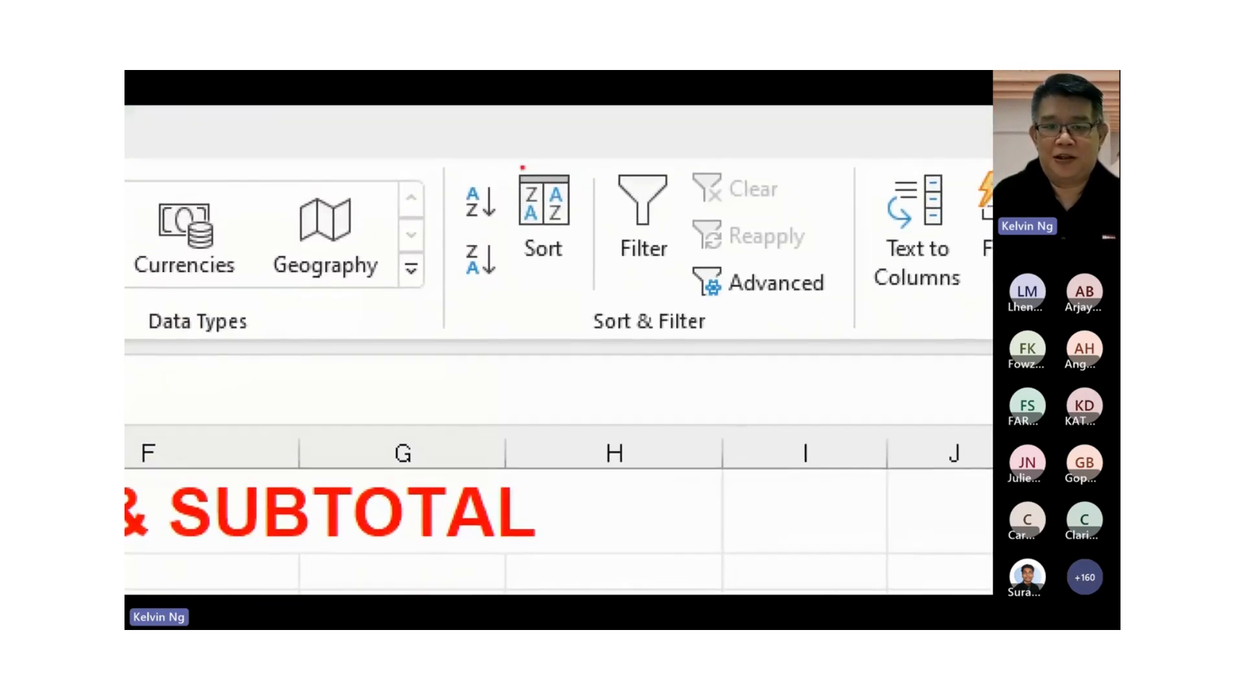
left_click_drag(439, 149, 598, 308)
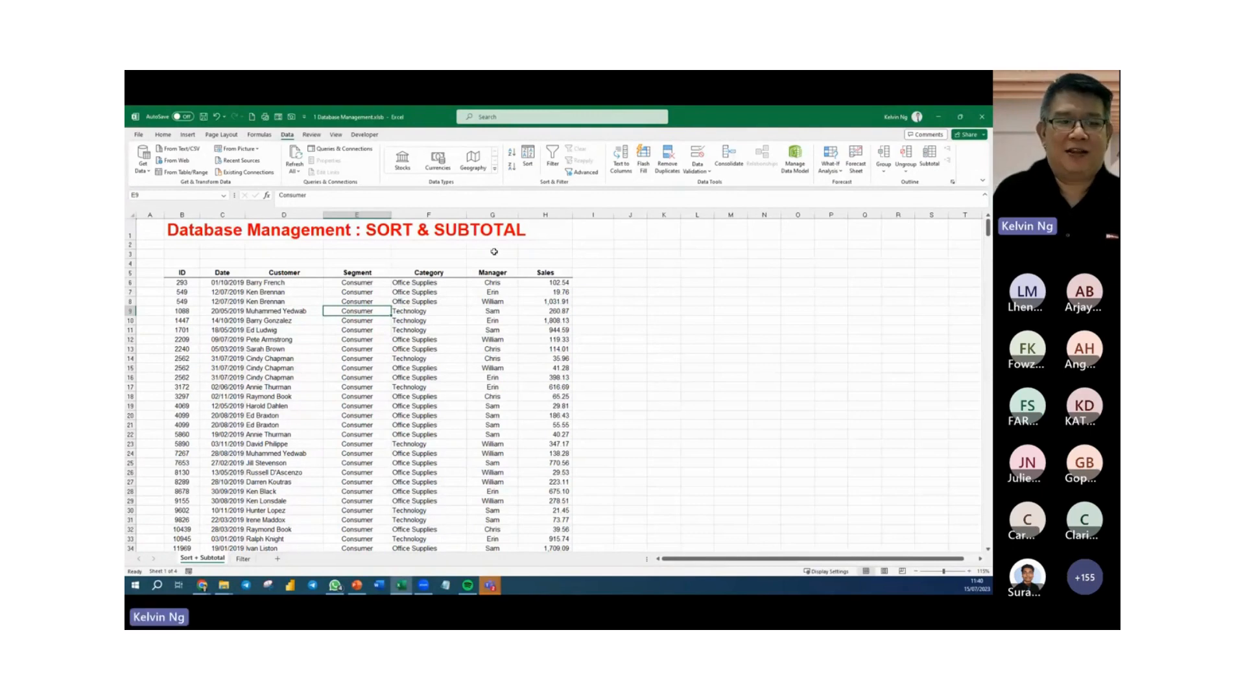
Select the whole data table, and the Segment column from its header down to row 33, as example ranges.
left_click(301, 333)
key("ctrl+a")
left_click(394, 342)
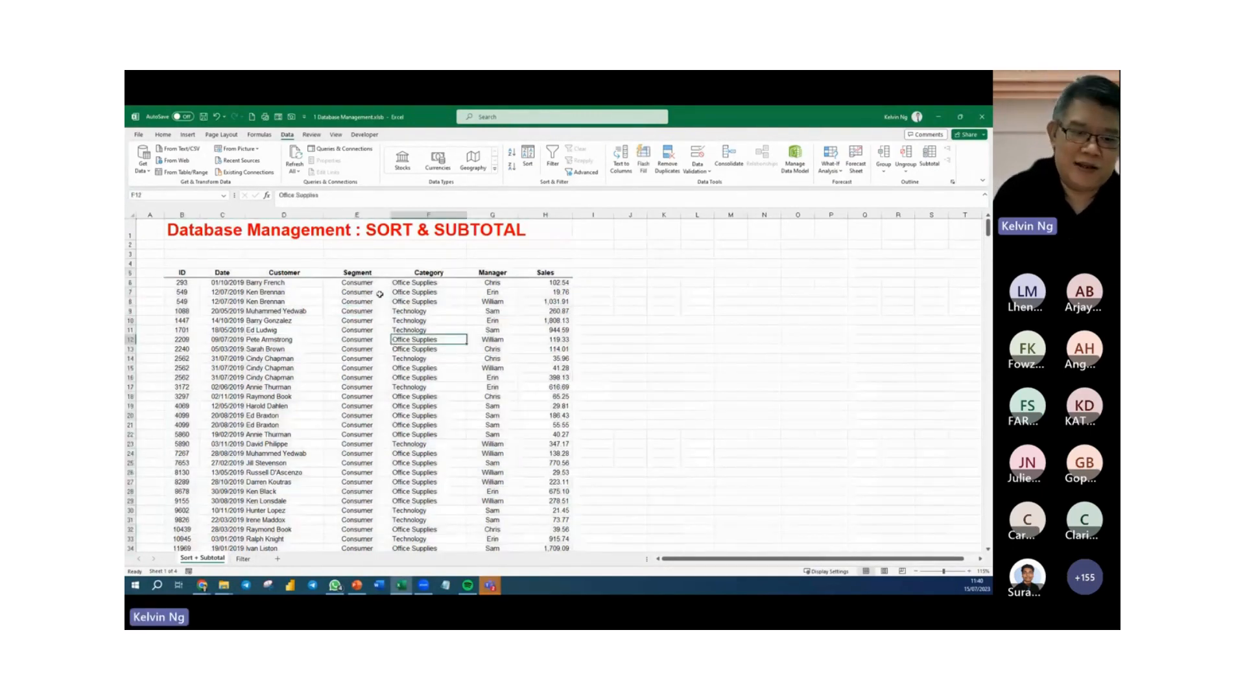
left_click_drag(376, 274, 380, 537)
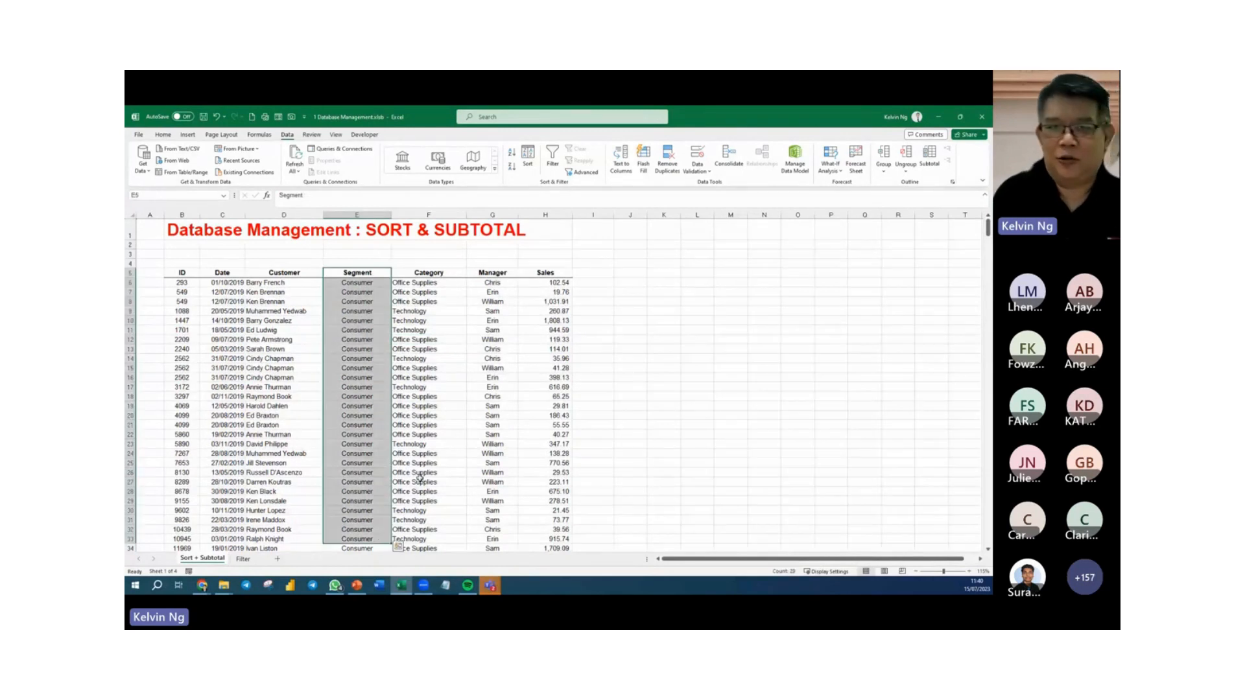
left_click(456, 444)
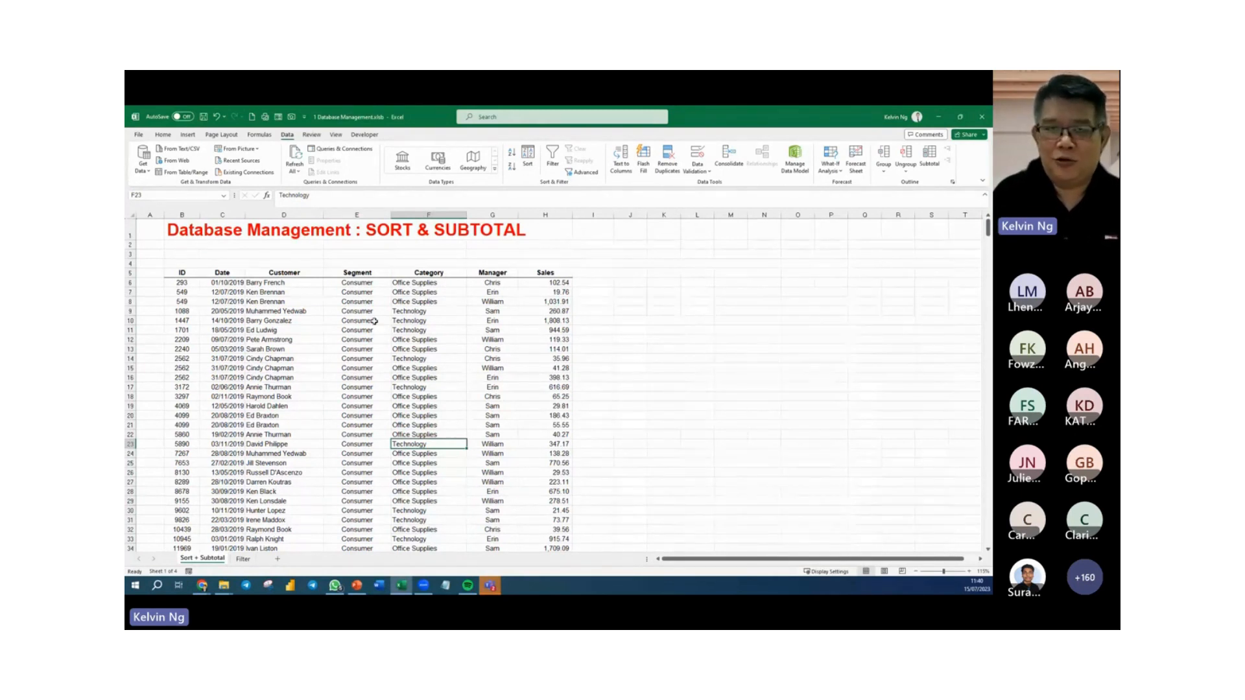
Insert an empty column before Category and sort the data beyond it by Manager from A to Z.
left_click(433, 214)
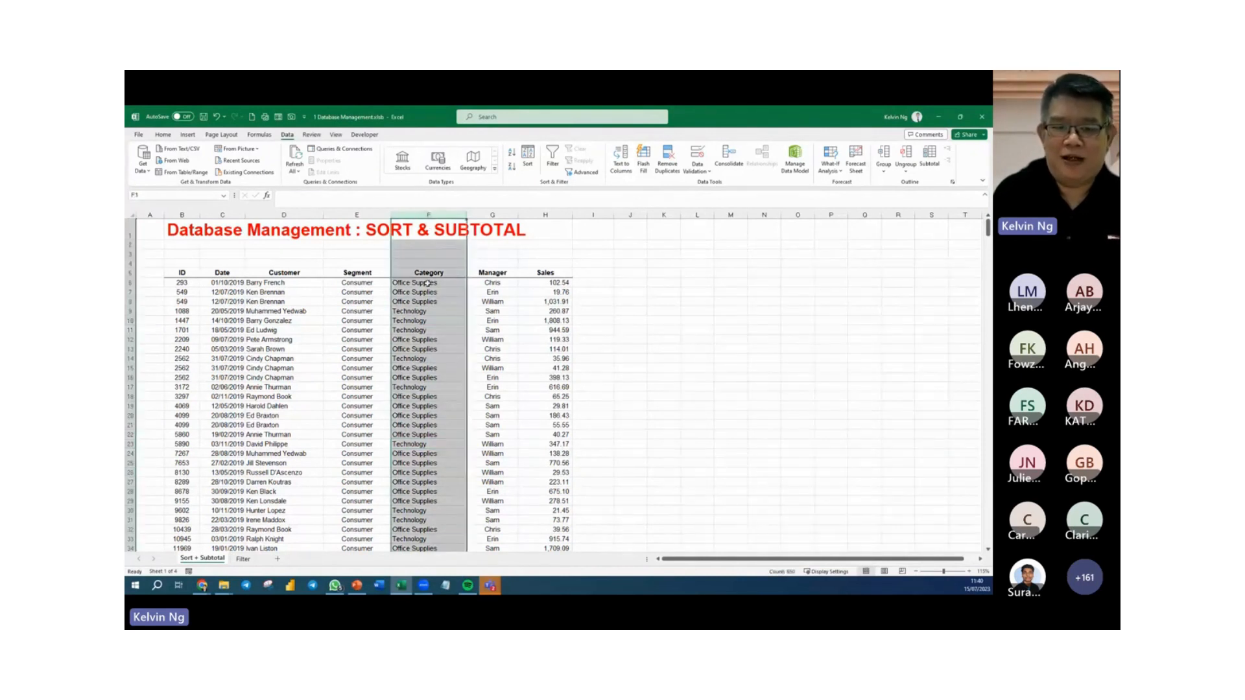
right_click(427, 323)
left_click(450, 414)
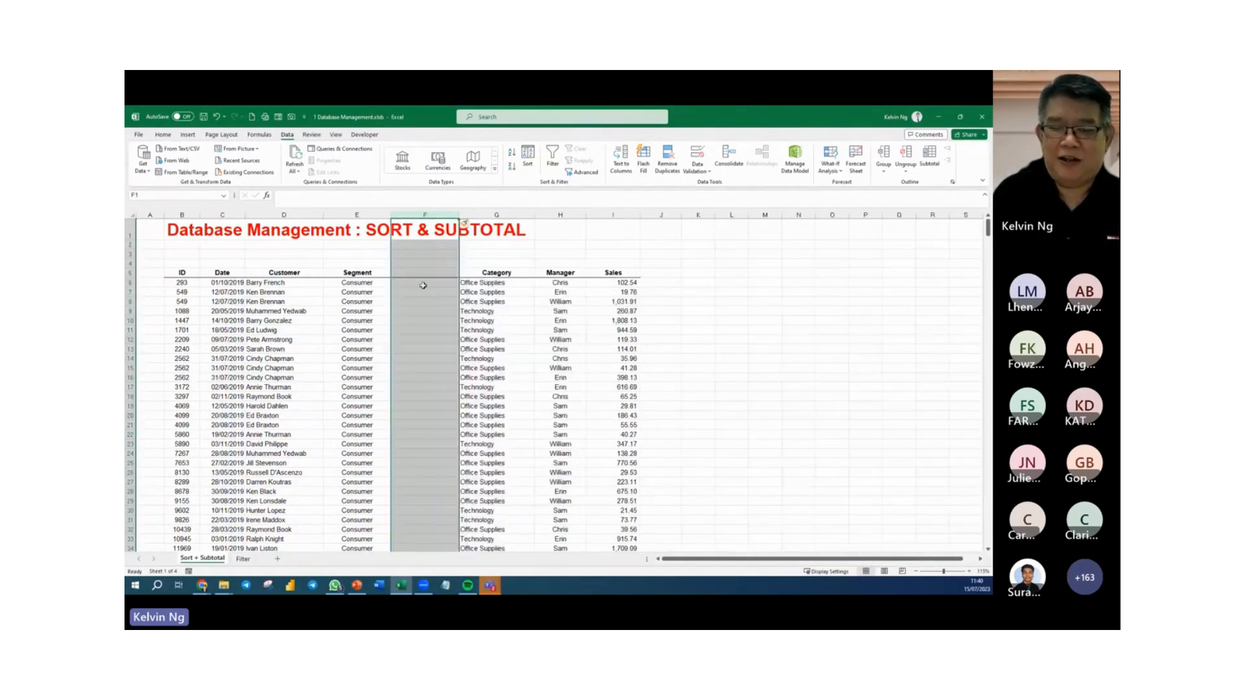
left_click(428, 329)
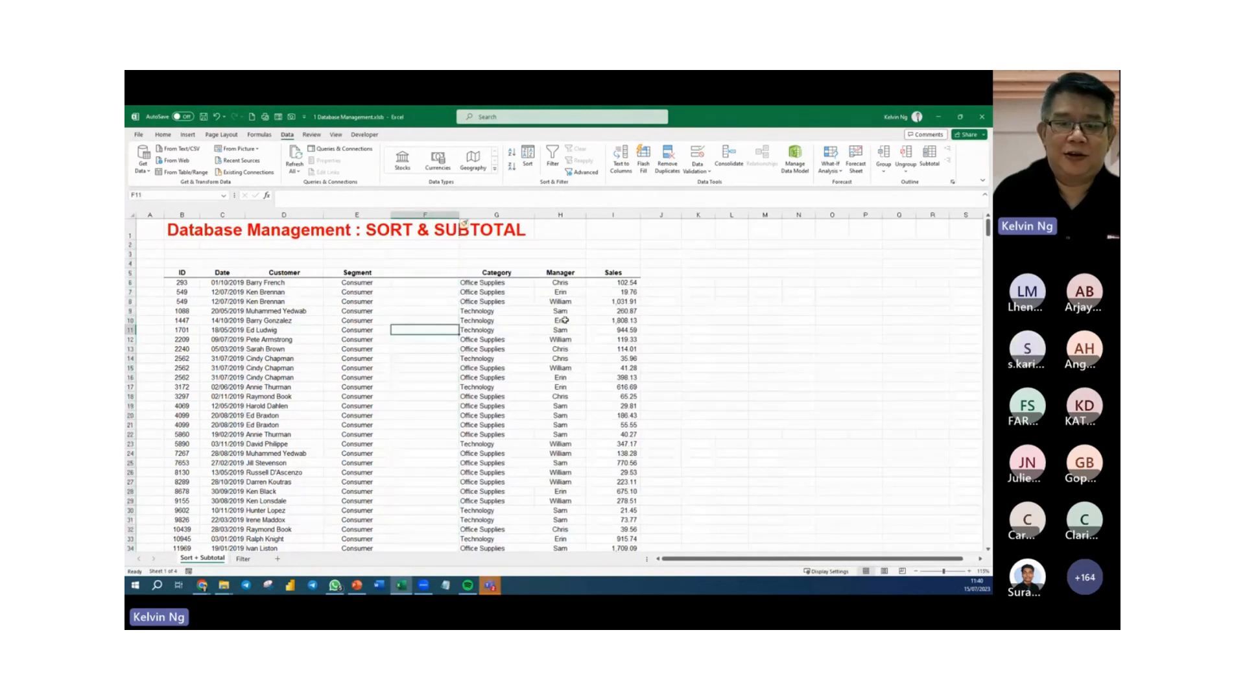
left_click(563, 312)
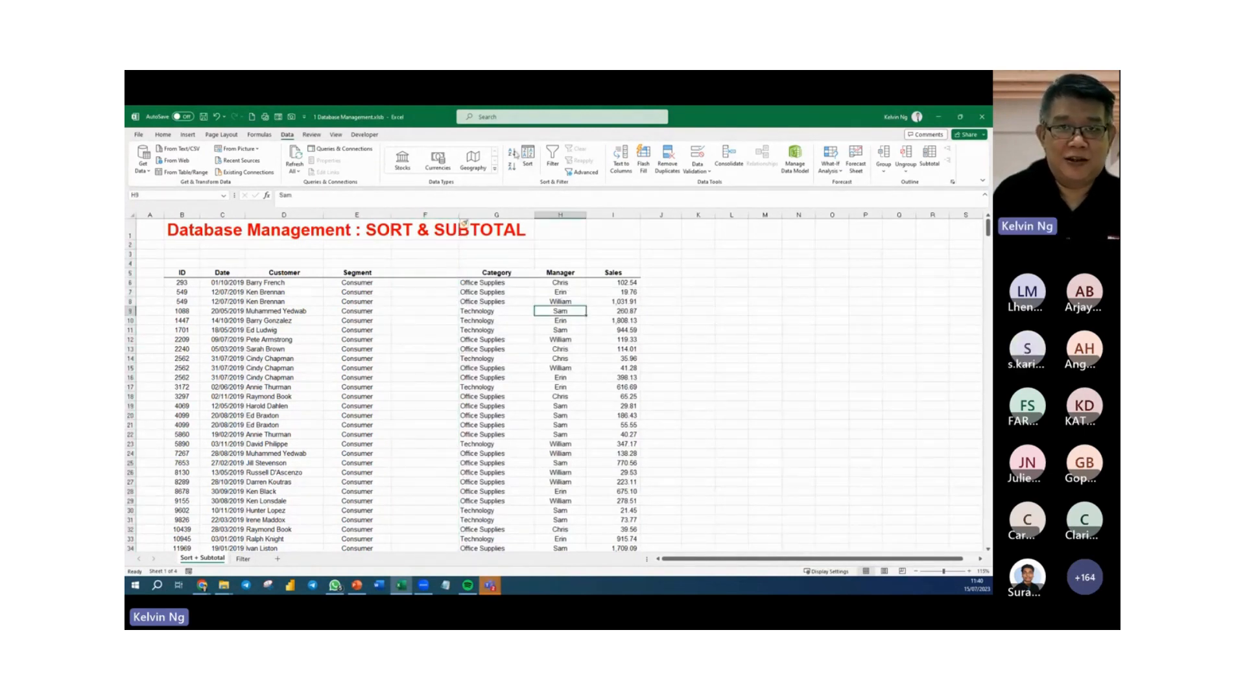
left_click(514, 157)
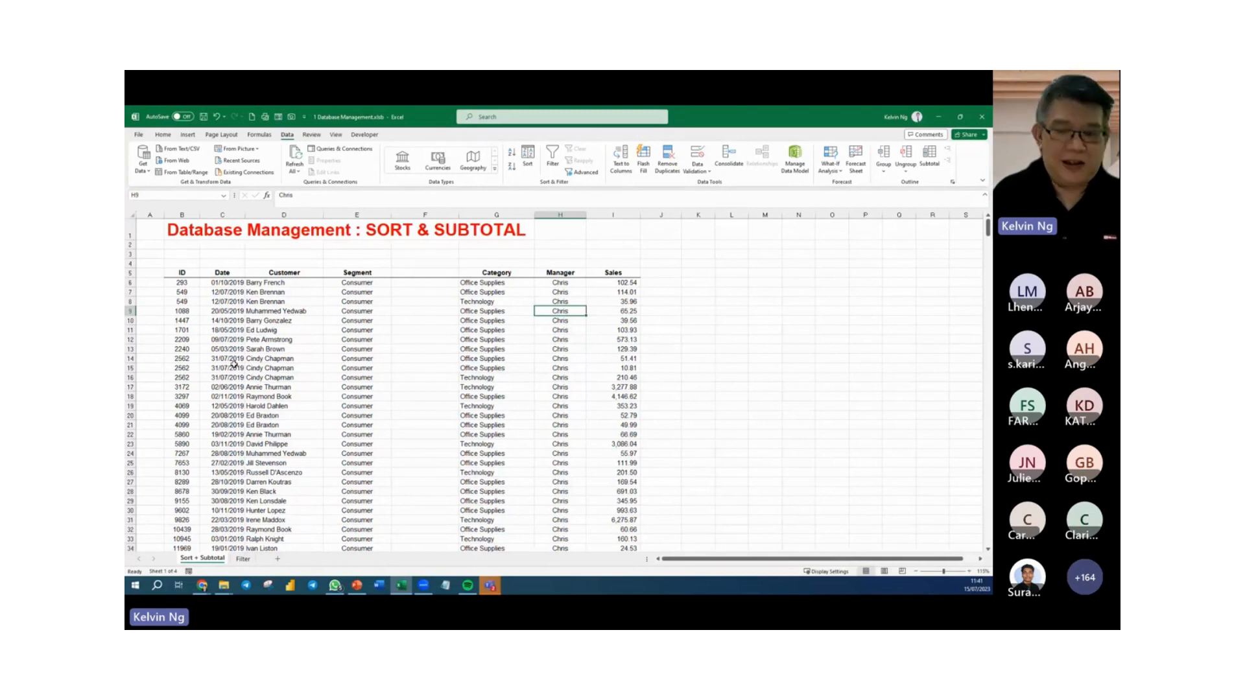
Undo the last Manager sort and the insertion of the empty column before Category.
key("ctrl+z")
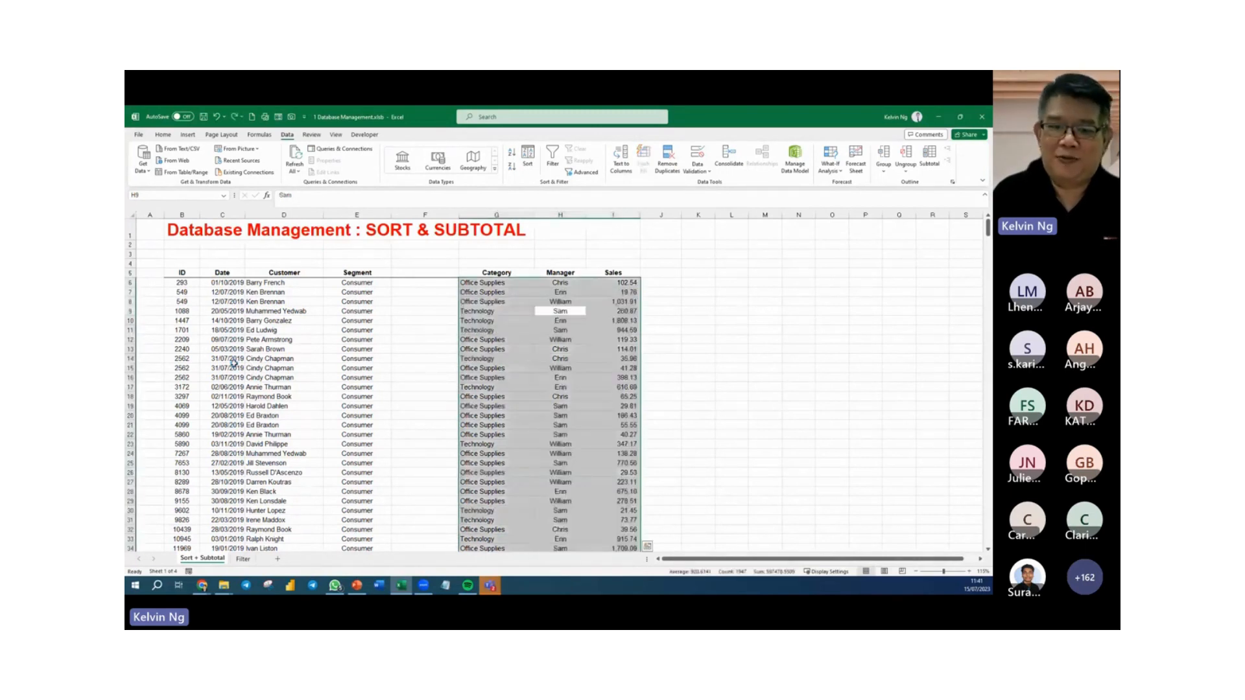
key("ctrl+z")
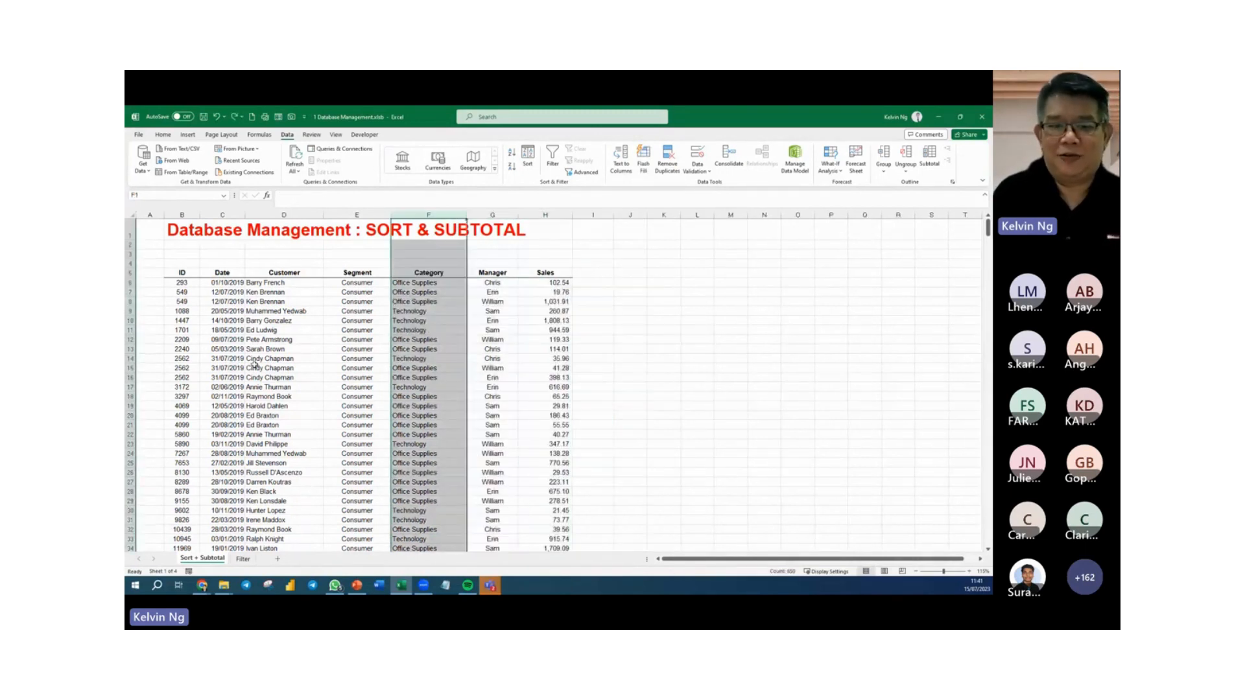
left_click(428, 380)
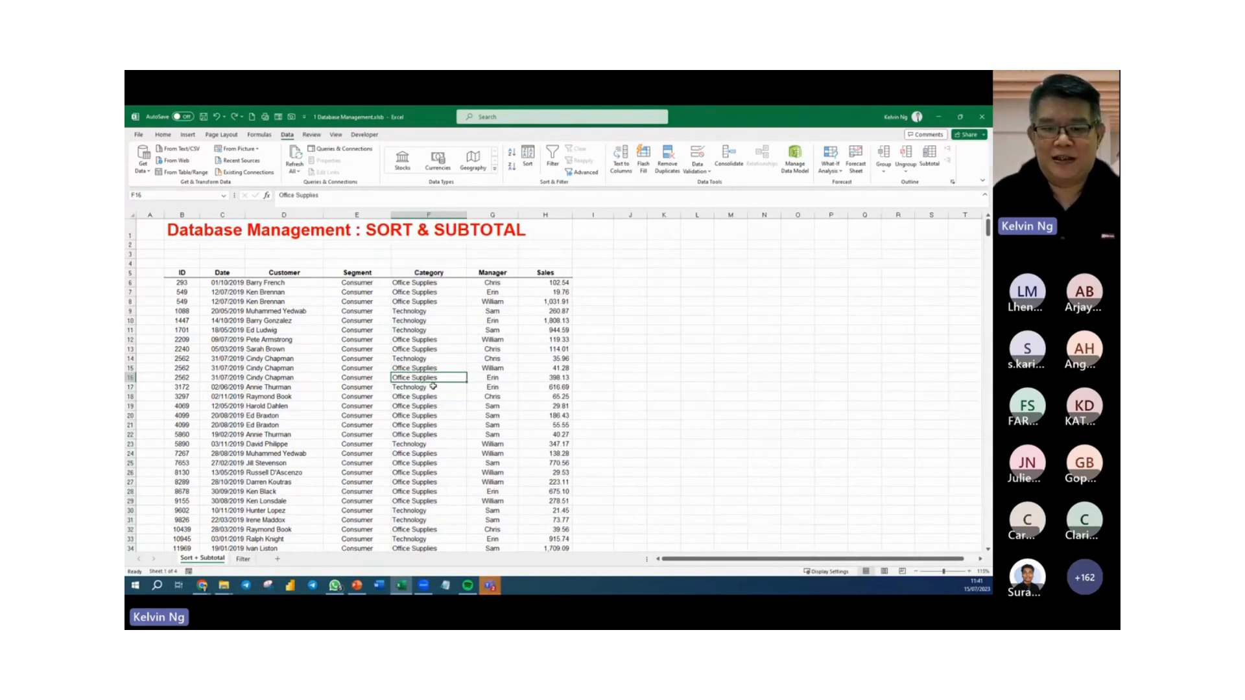
Sort the table by Manager from A to Z, and by Sales from largest to smallest.
left_click(500, 359)
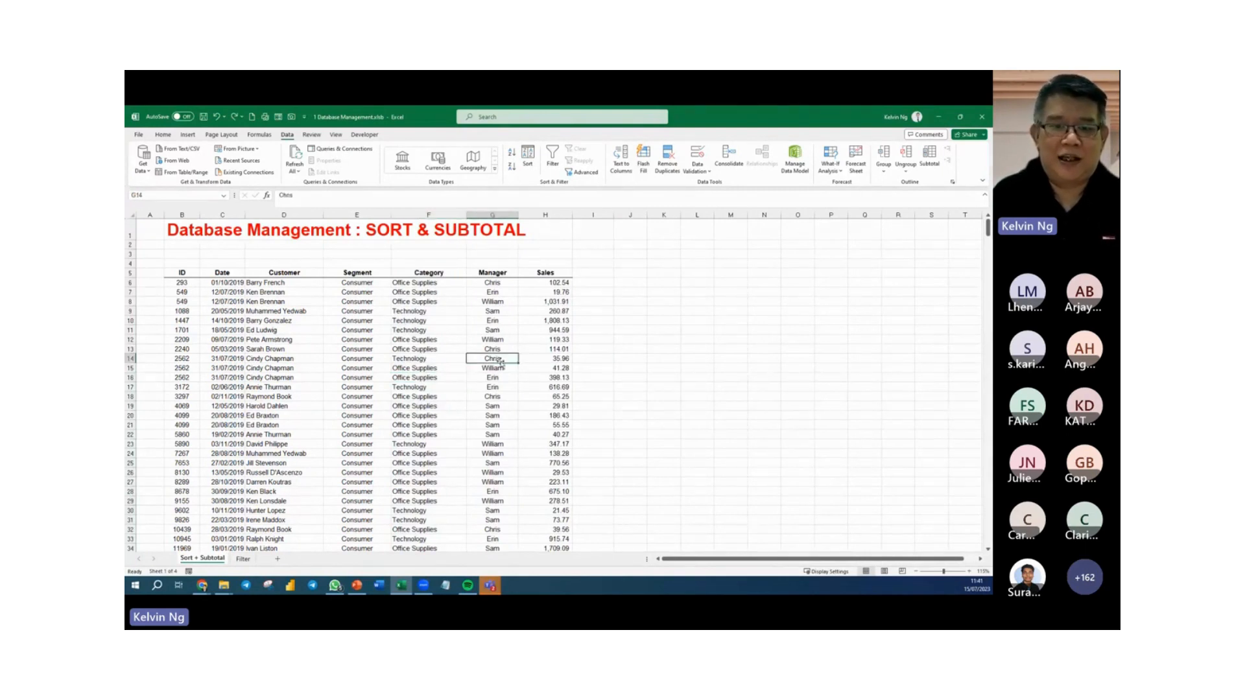
left_click(512, 152)
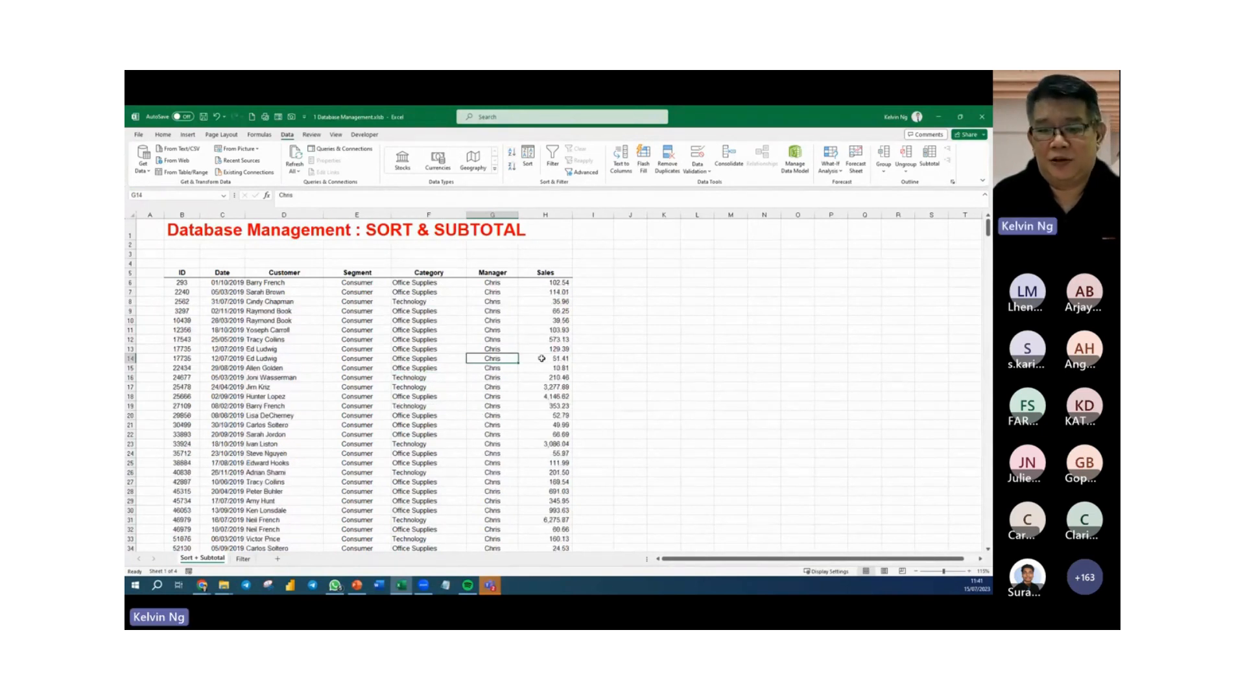
left_click(550, 338)
left_click(512, 166)
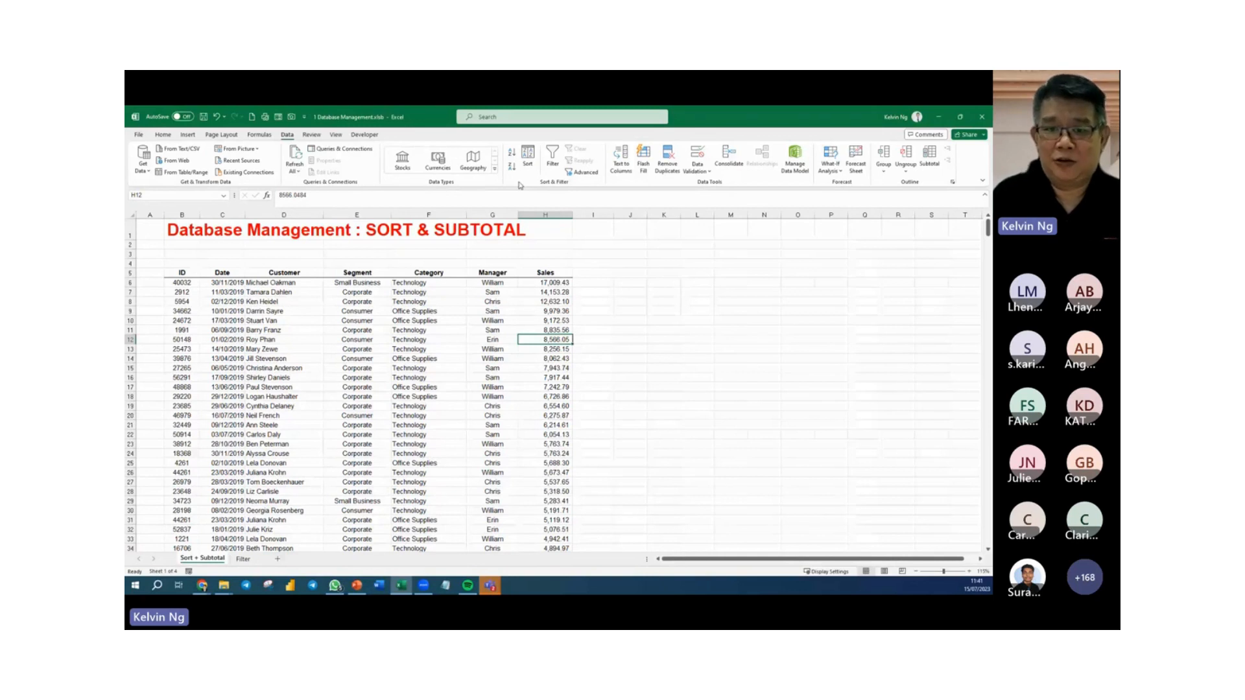
Look at the columns offered for sorting in the custom Sort dialog and cancel it.
left_click(528, 159)
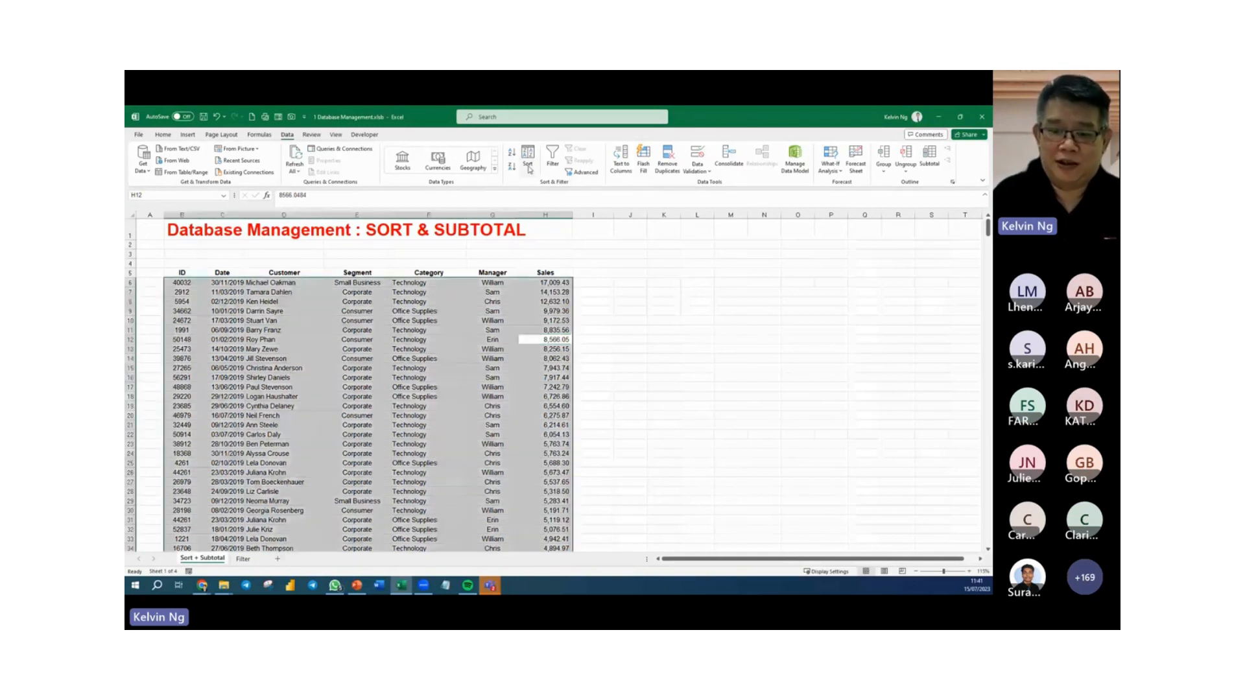
left_click(351, 346)
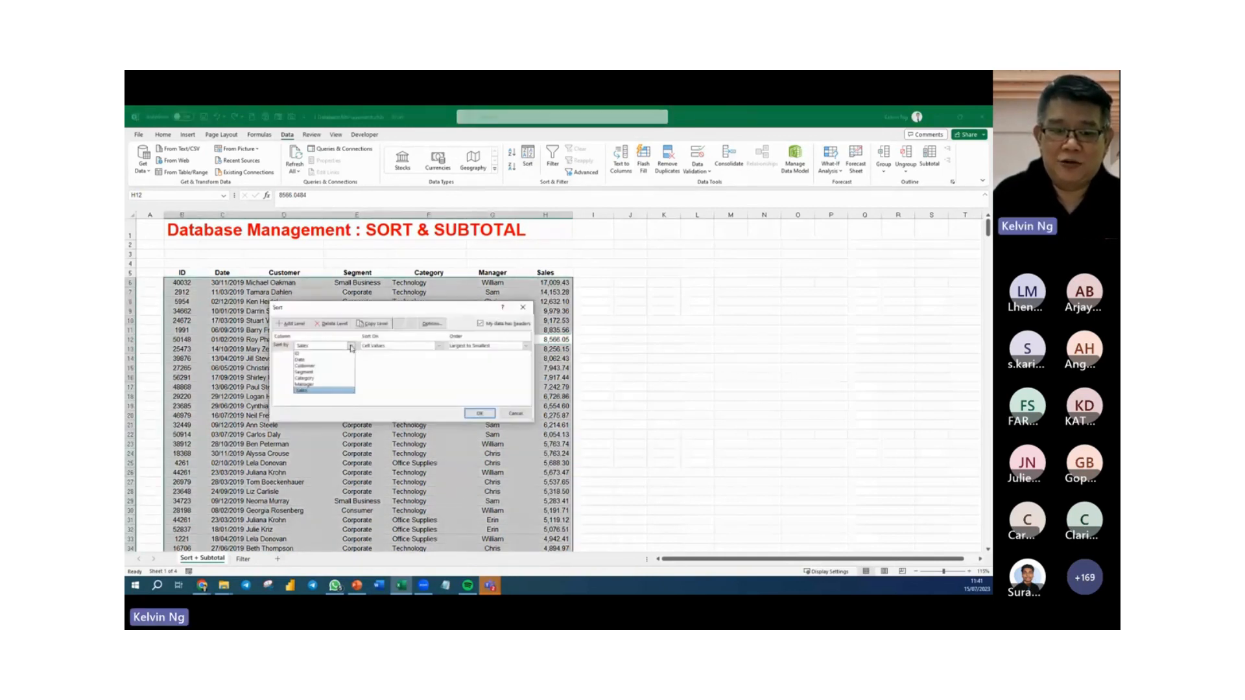
left_click(515, 415)
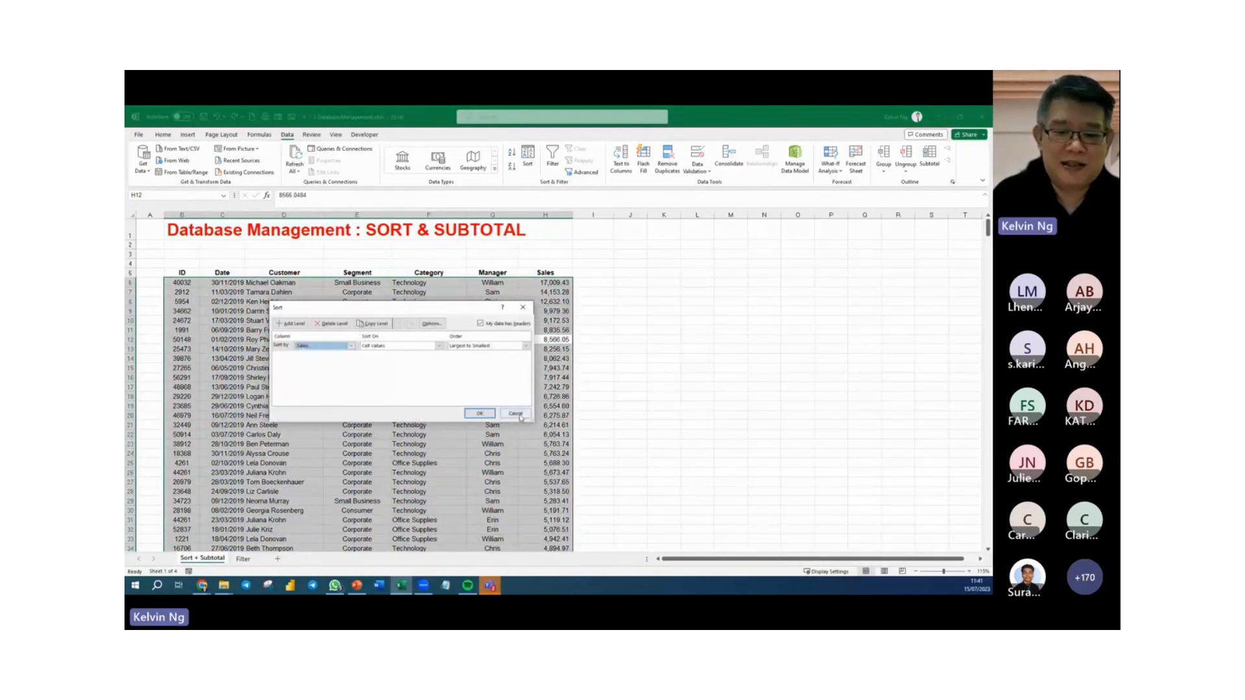
left_click(516, 415)
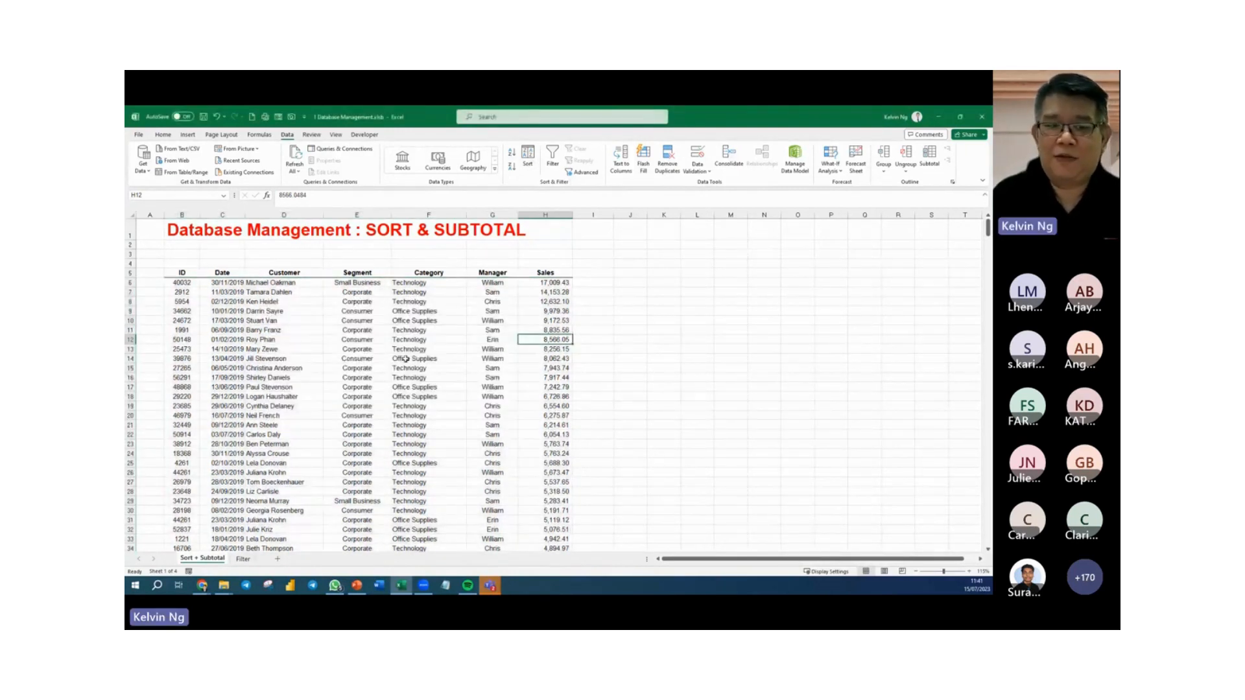
Sort the table by the Customer column from A to Z.
left_click(377, 300)
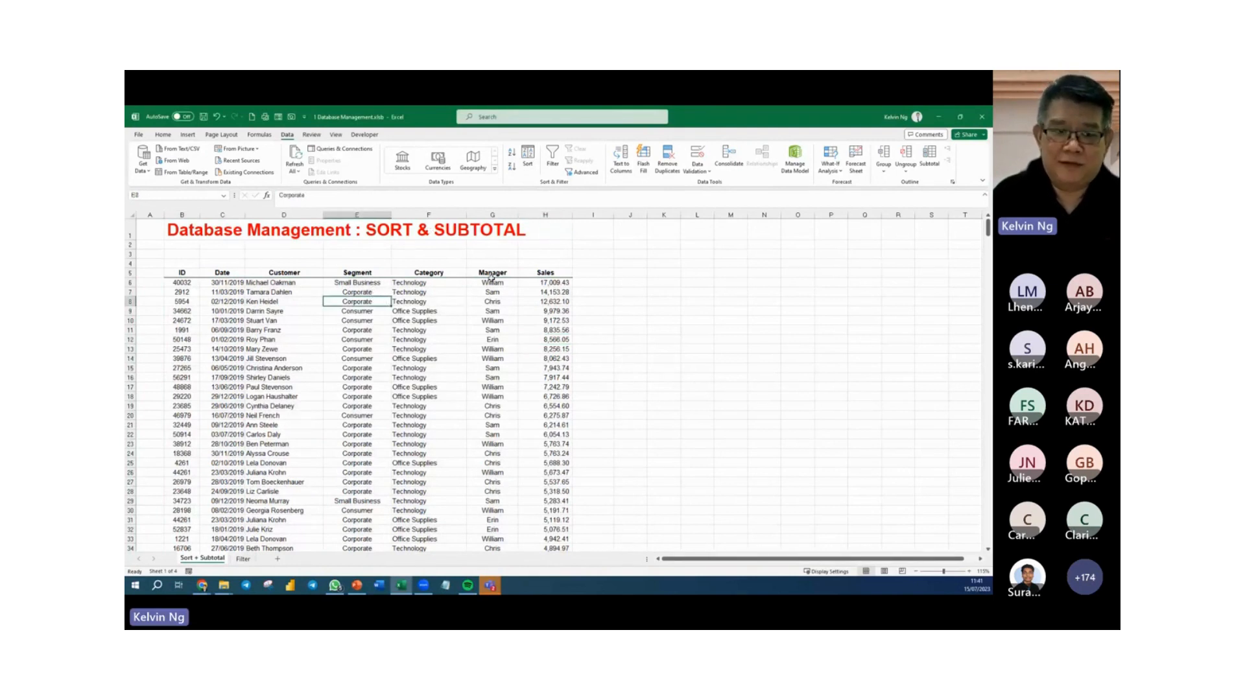
left_click(266, 294)
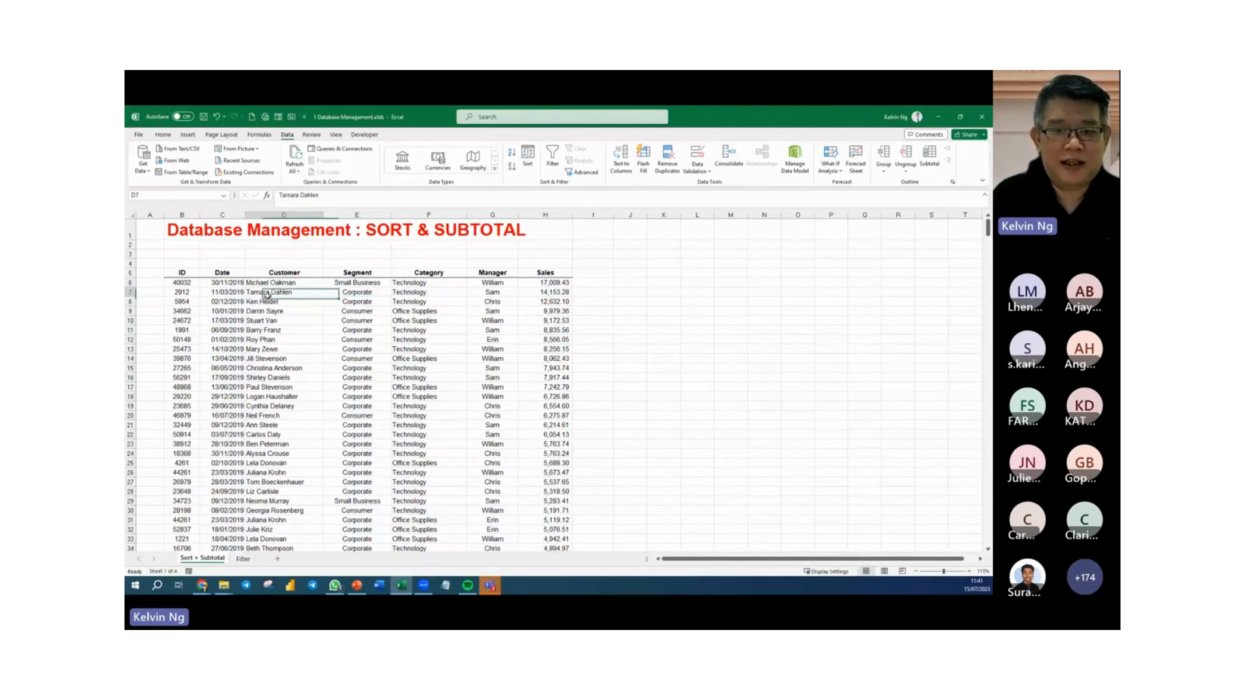
left_click(512, 152)
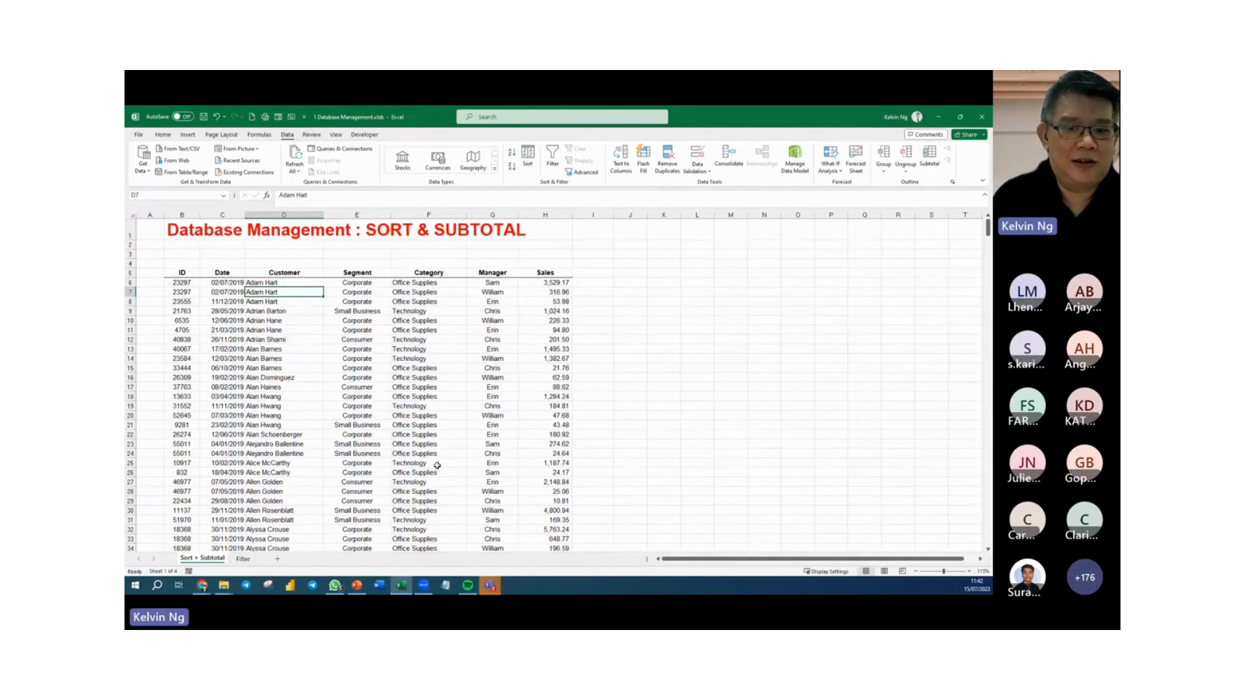
Examine the names in the Manager column at a larger zoom.
left_click(492, 295)
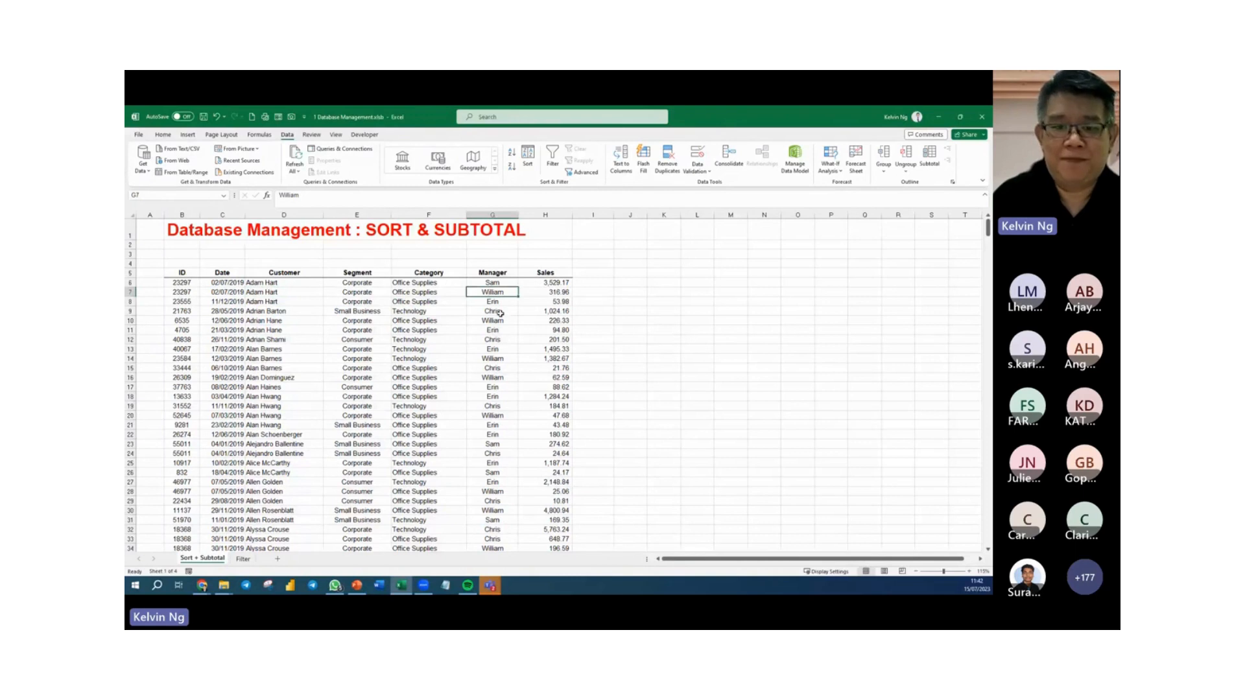
scroll(500, 314, "up", 2)
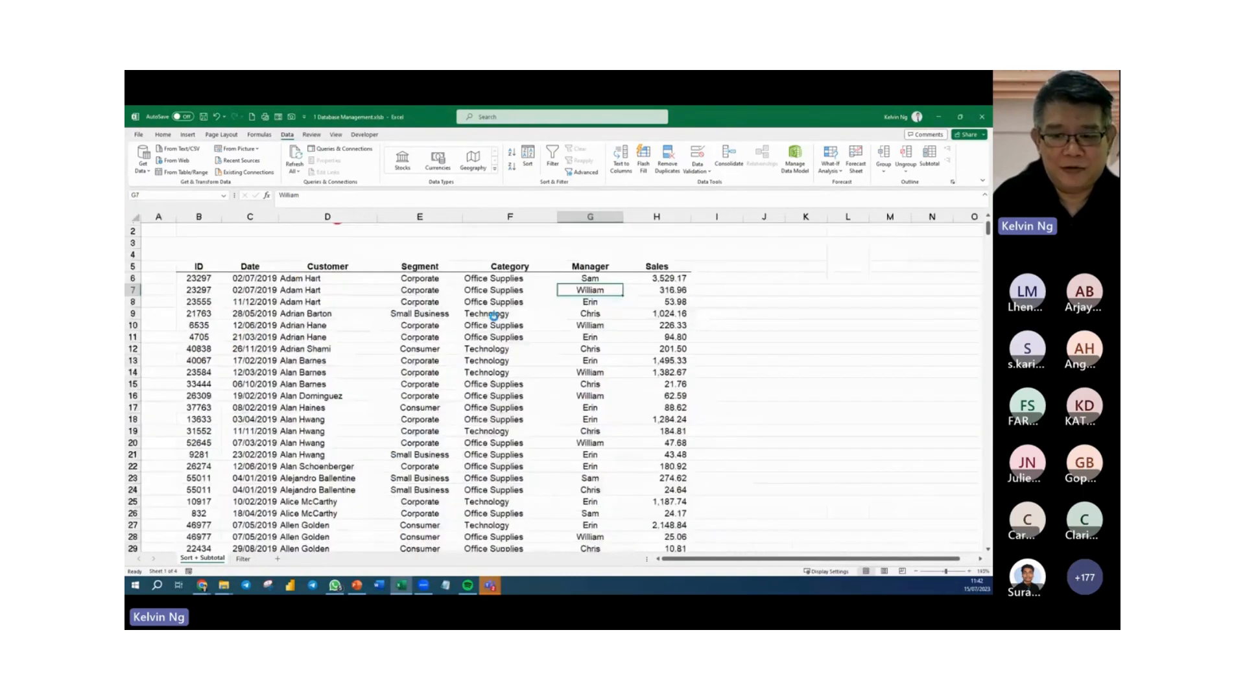
scroll(493, 316, "up", 2)
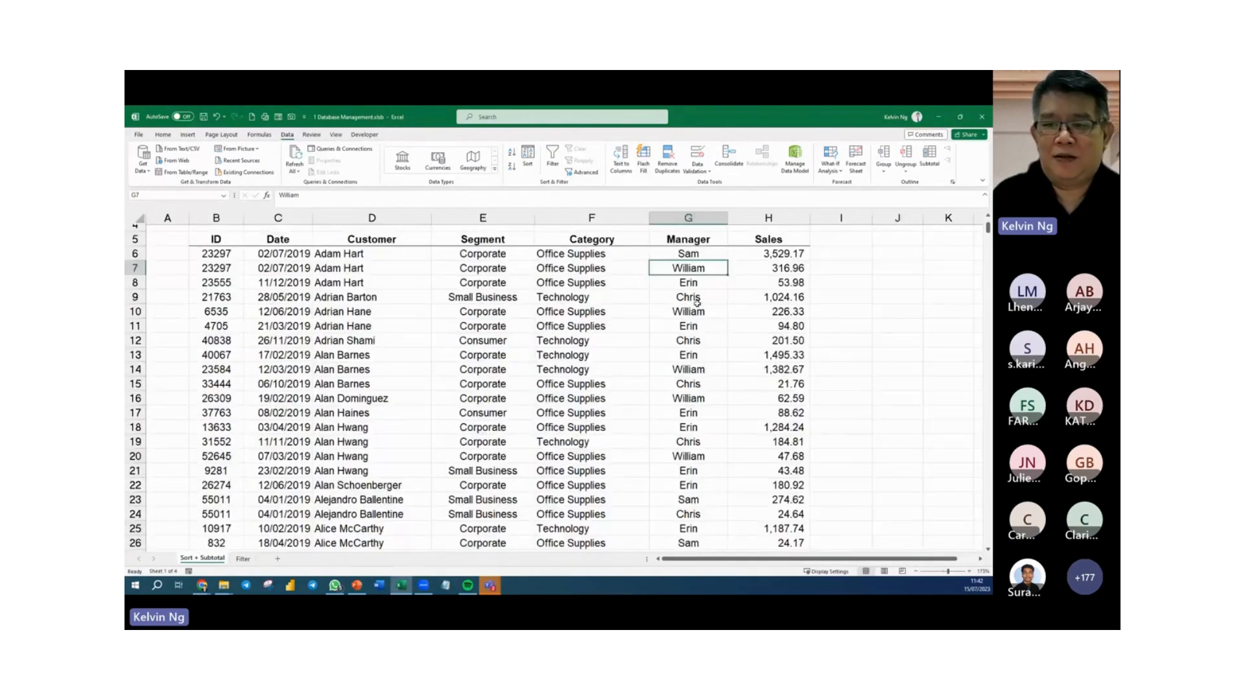
key("Down")
key("Down")
key("Down")
key("Down")
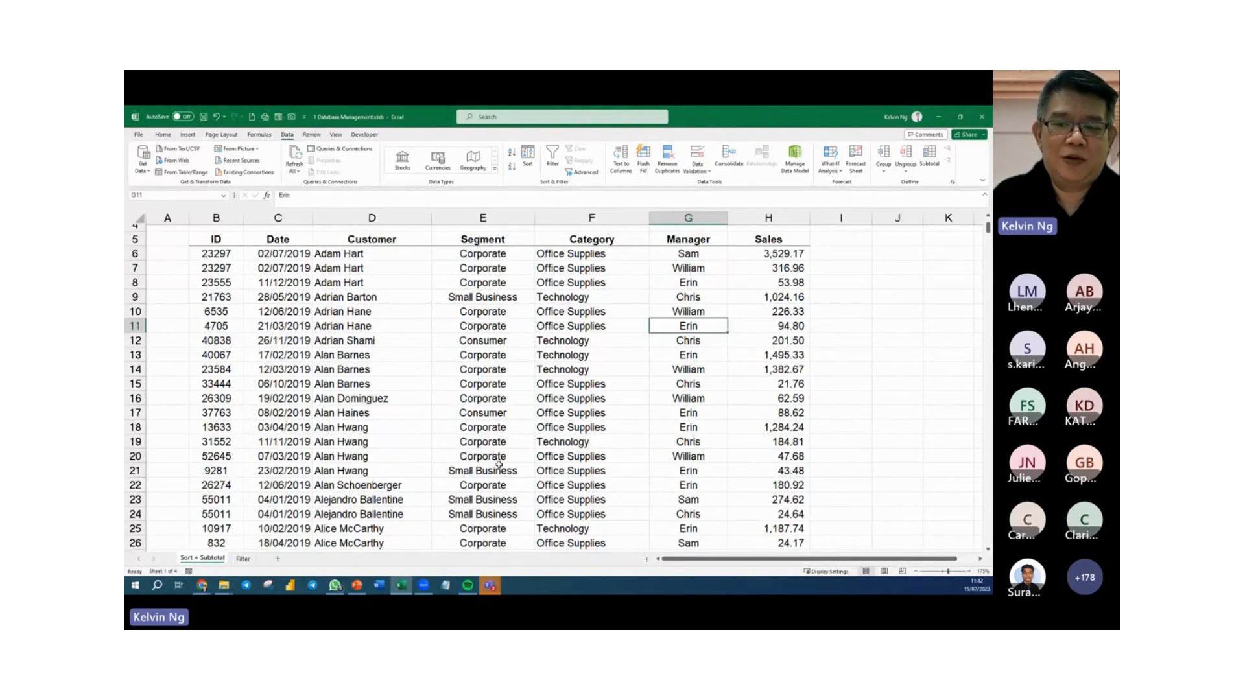
left_click(494, 485)
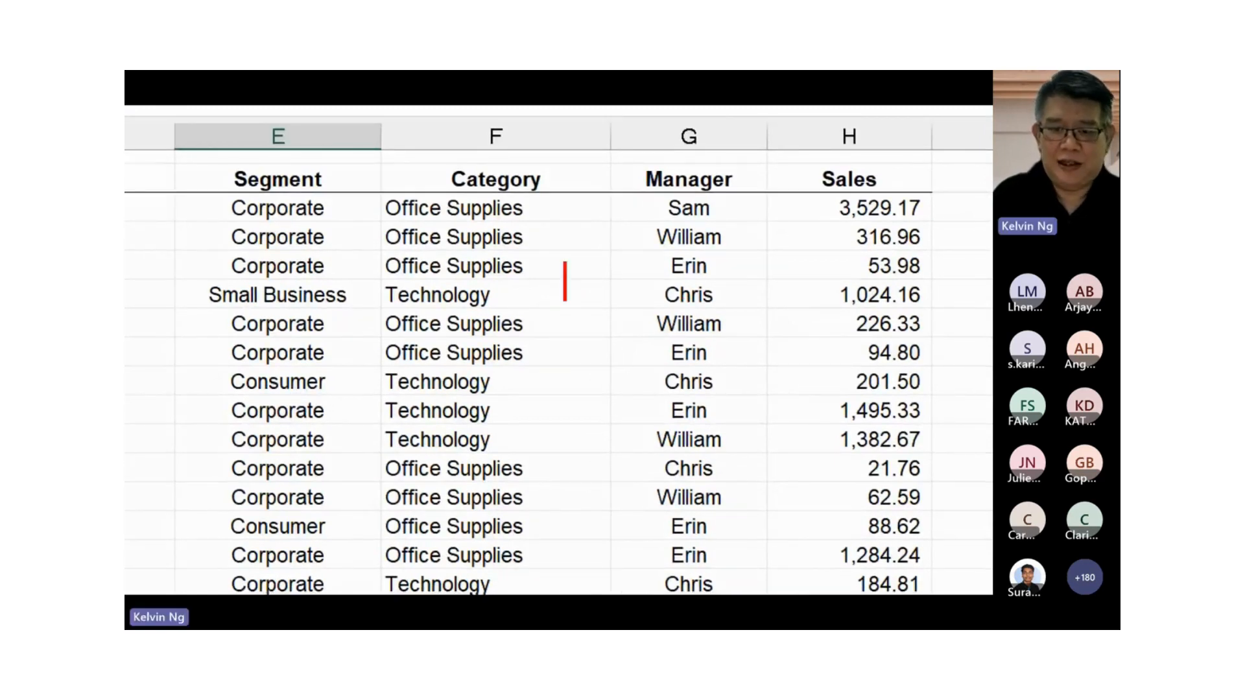
Write the four managers' first names in the desired sort order as an annotation over the zoomed sheet, and dismiss it.
type("William")
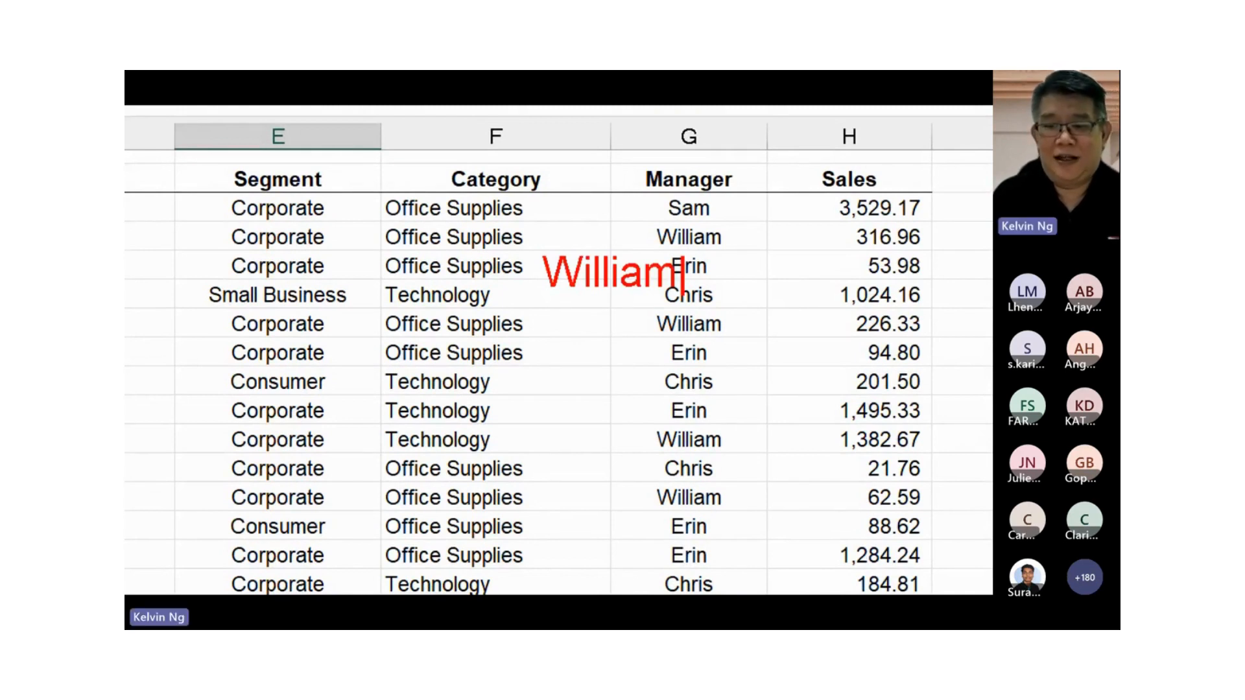
type("Erin")
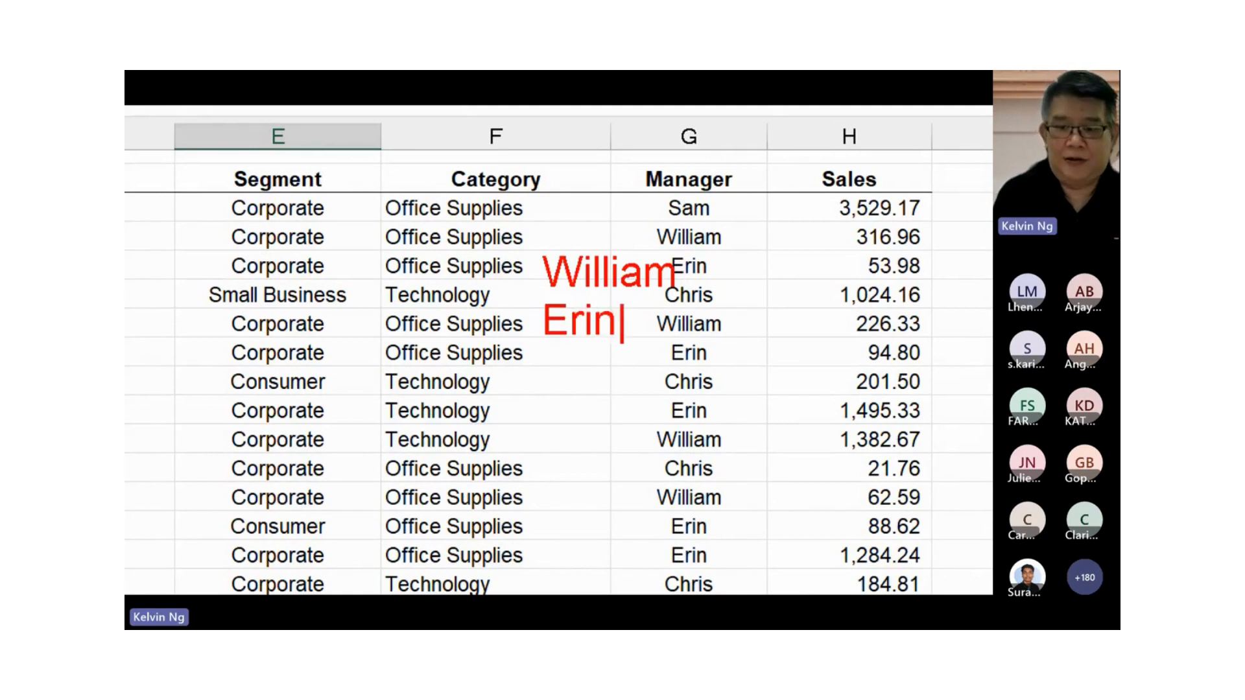
key("Return")
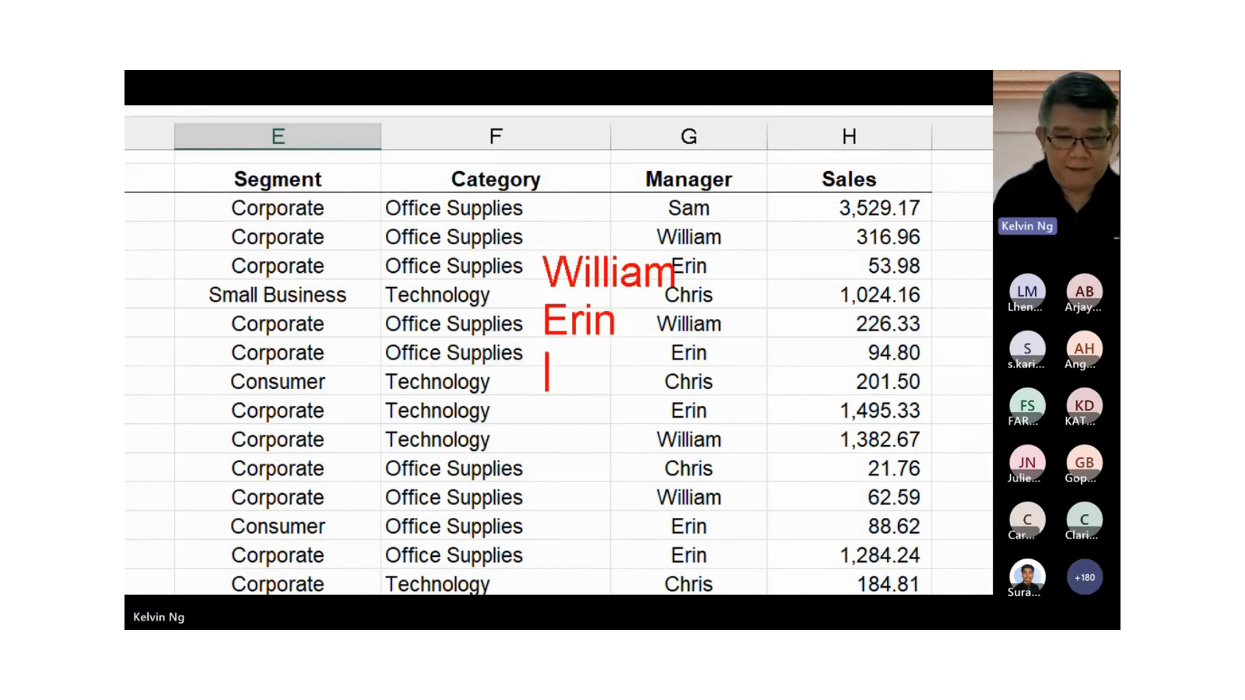
type("Sam")
key("Return")
type("Chr")
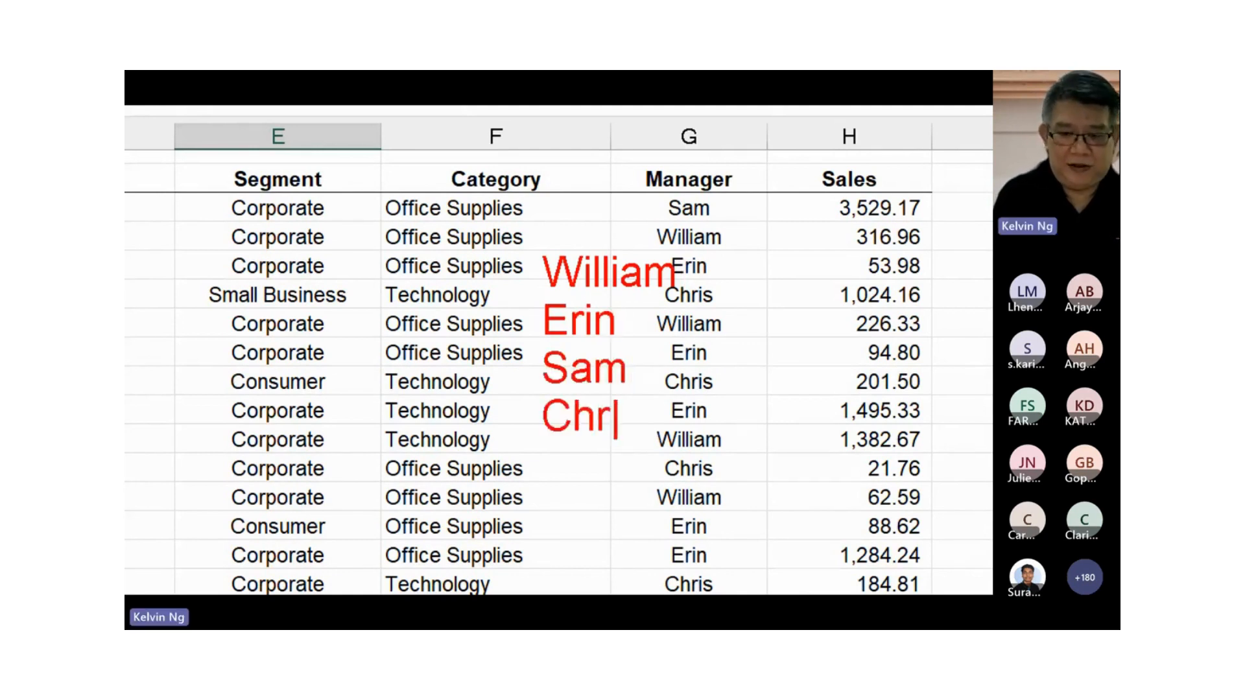
type("is")
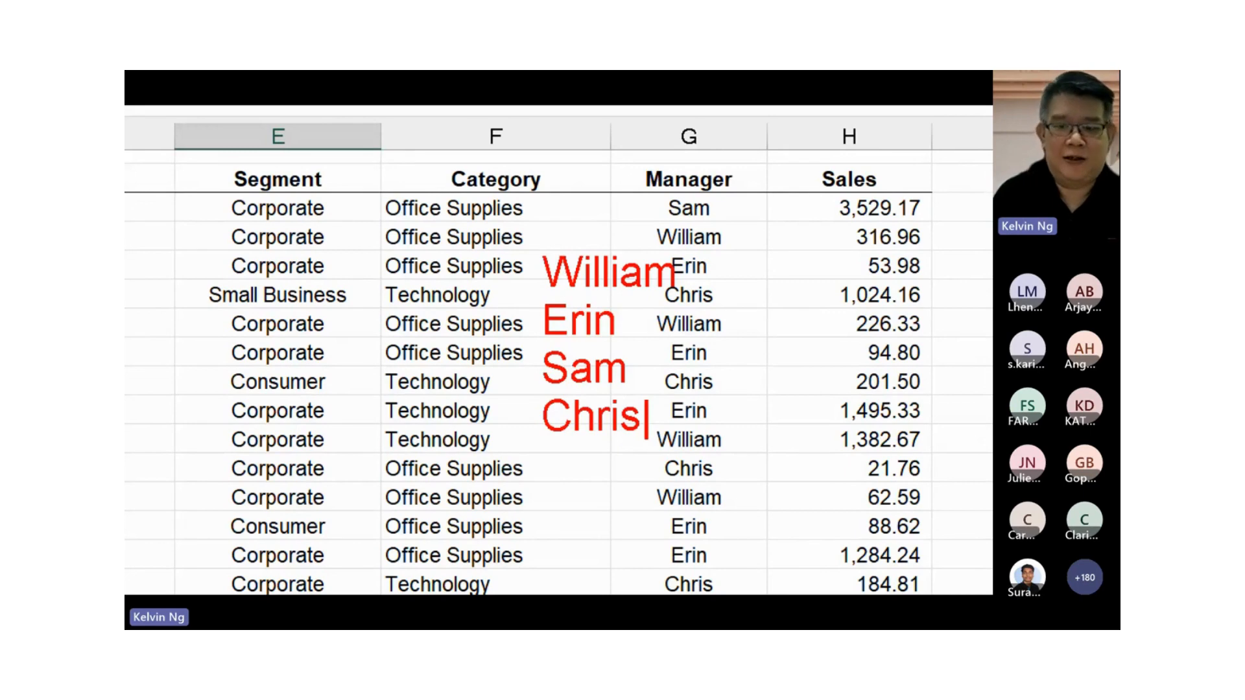
key("Escape")
key("Escape")
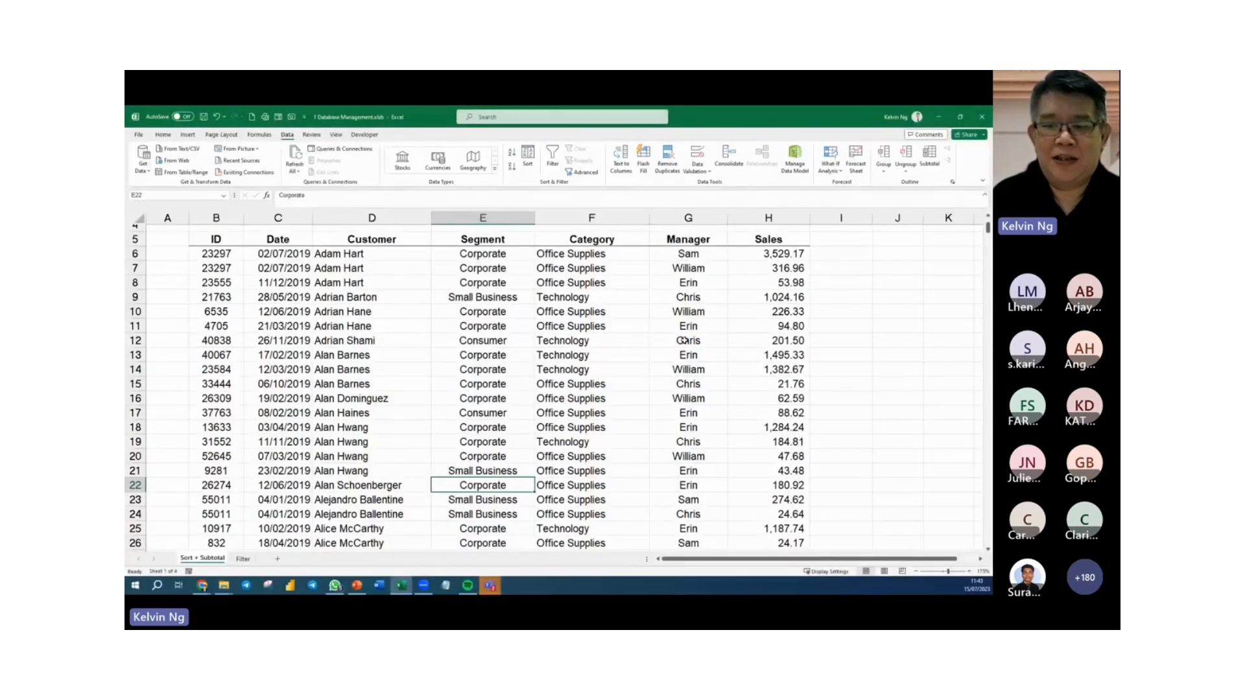
Start a custom sort of the table by the Manager column on cell values, with a custom list as the order.
left_click(563, 397)
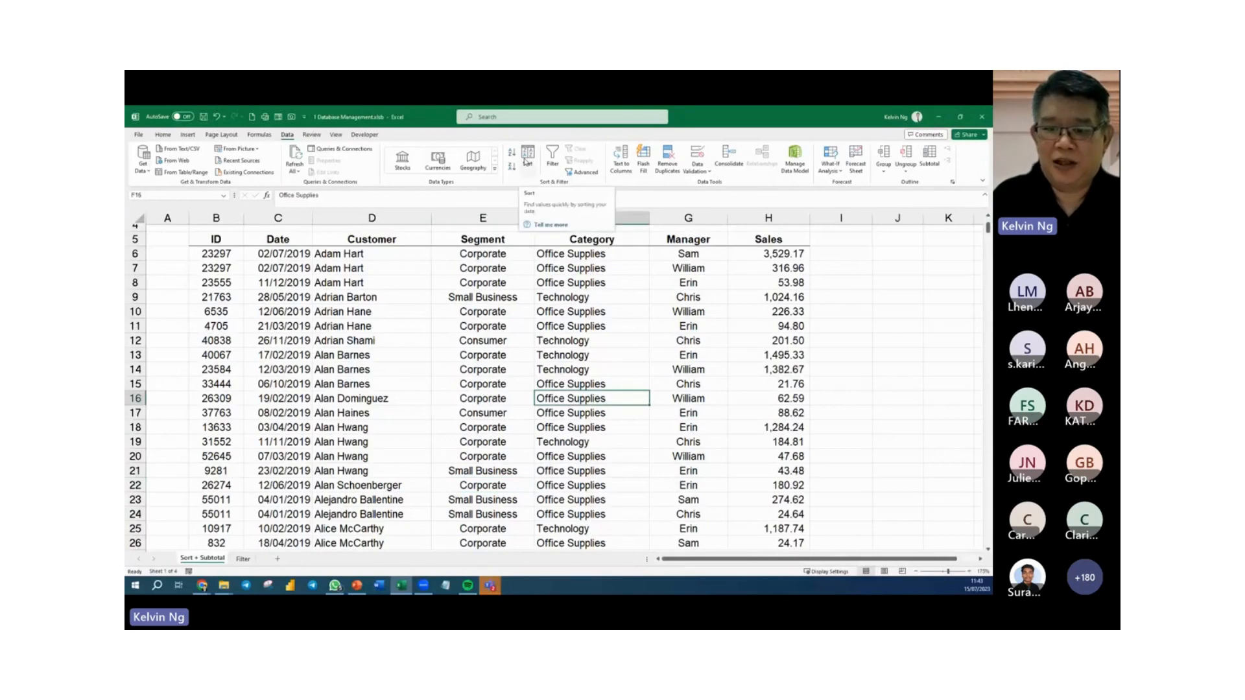
right_click(591, 369)
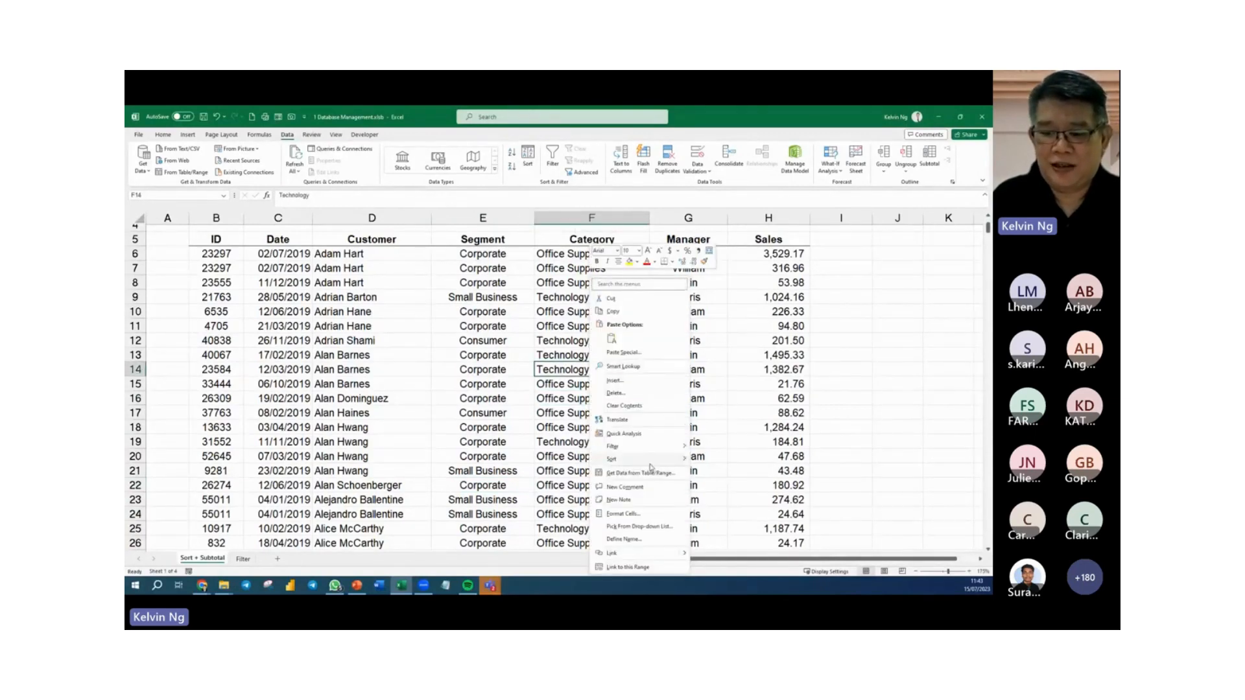
mouse_move(649, 459)
left_click(737, 527)
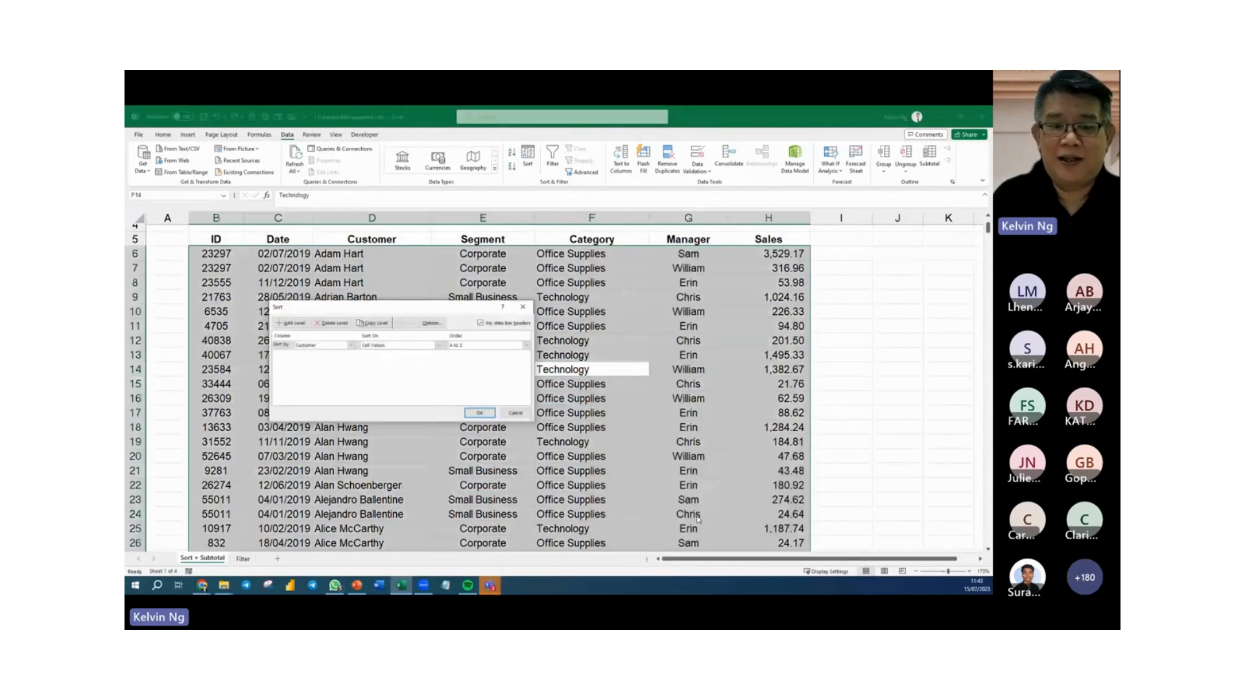
left_click_drag(378, 307, 592, 301)
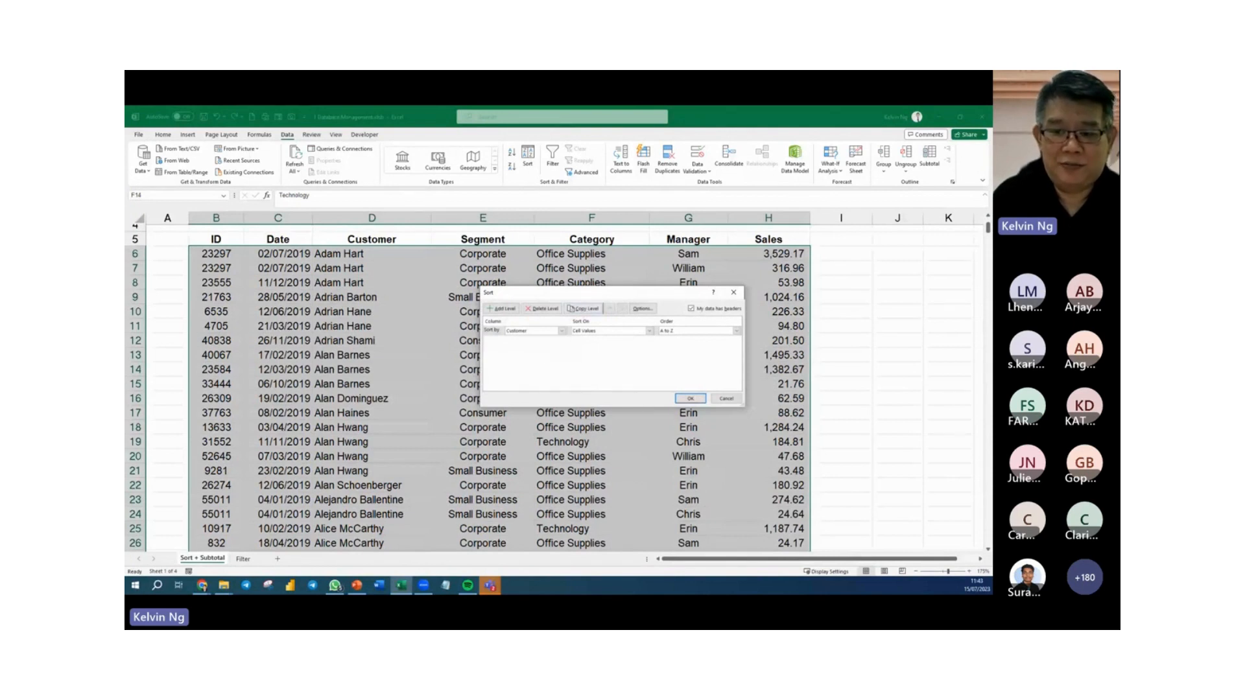
left_click_drag(600, 292, 495, 267)
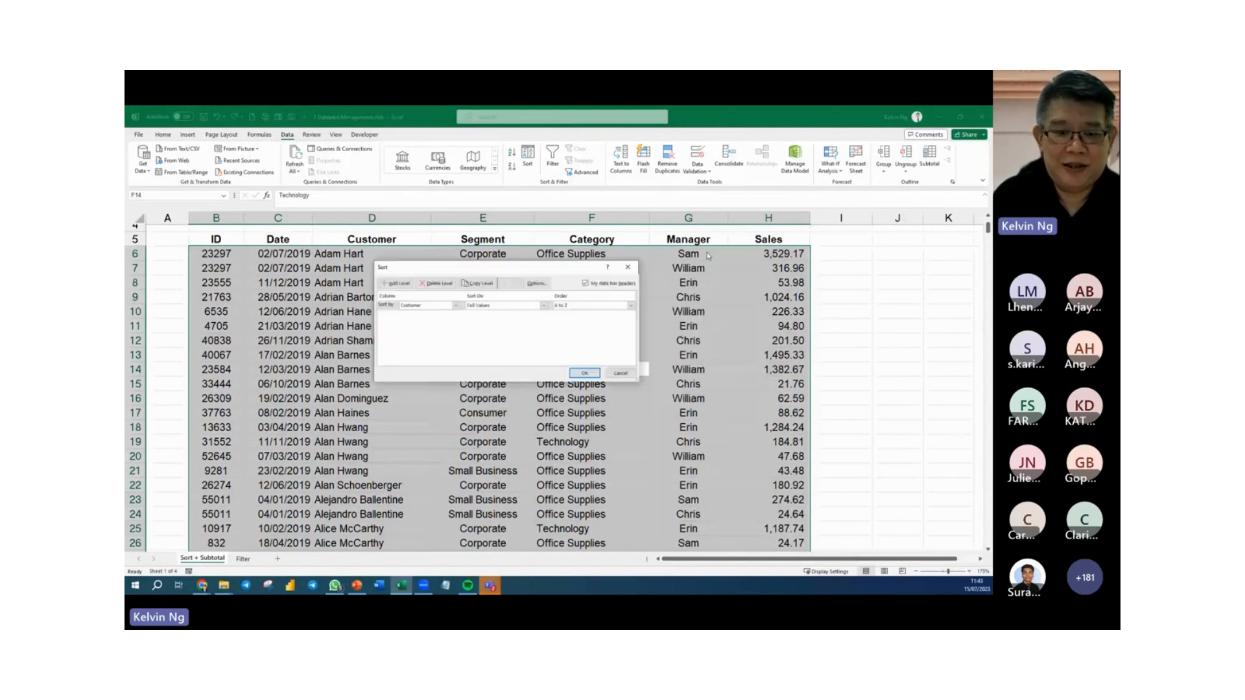
left_click(455, 306)
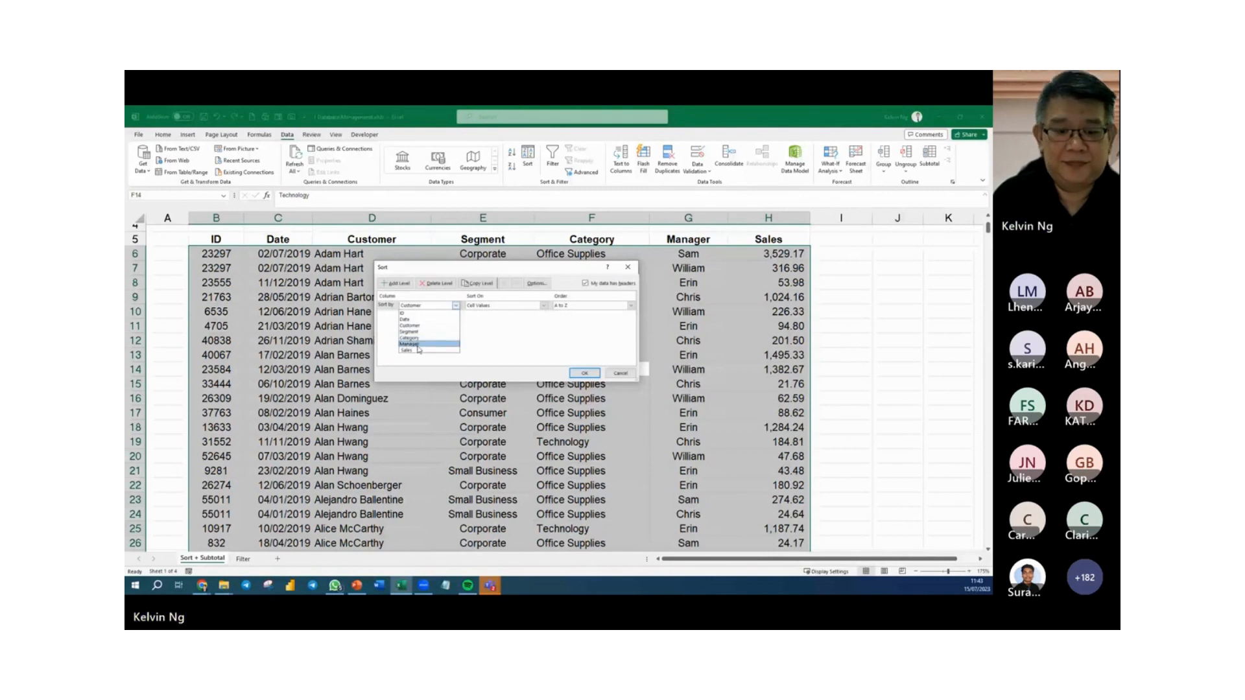
left_click(419, 343)
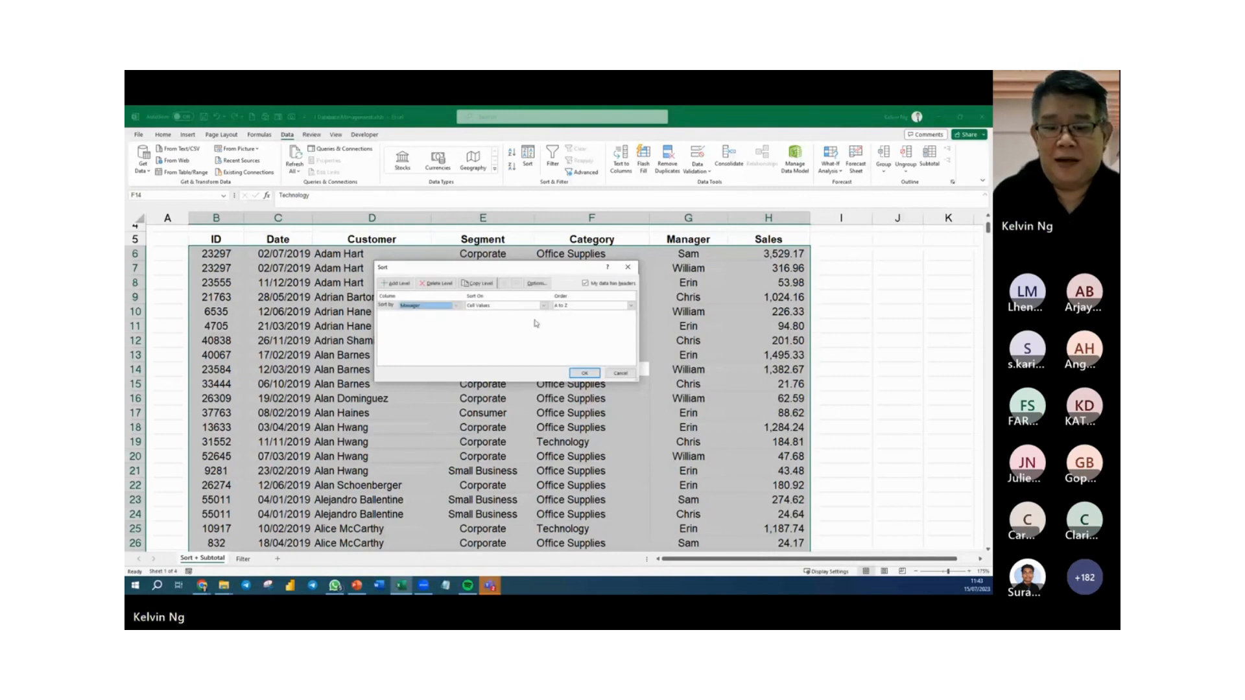
left_click(598, 309)
left_click(587, 328)
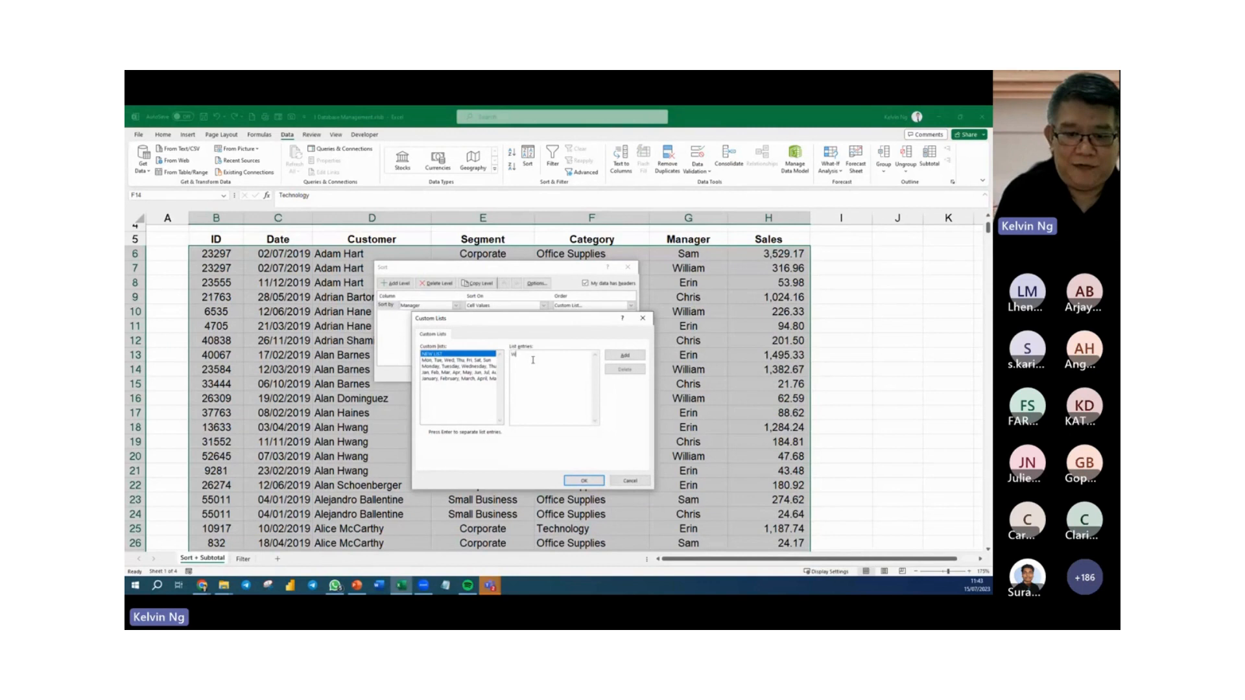
Enter the four managers' first names as the entries of a new custom list, one per line in the desired order.
type("illiam")
key("Return")
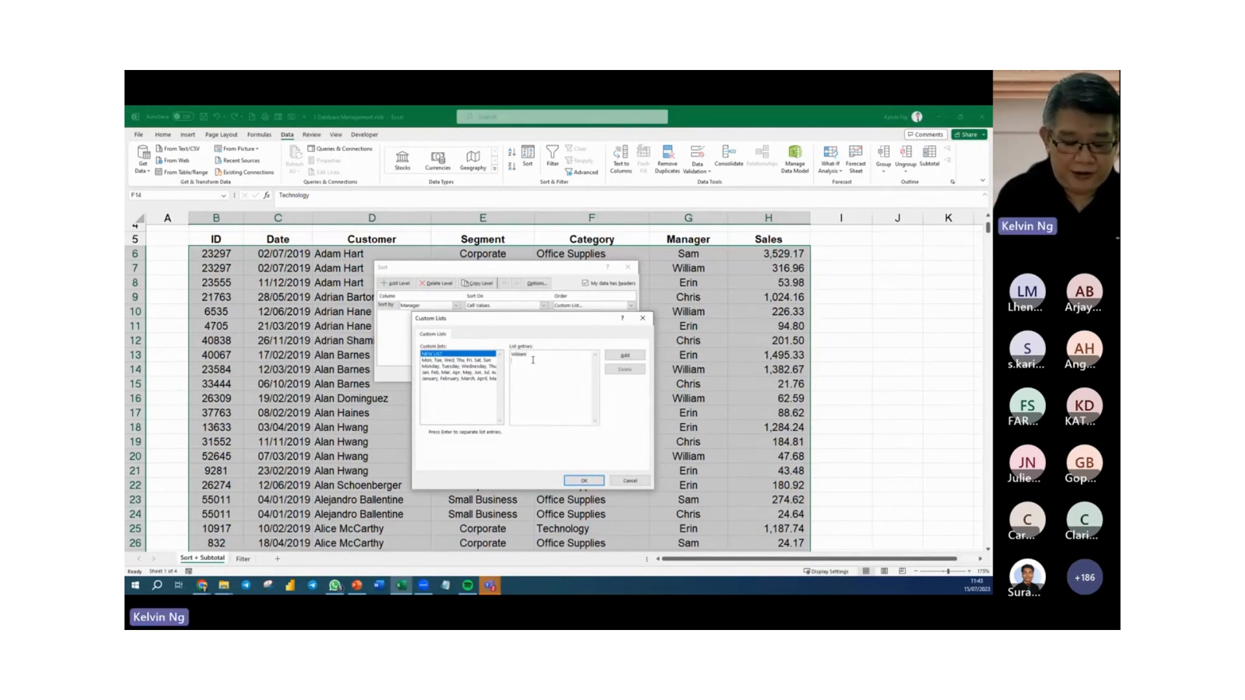
type("Erin")
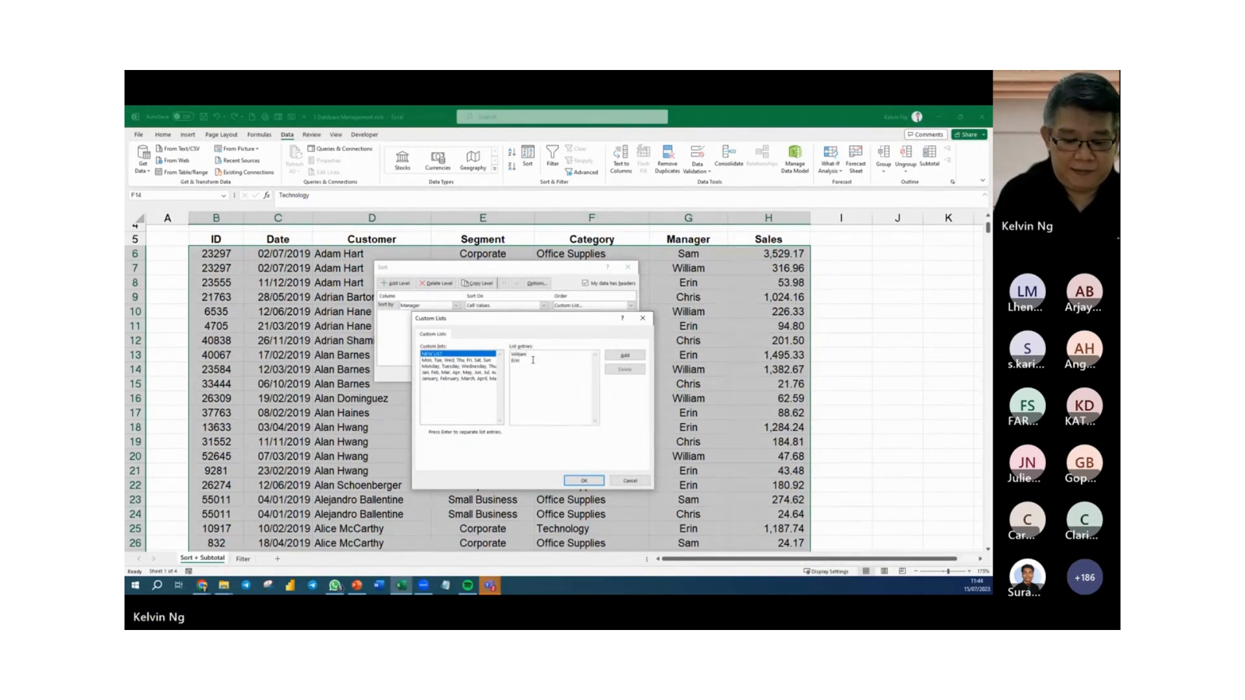
key("Return")
type("Sam")
key("Return")
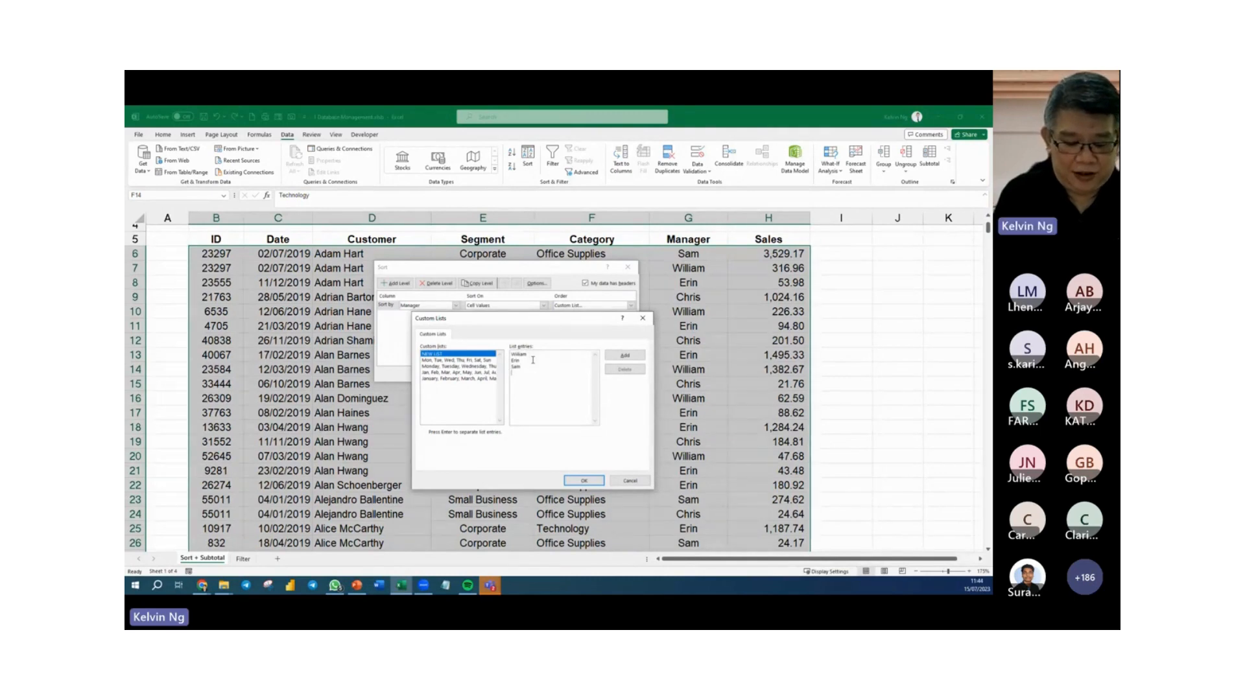
type("Chris")
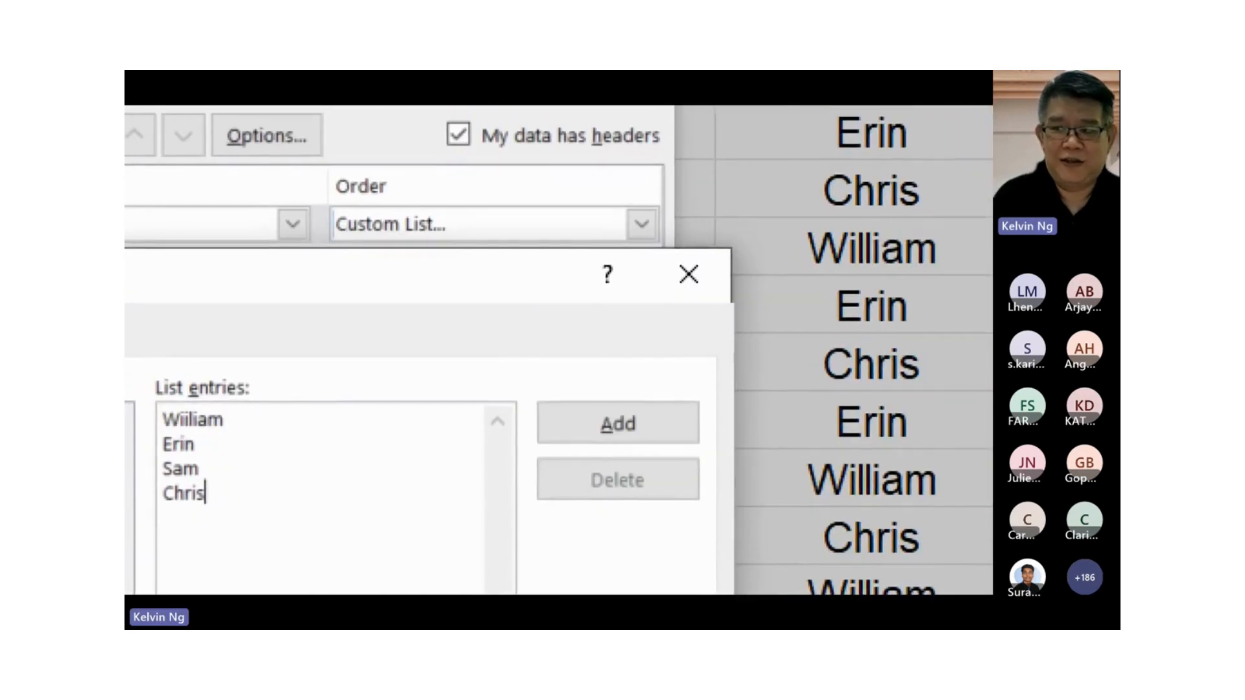
Mark manager names in the zoomed Manager column with short freehand pen strokes.
left_click_drag(808, 146, 813, 143)
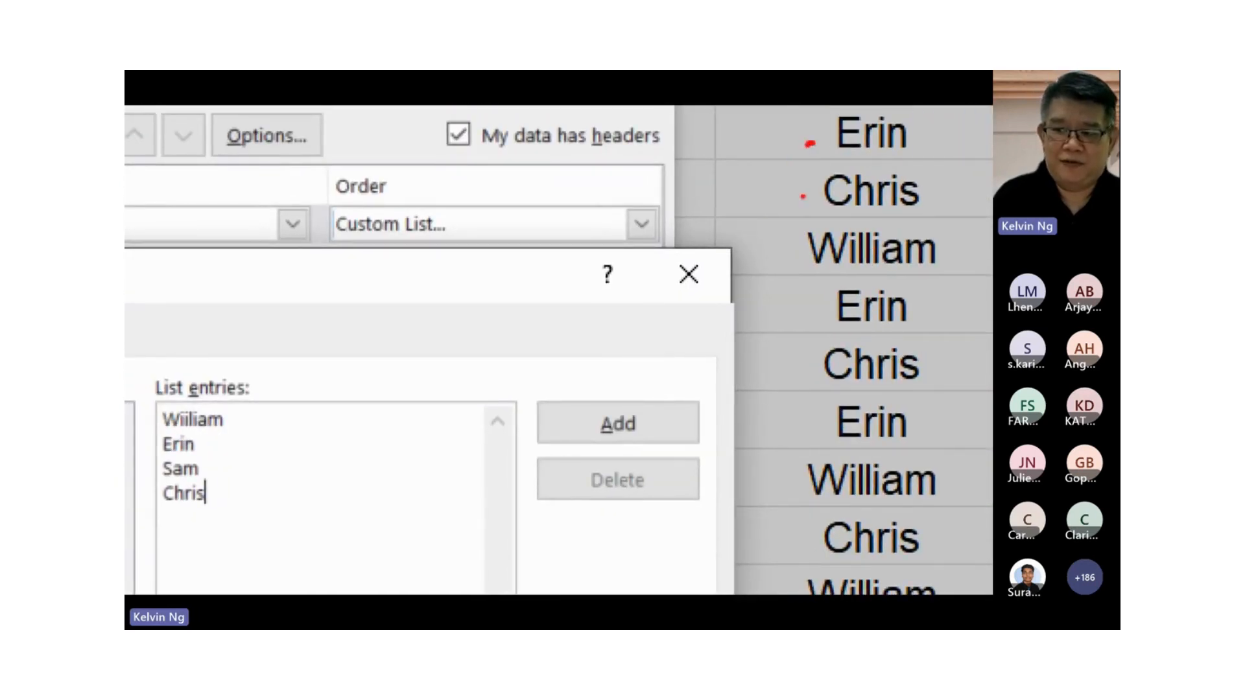
left_click_drag(803, 195, 811, 190)
left_click_drag(773, 256, 804, 232)
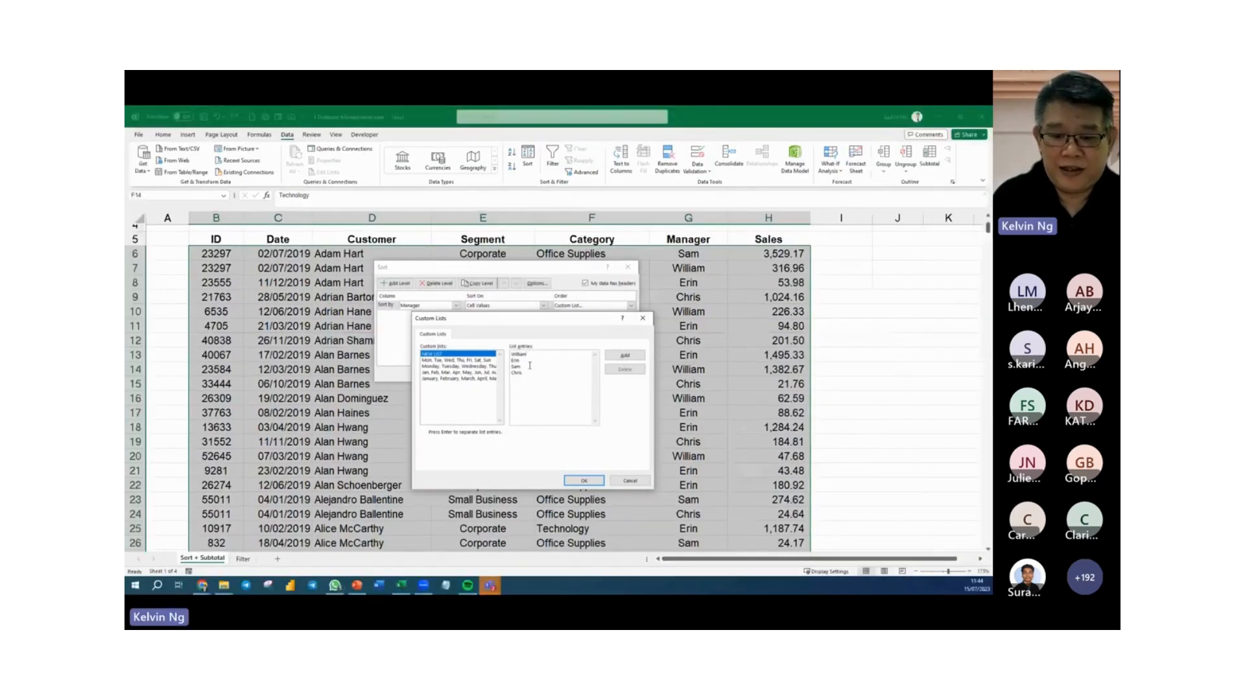
Add the new list of managers to the custom lists and sort the table by Manager in that order.
left_click(626, 356)
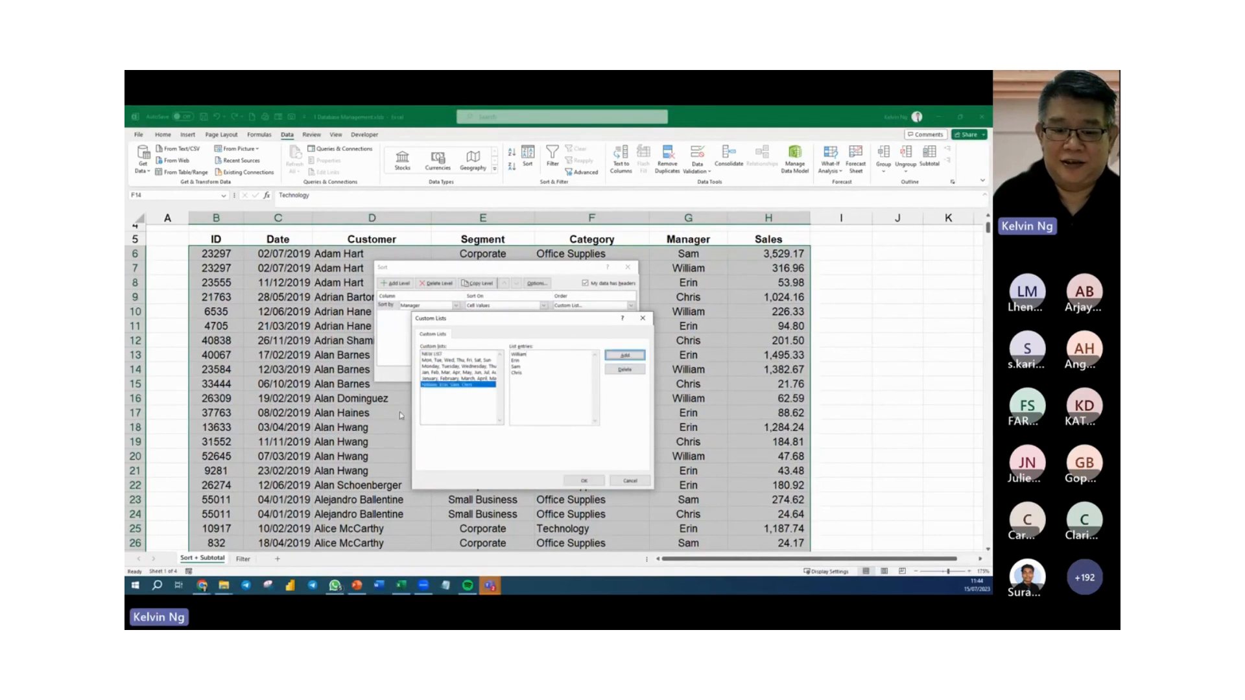
left_click(584, 482)
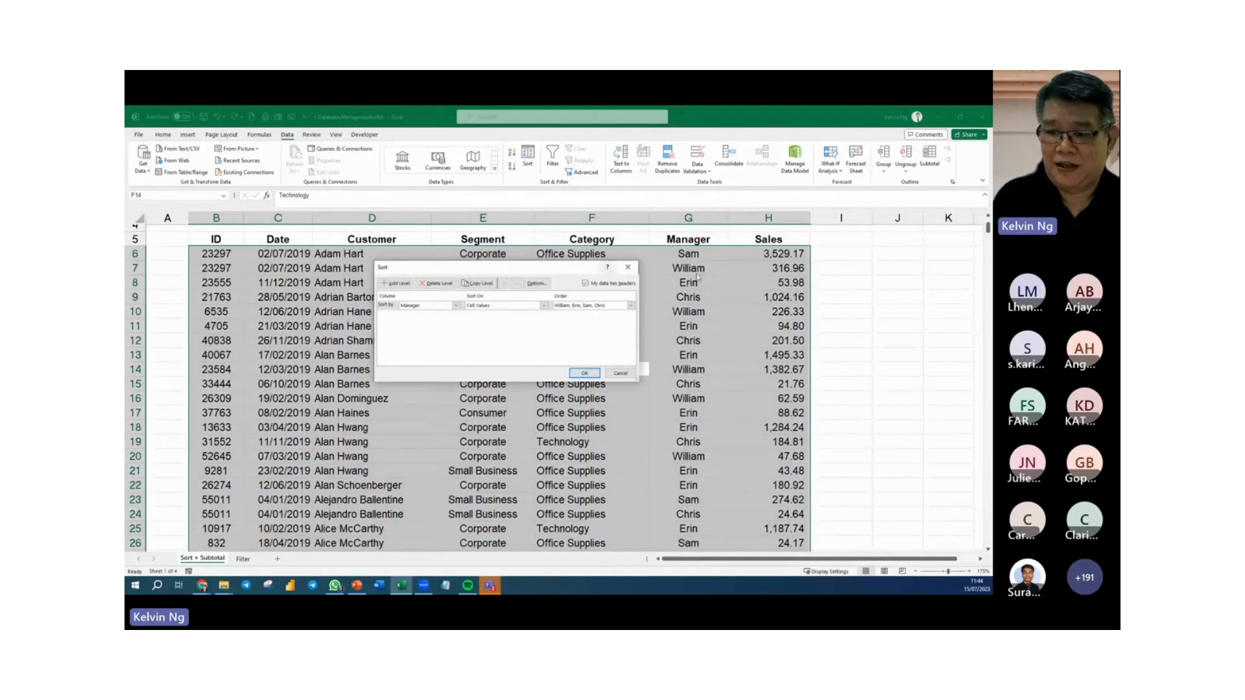
left_click(583, 374)
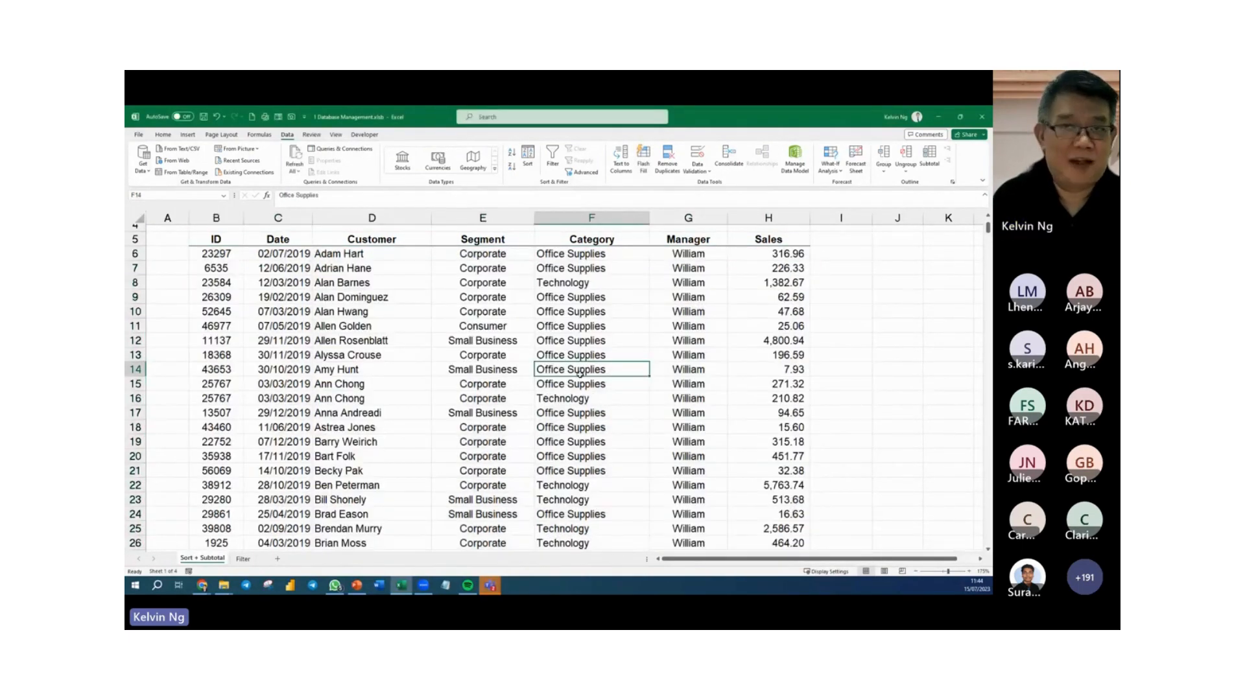
Examine the order of the managers down the sorted table and return to the Manager header.
scroll(680, 311, "down", 8)
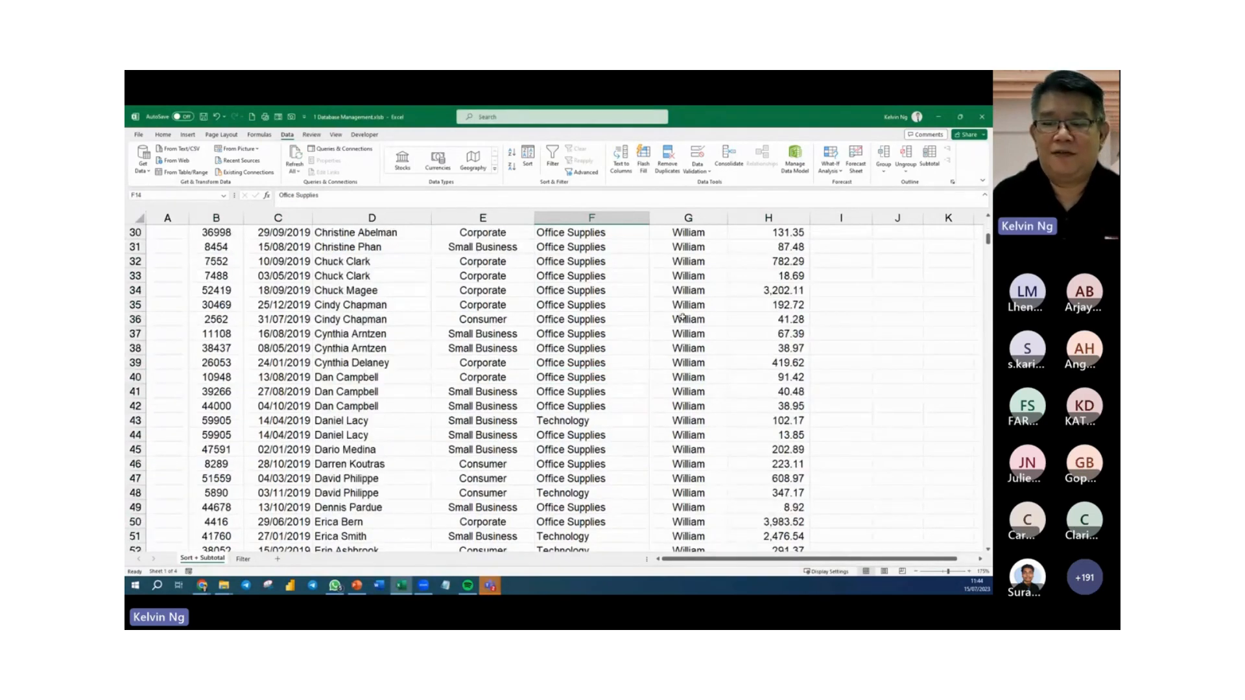
scroll(682, 322, "down", 17)
scroll(682, 322, "down", 20)
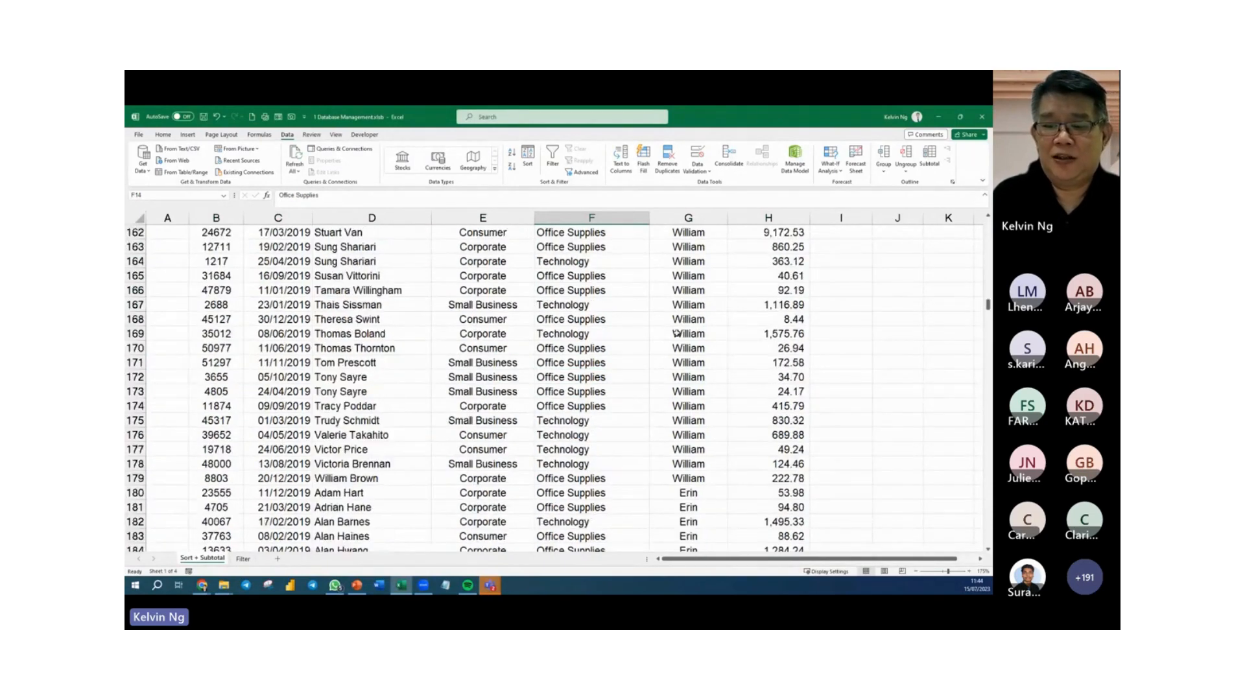
scroll(691, 351, "down", 19)
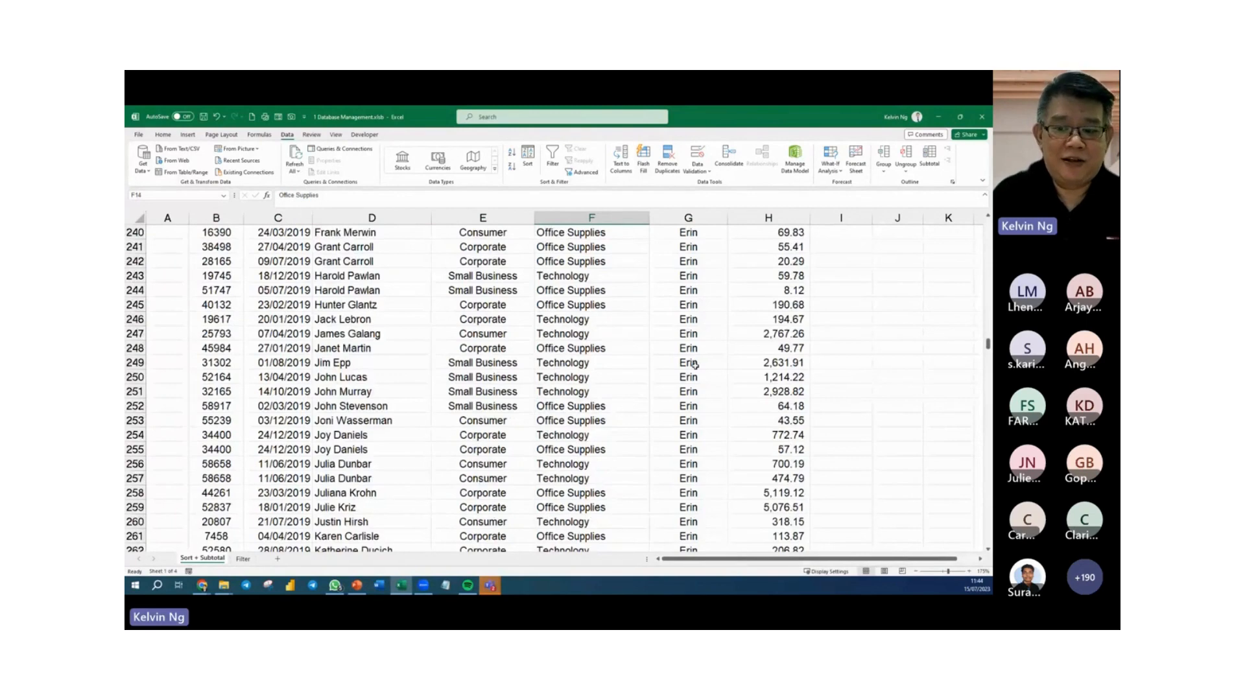
scroll(695, 365, "down", 20)
scroll(699, 365, "down", 17)
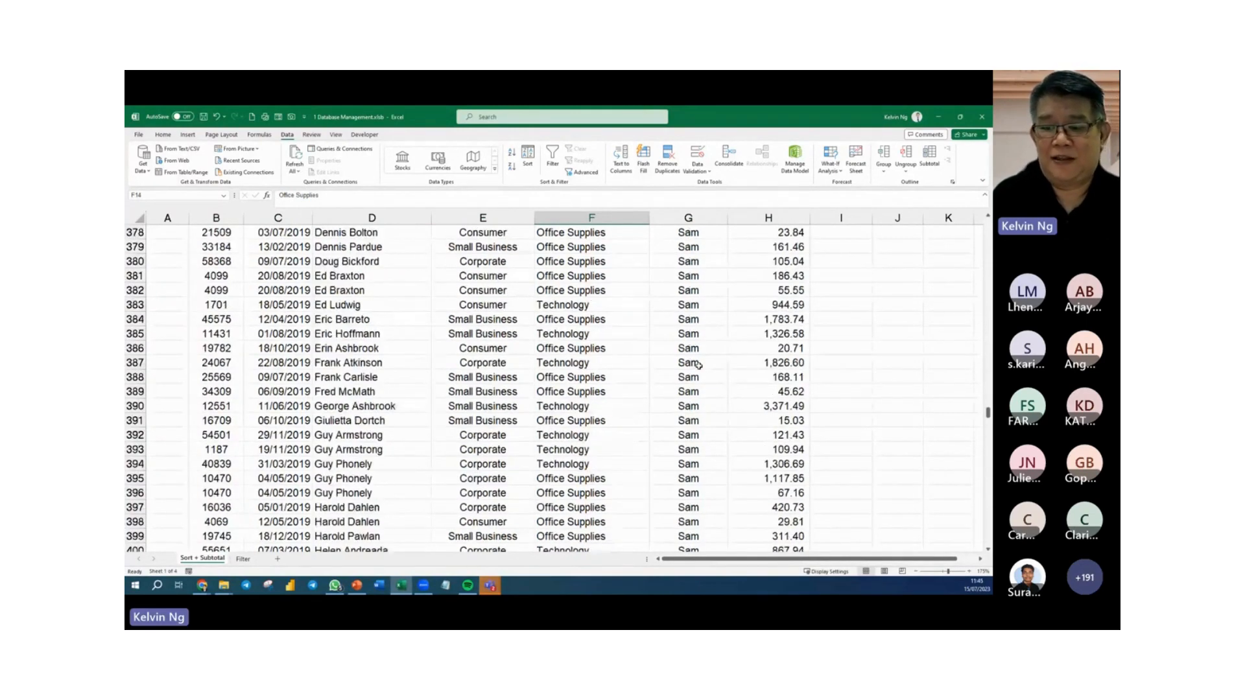
scroll(699, 365, "down", 20)
scroll(699, 365, "down", 14)
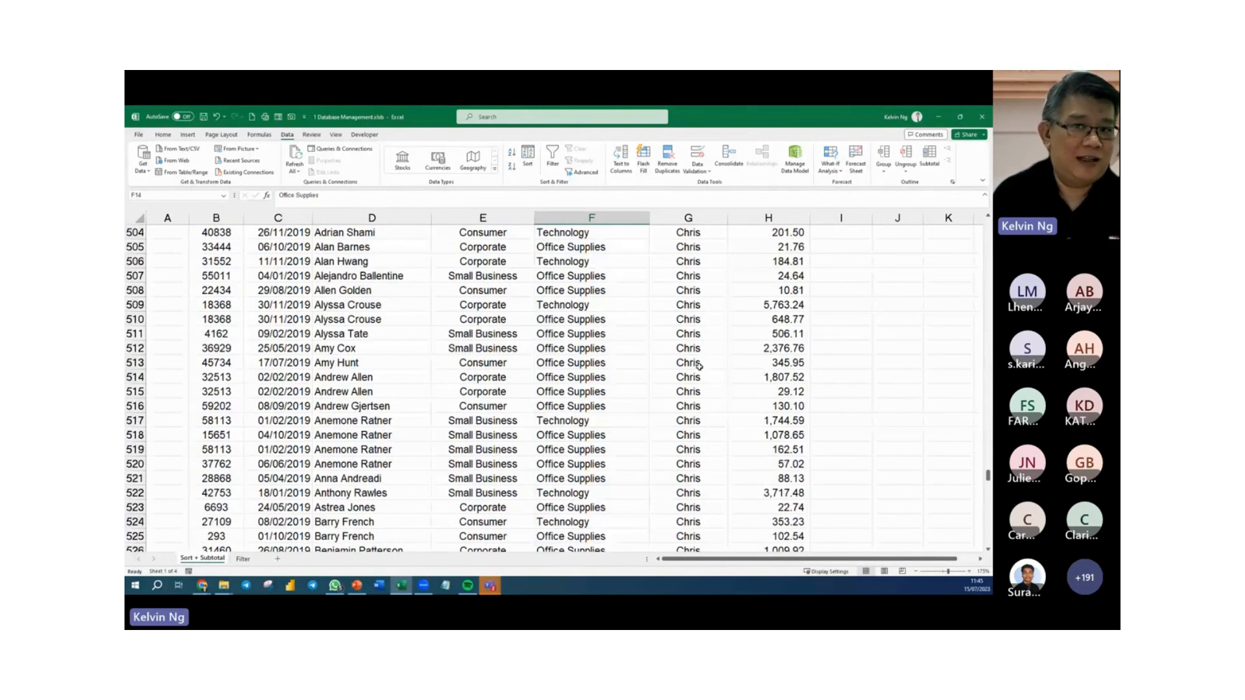
left_click(699, 366)
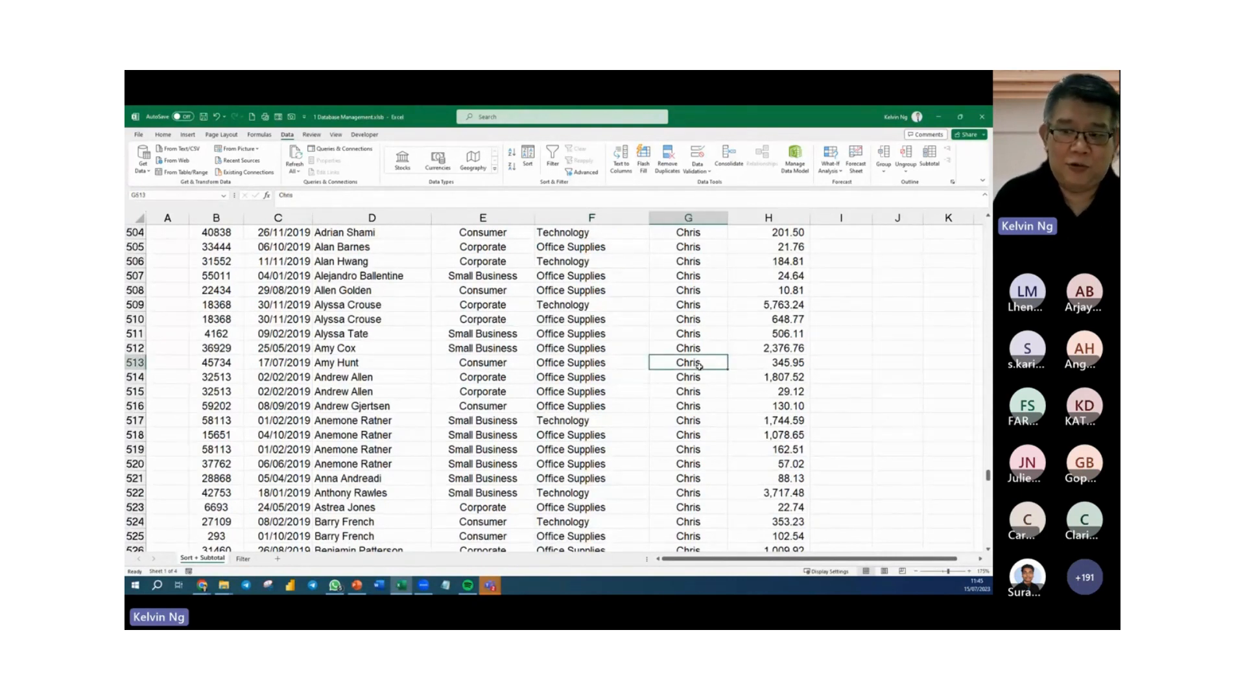
key("ctrl+Up")
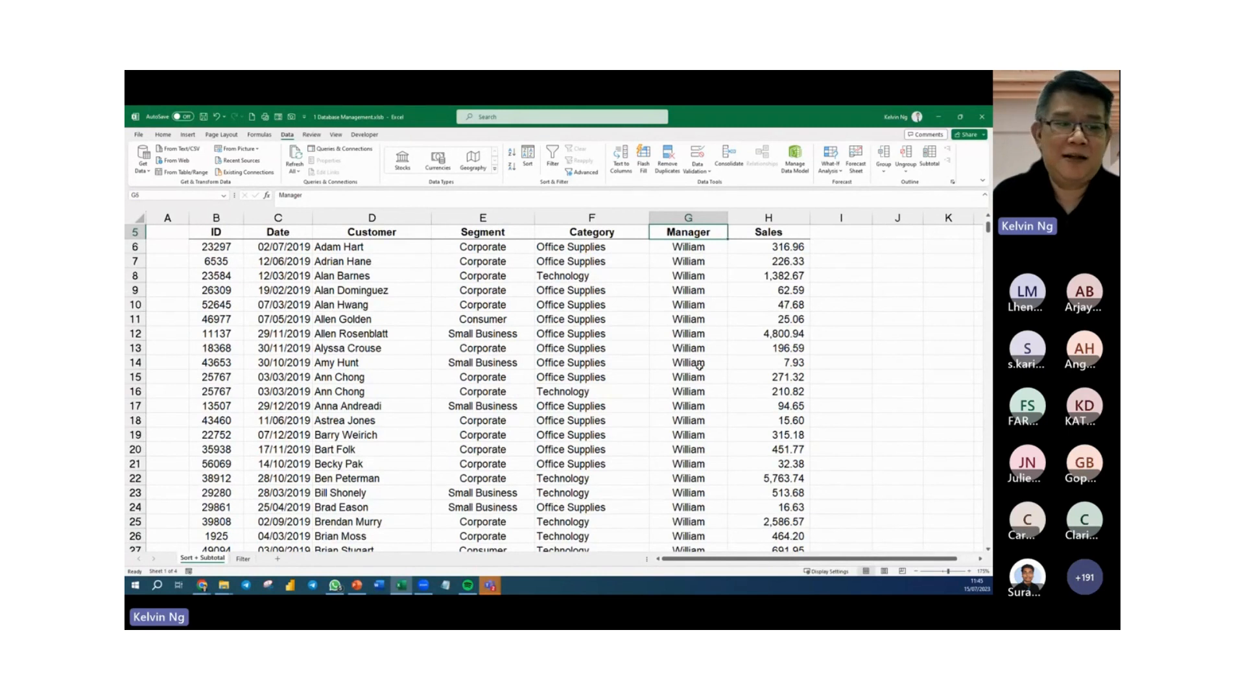
Review the saved custom lists available for the Manager sort order and reapply the existing sort.
scroll(628, 441, "up", 1)
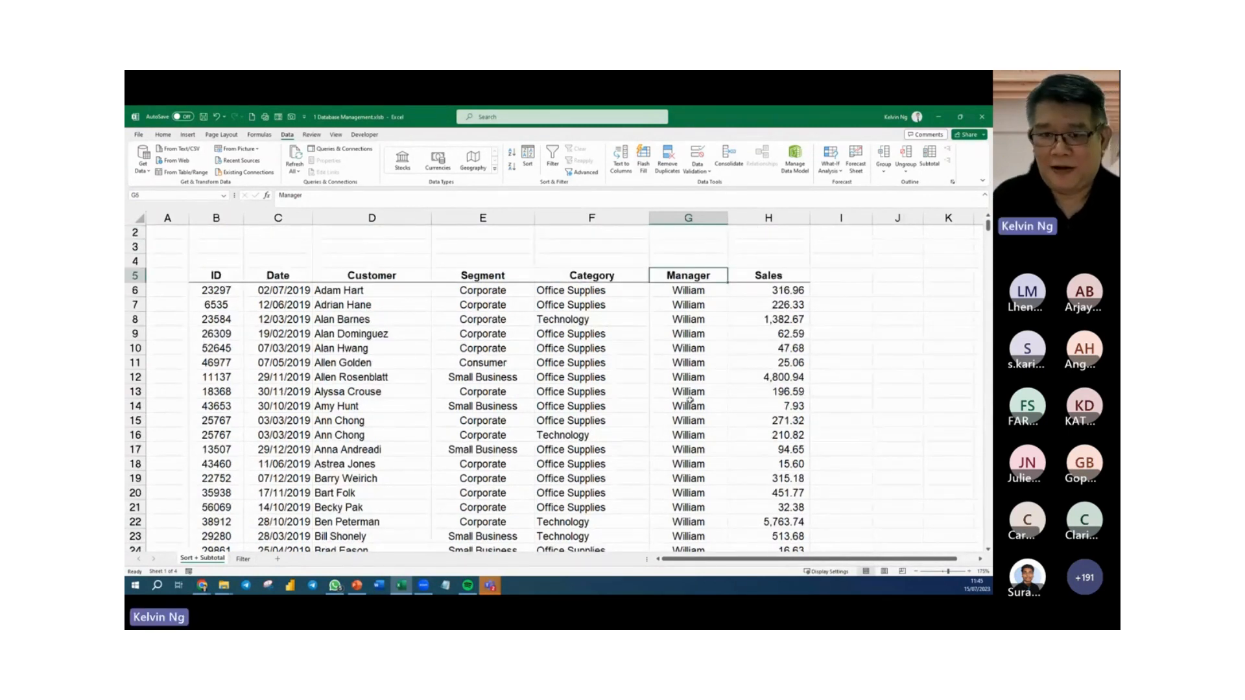
left_click(529, 170)
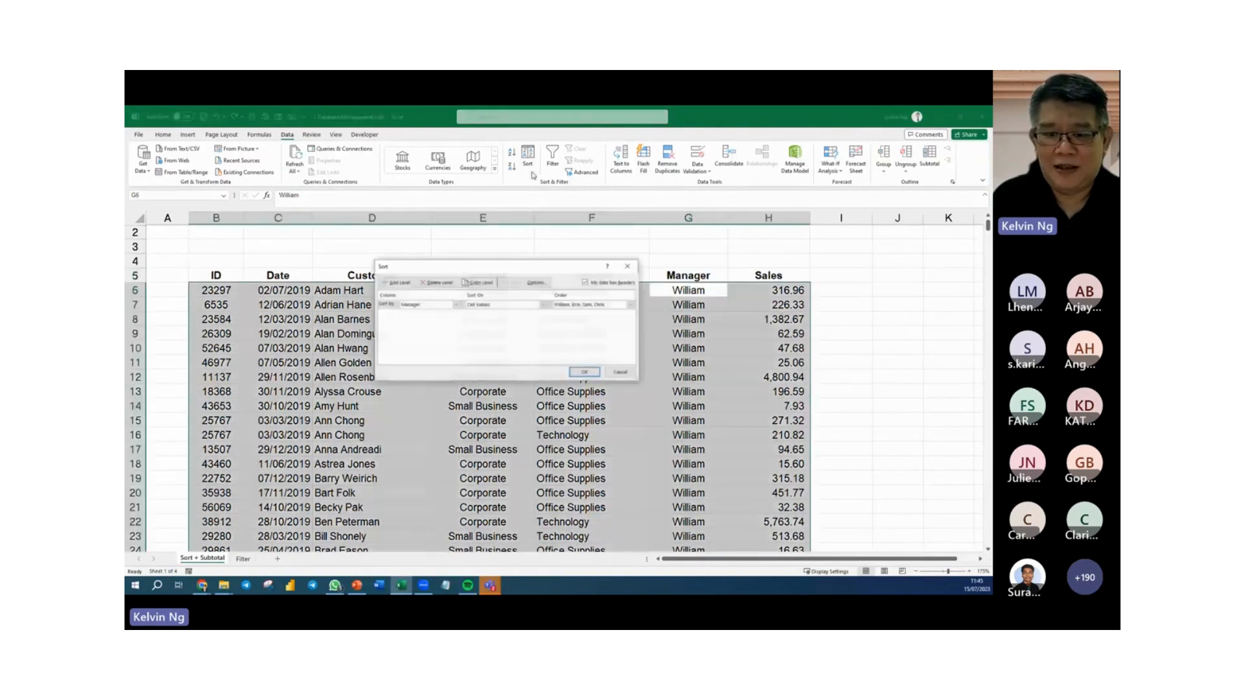
left_click(629, 304)
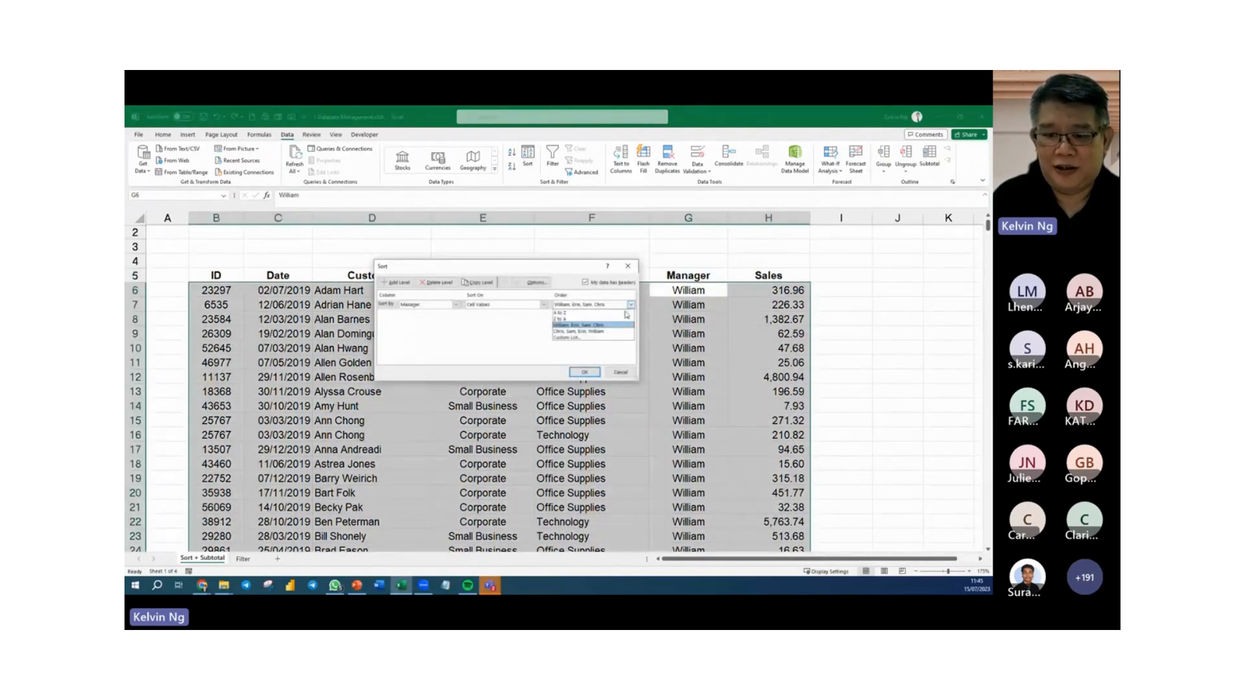
left_click(599, 339)
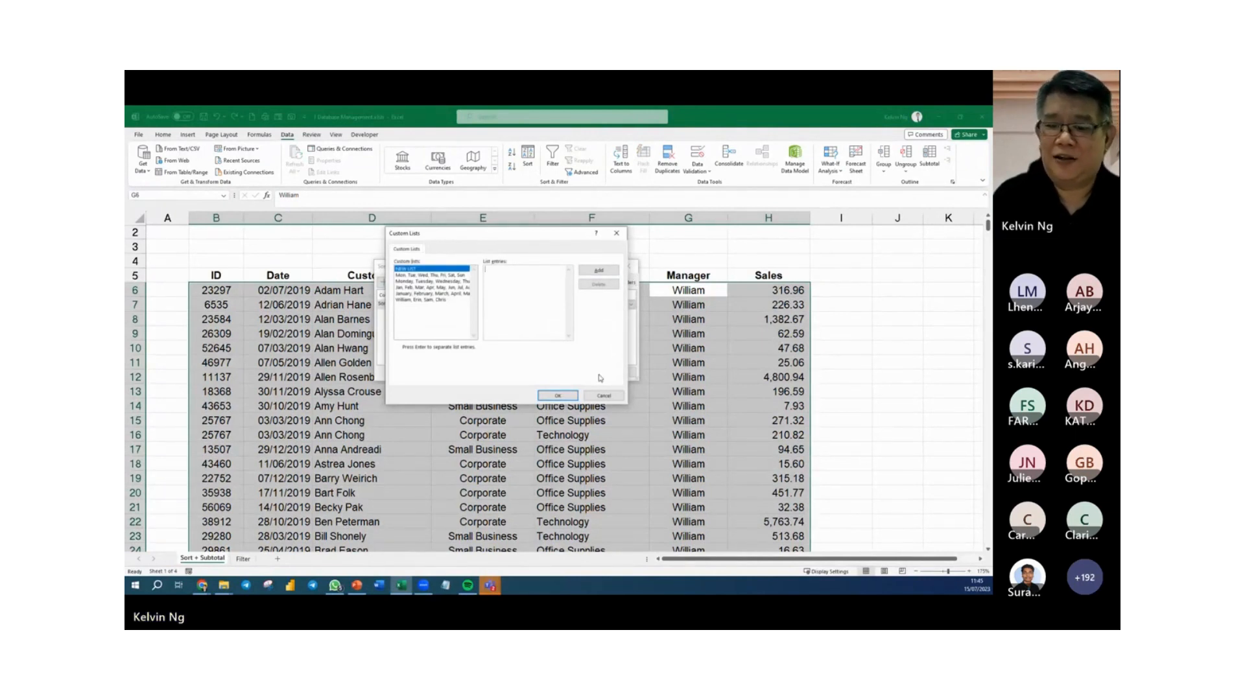
left_click(604, 396)
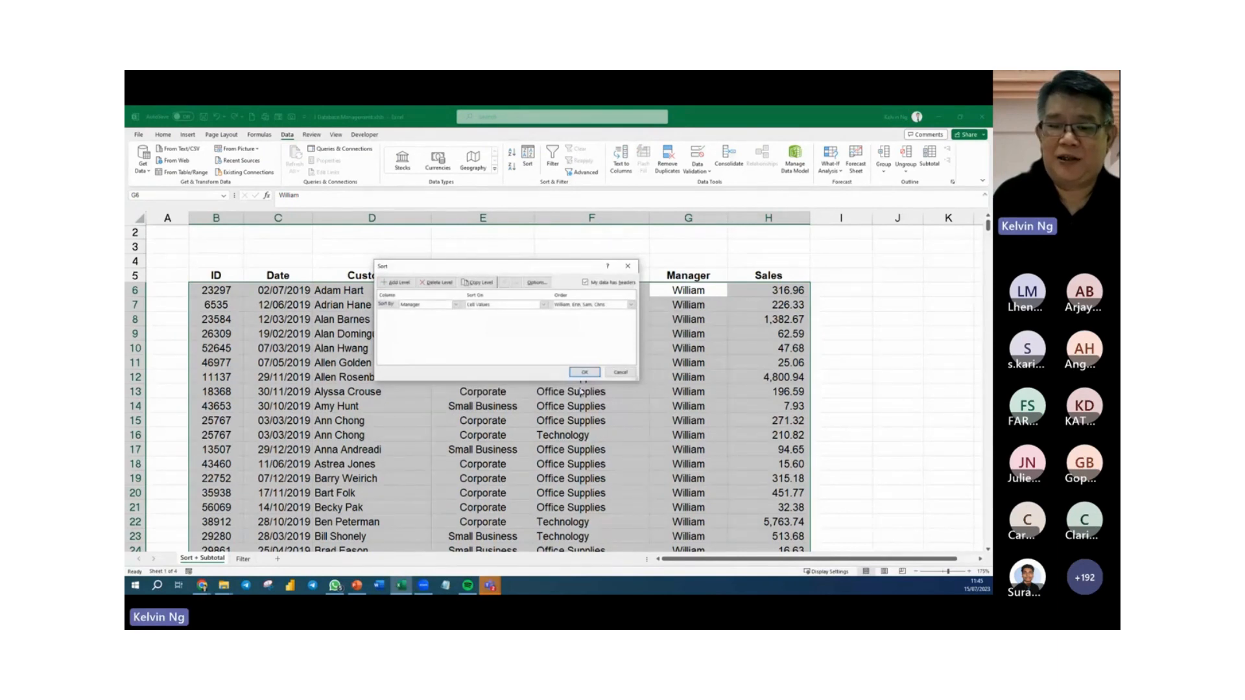
left_click(586, 372)
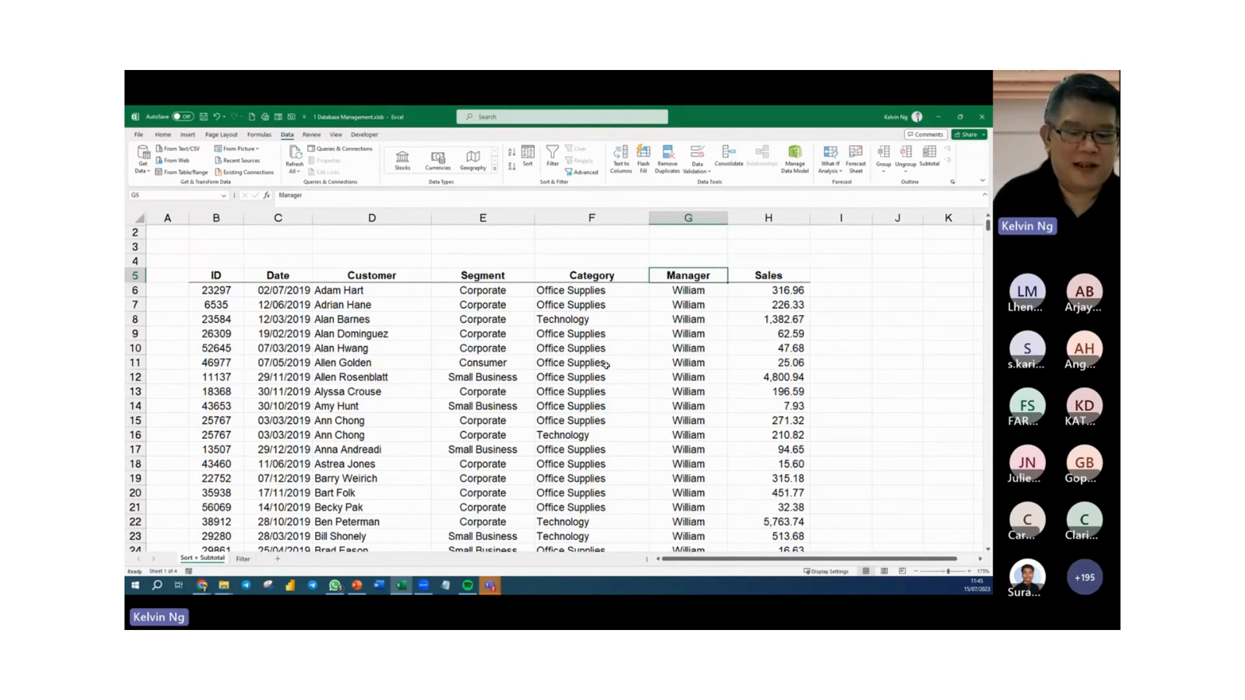
left_click(481, 321)
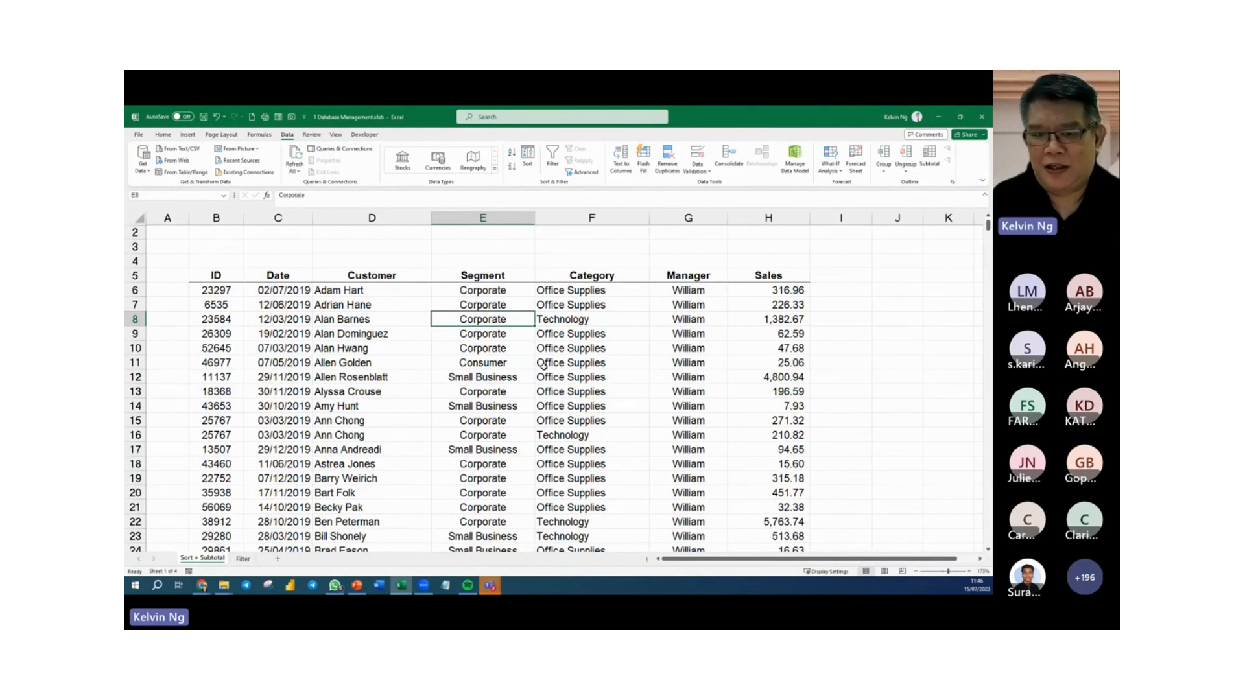
scroll(543, 365, "up", 1)
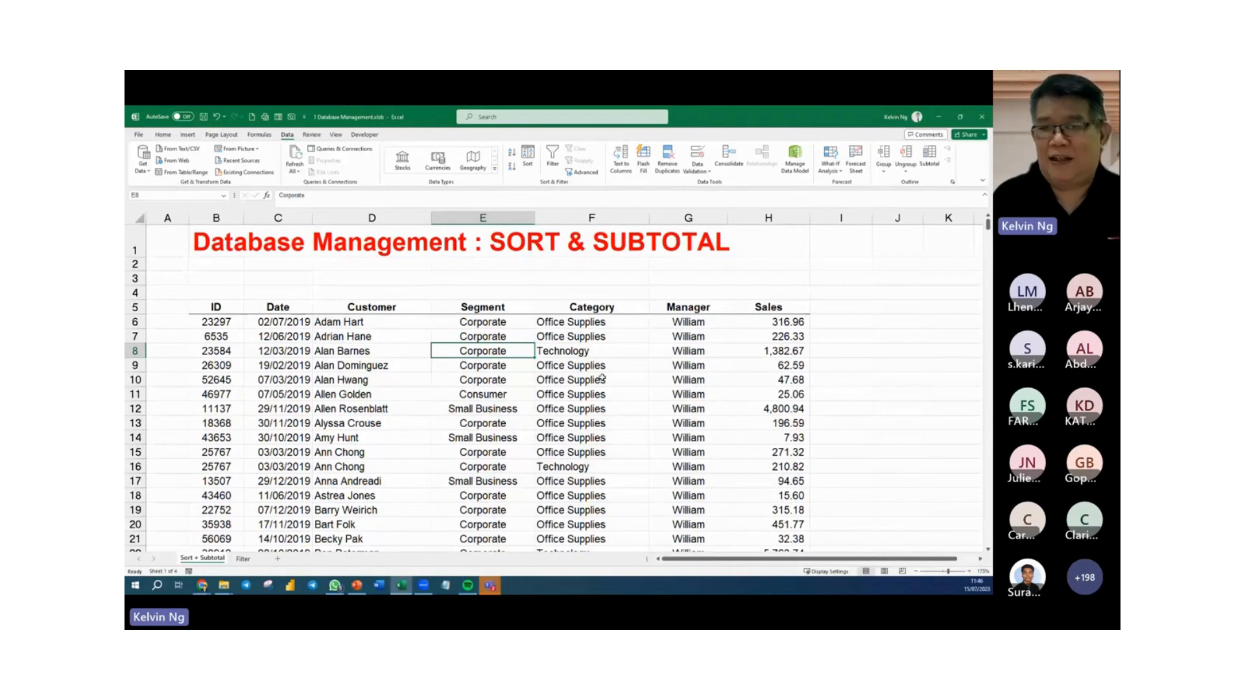
left_click(610, 307)
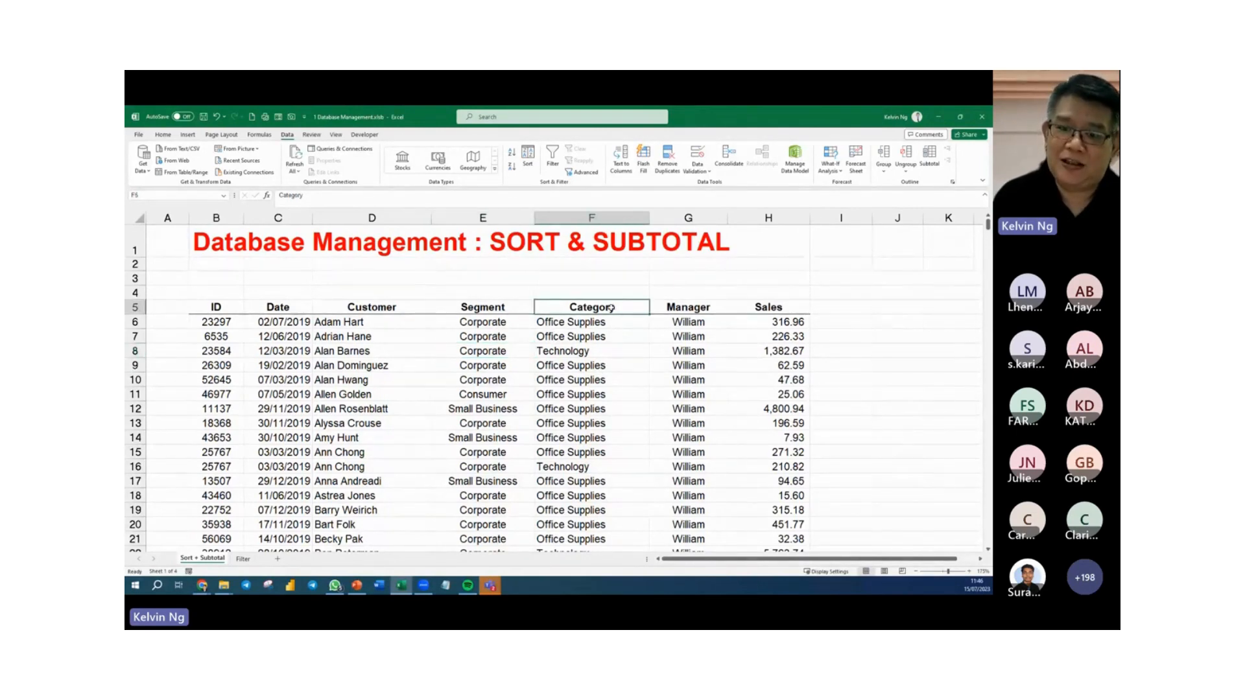
key("ctrl+shift+Down")
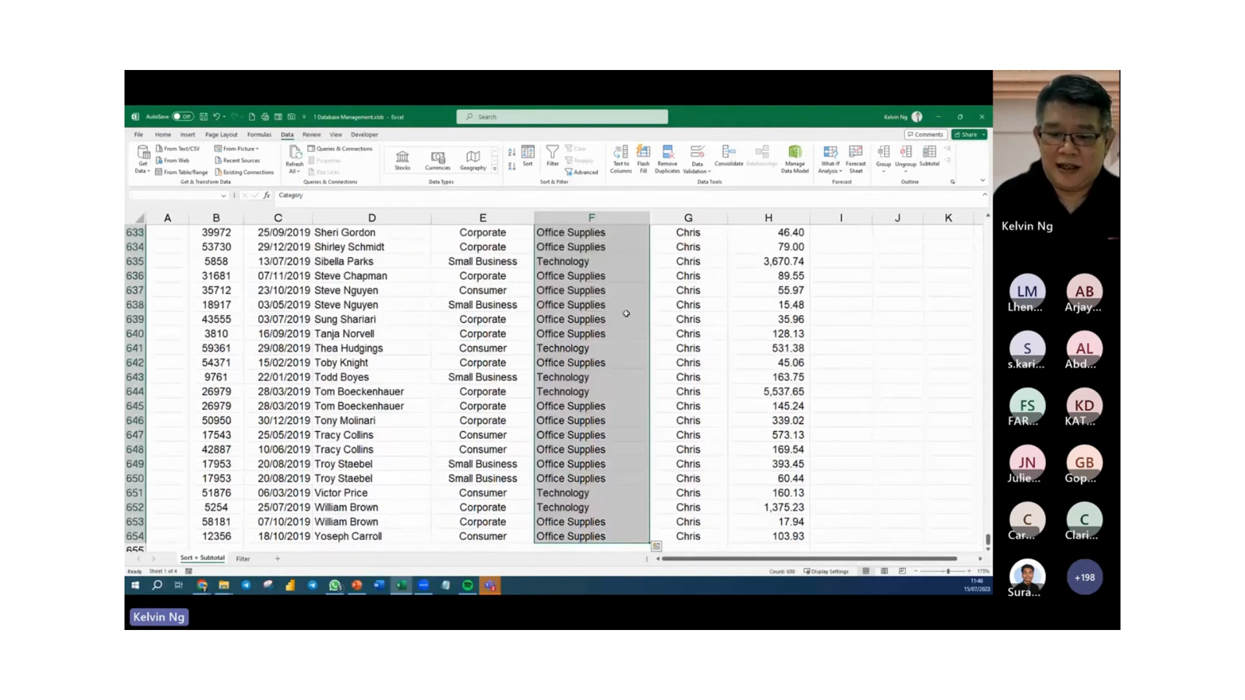
scroll(626, 314, "down", 2)
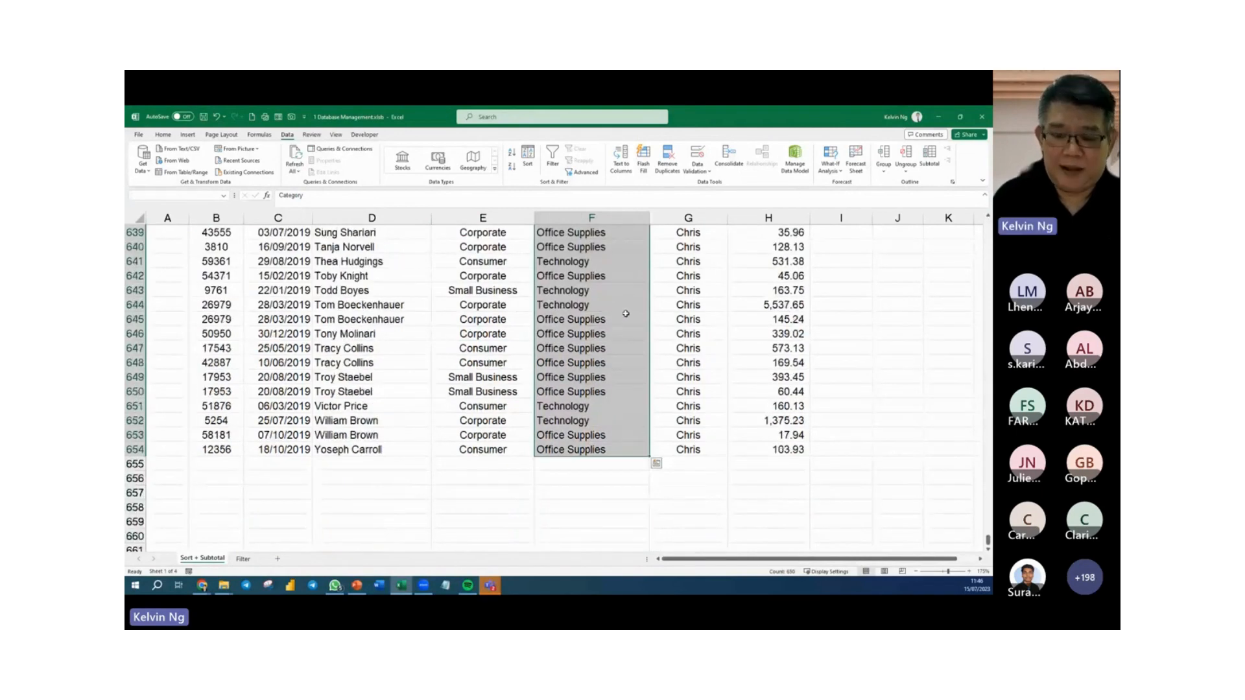
scroll(626, 314, "up", 3)
key("ctrl+Up")
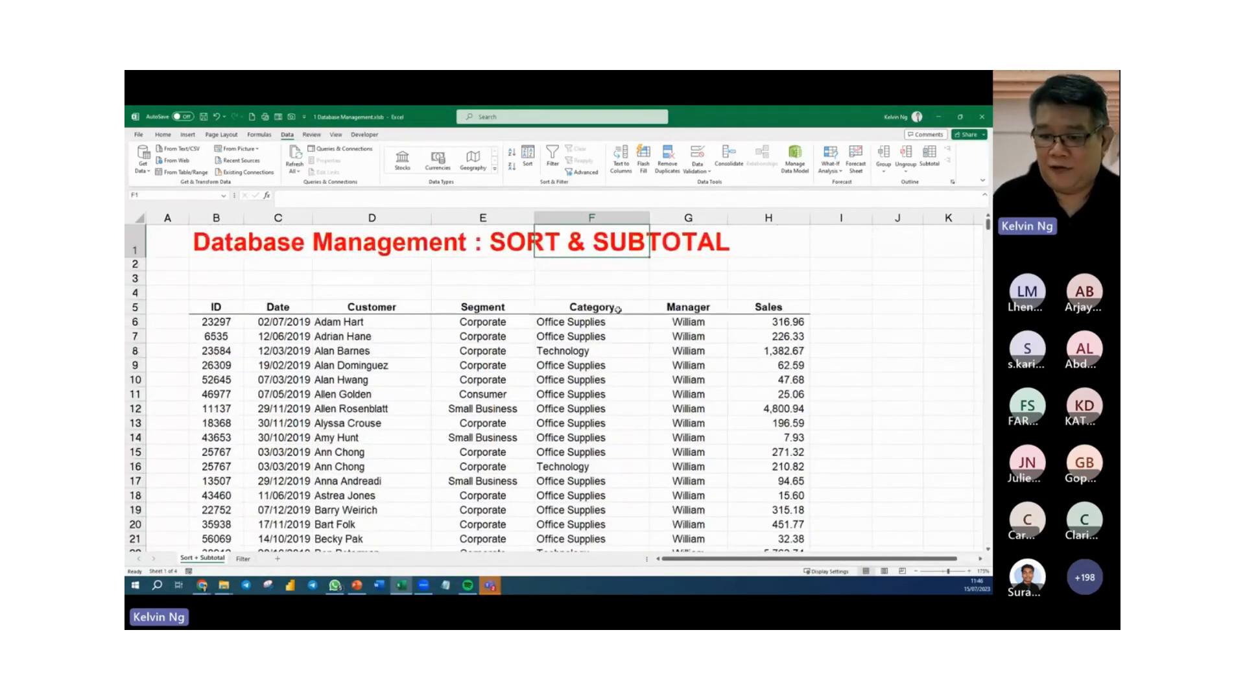
Move the Category column, from its header down to the last record, in between the Customer and Segment columns without overwriting any data.
left_click(618, 310)
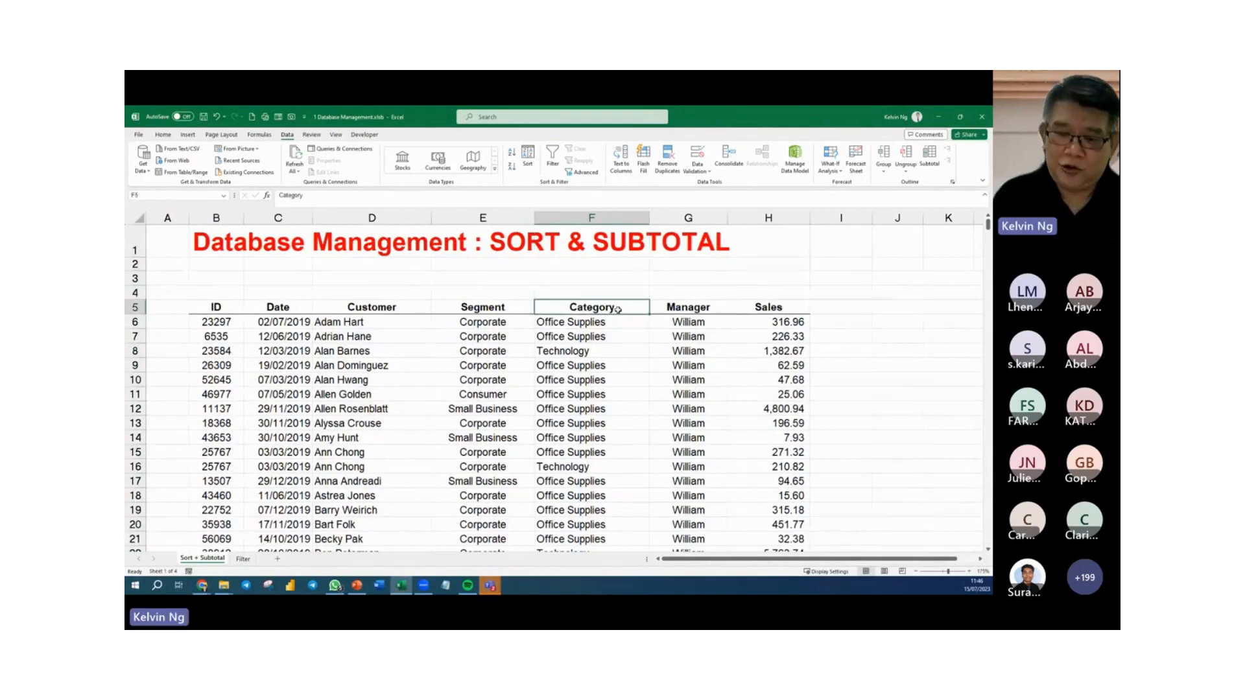
key("ctrl+shift+Down")
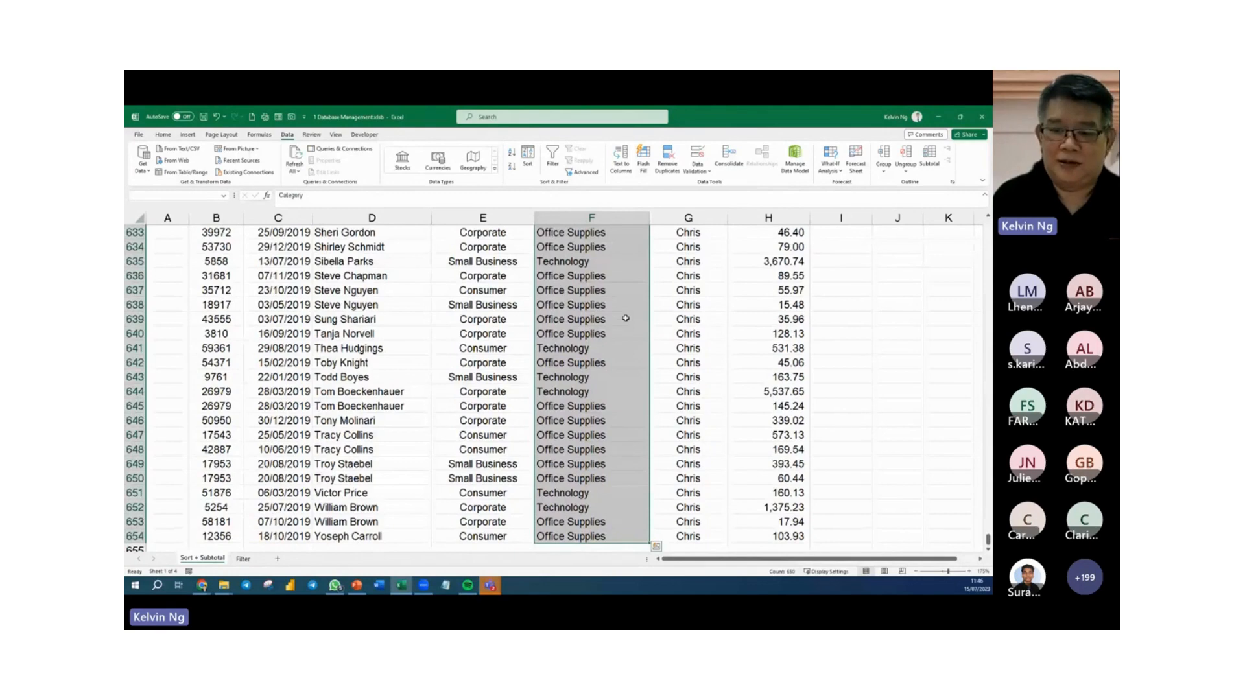
scroll(639, 411, "up", 2)
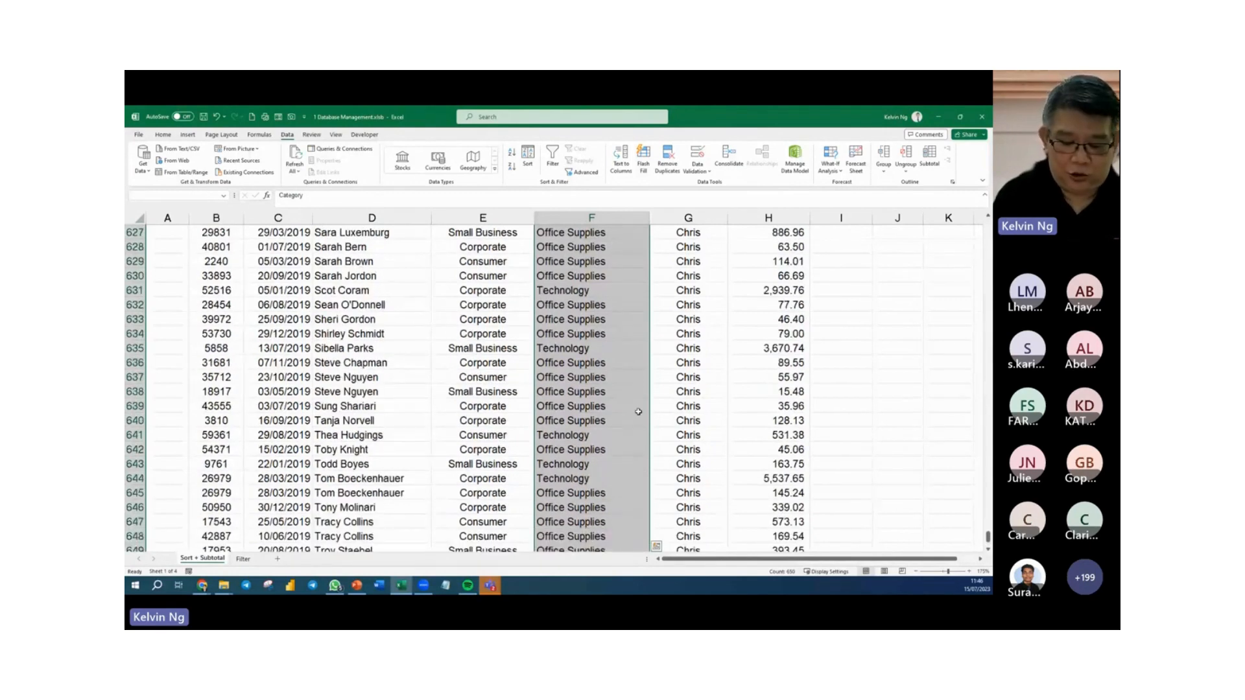
key("ctrl+BackSpace")
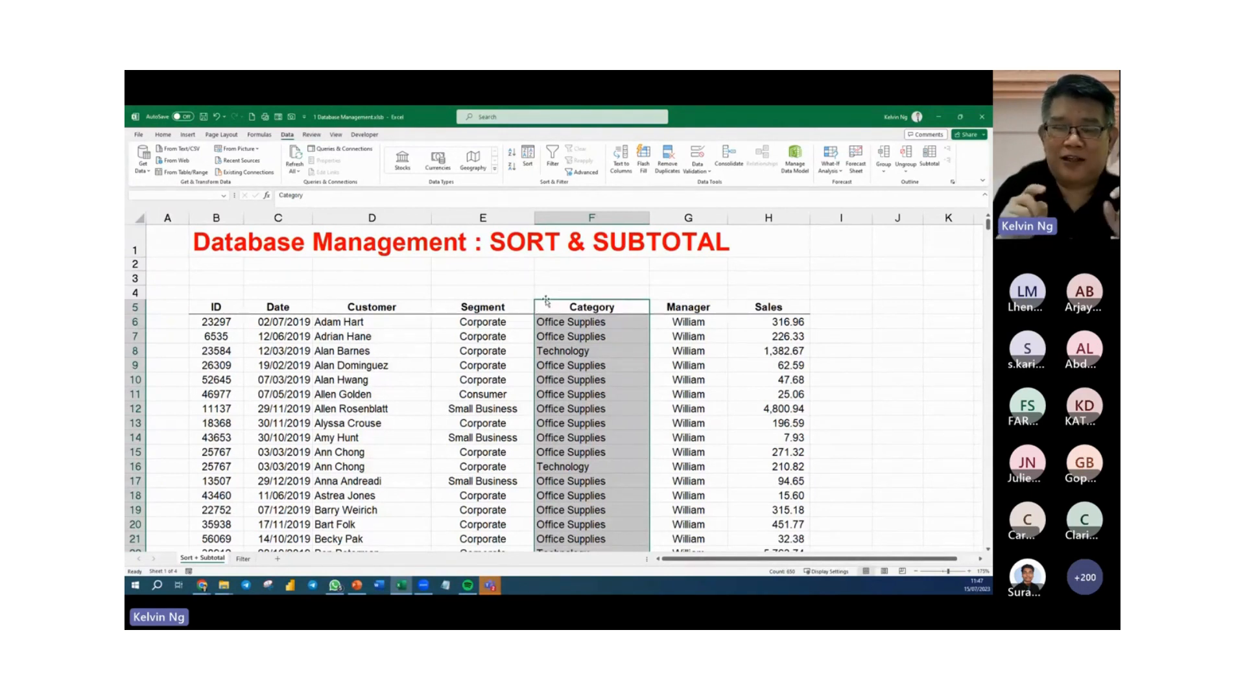
left_click_drag(546, 301, 478, 306)
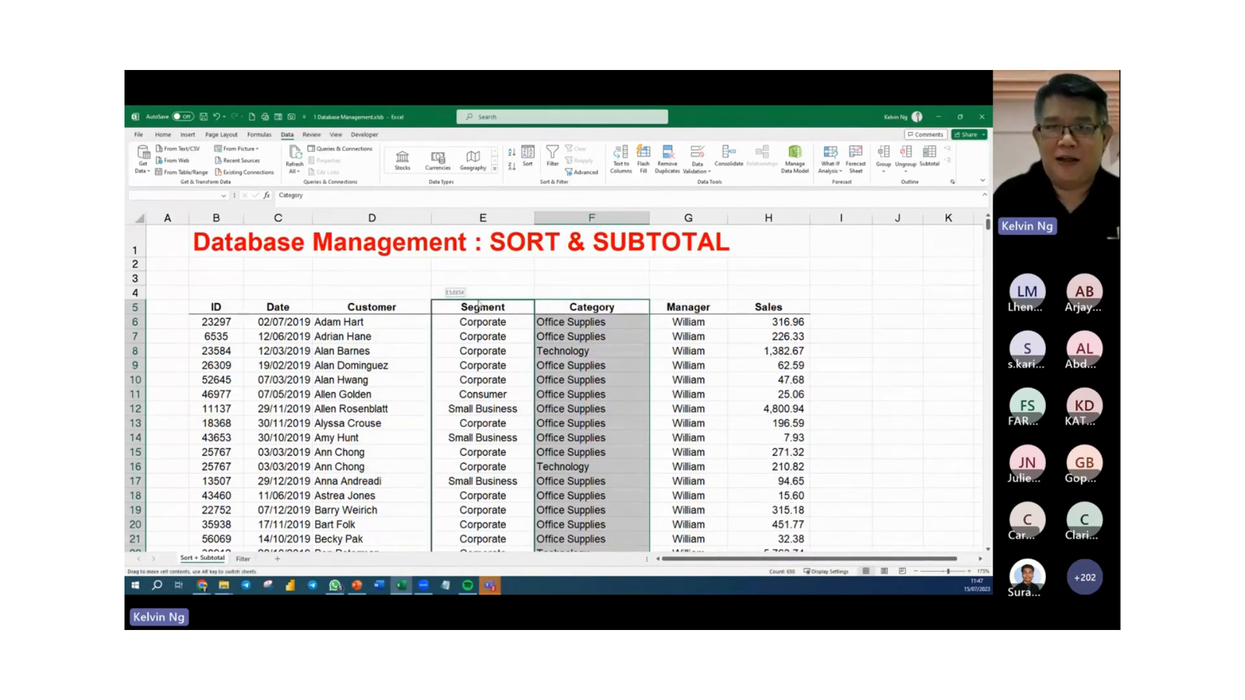
left_click_drag(478, 306, 478, 306)
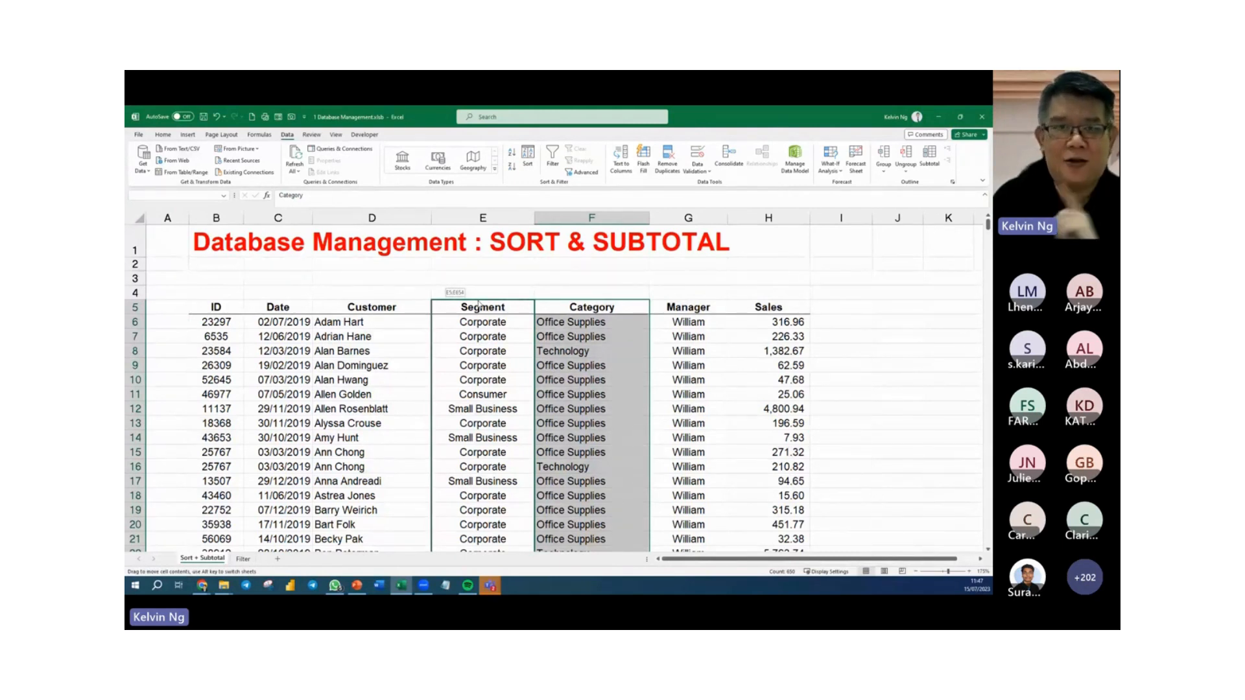
left_click_drag(479, 307, 453, 316)
key("shift")
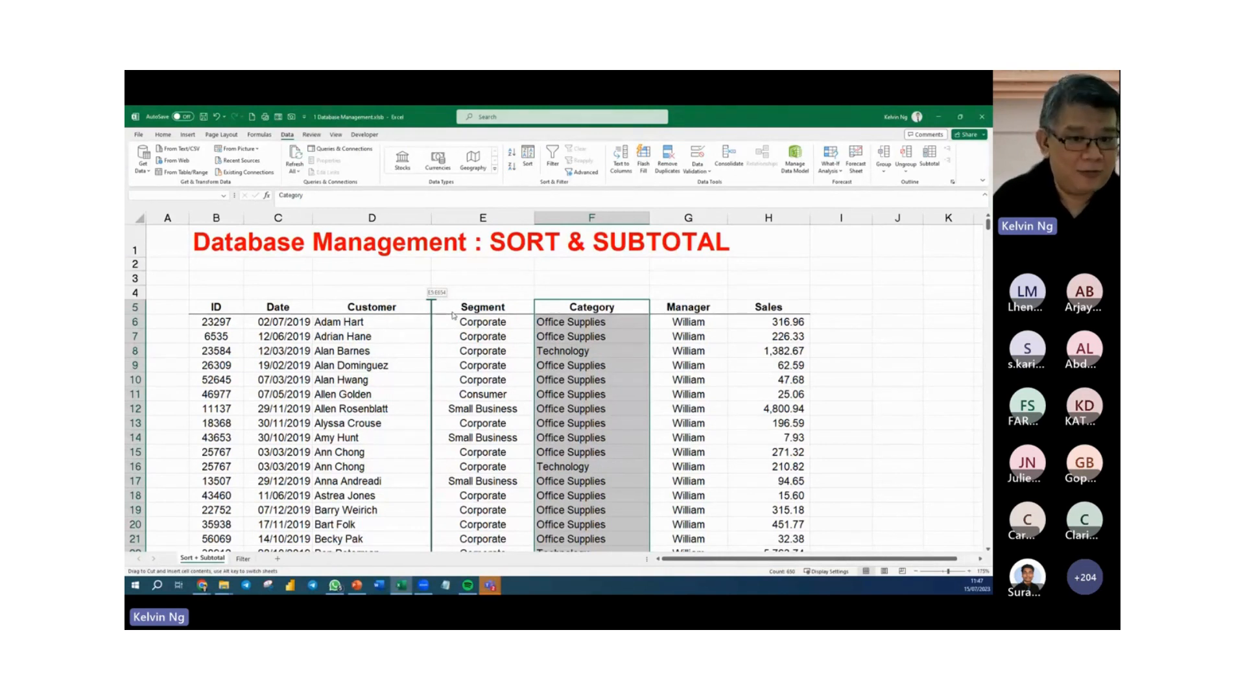
left_click_drag(452, 315, 453, 315)
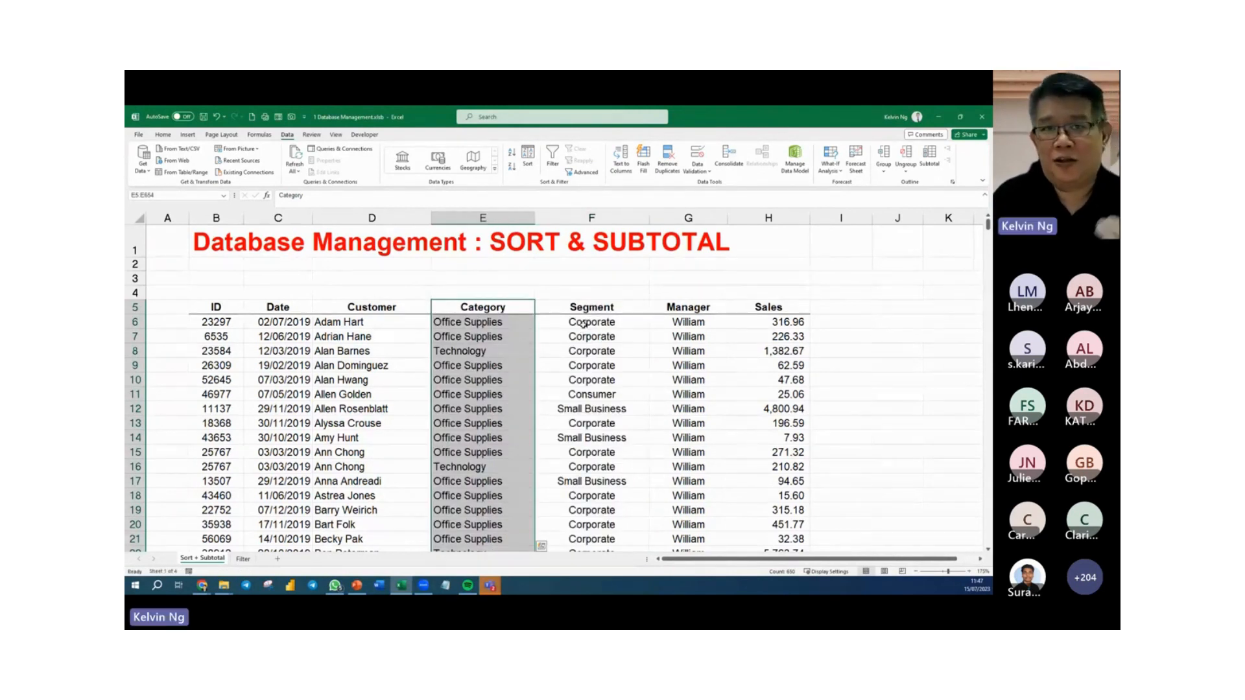
Open the Sort settings for the table and change the orientation to sort left to right.
left_click(586, 354)
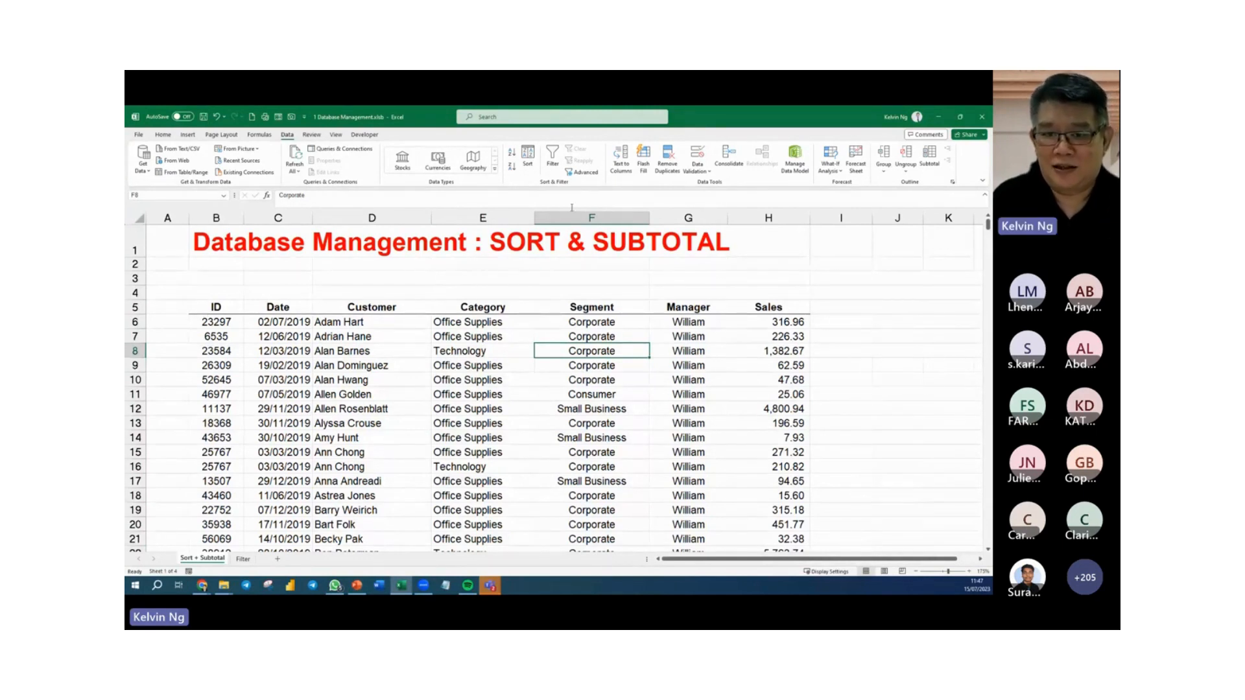
left_click(526, 168)
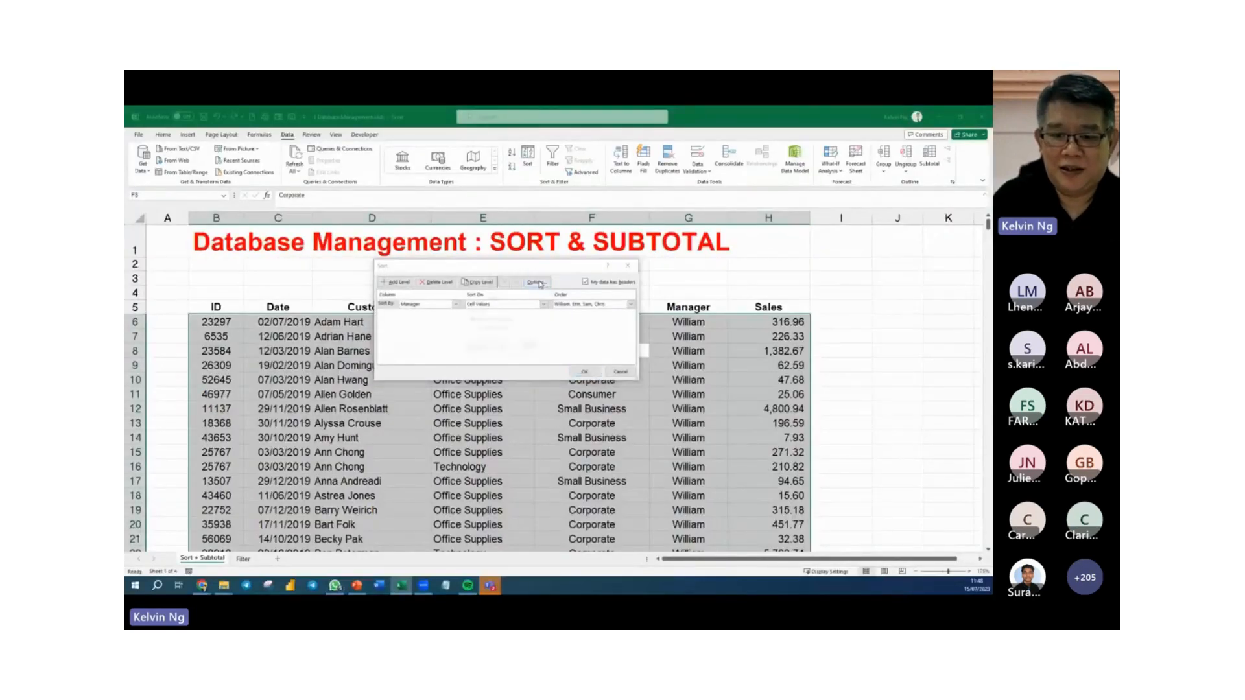
left_click(579, 284)
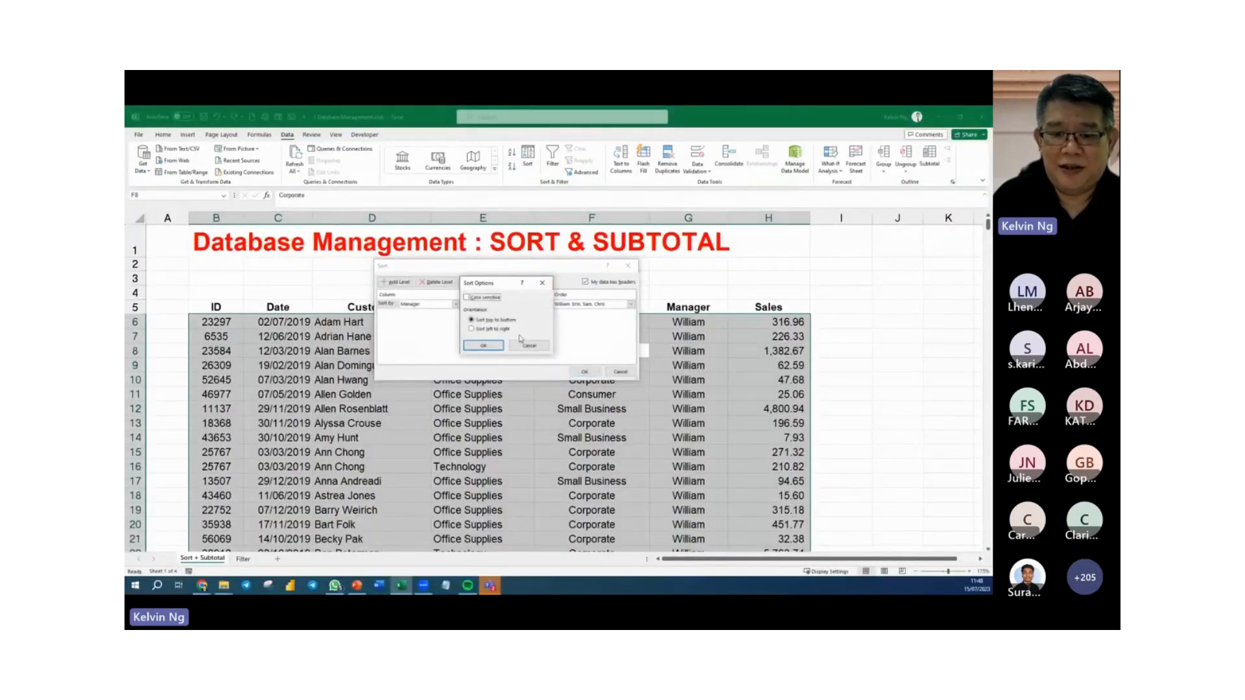
left_click(474, 330)
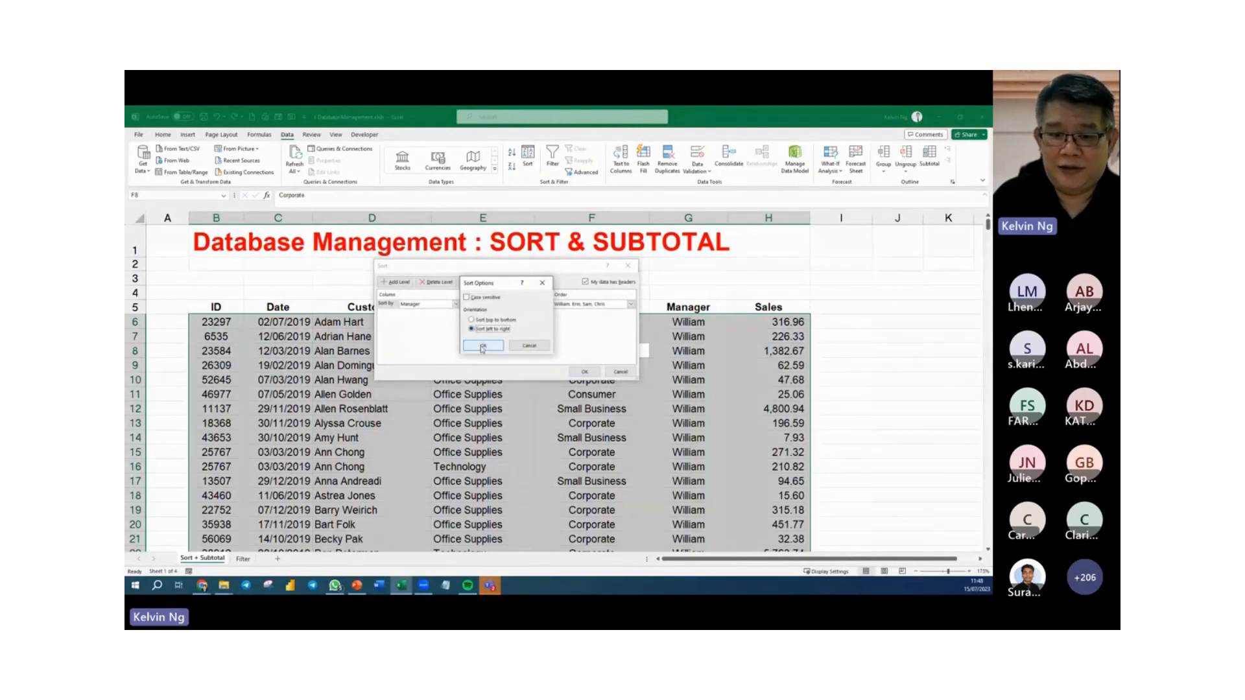
left_click(483, 347)
Sort the table's columns by the headers in Row 5 from A to Z, and undo that sort.
left_click(456, 305)
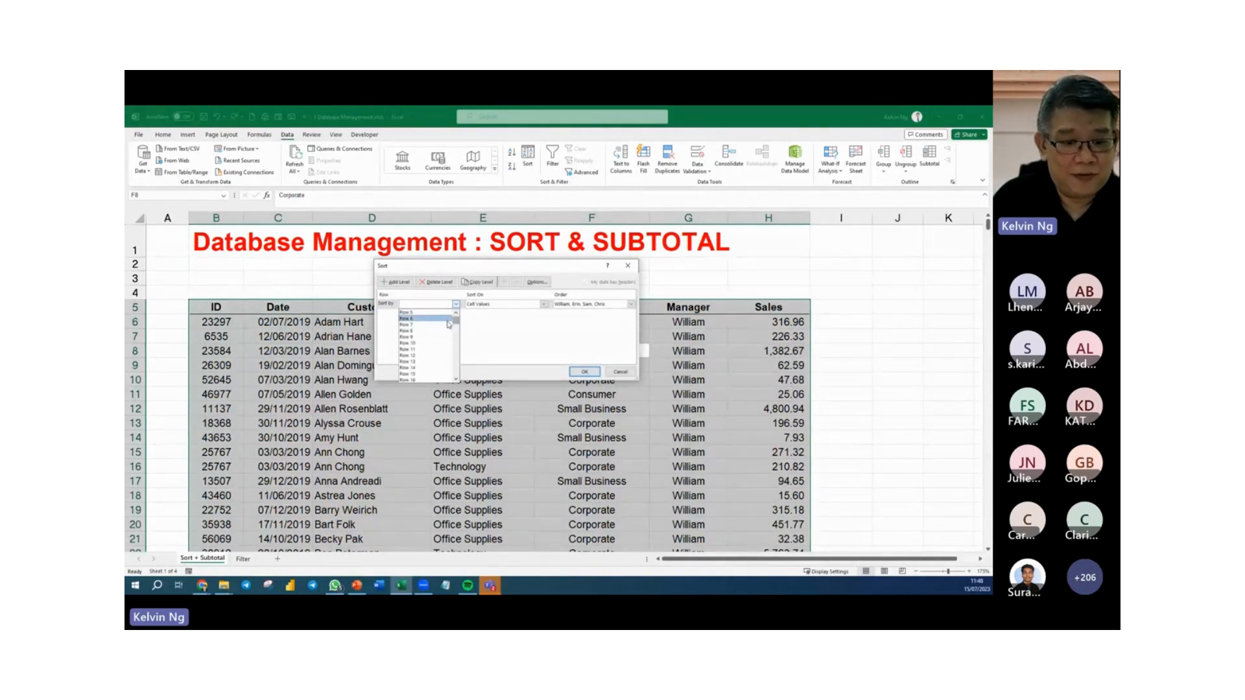
left_click(409, 313)
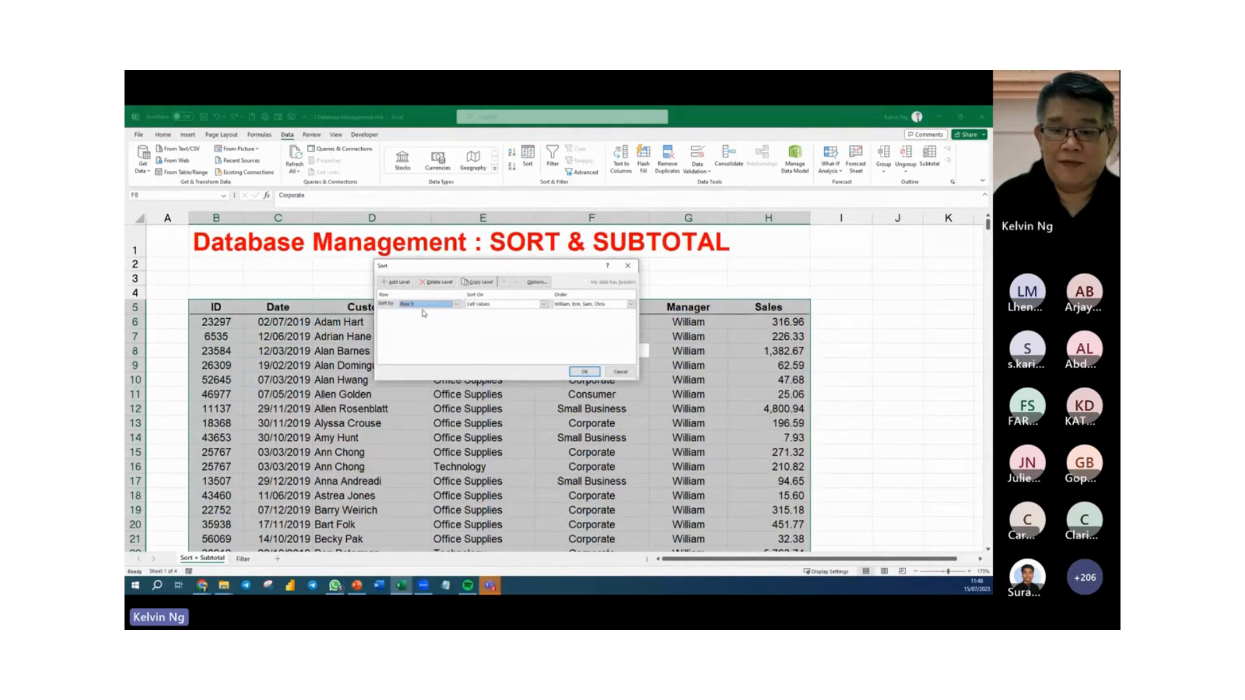
left_click(590, 304)
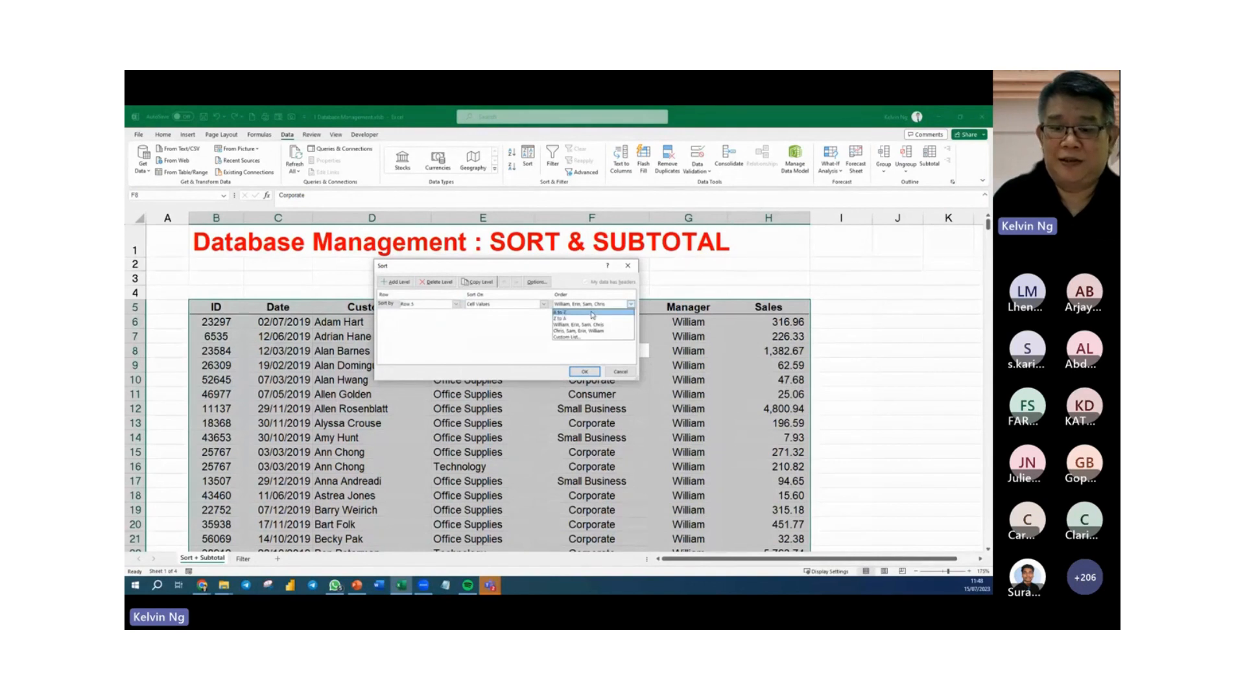
left_click(592, 313)
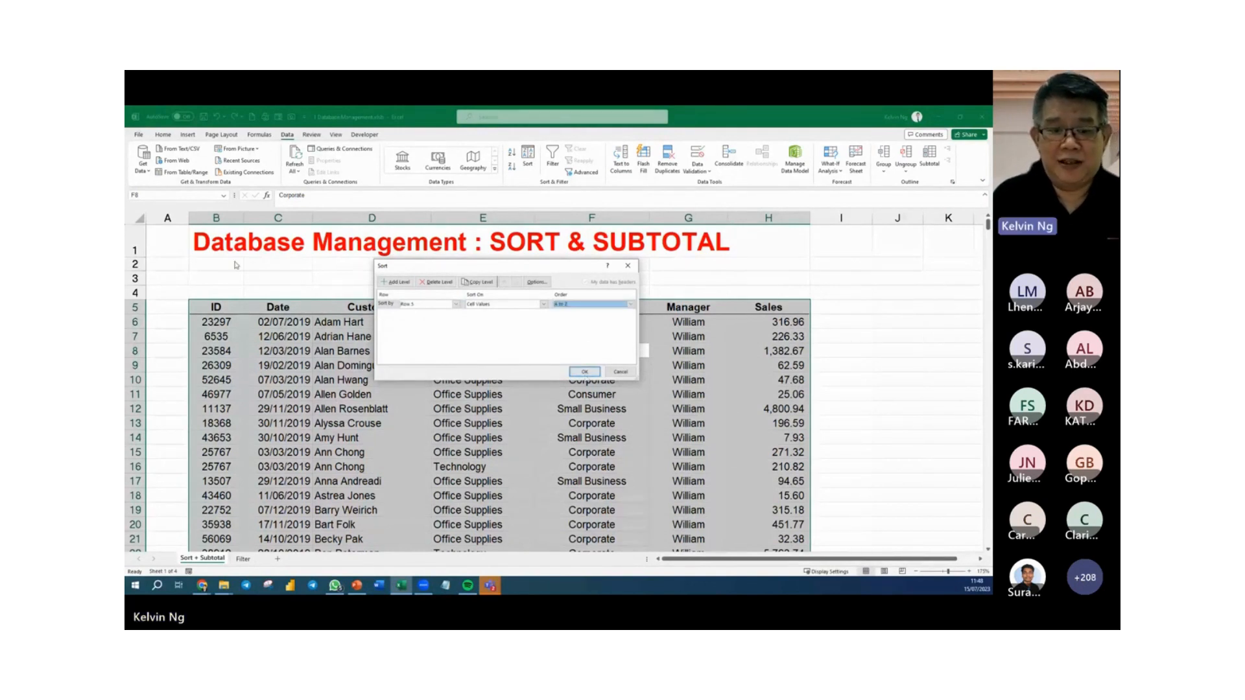
left_click_drag(452, 266, 411, 376)
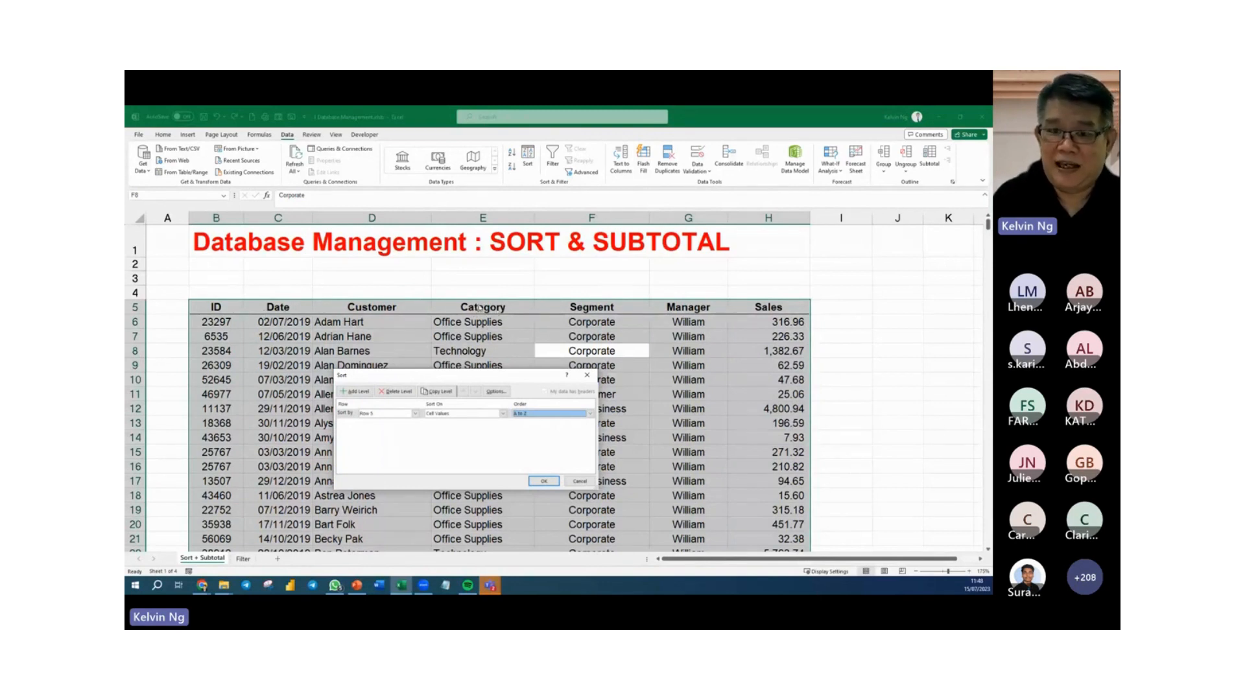
left_click(545, 481)
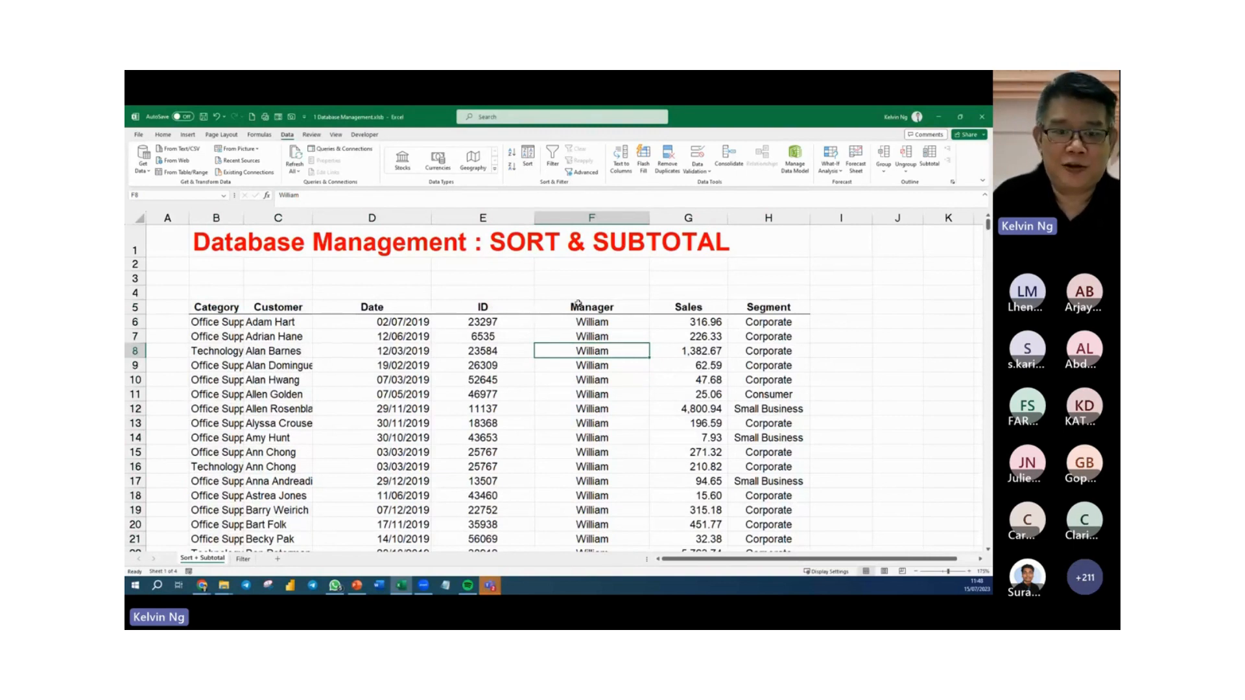
key("ctrl+z")
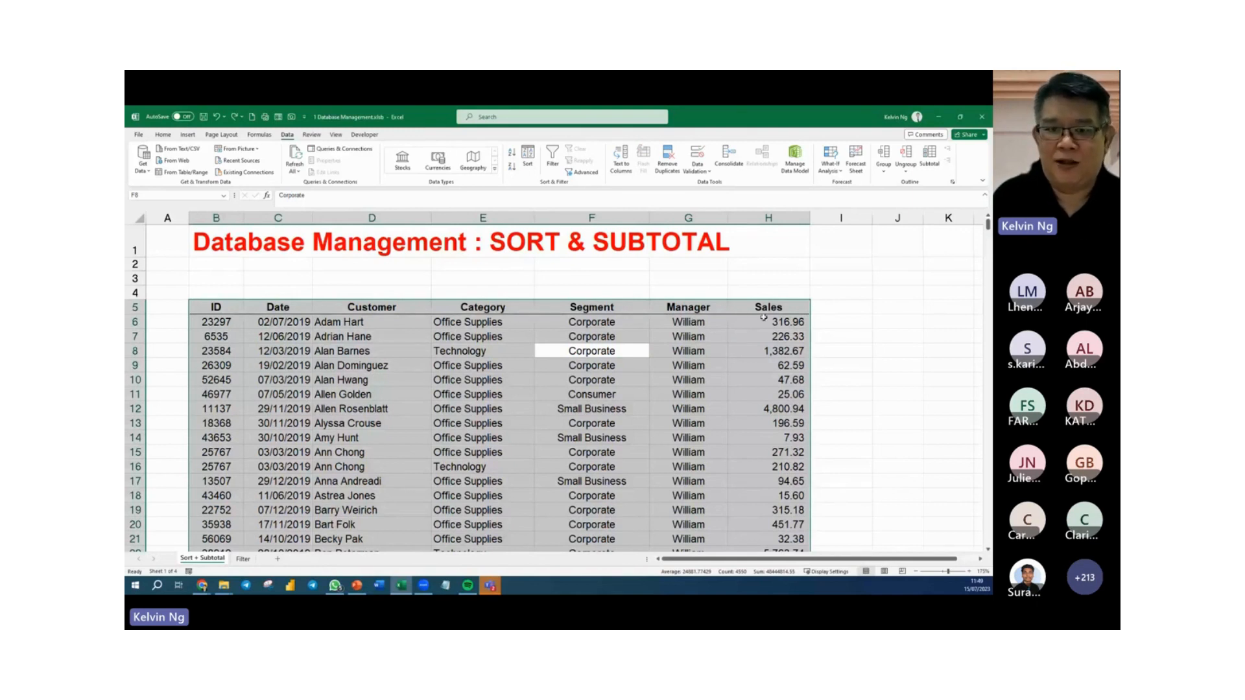
Set up a left-to-right sort of the table's columns using Row 5.
left_click(531, 158)
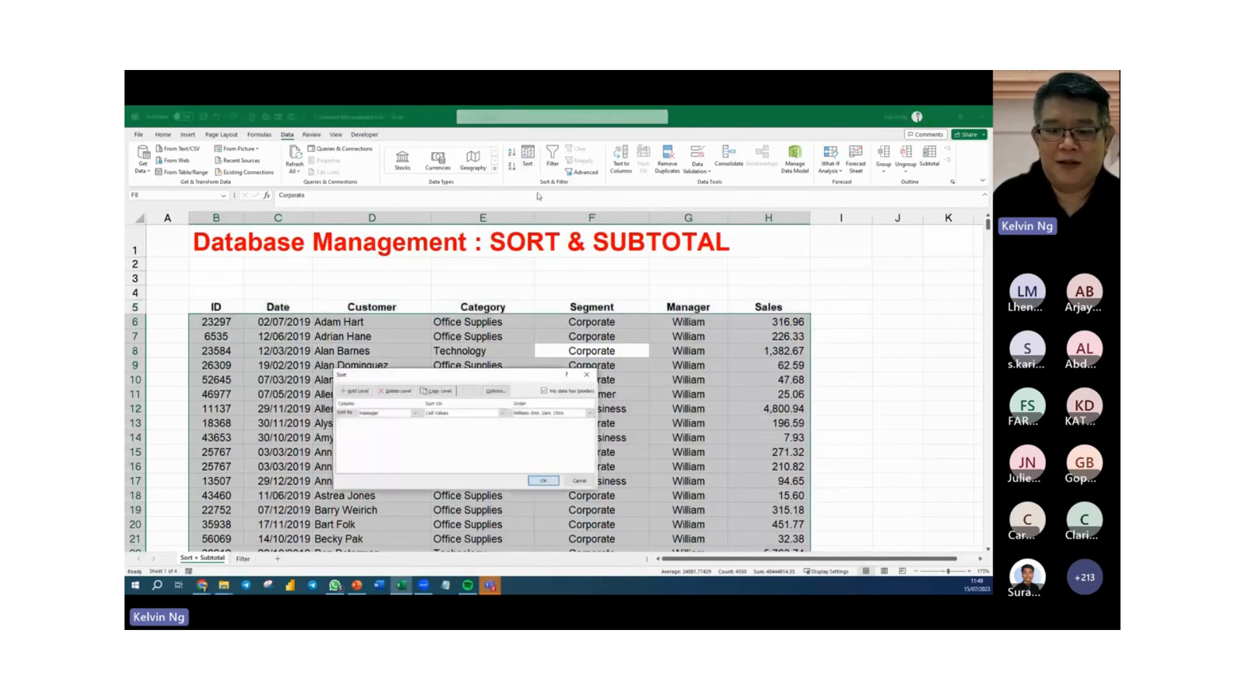
left_click(500, 393)
left_click(430, 438)
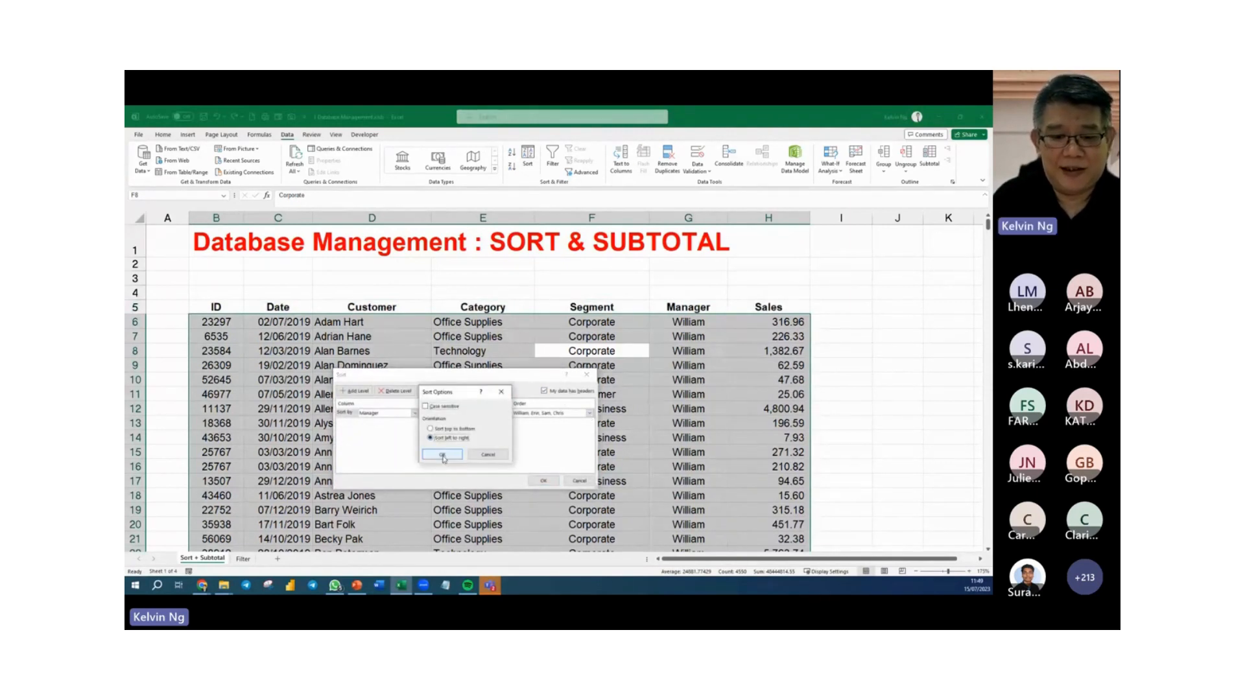
left_click(443, 455)
left_click(415, 414)
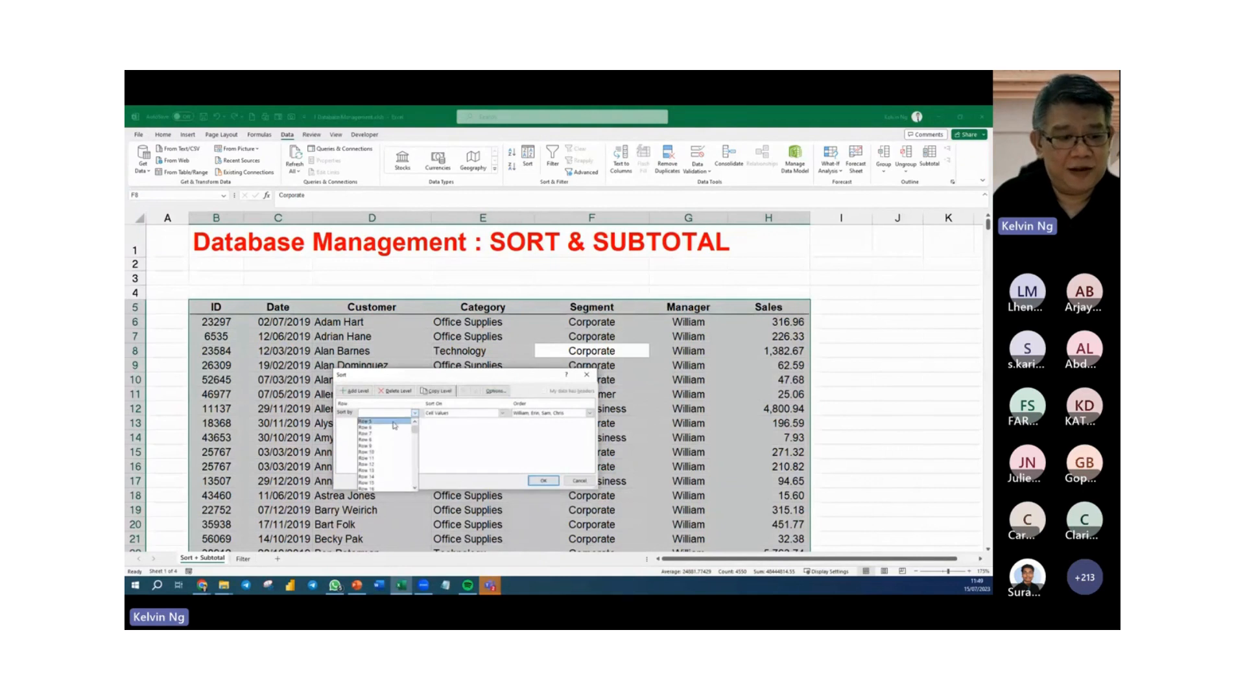
left_click(394, 423)
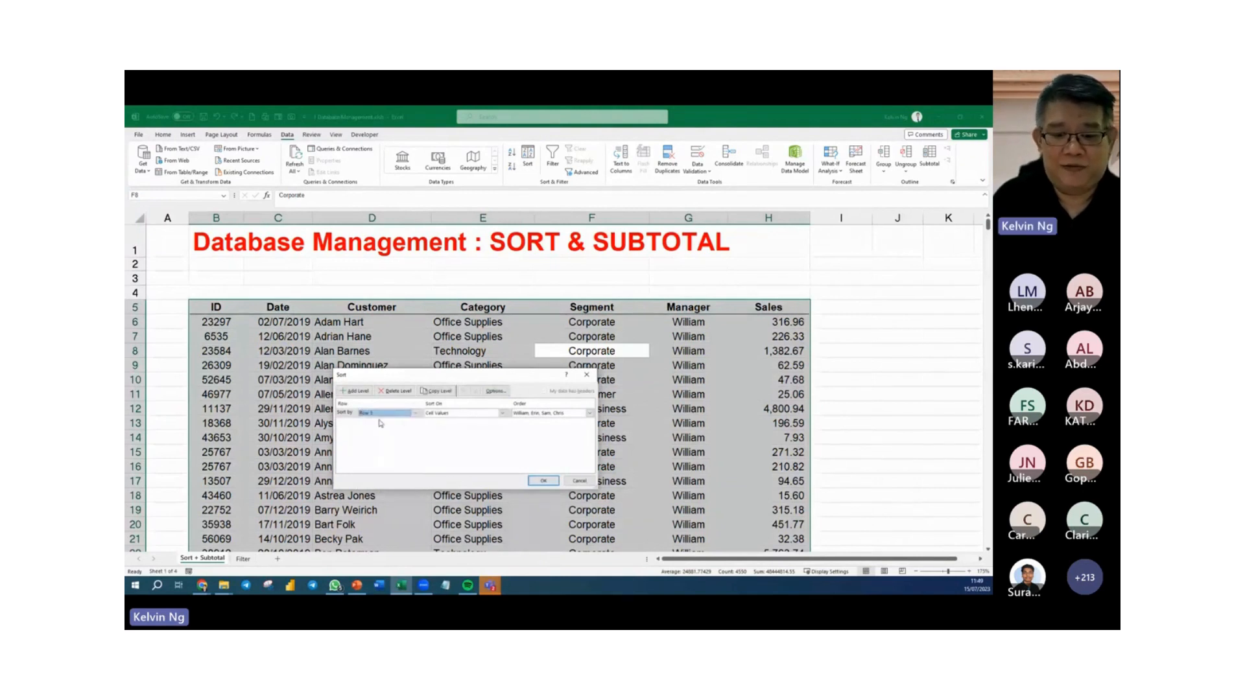
Open the Custom Lists for the Row 5 sort order, then cancel both the list and the sort.
left_click(589, 413)
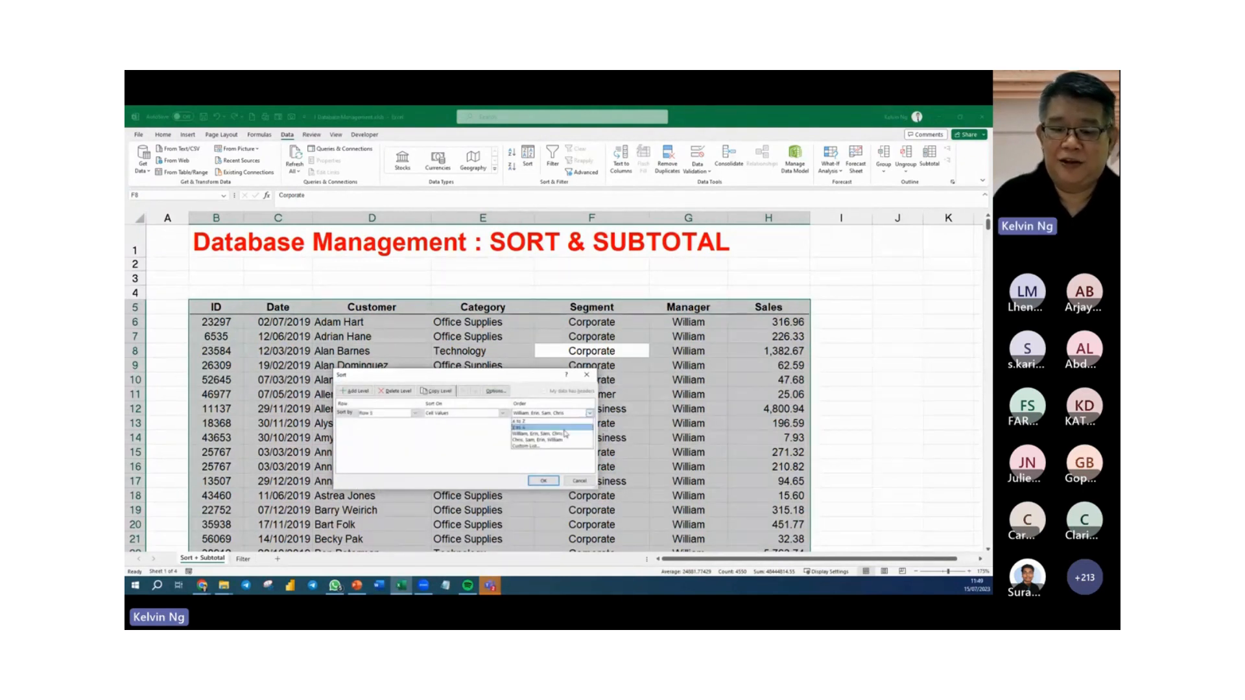
left_click(537, 447)
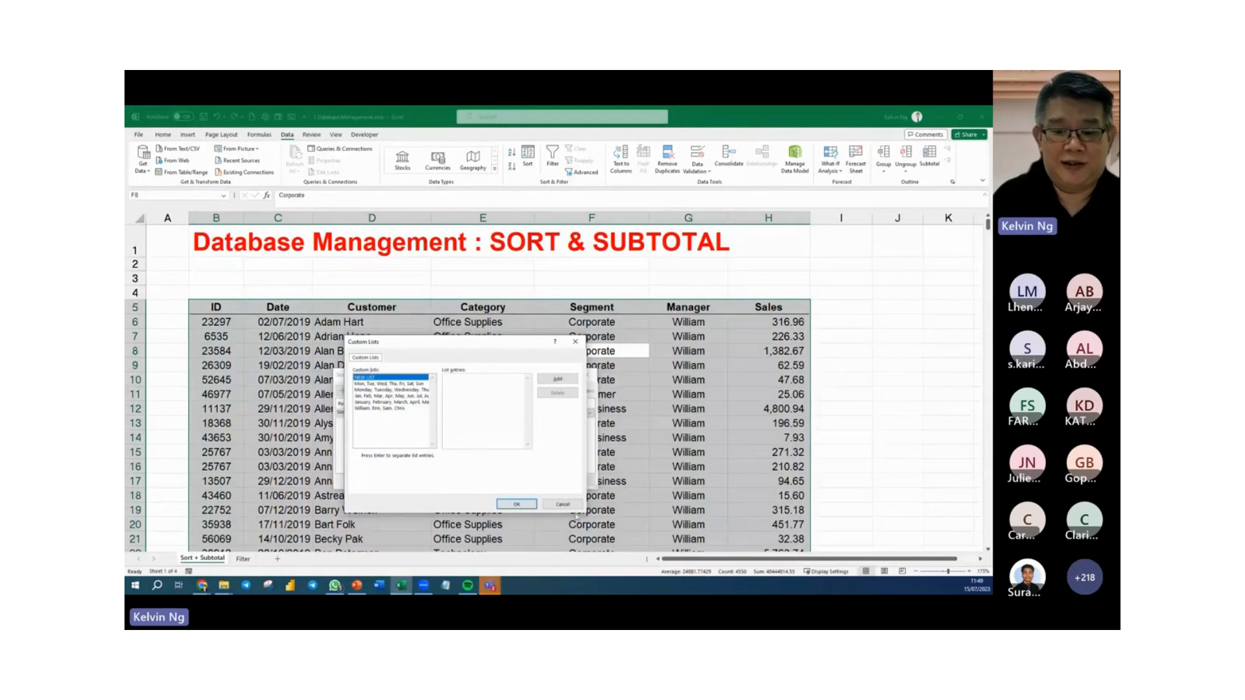
left_click(567, 504)
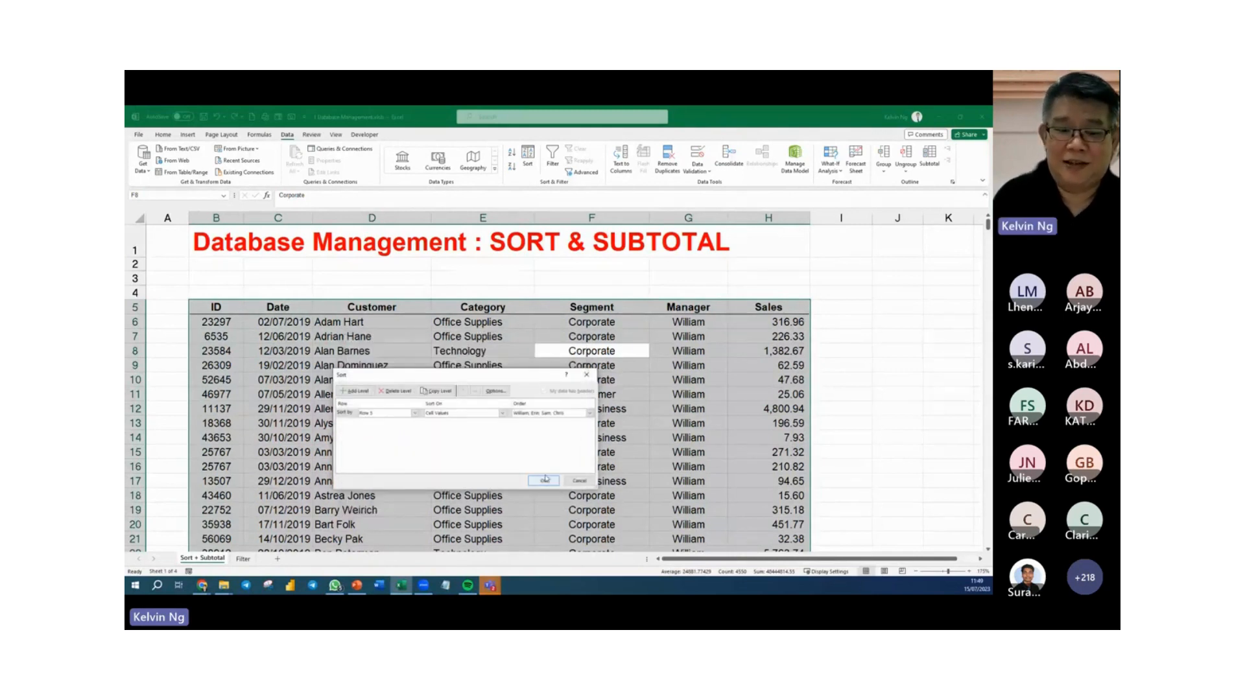
left_click(580, 481)
left_click(621, 480)
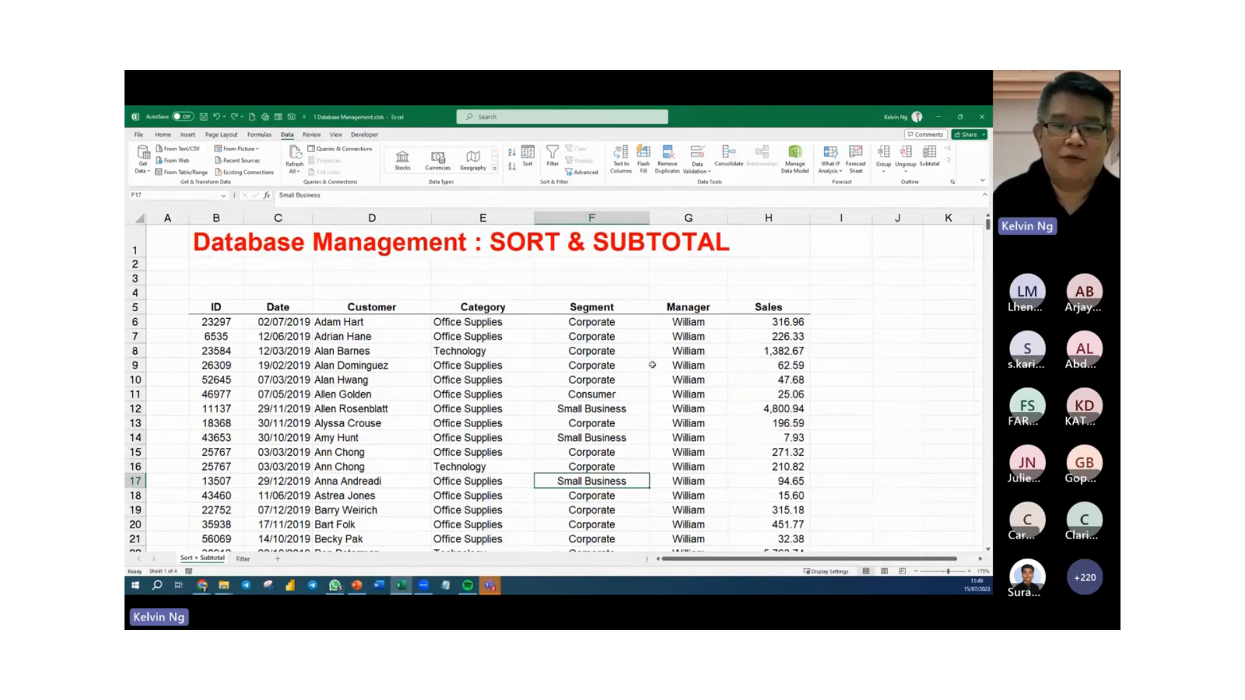
Move the Category column, header to last record, in between Segment and Manager, and return it to between Customer and Segment.
left_click(513, 306)
key("ctrl+shift+Down")
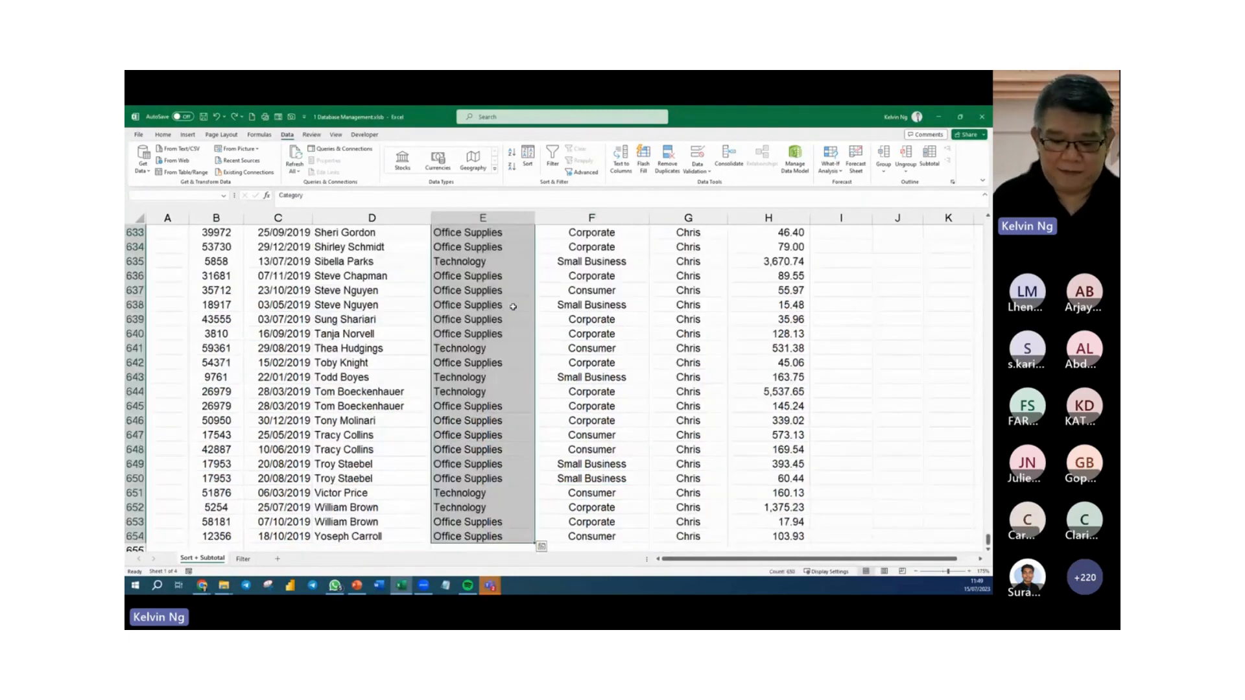
key("ctrl+BackSpace")
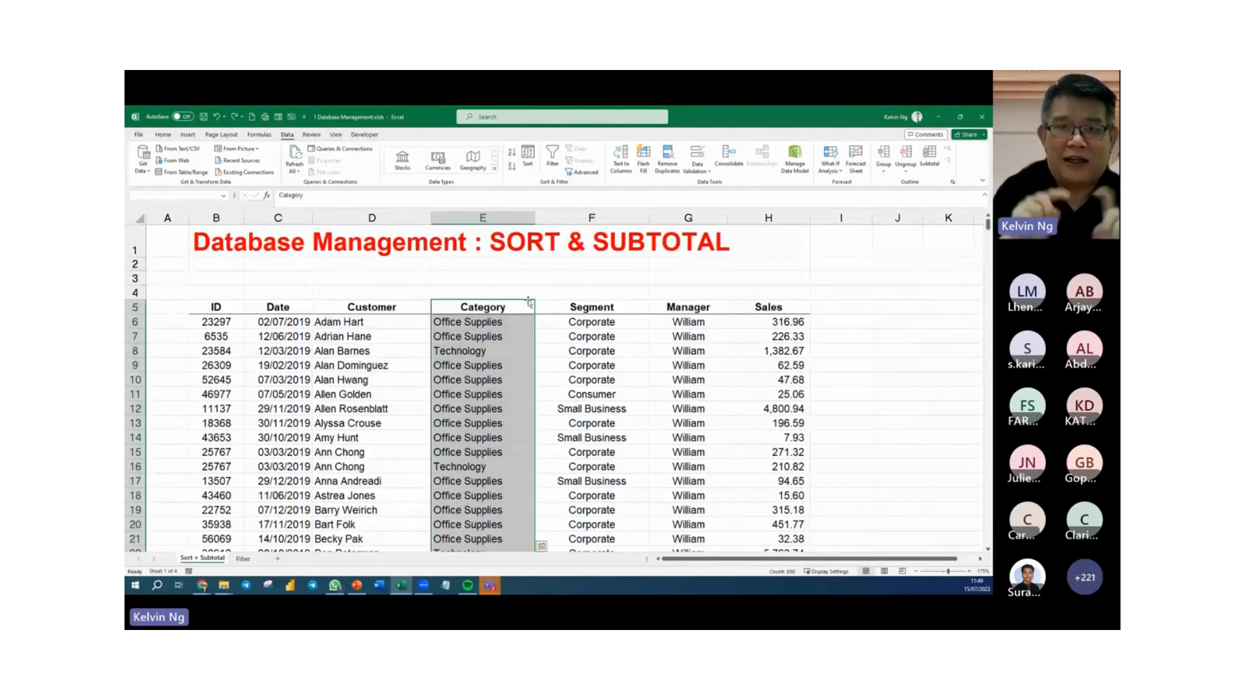
left_click_drag(528, 302, 660, 313)
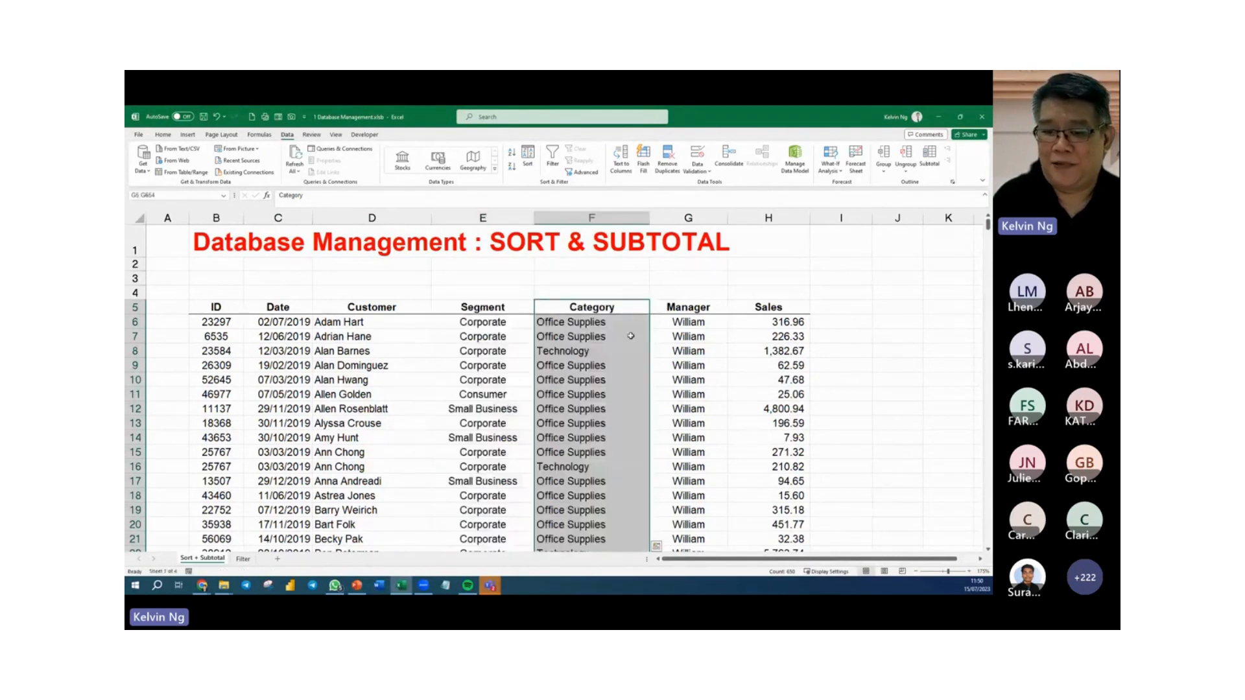
left_click_drag(531, 310, 446, 306)
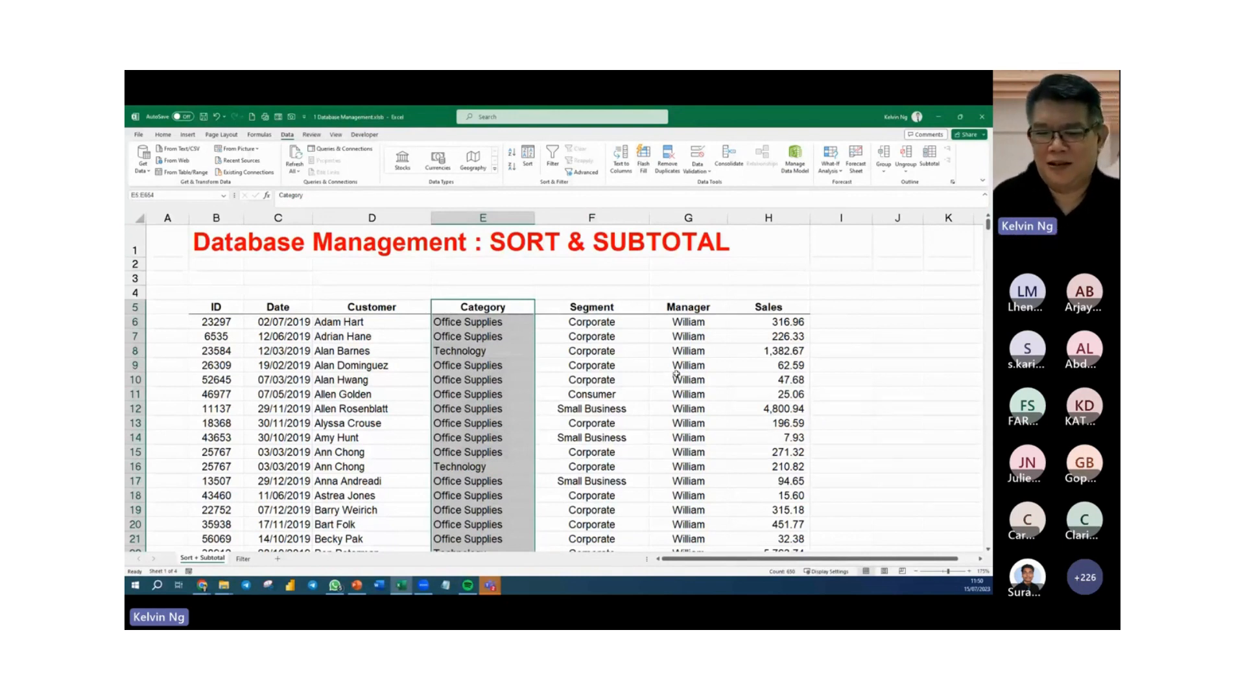
left_click(529, 366)
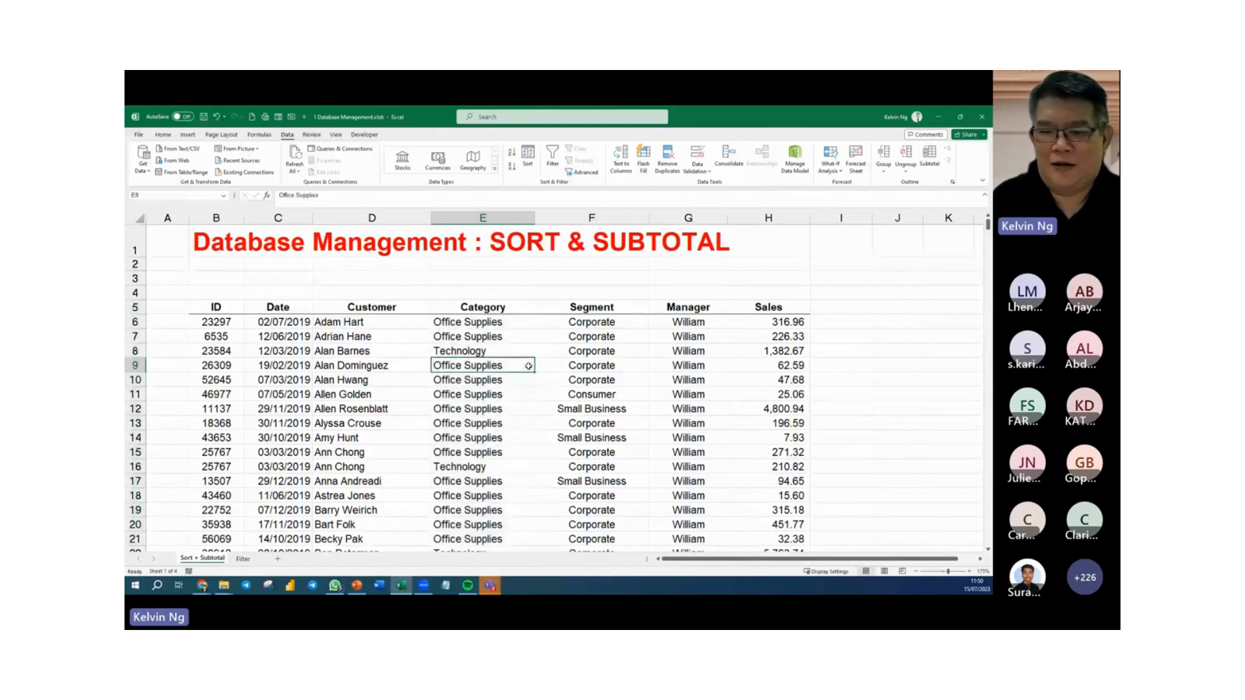
Set the table's first sort level to Segment by cell values, ordered A to Z.
left_click(598, 348)
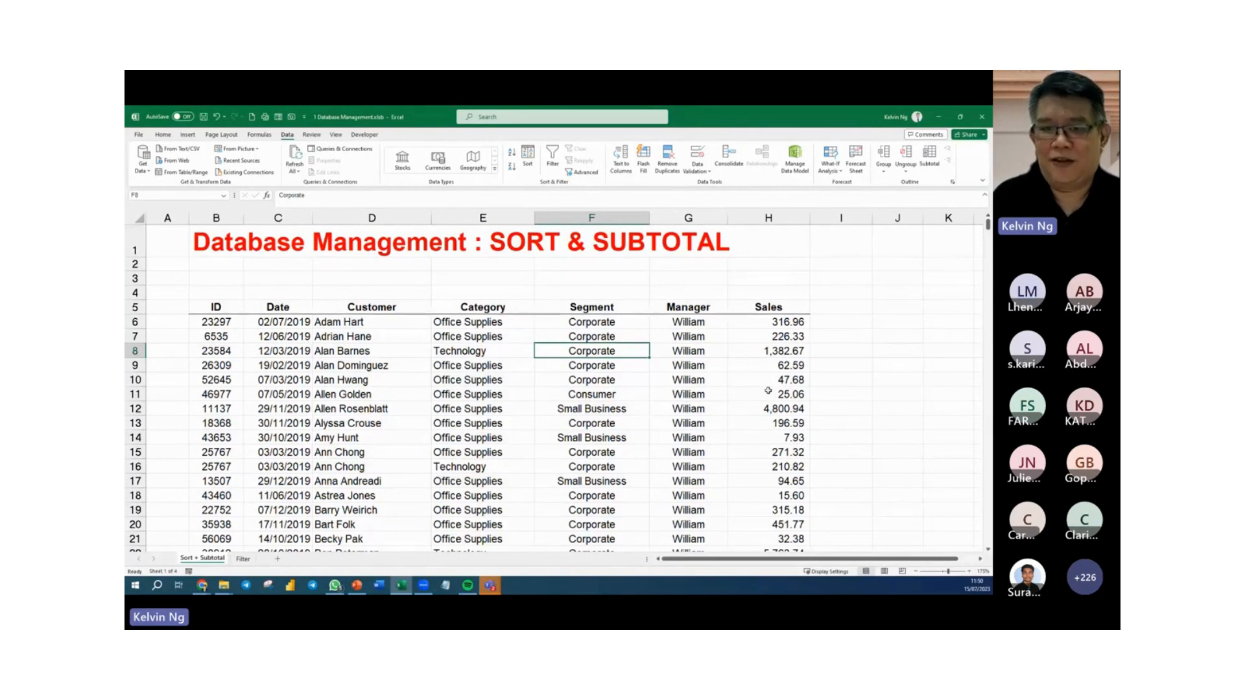
left_click(529, 166)
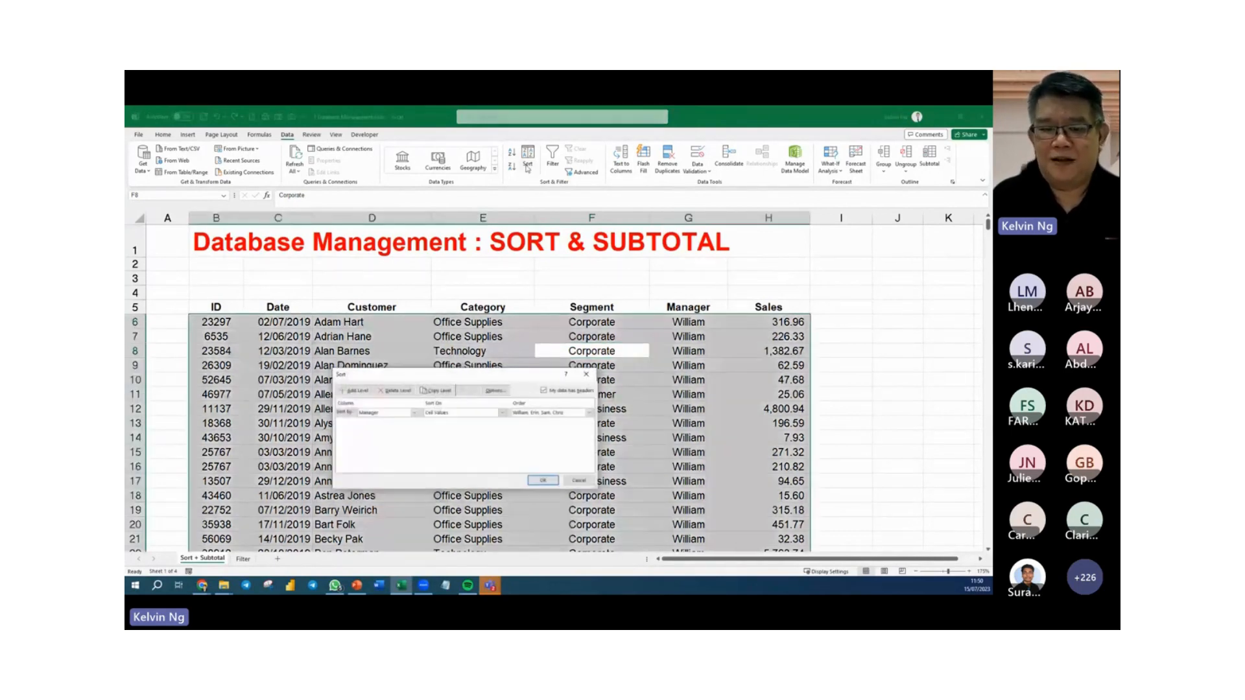
left_click_drag(466, 390, 537, 281)
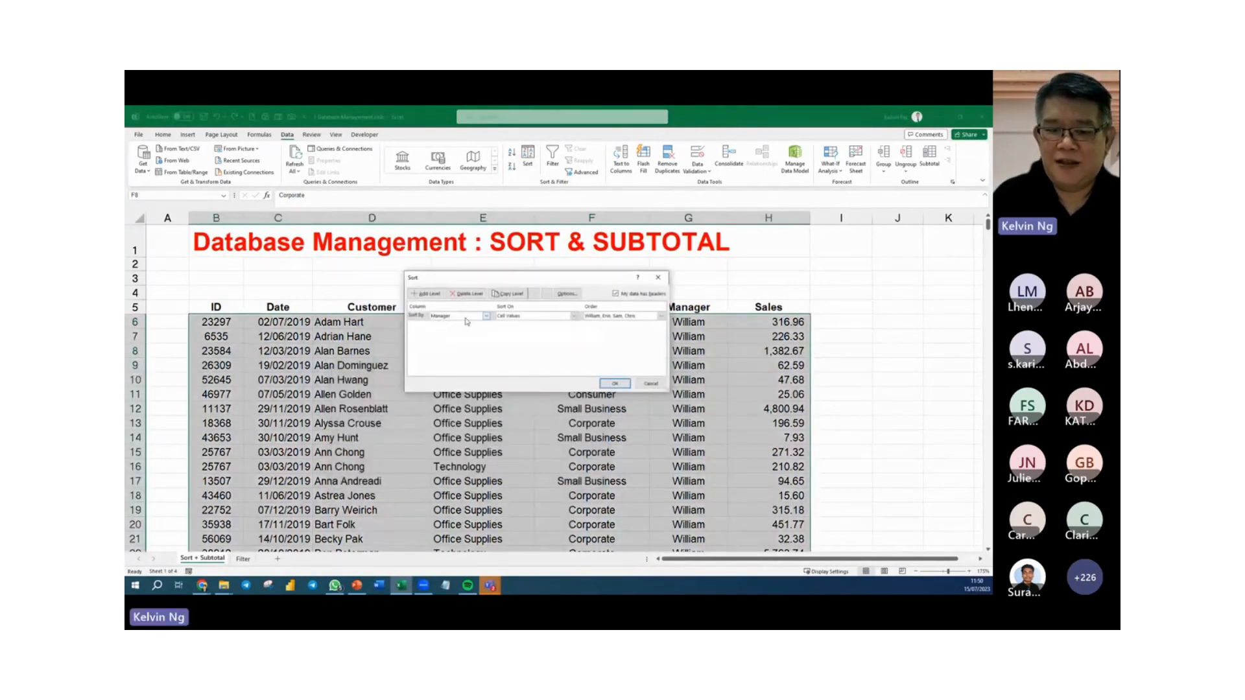
left_click(486, 316)
left_click(502, 281)
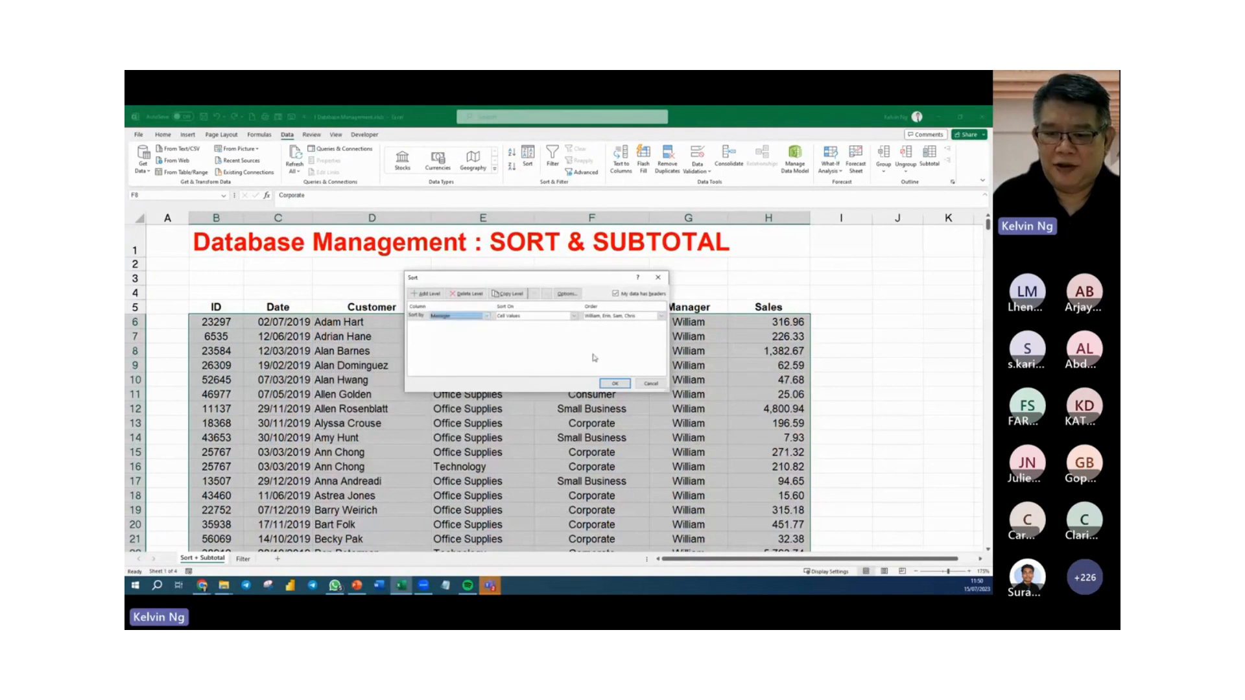
left_click_drag(540, 279, 681, 359)
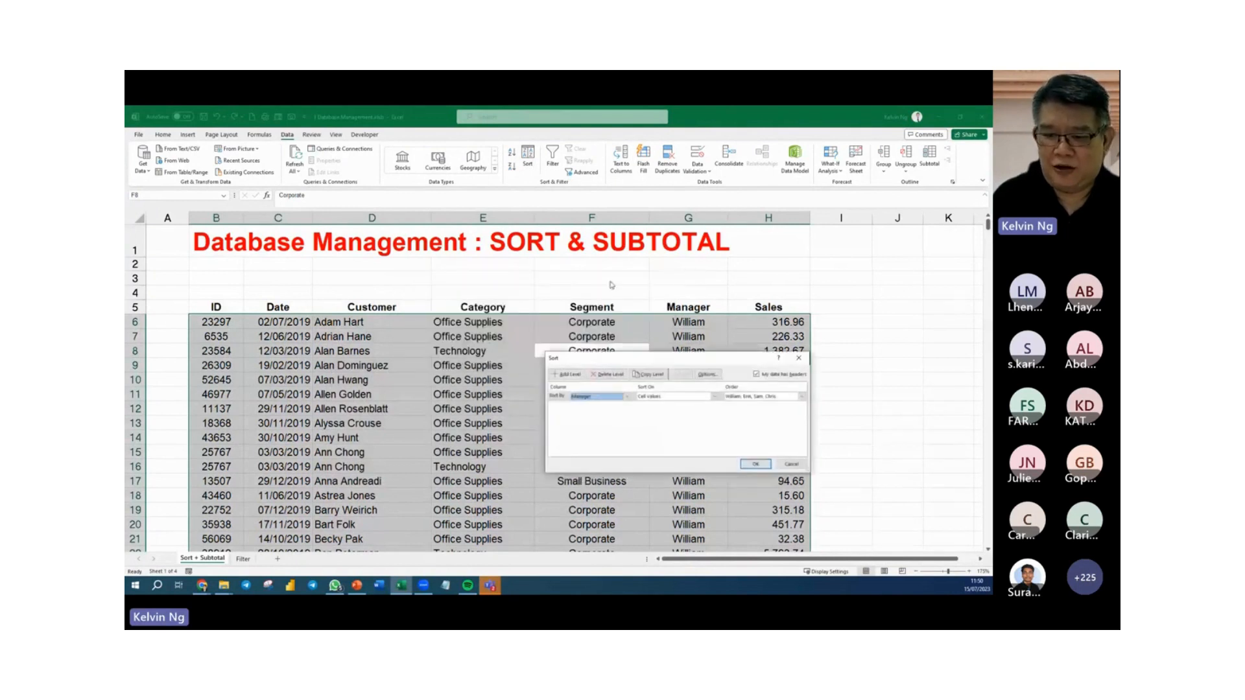
left_click(628, 397)
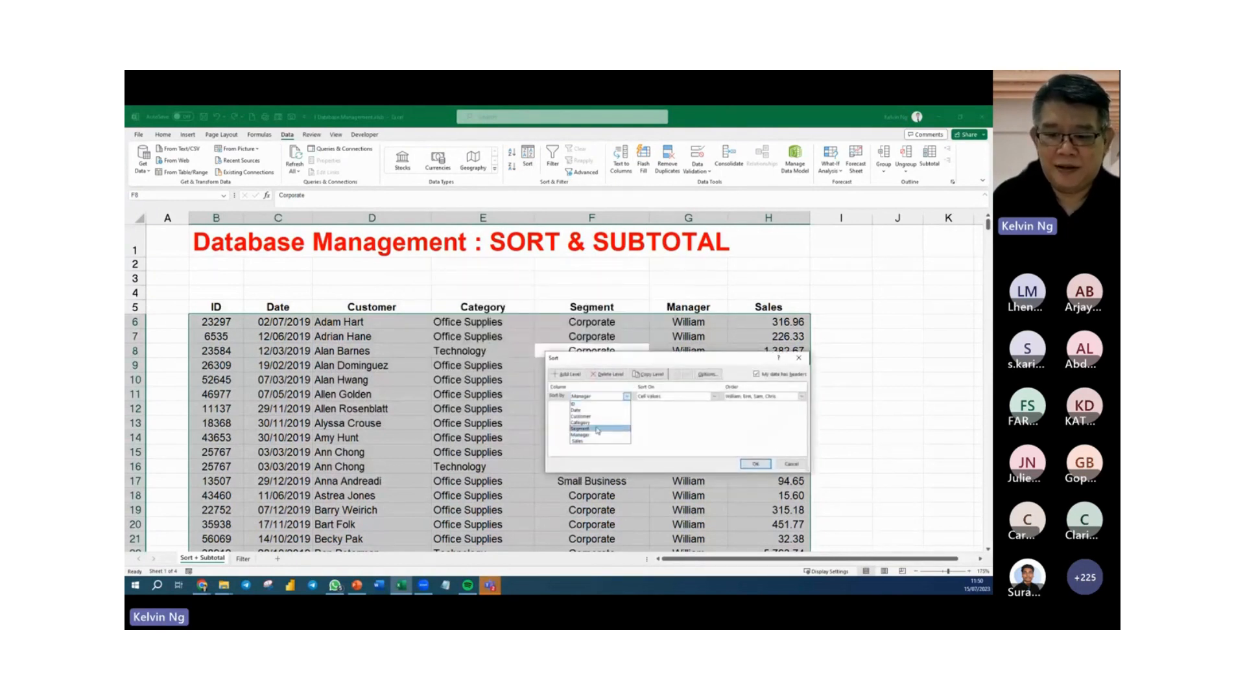
left_click(595, 430)
left_click(762, 398)
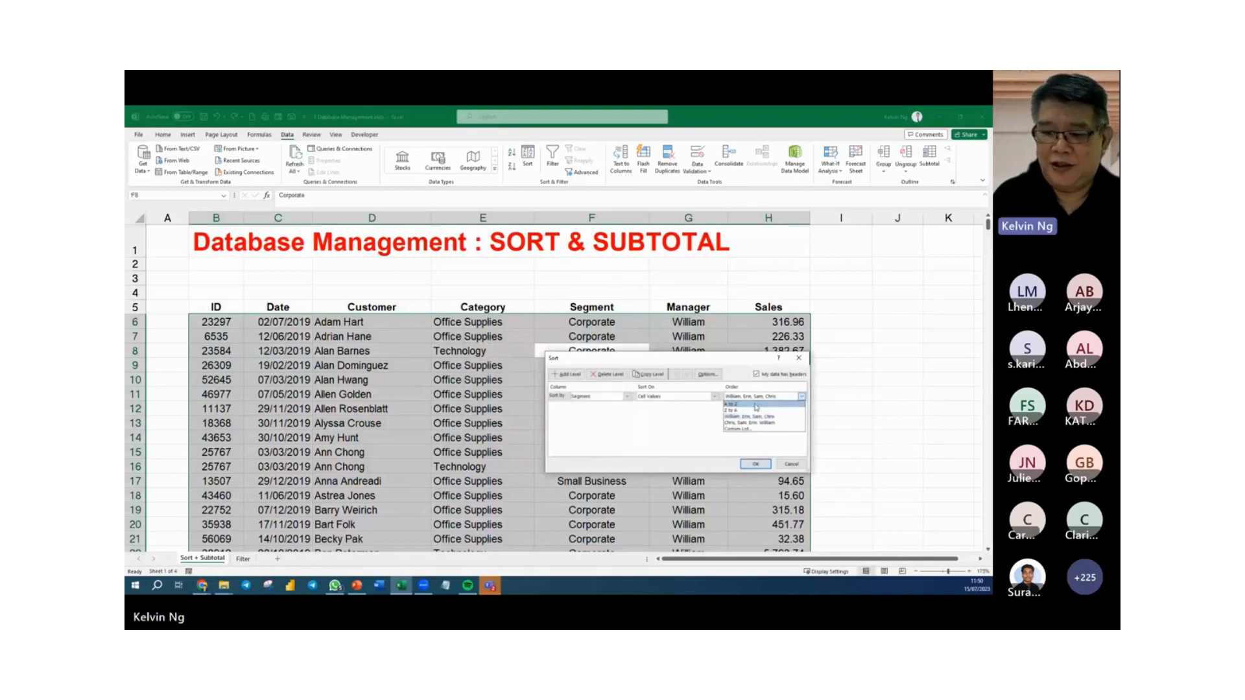
left_click(752, 405)
Add a second sort level by Manager, ordered A to Z.
left_click(559, 375)
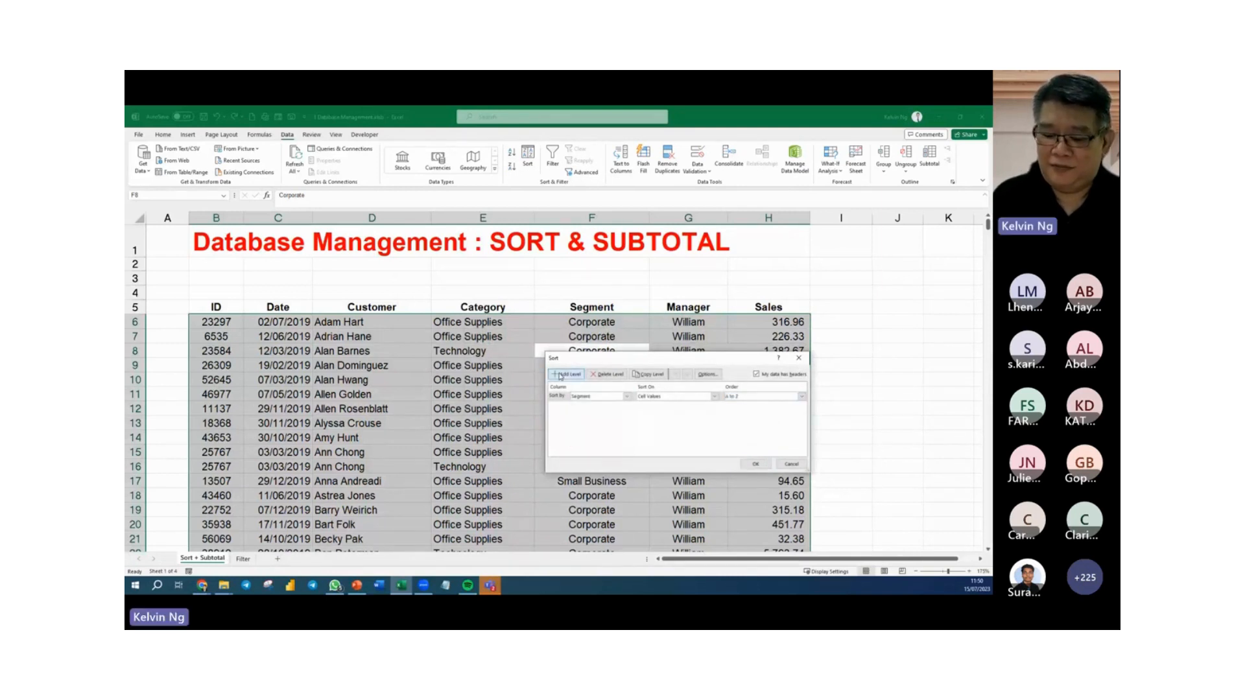
left_click(627, 406)
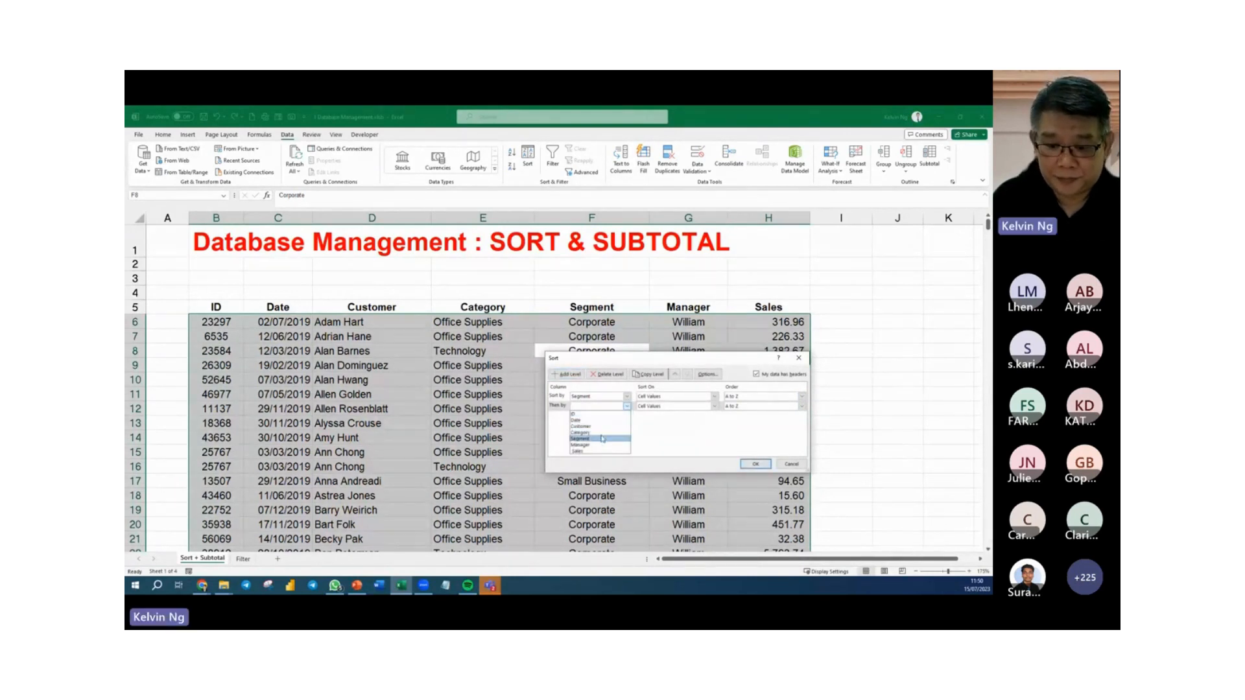
left_click(601, 446)
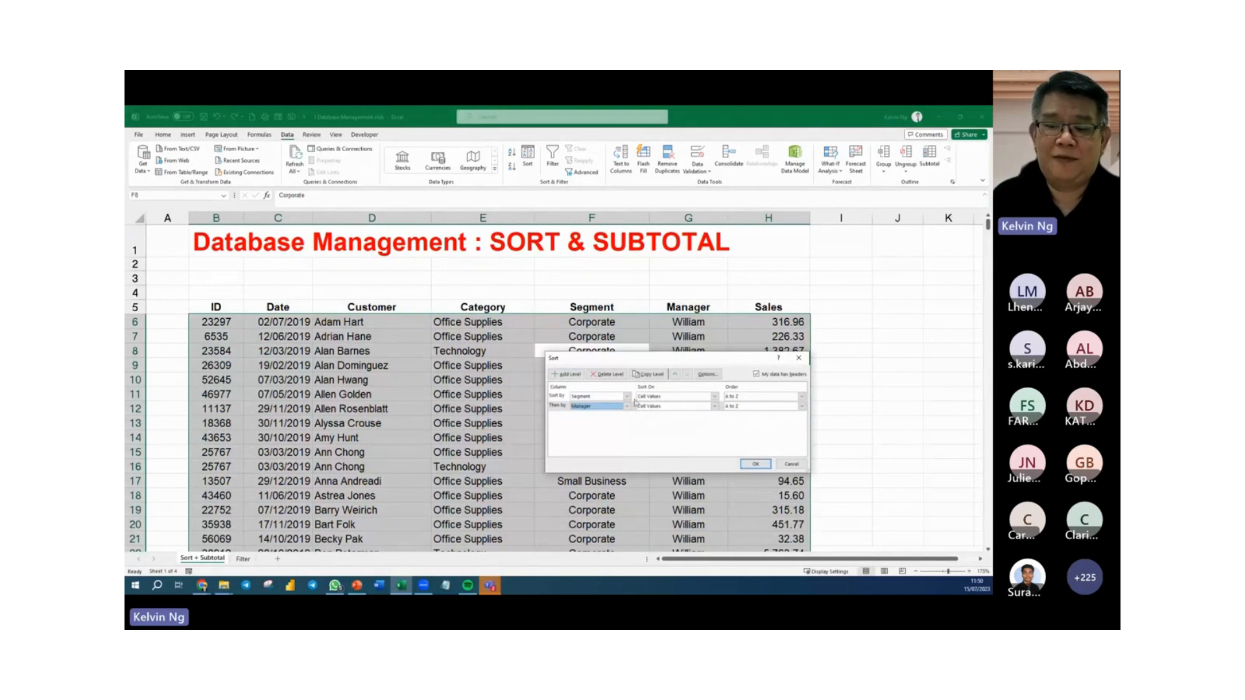
Add a third sort level by Sales, ordered Largest to Smallest, and apply the three-level sort.
left_click(567, 375)
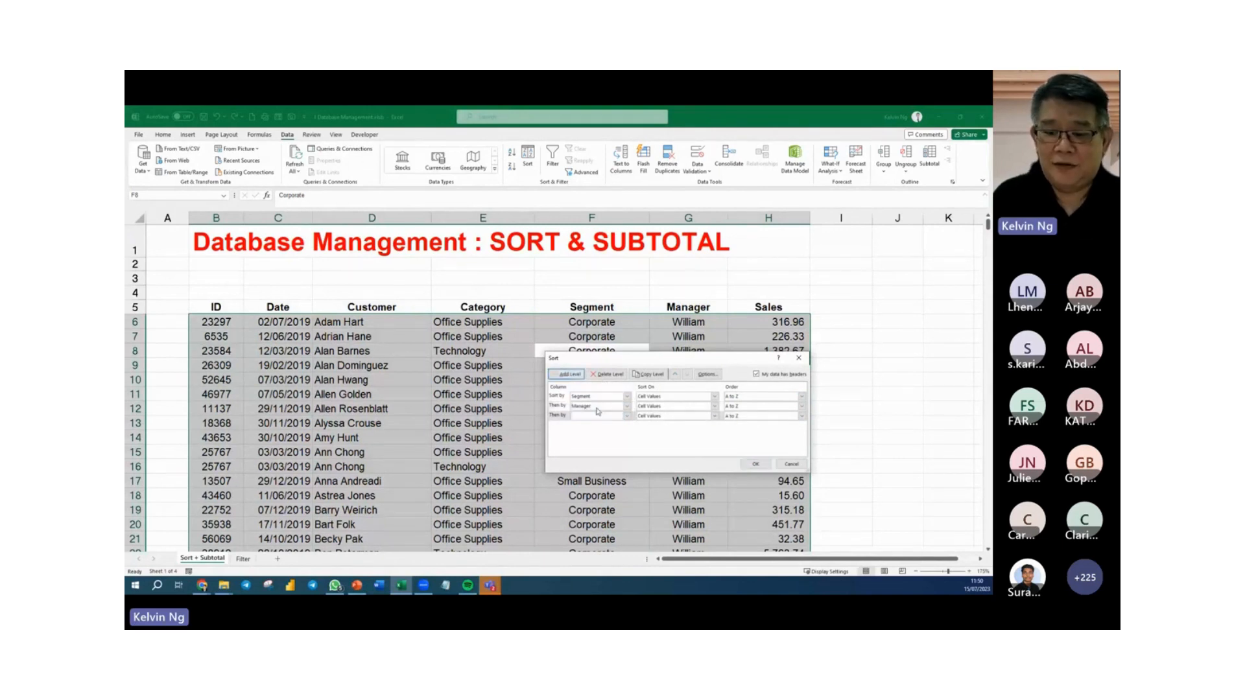
left_click(629, 416)
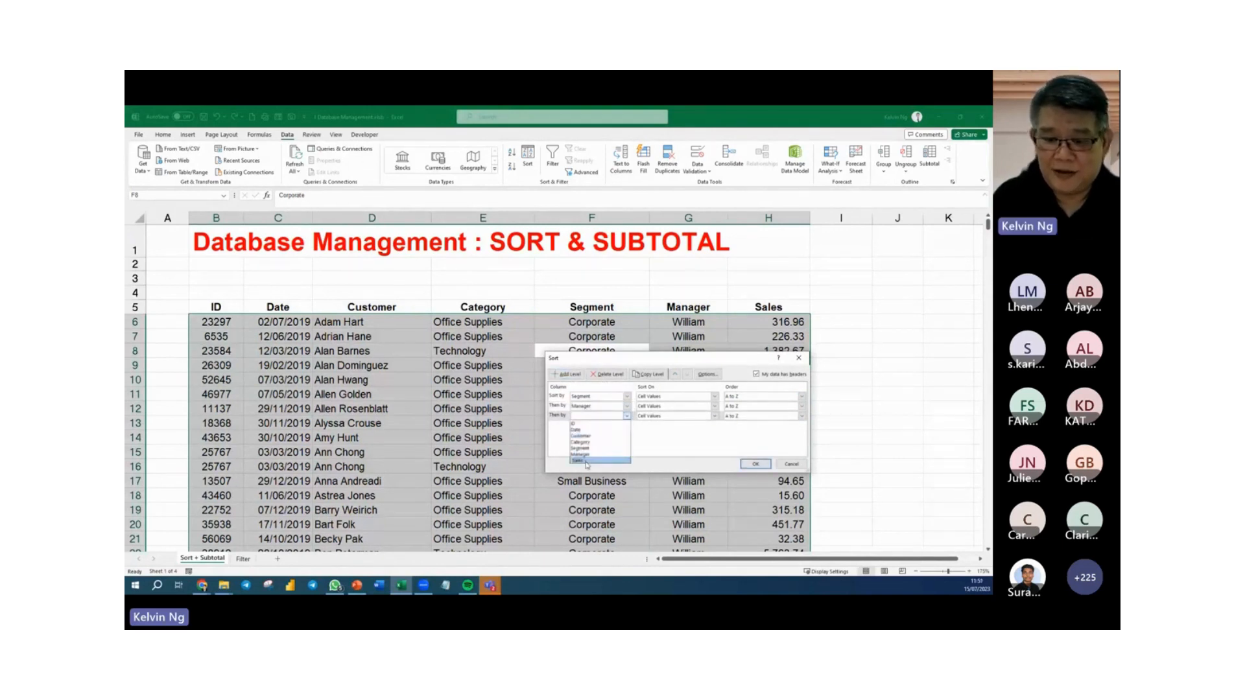
left_click(593, 464)
left_click(743, 417)
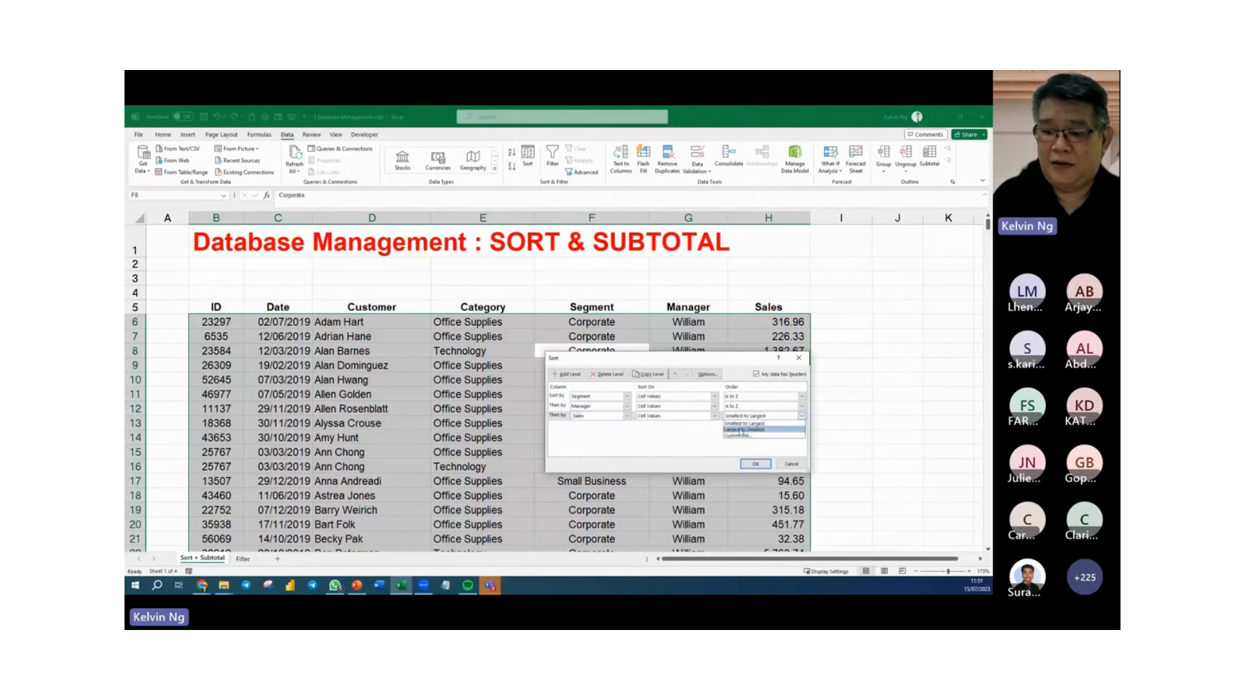
left_click(742, 429)
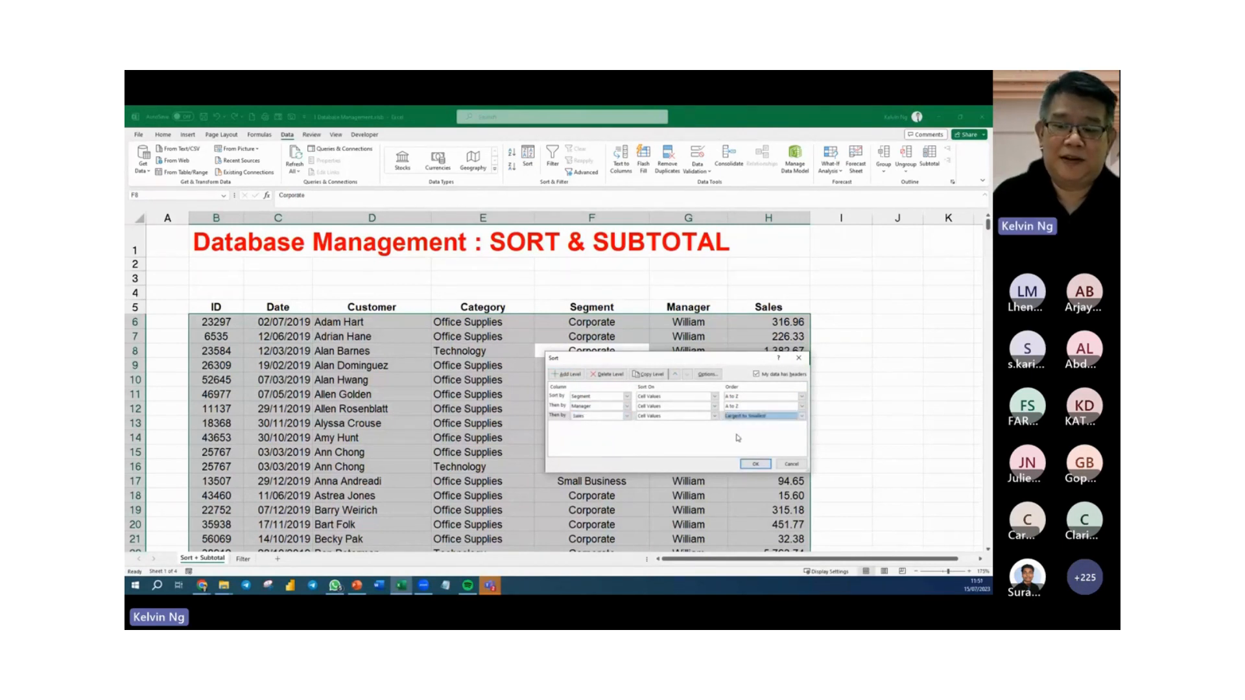
left_click(753, 464)
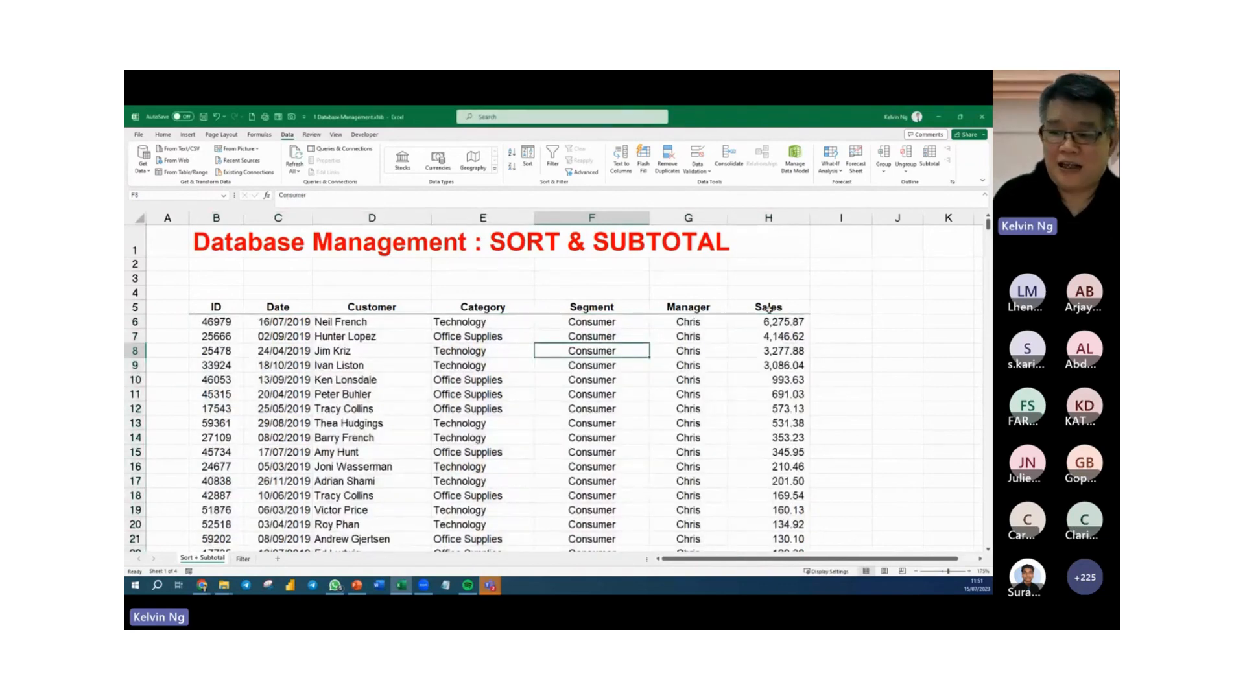
Examine the sorted records to check how Sales are ordered within each Manager and Segment, from Consumer into Corporate.
scroll(754, 335, "down", 6)
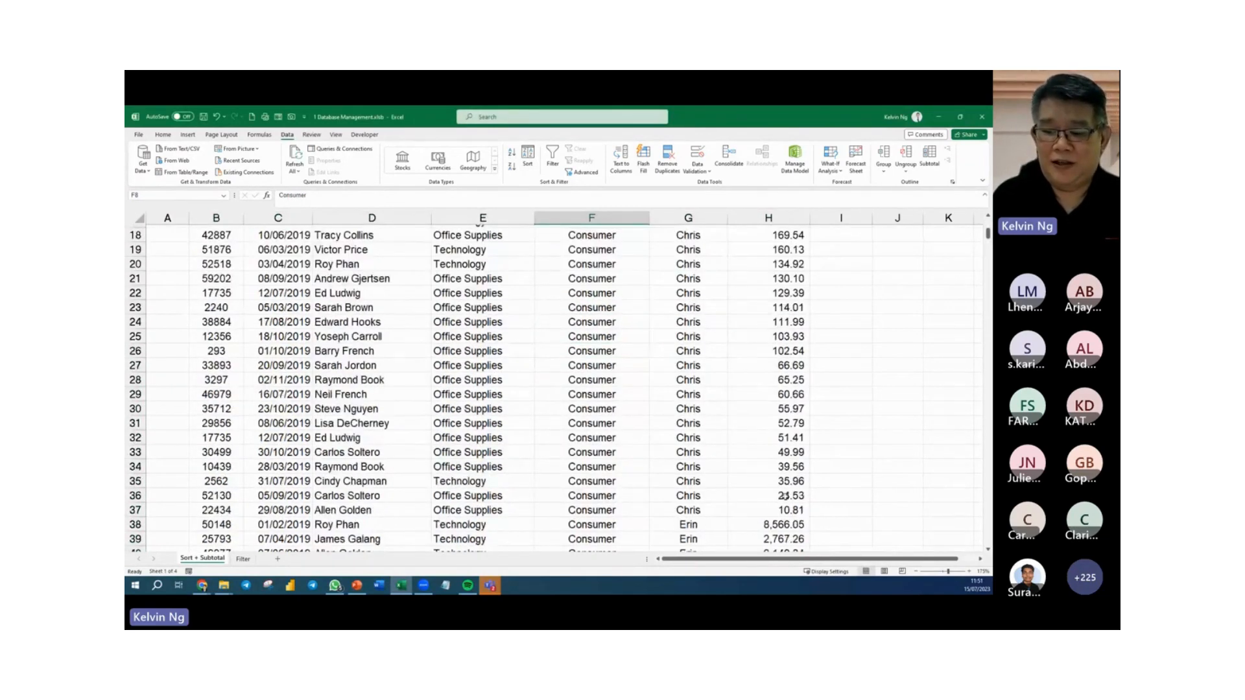
left_click_drag(792, 510, 587, 452)
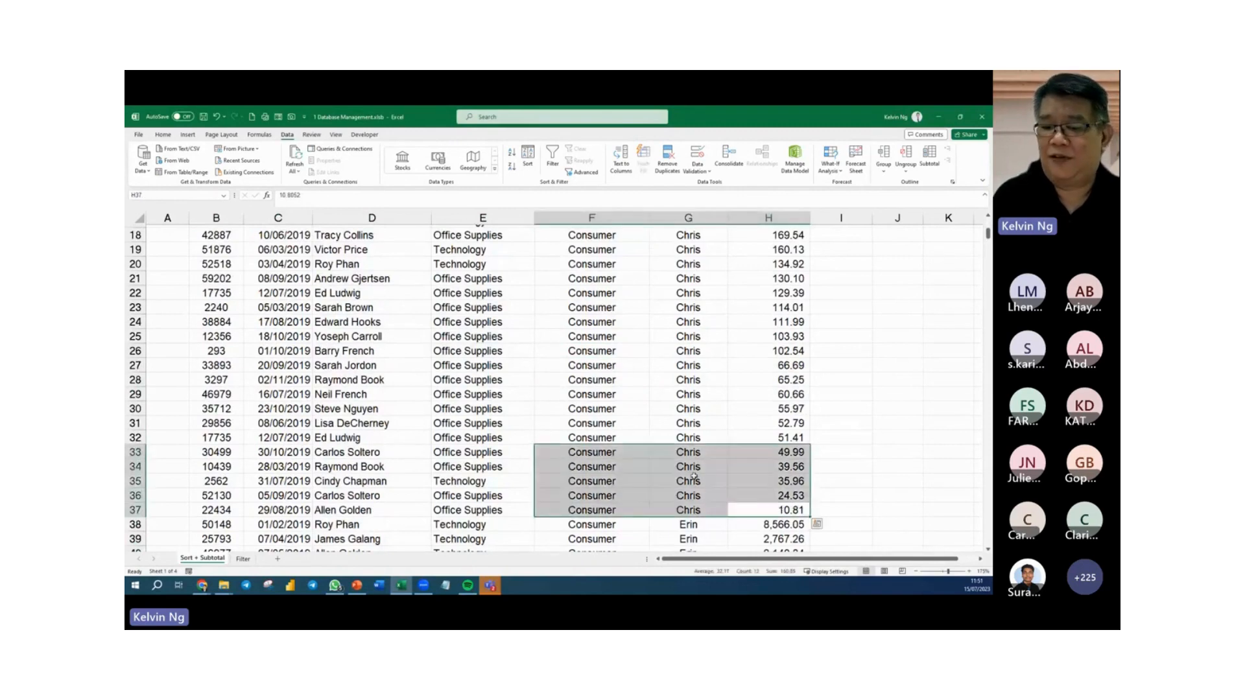
scroll(692, 478, "down", 2)
scroll(691, 479, "down", 1)
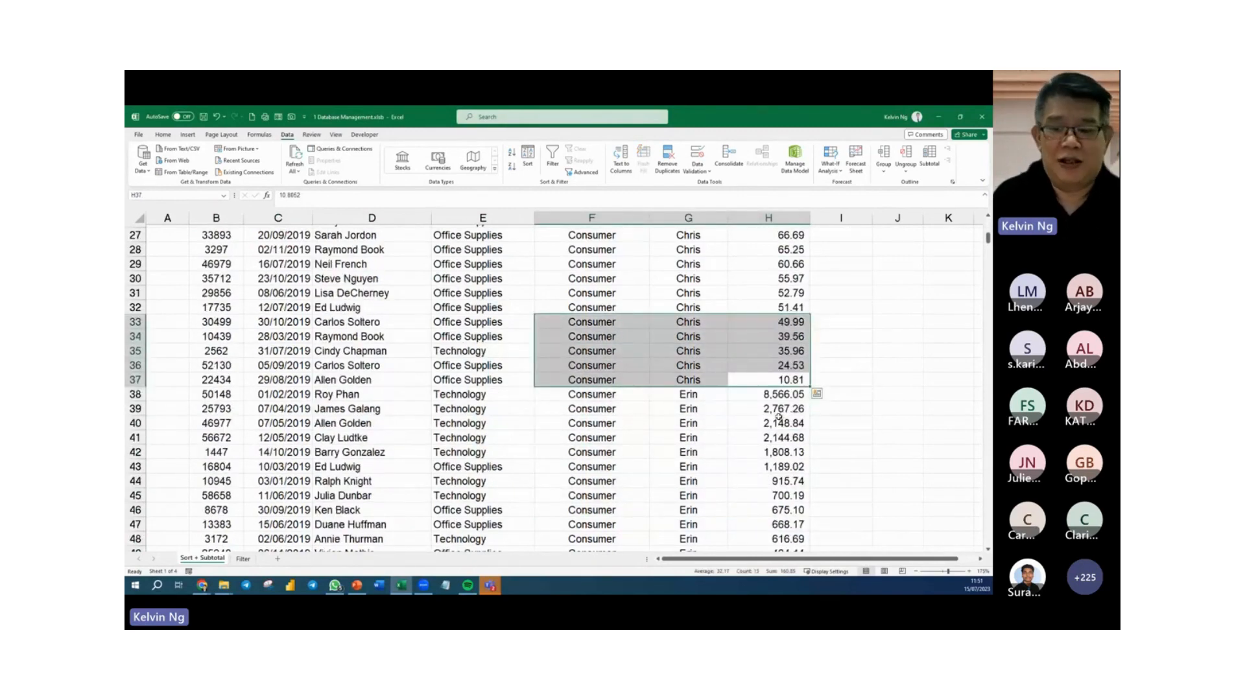
scroll(766, 412, "down", 20)
scroll(732, 400, "down", 15)
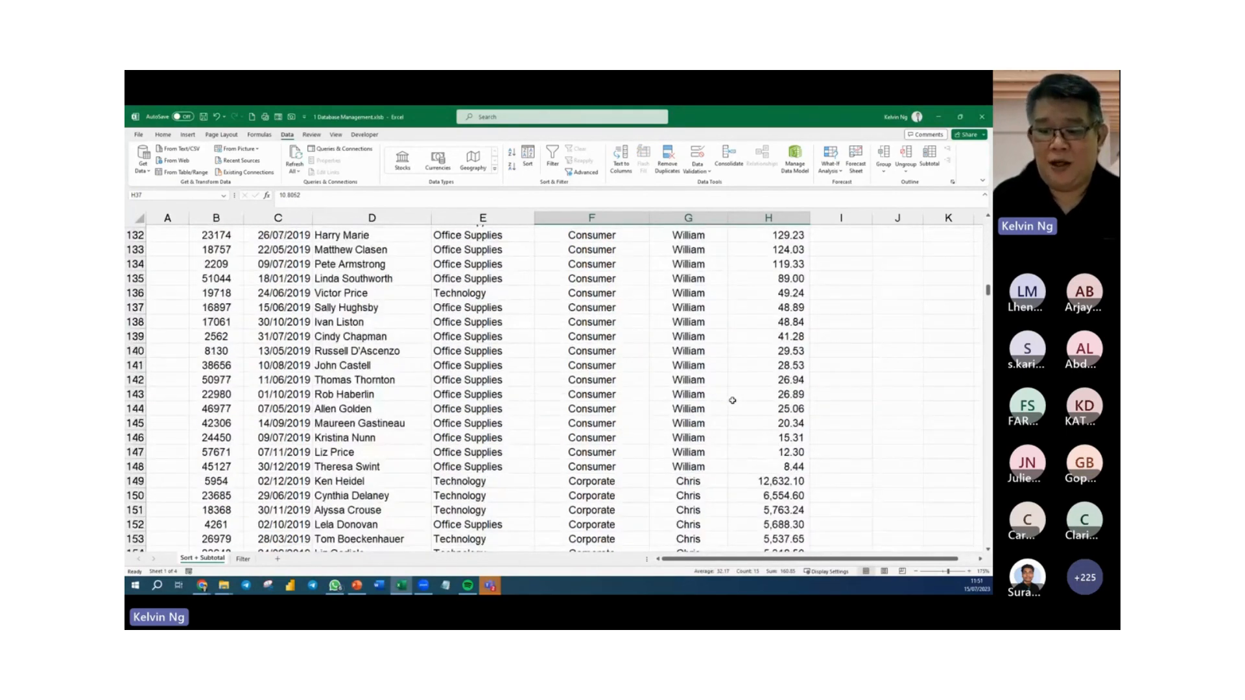
scroll(732, 400, "down", 3)
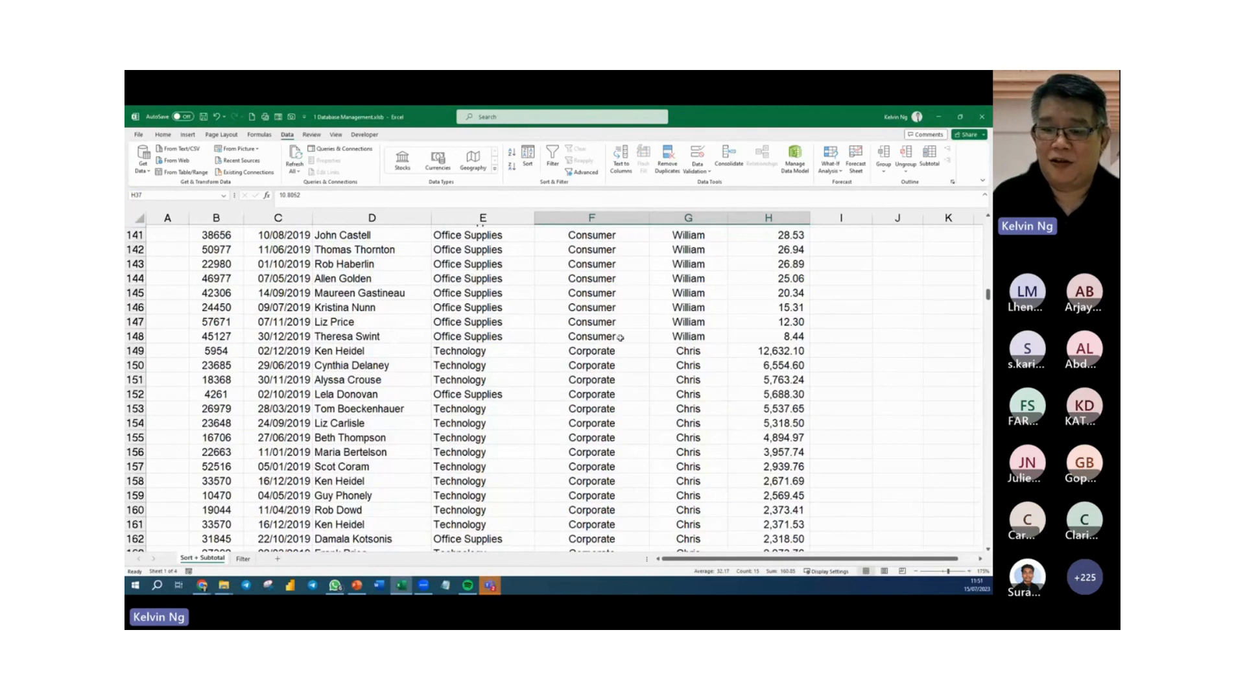
left_click_drag(598, 352, 758, 463)
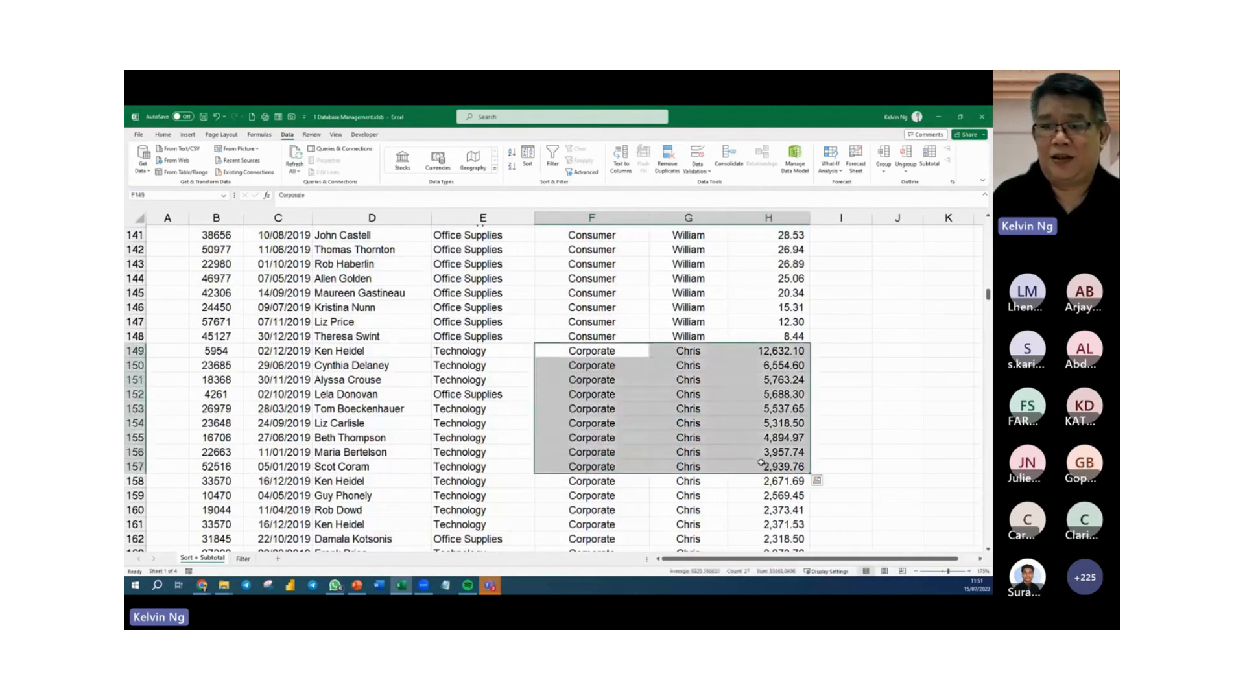
left_click(737, 368)
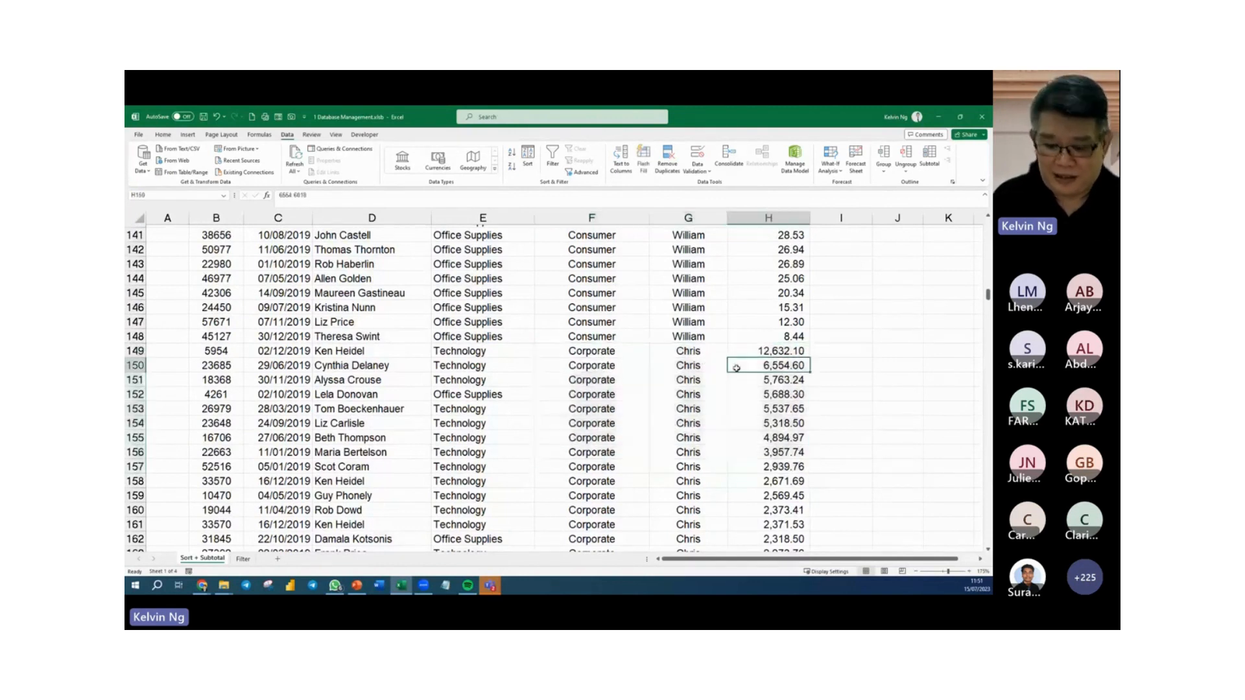
Add subtotals to the sorted table that sum Sales at each change in Segment.
key("ctrl+Up")
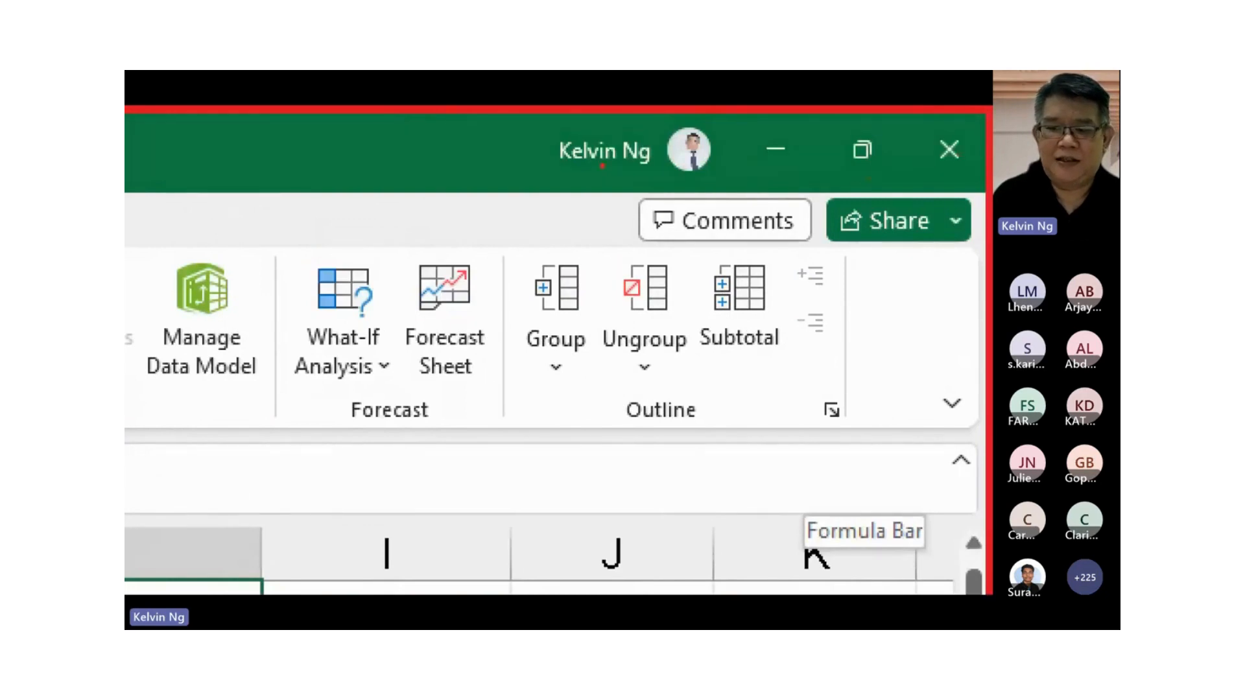
left_click_drag(738, 358, 759, 413)
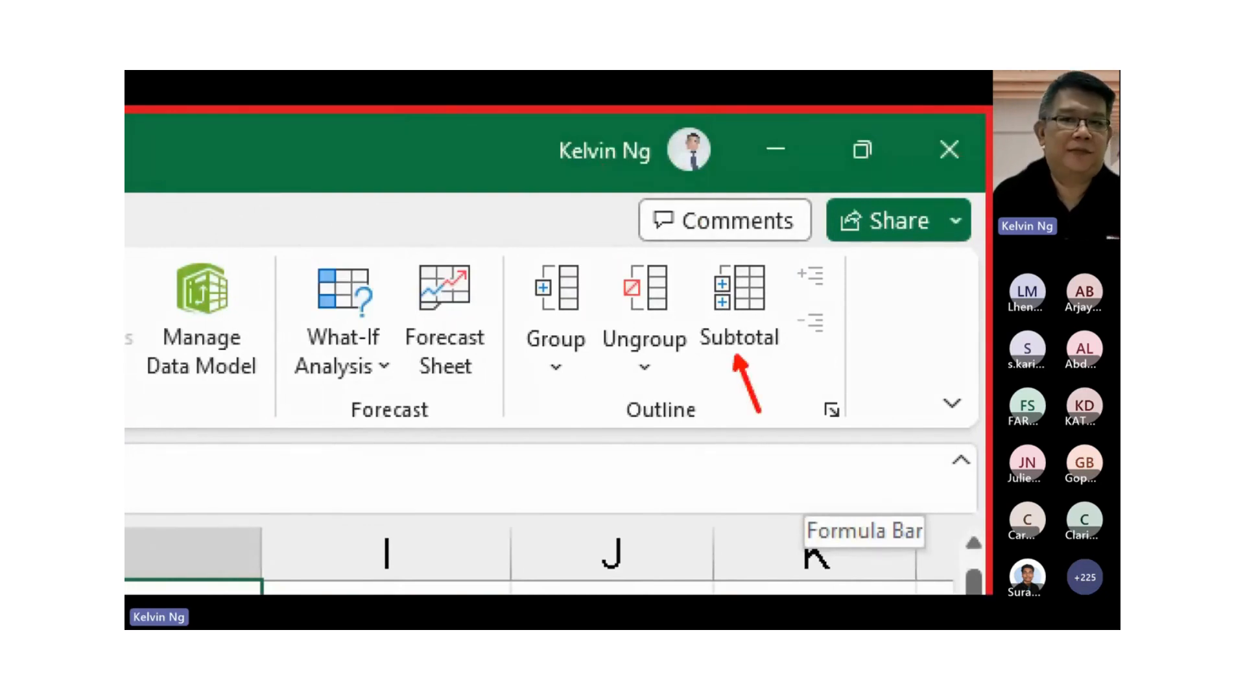
key("Escape")
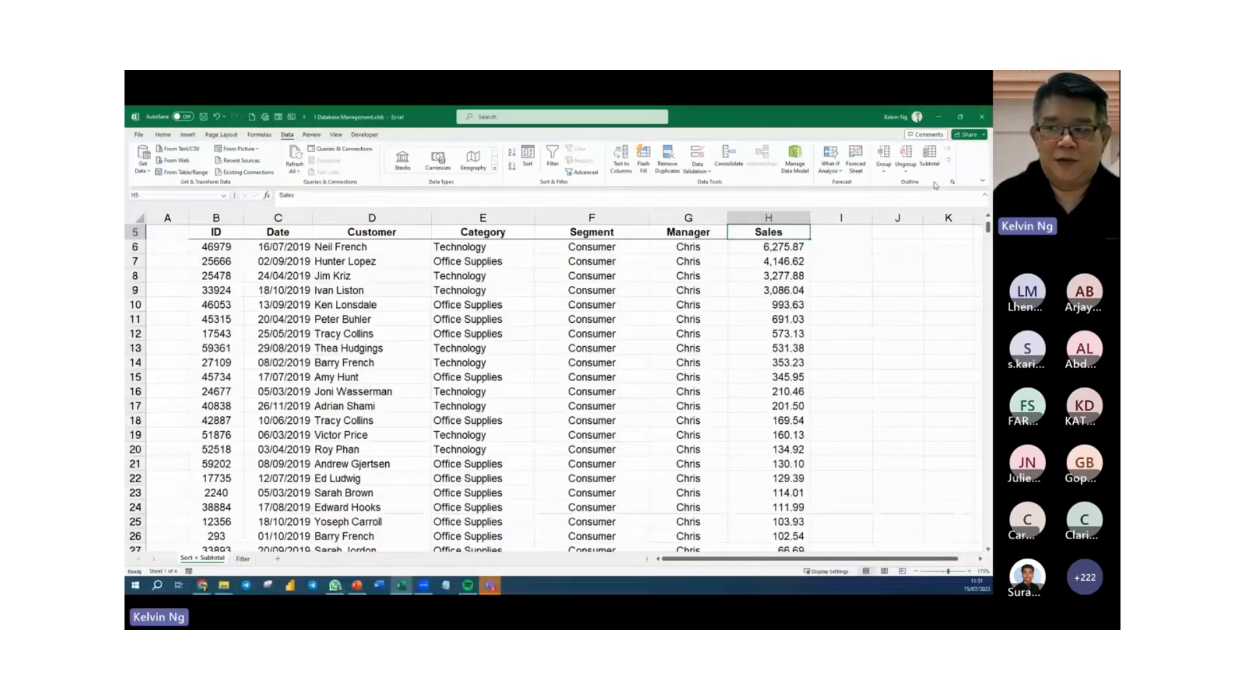
left_click(924, 165)
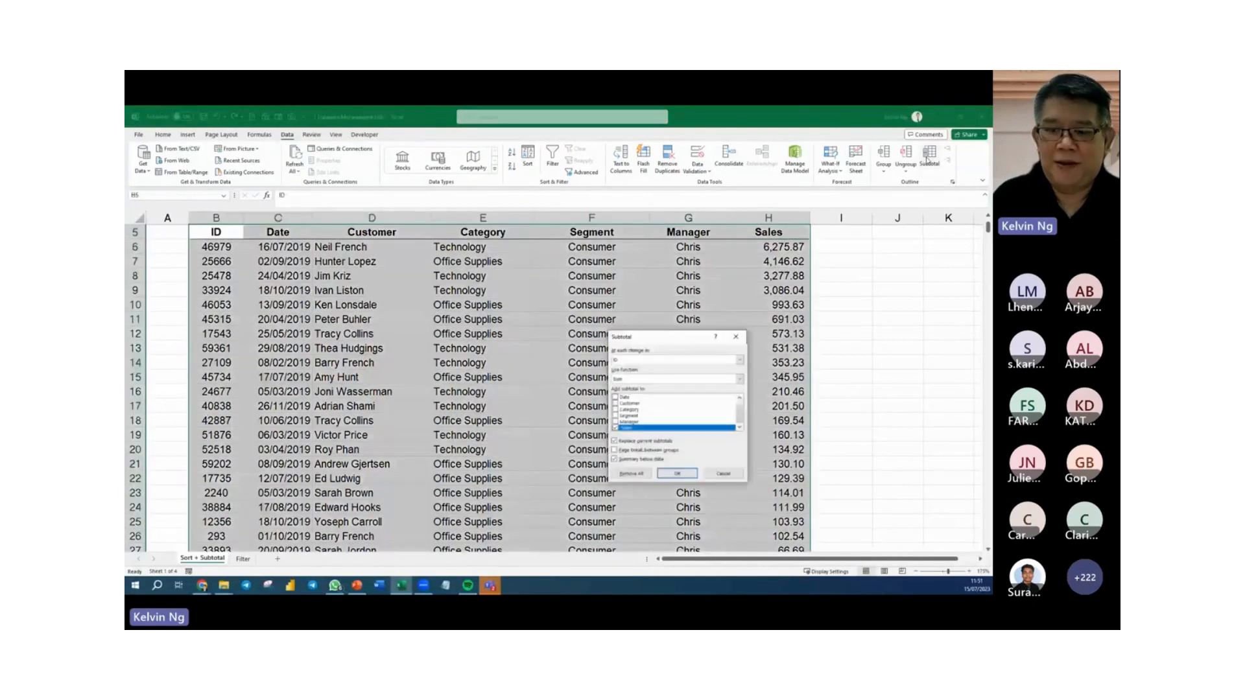
left_click_drag(650, 338, 476, 321)
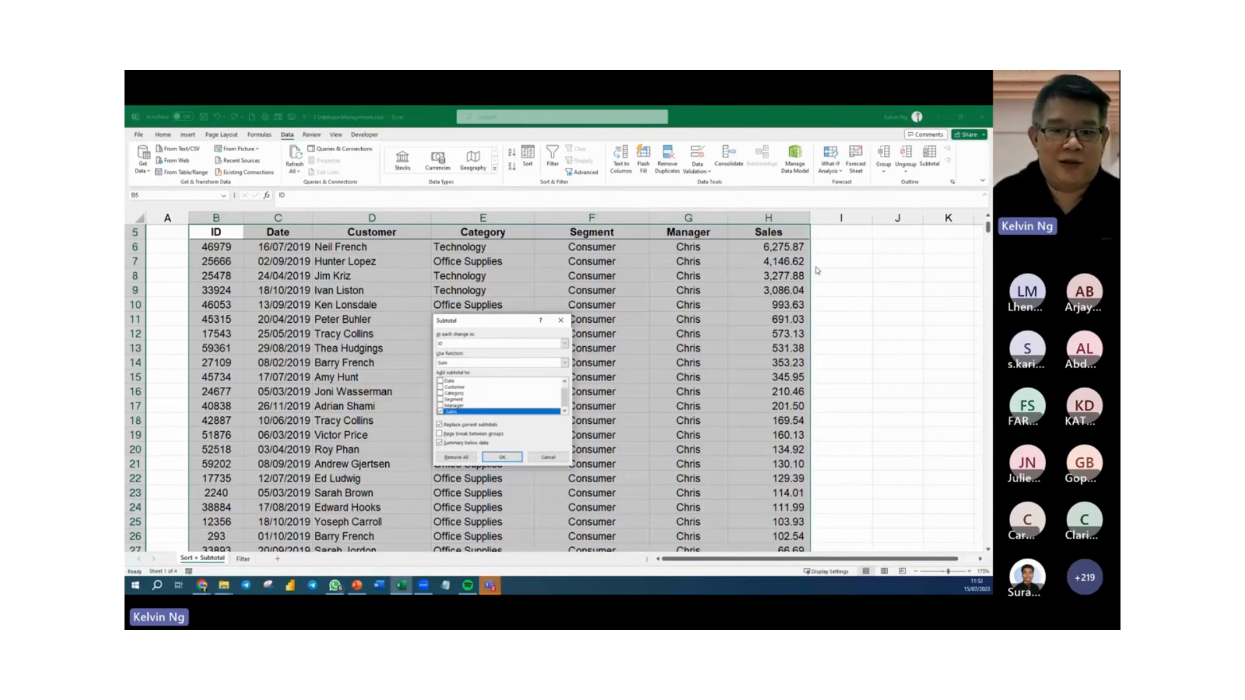
left_click_drag(480, 322, 556, 307)
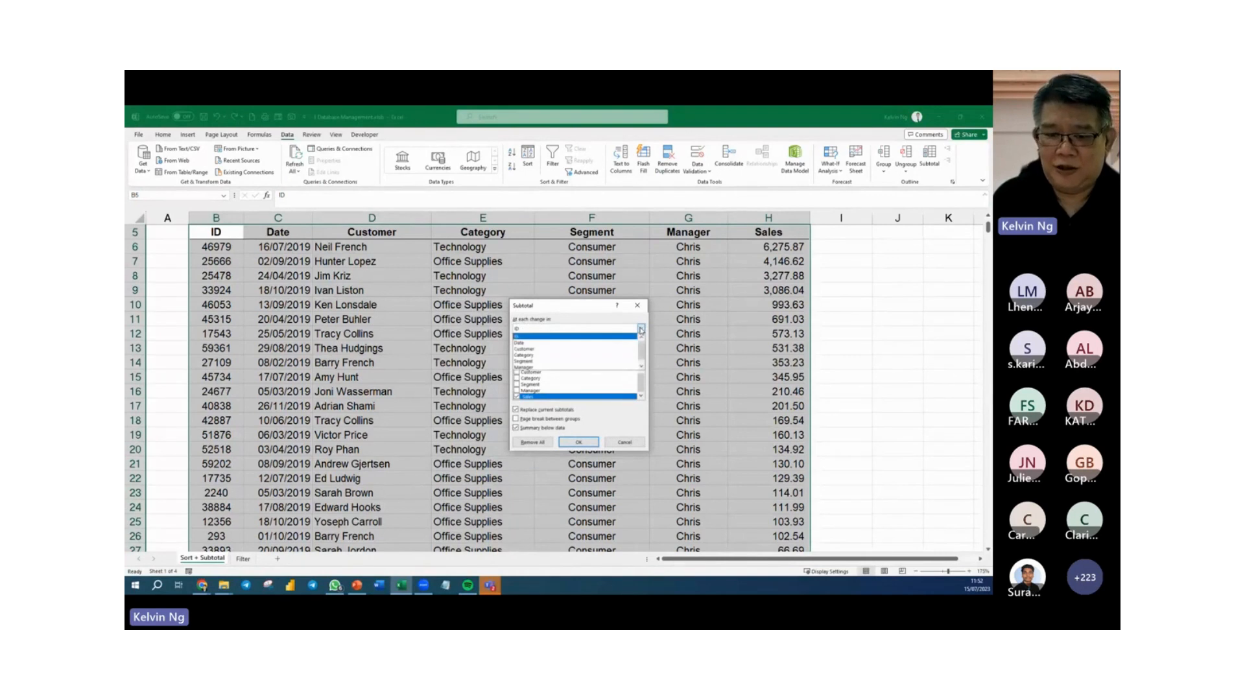
left_click(587, 361)
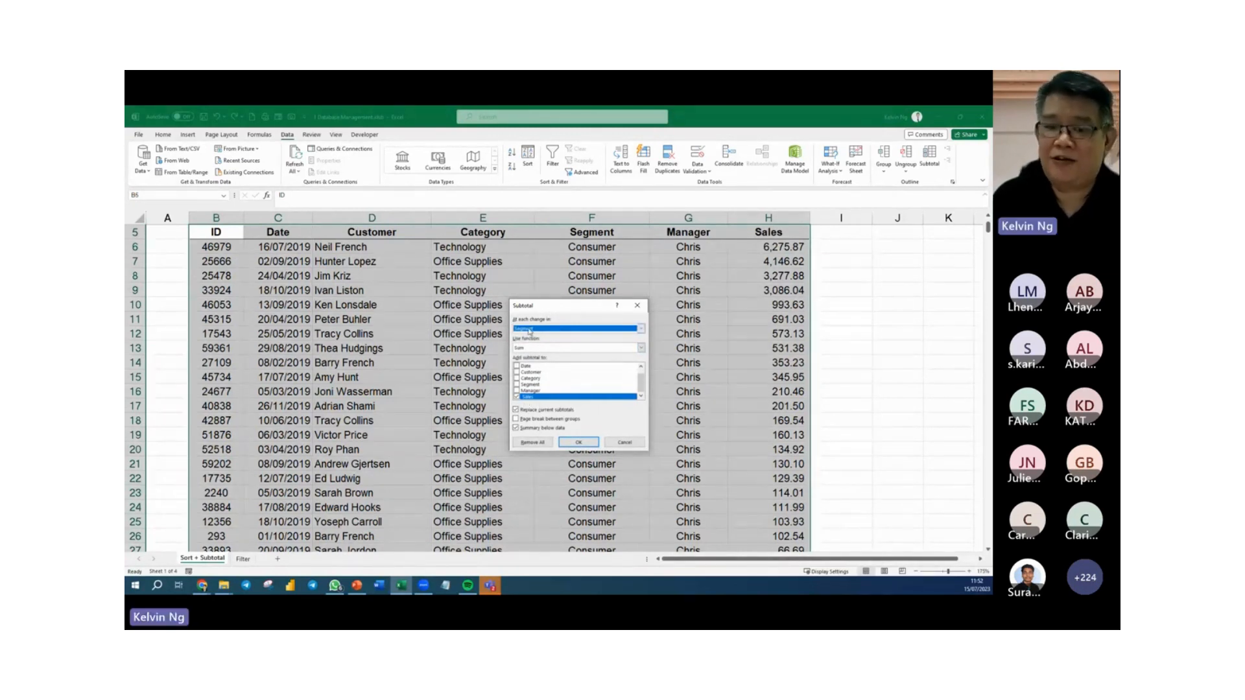
left_click(575, 444)
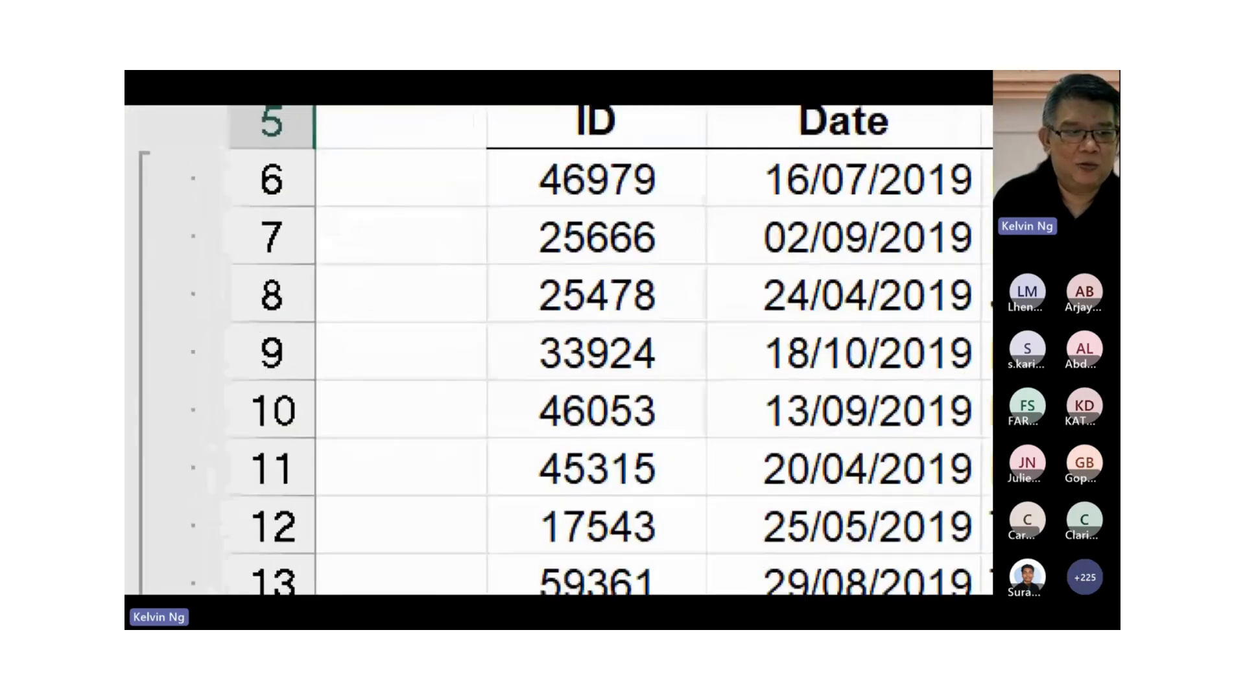
Collapse the outline to level 2 and inspect the Sales subtotal of each segment and the grand total.
mouse_move(310, 134)
left_mouse_down()
mouse_move(211, 188)
mouse_move(130, 212)
left_mouse_up()
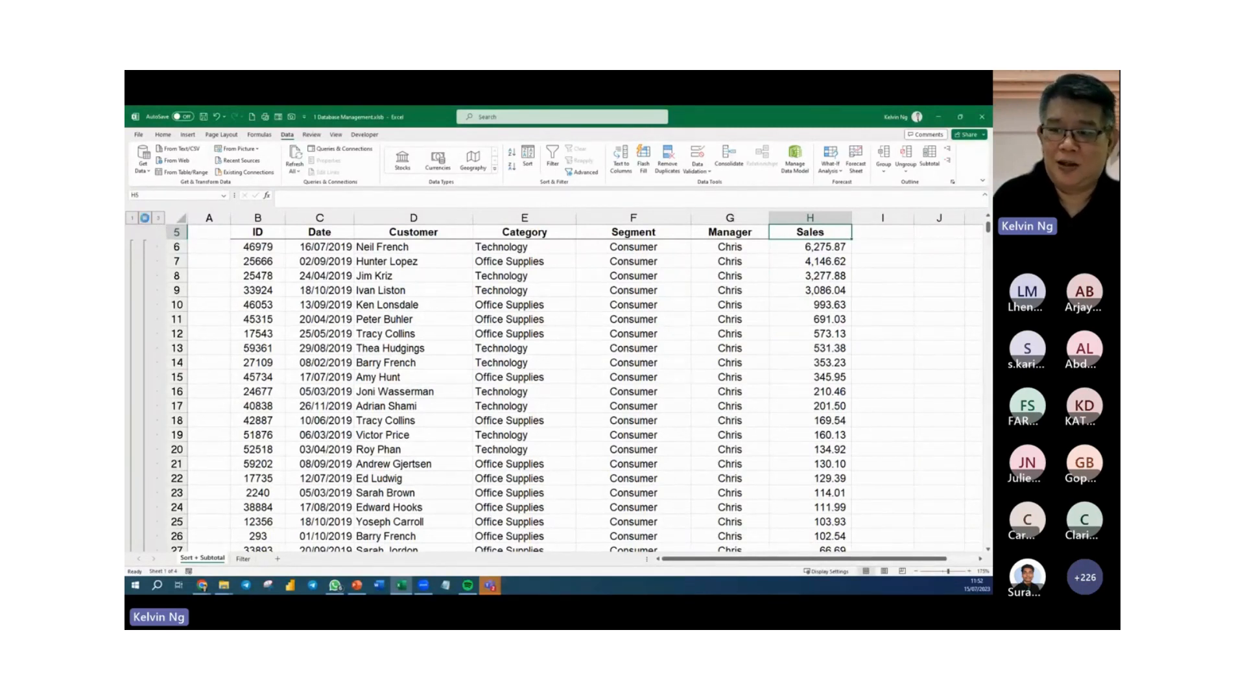
left_click(145, 219)
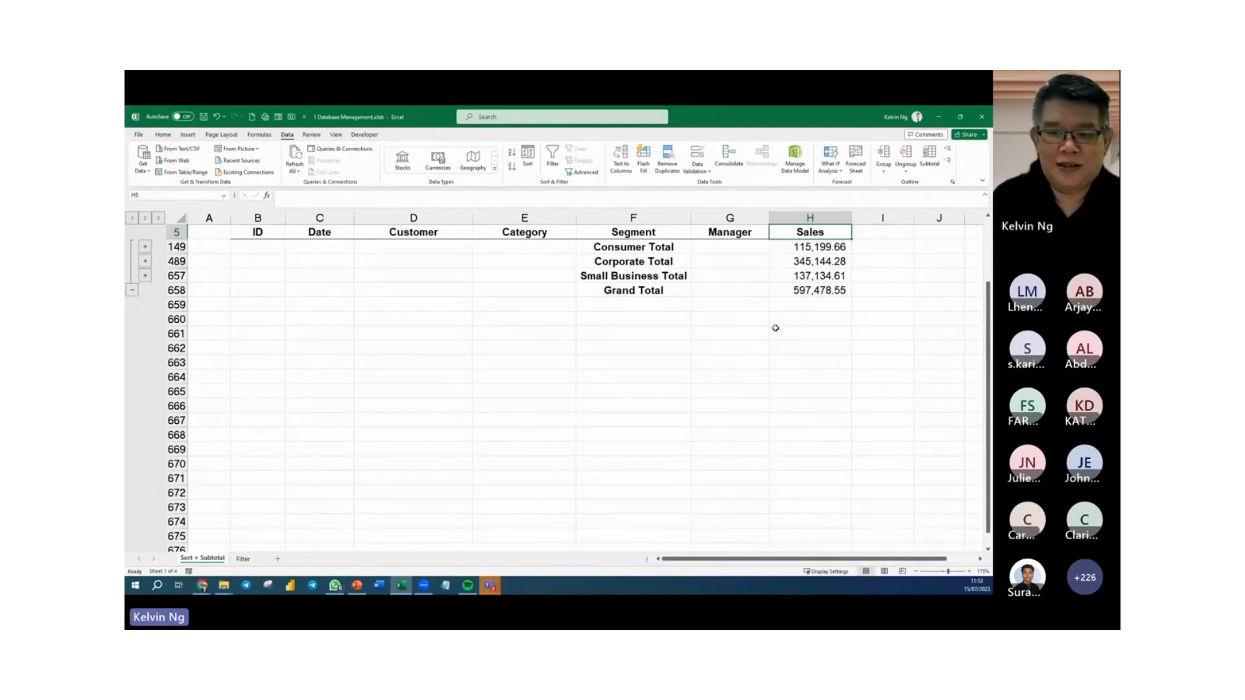
left_click(628, 235)
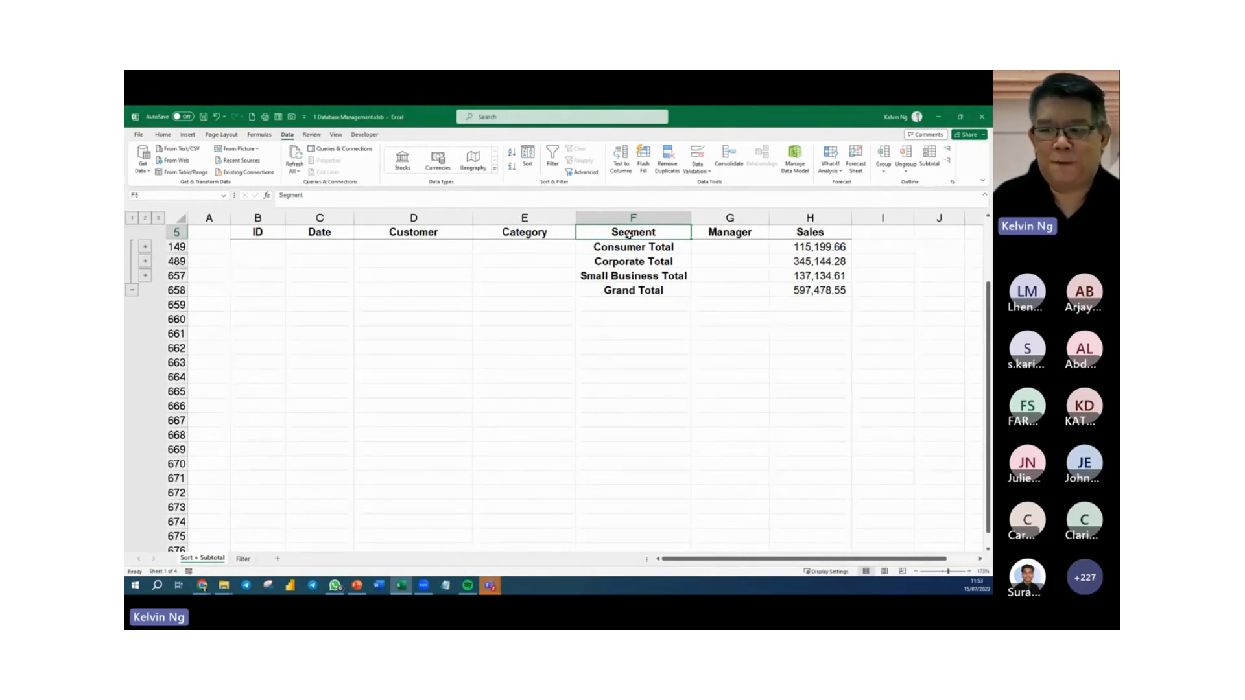
left_click(649, 248)
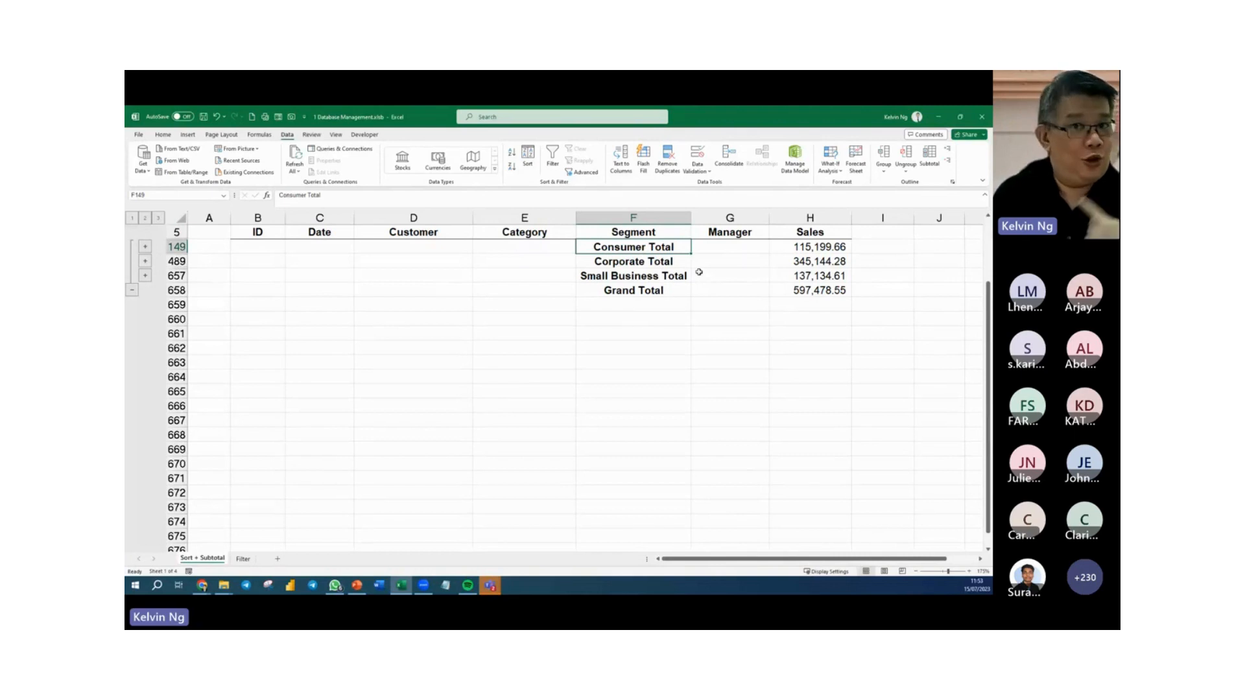
left_click(817, 250)
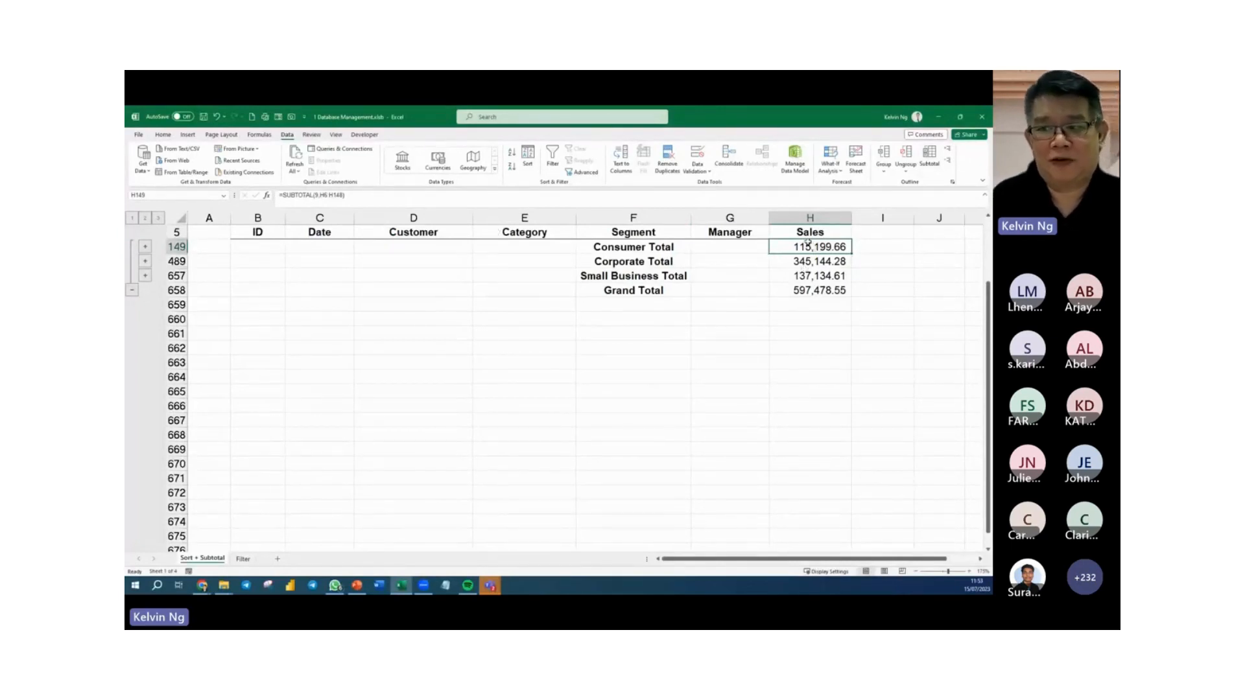
left_click(808, 261)
left_click(807, 276)
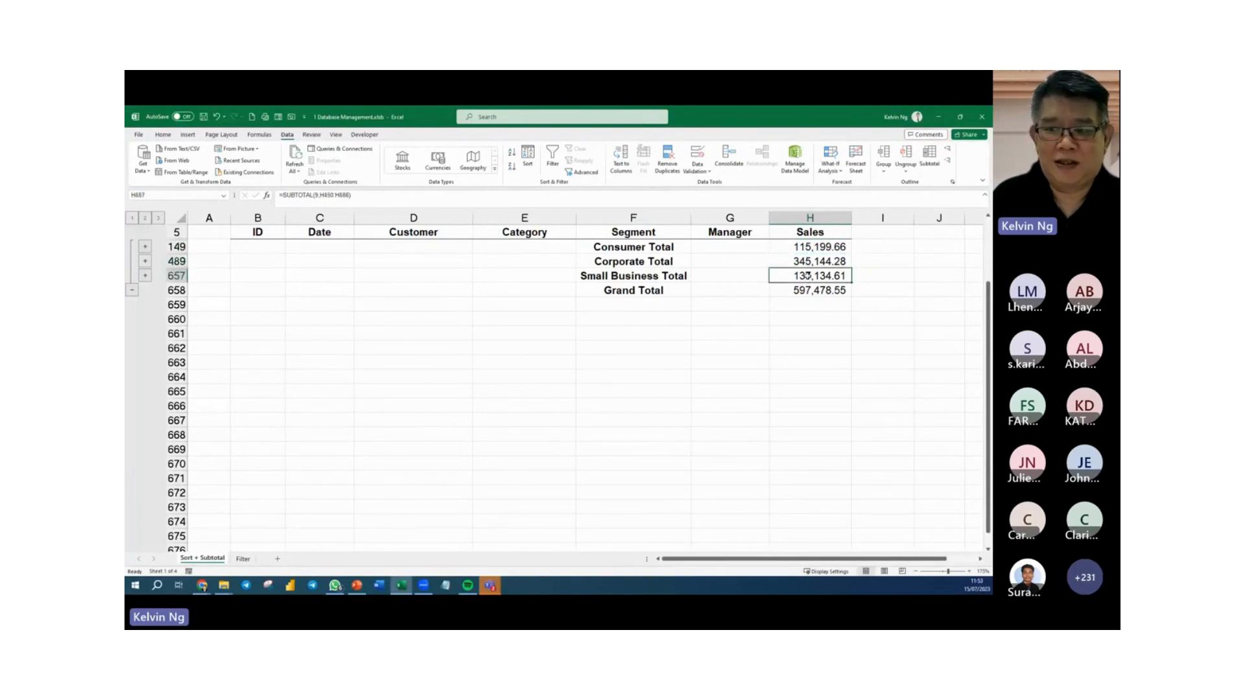
left_click(810, 290)
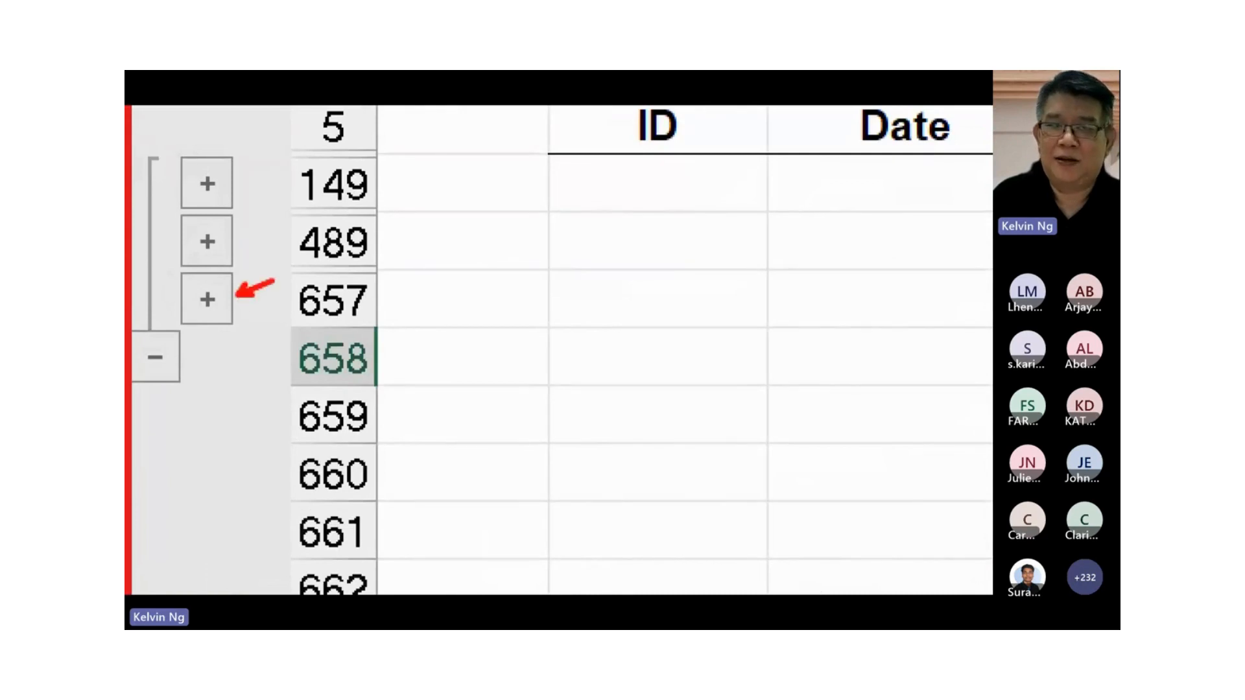
Expand the Small Business group to review its records, and collapse the outline back to level 2.
left_click(145, 276)
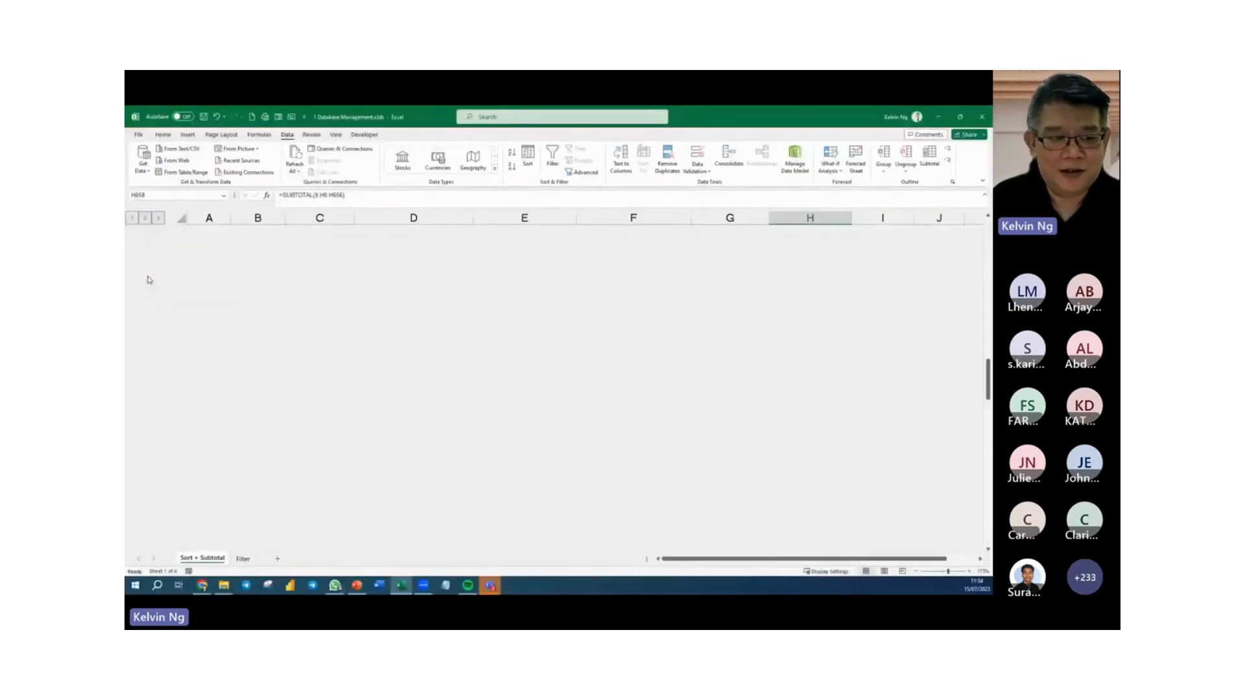
scroll(644, 403, "down", 3)
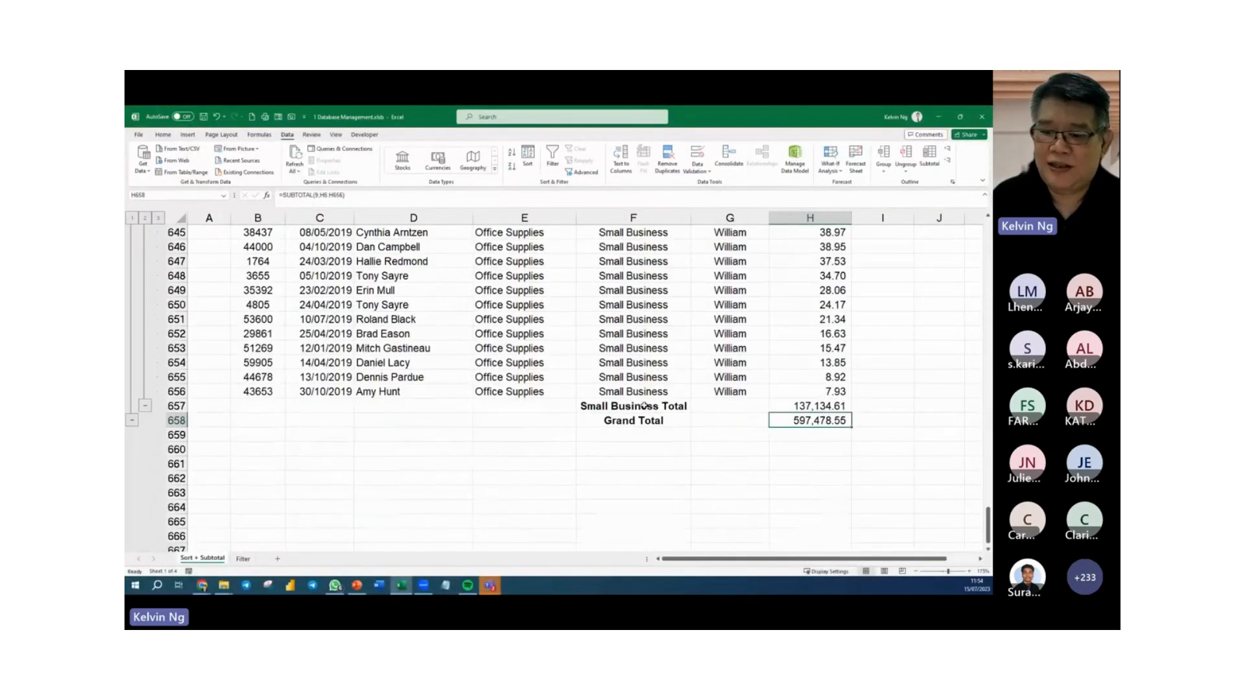
scroll(655, 392, "up", 18)
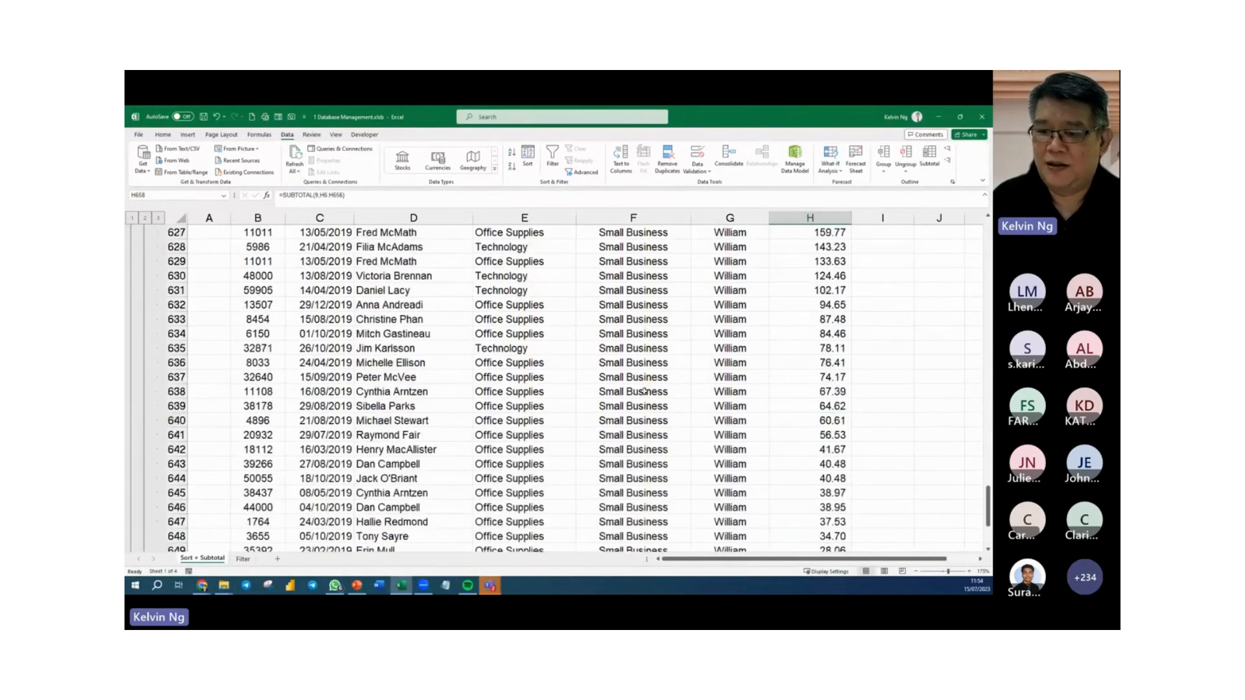
scroll(635, 392, "up", 20)
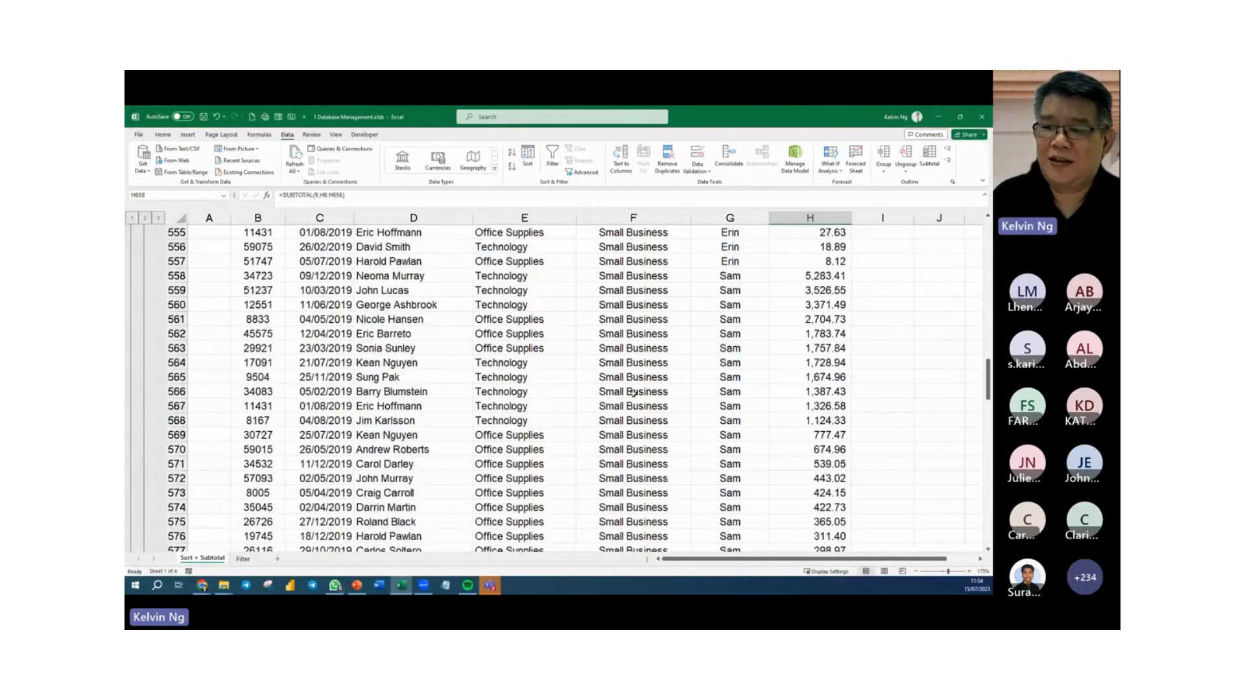
scroll(636, 392, "up", 8)
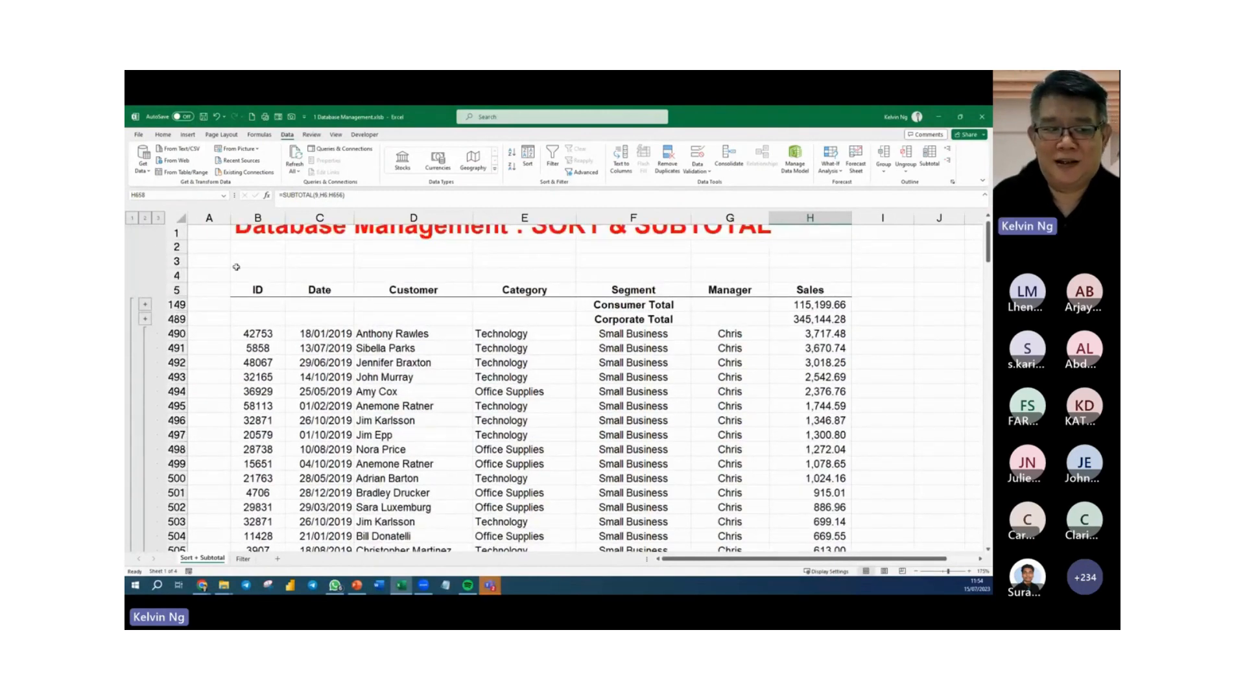
left_click(145, 218)
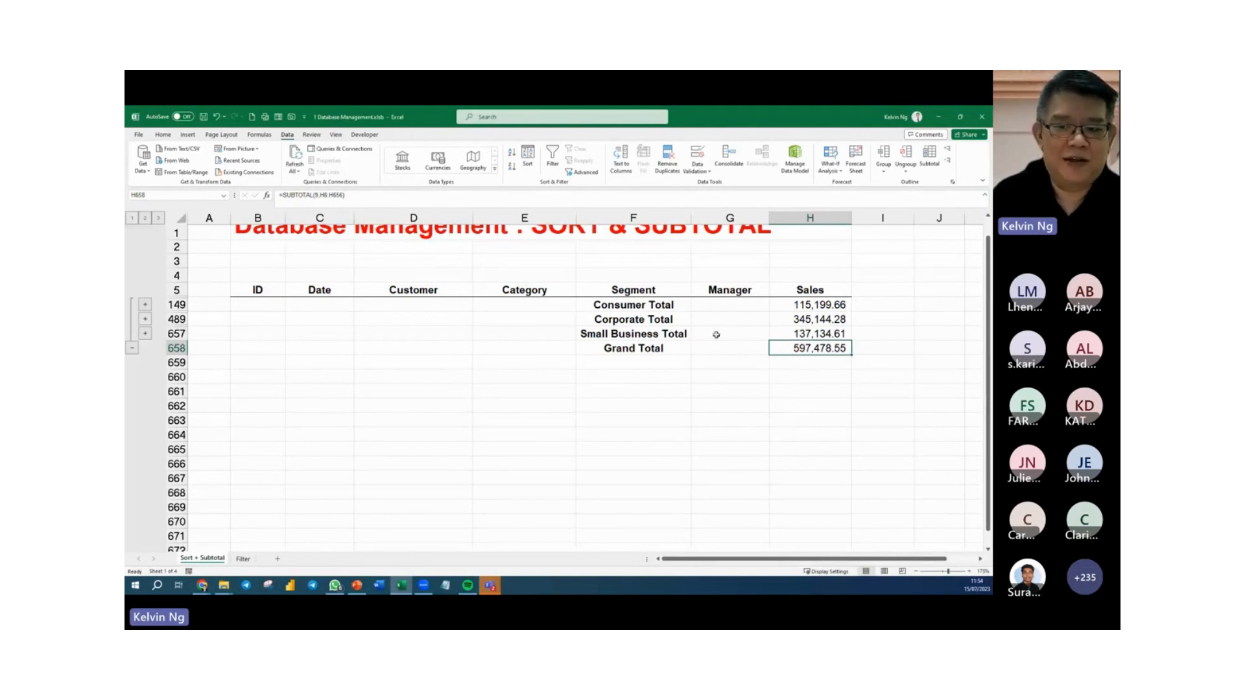
Try to run Subtotal from an empty cell below the table.
left_click(640, 321)
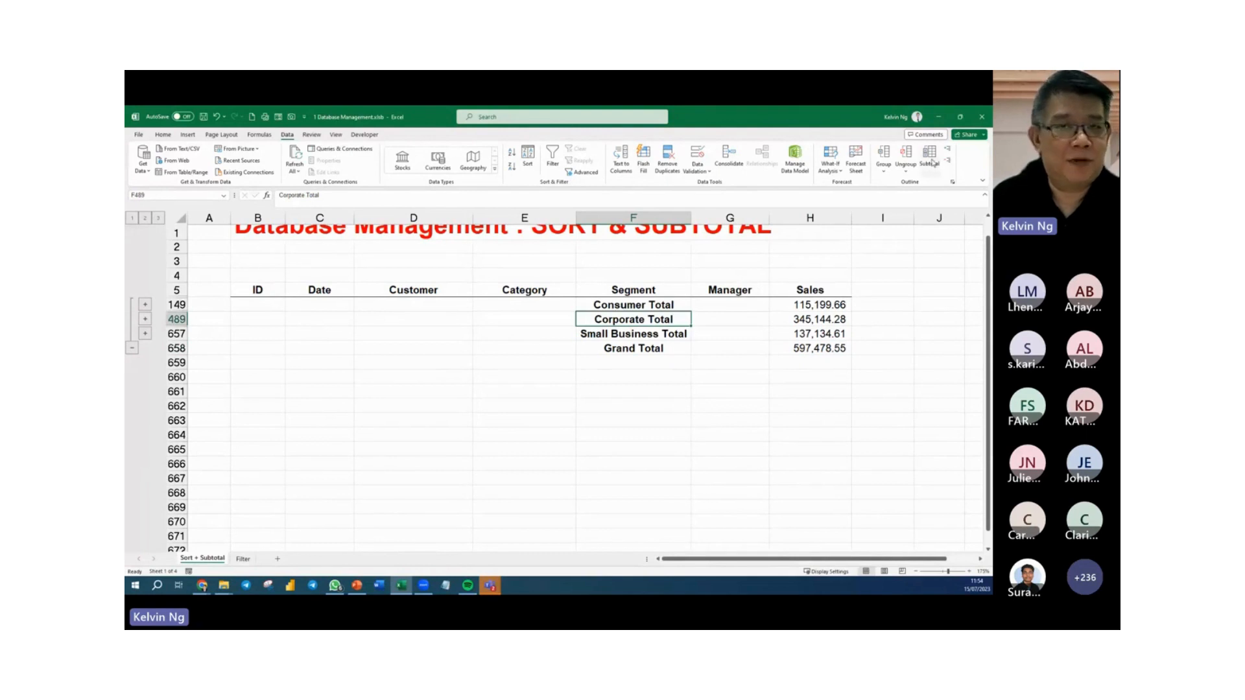
left_click(727, 424)
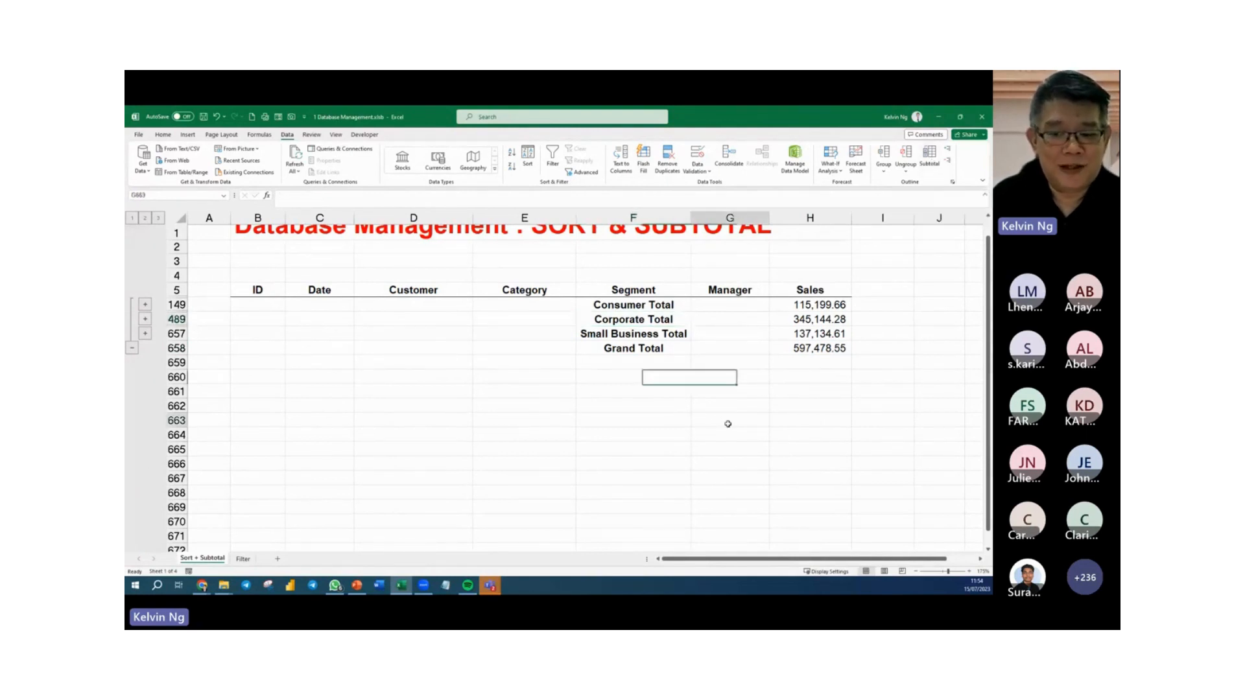
left_click(637, 319)
left_click(730, 421)
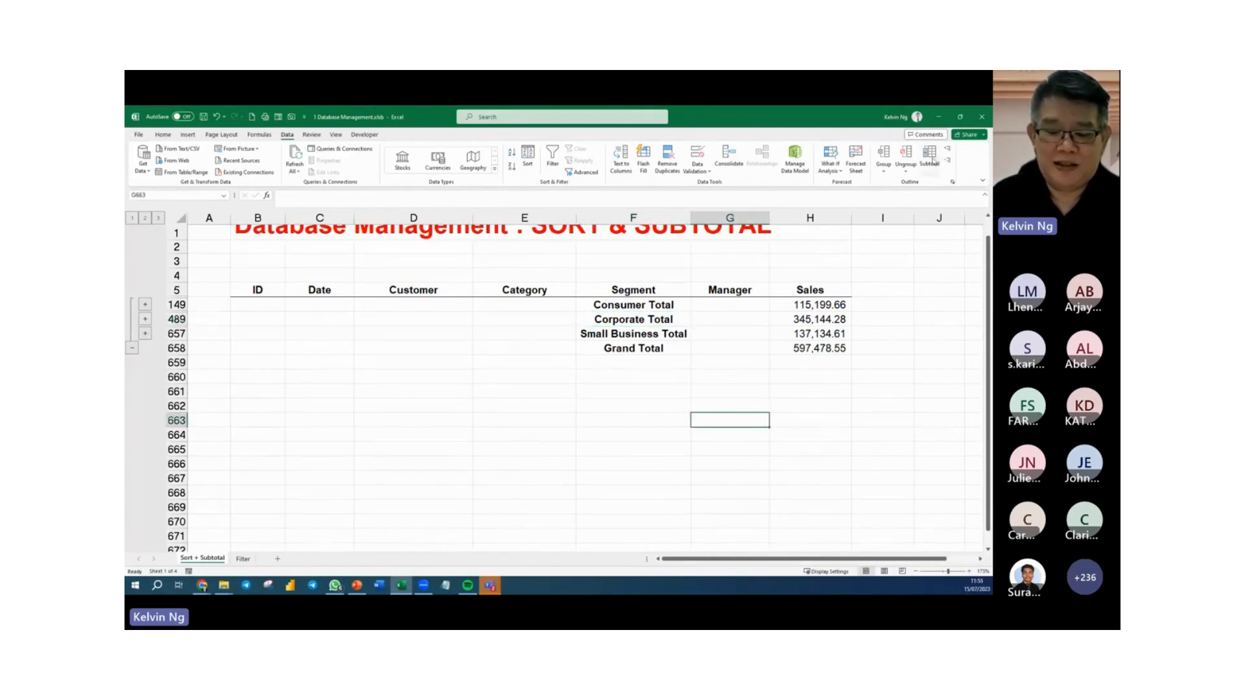
left_click(930, 159)
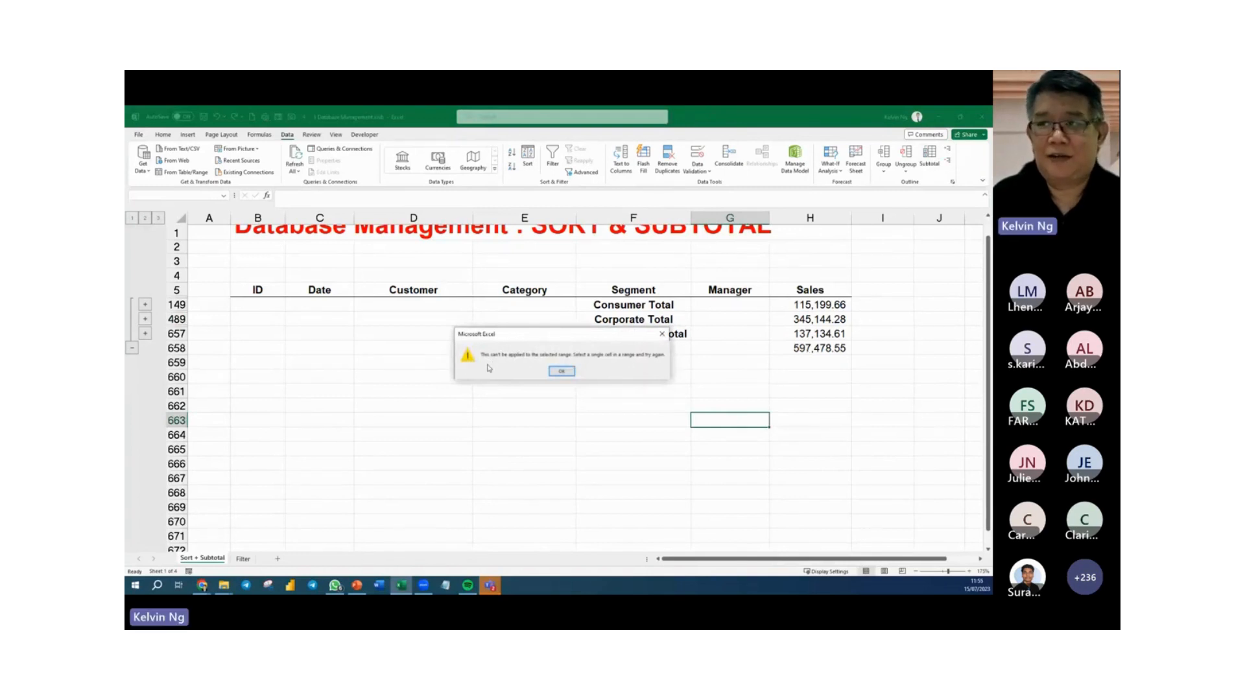
left_click(562, 372)
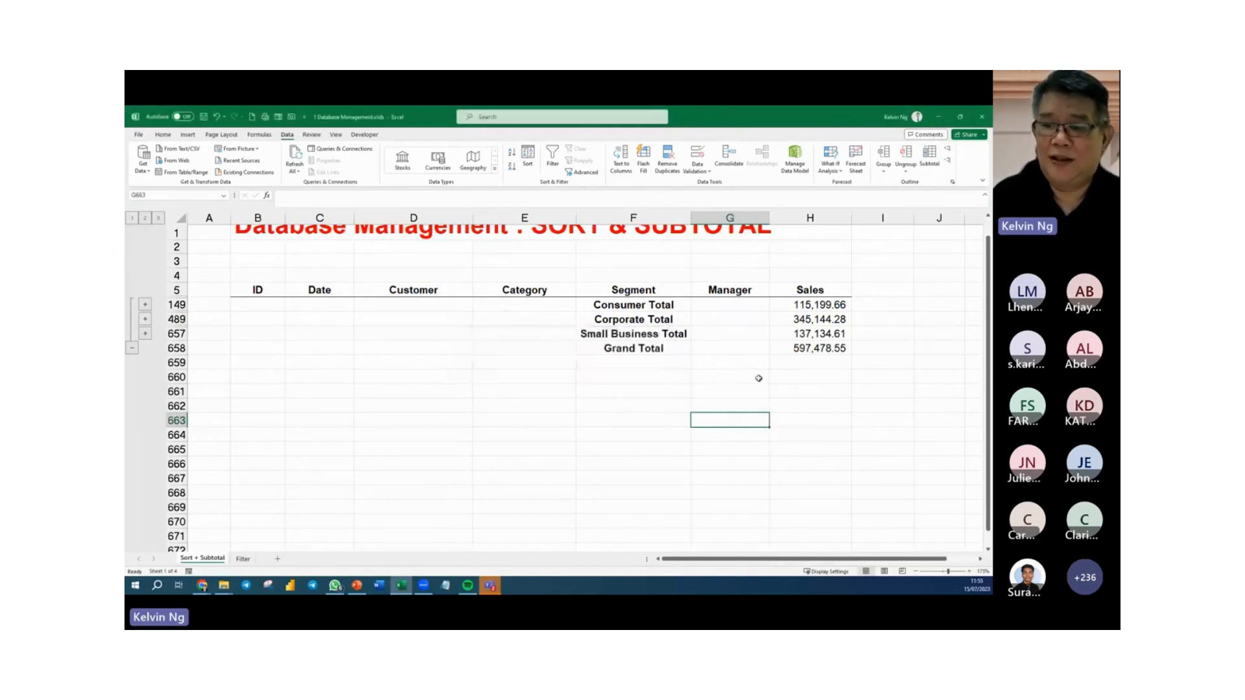
Reopen Subtotal for the collapsed table and set it to calculate at each change in Manager.
left_click(658, 320)
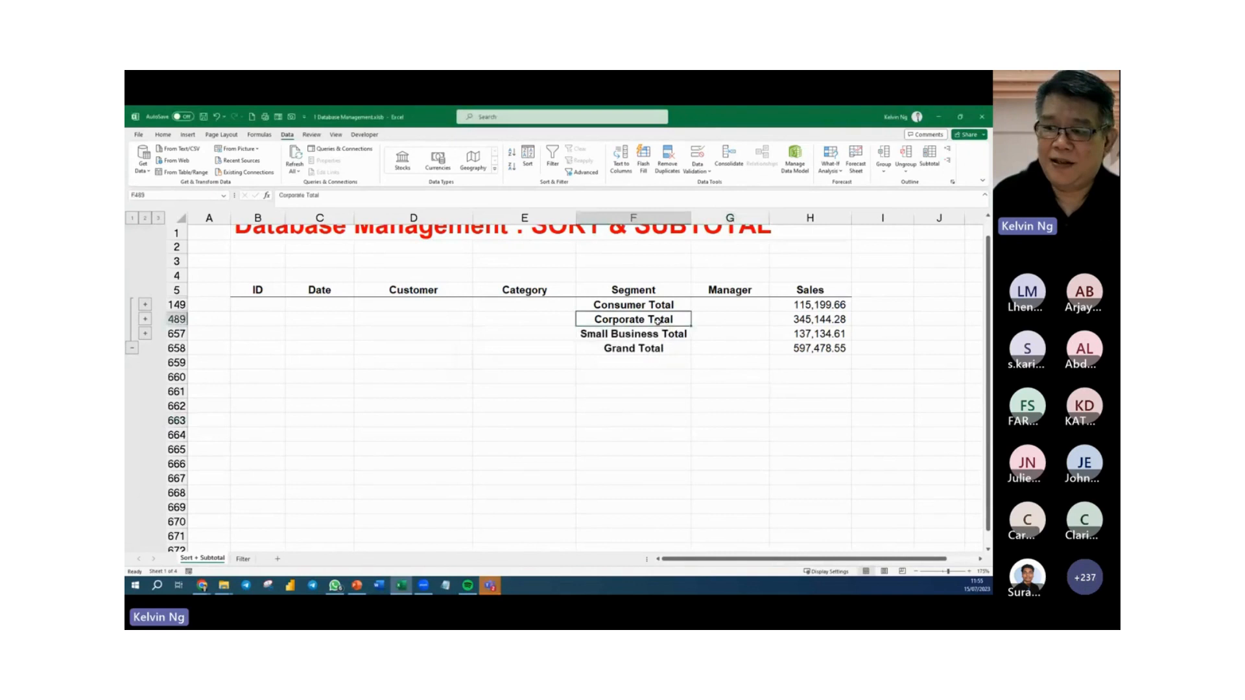
left_click(929, 158)
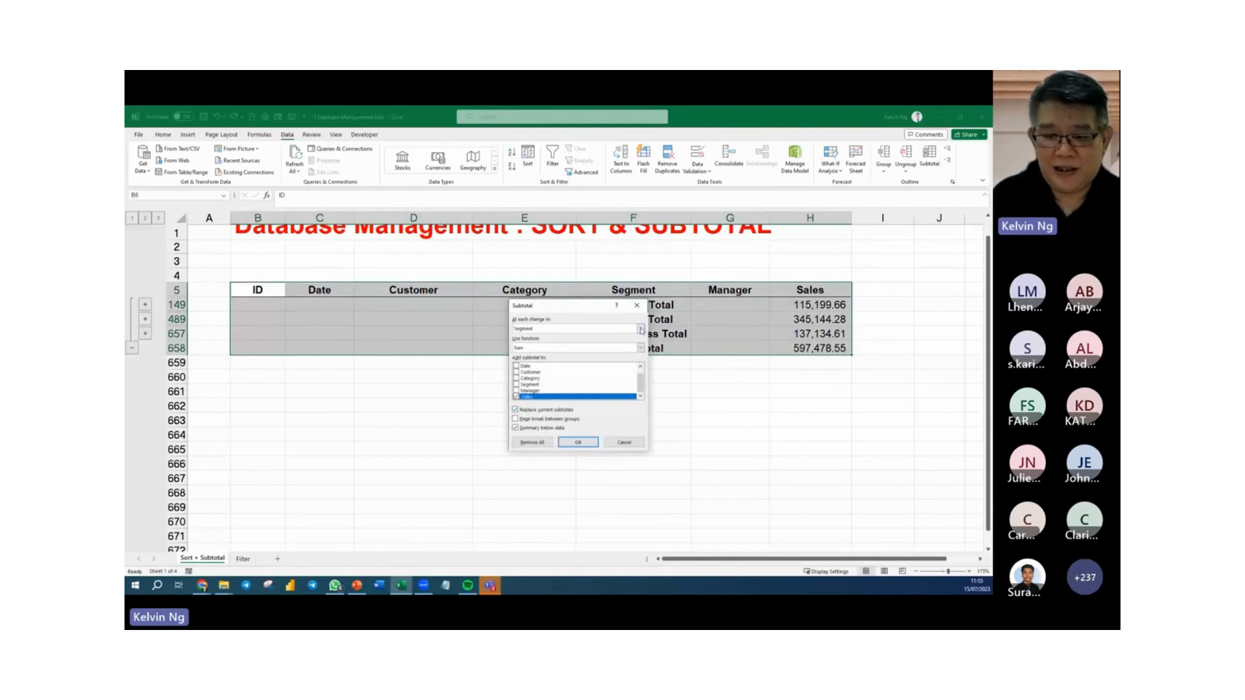
left_click(641, 329)
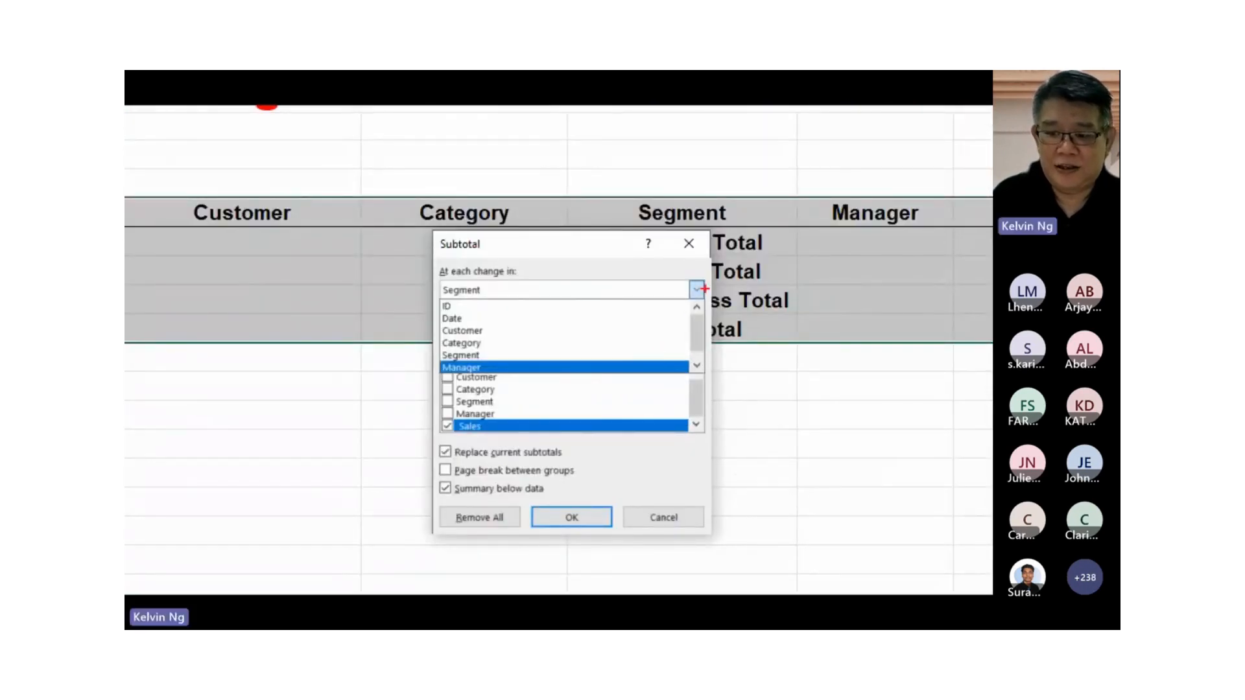
left_click_drag(711, 277, 680, 309)
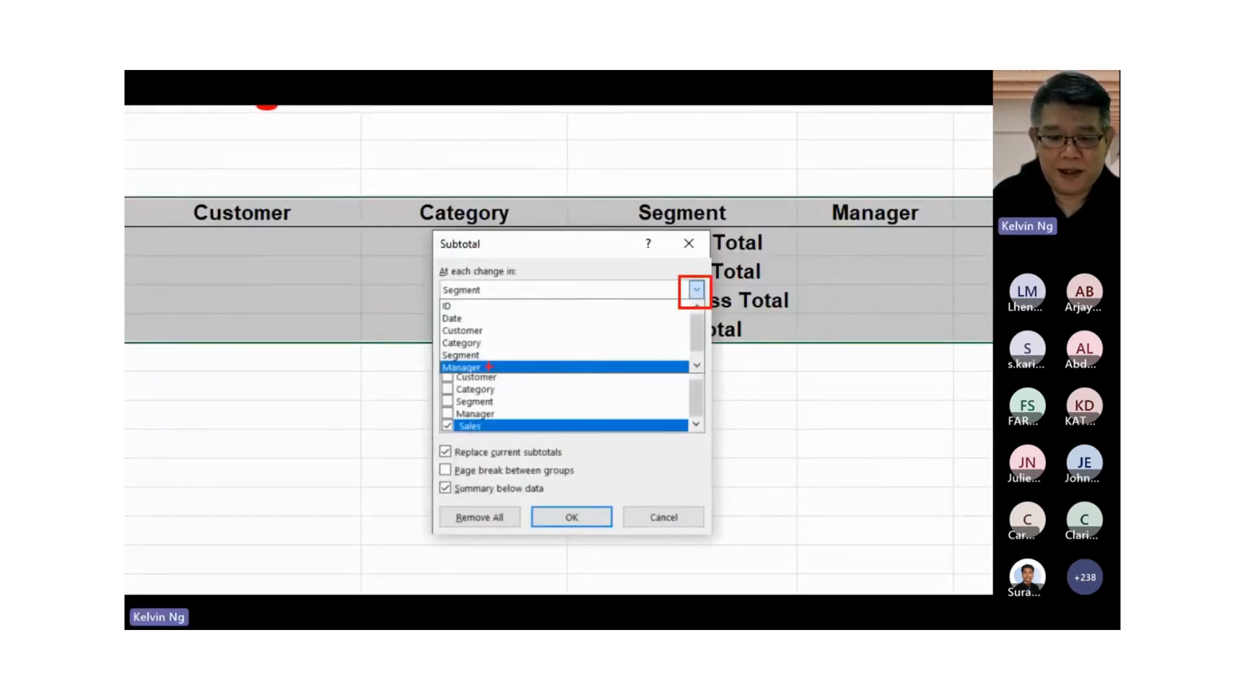
left_click_drag(494, 365, 518, 348)
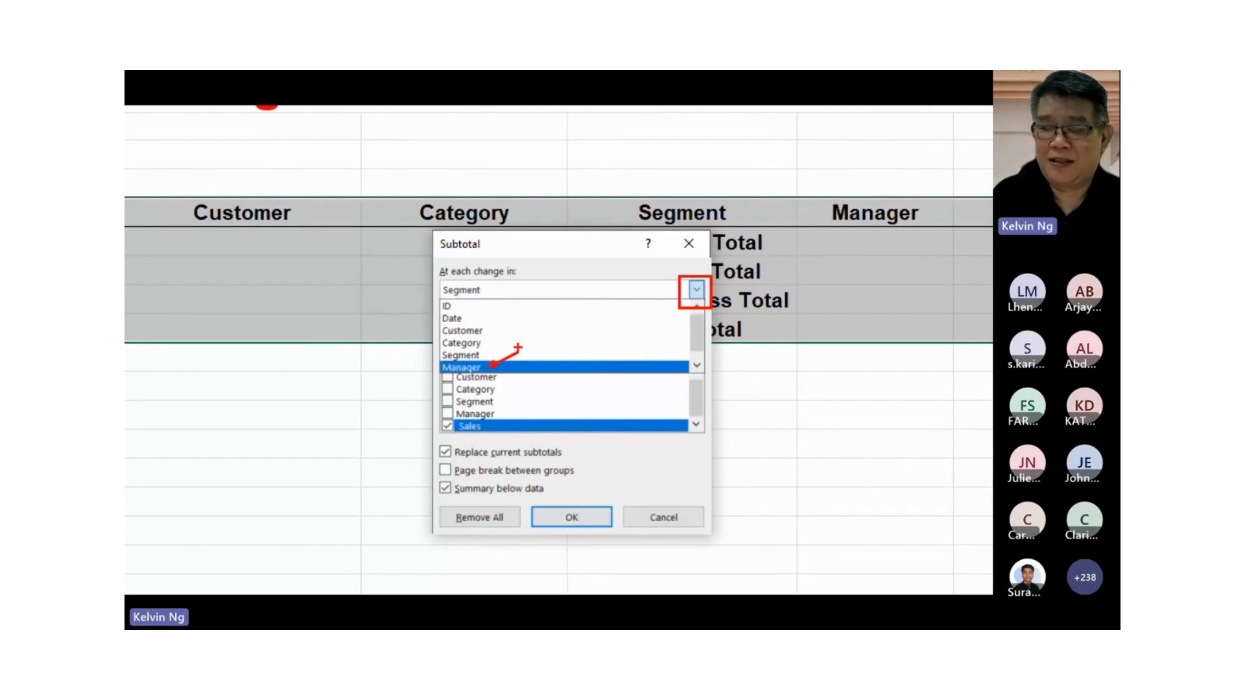
left_click(461, 367)
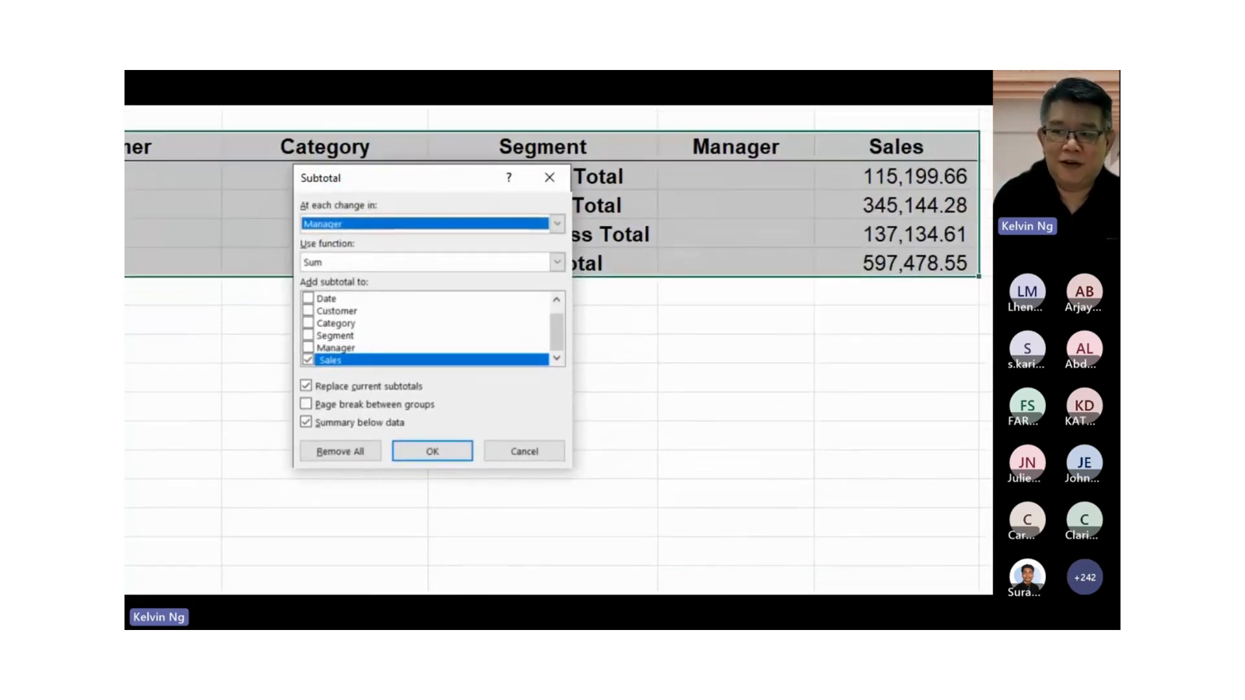
Turn off replacing current subtotals and apply the Manager-level Sales sums alongside the Segment subtotals.
mouse_move(854, 145)
left_mouse_down()
mouse_move(989, 303)
mouse_move(967, 294)
left_mouse_up()
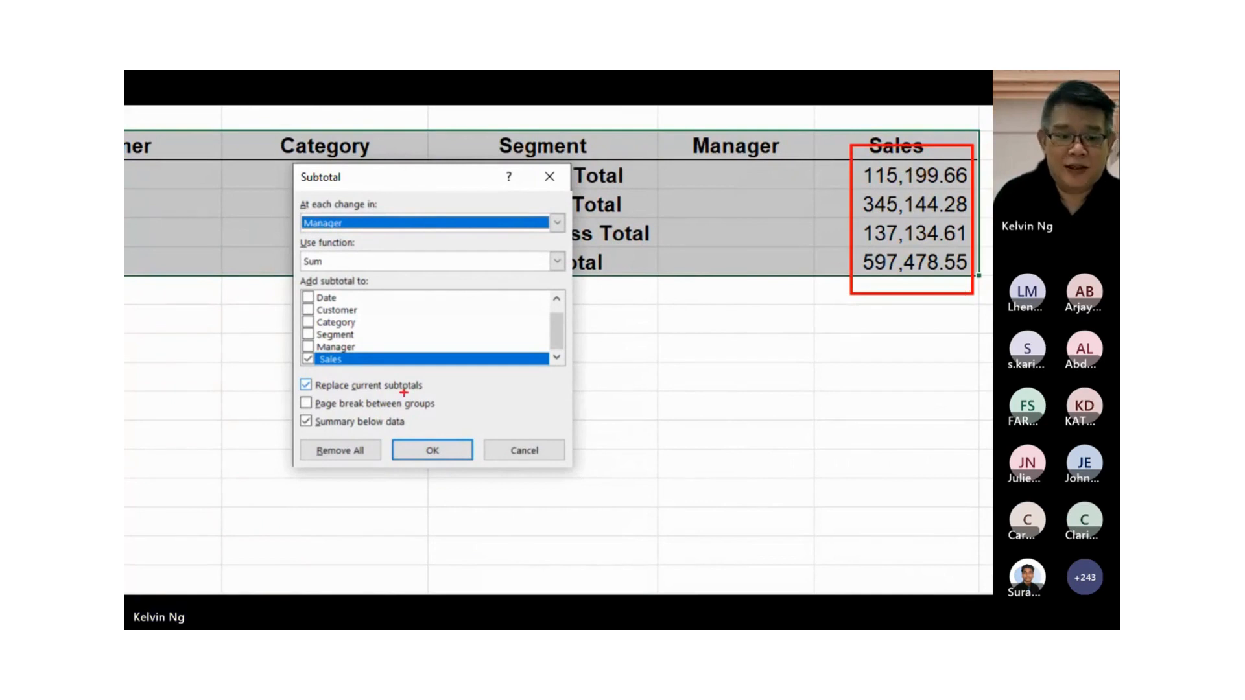
mouse_move(286, 373)
left_mouse_down()
mouse_move(529, 411)
mouse_move(882, 295)
mouse_move(908, 273)
mouse_move(910, 310)
left_mouse_up()
left_click_drag(757, 295, 680, 412)
left_click_drag(669, 296, 803, 431)
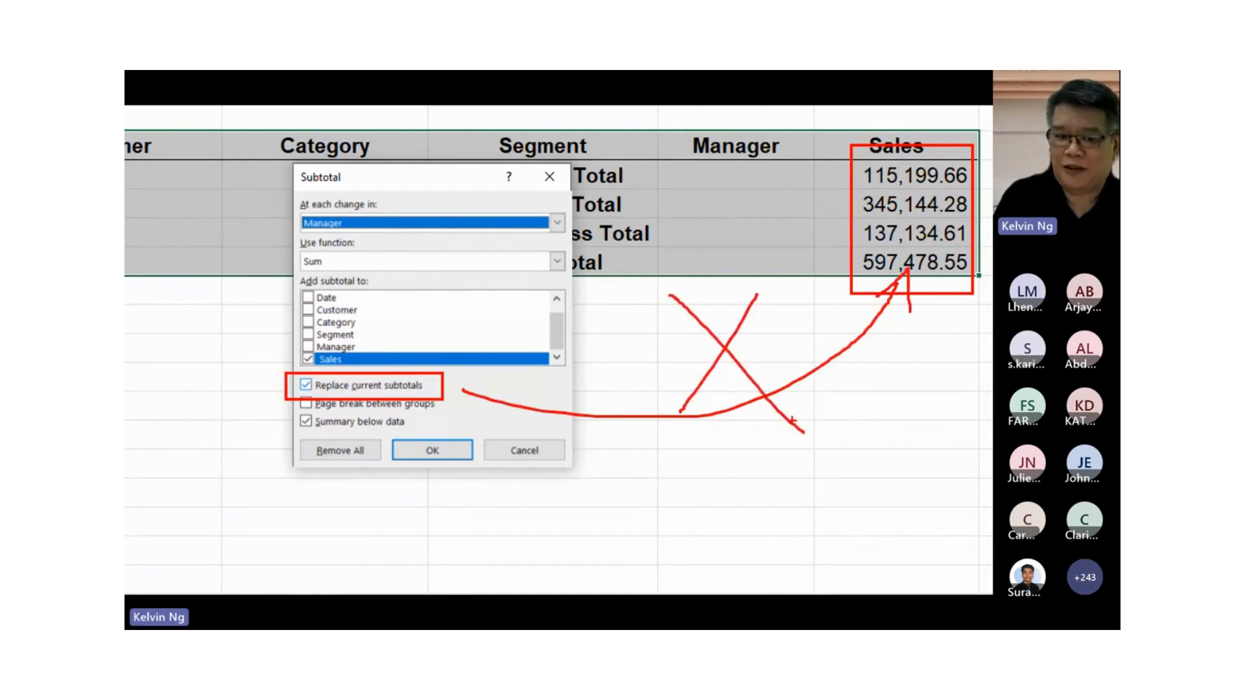
key("Escape")
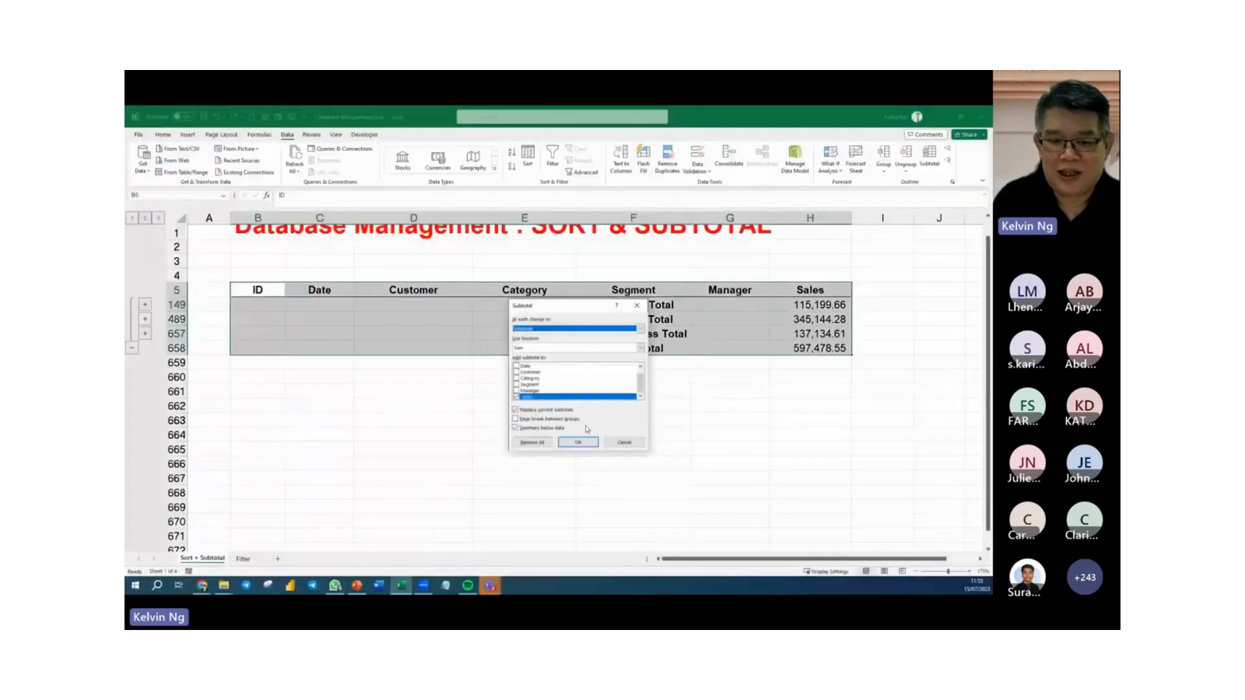
left_click(516, 410)
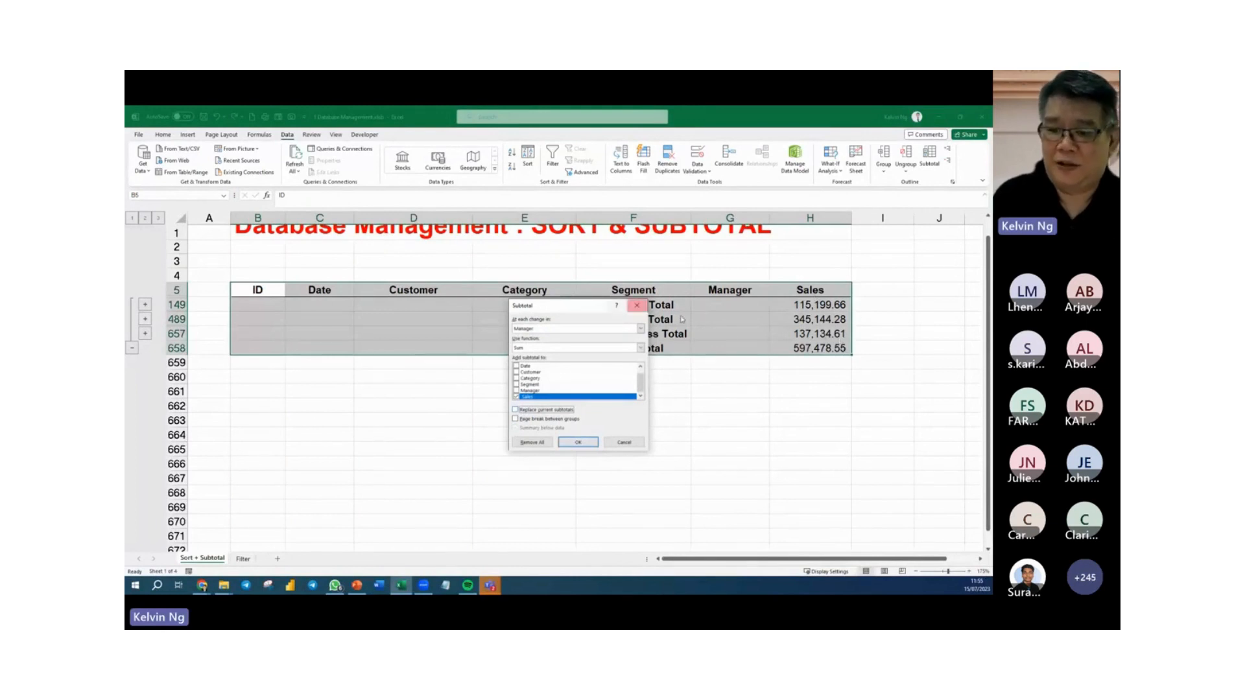
left_click(591, 444)
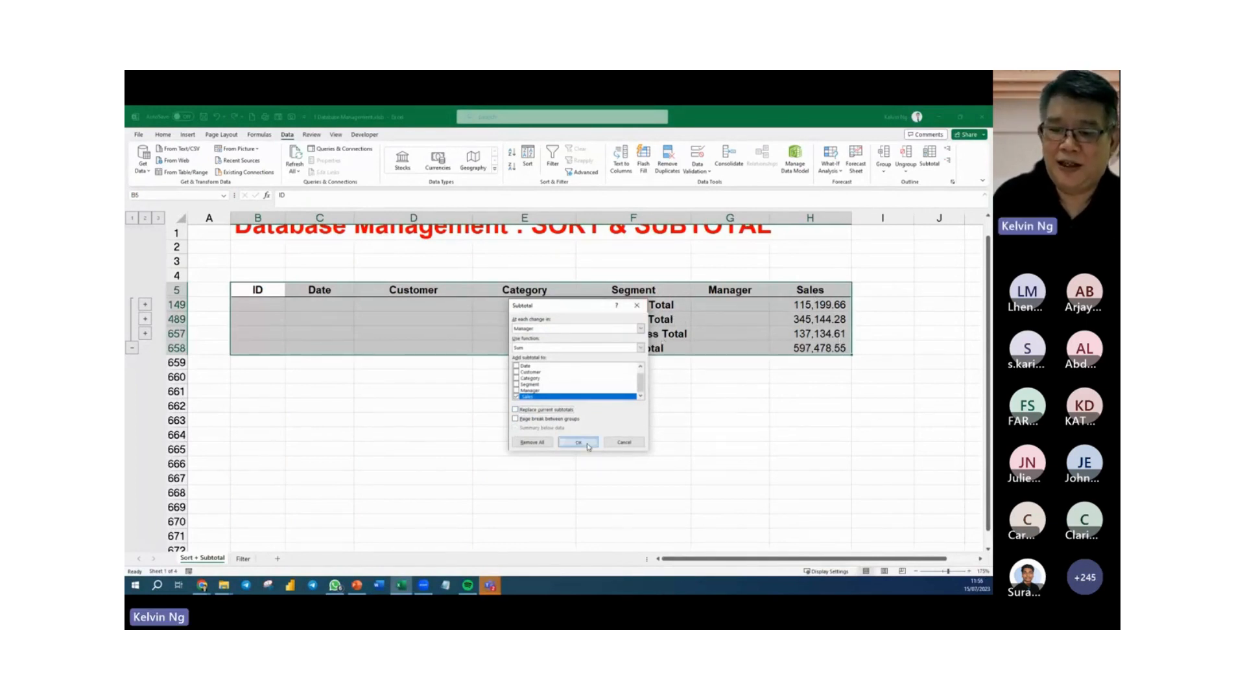
Examine the Sales subtotals of each manager within the Consumer, Corporate and Small Business segments.
left_click(728, 401)
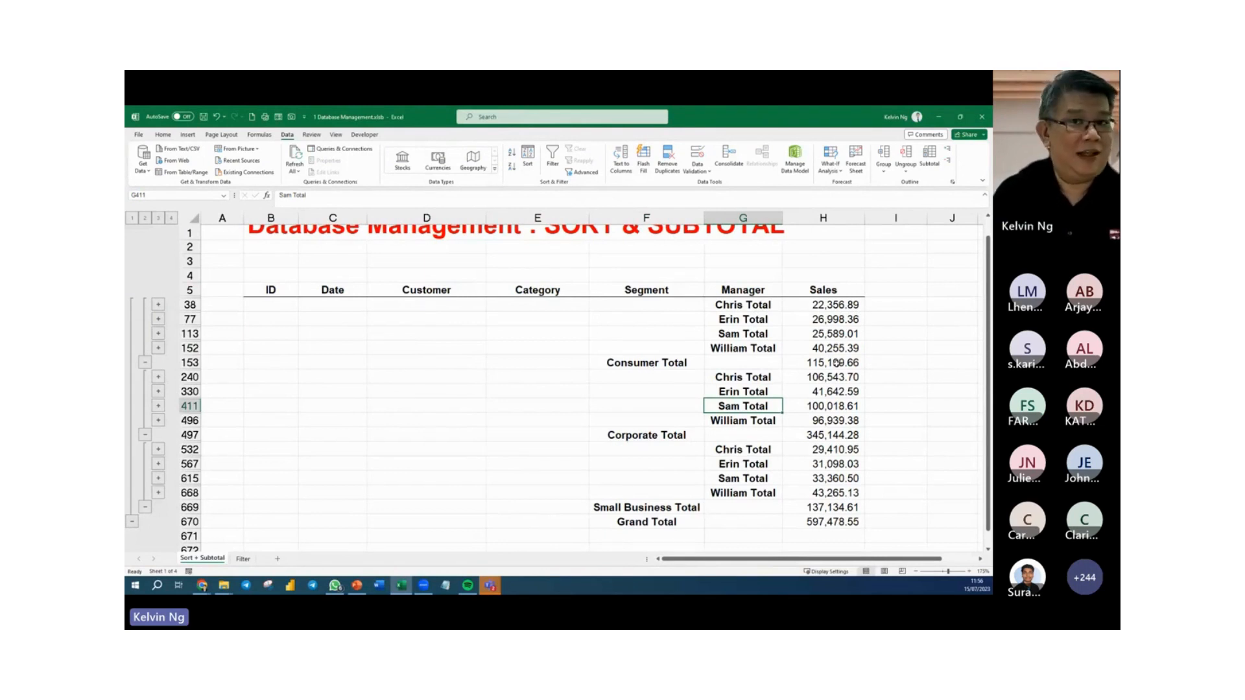
left_click(726, 328)
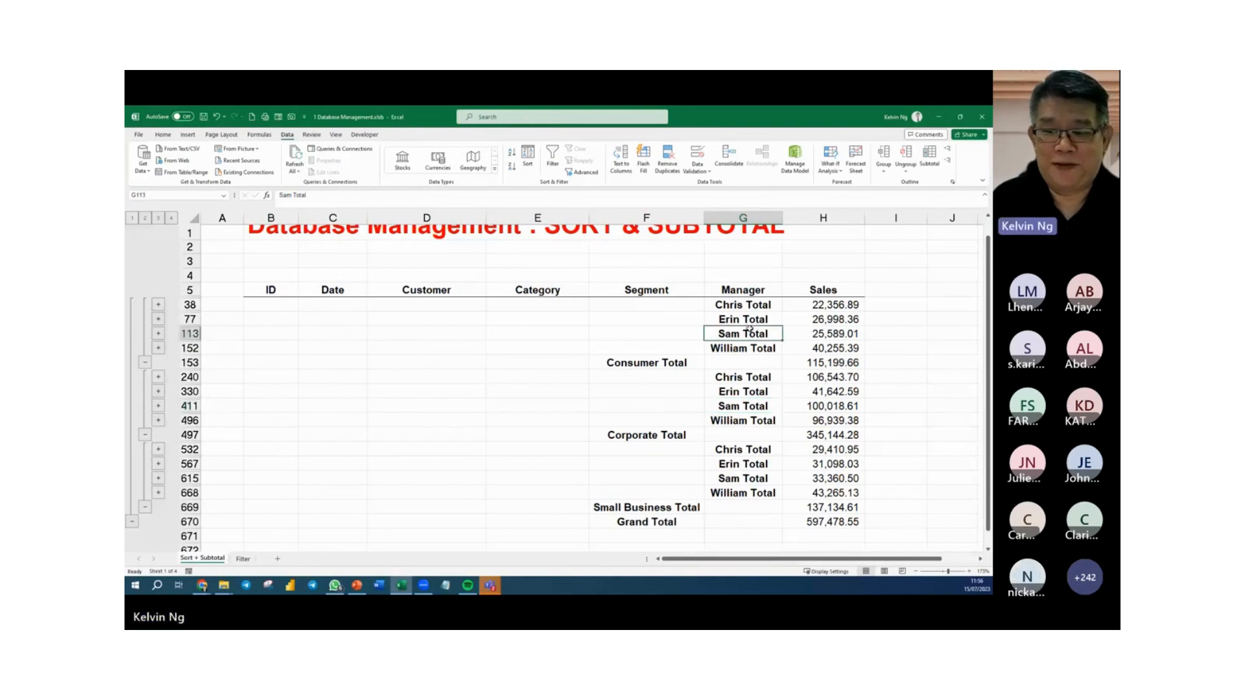
scroll(749, 328, "down", 2)
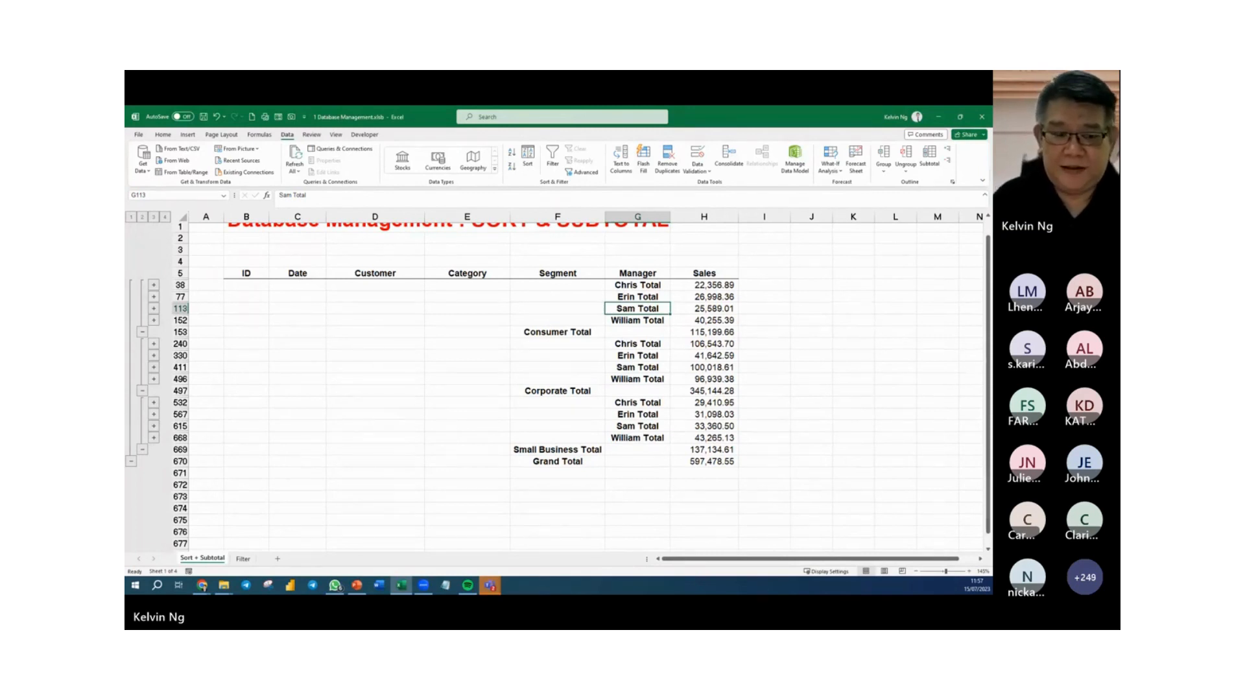
left_click(635, 298)
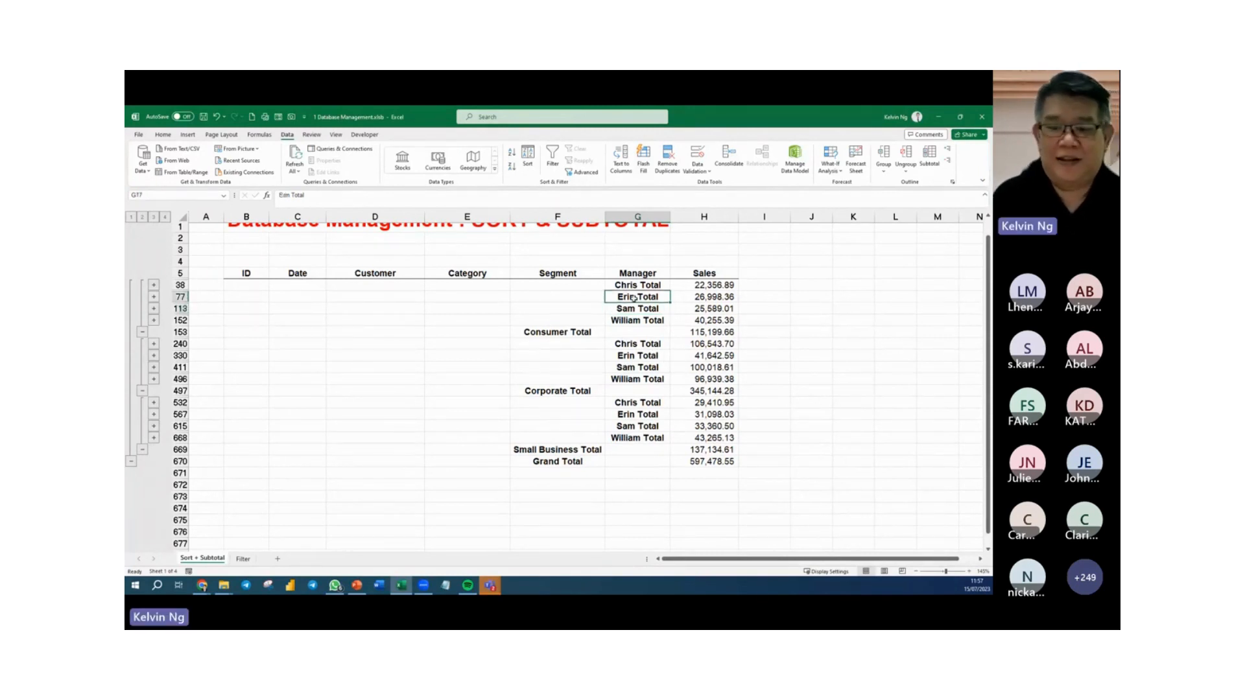
scroll(635, 297, "up", 1)
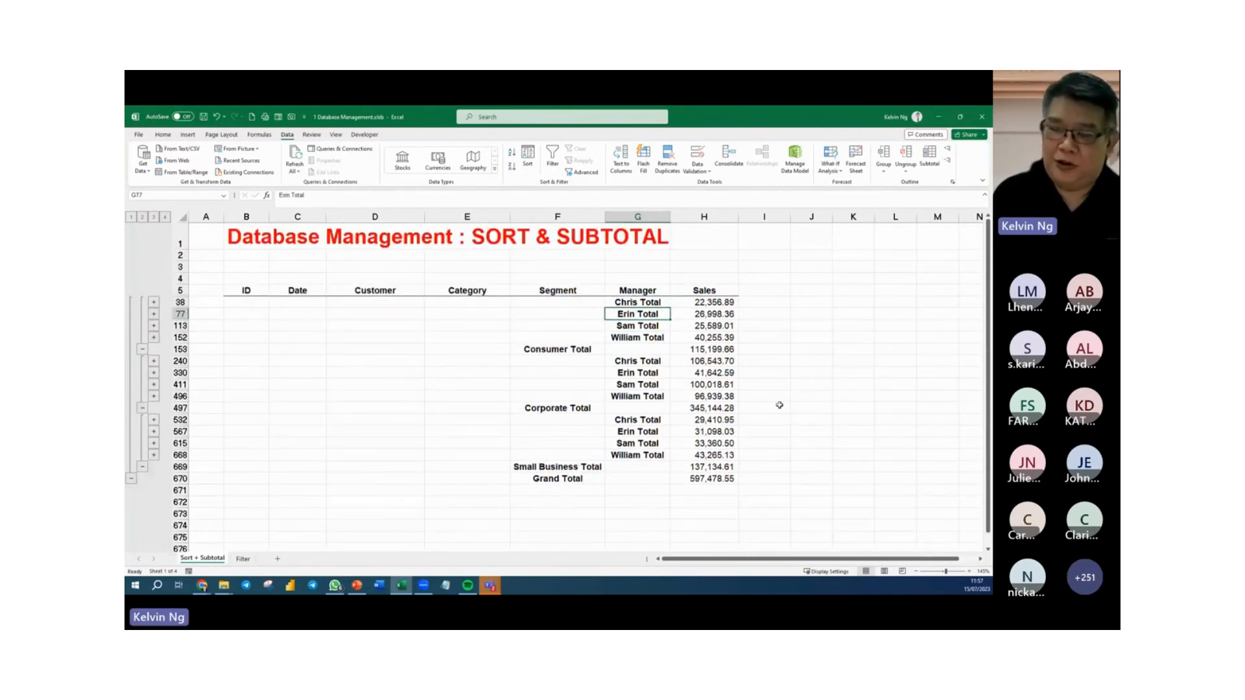
Remove all subtotals from the table to restore the plain list of sales records.
left_click(931, 162)
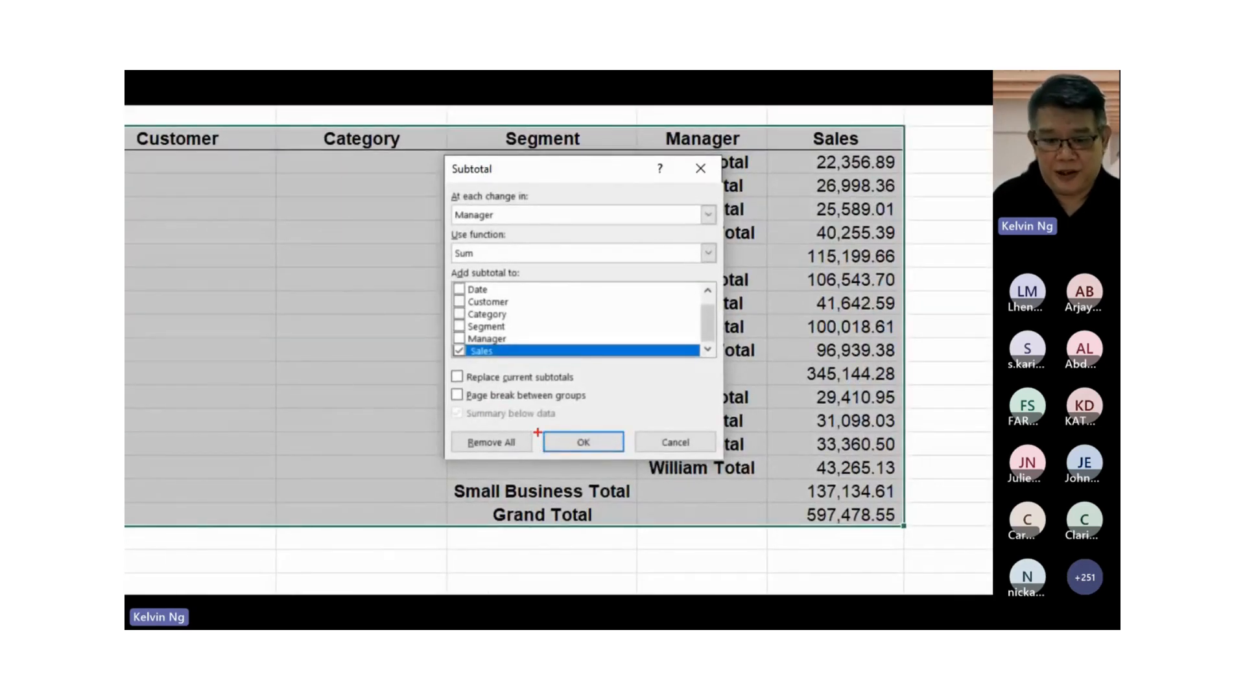
left_click_drag(538, 426, 439, 463)
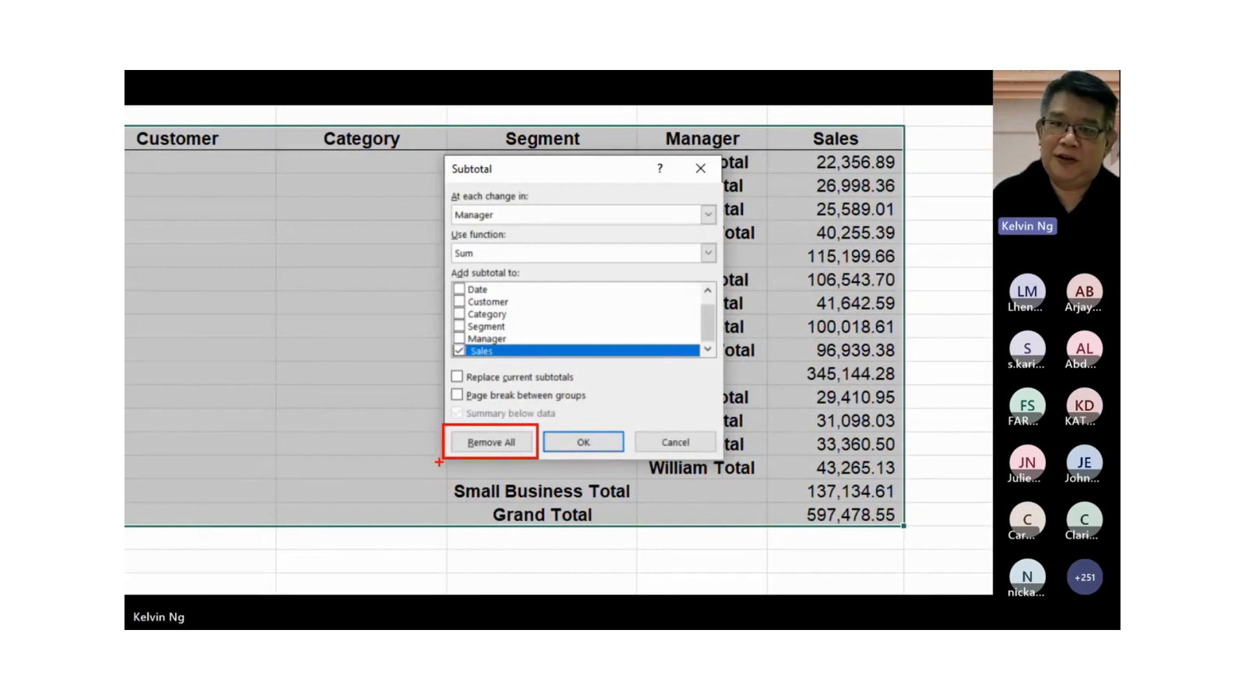
key("Escape")
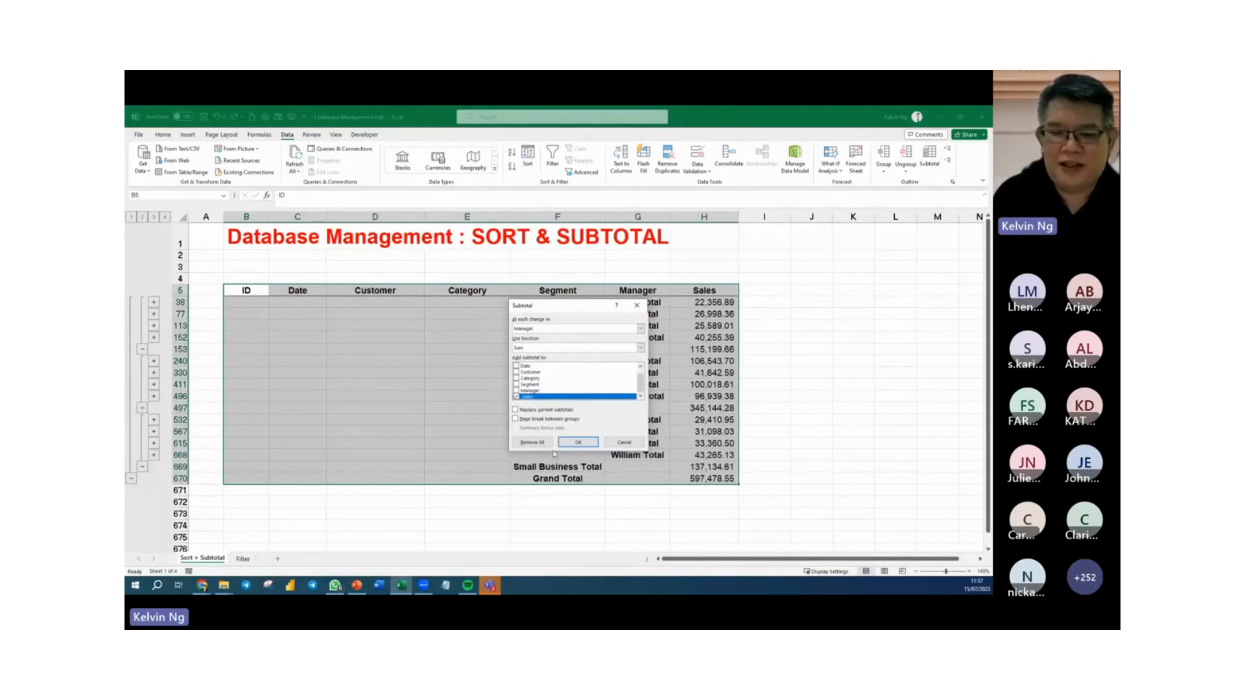
left_click(533, 443)
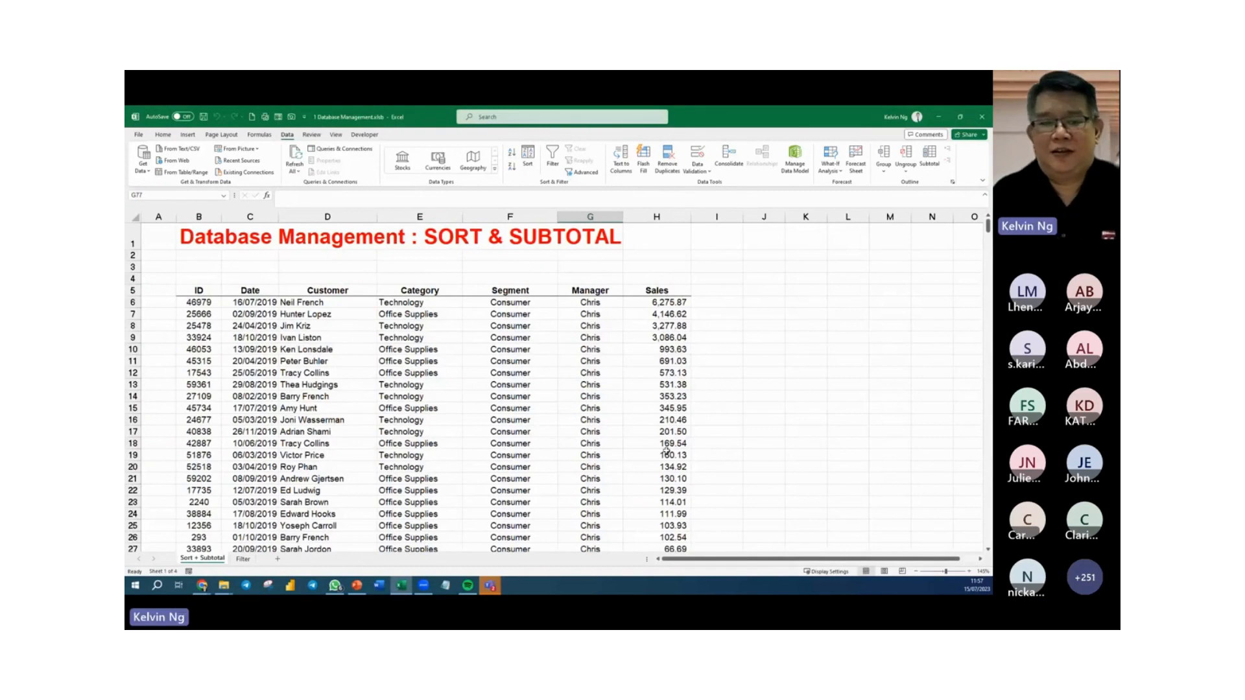
left_click(522, 396)
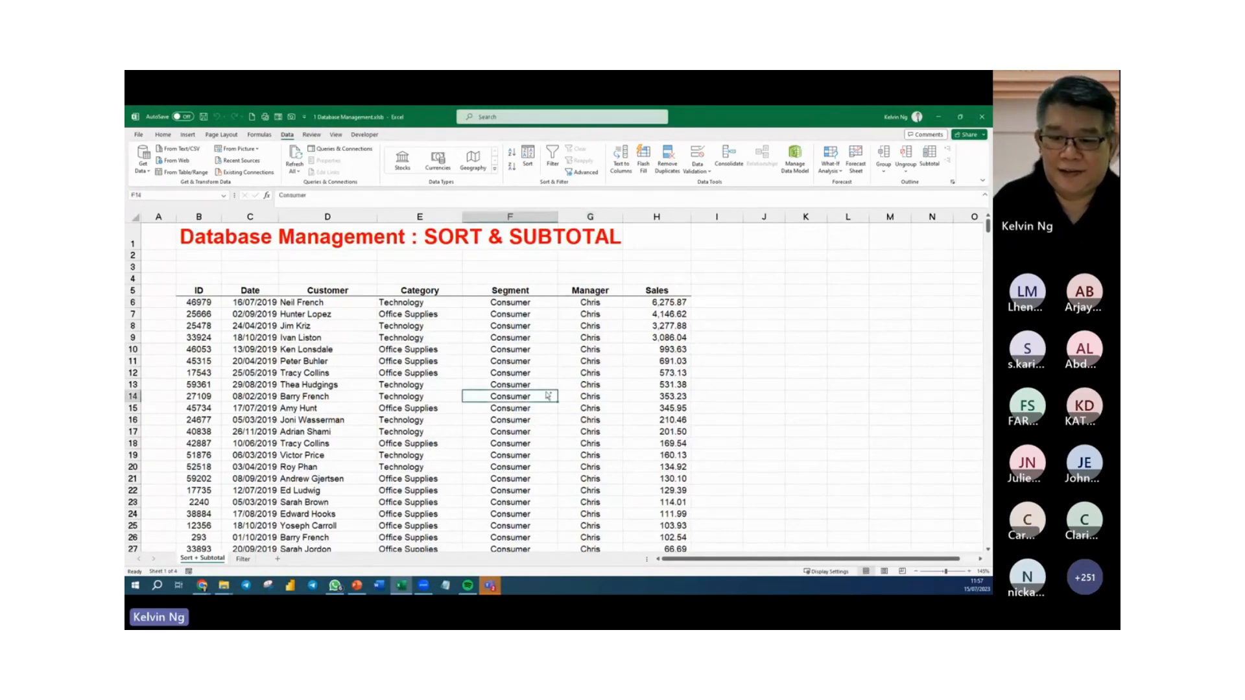
scroll(549, 396, "down", 2)
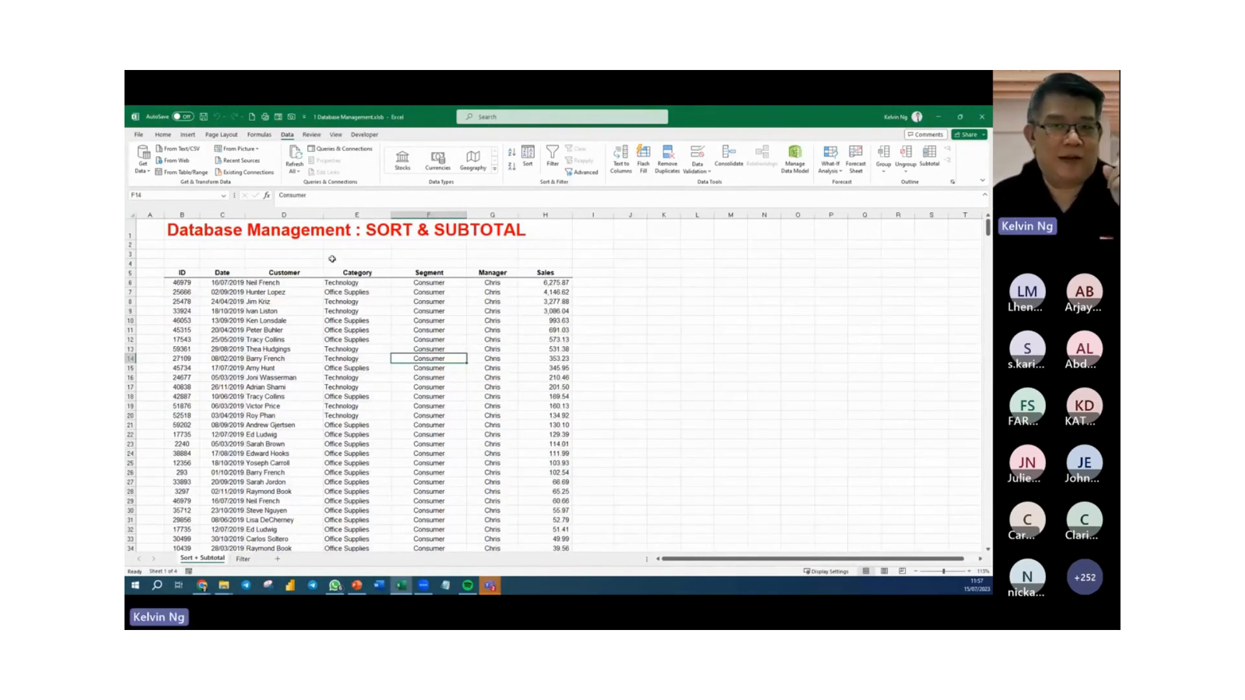
Switch to the Filter sheet and review its summary labels and the sales records below them.
left_click(243, 559)
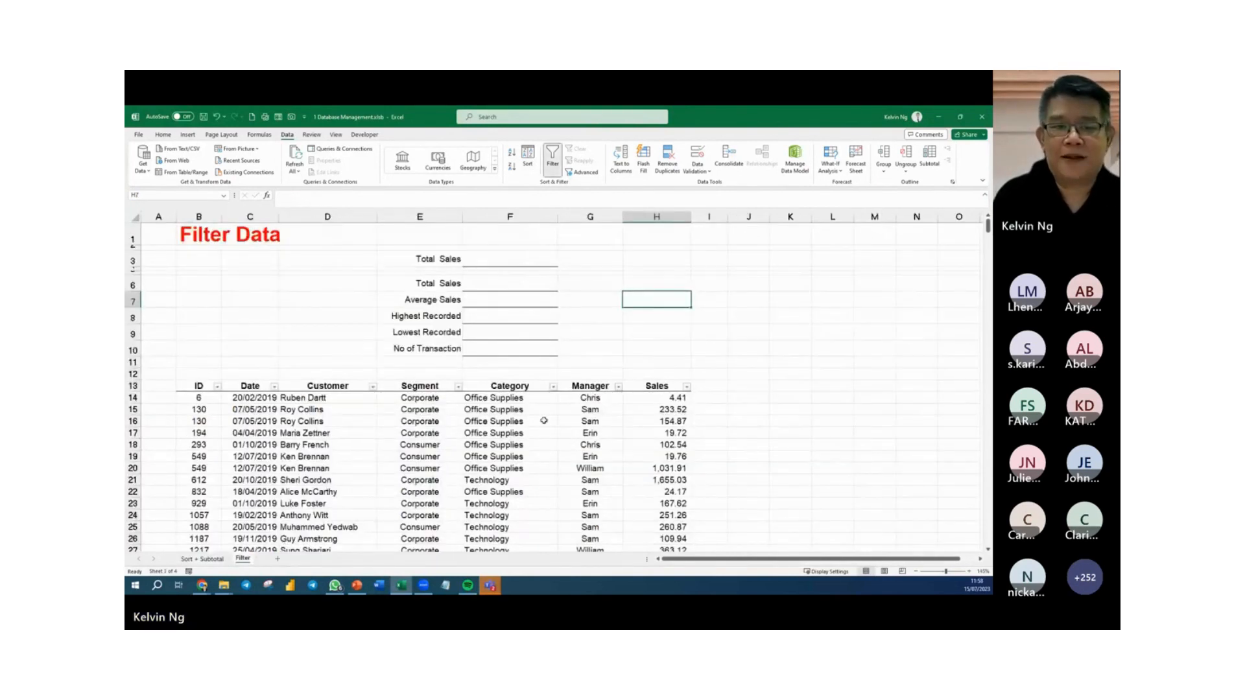
mouse_move(383, 240)
left_mouse_down()
mouse_move(551, 292)
mouse_move(582, 357)
left_mouse_up()
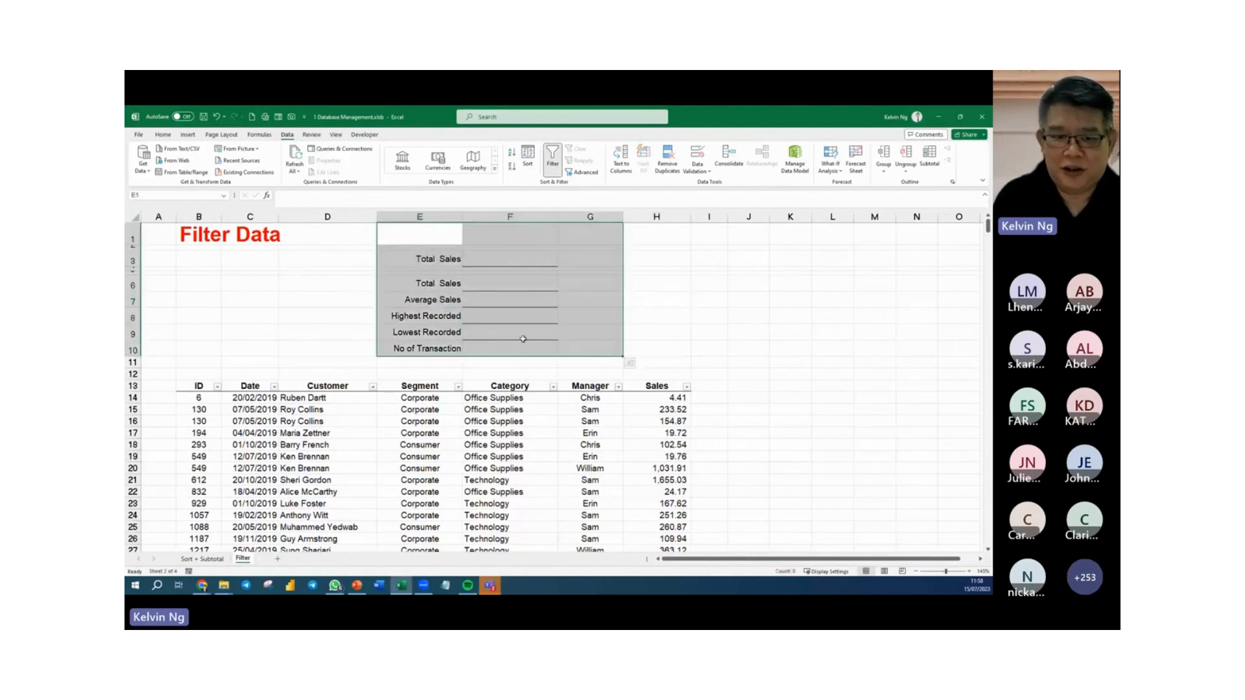
left_click(519, 481)
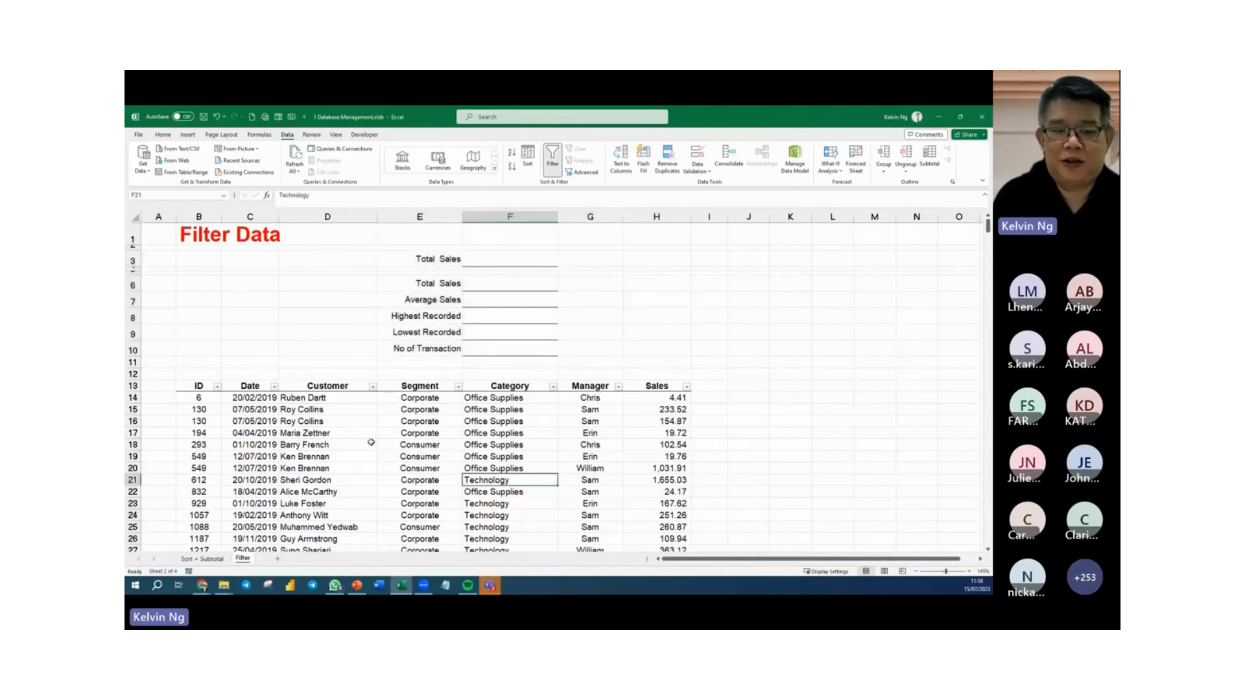
scroll(414, 438, "down", 2)
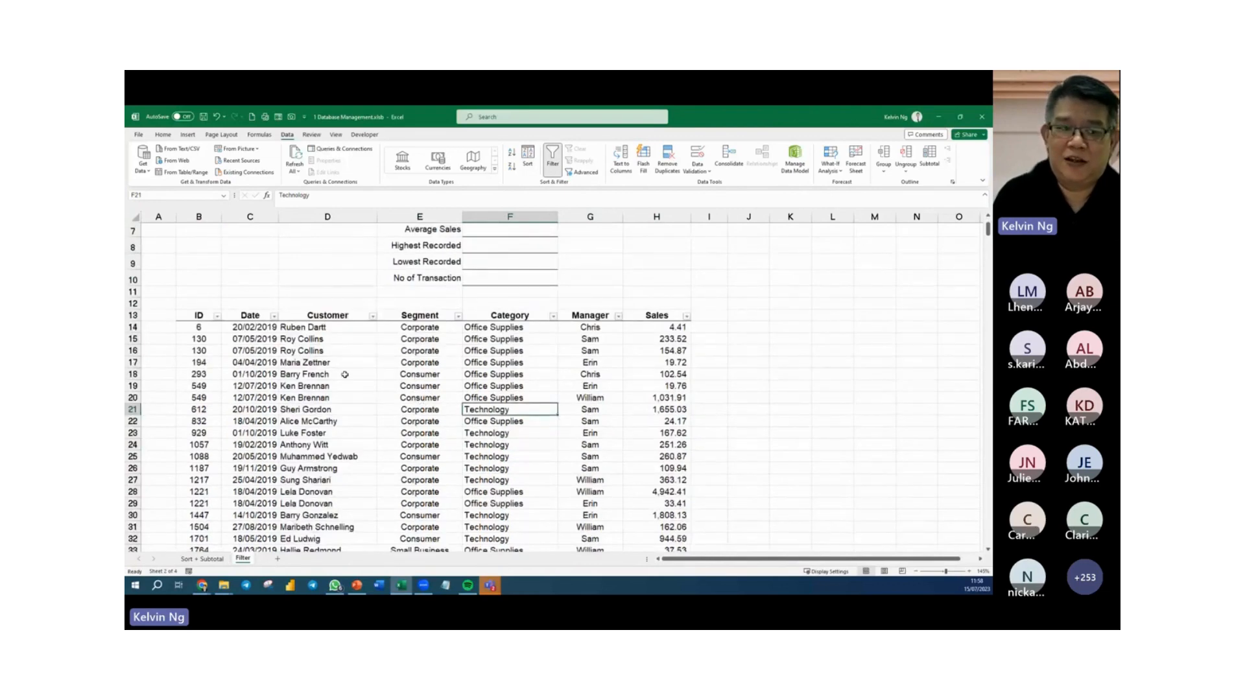
left_click(371, 389)
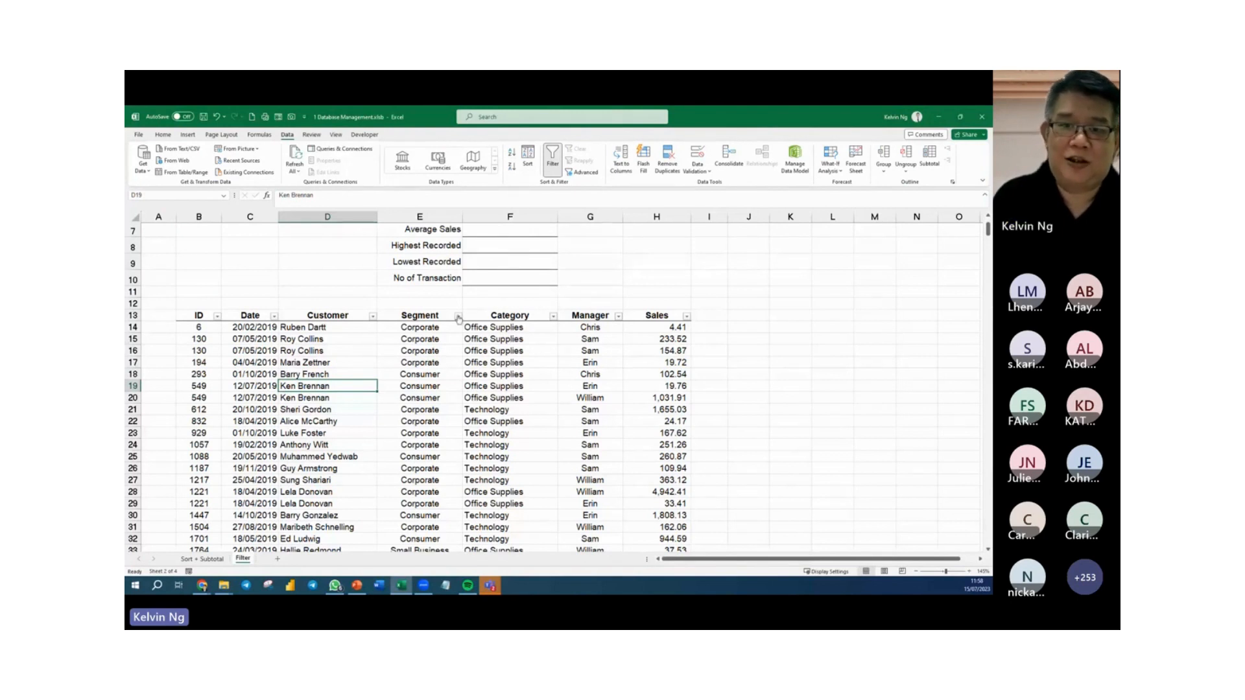
Turn the filter arrows on the sales table's headers off and back on.
left_click(552, 159)
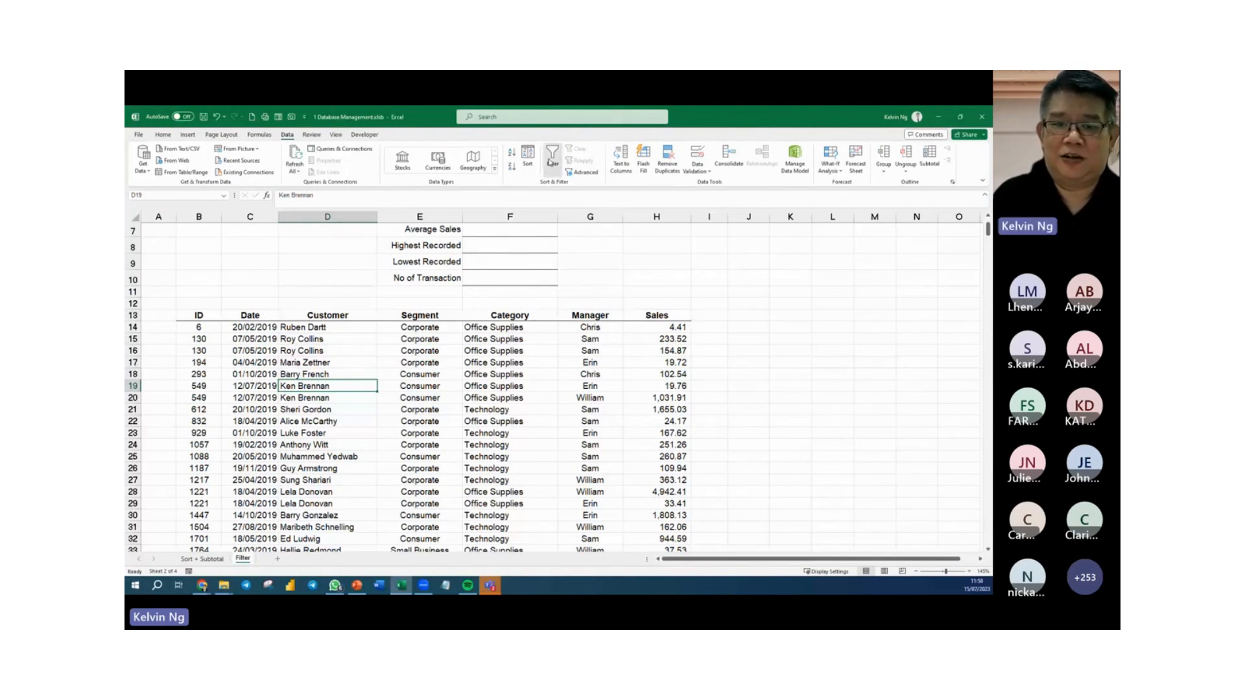
left_click(550, 160)
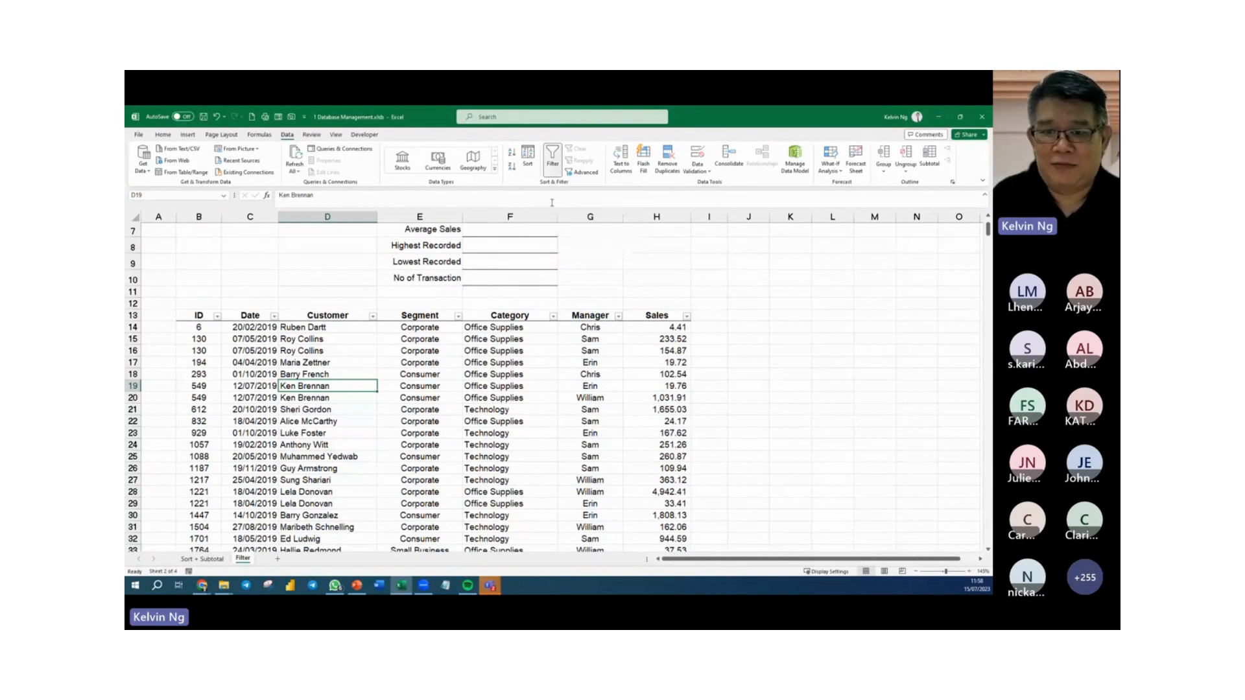
left_click(551, 336)
left_click(552, 159)
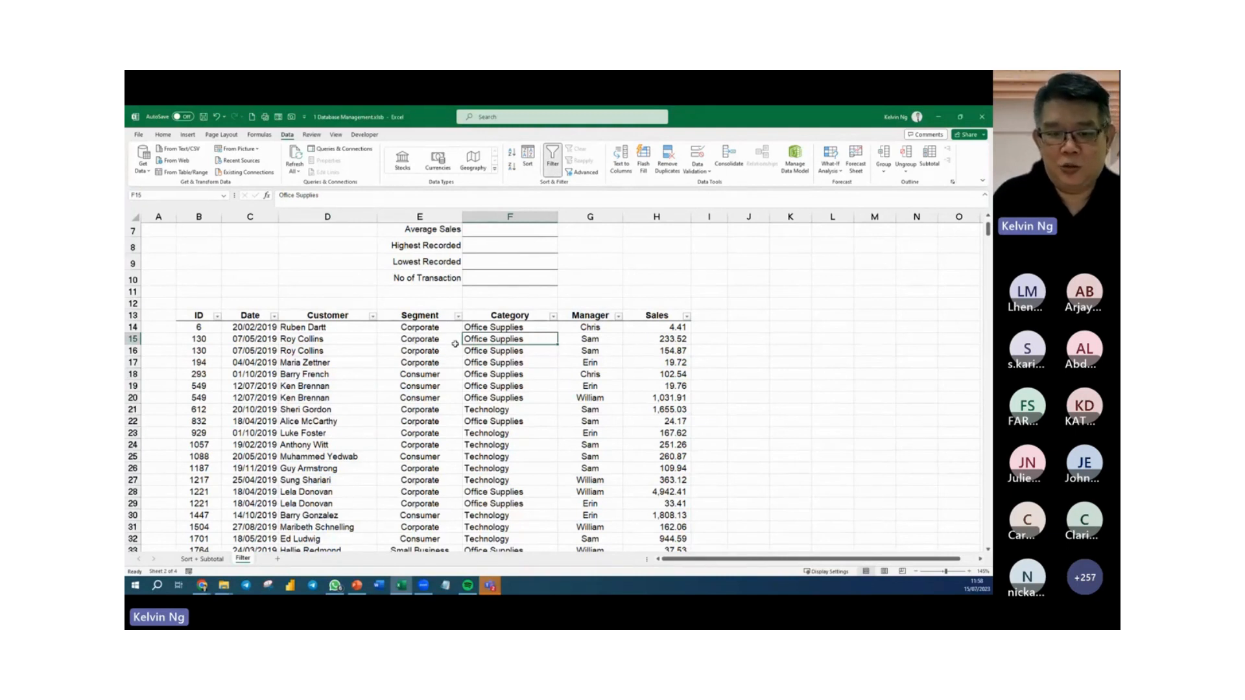
left_click(458, 317)
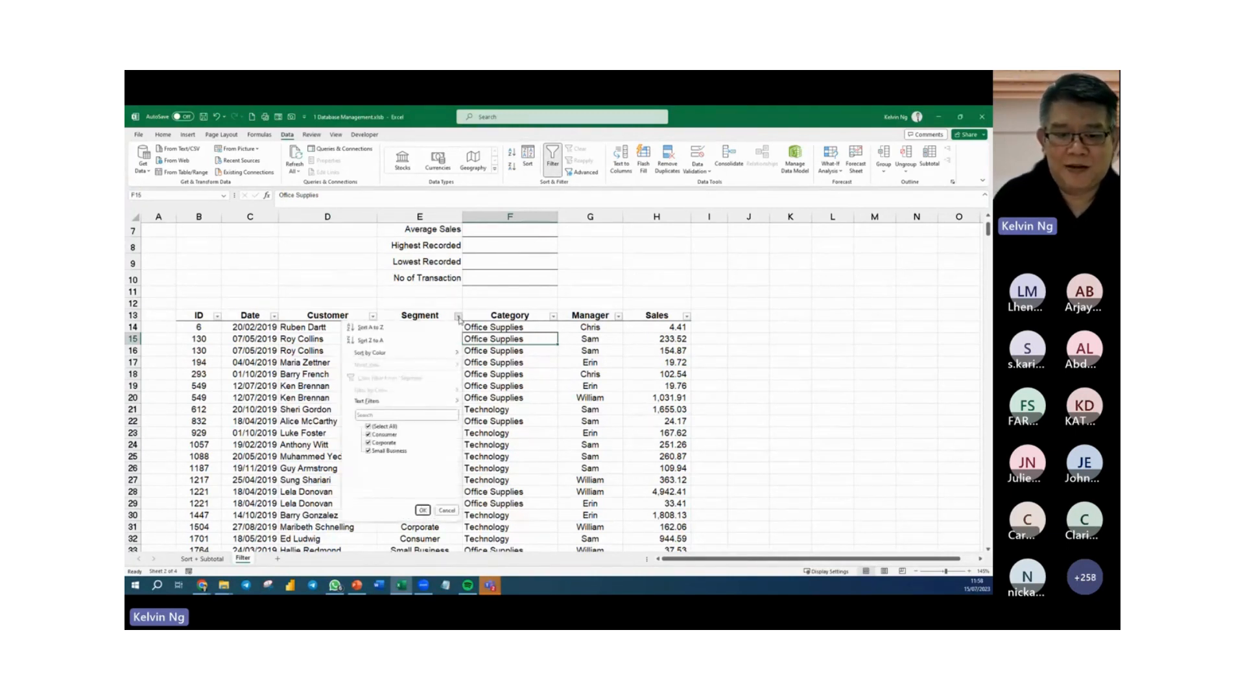
left_click(368, 427)
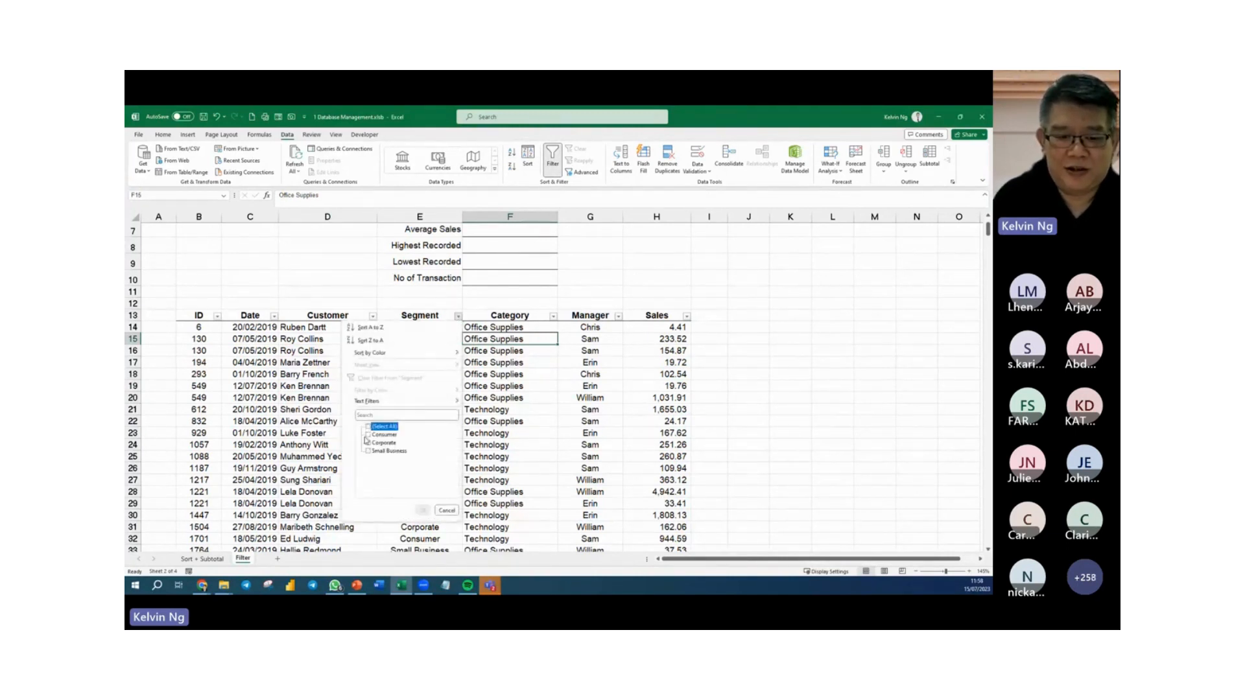
left_click(369, 434)
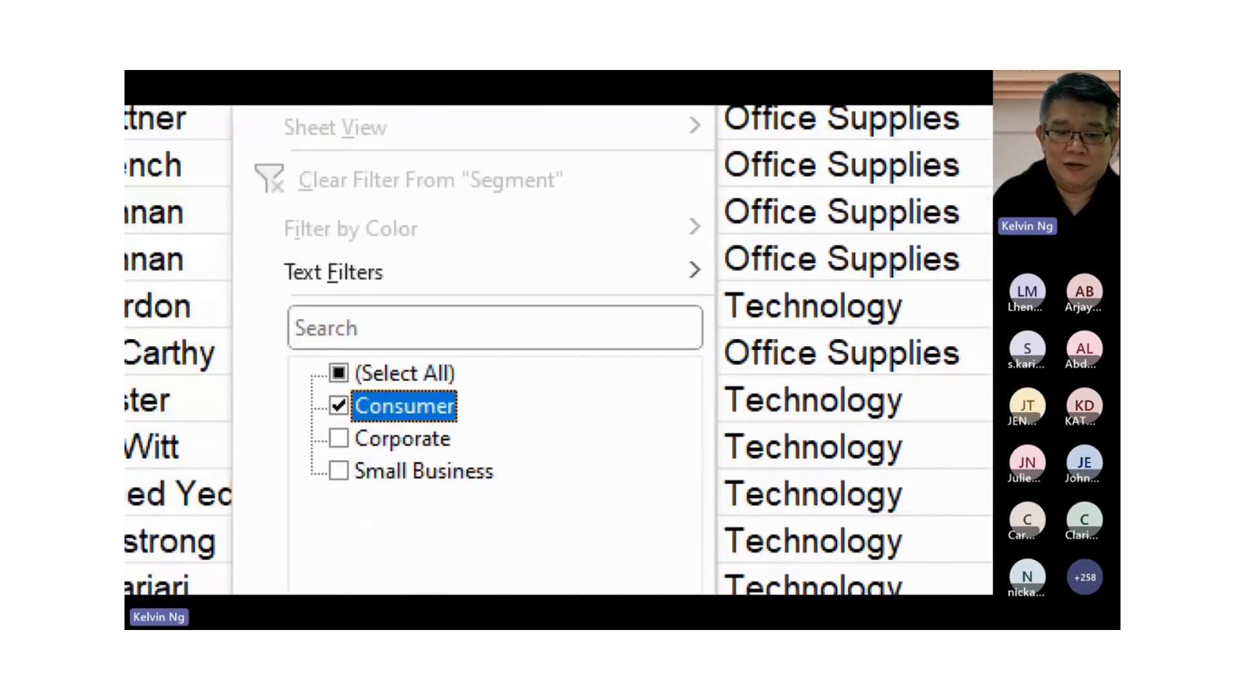
left_click_drag(419, 431, 439, 425)
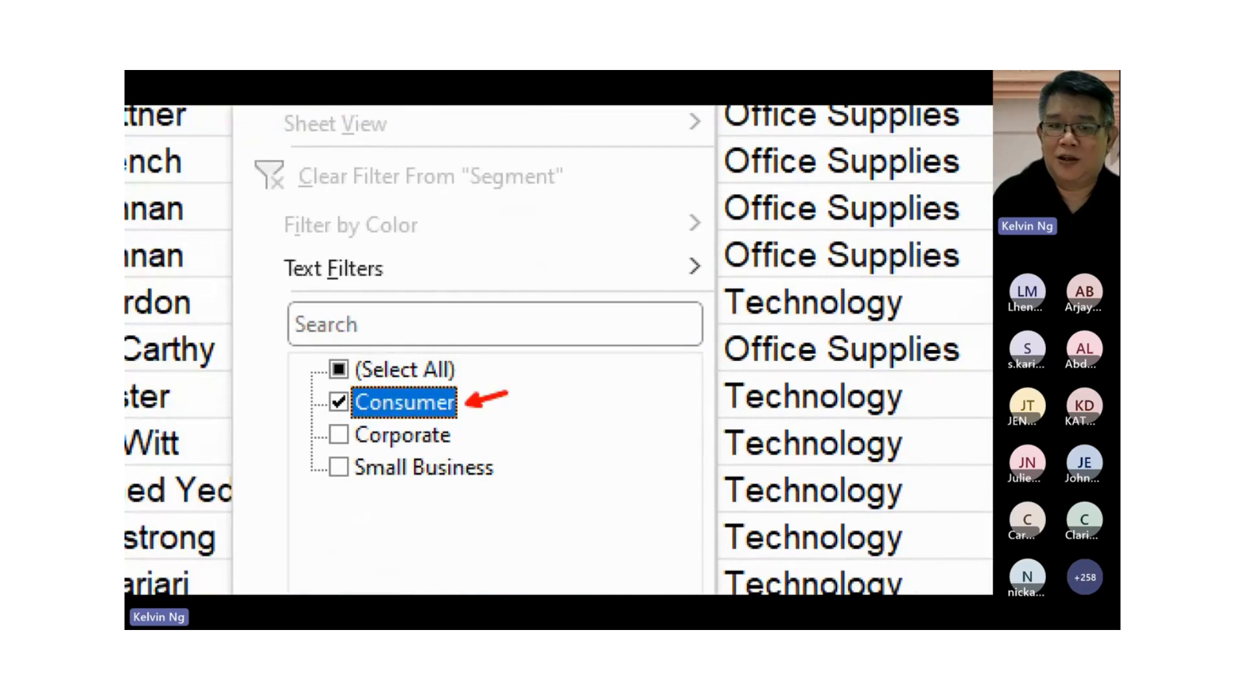
key("Escape")
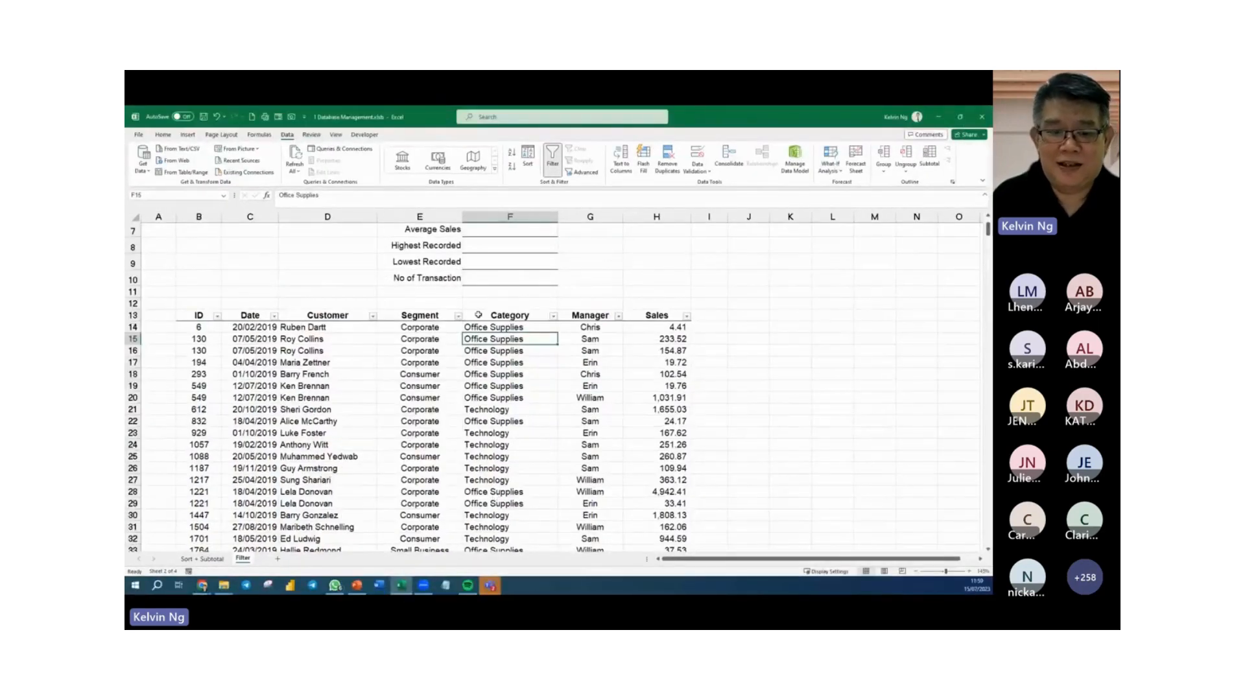
Filter the Segment column of the sales table to show only Consumer records.
left_click(457, 316)
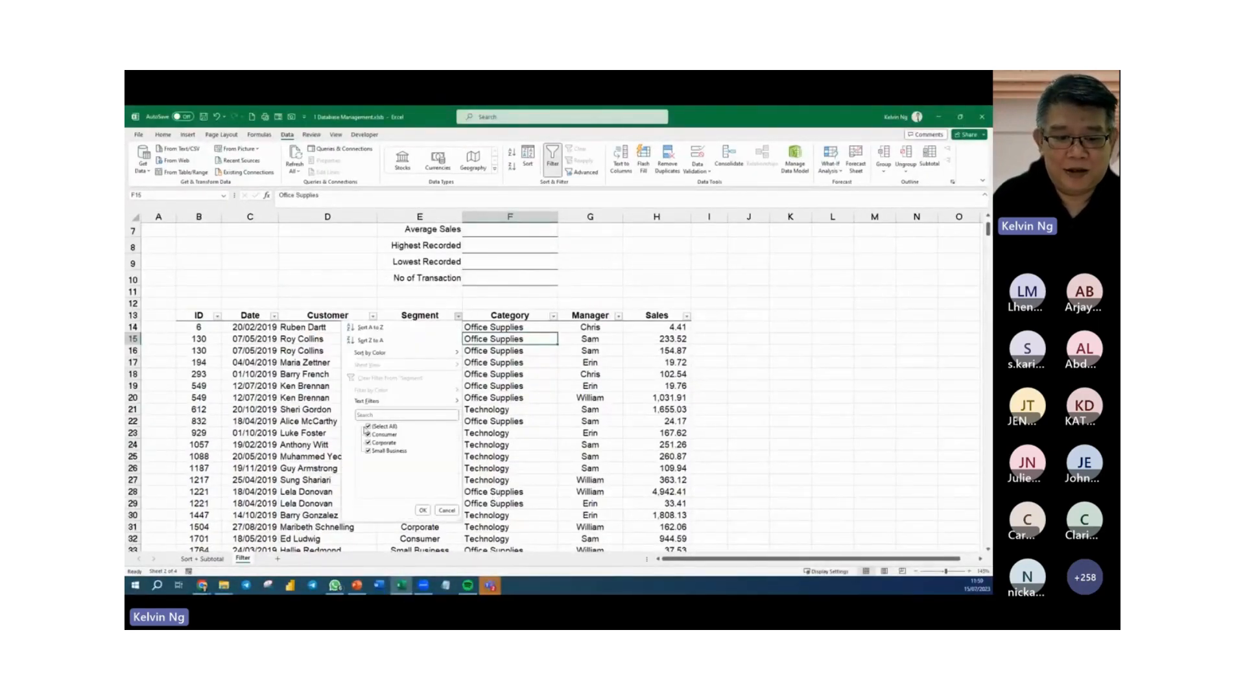
left_click(368, 435)
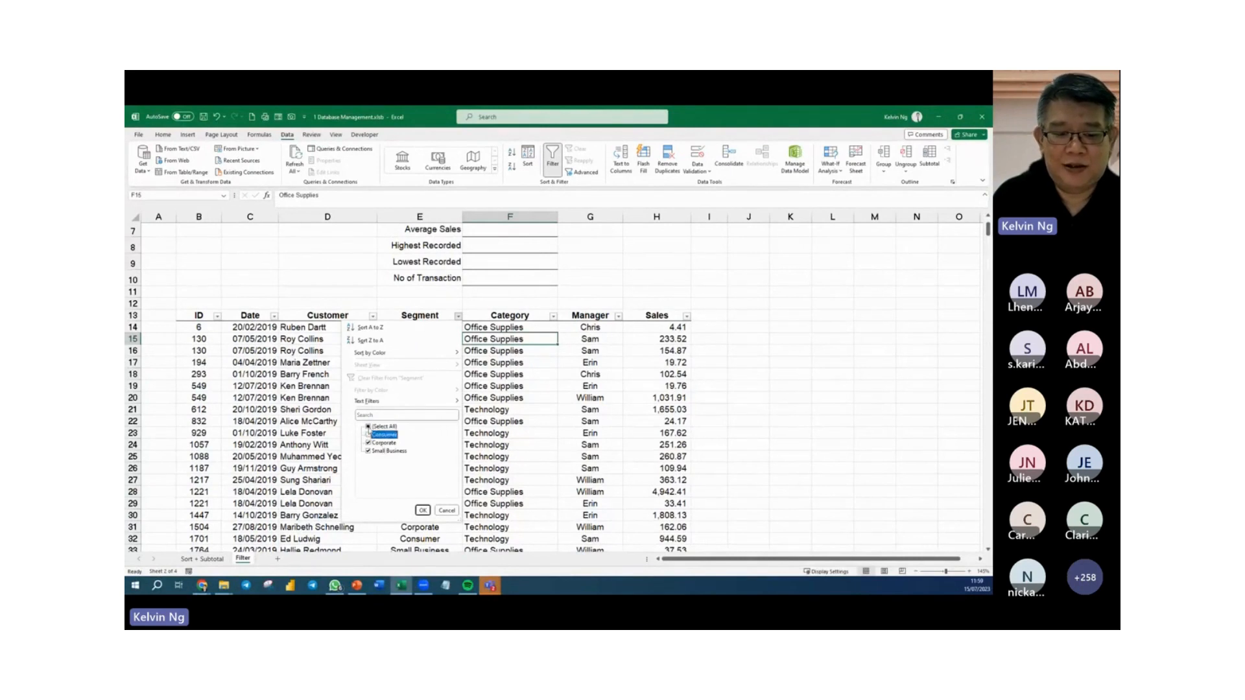
left_click(368, 426)
left_click(367, 426)
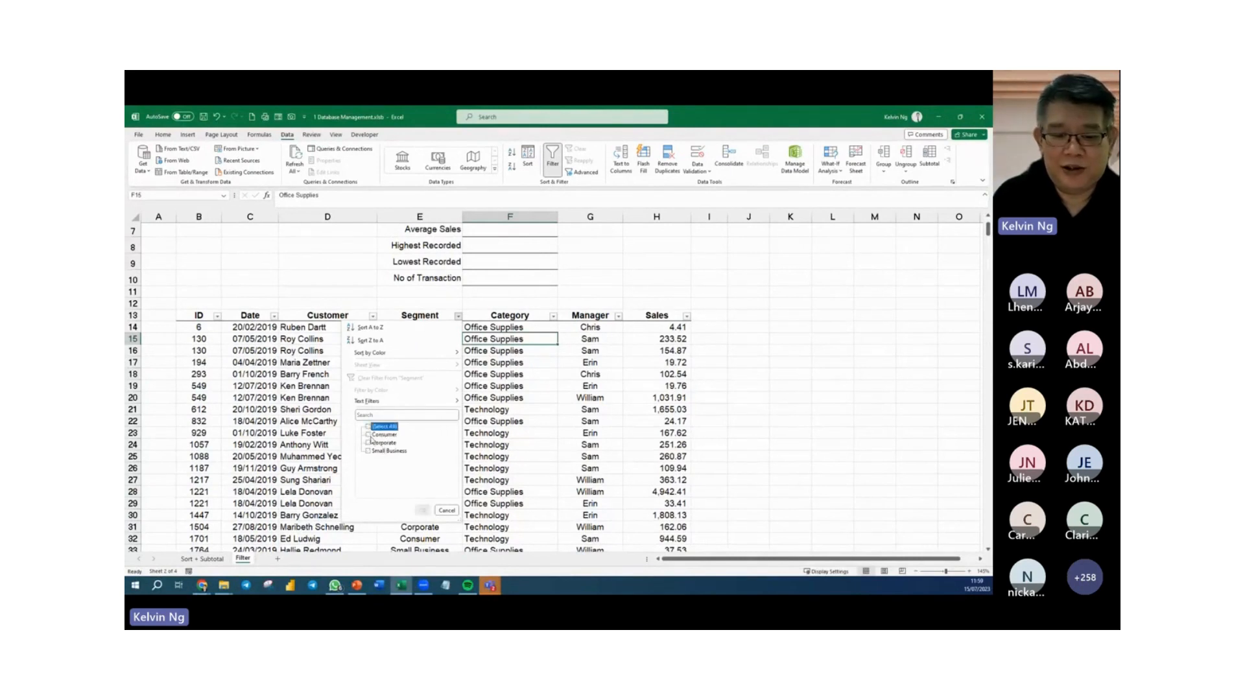
left_click(368, 435)
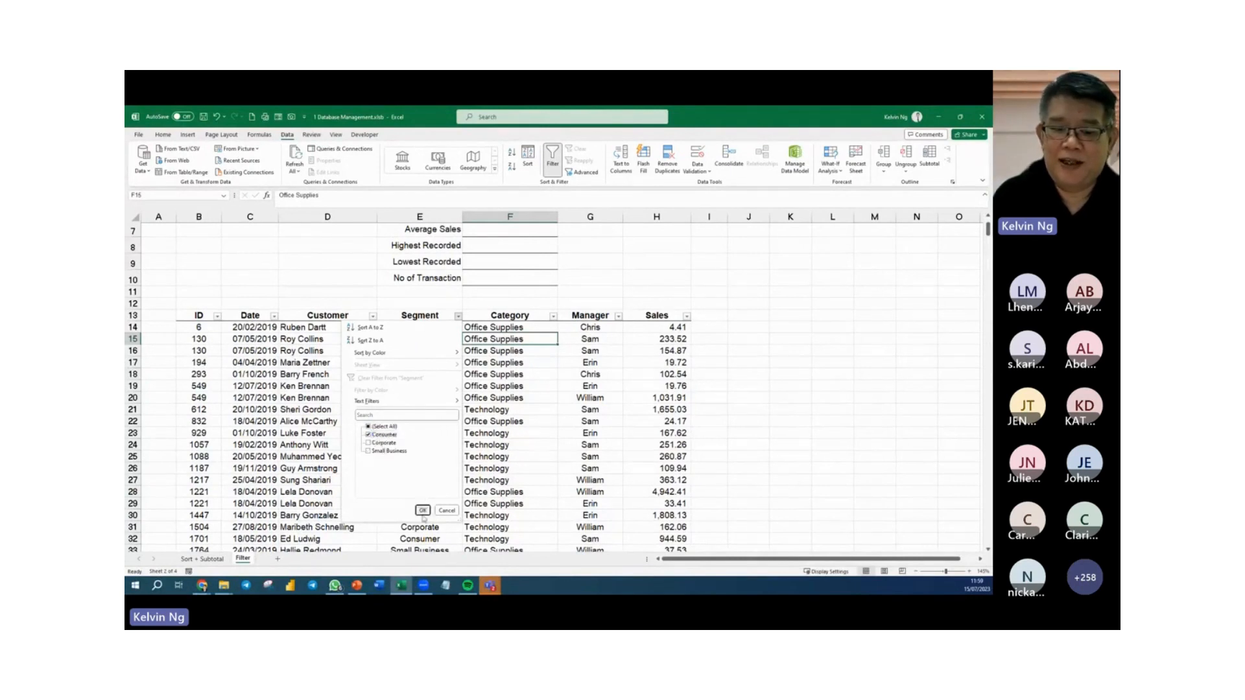
left_click(423, 510)
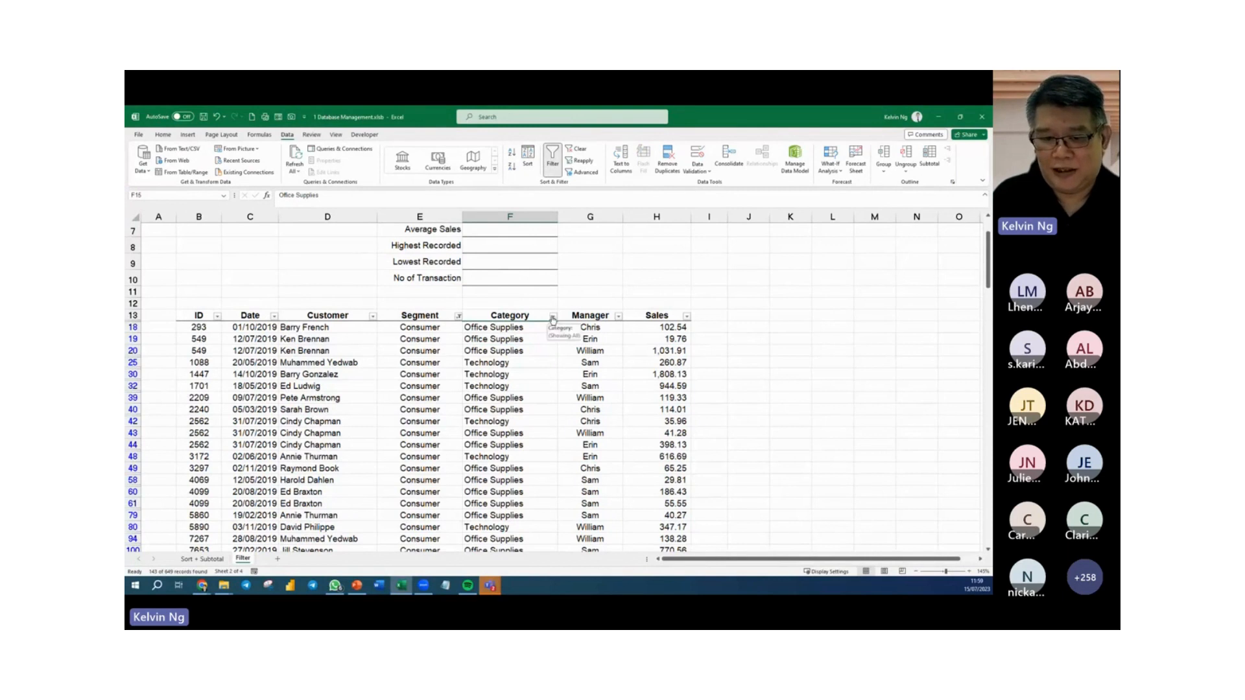
Filter the Manager column to show only the records of the first manager listed.
left_click(619, 316)
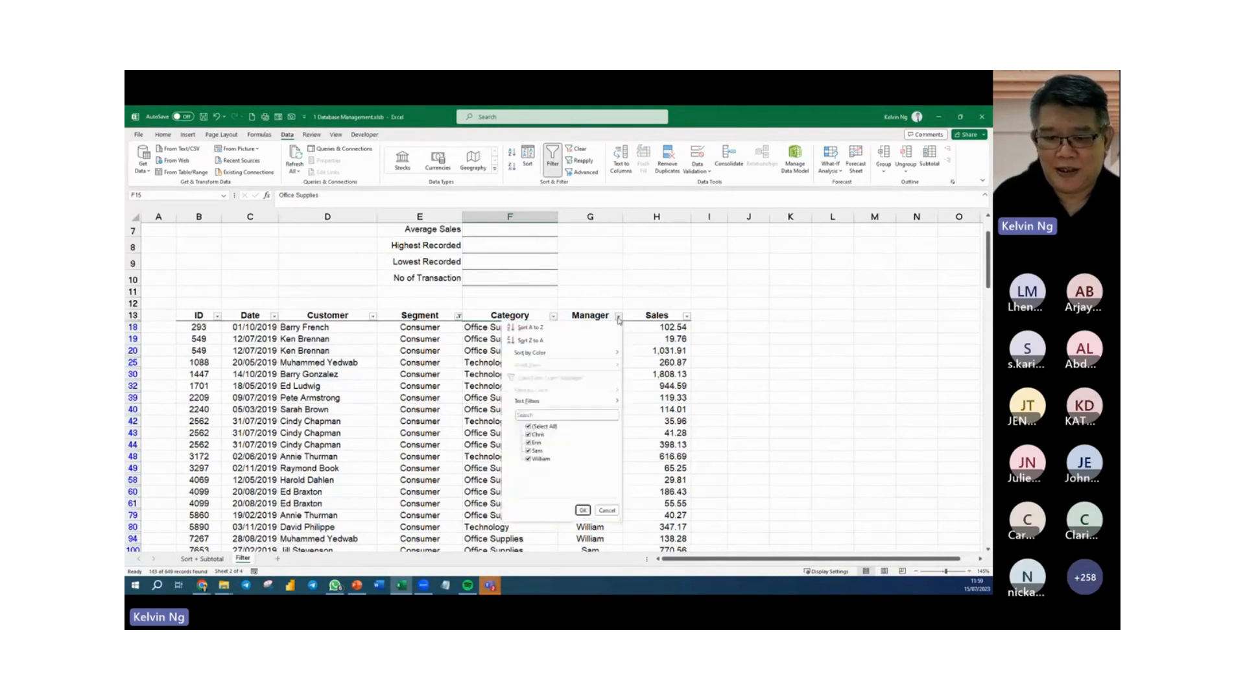
left_click(529, 427)
left_click(528, 434)
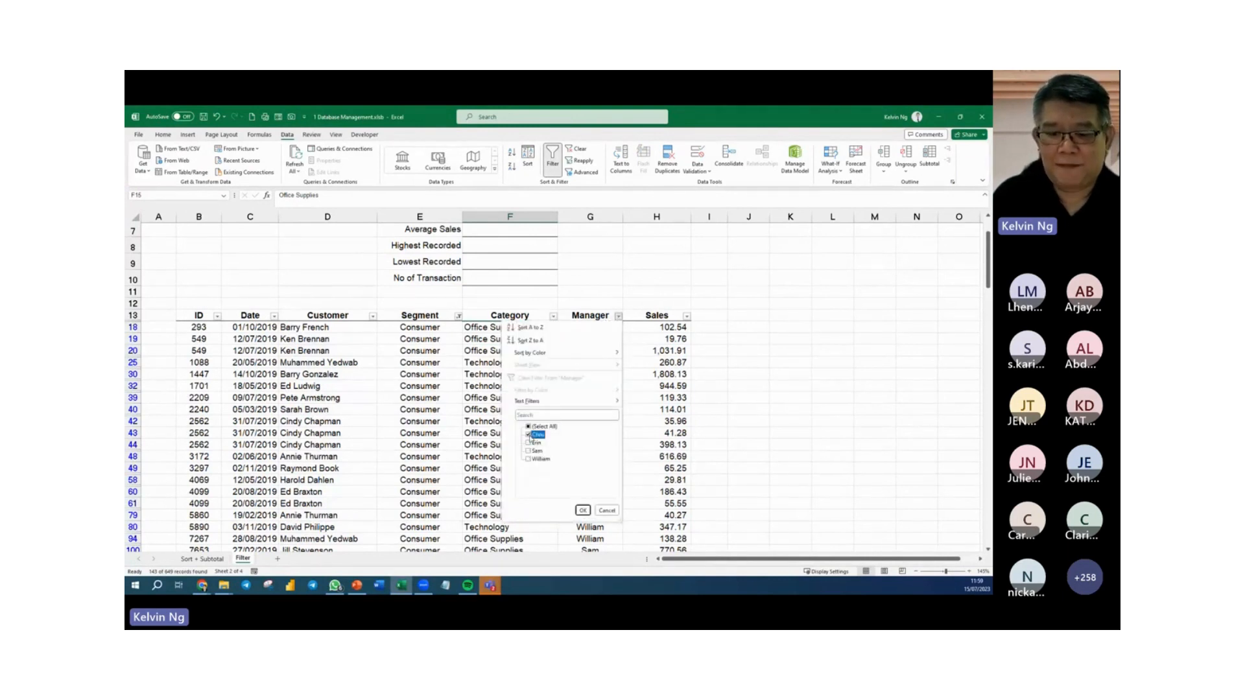
left_click(583, 510)
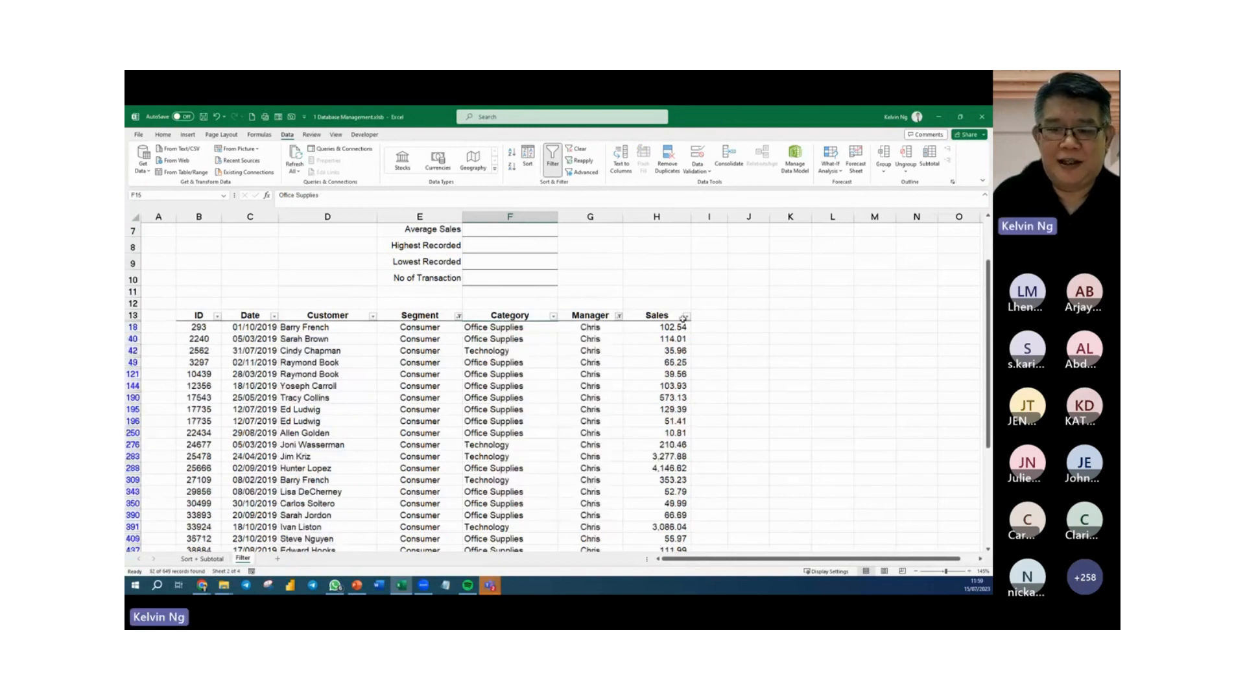
Filter the Category column to show only Technology, excluding Office Supplies.
left_click(553, 317)
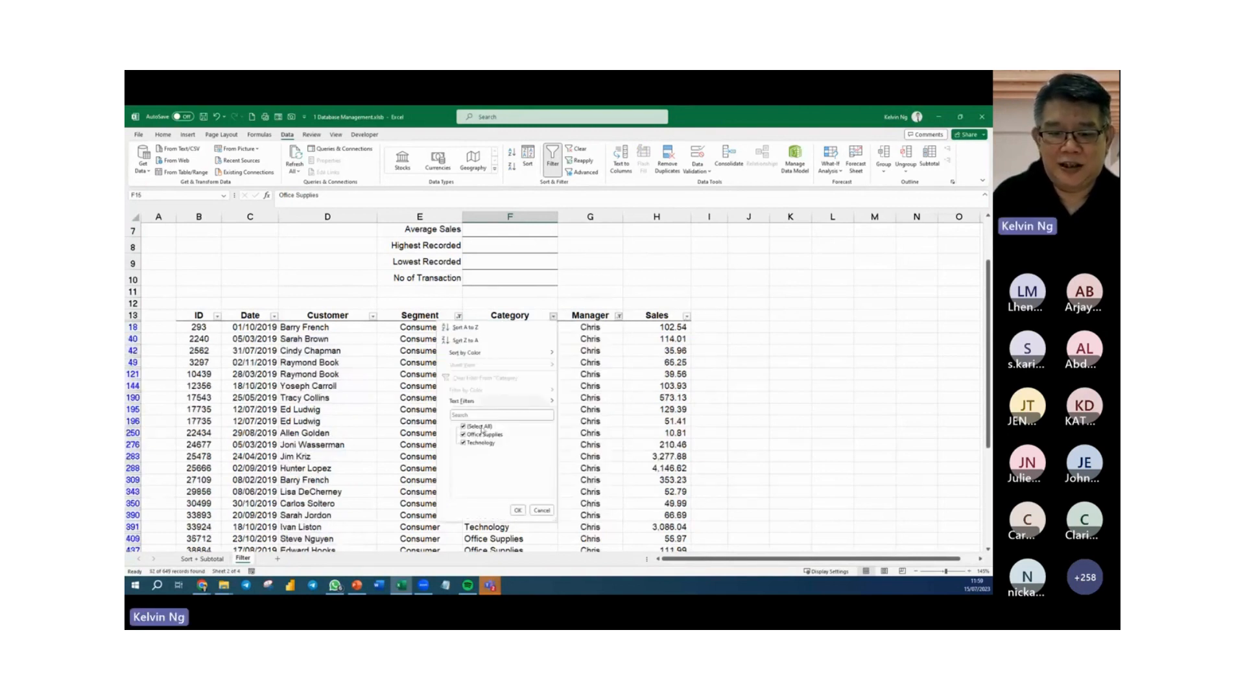
left_click(464, 434)
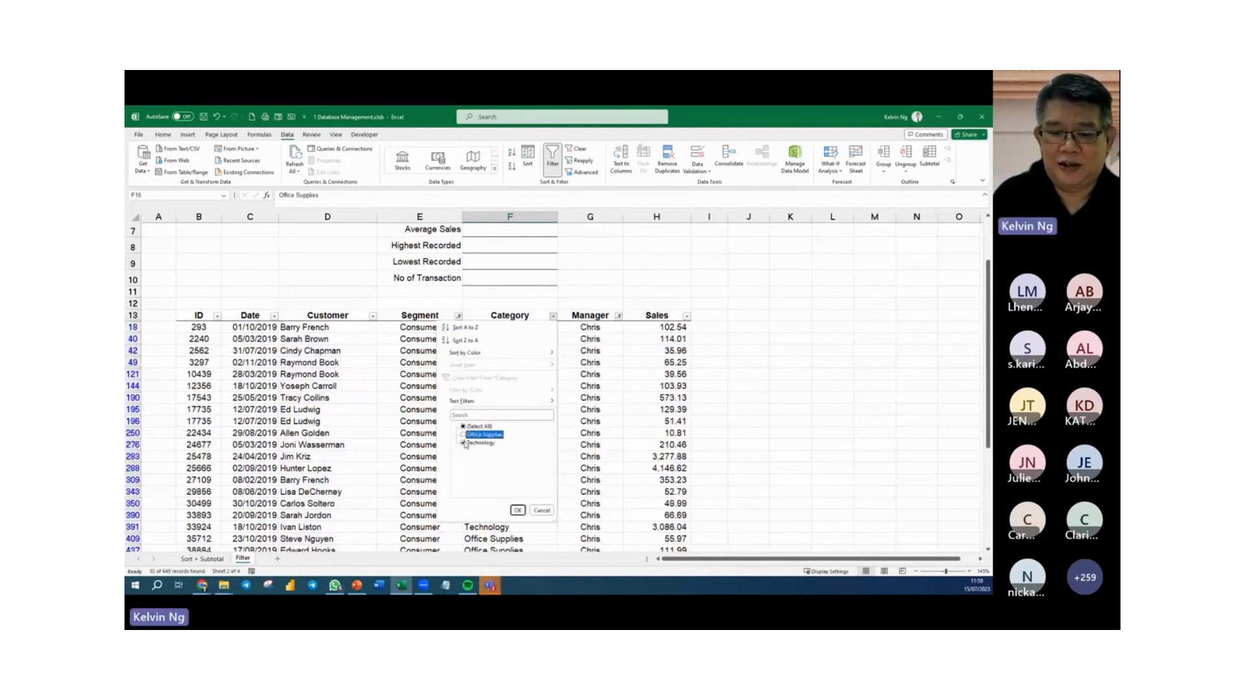
left_click(517, 511)
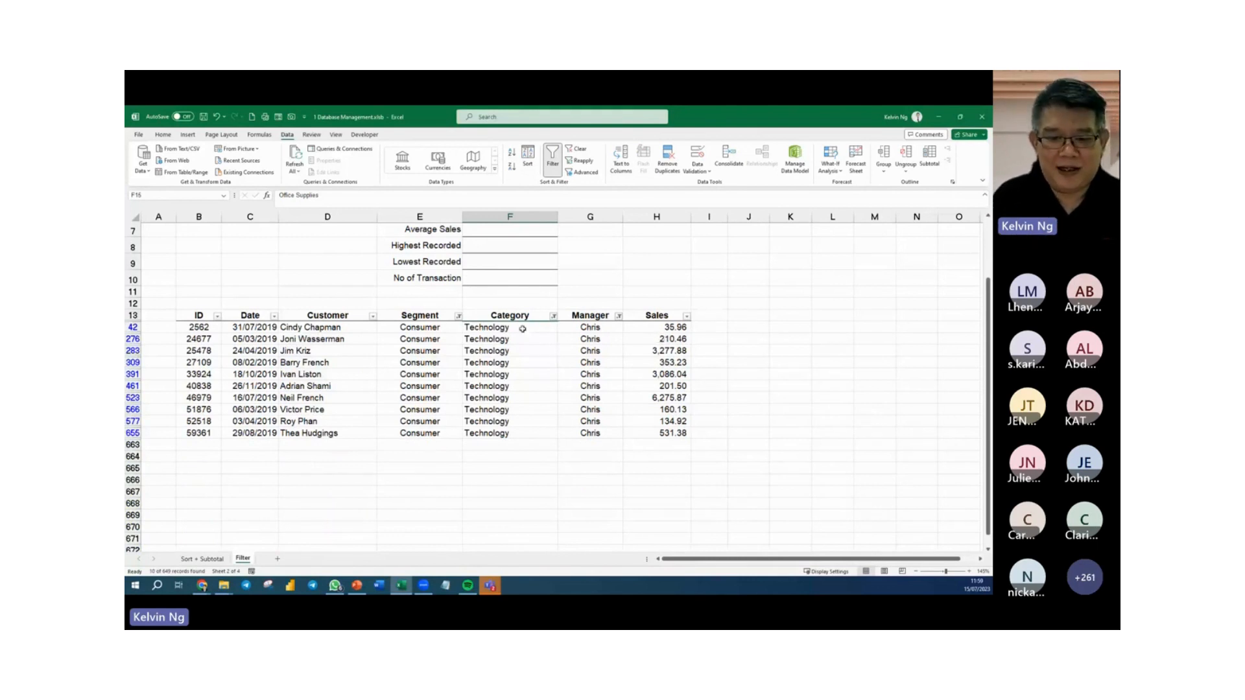
Clear all column filters so the whole sales table is listed again.
left_click_drag(522, 327, 533, 433)
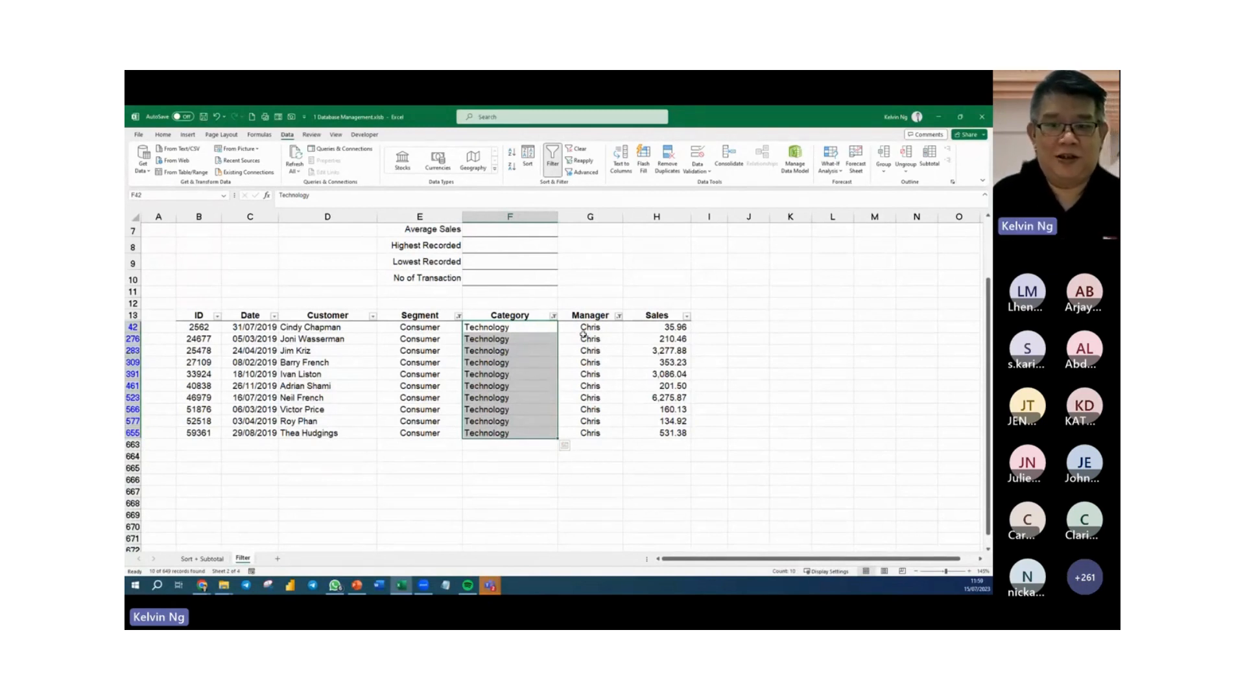
left_click(579, 149)
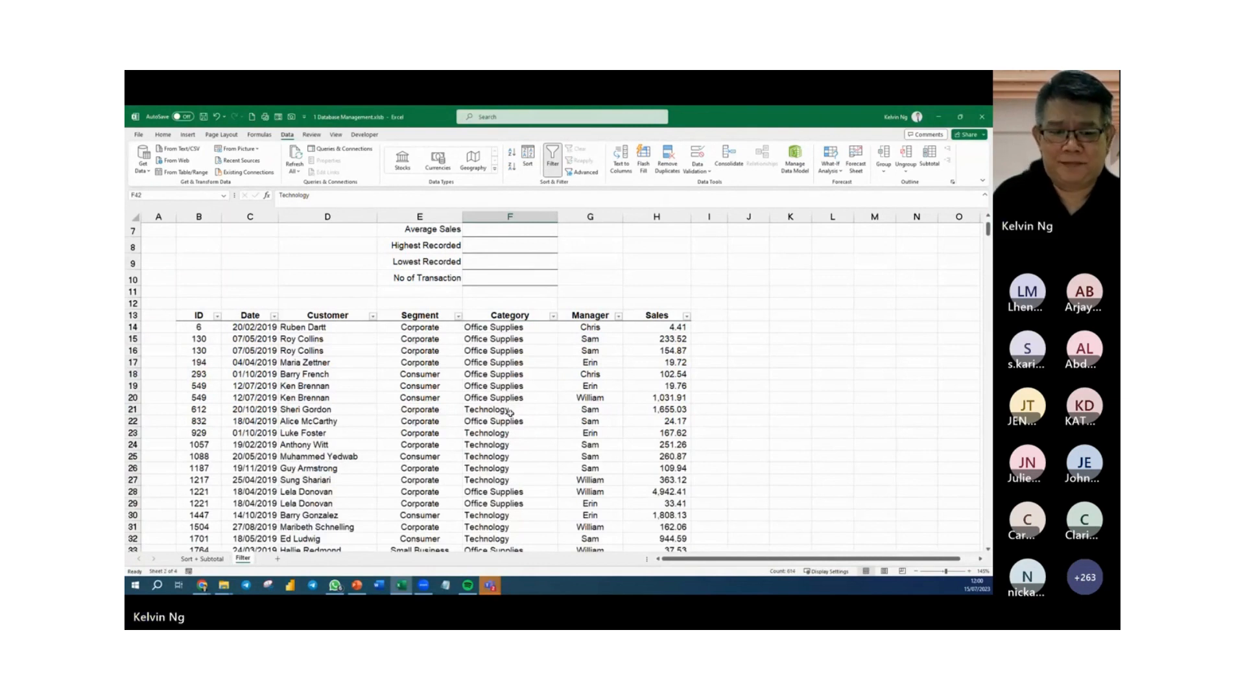
left_click(305, 349)
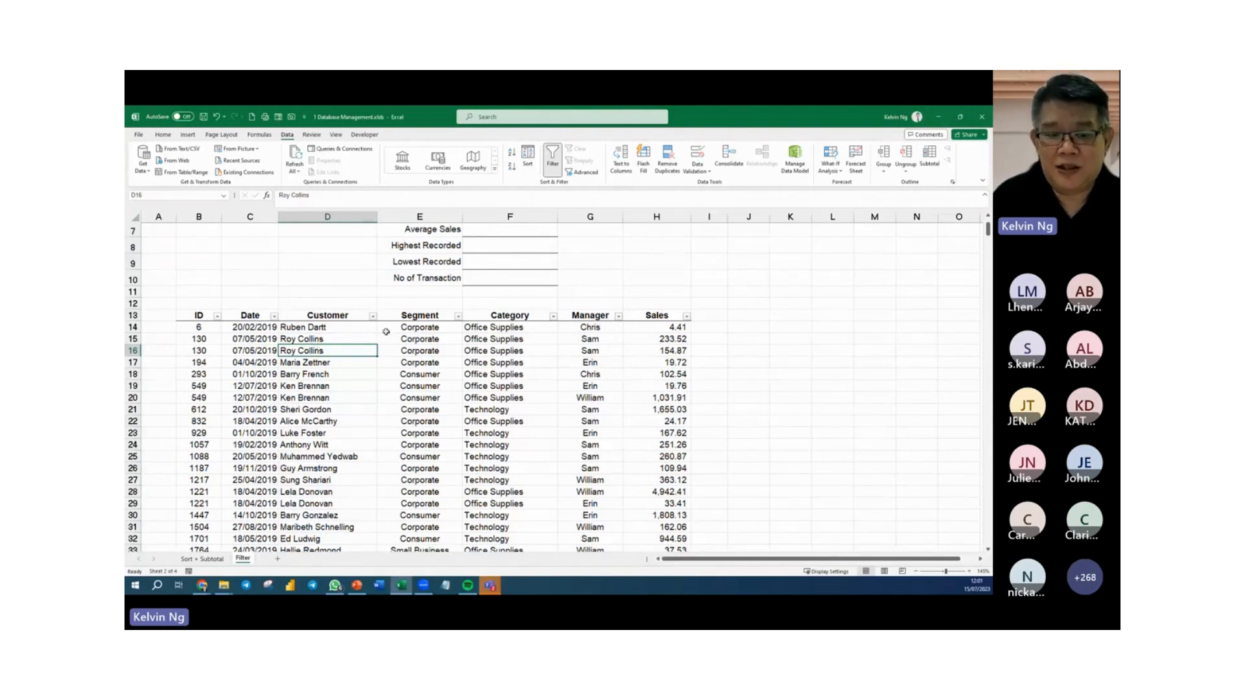
Apply a text filter to the Customer column for names that begin with "M".
left_click(373, 316)
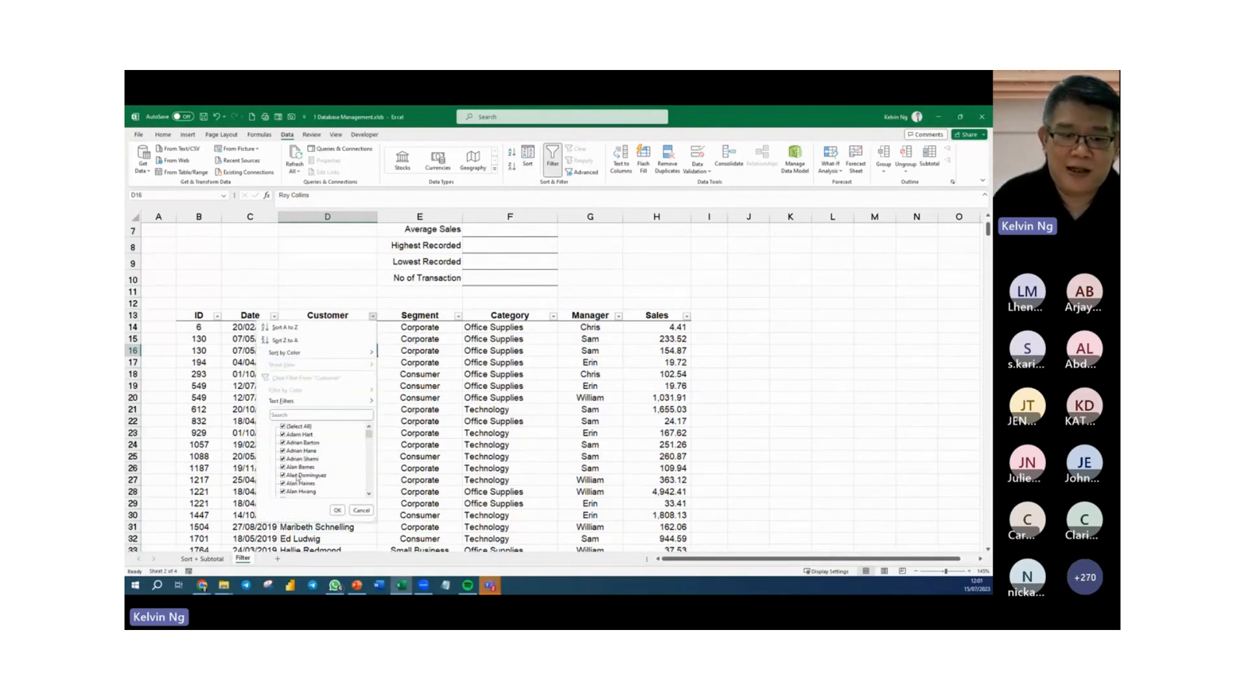
mouse_move(361, 406)
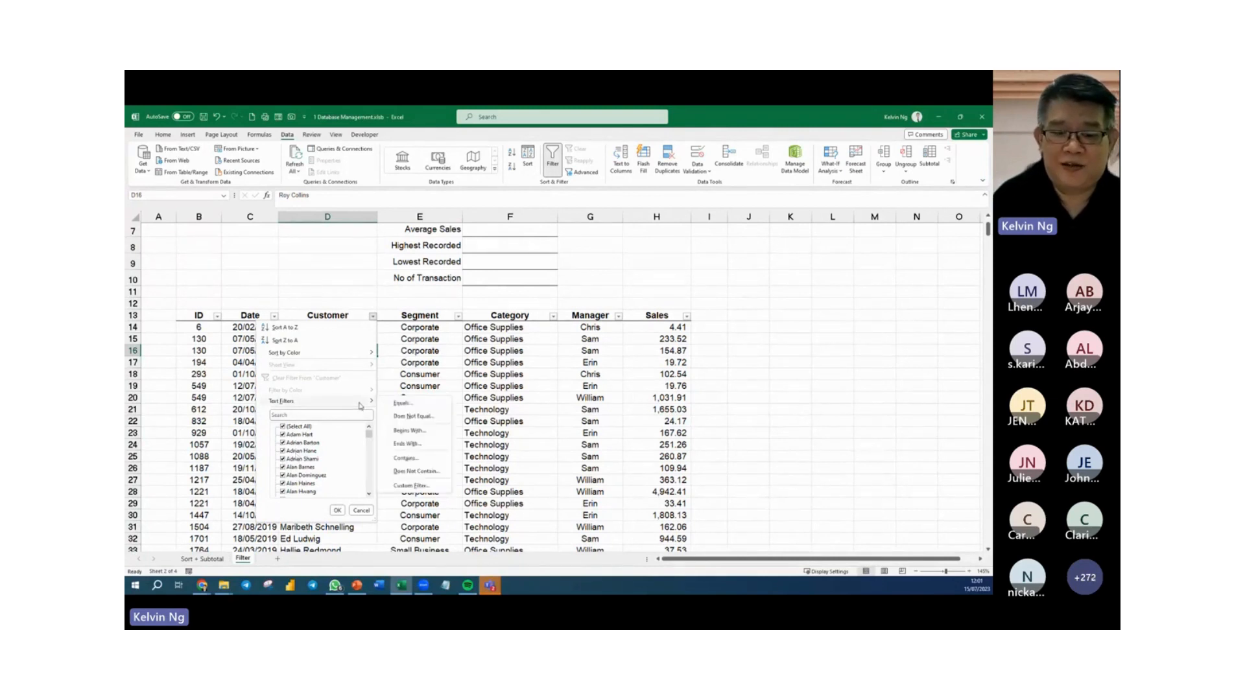
left_click(425, 432)
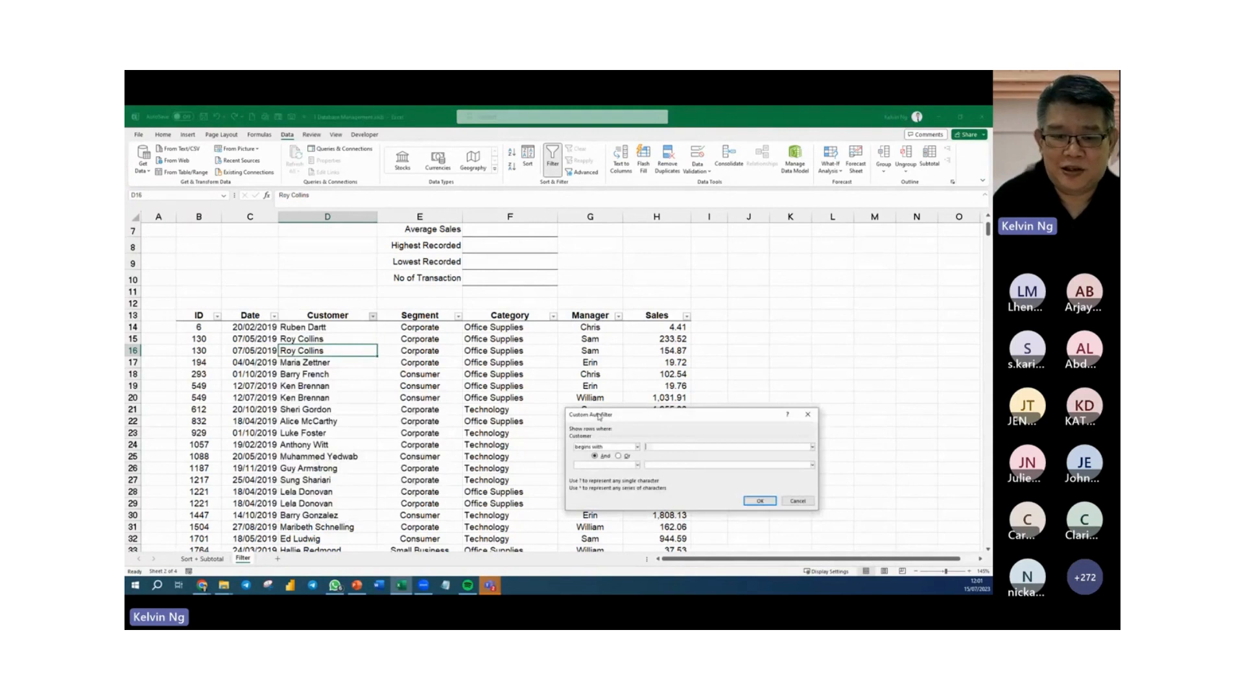
left_click_drag(599, 417, 405, 280)
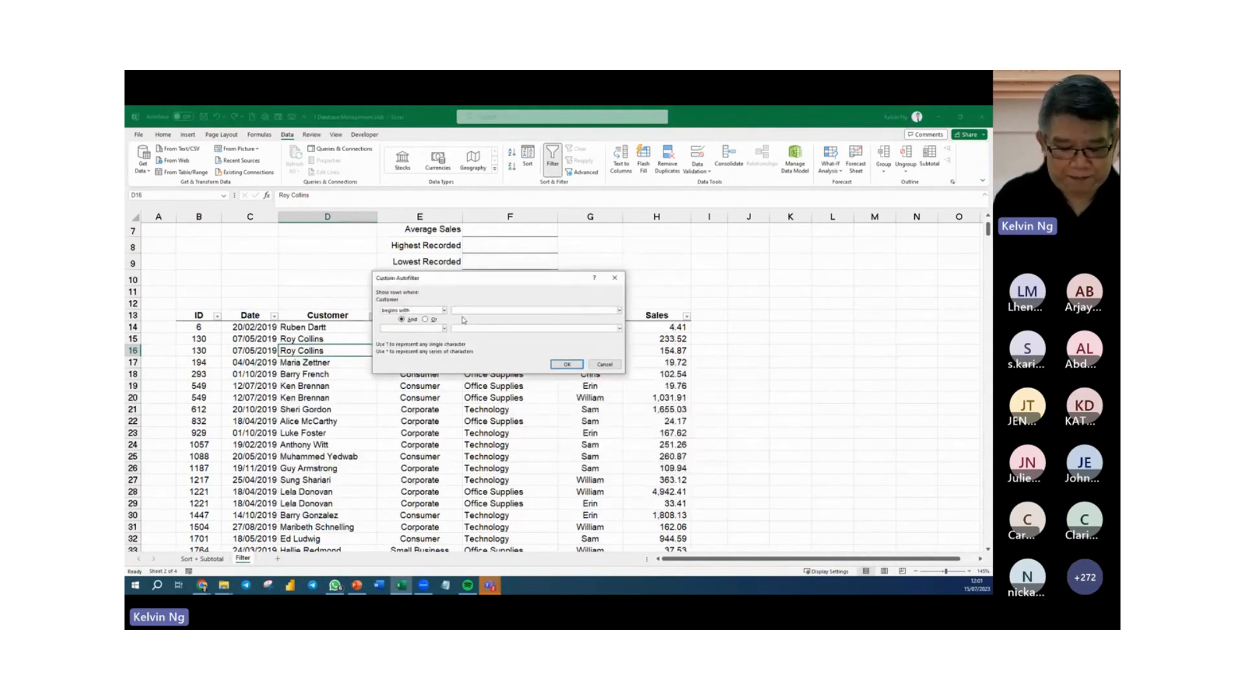
type("M")
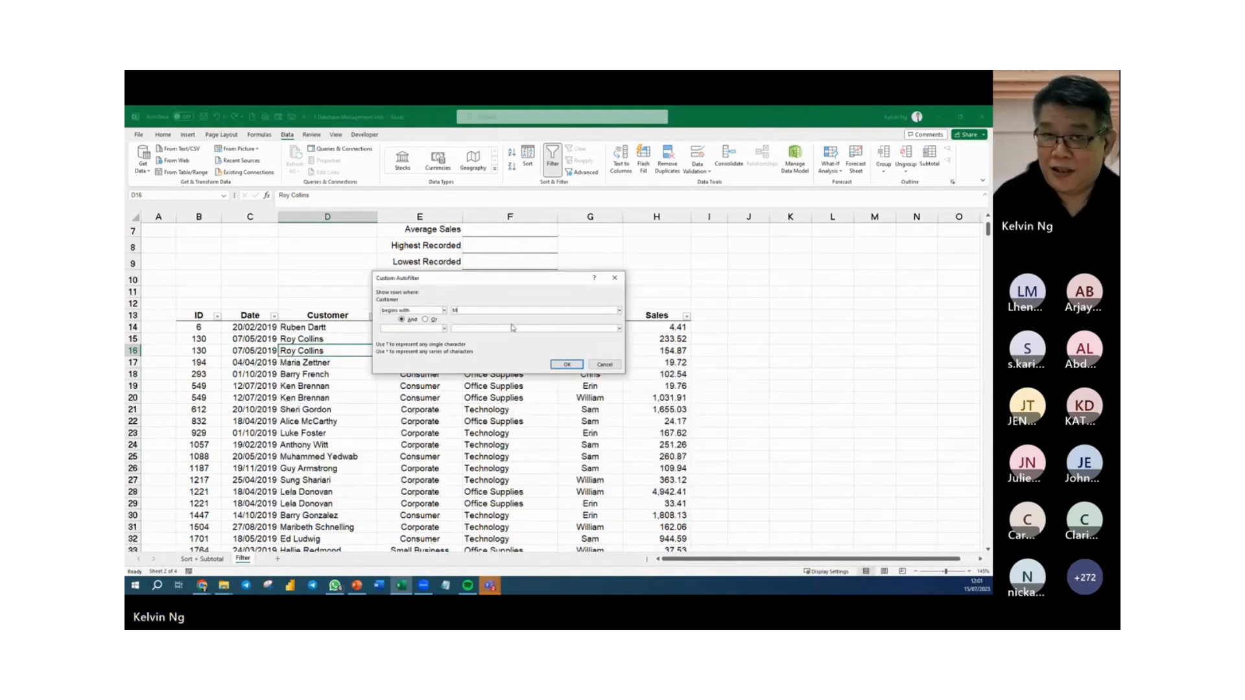
left_click(562, 366)
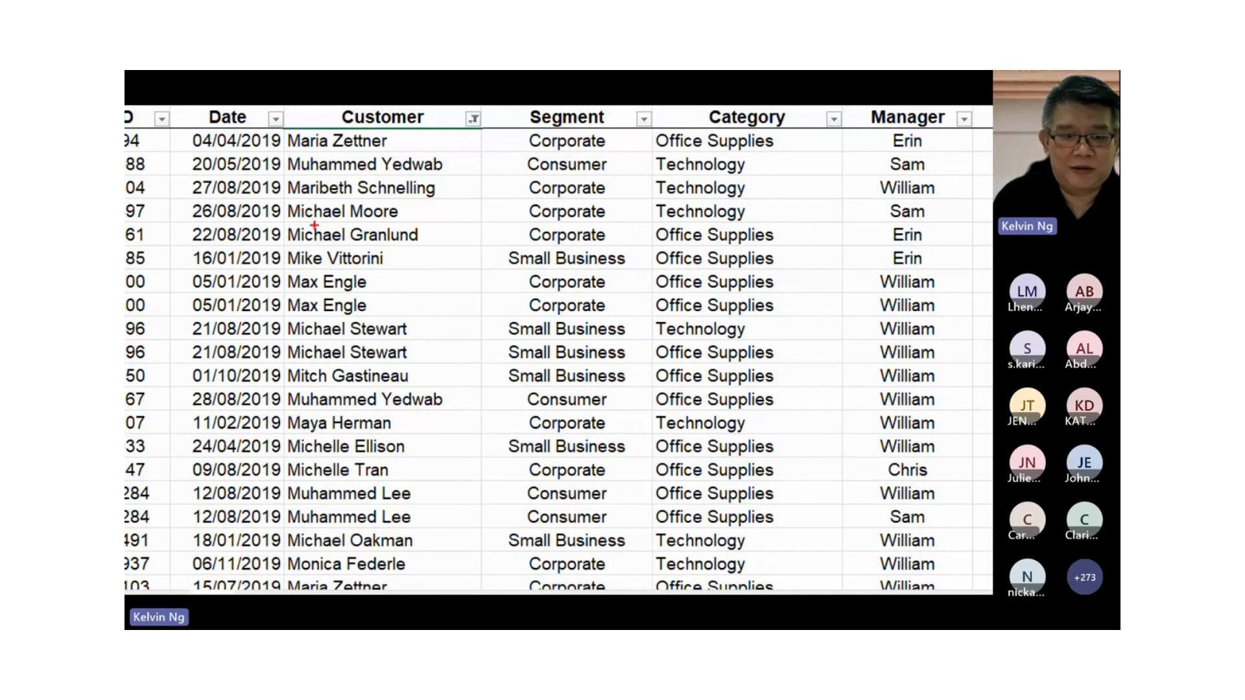
Magnify the filtered Customer column and mark two of the names with red boxes.
mouse_move(395, 245)
left_mouse_down()
mouse_move(326, 273)
mouse_move(285, 273)
left_mouse_up()
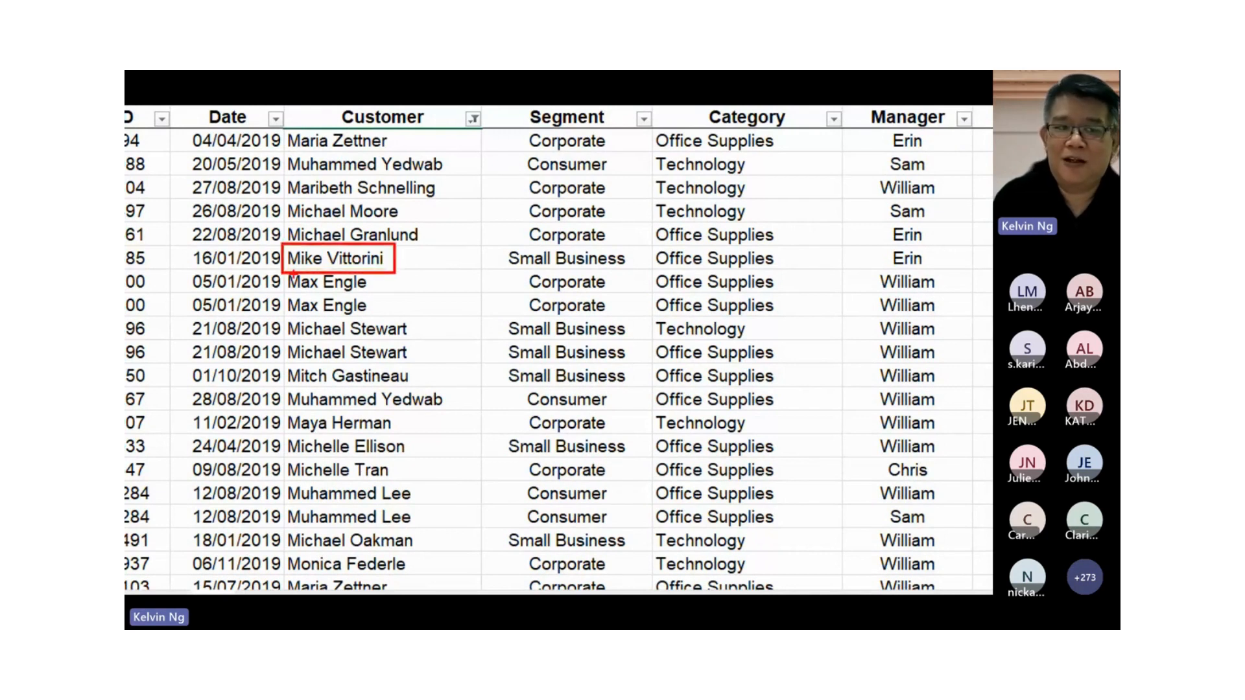
left_click_drag(434, 244, 435, 262)
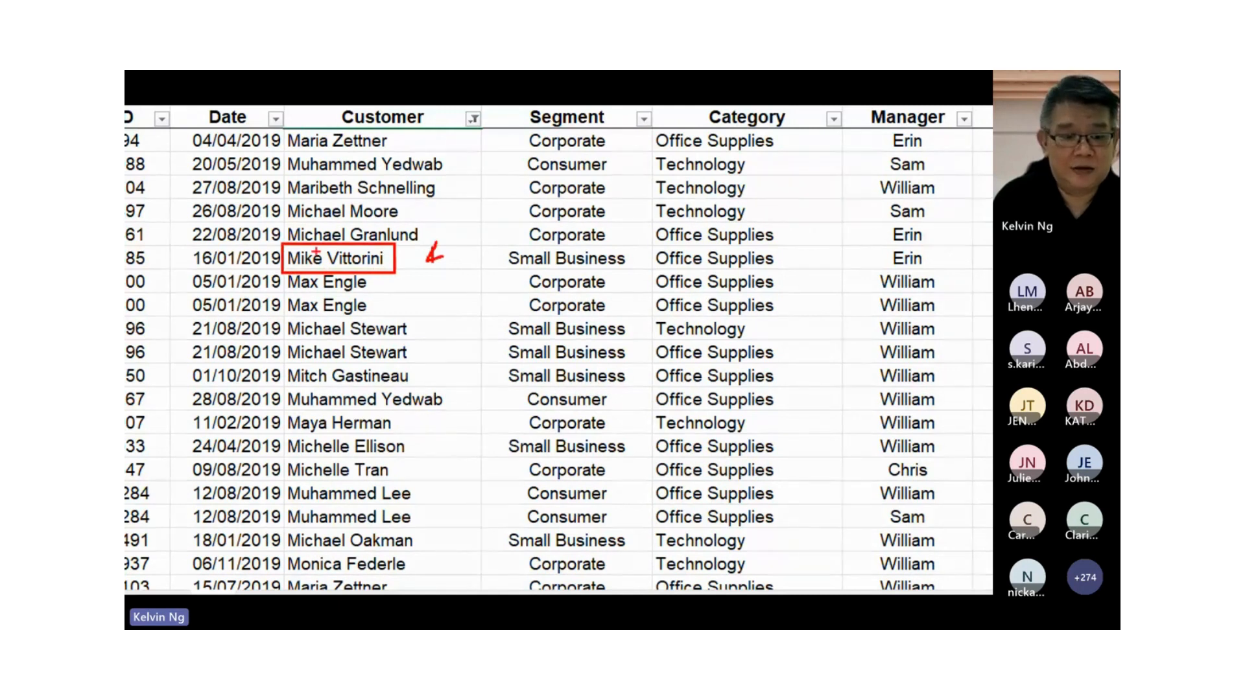
left_click_drag(406, 411, 279, 434)
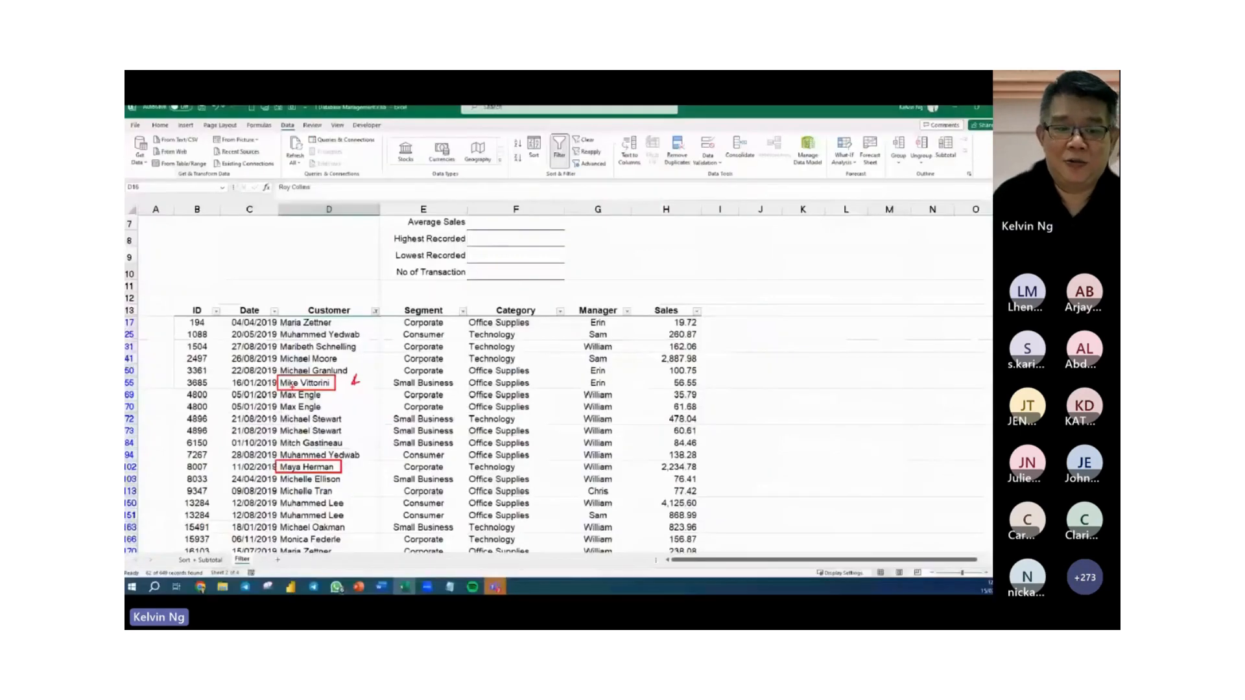
Reopen the Begins With text filter settings of the Customer column.
left_click(372, 317)
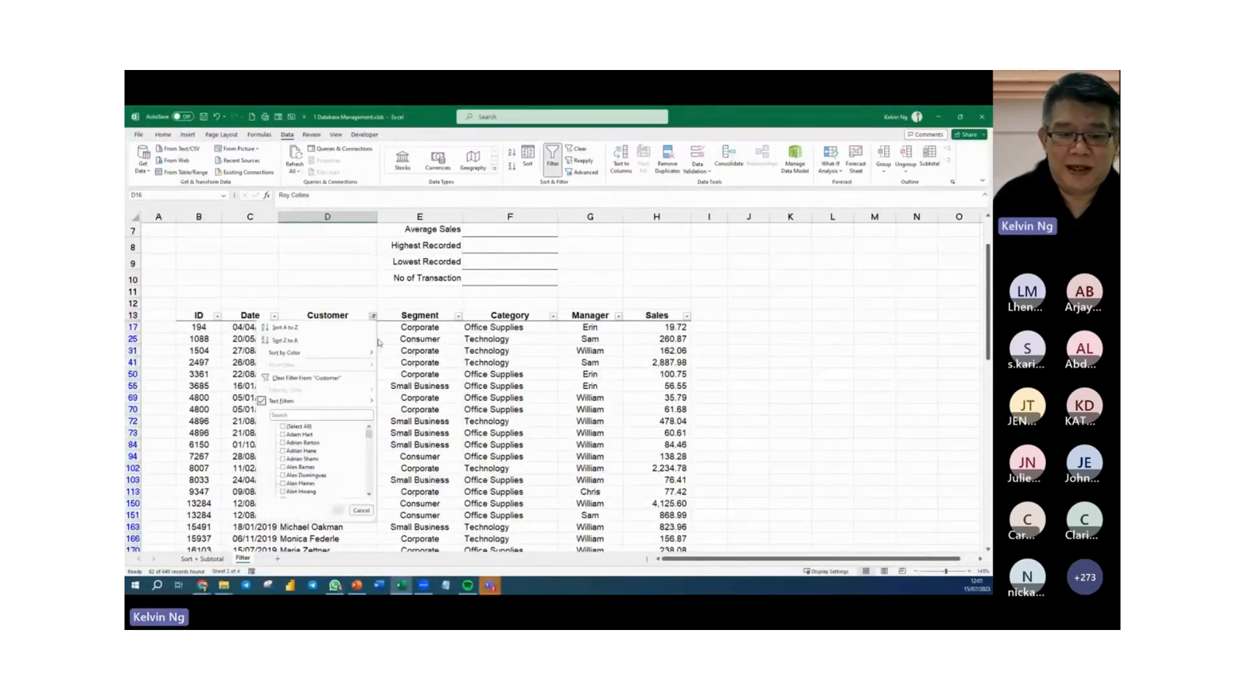
mouse_move(370, 403)
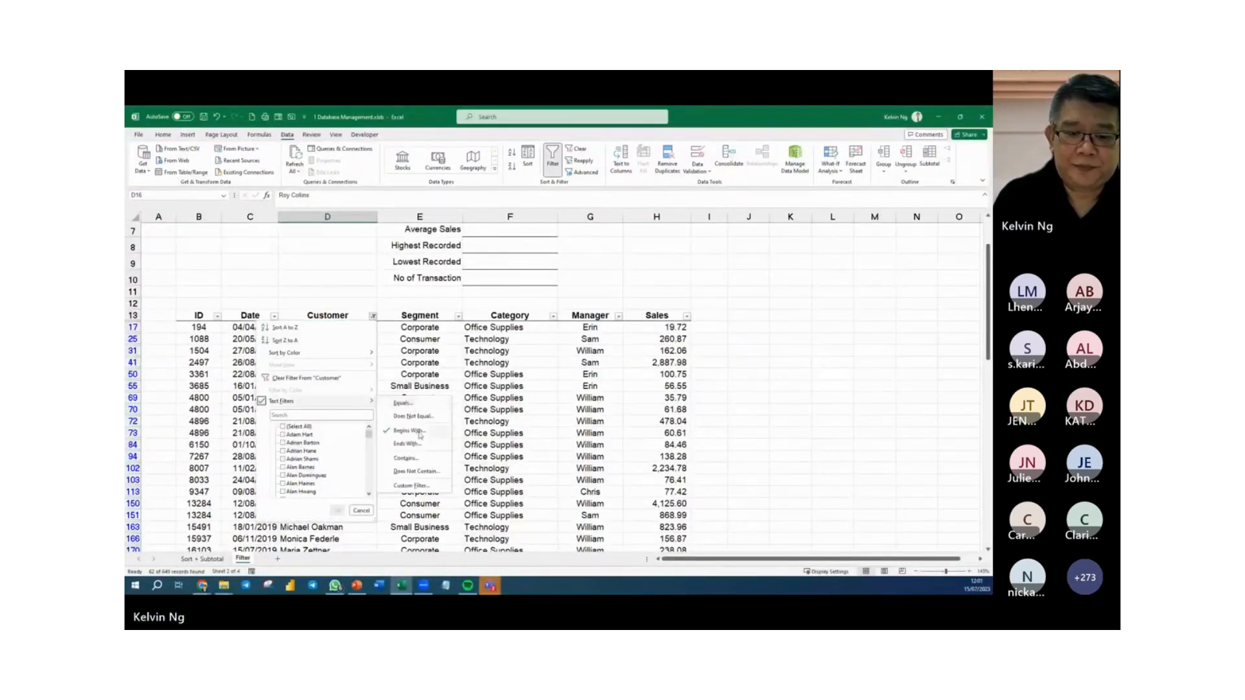
left_click(416, 431)
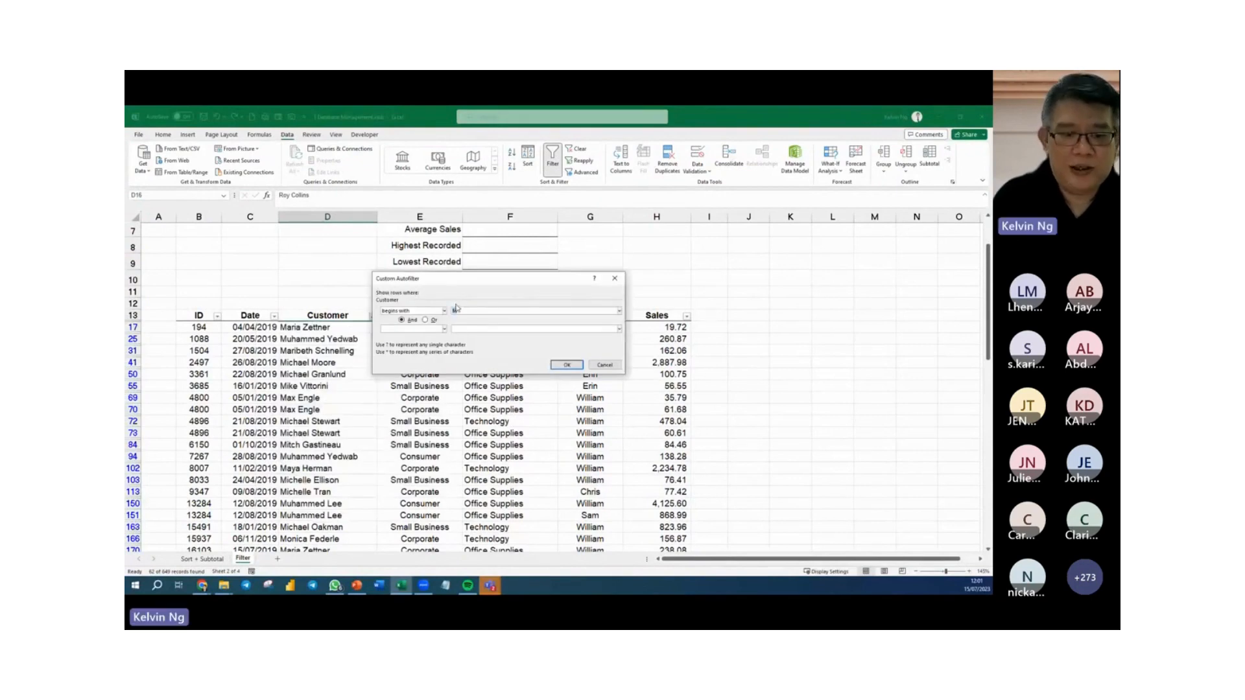
Magnify the custom filter settings and mark the wildcard notes for ? and *, underlining the single-character note.
key("ctrl+1")
scroll(415, 357, "up", 1)
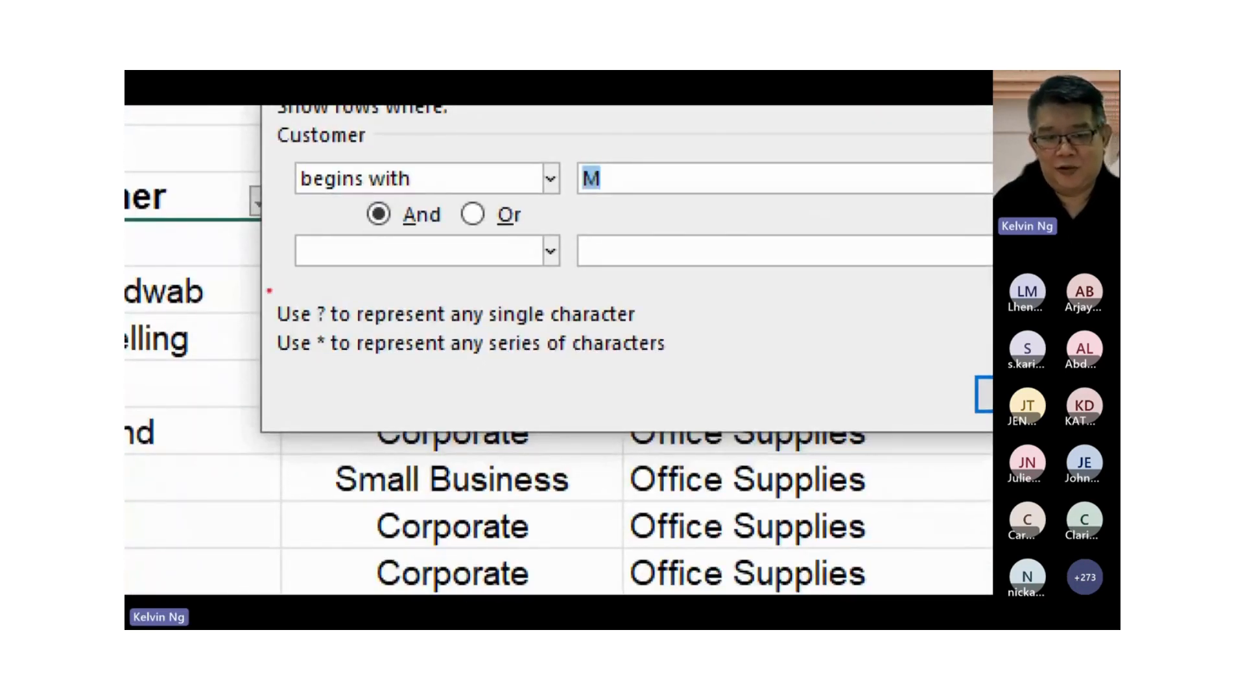
mouse_move(267, 290)
left_mouse_down()
mouse_move(722, 406)
mouse_move(680, 374)
left_mouse_up()
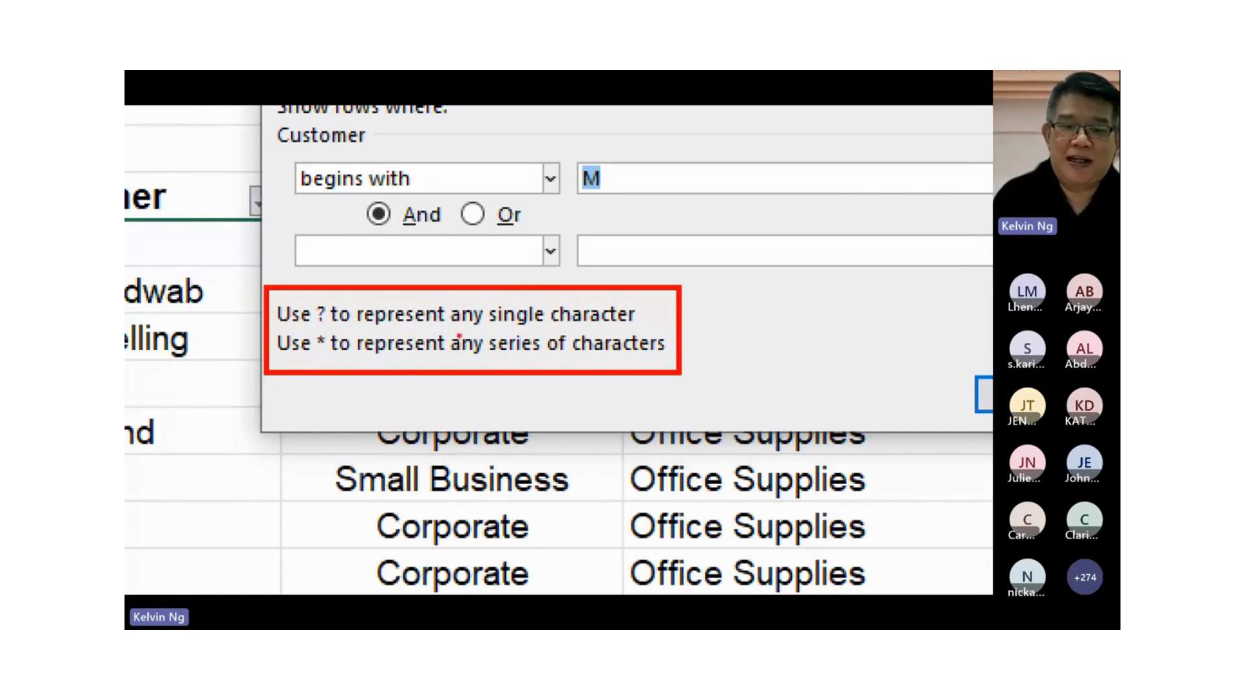
left_click_drag(532, 328, 572, 327)
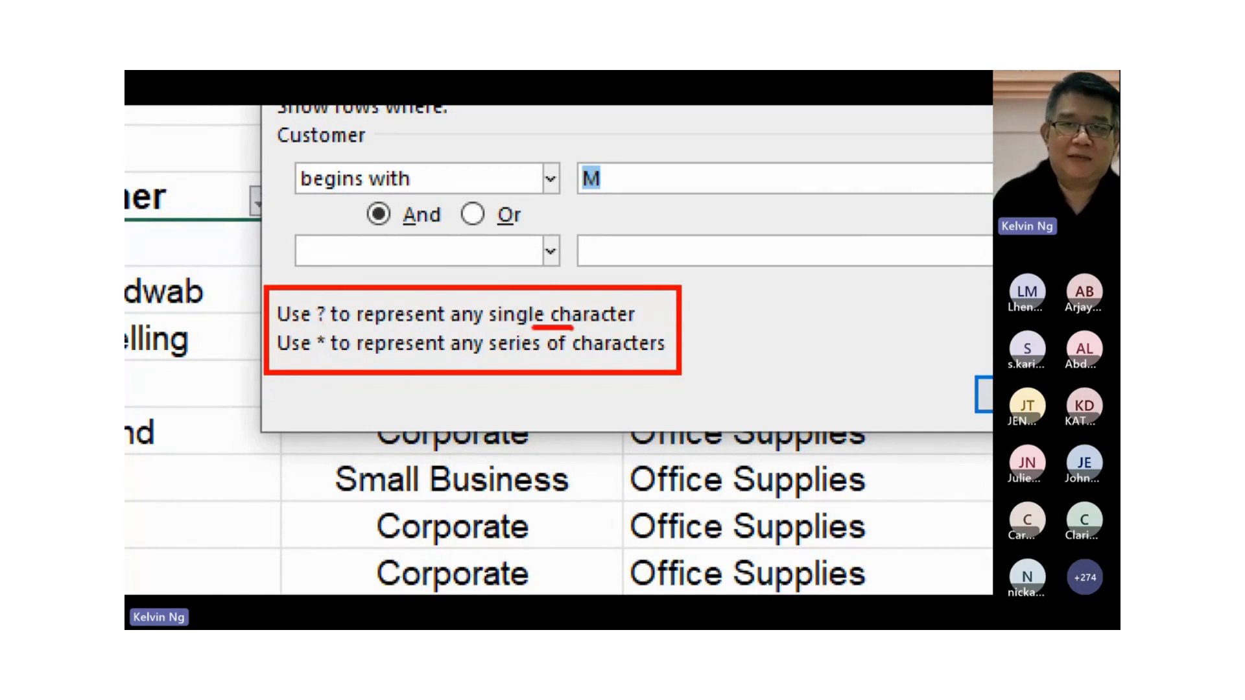
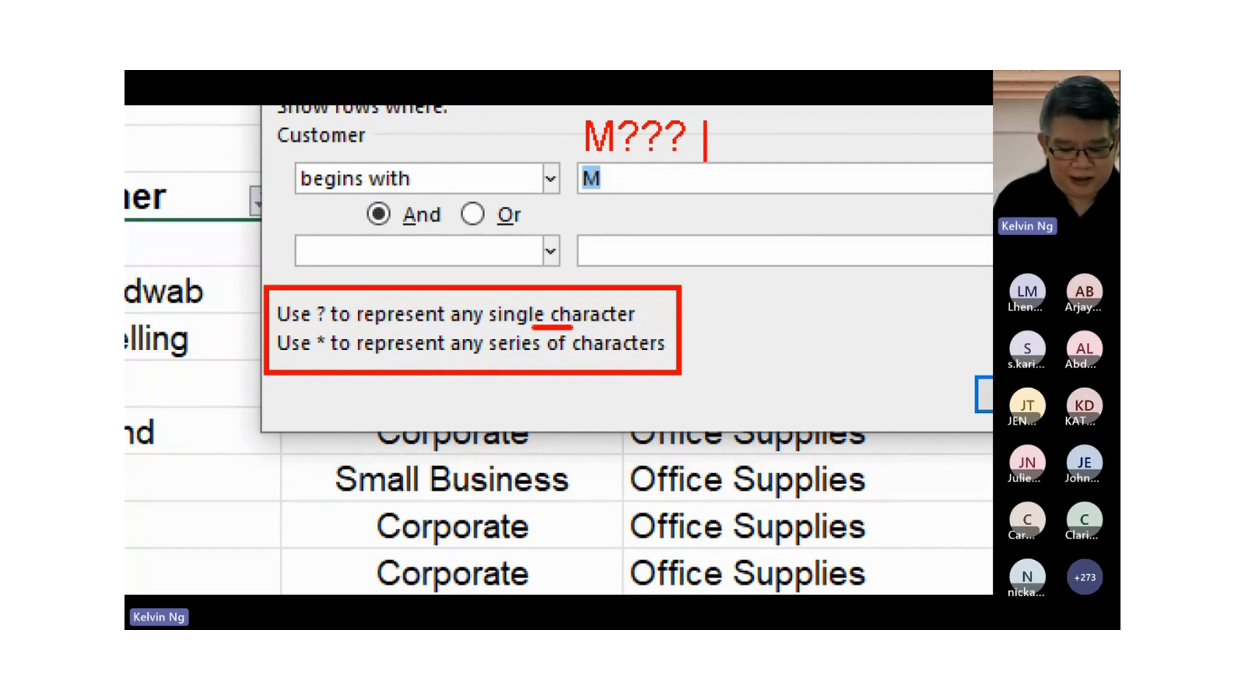
Complete the written wildcard example as "M??? *" and draw a red arrow to the * note, closing the magnified view.
type("*")
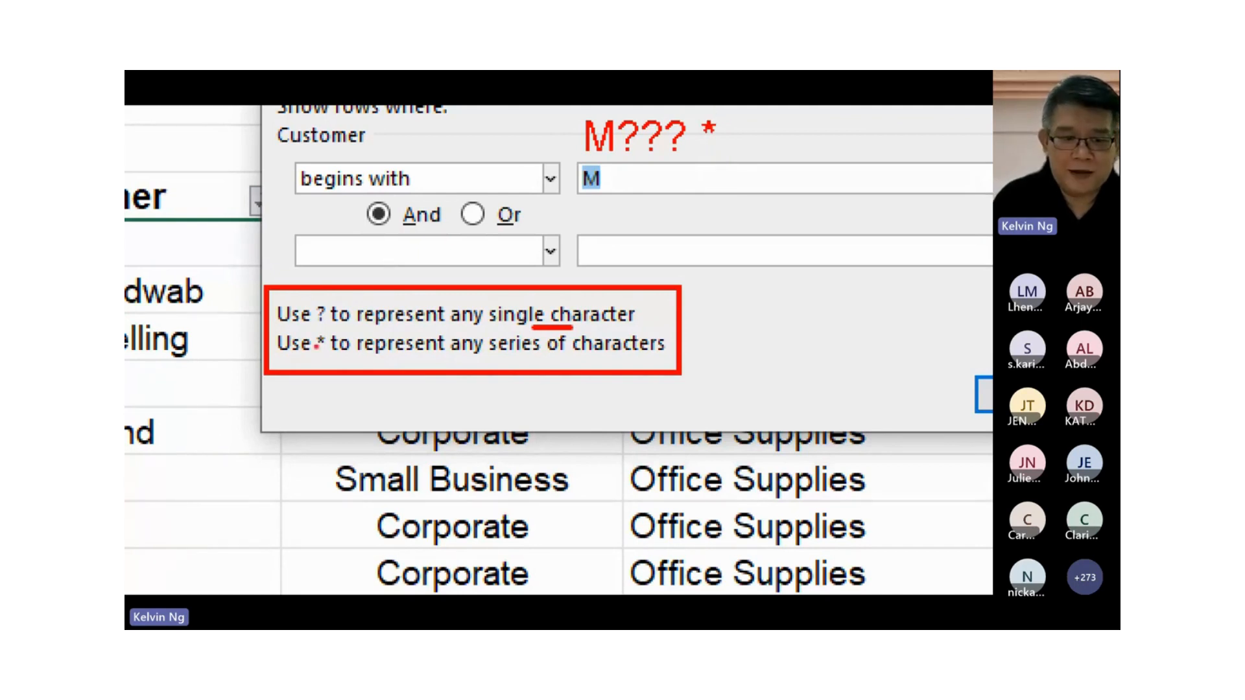
left_click_drag(329, 391, 322, 360)
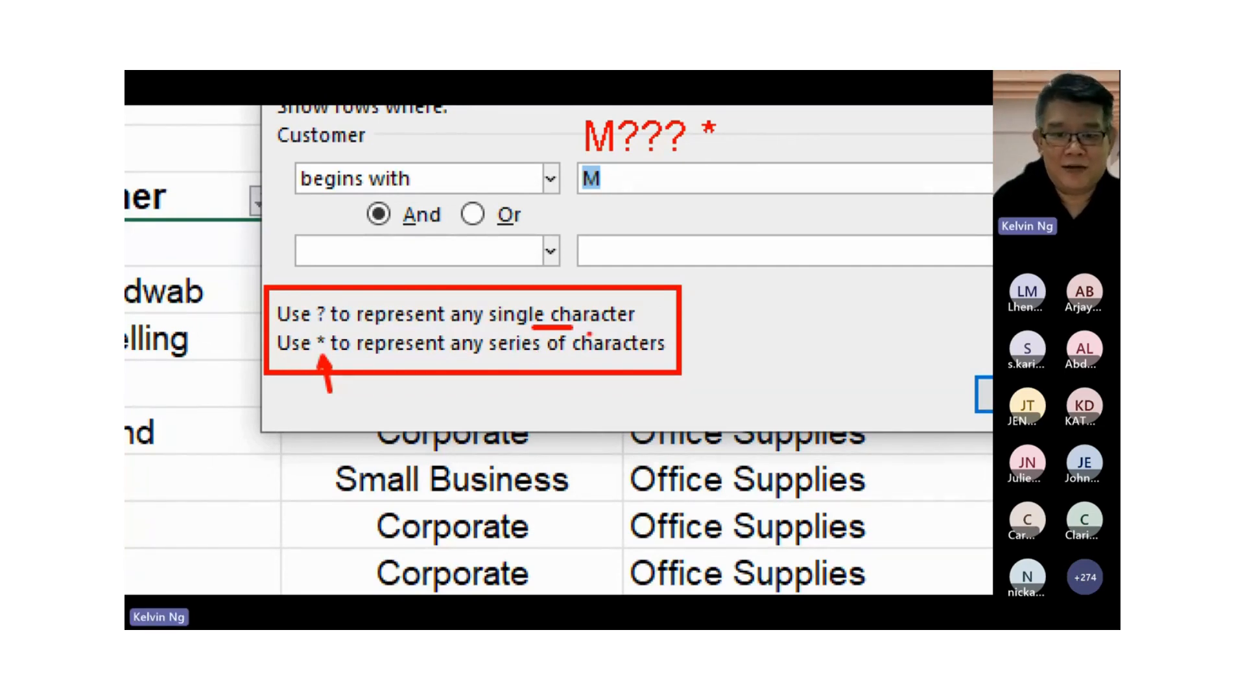
key("Escape")
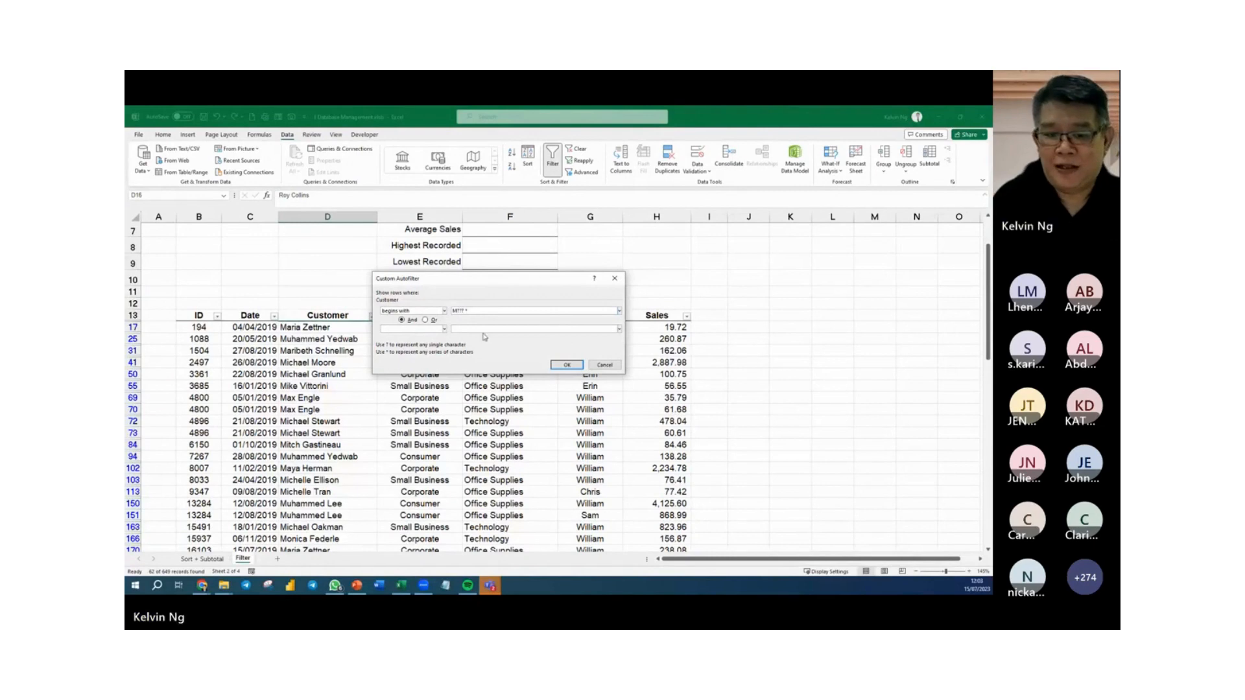
Filter the Customer column for names that begin with "M??? *", and clear that filter from the column.
left_click(563, 366)
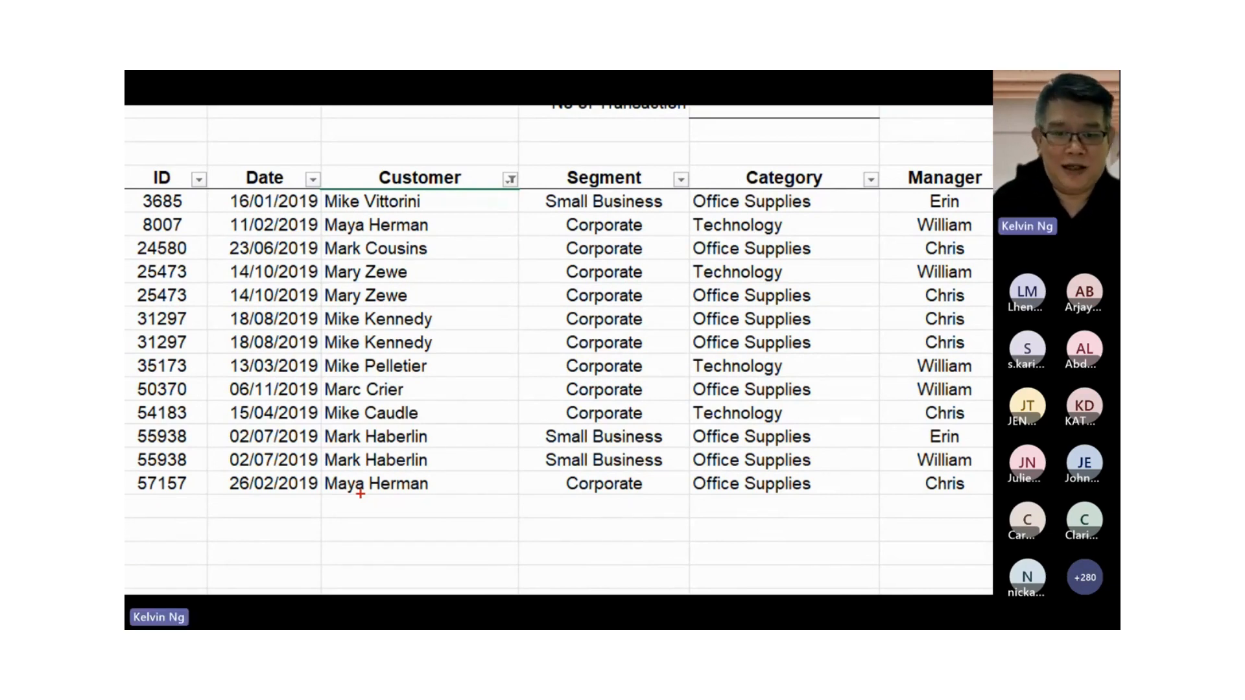
key("Escape")
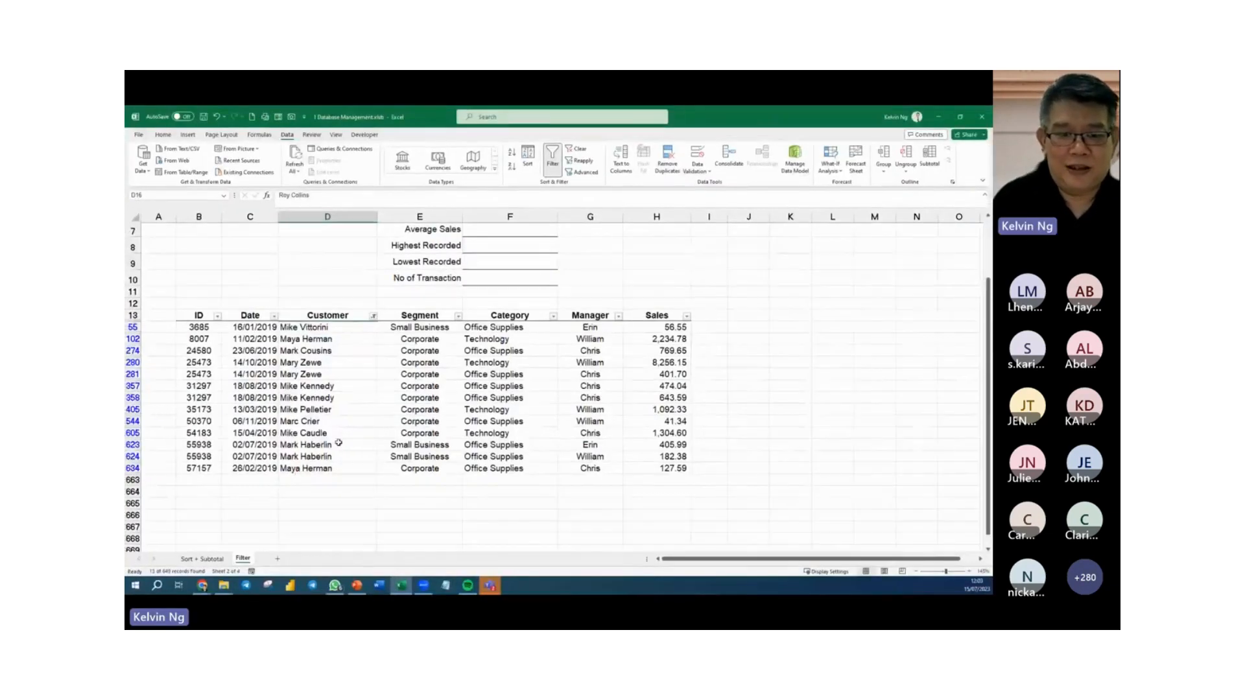
left_click(374, 316)
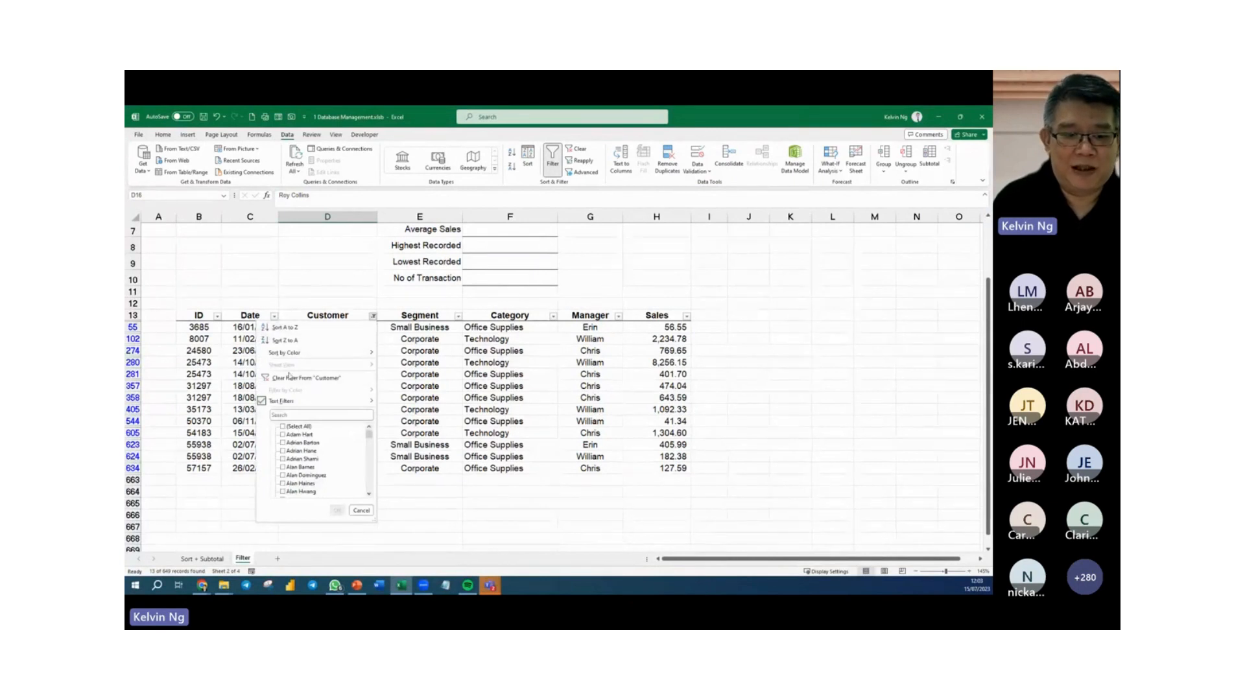
left_click(289, 377)
Search the Customer filter list for "M??? *" and mark the search pattern with a red box in the magnified view.
left_click(373, 318)
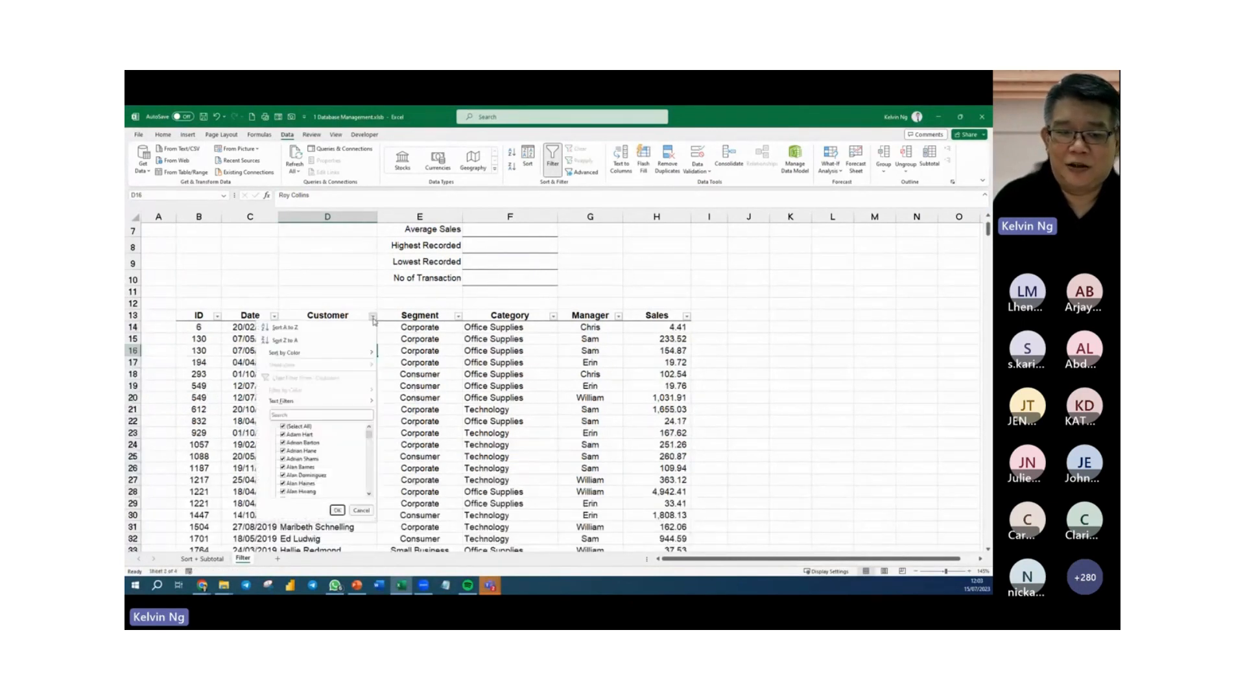
left_click(287, 417)
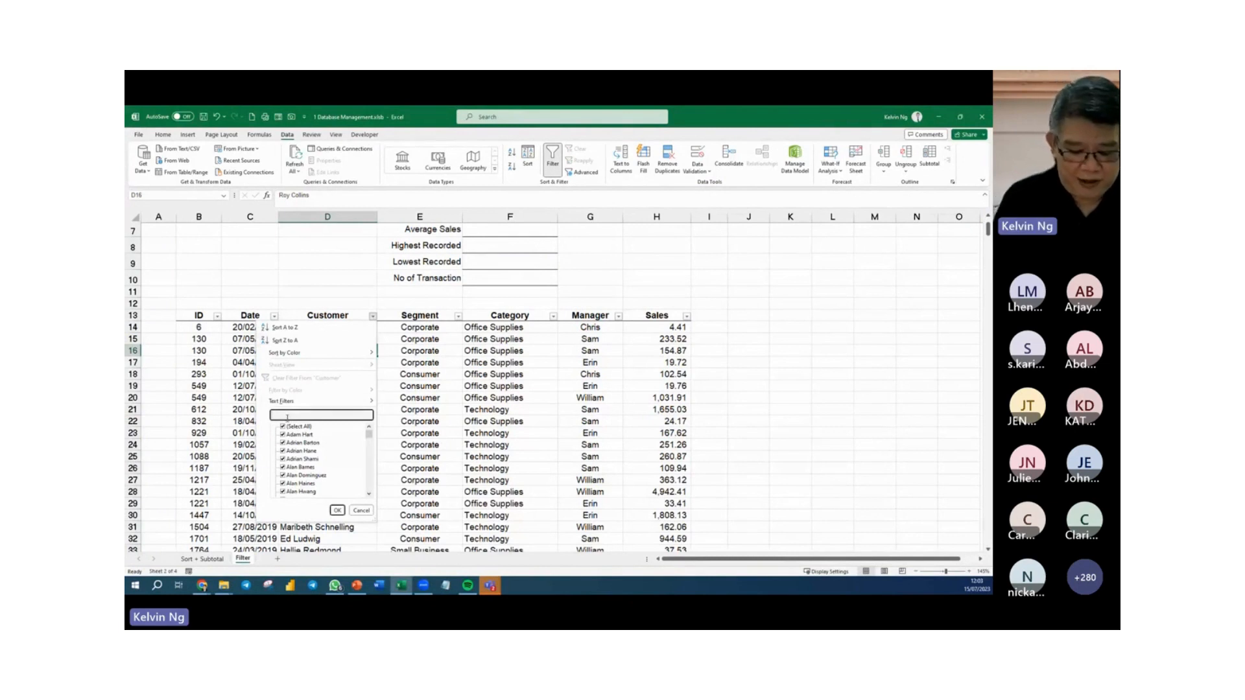
type("M???")
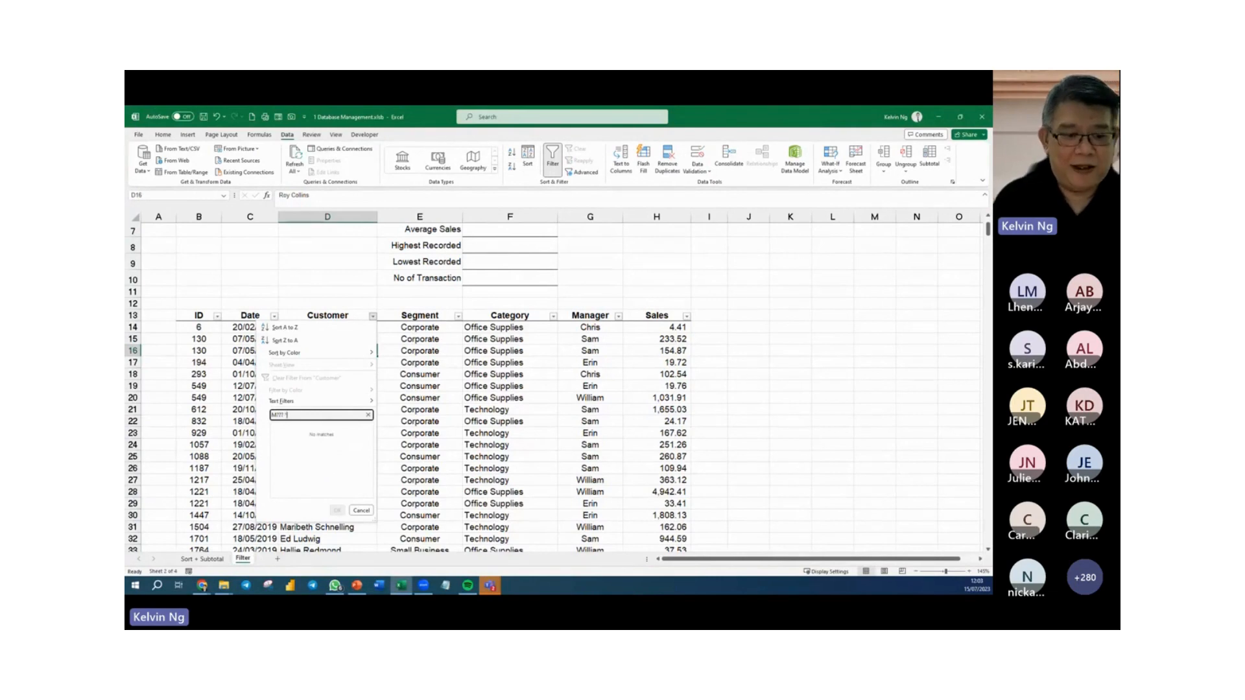
type(" *")
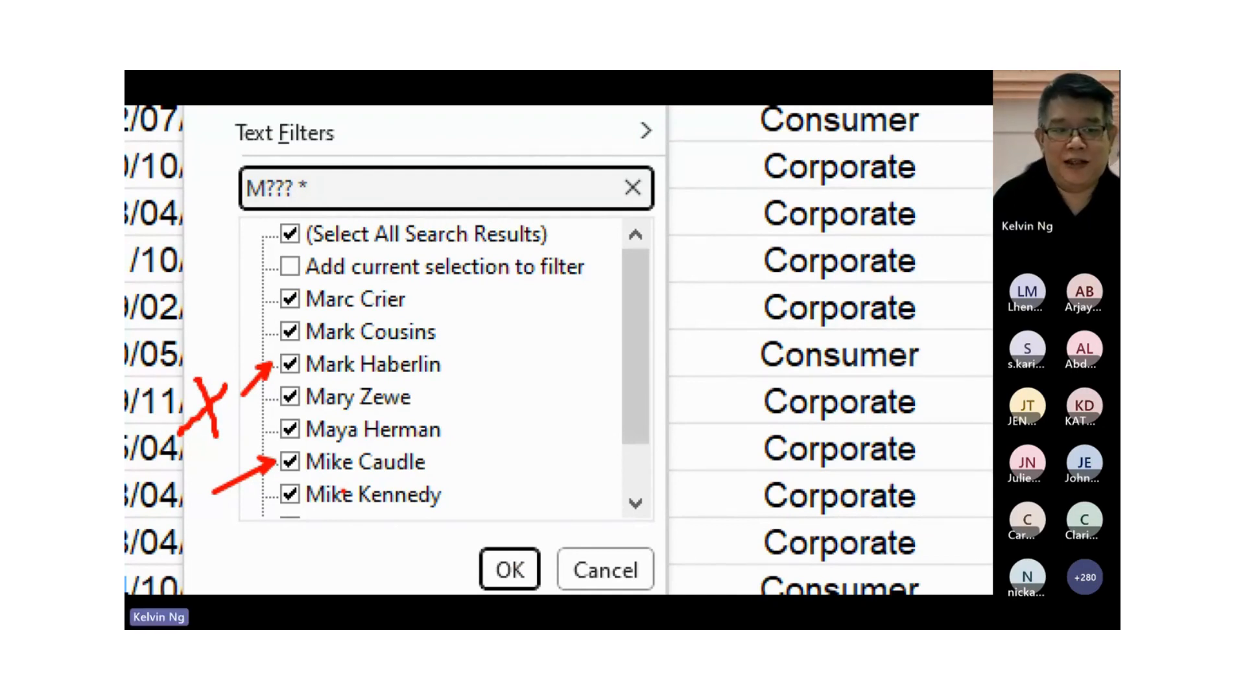
left_click_drag(359, 165, 215, 232)
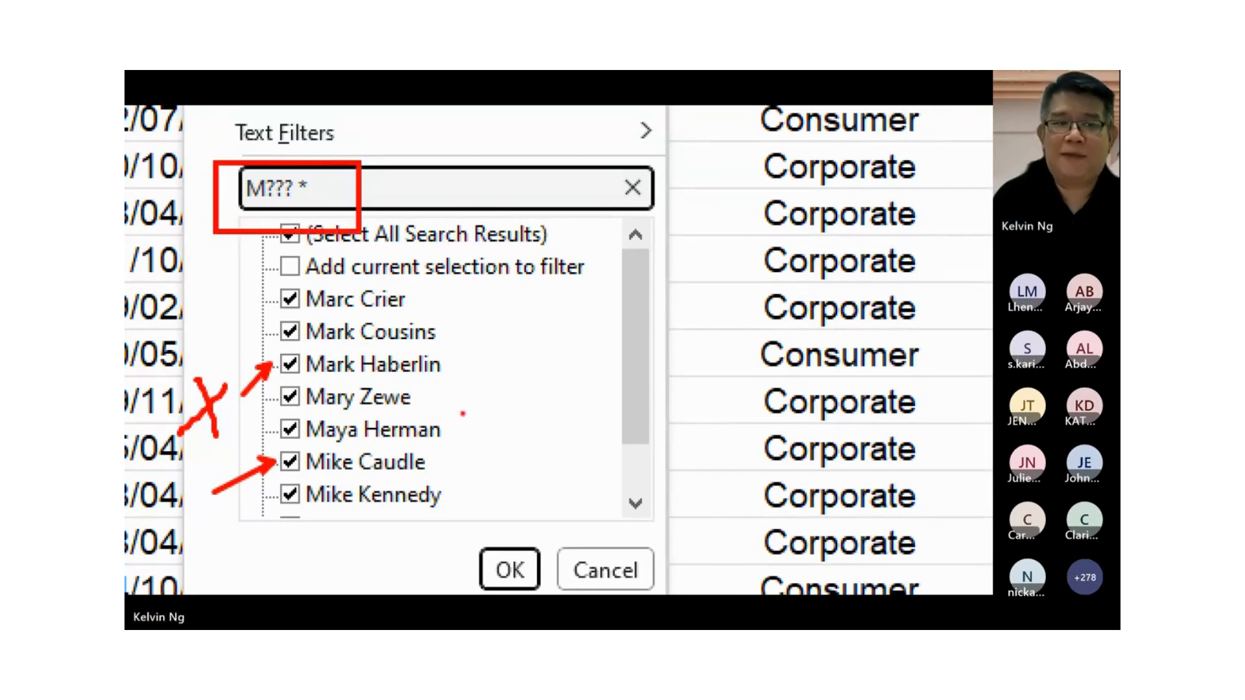
key("Escape")
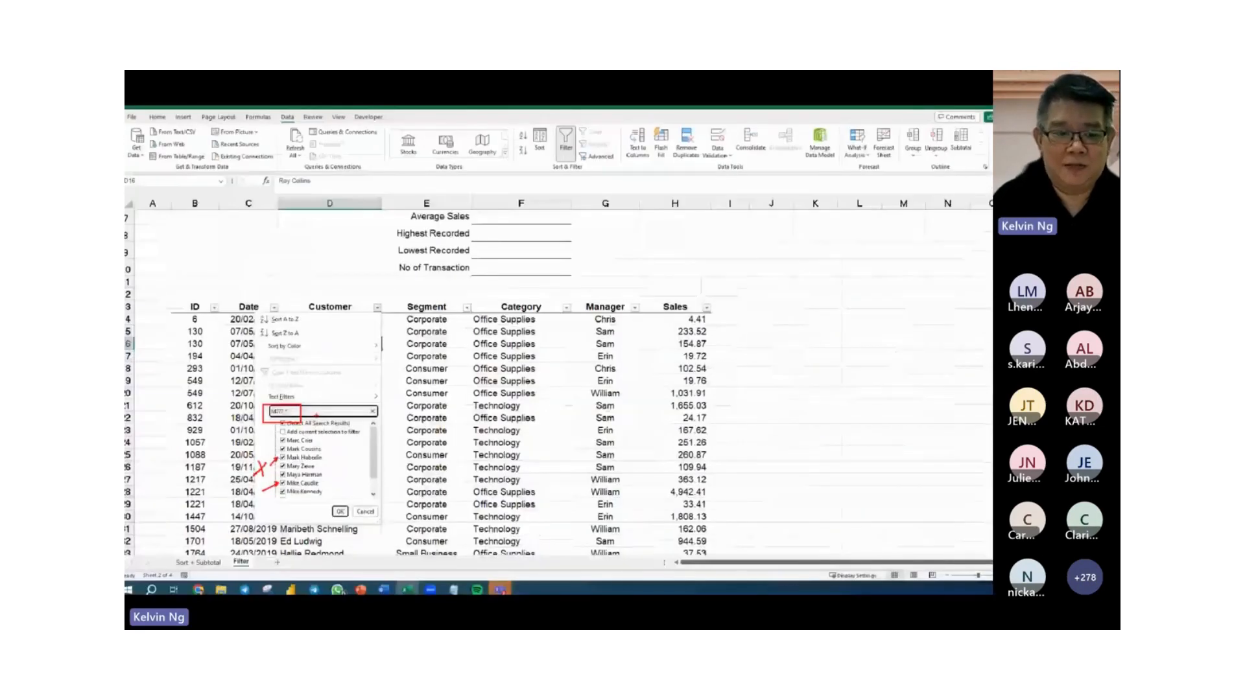
Filter the Customer column by the names matching the search pattern "M??? *".
left_click(372, 317)
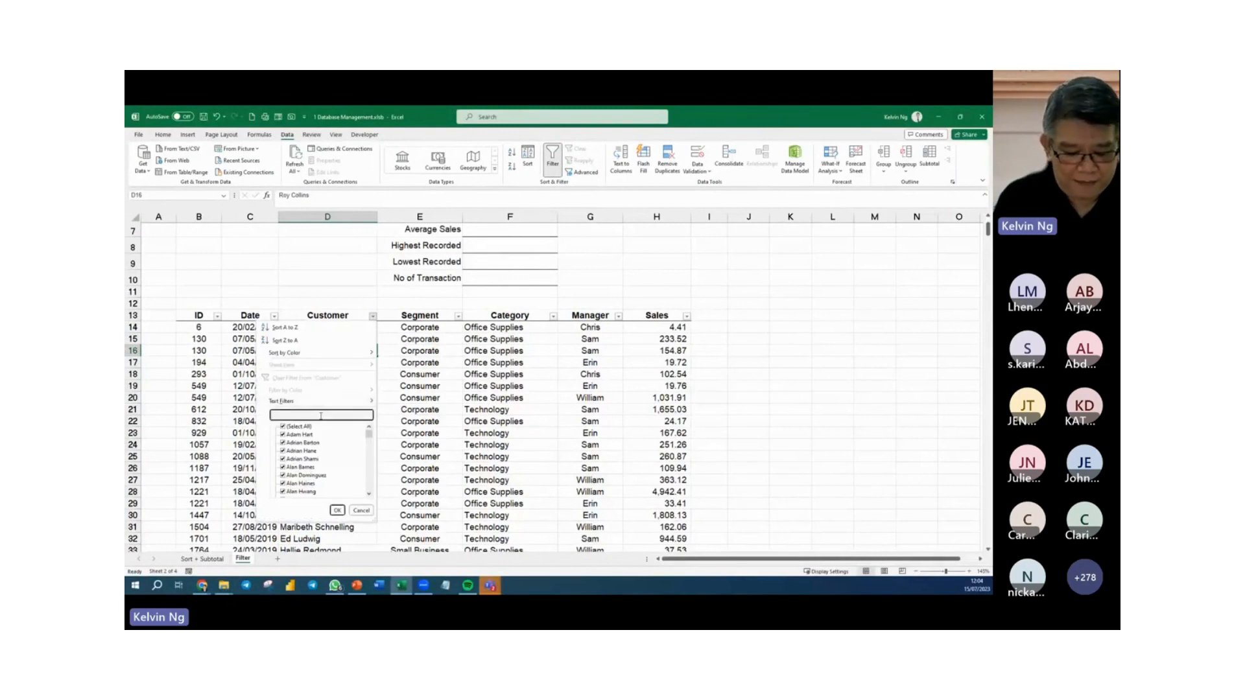
type("M??? *")
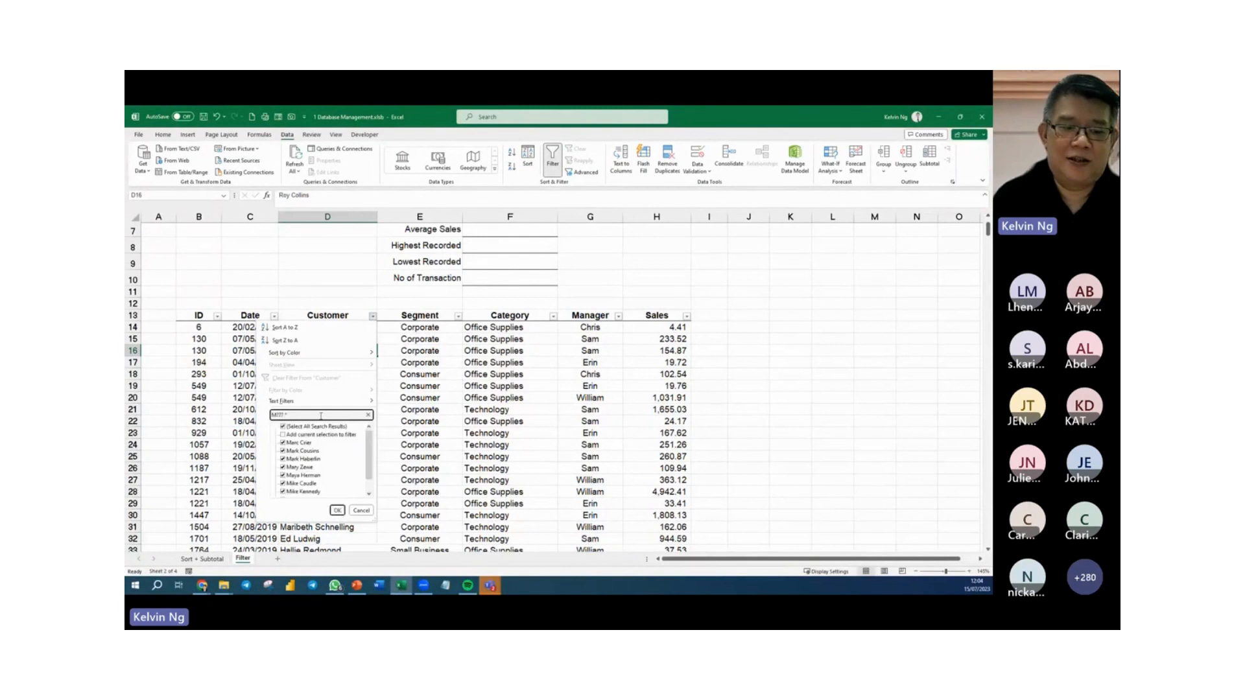
left_click(337, 510)
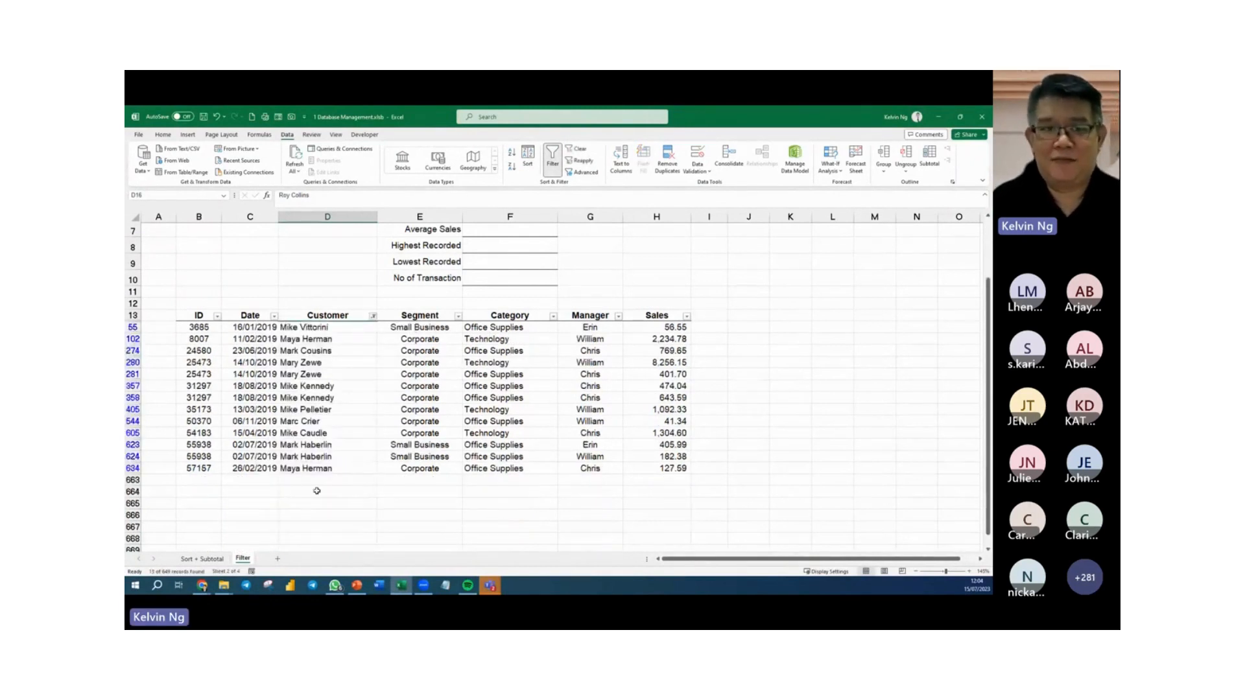
Check the Customer column's filter list and clear all filters from the sales records.
left_click(373, 316)
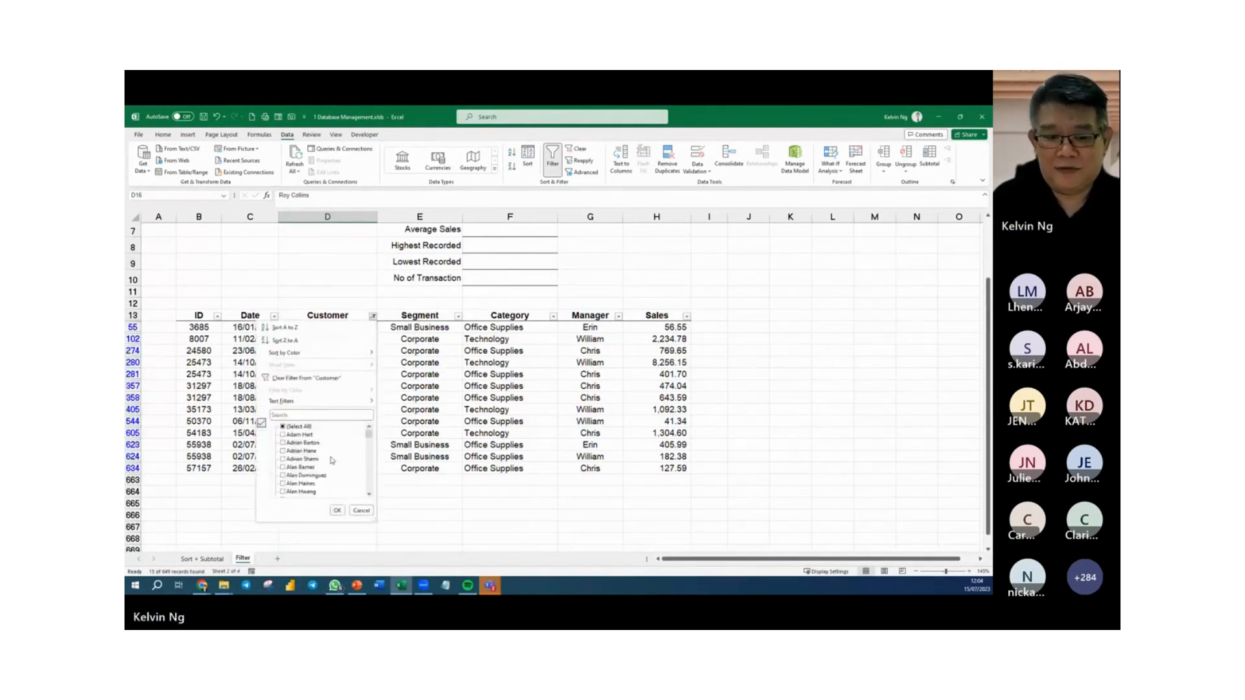
left_click(361, 510)
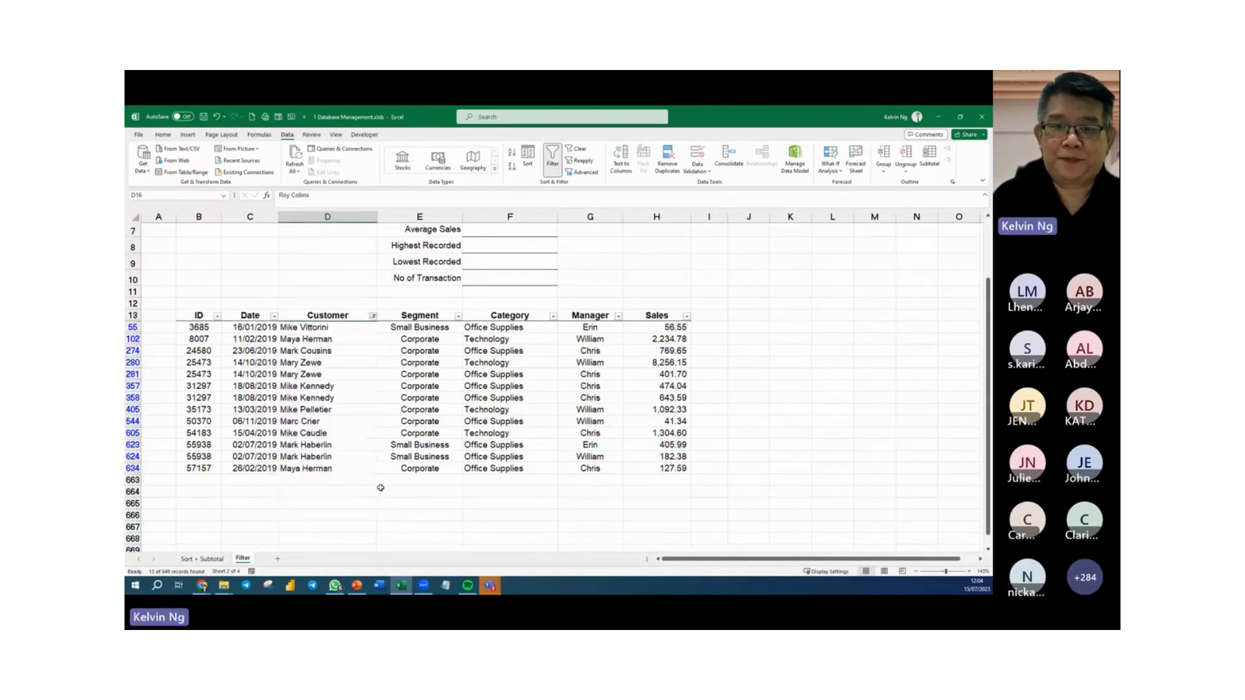
left_click(578, 150)
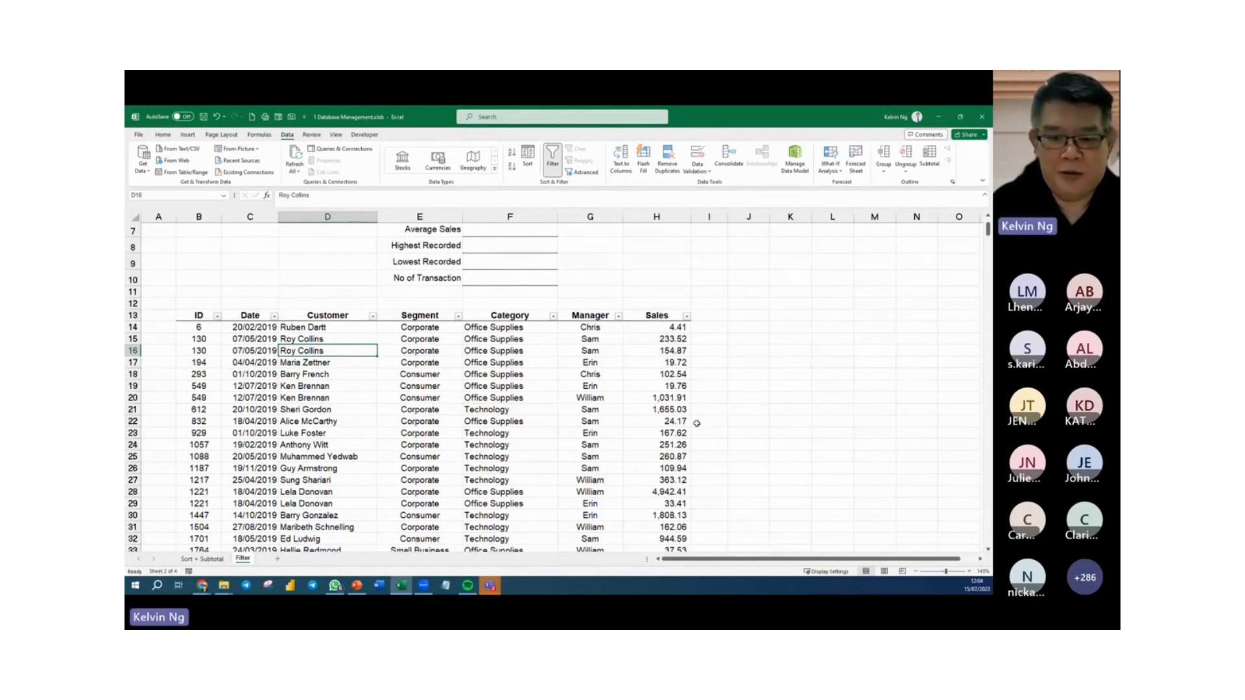
Glance at the Sort + Subtotal sheet, and select the named range Sales on the Filter sheet to check its cells.
left_click(202, 559)
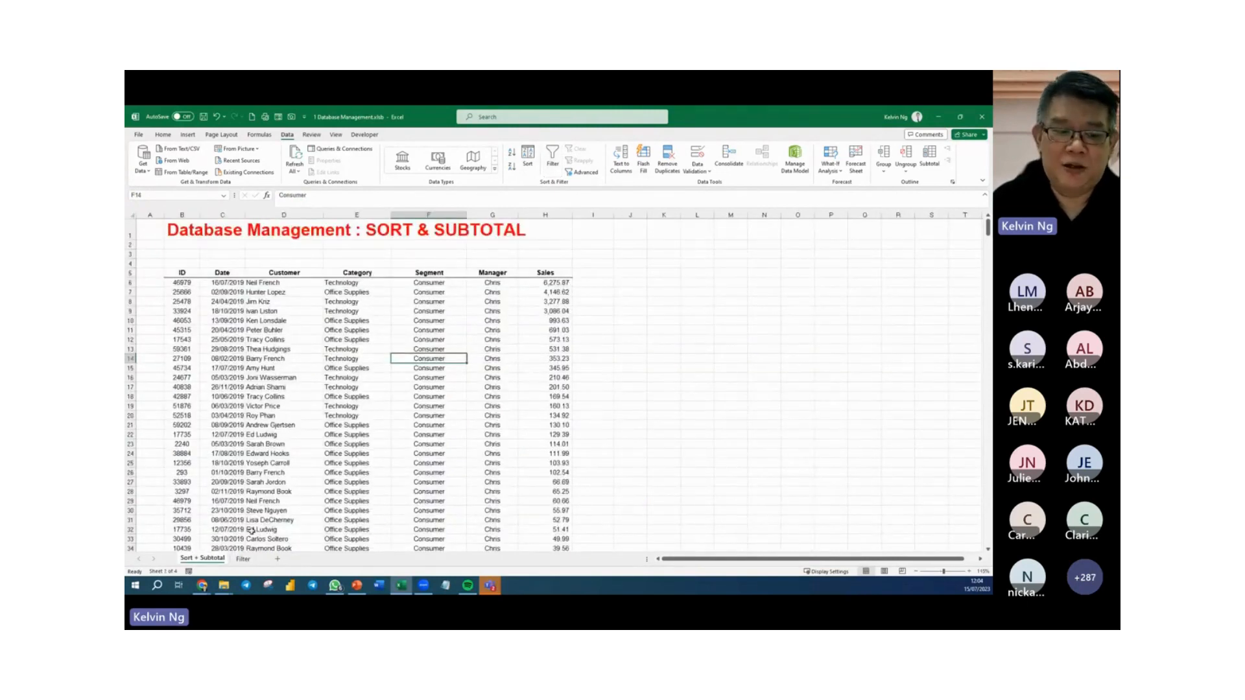
left_click(243, 559)
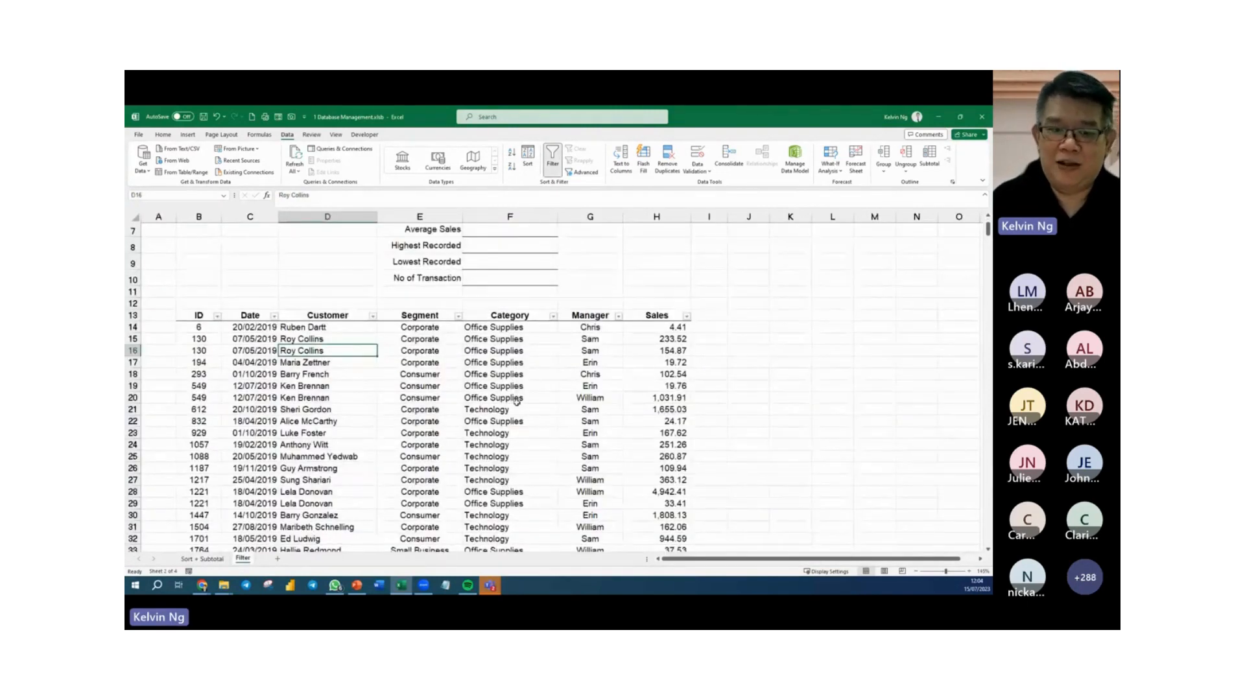
scroll(519, 402, "up", 2)
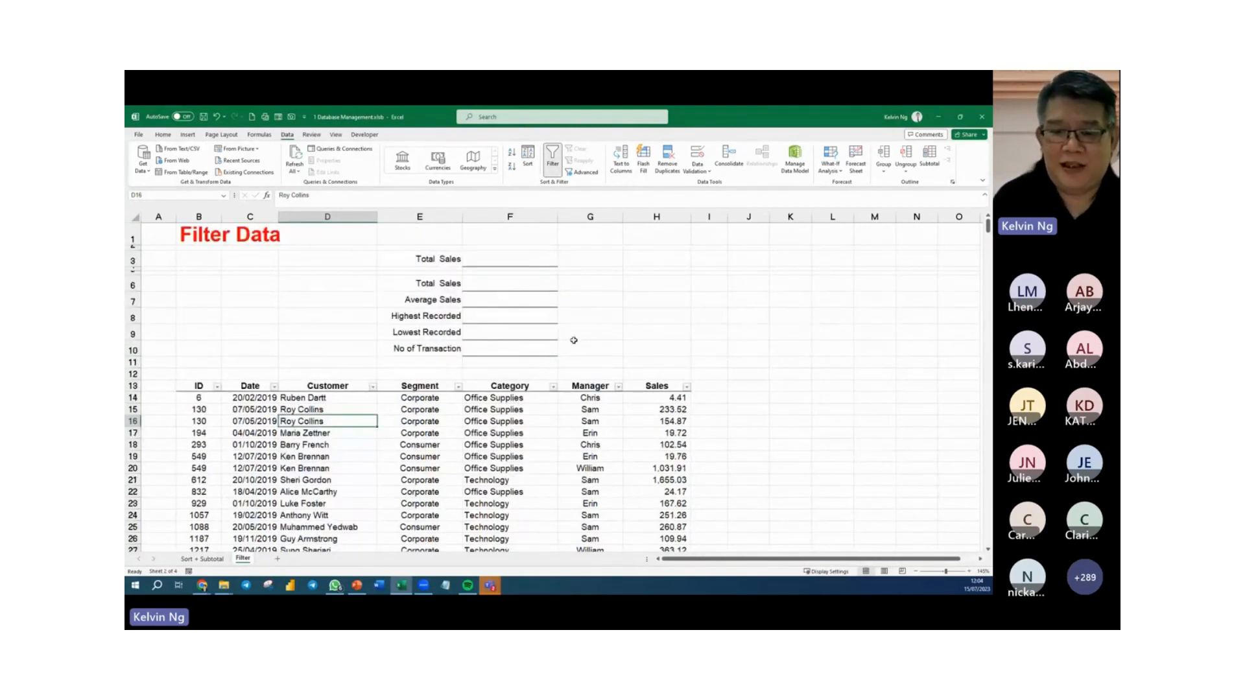
left_click(224, 196)
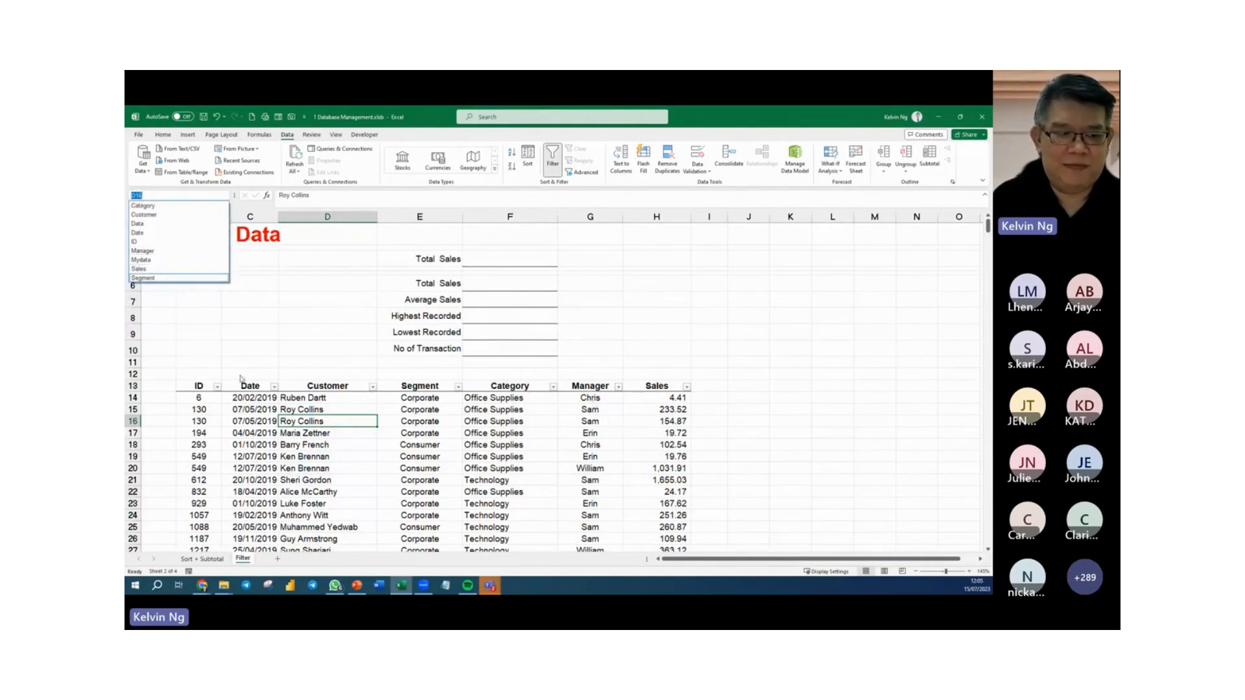
left_click(159, 269)
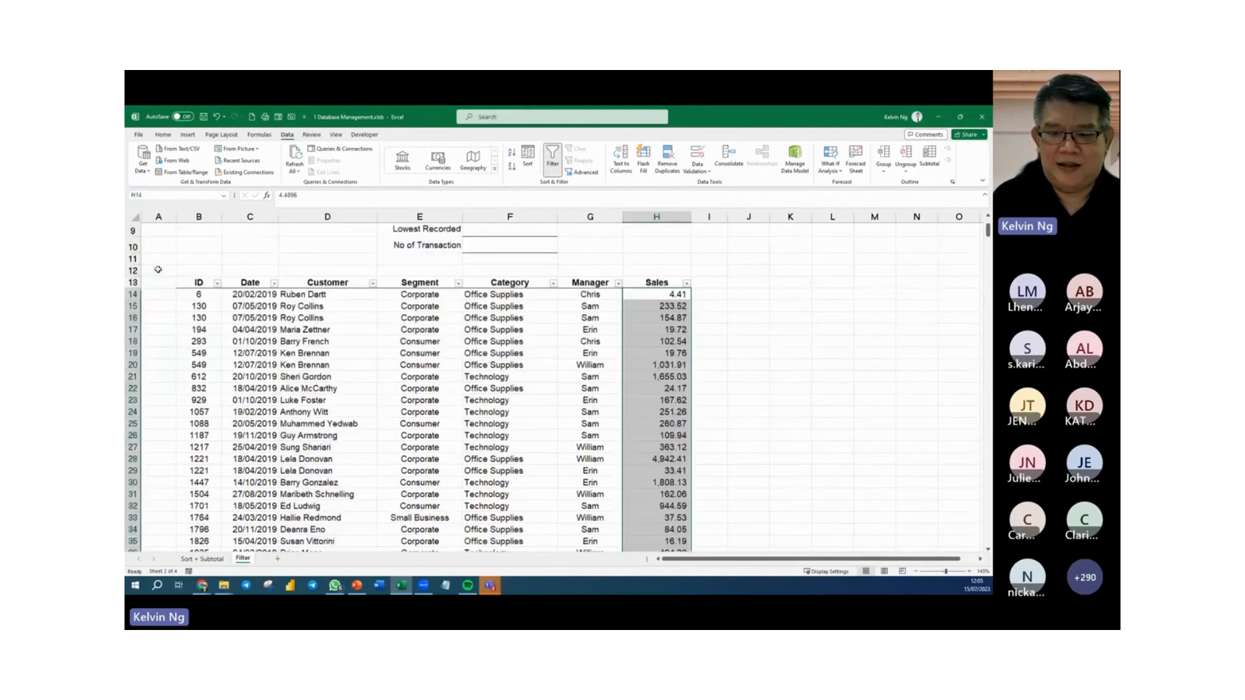
scroll(657, 365, "up", 5)
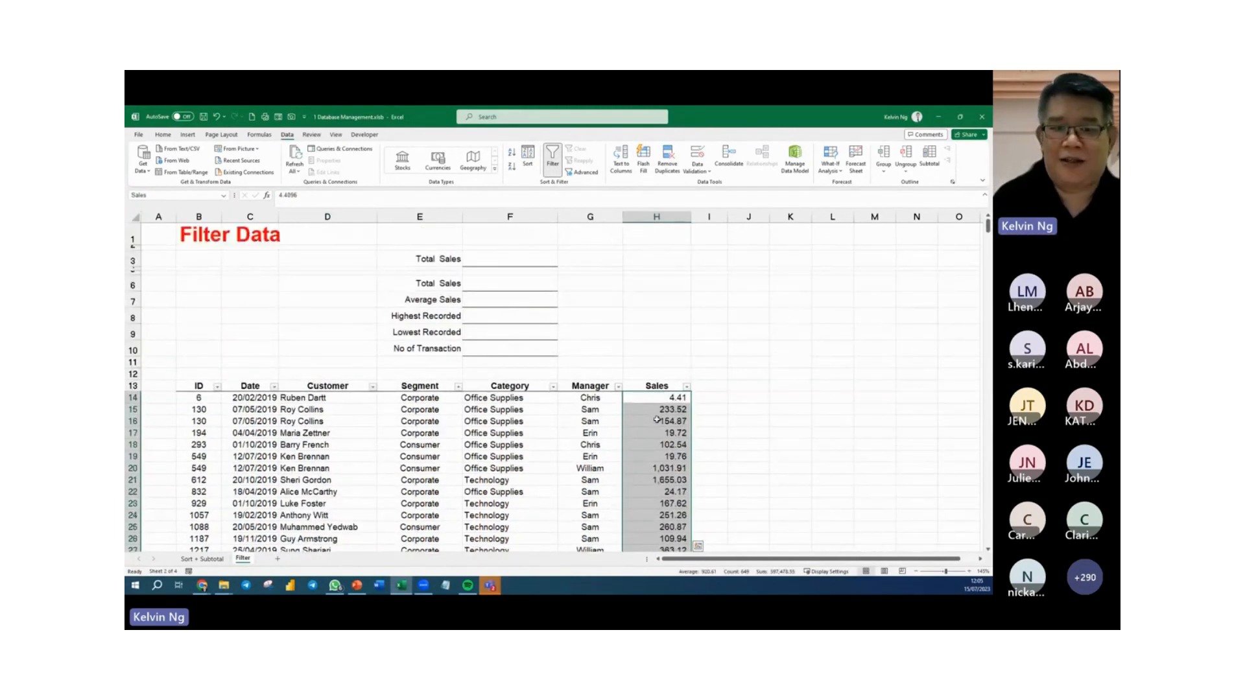
Enter =SUM(Sales) in the first Total Sales cell, F3.
left_click(523, 257)
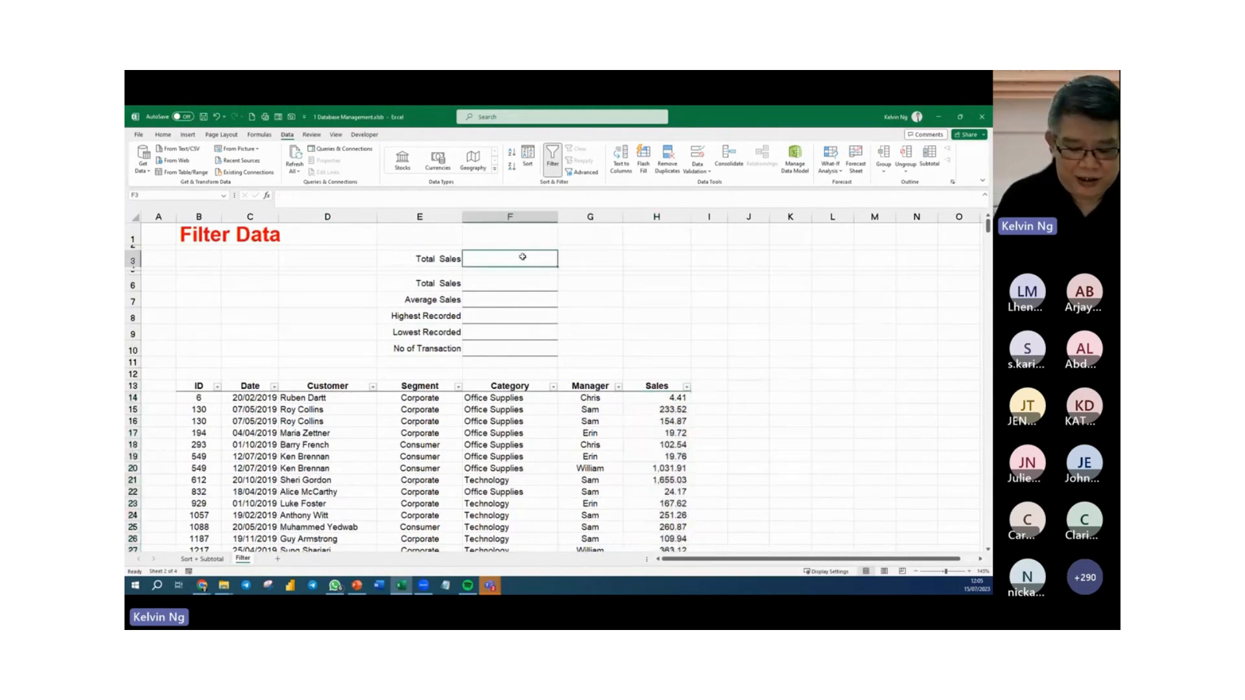
type("=SUM(")
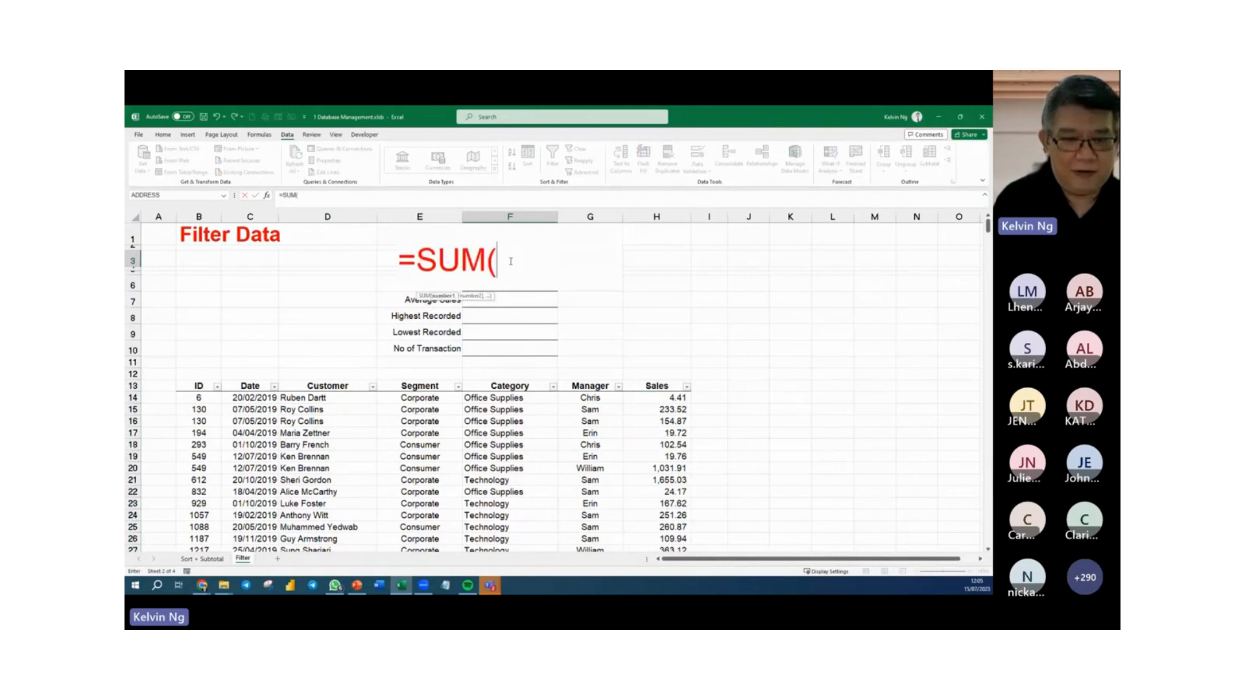
type("sal")
key("Tab")
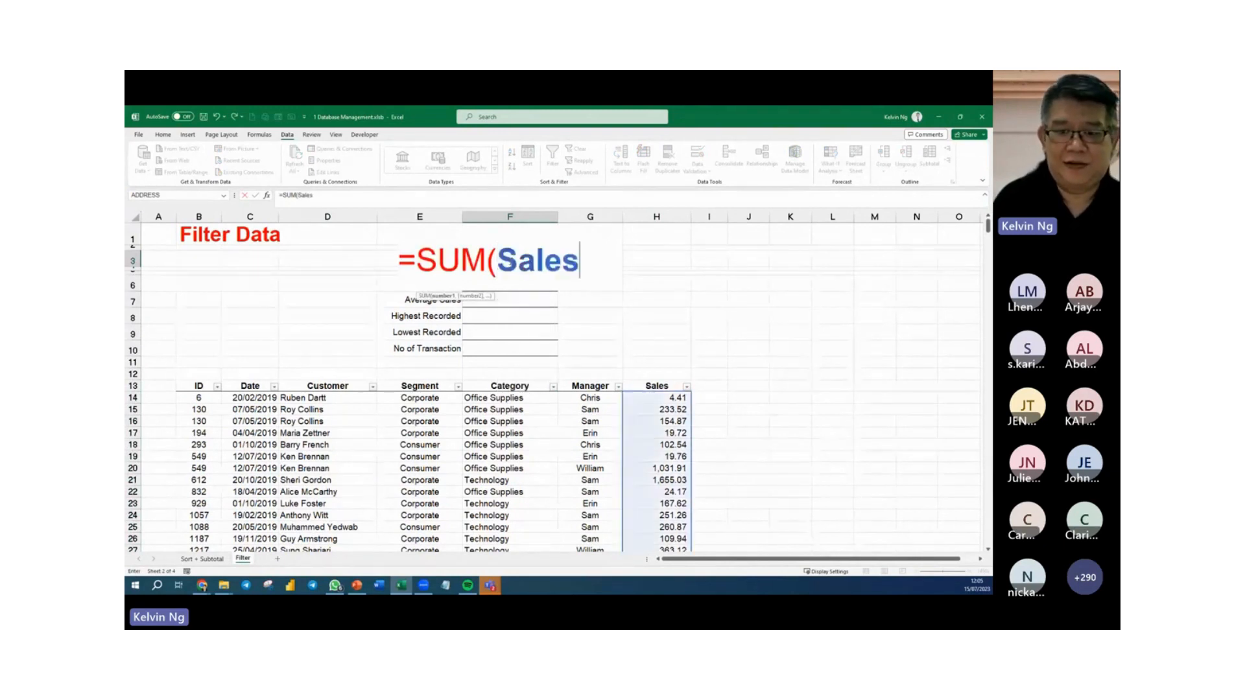
key("Return")
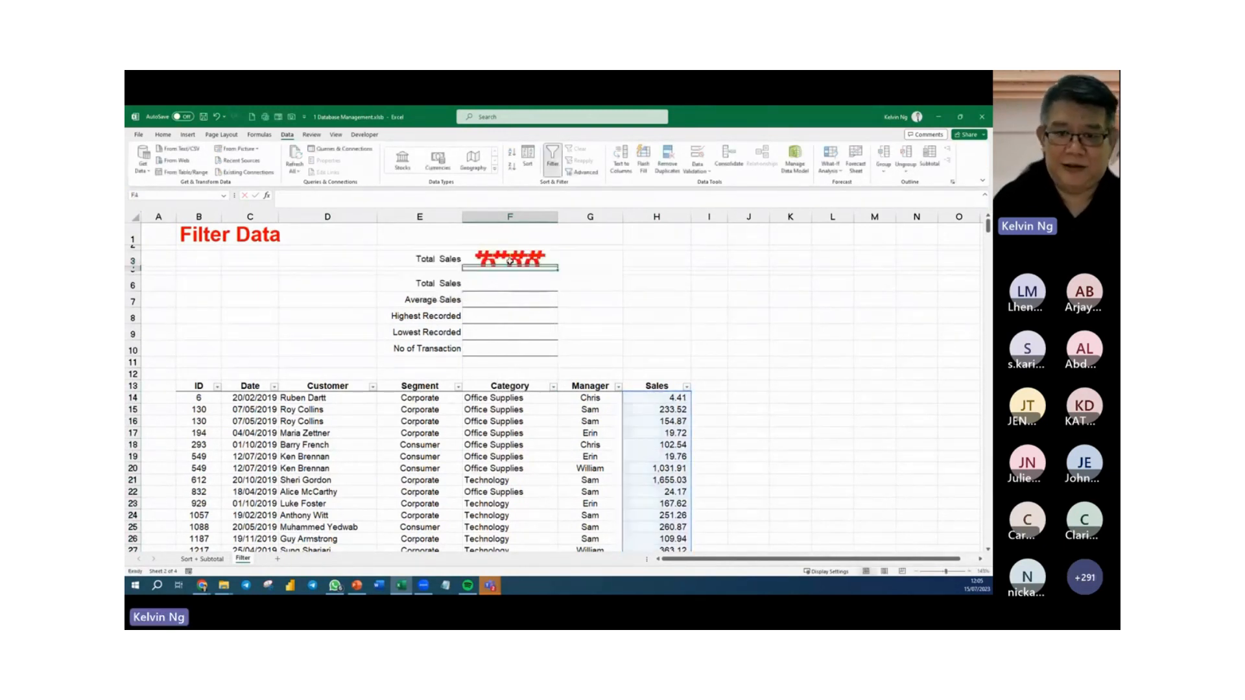
Reduce the font size of the Total Sales result in F3 until the whole number fits in the cell.
left_click(511, 261)
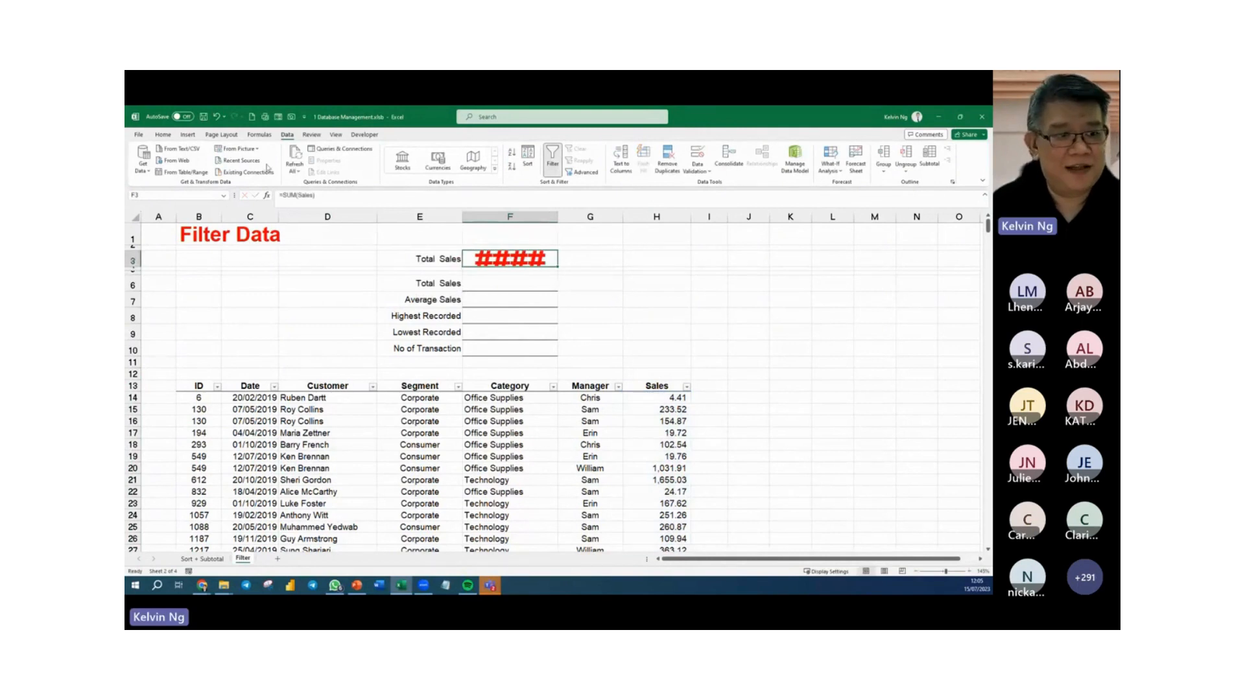
left_click(163, 135)
left_click(305, 153)
left_click(305, 154)
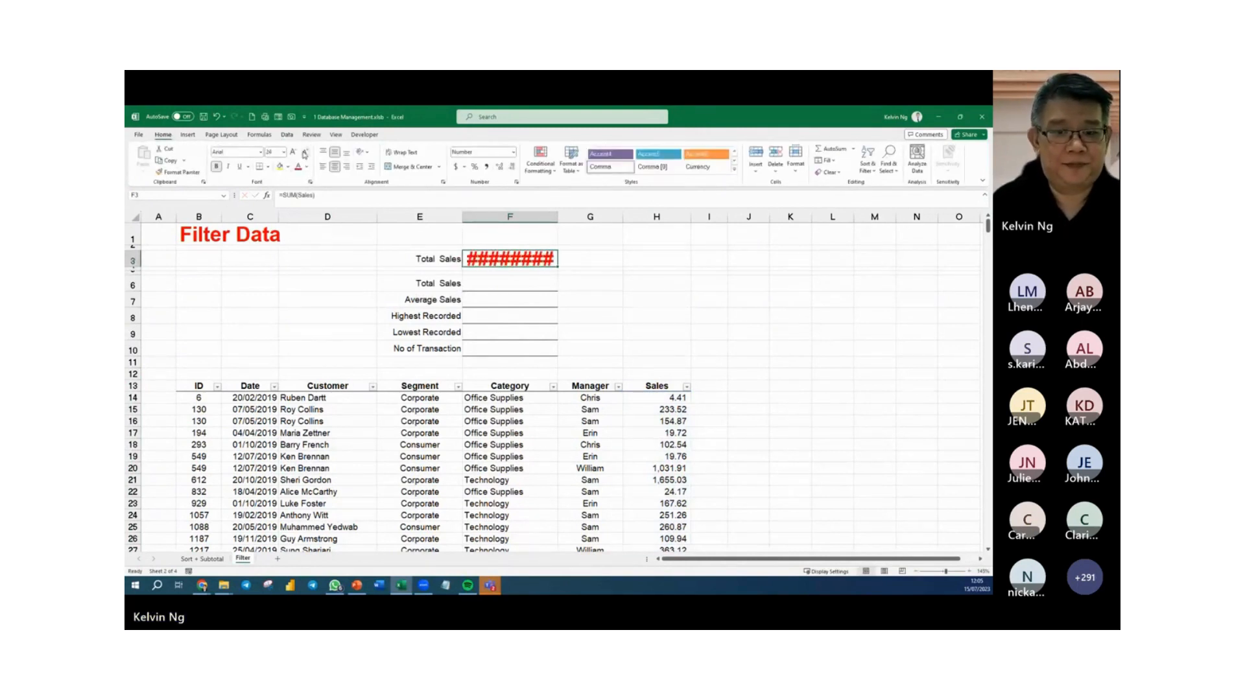
left_click(305, 154)
left_click(305, 154)
left_click(305, 154)
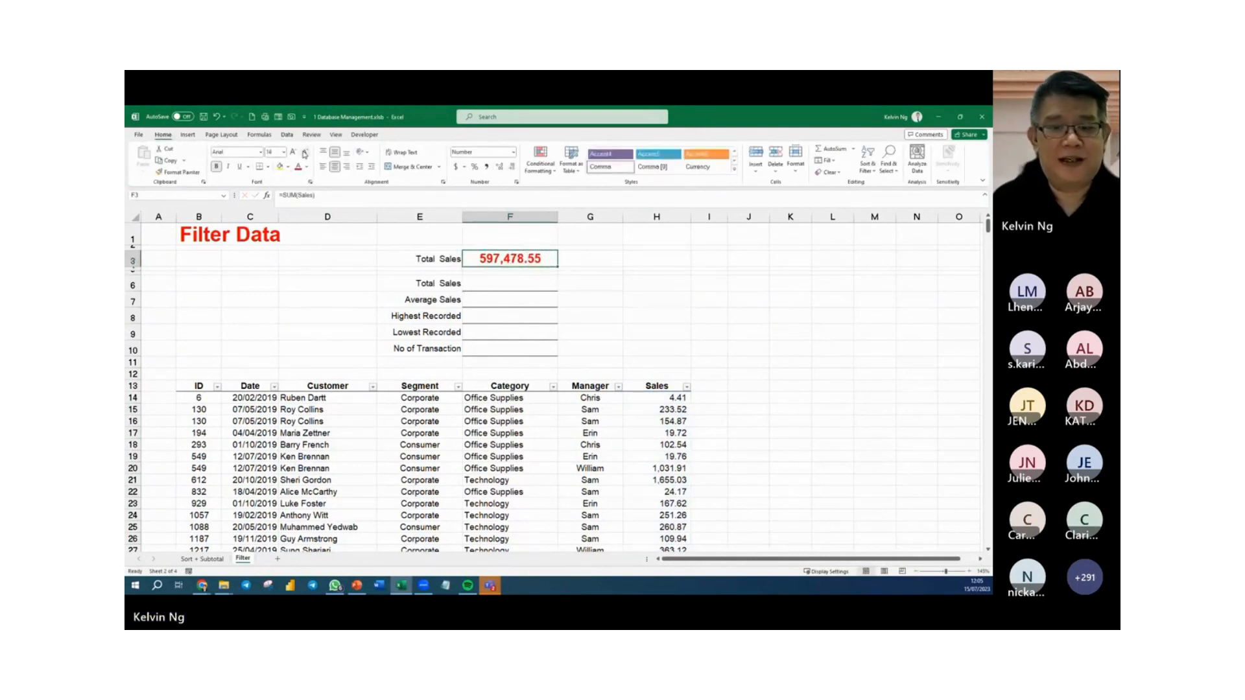
left_click(642, 299)
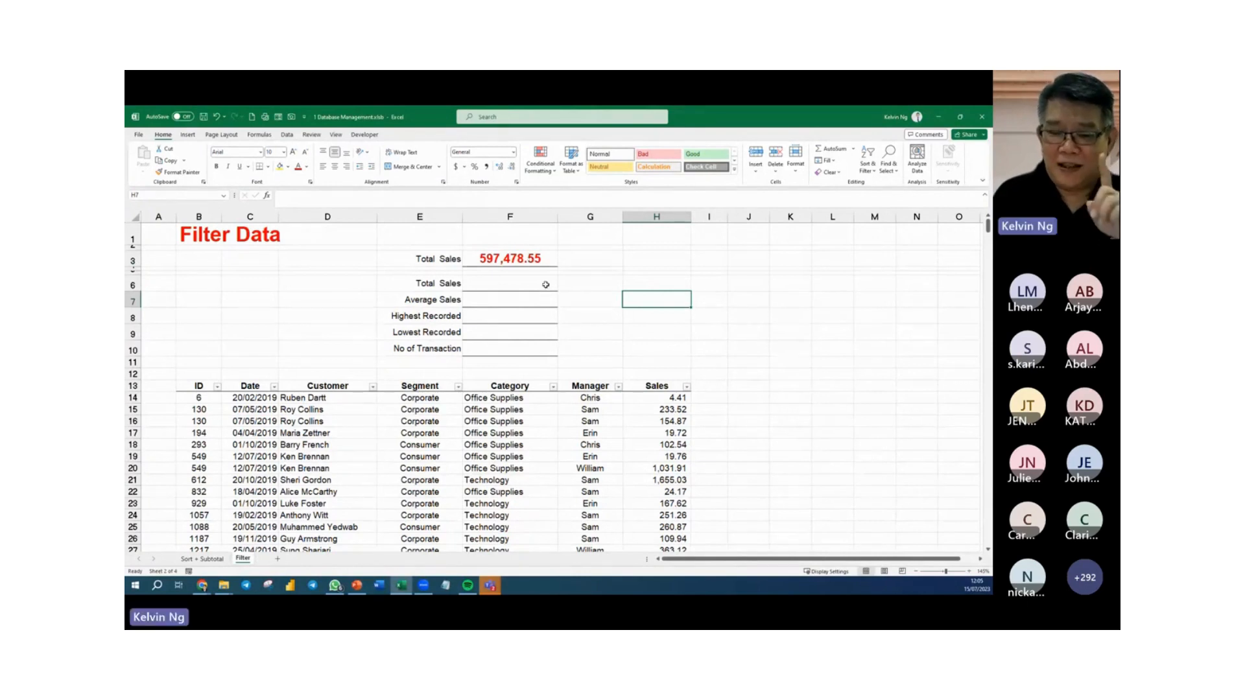
Filter the Segment column to Consumer only to test the SUM total in F3, and clear the filter again.
left_click(459, 386)
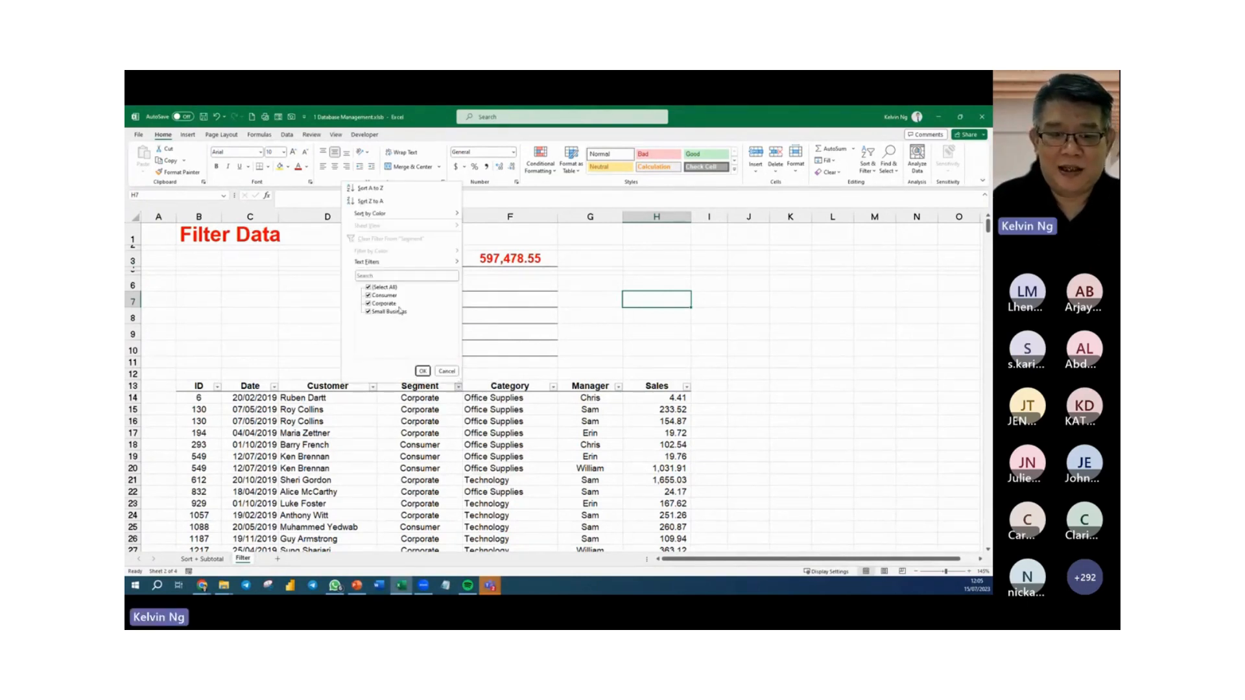
left_click(367, 288)
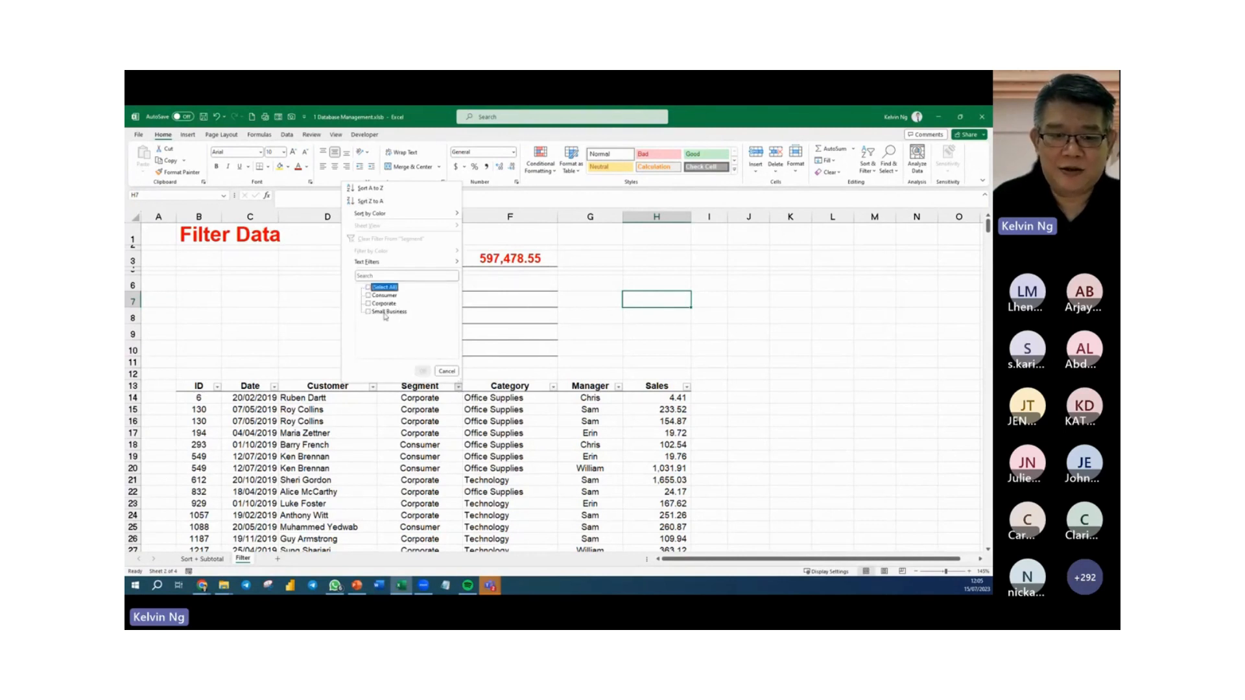
left_click(367, 296)
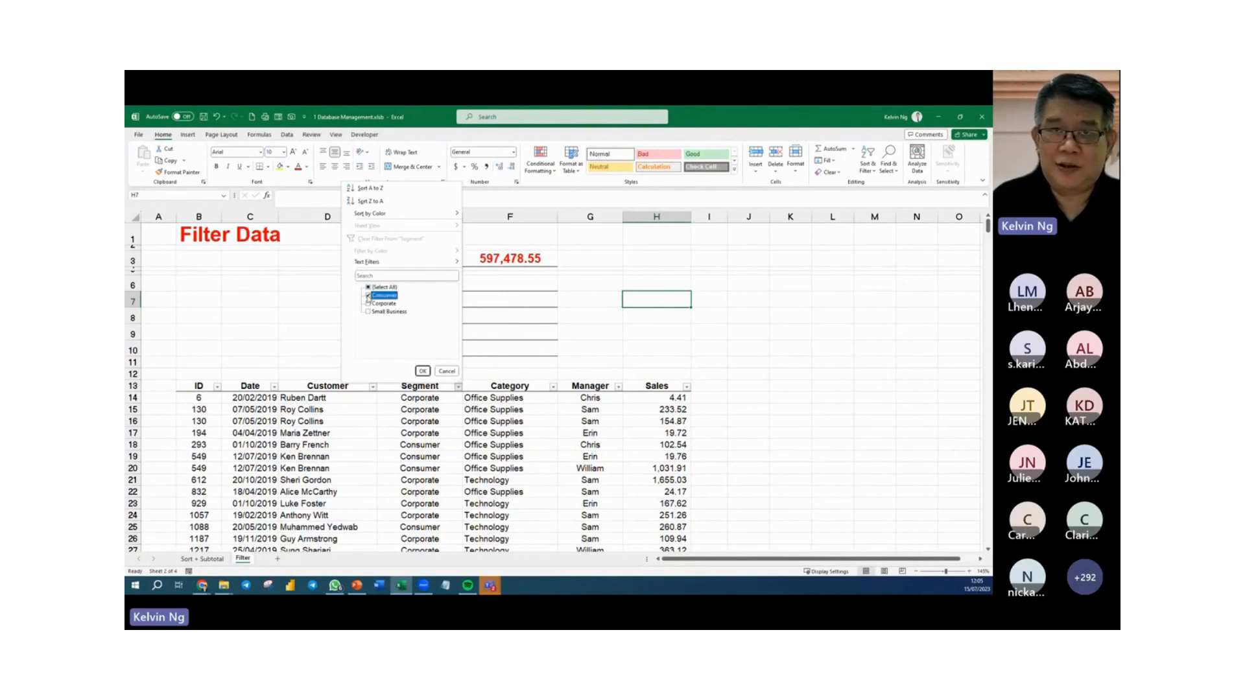
left_click(423, 371)
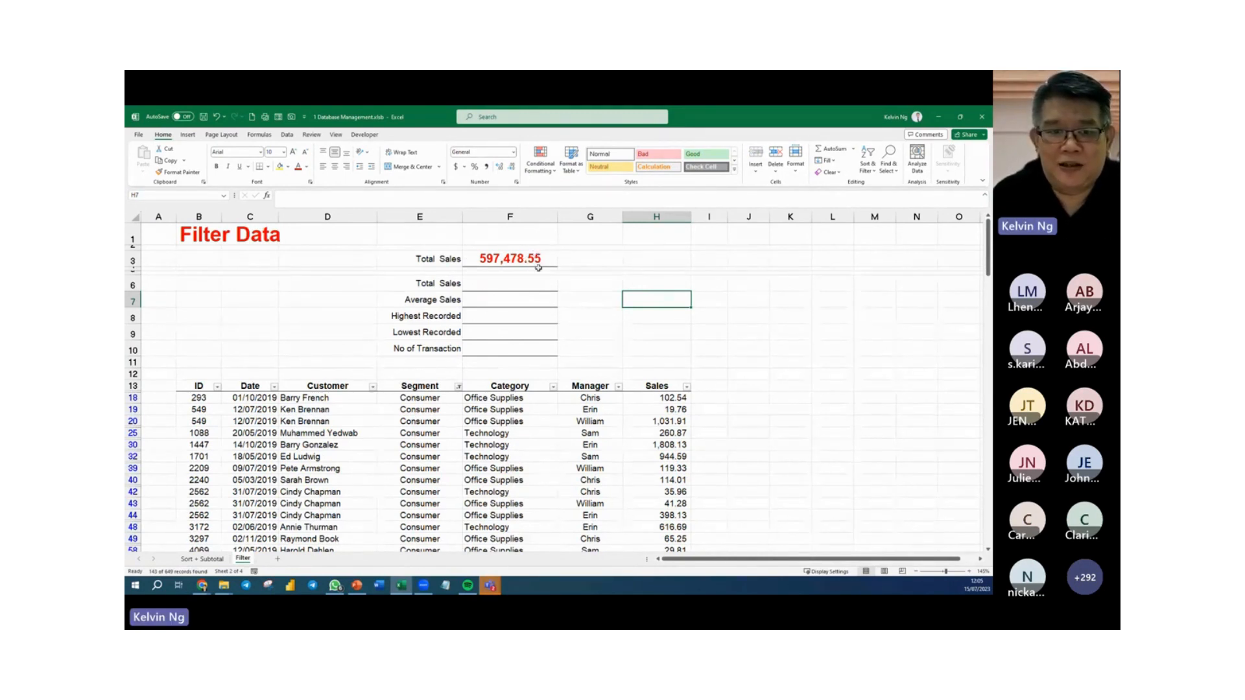
left_click(288, 135)
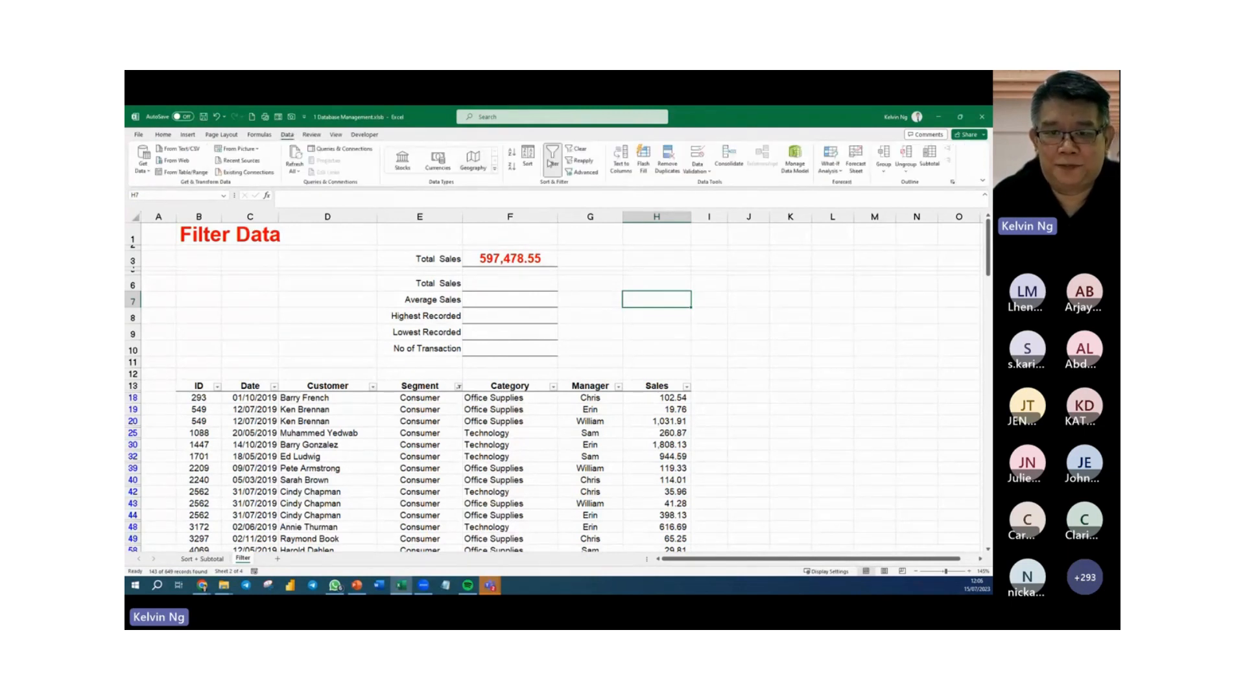
left_click(577, 150)
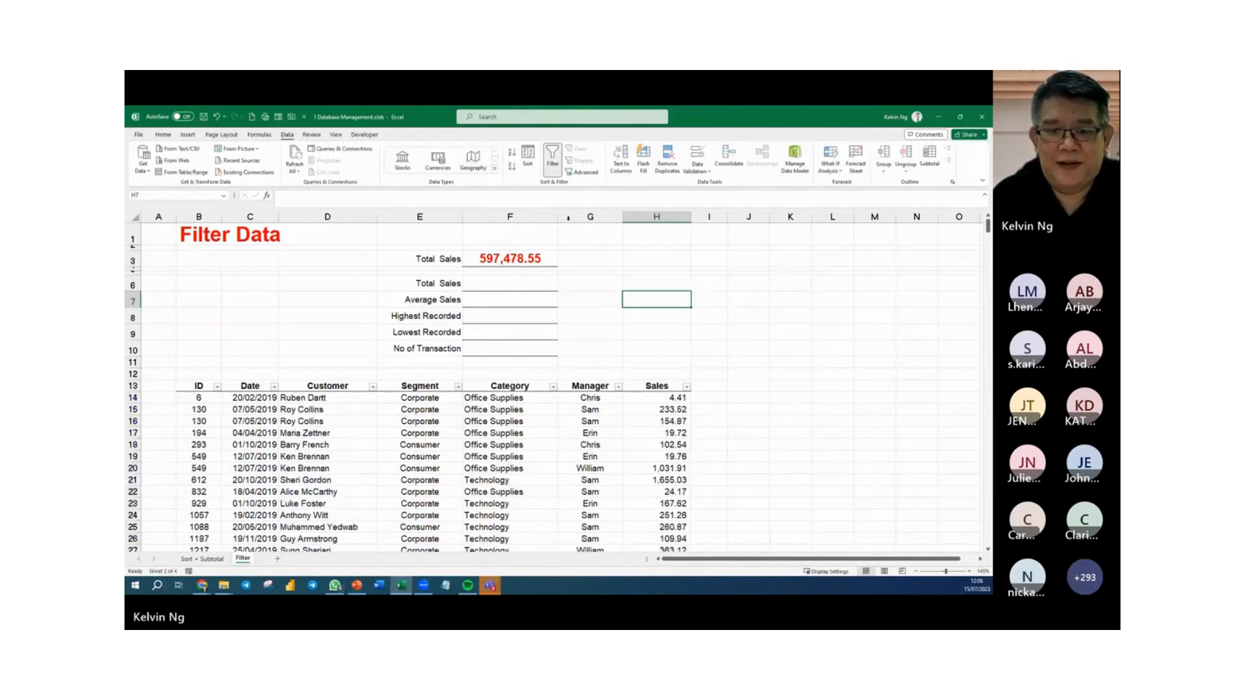
Enter =SUBTOTAL(9,Sales) in the second Total Sales cell, F6, choosing SUM as the function number.
left_click(547, 291)
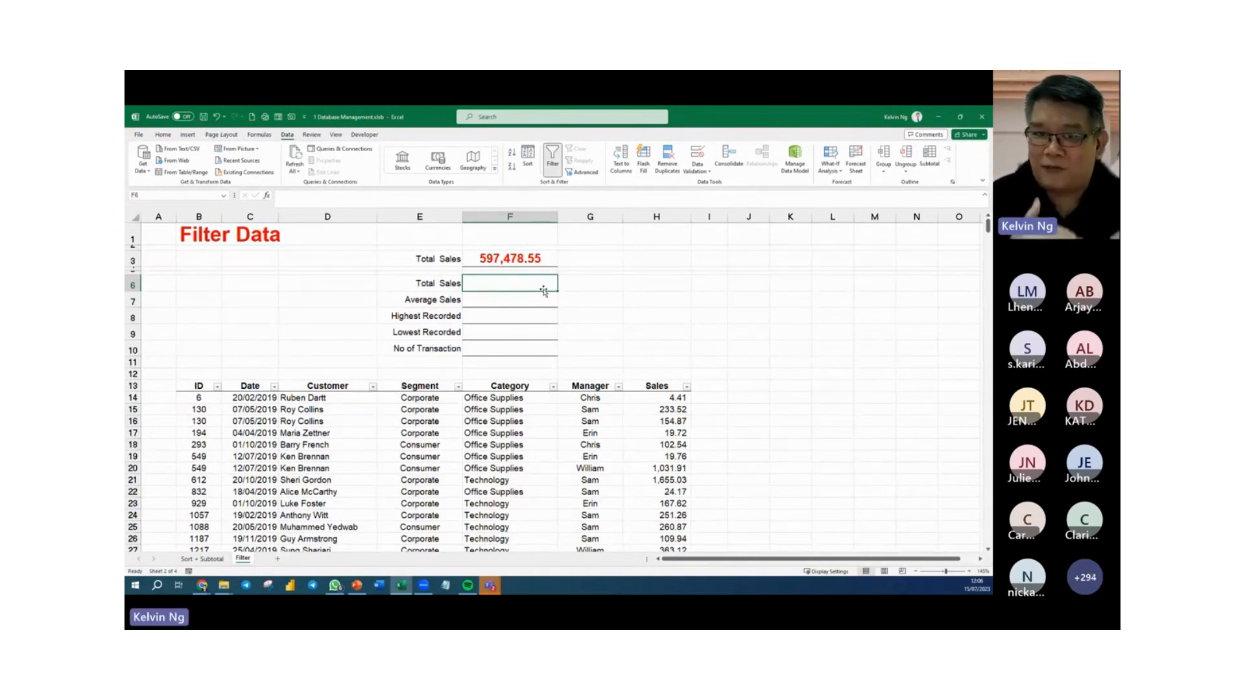
type("=subt")
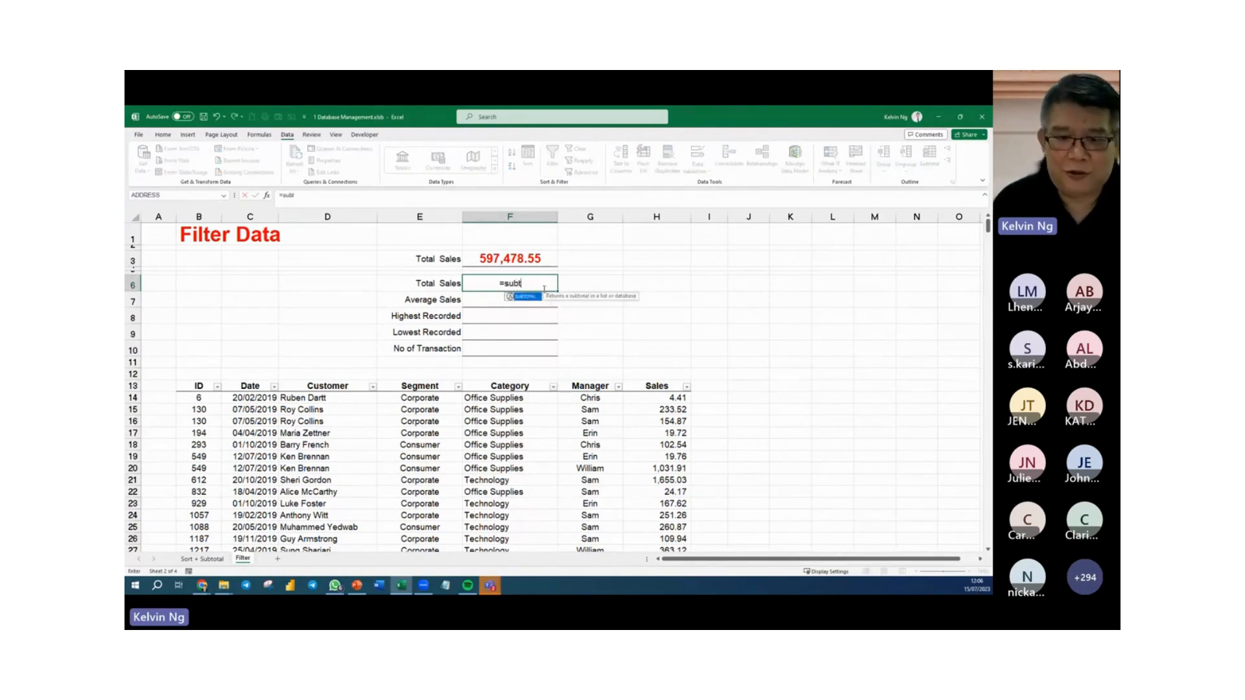
key("Tab")
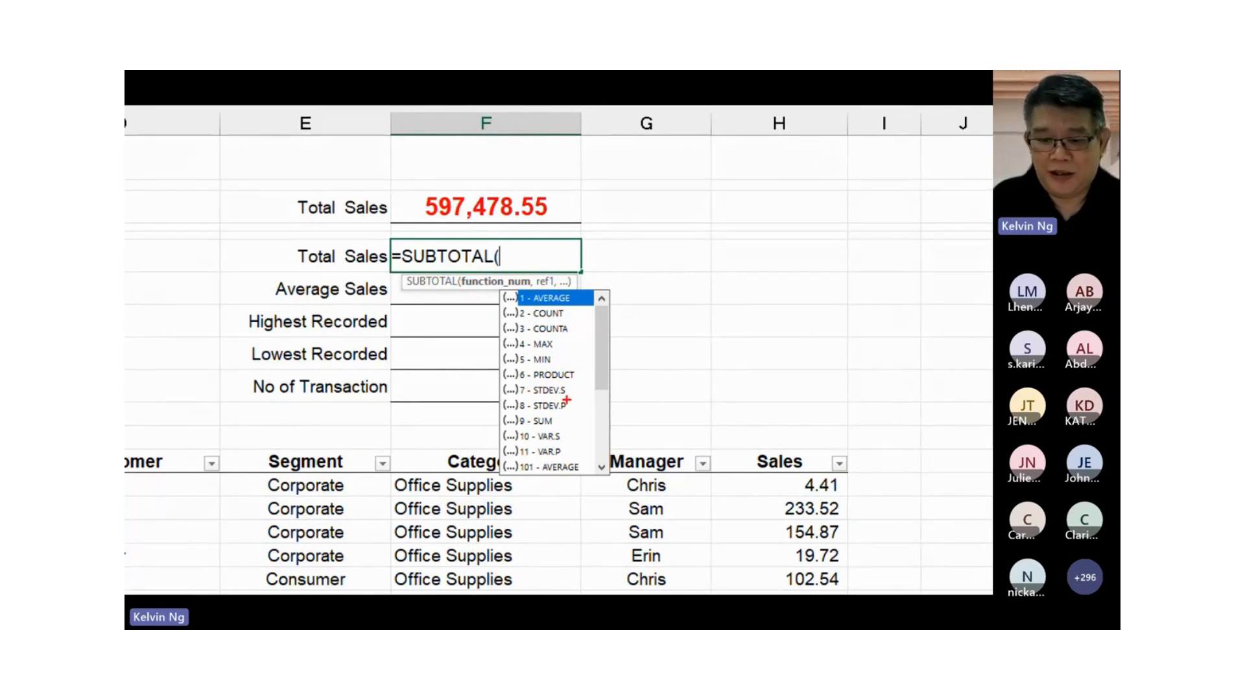
left_click_drag(591, 422, 530, 426)
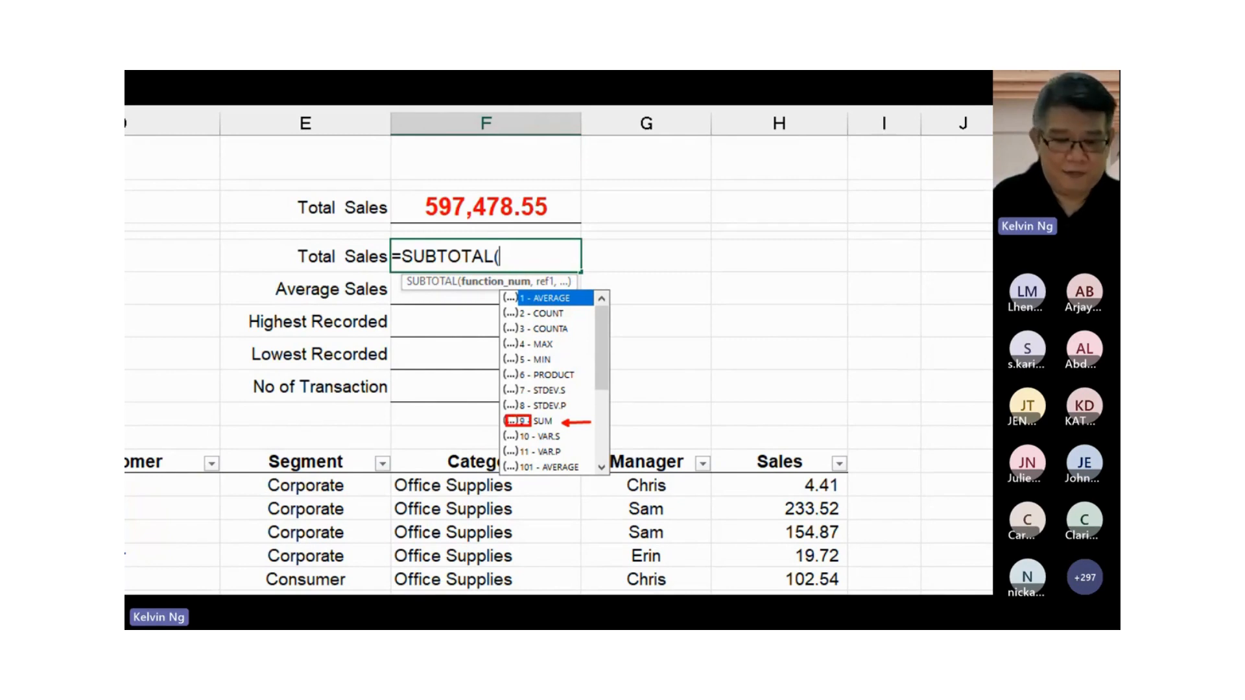
key("Escape")
left_click(543, 360)
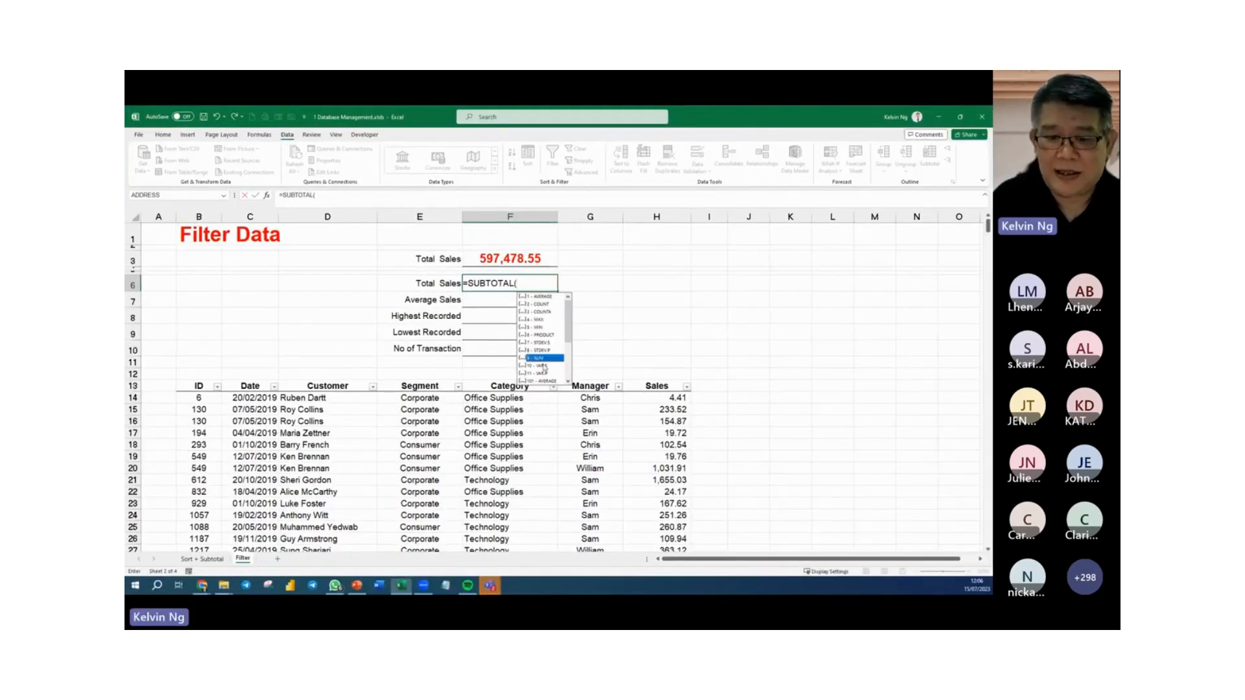
key("Tab")
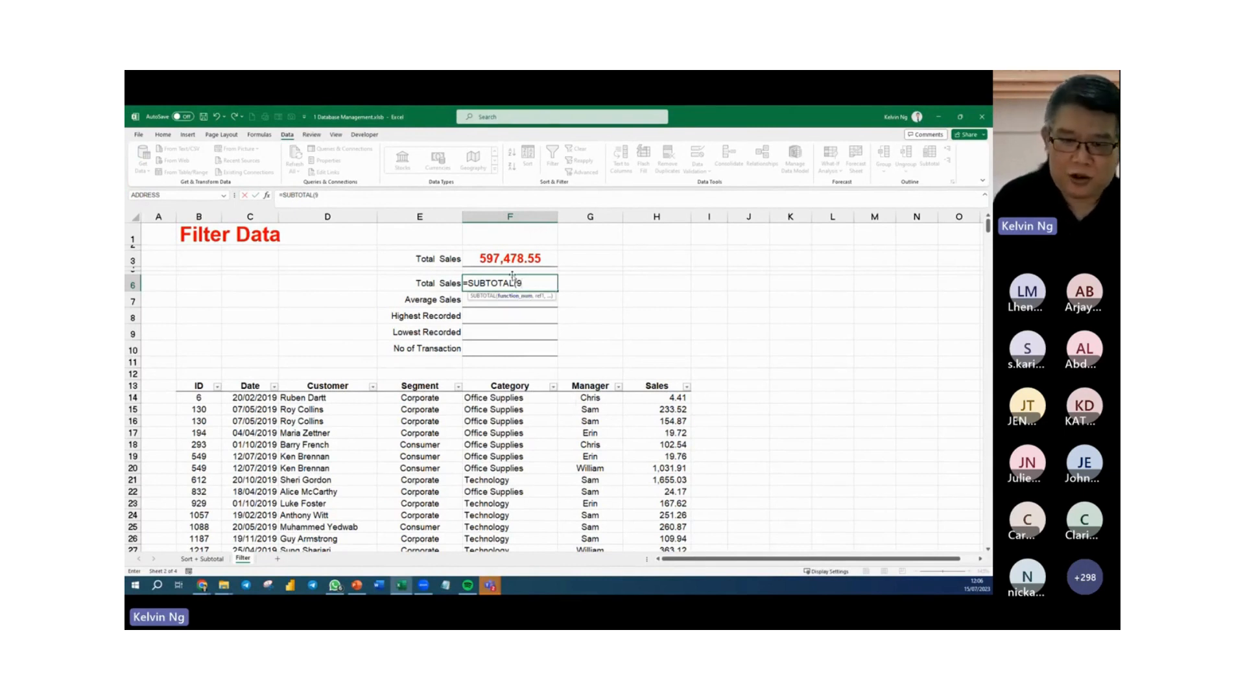
type(",")
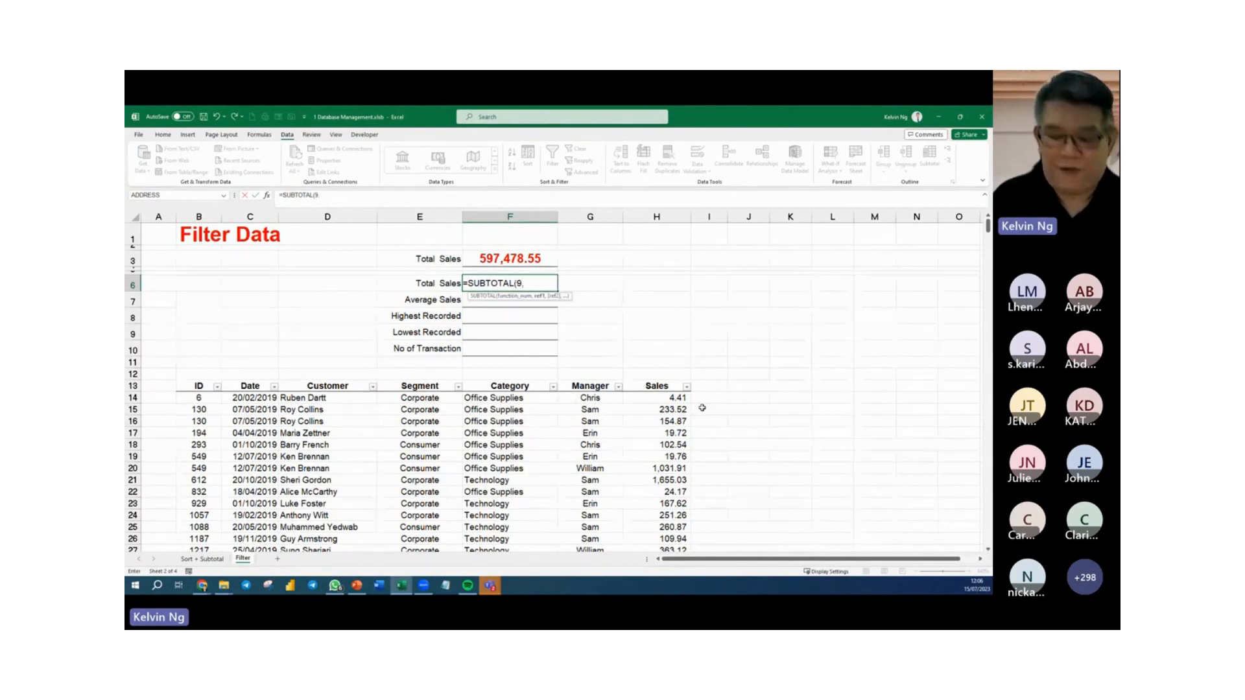
type("Sales")
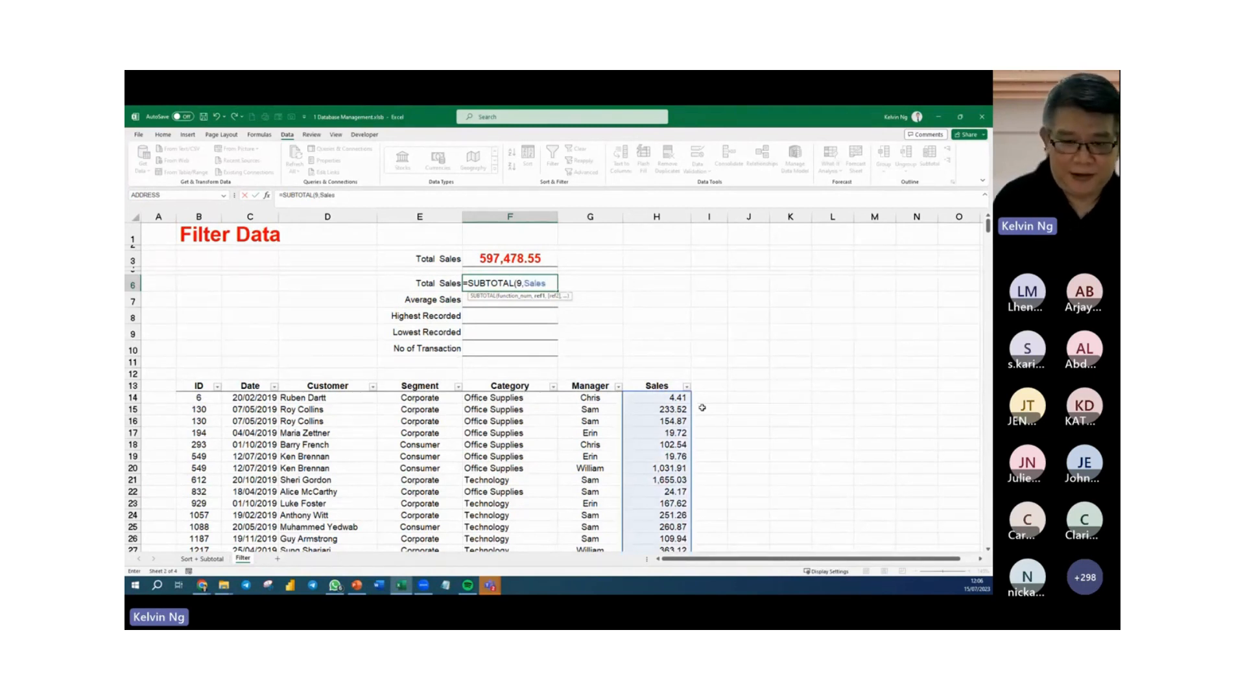
type(")")
key("Return")
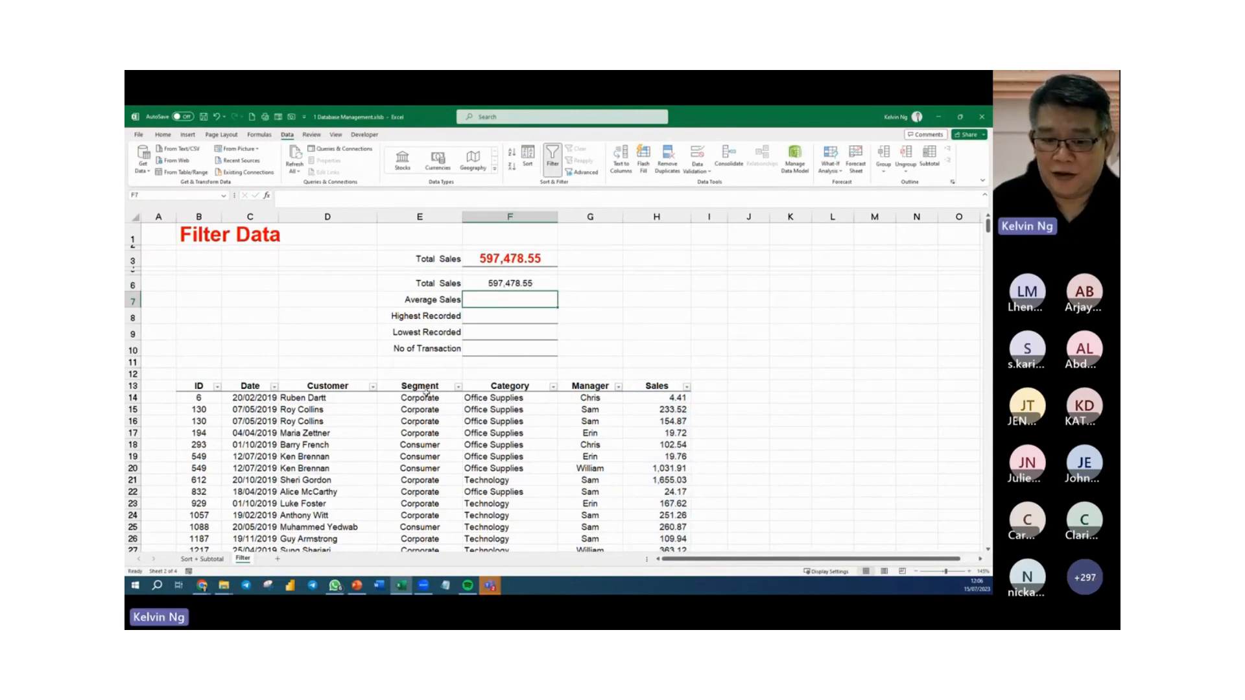
Filter the Segment column to show only the Consumer records.
left_click(458, 386)
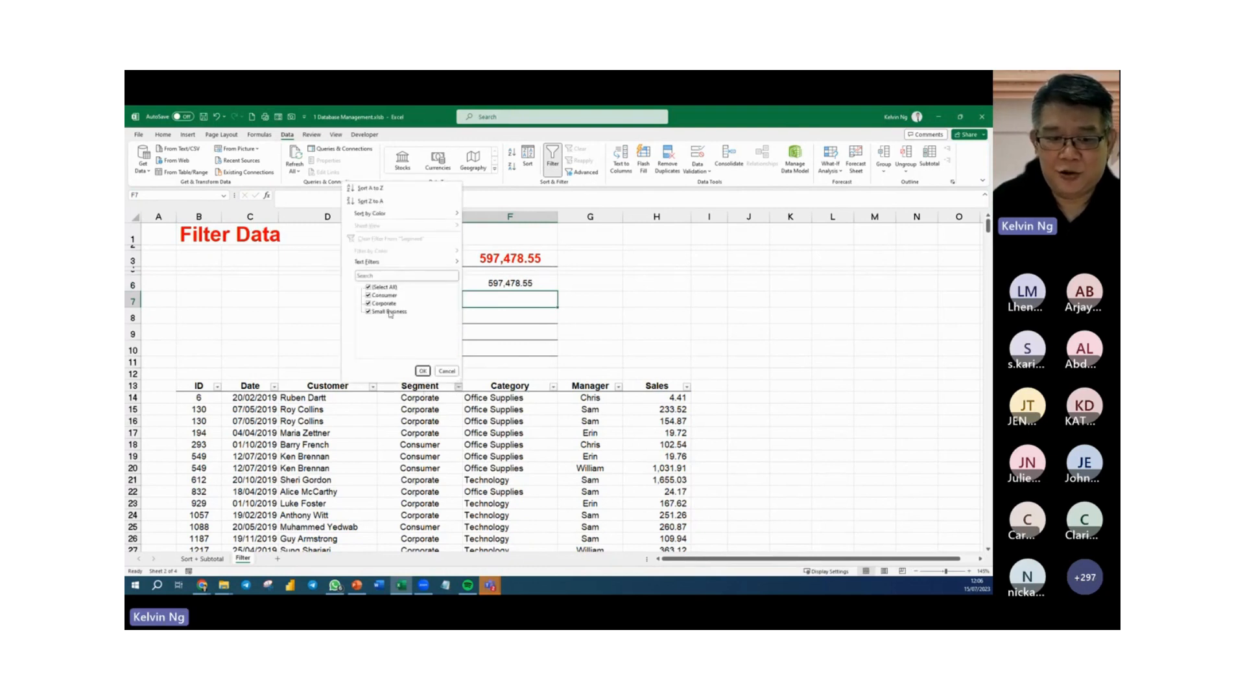
left_click(368, 288)
left_click(368, 295)
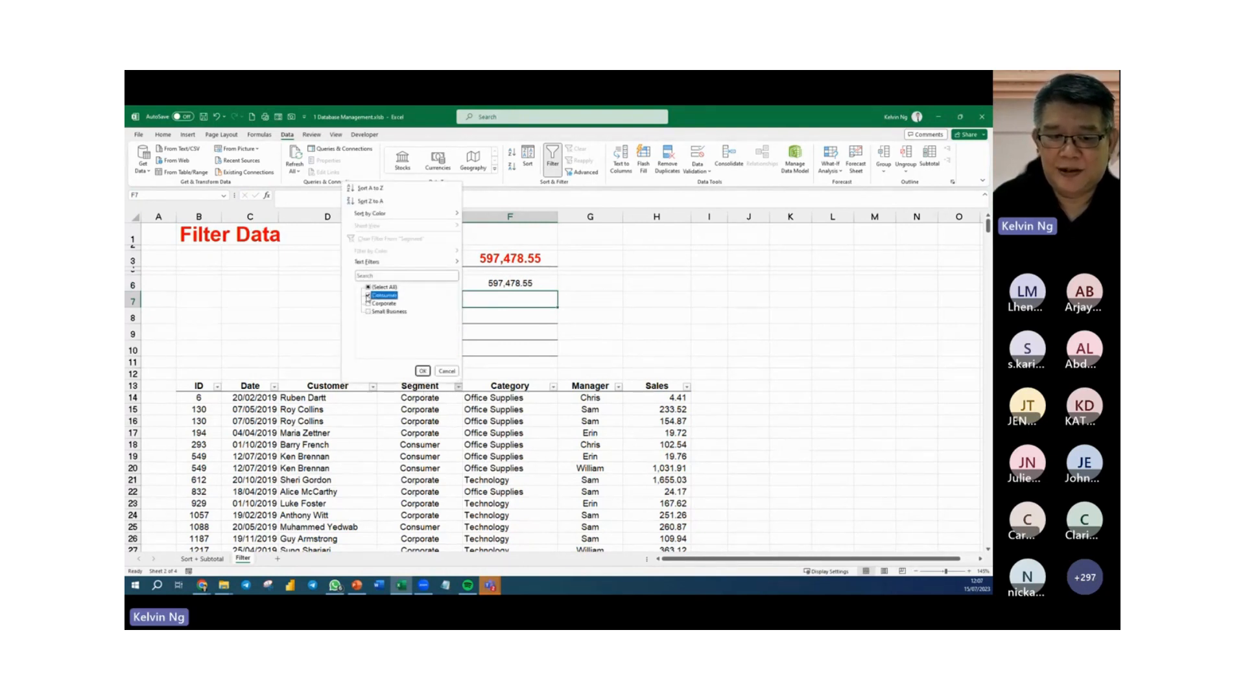
left_click(422, 371)
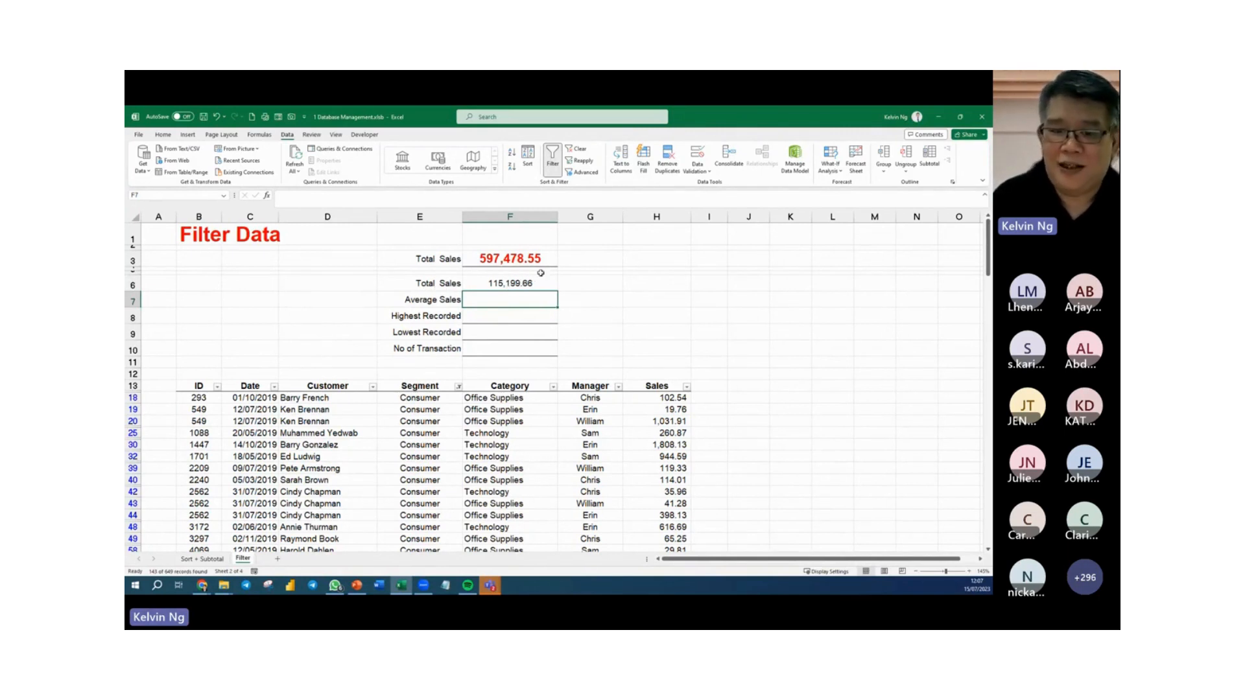
left_click(607, 284)
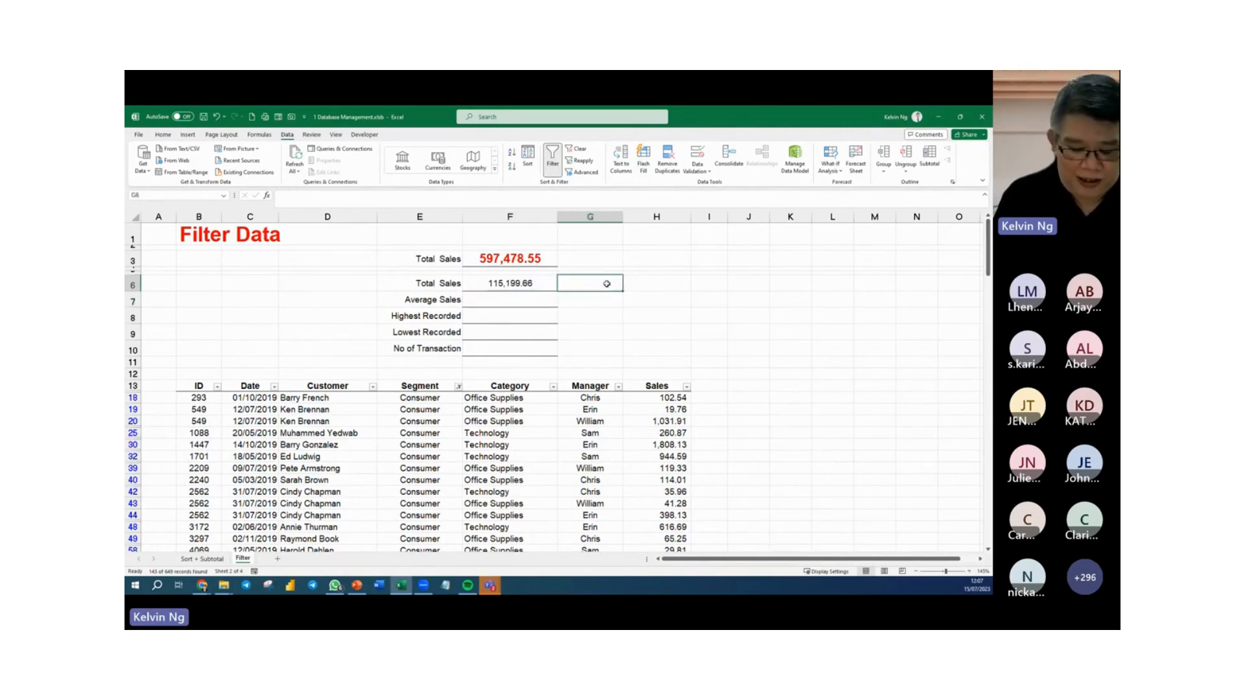
type("=sum")
key("Tab")
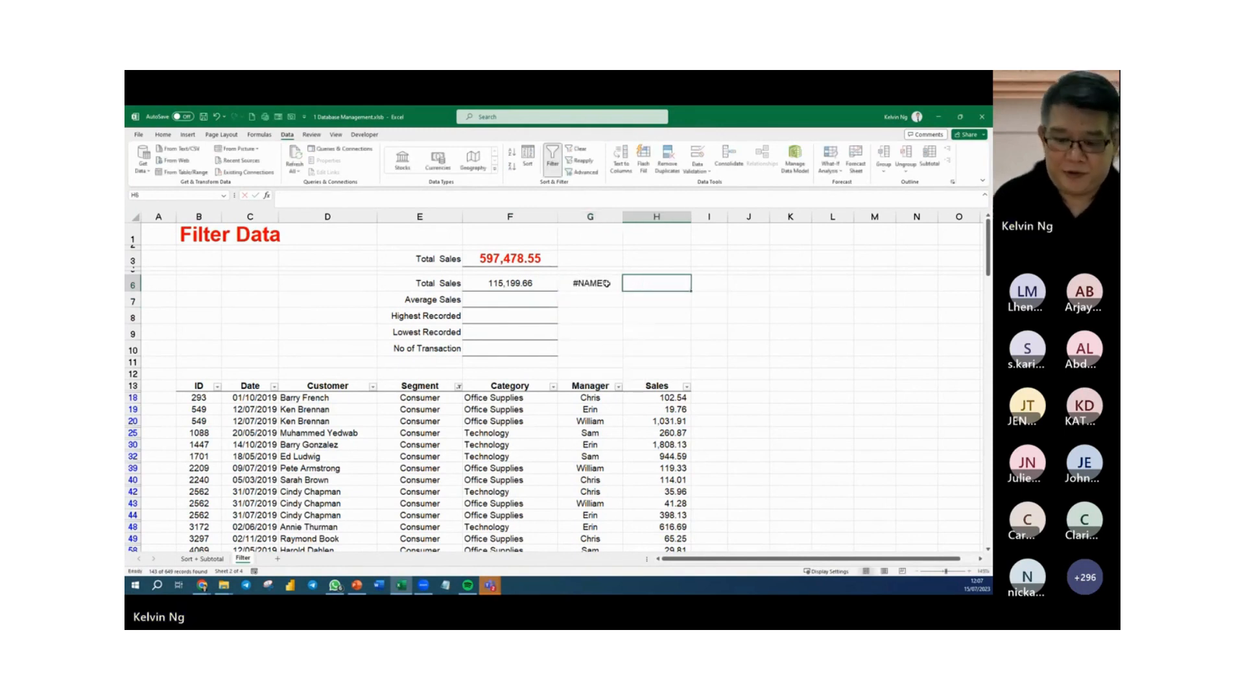
Display the formula of F6 beside it by entering =FORMULATEXT(F6) in G6.
left_click(607, 283)
type("=form")
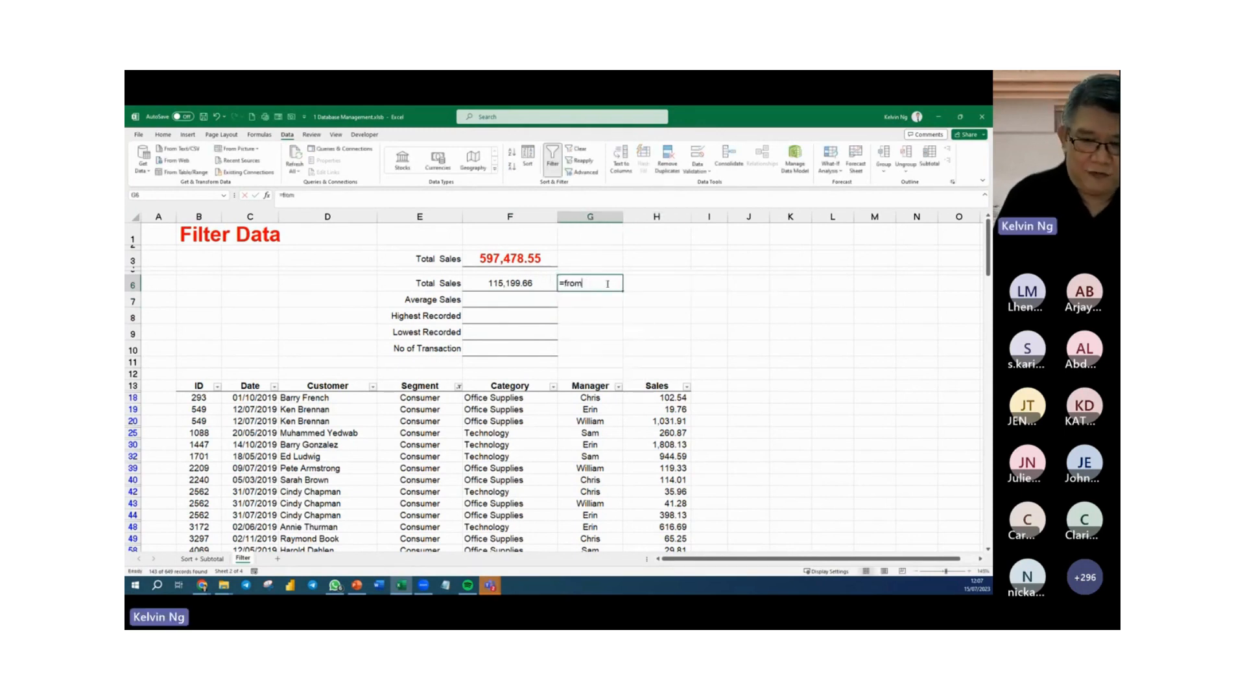
key("Tab")
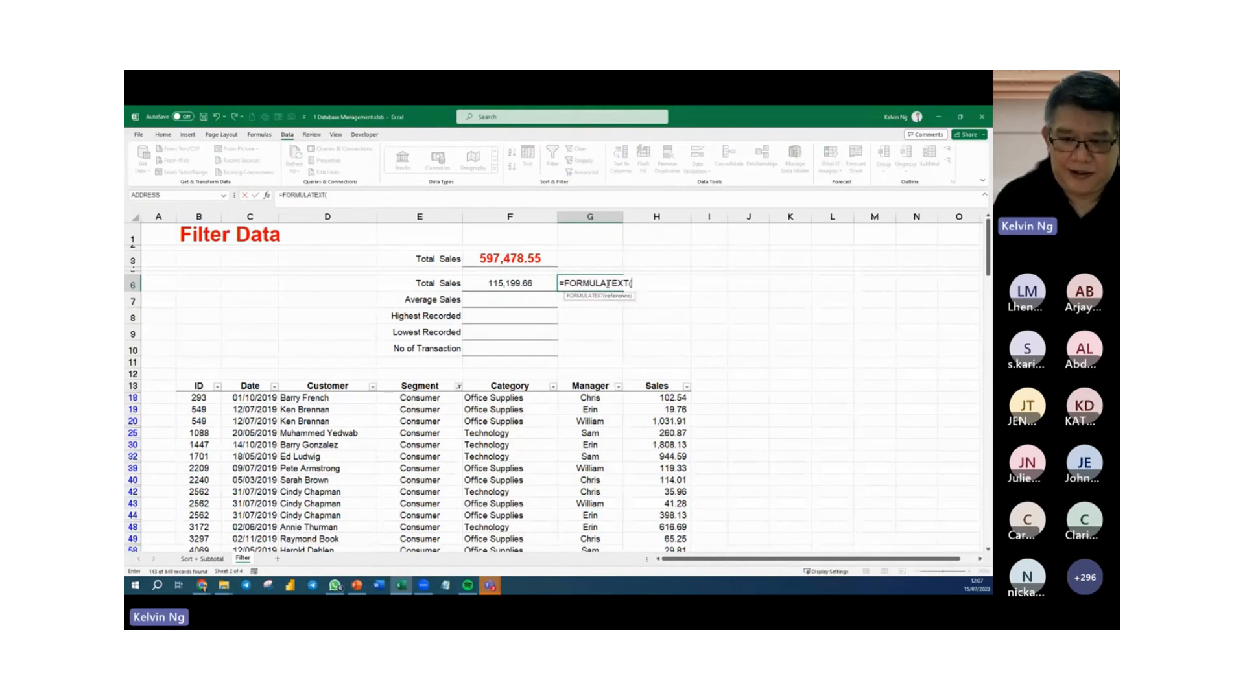
key("Left")
key("Return")
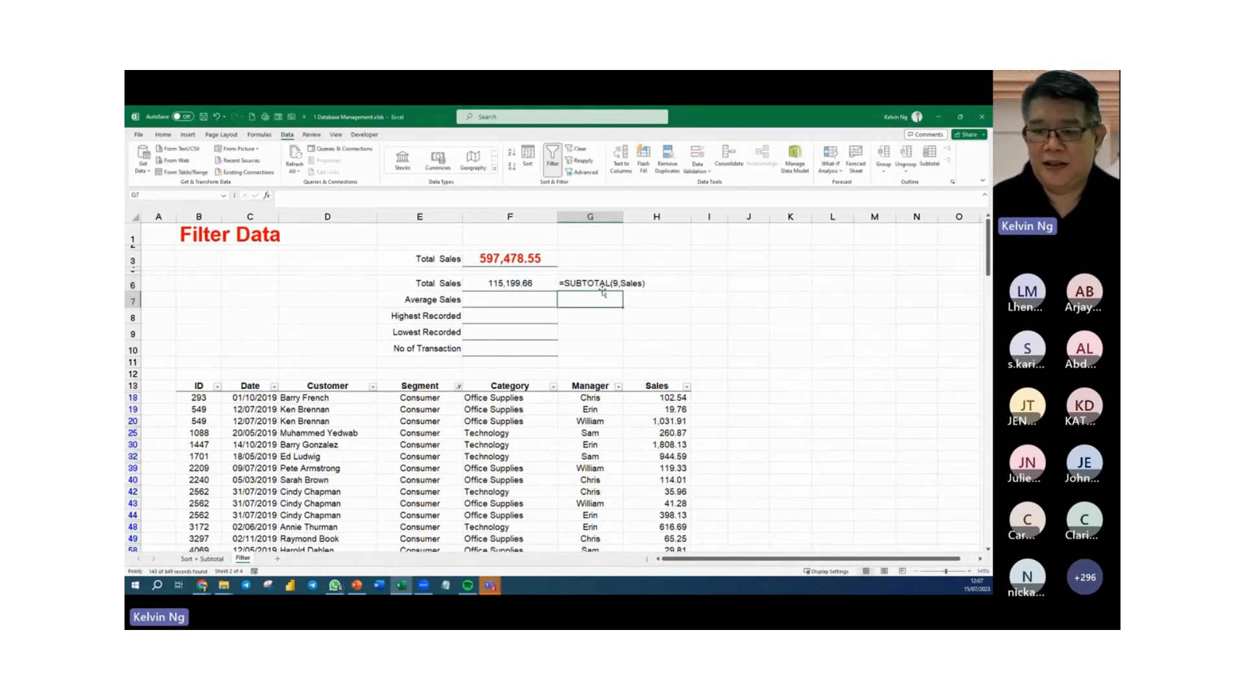
key("Up")
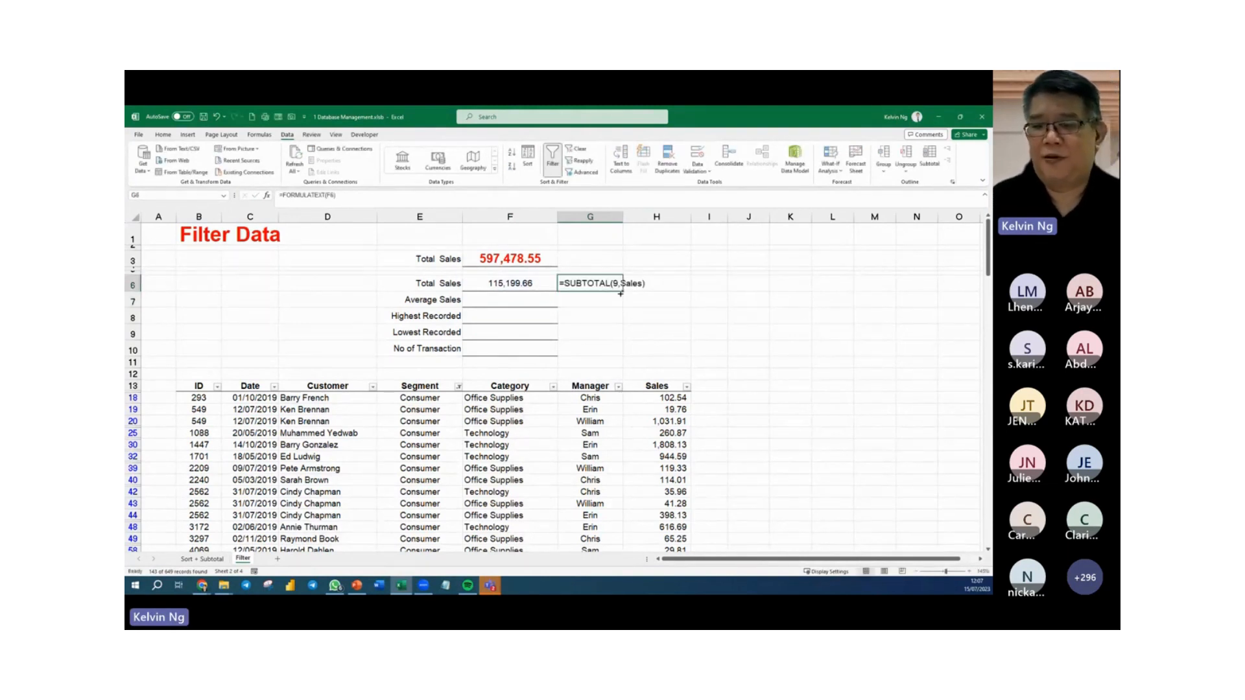
left_click(591, 330)
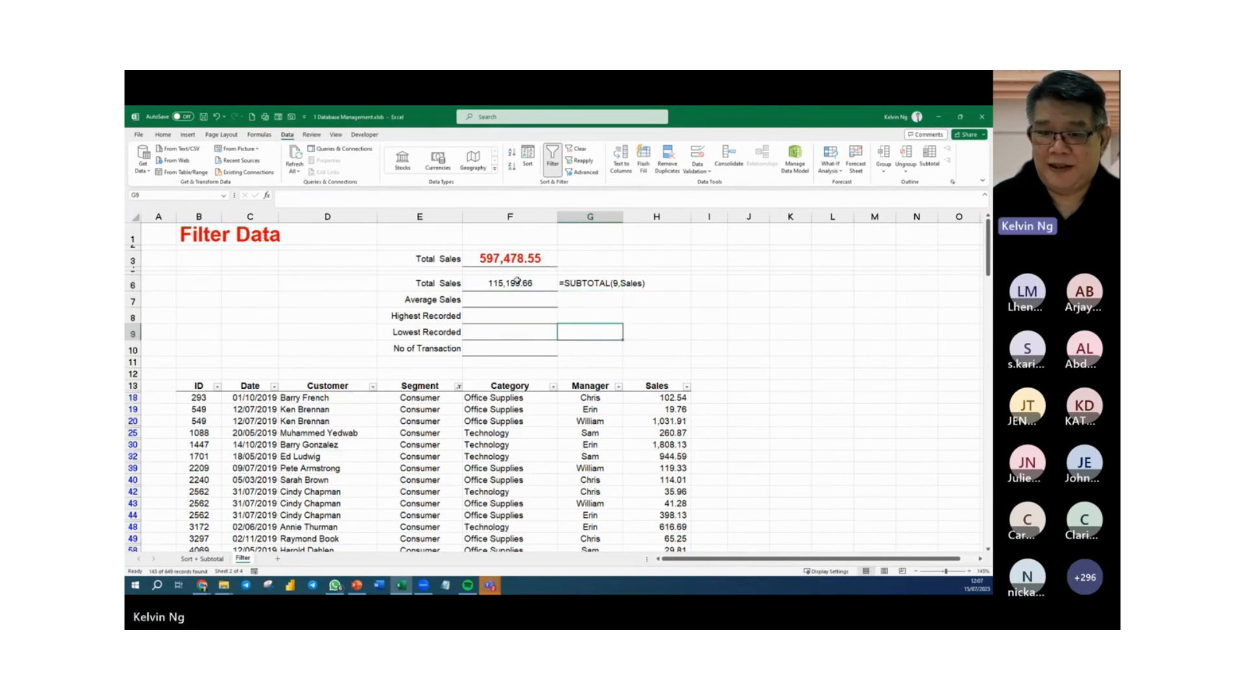
Display the formula of the first Total Sales cell by entering =FORMULATEXT(F3) in G3.
left_click(594, 257)
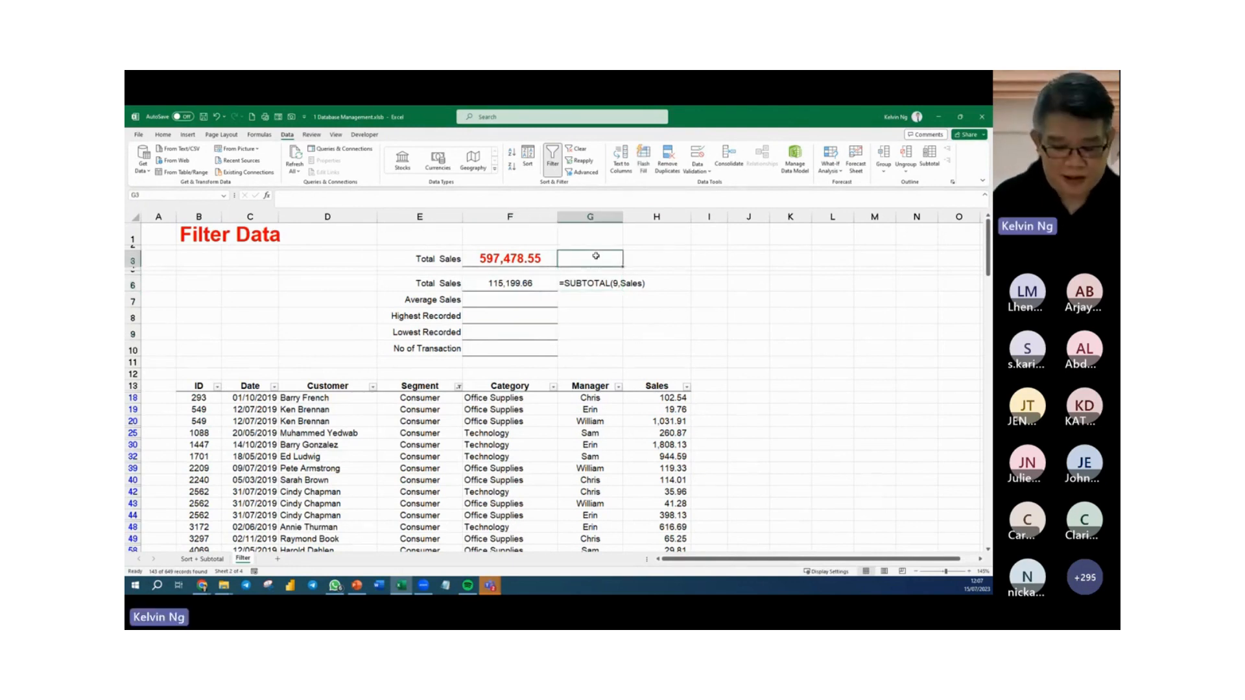
type("=form")
key("Tab")
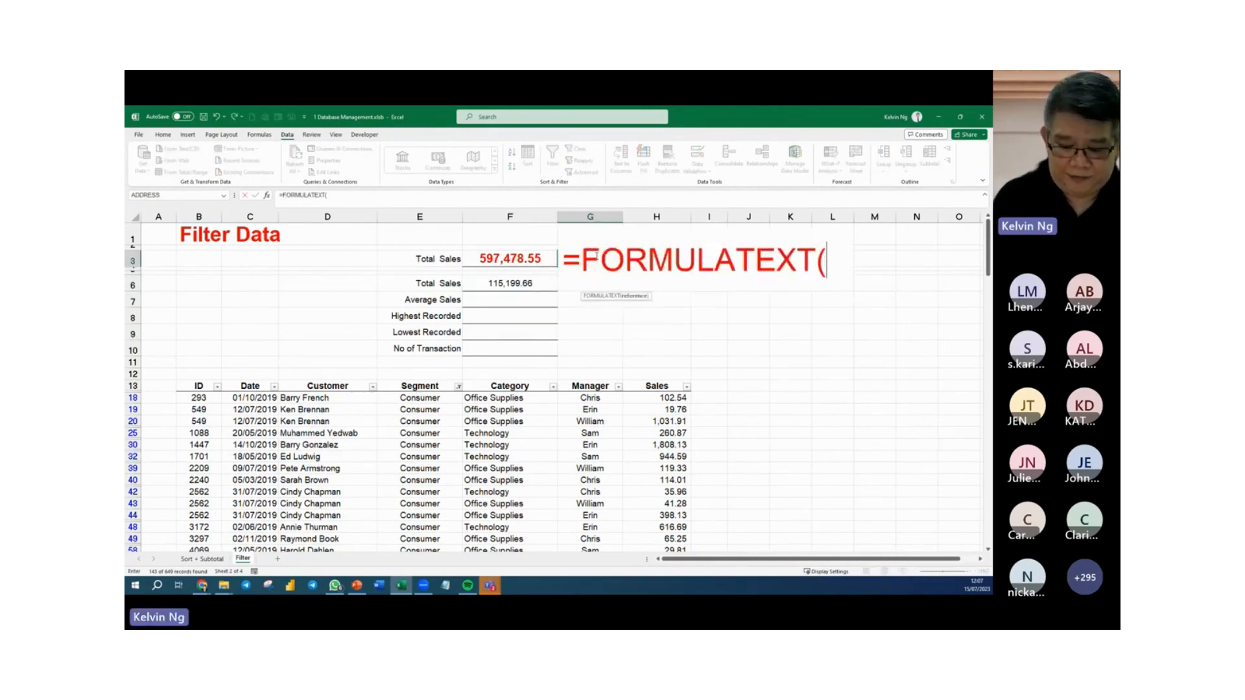
type("F3)")
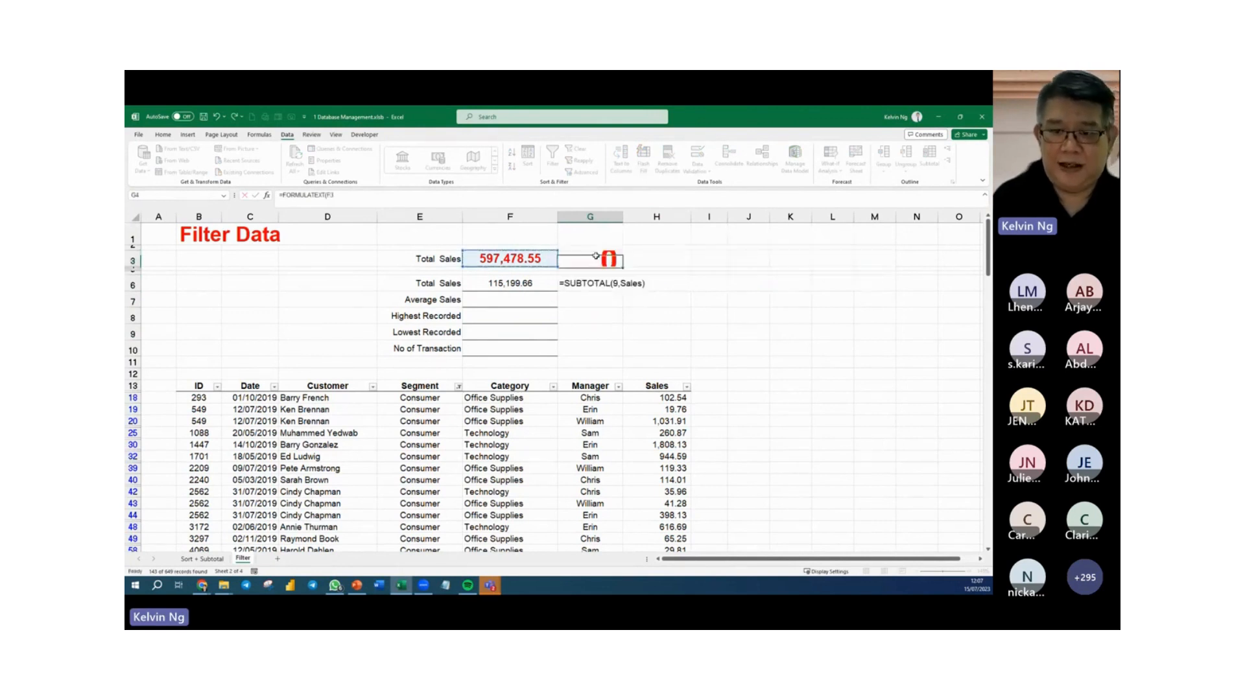
key("ctrl+Return")
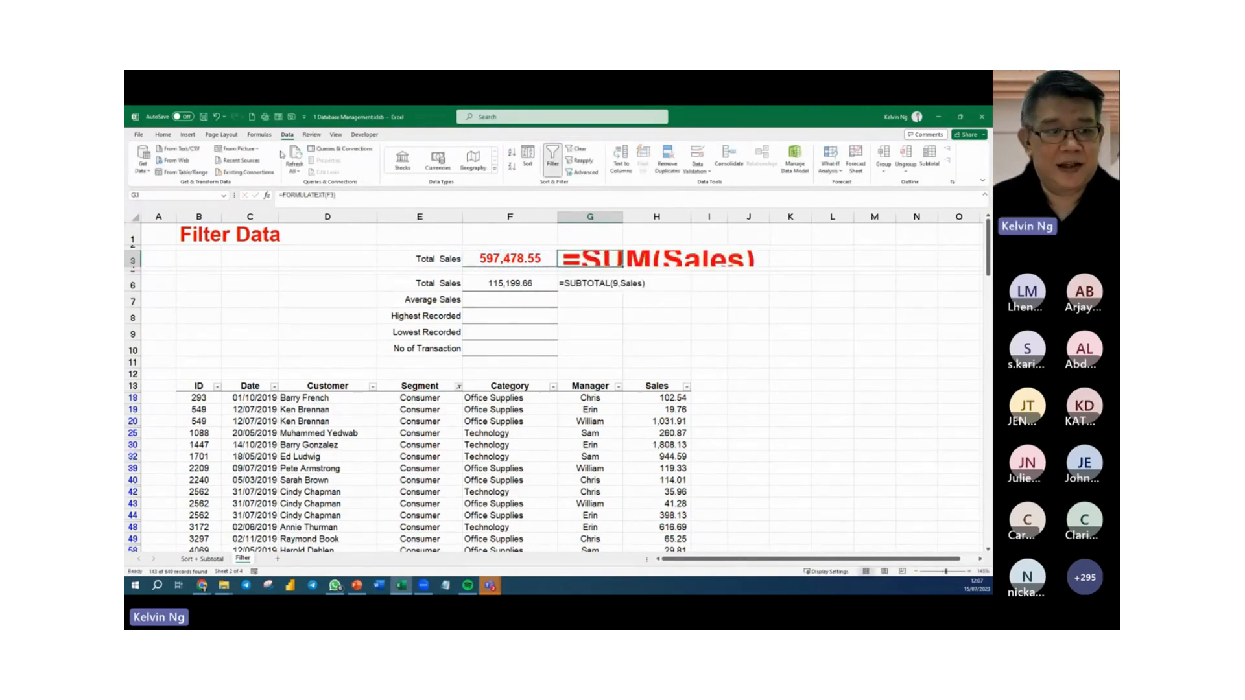
Reduce the font size of the formula text in G3 until it fits the row height.
left_click(163, 135)
left_click(306, 154)
left_click(305, 155)
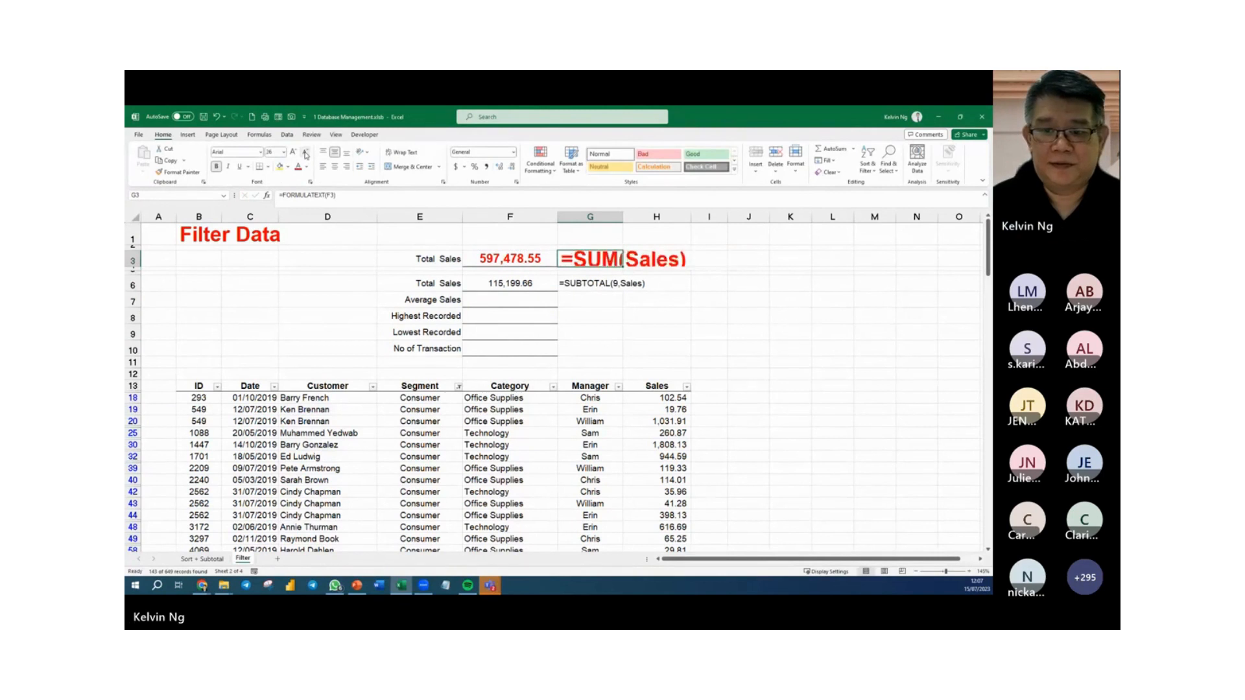
left_click(306, 155)
left_click(306, 155)
left_click(305, 154)
left_click(306, 154)
left_click(306, 155)
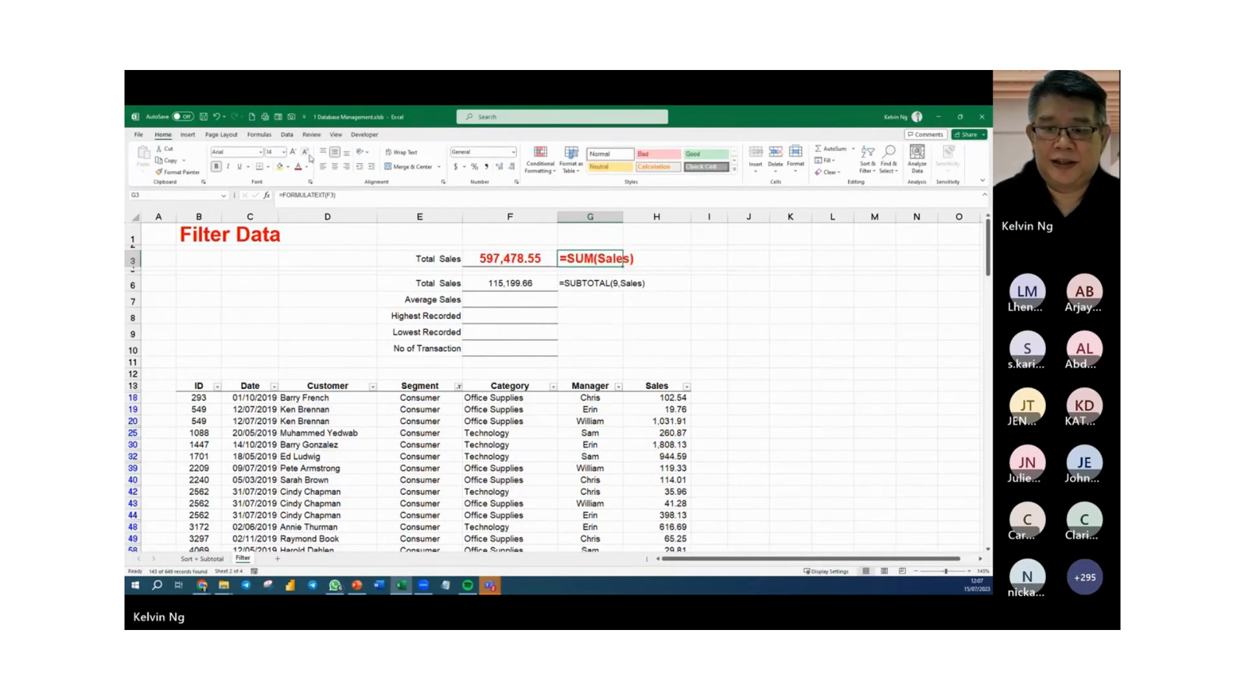
left_click(662, 280)
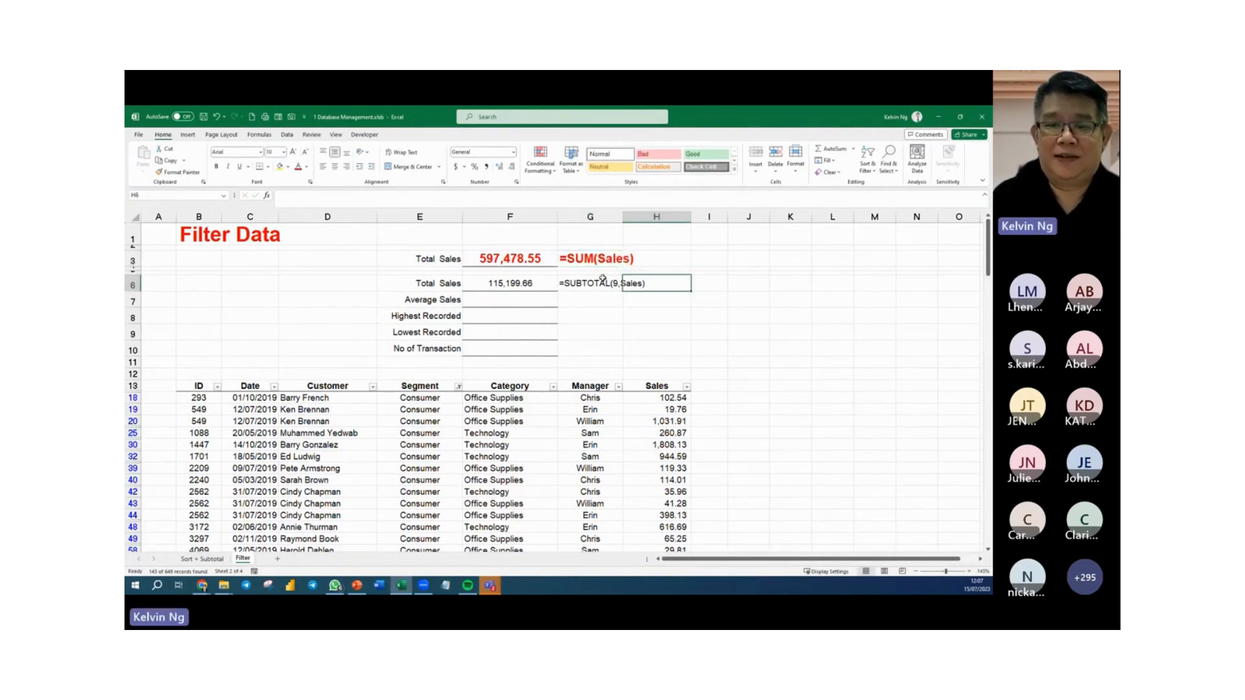
Select all visible Sales values from H18 down to compare their sum with the subtotal in F6.
left_click(659, 398)
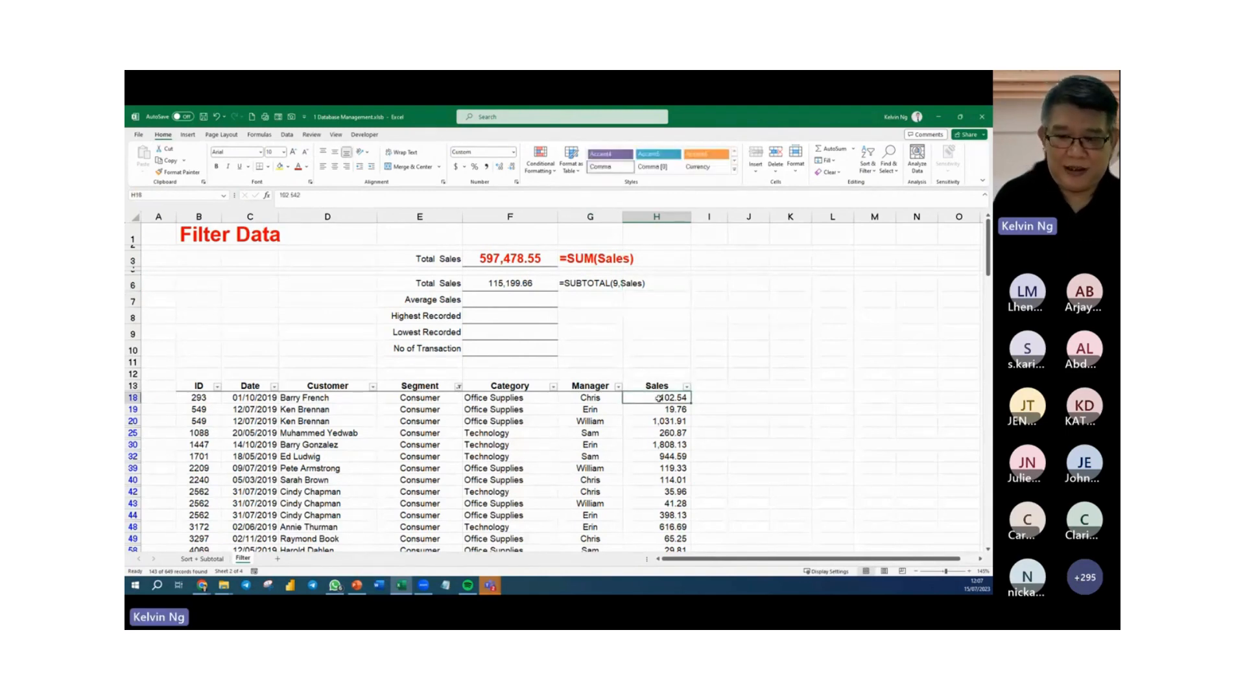
key("ctrl+shift+Down")
scroll(674, 383, "up", 15)
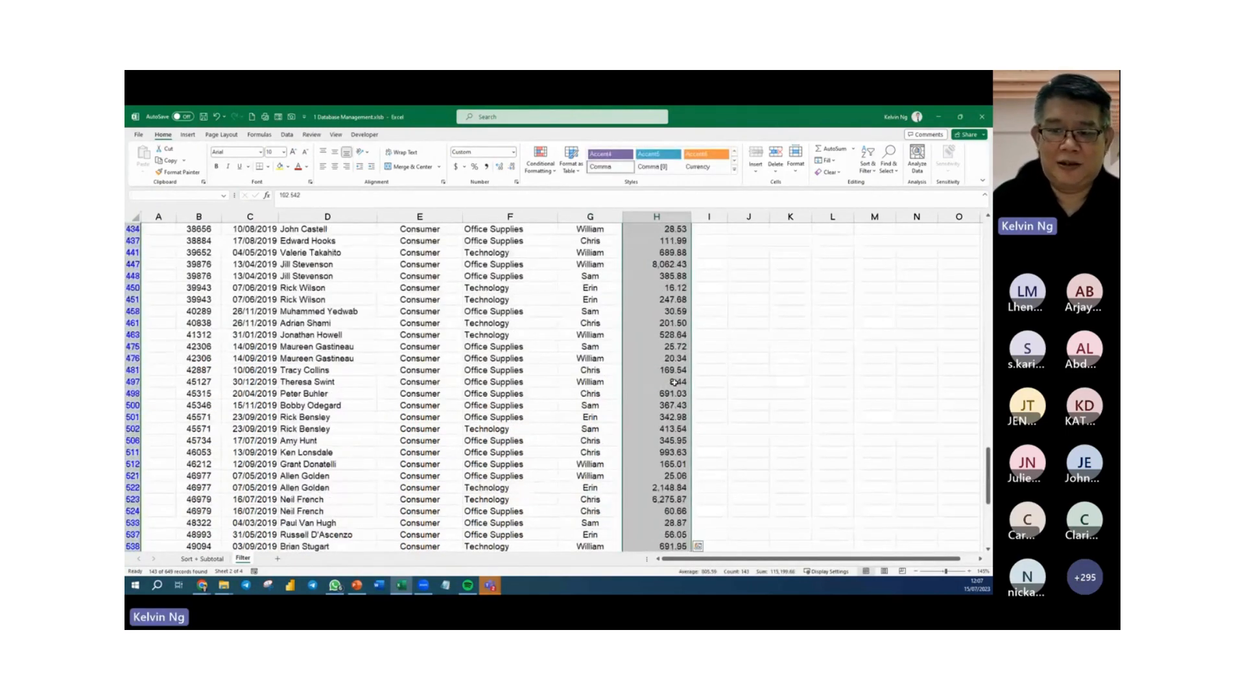
scroll(675, 383, "up", 20)
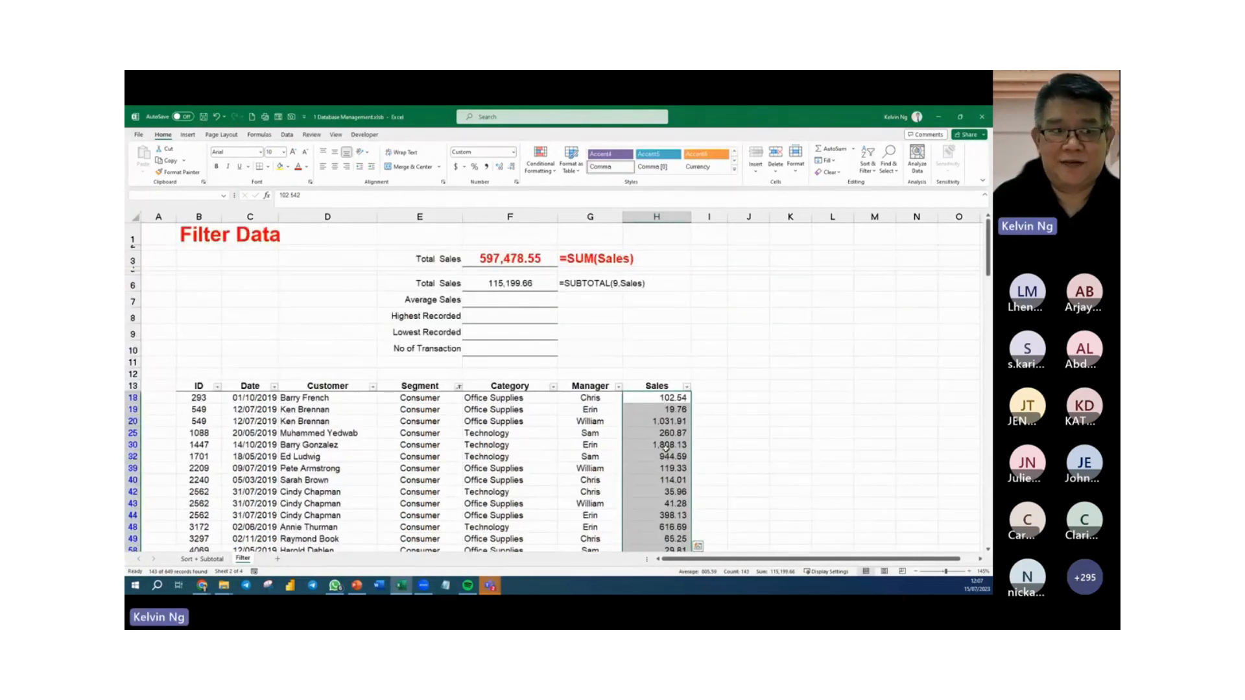
Clear the Segment filter so that all sales records are shown again.
left_click(168, 194)
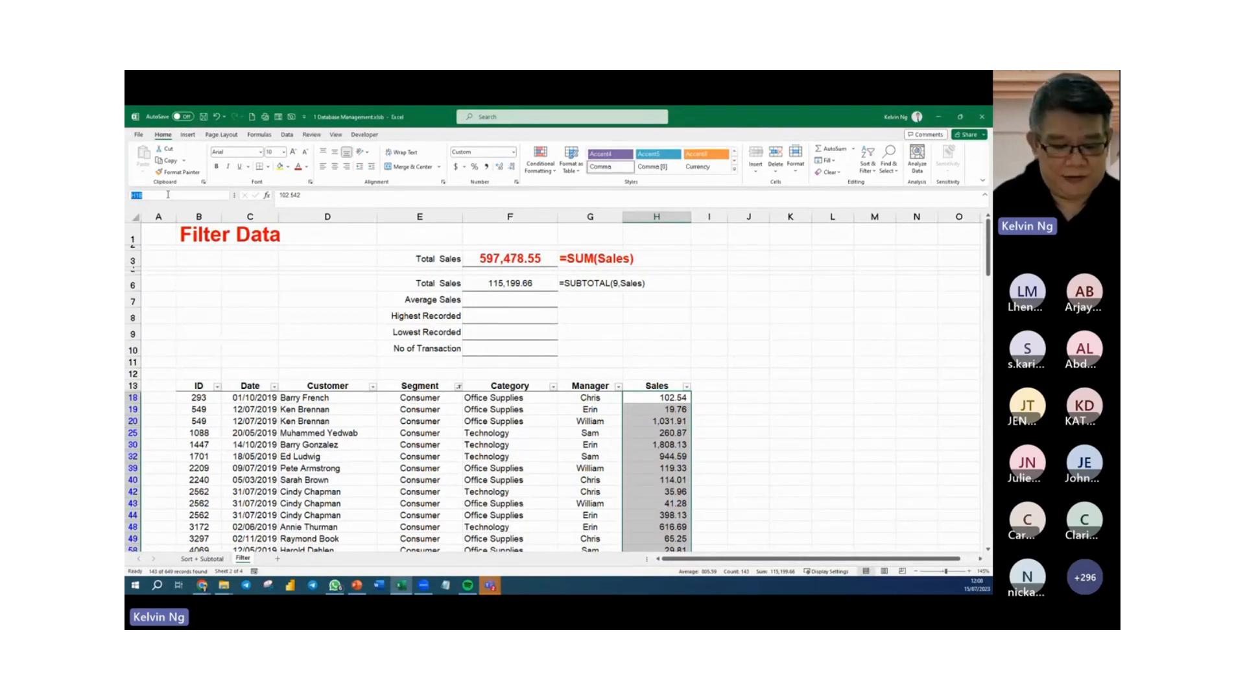
key("Escape")
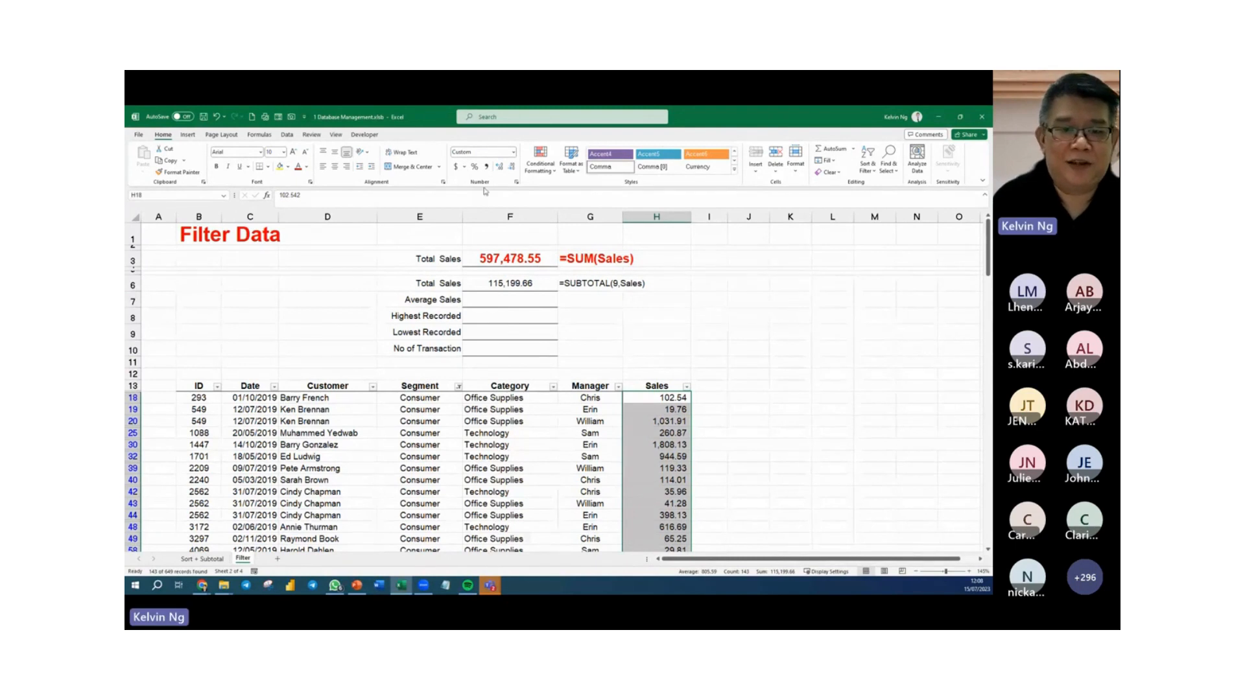
left_click(420, 374)
left_click(287, 135)
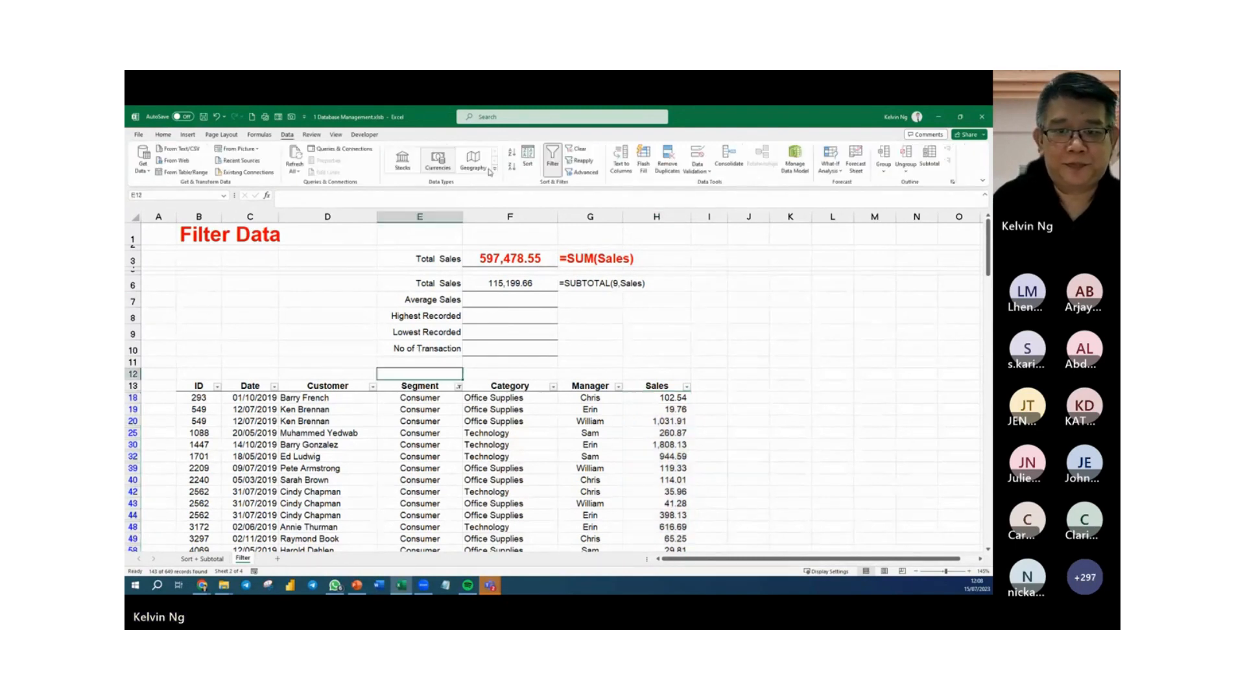
left_click(576, 149)
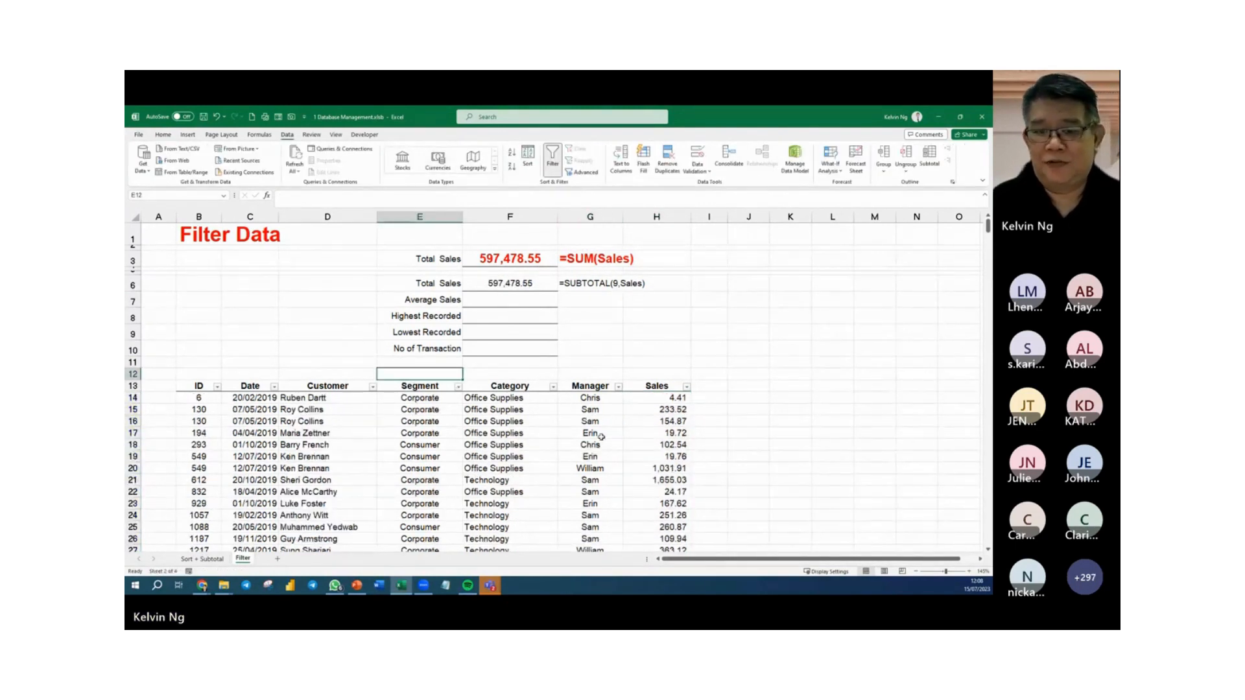
Copy the SUBTOTAL formula from F6 down through F10.
left_click(607, 345)
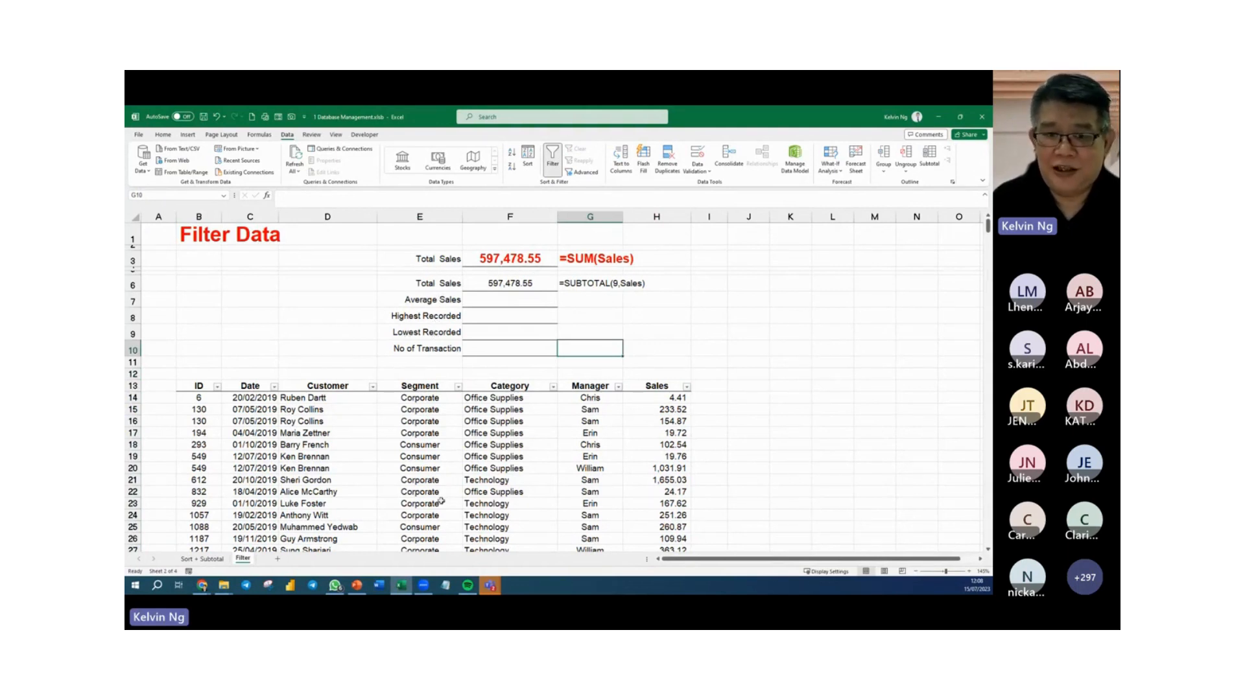
left_click(550, 286)
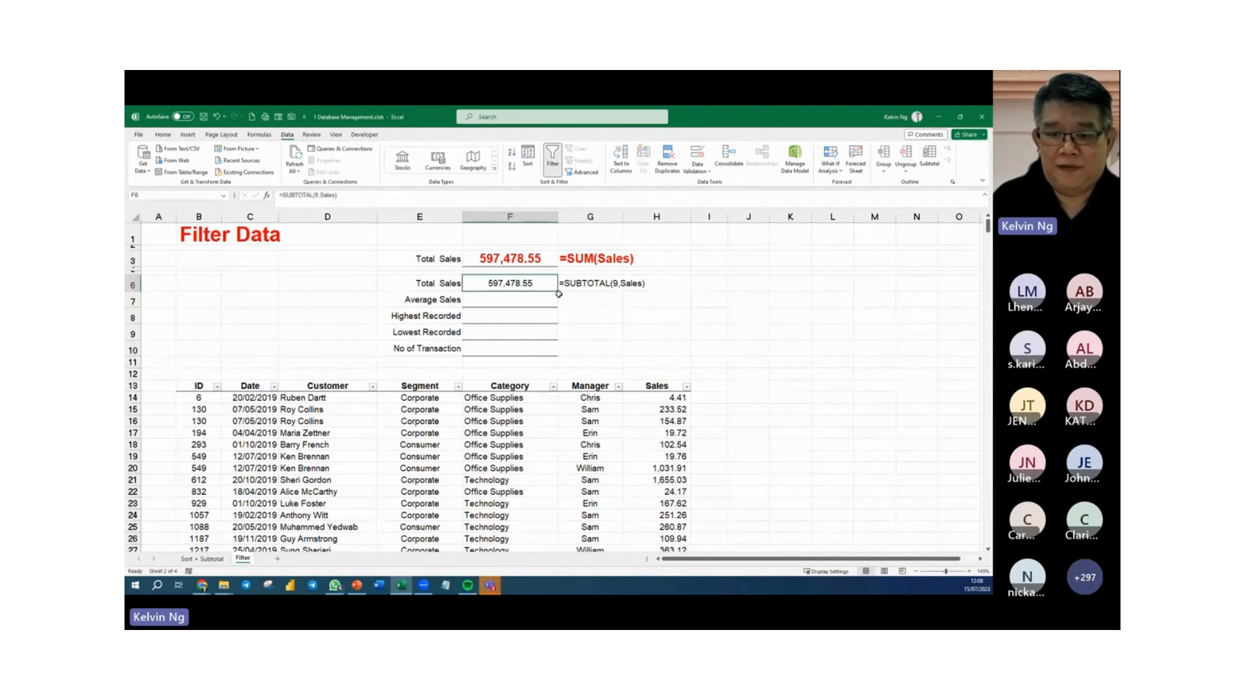
left_click_drag(558, 292, 553, 351)
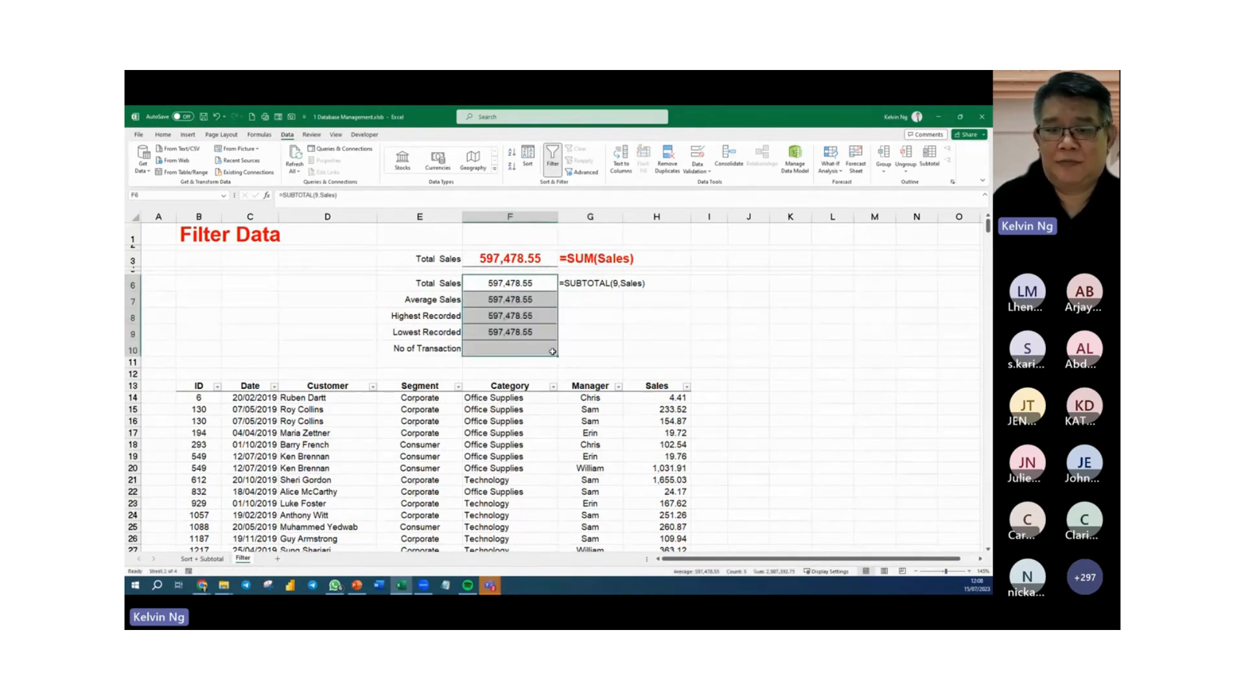
Change the Average Sales formula in F7 to =SUBTOTAL(1,Sales).
double_click(550, 300)
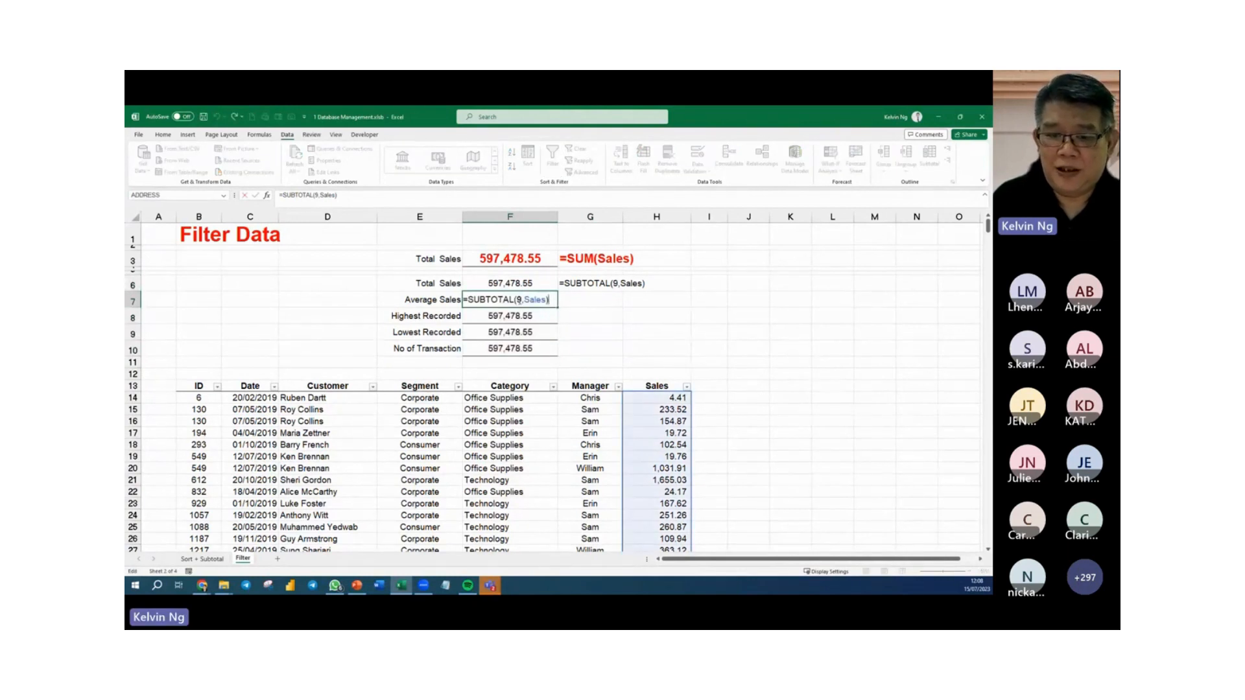
left_click(520, 300)
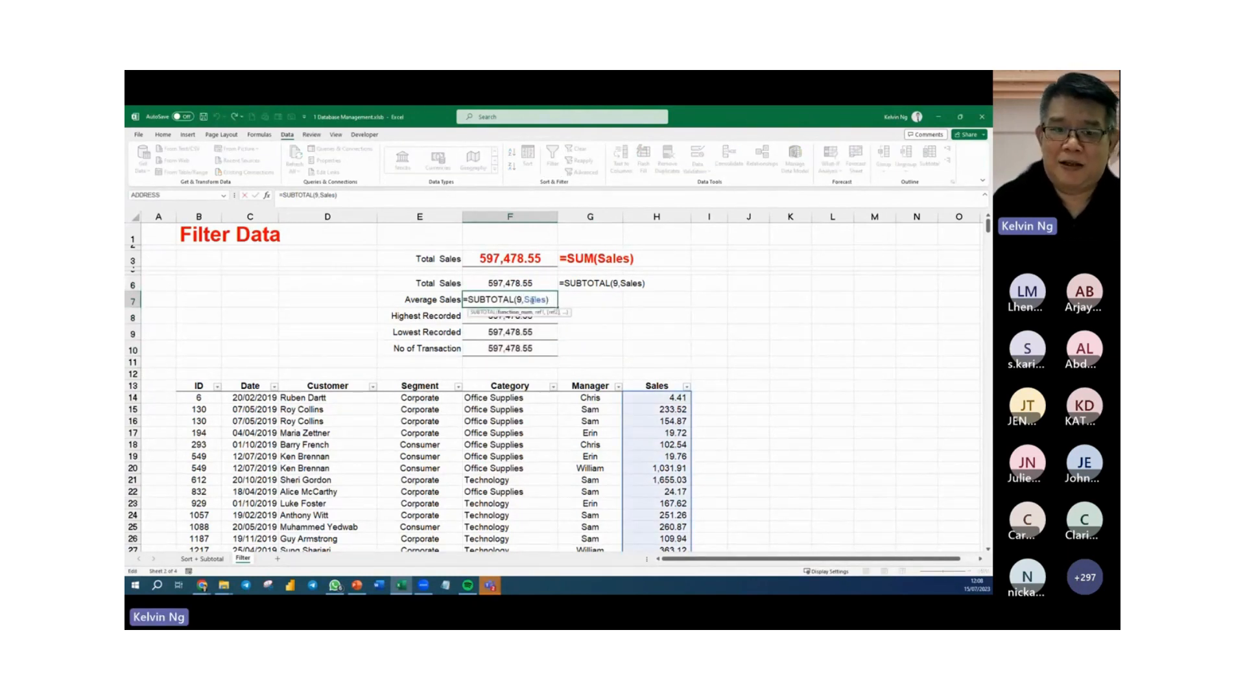
key("BackSpace")
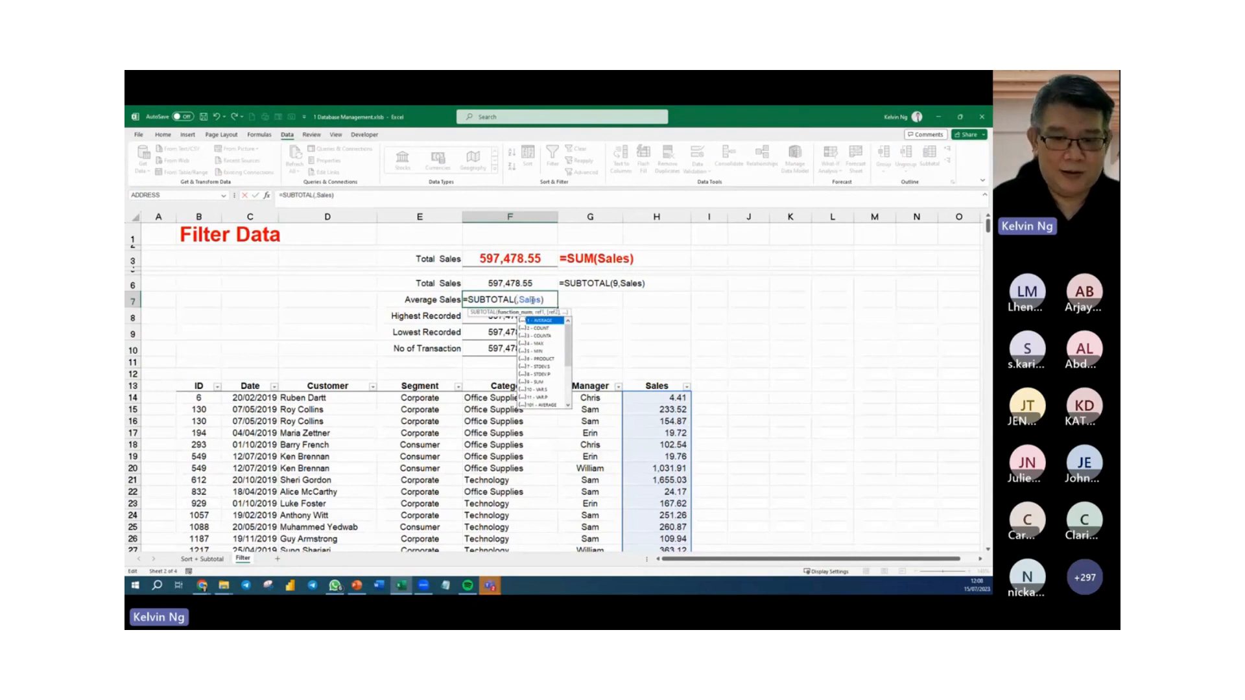
type("1")
key("Return")
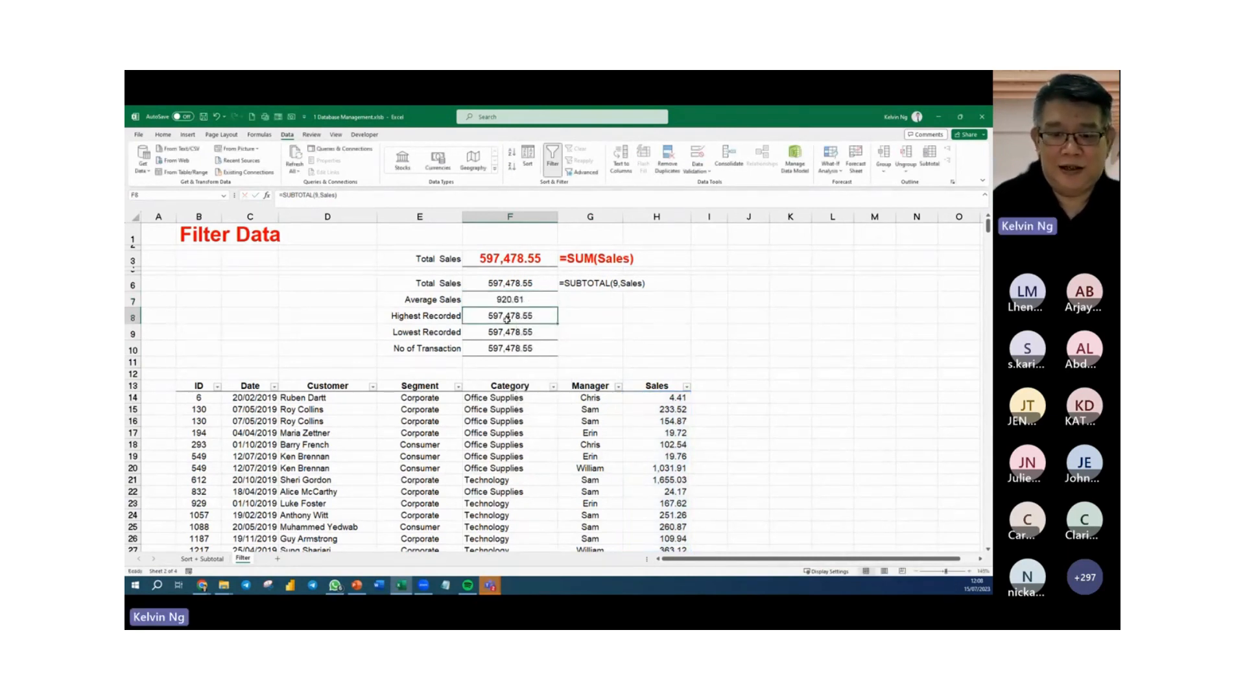
Change the Highest Recorded formula in F8 to =SUBTOTAL(4,Sales), using the MAX function number.
double_click(530, 317)
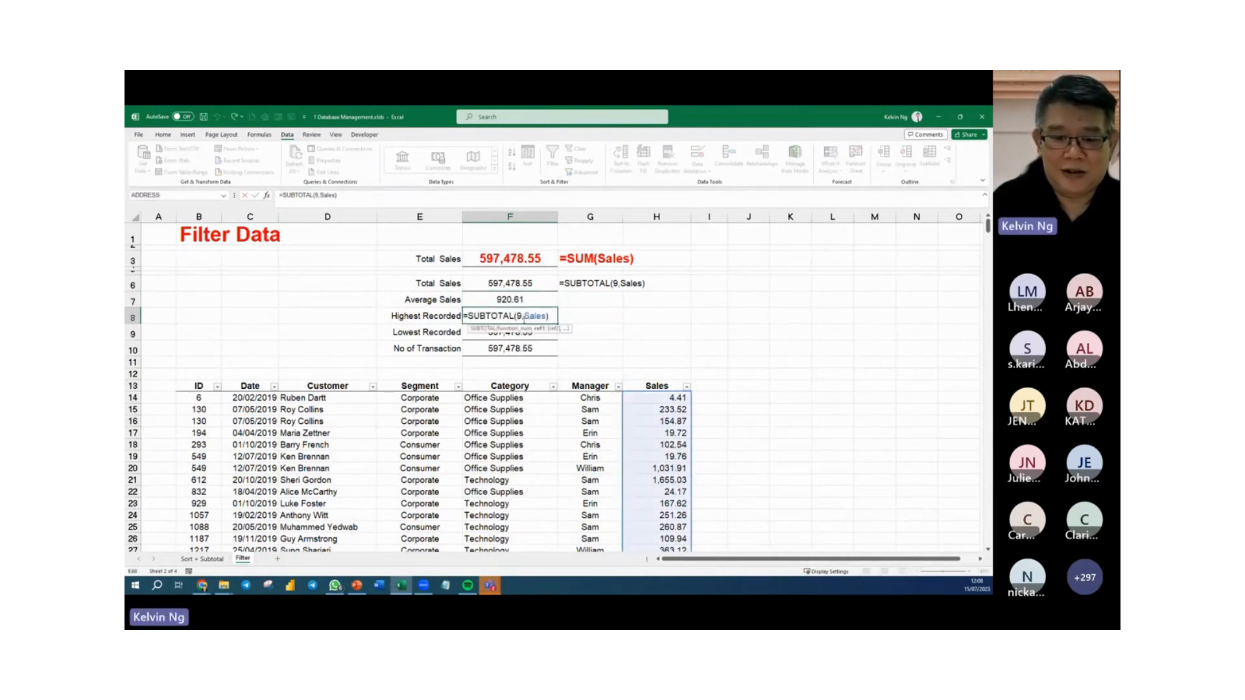
left_click(523, 318)
key("BackSpace")
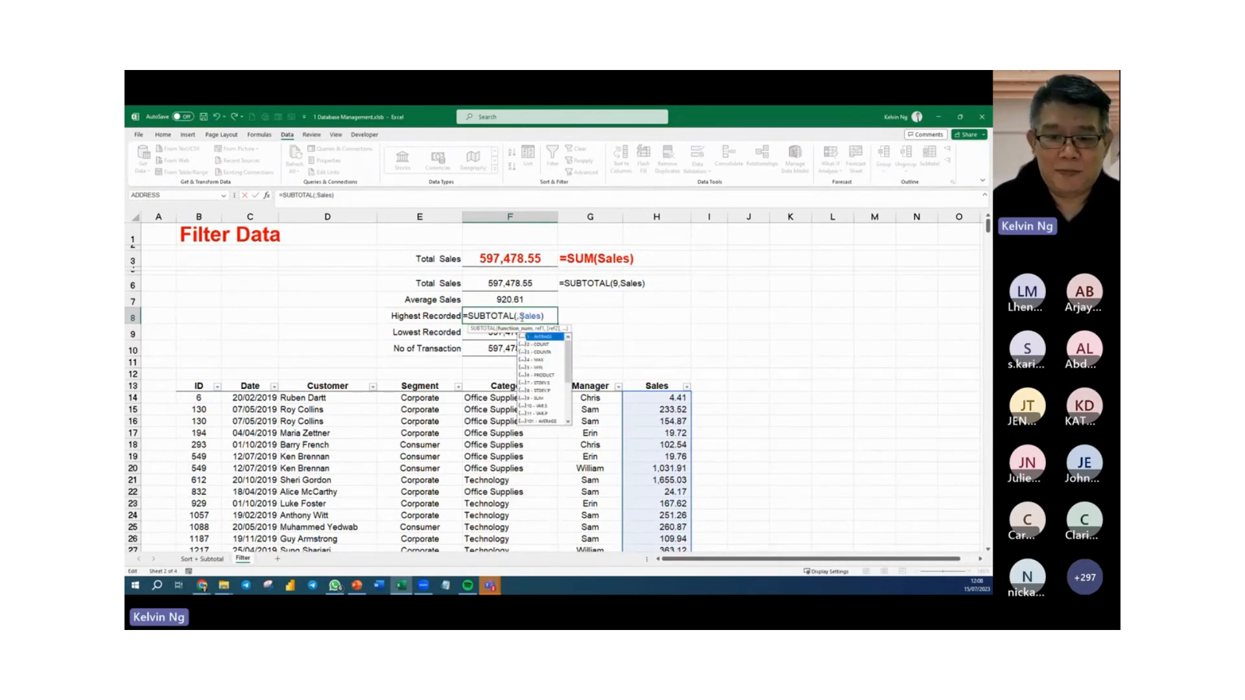
double_click(540, 356)
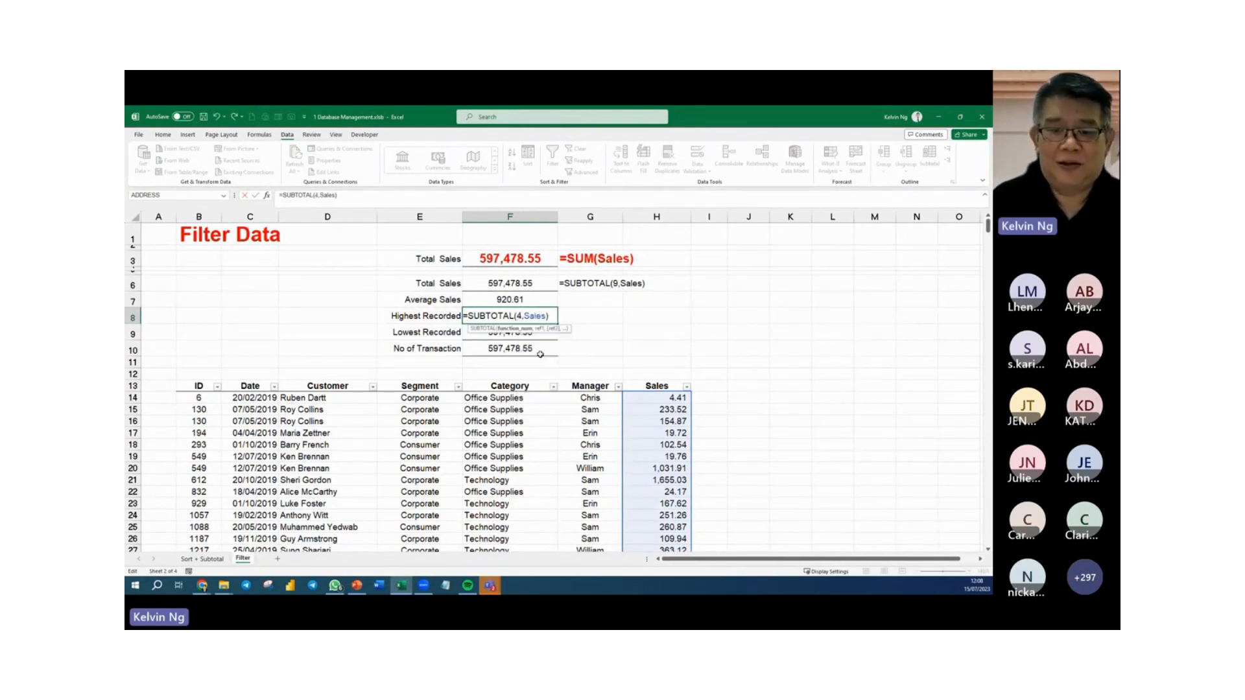
key("Return")
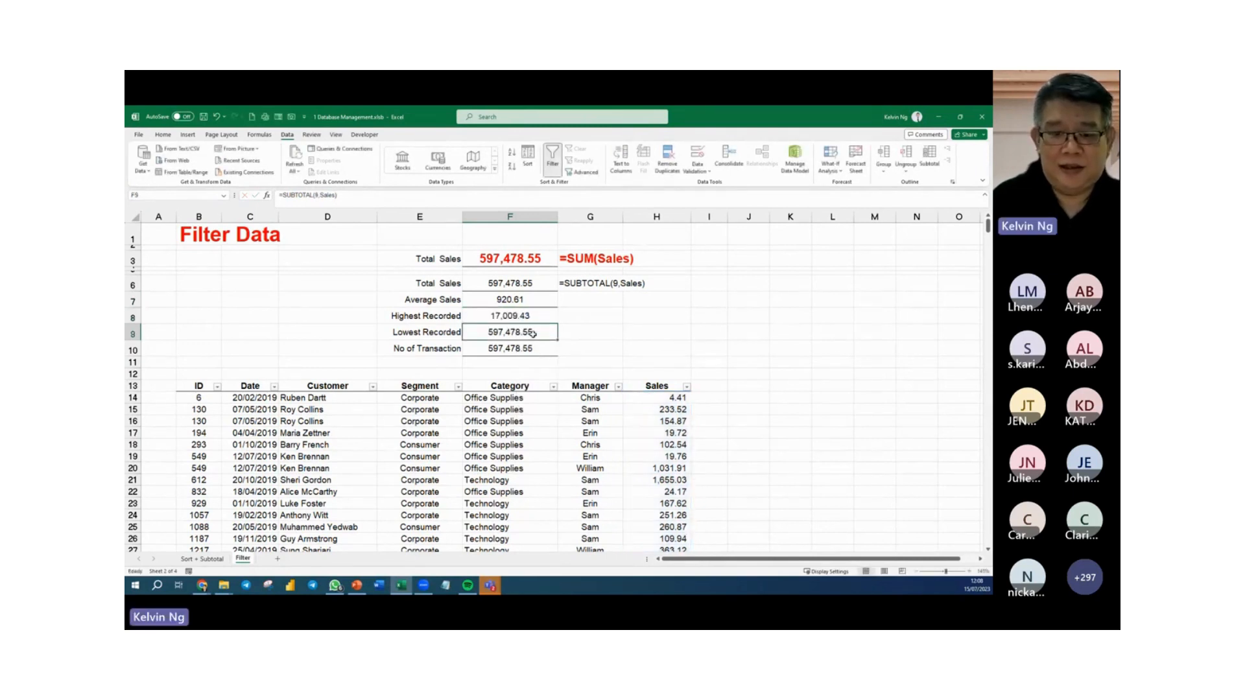
Change the Lowest Recorded formula in F9 to =SUBTOTAL(5,Sales), using the MIN function number.
double_click(520, 334)
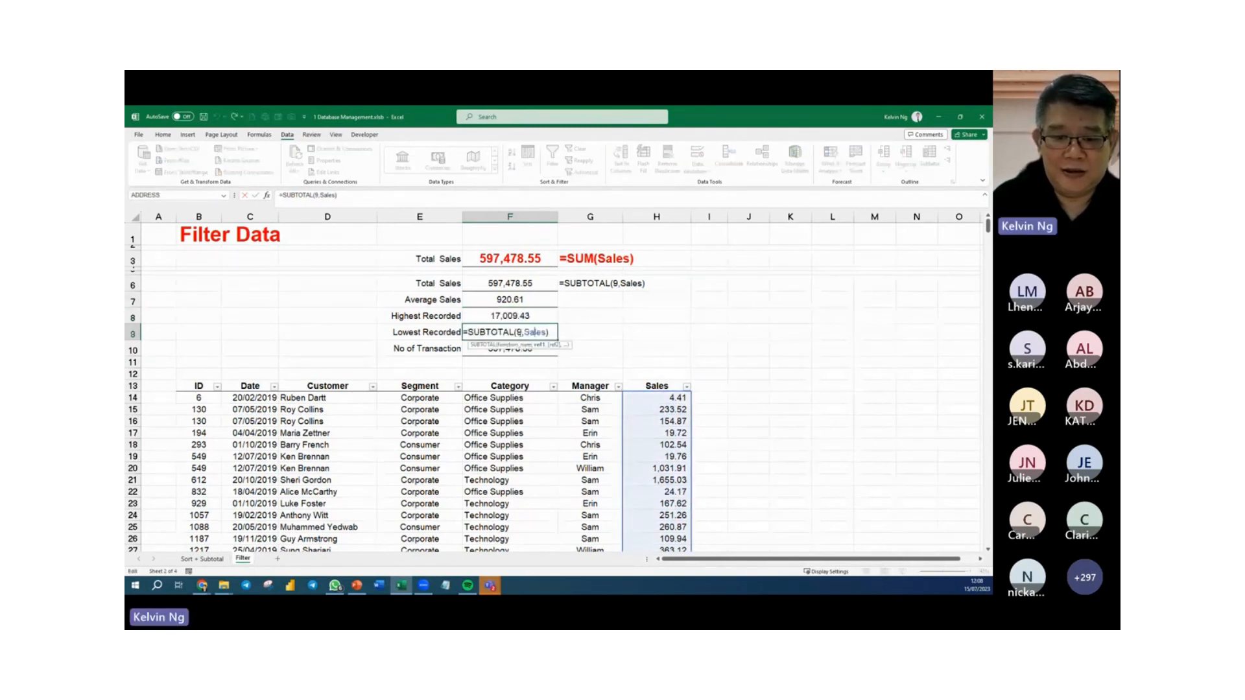
key("BackSpace")
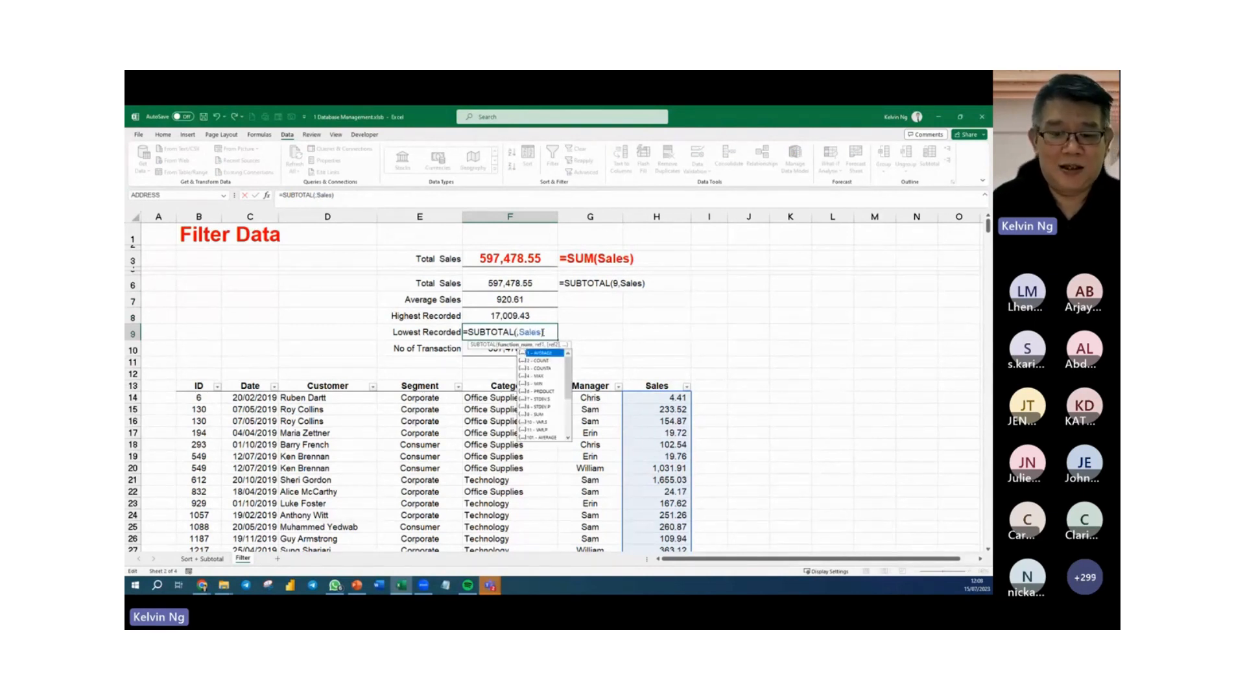
double_click(541, 384)
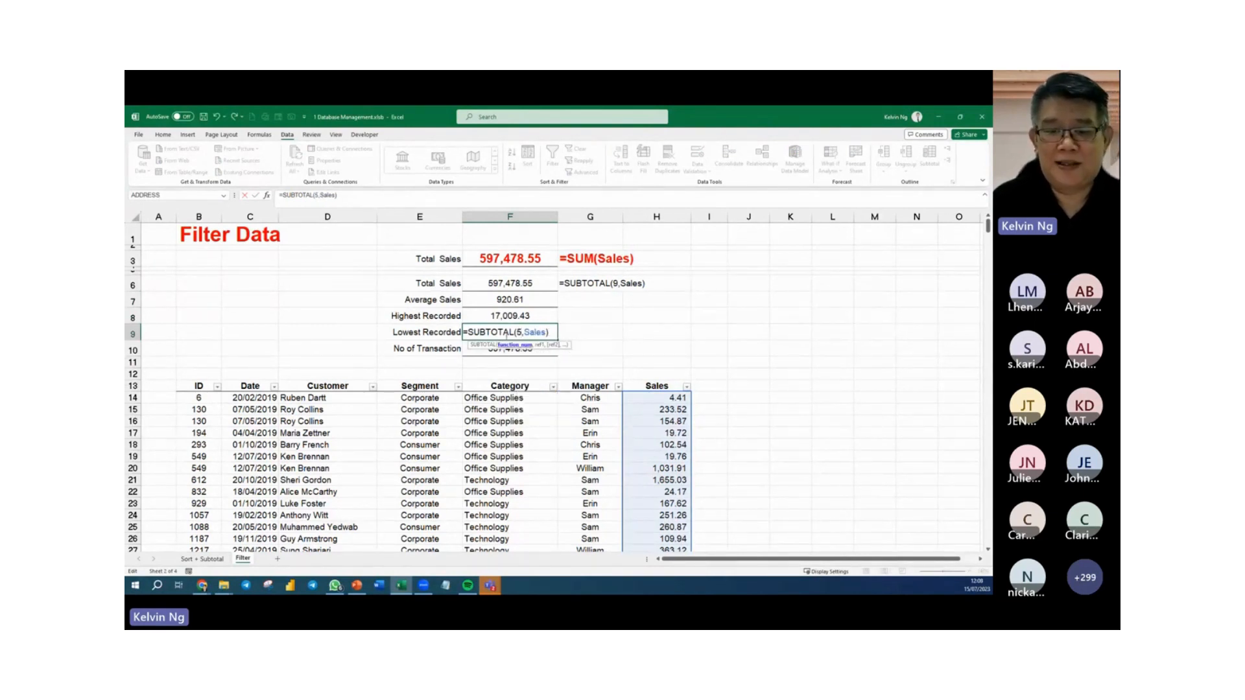
key("Return")
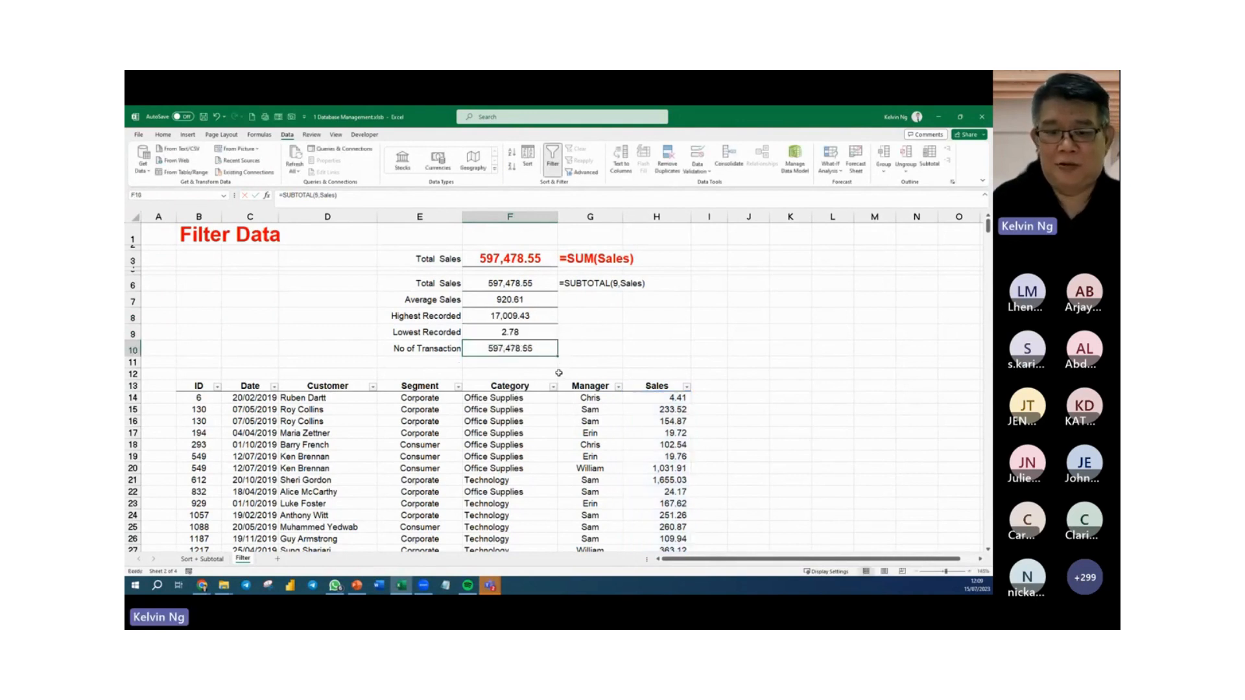
Change the No of Transaction formula in F10 to =SUBTOTAL(2,Sales), using the COUNT function number.
double_click(530, 350)
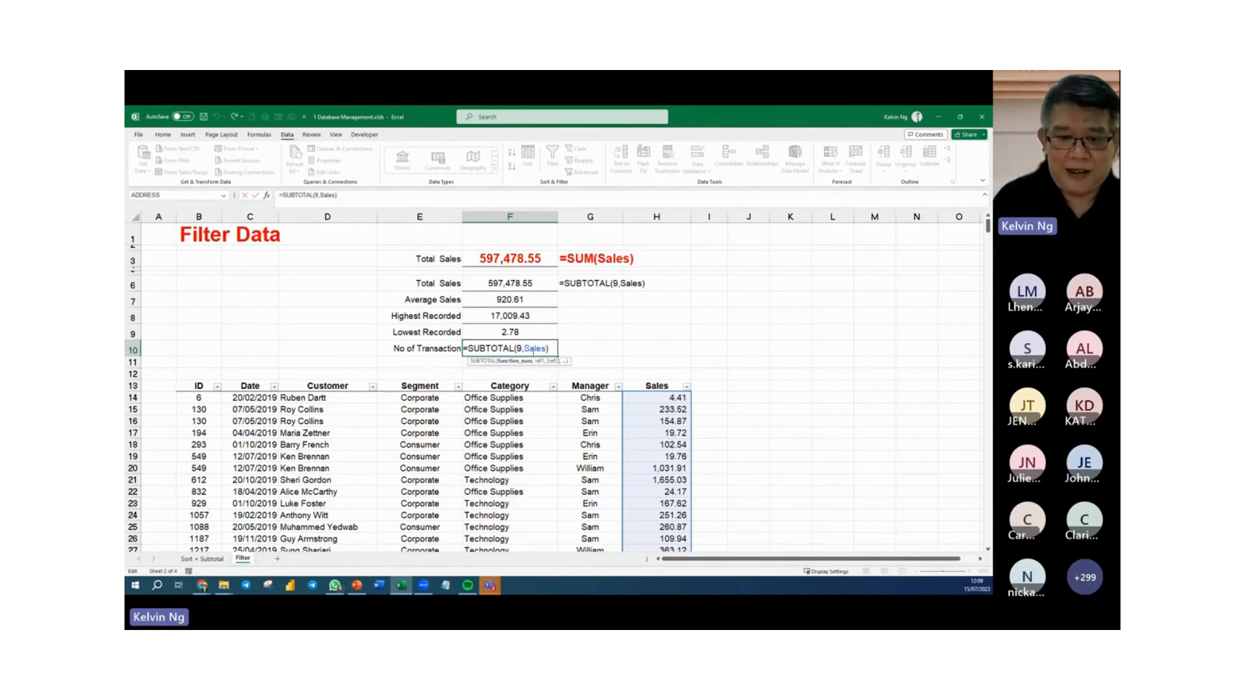
key("BackSpace")
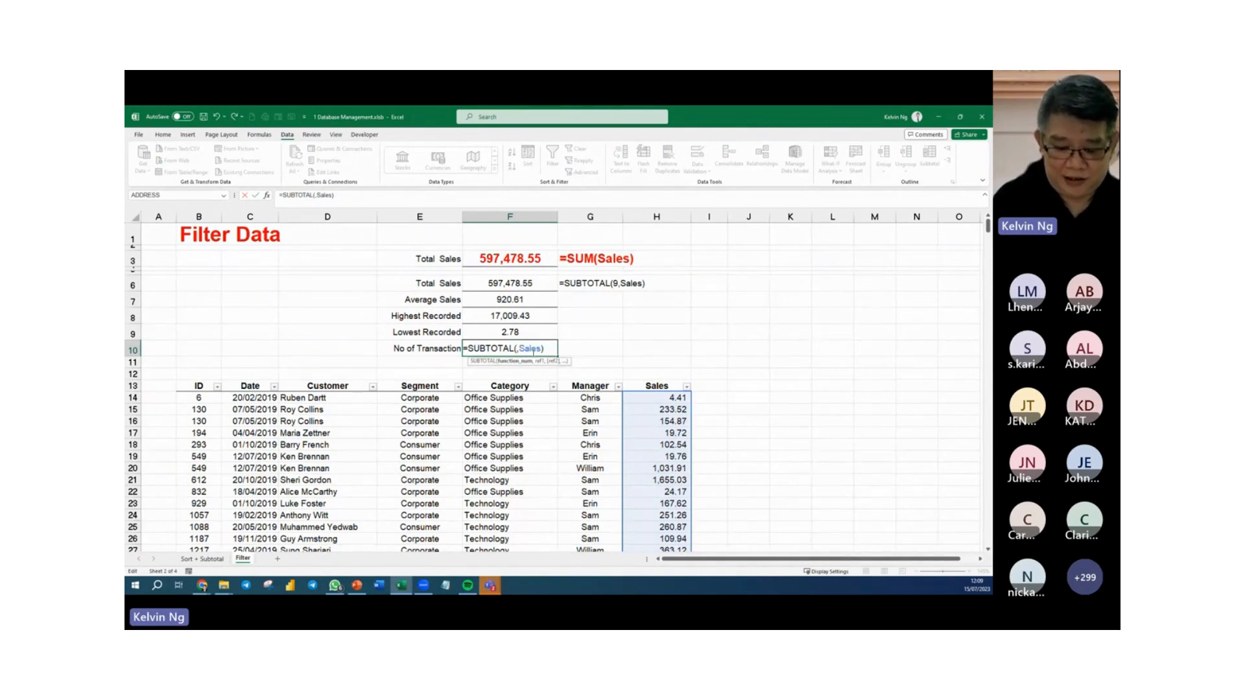
type("9")
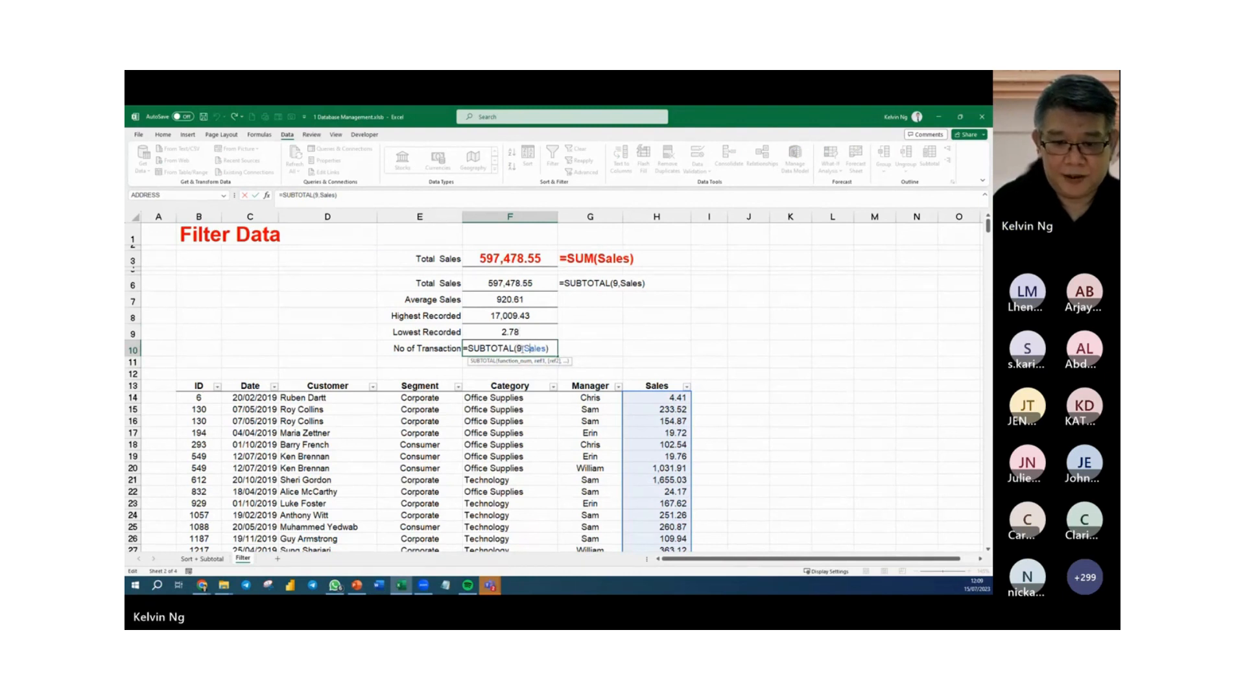
key("Left")
key("Left")
key("BackSpace")
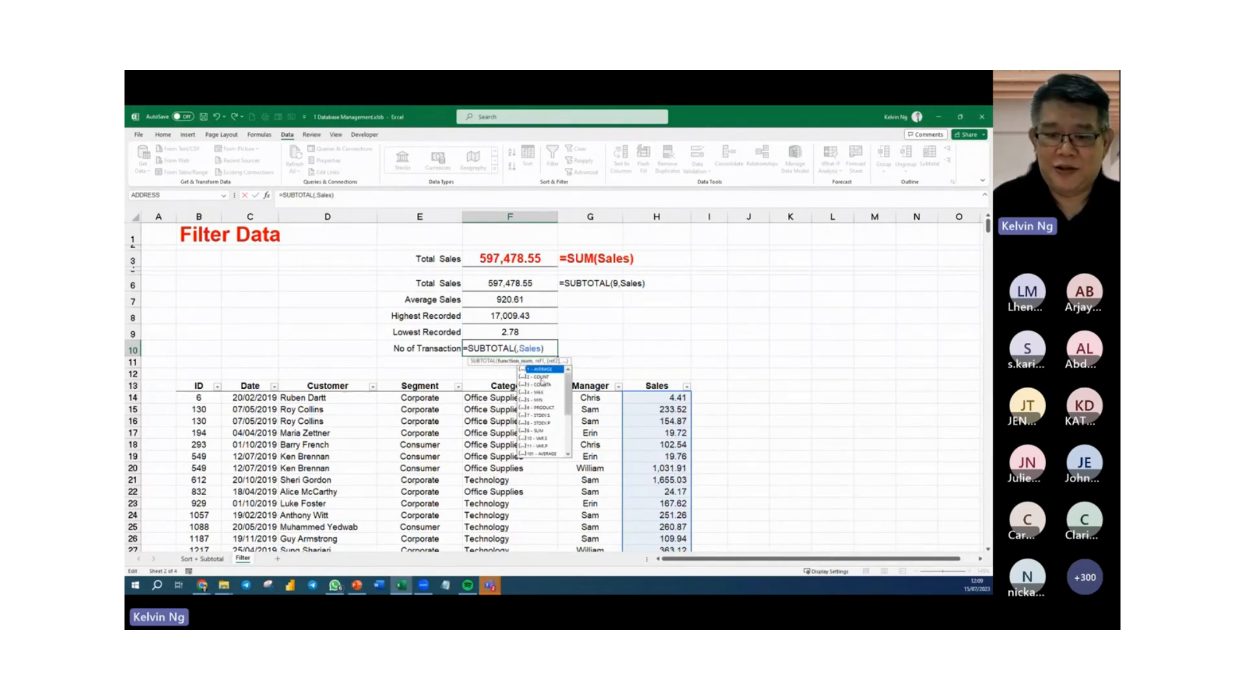
left_click(542, 378)
double_click(542, 378)
key("Return")
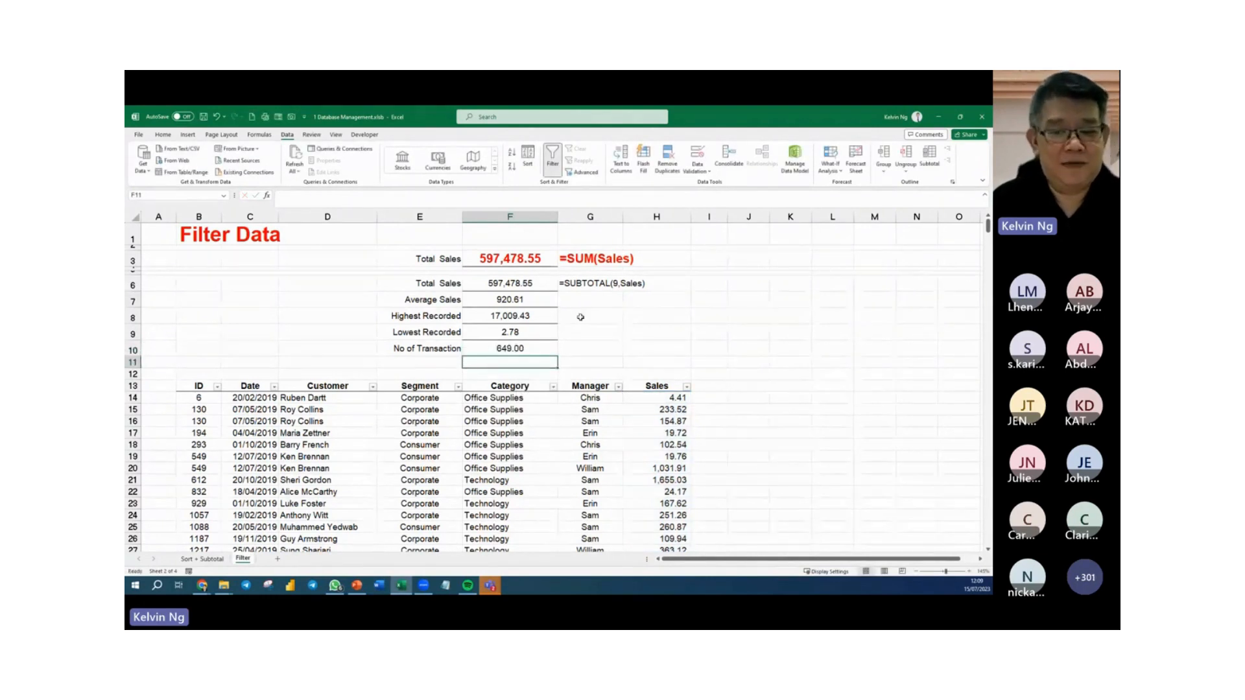
Copy the FORMULATEXT formula from G6 down through G10 to display each summary formula.
left_click(587, 283)
left_click_drag(623, 291, 621, 353)
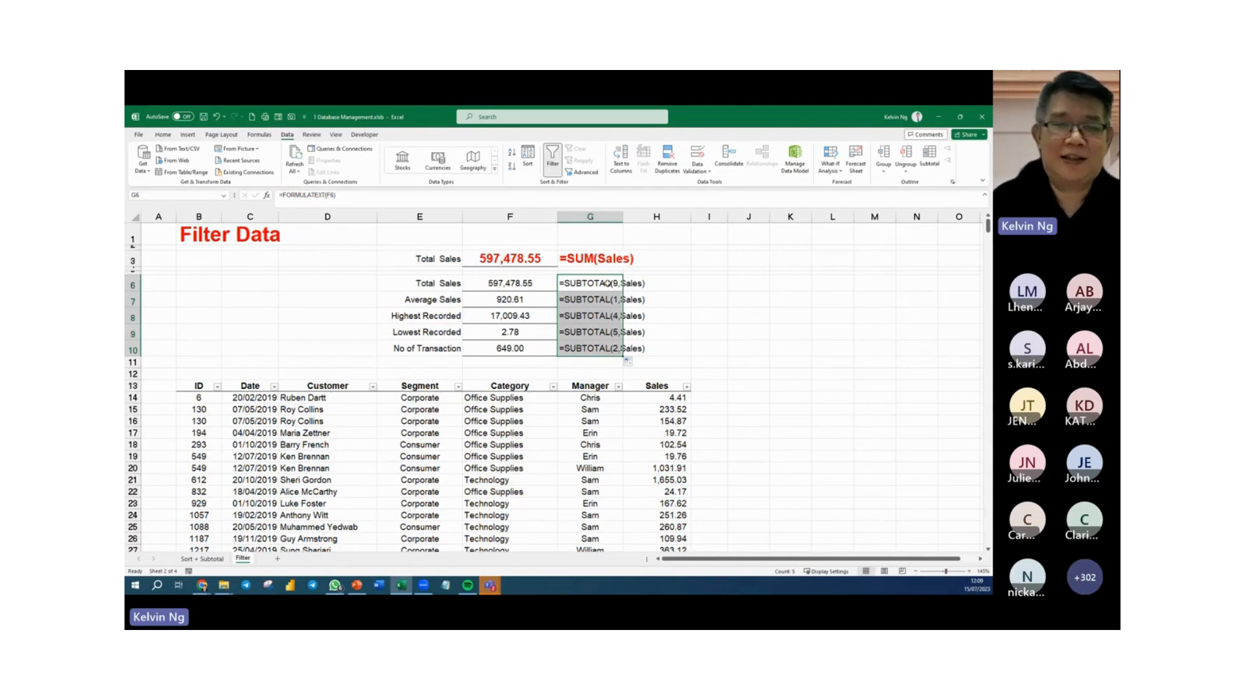
left_click(726, 301)
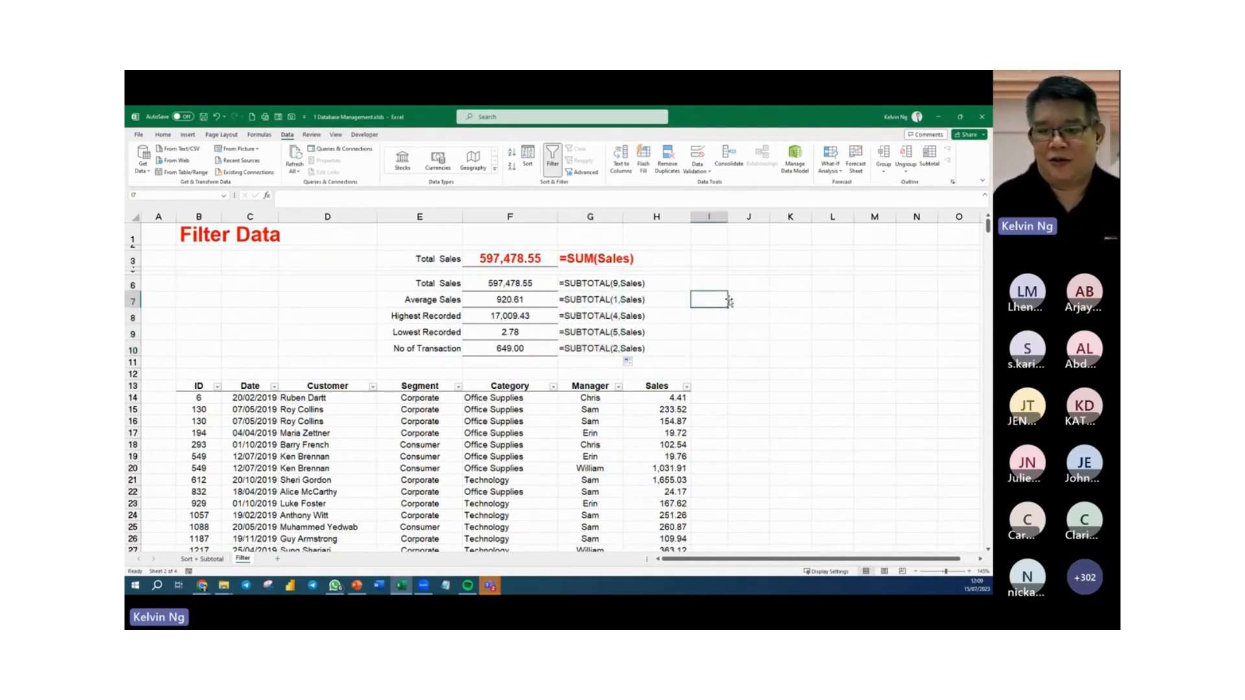
left_click(808, 334)
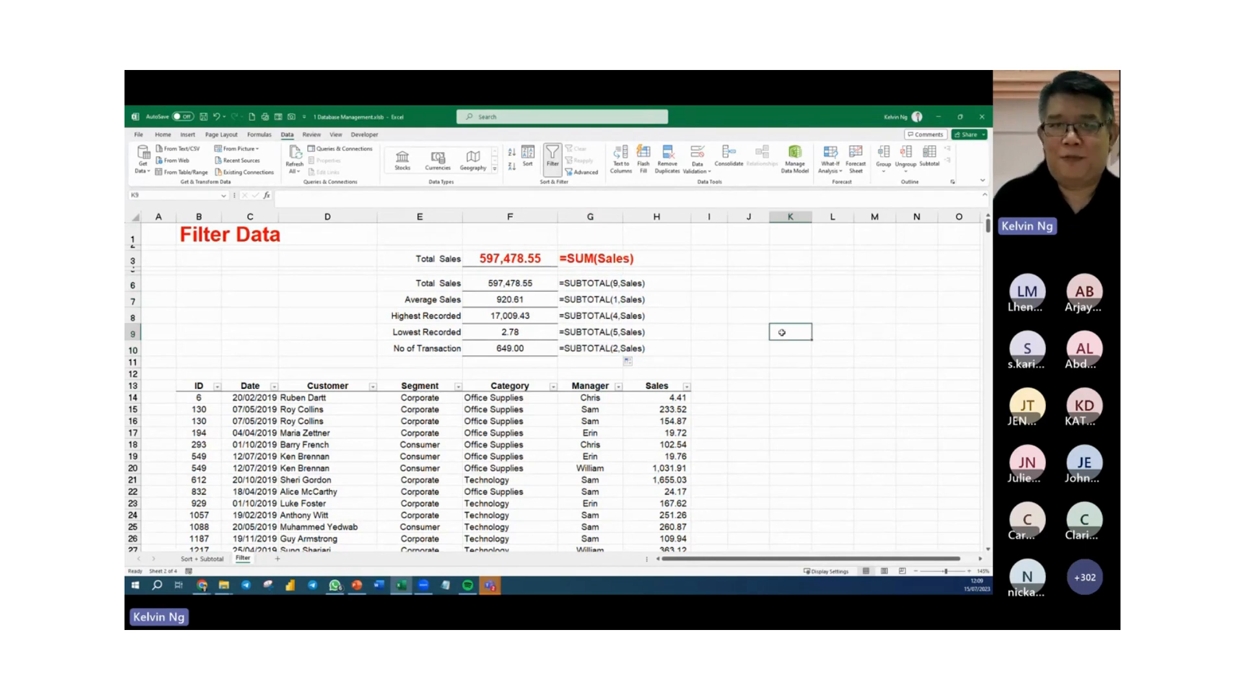
Filter the Manager column to show only the records of the third manager in the filter list.
left_click(618, 387)
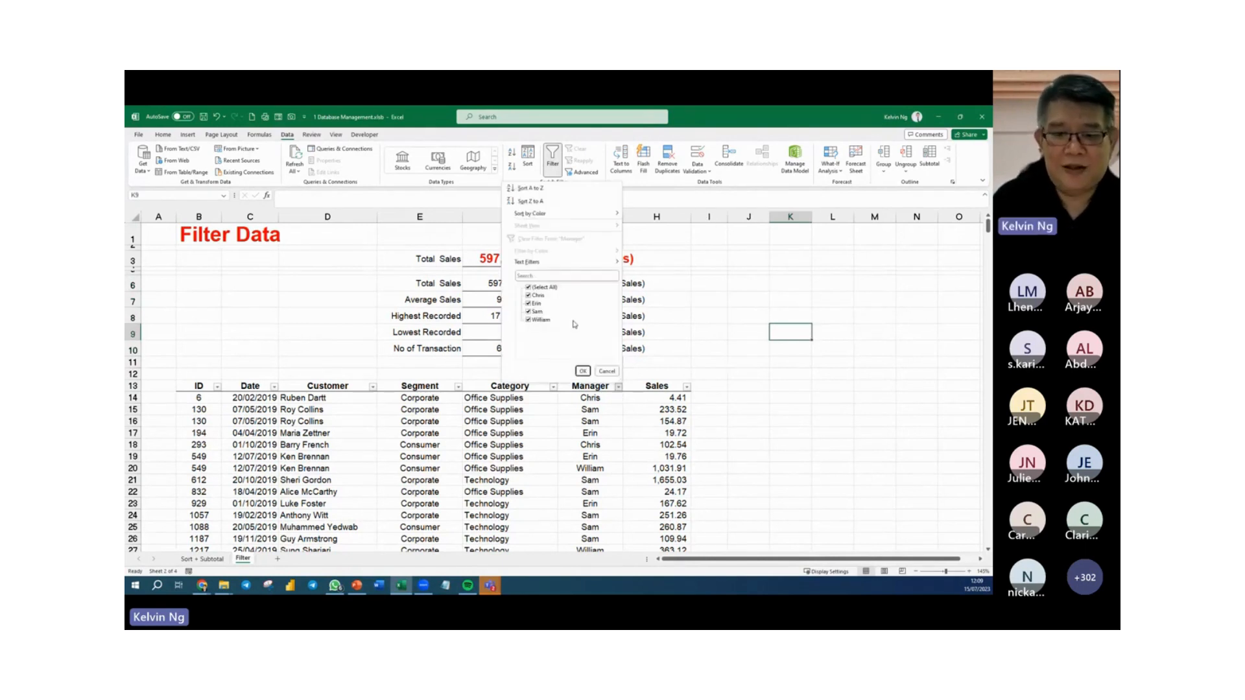
left_click(528, 287)
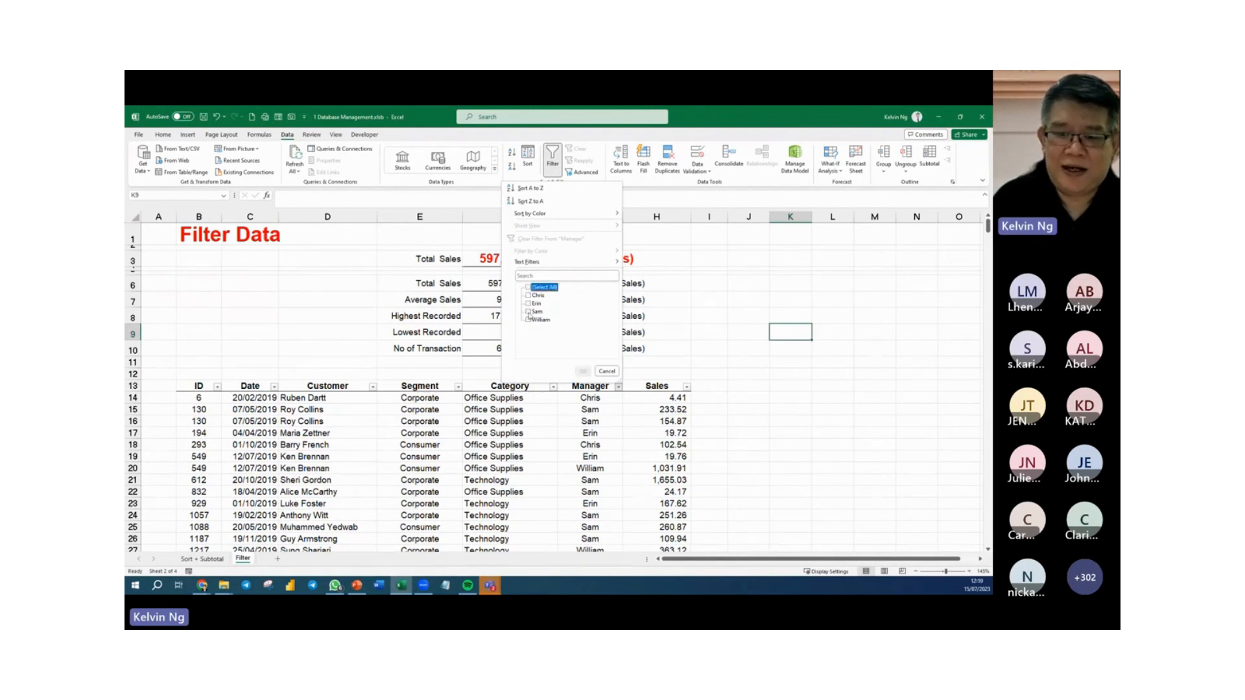
left_click(528, 312)
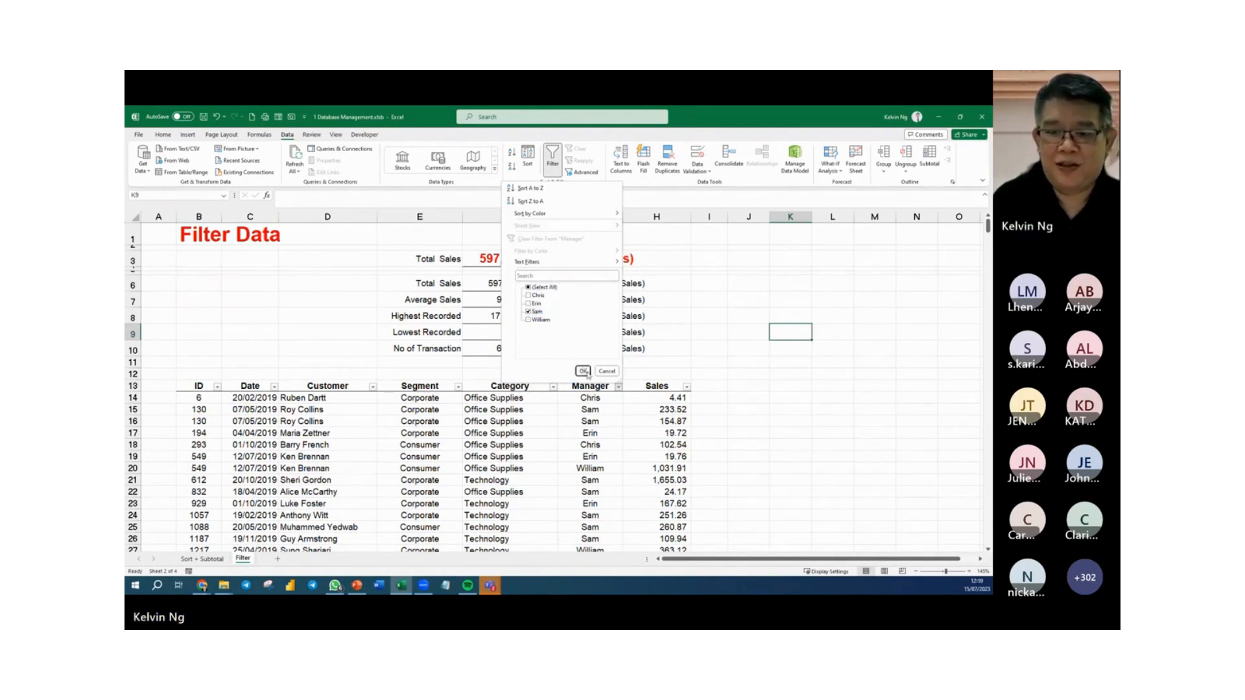
left_click(584, 371)
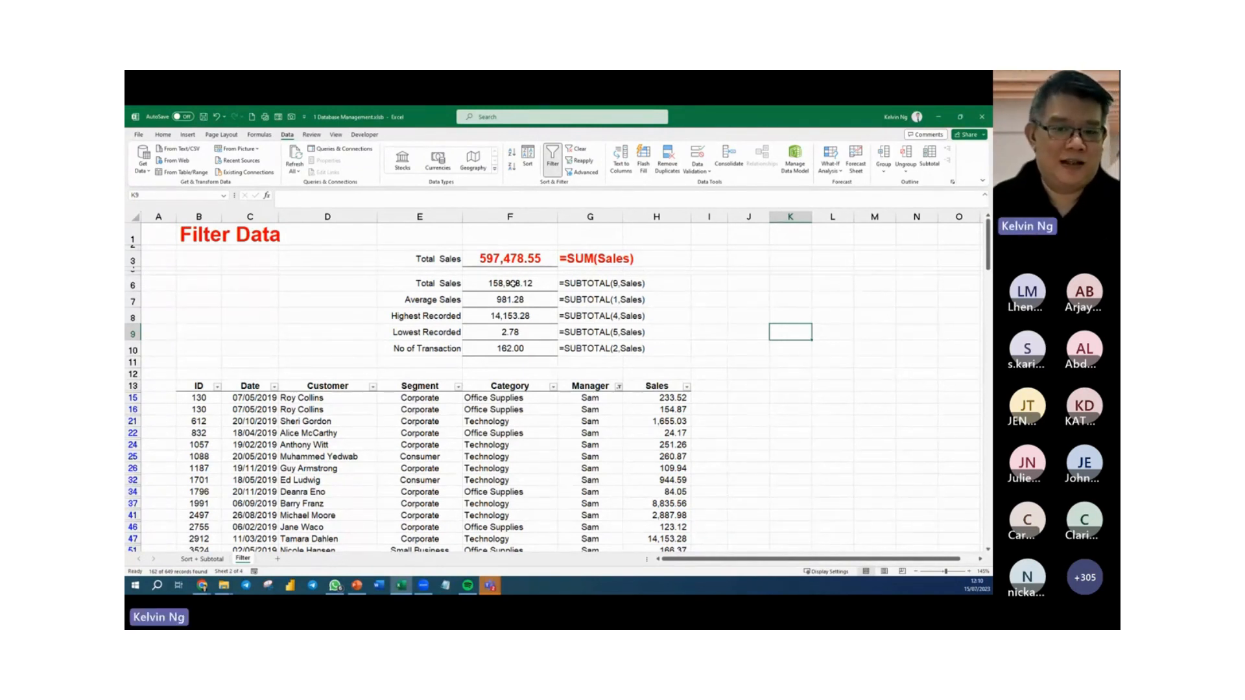
left_click(756, 369)
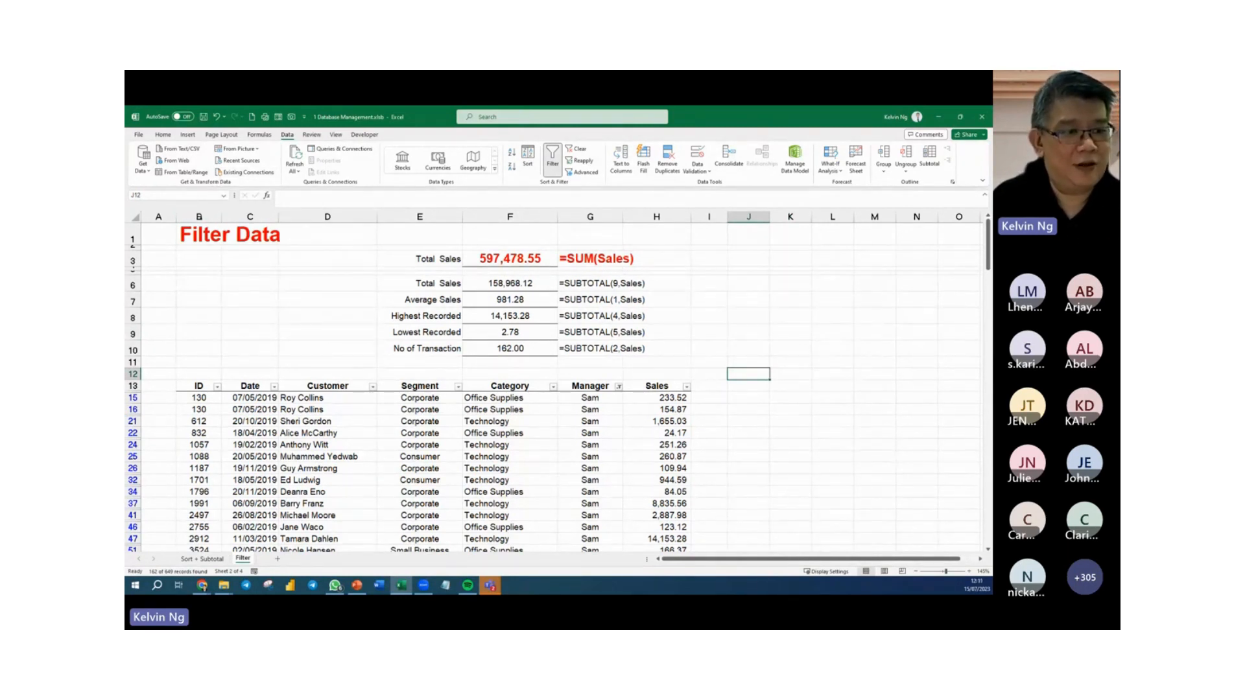
Save a copy of the workbook as "1 Database Management - Done" in Excel Binary Workbook format in the same folder.
left_click(139, 135)
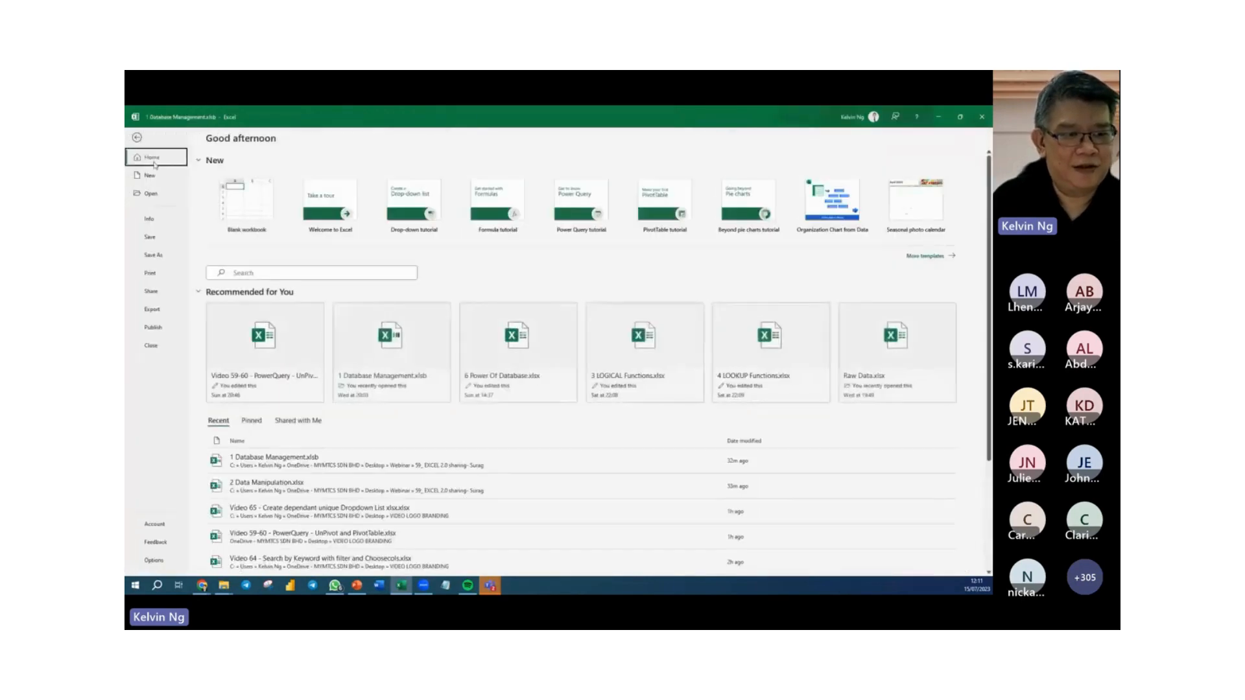
left_click(153, 254)
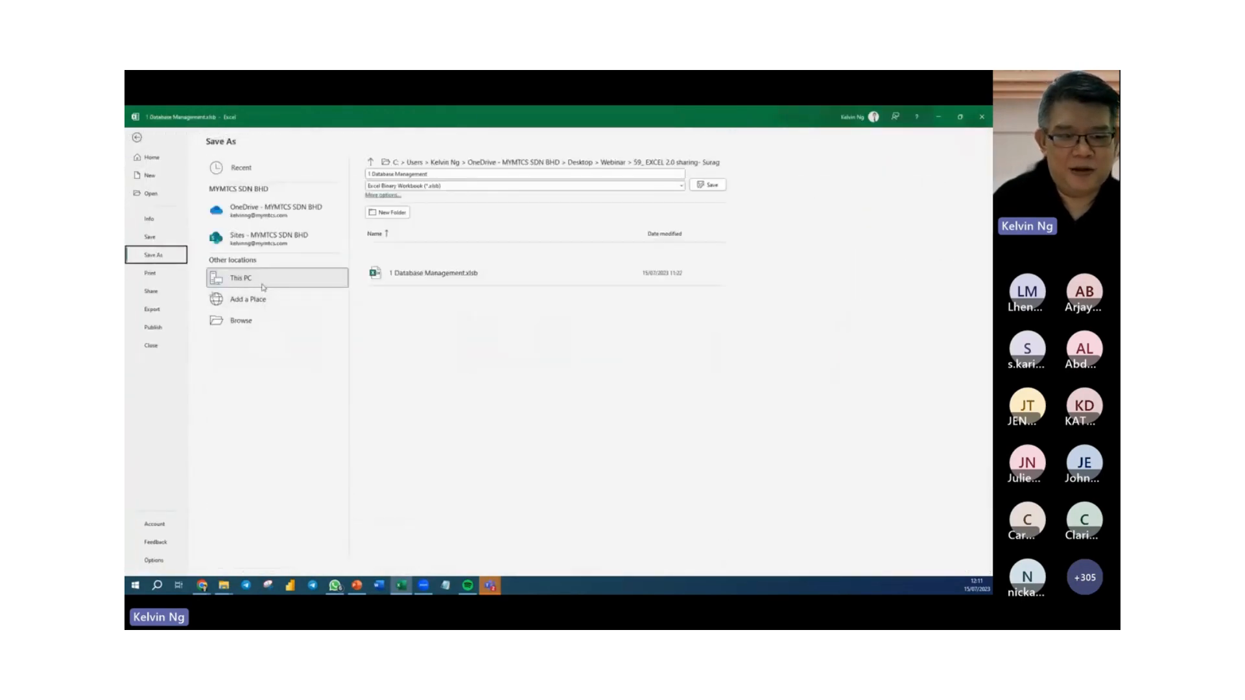
left_click(265, 319)
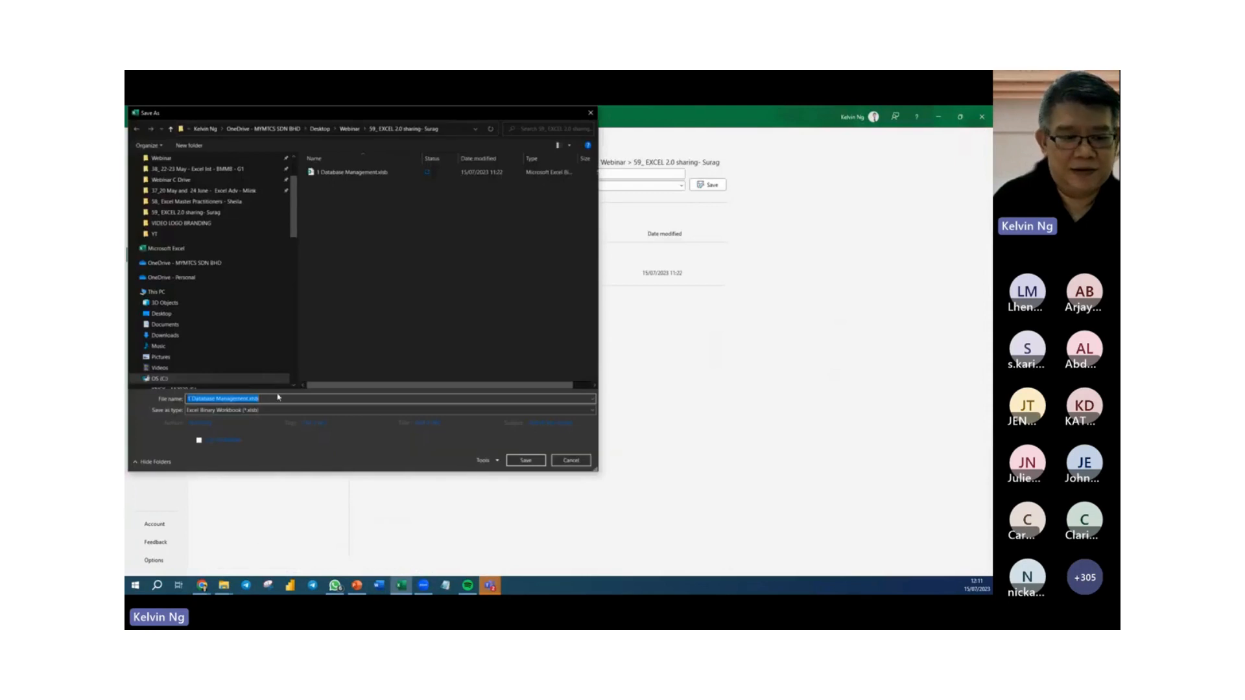
left_click(248, 399)
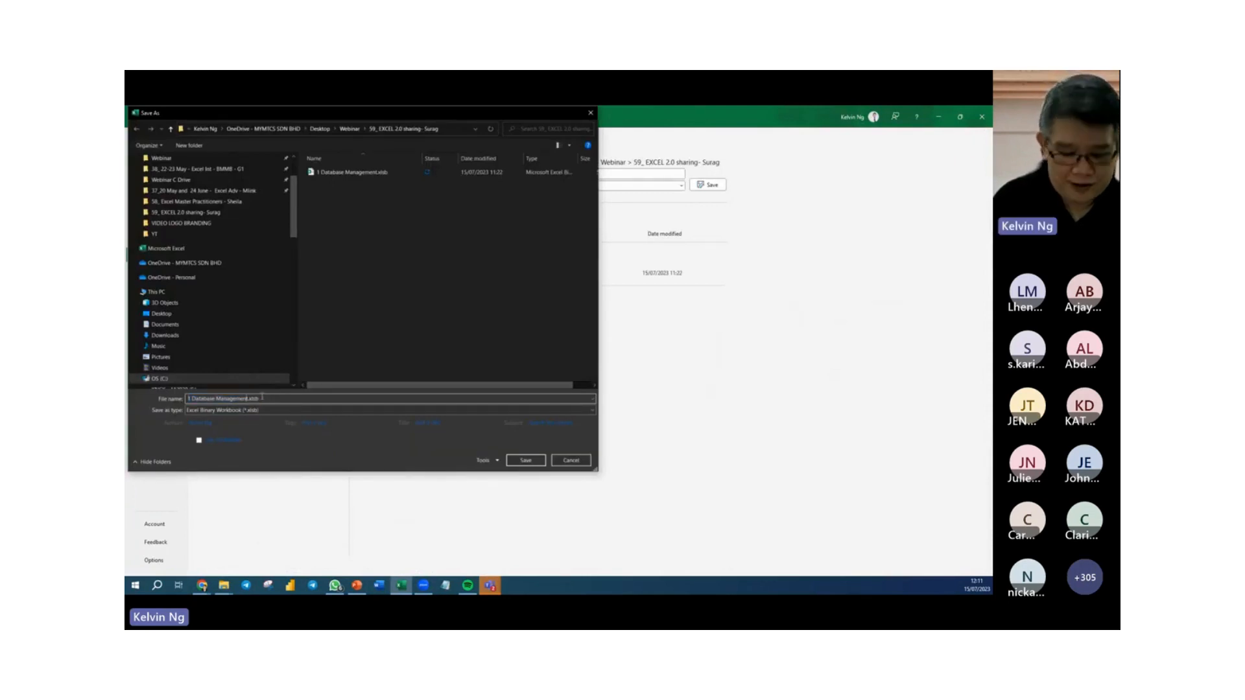
type("- ")
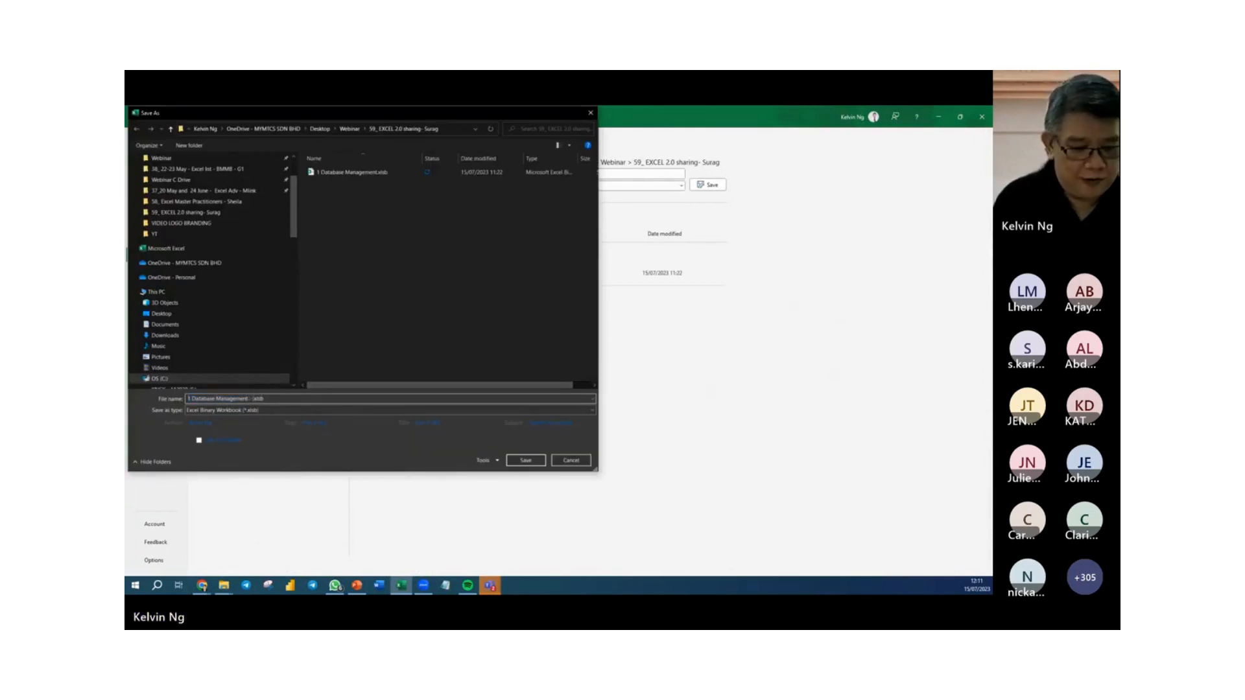
type("Done")
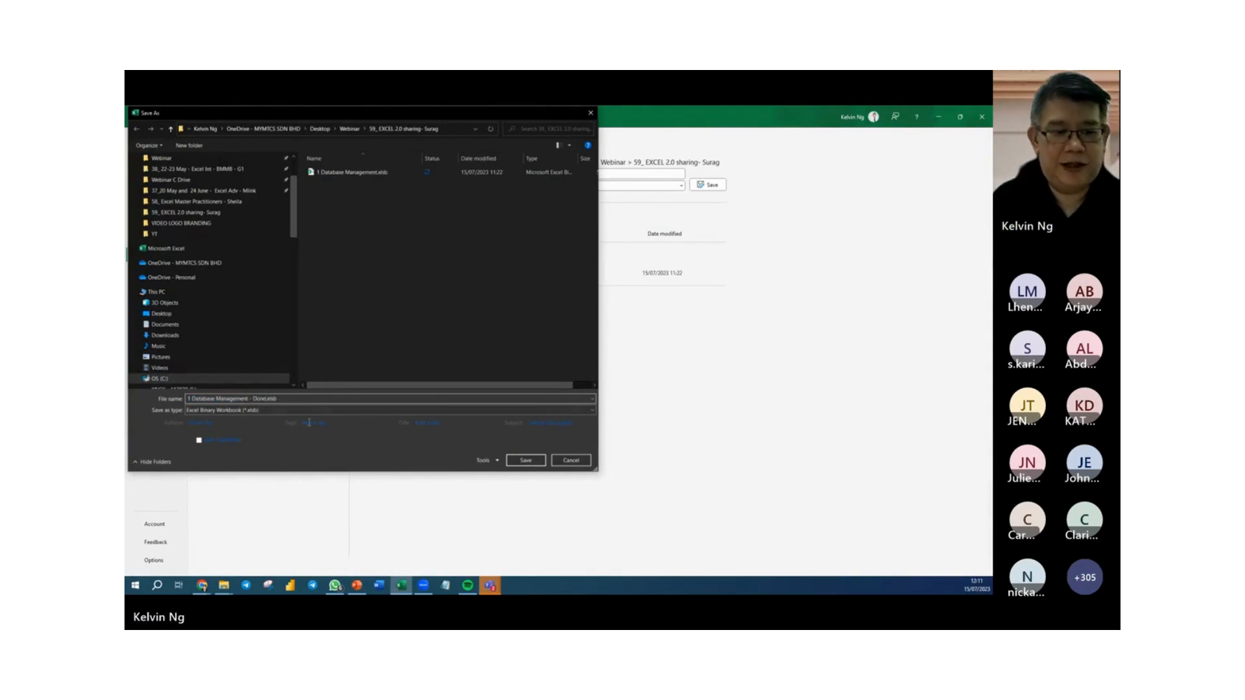
left_click(532, 463)
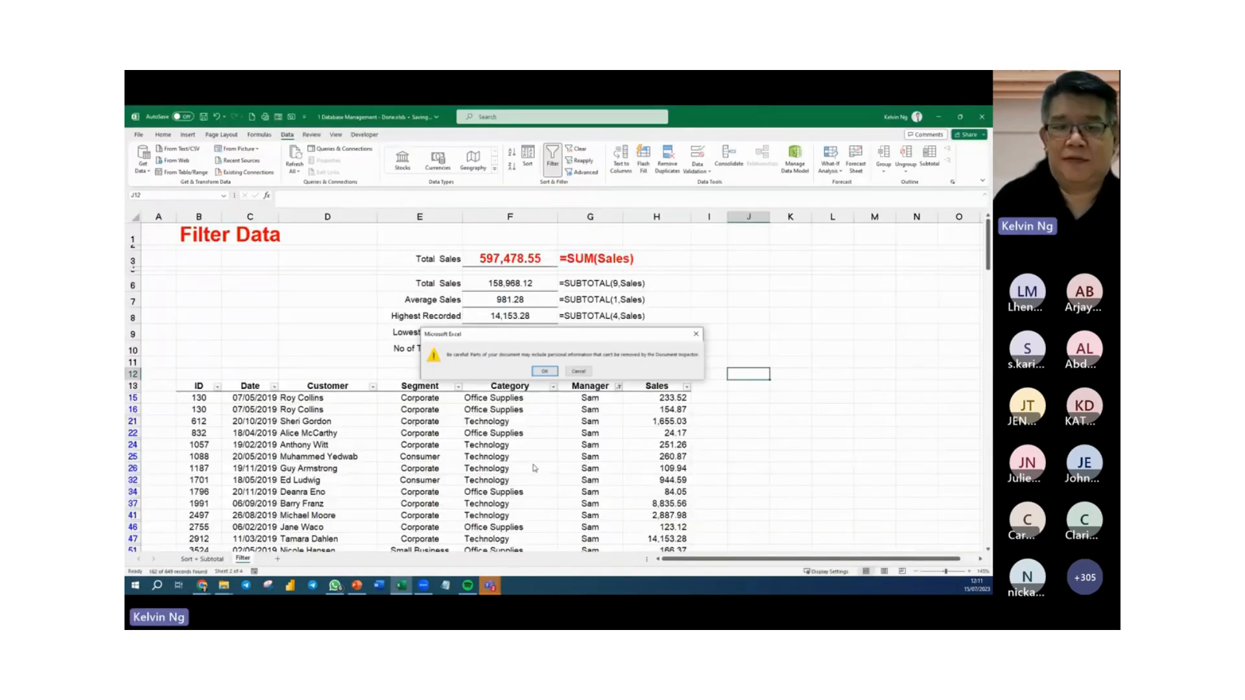
left_click(548, 371)
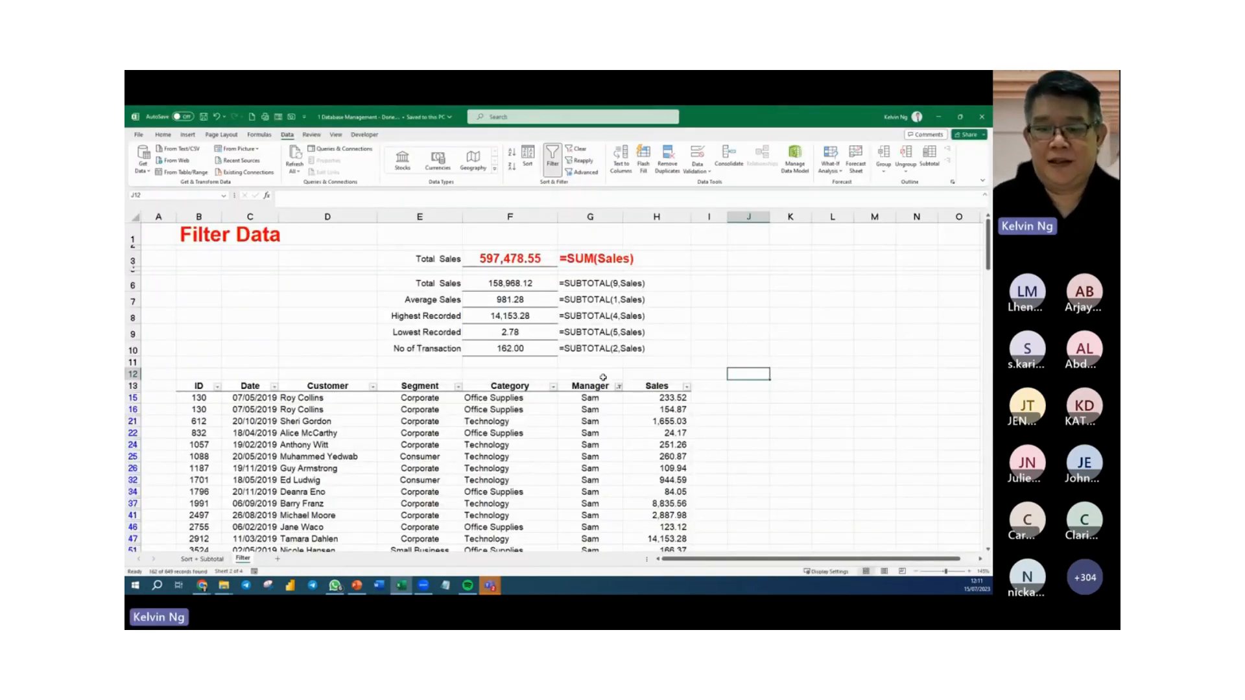
Clear the Manager filter and turn off filtering for the sales records table.
left_click(814, 350)
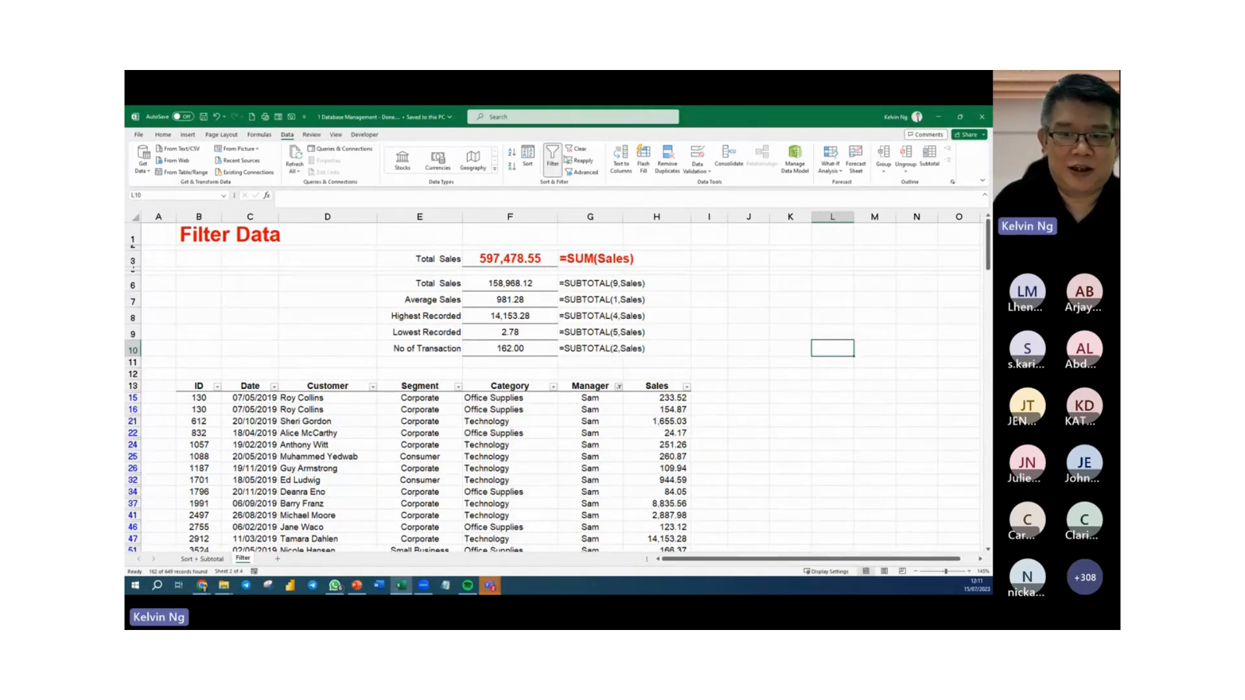
left_click(576, 150)
left_click(468, 493)
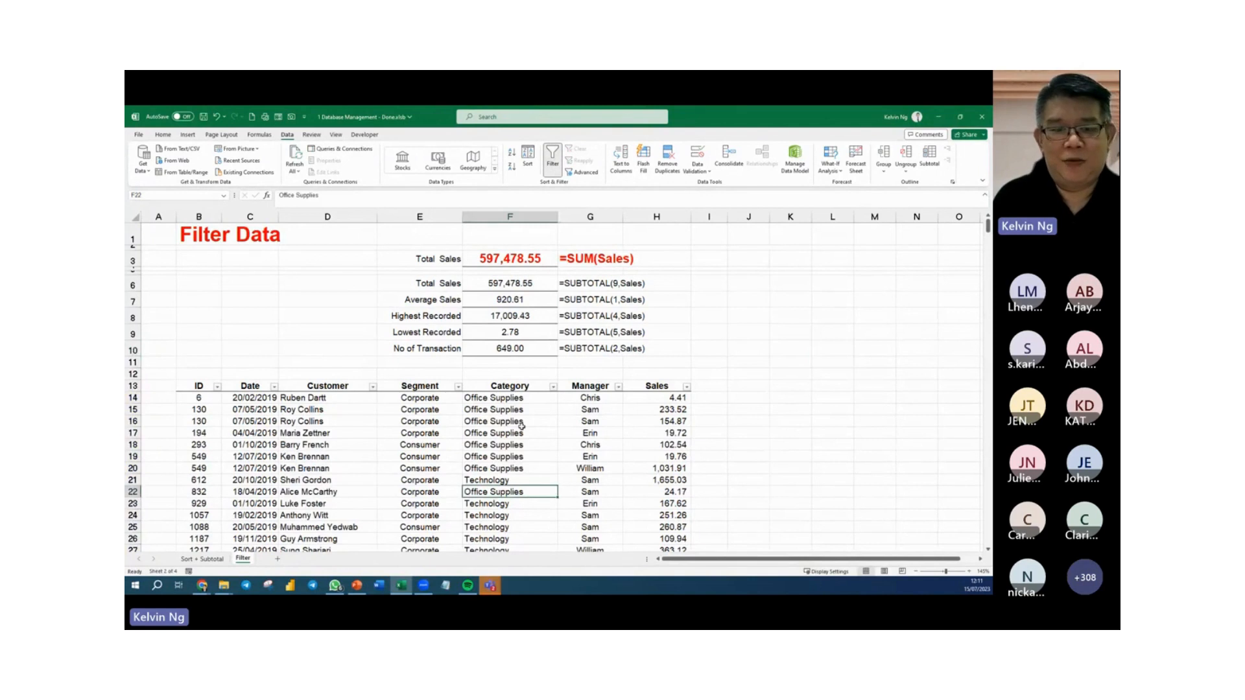
left_click(552, 155)
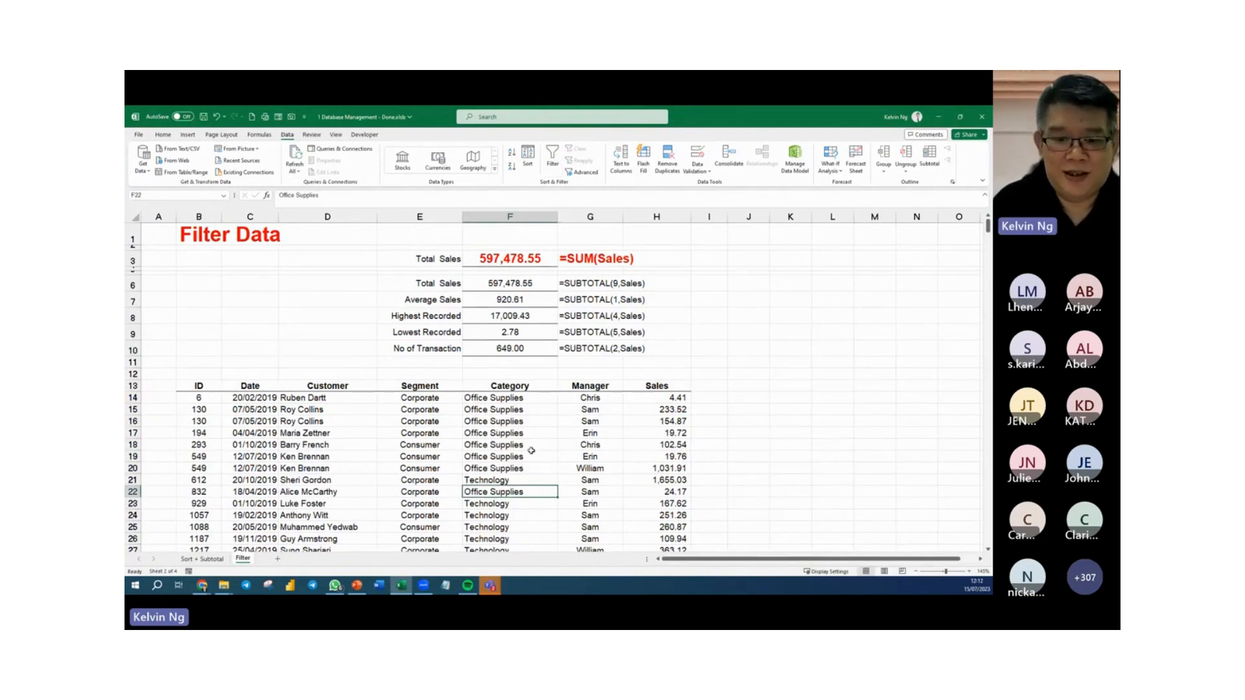
Try hiding rows 17 to 33 of the sales records manually, and undo the hiding.
scroll(536, 432, "down", 1)
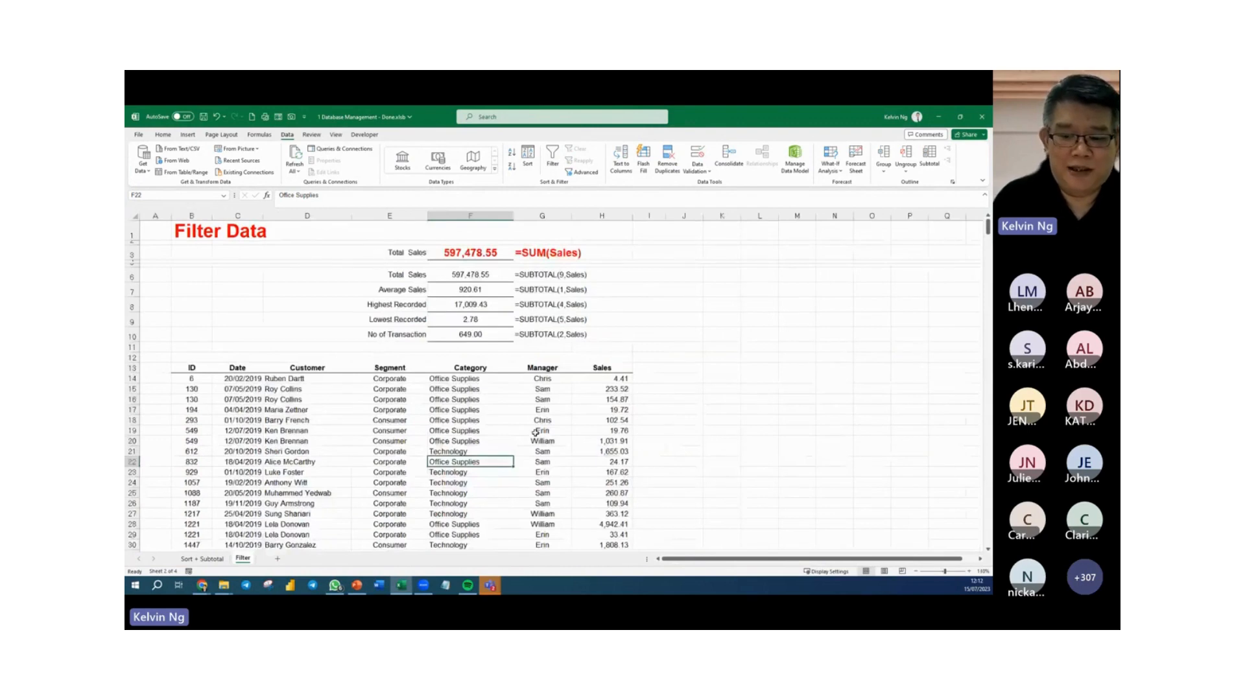
scroll(535, 433, "down", 1)
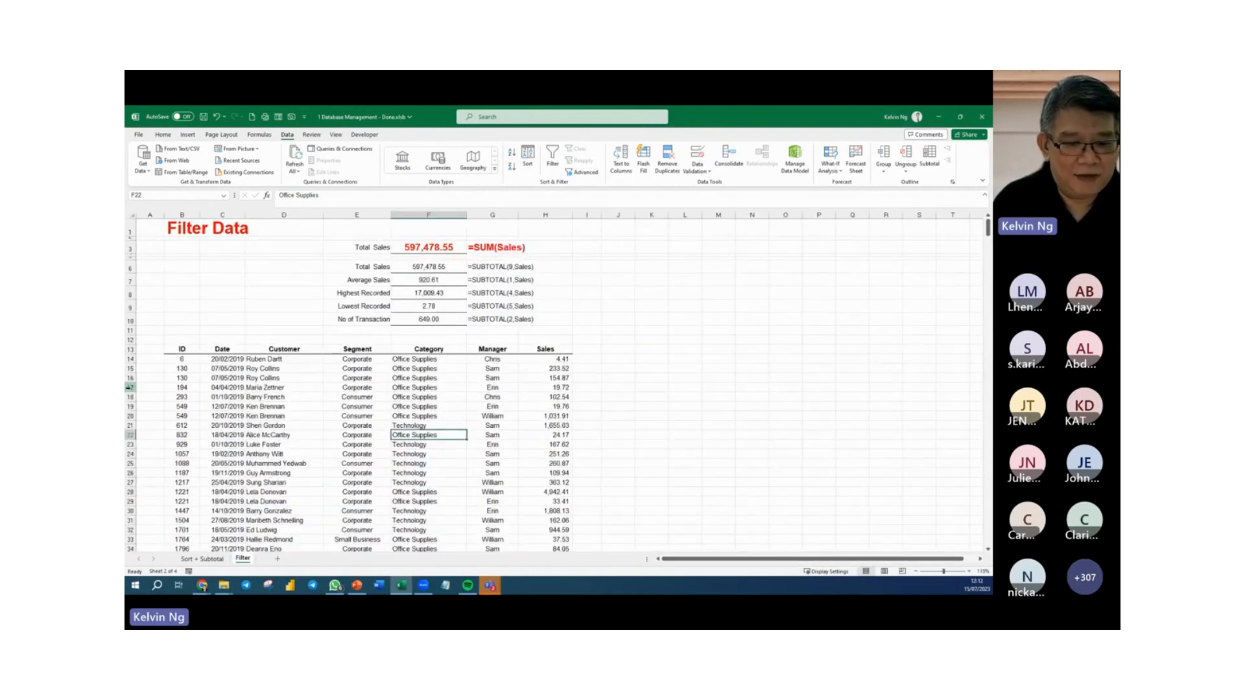
left_click_drag(128, 388, 129, 540)
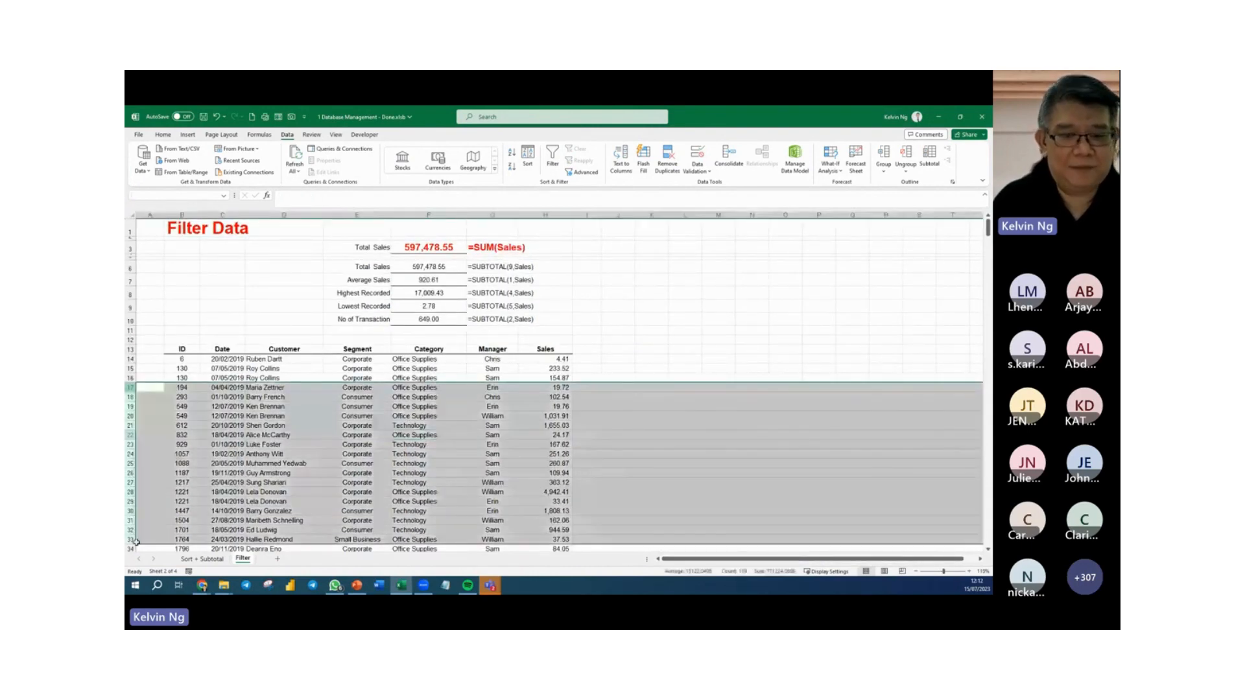
right_click(374, 441)
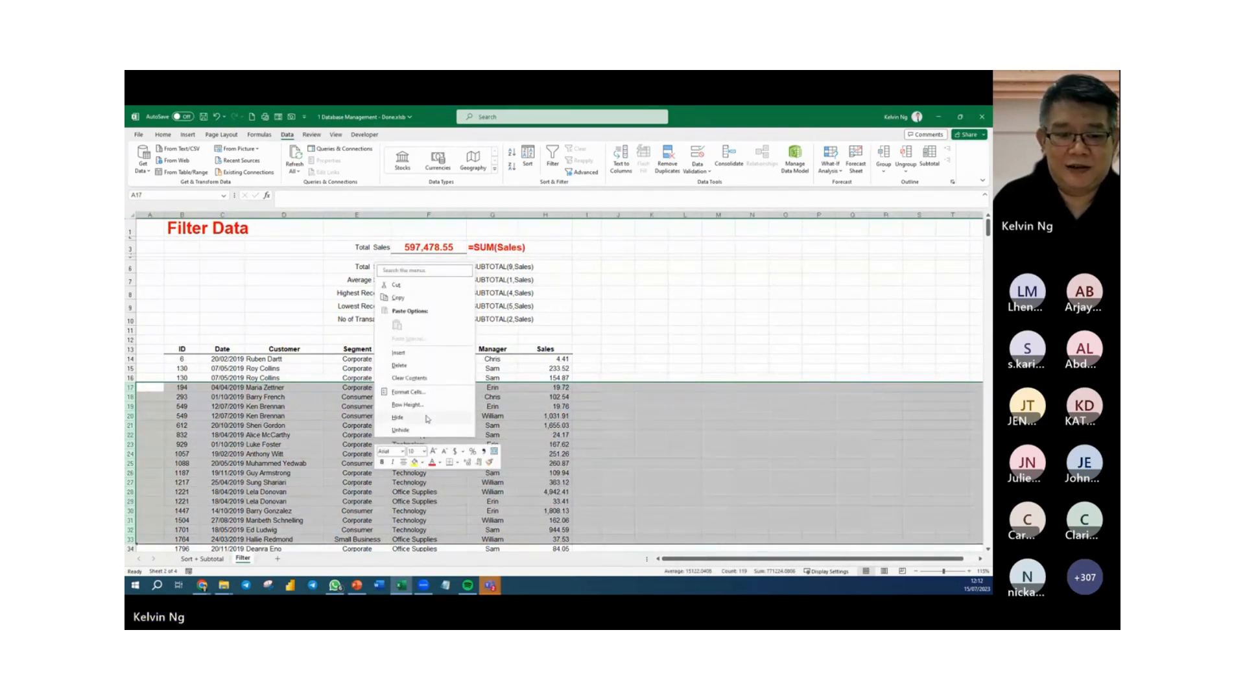
key("Escape")
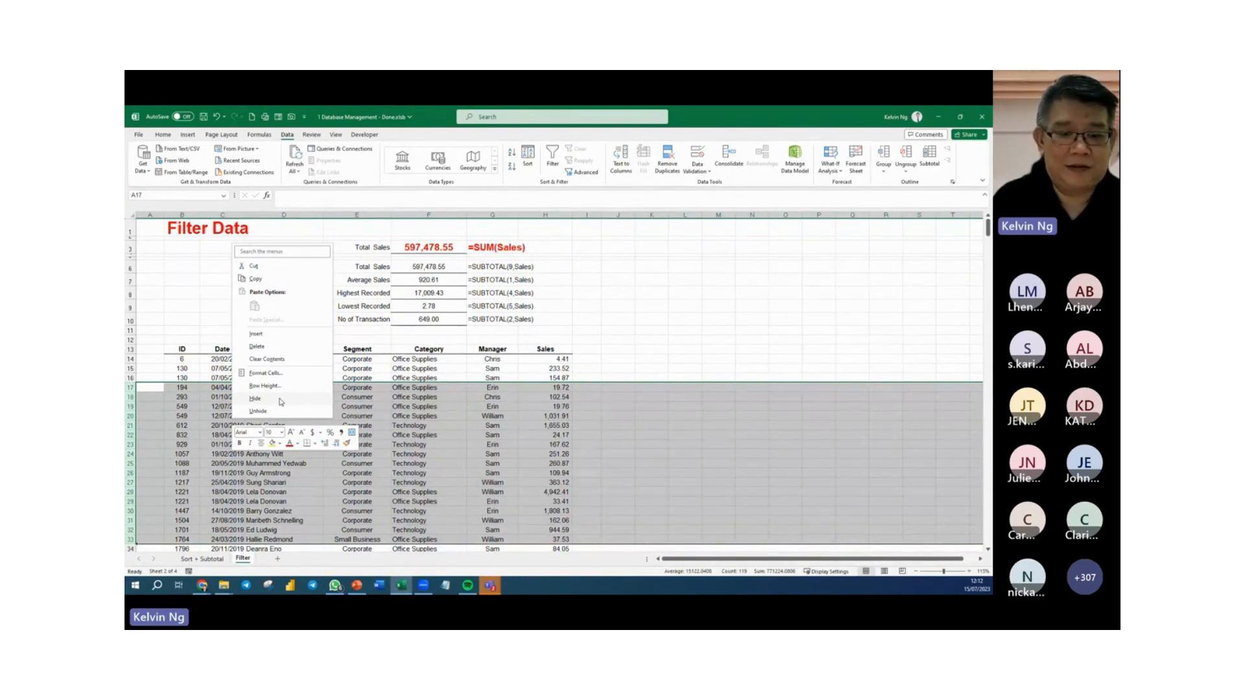
left_click(280, 402)
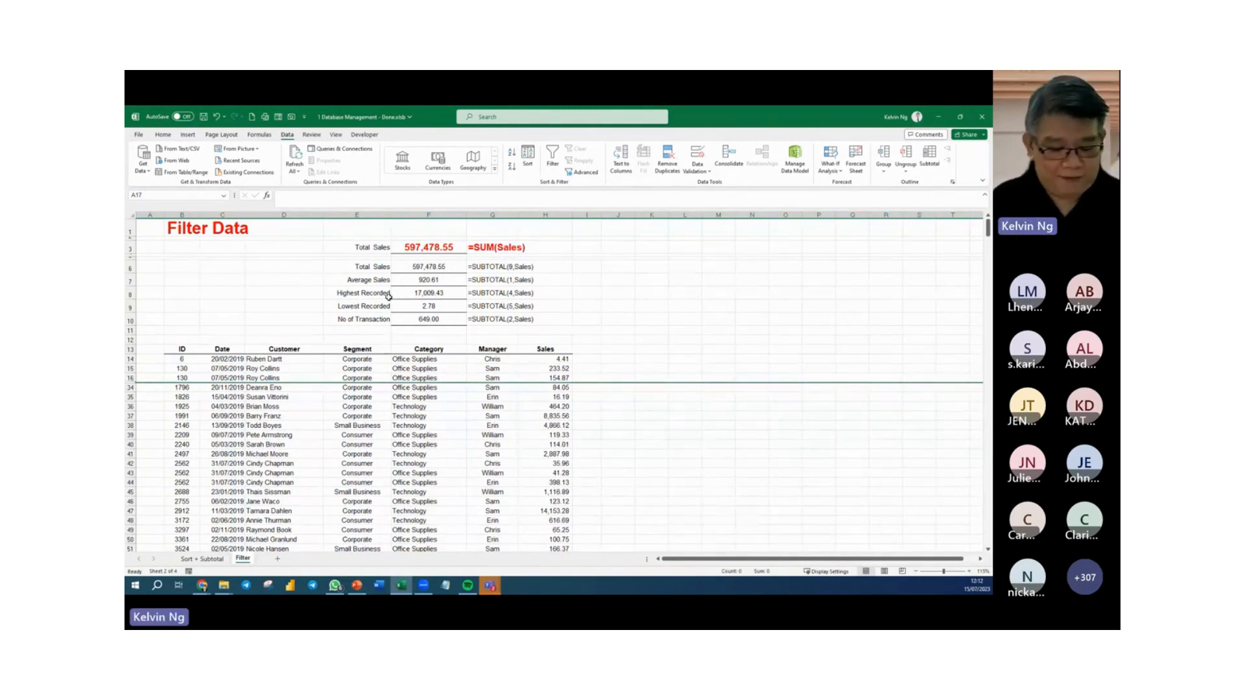
key("ctrl+z")
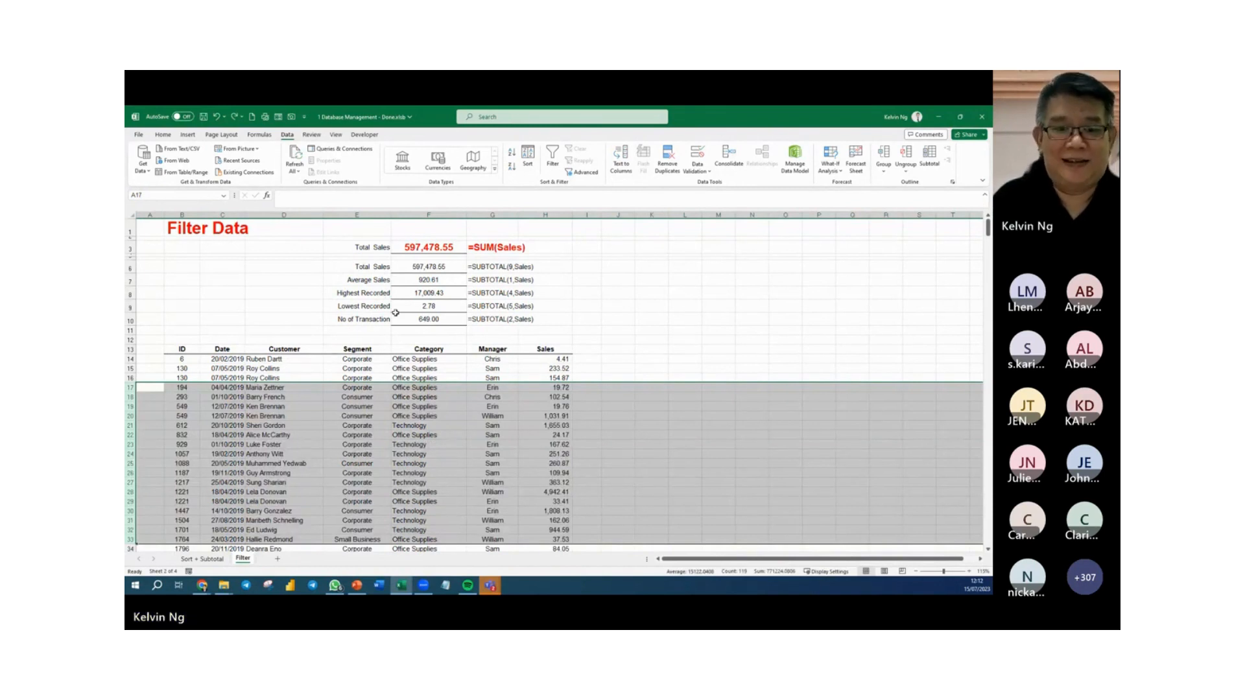
Copy the subtotal formulas and their formula texts from F6:G10 to J6, and widen columns J and K to fit.
left_click(436, 266)
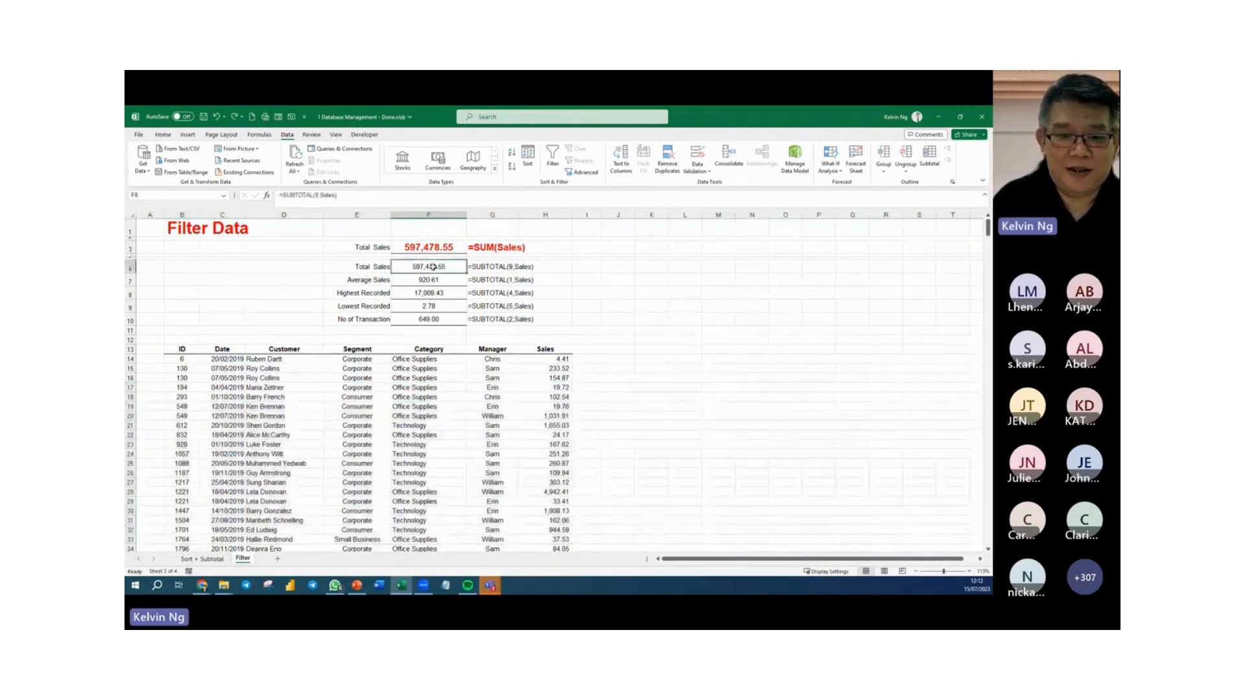
left_click_drag(436, 266, 476, 322)
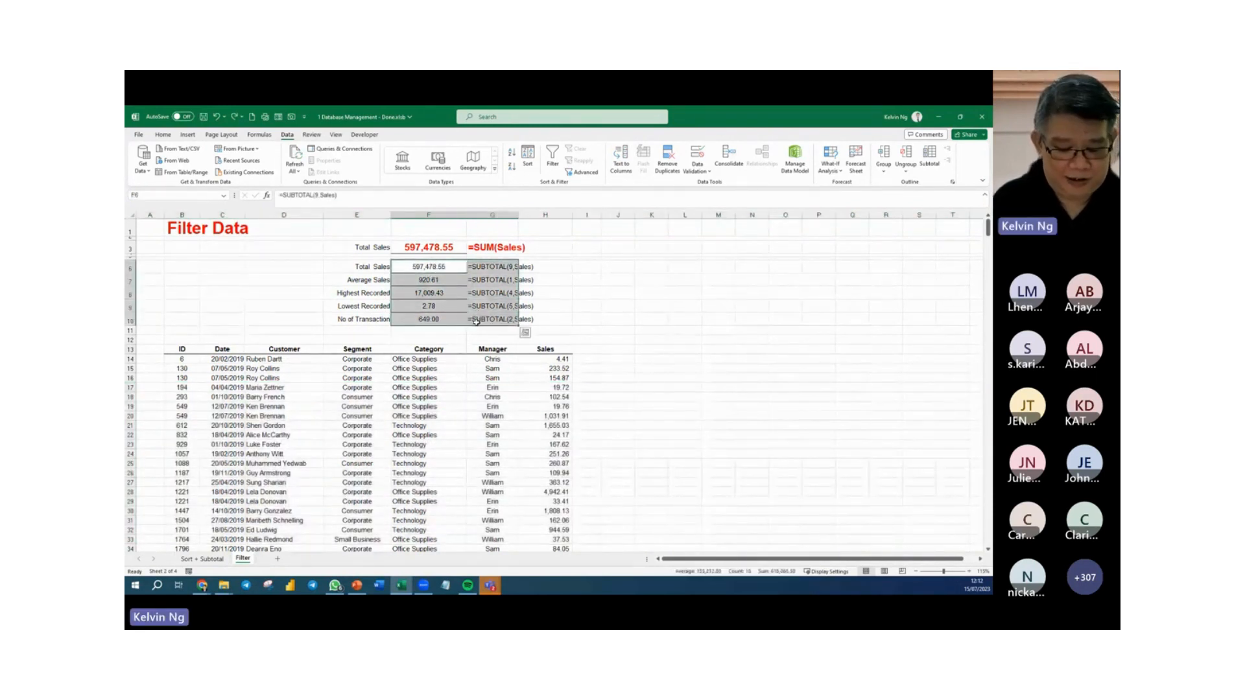
key("ctrl+c")
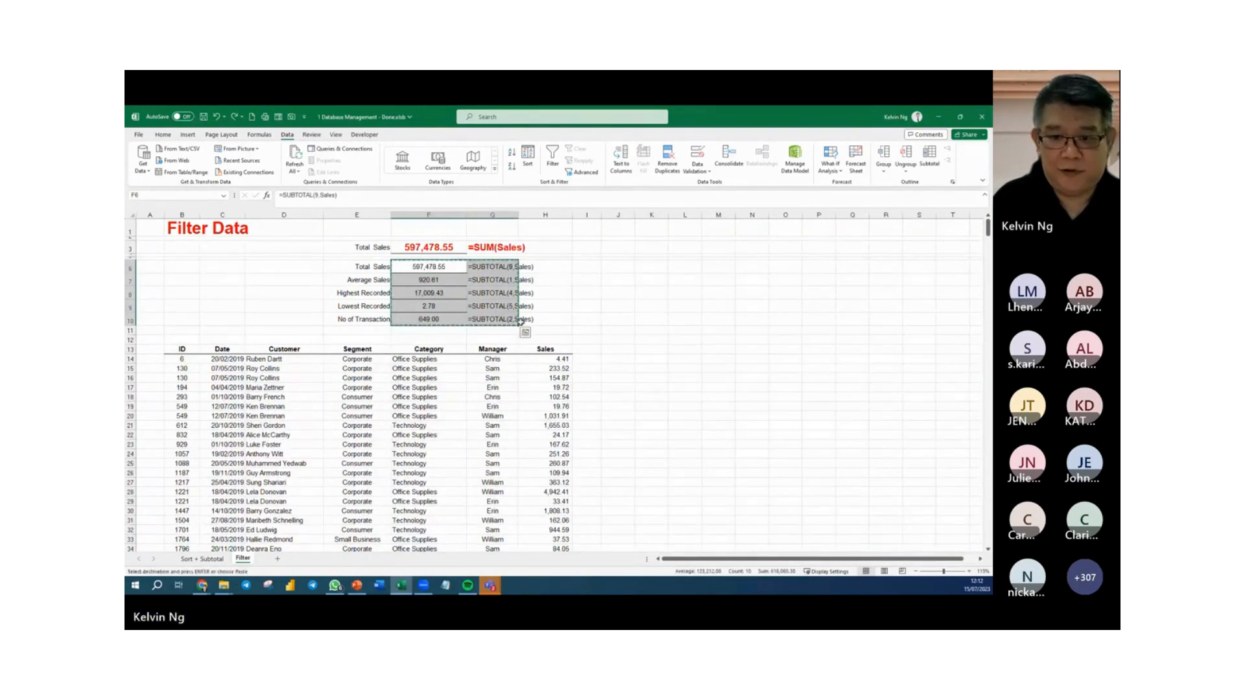
left_click(615, 268)
key("ctrl+v")
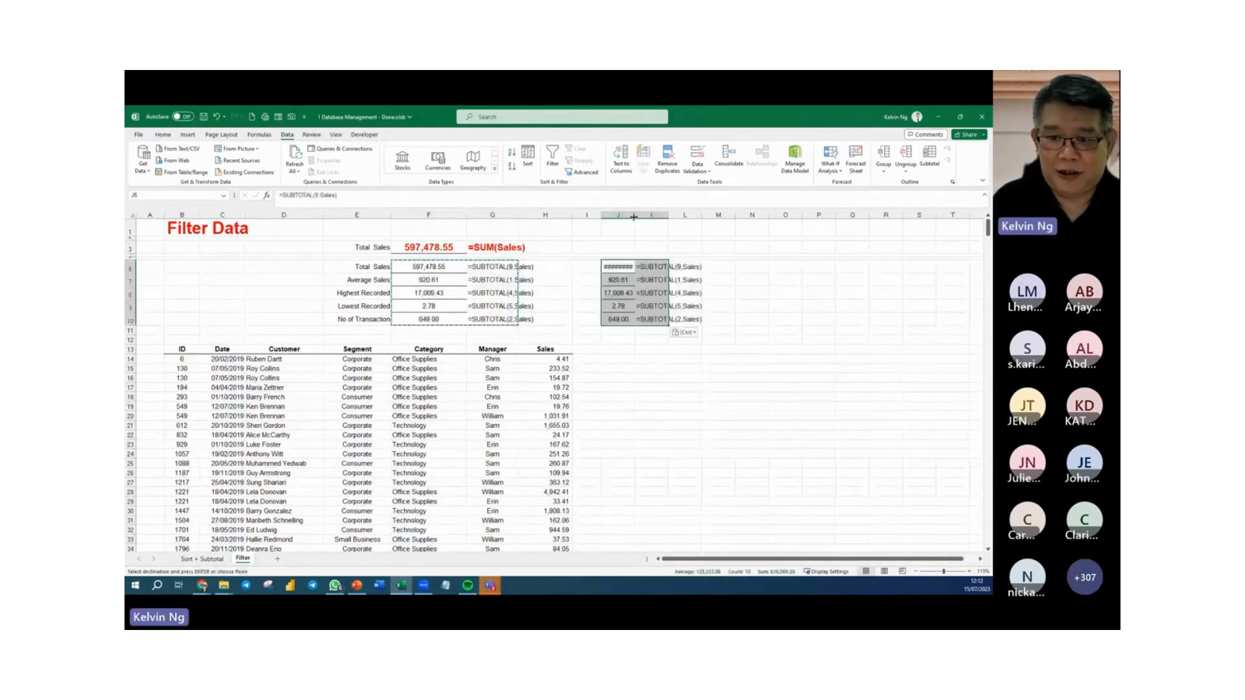
left_click(683, 374)
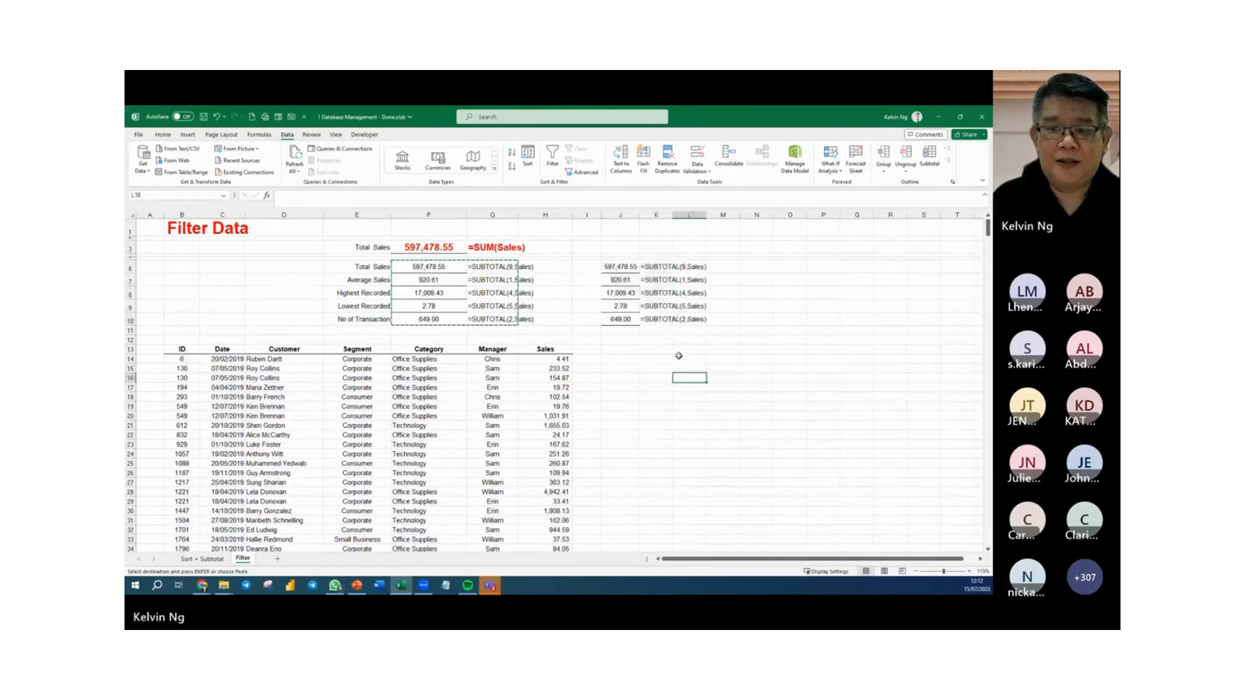
double_click(640, 214)
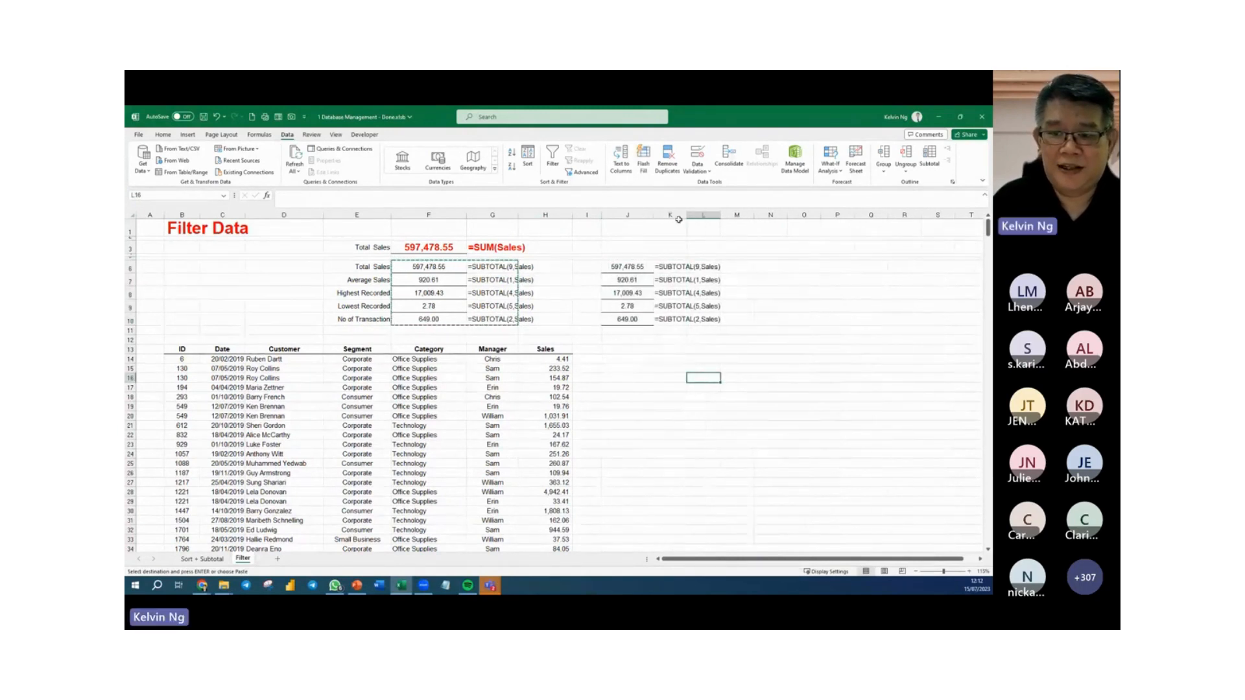
double_click(687, 215)
Change the copied Total Sales formula in J6 to =SUBTOTAL(109,Sales).
double_click(639, 266)
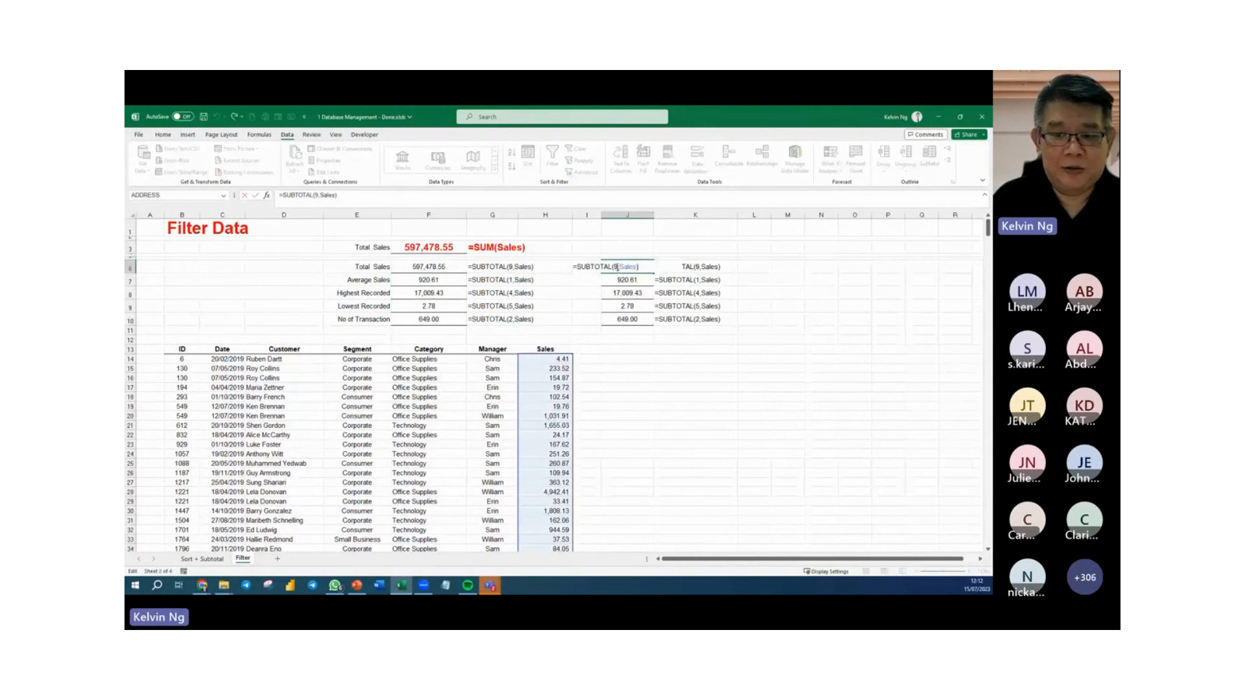
left_click(617, 266)
type("10")
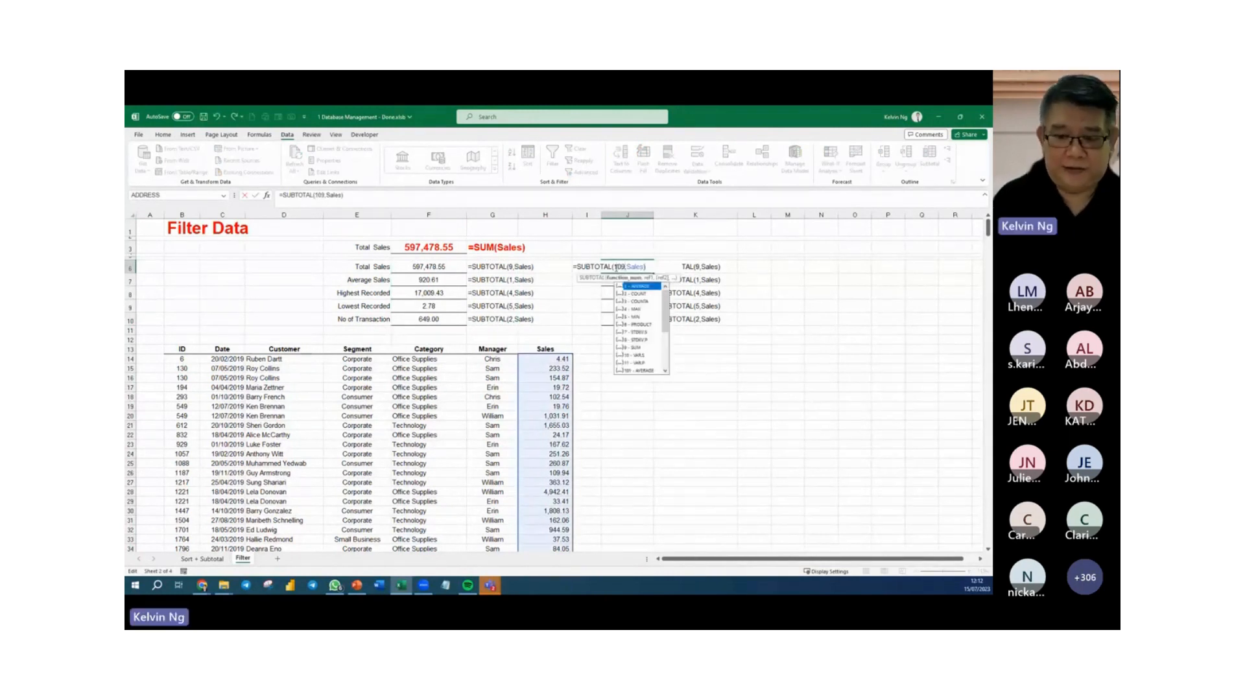
key("Return")
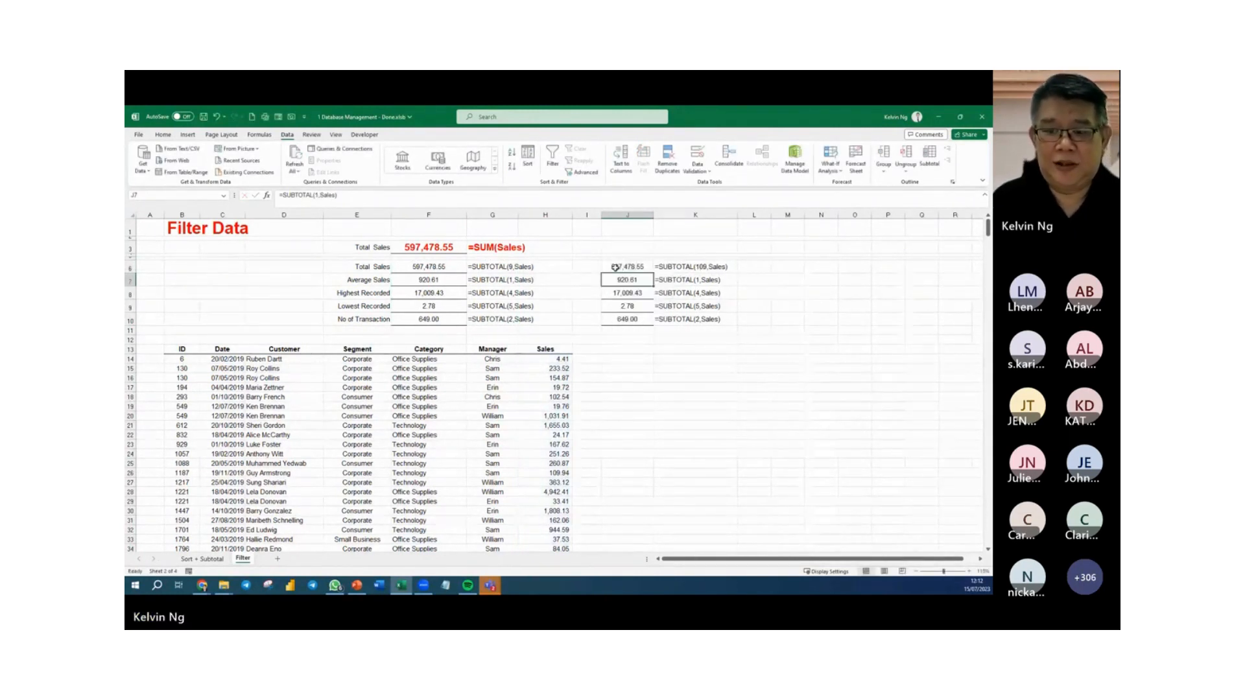
Change the copied Average Sales formula in J7 to =SUBTOTAL(101,Sales).
double_click(624, 279)
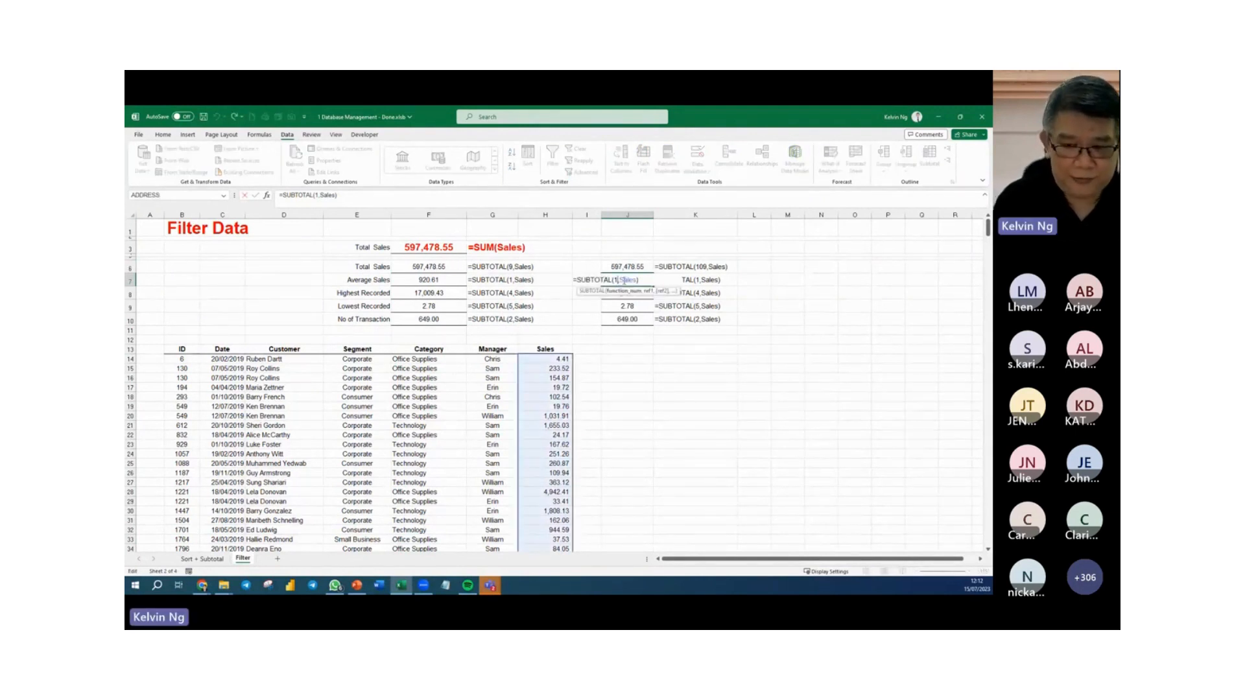
type("01'")
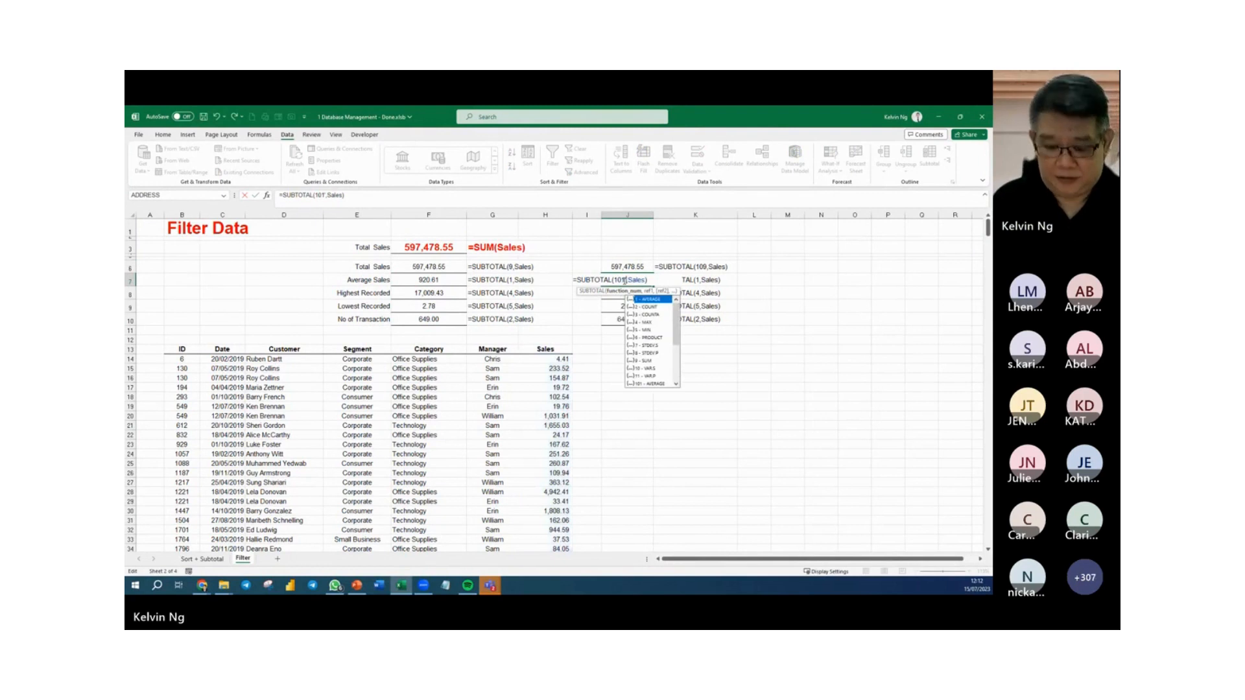
key("Return")
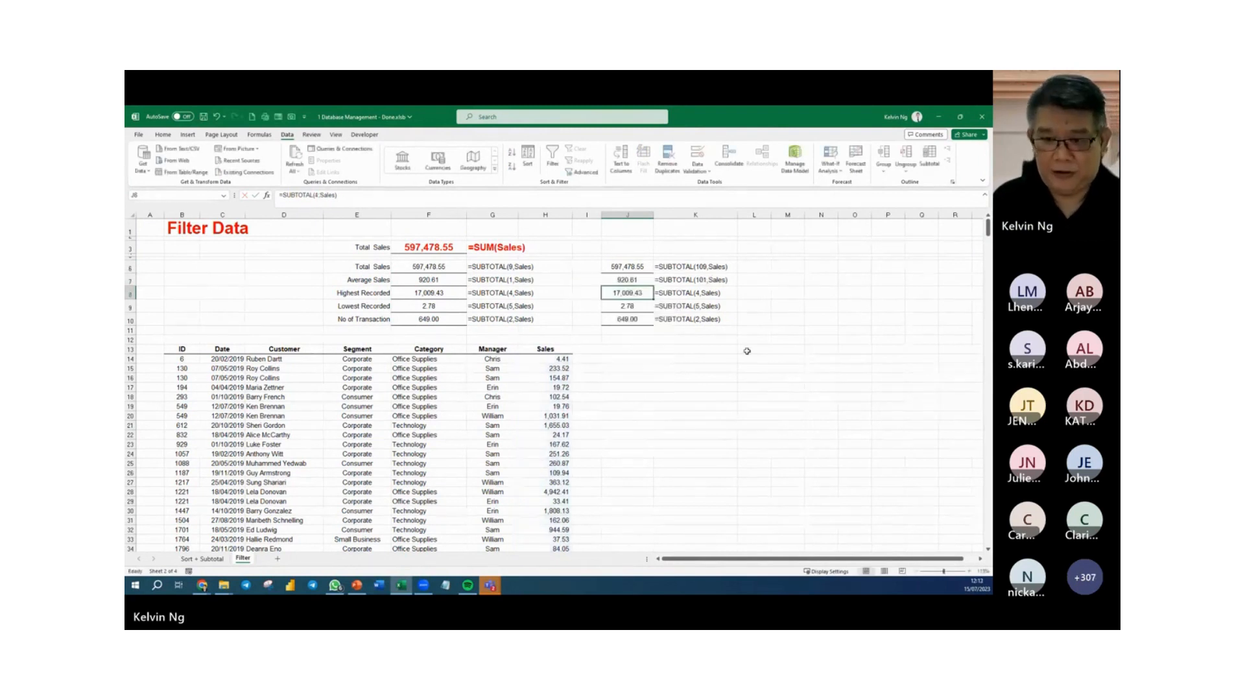
Change the copied Highest Recorded formula in J8 to =SUBTOTAL(104,Sales).
double_click(638, 295)
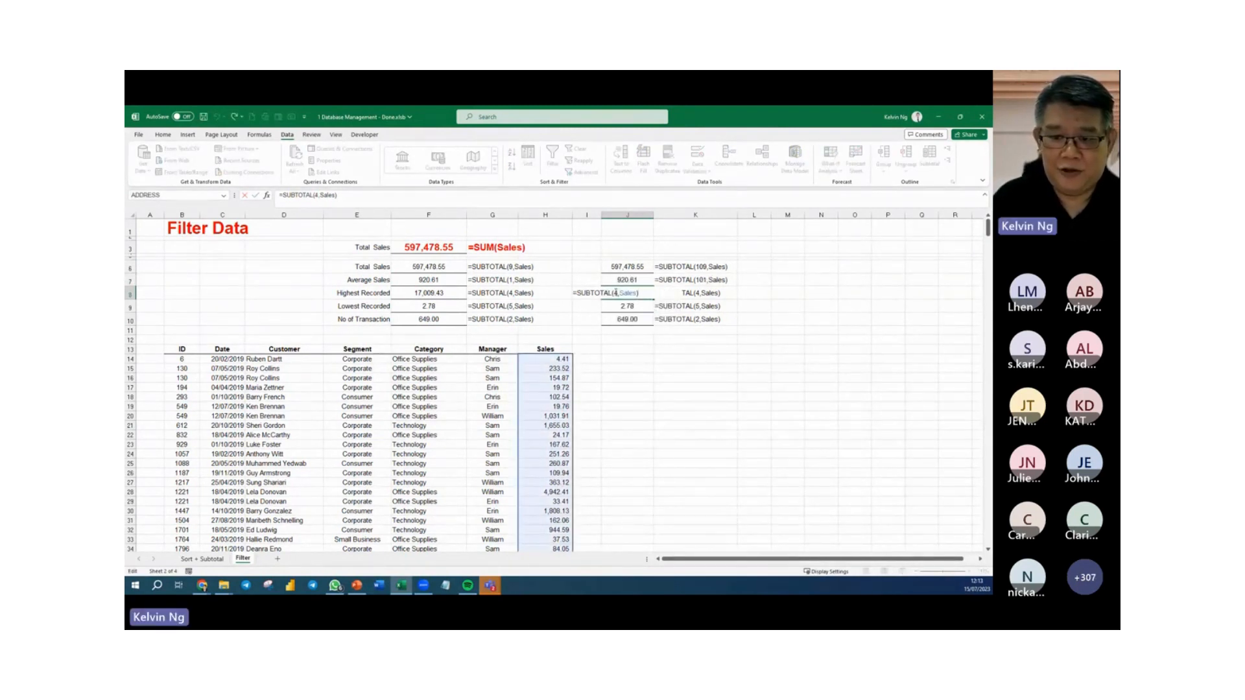
left_click(616, 293)
type("104")
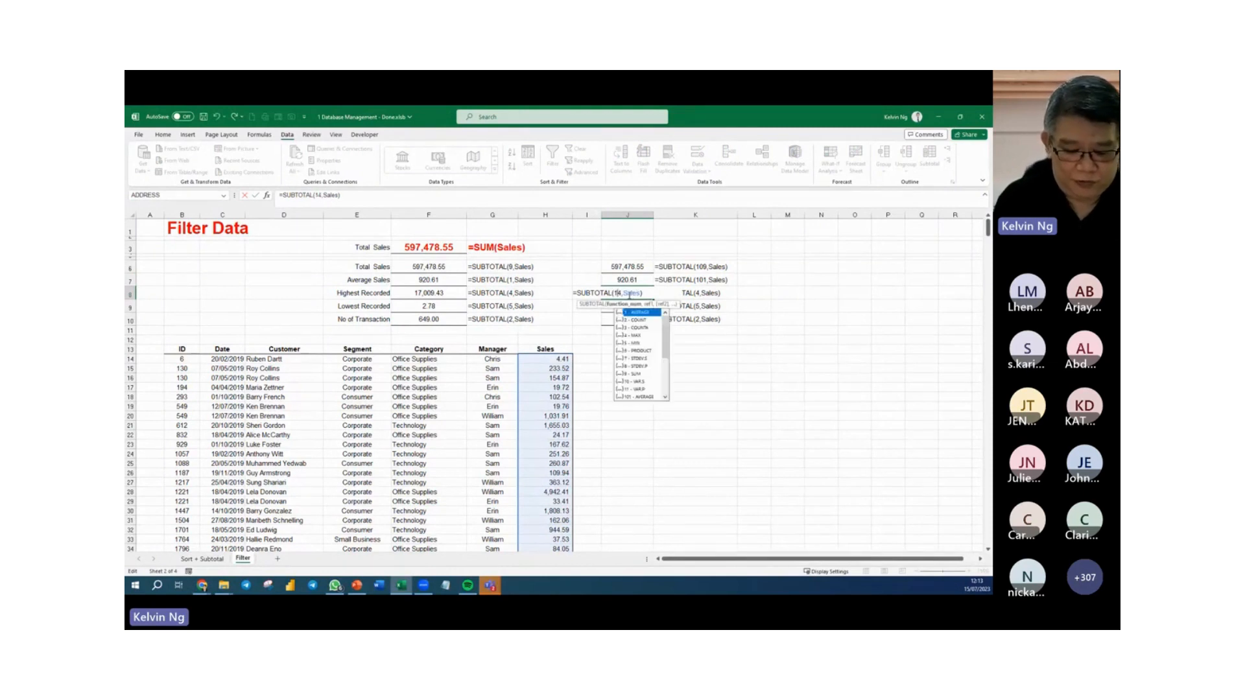
key("Return")
double_click(628, 294)
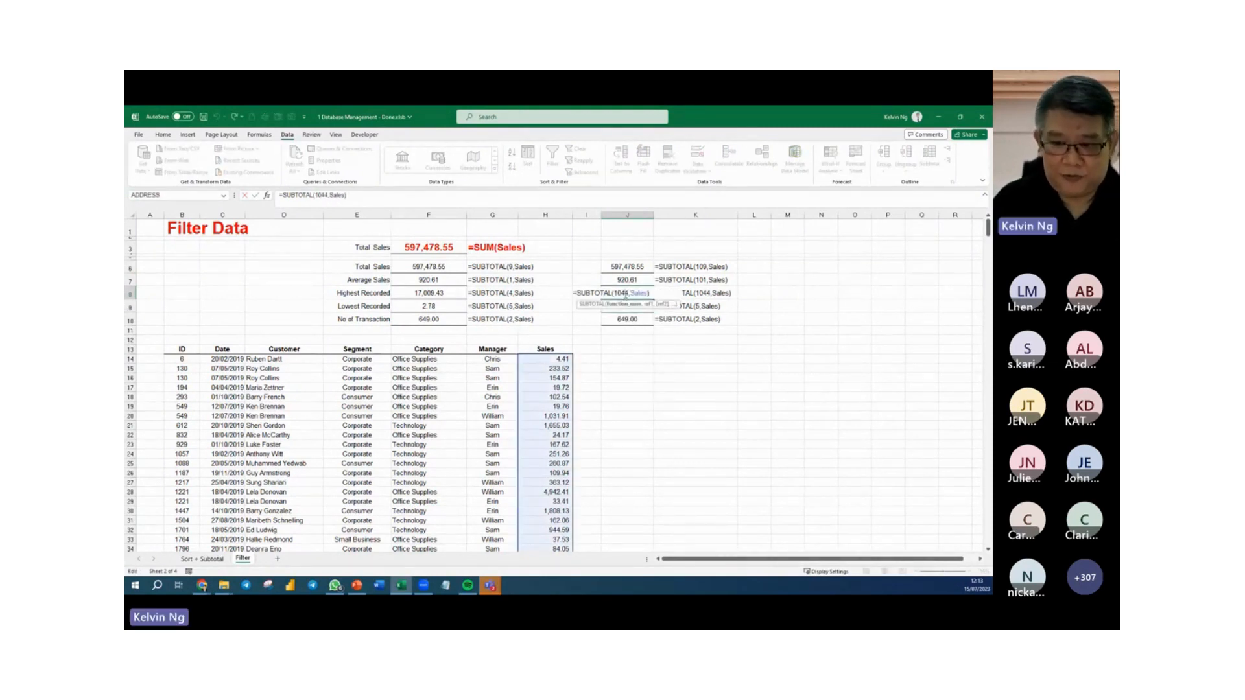
key("BackSpace")
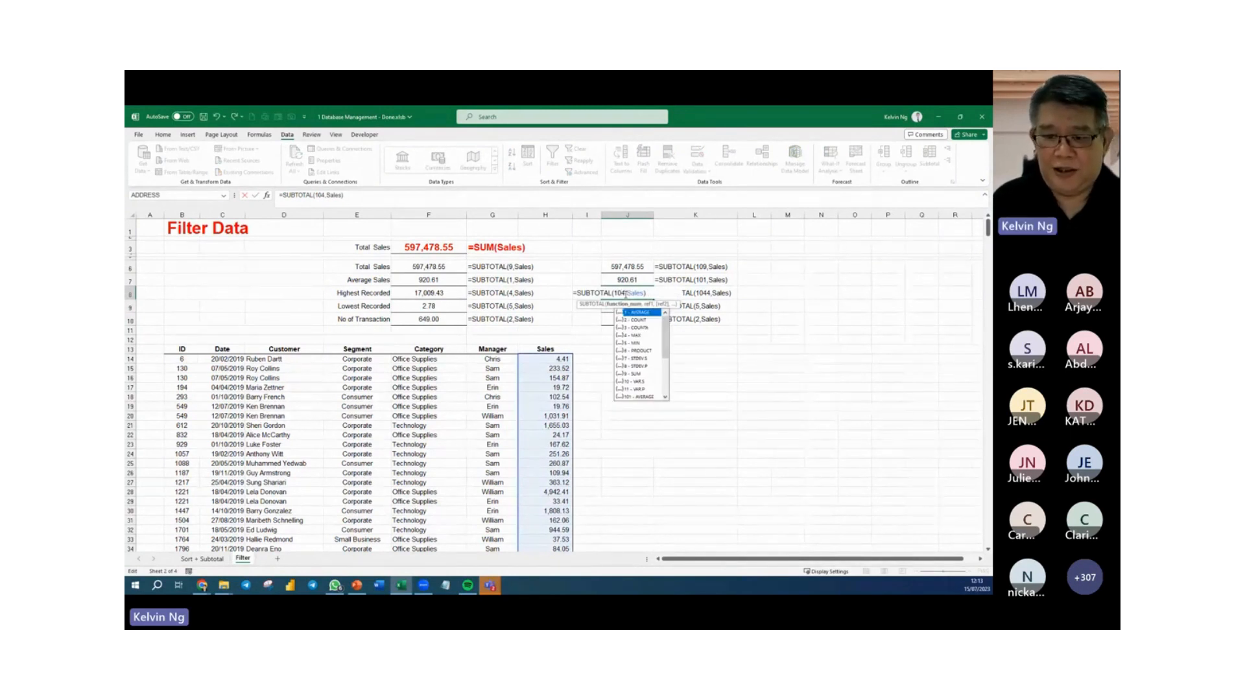
key("Return")
Change the copied Lowest Recorded formula in J9 to =SUBTOTAL(105,Sales) and the No of Transaction formula in J10 to =SUBTOTAL(102,Sales).
double_click(627, 310)
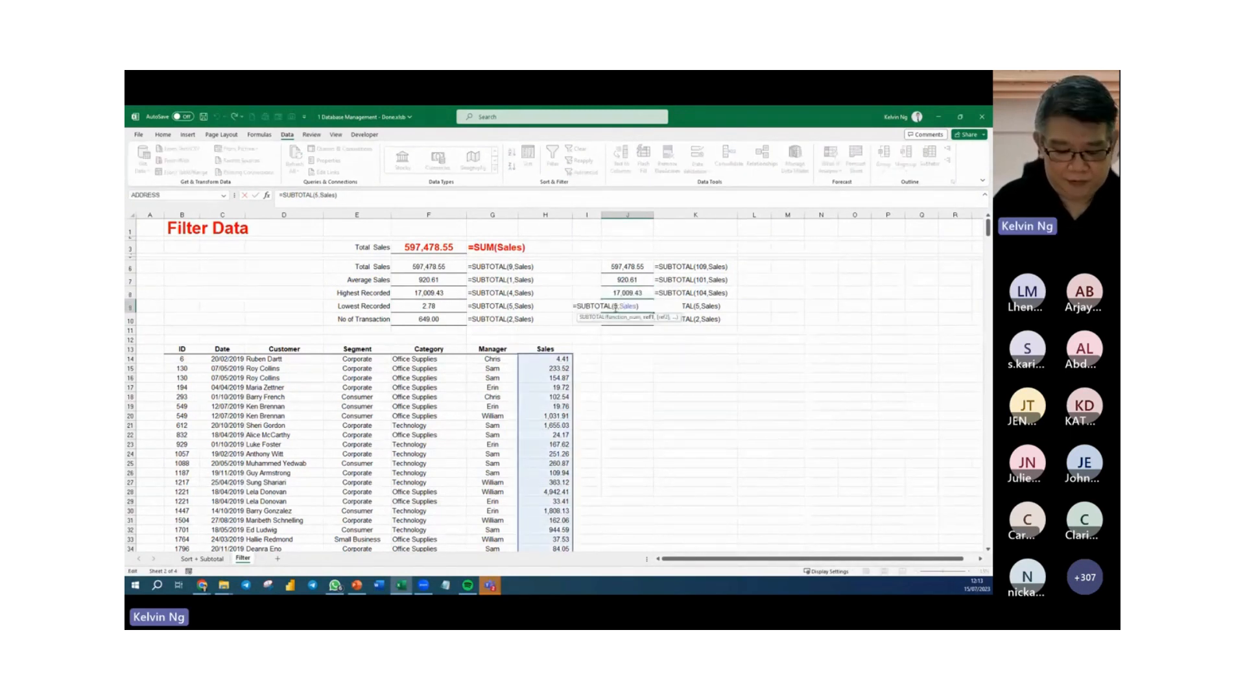
type("10")
key("Return")
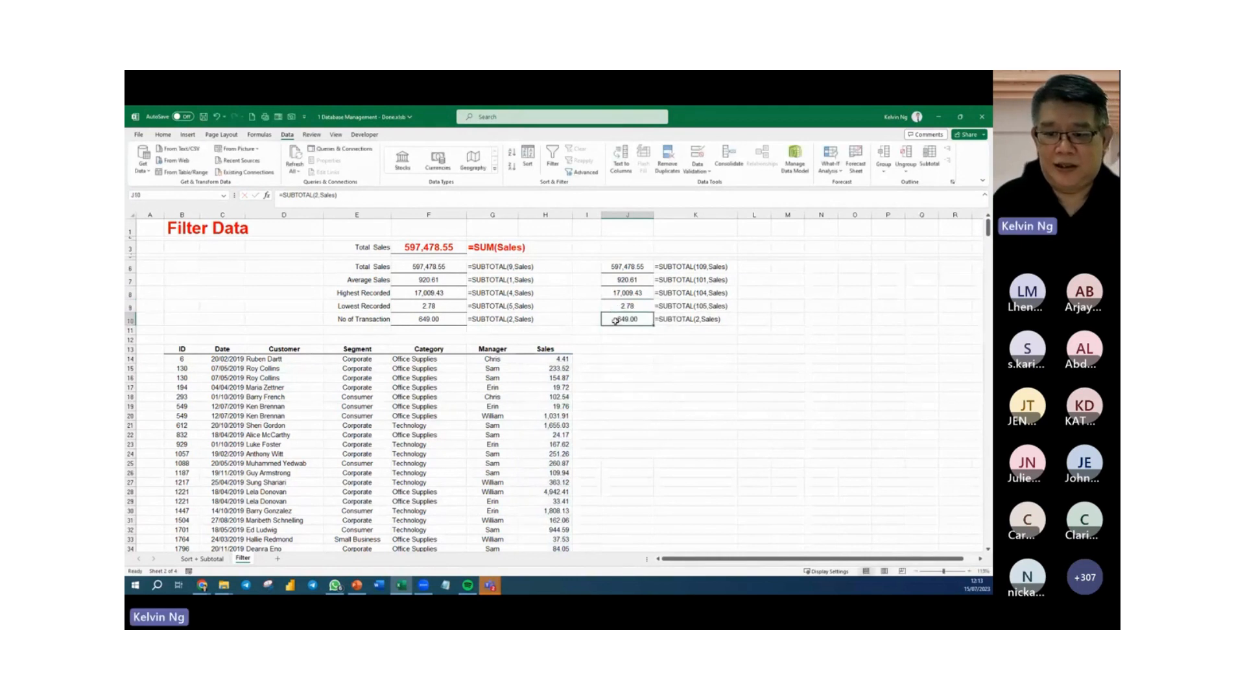
double_click(615, 321)
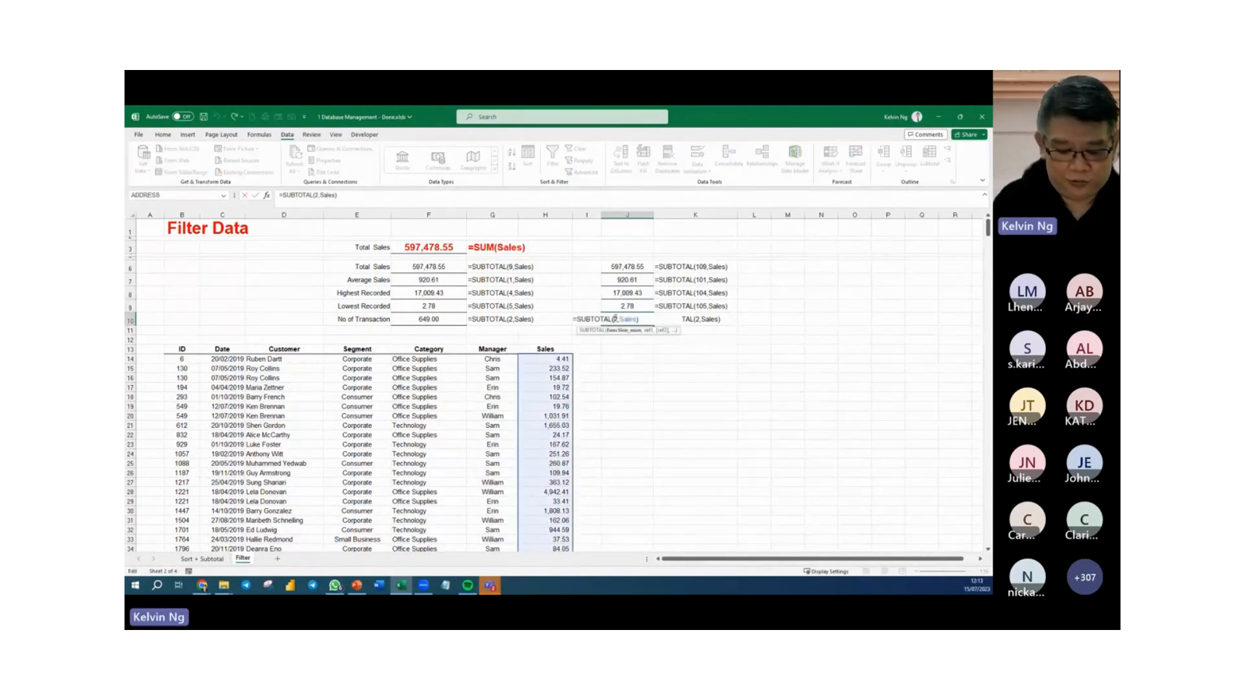
type("10")
key("Return")
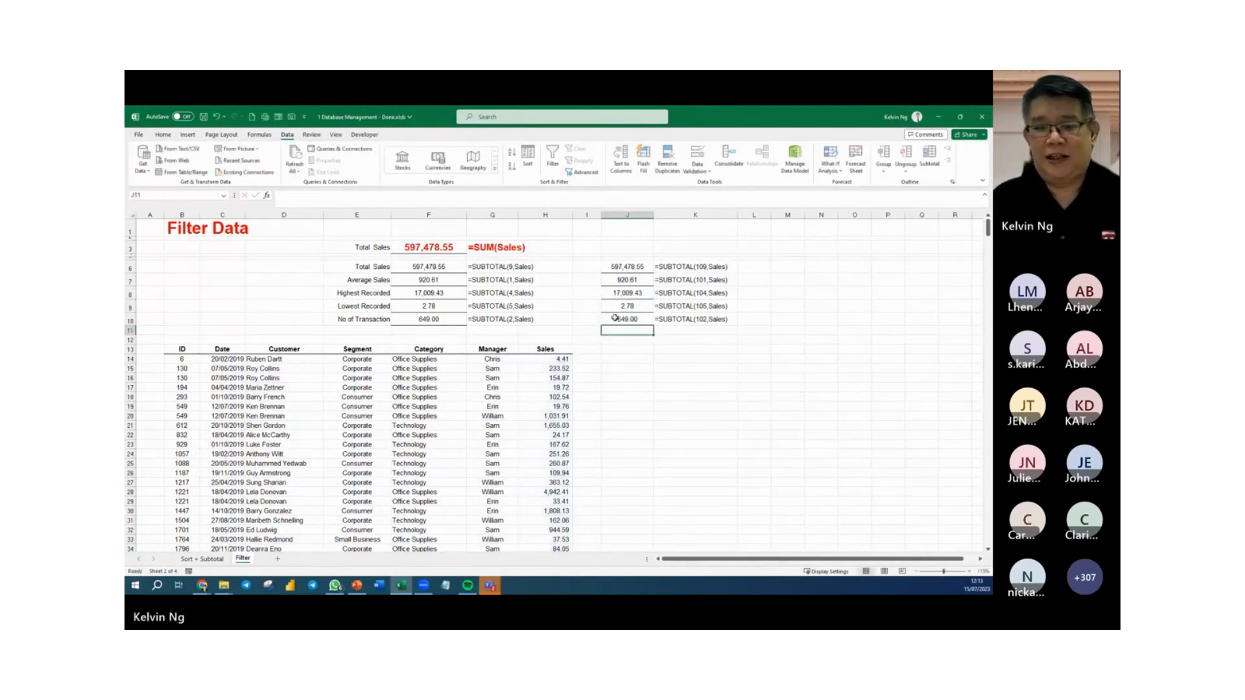
Manually hide rows 18 to 42 of the sales data on the Filter sheet.
left_click(428, 435)
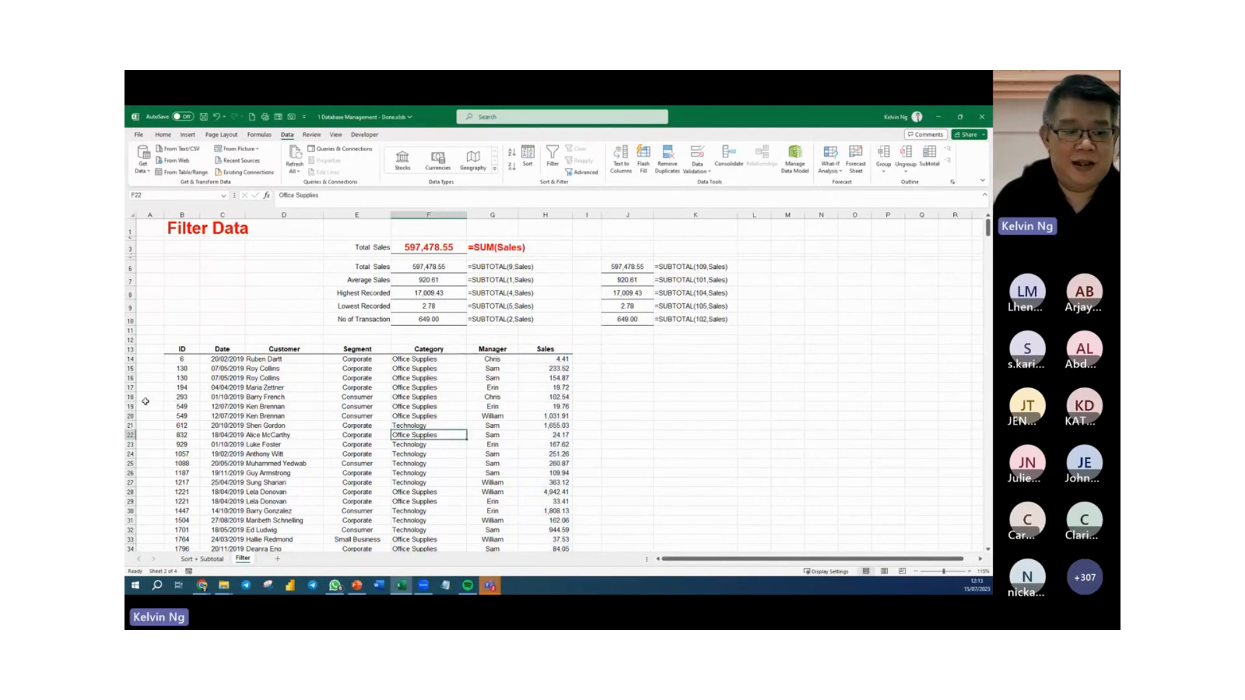
left_click_drag(131, 397, 132, 531)
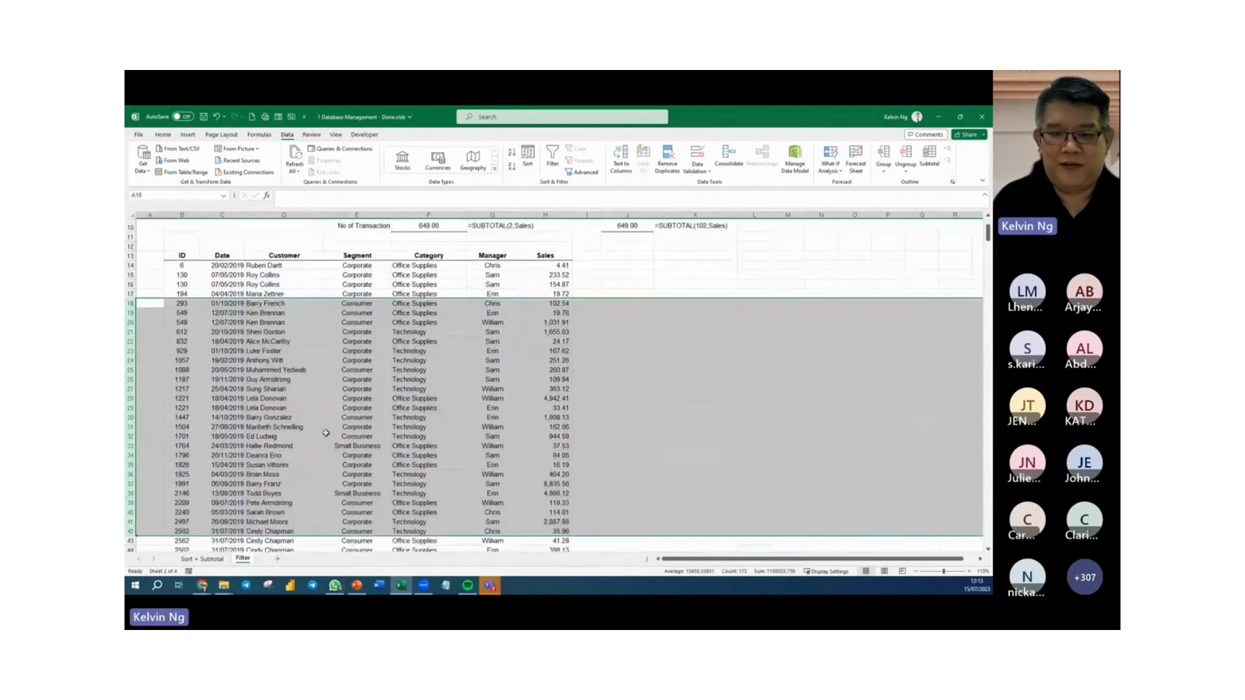
scroll(762, 322, "up", 1)
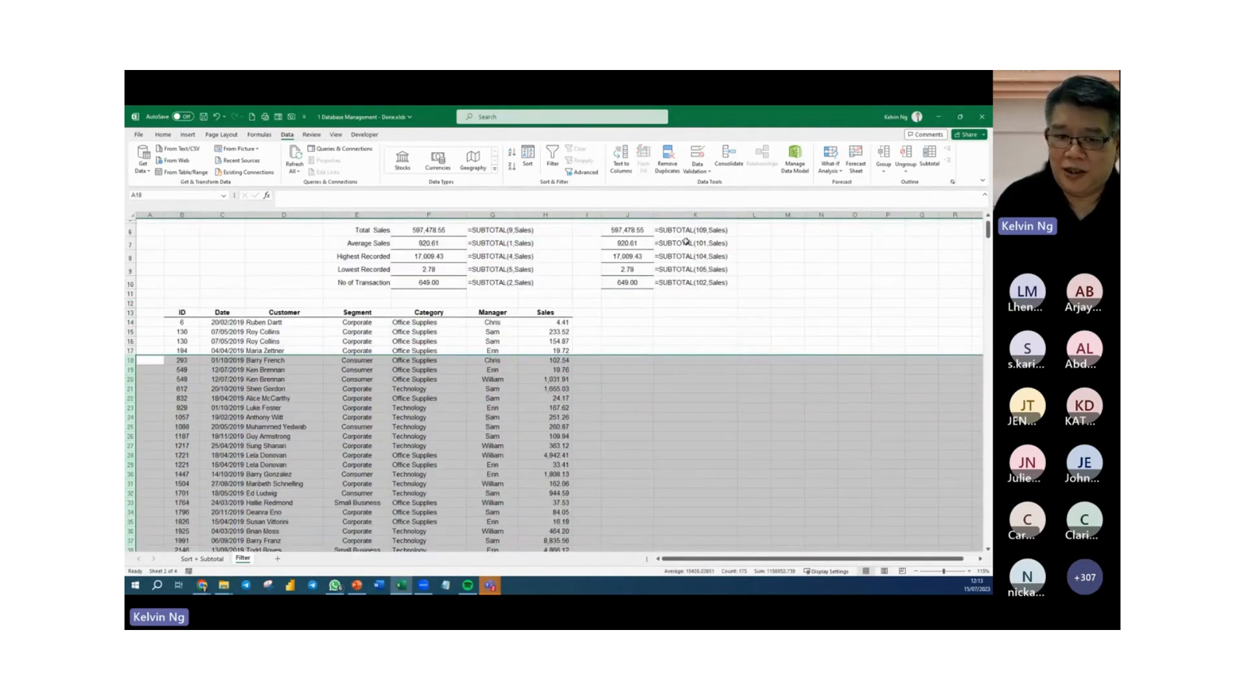
right_click(440, 378)
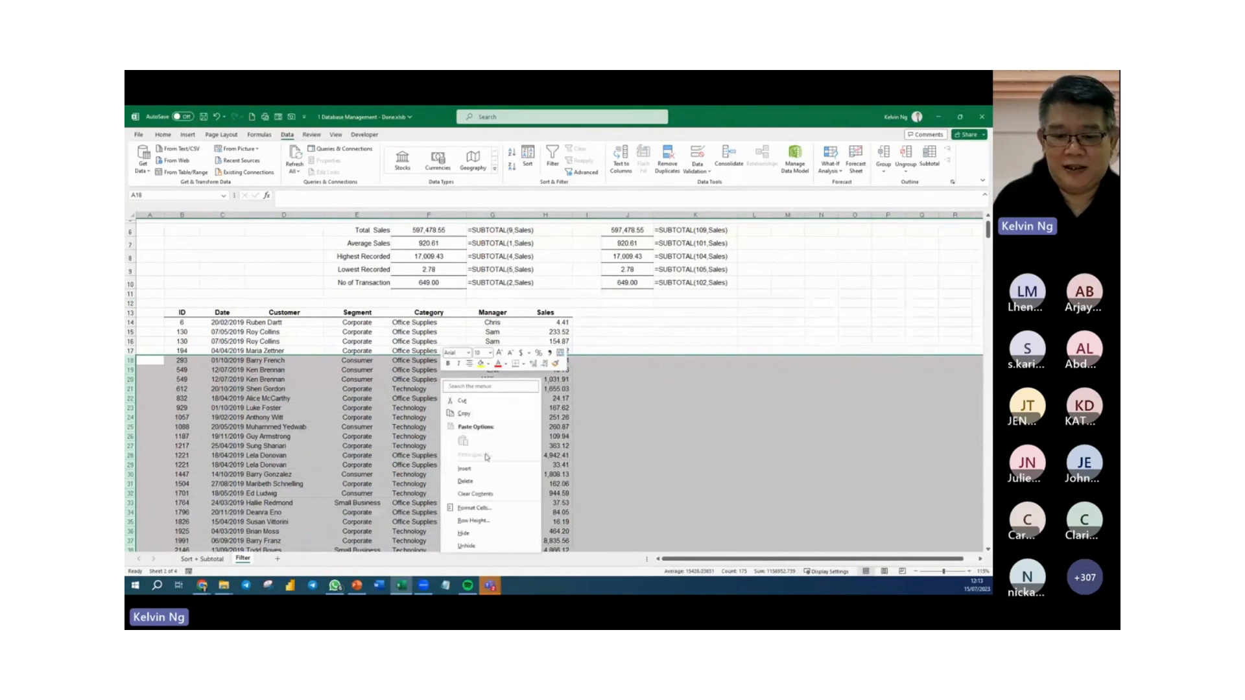
left_click(482, 536)
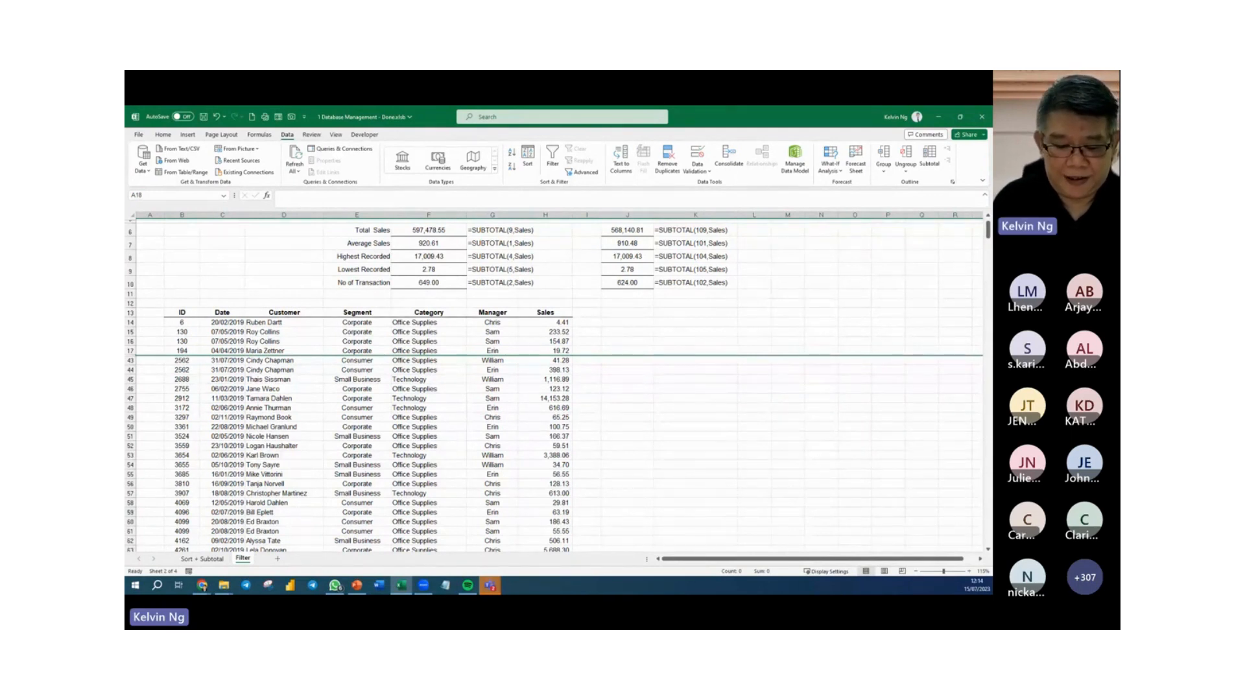
key("alt+Tab")
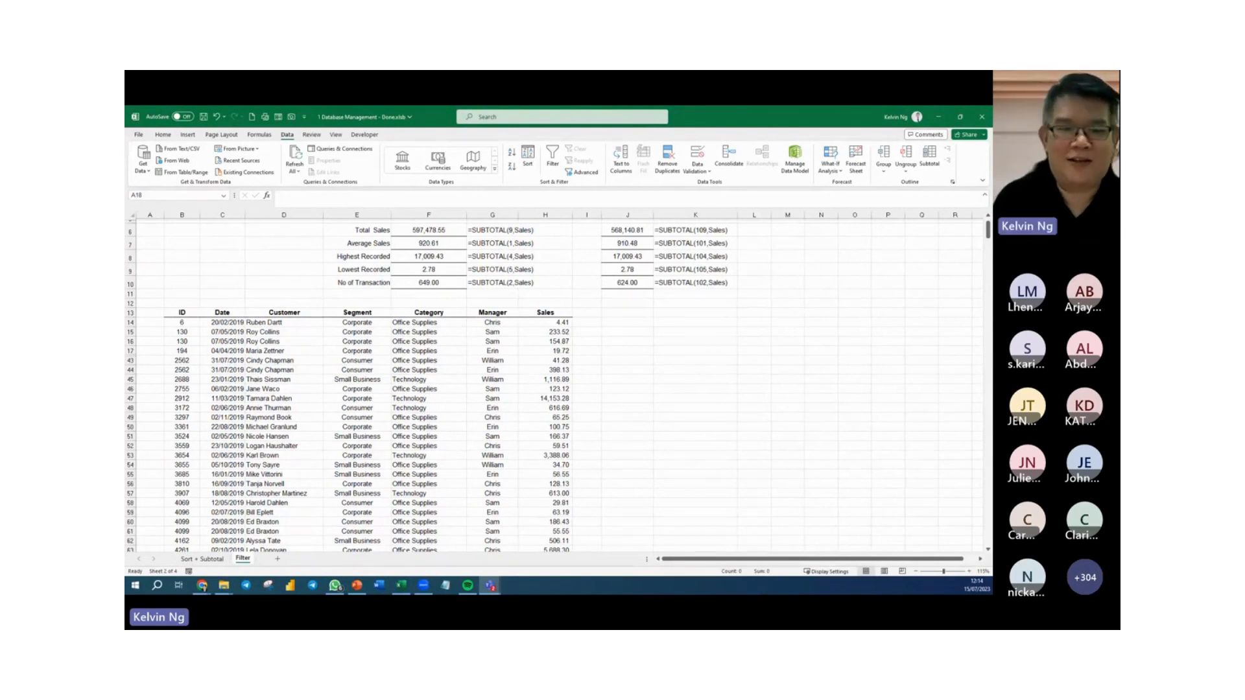
left_click(436, 409)
scroll(448, 404, "up", 2)
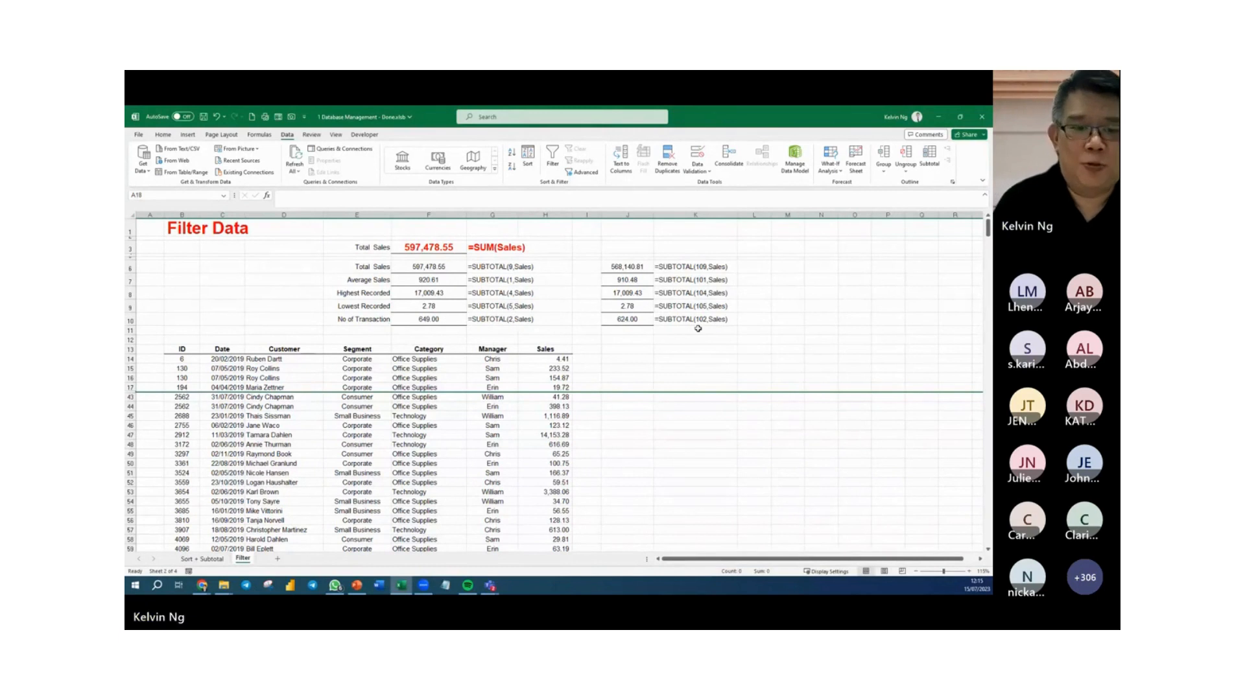
Save the 1 Database Management - Done workbook and close it.
left_click(711, 454)
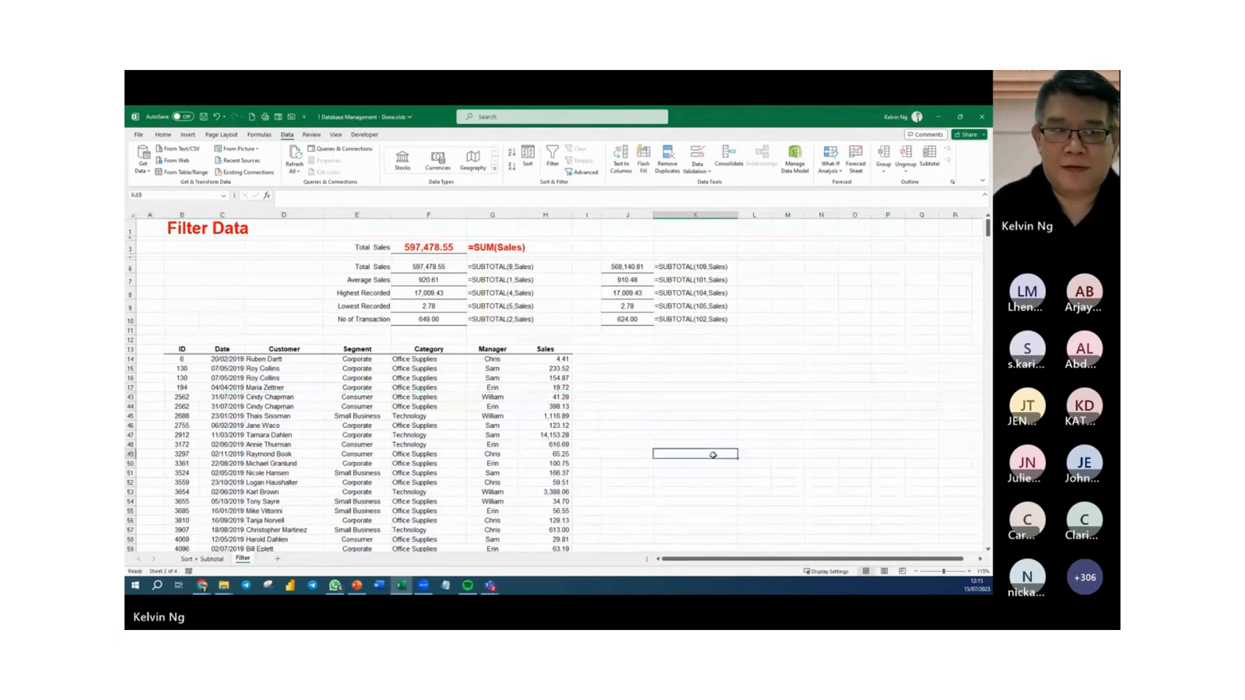
left_click(203, 117)
left_click(573, 370)
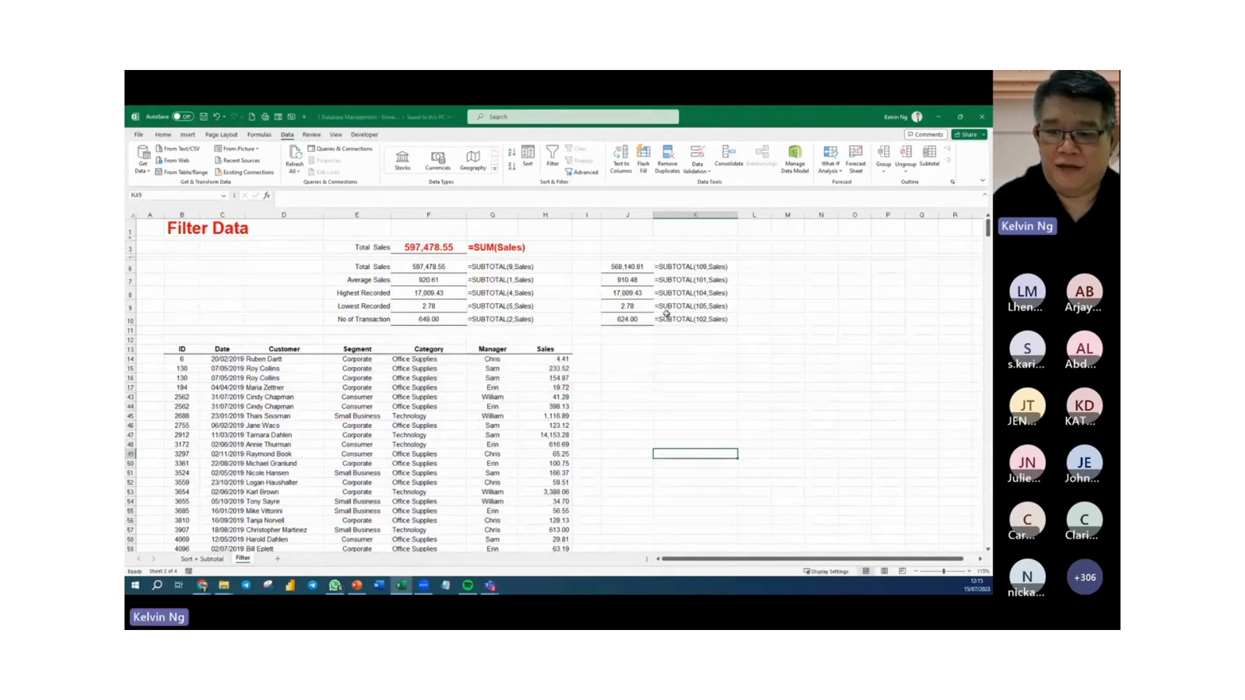
left_click(985, 118)
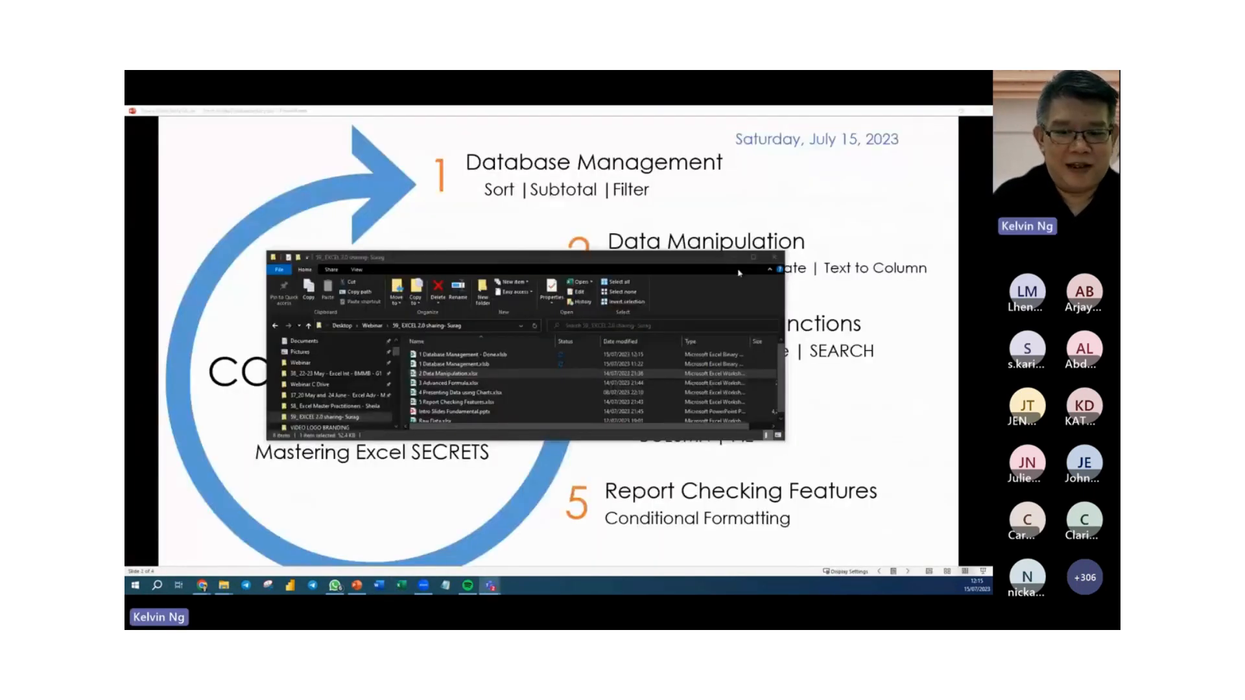
Open 2 Data Manipulation.xlsx from the File Explorer folder and enlarge the view around the ID header in A4.
left_click(430, 376)
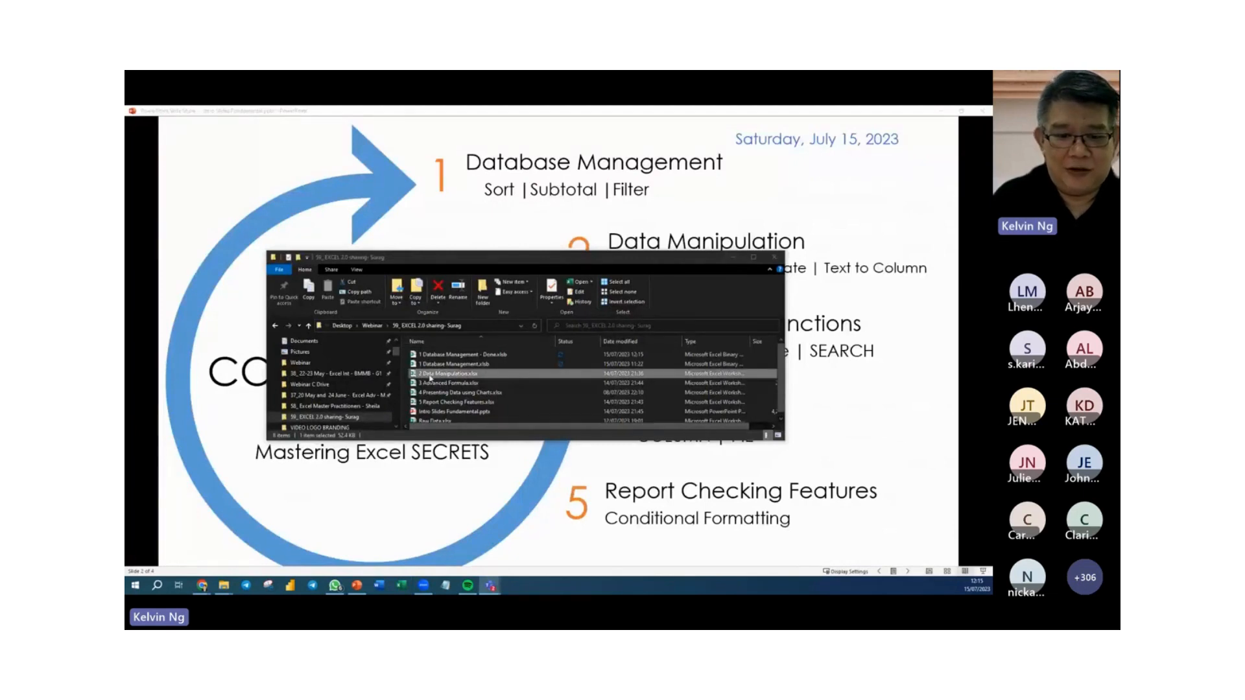
double_click(430, 376)
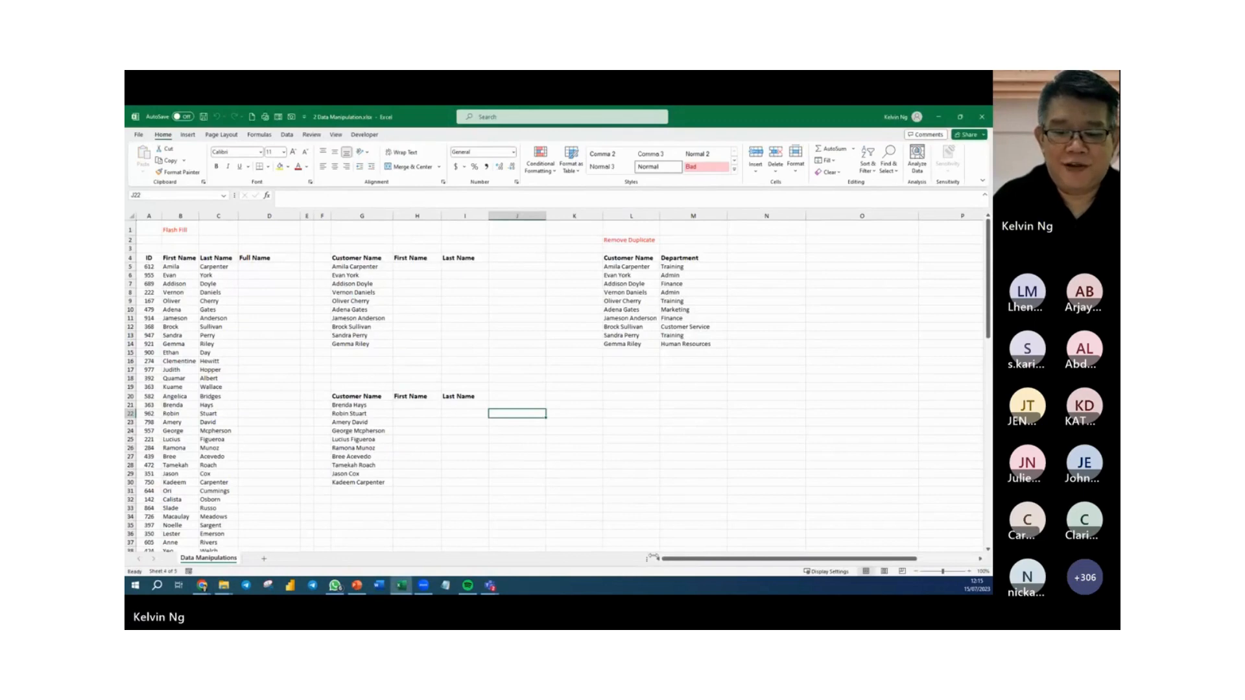
left_click(150, 257)
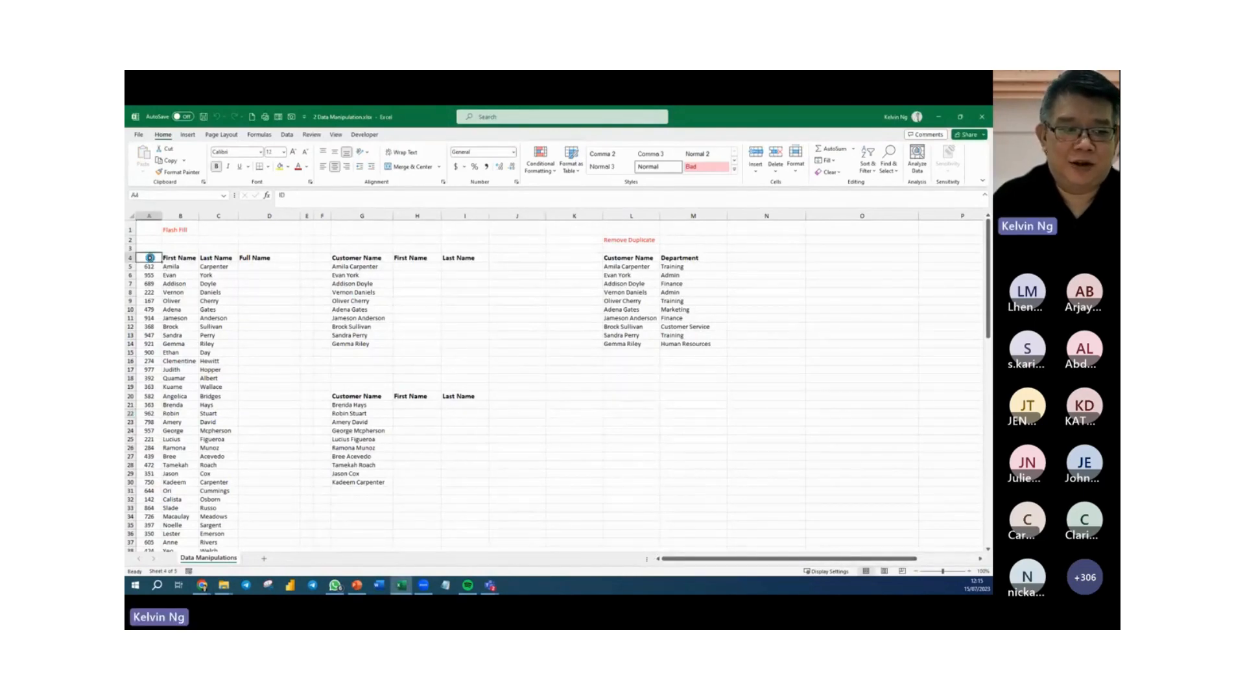
scroll(150, 258, "up", 13, "ctrl")
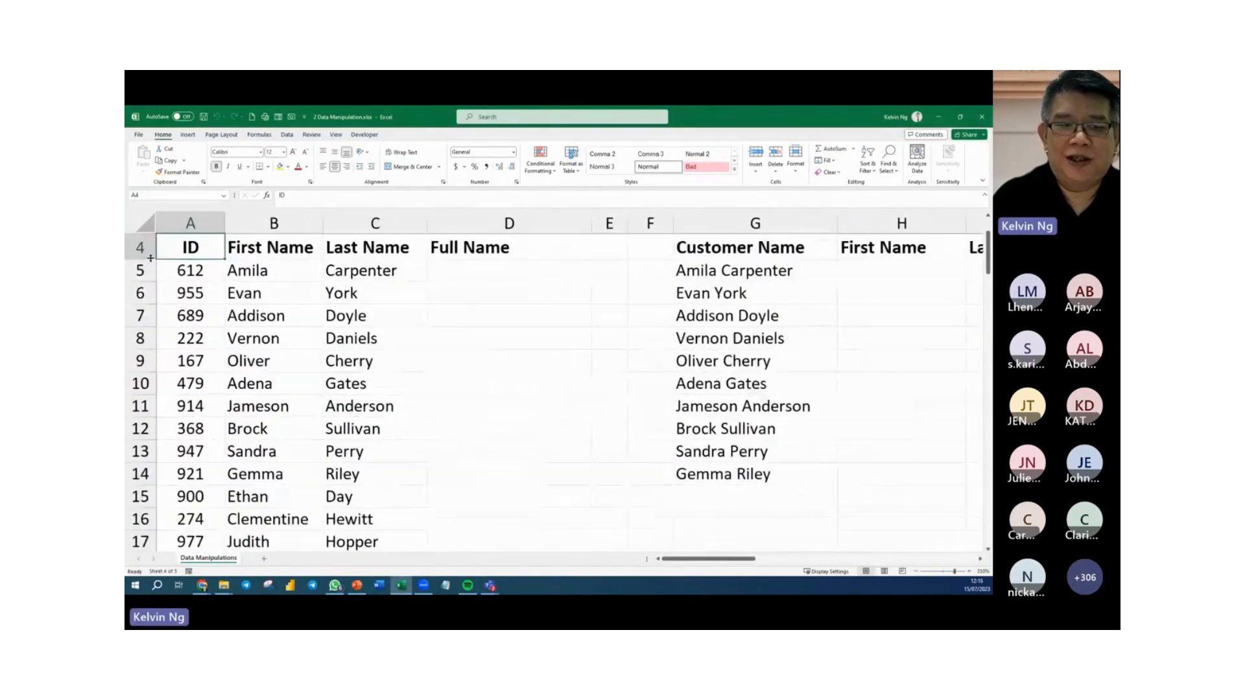
left_click(279, 259)
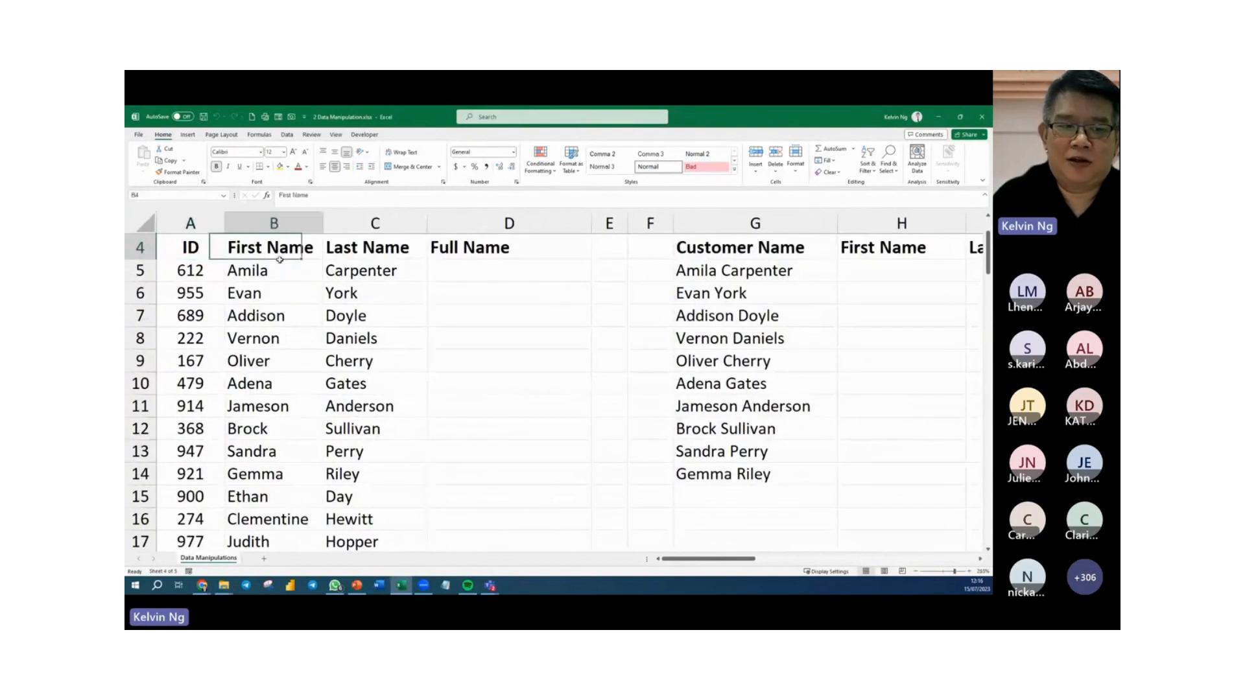
left_click_drag(280, 263, 321, 380)
left_click_drag(385, 265, 383, 409)
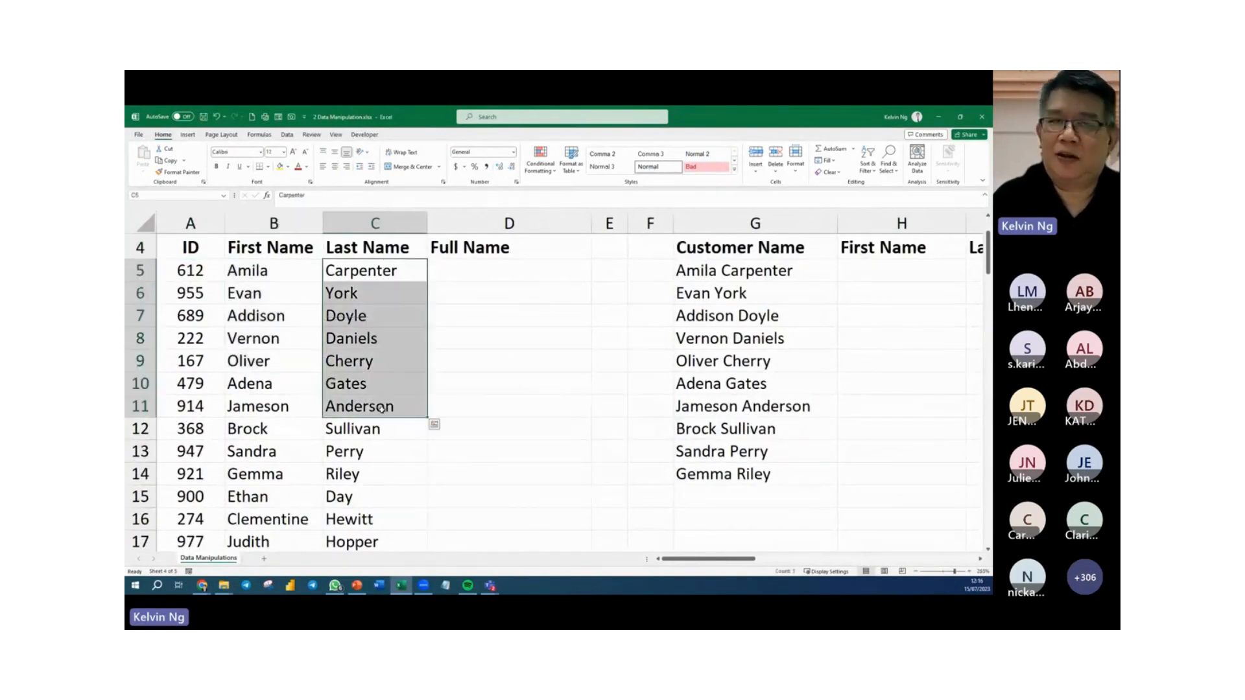
Enter =CONCATENATE(B5," ",C5) in D5 to join the first and last names with a space under Full Name.
left_click(512, 278)
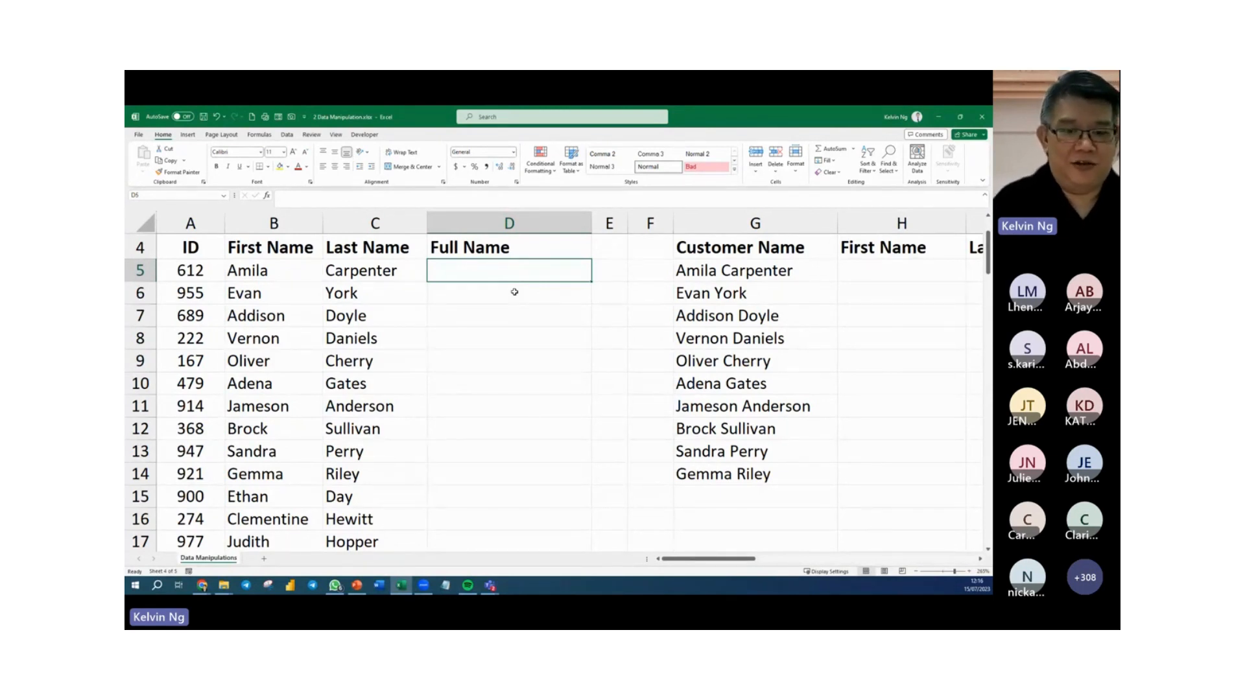
type("=con")
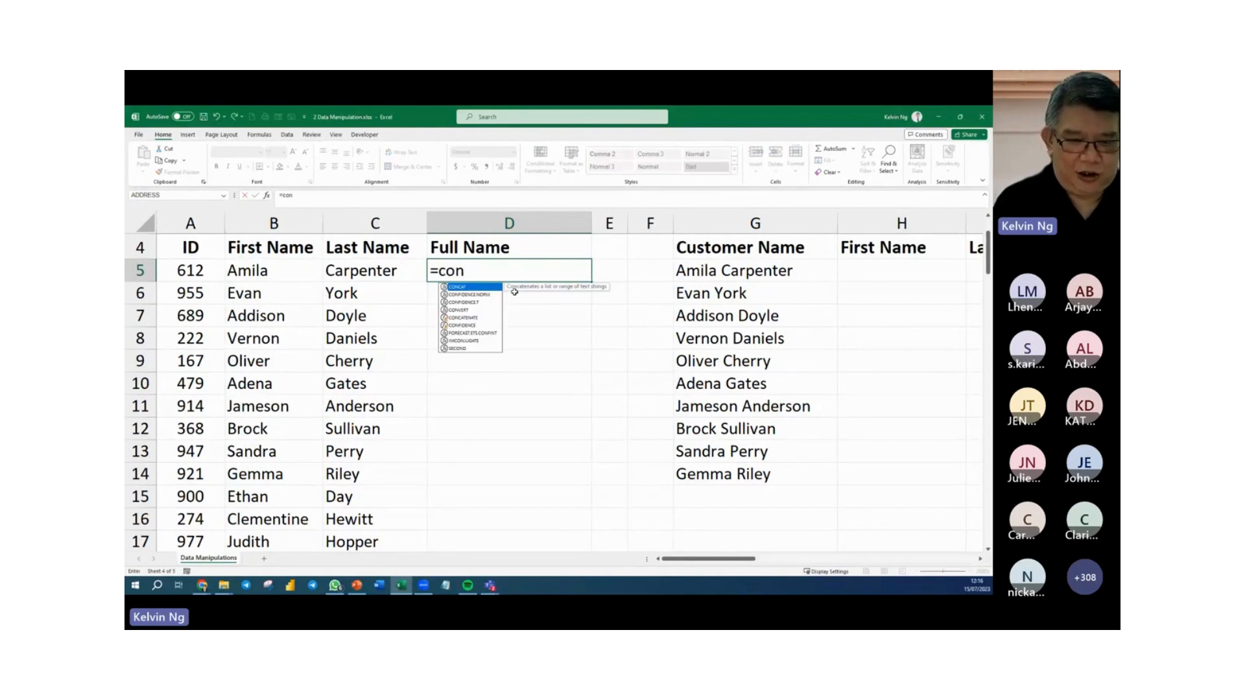
type("c")
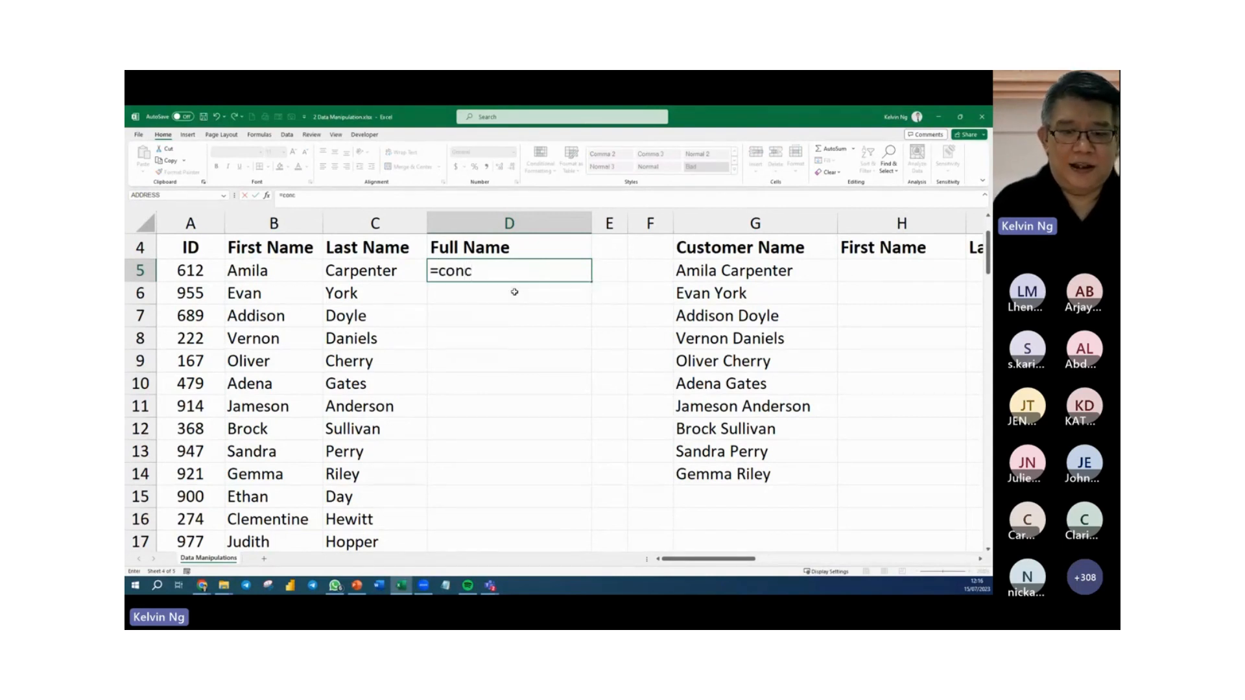
key("BackSpace")
type("CA")
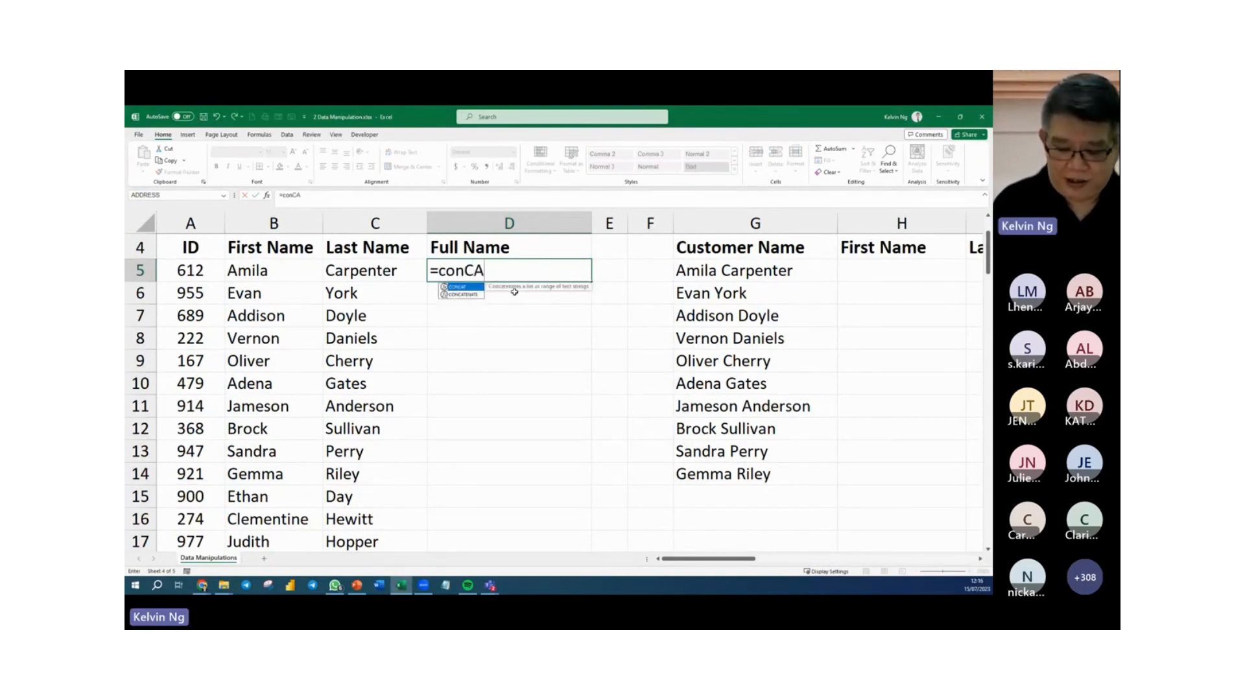
key("Down")
key("Tab")
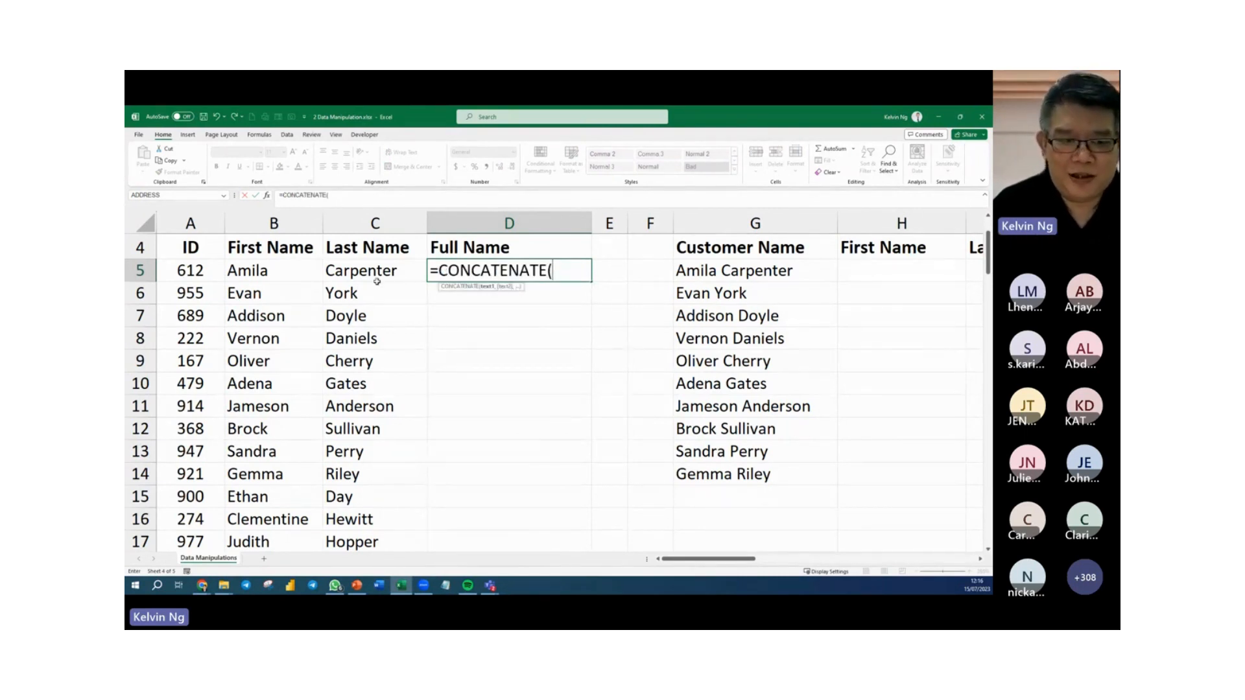
left_click(290, 270)
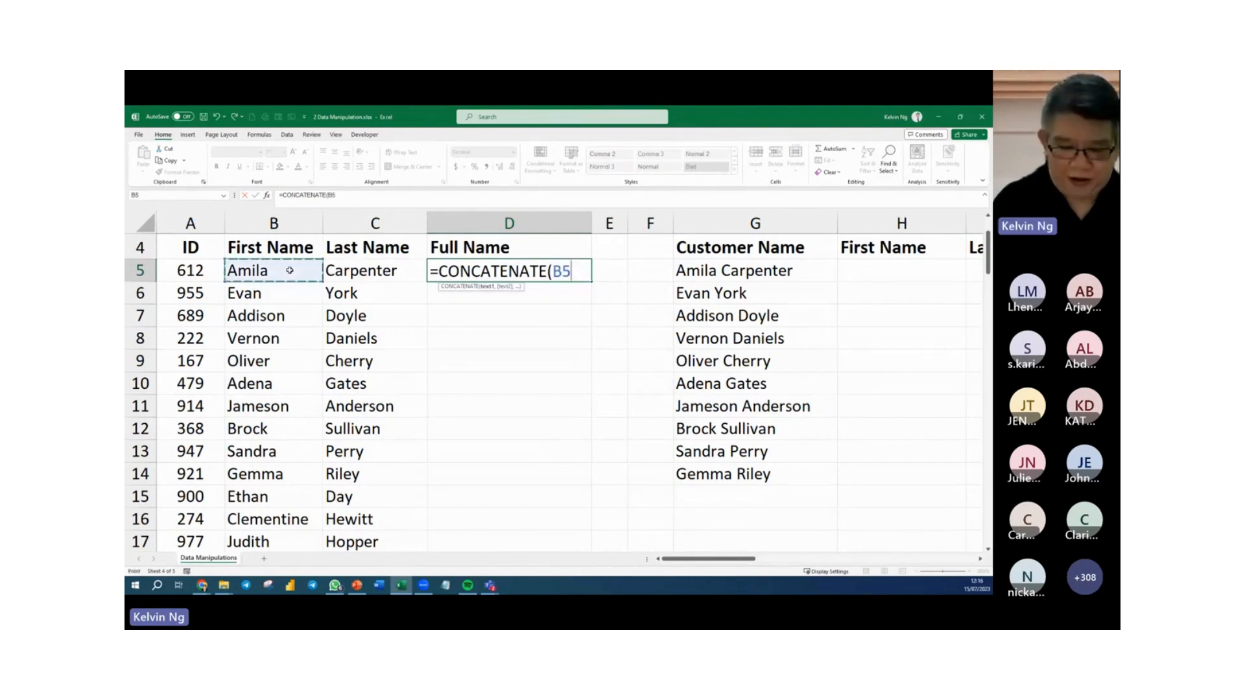
type(",")
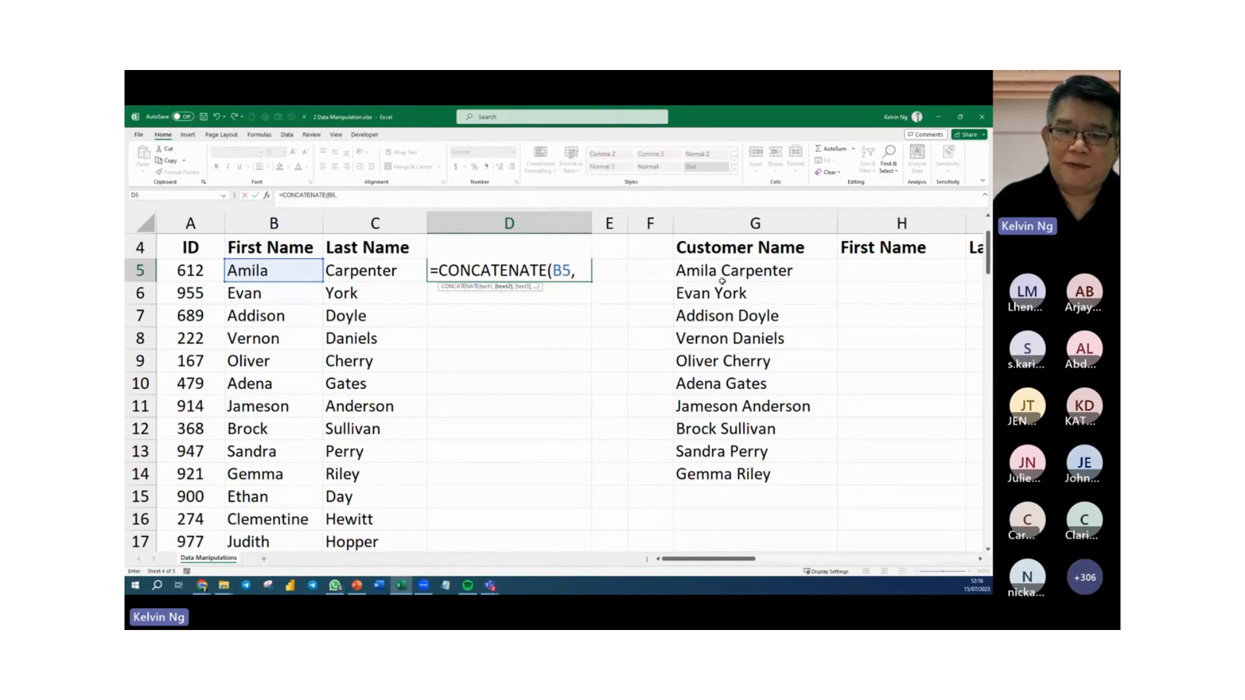
type("\" \"")
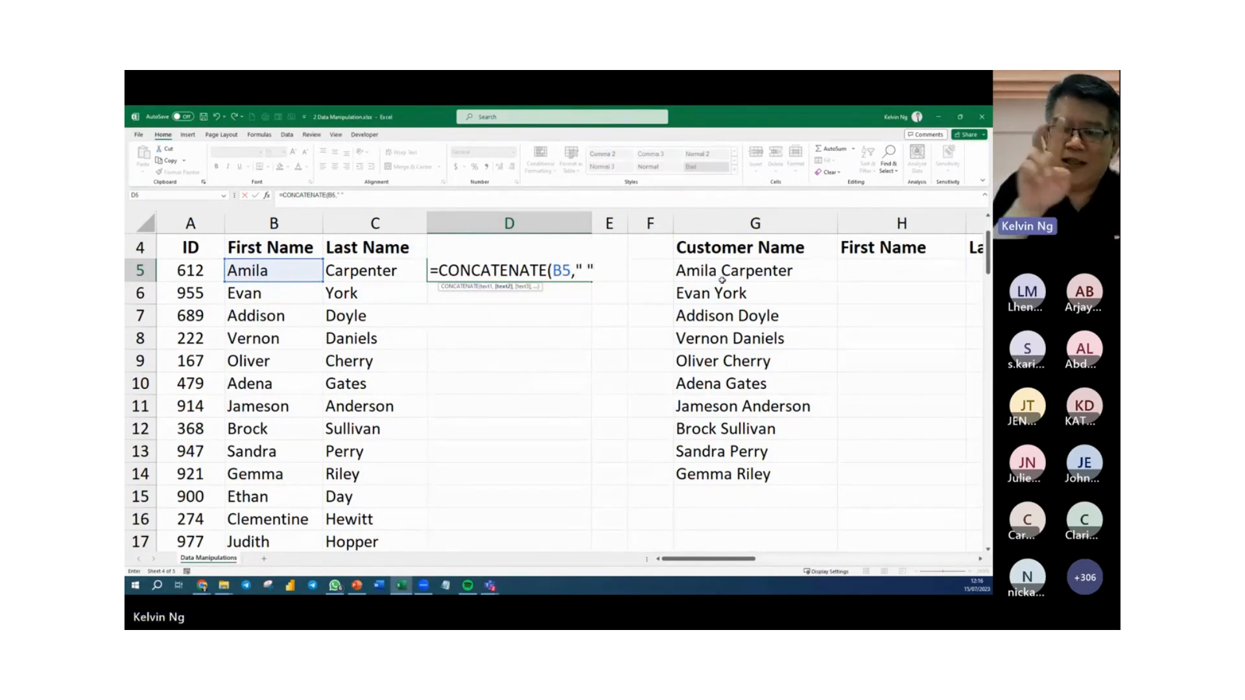
type(",")
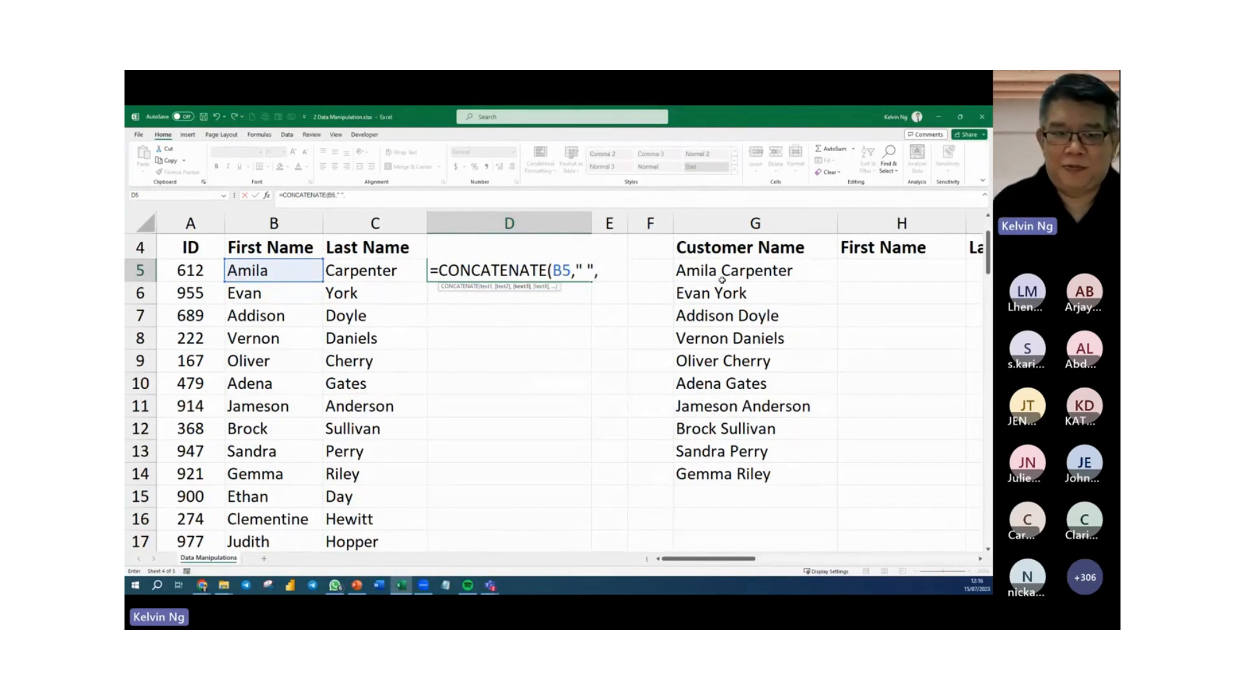
left_click(364, 272)
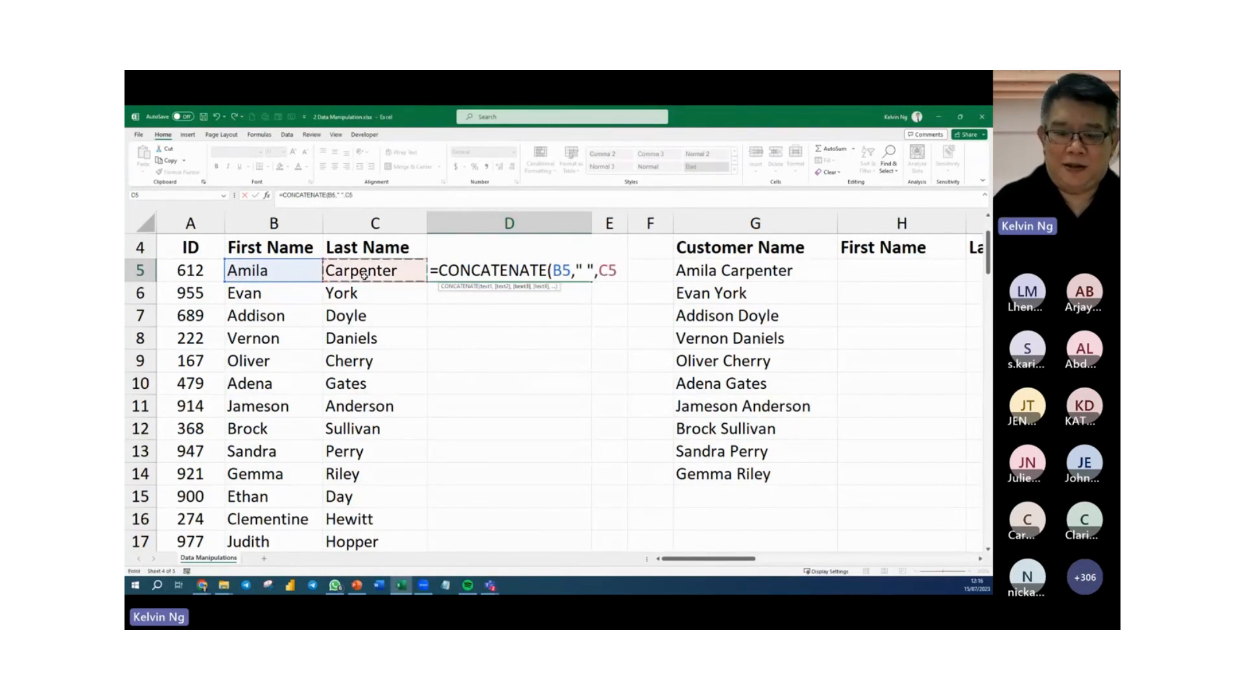
key("Return")
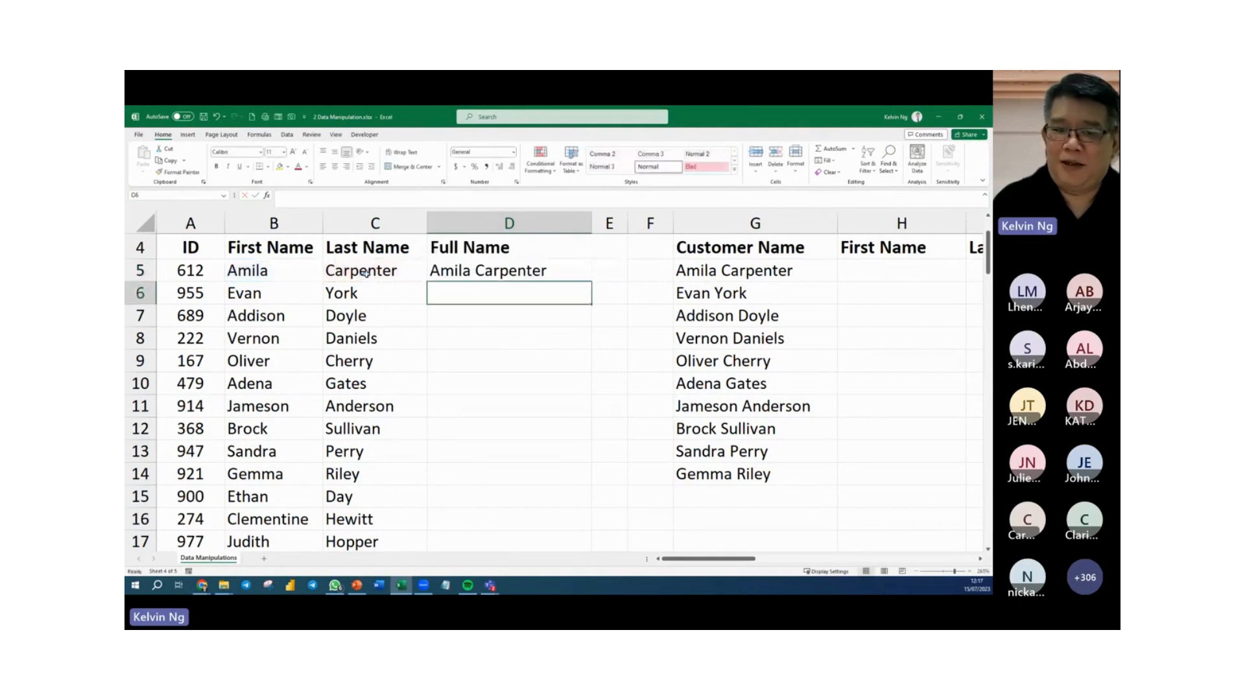
Widen column E and enter =FORMULATEXT(D5) in E5 to show the full name formula as text.
left_click(564, 275)
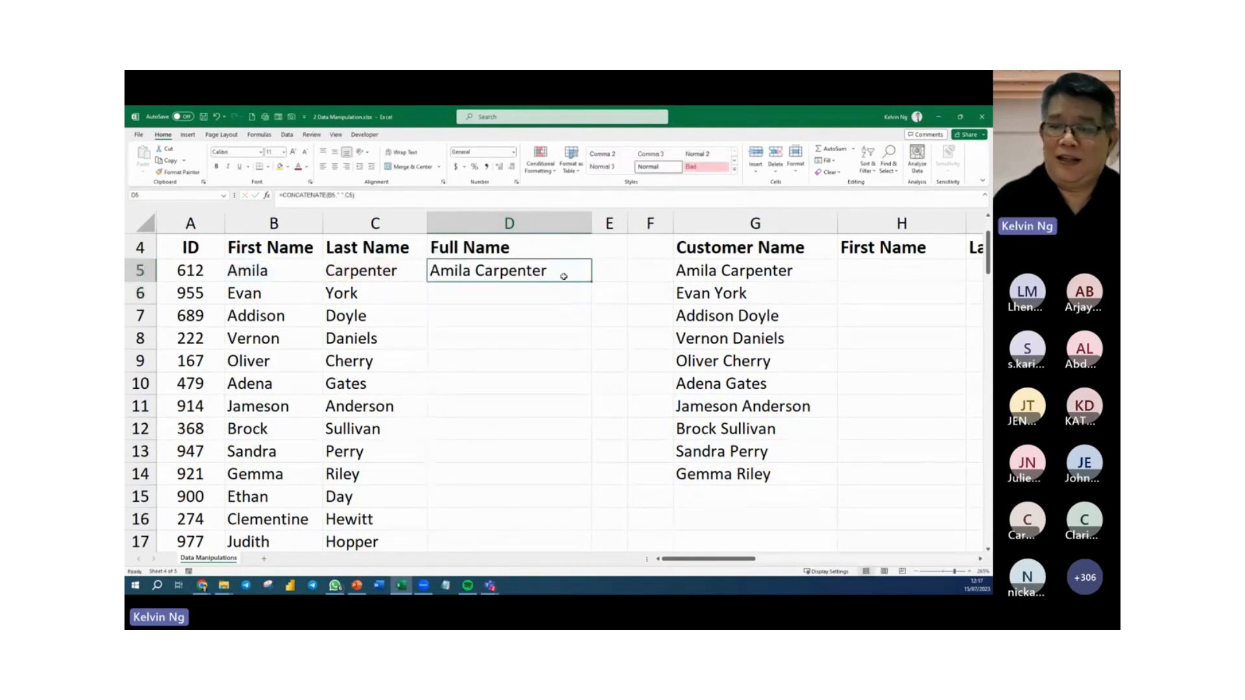
left_click_drag(626, 223, 777, 223)
left_click(648, 271)
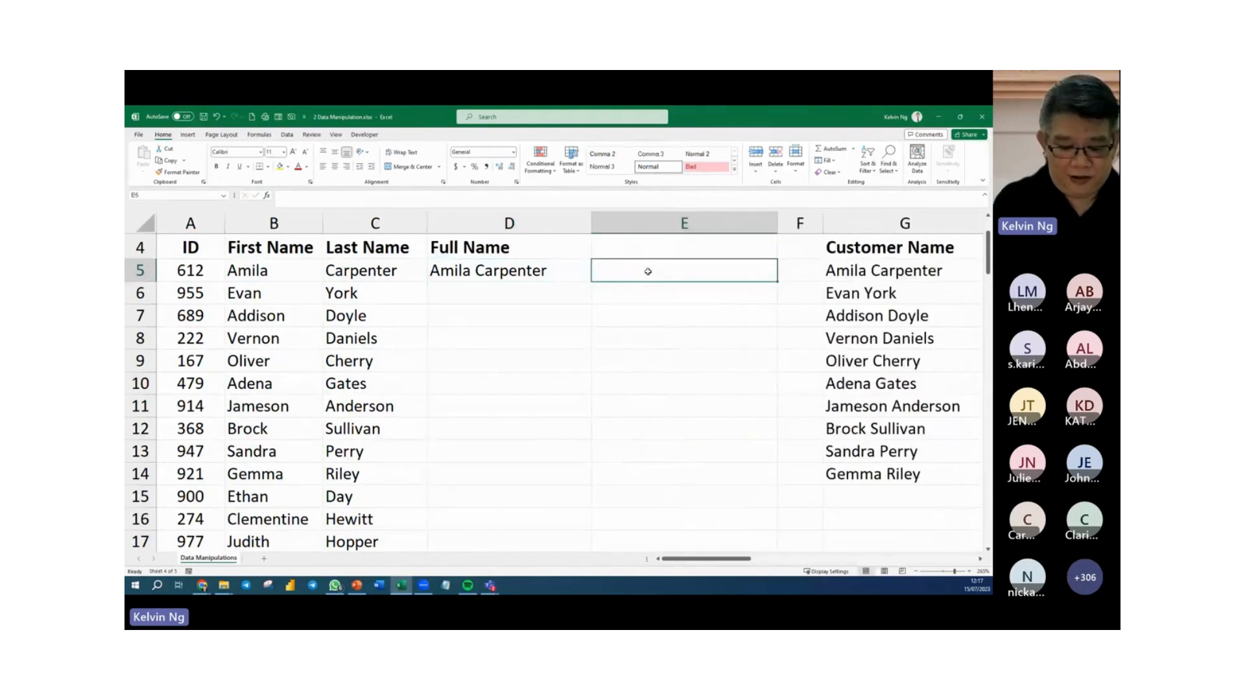
type("=FORM")
key("Tab")
key("Left")
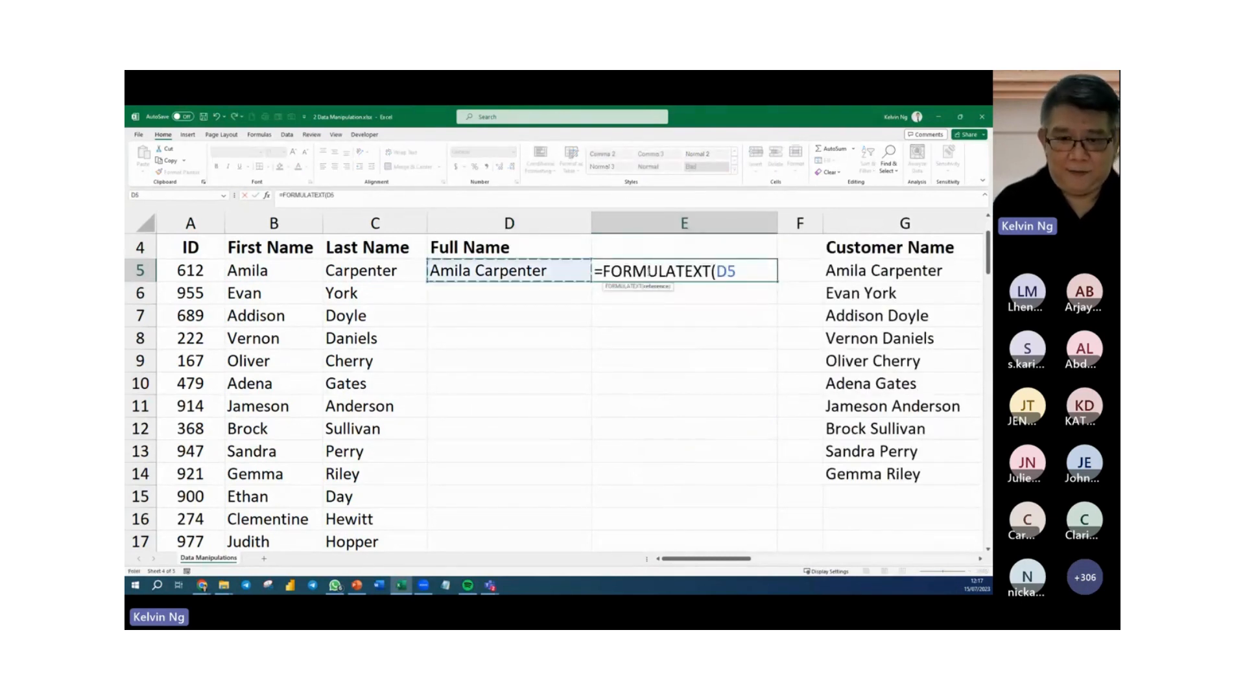
key("Return")
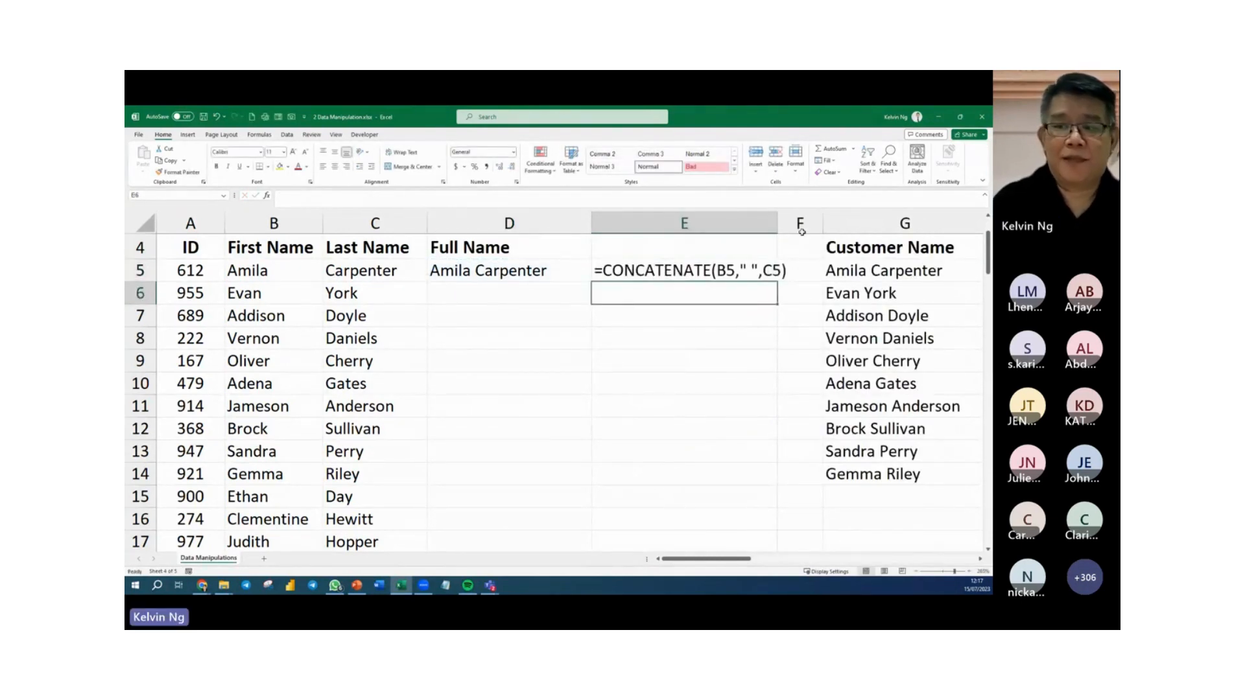
Enter =B6&" "&C6 in D6, widening column E and filling E5 down to E6 to show the formula text.
left_click_drag(777, 224, 815, 227)
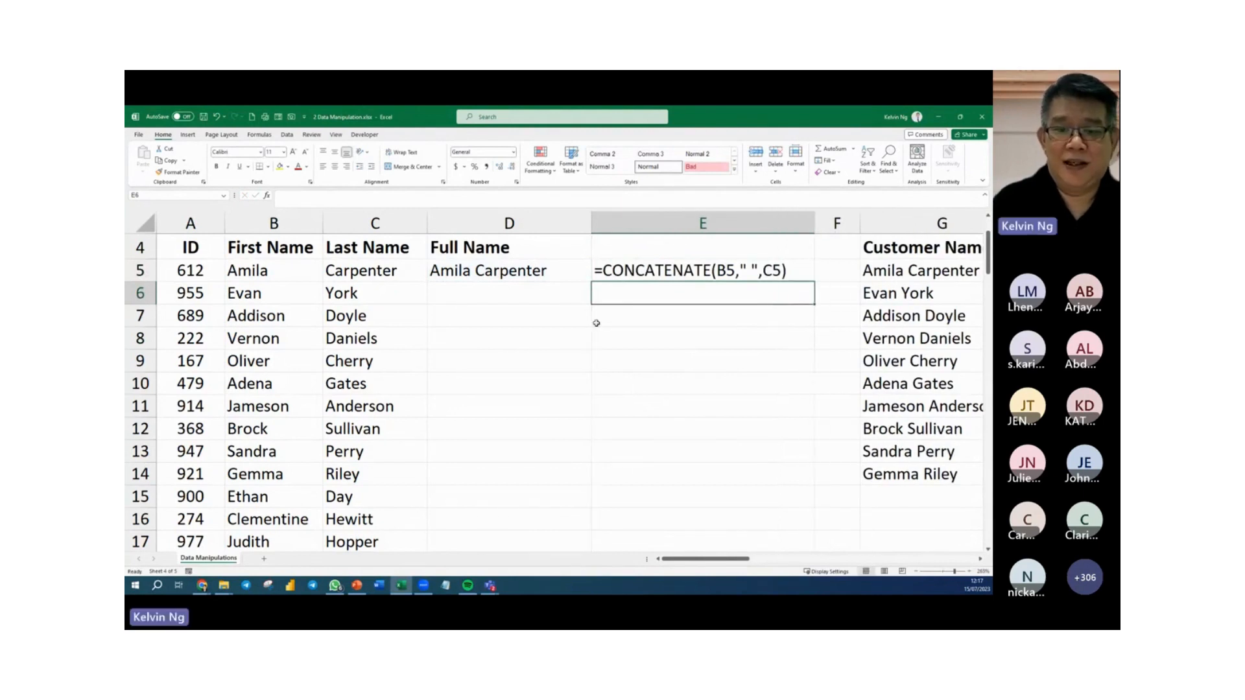
left_click(508, 293)
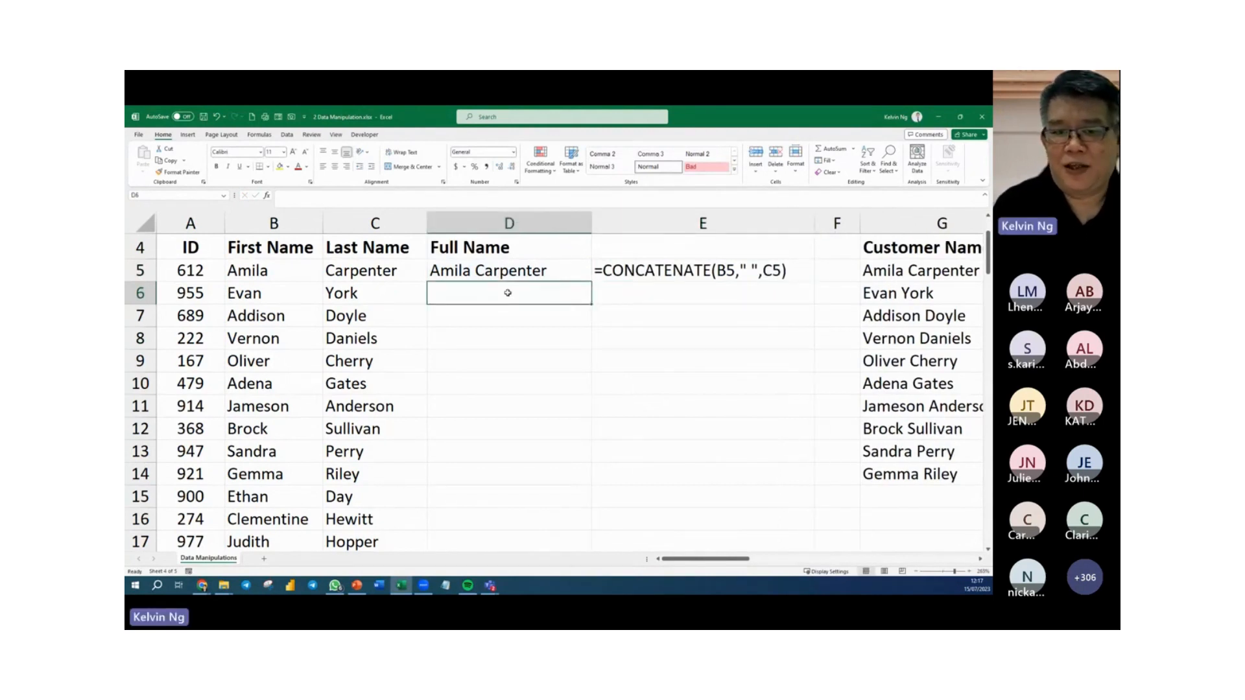
type("=")
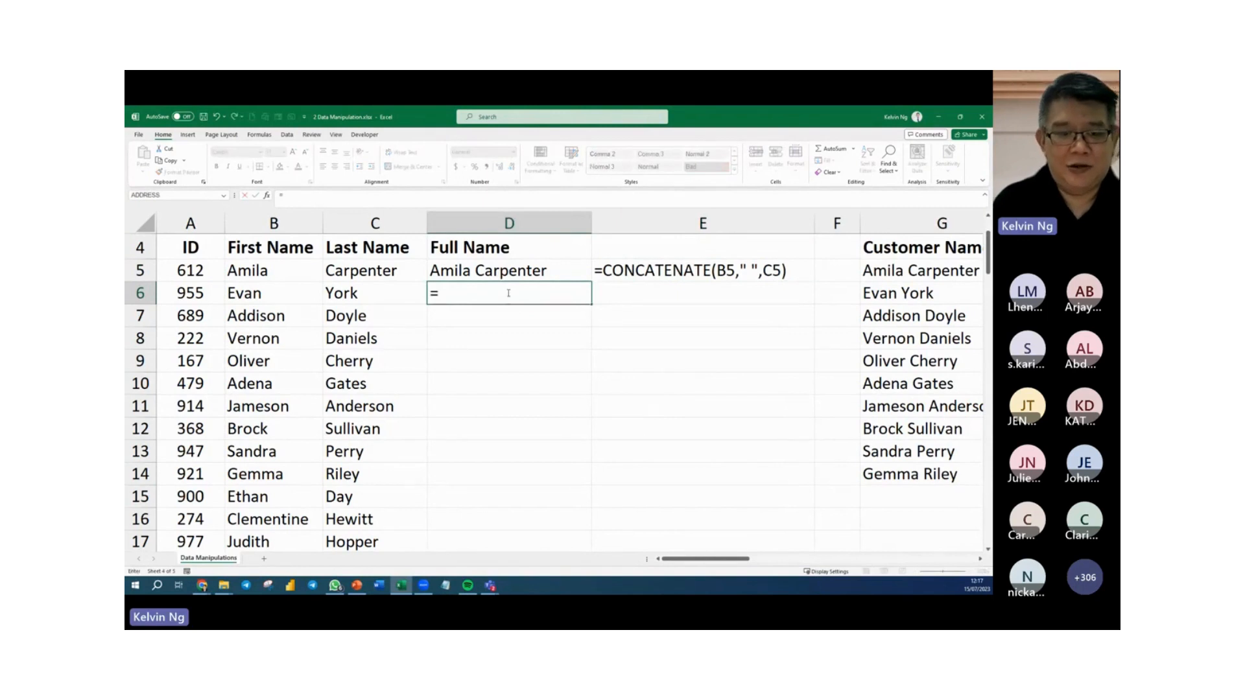
left_click(257, 297)
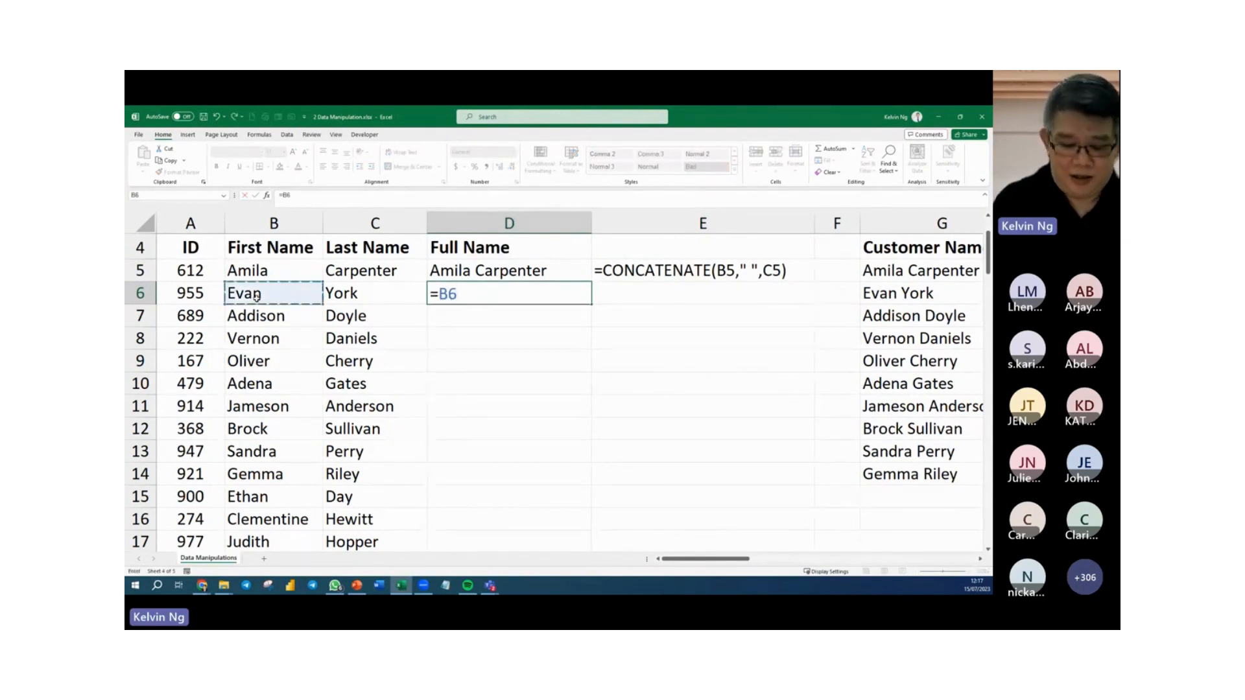
type("&")
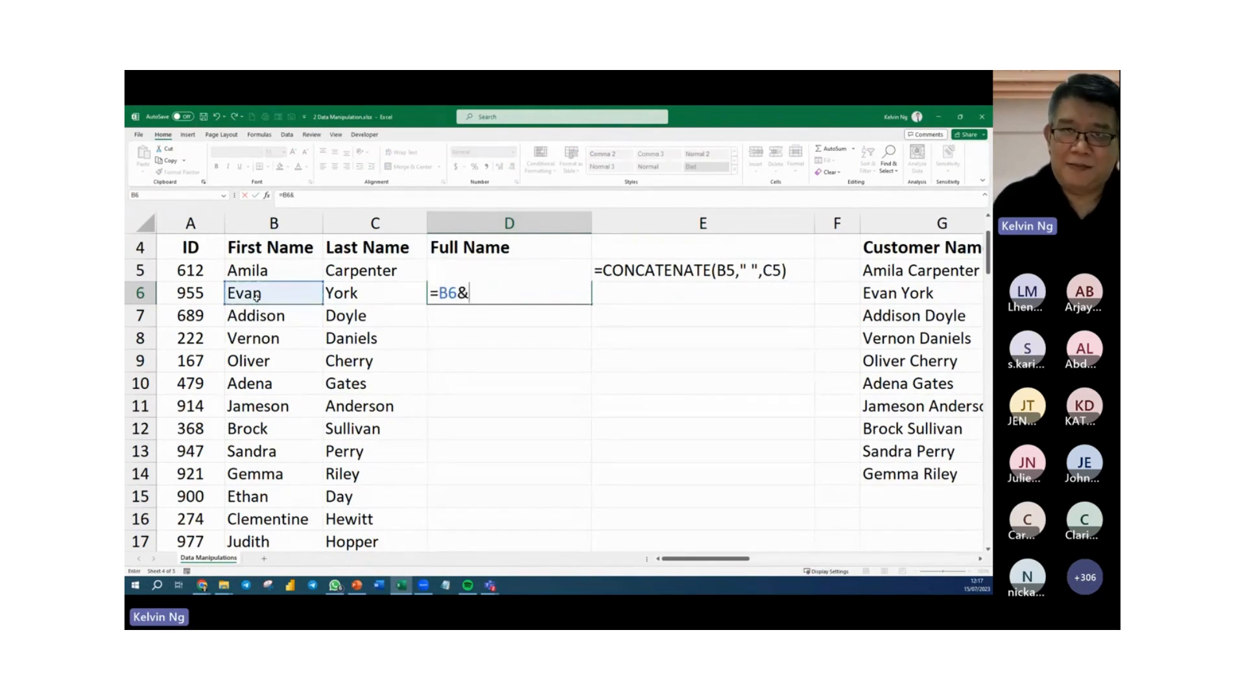
type("\" ")
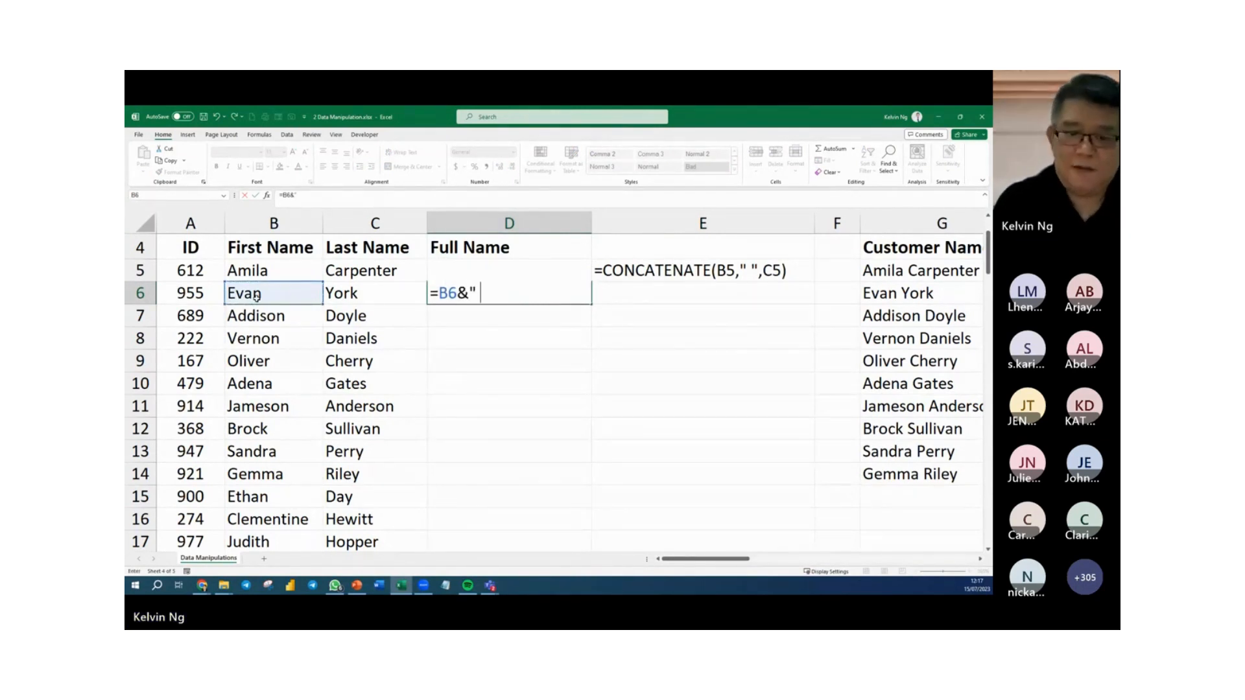
type("\"&")
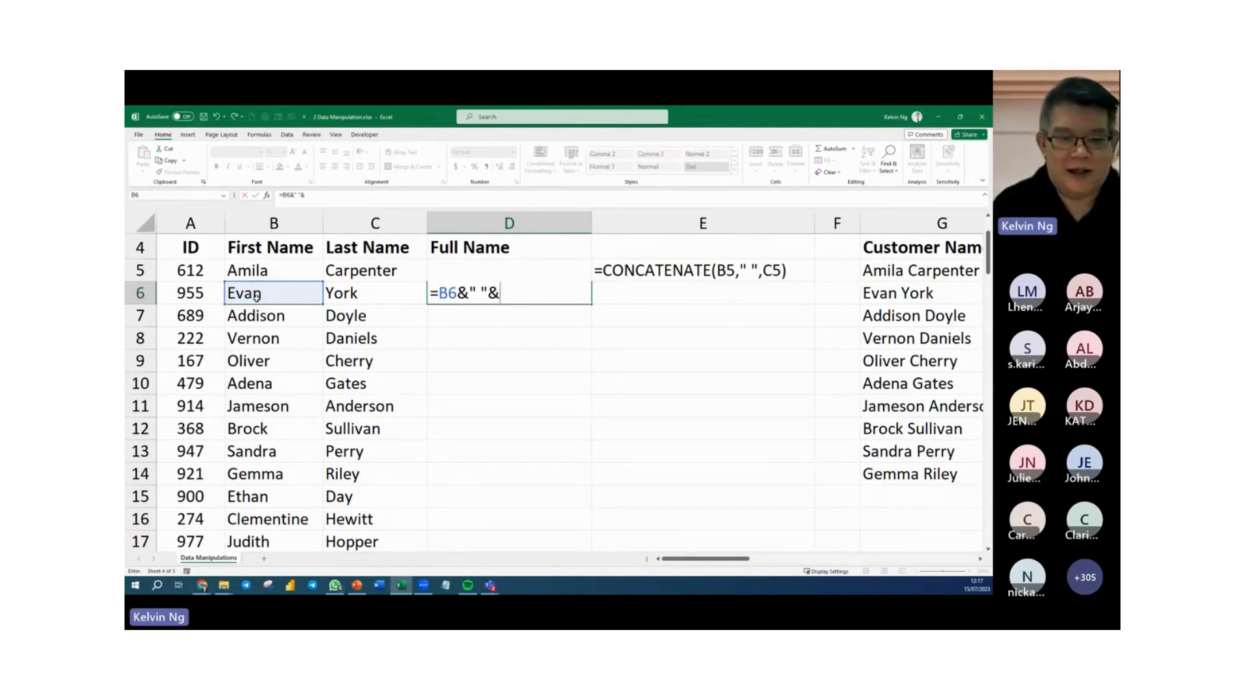
left_click(381, 294)
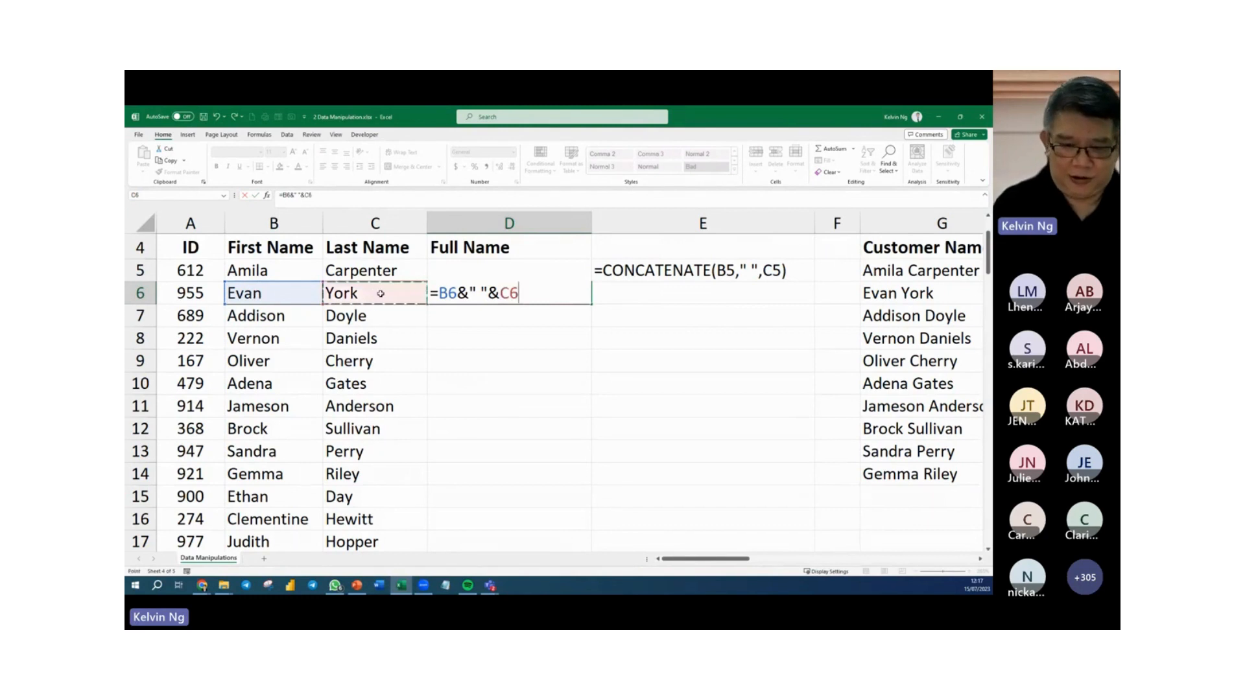
key("Return")
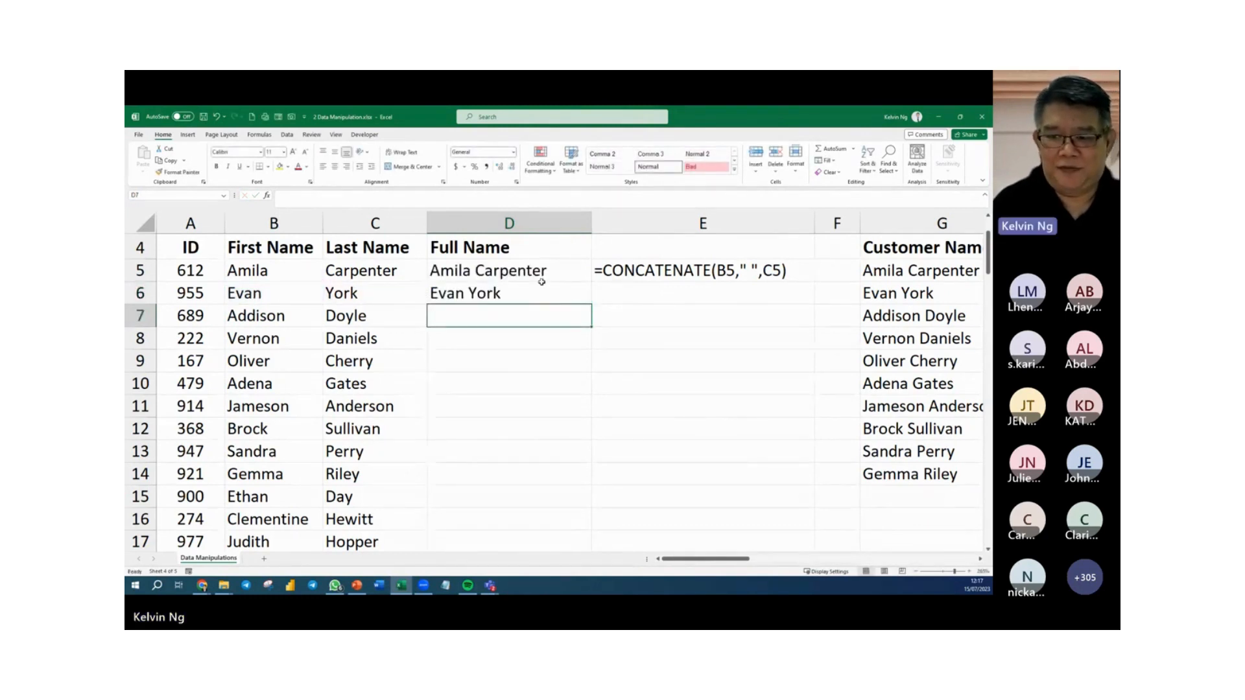
left_click(646, 275)
left_click_drag(815, 282, 818, 305)
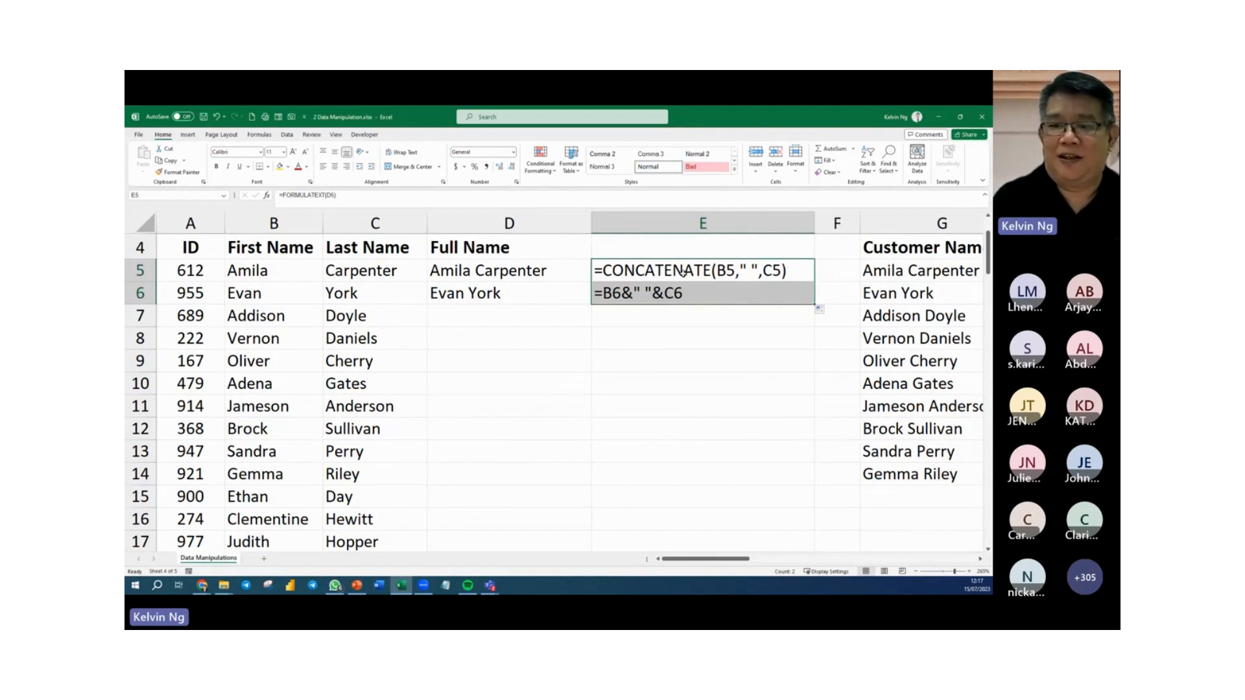
Enter =TEXTJOIN(" ",TRUE,B7:C7) in D7 to join the first and last names with a space delimiter, ignoring empty cells.
left_click(496, 316)
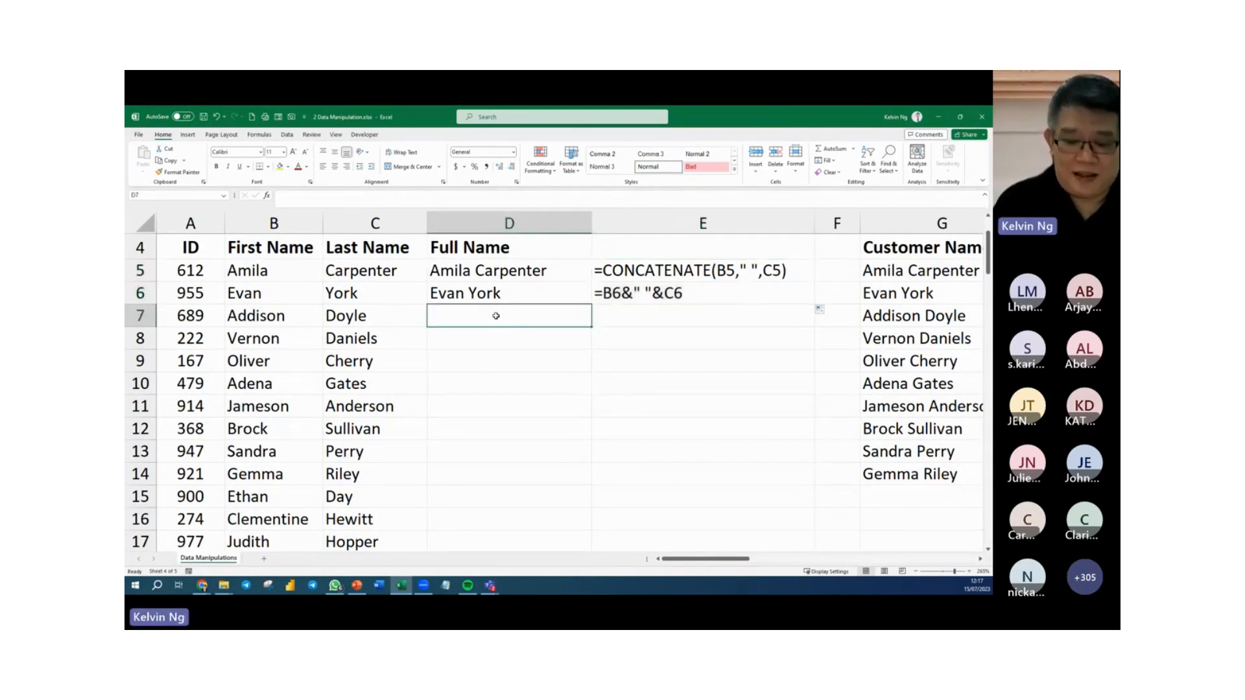
type("=")
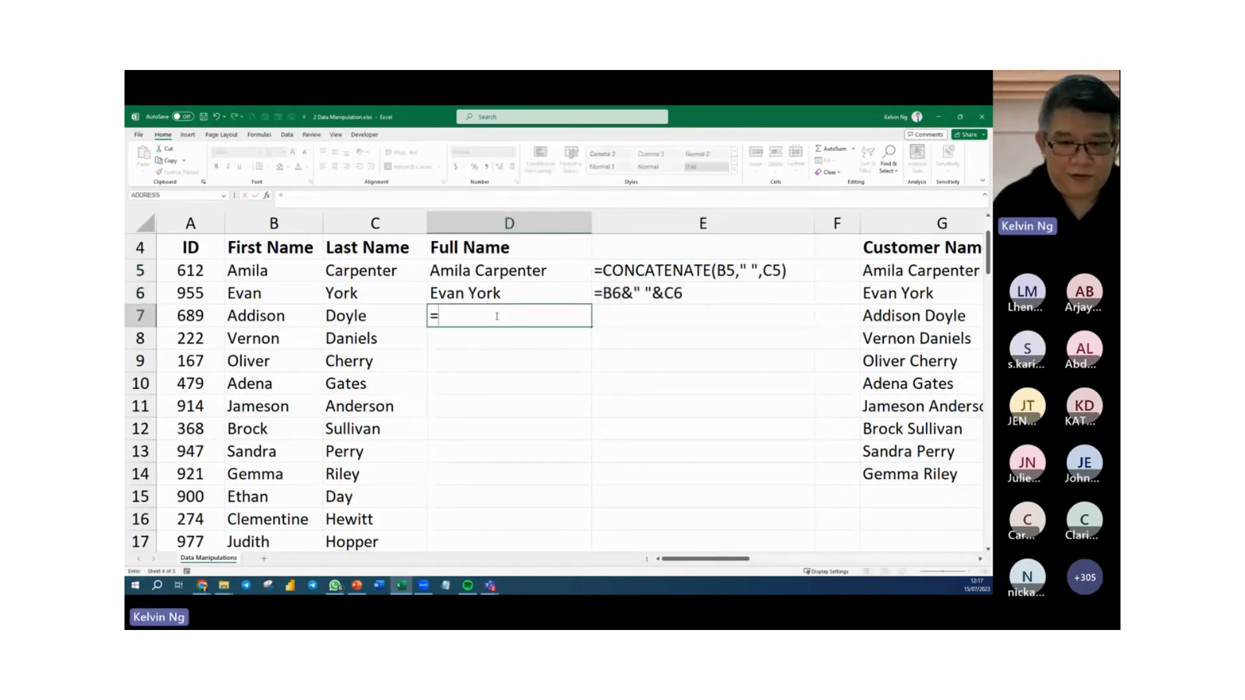
type("TEXT")
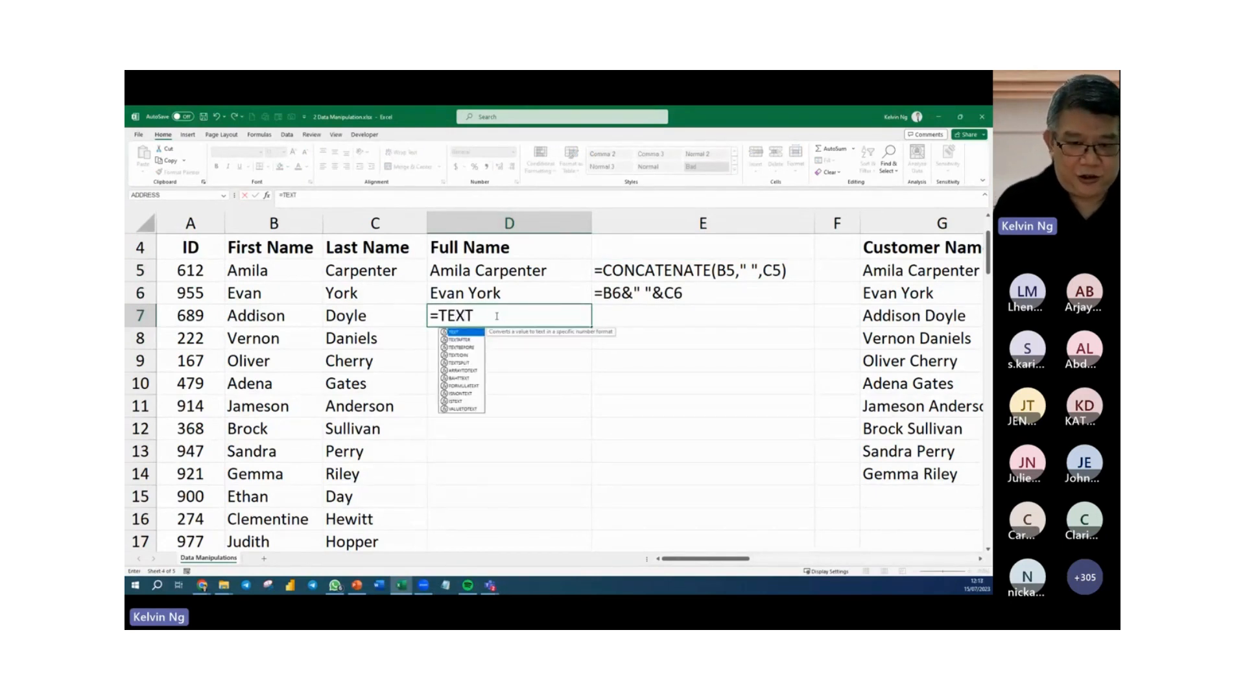
type("JOIN(")
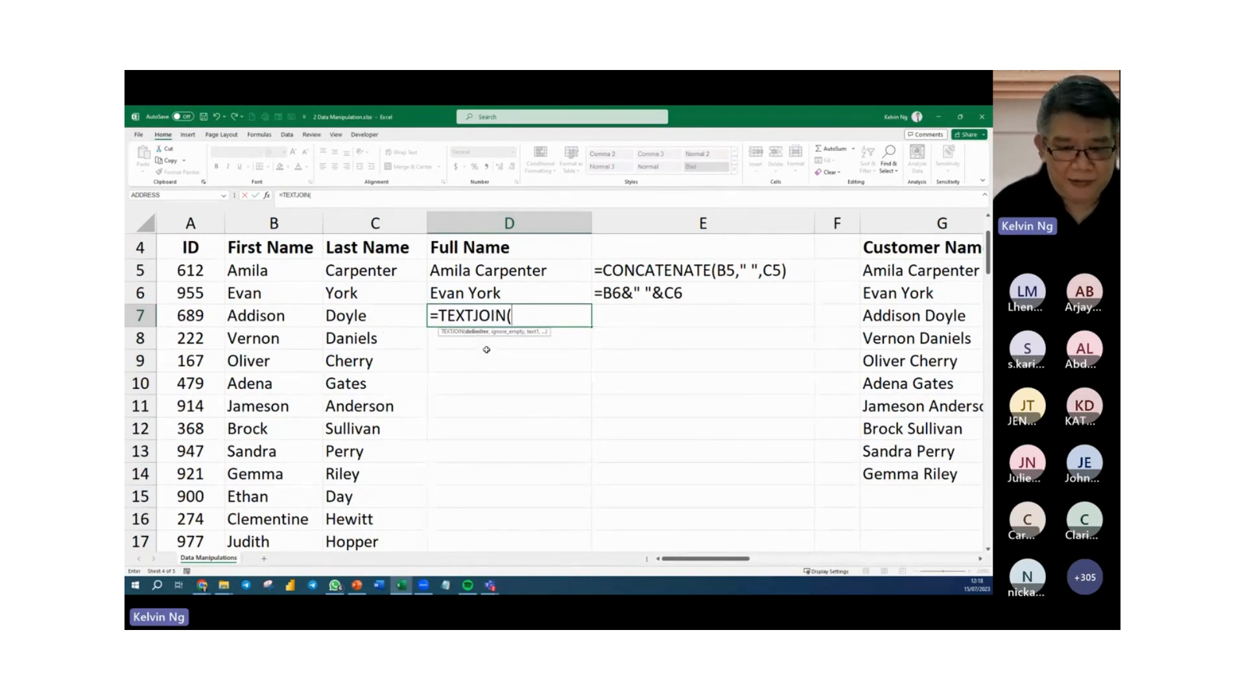
key("ctrl+1")
left_click(473, 370)
left_click_drag(469, 345, 475, 391)
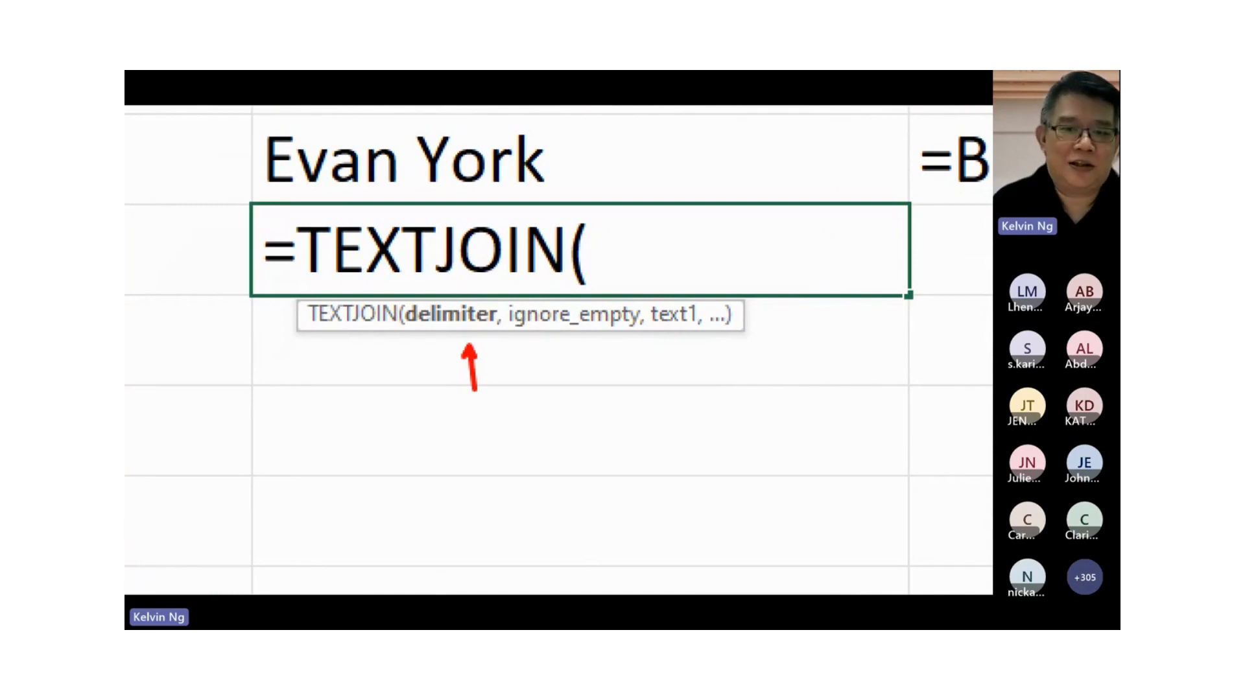
key("Escape")
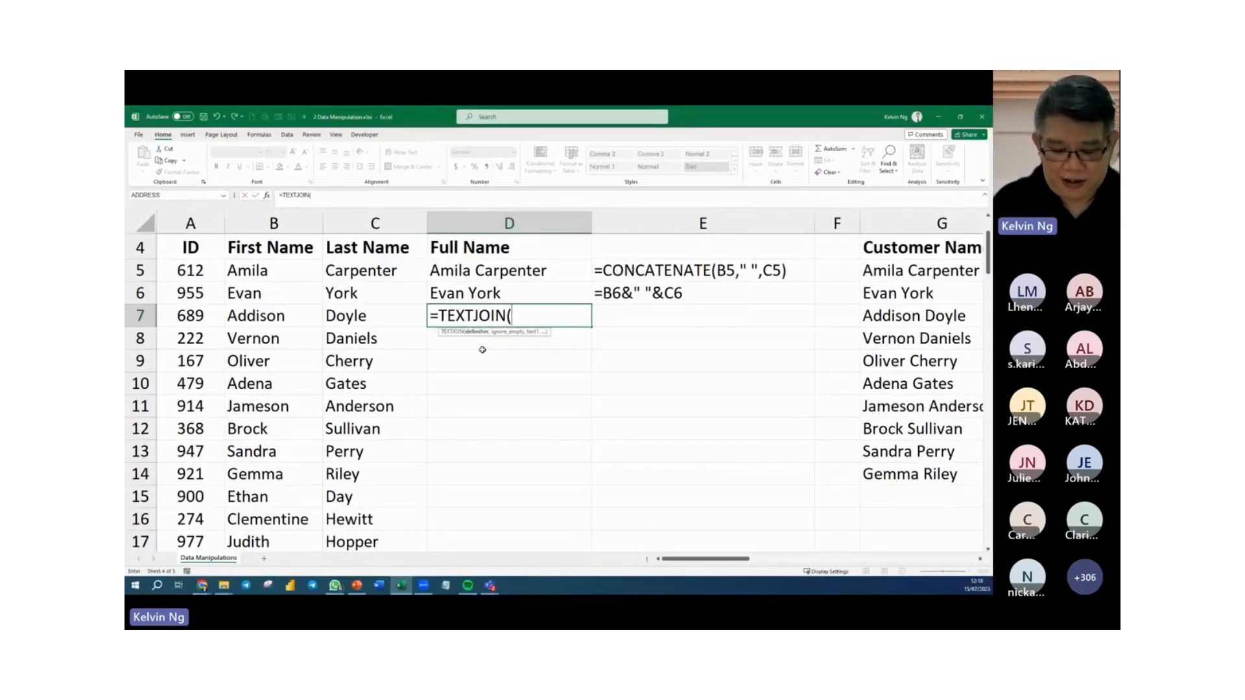
type("\" \"")
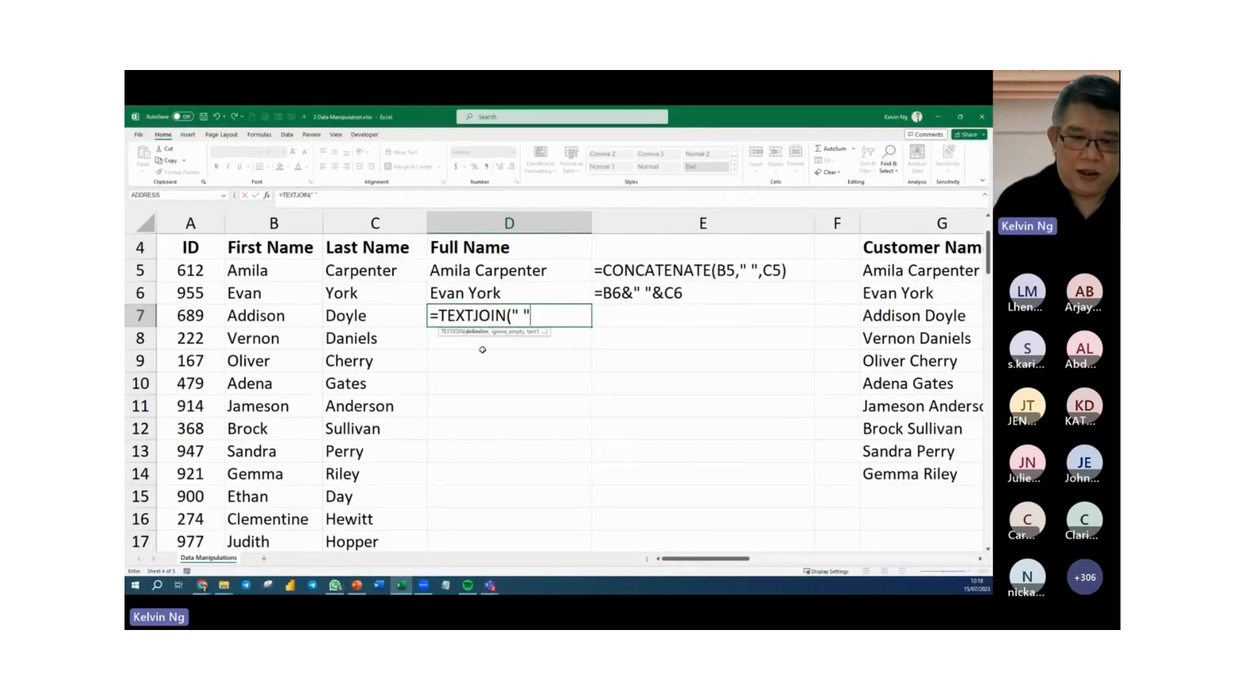
type(",")
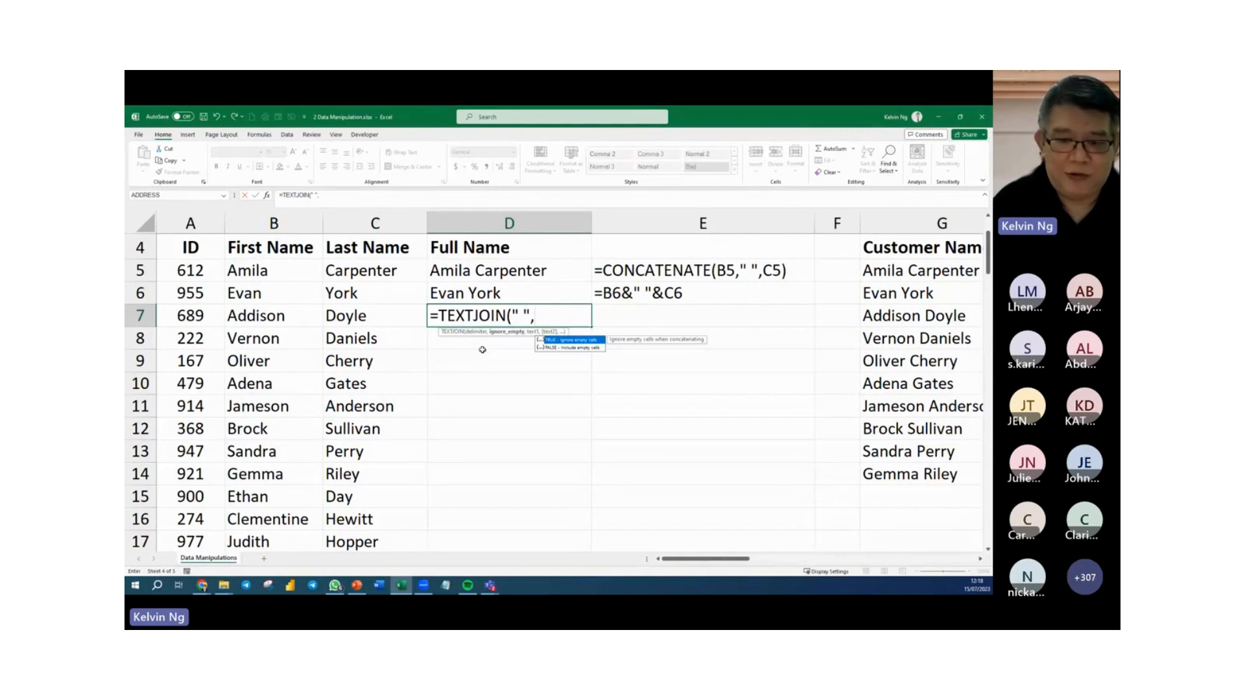
key("Tab")
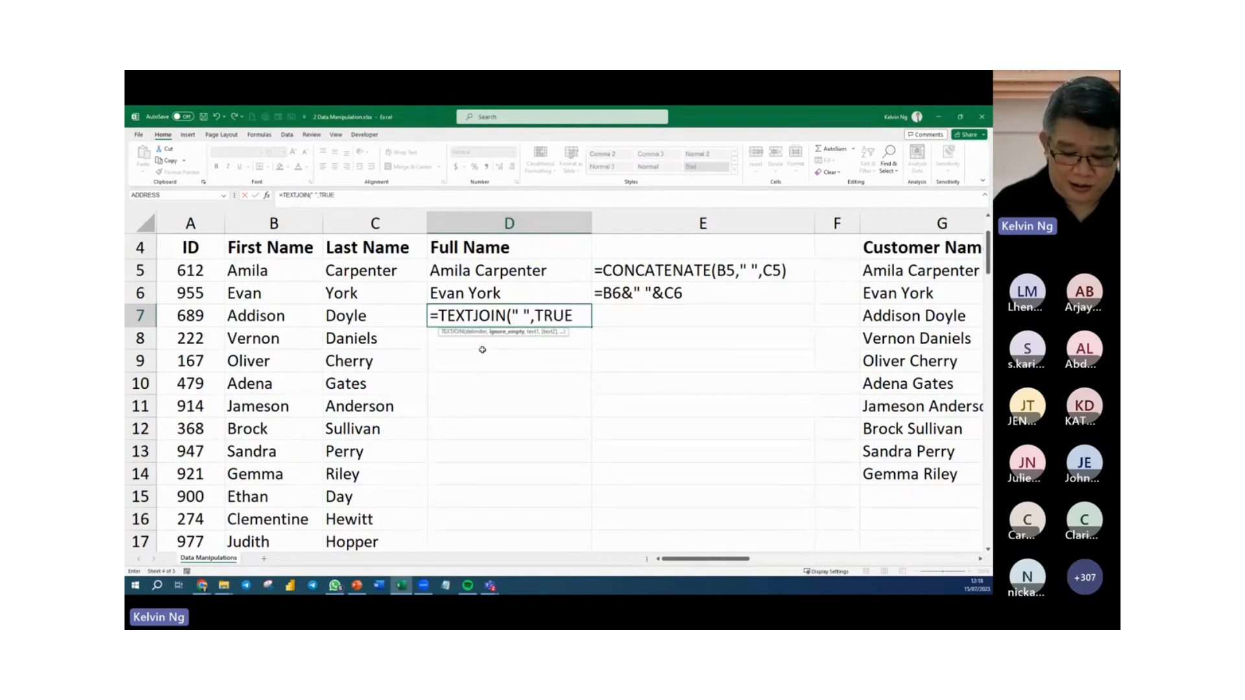
type(",")
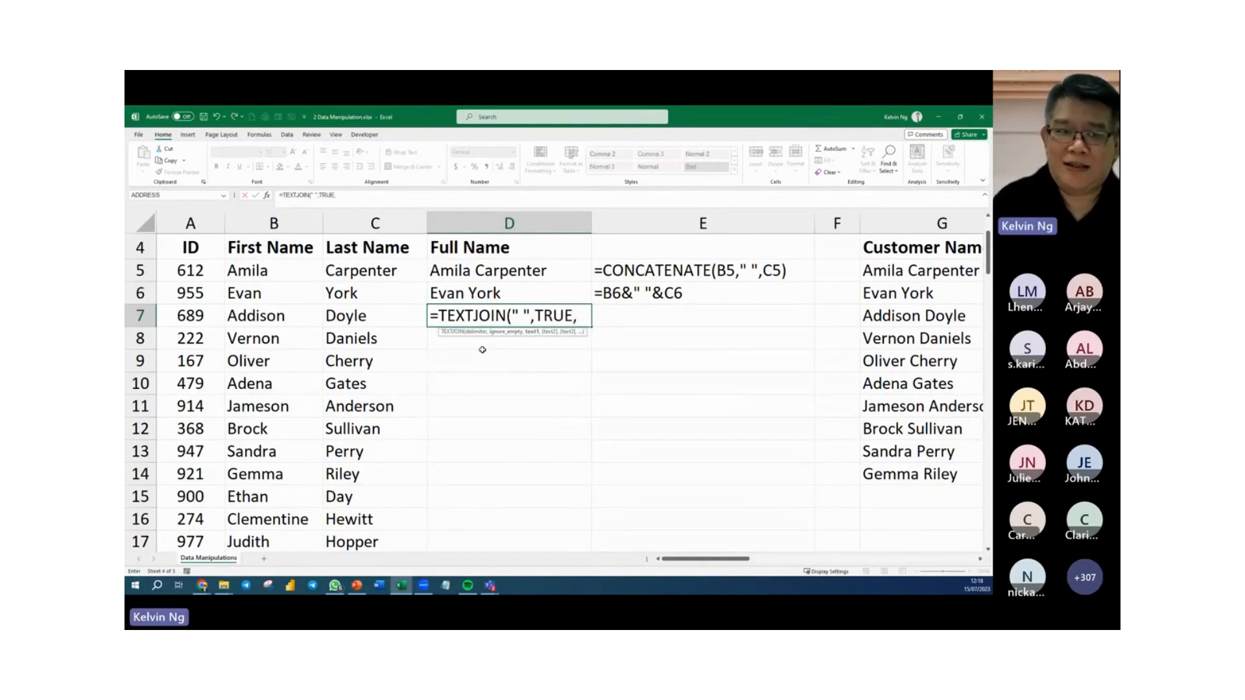
left_click_drag(278, 299, 340, 295)
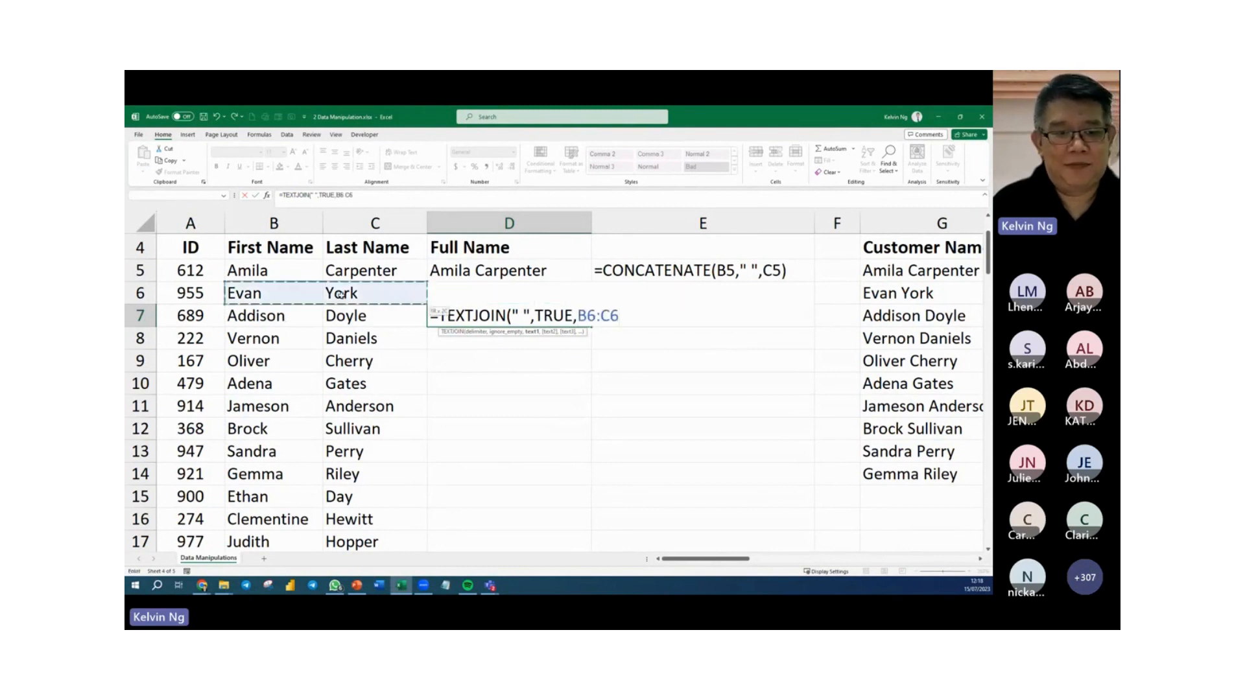
left_click_drag(264, 315, 340, 316)
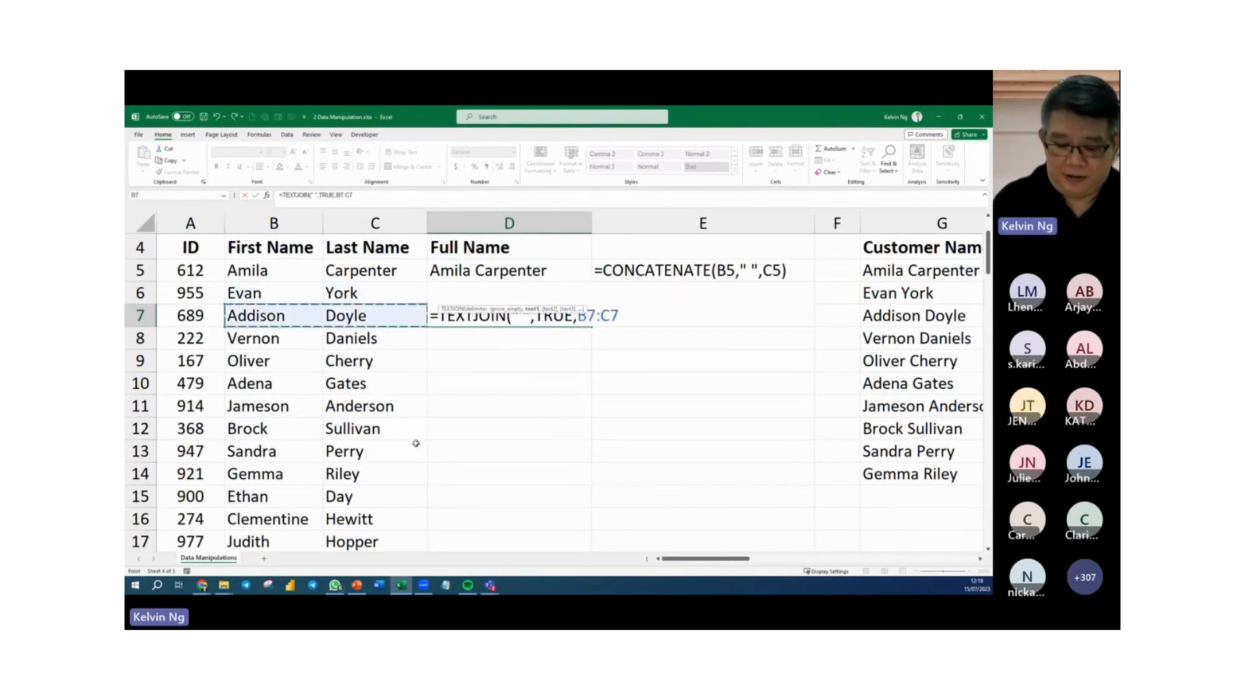
key("Return")
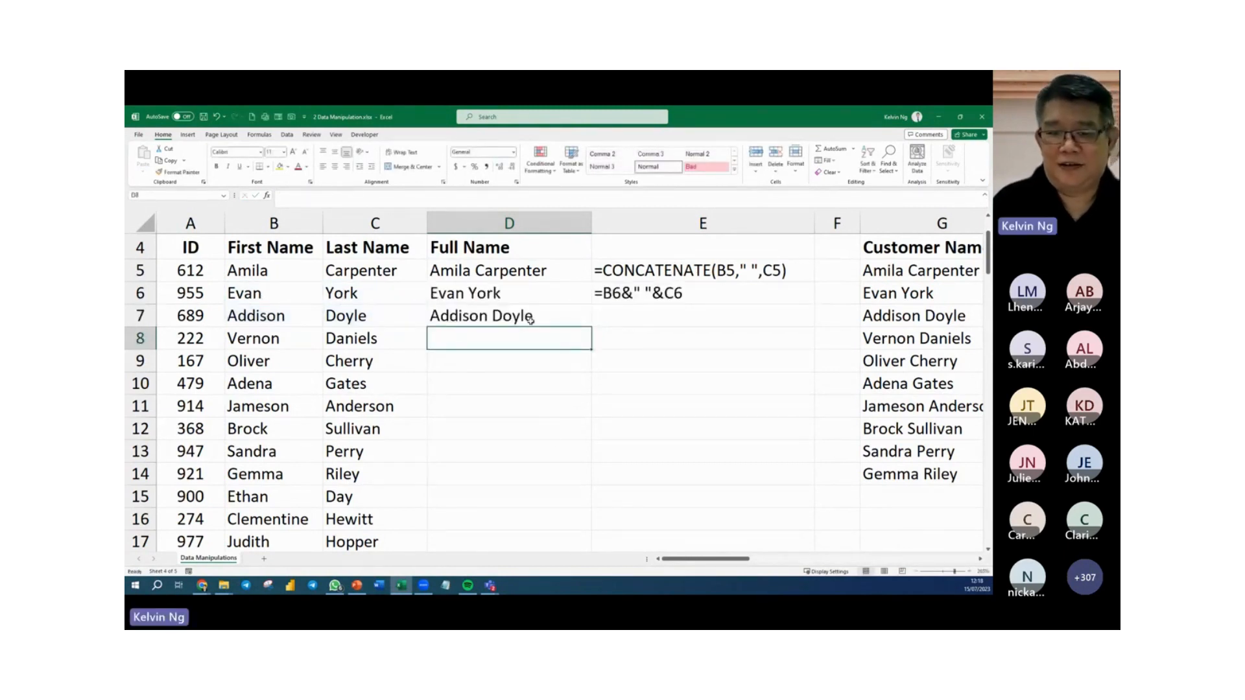
Fill the FORMULATEXT formula from E6 down to E7 to show the TEXTJOIN formula as text.
left_click(531, 319)
left_click(811, 300)
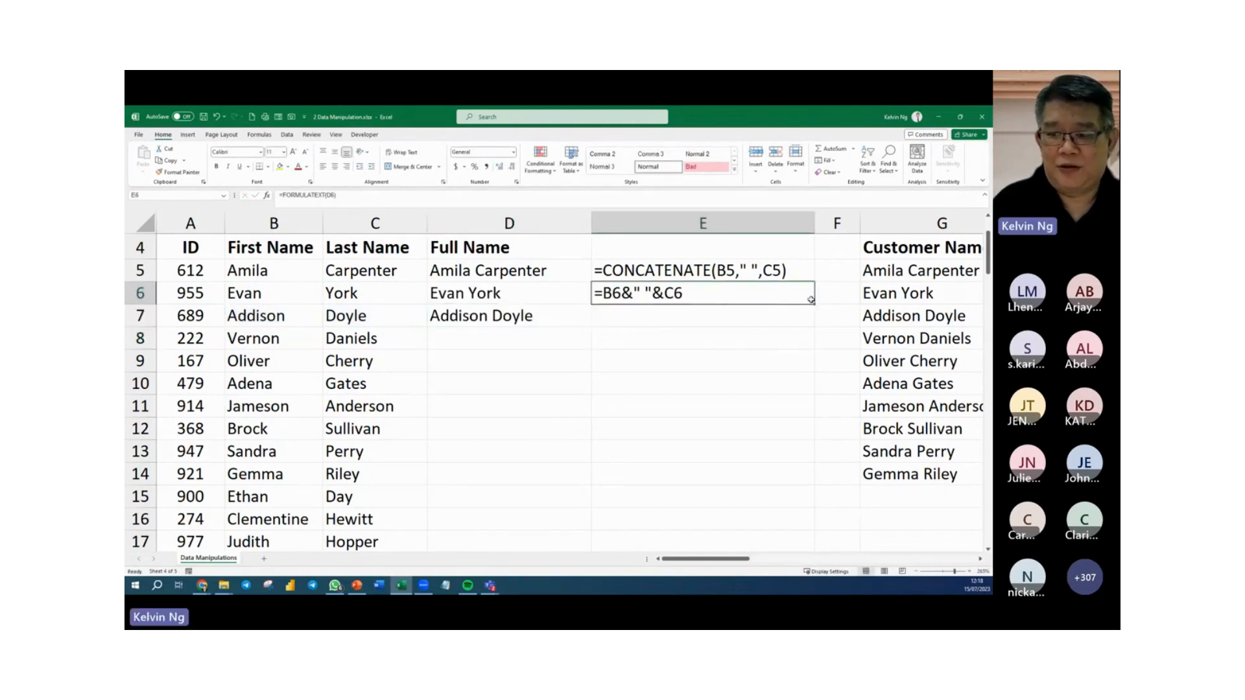
left_click_drag(811, 300, 811, 327)
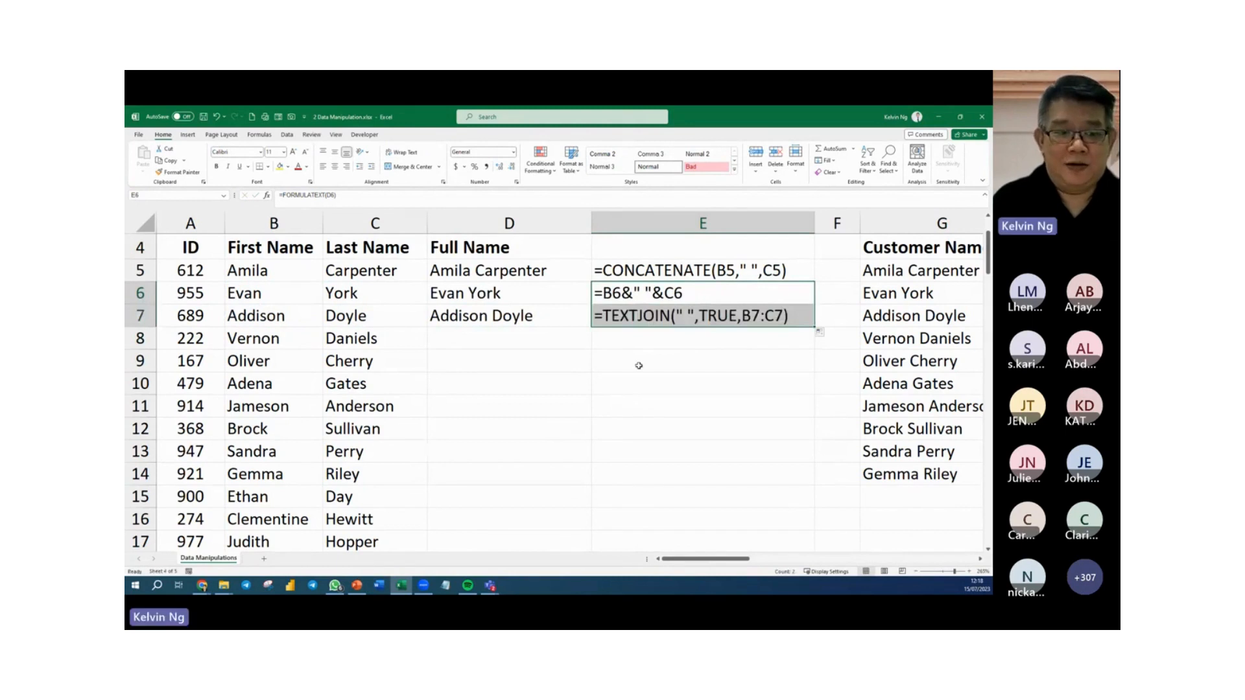
Highlight the first names in B8:B14 with a yellow fill.
left_click_drag(287, 347, 287, 480)
left_click(280, 168)
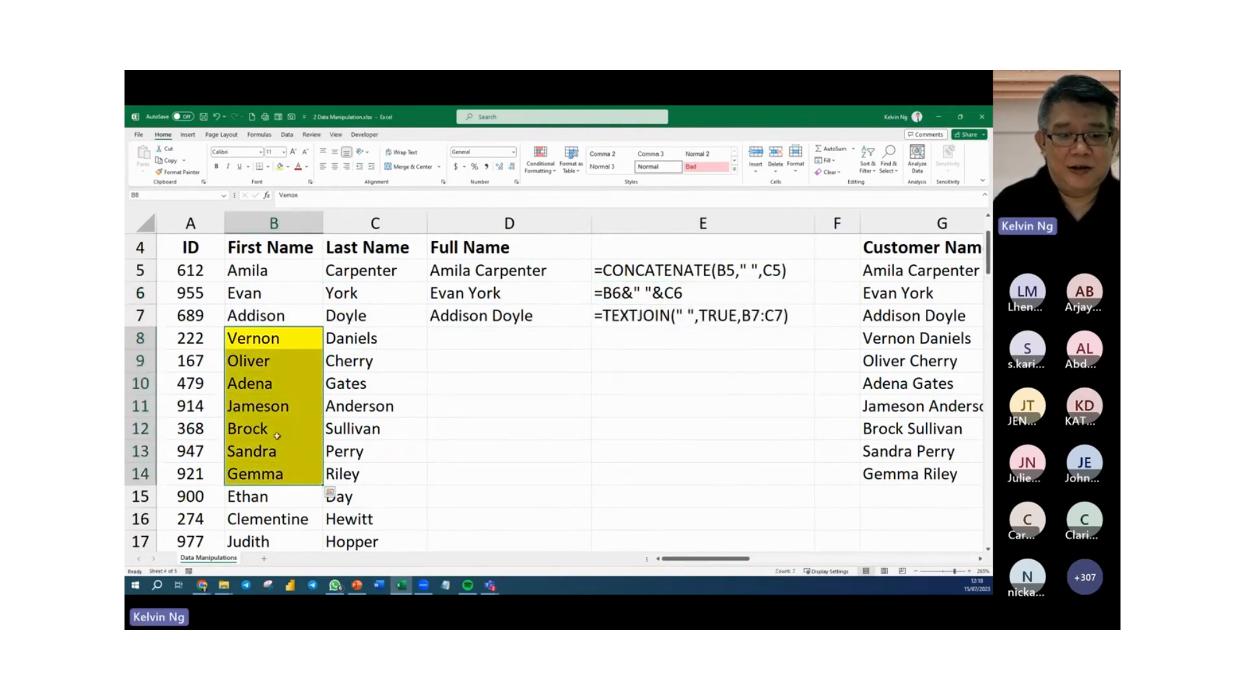
left_click(469, 407)
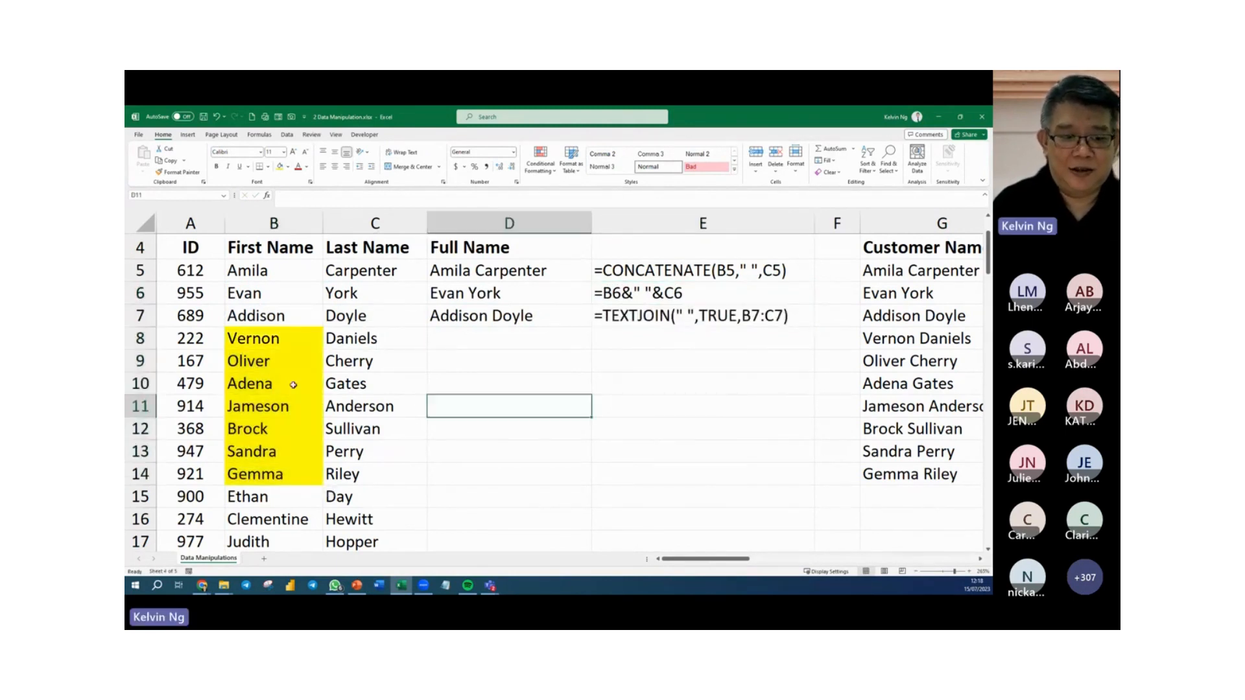
Enter =TEXTJOIN(" : ",TRUE,B8:B14) in D8 to join the highlighted first names with a spaced colon delimiter, ignoring empty cells.
left_click(489, 336)
type("=TEXT(")
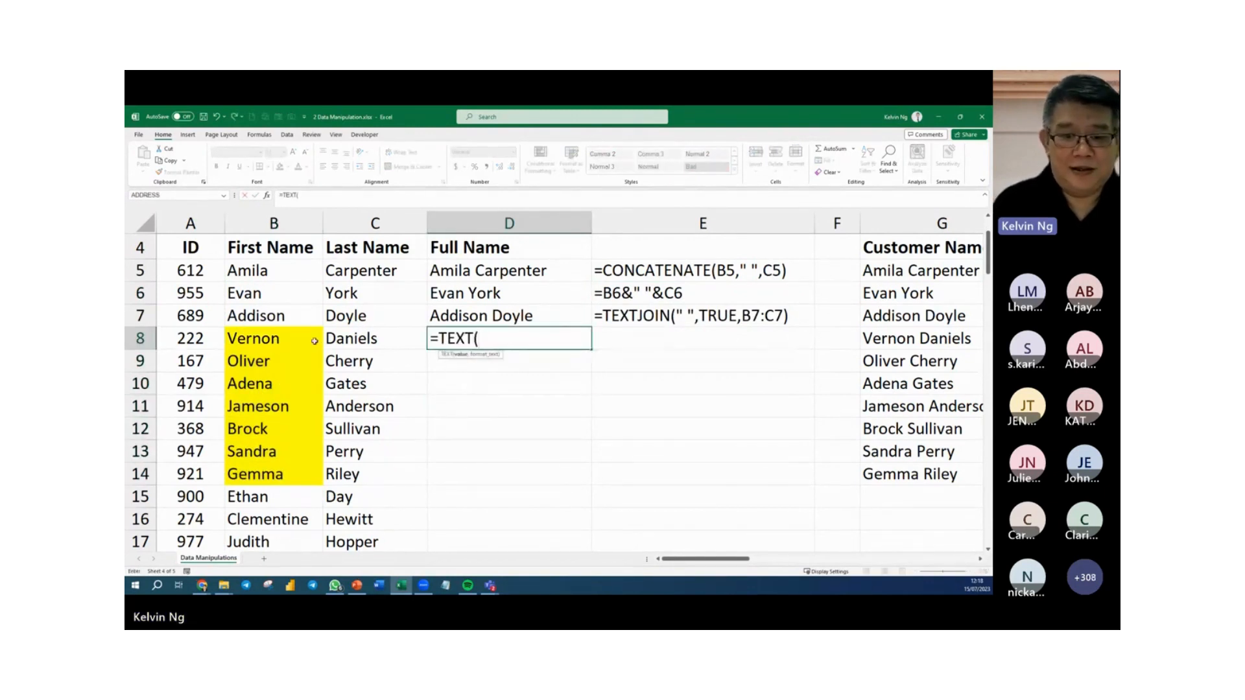
key("BackSpace")
type("JOIN(")
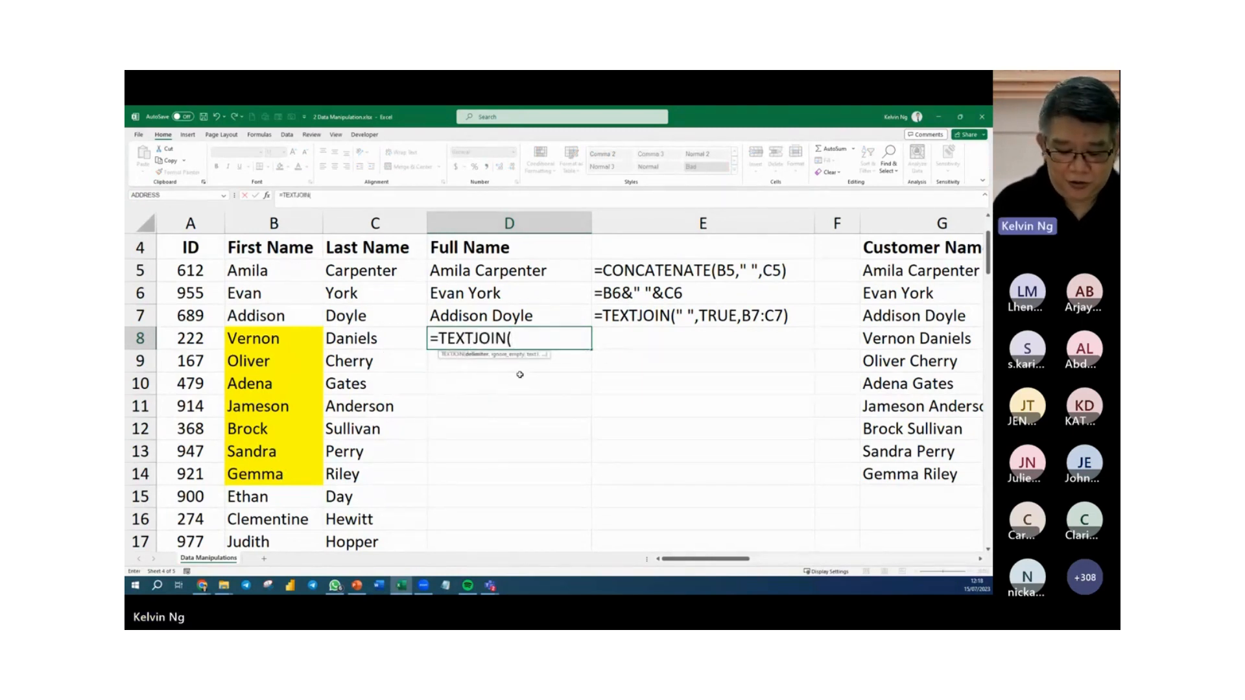
type("\"")
type(":")
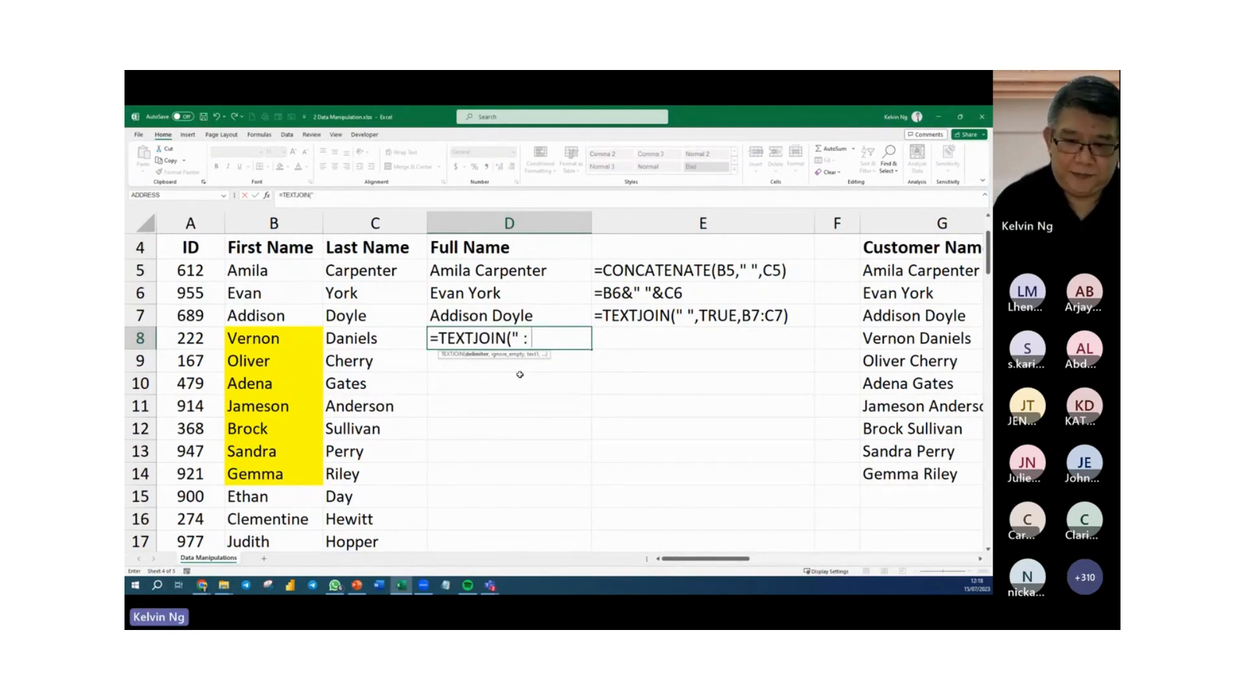
type(" \"")
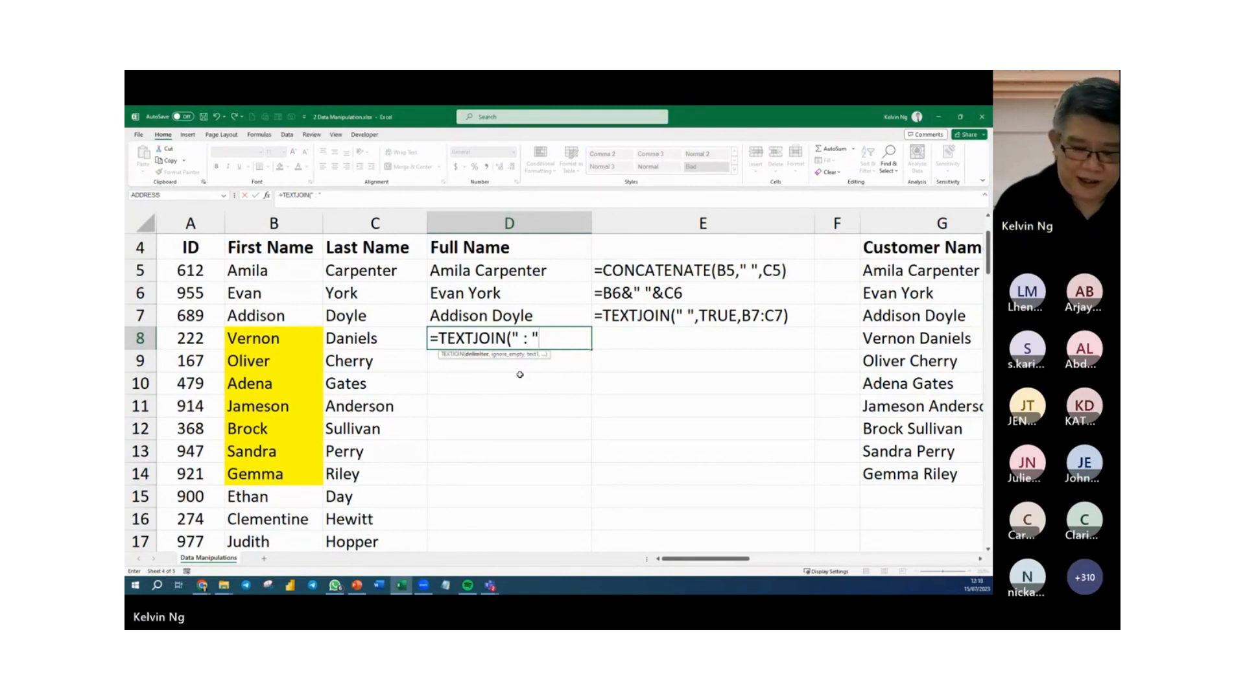
type(",")
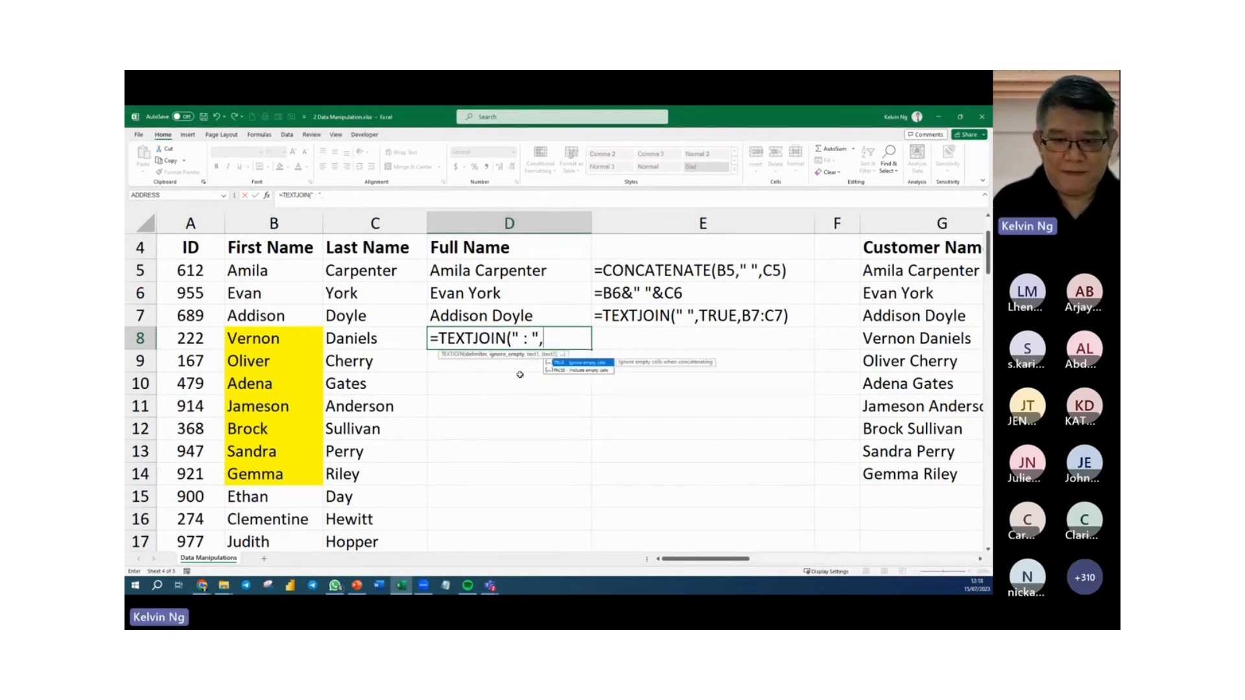
type("TRUE")
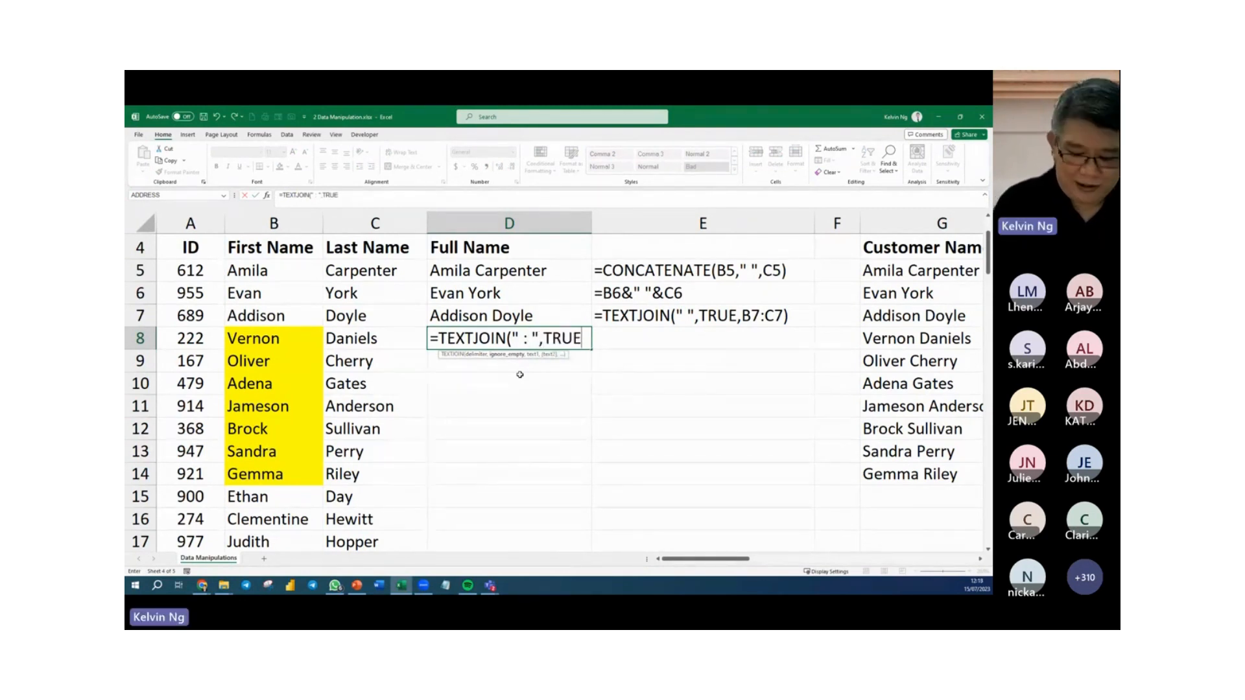
type(",")
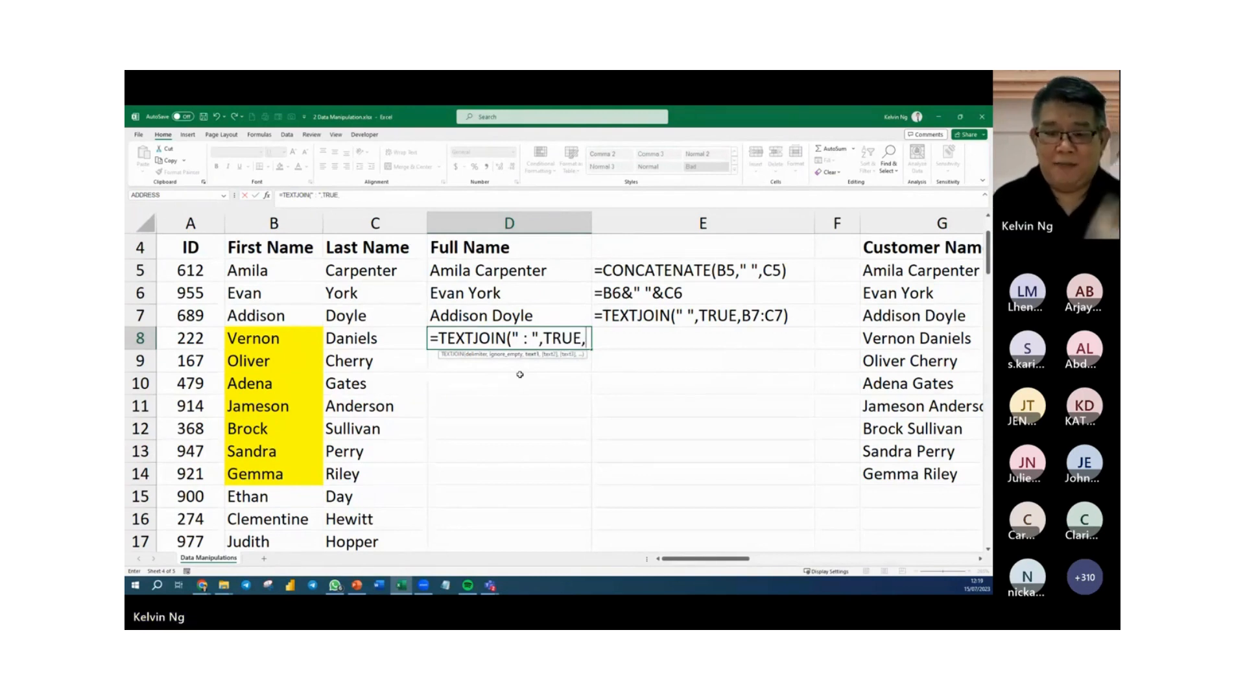
left_click_drag(273, 338, 265, 477)
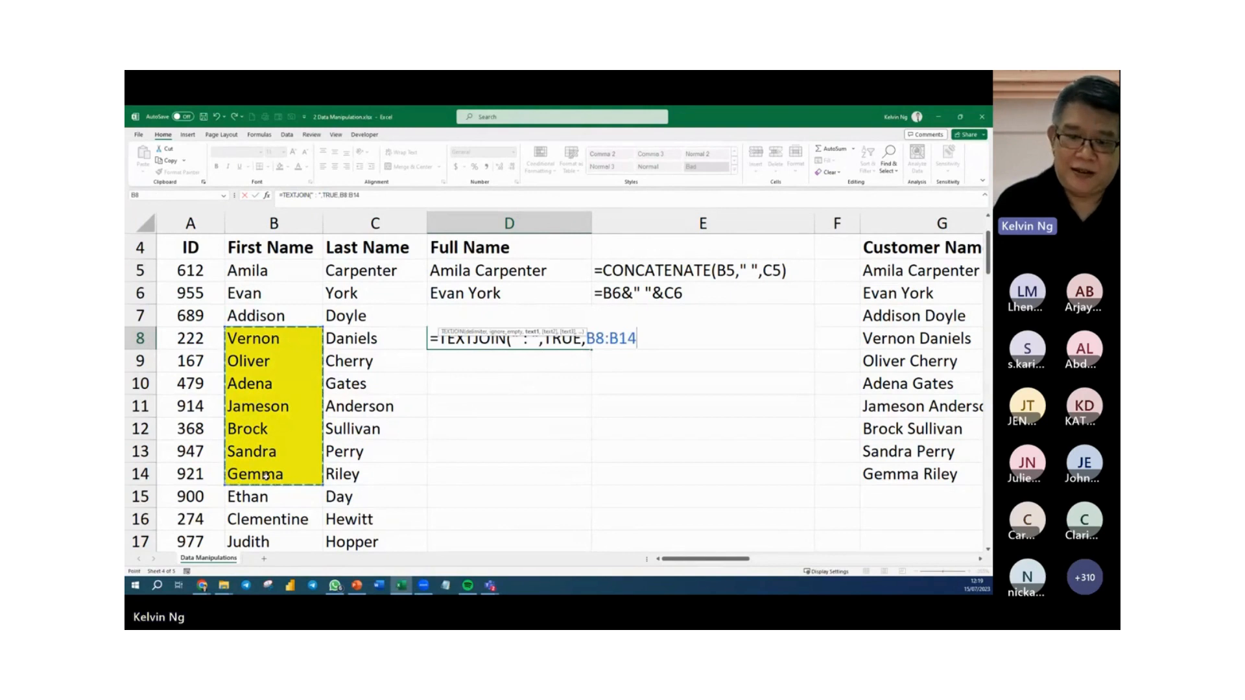
key("Return")
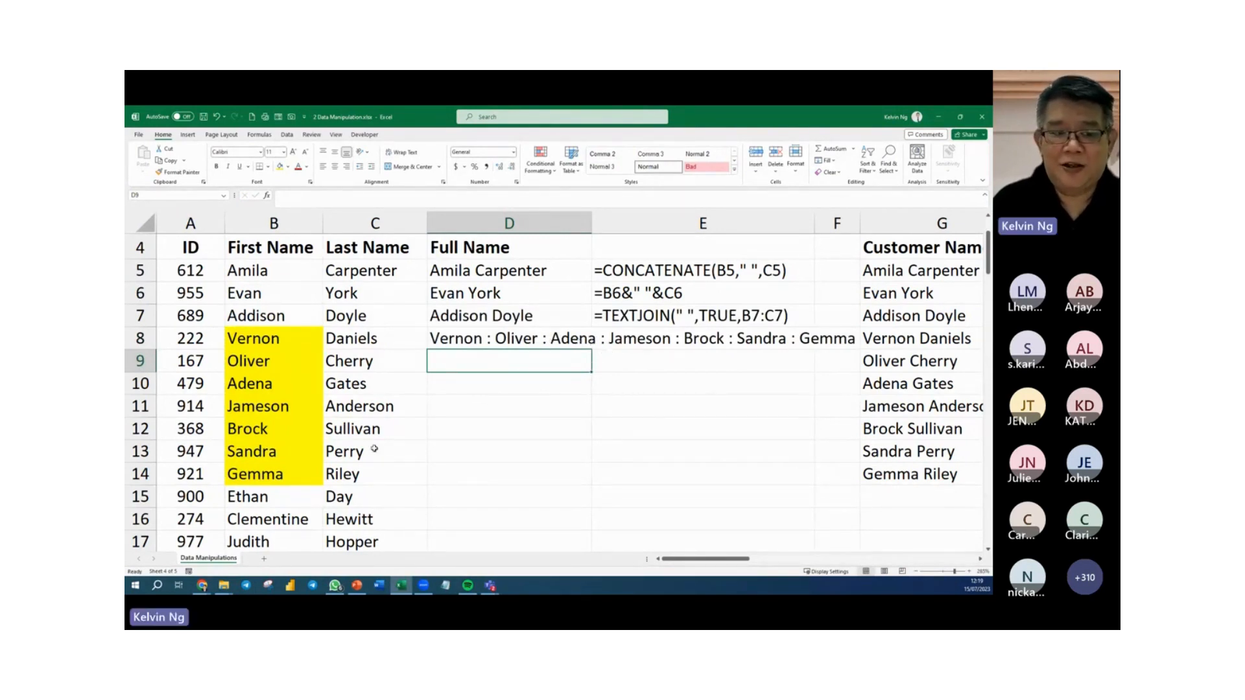
Clear the first name in B11 to test the ignore-empty option, and enter =FORMULATEXT(D8) in D9 to show the TEXTJOIN formula.
left_click(275, 408)
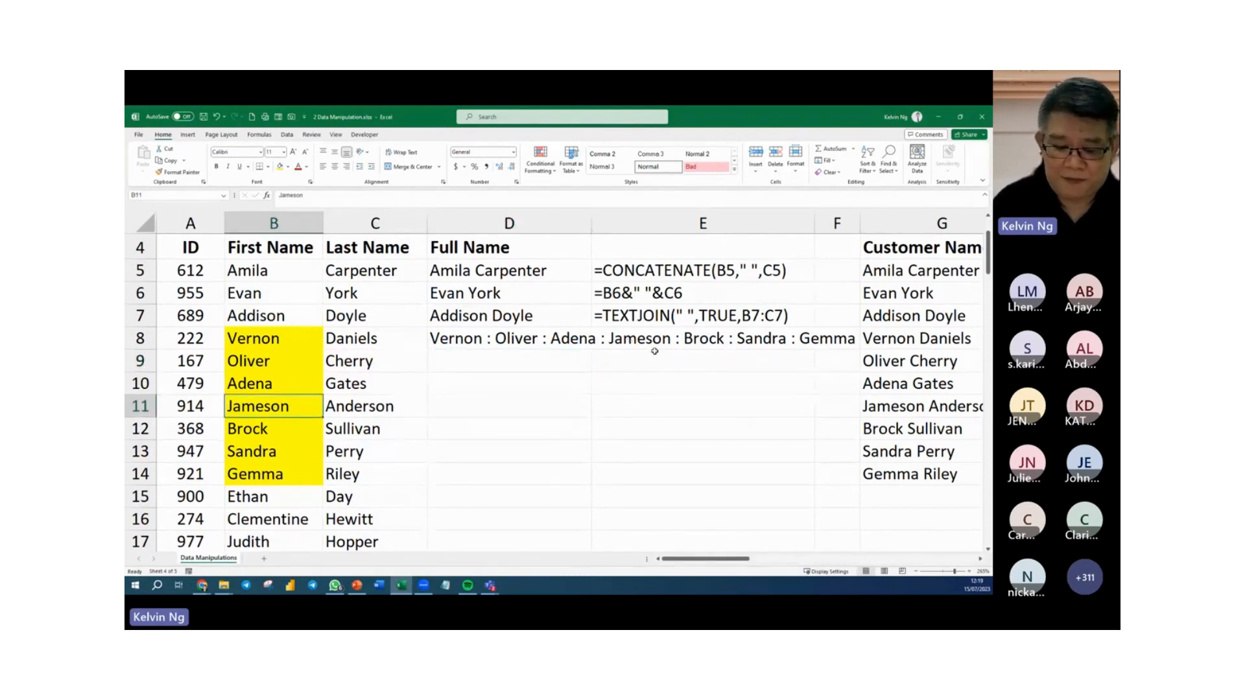
key("Delete")
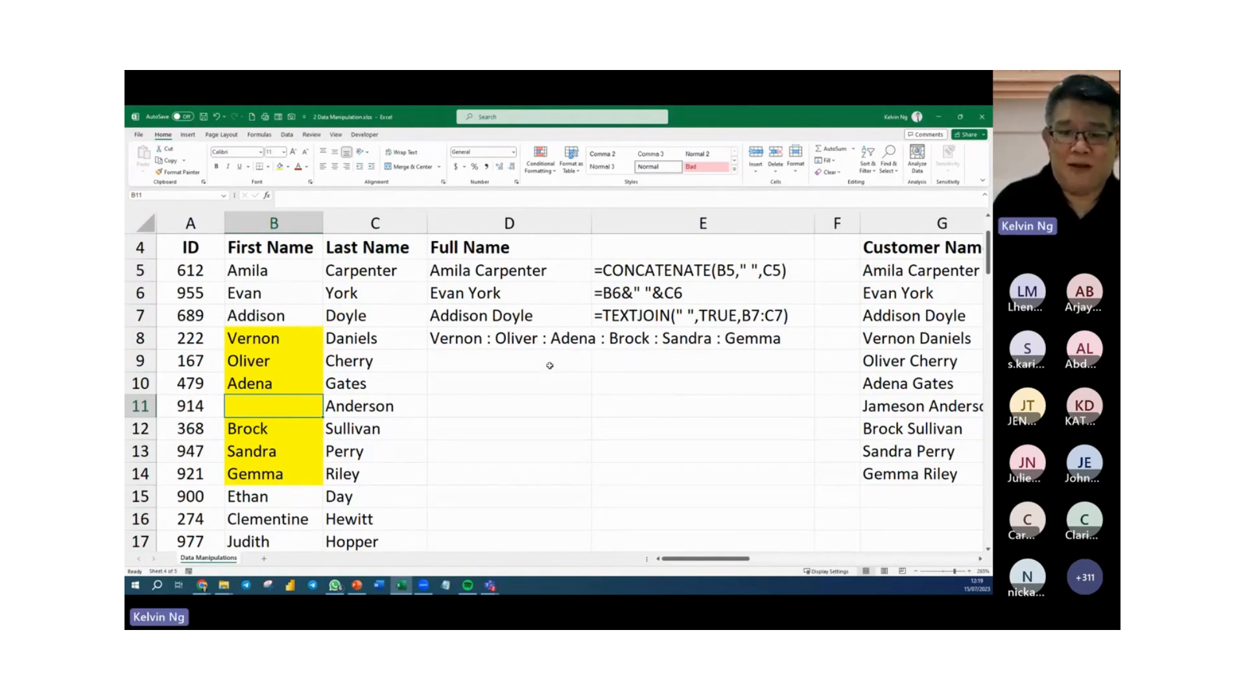
left_click(550, 366)
type("=FORMULATEXT(")
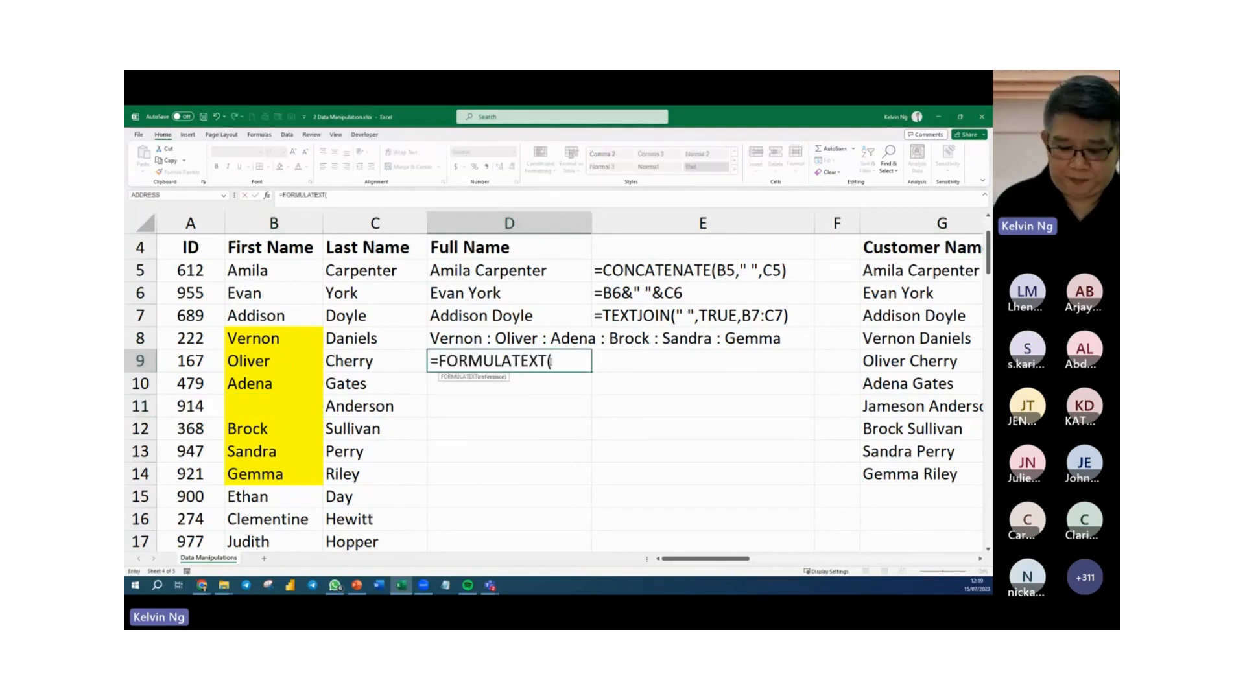
left_click(485, 337)
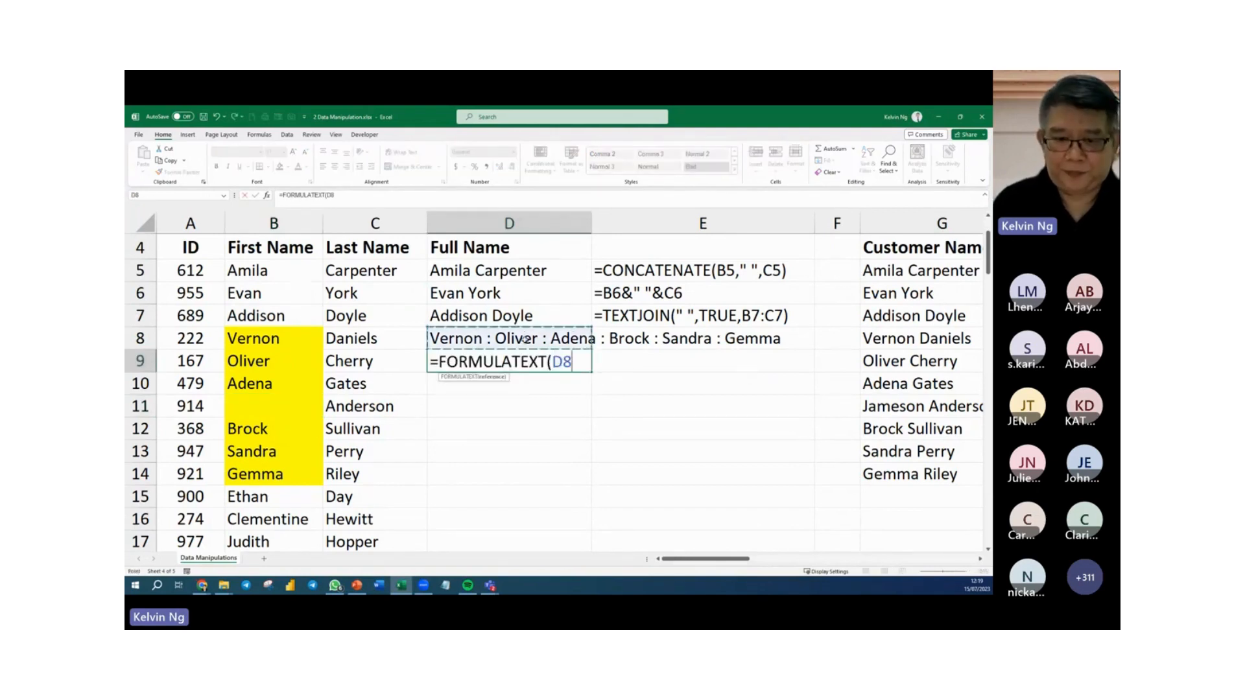
key("Return")
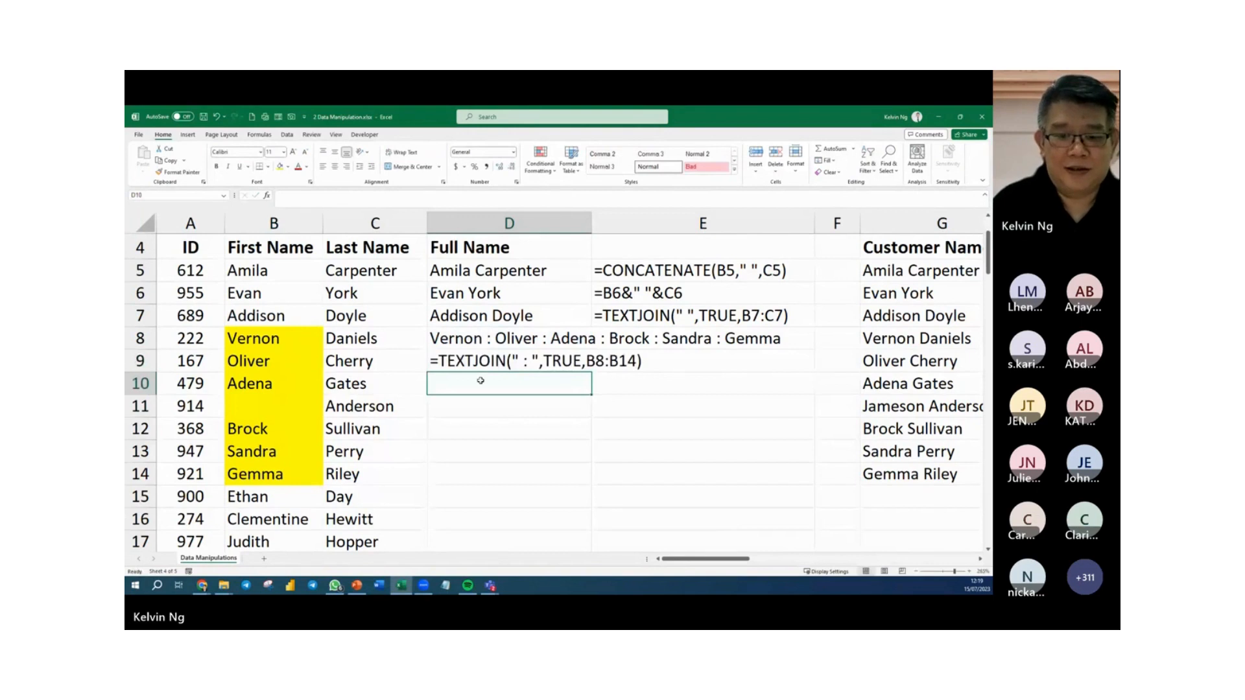
Colour the text in D8:D9 orange and make the formula text in D9 bold.
left_click_drag(481, 344, 480, 361)
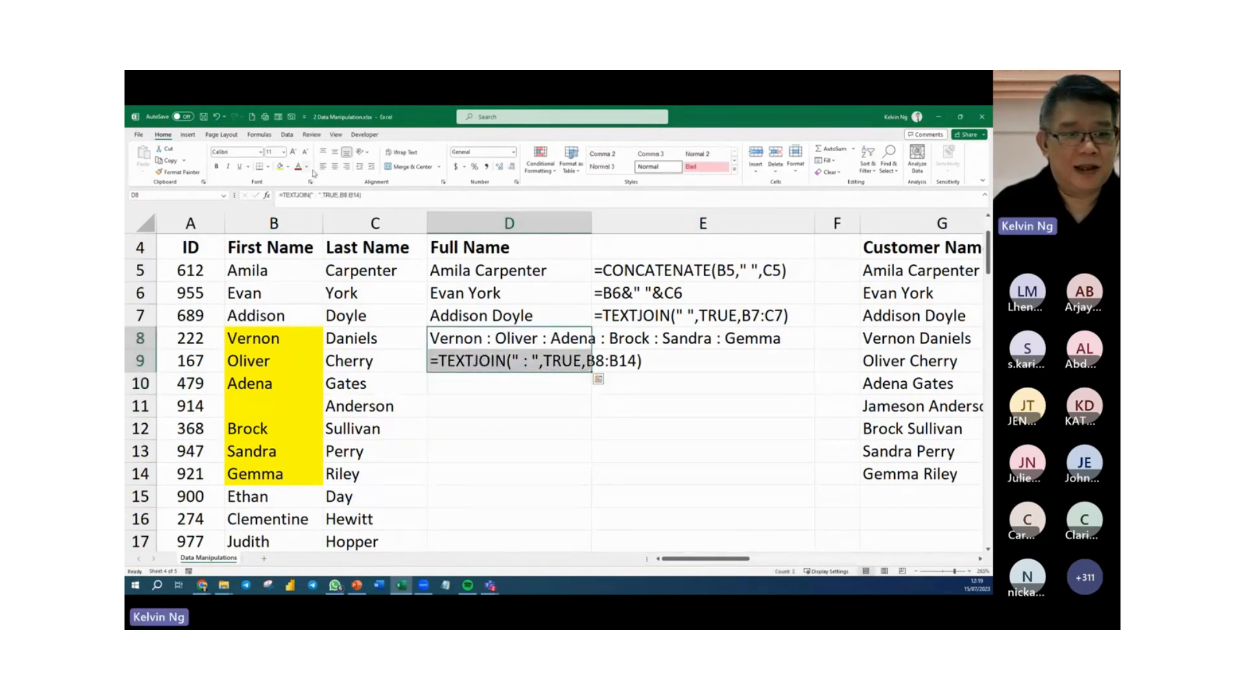
left_click(307, 167)
left_click(331, 205)
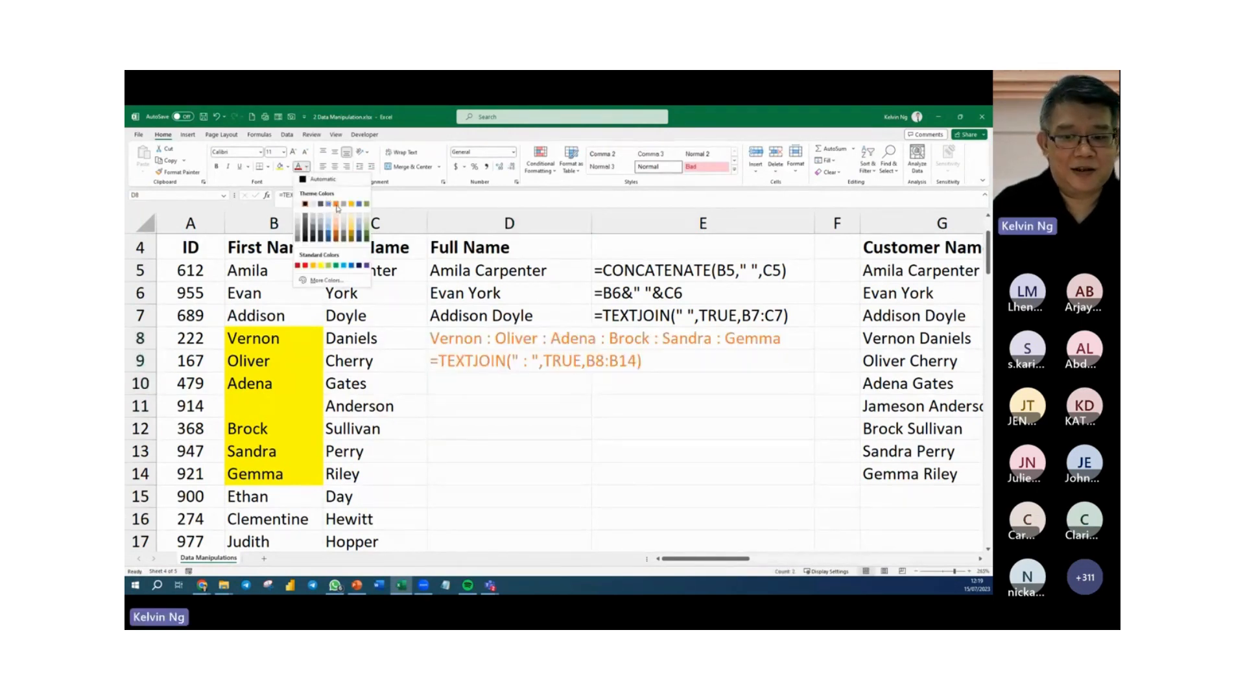
left_click(529, 416)
left_click(468, 367)
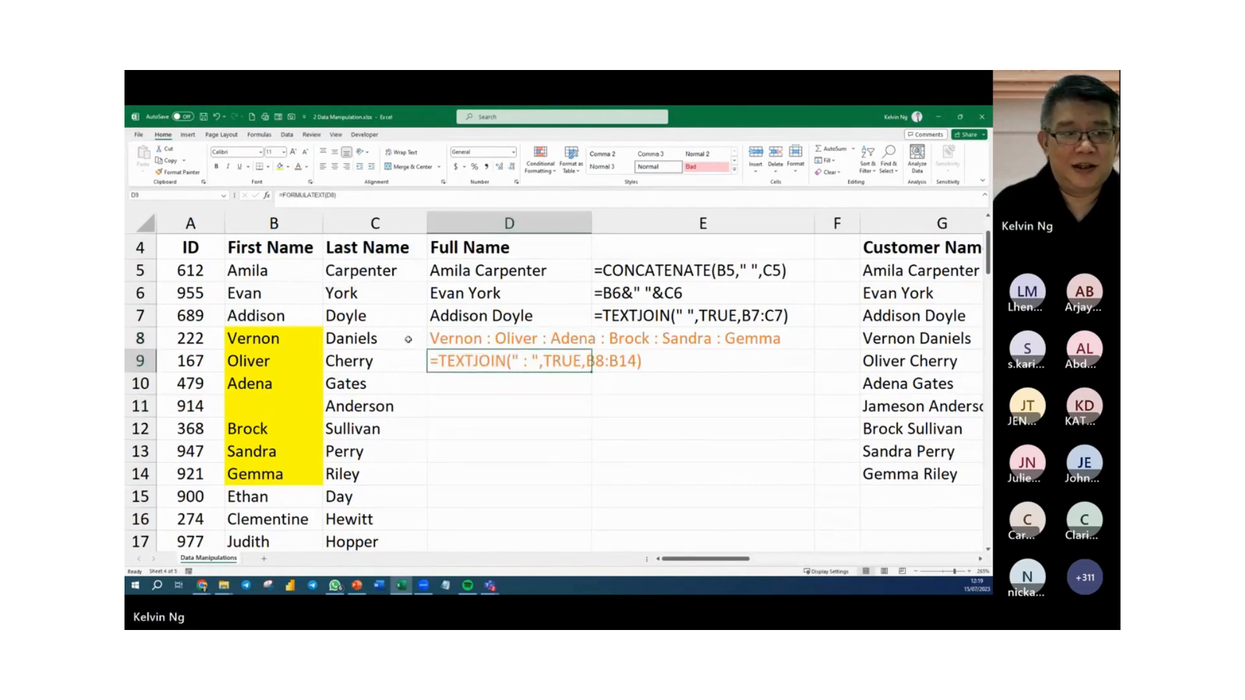
left_click(216, 166)
left_click(548, 428)
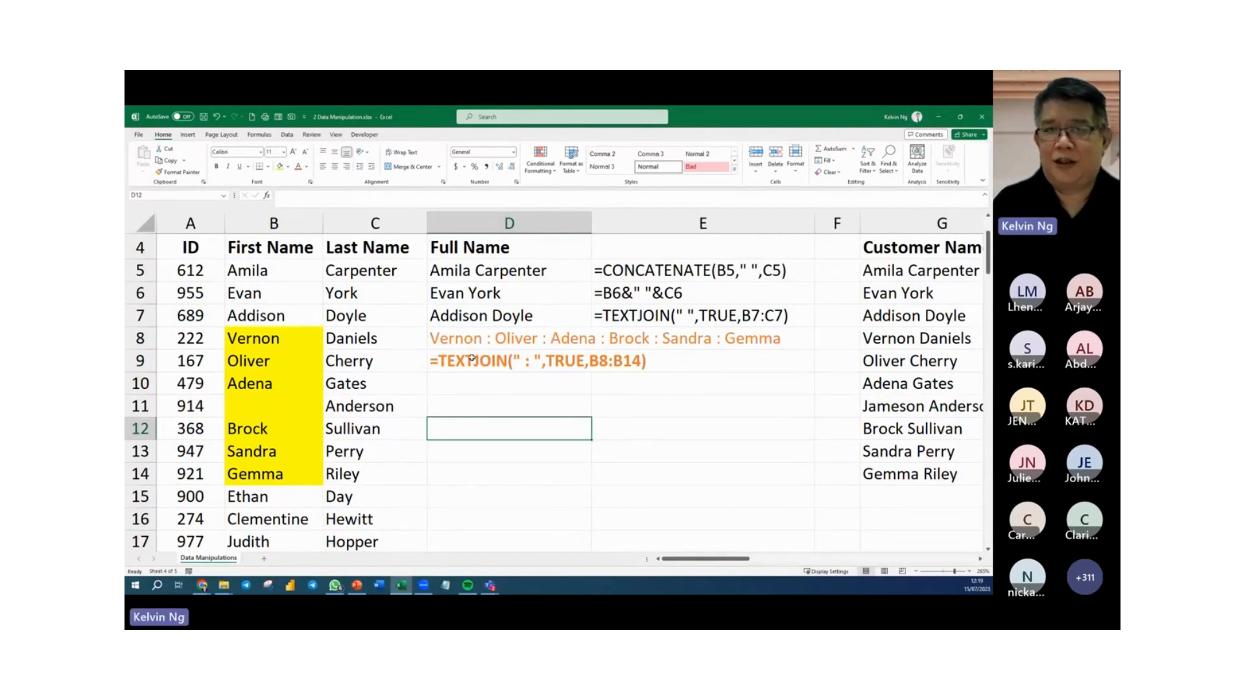
left_click(711, 403)
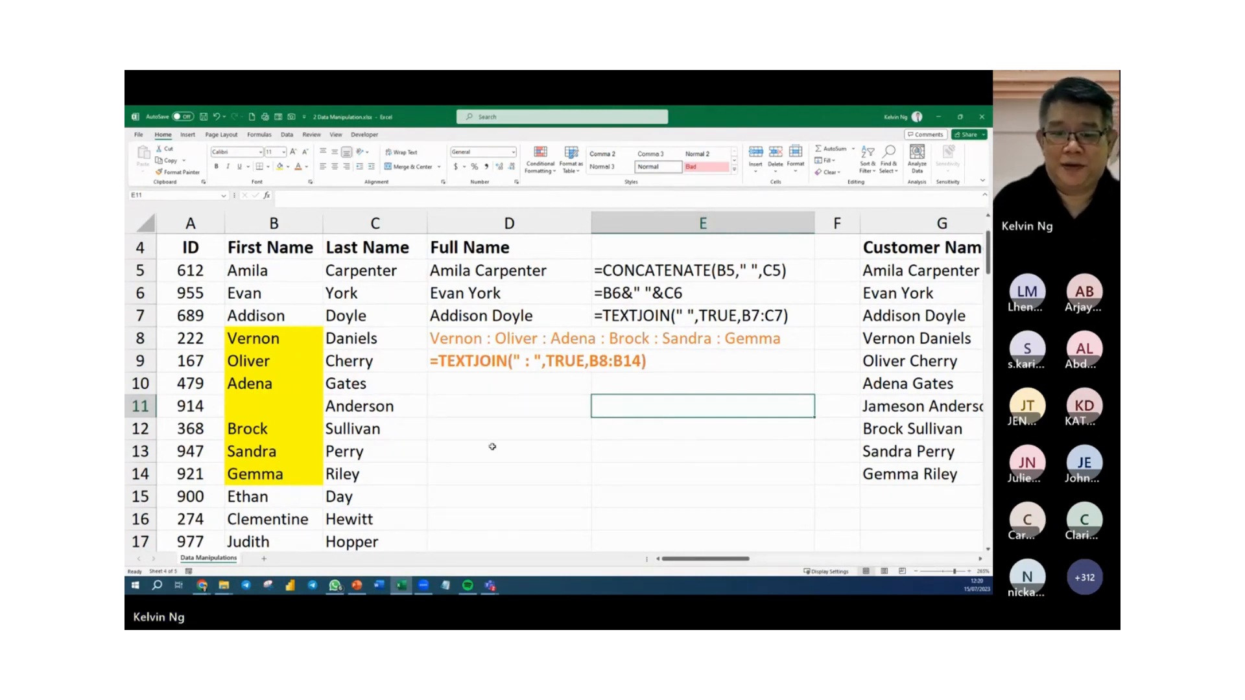
Clear the IDs and names in A15:C21 to separate the remaining rows from the list above.
scroll(494, 430, "down", 2)
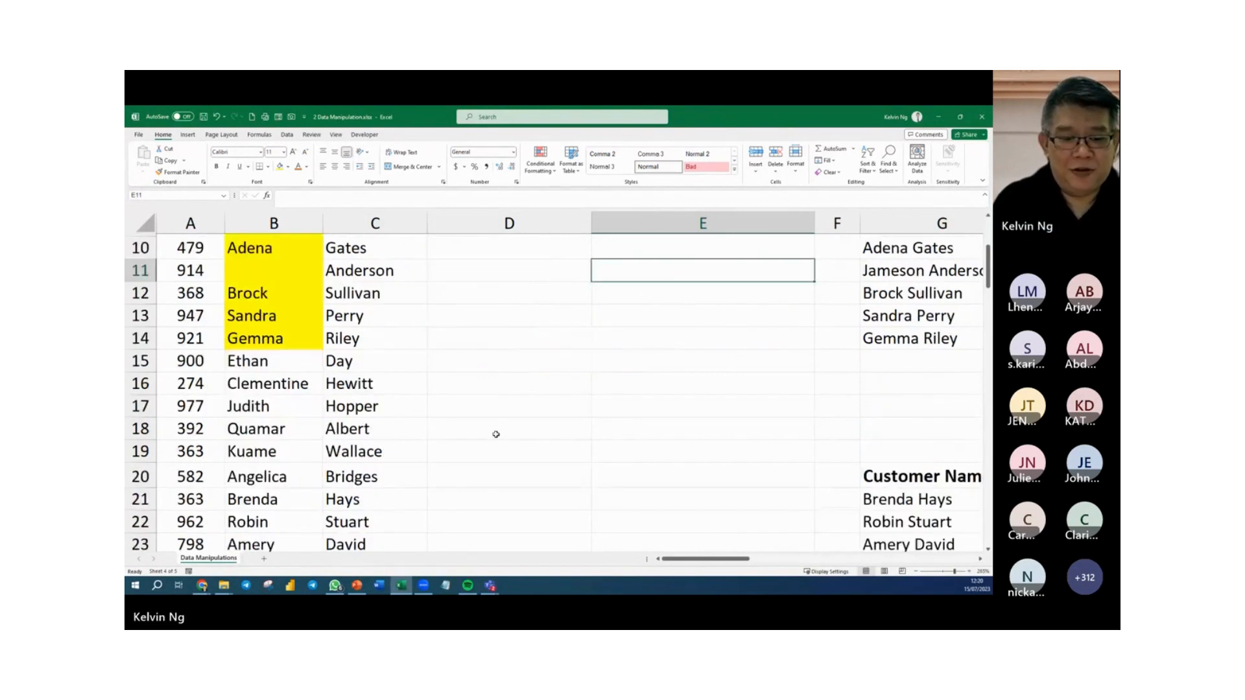
scroll(495, 434, "down", 1)
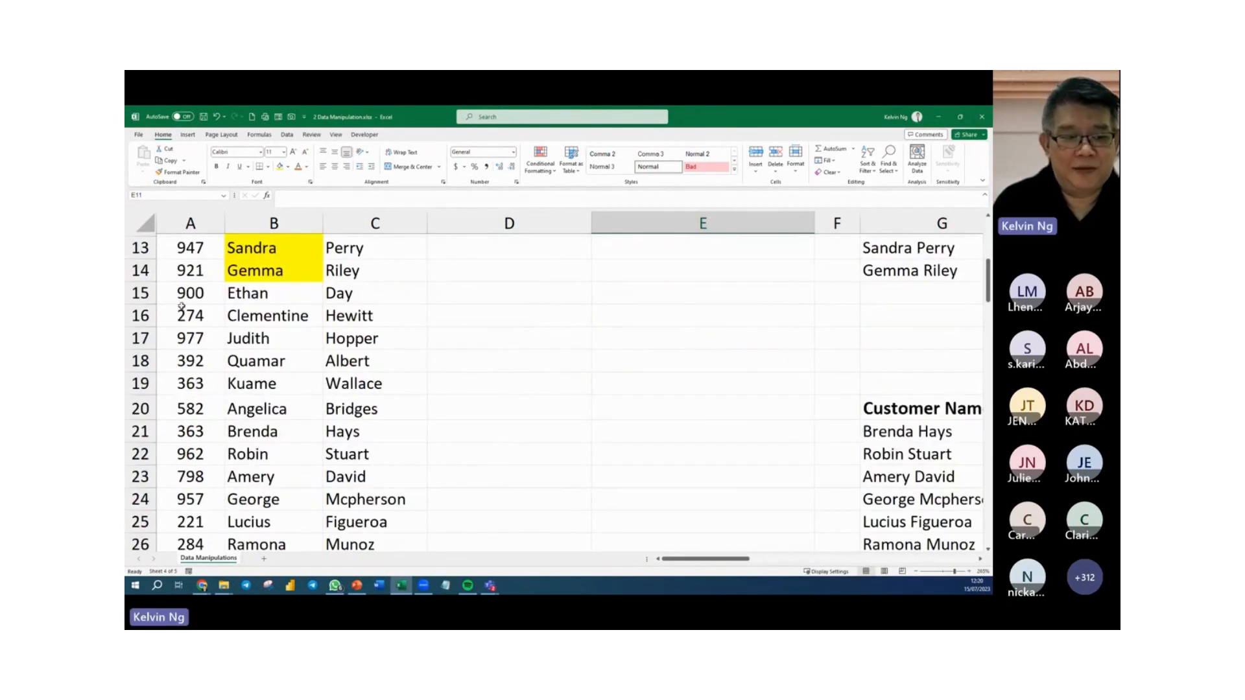
left_click_drag(191, 295, 373, 430)
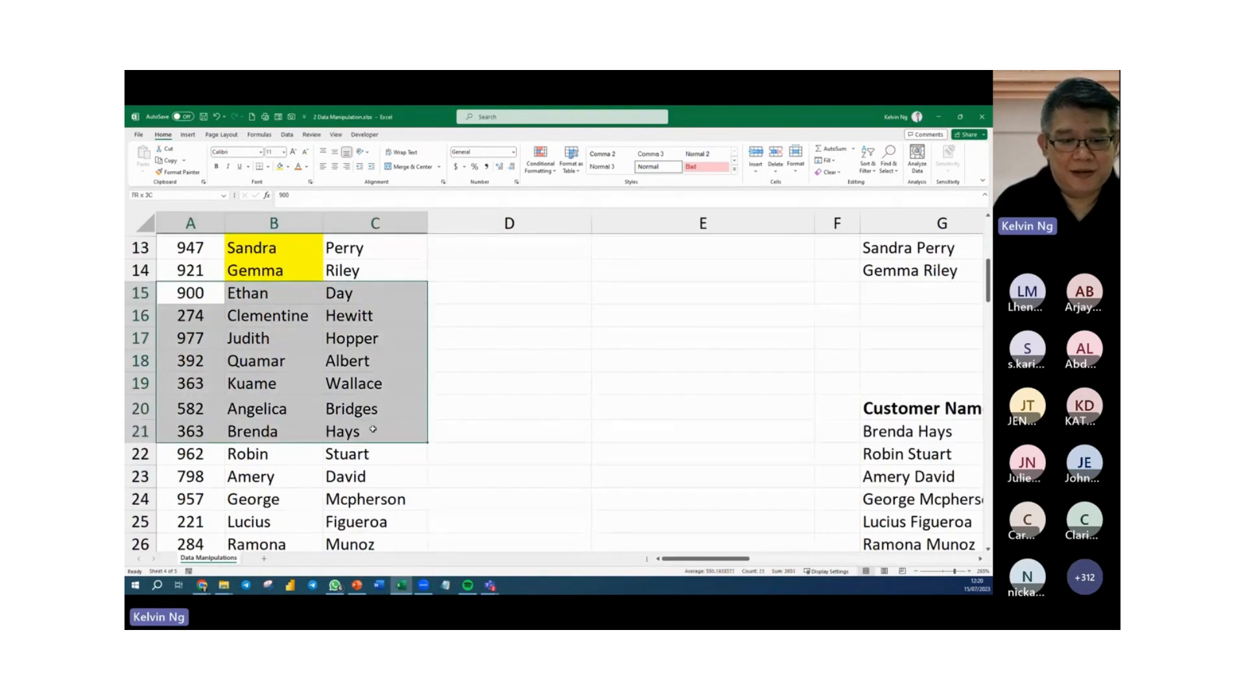
key("Delete")
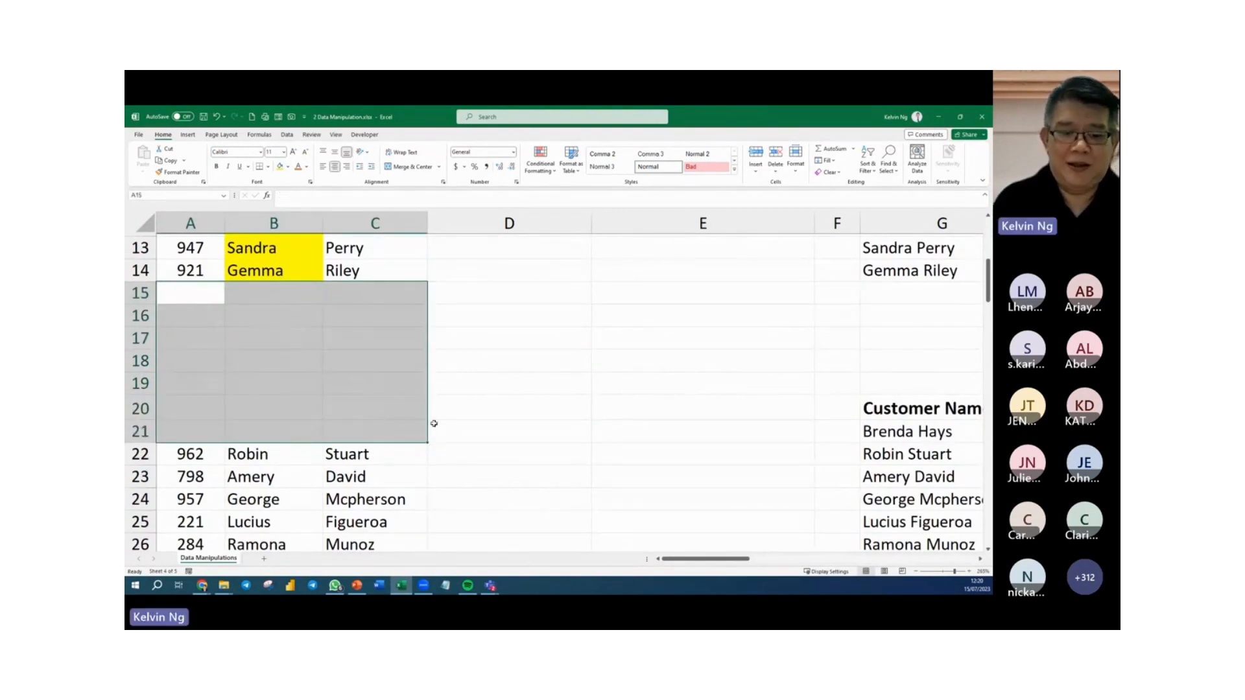
left_click(507, 455)
Enter the header "Full Name" in D21 above the second block of names.
scroll(512, 454, "down", 2)
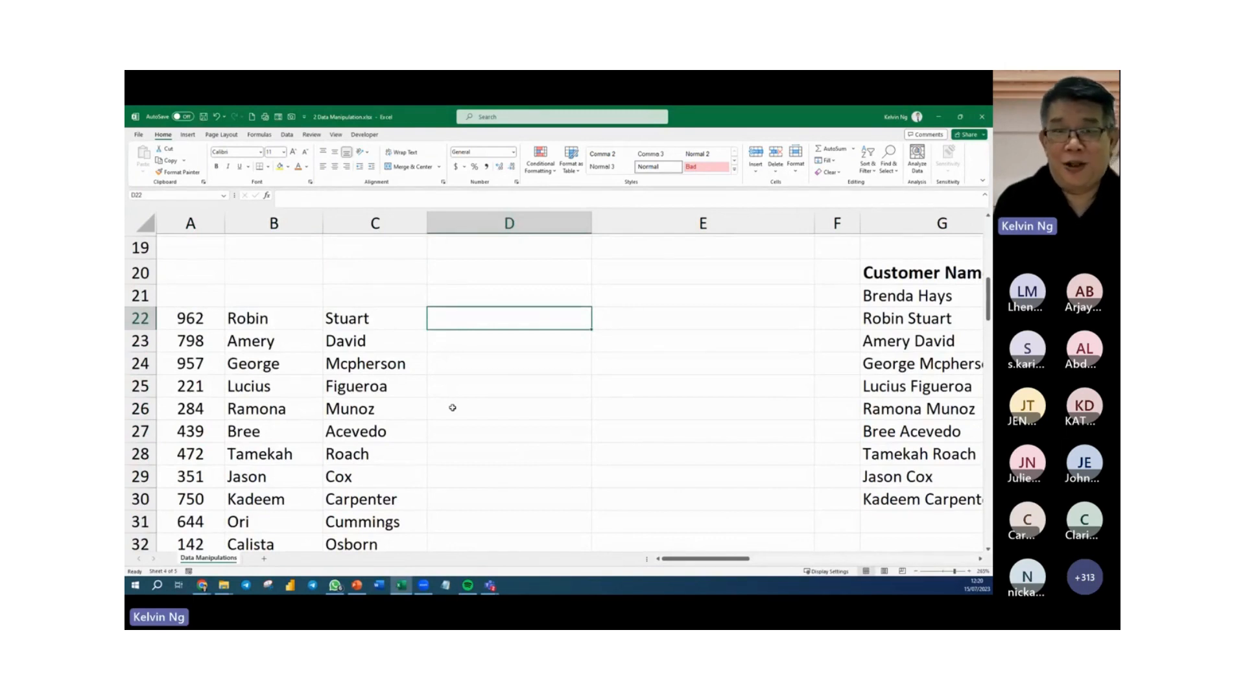
left_click(497, 296)
type("full")
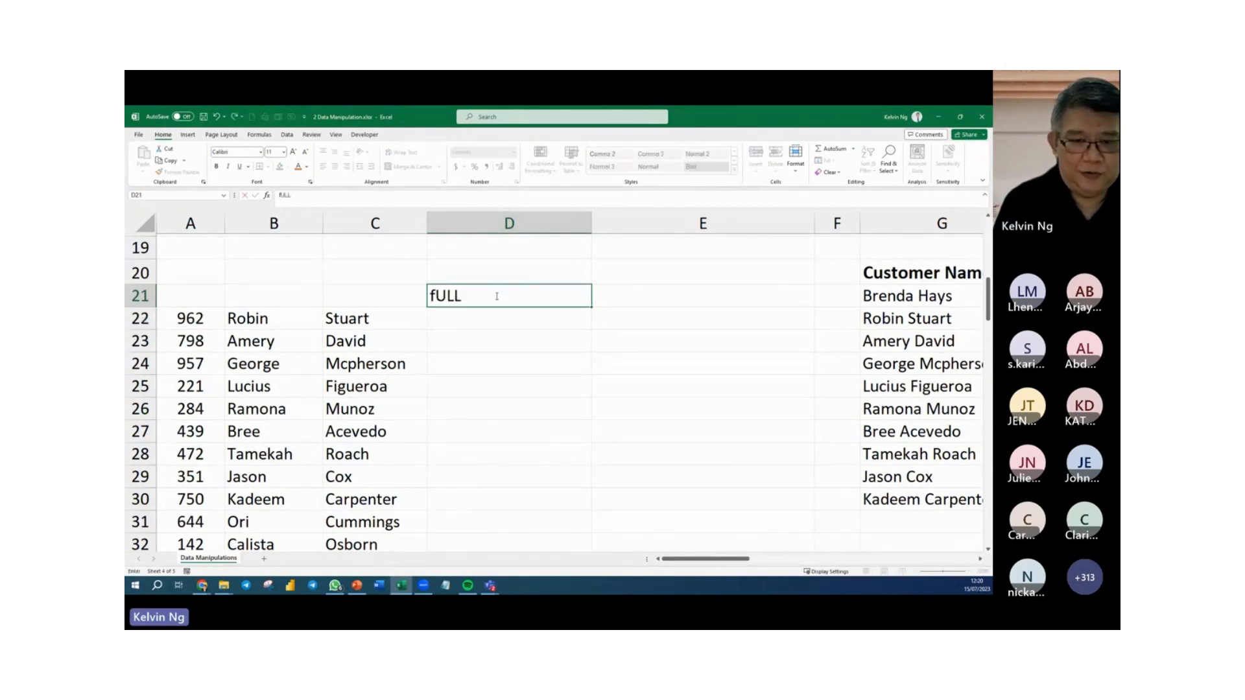
key("BackSpace")
key("BackSpace")
key("BackSpace")
key("BackSpace")
type("Full Name")
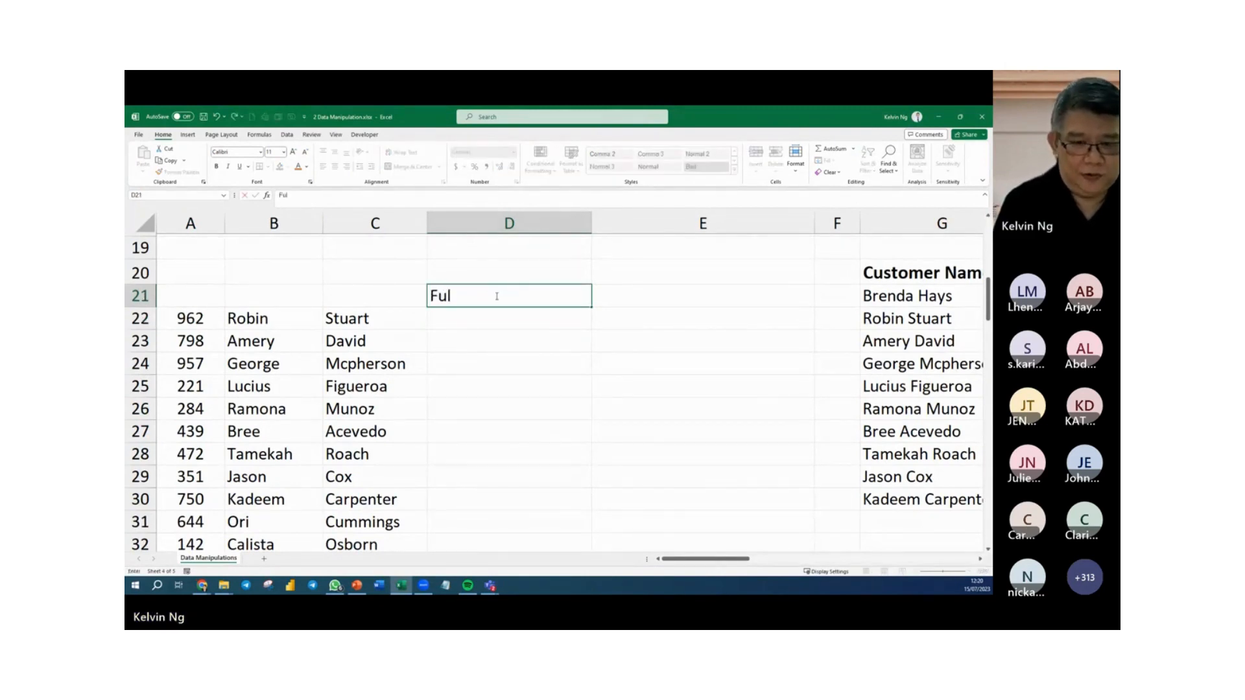
key("Return")
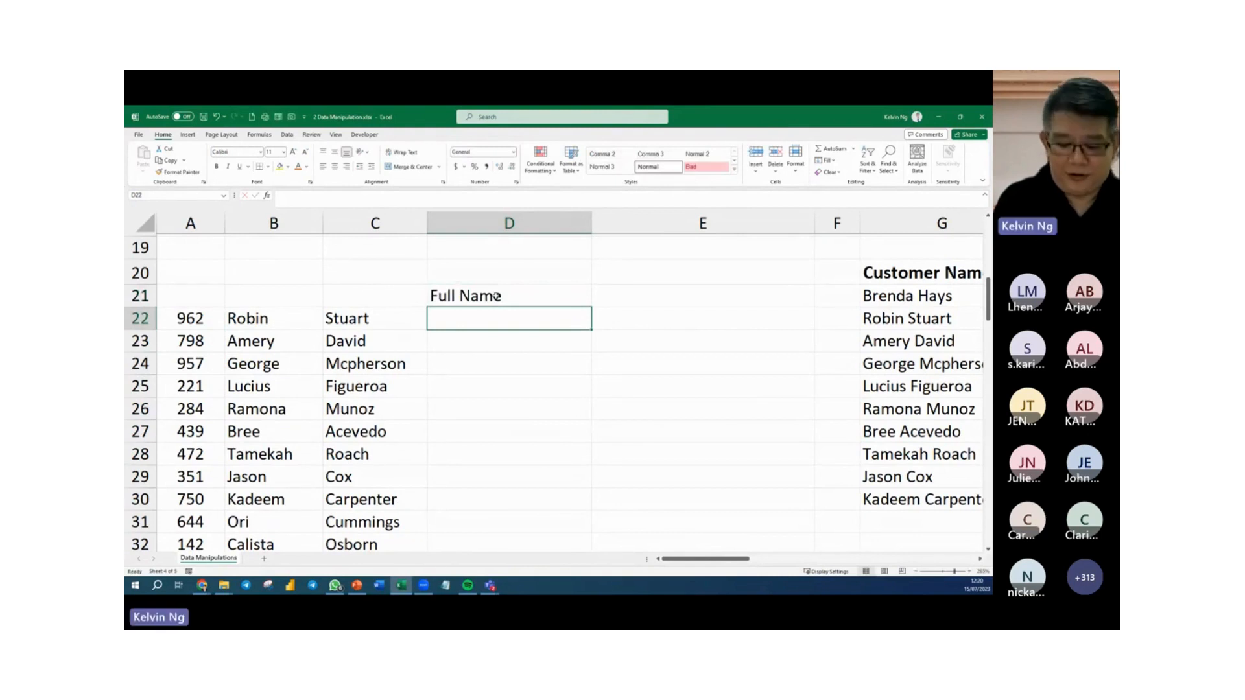
Enter row 22's first and last name separated by a space in D22 as an example, and Flash Fill column D from D23.
type("=")
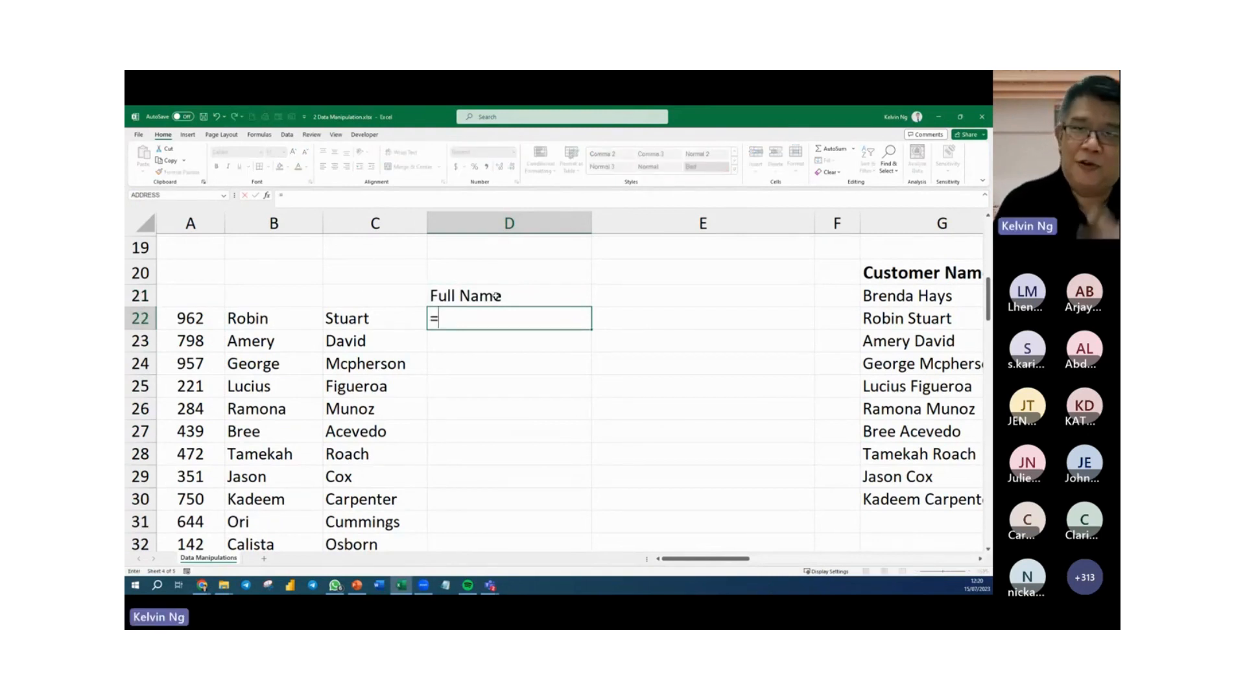
key("Escape")
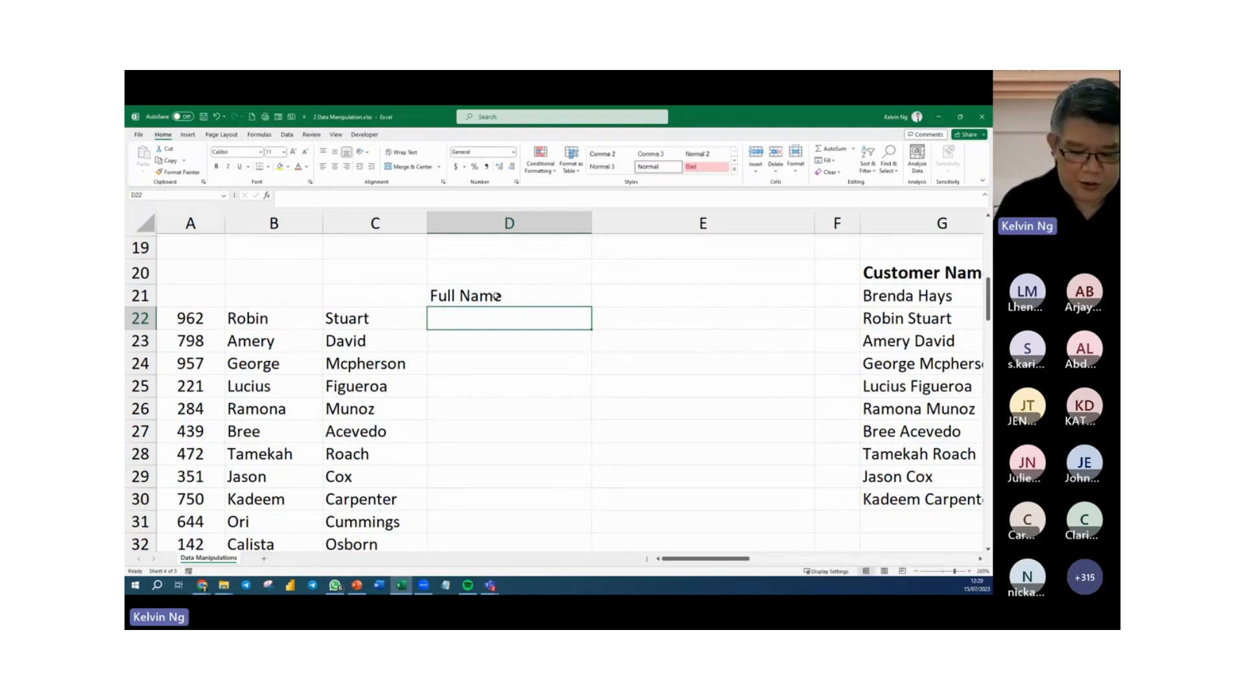
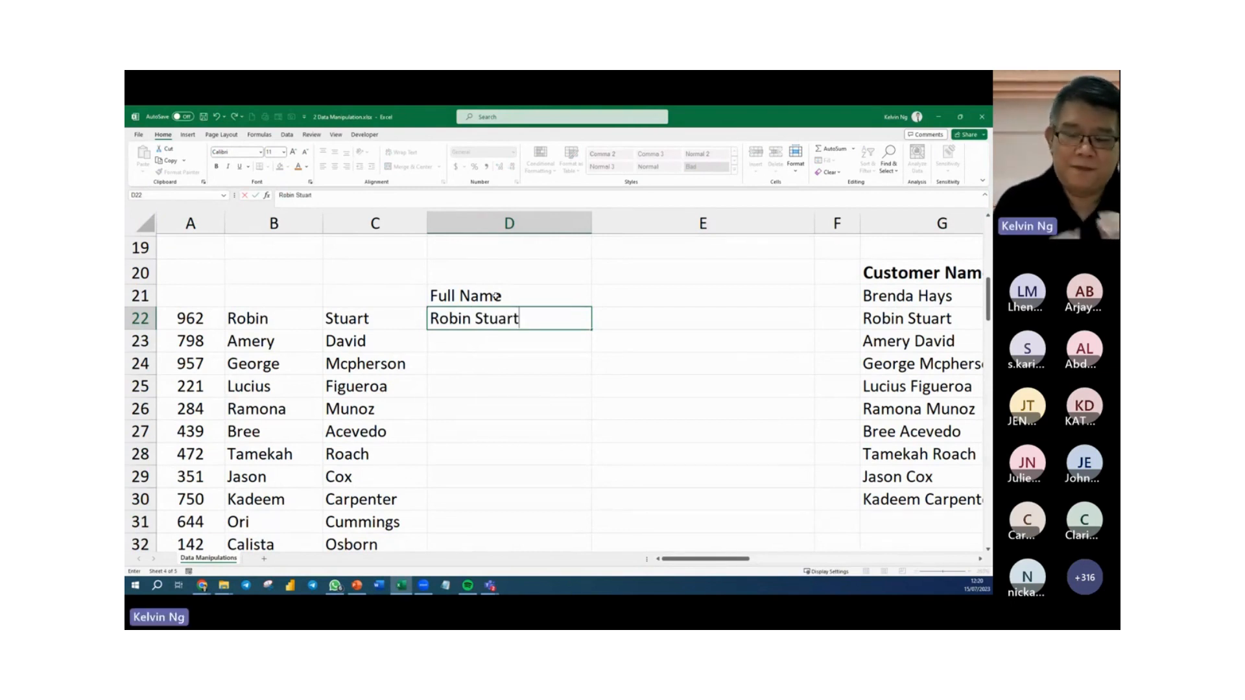
key("Return")
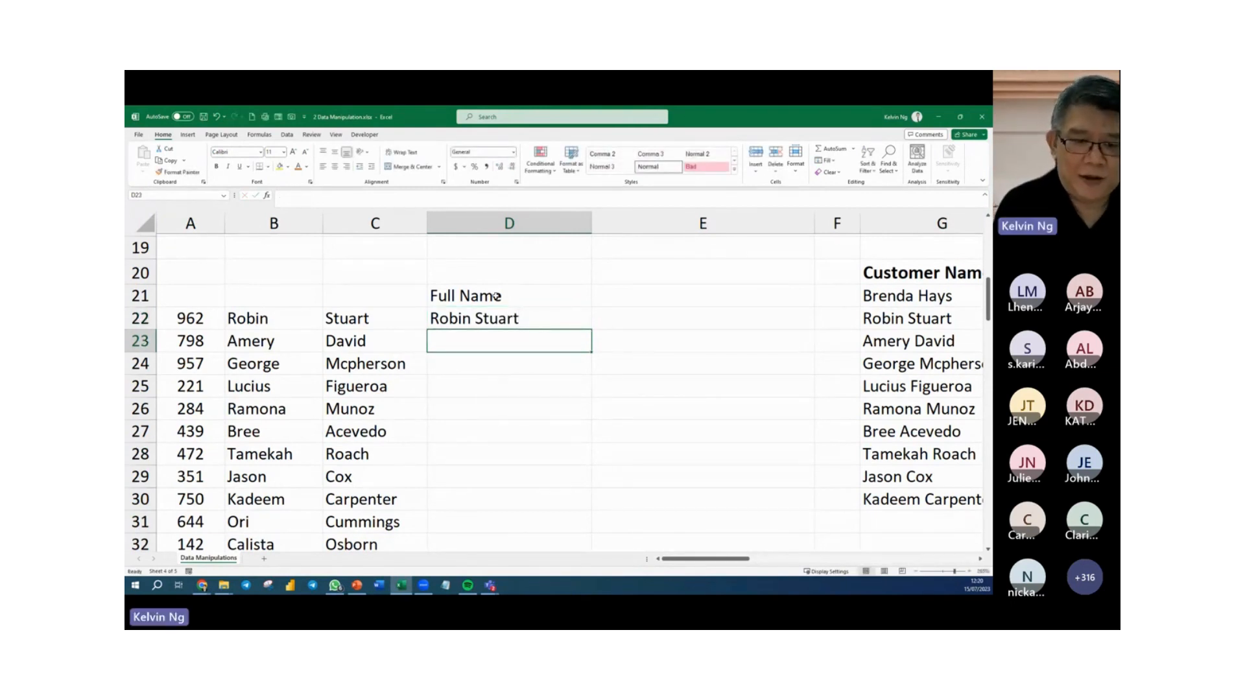
key("ctrl+e")
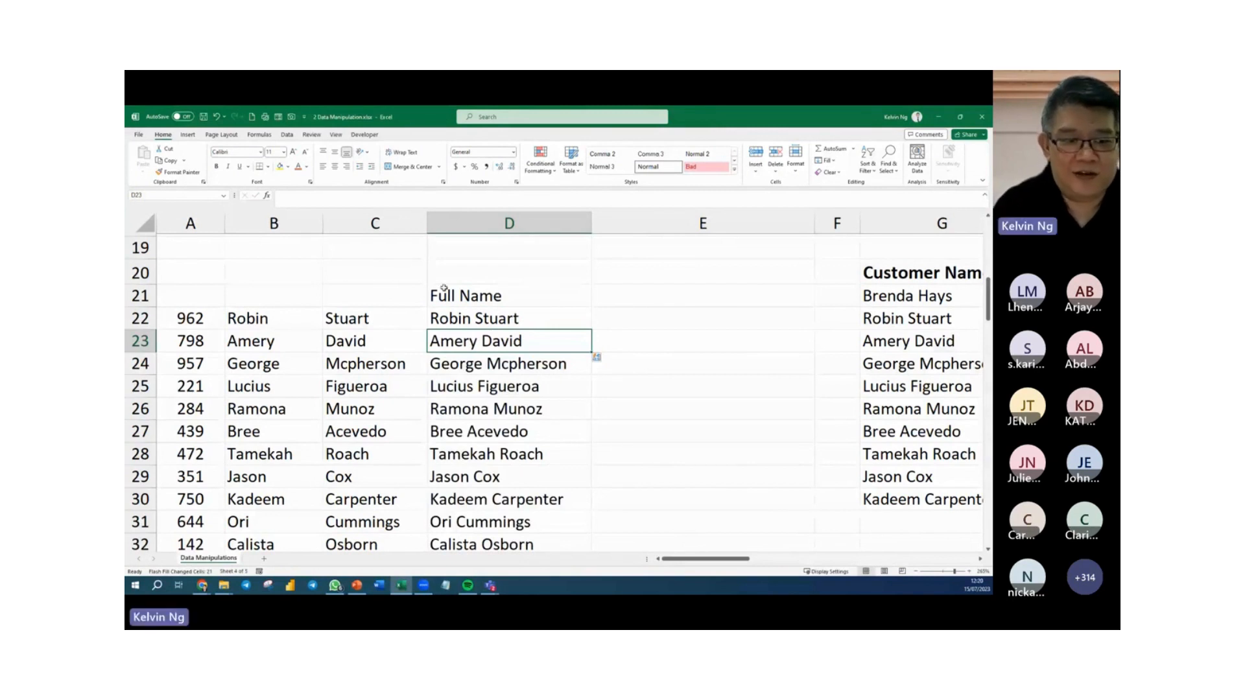
left_click(274, 279)
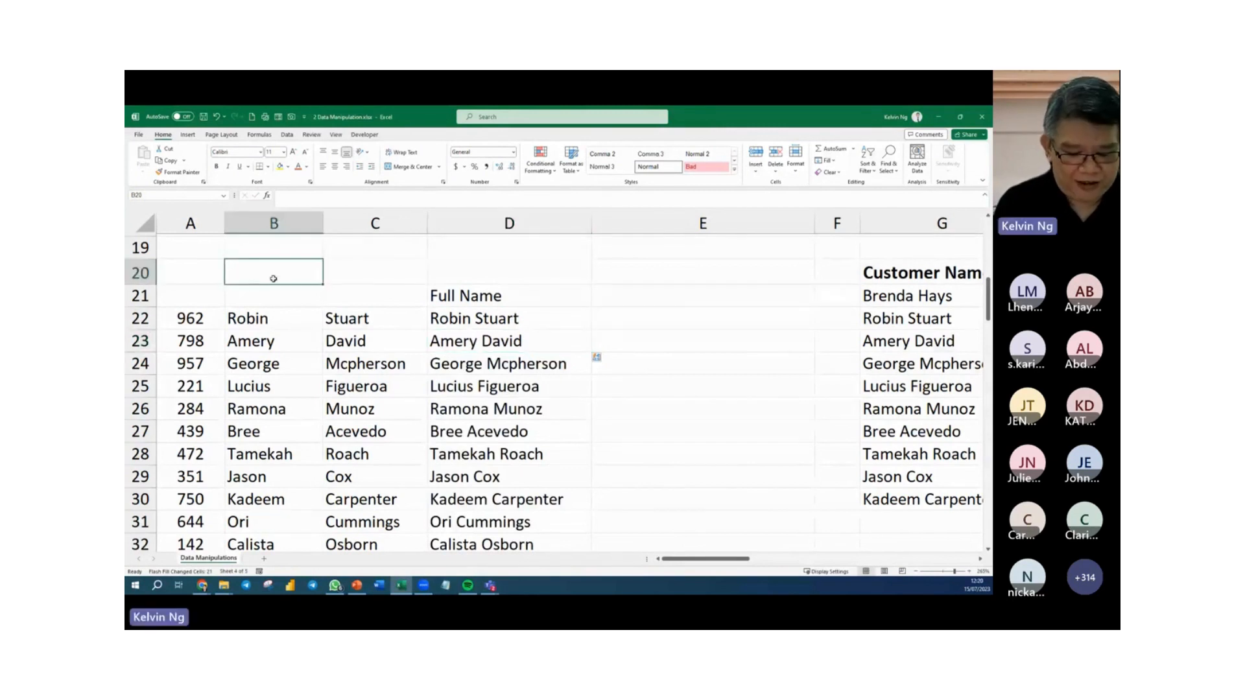
Enter the note "Flash Fill -> Control + E" in B20 above the second block of names.
type("Fals")
key("BackSpace")
key("BackSpace")
key("BackSpace")
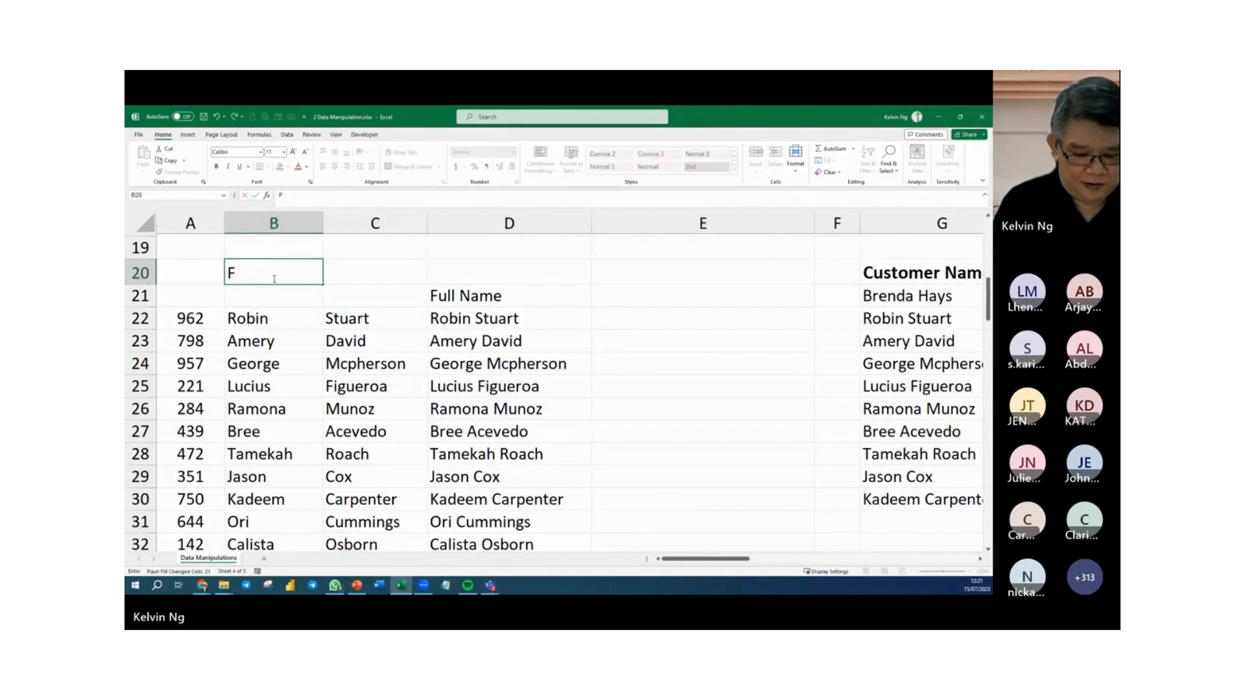
type("lash Fil")
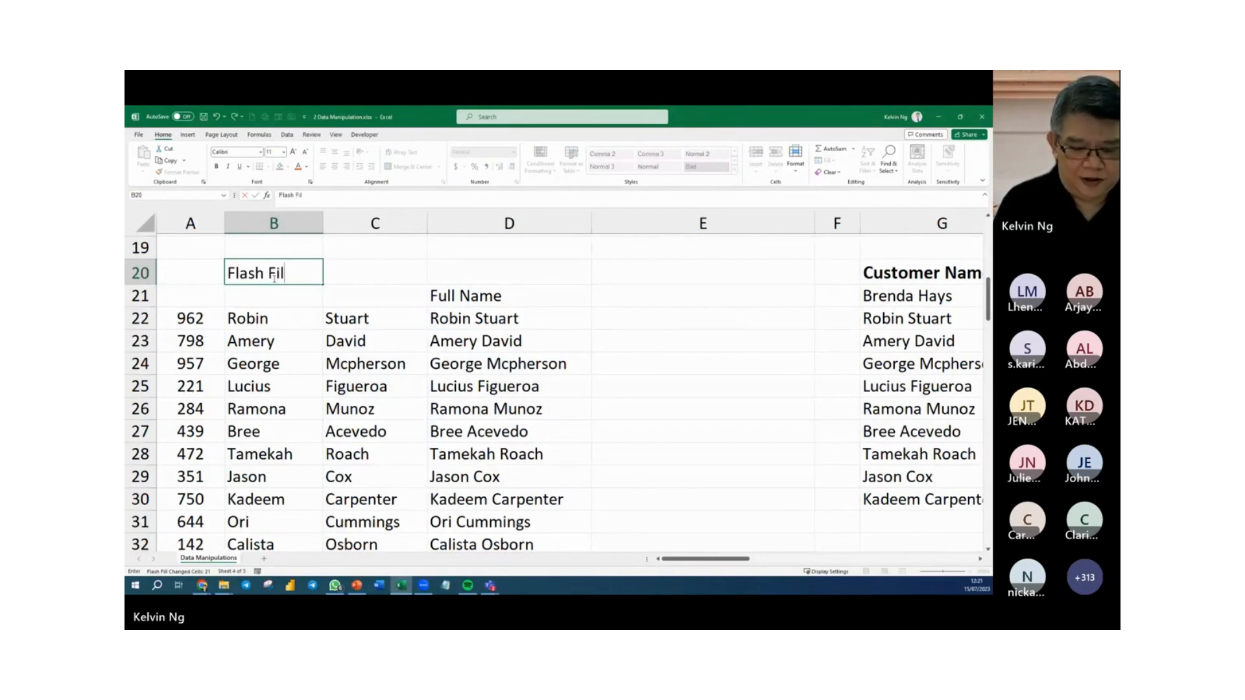
type("l -")
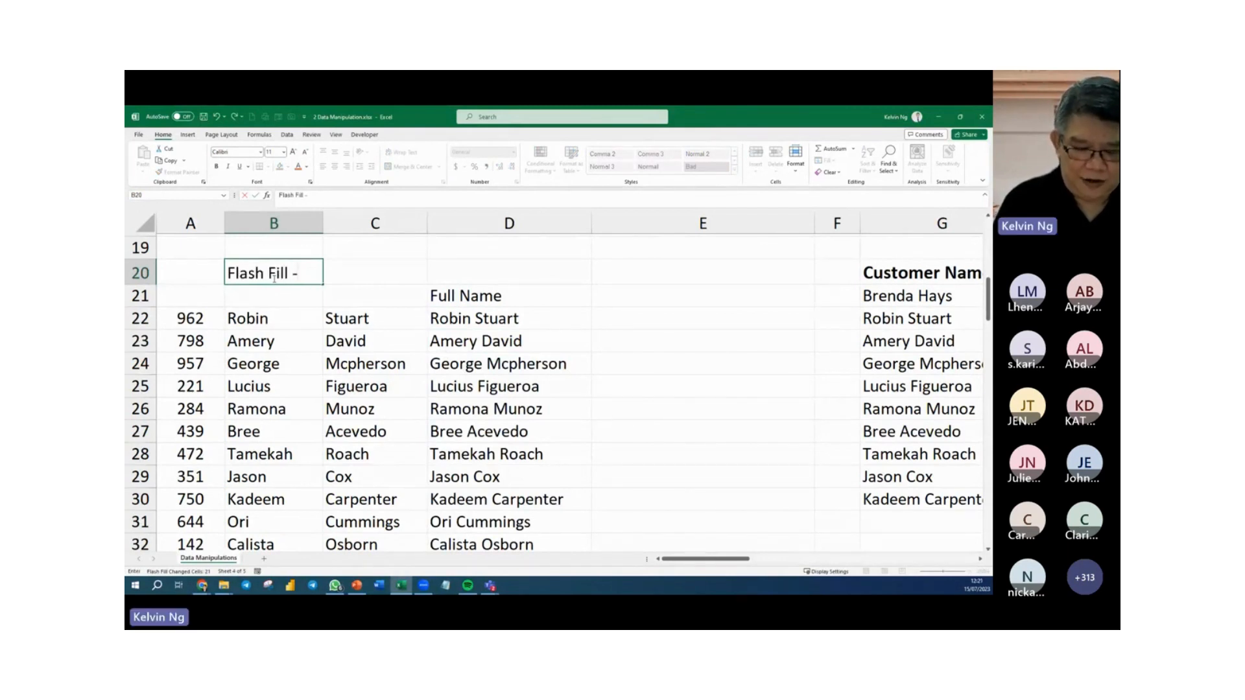
type("> Cont")
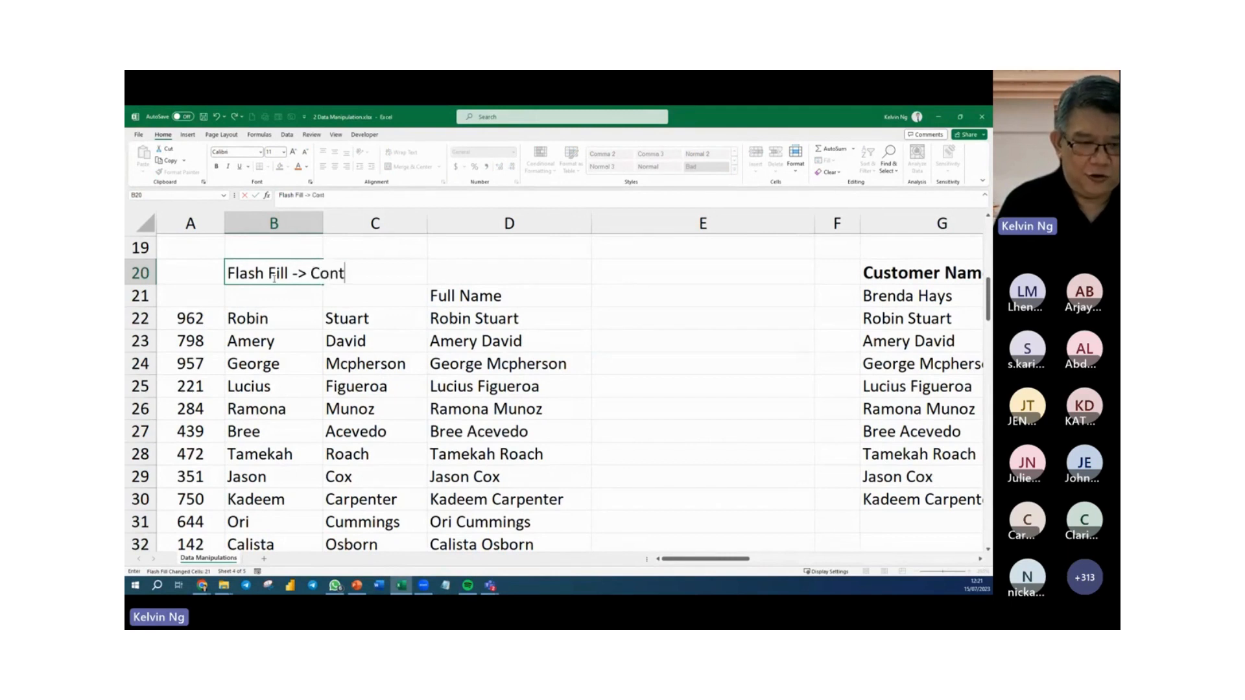
type("rol +")
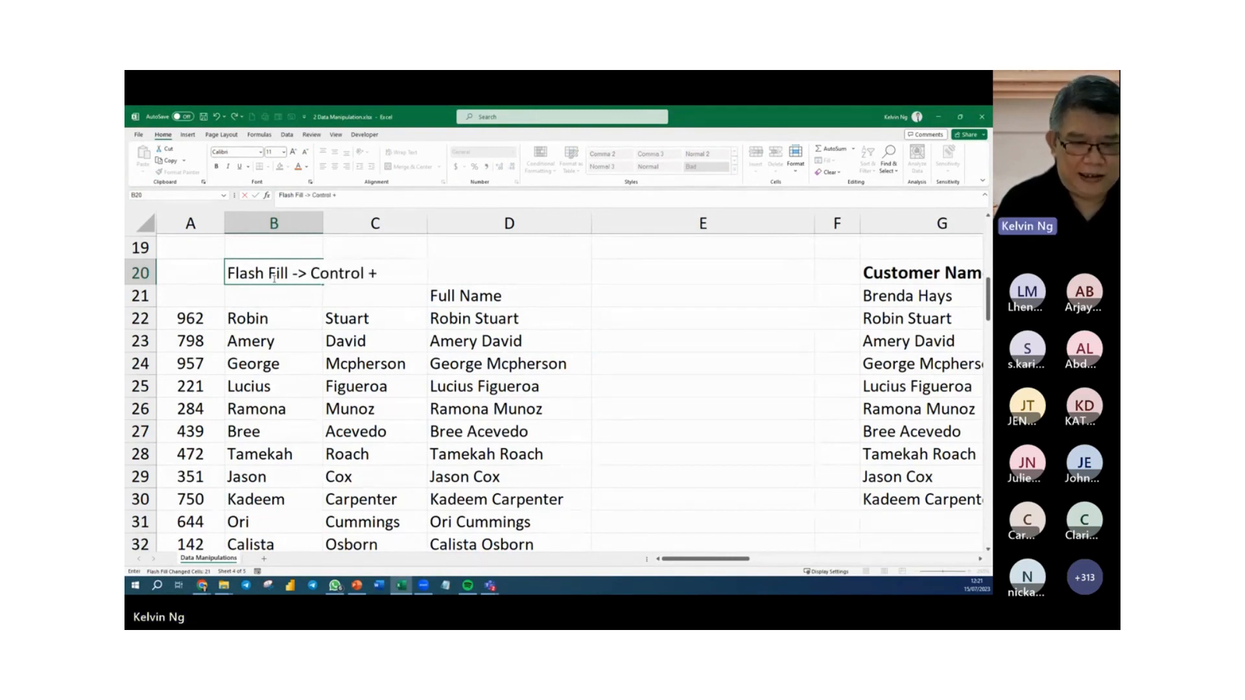
type(" E")
key("Return")
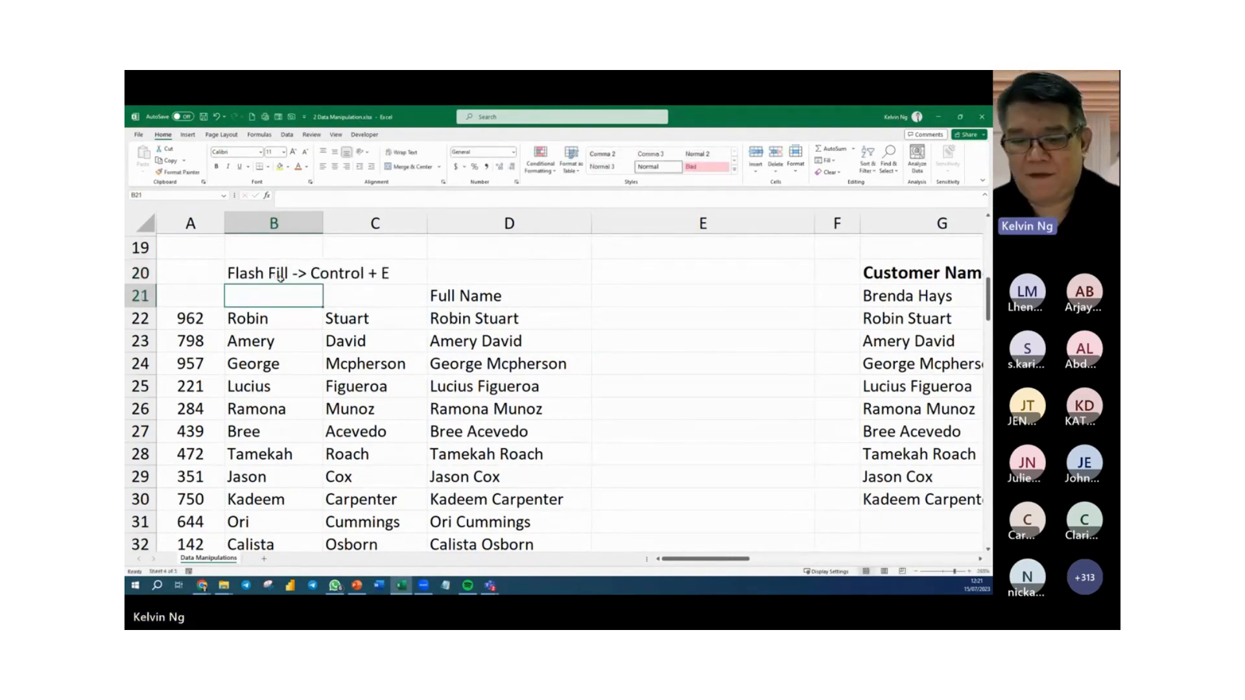
Clear all the full names in column D from D22 down, keeping the "Full Name" header.
left_click(546, 327)
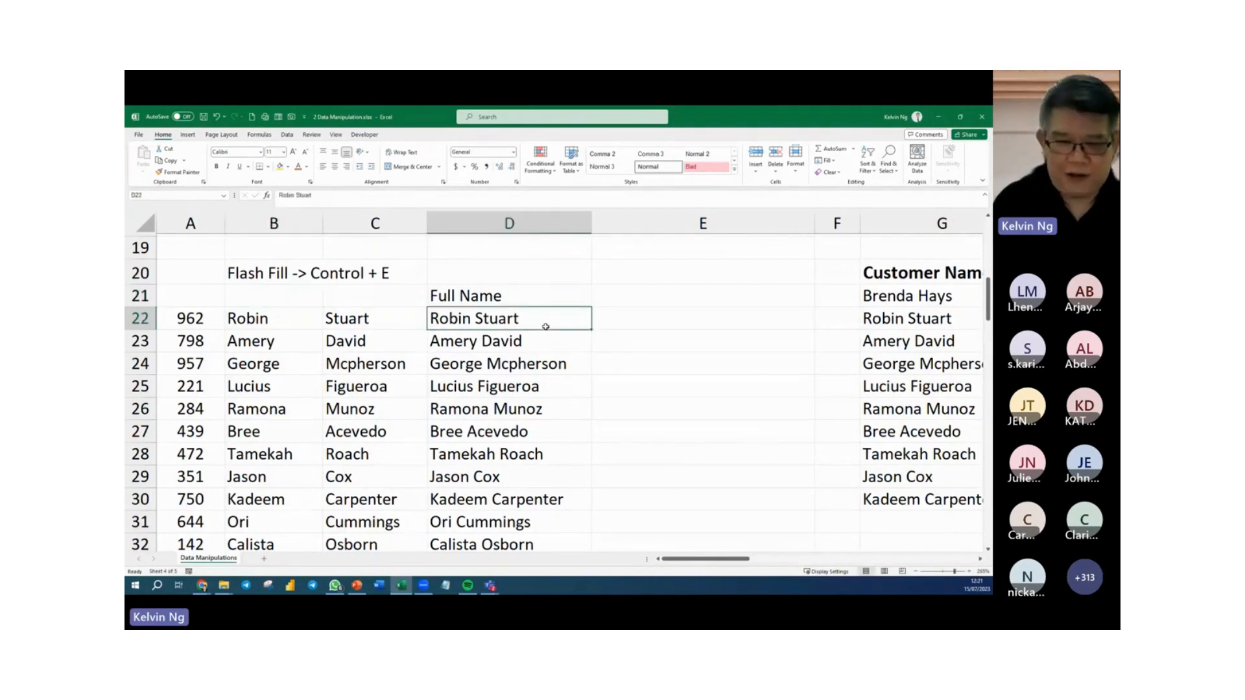
key("ctrl+shift+Down")
key("Delete")
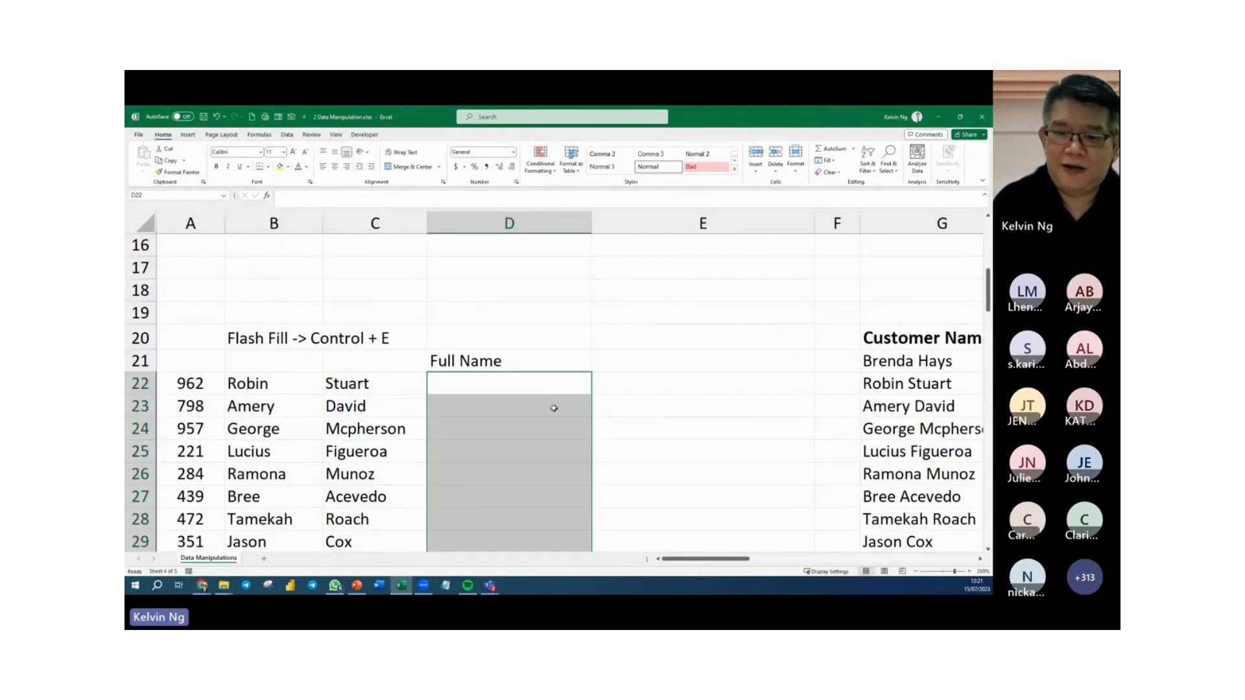
Flash Fill column D from D23 using row 22's full name re-entered in D22 as the example, and clear the extra header in D20.
left_click(539, 382)
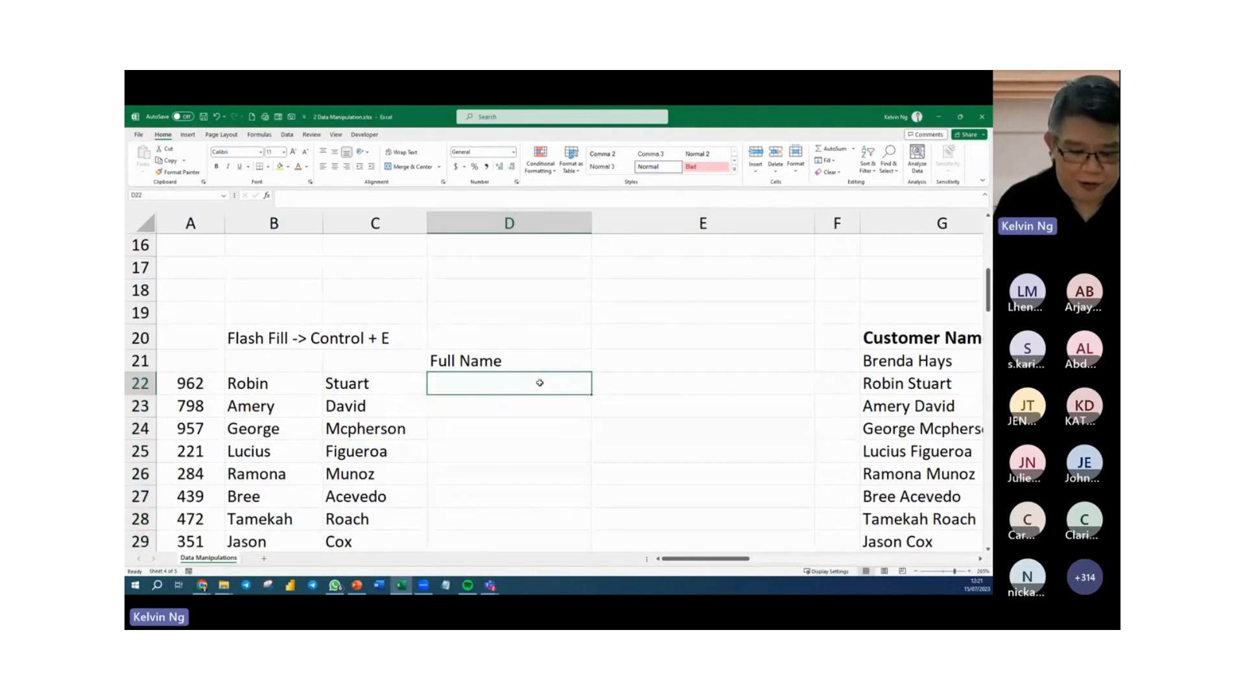
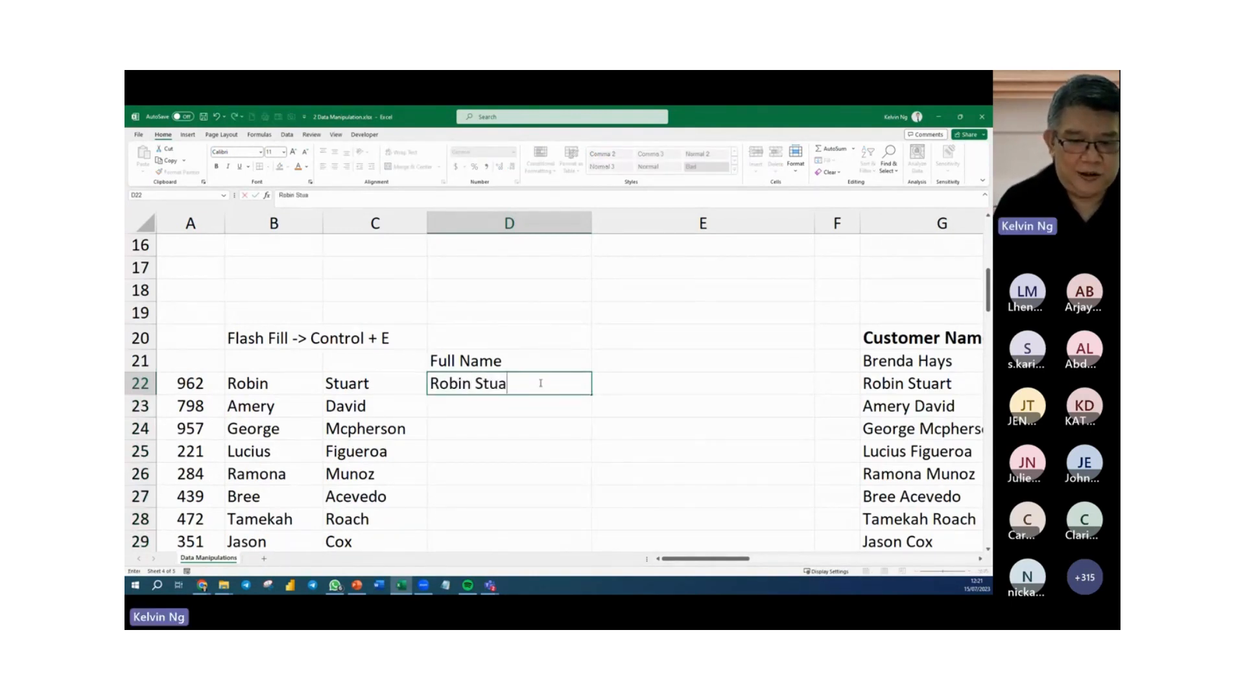
key("Return")
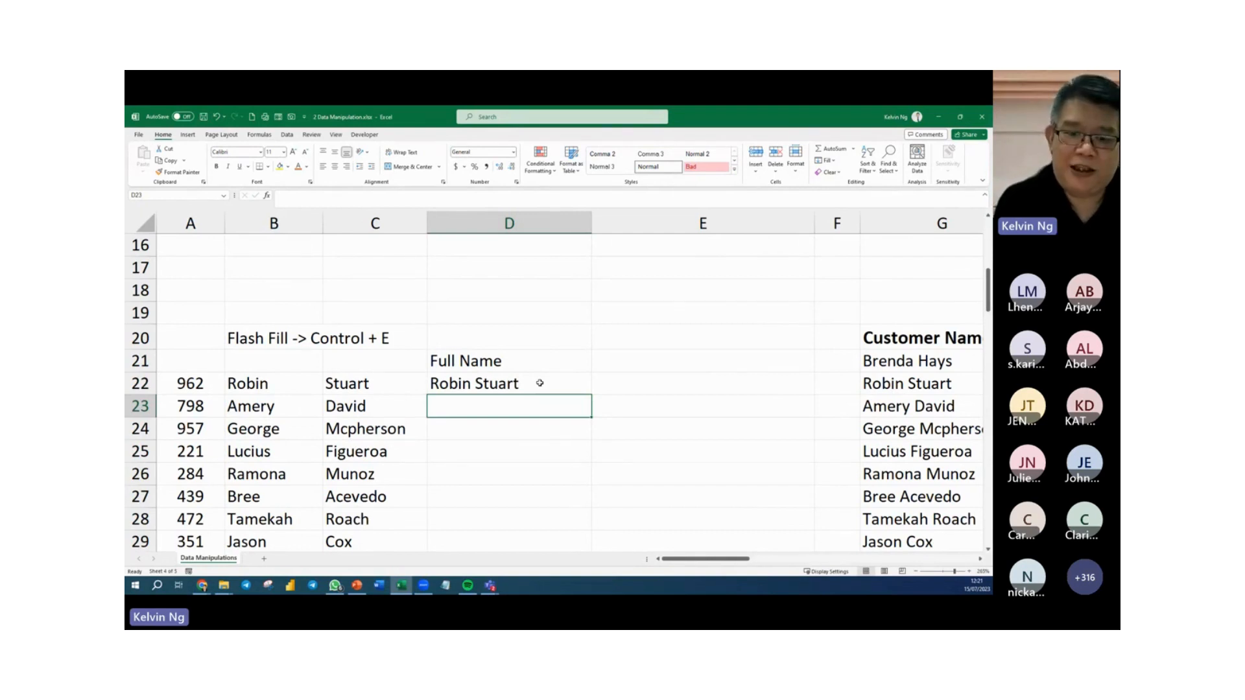
key("ctrl+e")
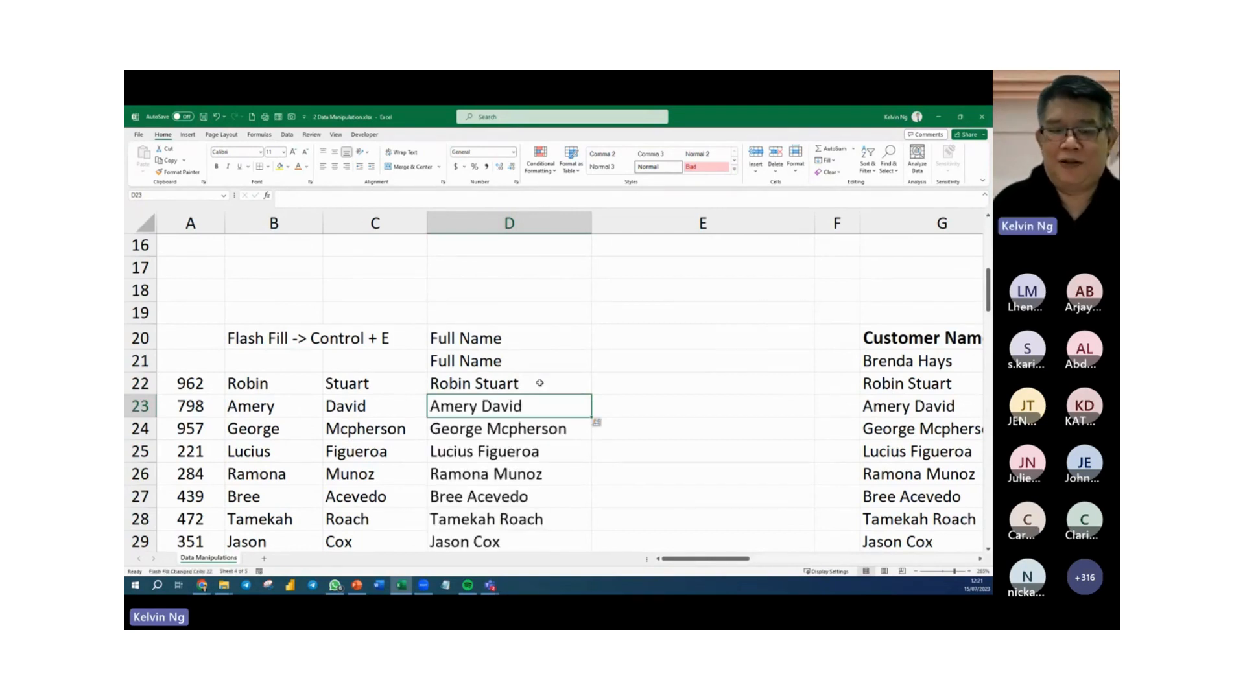
left_click(536, 342)
key("Delete")
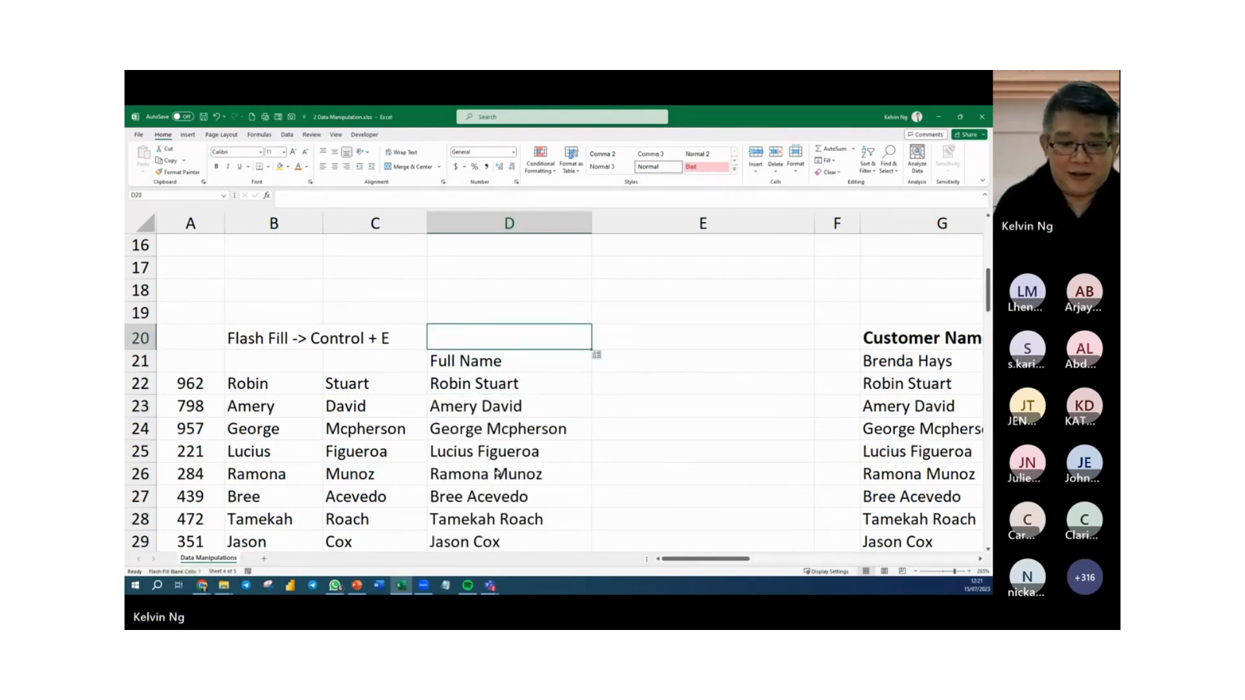
Review the flash-filled full names in column D against the first and last names in columns B and C.
scroll(498, 473, "down", 2)
scroll(499, 463, "down", 1)
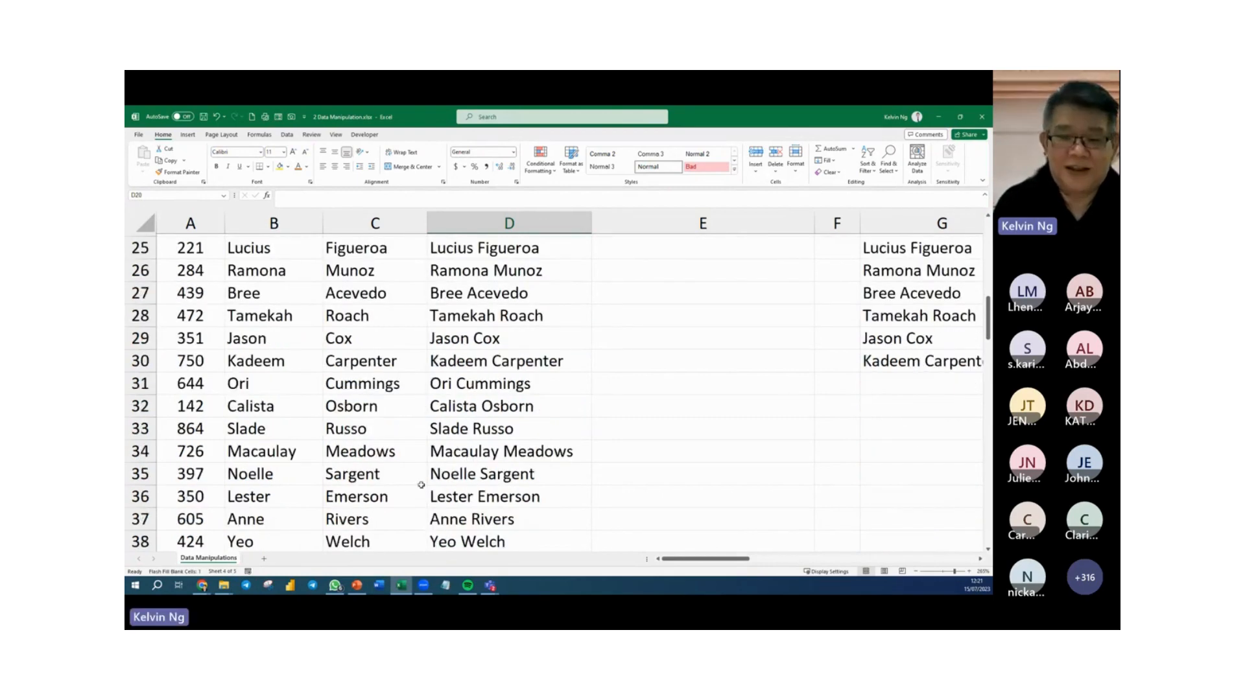
scroll(513, 477, "down", 2)
scroll(519, 485, "up", 8)
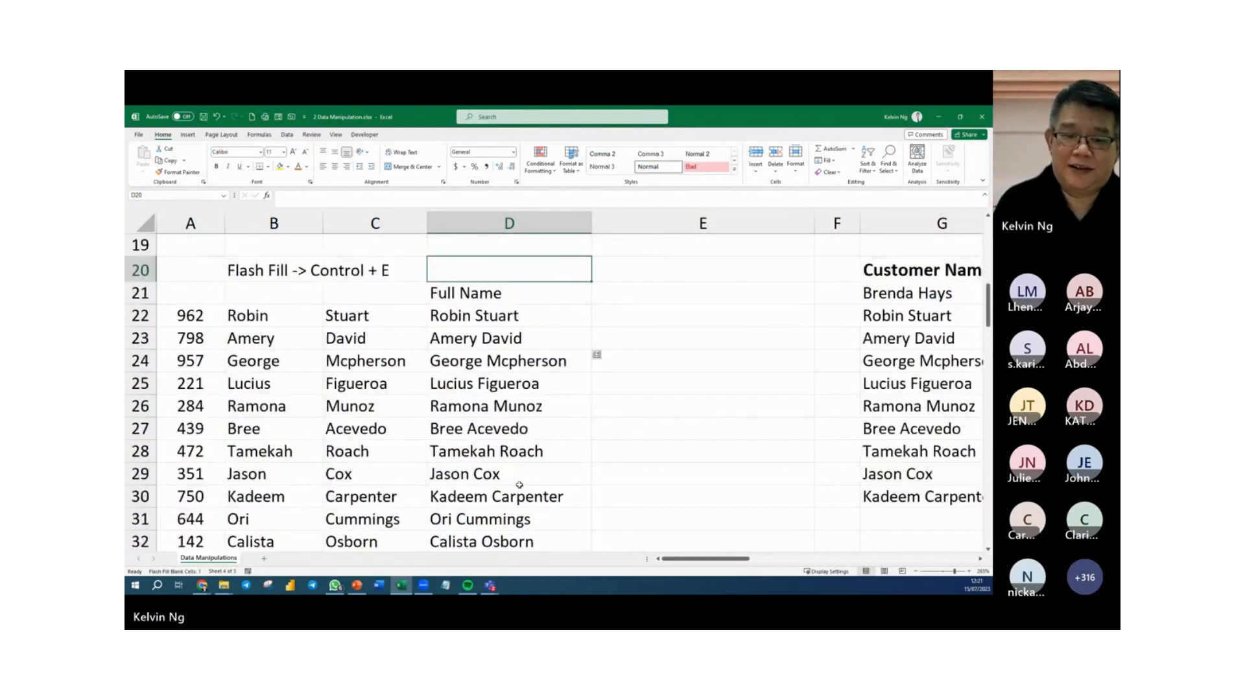
scroll(520, 485, "down", 3)
scroll(520, 485, "down", 2)
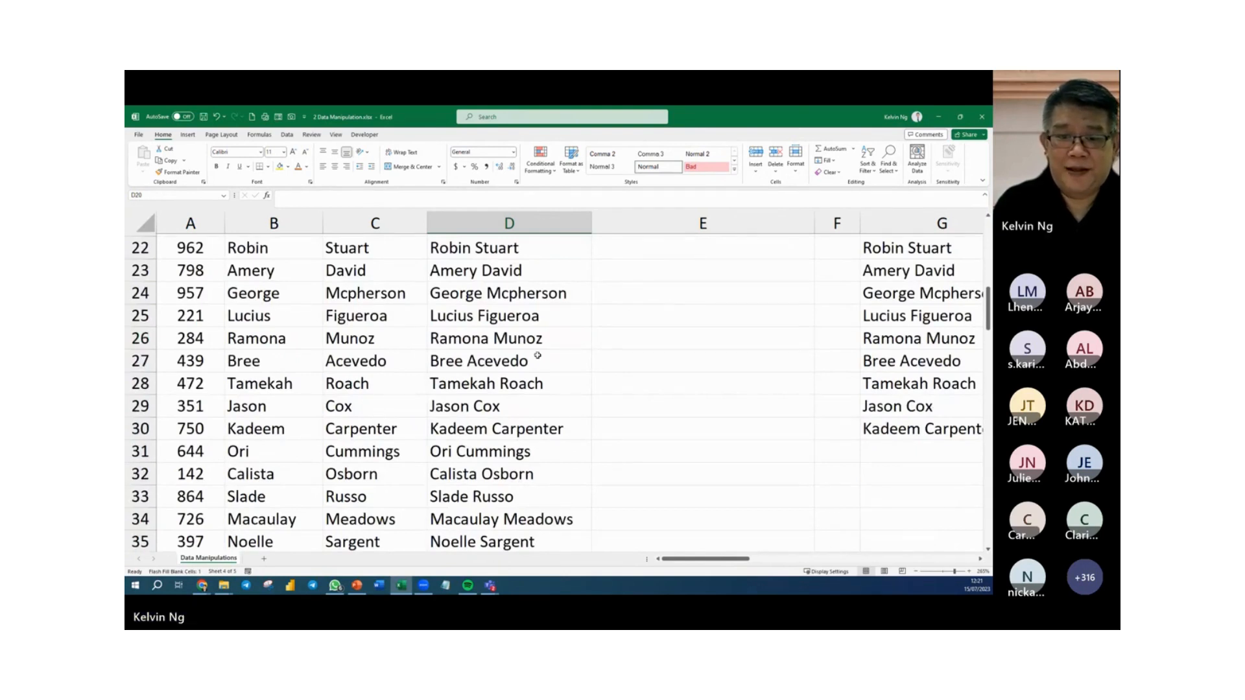
Enter "ROST" in E22, combining the first two letters of the first and last name in capitals, and Flash Fill column E from E23.
left_click(605, 273)
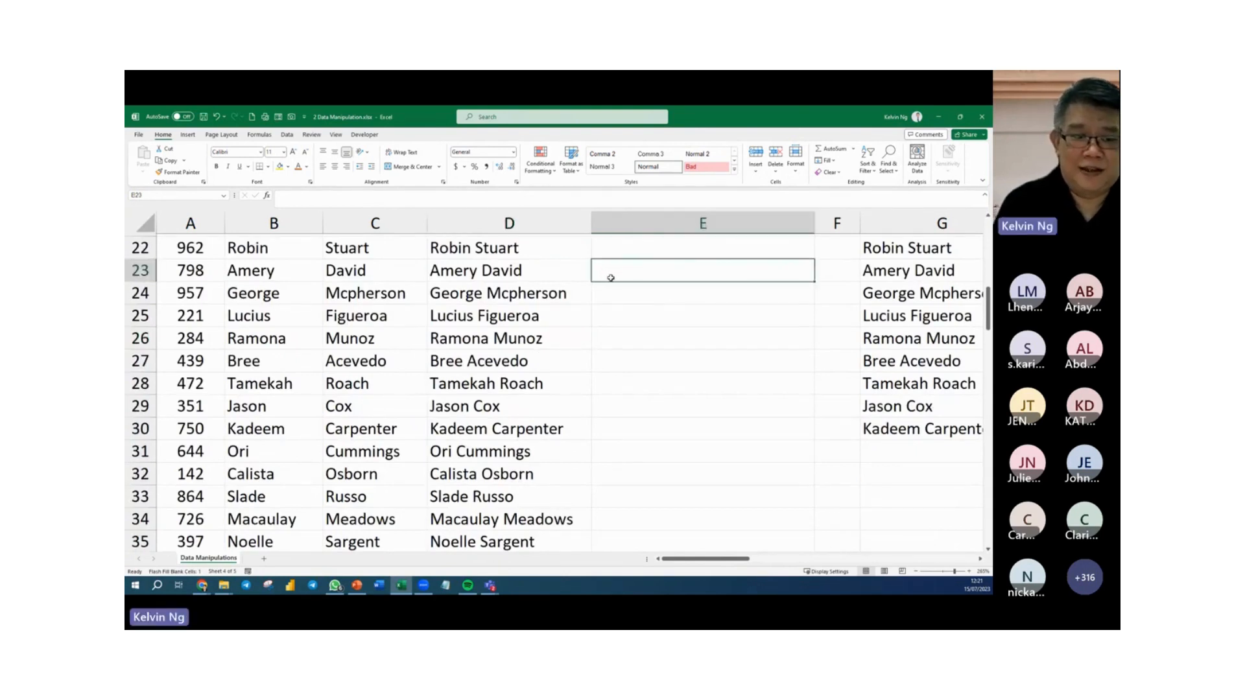
scroll(609, 280, "up", 1)
left_click(611, 319)
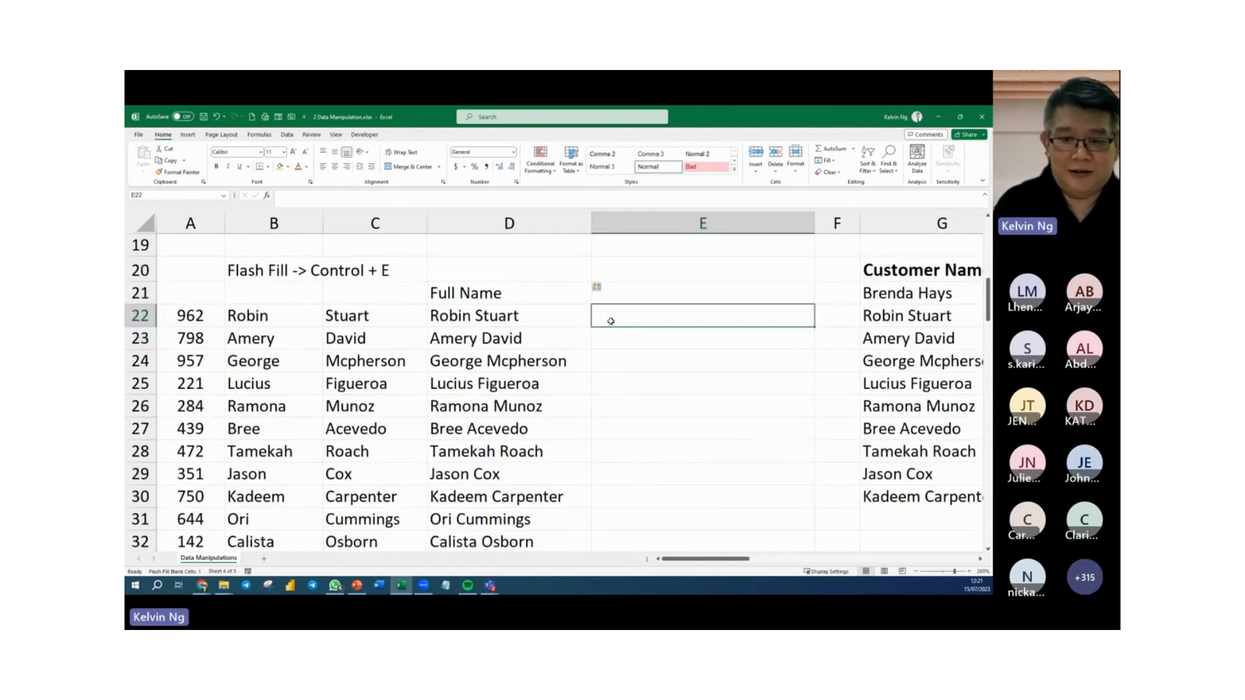
type("R")
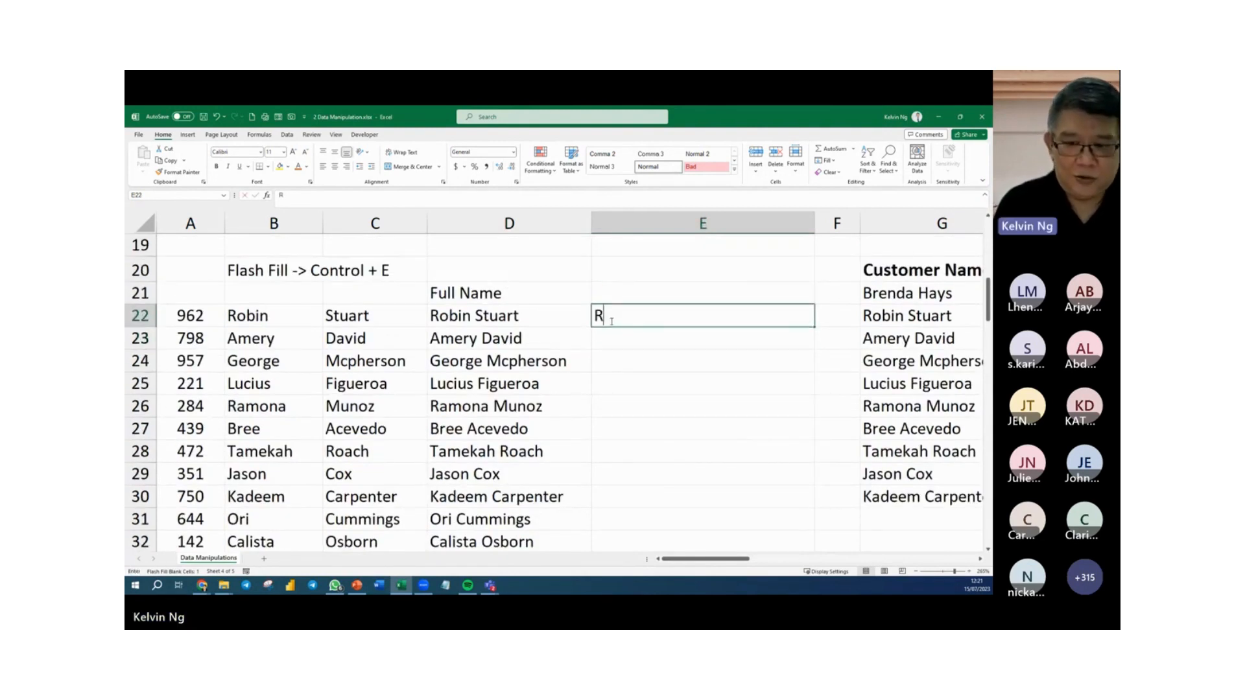
type("o")
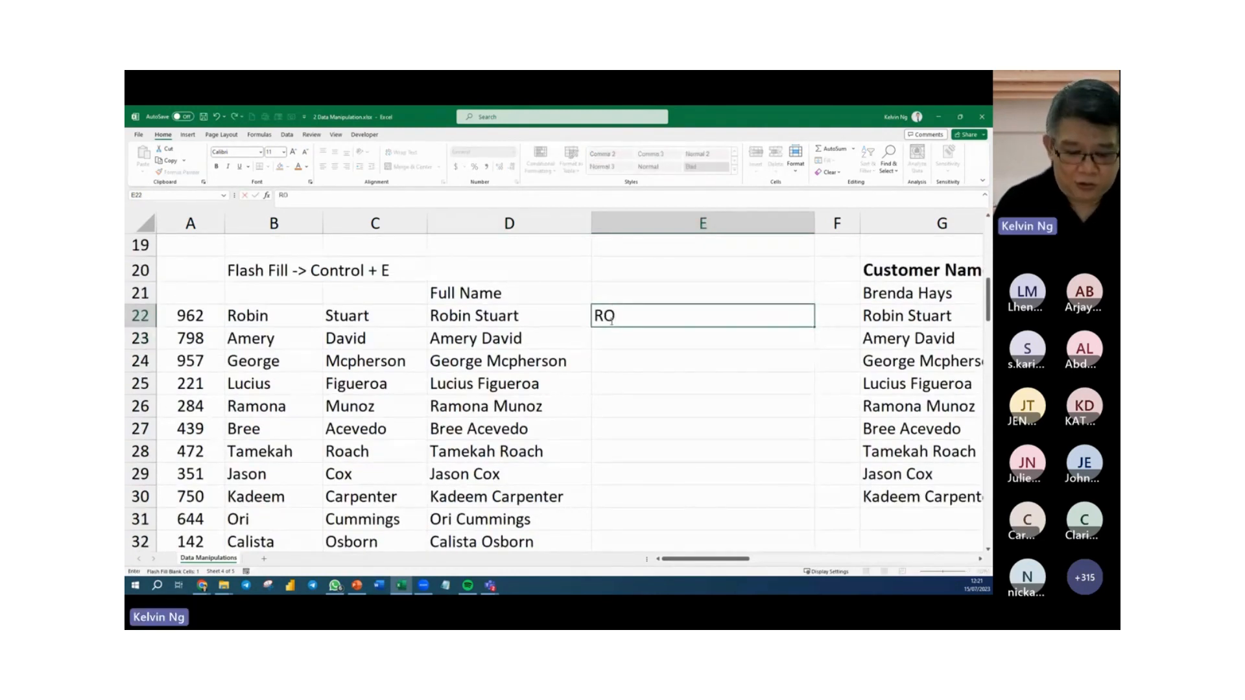
type("ST")
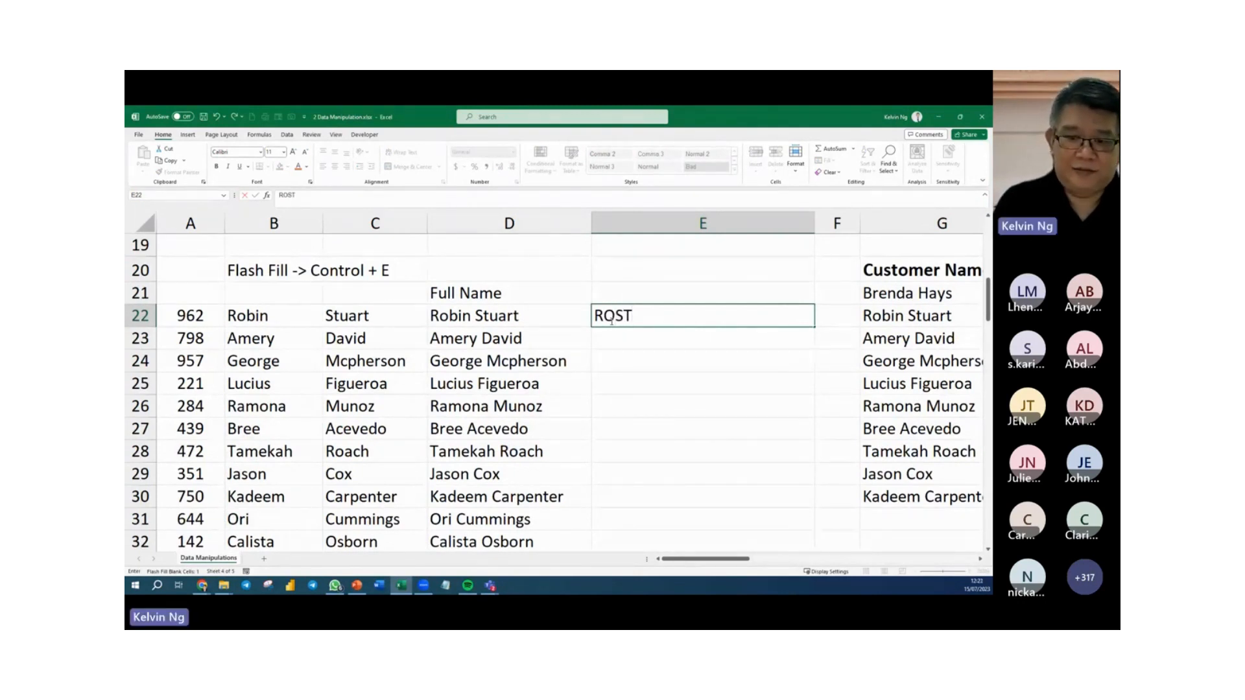
key("Return")
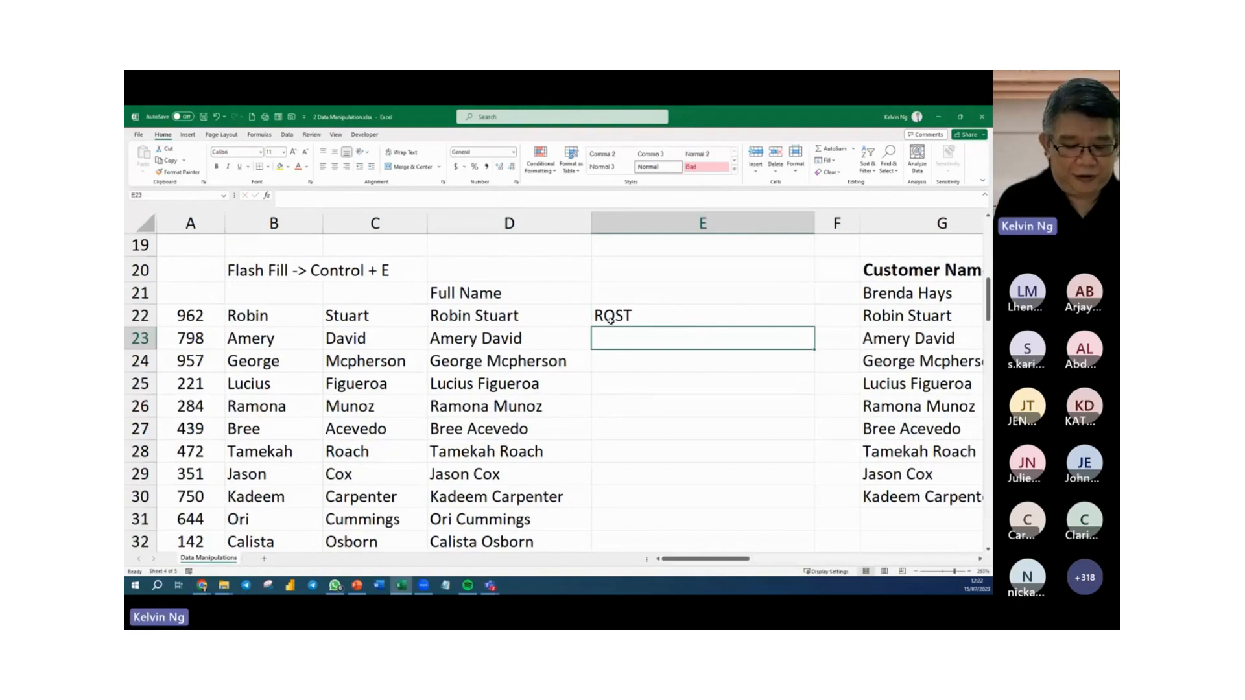
key("ctrl+e")
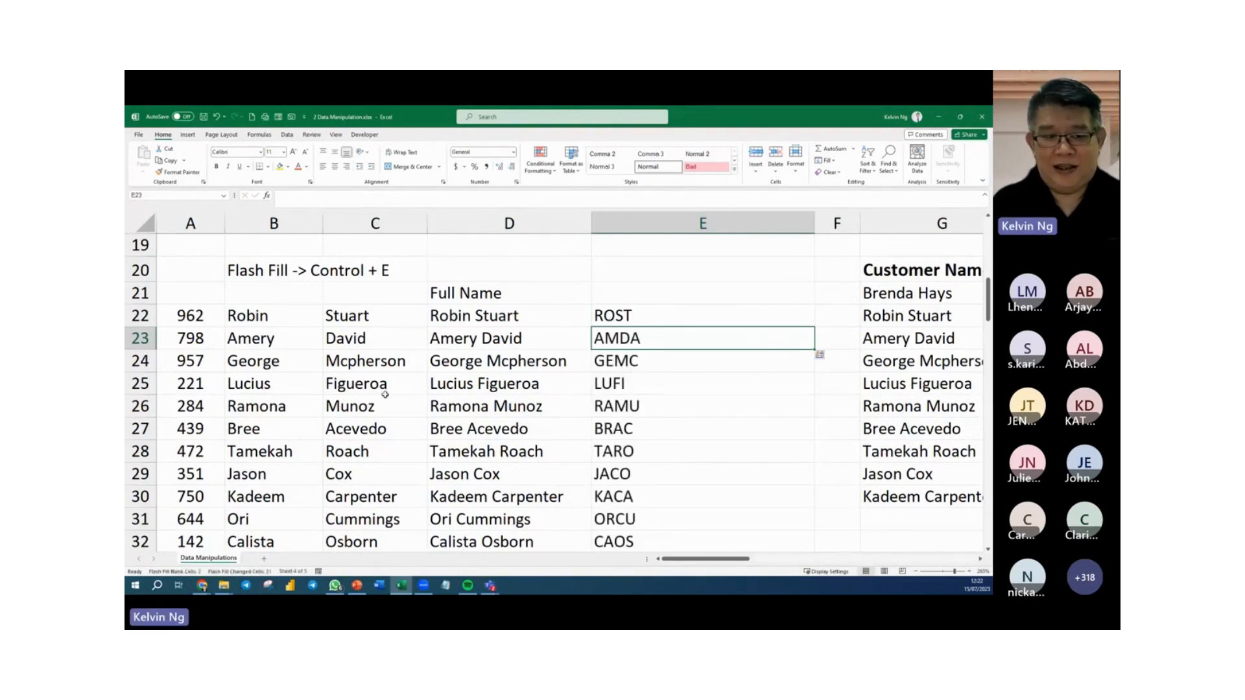
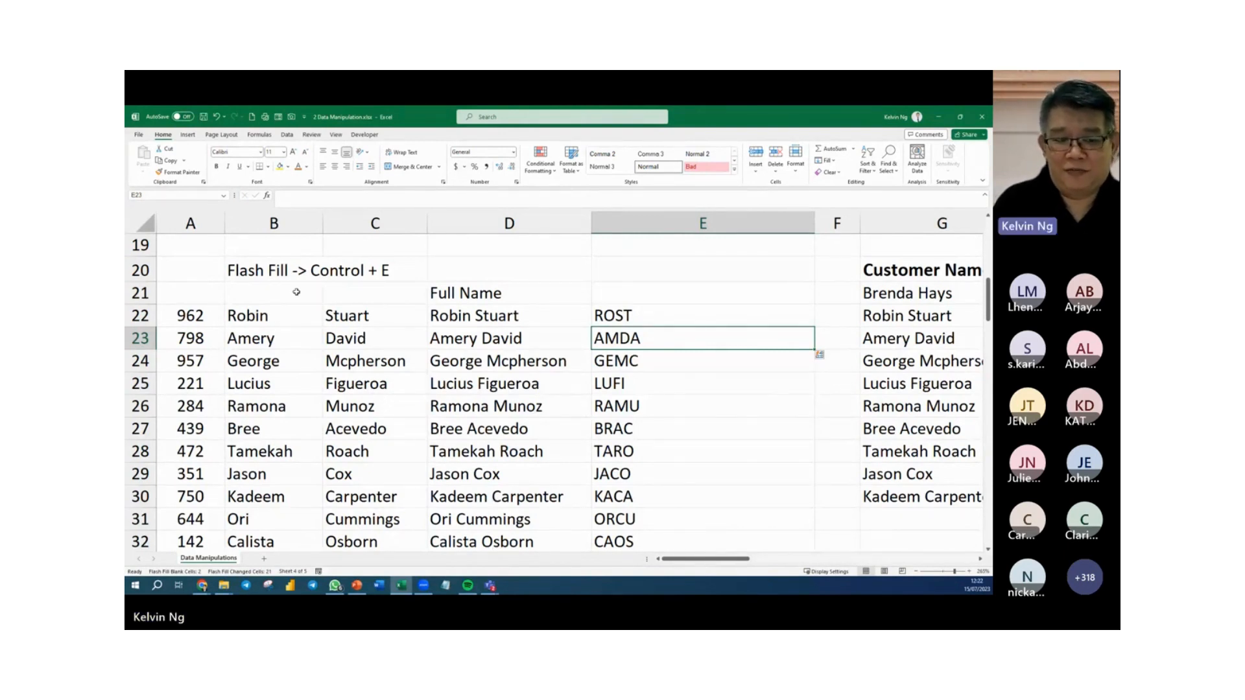
Review the flash-filled four-letter codes in column E against the first and last names in columns B and C.
left_click(648, 413)
scroll(648, 413, "down", 5)
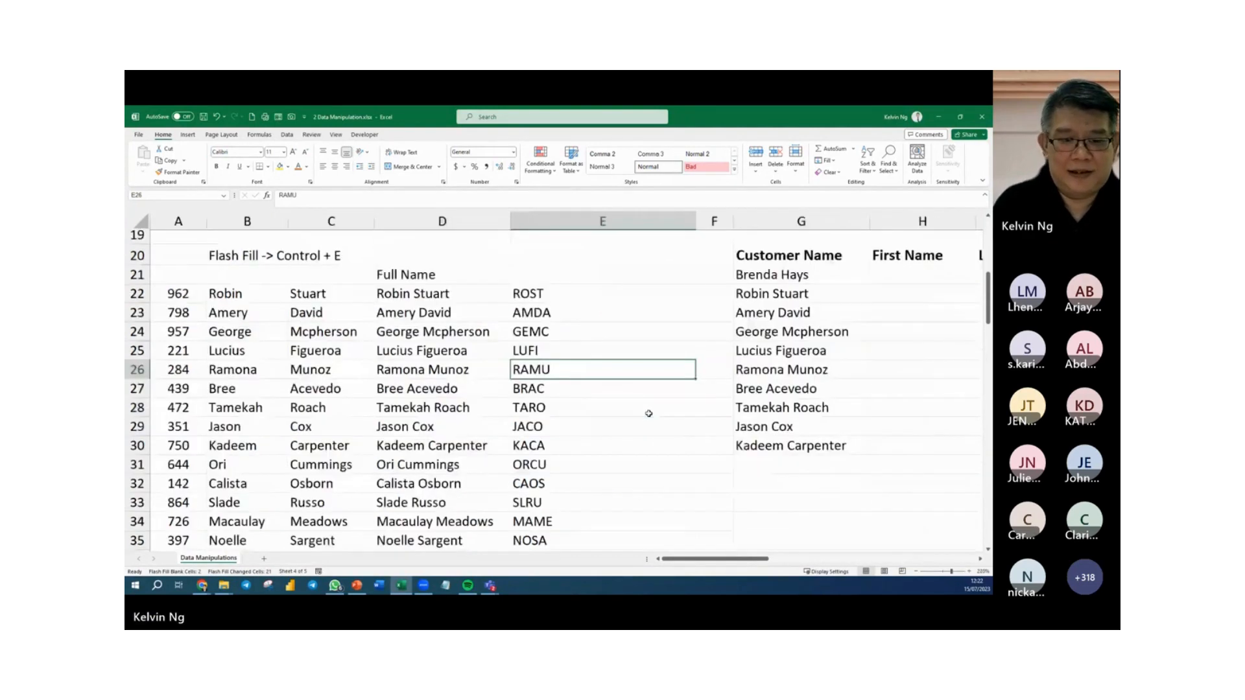
scroll(649, 413, "down", 1)
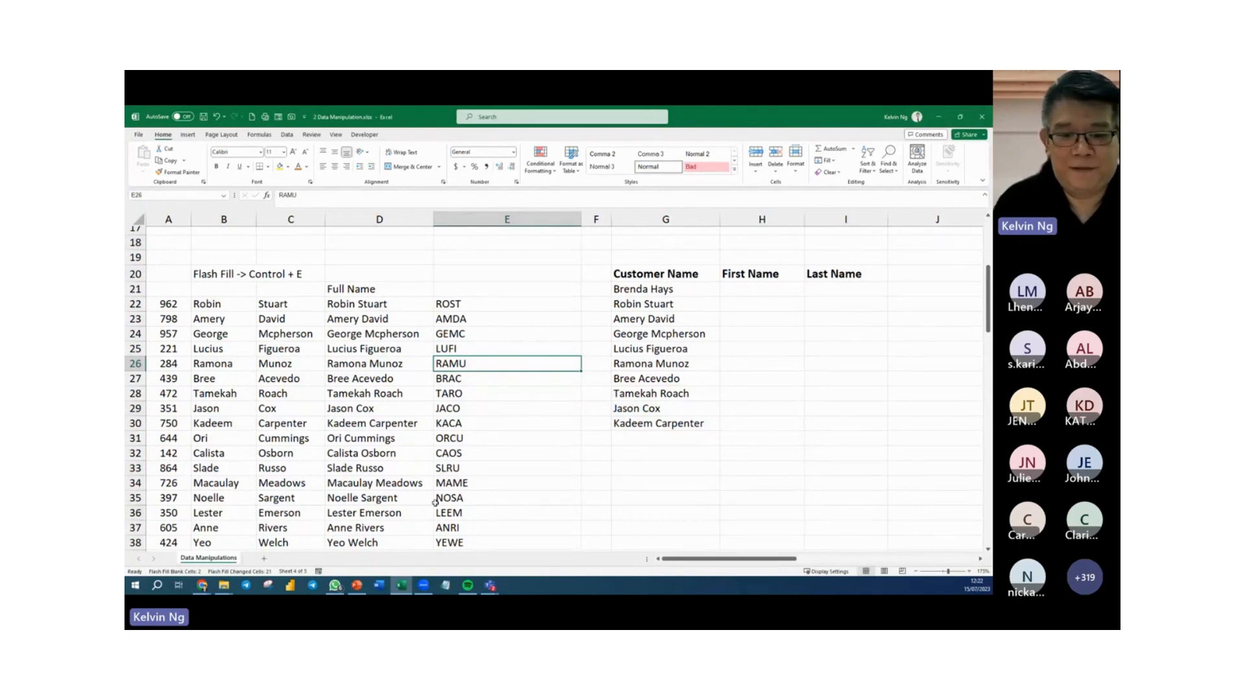
key("Down")
key("Down")
key("Down")
key("Down")
key("Down")
key("Down")
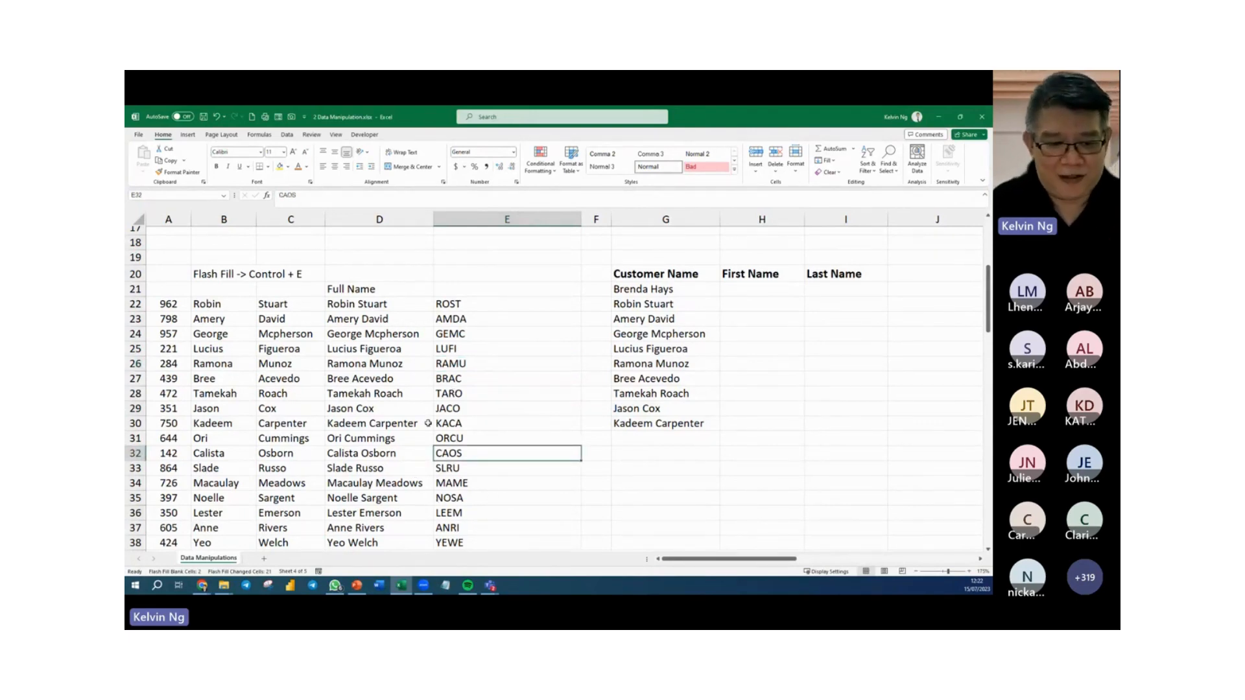
scroll(428, 422, "down", 6)
scroll(428, 422, "up", 5)
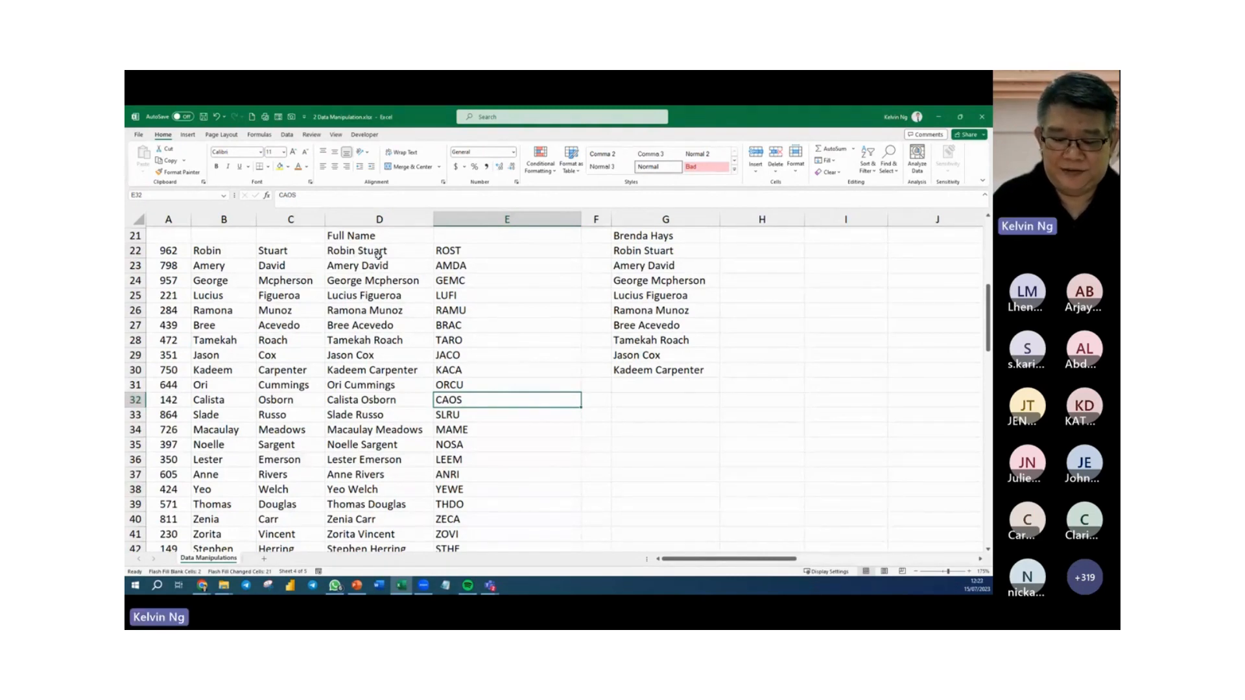
Look over the upper examples, from the Customer Name list in column G to the Remove Duplicate table in columns L and M.
scroll(687, 421, "up", 4)
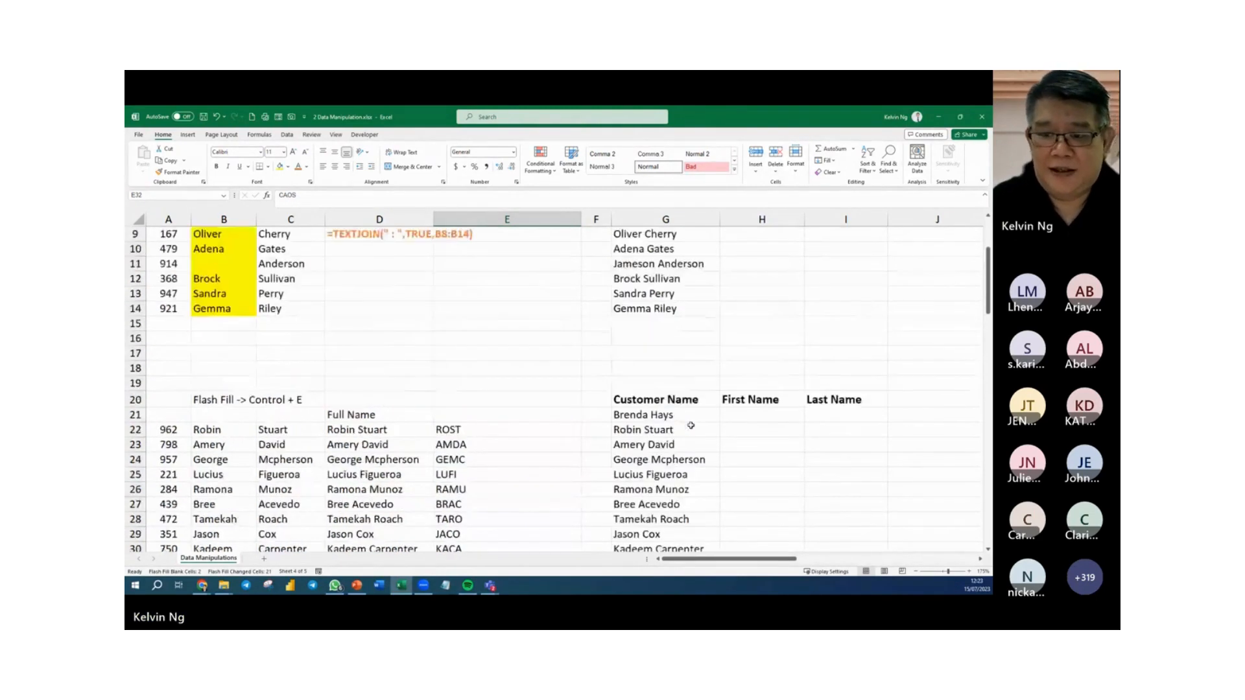
scroll(690, 426, "up", 3)
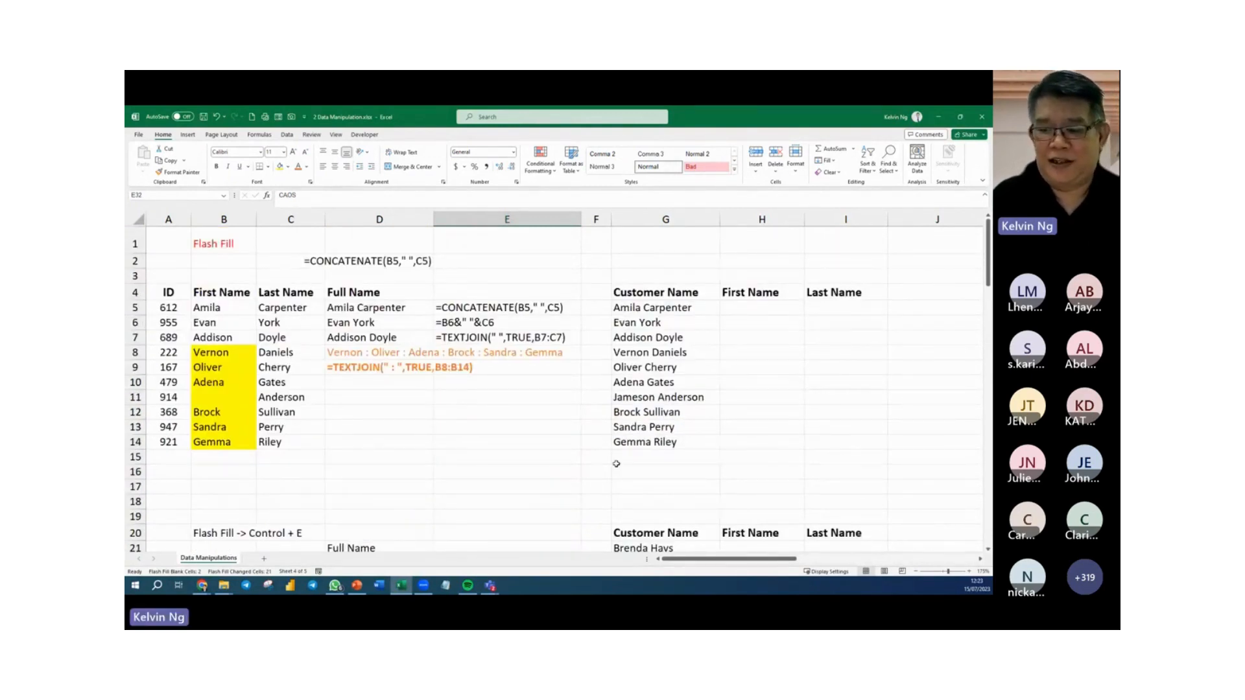
left_click(980, 559)
left_click(980, 559)
left_click(980, 559)
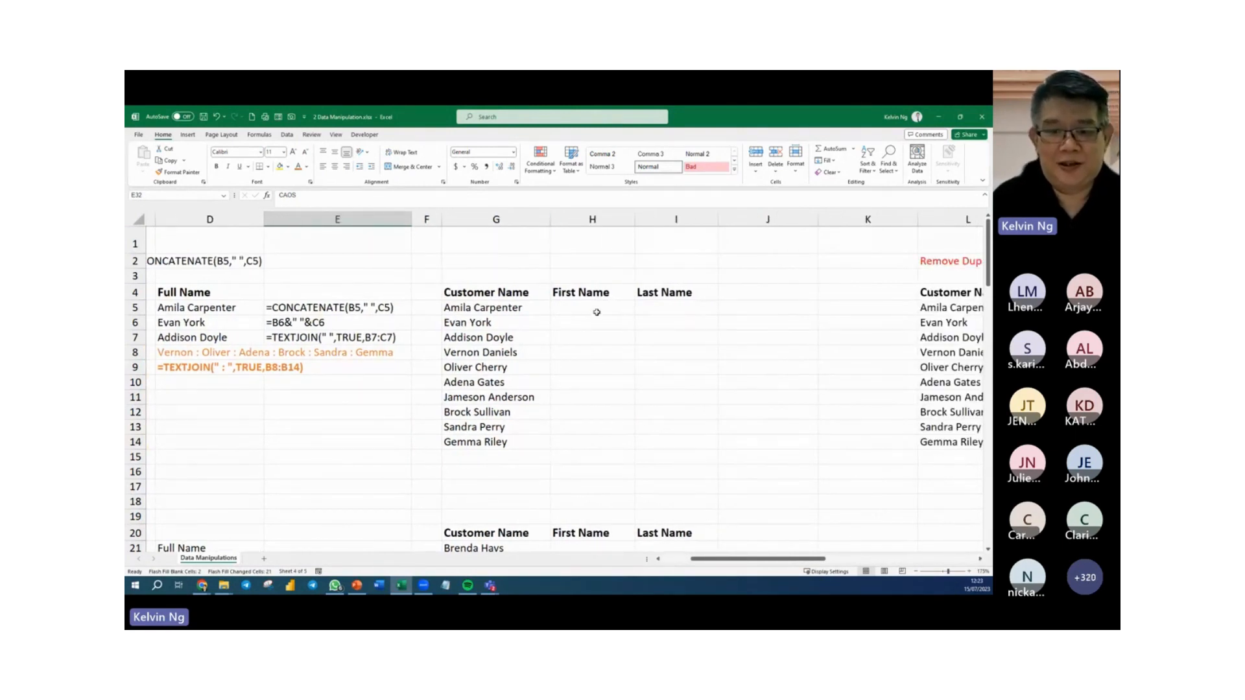
left_click(467, 296)
scroll(467, 301, "up", 4)
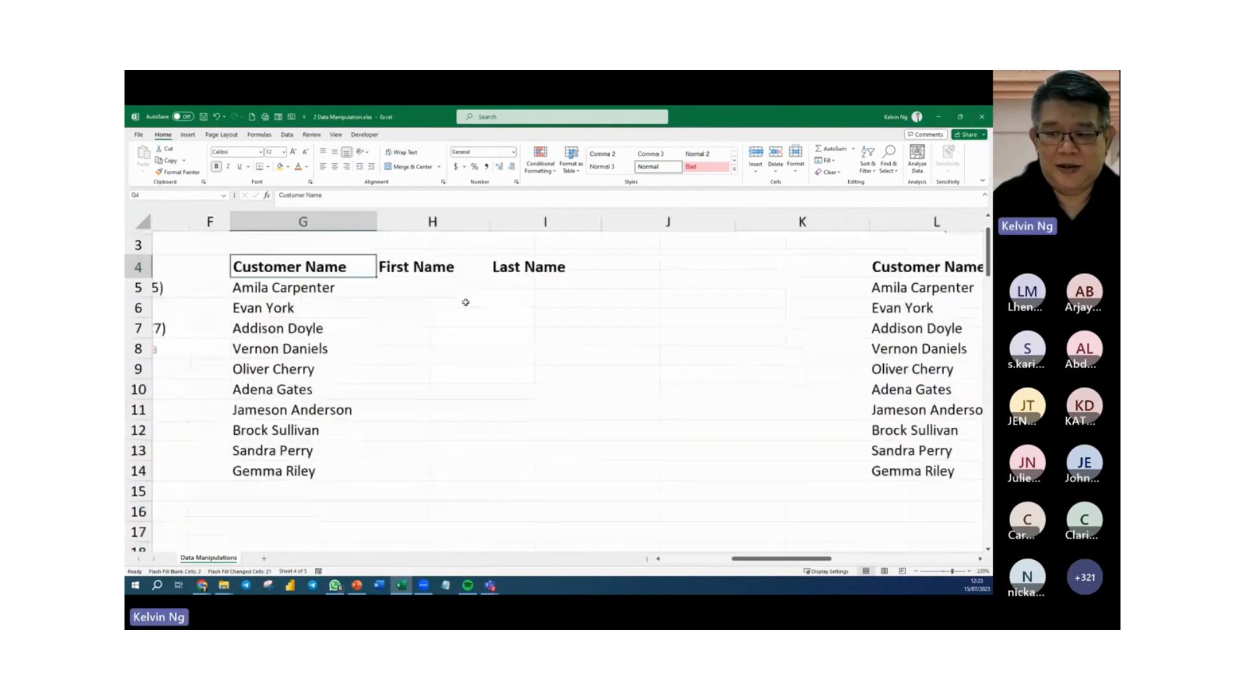
left_click_drag(778, 558, 852, 563)
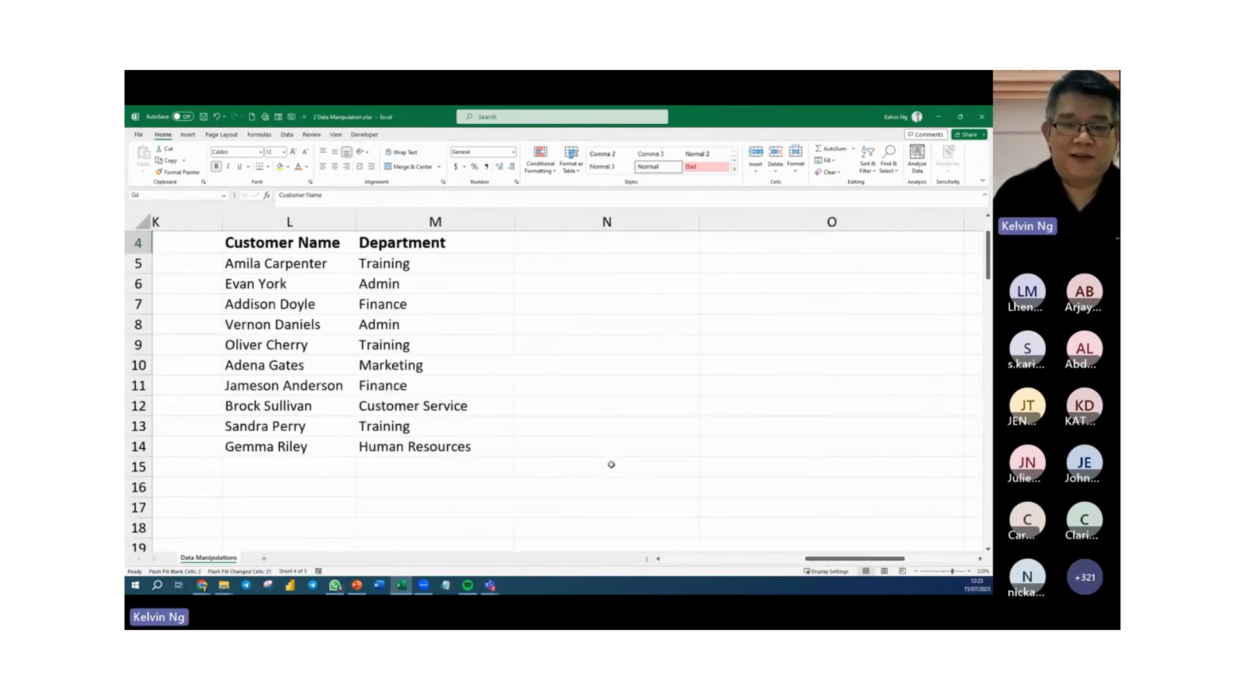
scroll(551, 447, "up", 1)
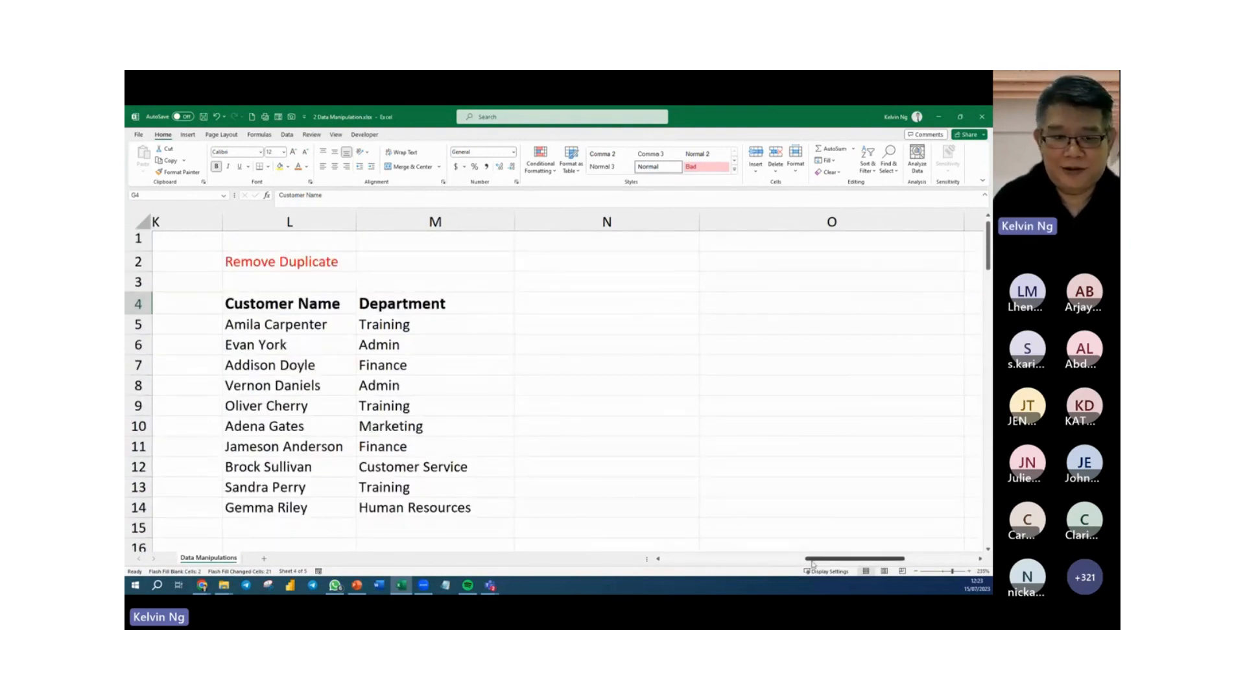
left_click_drag(812, 562, 723, 563)
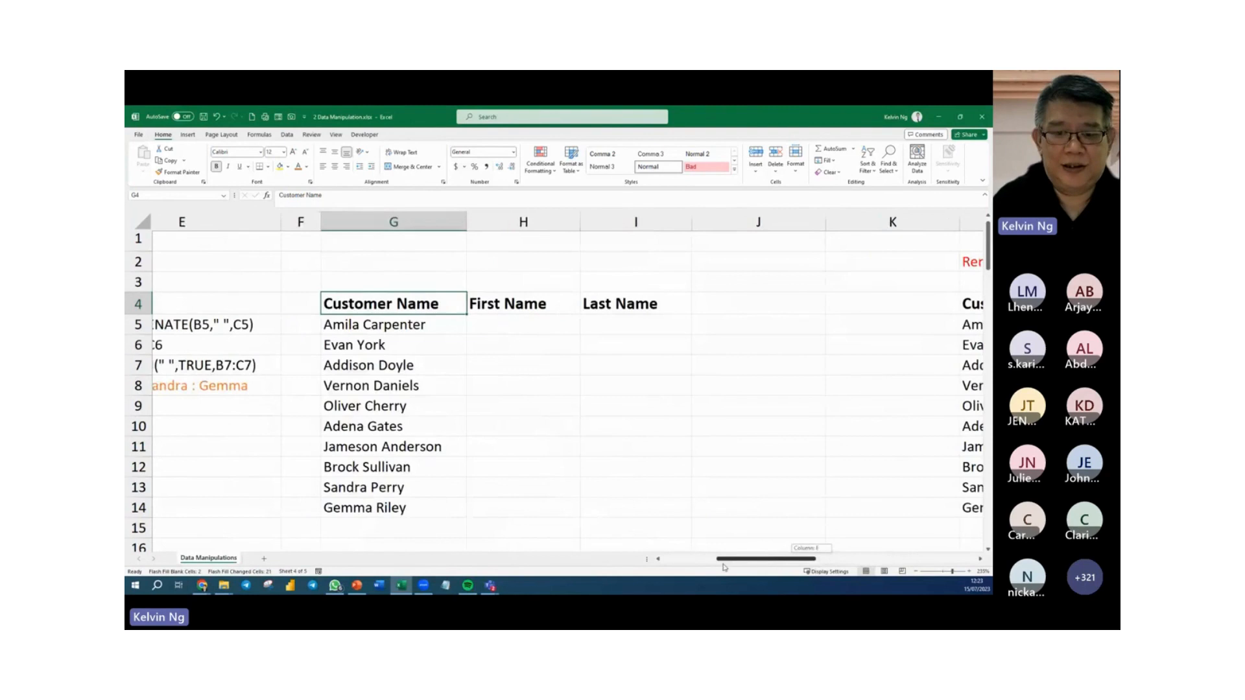
Enter =TEXTSPLIT(G5," ") in H5 to split the customer name at the space into first and last name.
left_click(507, 332)
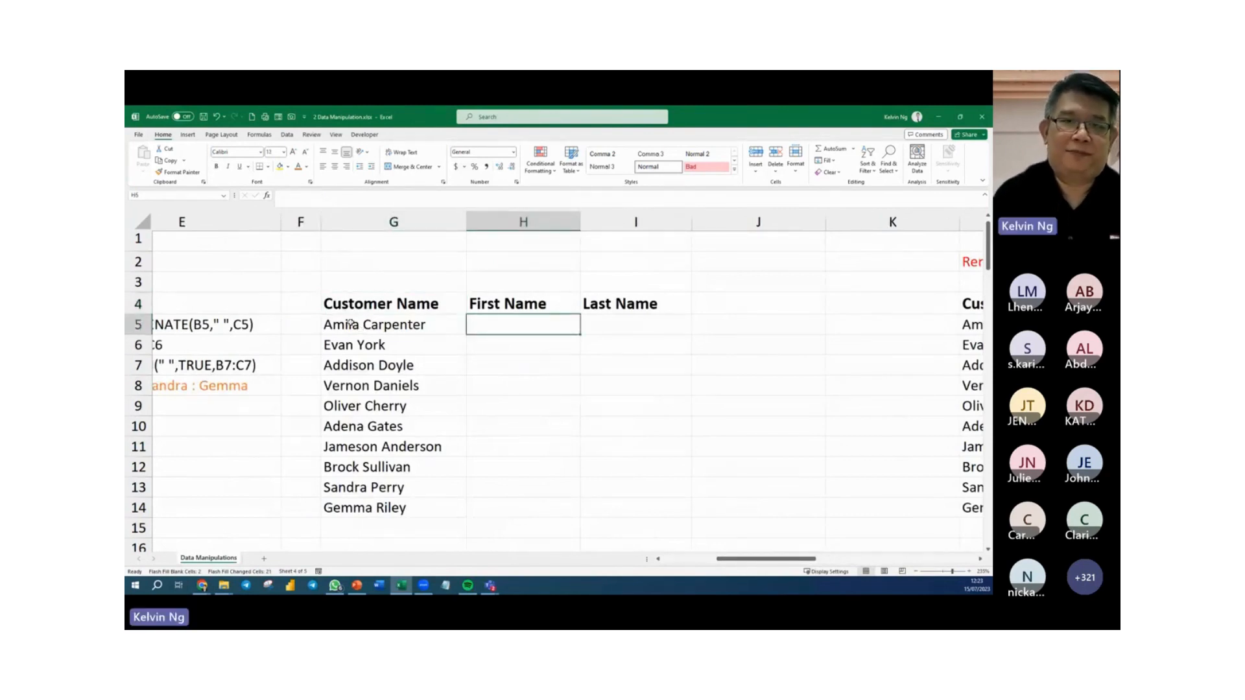
type("=")
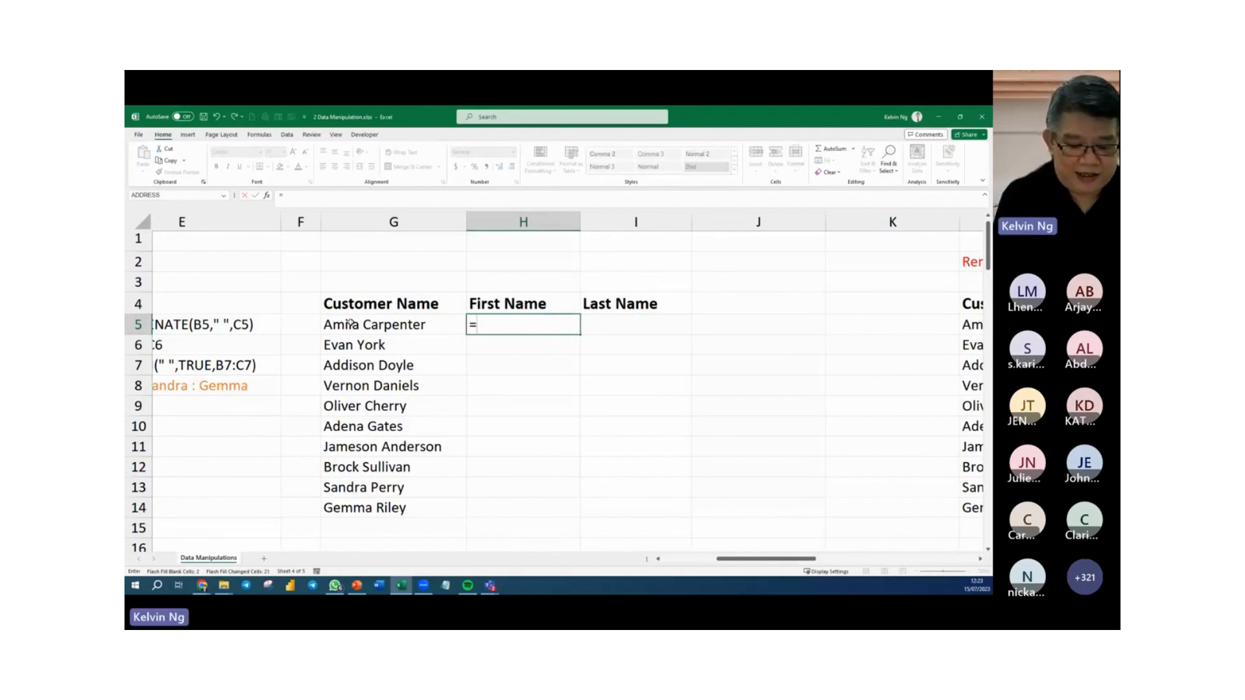
type("text")
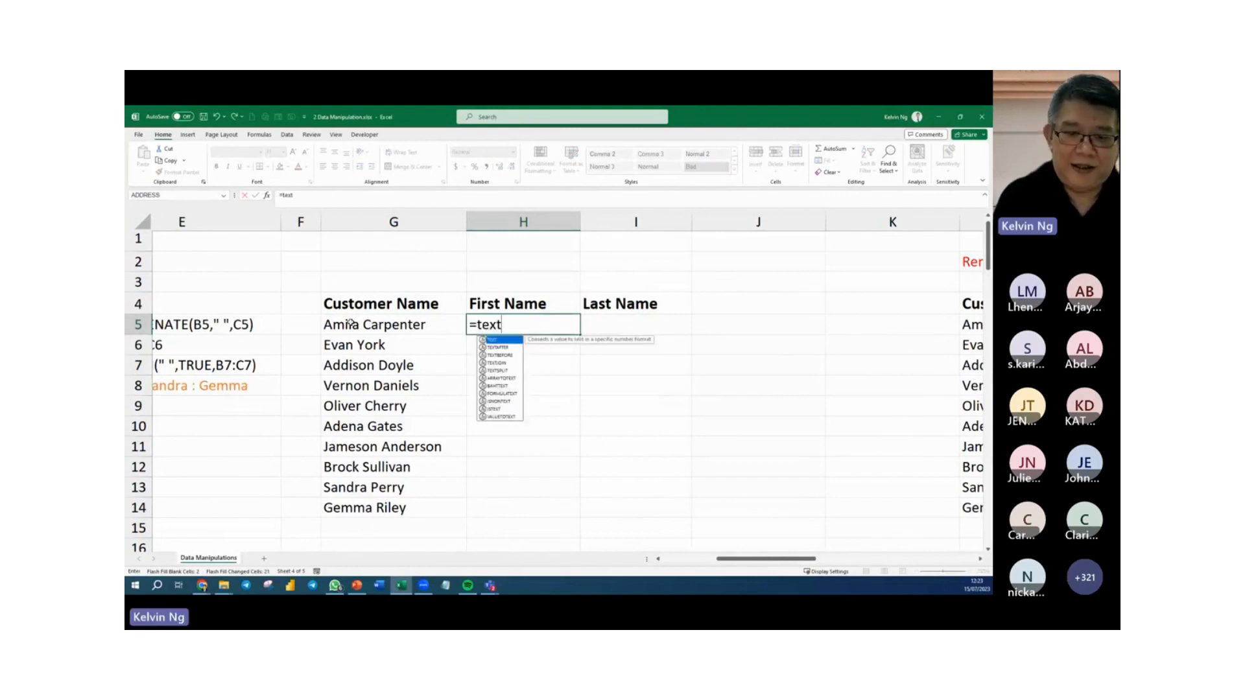
type("sp")
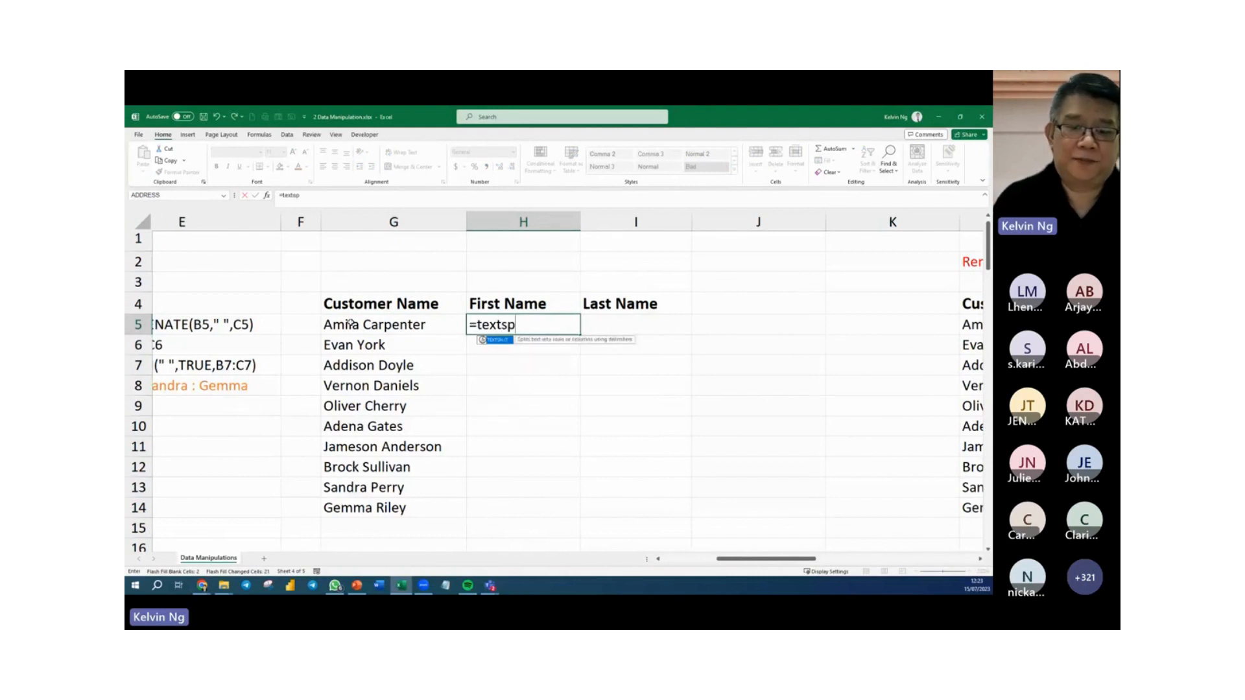
key("Tab")
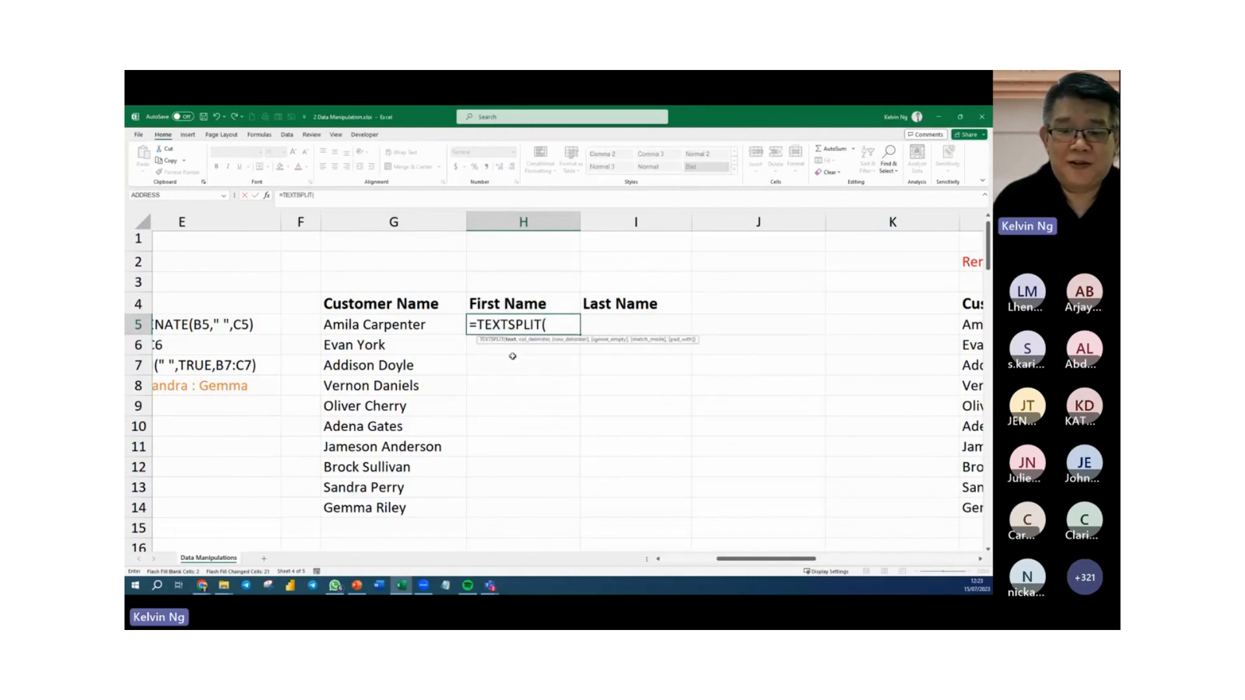
left_click(428, 326)
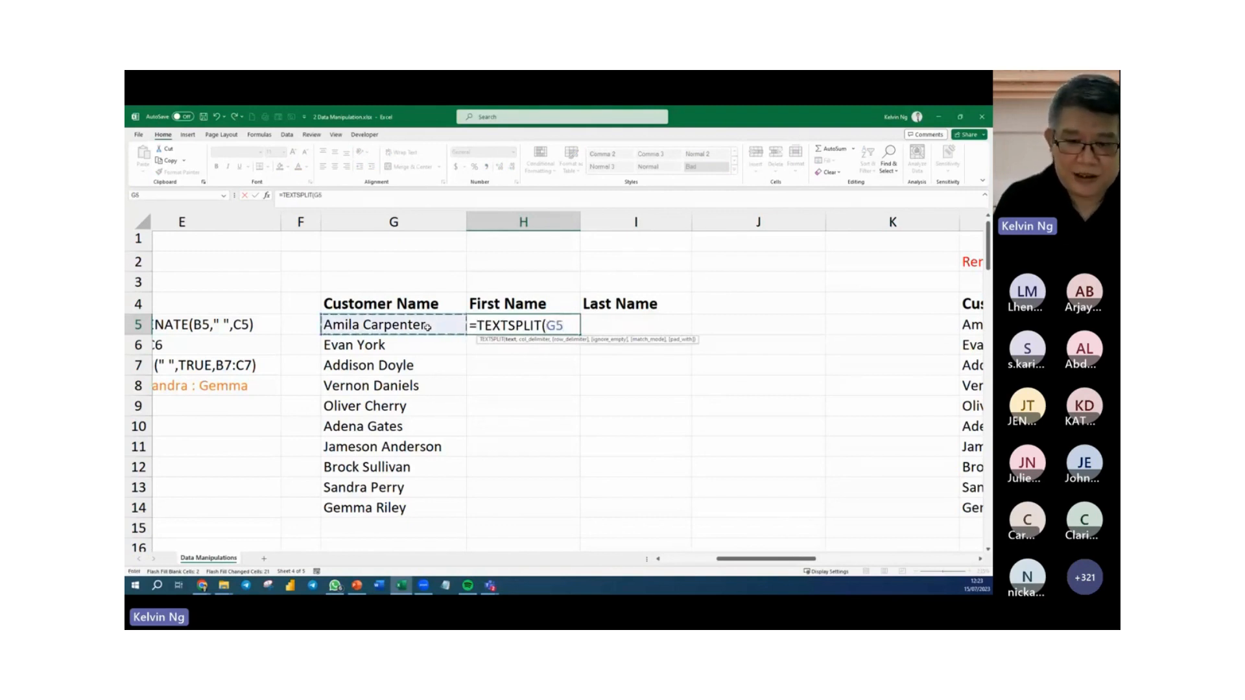
type(",")
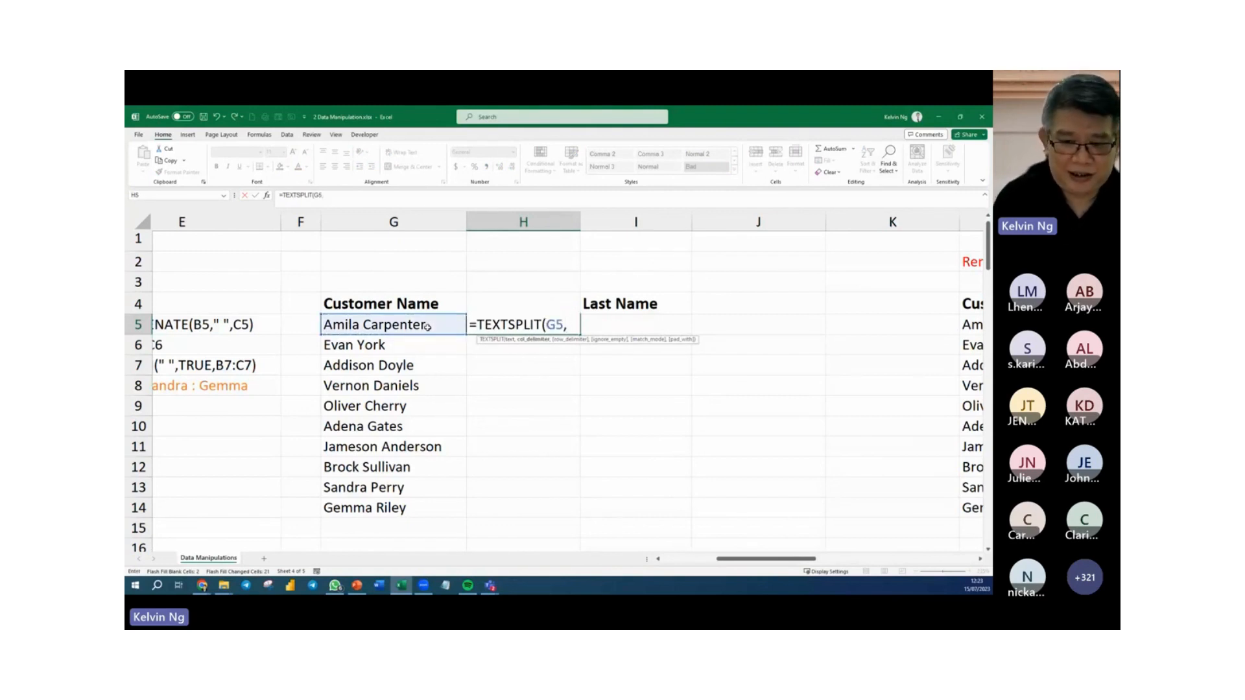
type("\" \"")
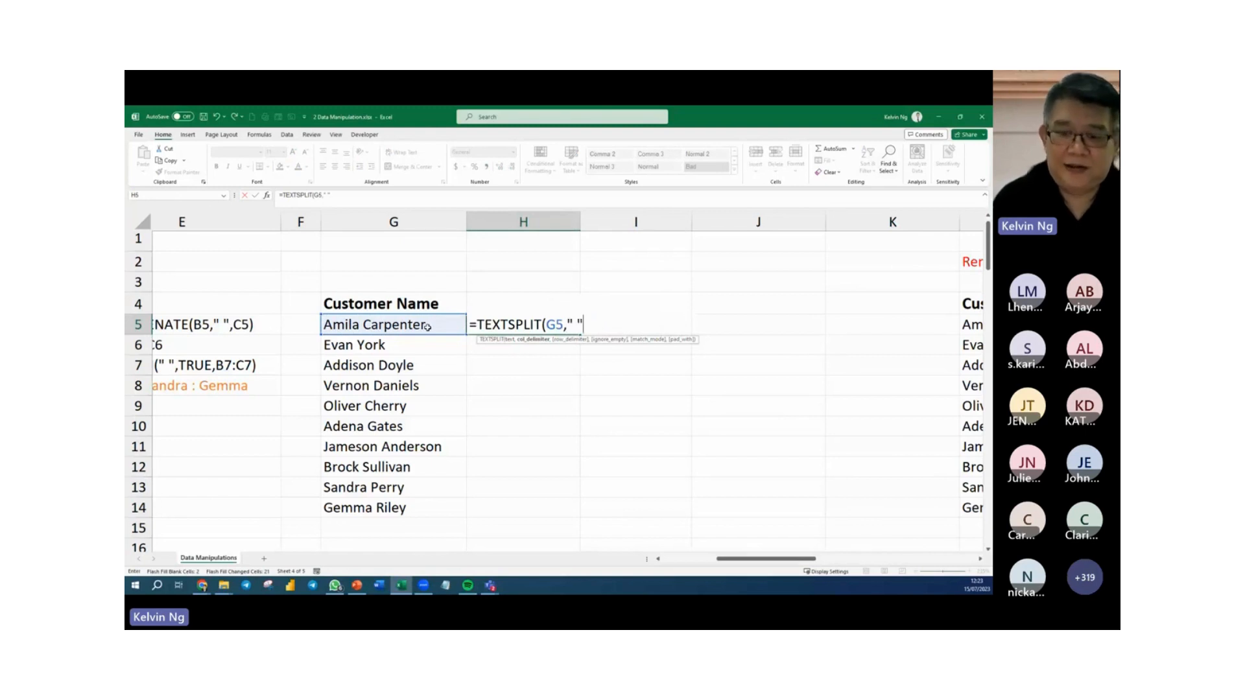
type(",")
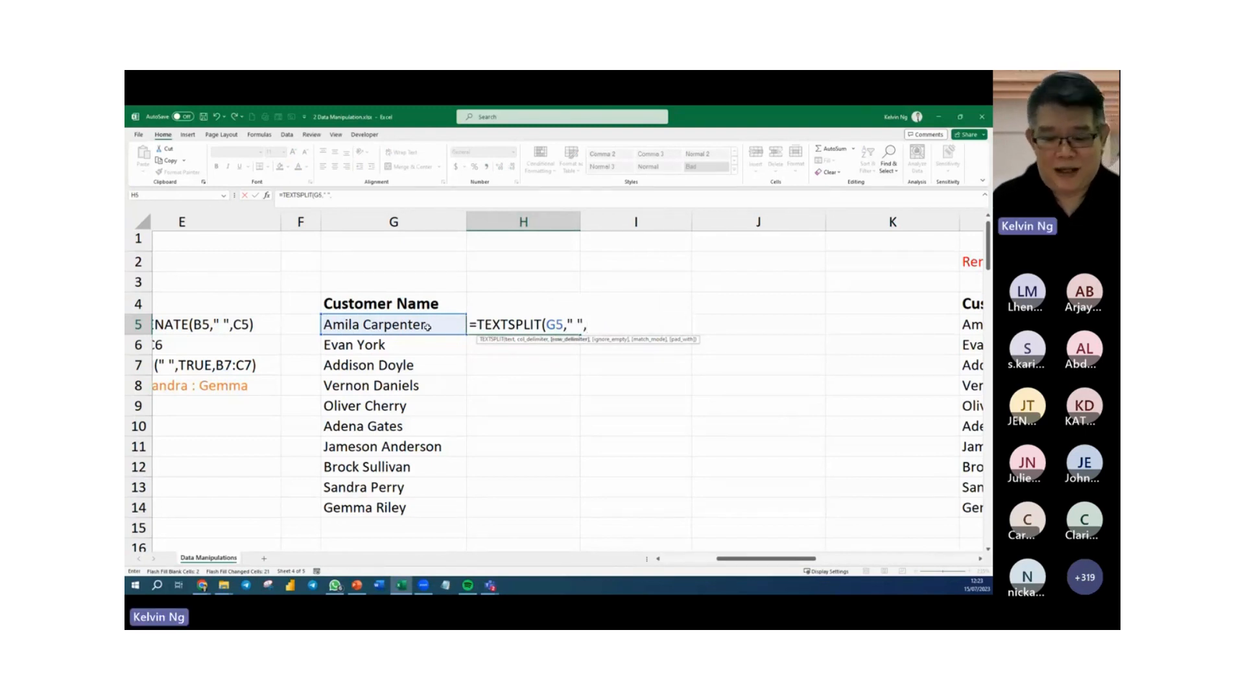
key("BackSpace")
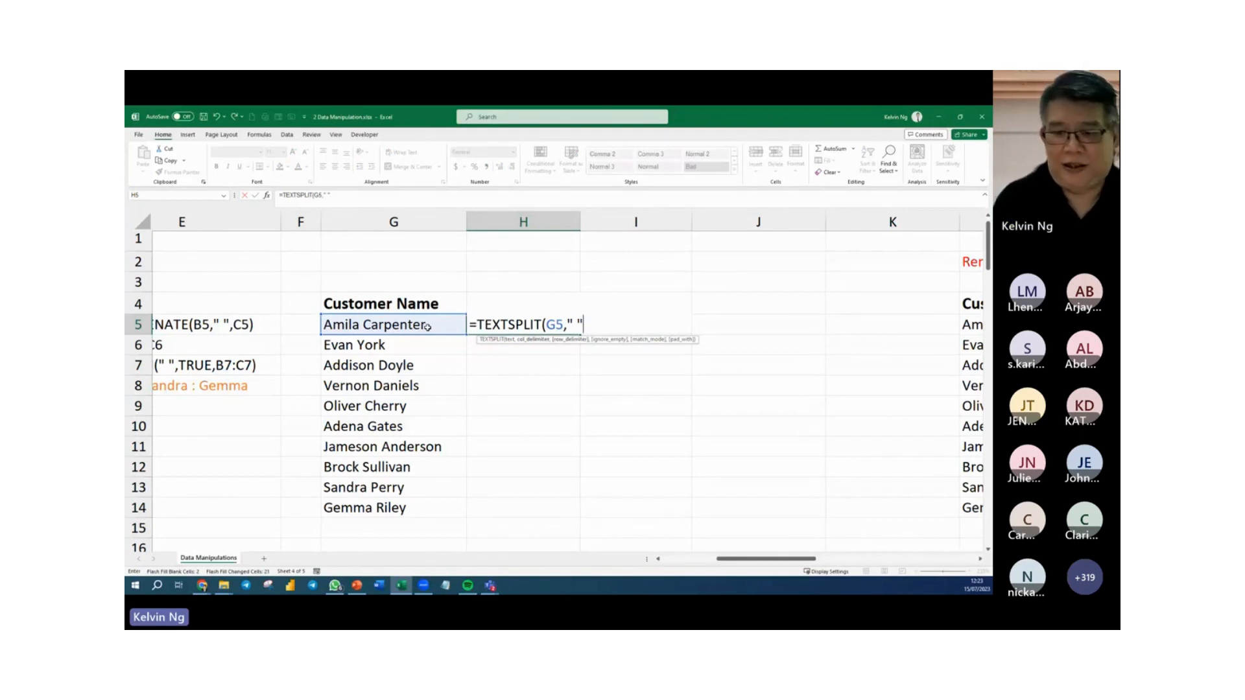
type(")")
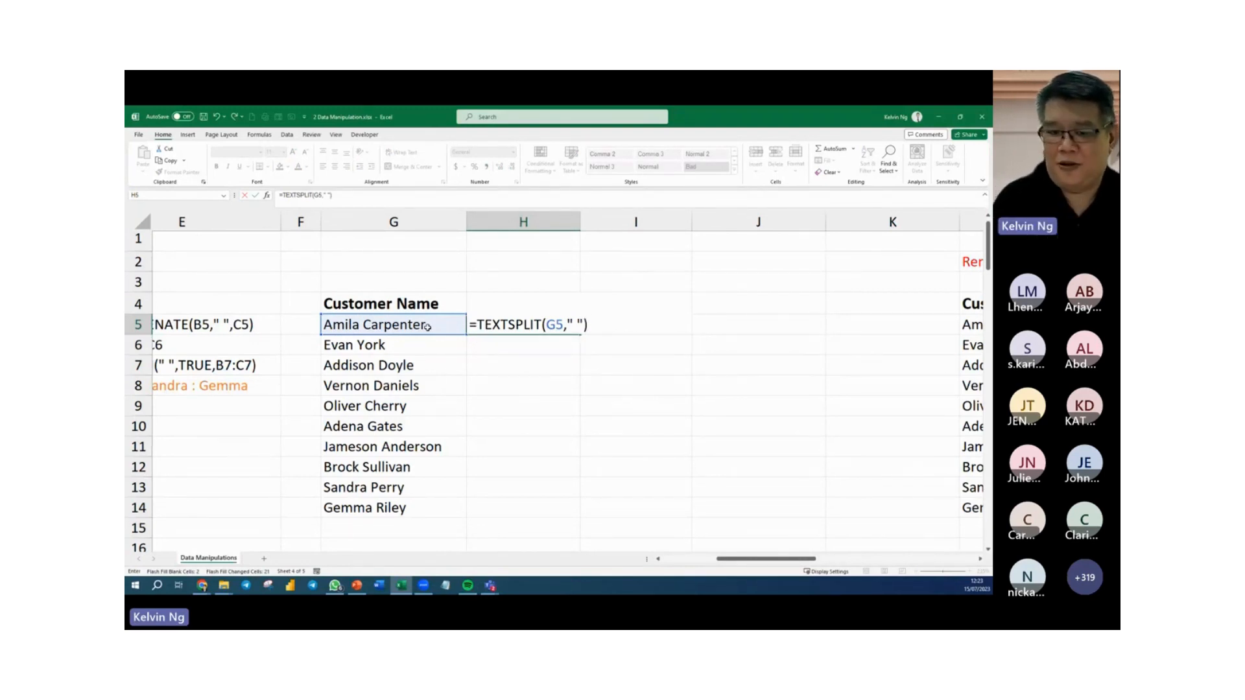
key("Return")
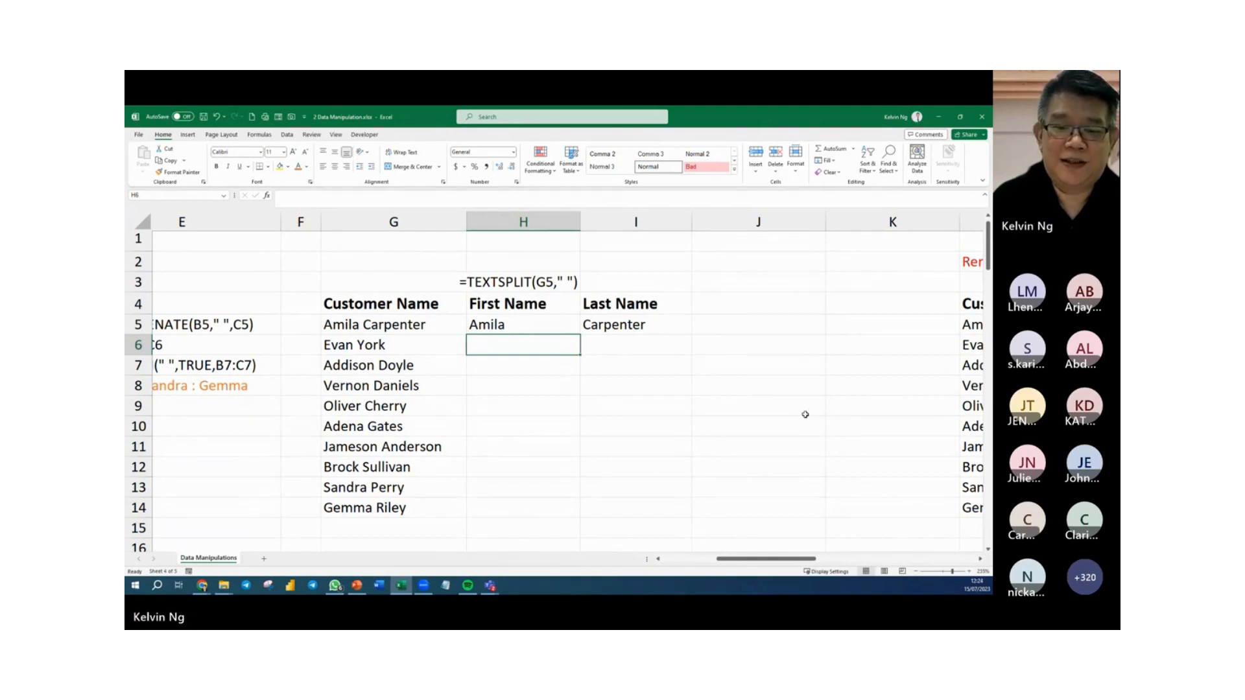
Fill the TEXTSPLIT formula from H5 down to H6 and check the formula in H5.
left_click(549, 327)
left_click_drag(581, 335, 582, 353)
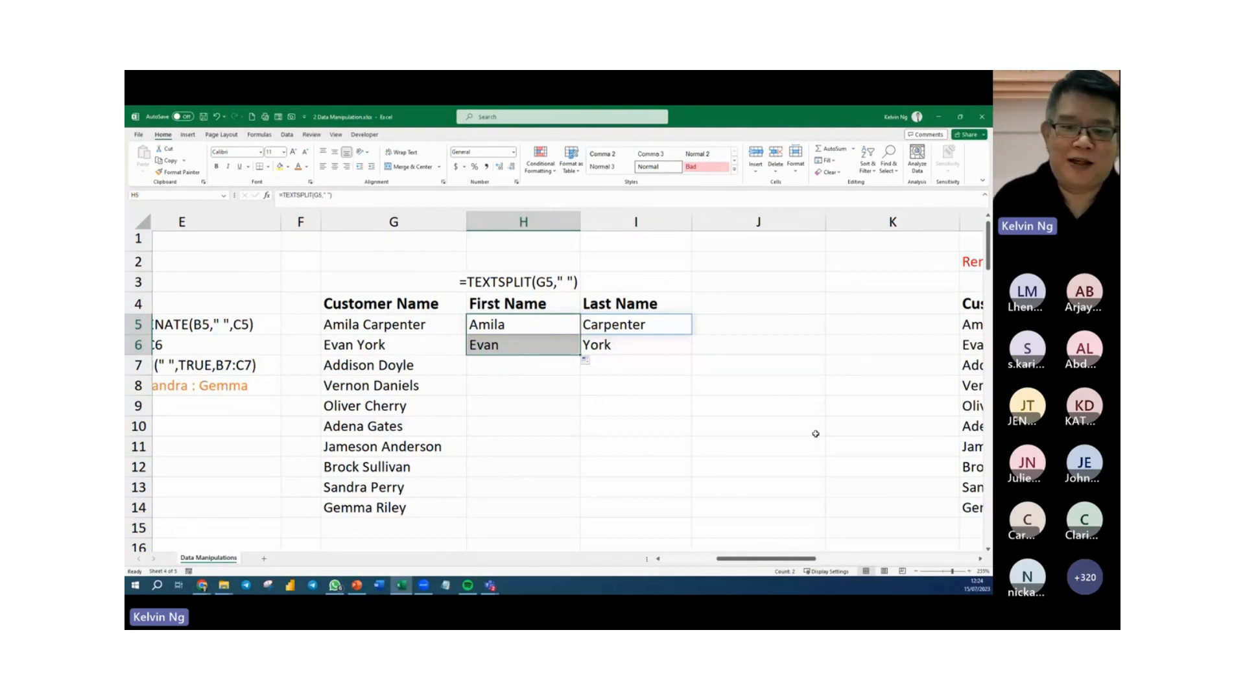
left_click(593, 459)
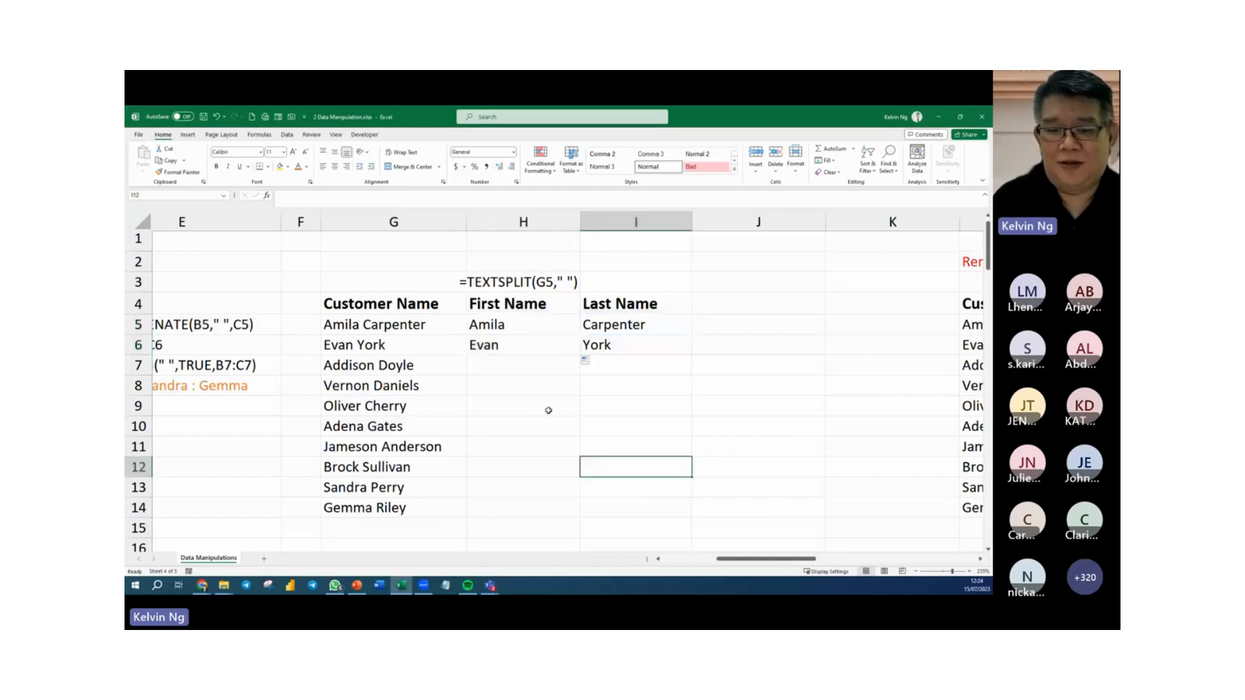
left_click(503, 324)
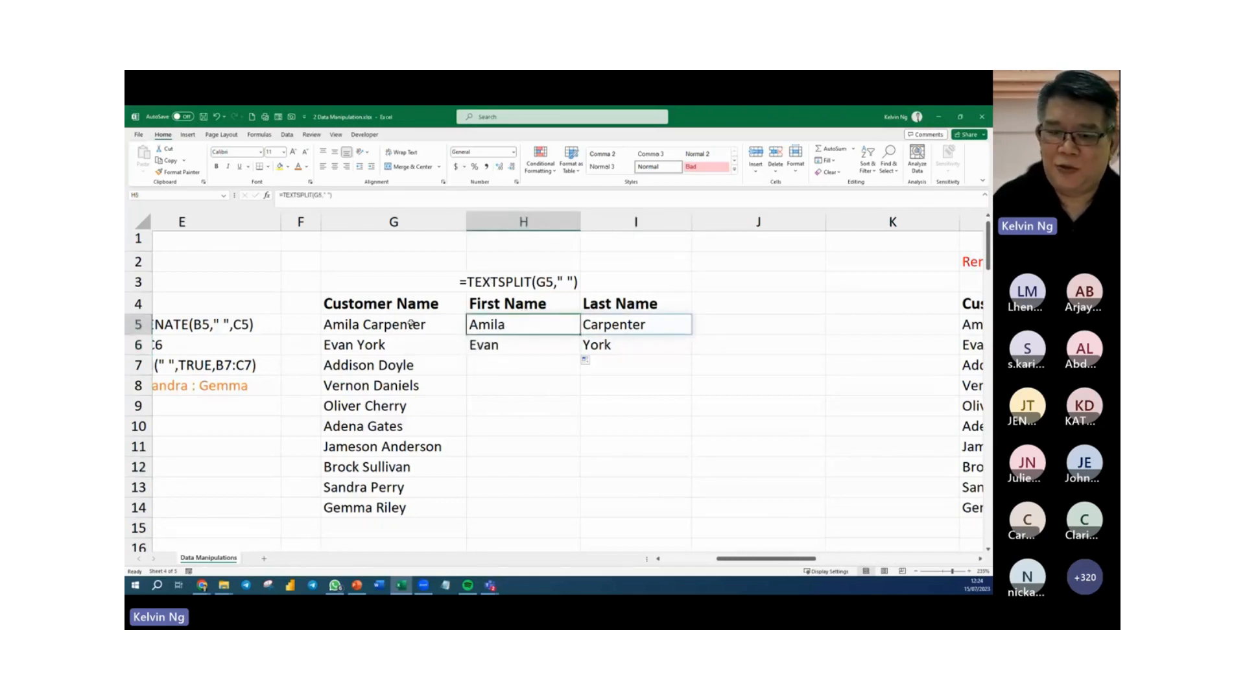
Enter =TEXTBEFORE(G10," ") in H10 to extract only the first name from the customer name in G10.
left_click(503, 409)
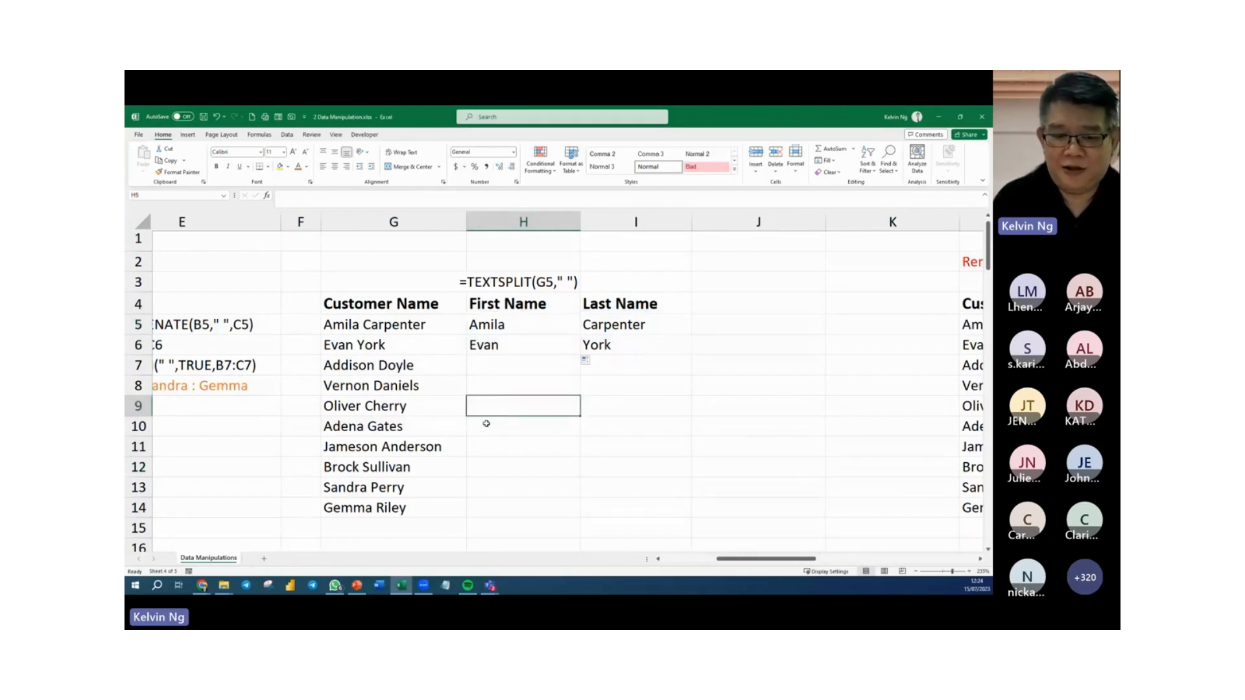
left_click(486, 425)
type("=")
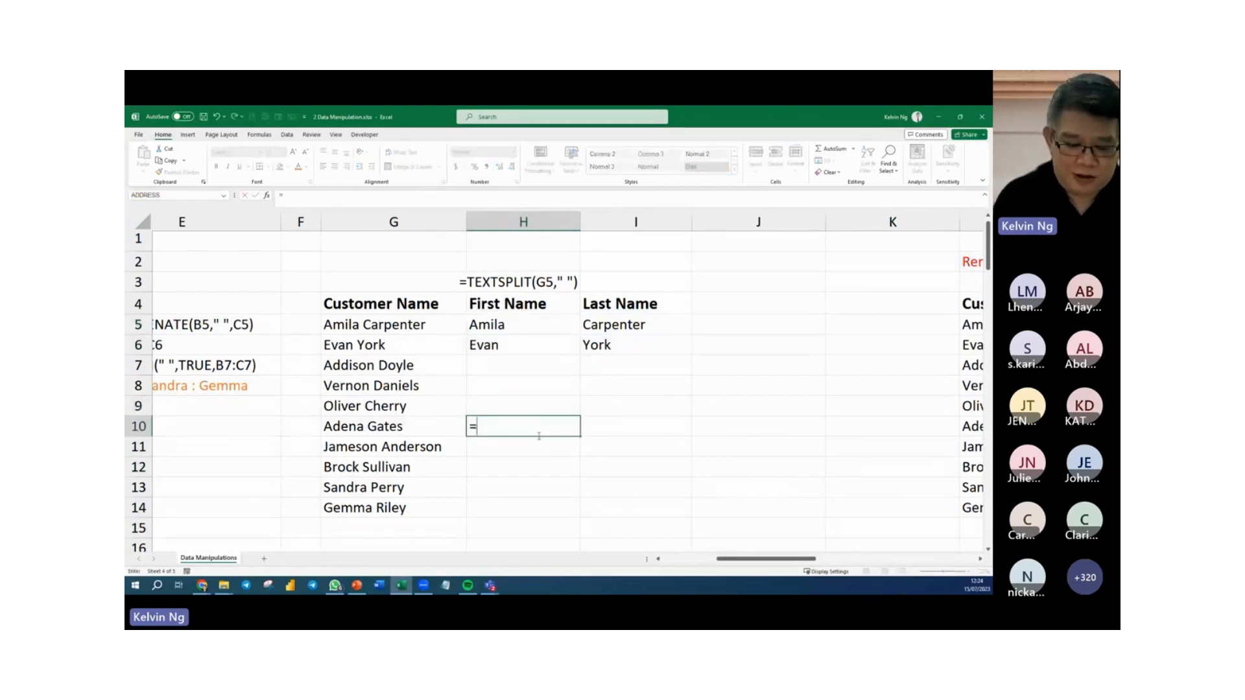
type("tex")
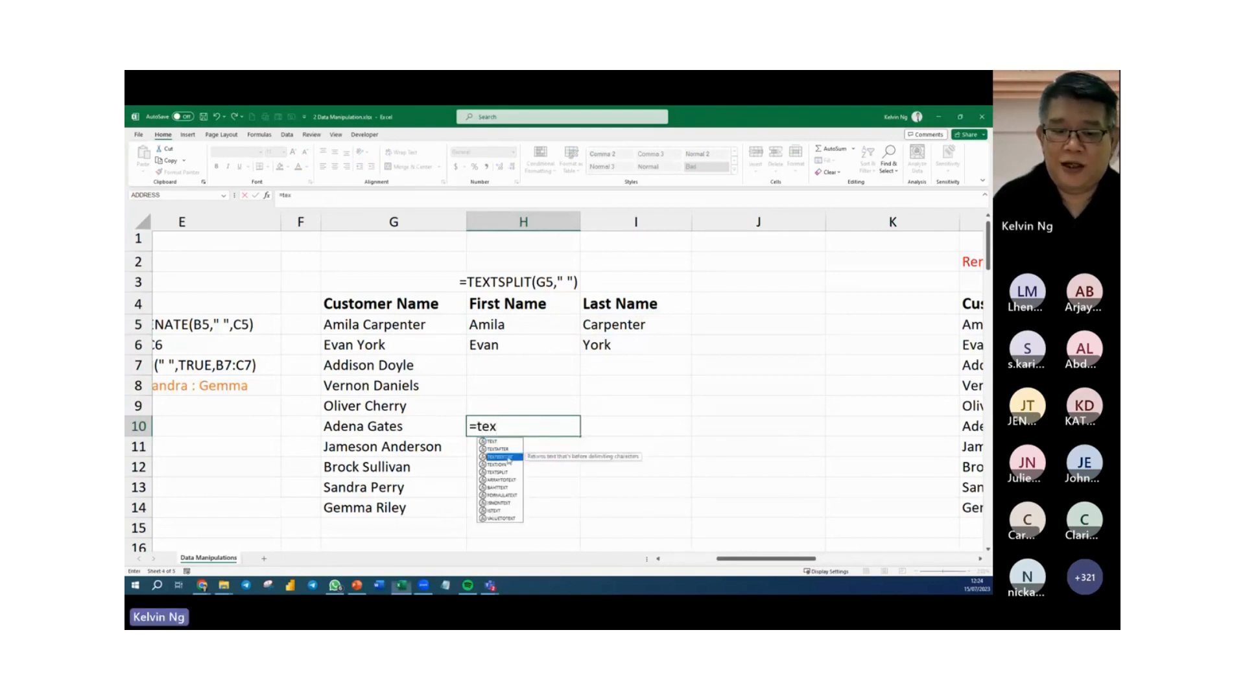
double_click(509, 460)
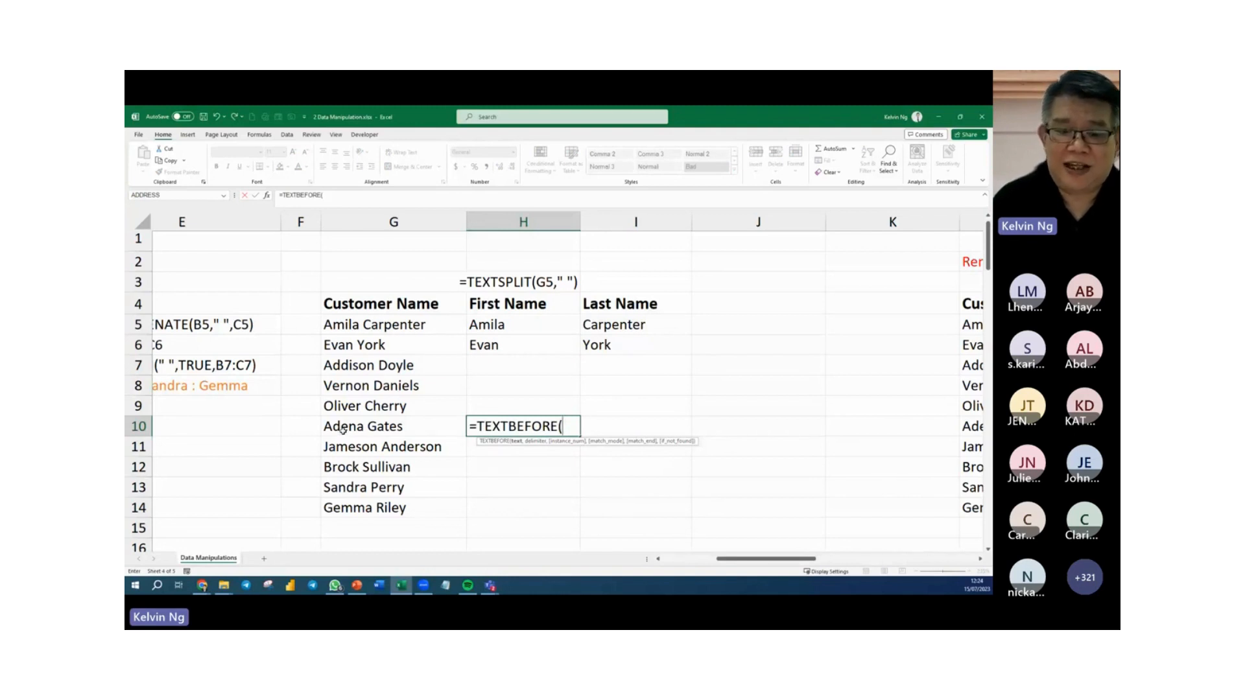
left_click(344, 429)
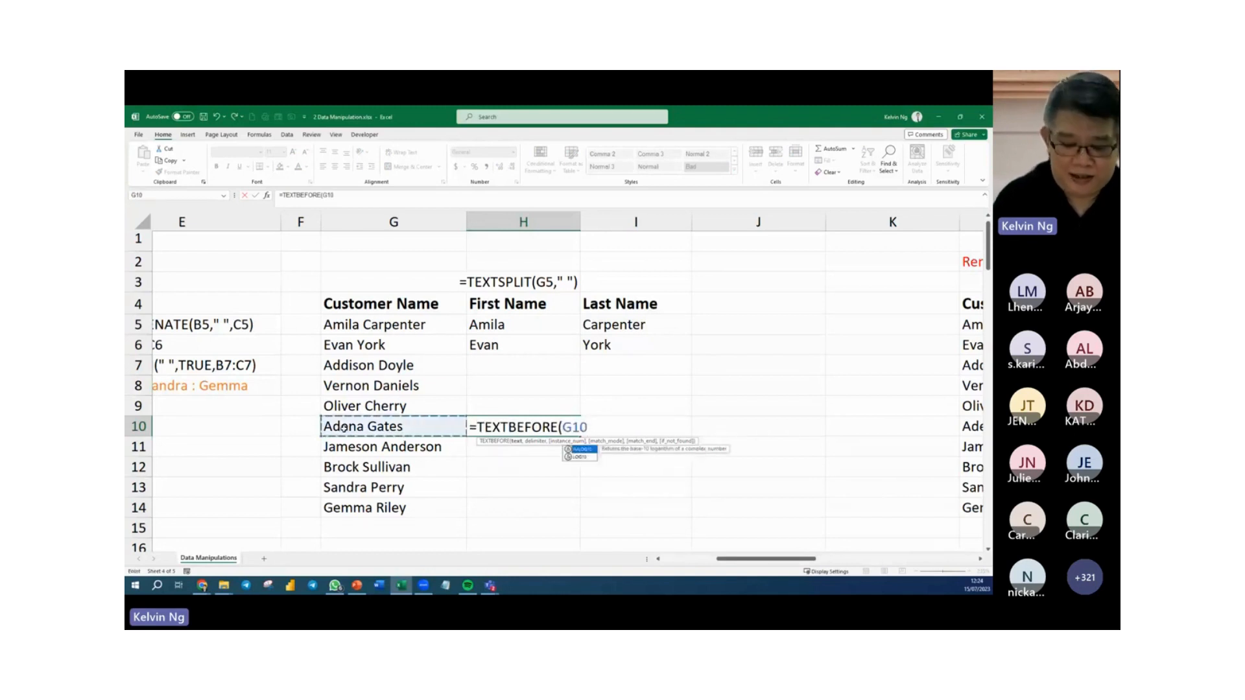
type(",\"")
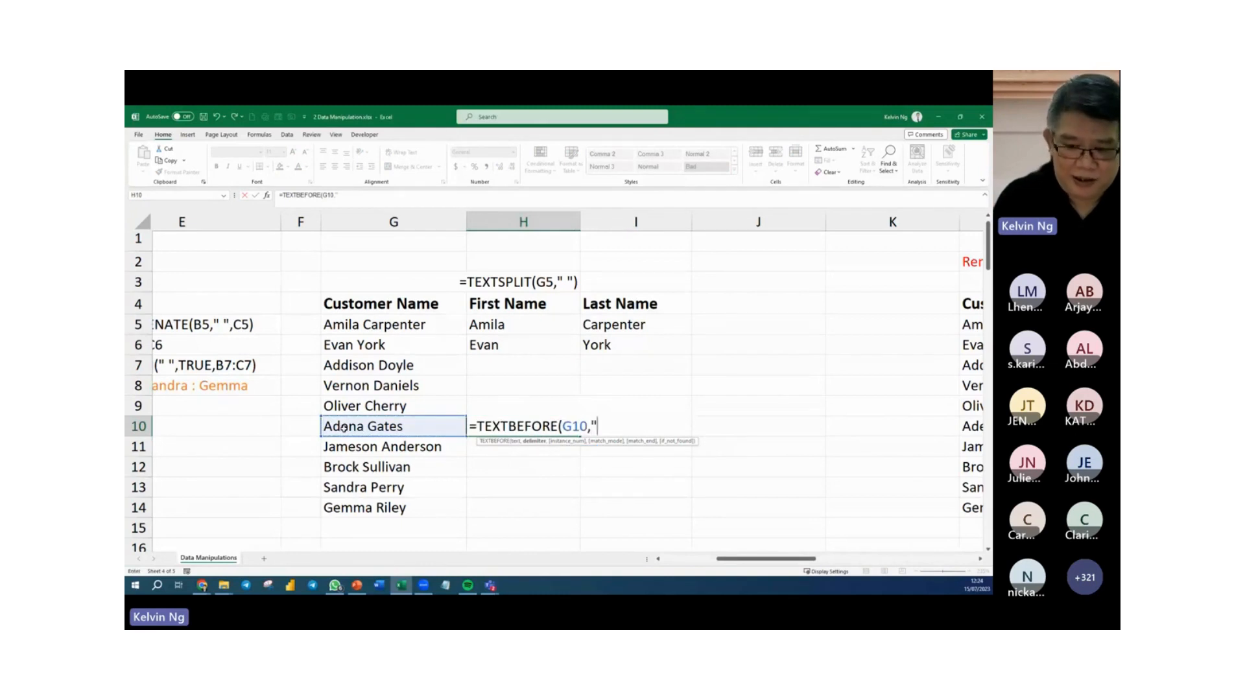
type(" \")")
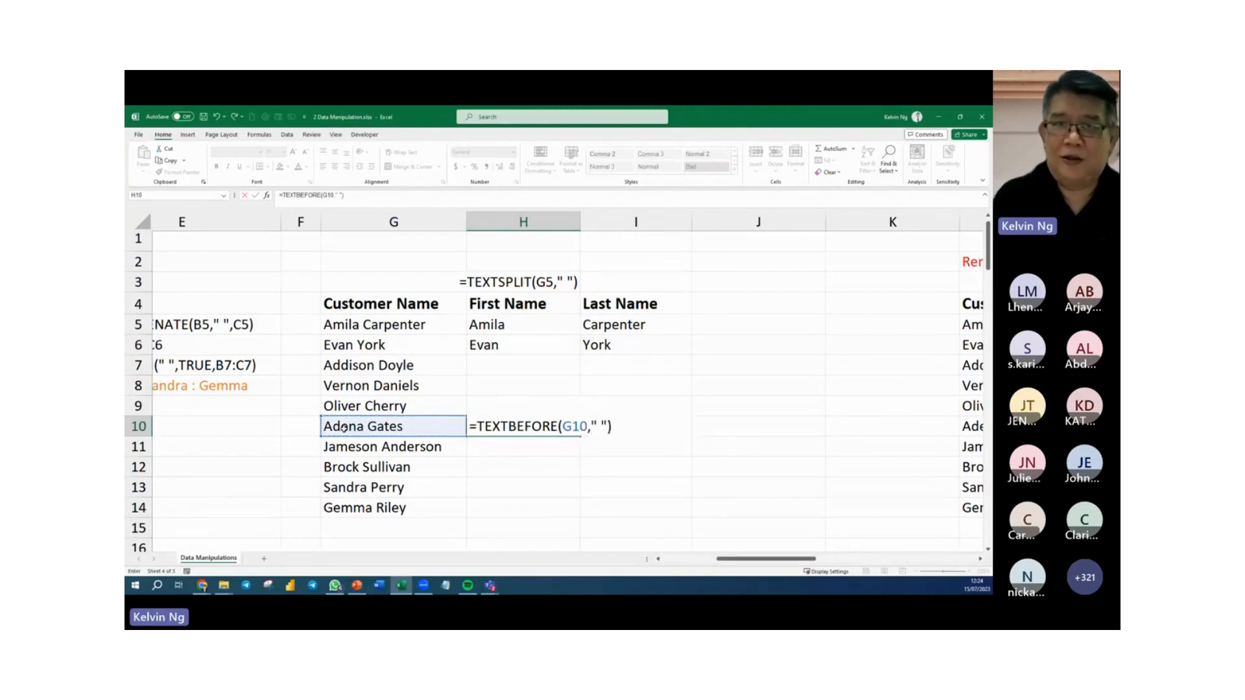
key("Return")
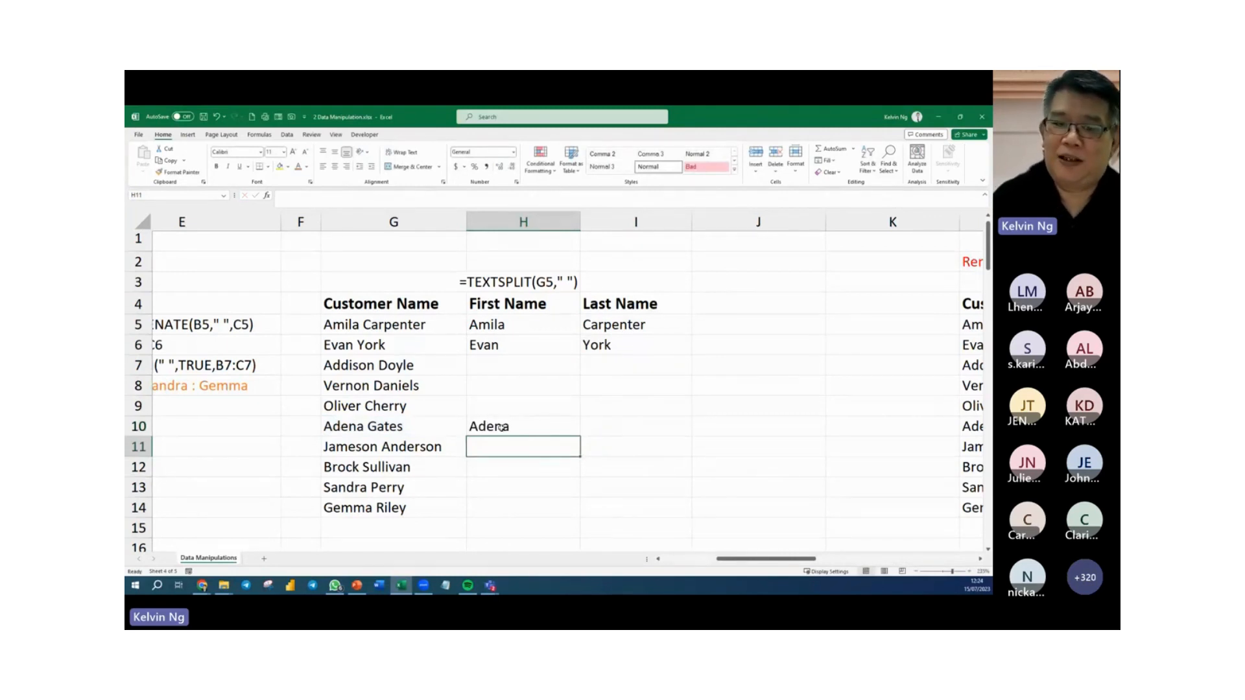
left_click(648, 452)
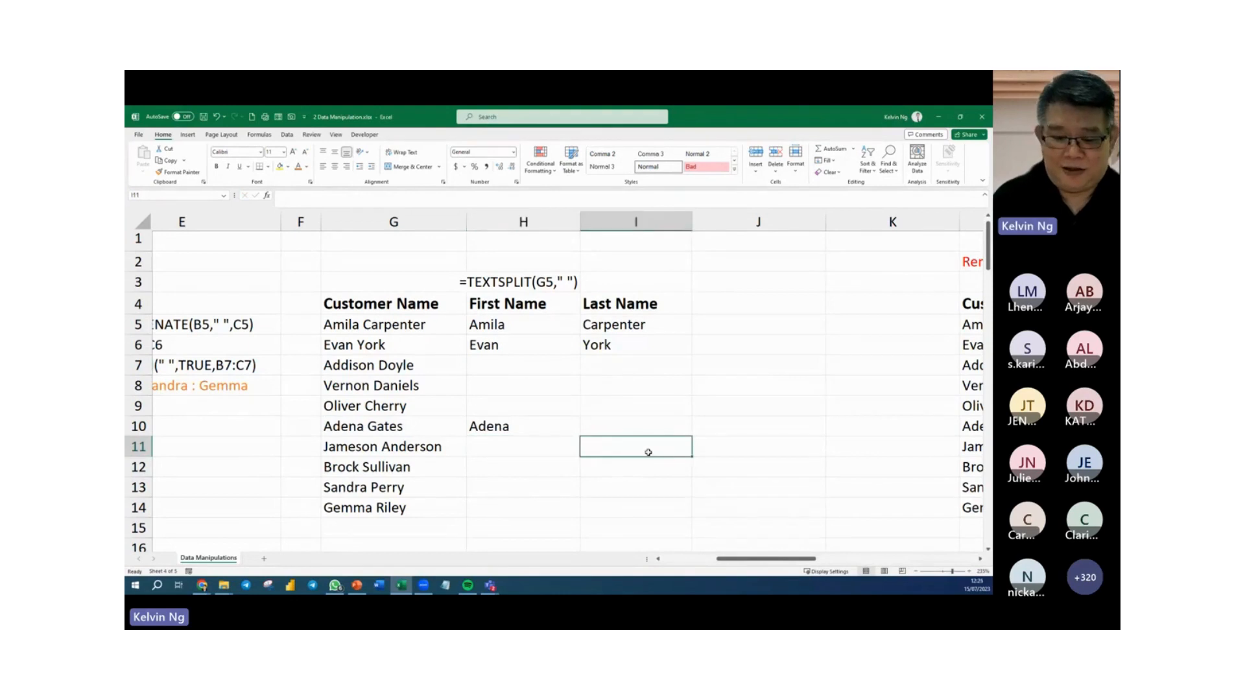
Enter =TEXTAFTER(G11," ") in I11 to extract only the last name from the customer name in G11.
type("=tex")
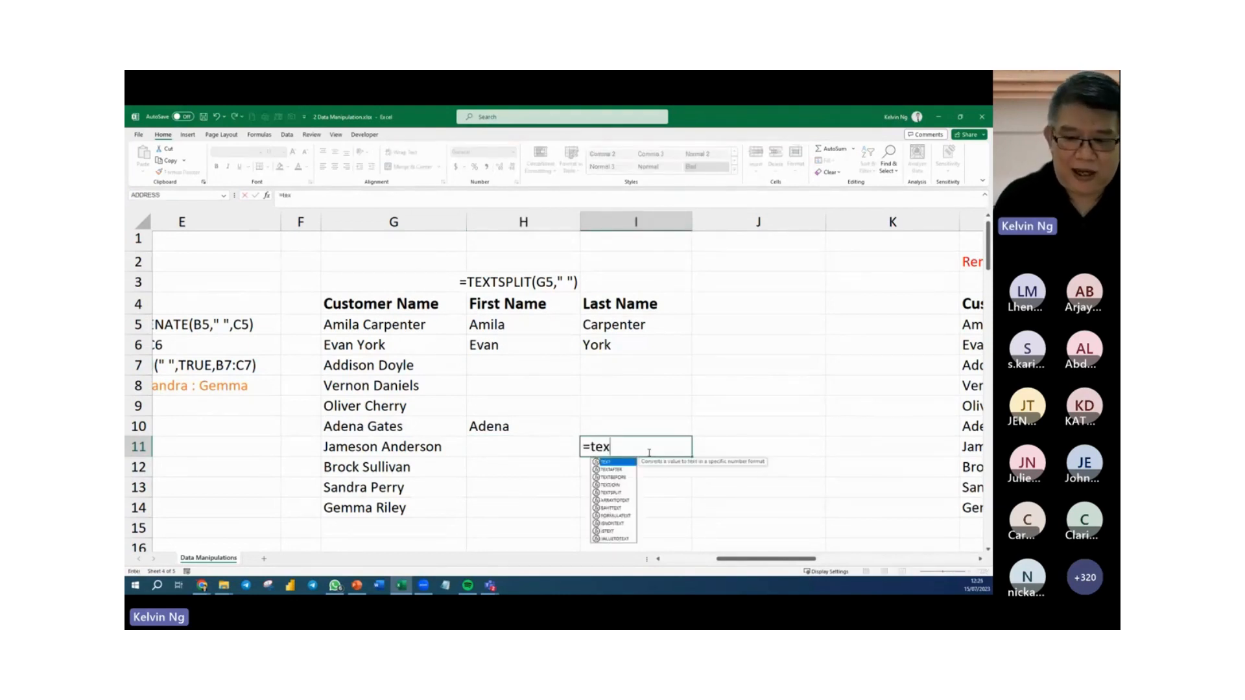
key("Down")
key("Tab")
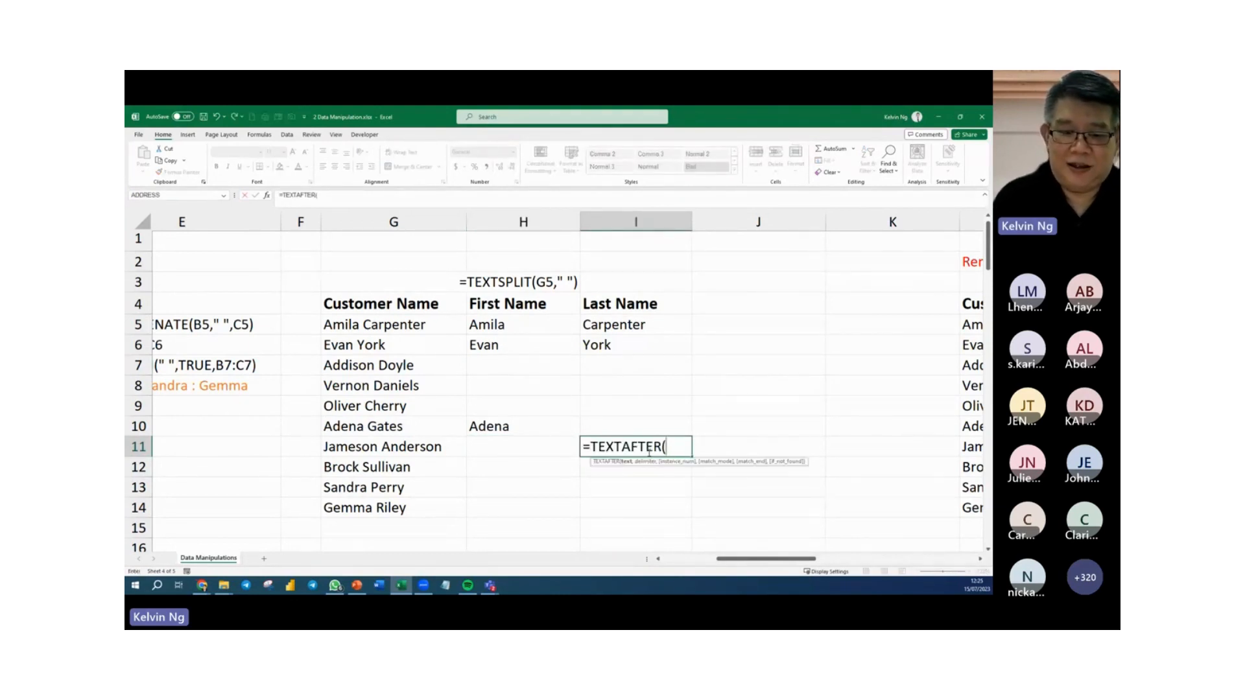
left_click(428, 444)
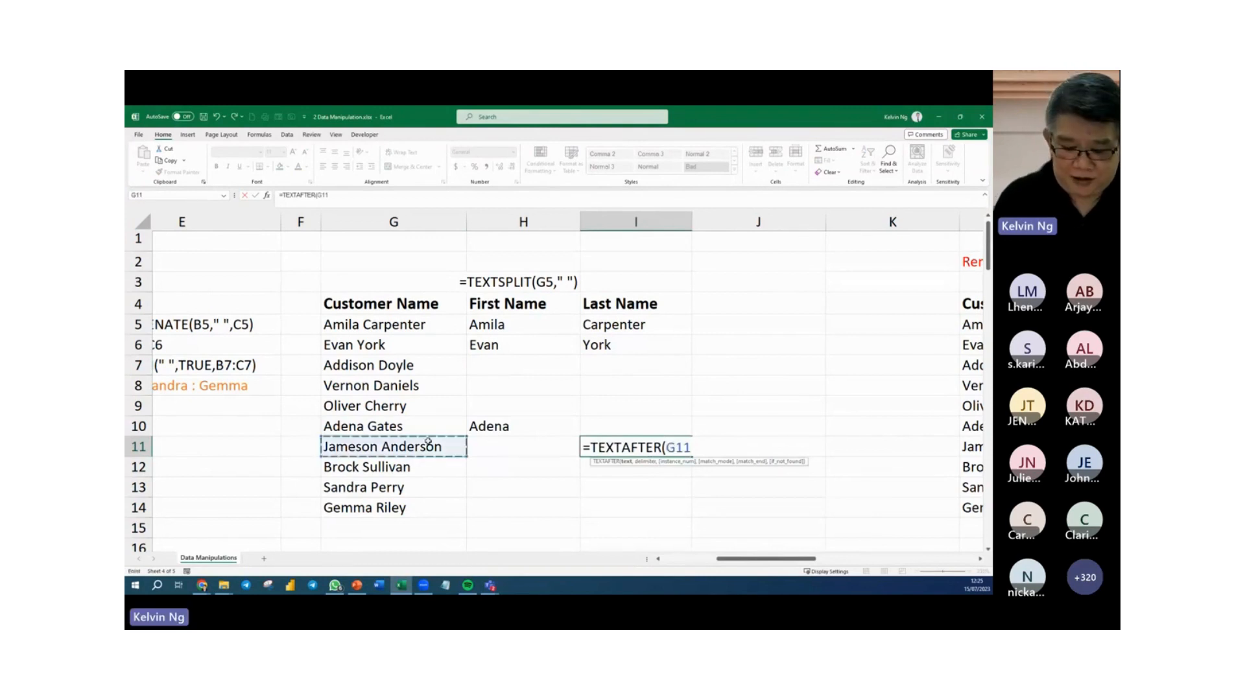
type(",\" \"")
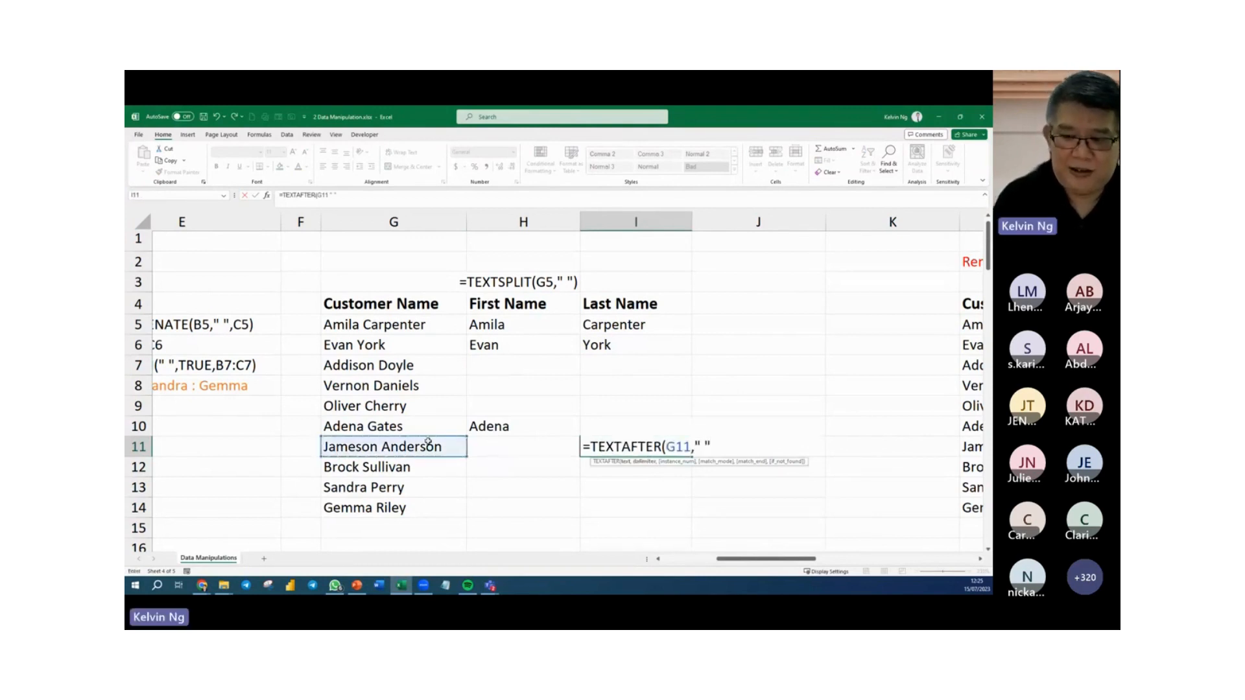
key("Return")
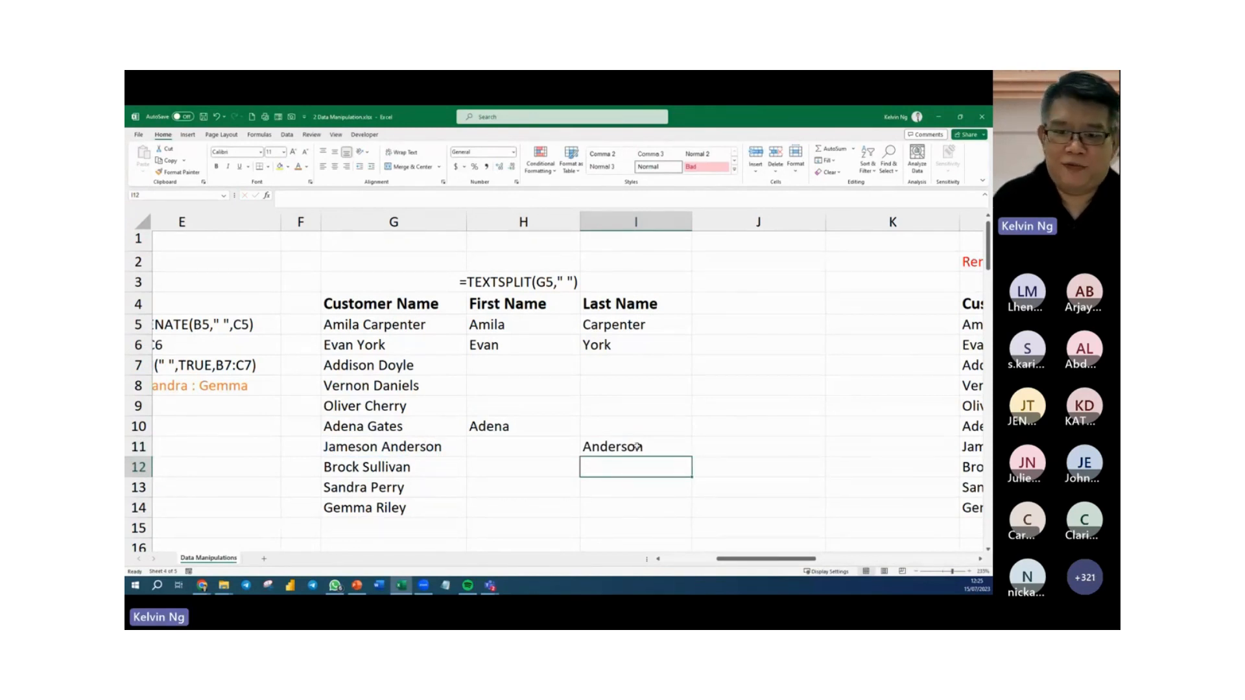
Show the TEXTBEFORE formula of H10 as text in H9 with FORMULATEXT(H10).
left_click(553, 408)
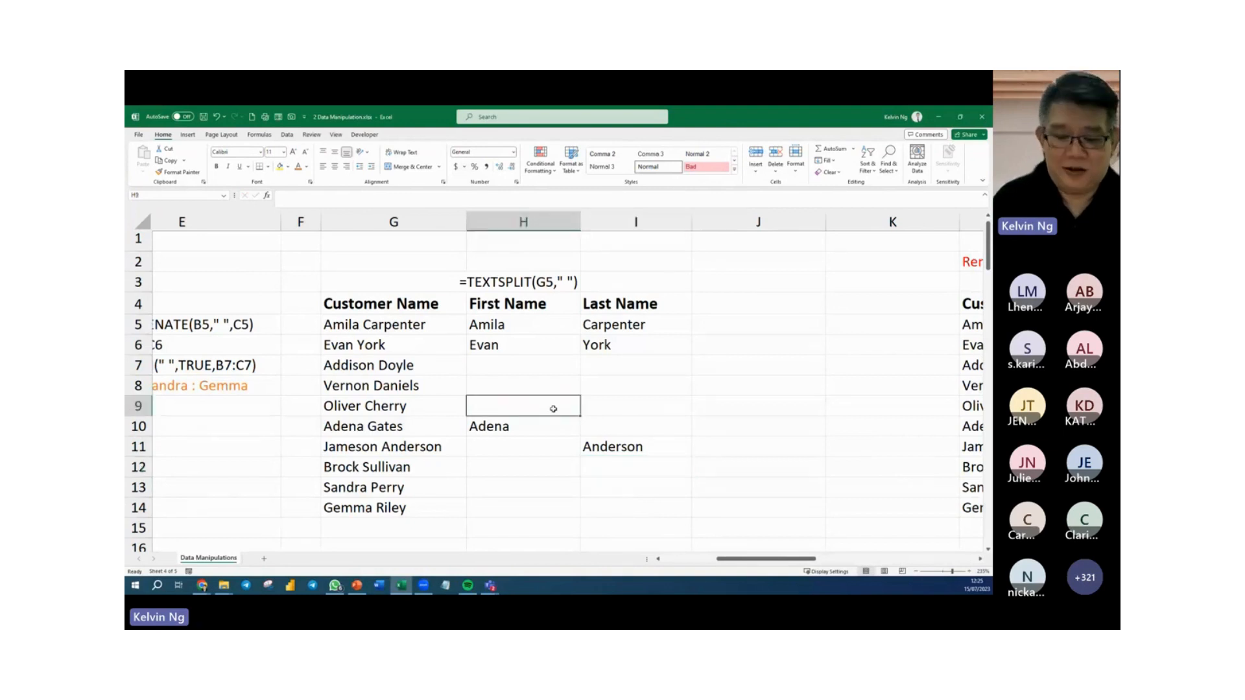
type("+form")
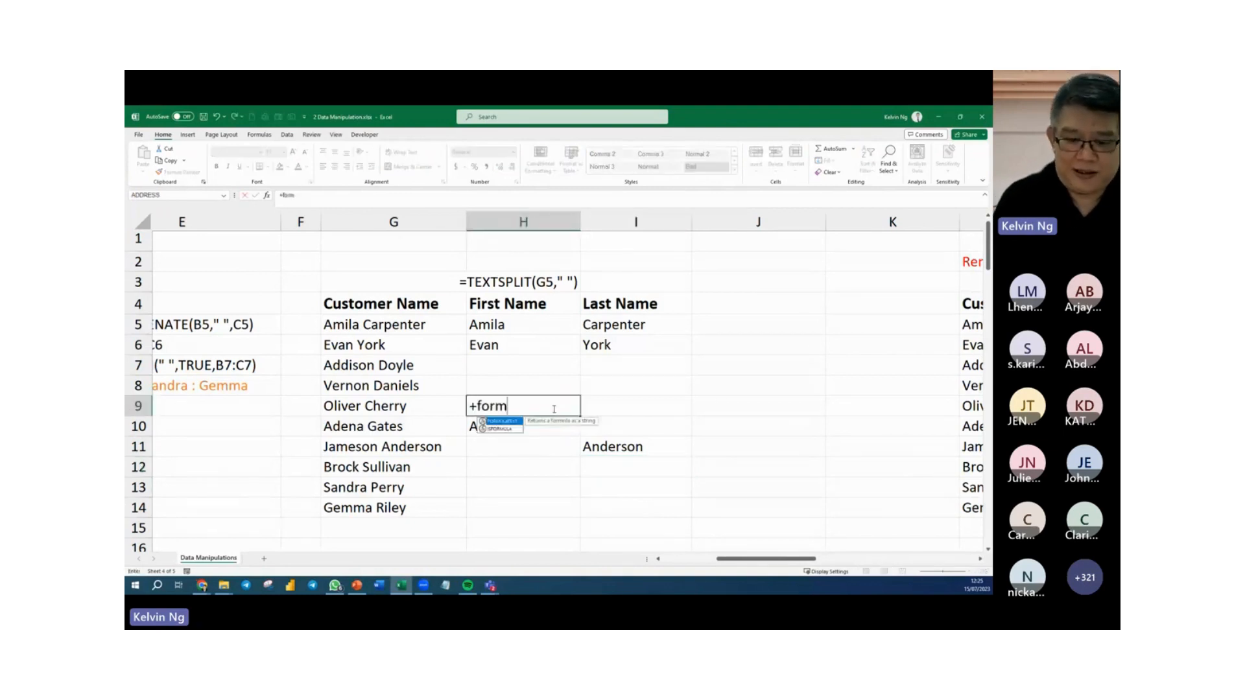
key("Tab")
key("Down")
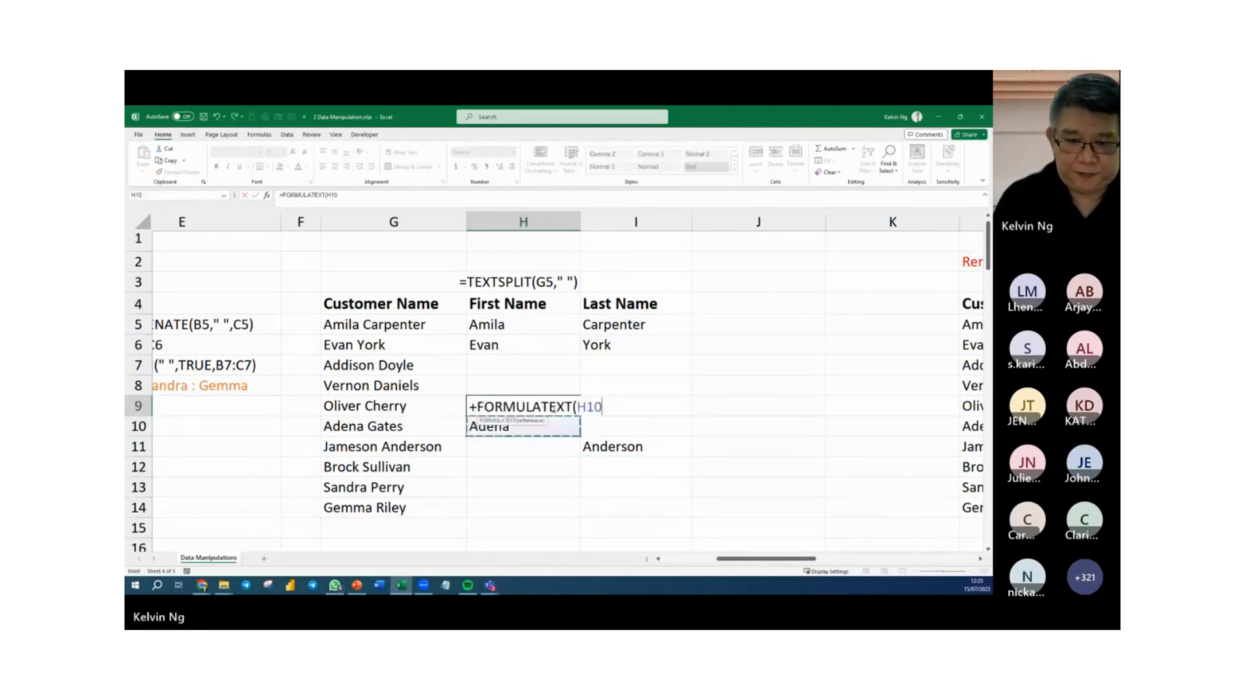
key("Return")
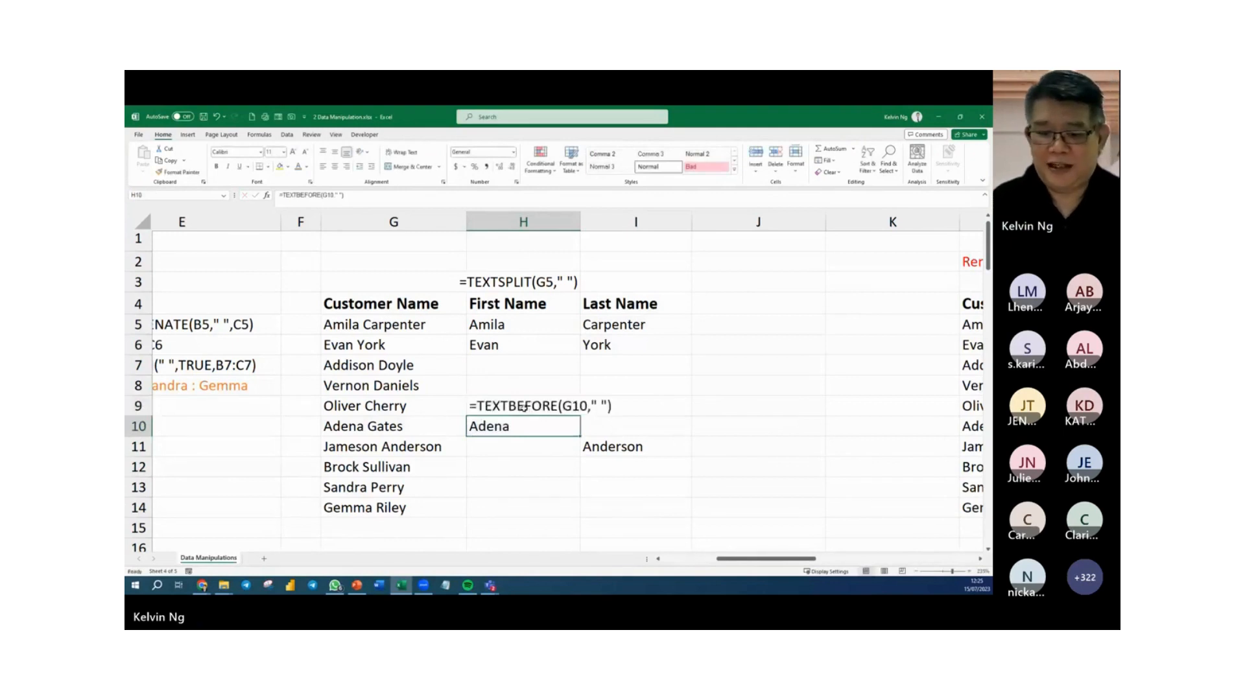
Enter =FORMULATEXT(I11) in I12 to show the TEXTAFTER formula as text.
left_click(629, 473)
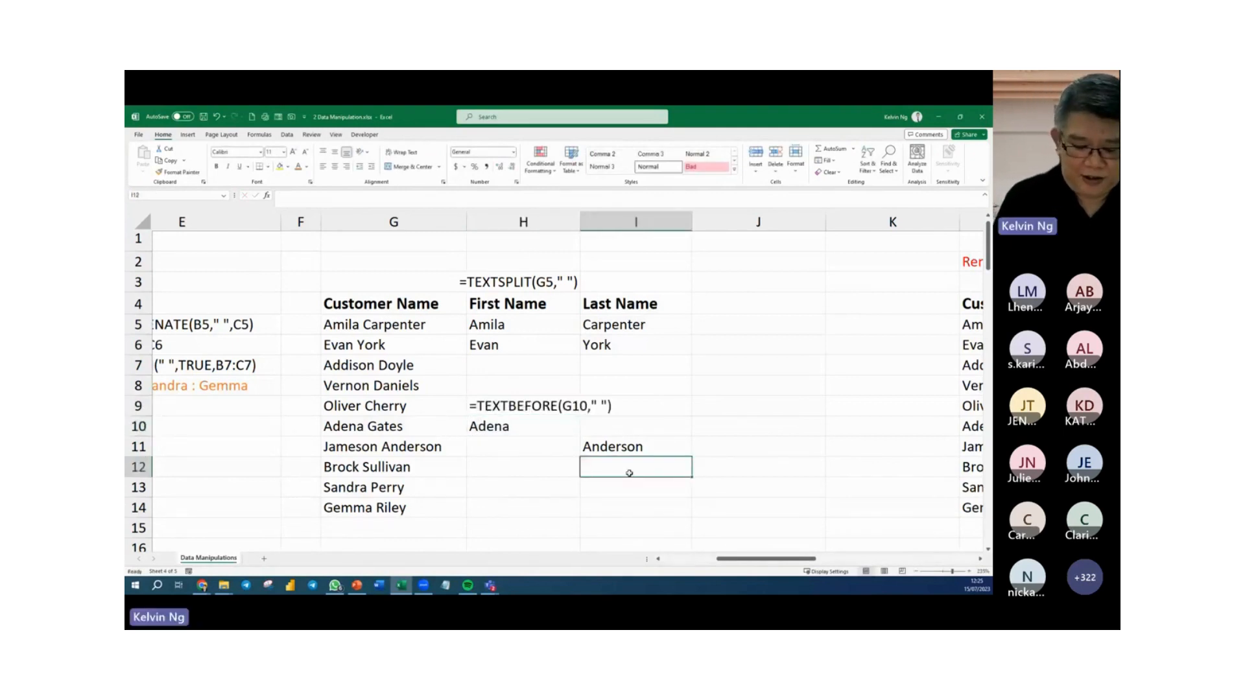
type("=form")
key("Tab")
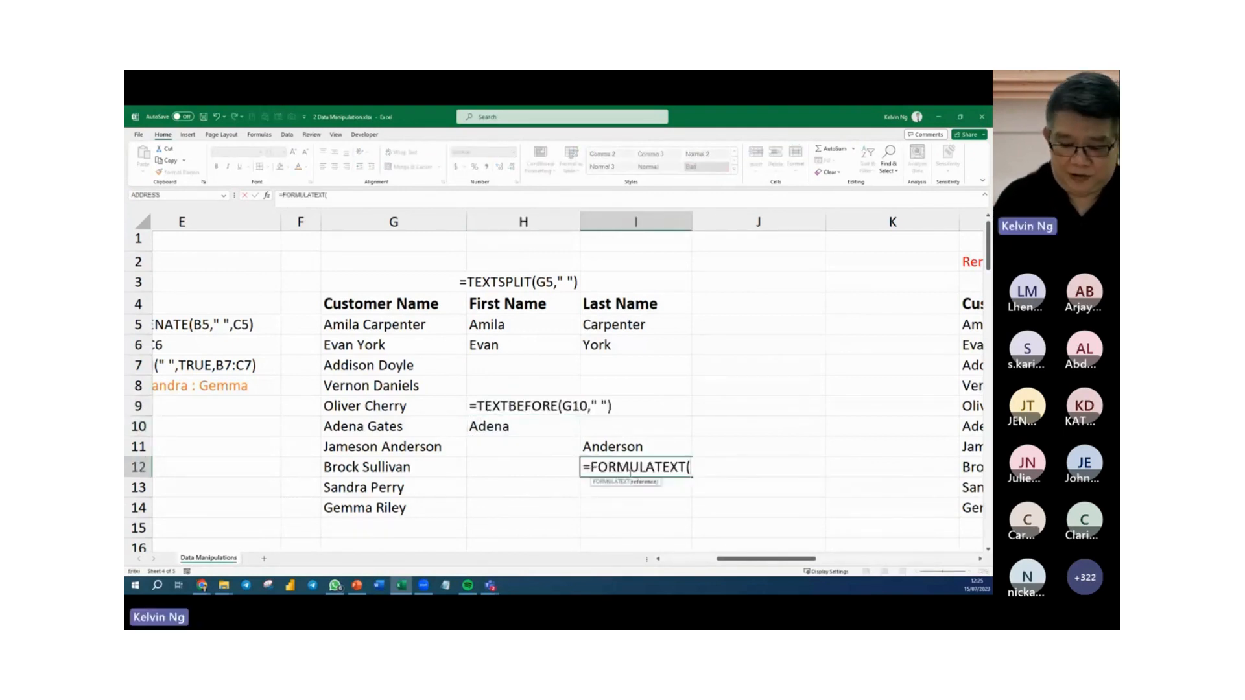
left_click(629, 448)
key("Return")
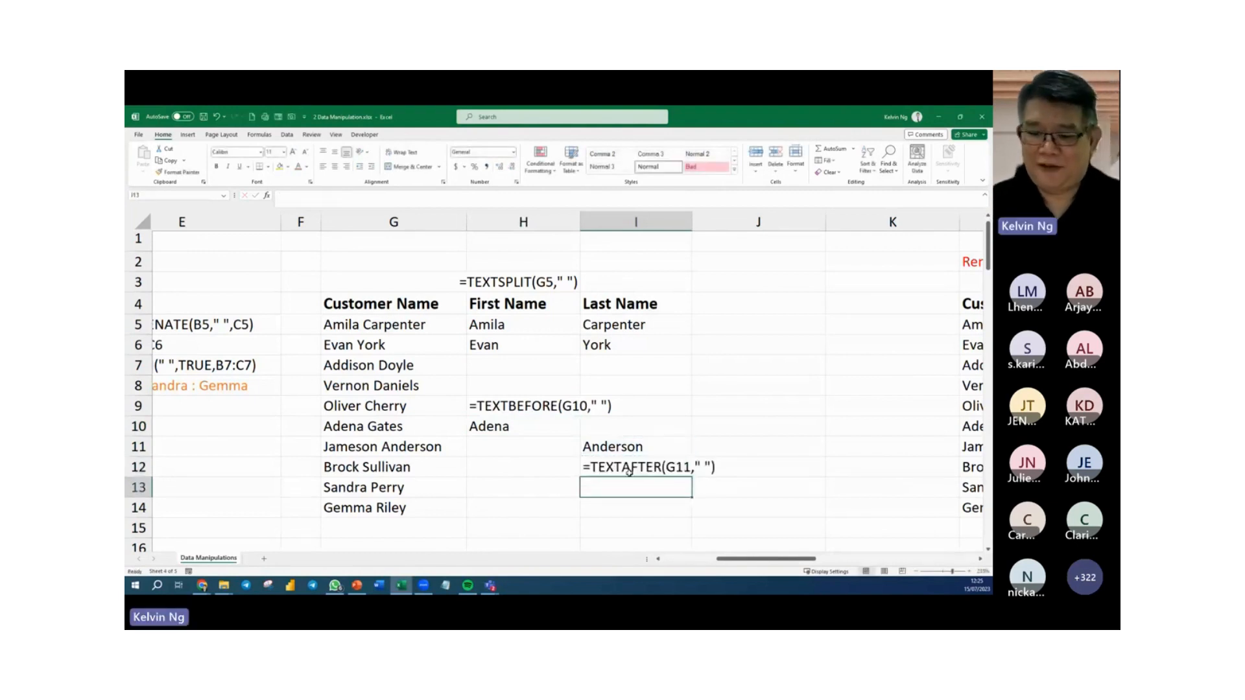
left_click(736, 500)
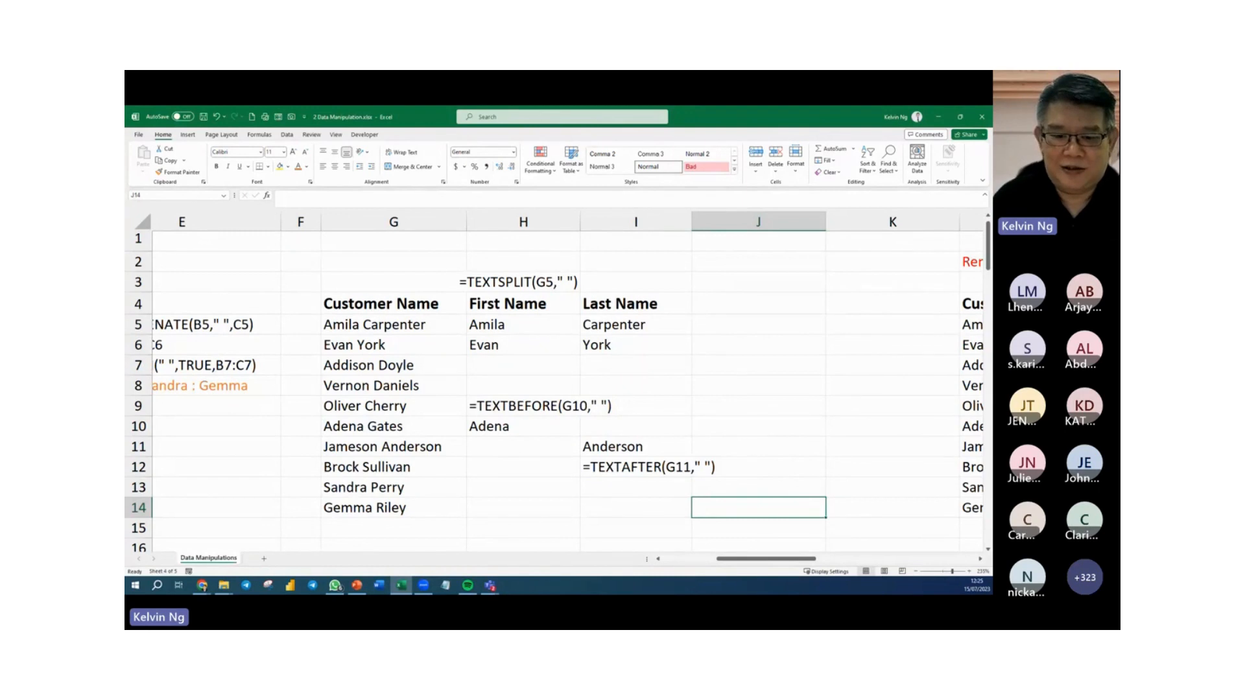
Enter the first customer's first name in H21 as the example and Flash Fill the First Name column down to H30.
left_click_drag(504, 426, 504, 442)
scroll(505, 442, "down", 5)
scroll(503, 439, "down", 2)
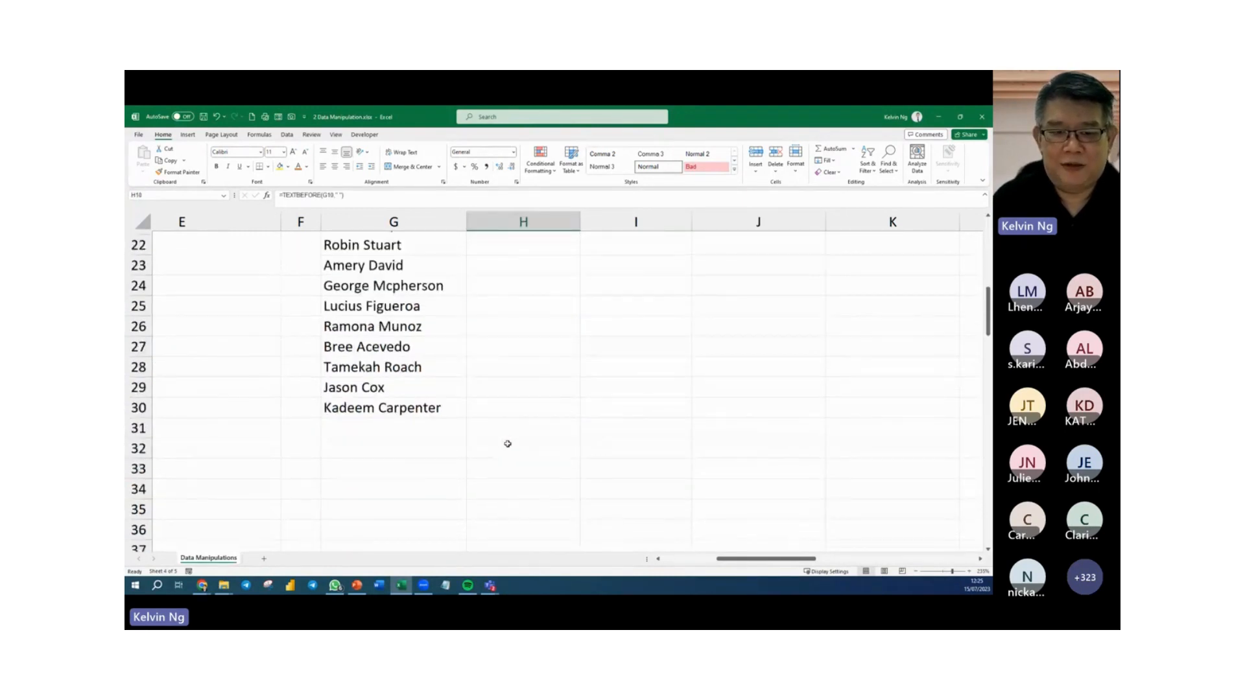
scroll(506, 389, "up", 2)
left_click(511, 345)
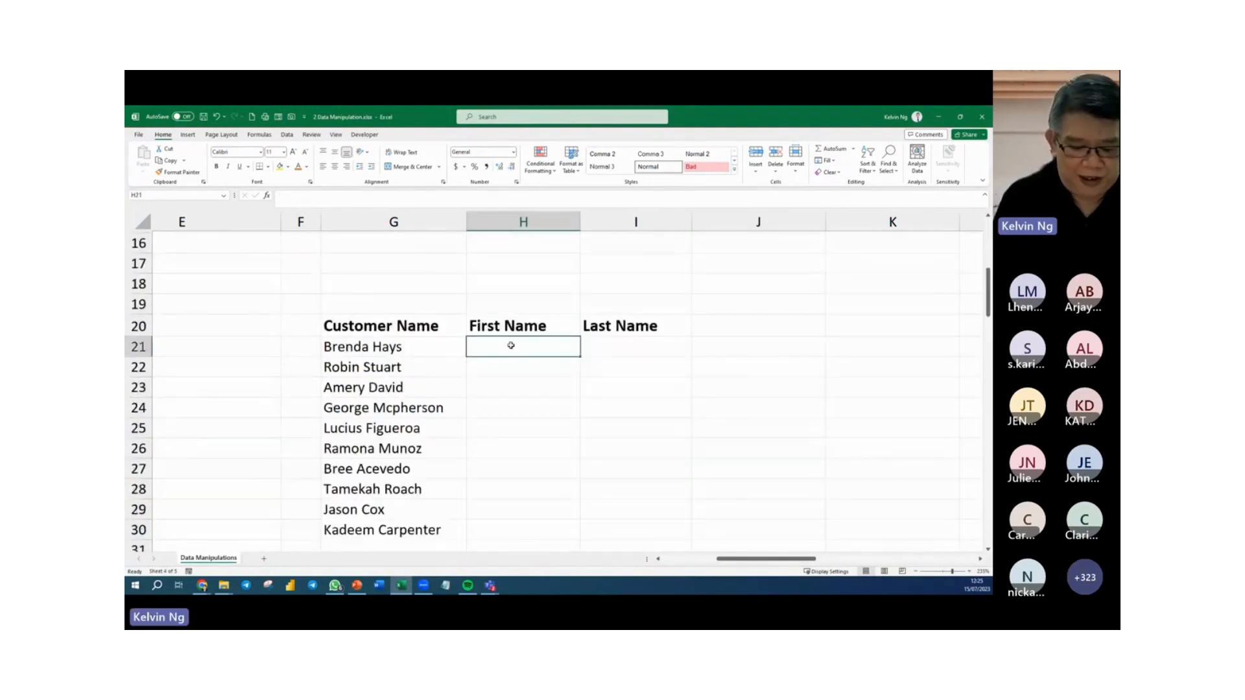
key("Return")
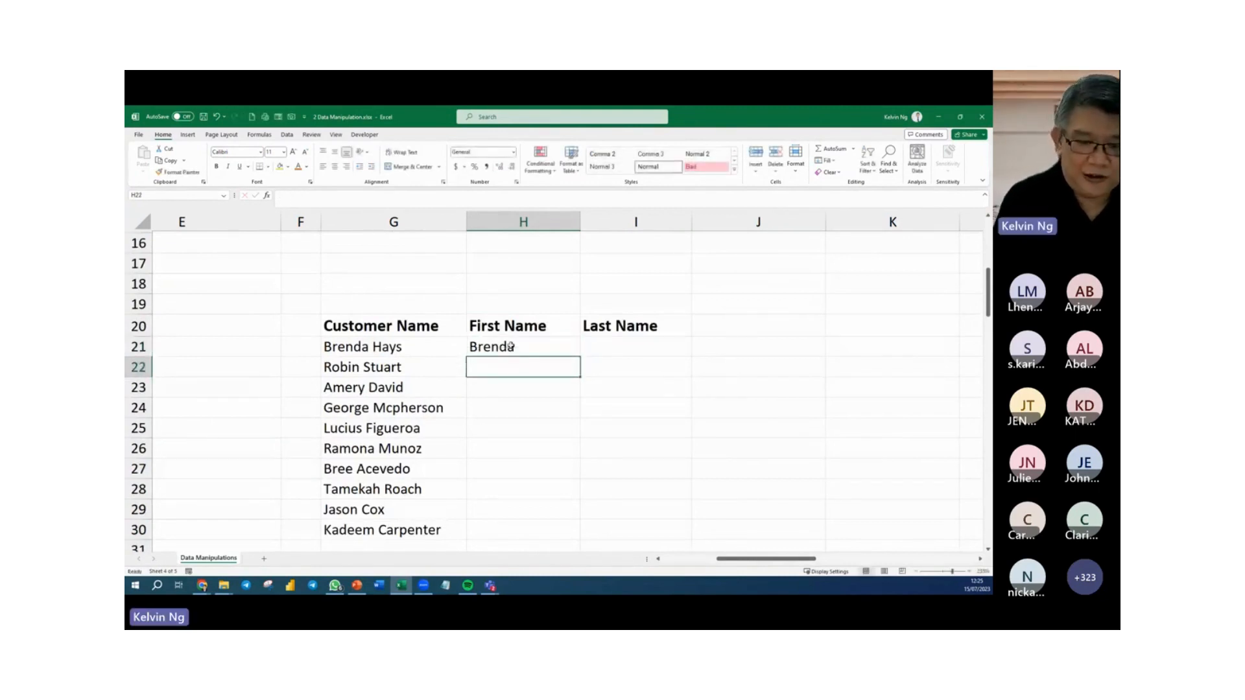
key("ctrl+e")
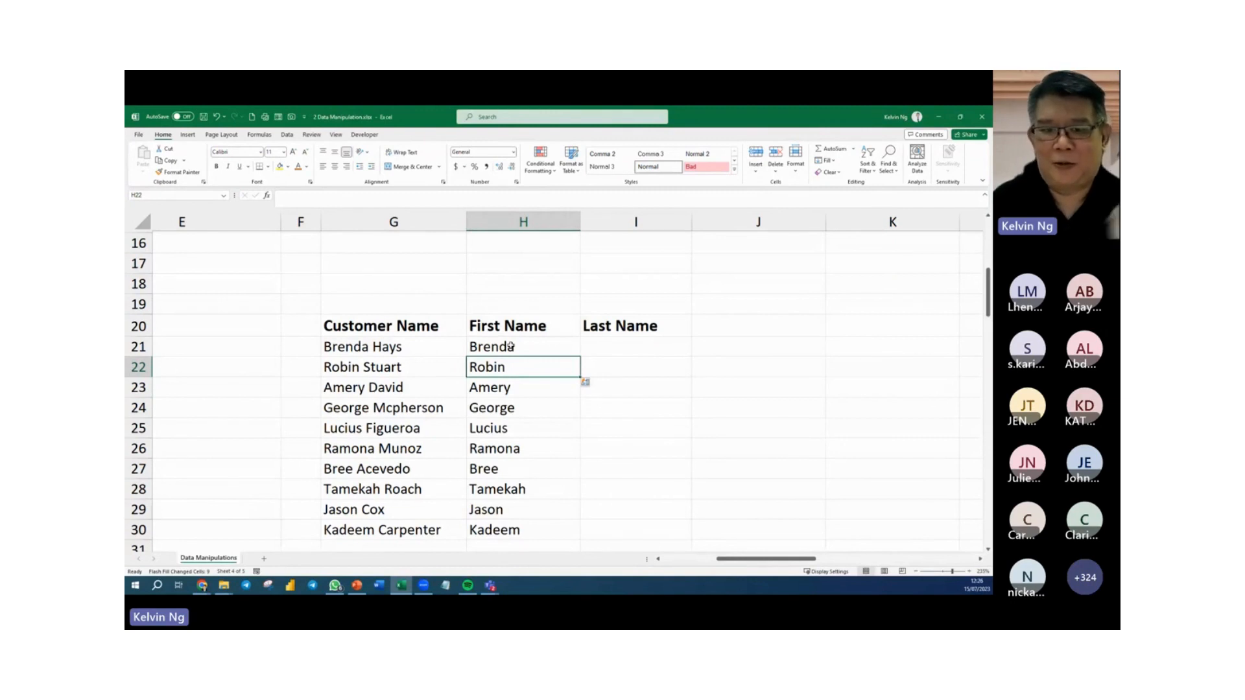
Try another full name in G10 to test how the TEXTBEFORE formula in H10 responds, and undo the change.
scroll(510, 346, "up", 3)
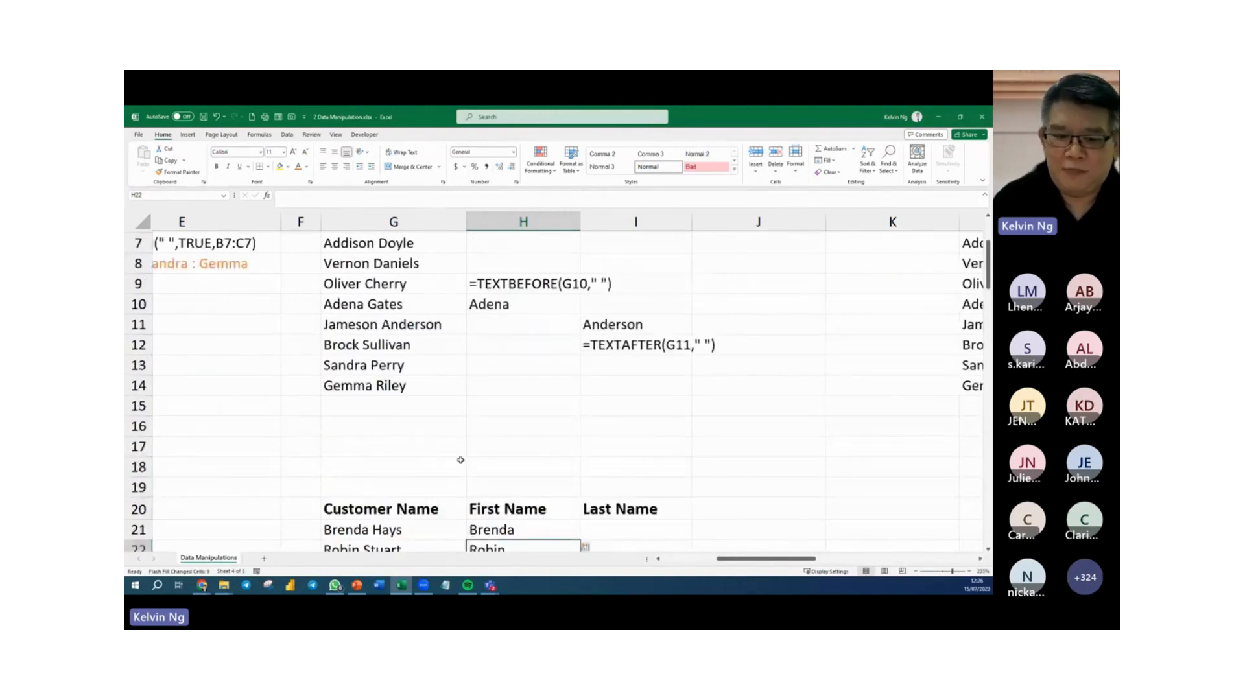
scroll(456, 441, "down", 1)
scroll(457, 441, "down", 1)
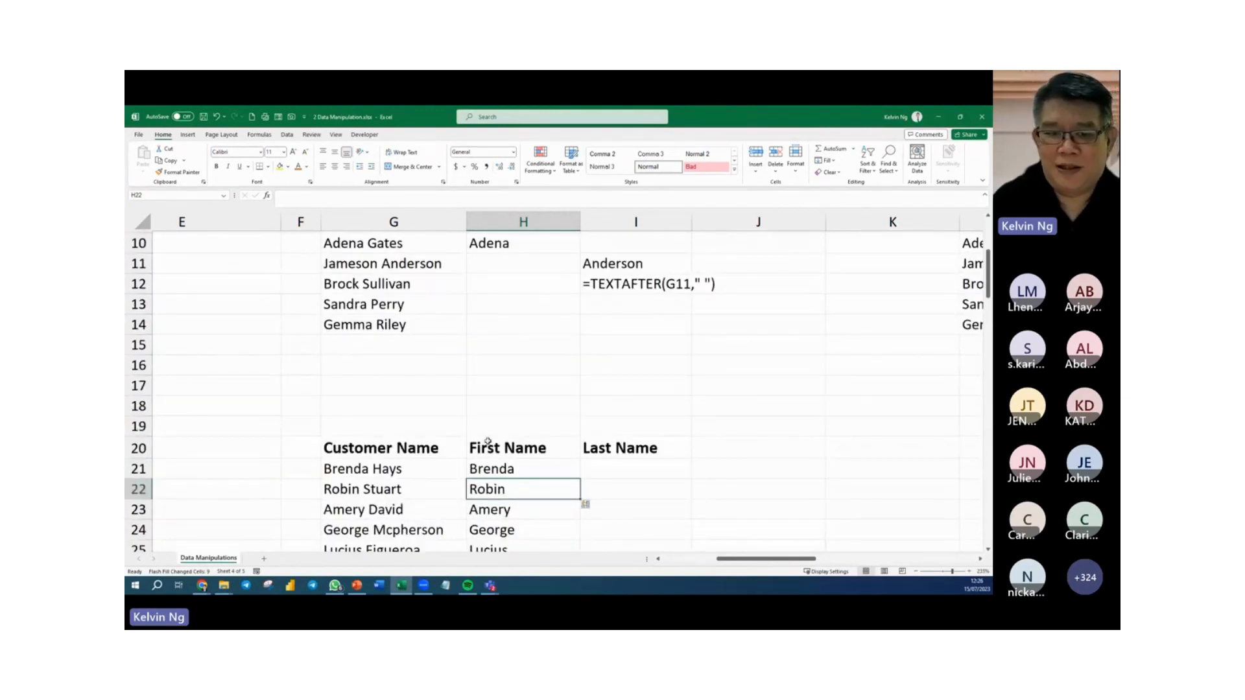
left_click(401, 246)
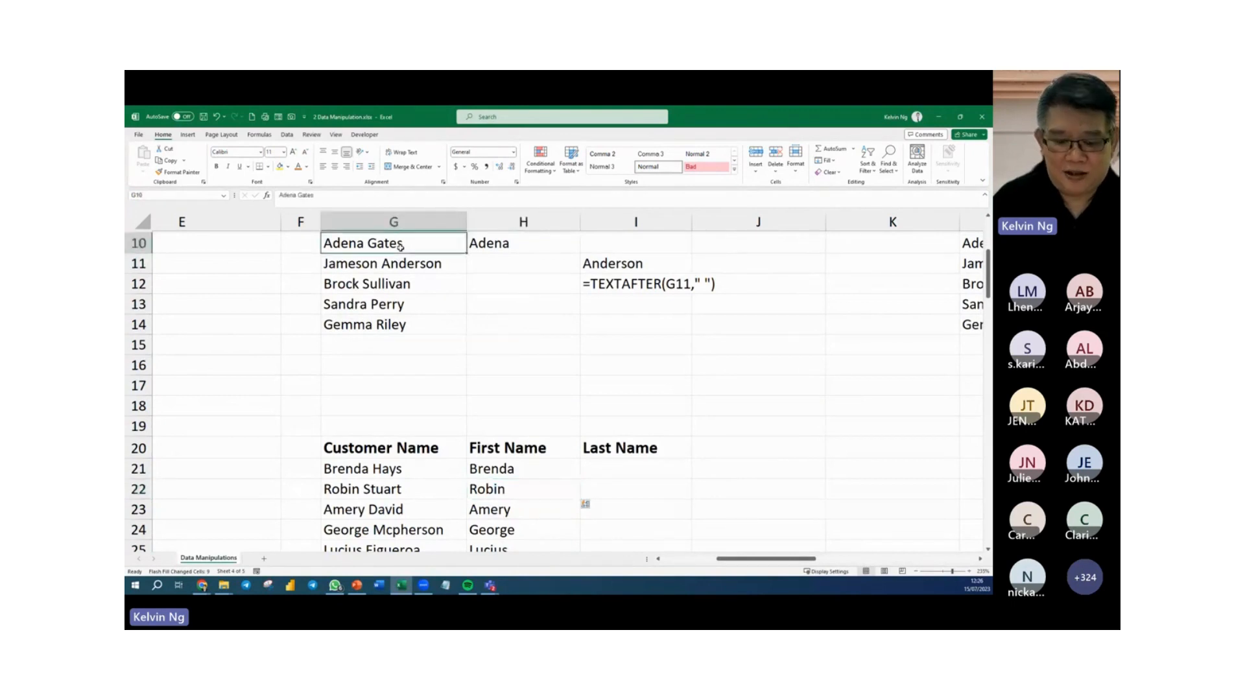
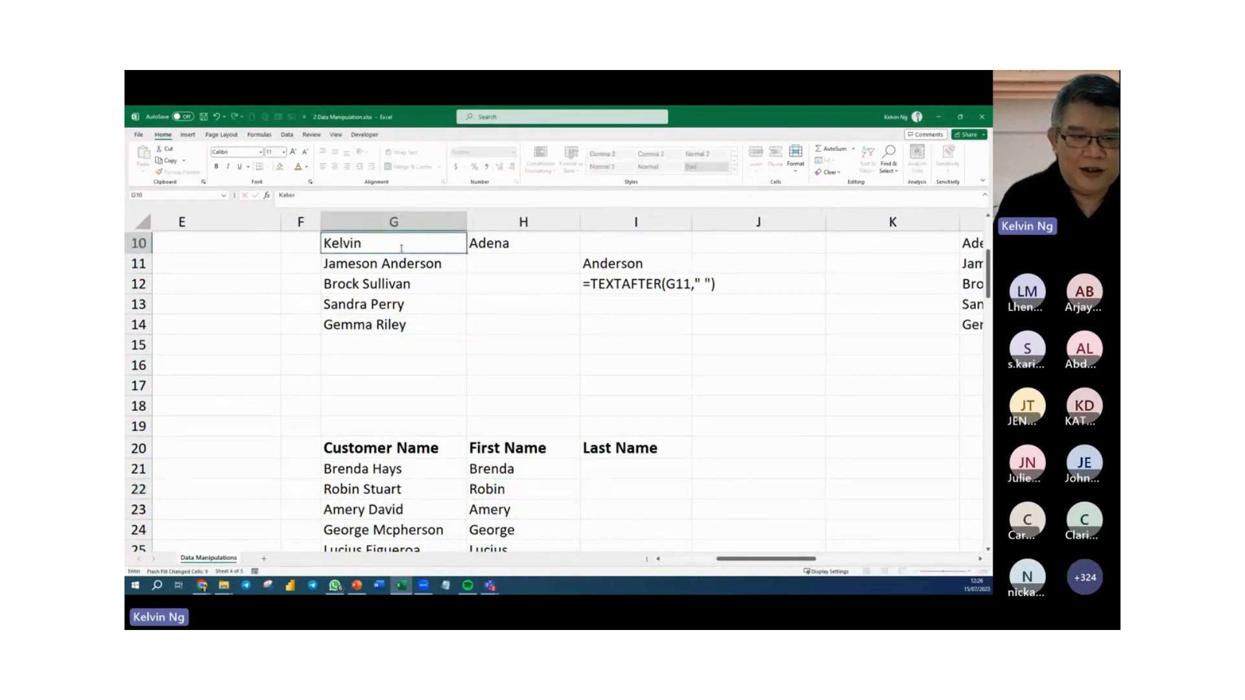
type("Ng")
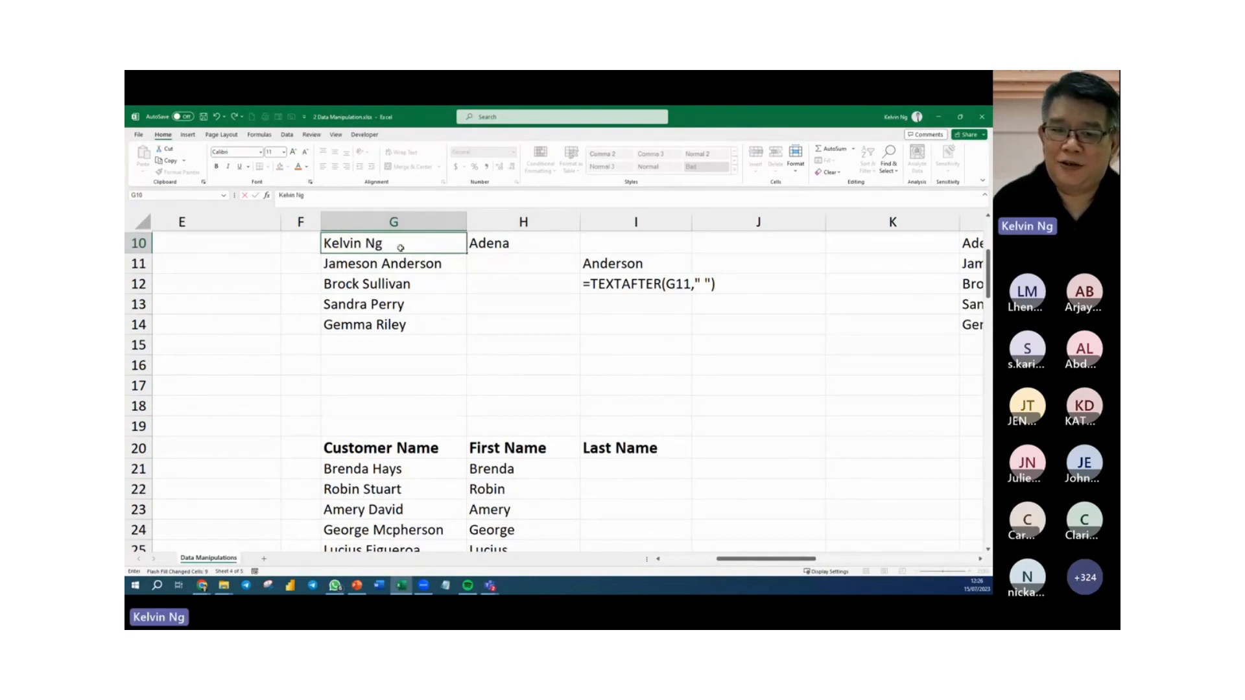
key("Return")
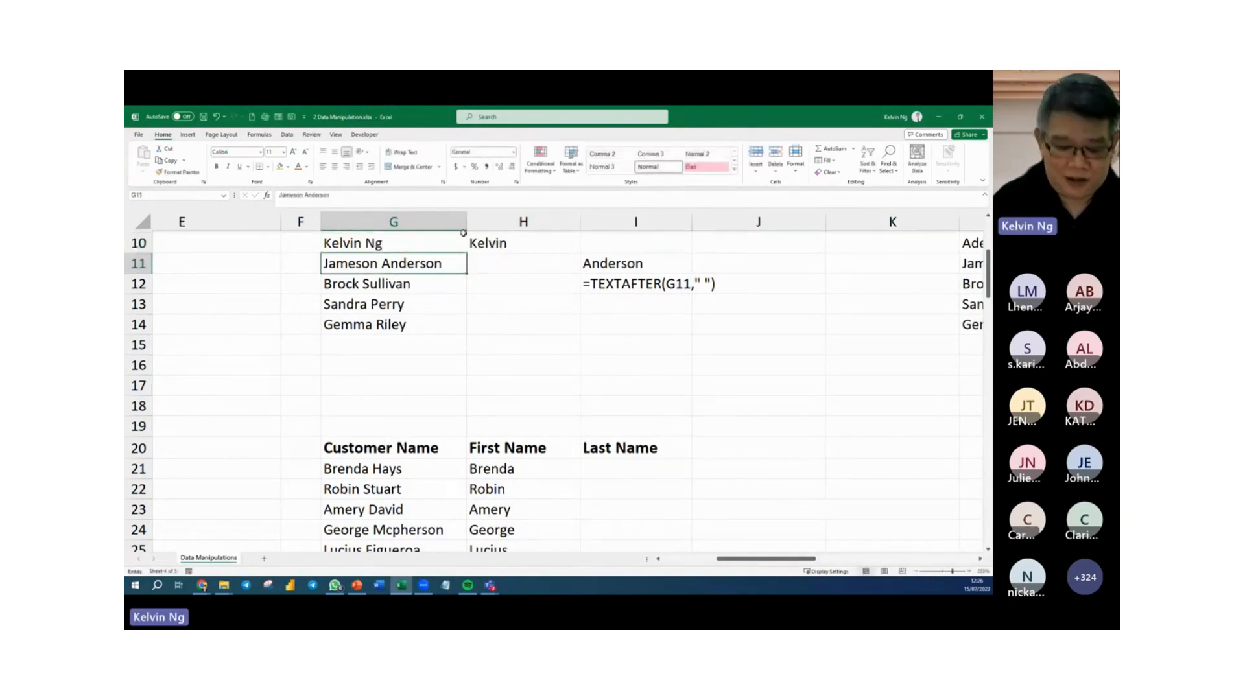
key("ctrl+z")
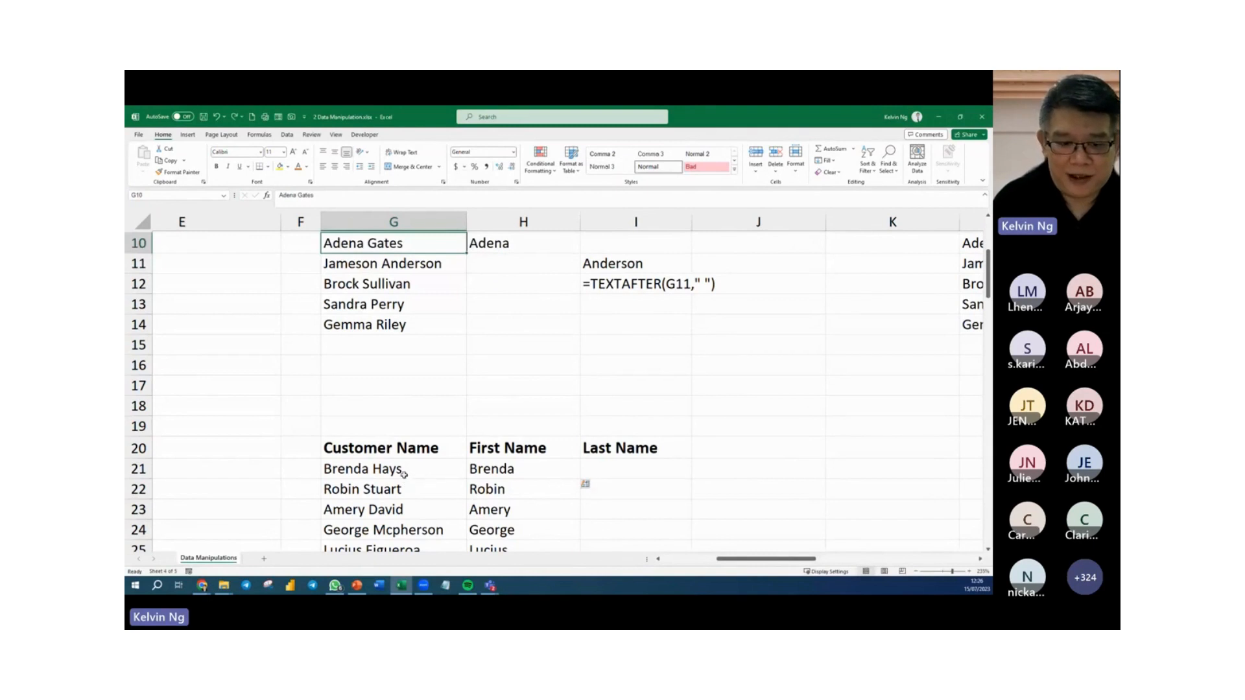
Try another full name in G21 to test whether the Flash Fill value in H21 responds, and undo the change.
left_click(403, 474)
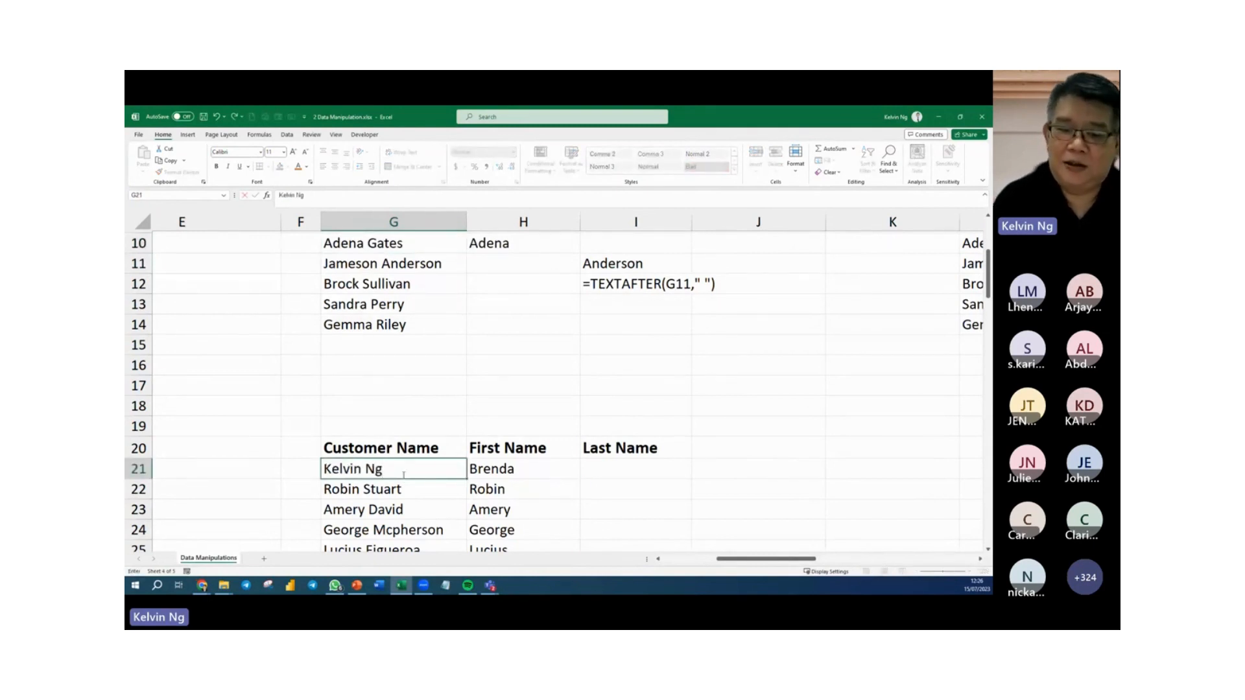
key("Return")
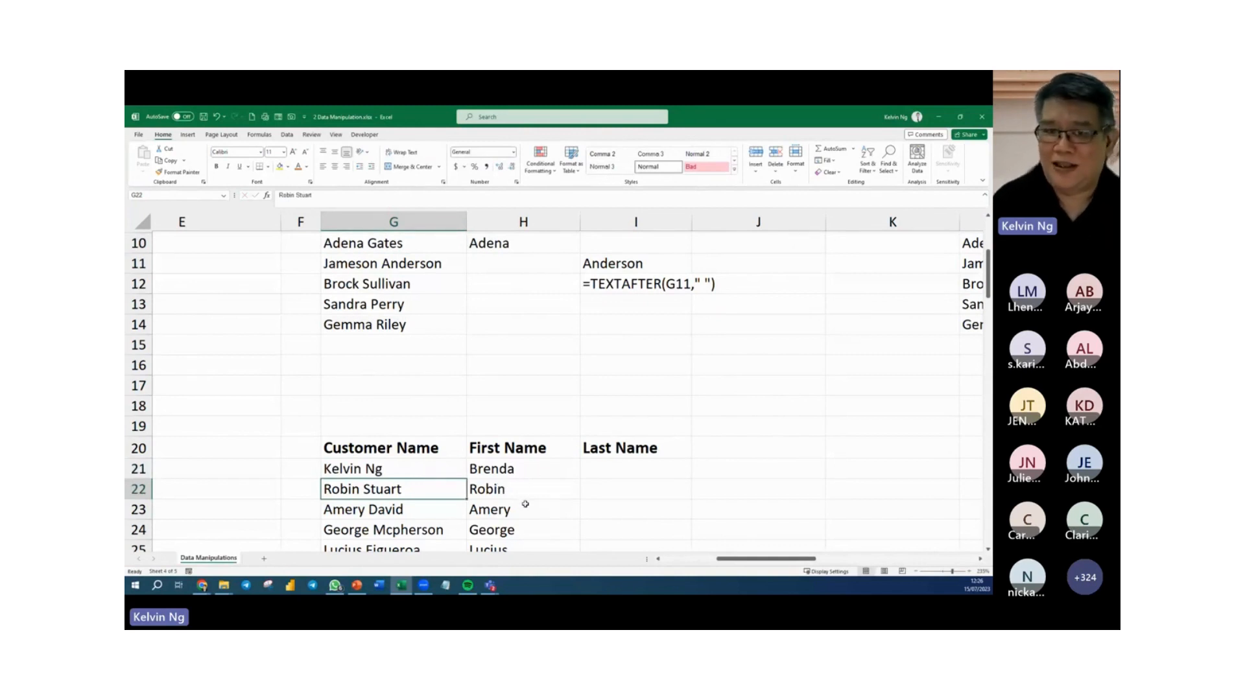
key("ctrl+z")
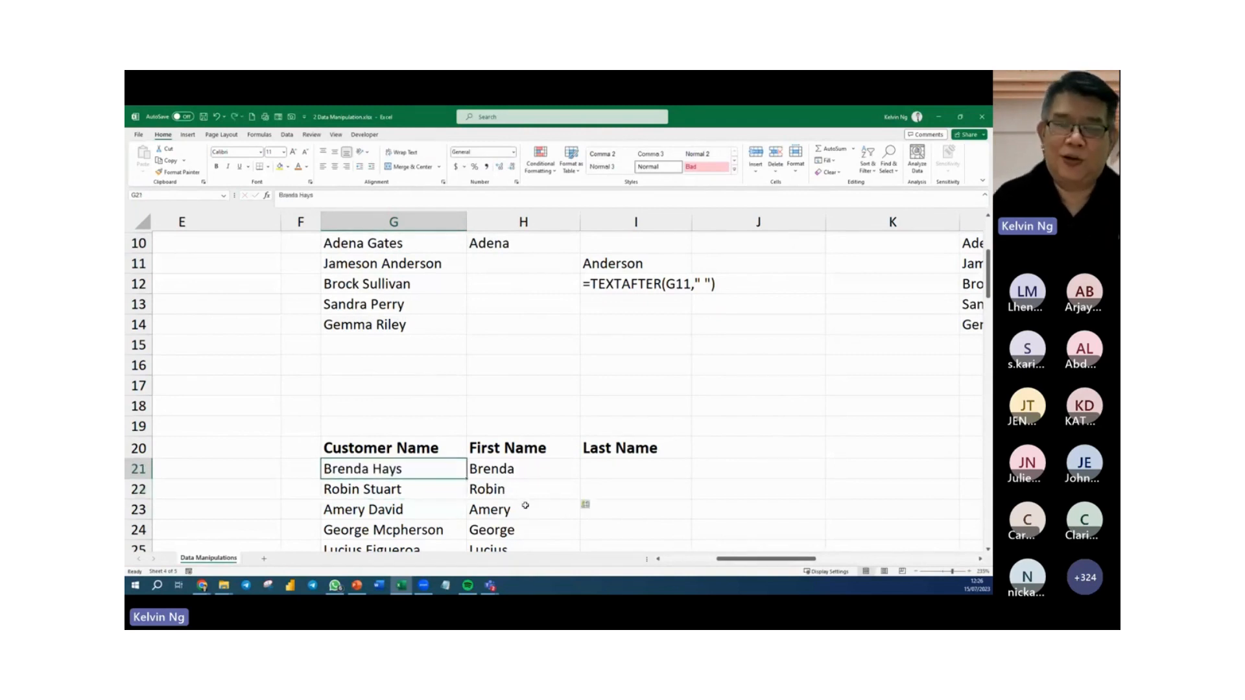
Copy the Customer Name list with its header from G20:G30 and paste it below, starting at G35.
scroll(529, 500, "down", 2)
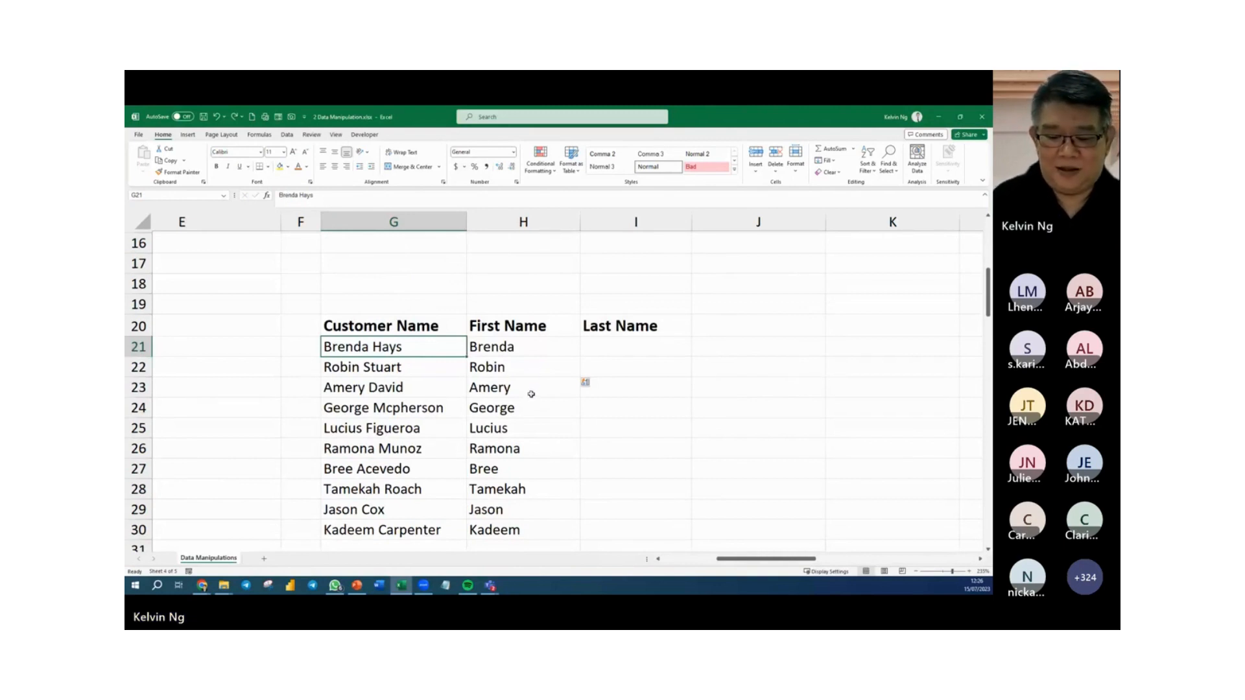
scroll(532, 394, "up", 2)
scroll(531, 393, "up", 1)
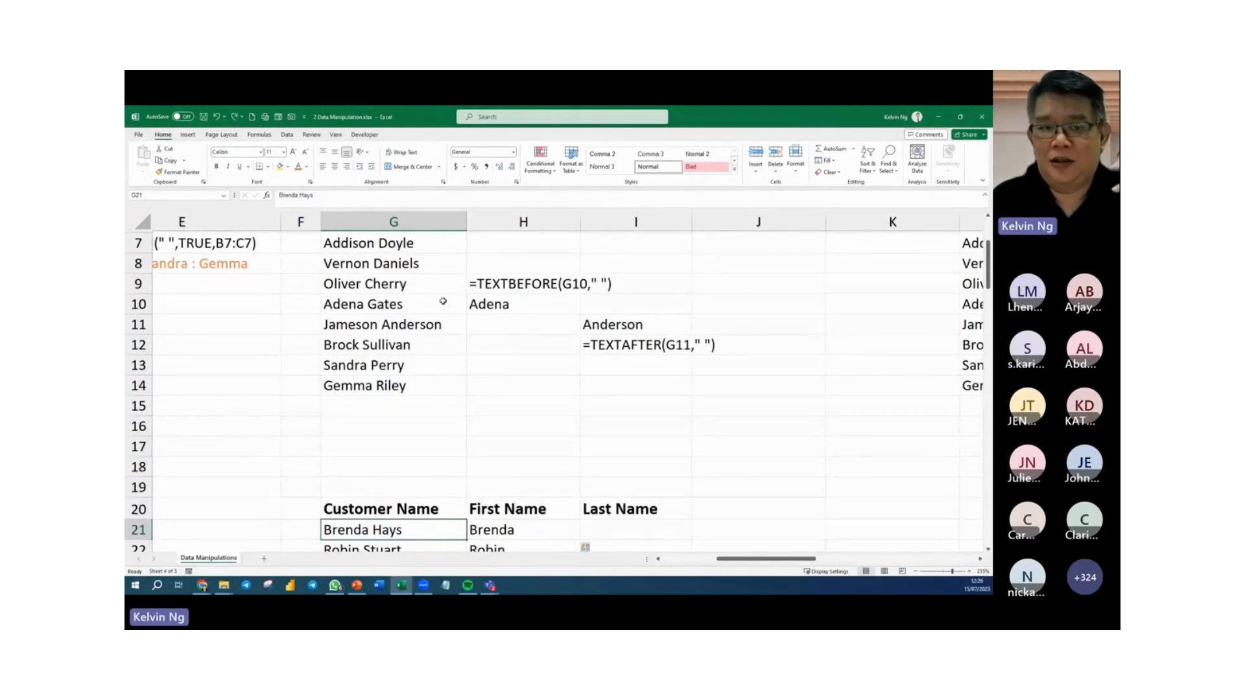
scroll(448, 322, "up", 1)
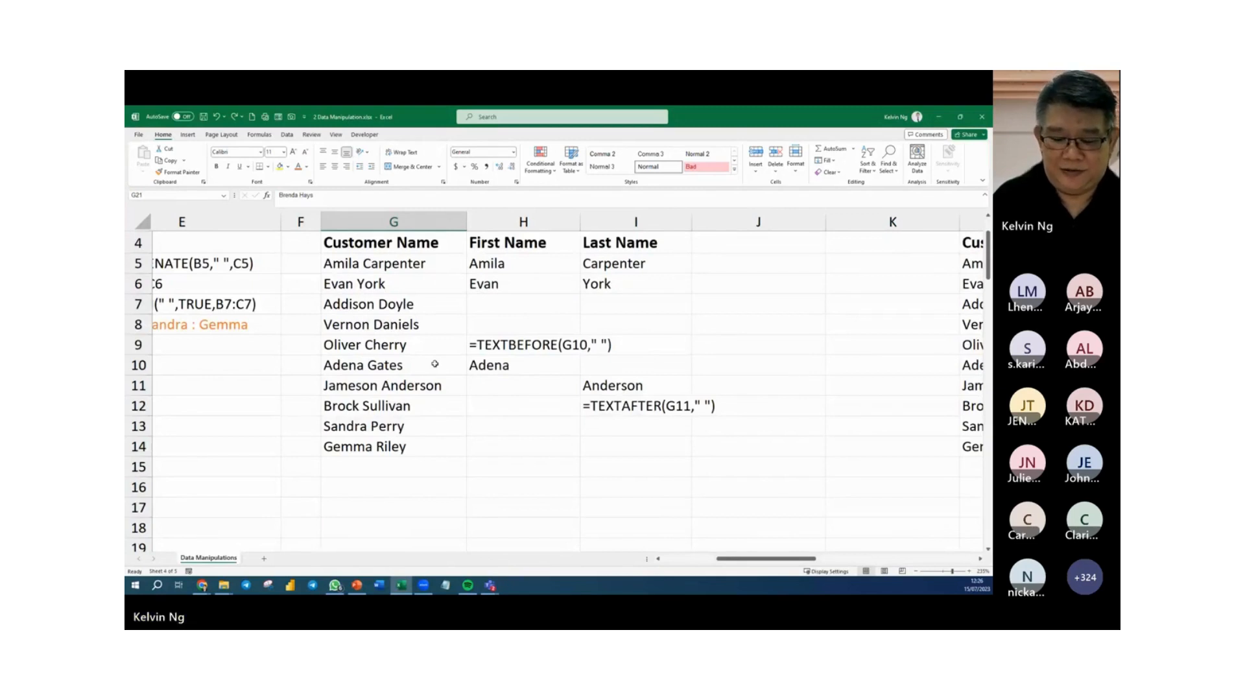
scroll(435, 364, "down", 2)
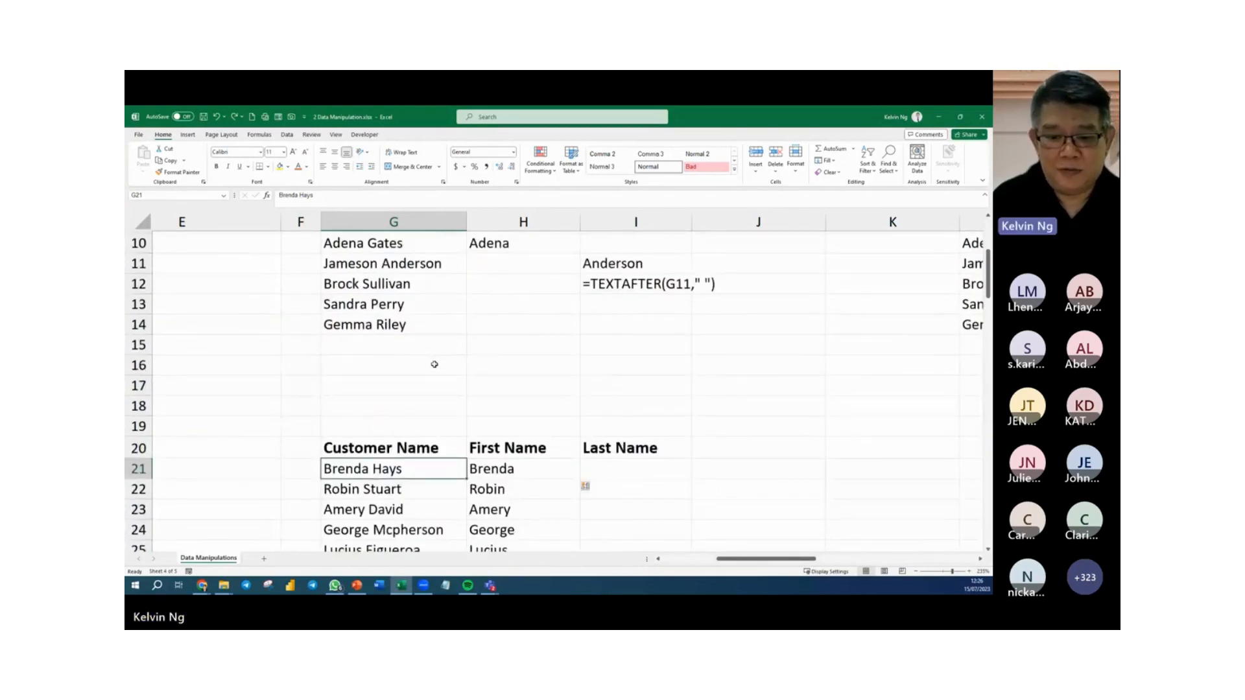
scroll(434, 365, "down", 2)
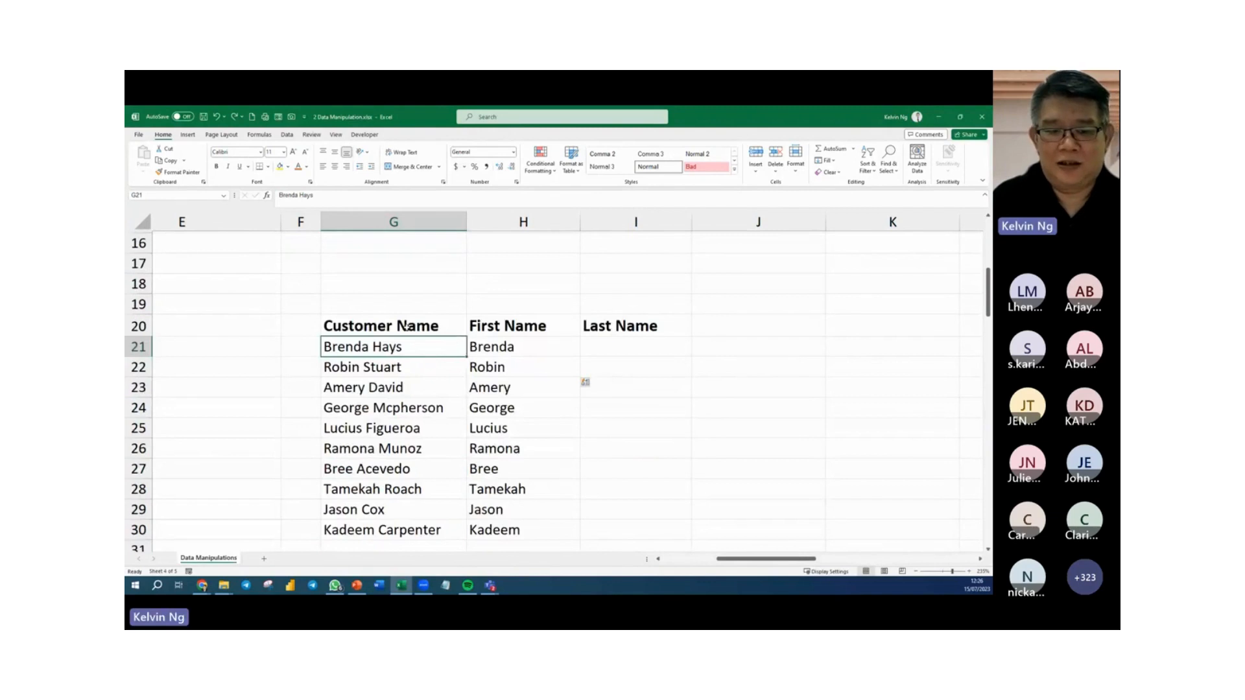
left_click_drag(407, 326, 398, 529)
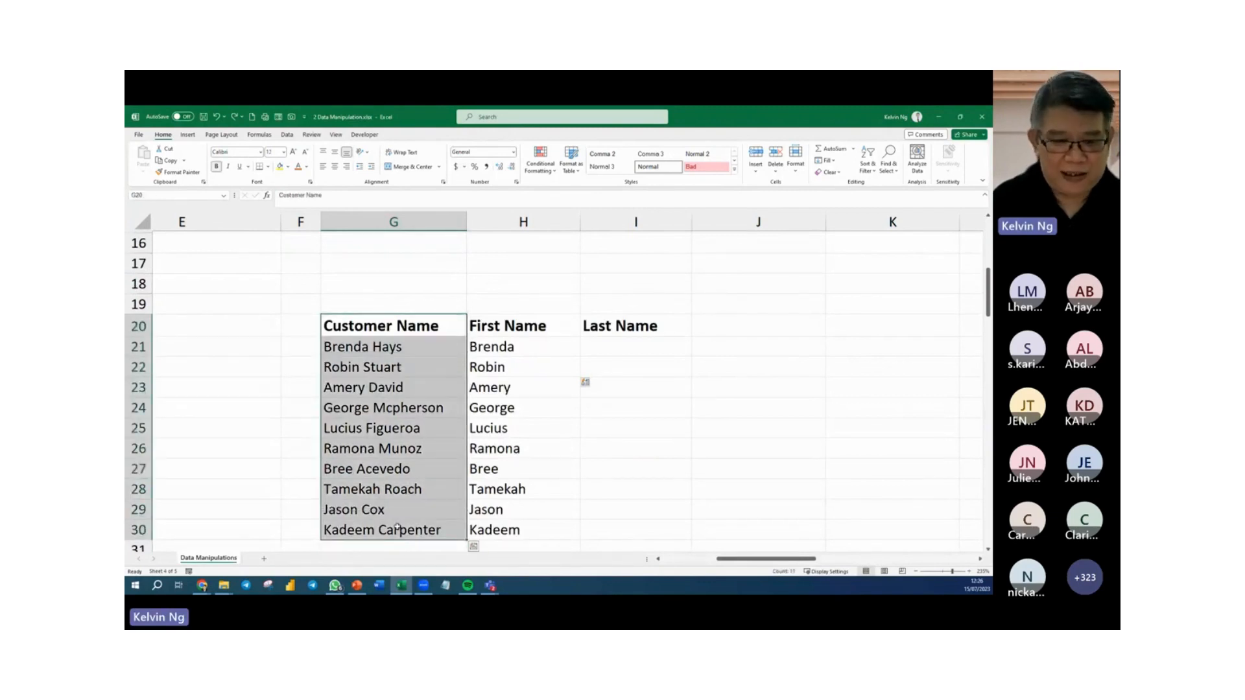
key("ctrl+c")
scroll(397, 529, "down", 3)
left_click(384, 433)
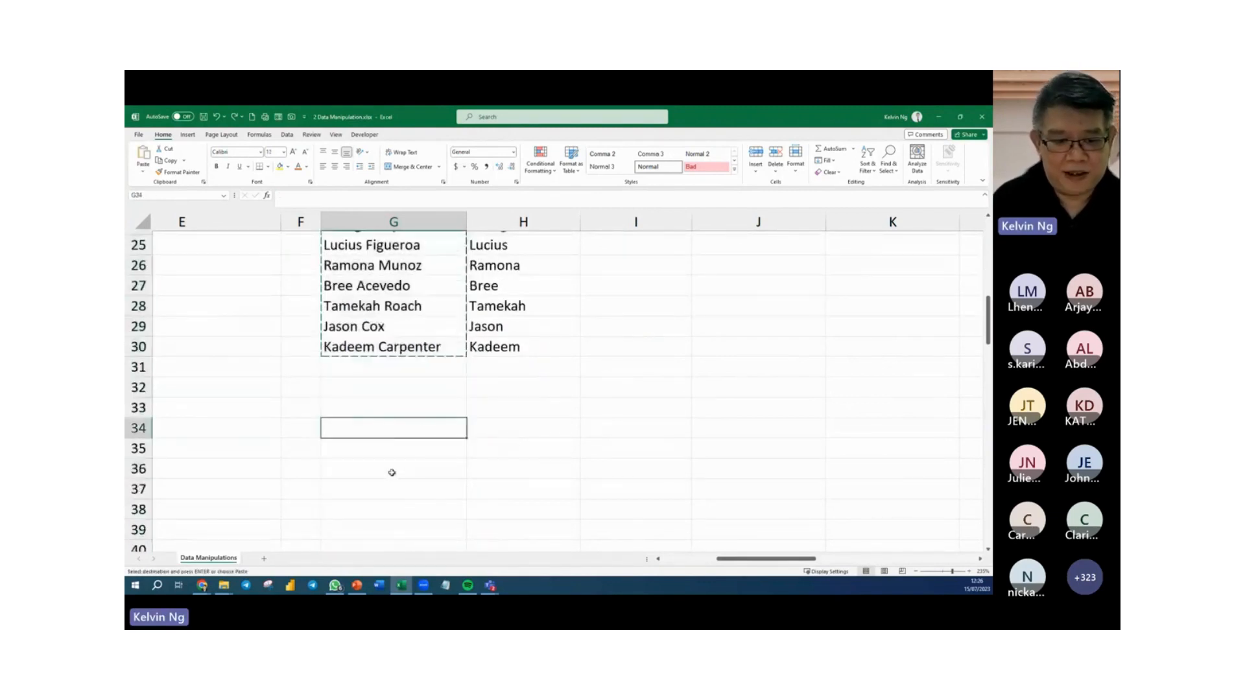
left_click(381, 450)
key("ctrl+v")
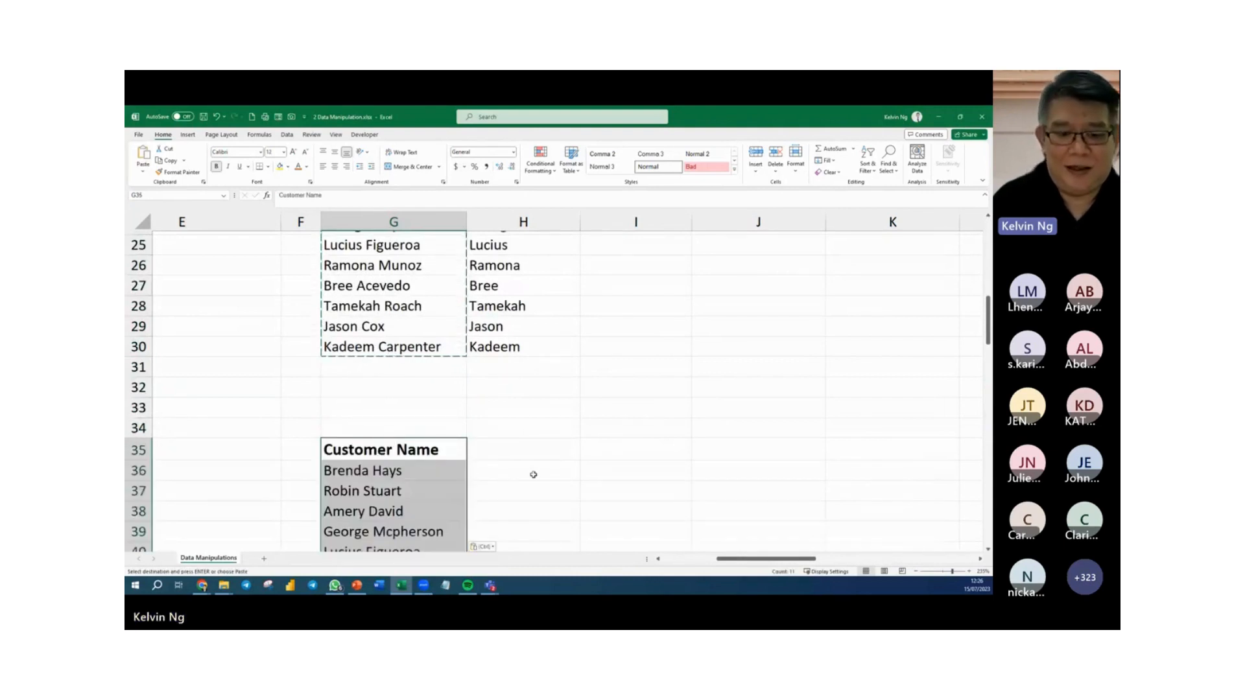
Start Text to Columns on the names in G36:G45 as delimited data, with Space as the only delimiter.
key("Escape")
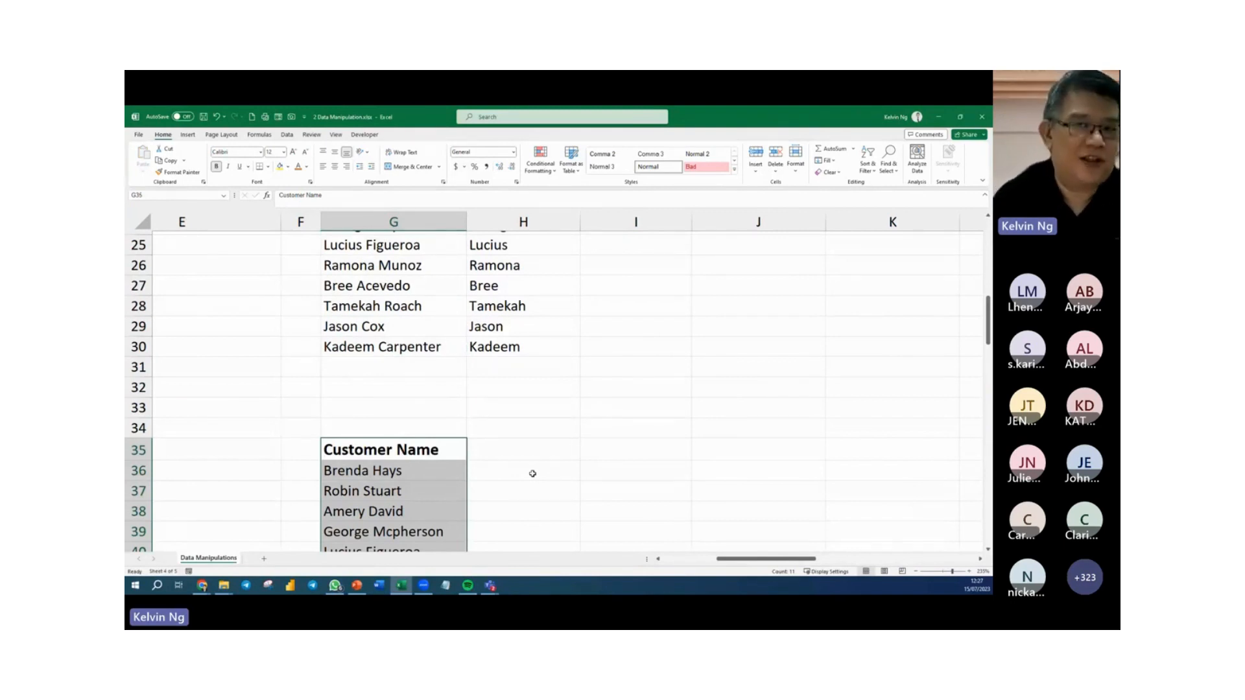
scroll(542, 489, "down", 2)
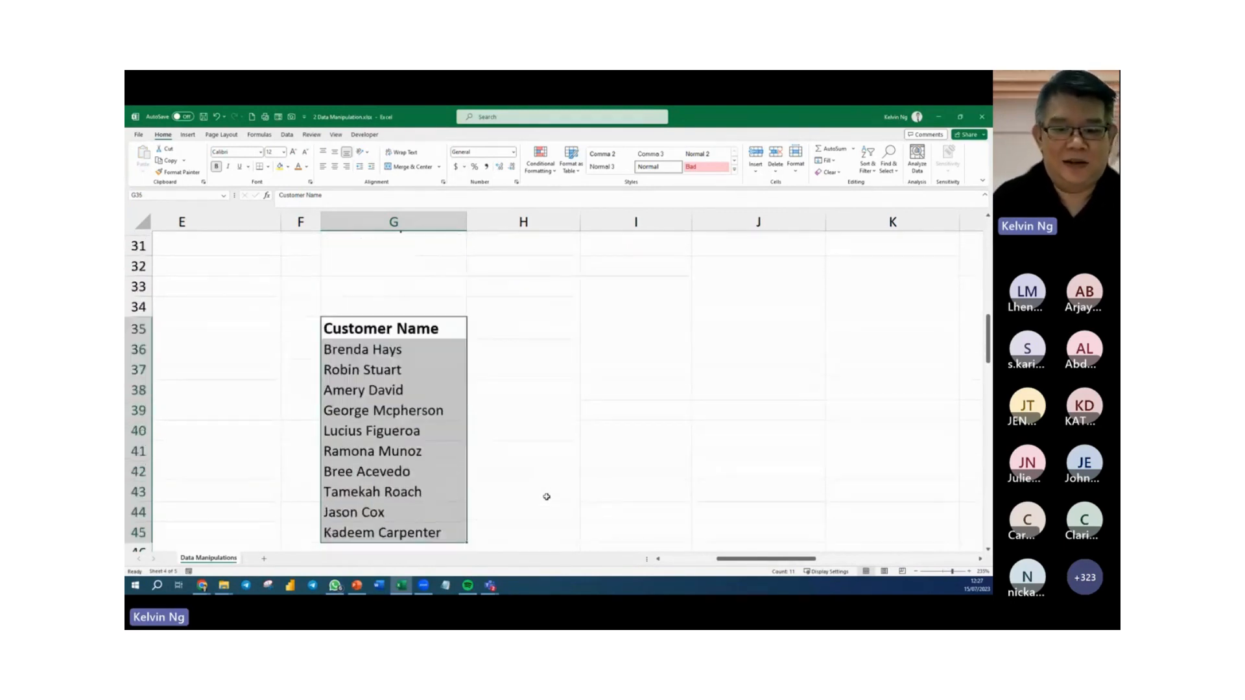
left_click(530, 350)
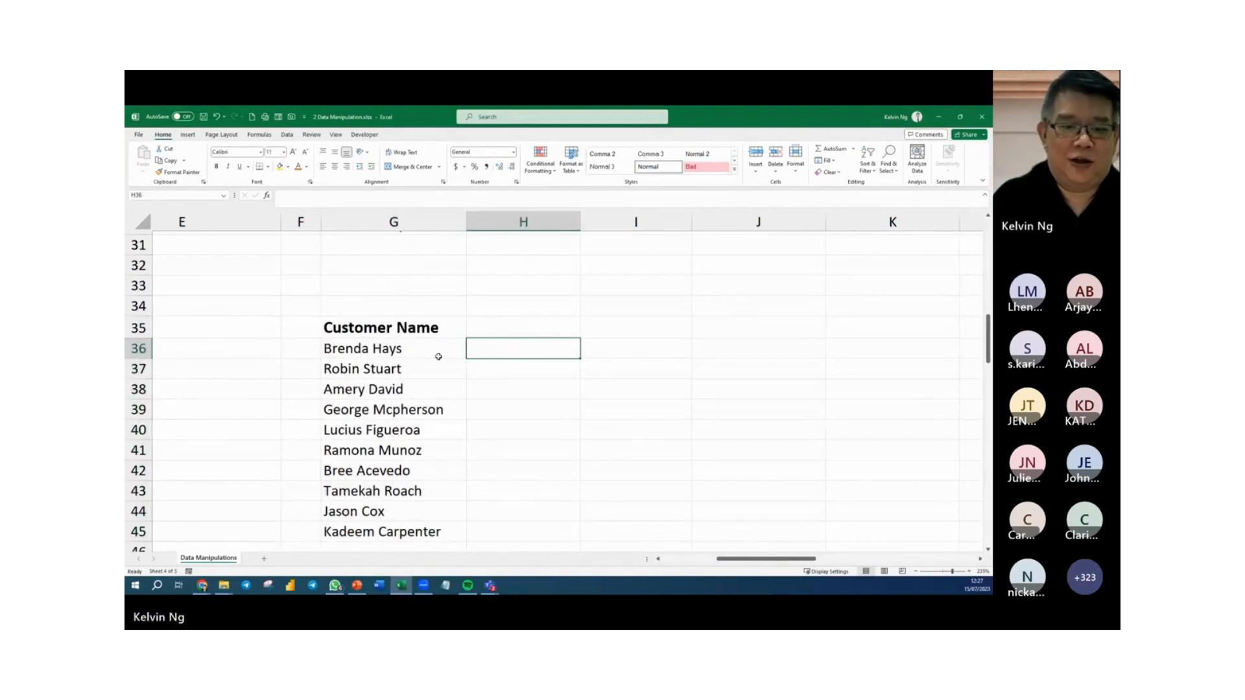
left_click_drag(433, 351, 430, 532)
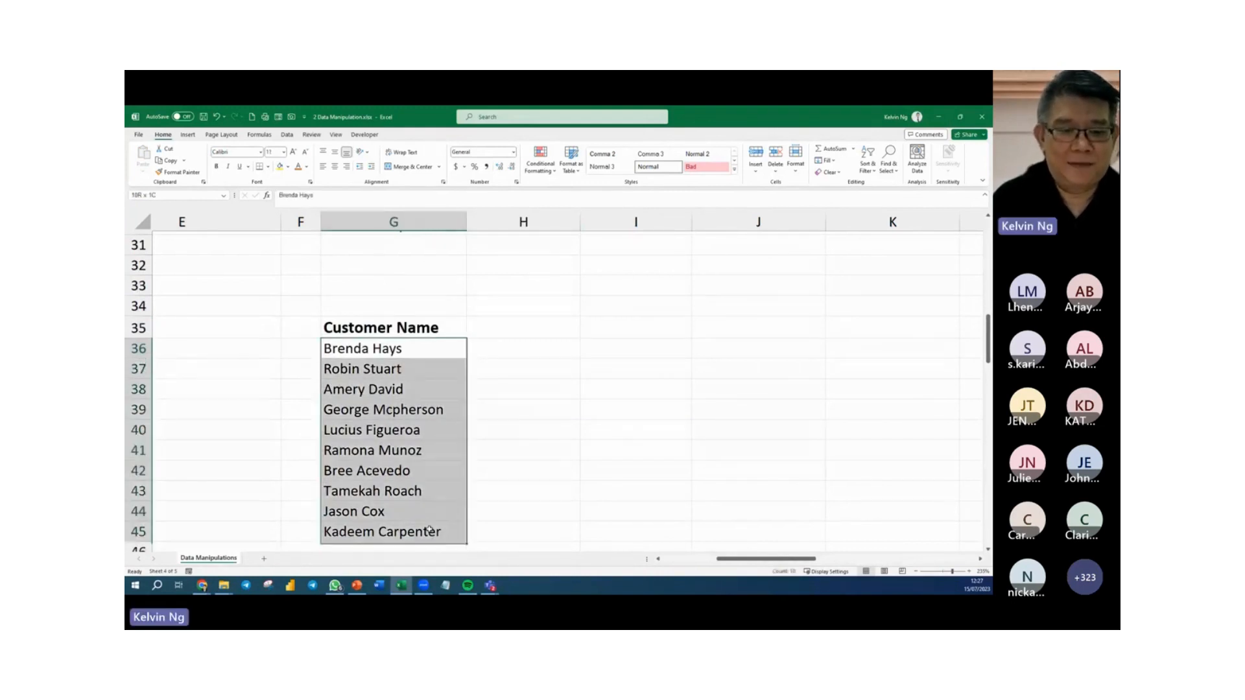
left_click(287, 134)
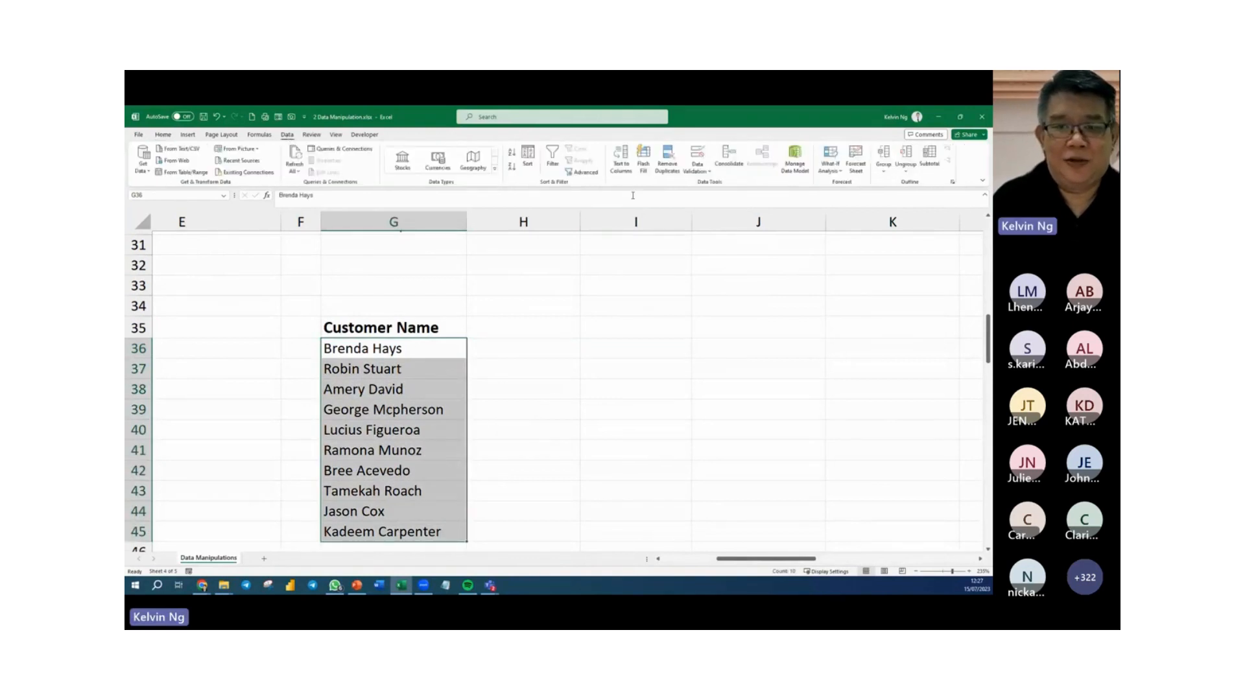
left_click(625, 174)
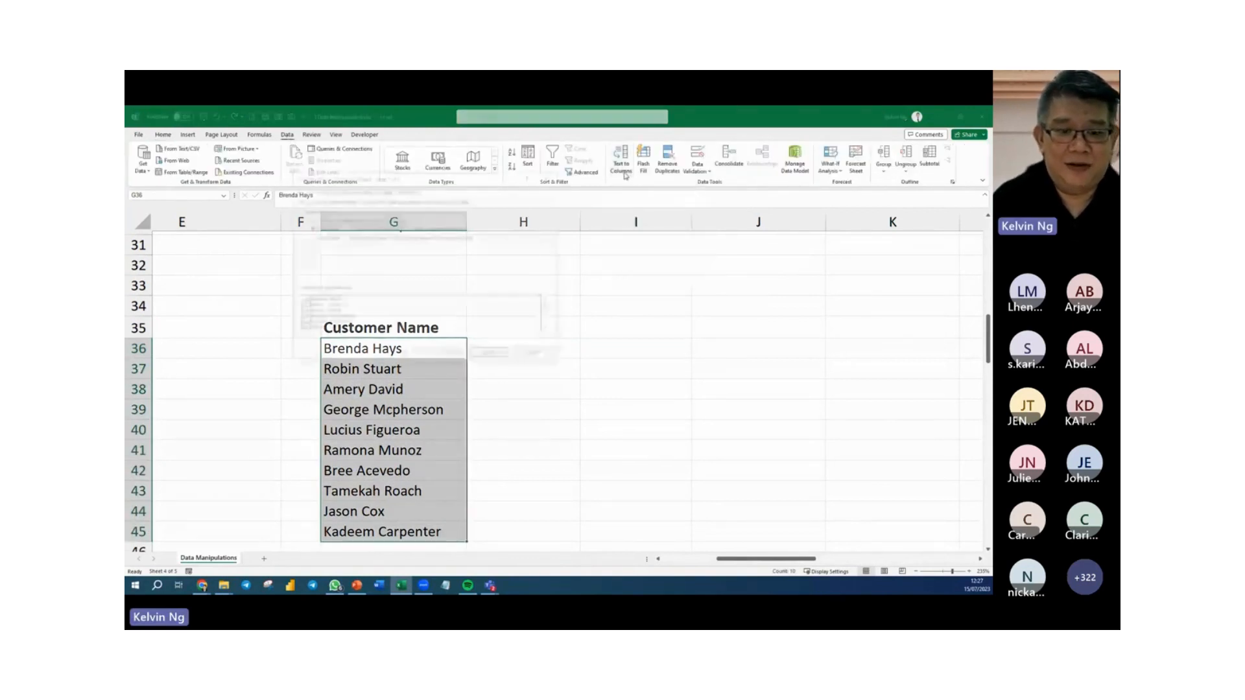
left_click_drag(379, 181, 695, 162)
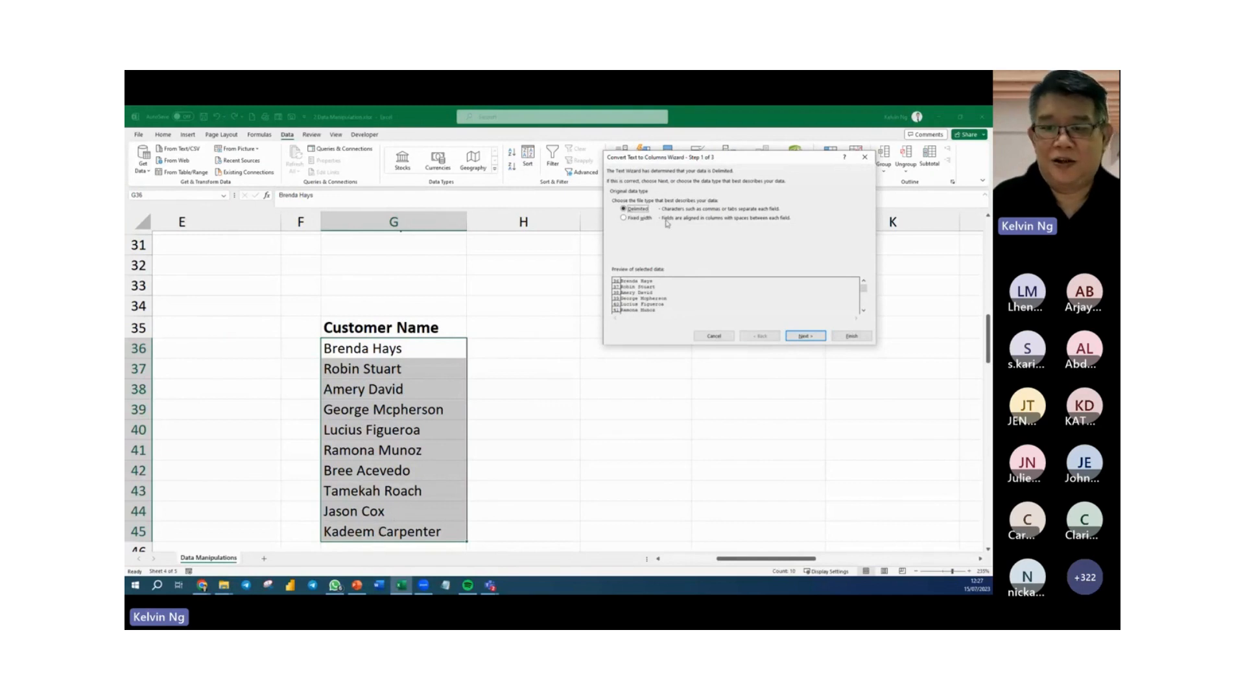
left_click(805, 336)
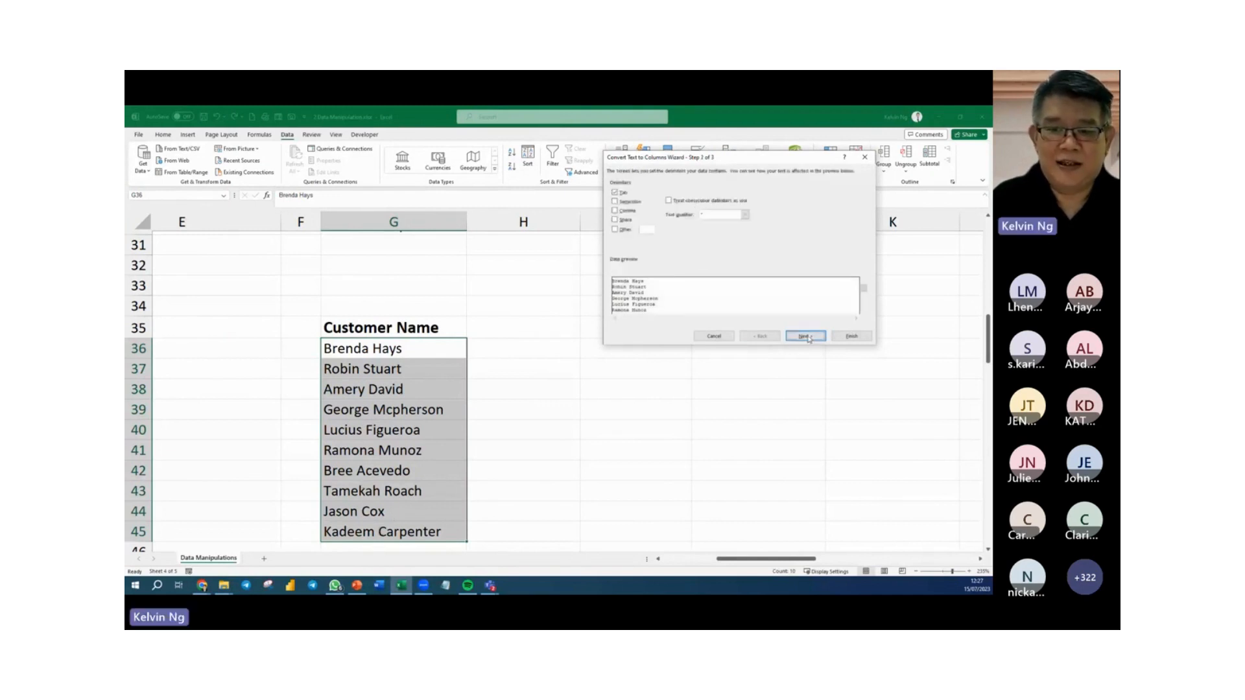
left_click(616, 220)
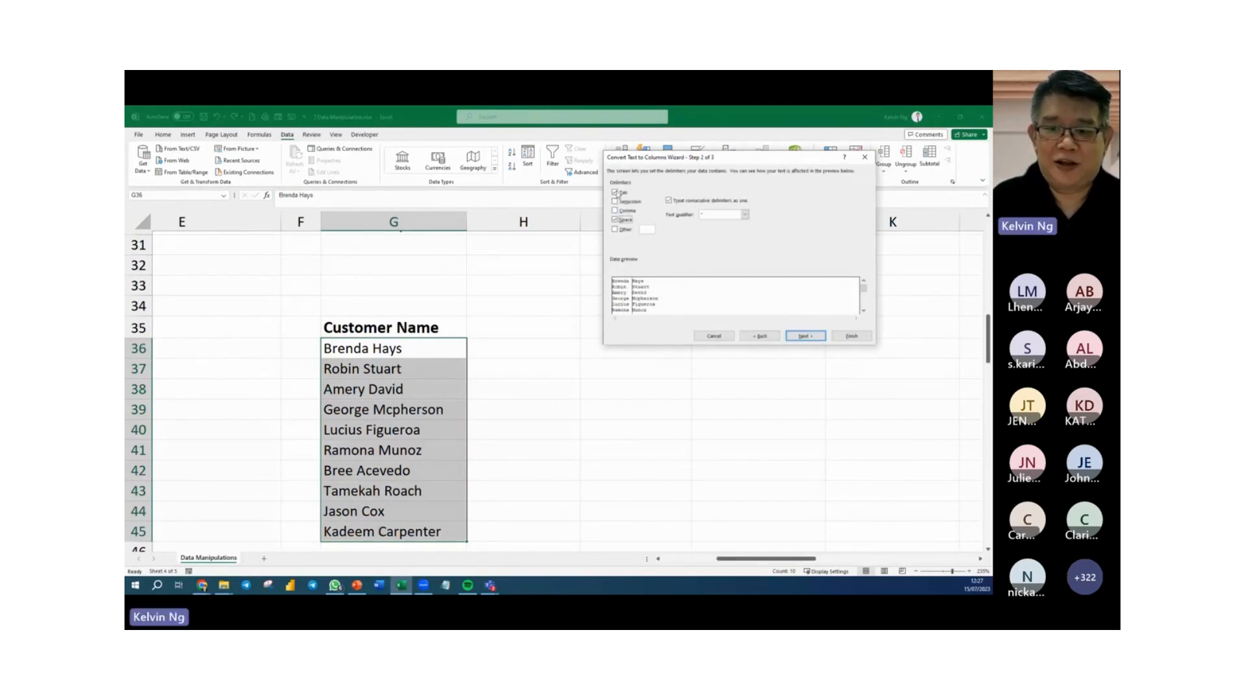
left_click(616, 193)
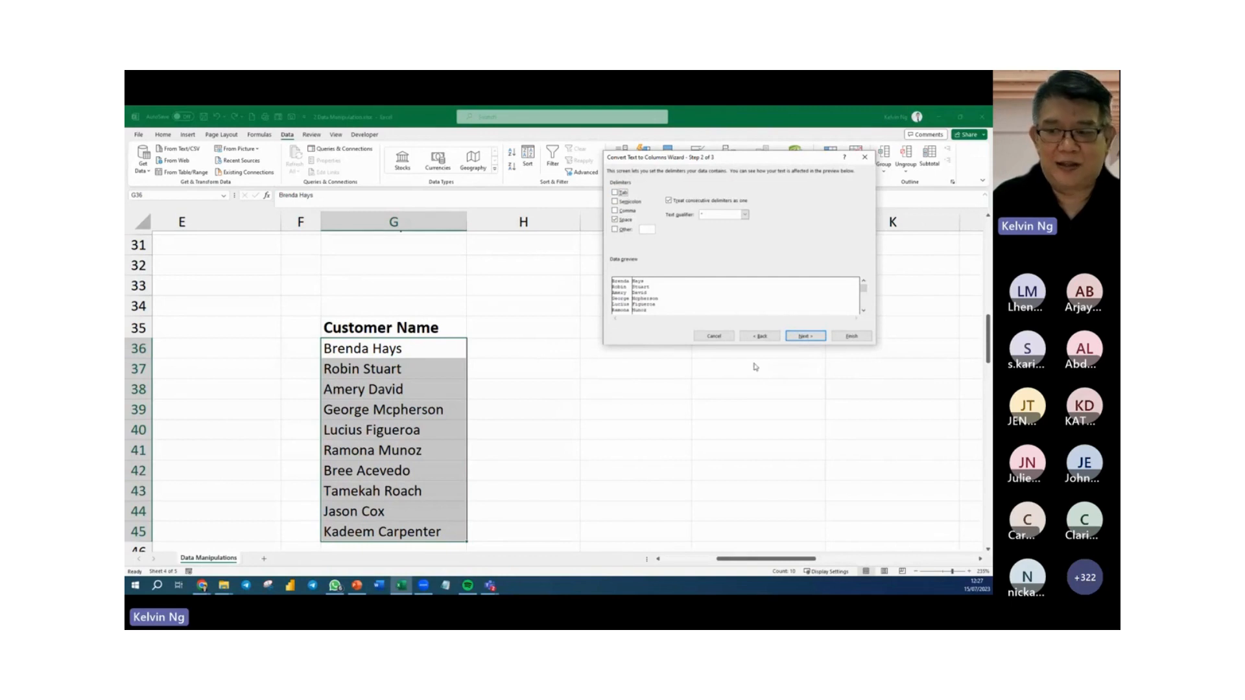
Set the Text to Columns destination to H36 and finish splitting the names into columns H and I.
left_click(807, 336)
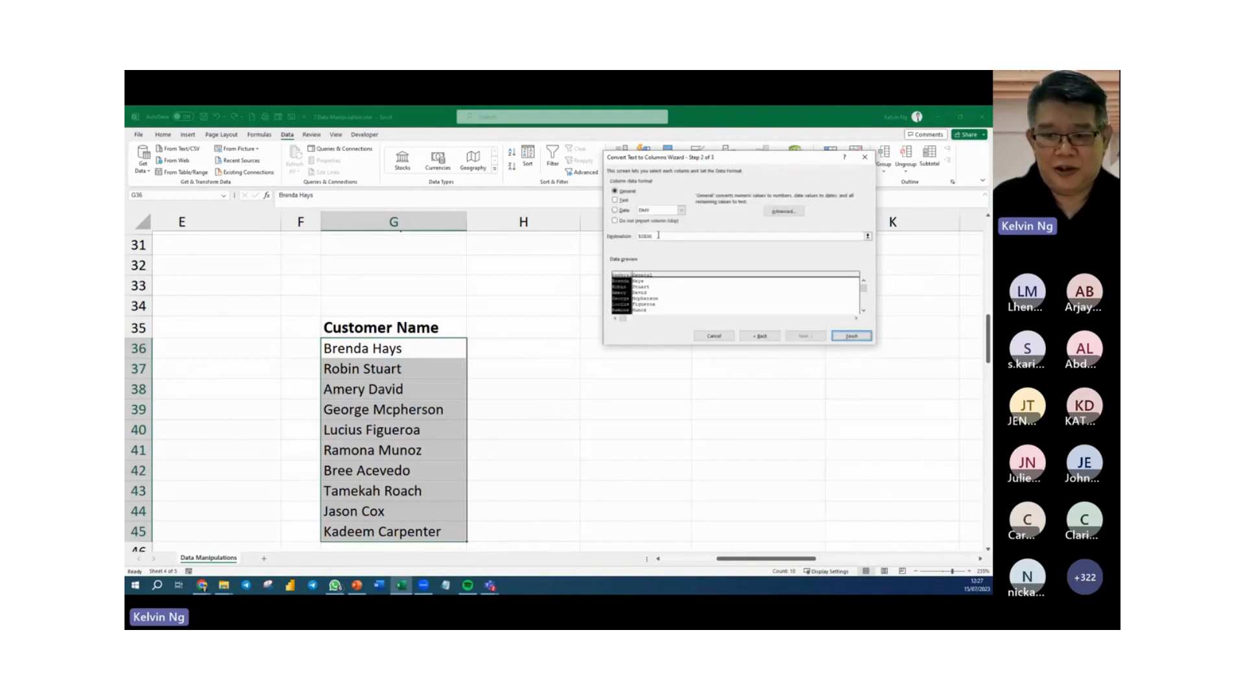
left_click(665, 237)
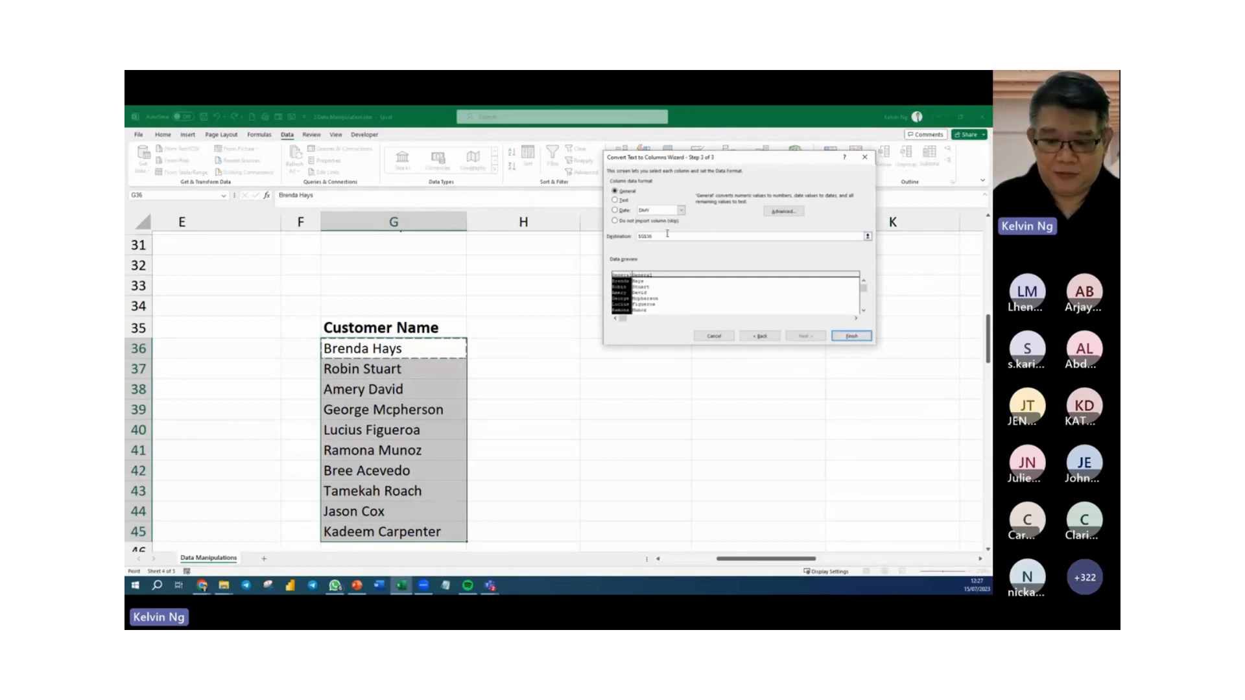
left_click(521, 350)
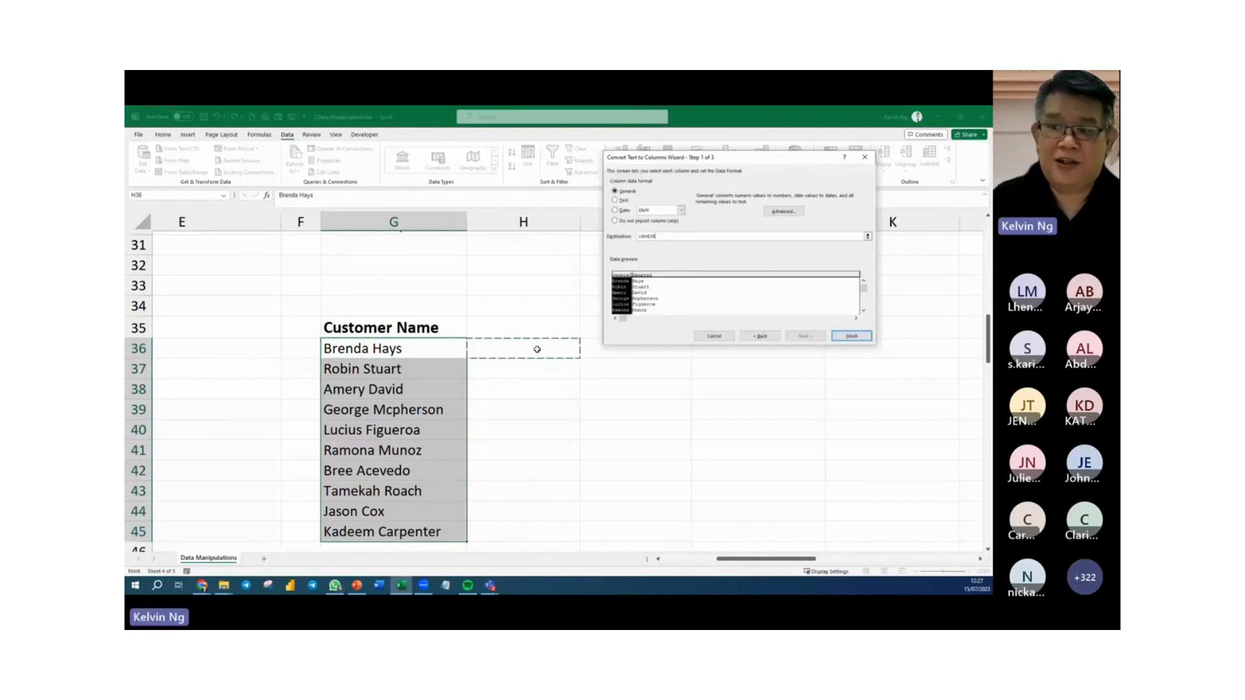
left_click(851, 336)
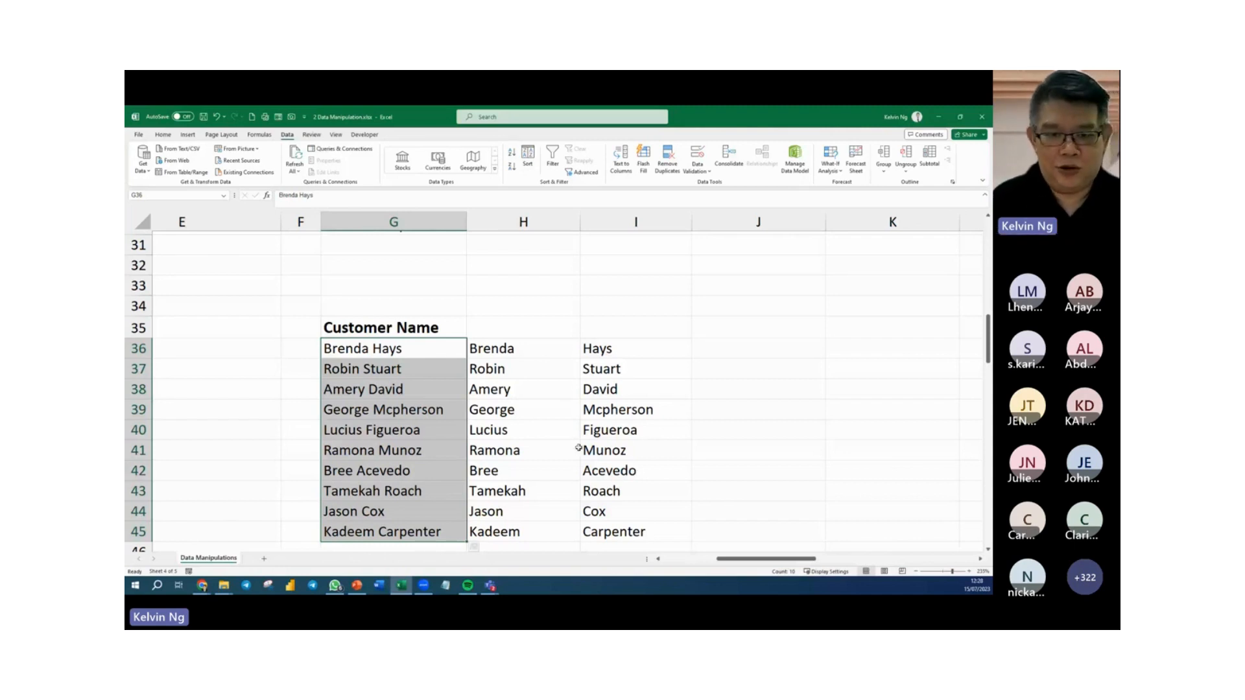
Enter the first customer's last name, capitalized, in I21 as the example and Flash Fill the Last Name column down to I30.
scroll(567, 445, "up", 10)
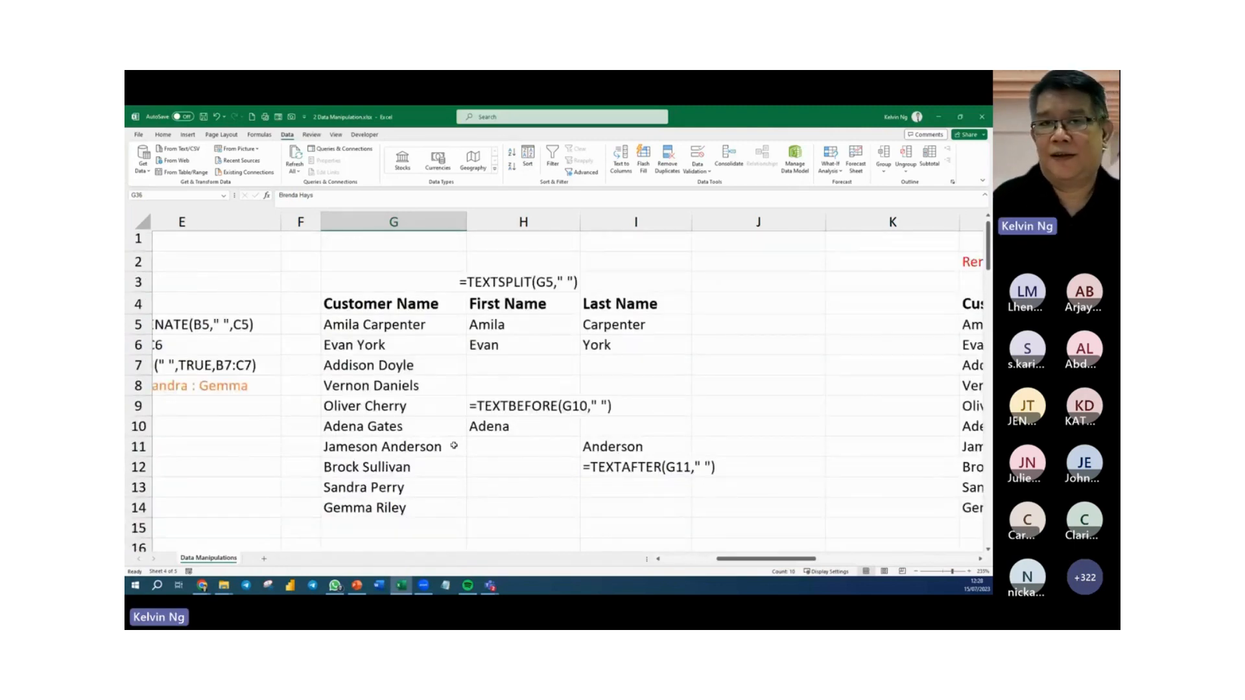
scroll(460, 445, "down", 3)
scroll(460, 445, "down", 4)
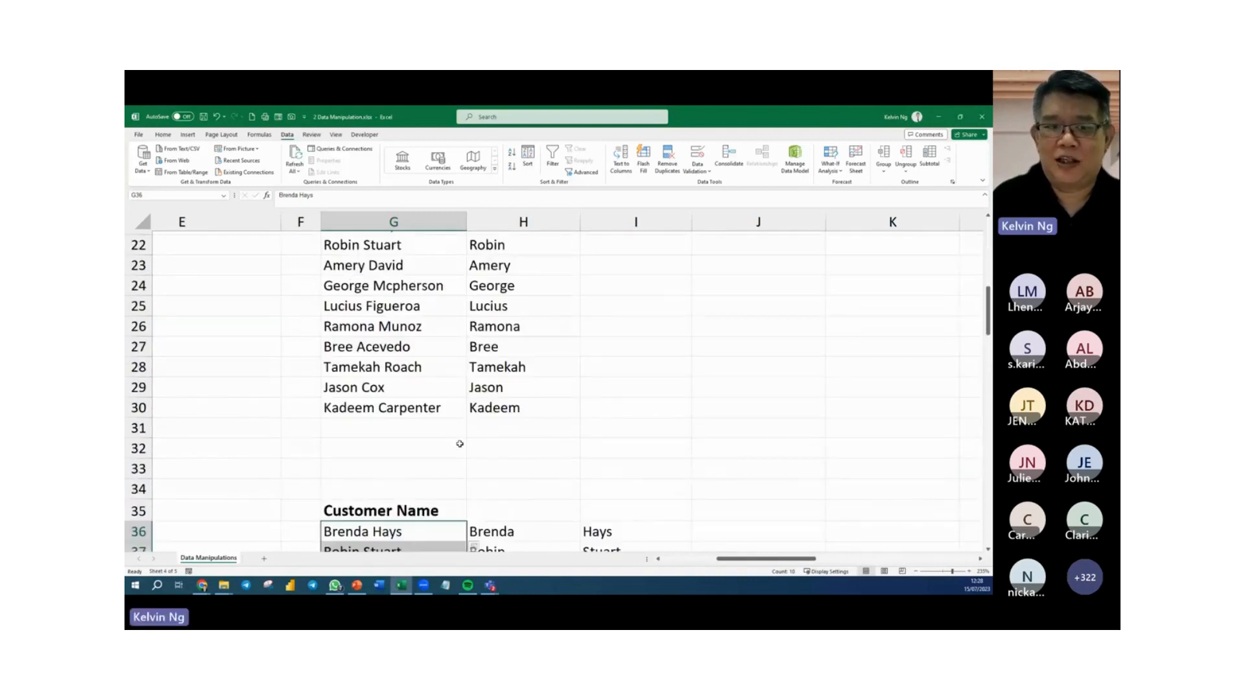
scroll(497, 439, "up", 1)
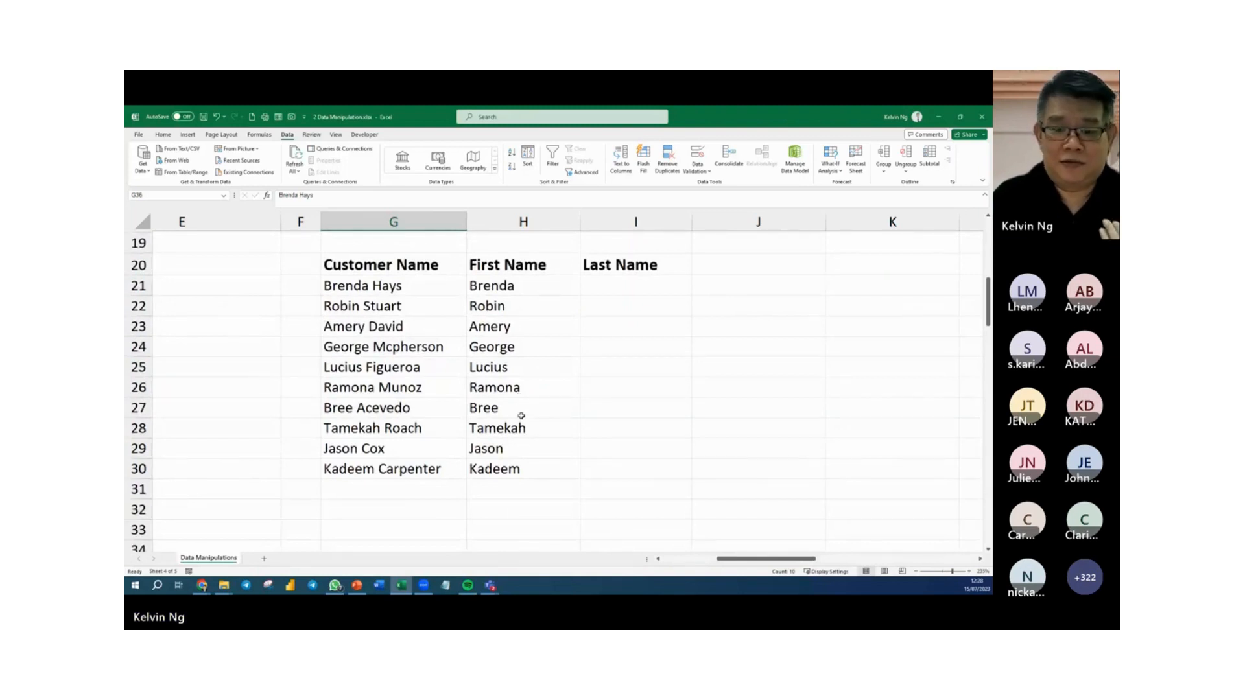
scroll(519, 415, "down", 5)
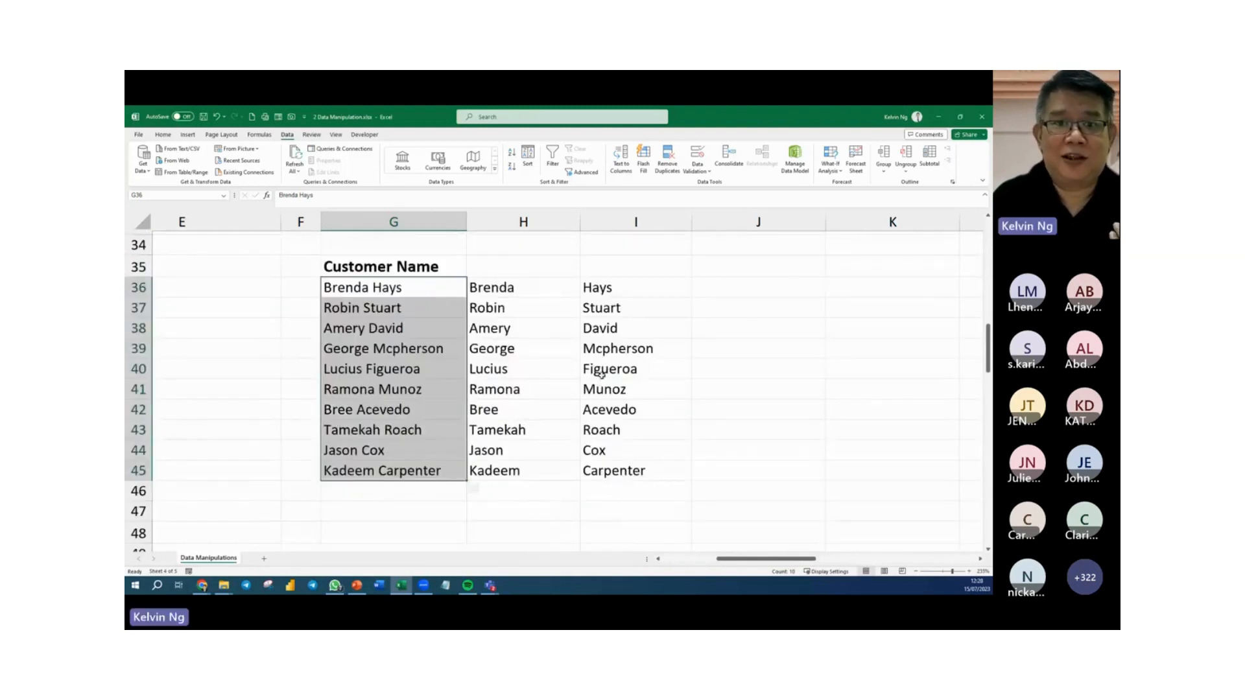
scroll(567, 380, "up", 5)
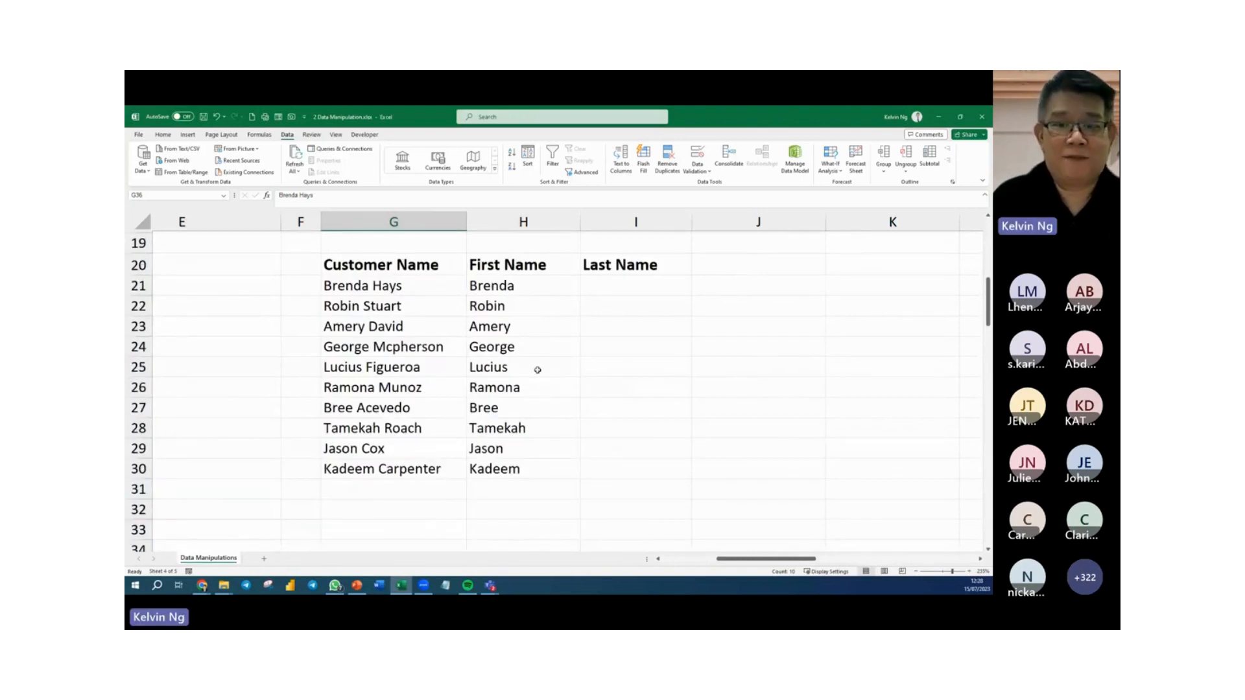
left_click(622, 286)
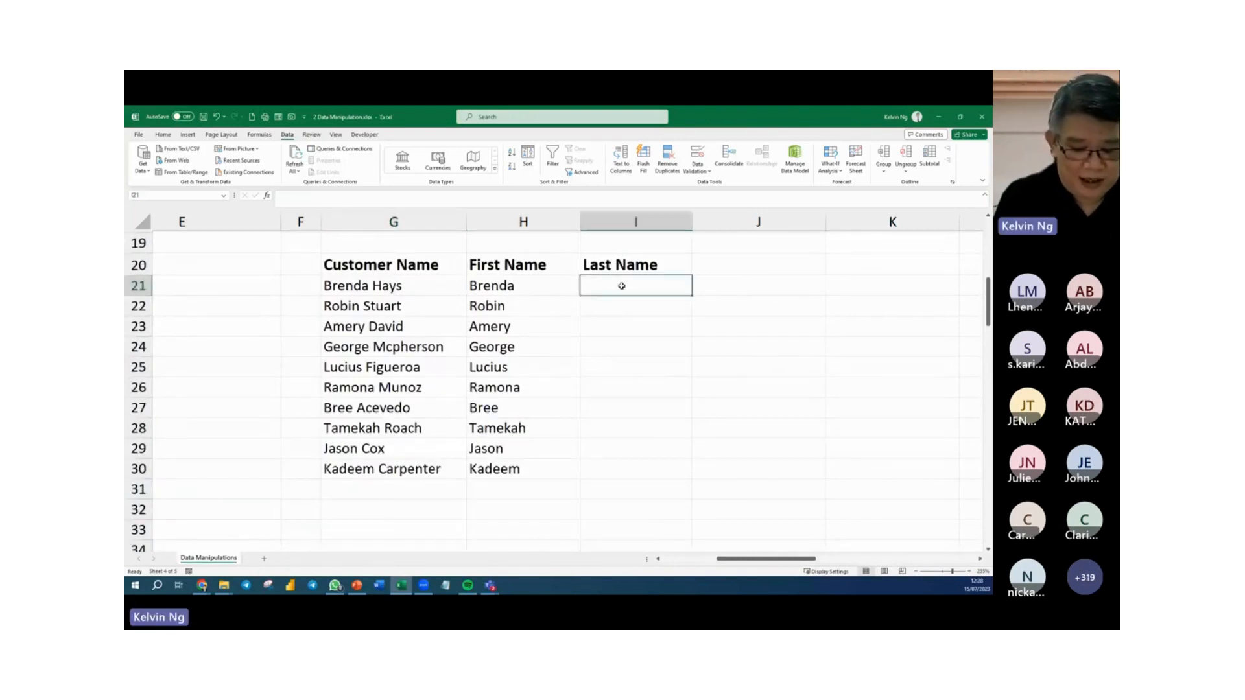
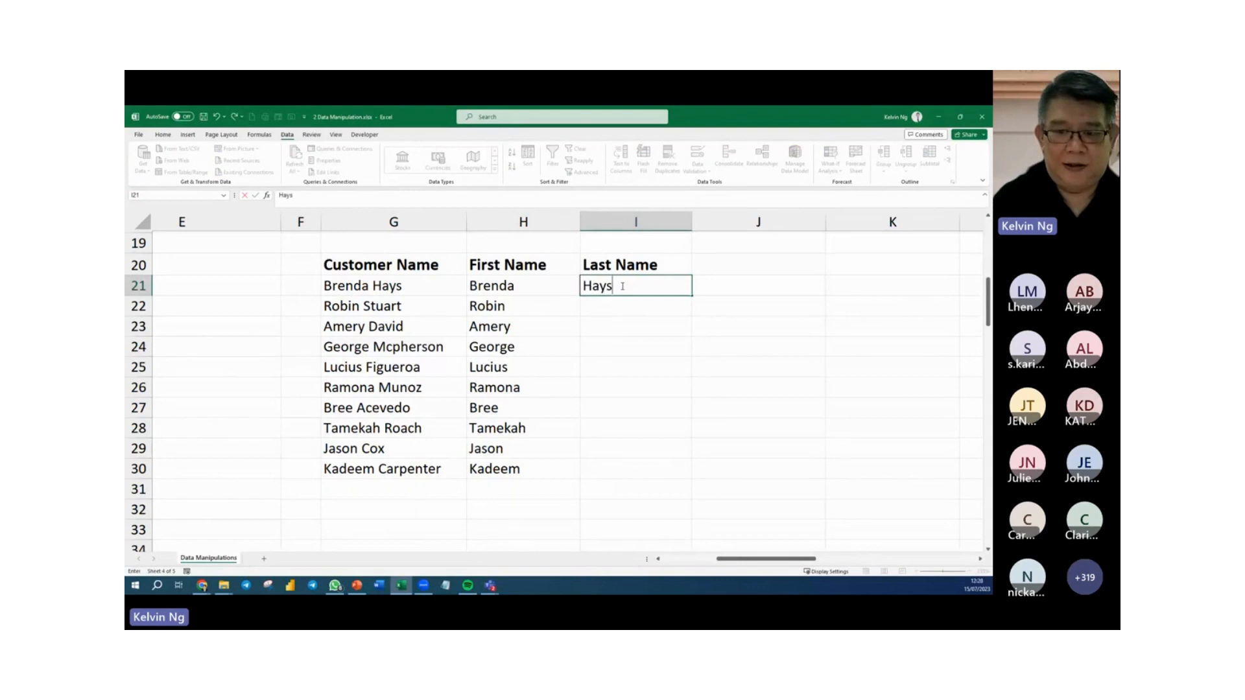
key("Return")
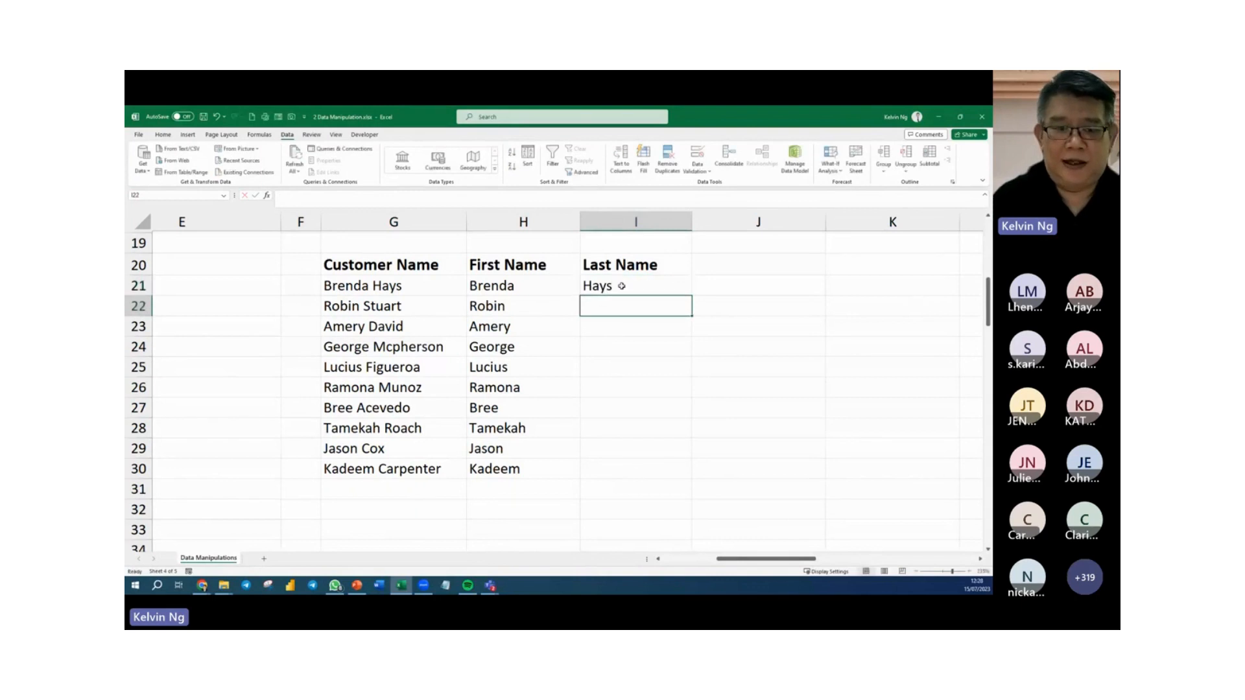
key("ctrl+e")
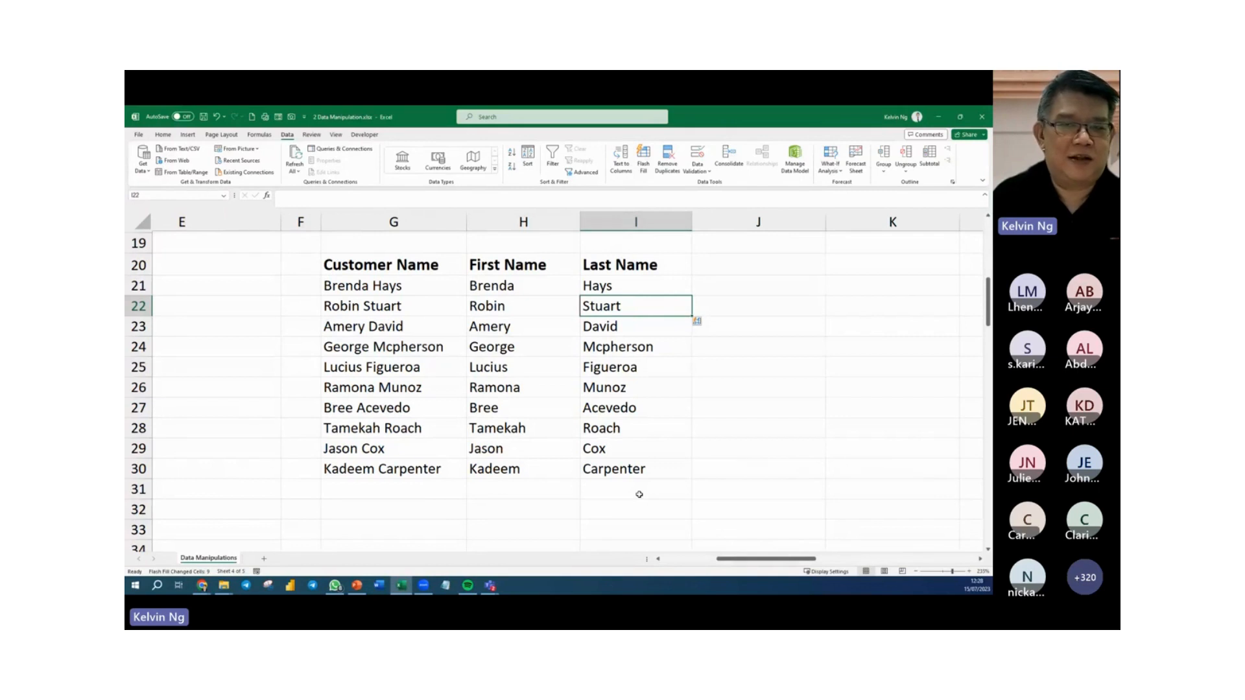
Copy the first six customer names from G5:G10 and paste them below the lists, starting at G50.
scroll(721, 504, "up", 1)
scroll(719, 503, "down", 6)
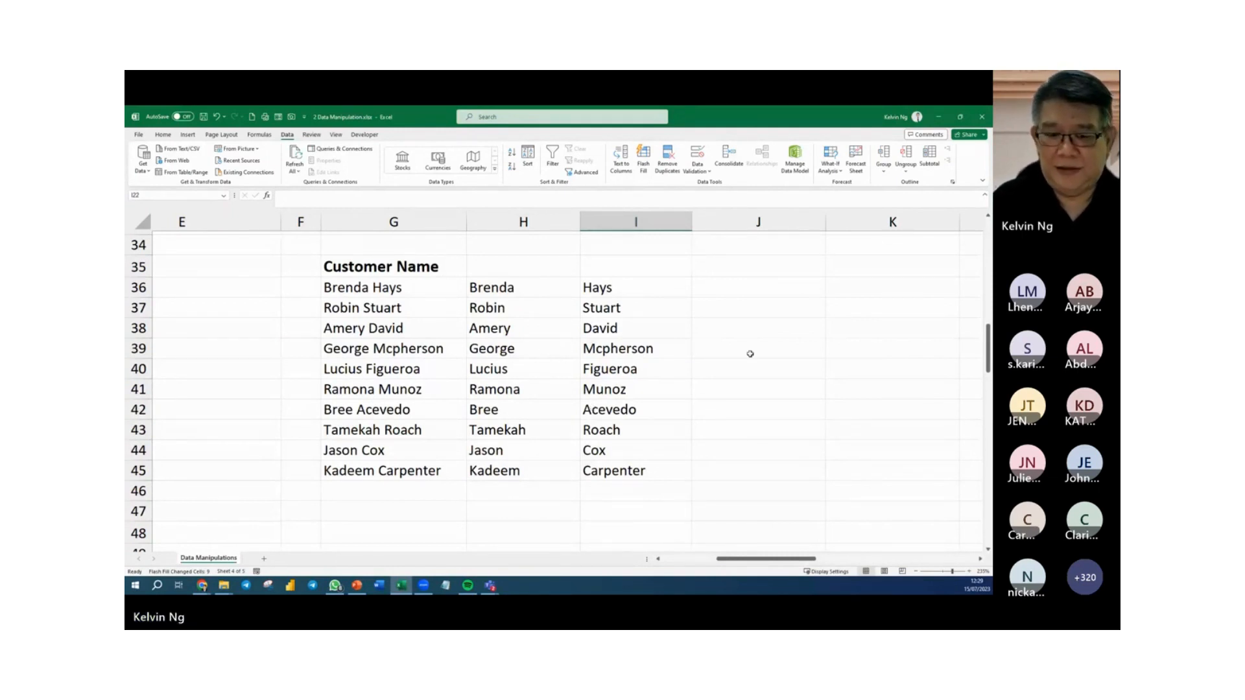
left_click(661, 406)
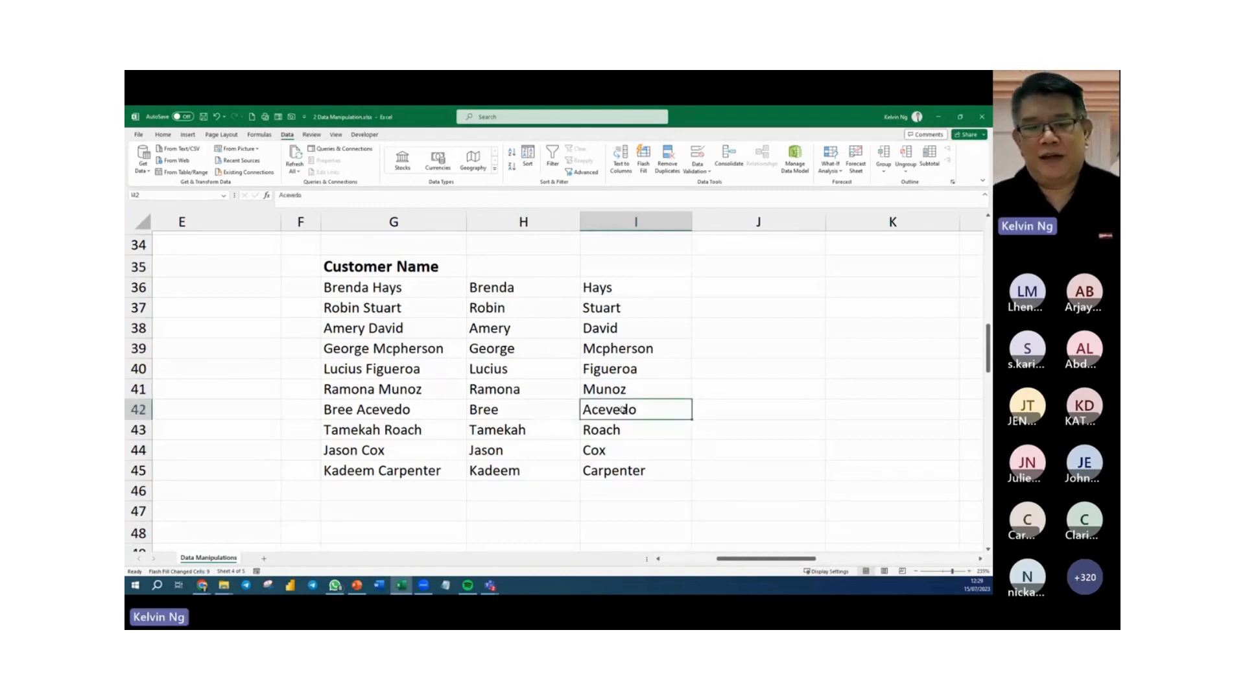
scroll(622, 408, "up", 7)
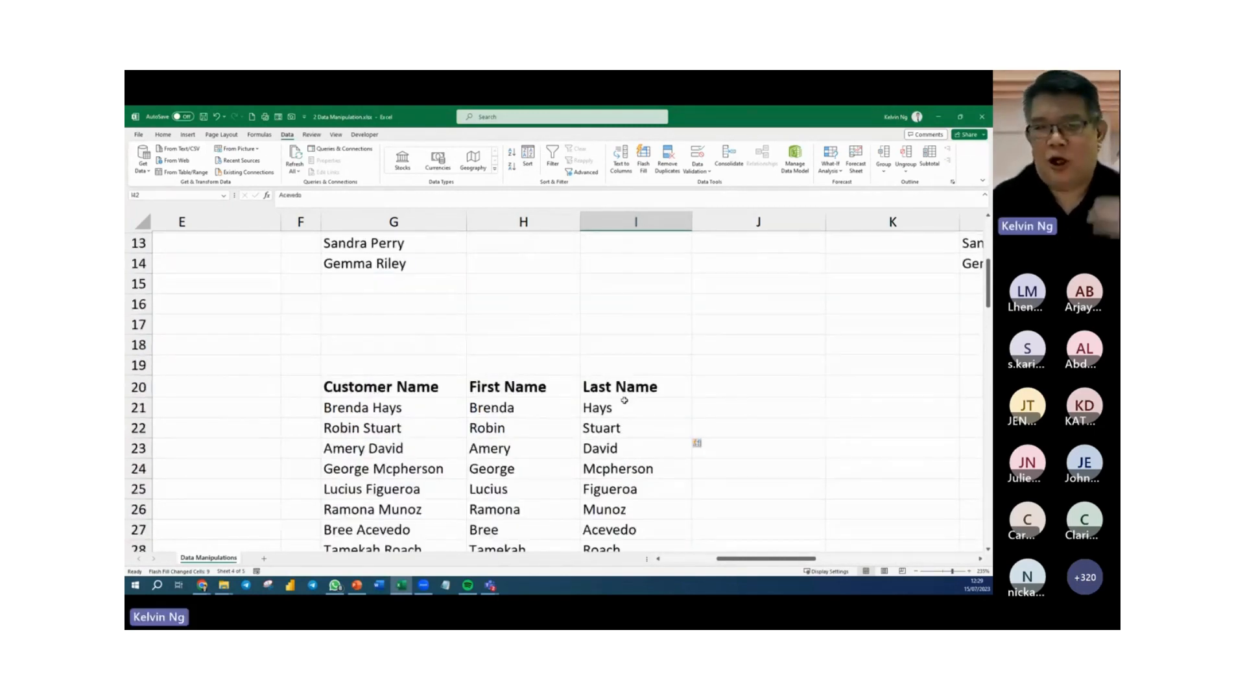
scroll(624, 405, "up", 3)
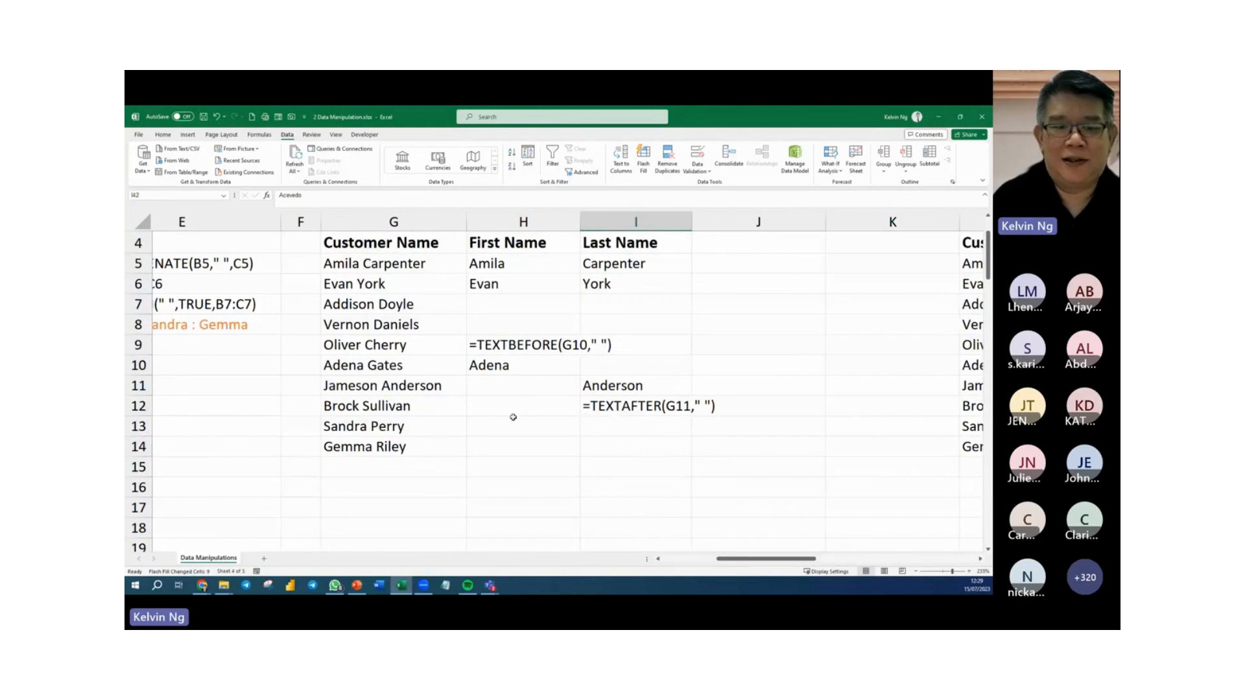
left_click_drag(367, 262, 374, 365)
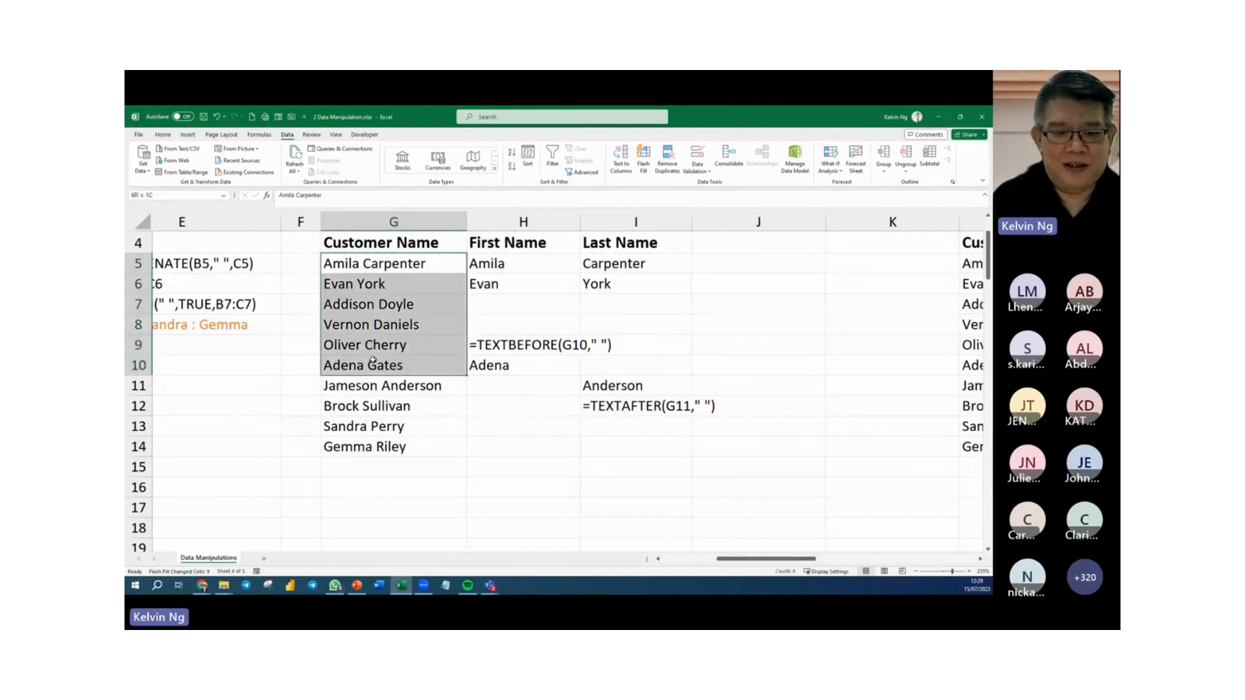
key("ctrl+c")
scroll(374, 365, "down", 14)
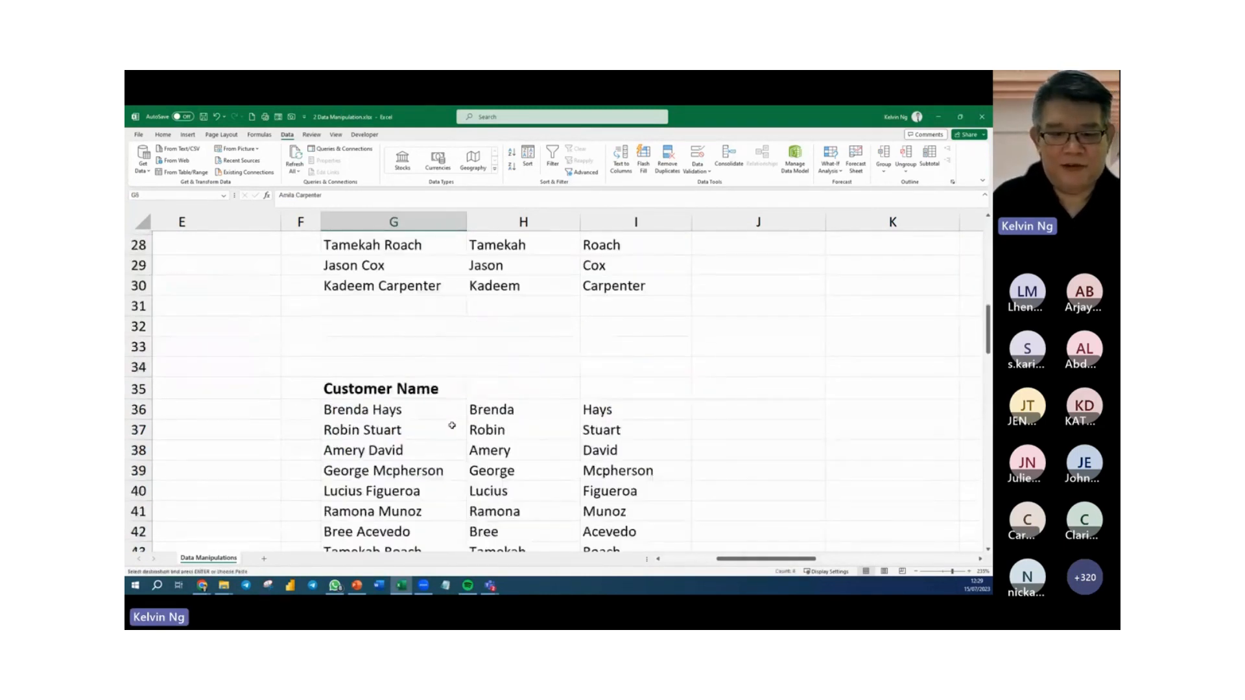
left_click(382, 334)
key("ctrl+v")
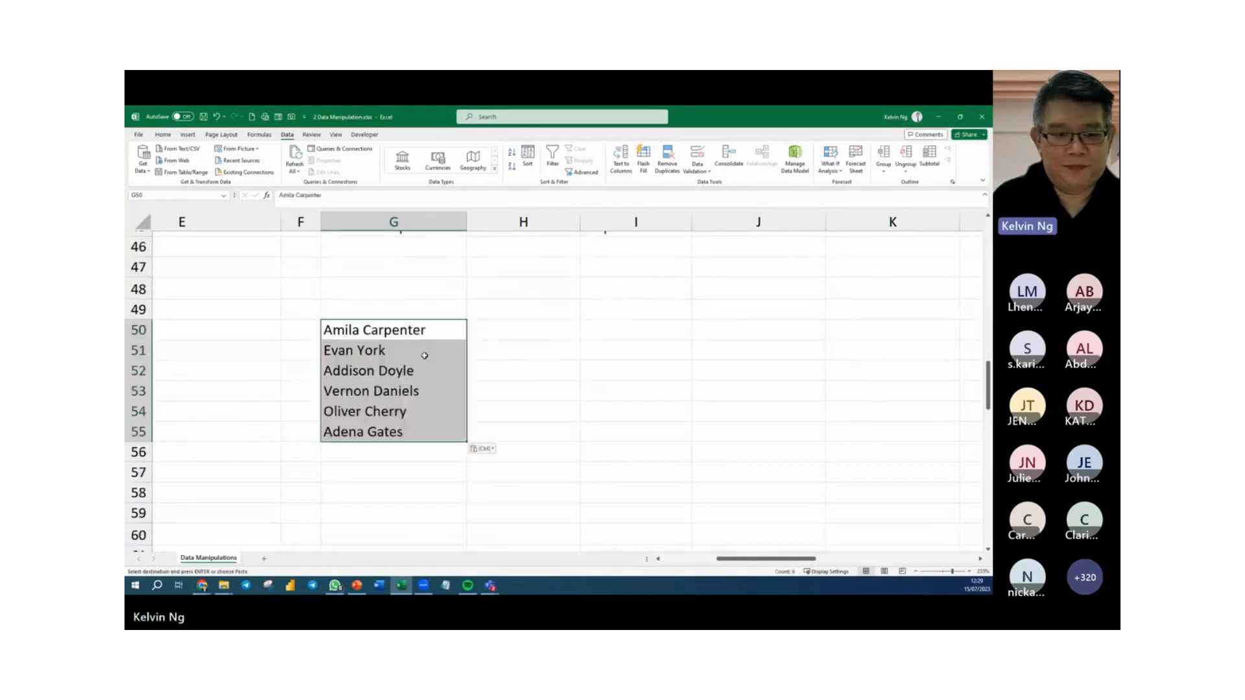
Append two more names to the entry in G50, one after a comma and one after a spaced colon, and widen column G to fit.
double_click(439, 330)
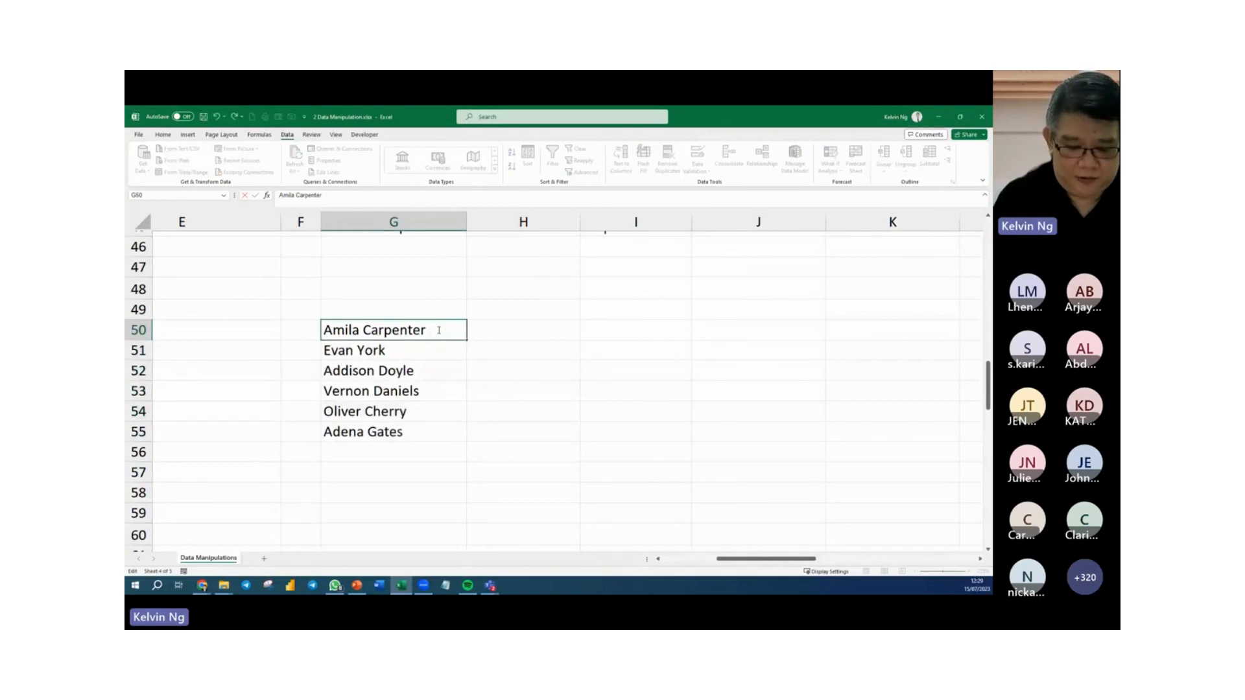
type(", Ju")
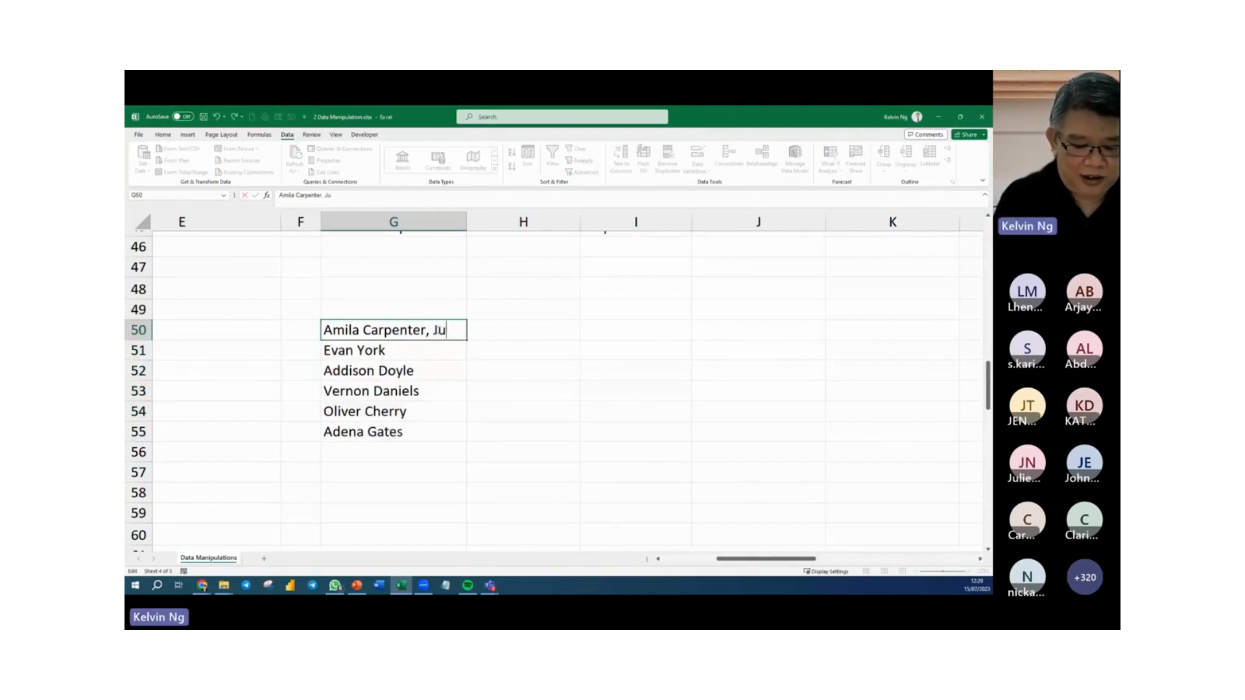
type("stin ")
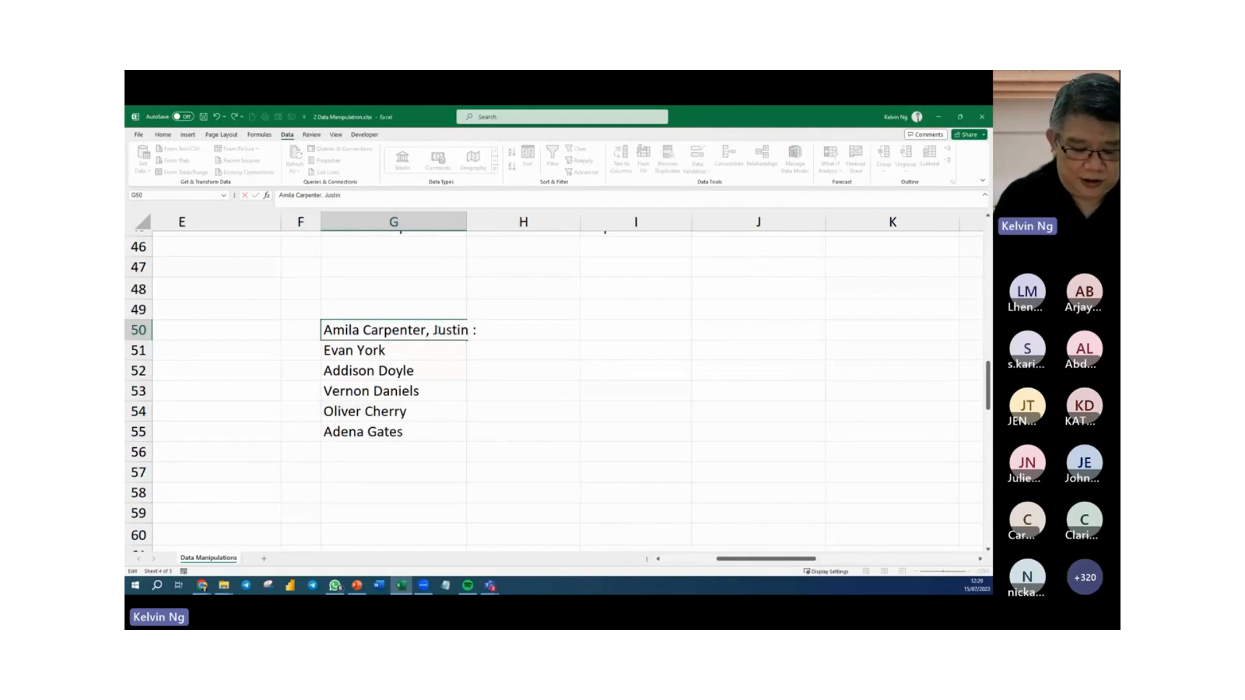
type(": Kim")
key("Return")
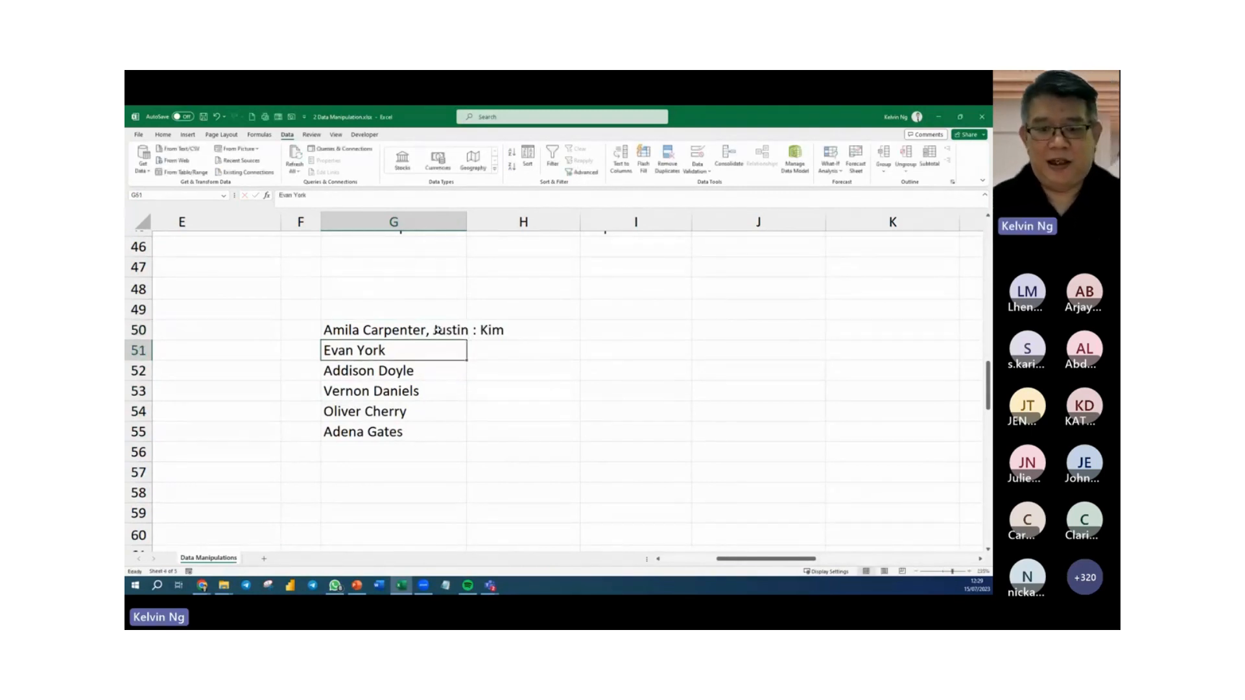
left_click_drag(466, 221, 518, 222)
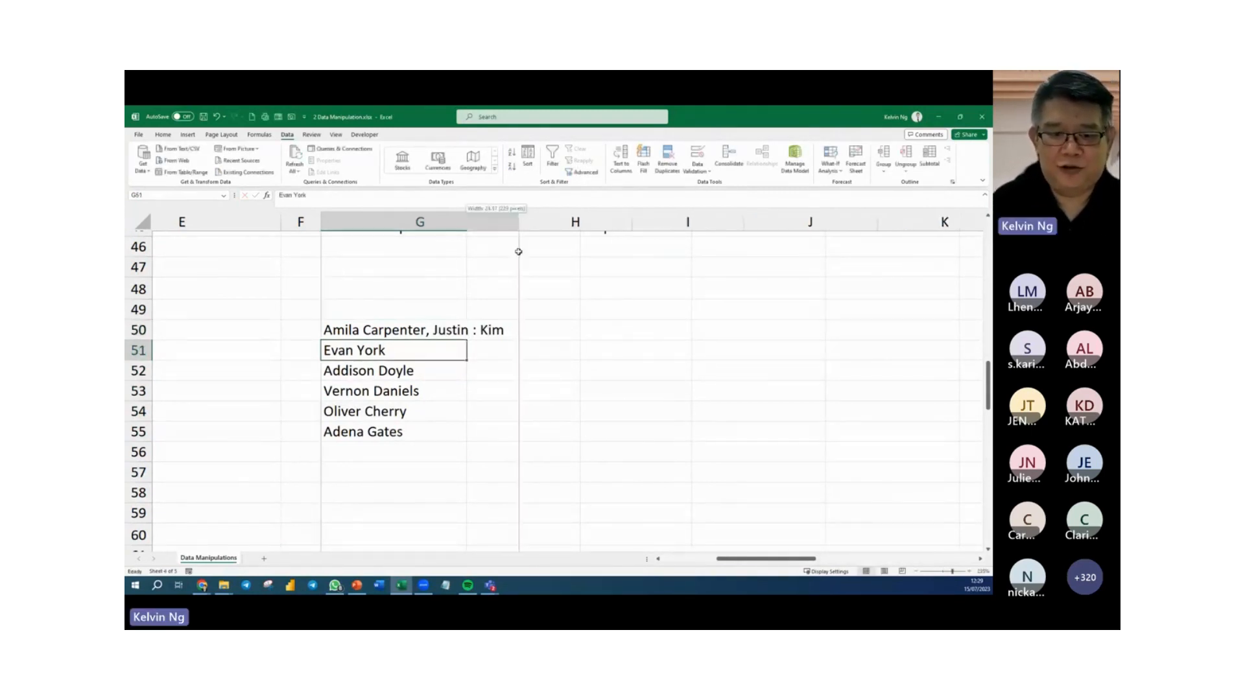
Split G50 across columns by entering =TEXTSPLIT(G50,{" ",",",":"}) in H50.
left_click(573, 335)
type("=text")
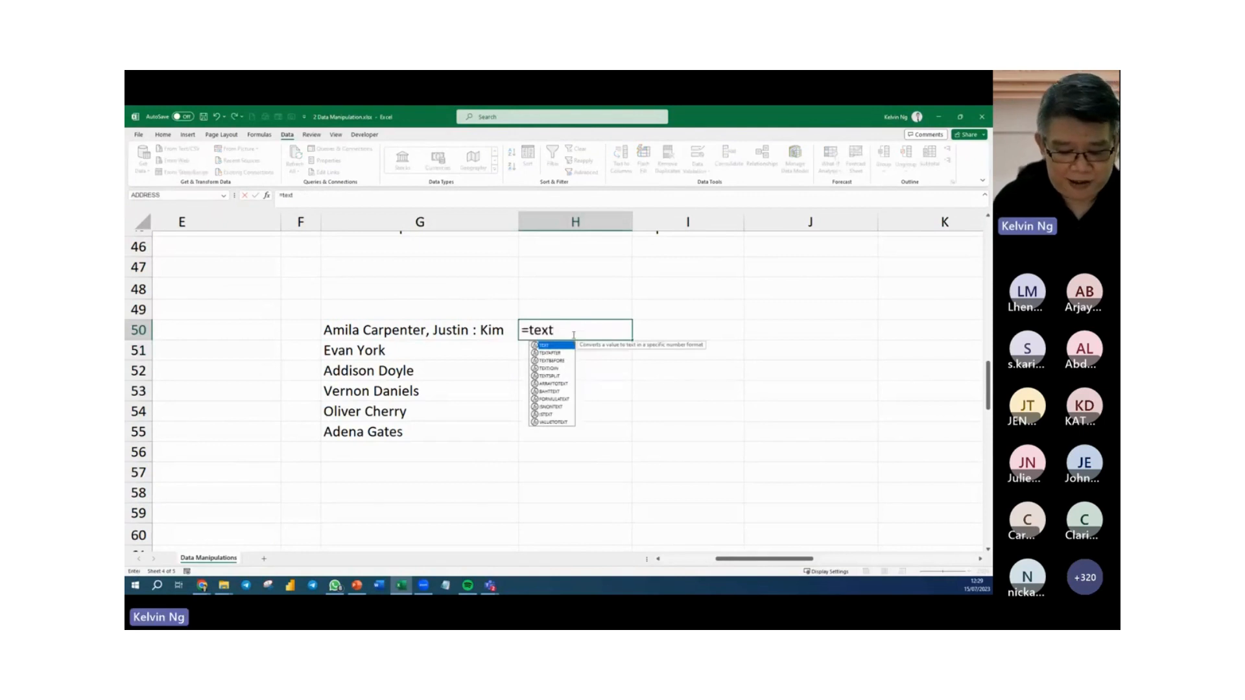
type("s")
key("Tab")
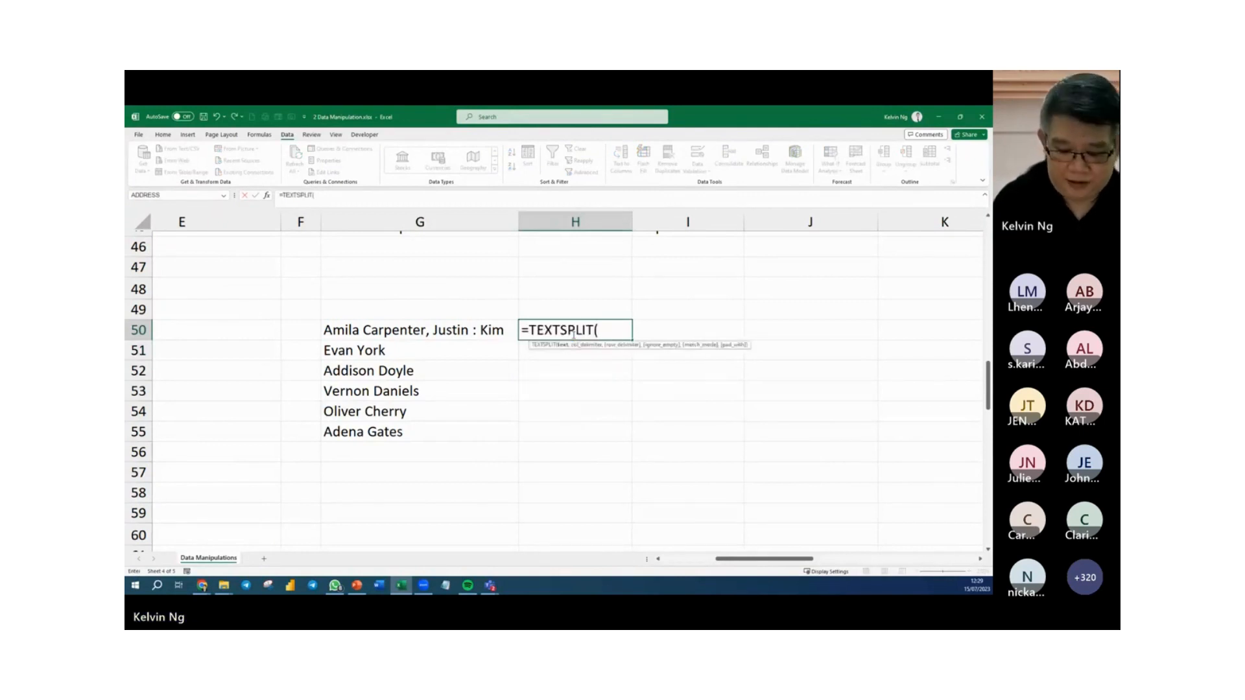
key("Left")
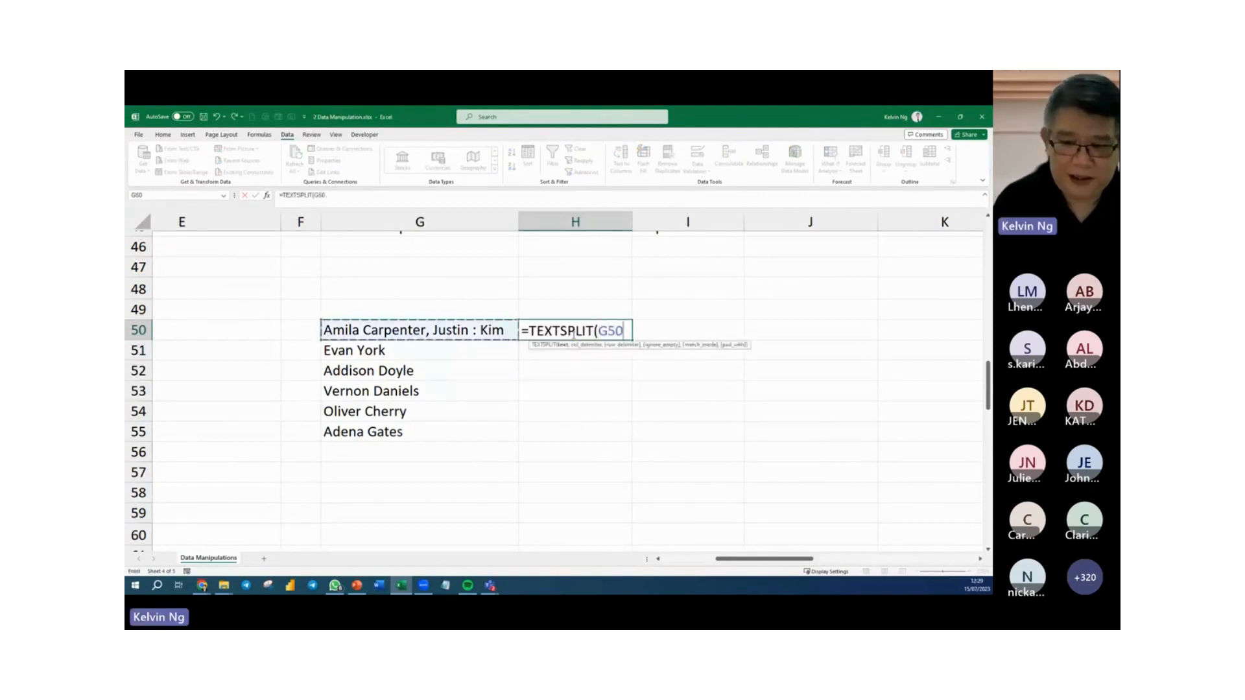
type(",")
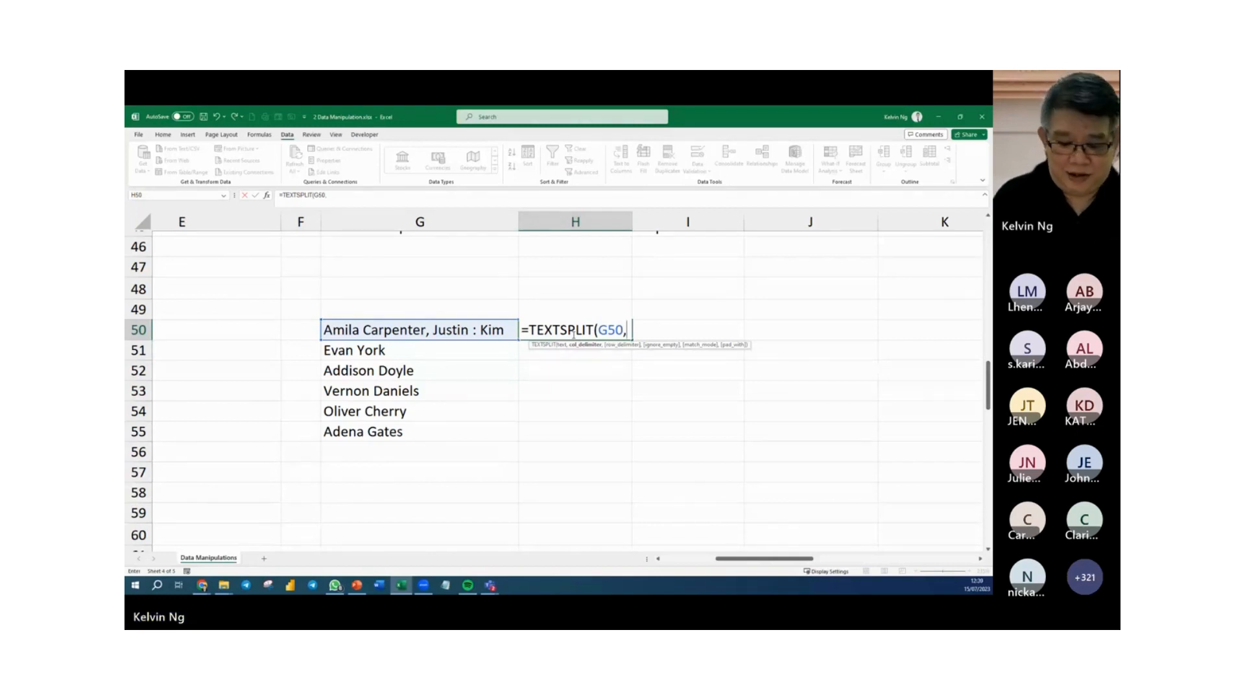
type("{")
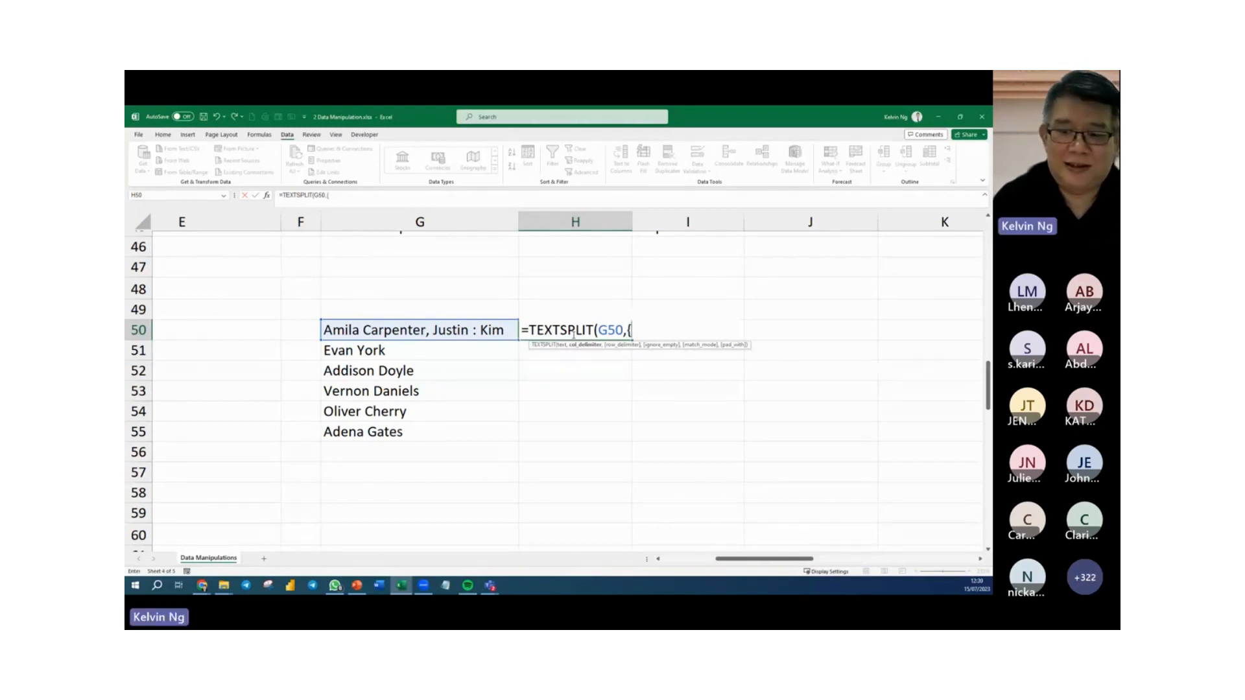
type("\" \"")
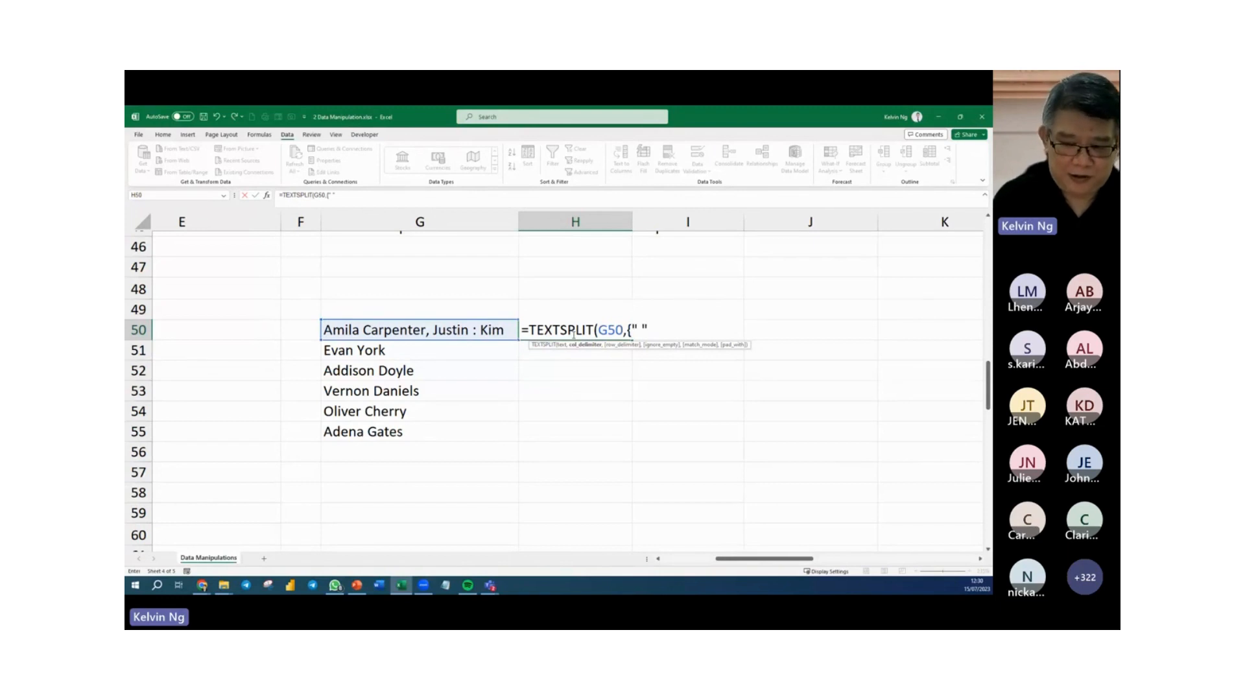
type(",")
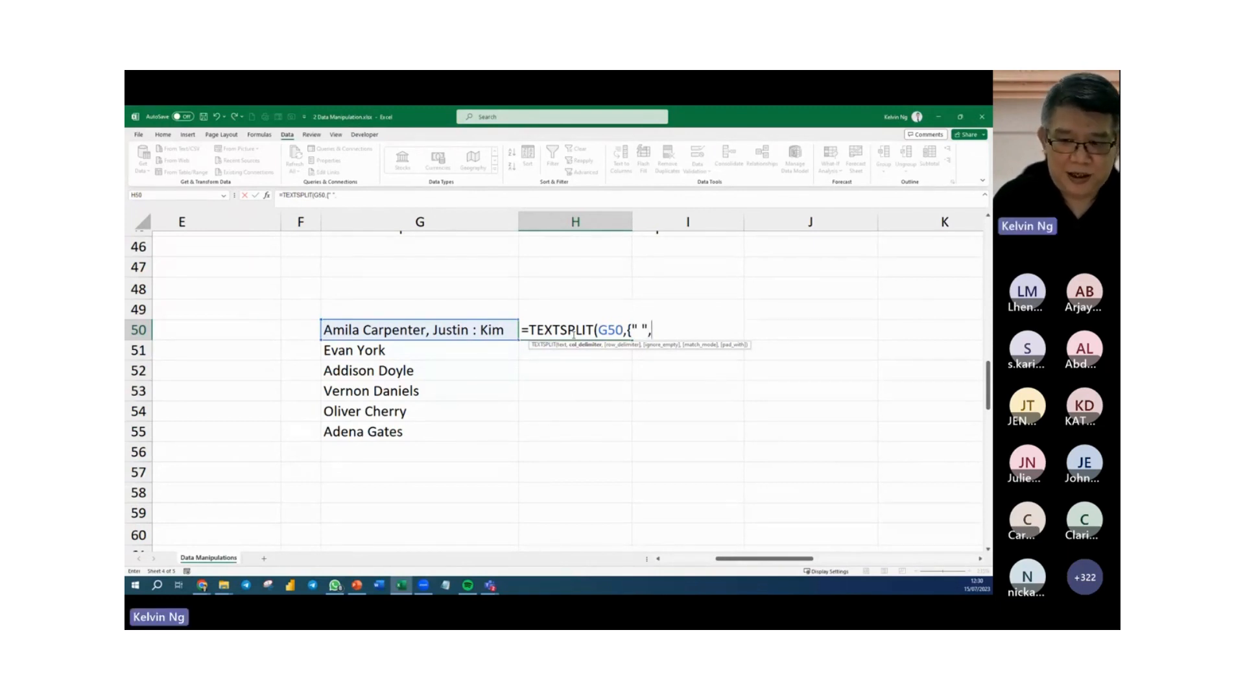
type("\"")
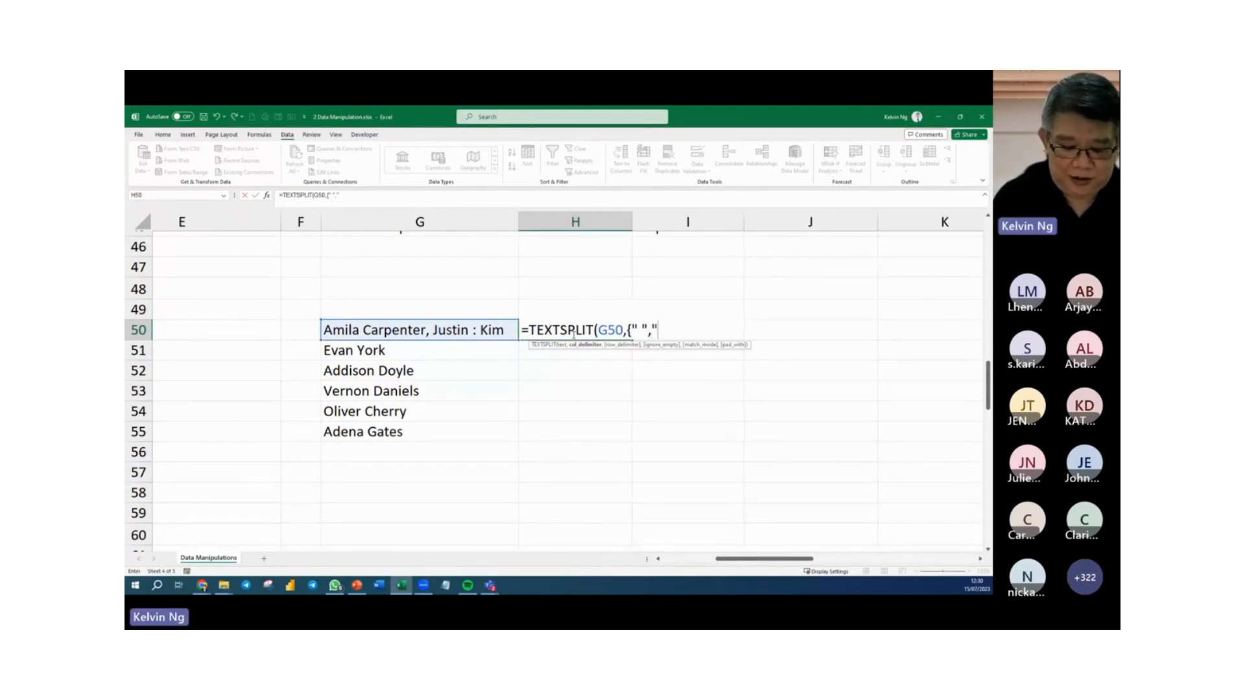
type(",\"")
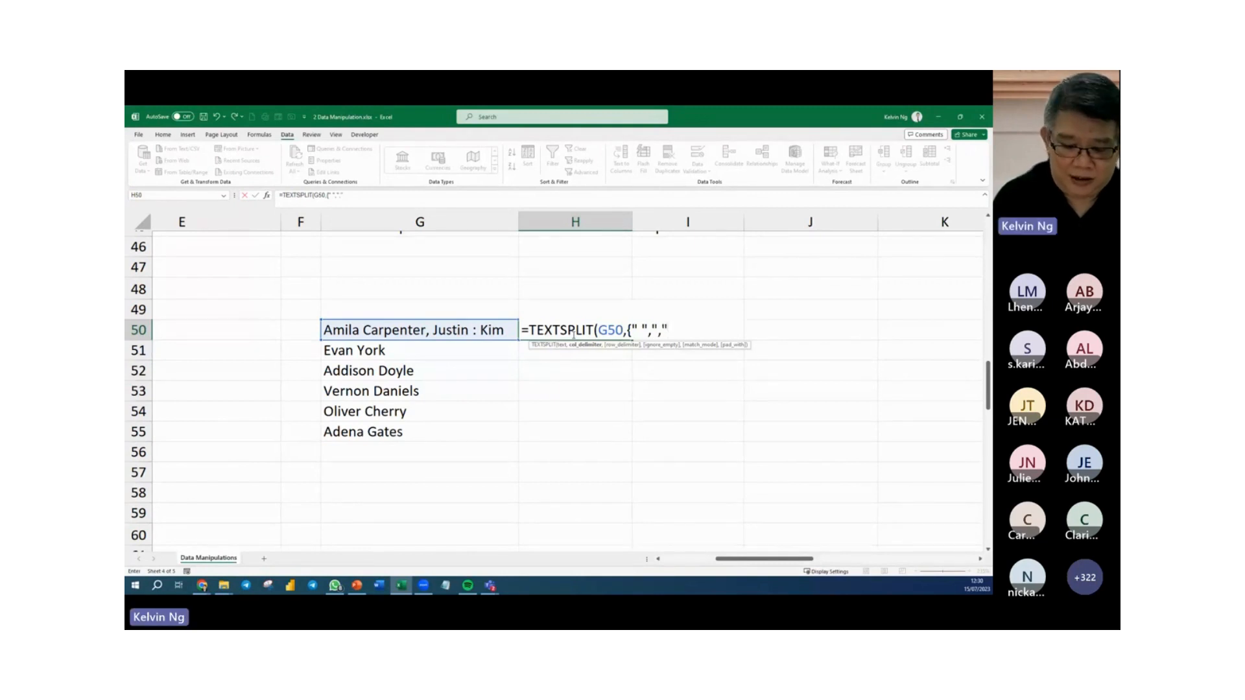
type(",")
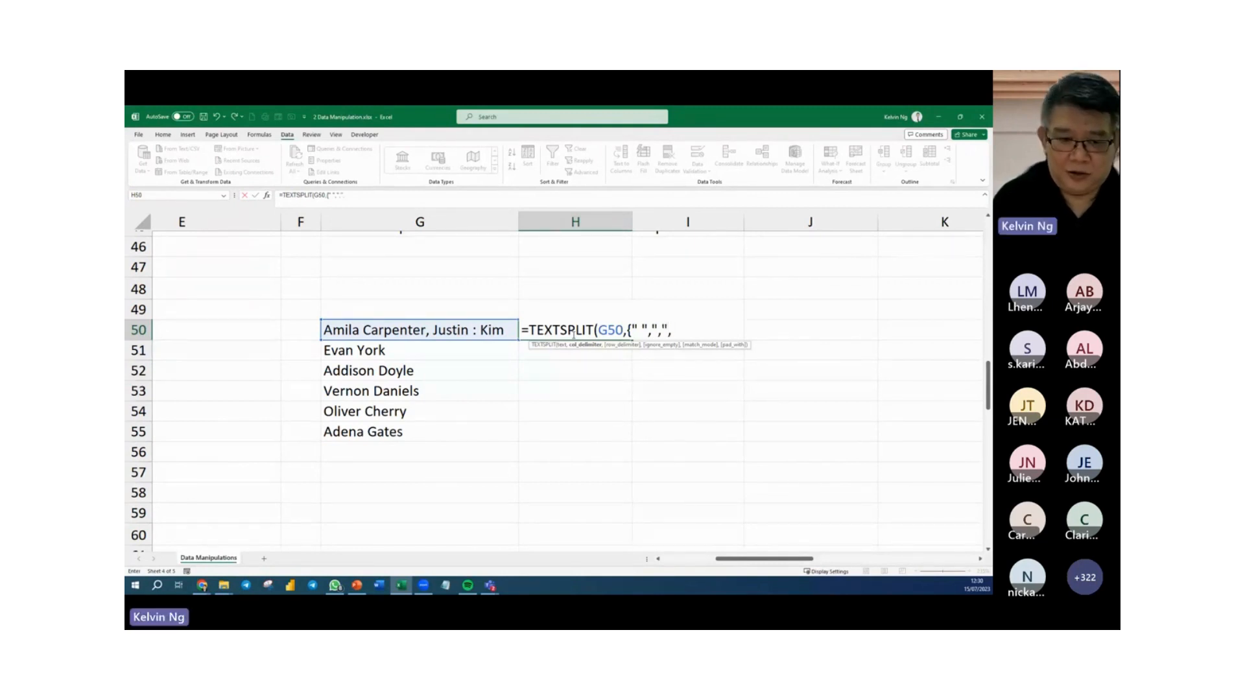
type("\"")
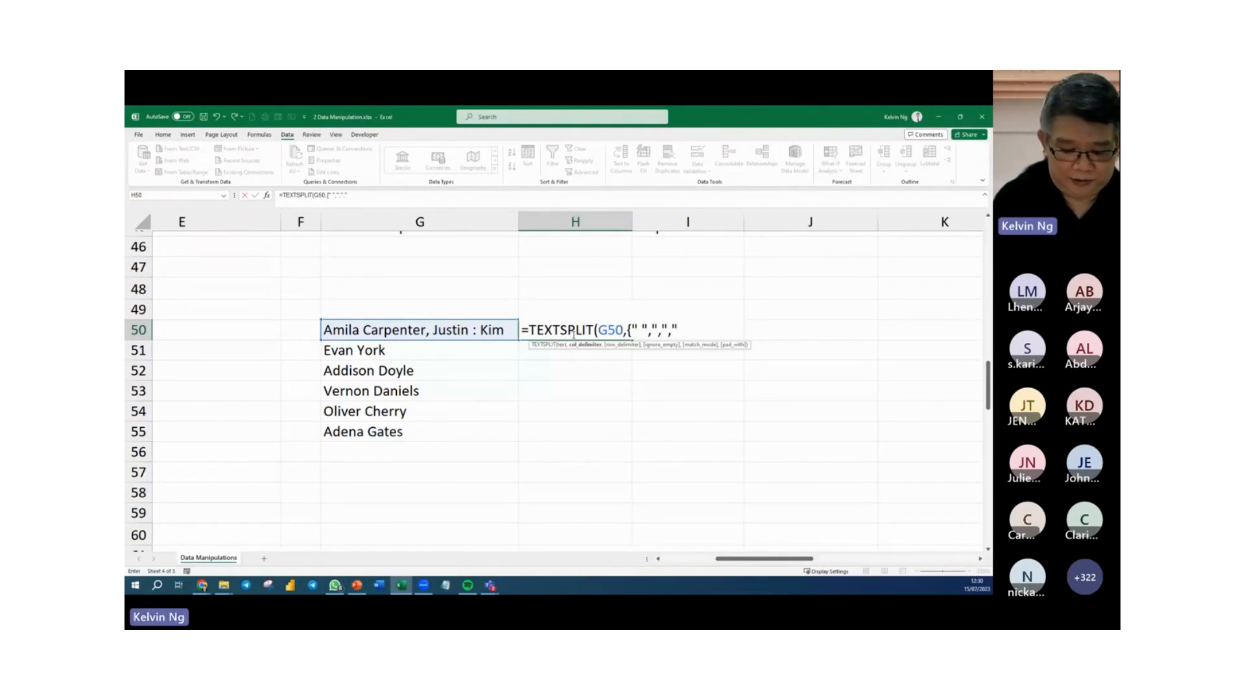
type(":\"")
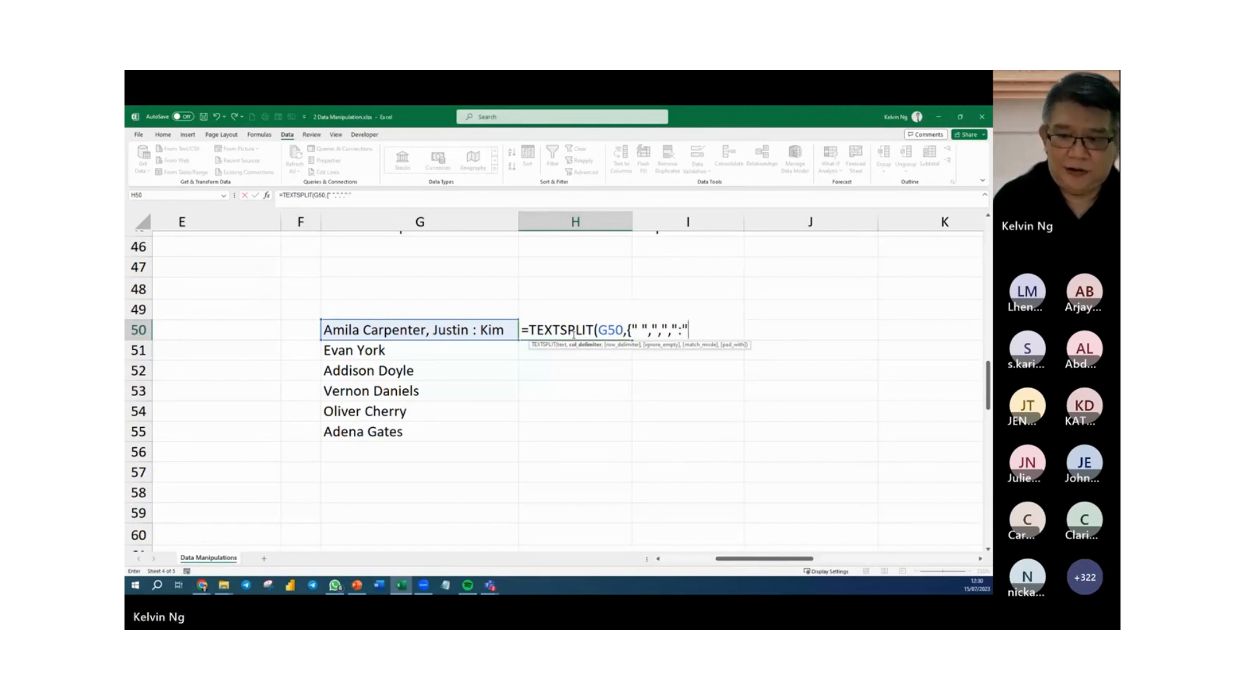
type("})")
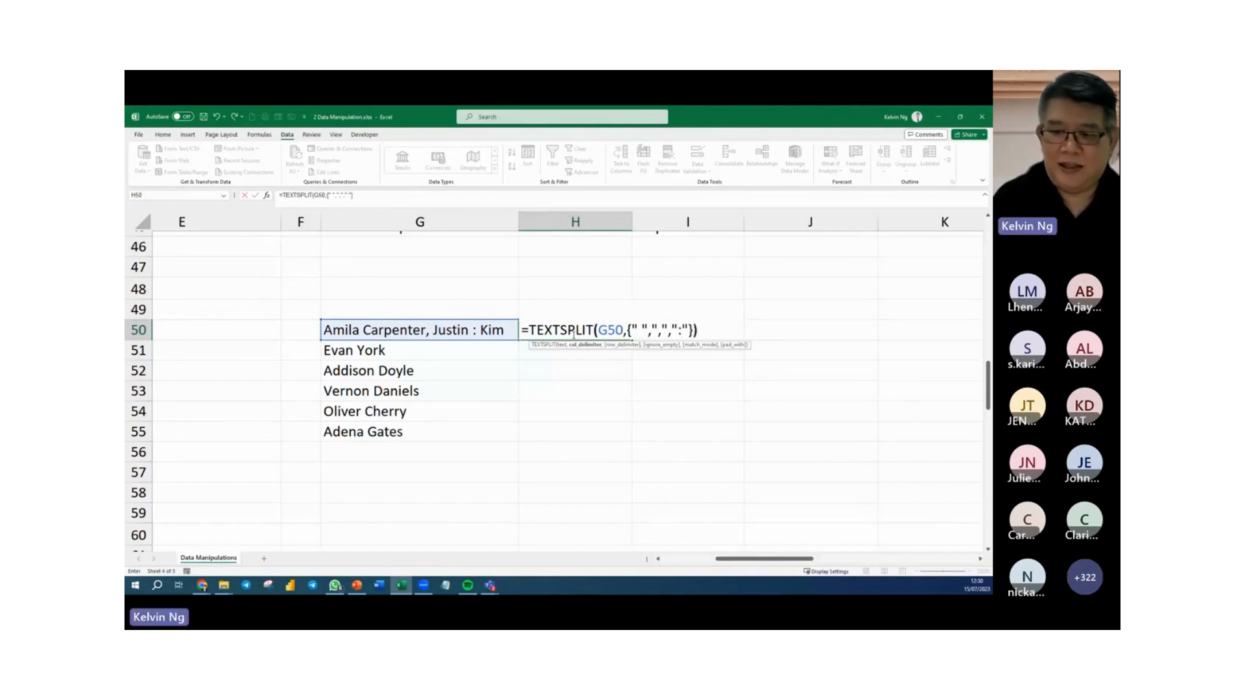
key("Return")
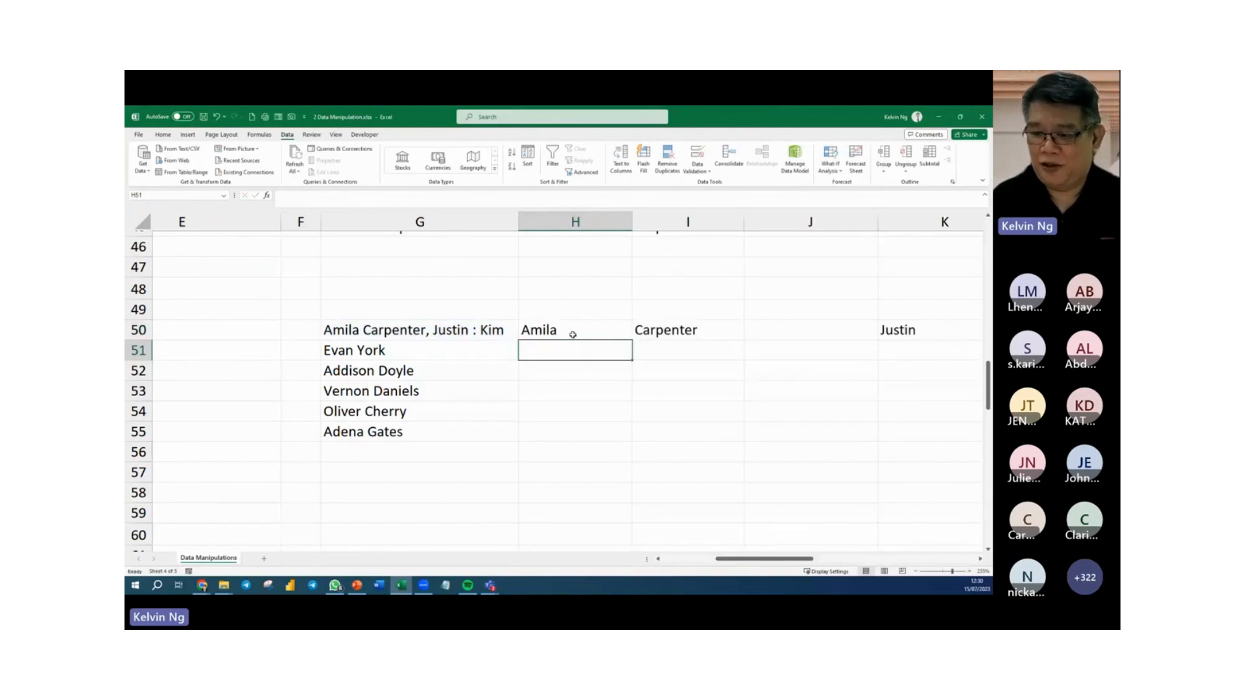
Examine how the split parts of G50 spill across row 50 from column H to column N.
scroll(659, 469, "down", 2)
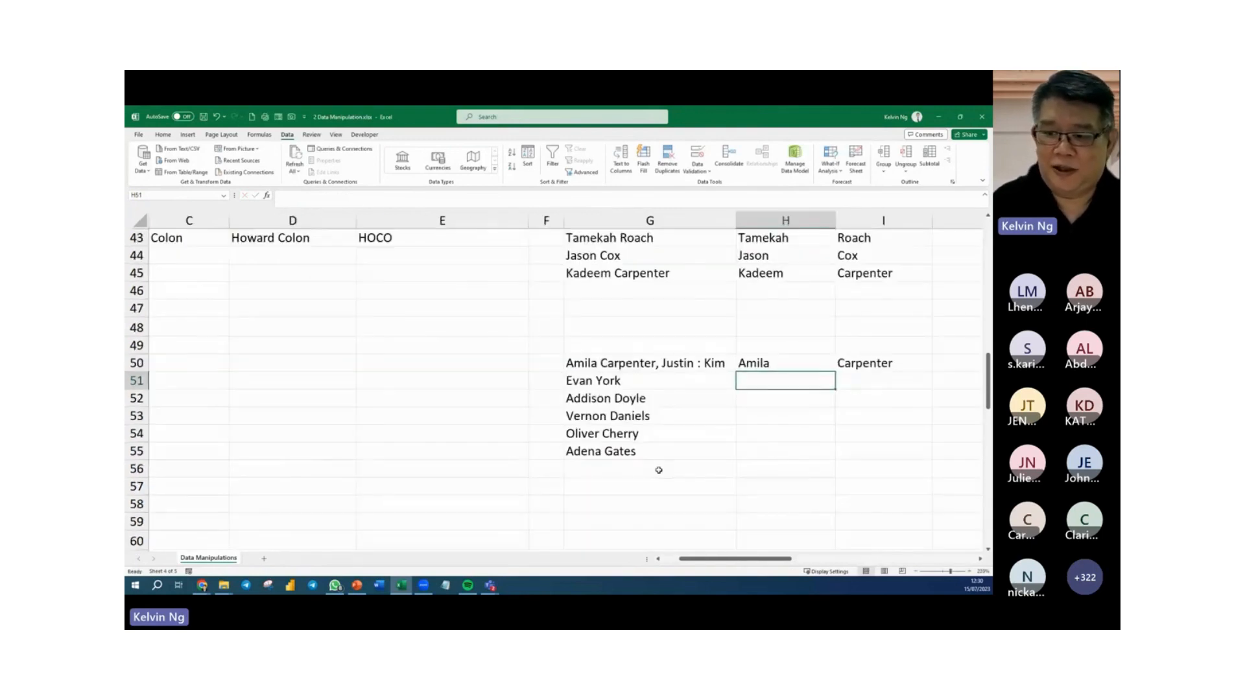
scroll(767, 549, "right", 3)
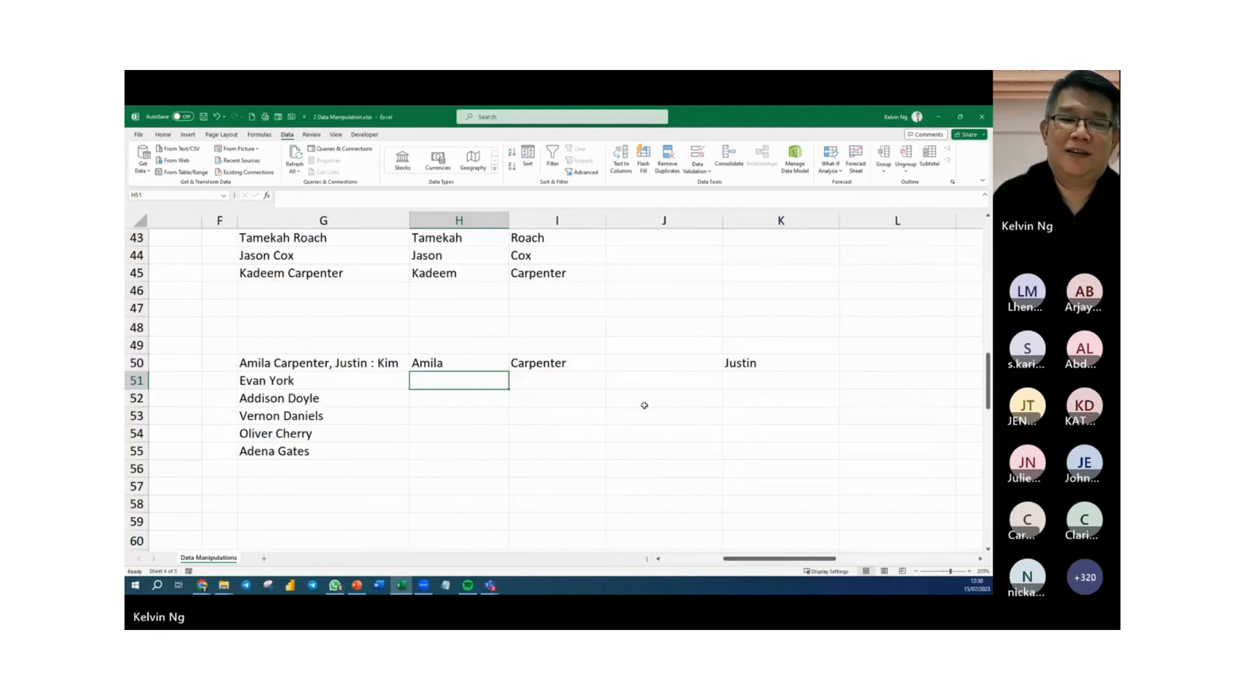
left_click_drag(491, 361, 730, 361)
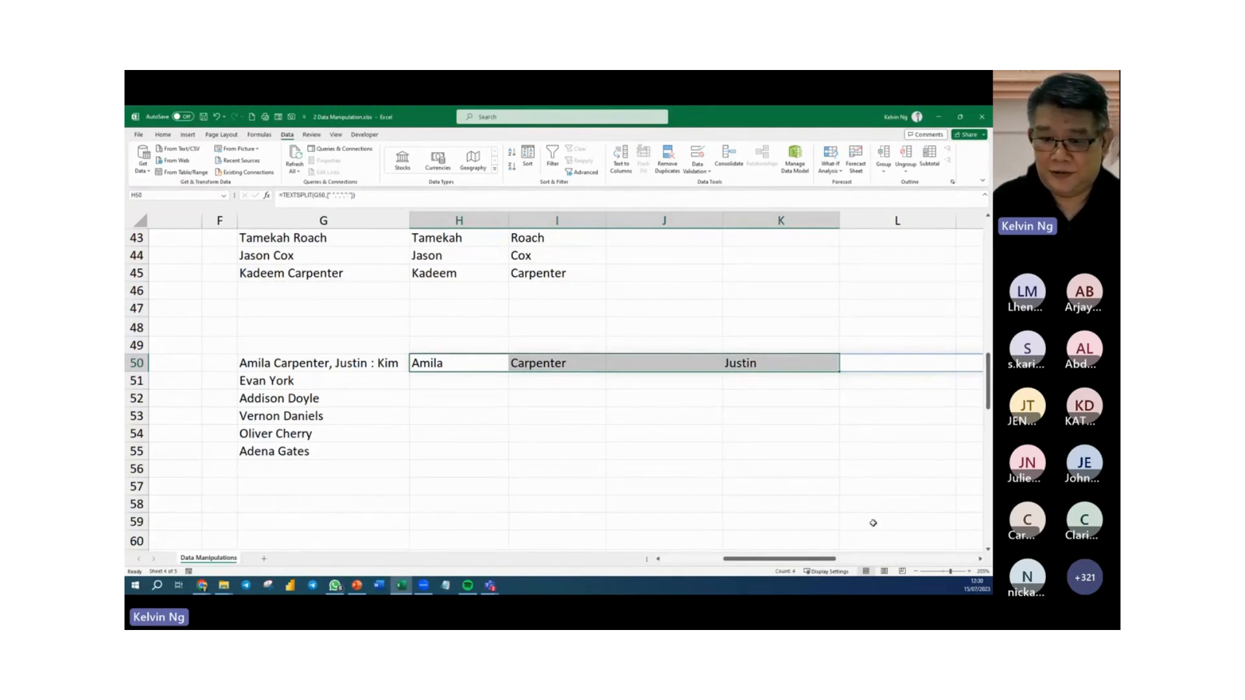
scroll(752, 501, "down", 2)
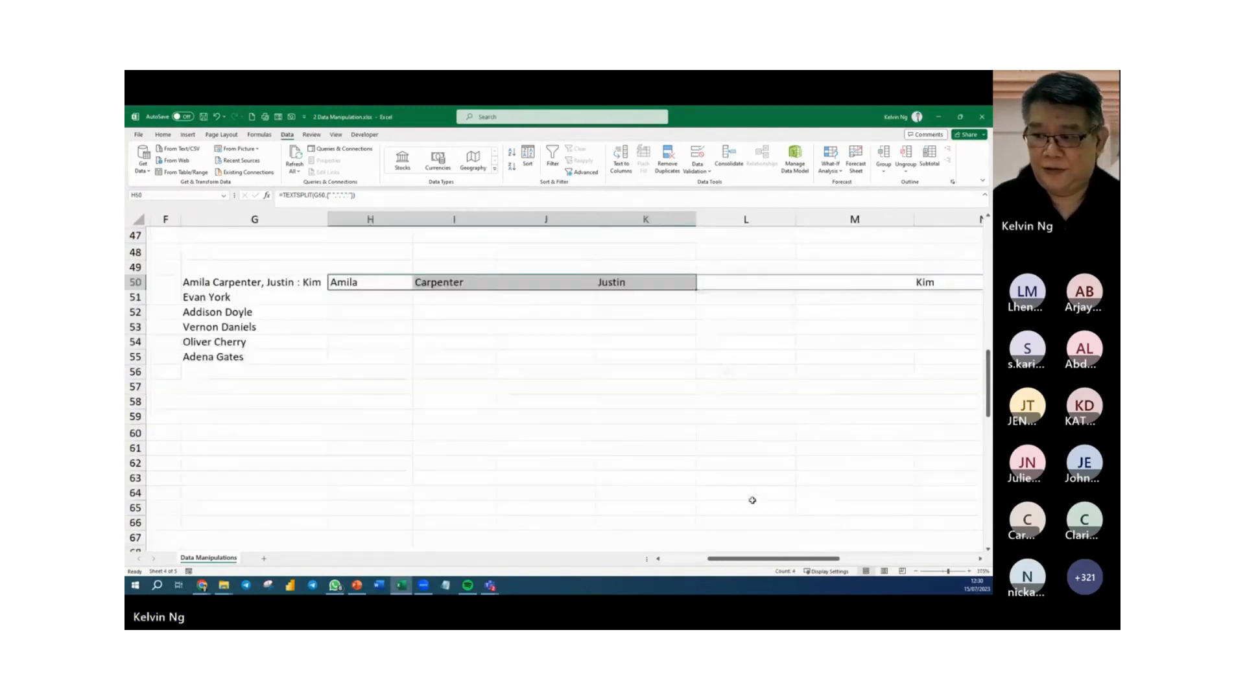
left_click(927, 283)
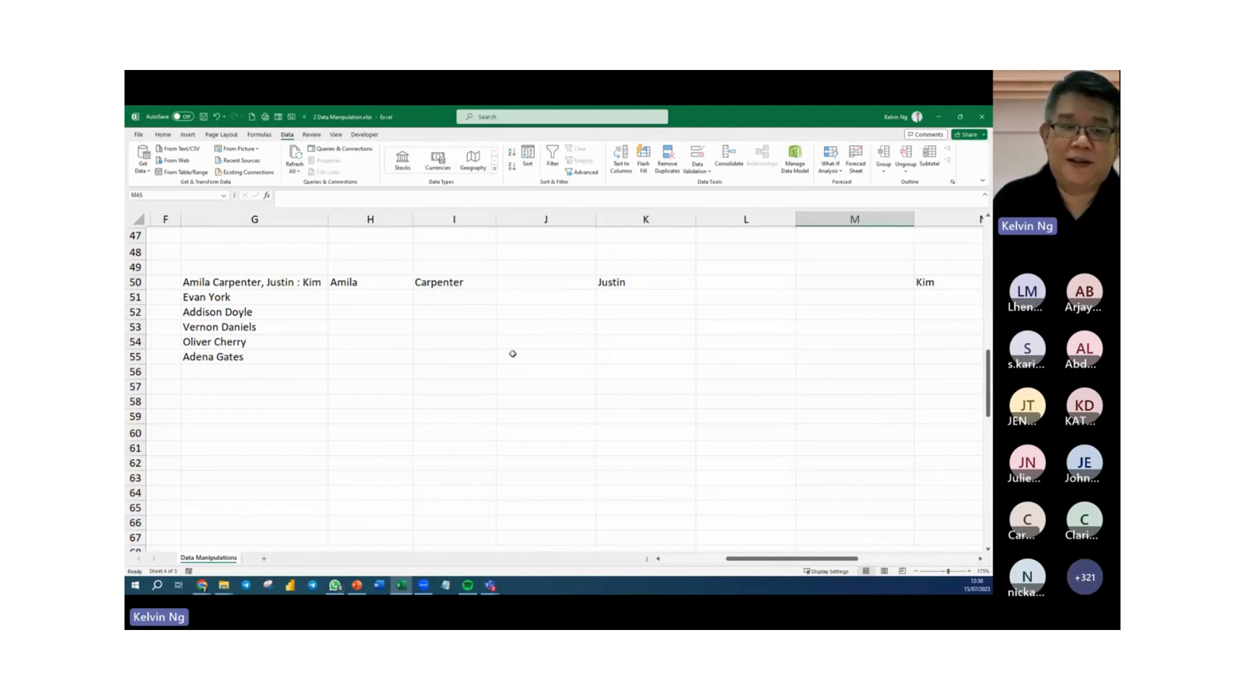
left_click(368, 283)
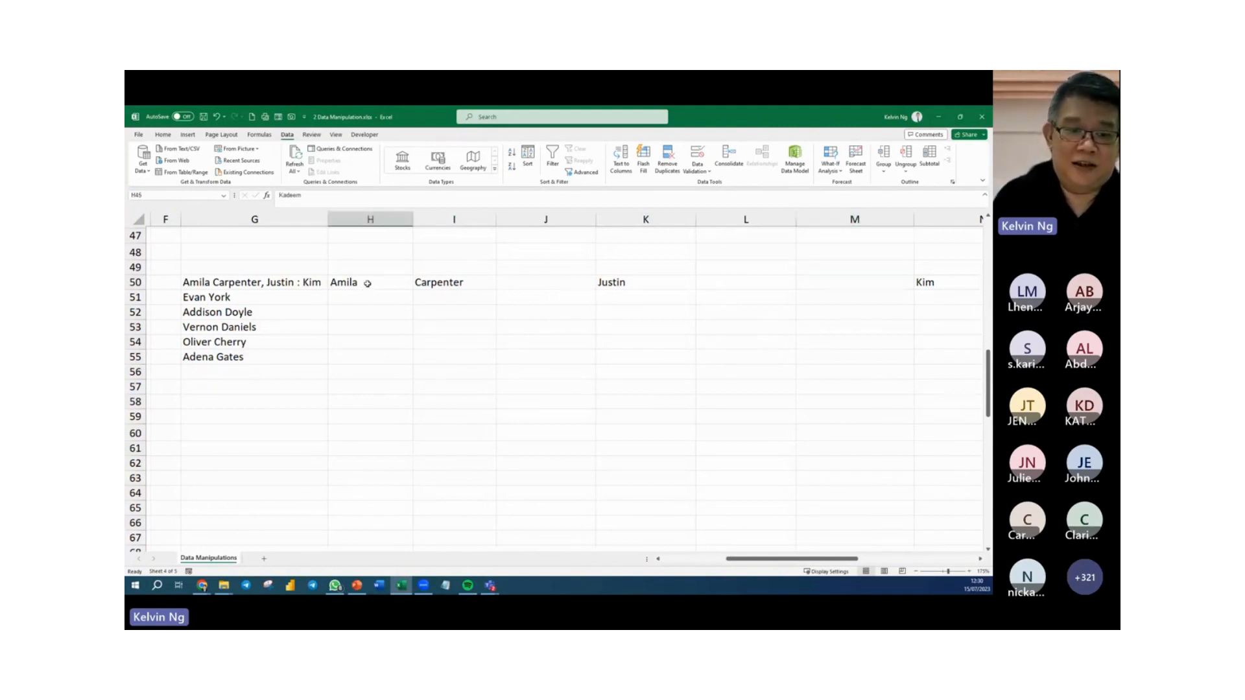
double_click(368, 284)
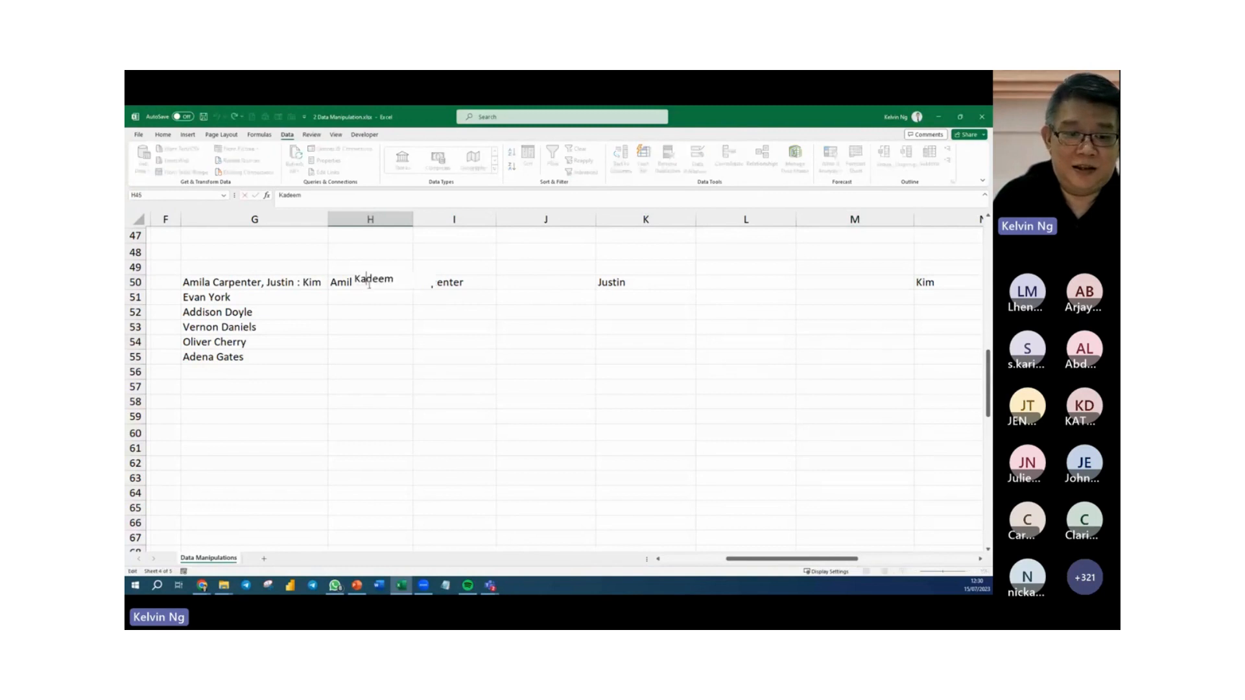
left_click(307, 284)
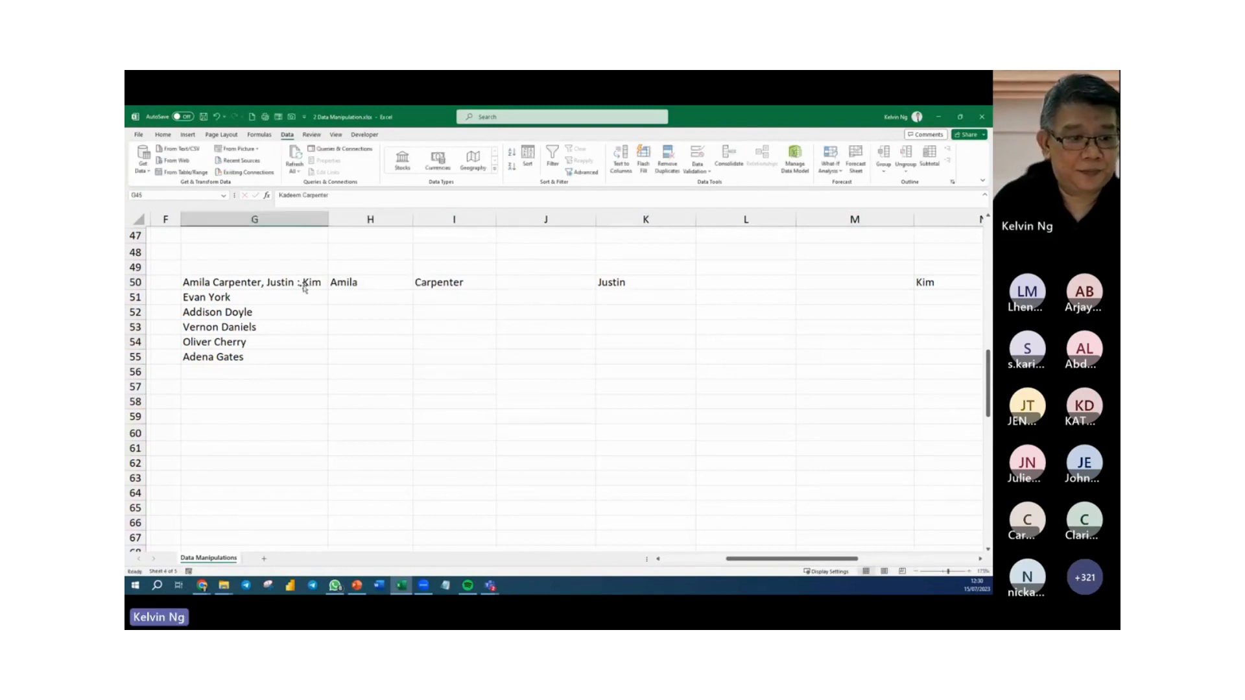
scroll(390, 306, "up", 5)
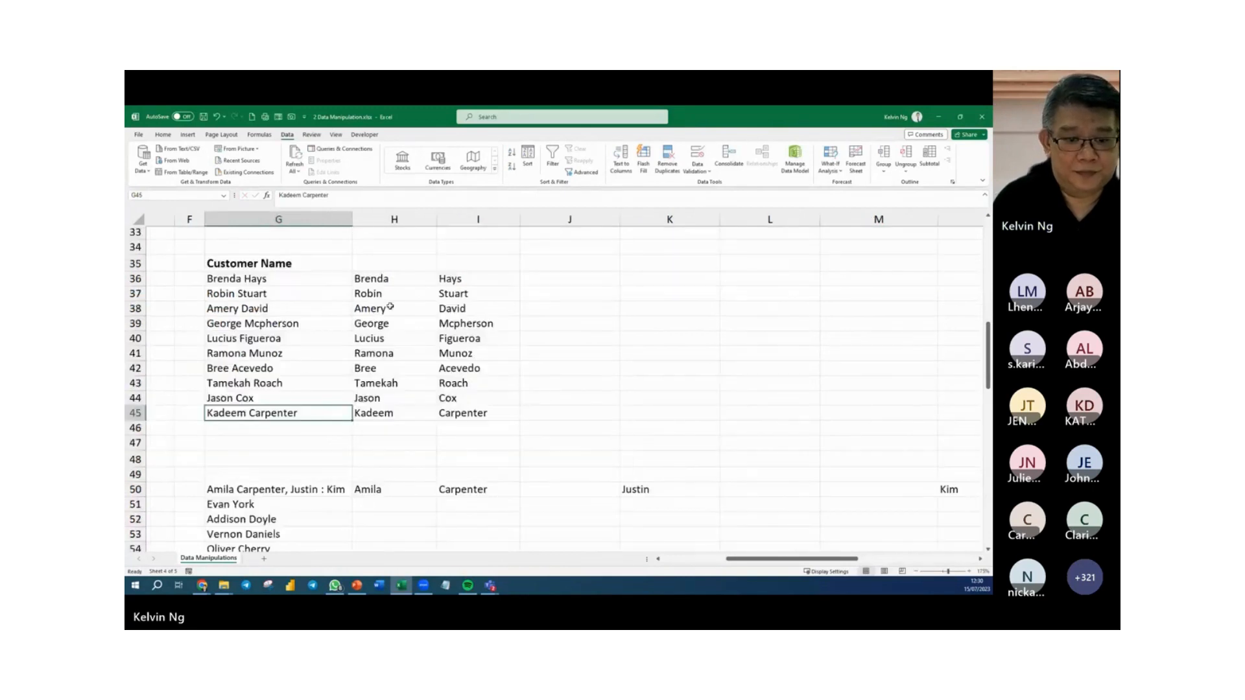
scroll(388, 447, "down", 1)
Change the delimiters in the H50 formula to a space, a comma followed by a space, and a colon with spaces around it: {" ",", "," : "}.
left_click(383, 444)
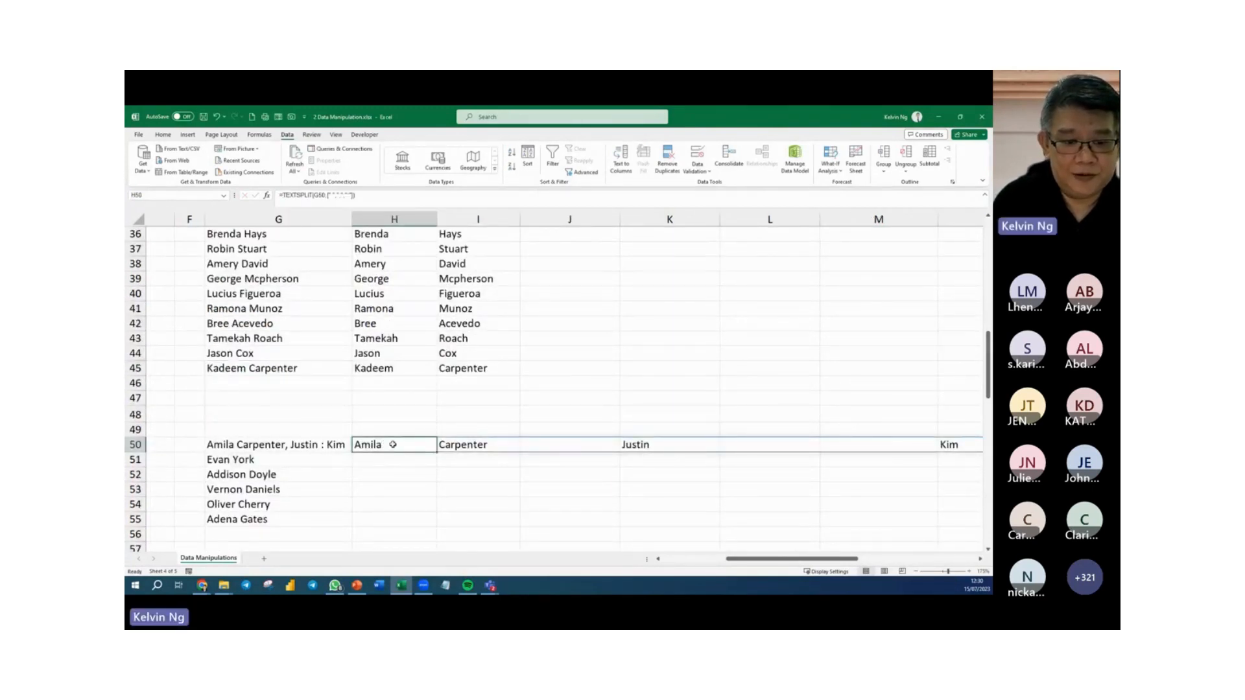
double_click(396, 445)
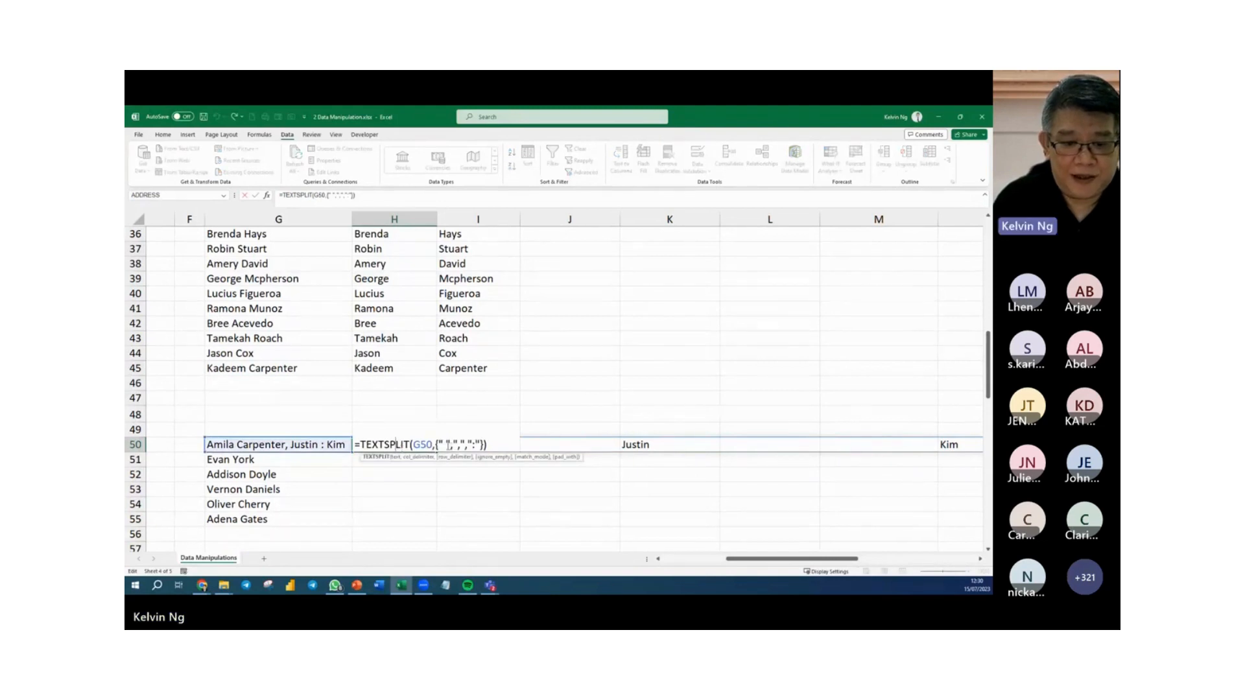
left_click(458, 445)
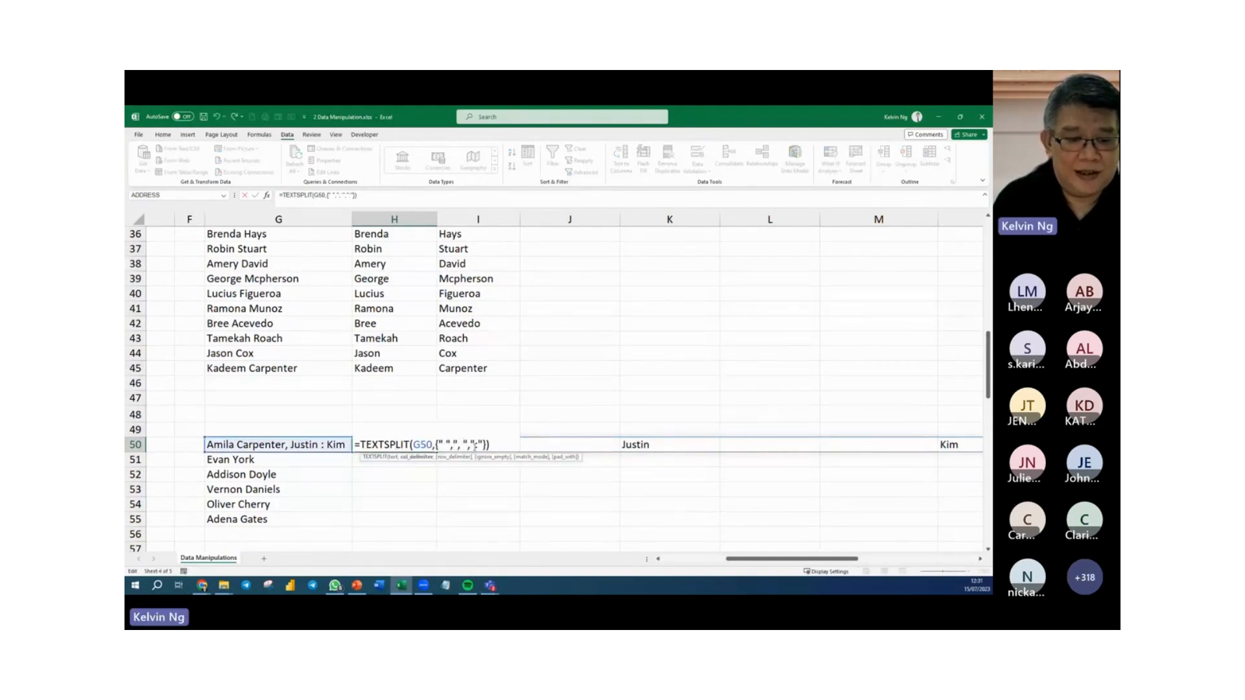
left_click(474, 445)
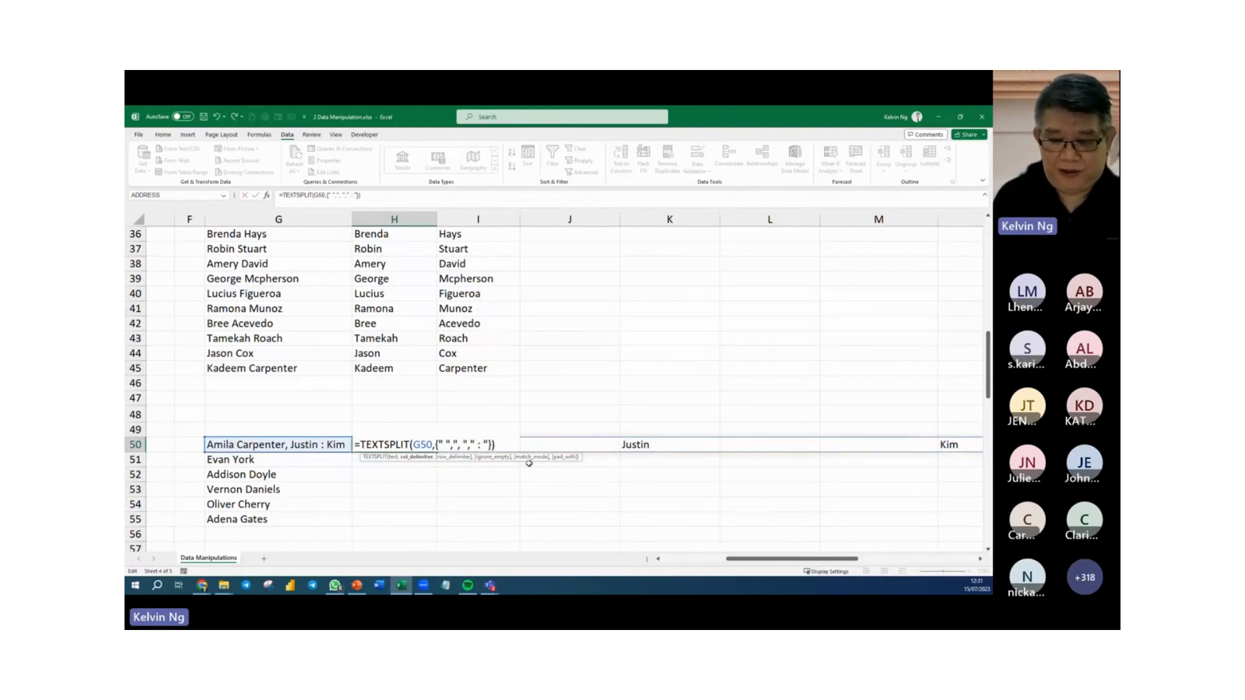
key("Return")
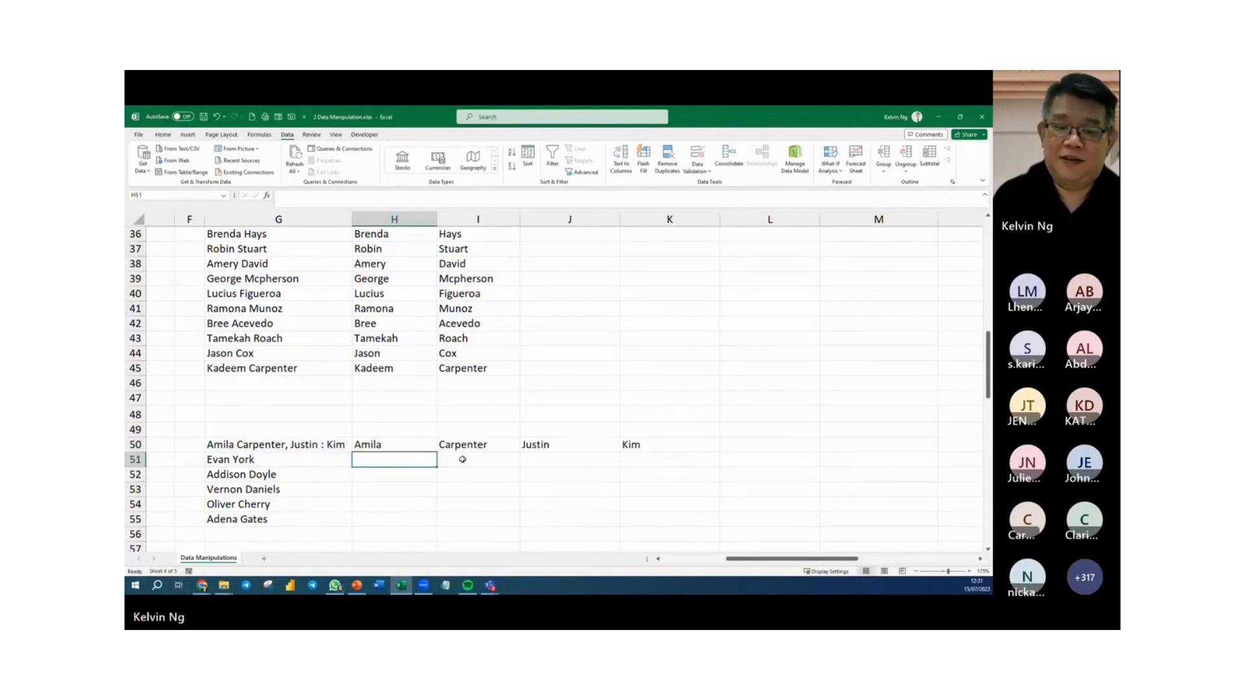
Display the formula of H50 as text in H49 with FORMULATEXT.
left_click(405, 430)
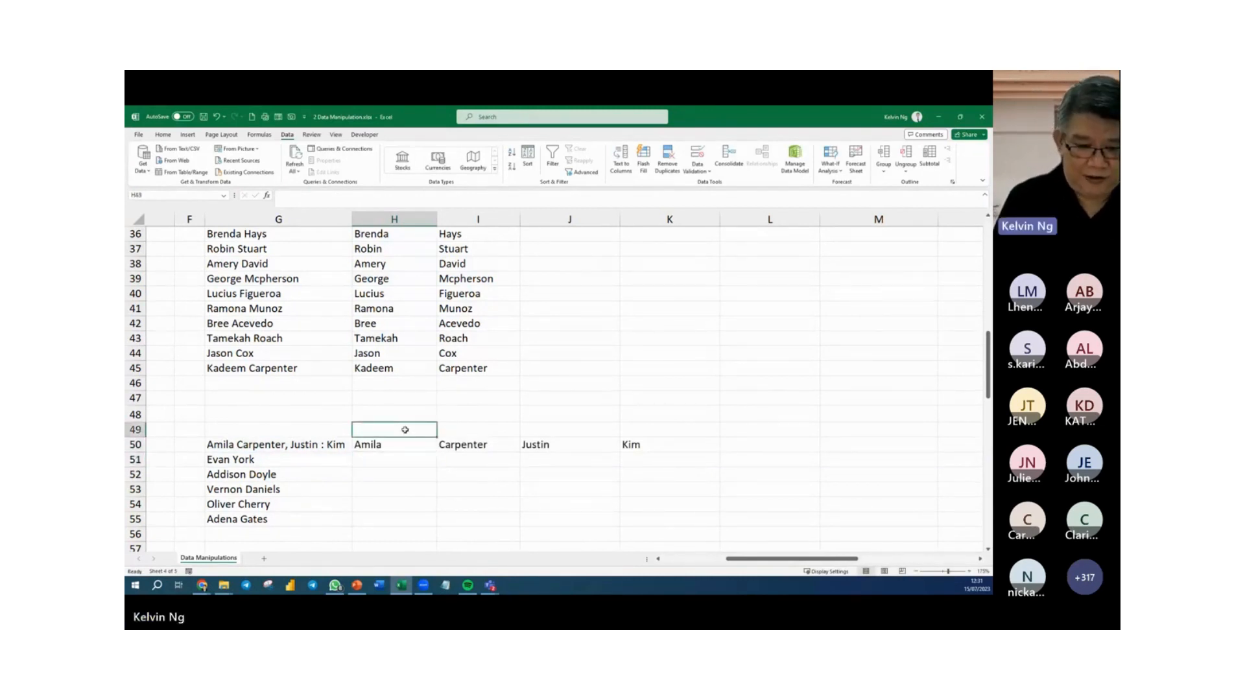
type("=FORMULATEXT(")
key("Tab")
key("Down")
key("Return")
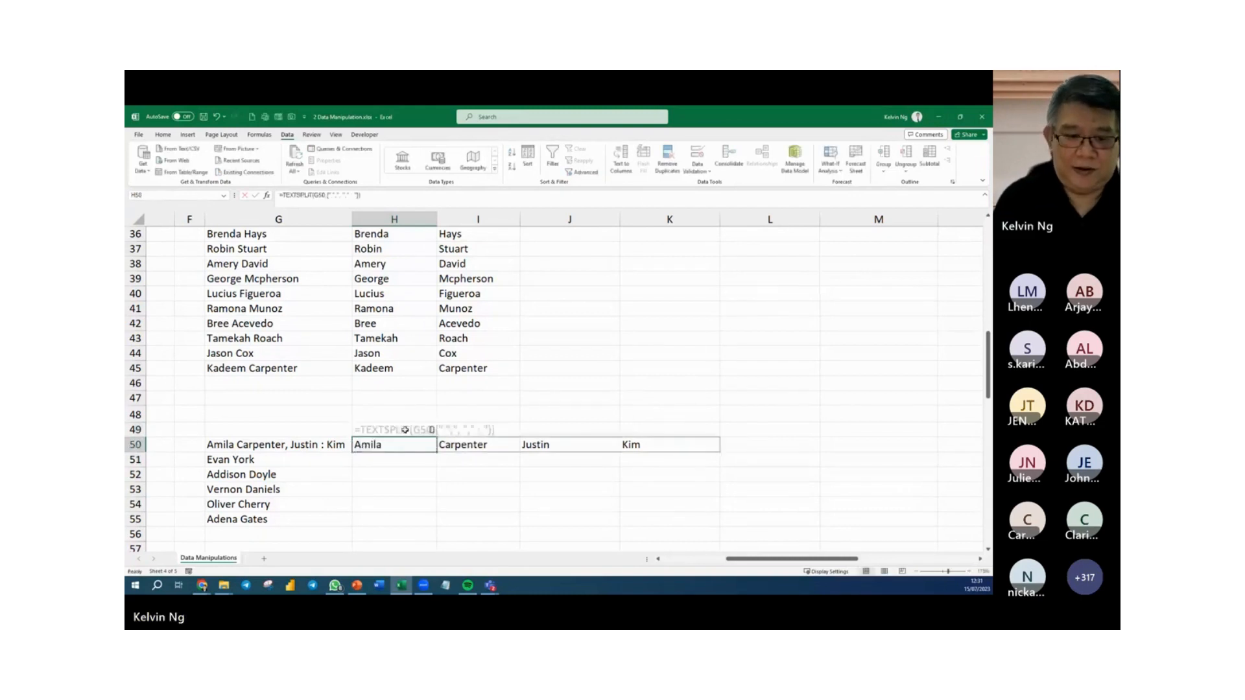
Examine the TEXTSPLIT formula shown in H49 together with the split parts of G50 across row 50.
left_click(498, 475)
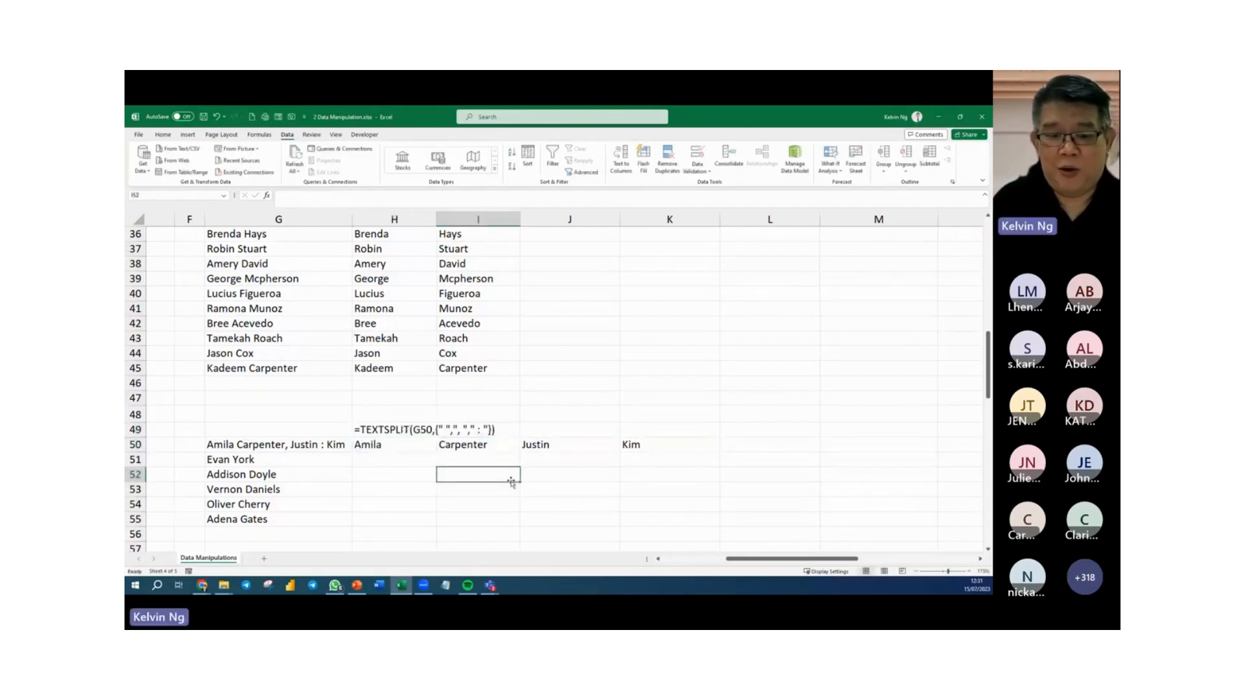
left_click(389, 445)
scroll(377, 462, "up", 2)
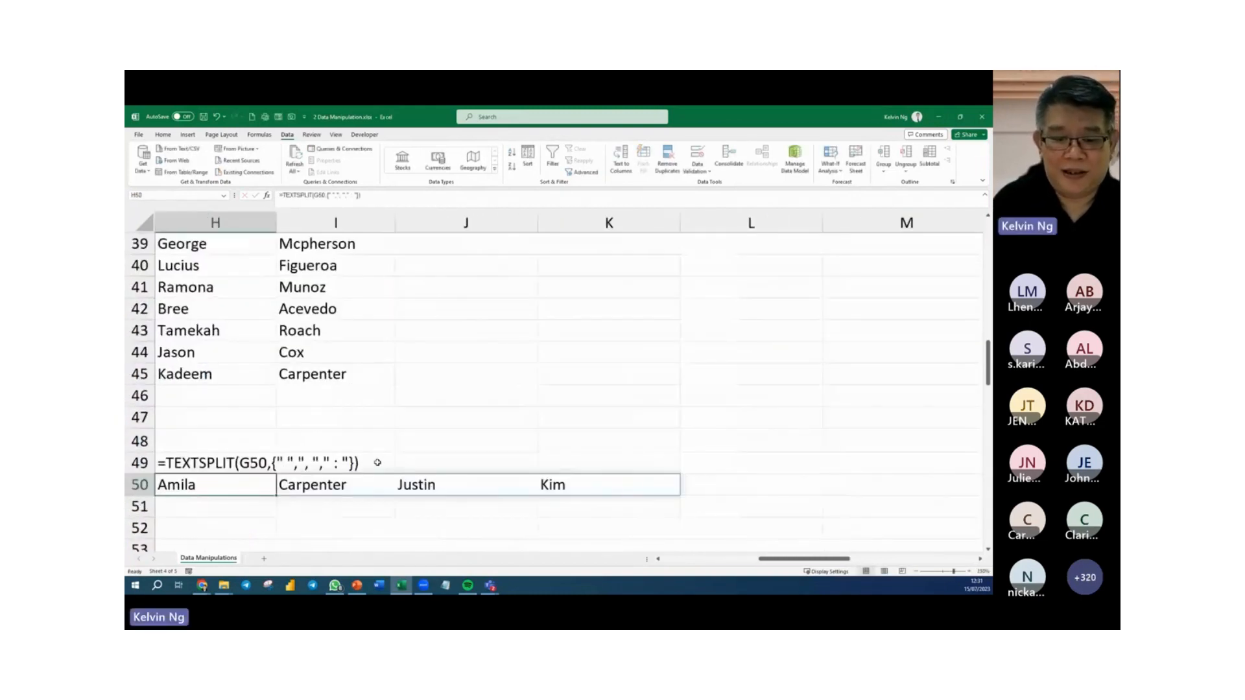
left_click_drag(773, 561, 737, 563)
scroll(681, 526, "down", 2)
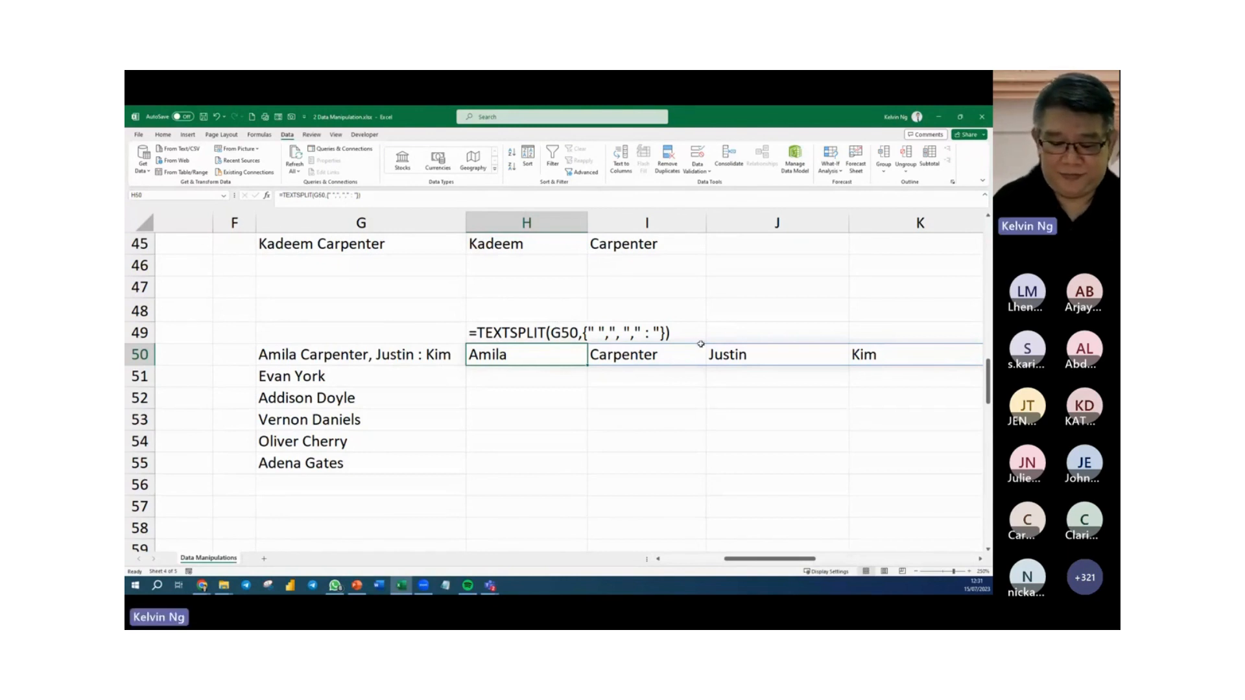
left_click(559, 422)
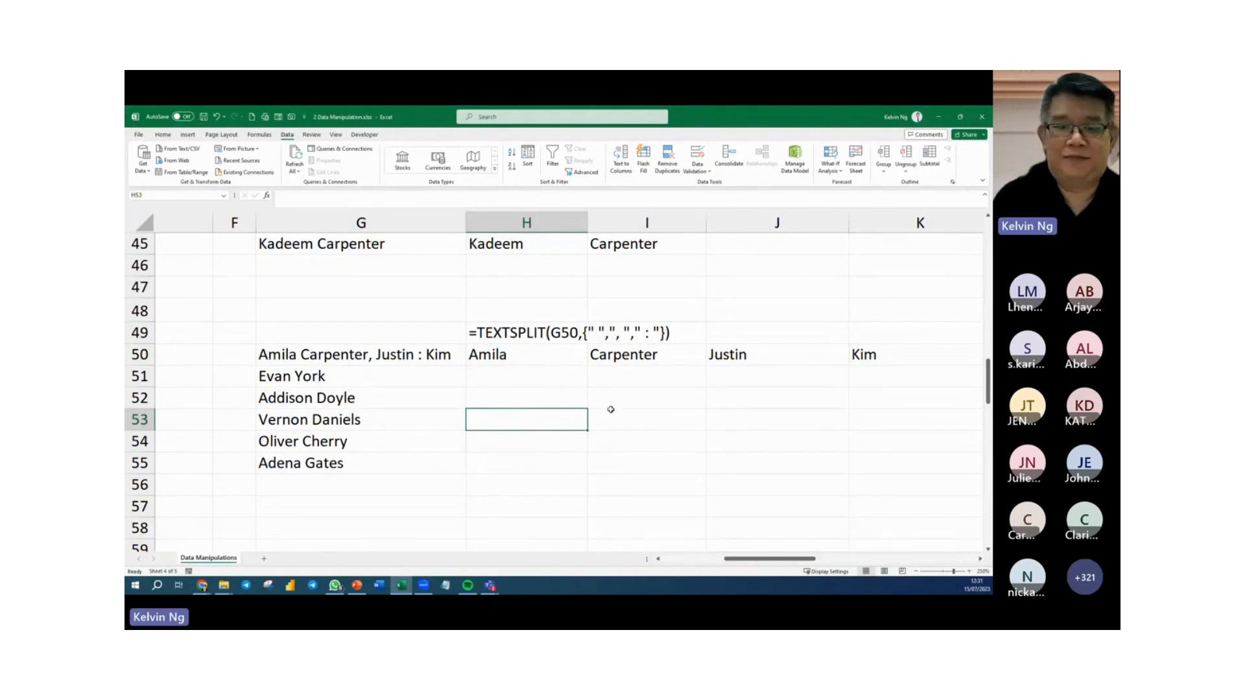
left_click(563, 461)
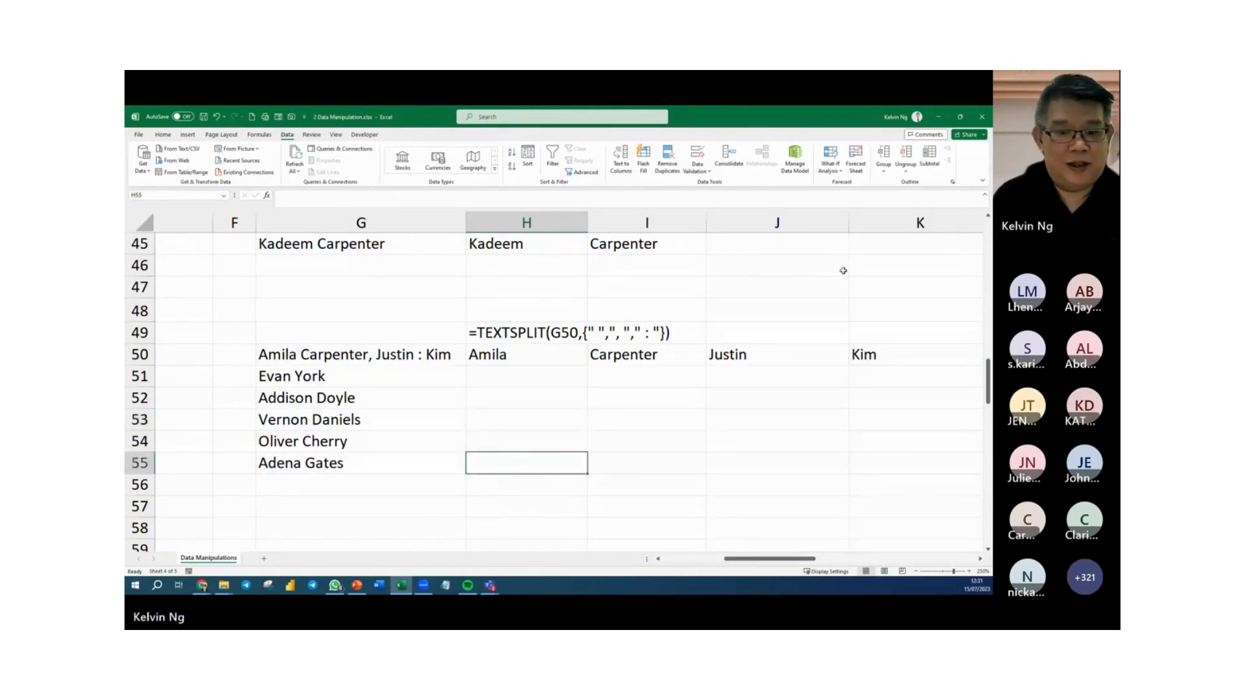
Find the Remove Duplicate list with its Customer Name and Department columns, starting at L4.
scroll(843, 270, "up", 6)
scroll(678, 404, "up", 4)
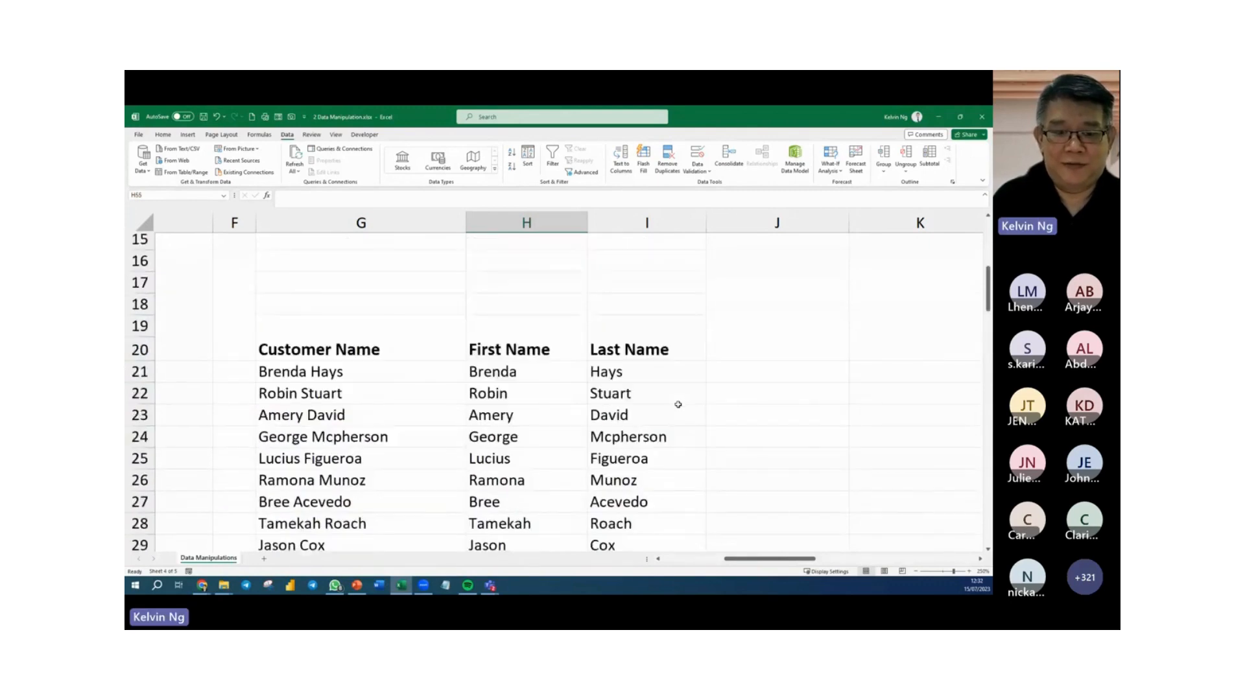
scroll(677, 405, "down", 4, "ctrl")
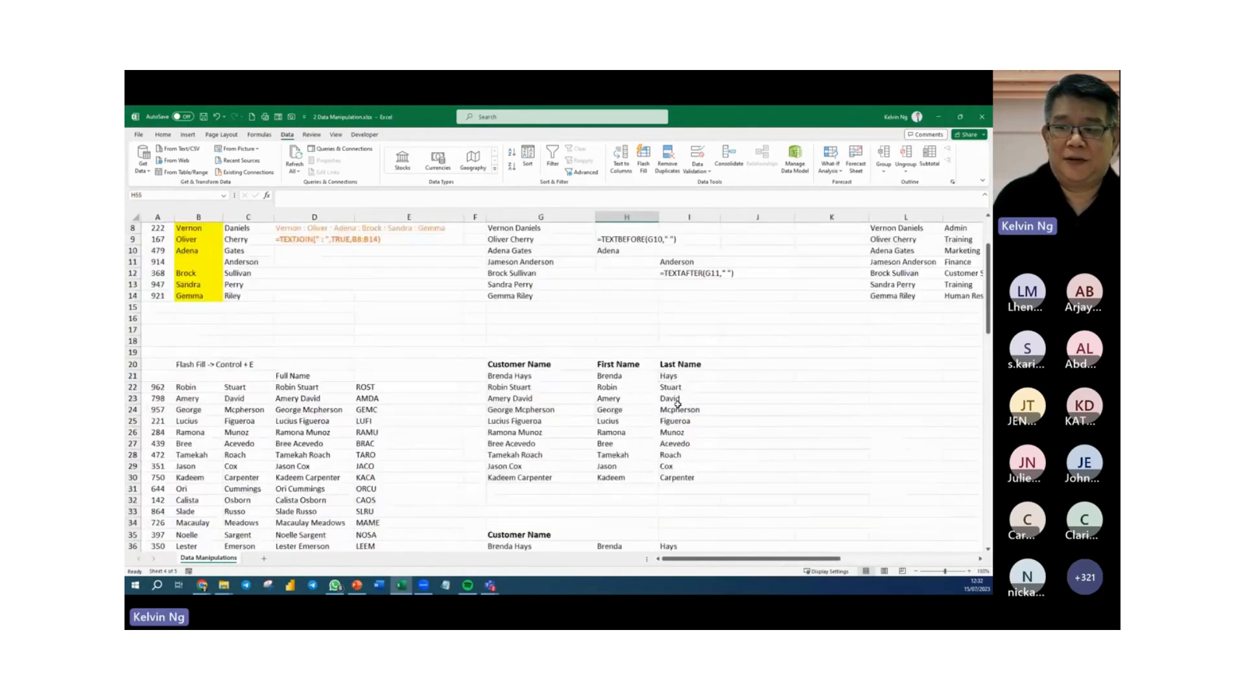
left_click_drag(763, 557, 847, 556)
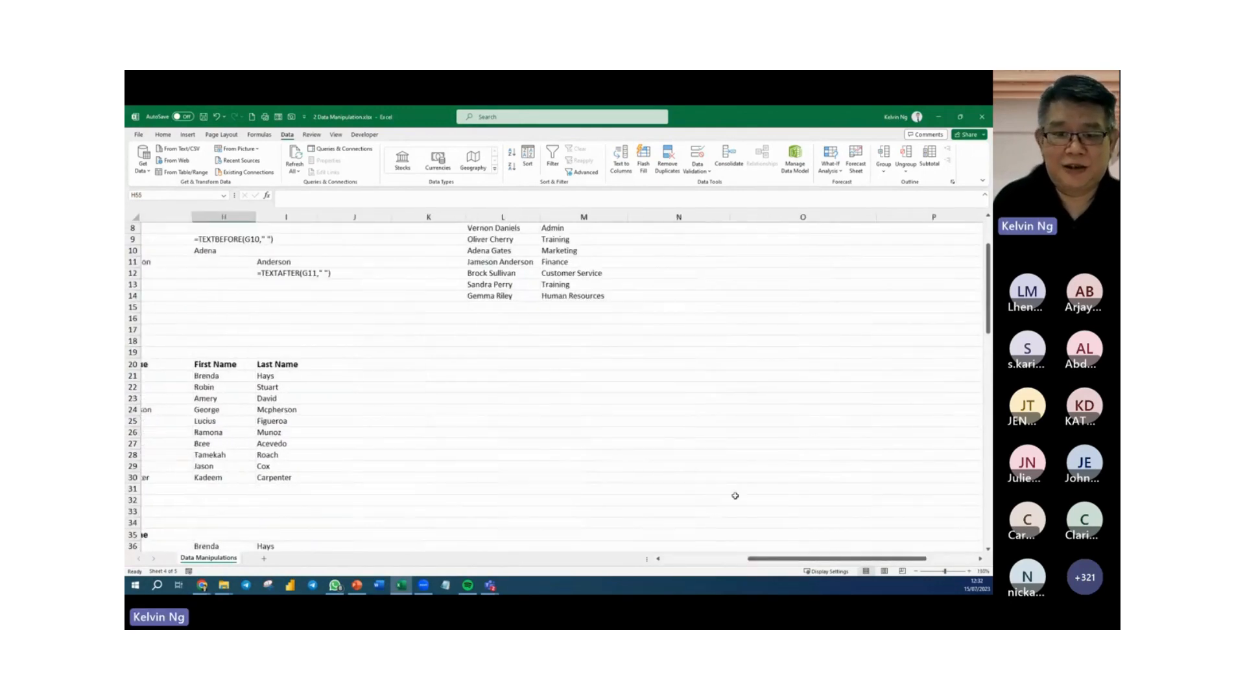
scroll(703, 448, "up", 3)
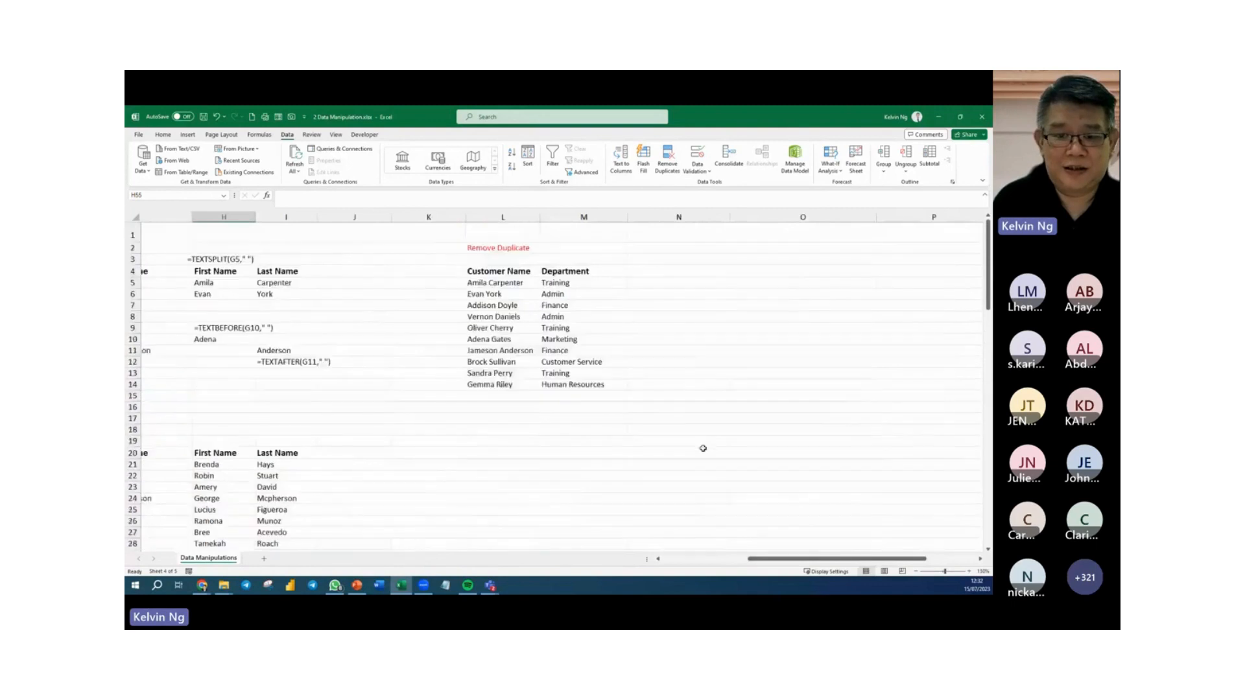
left_click(526, 271)
scroll(564, 277, "up", 6, "ctrl")
scroll(564, 279, "up", 1)
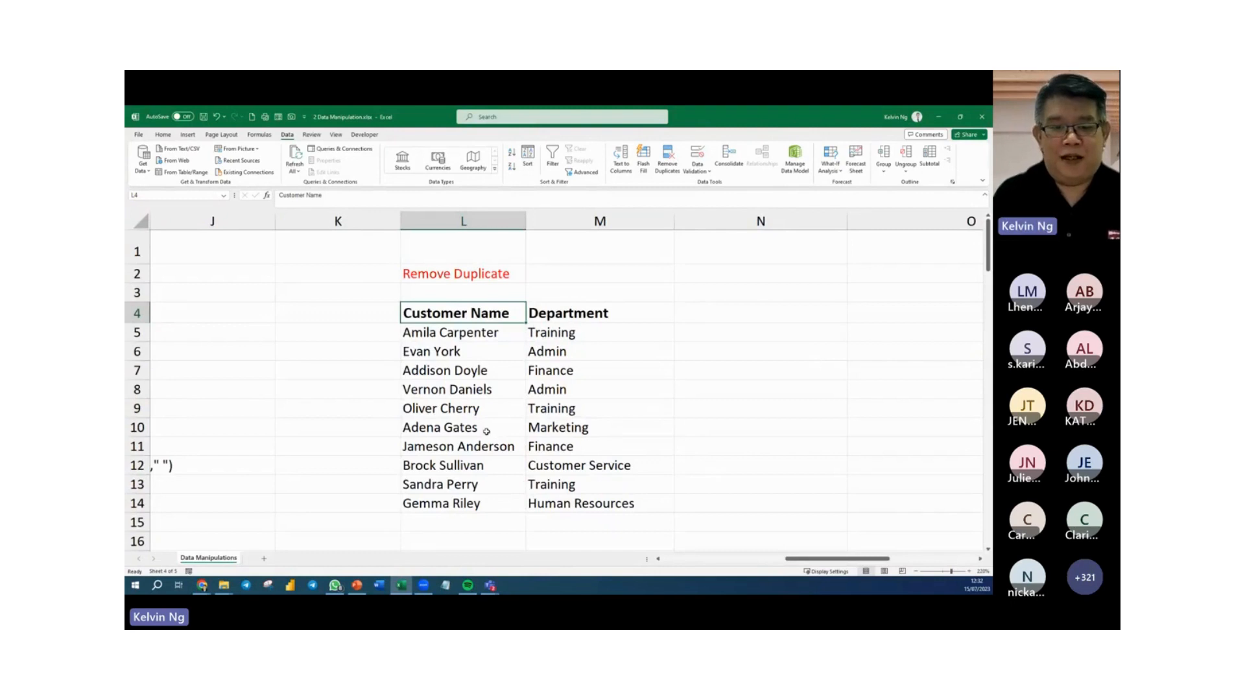
Examine which department is listed for each of the first four customers in rows 5 to 8.
left_click(509, 333)
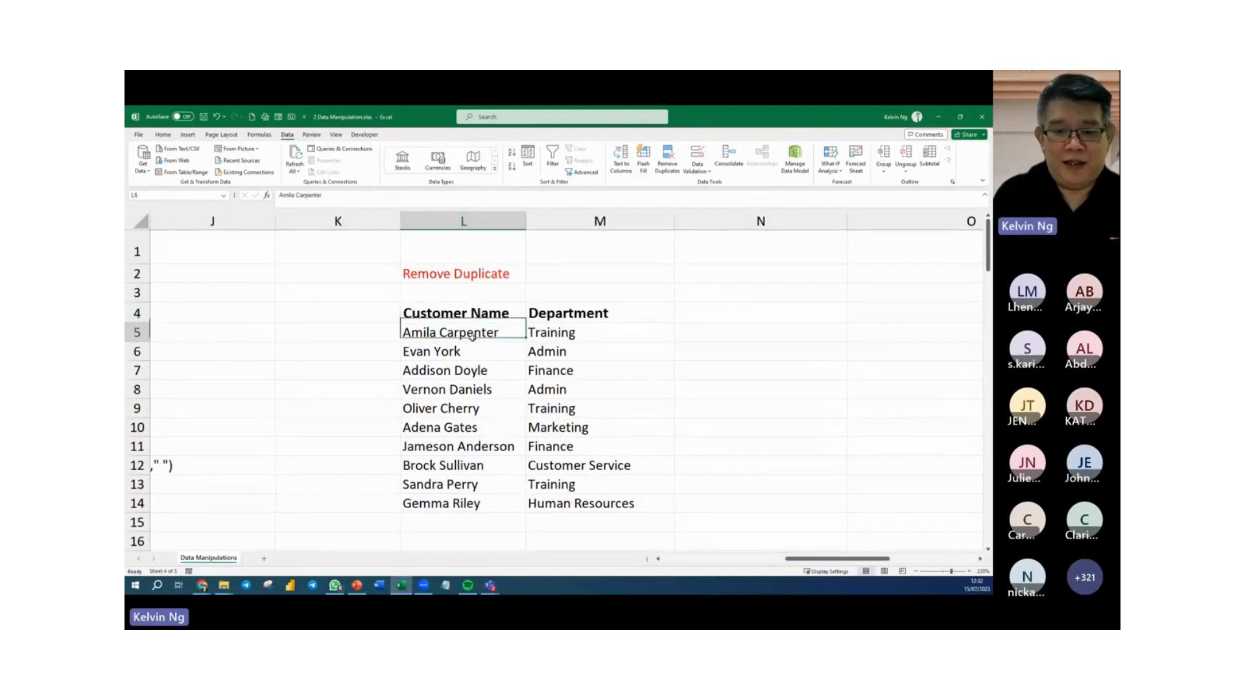
left_click(575, 333)
left_click(490, 355)
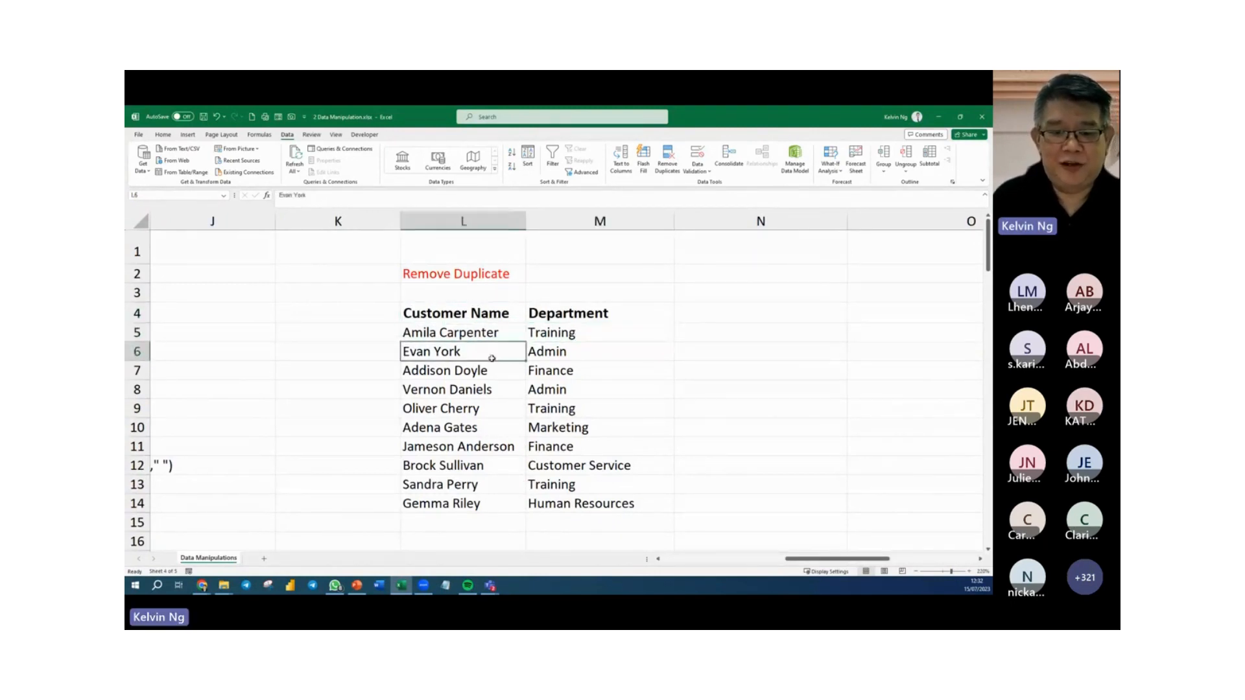
left_click(559, 356)
left_click(485, 373)
left_click(571, 376)
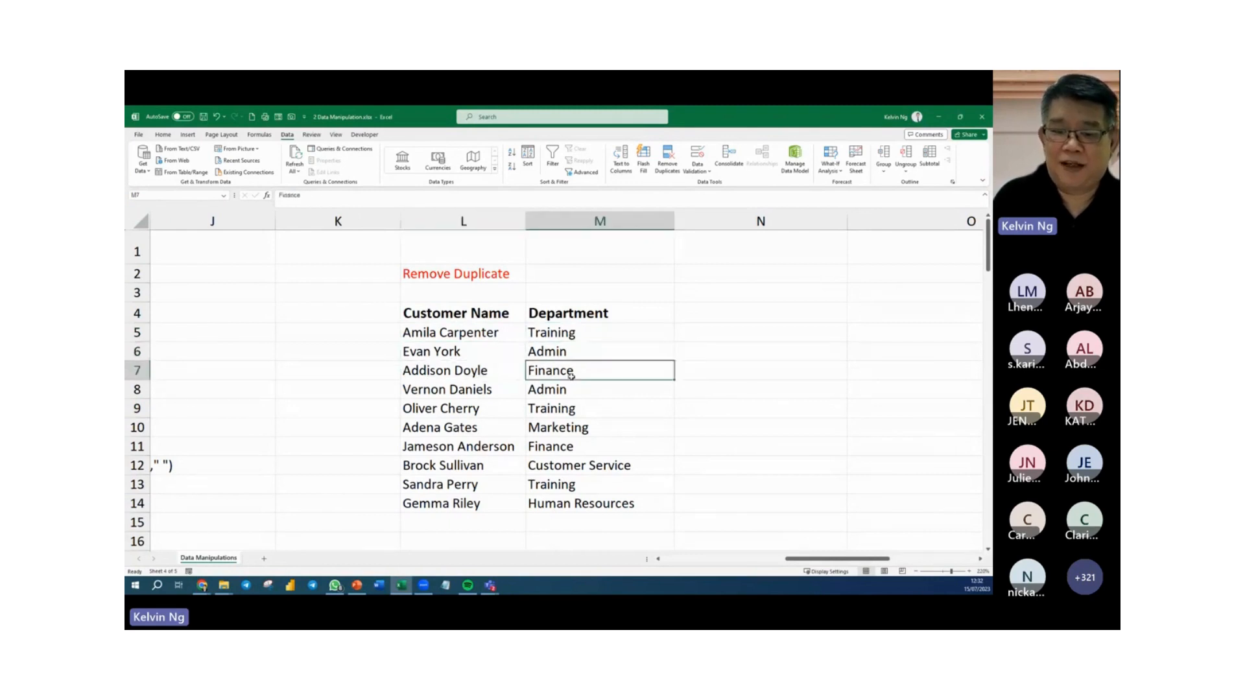
left_click(480, 391)
left_click(557, 392)
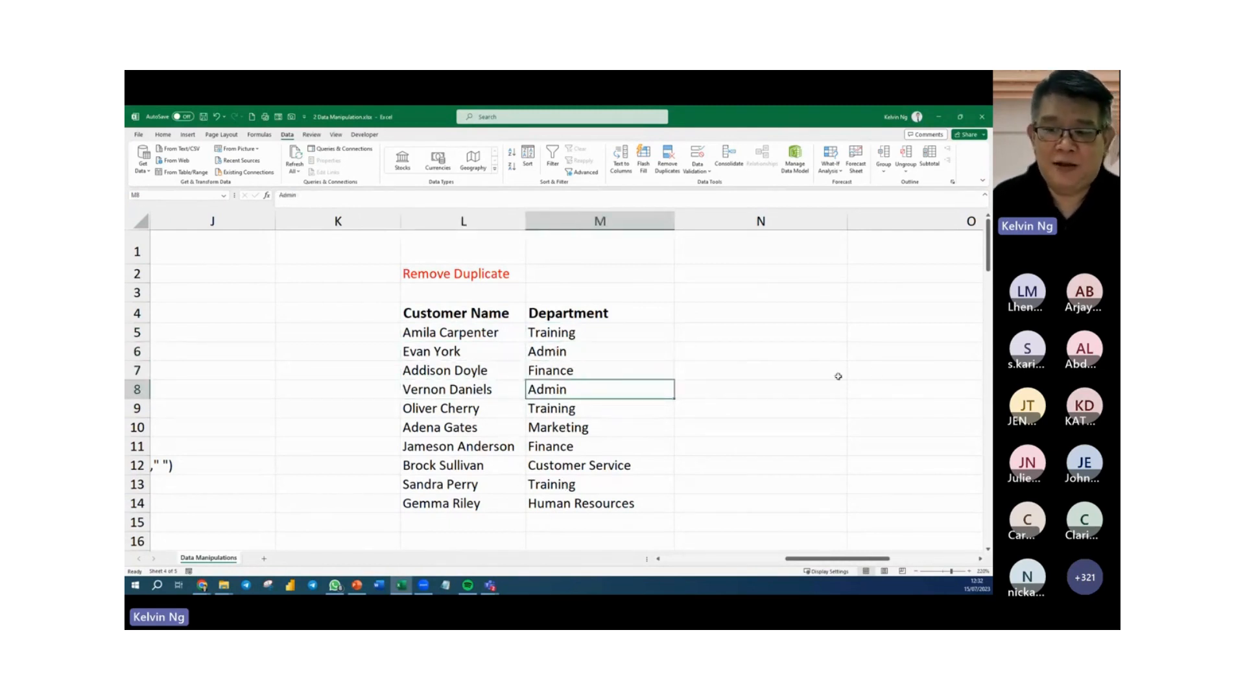
Copy the department entries in M5:M14 and paste them into column O starting at O5.
scroll(753, 500, "down", 2, "ctrl")
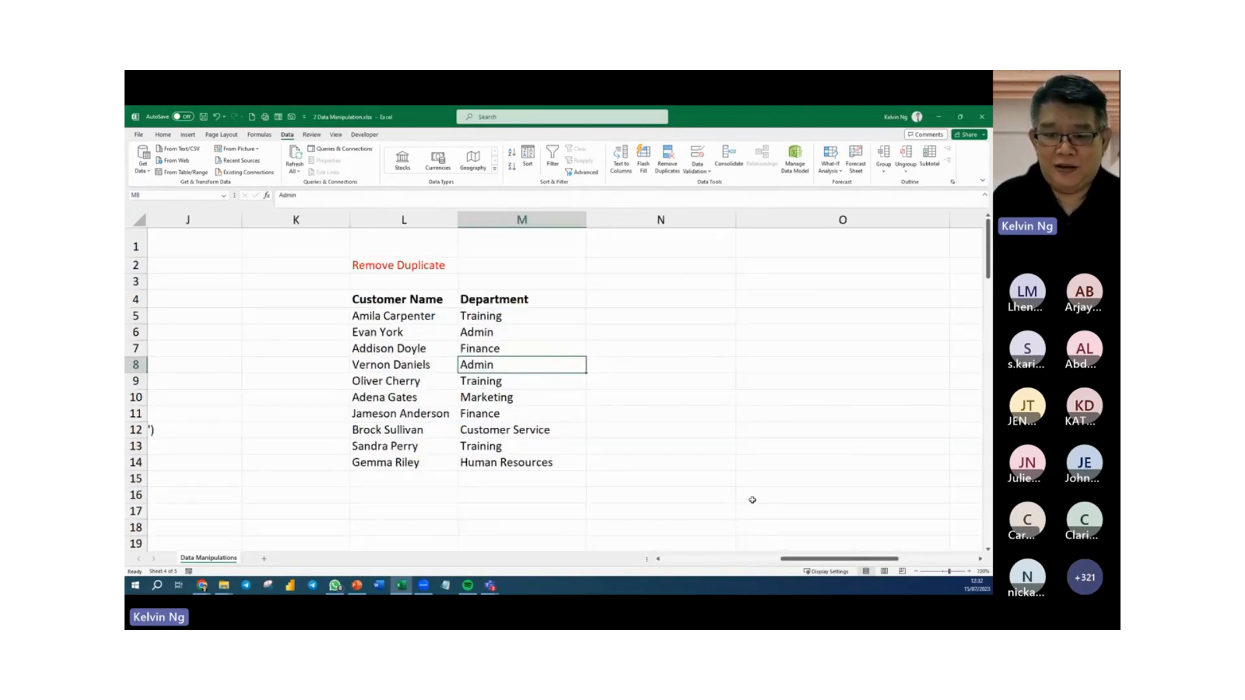
scroll(752, 500, "left", 1)
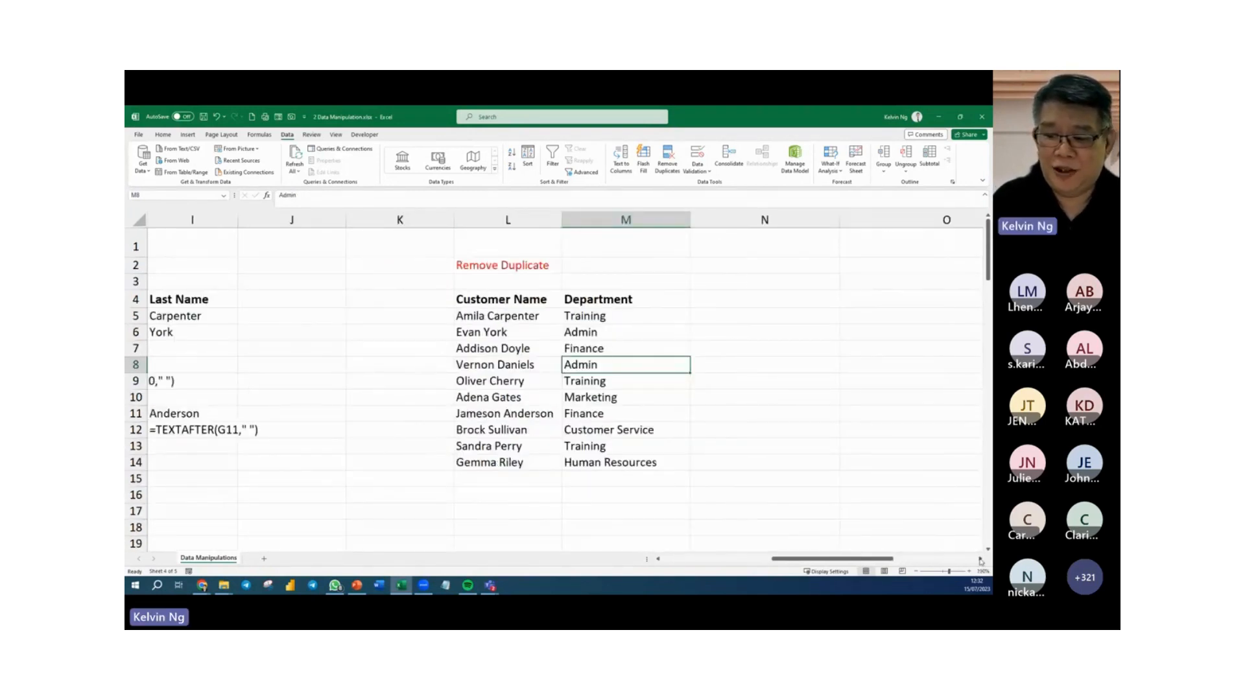
scroll(778, 500, "right", 2)
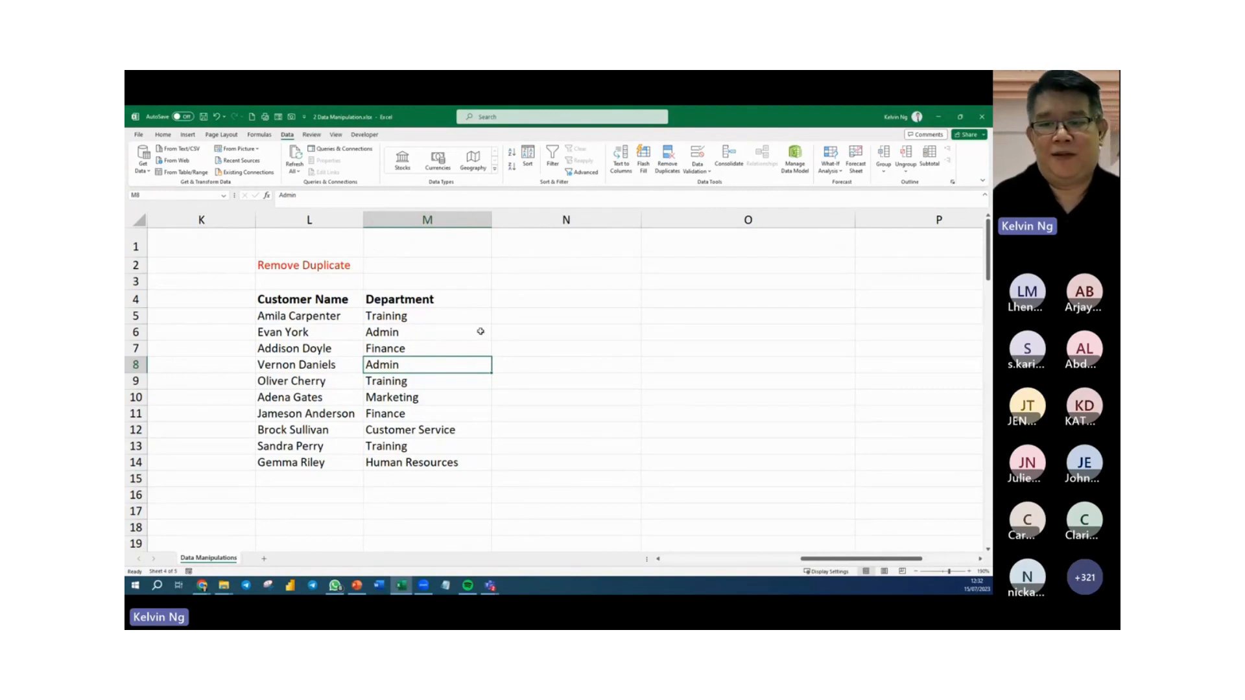
left_click(655, 299)
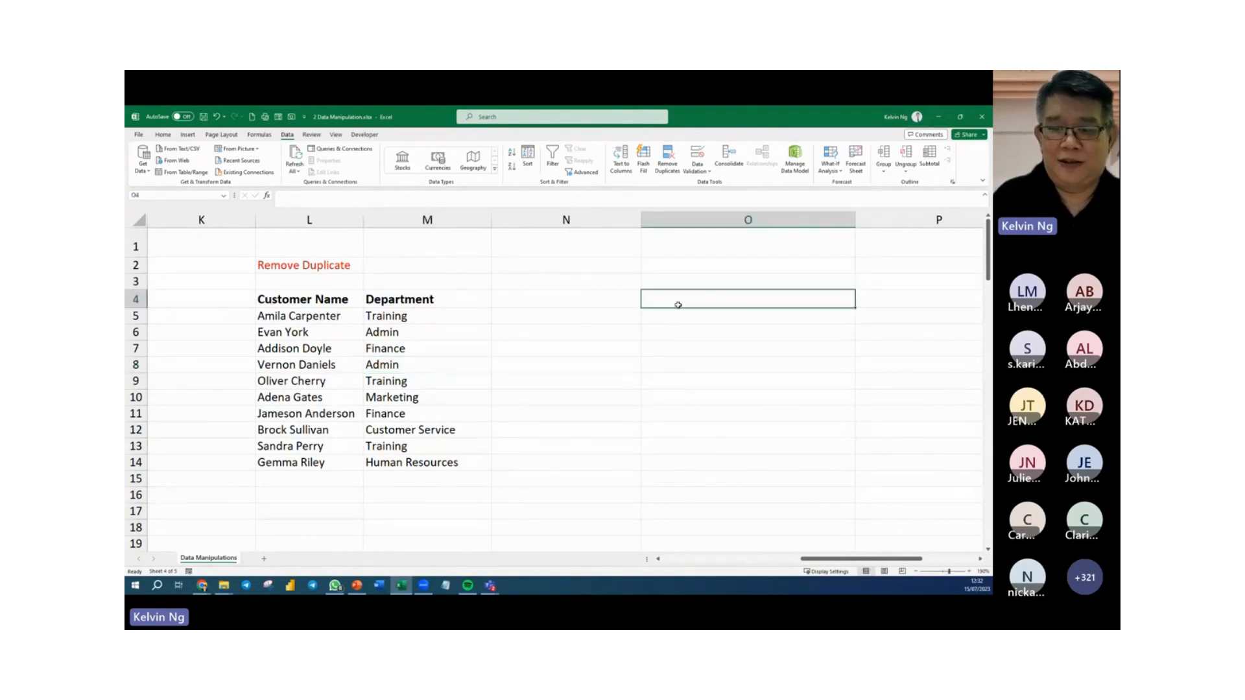
left_click_drag(395, 313, 496, 477)
key("ctrl+c")
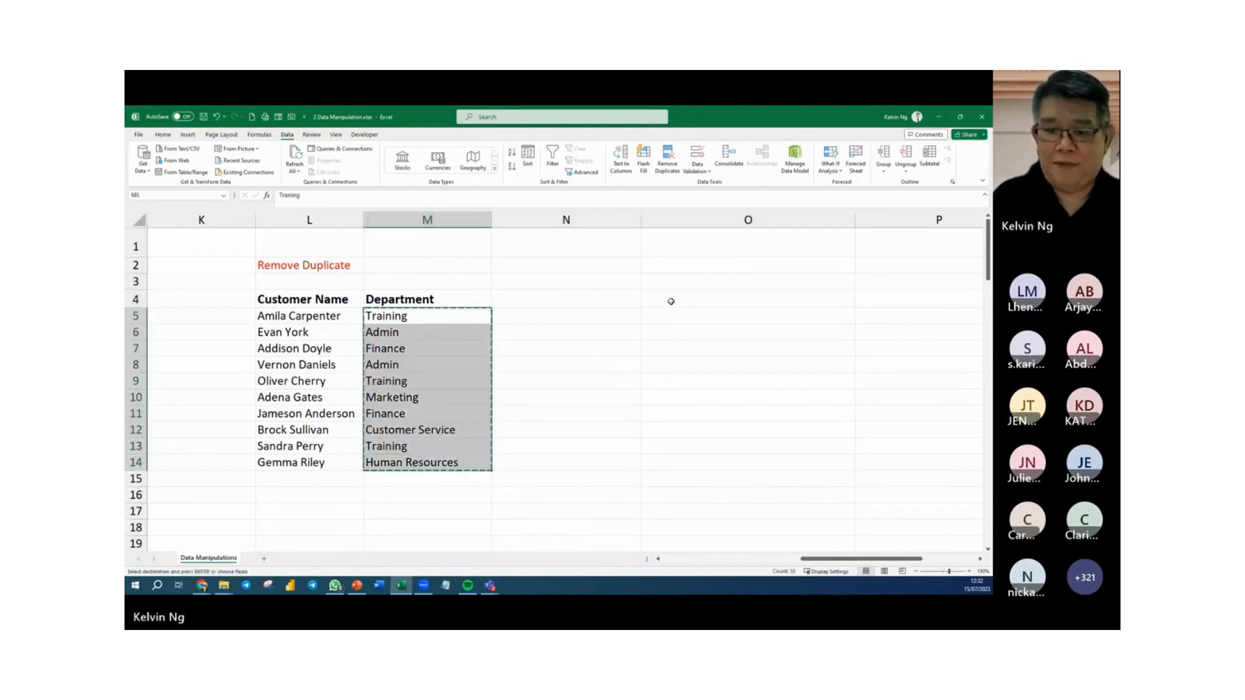
left_click(671, 302)
left_click(672, 321)
key("ctrl+v")
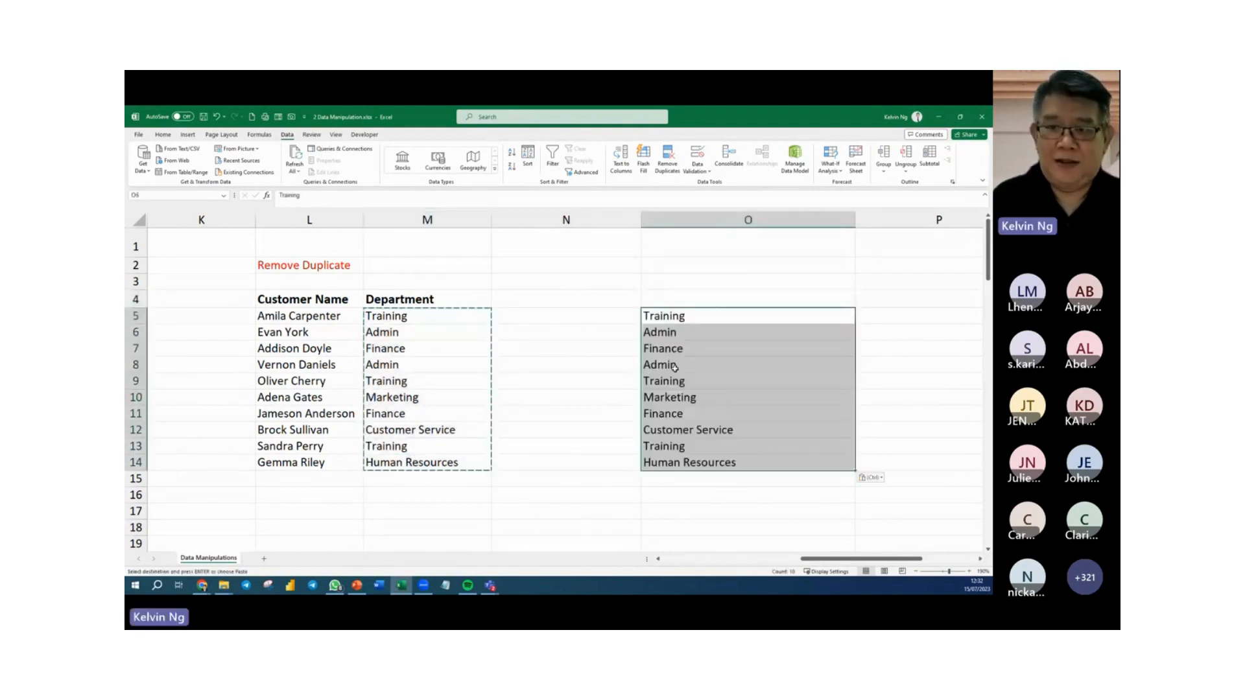
Remove the duplicate departments from O5:O14, continuing with the current selection only and checking column O.
left_click(670, 156)
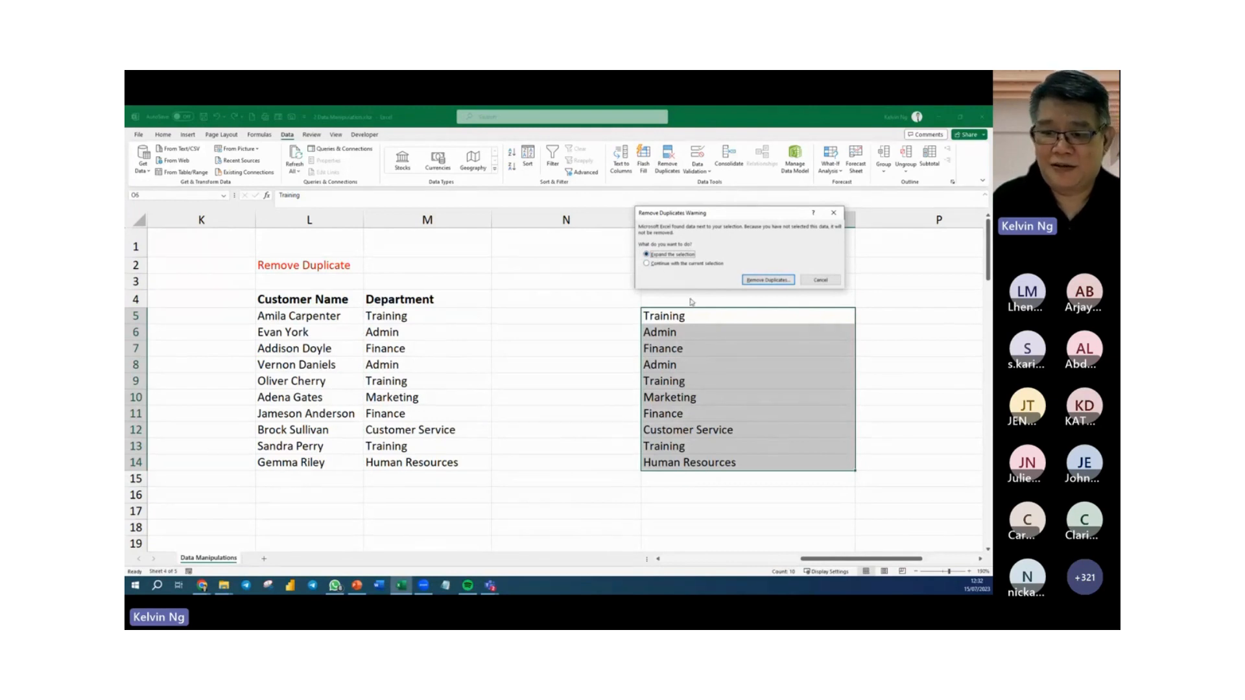
left_click(663, 264)
left_click(768, 280)
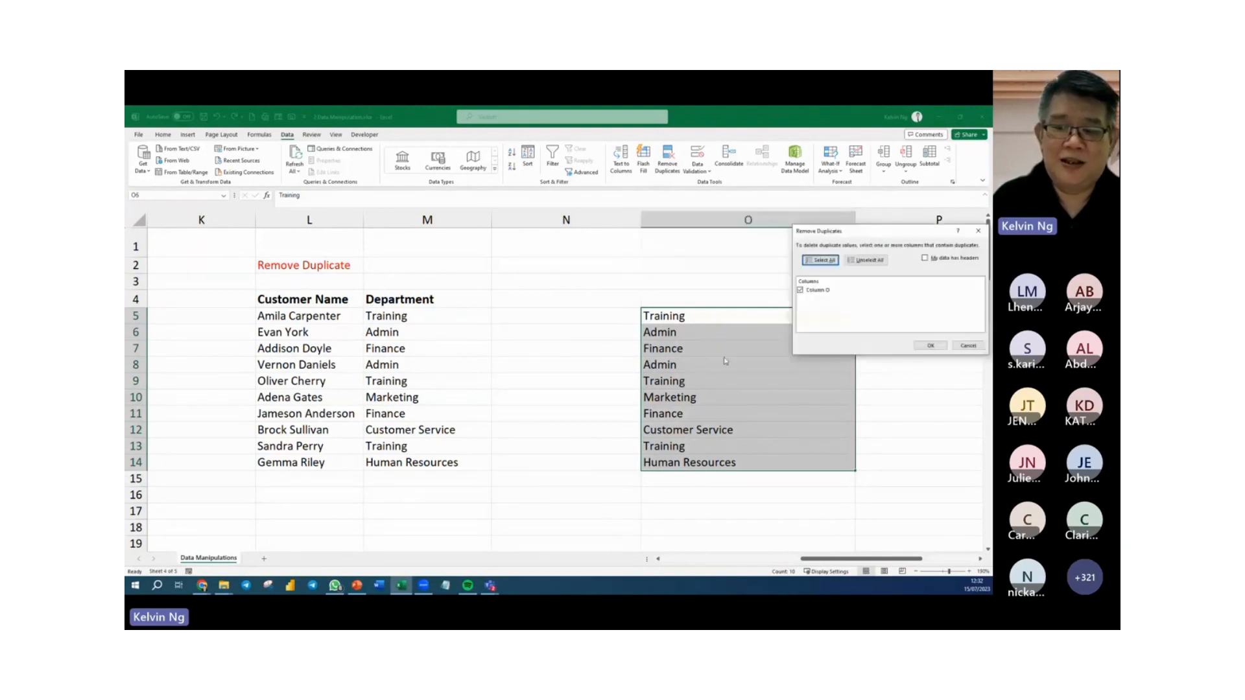
left_click(931, 345)
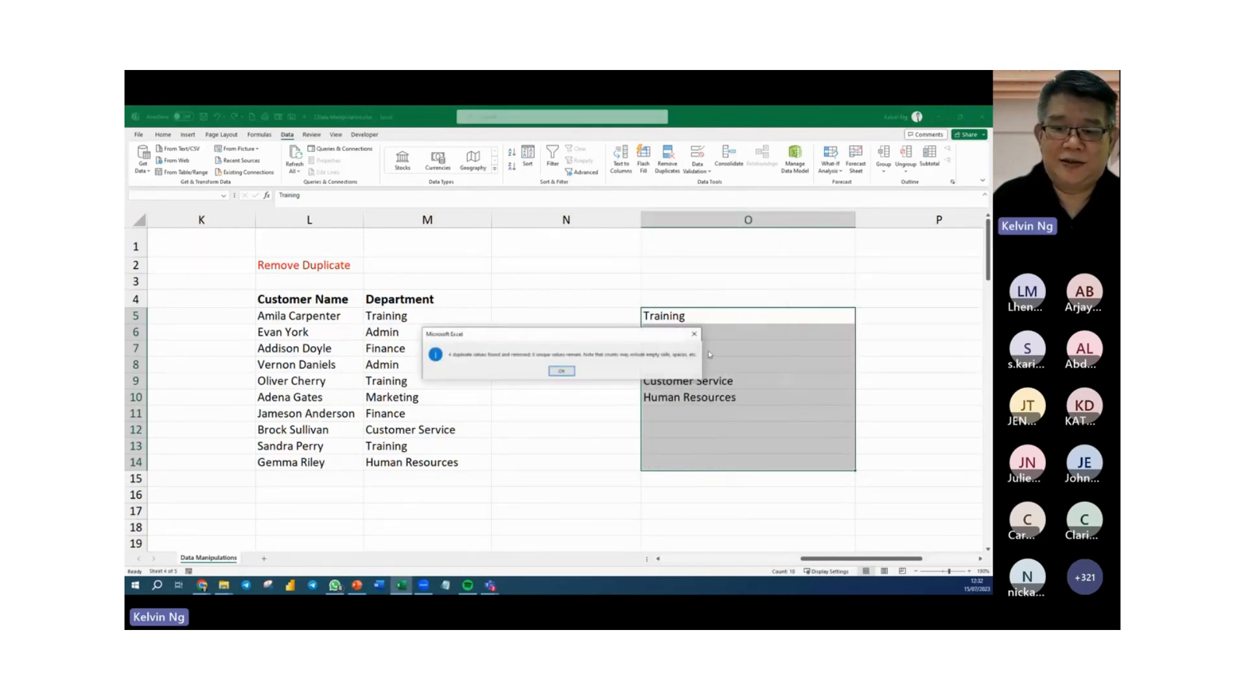
left_click(562, 372)
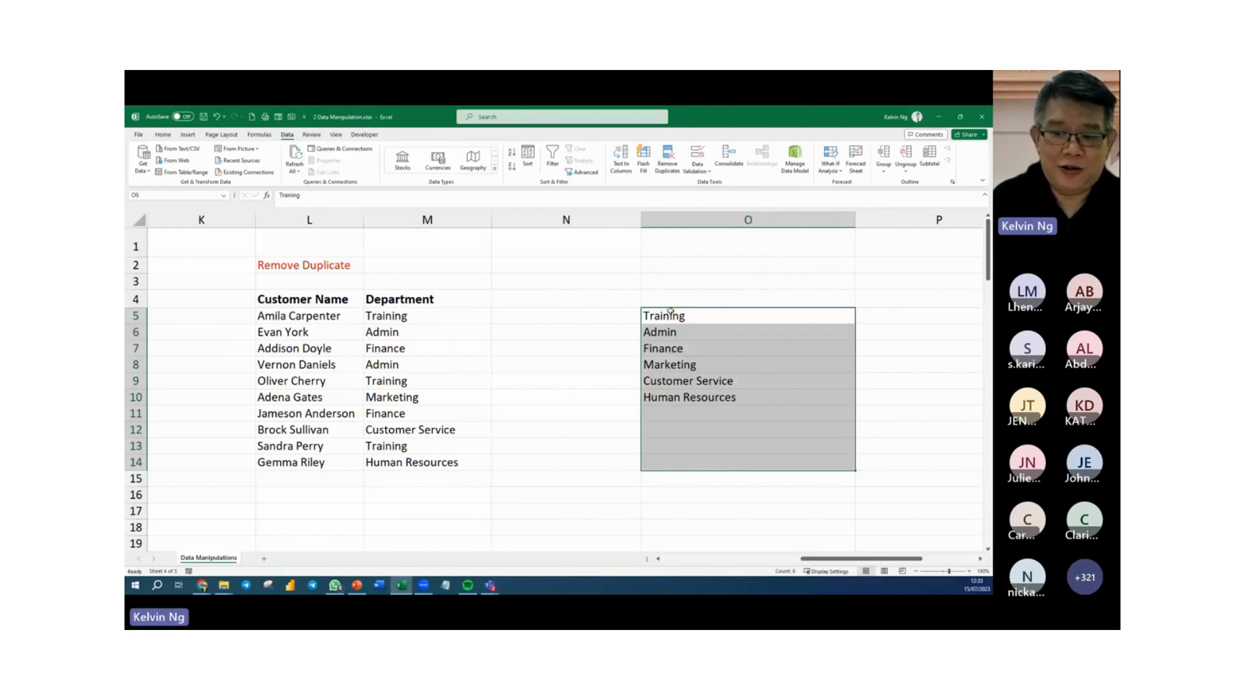
Move the deduplicated department list from O5:O10 to P5:P10, replacing the existing contents there.
left_click_drag(648, 309, 896, 325)
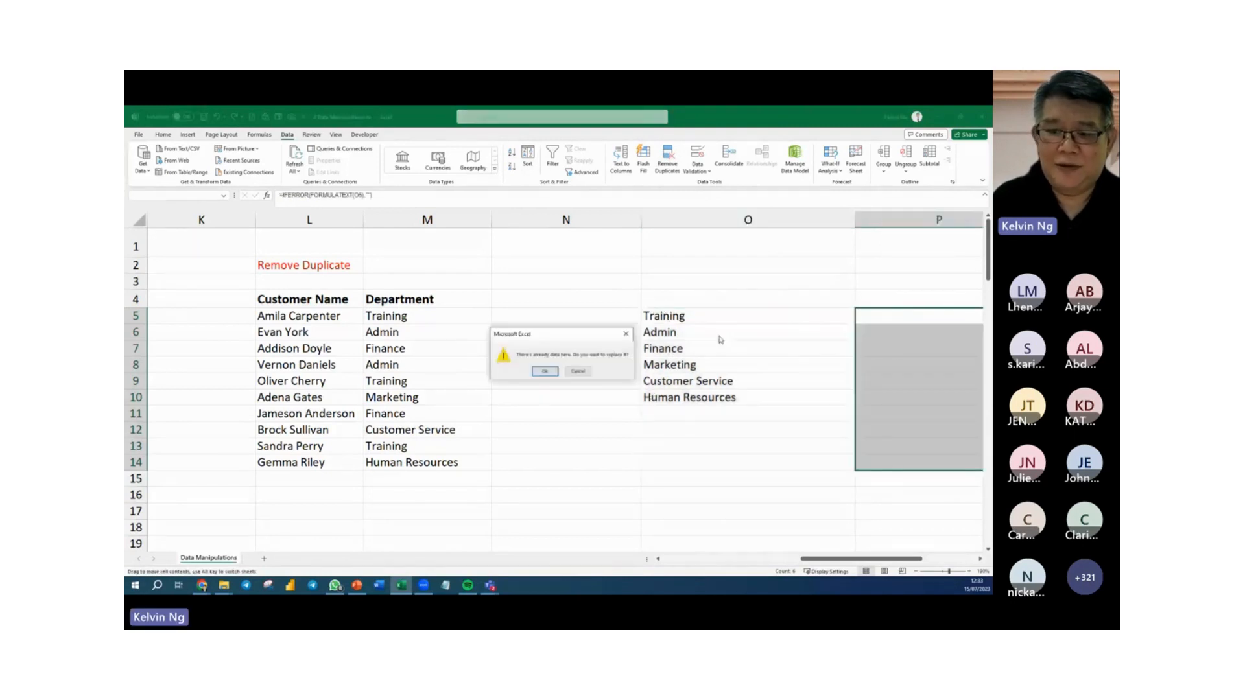
left_click(576, 371)
left_click(555, 413)
left_click_drag(686, 316, 890, 368)
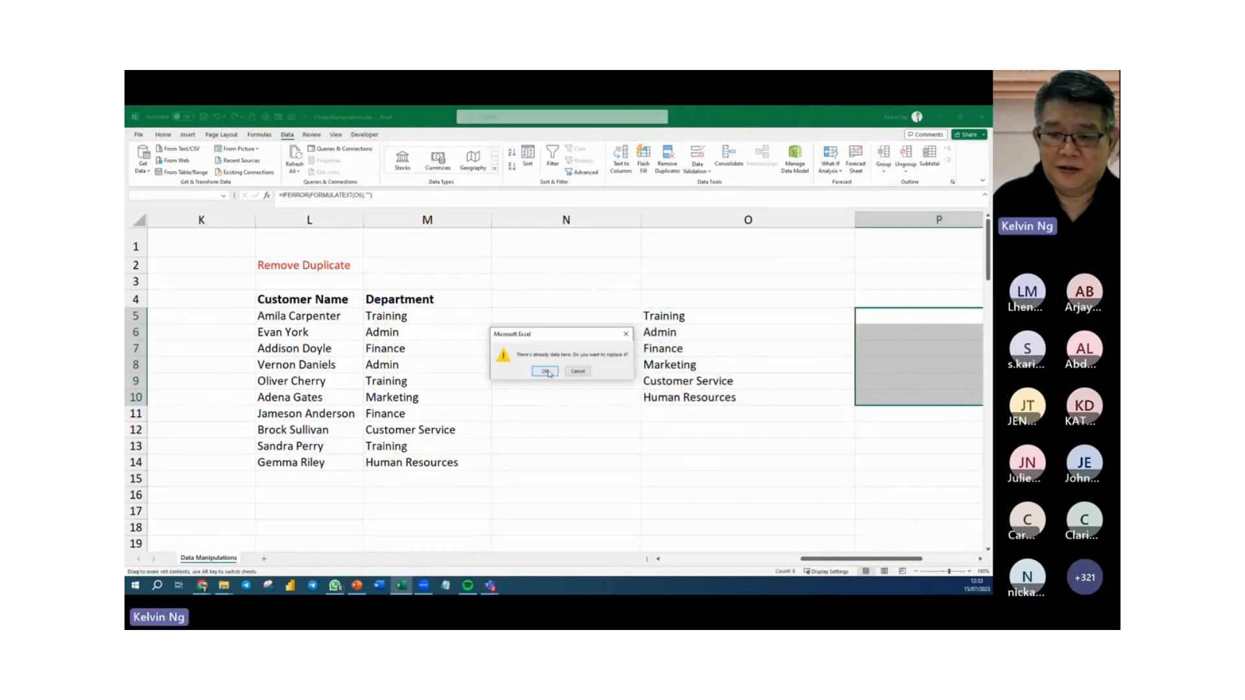
key("Return")
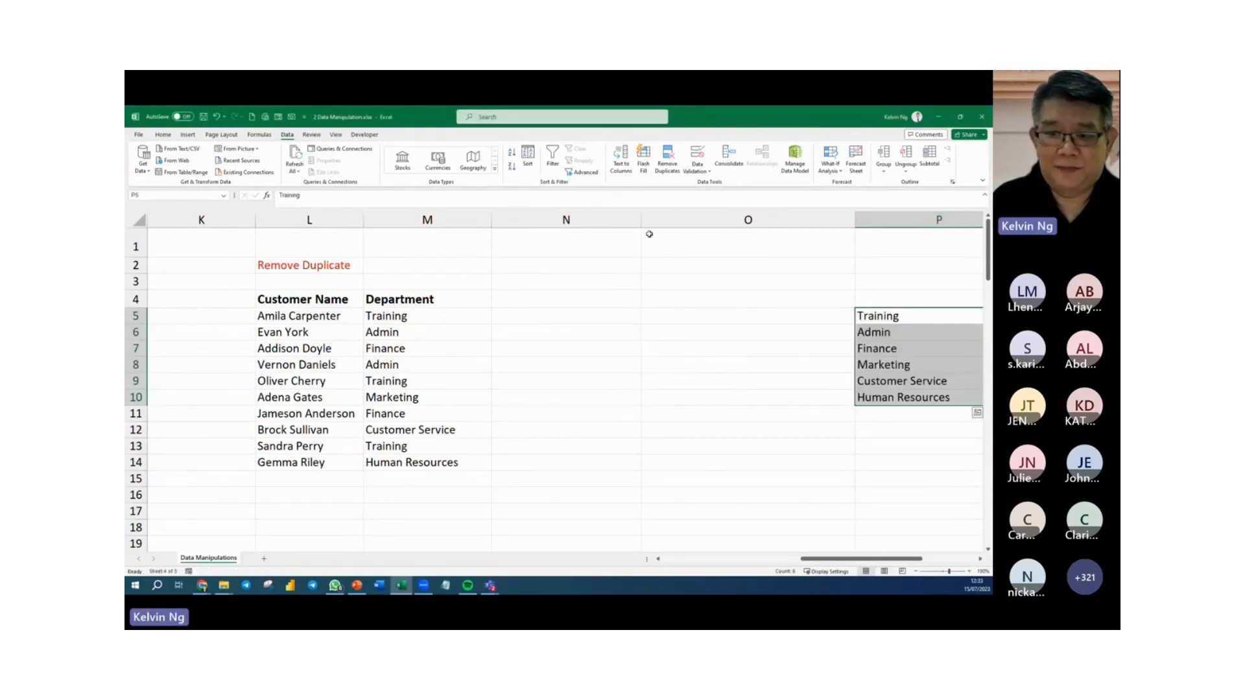
Narrow column N slightly and insert a new column in front of column O.
left_click_drag(641, 220, 603, 226)
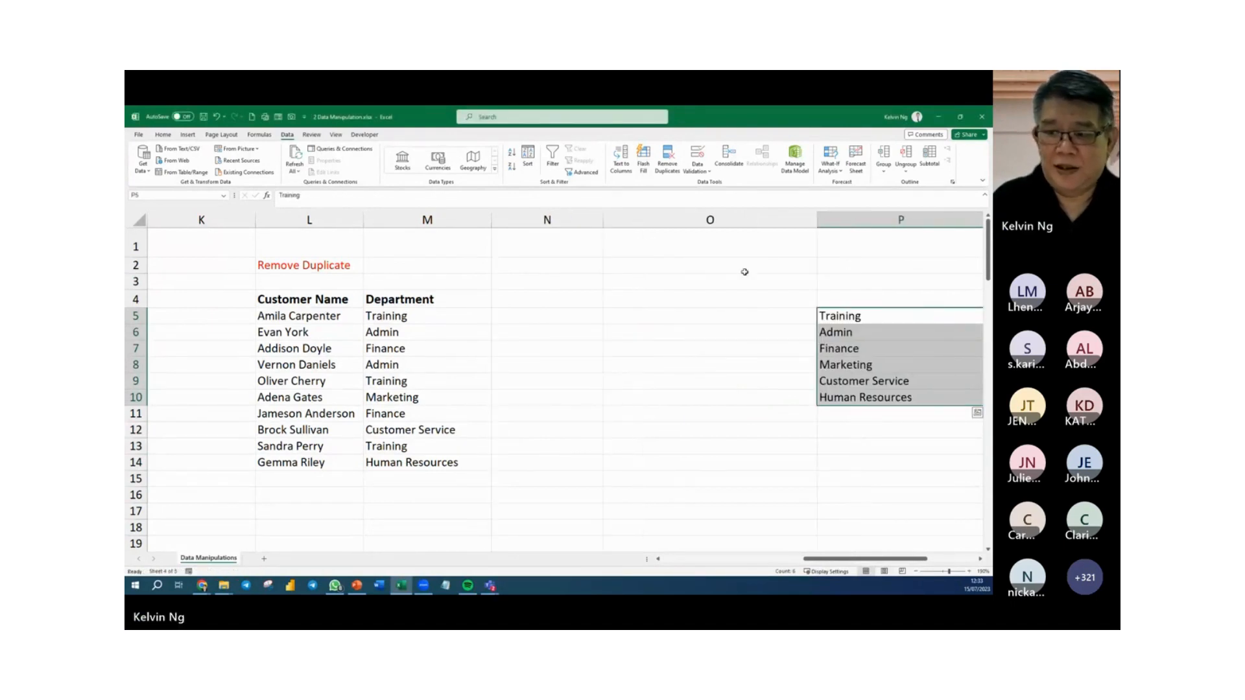
right_click(686, 222)
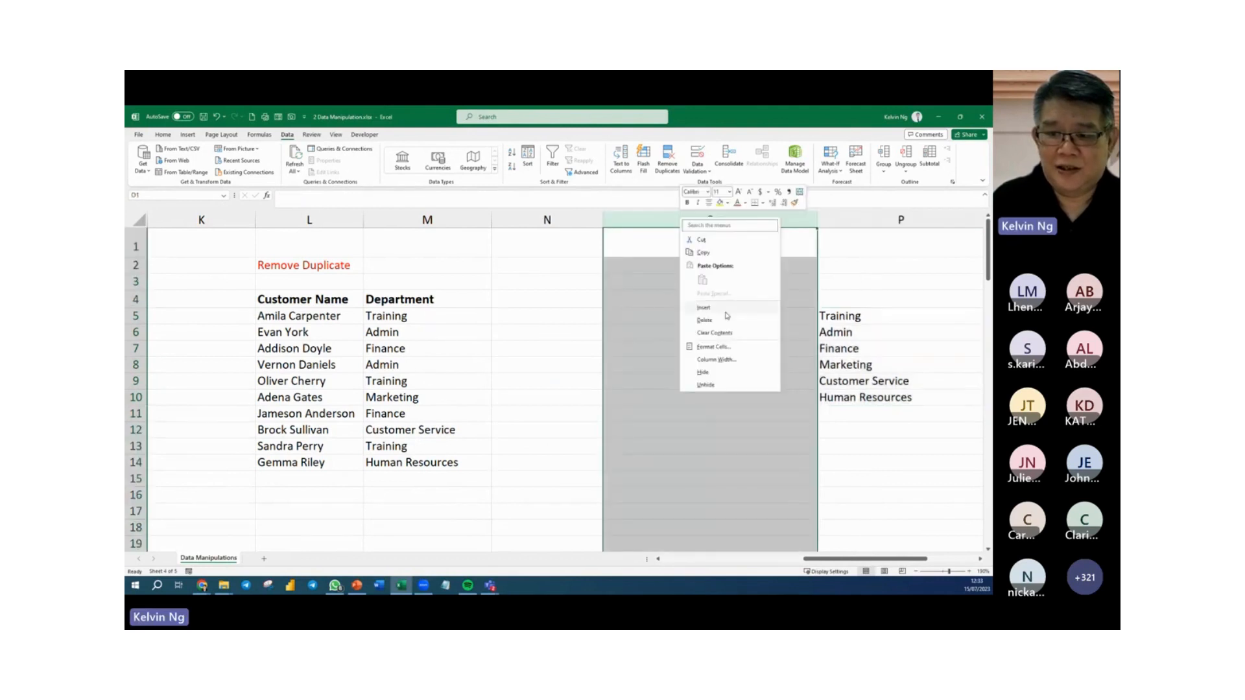
left_click(710, 295)
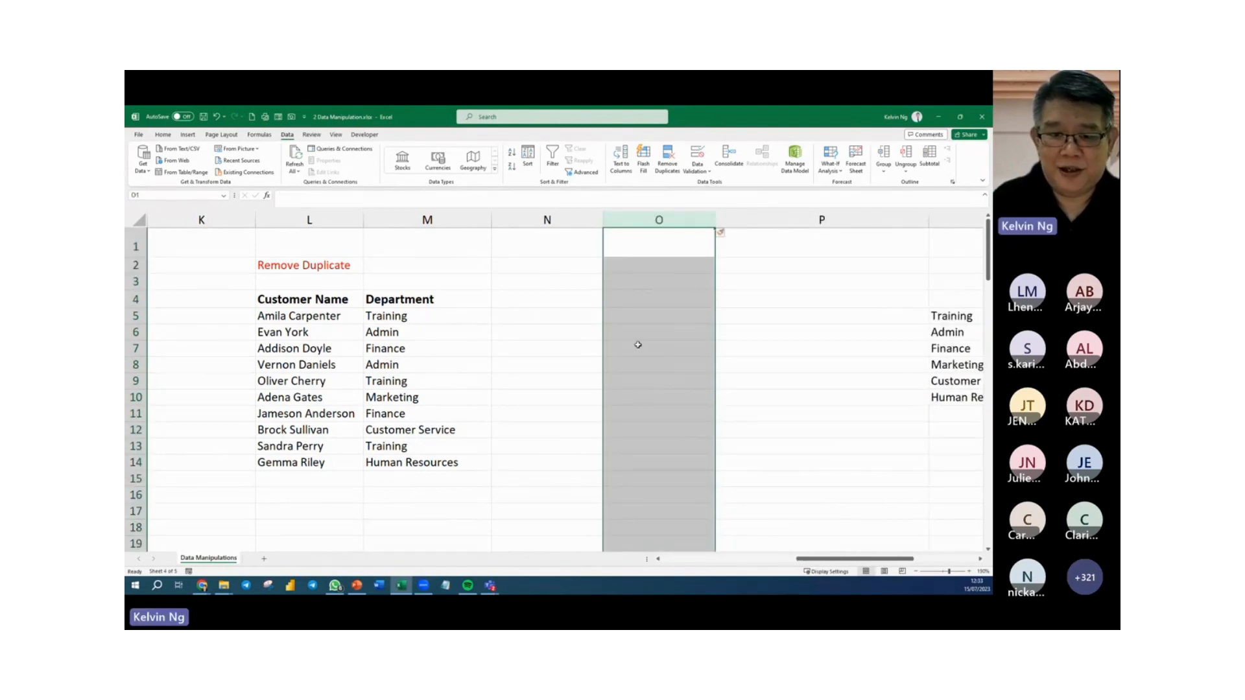
Enter =UNIQUE(M5:M14) in O5 to list the distinct departments.
left_click(641, 316)
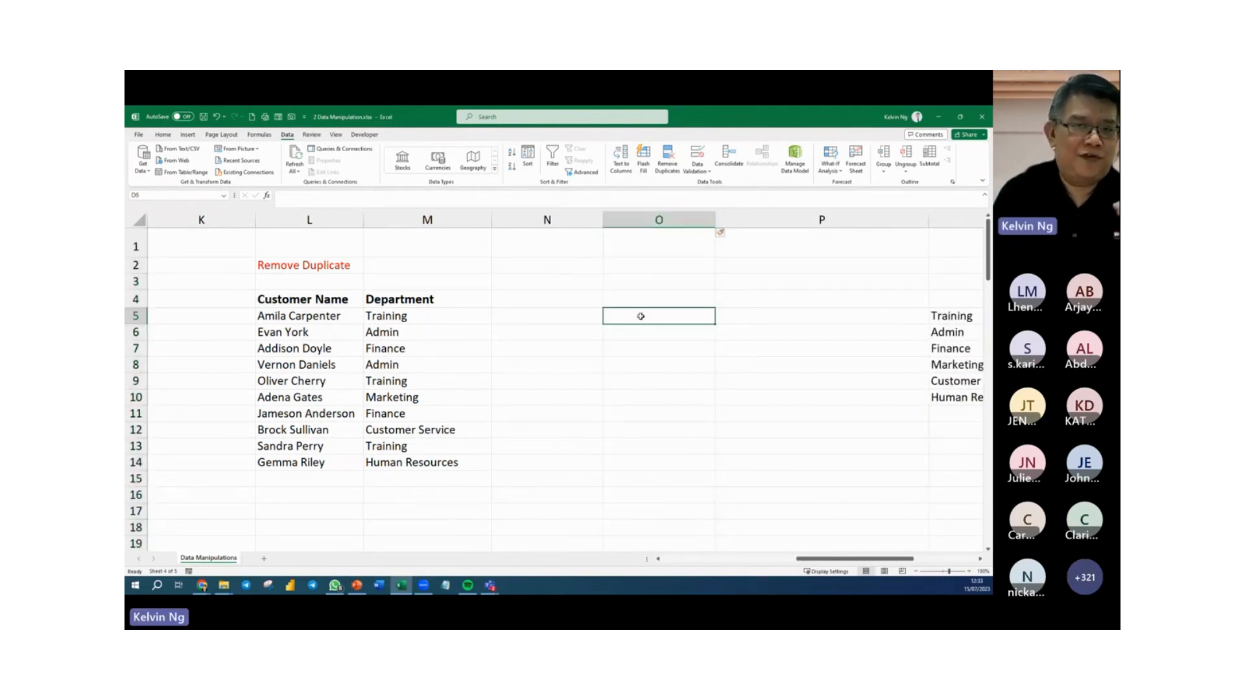
type("=")
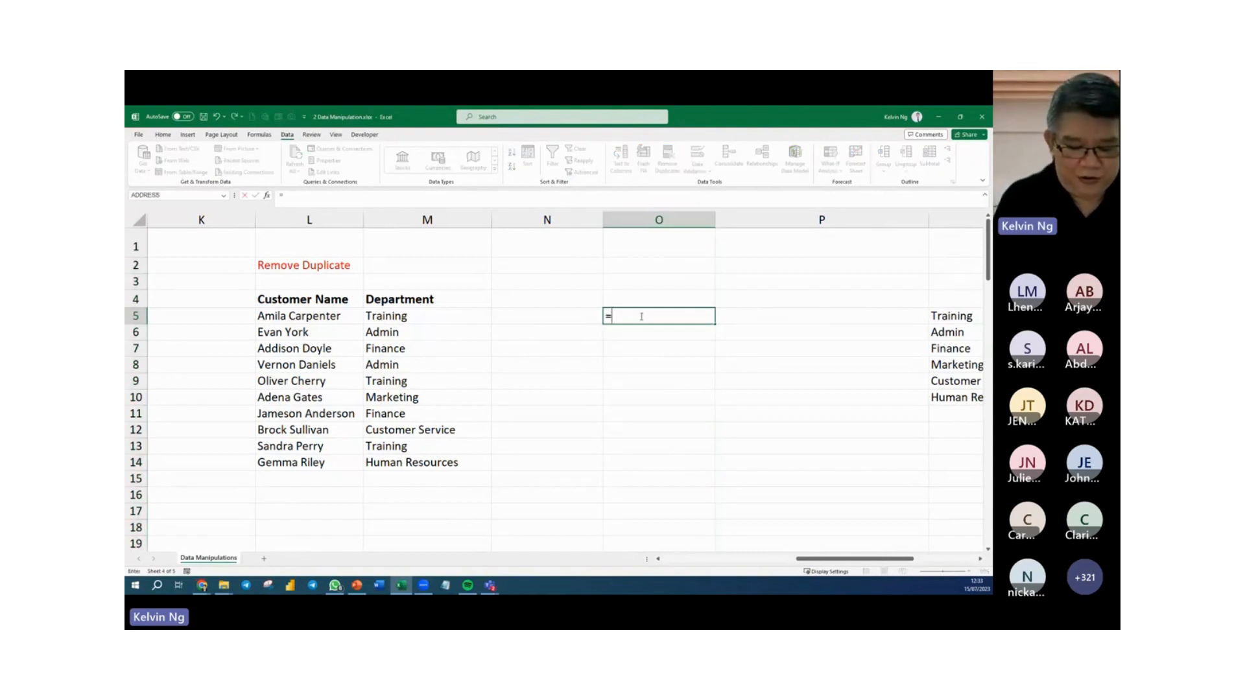
type("uniq")
key("Tab")
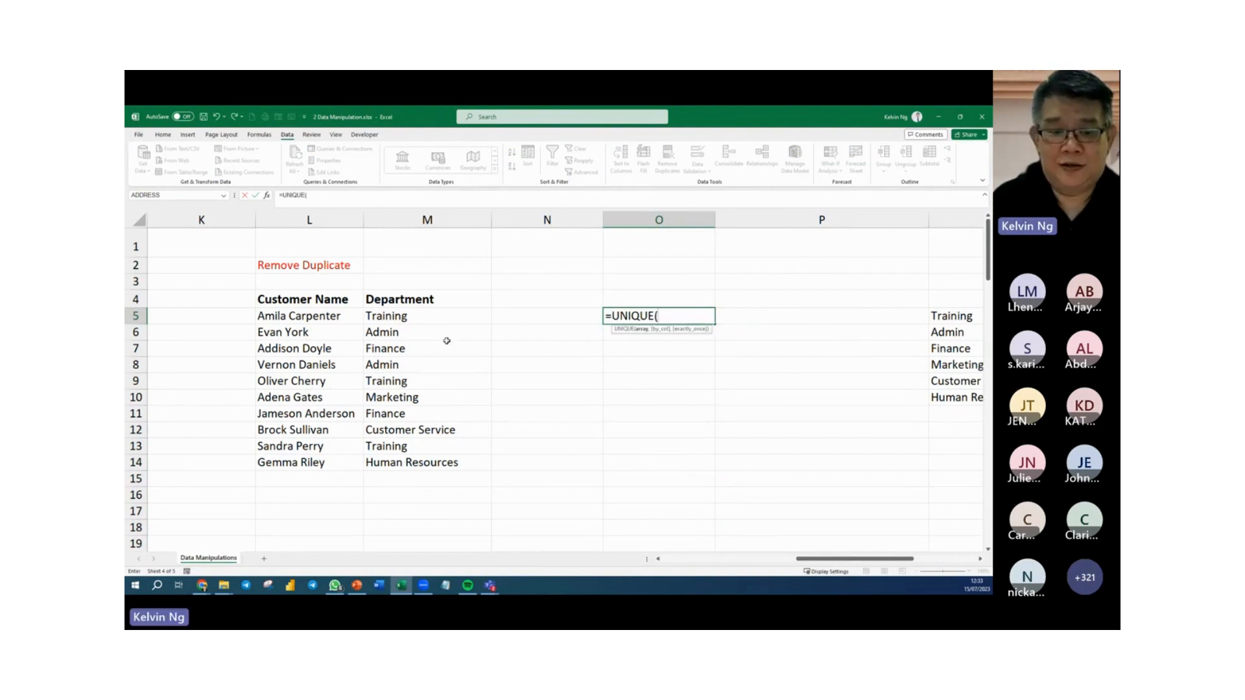
left_click_drag(417, 318, 417, 458)
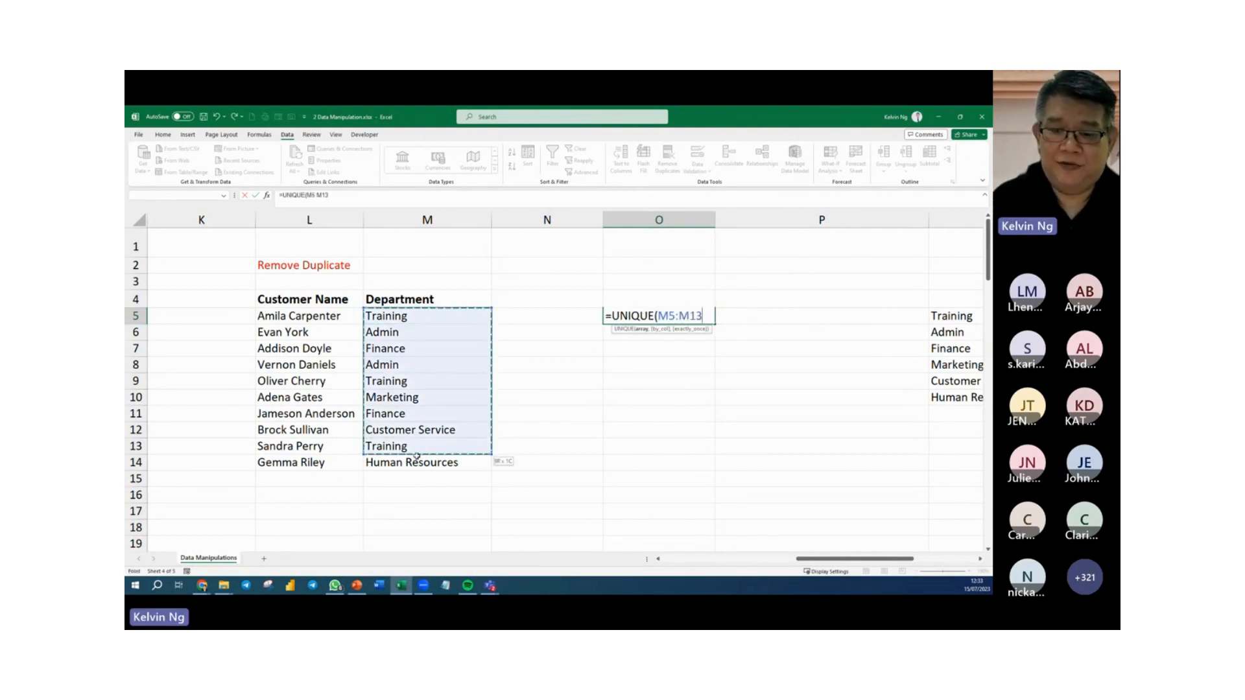
type(")")
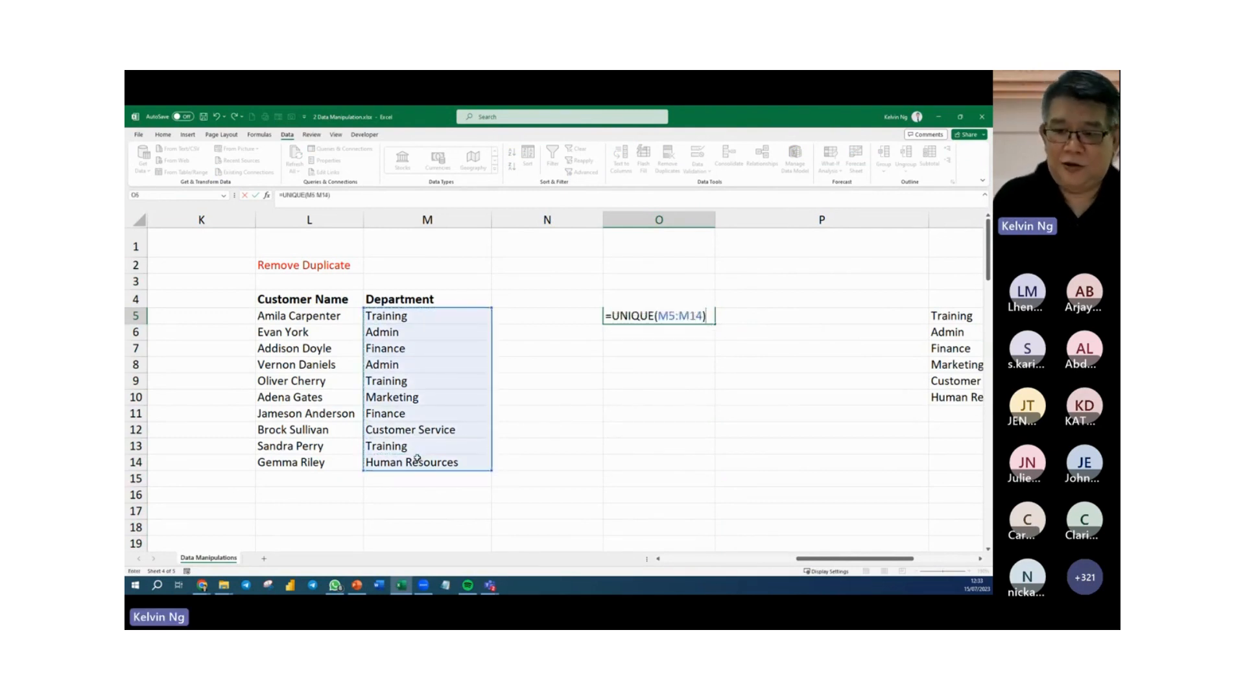
key("Return")
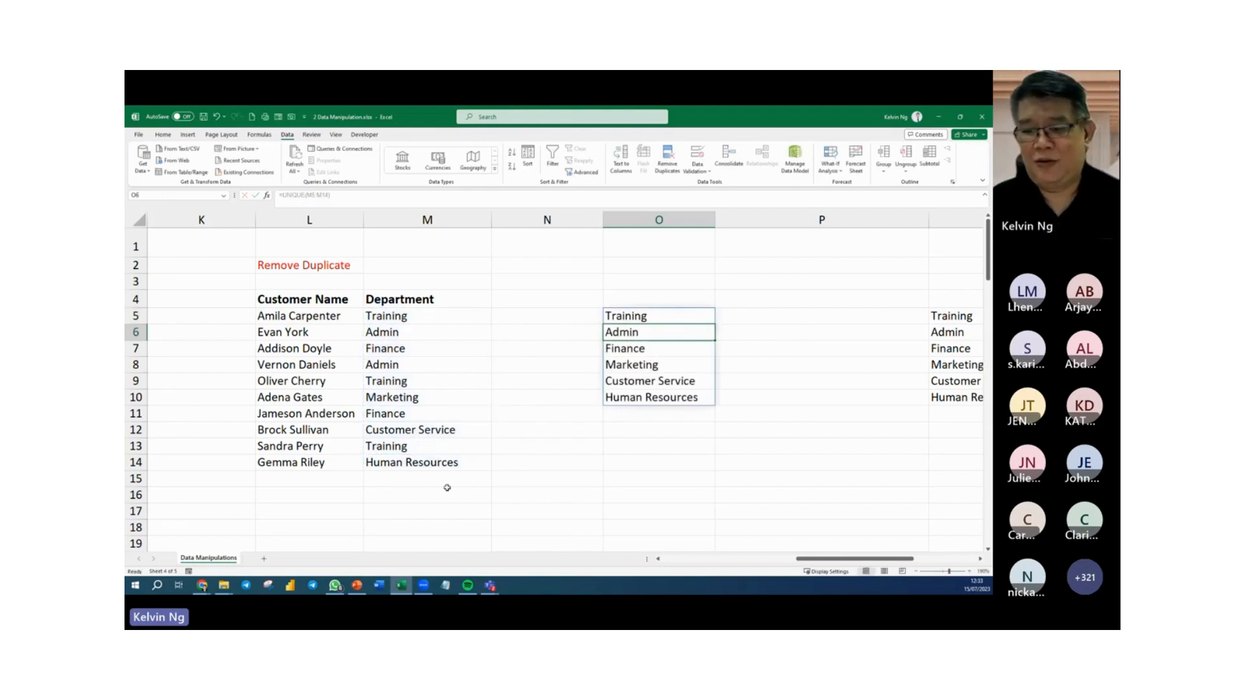
left_click(654, 459)
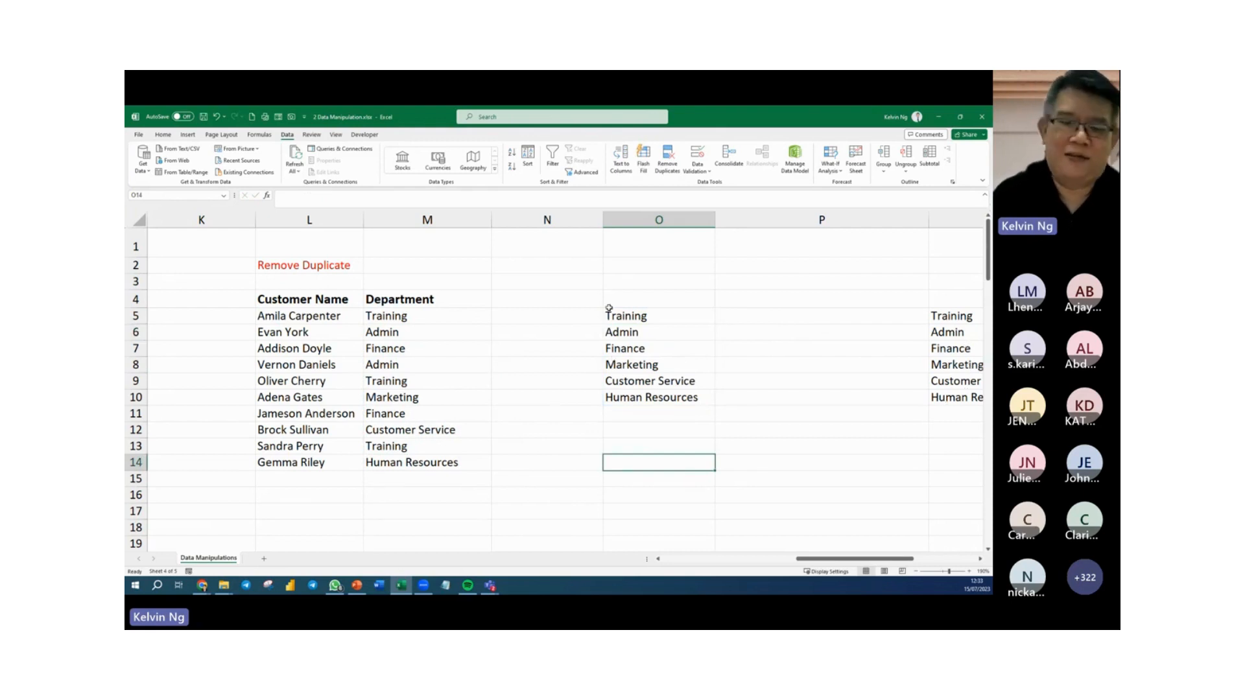
Display the formula of O5 as text in O4 using FORMULATEXT.
left_click(641, 296)
type("=form")
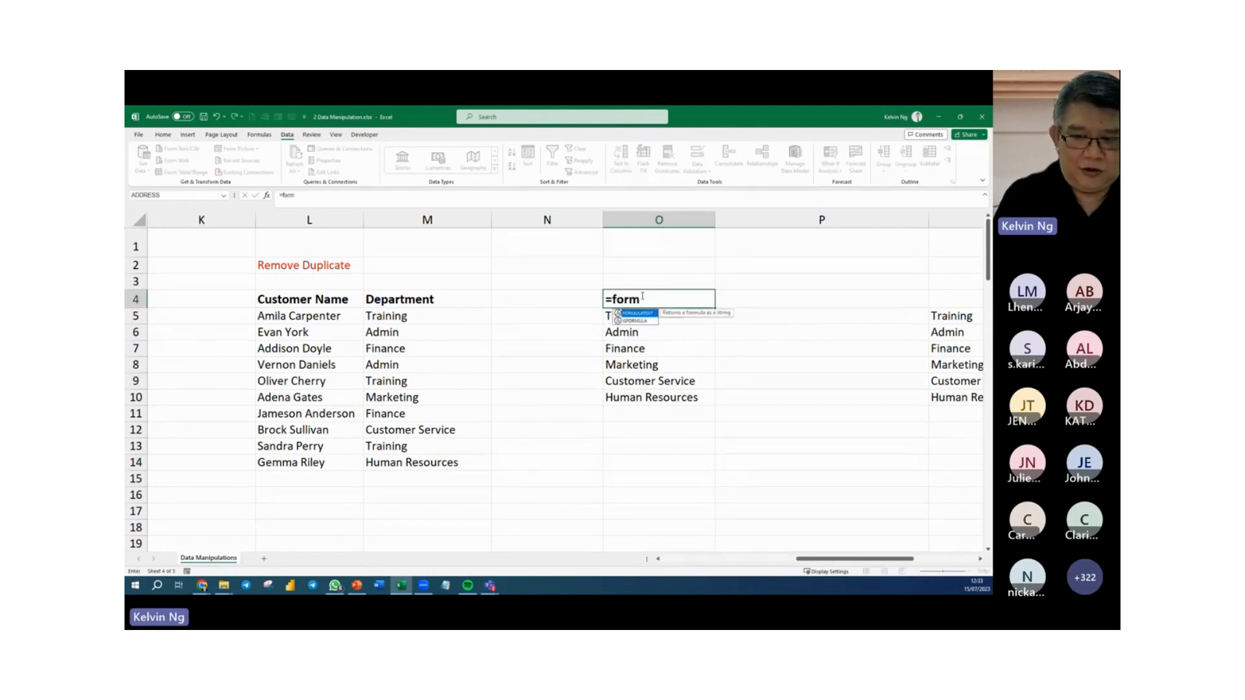
key("Tab")
key("Left")
key("Down")
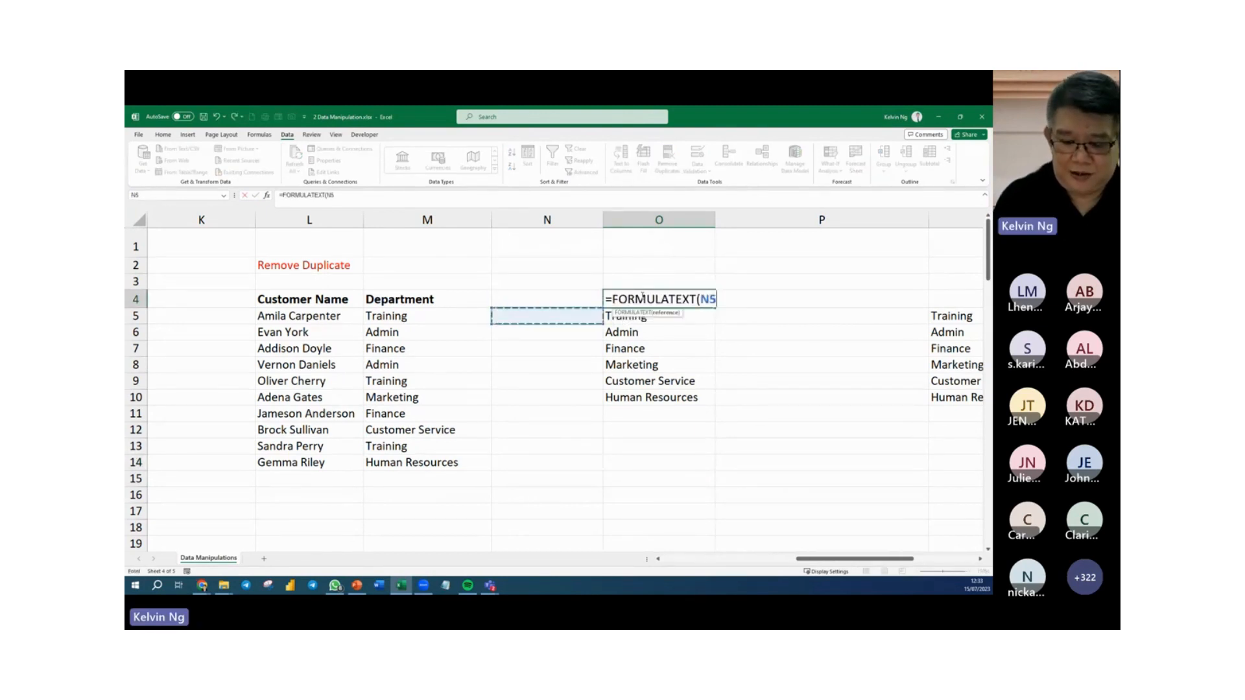
key("Return")
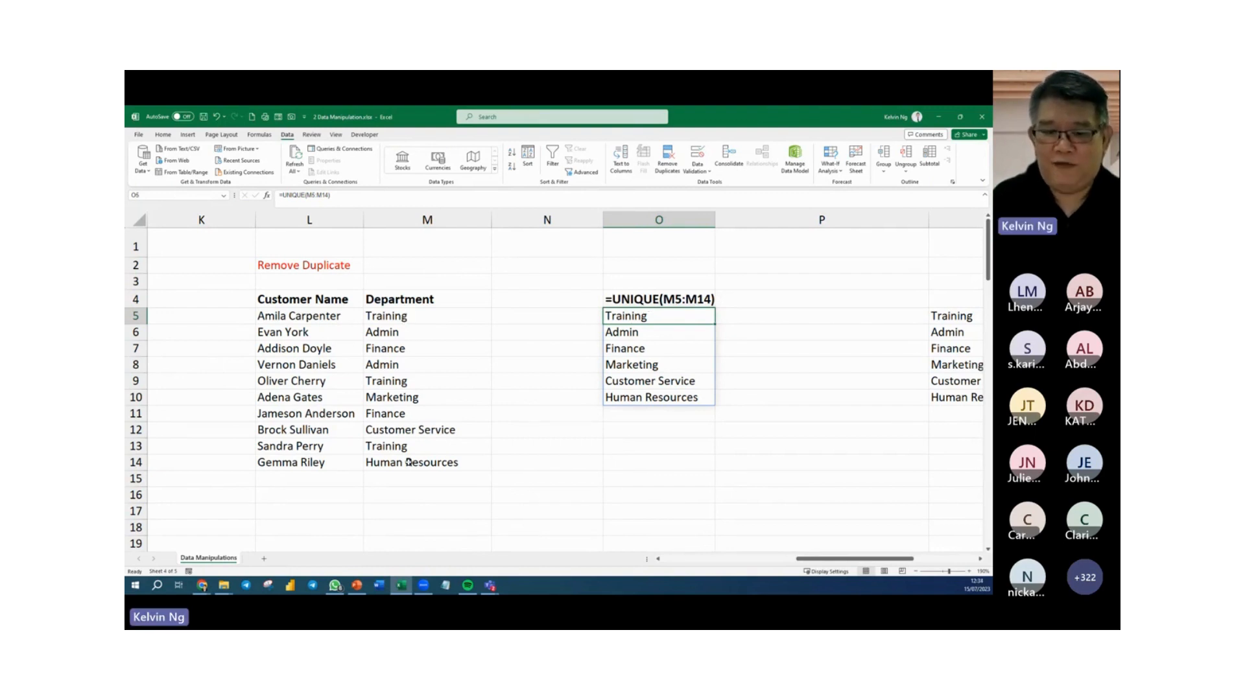
left_click(762, 457)
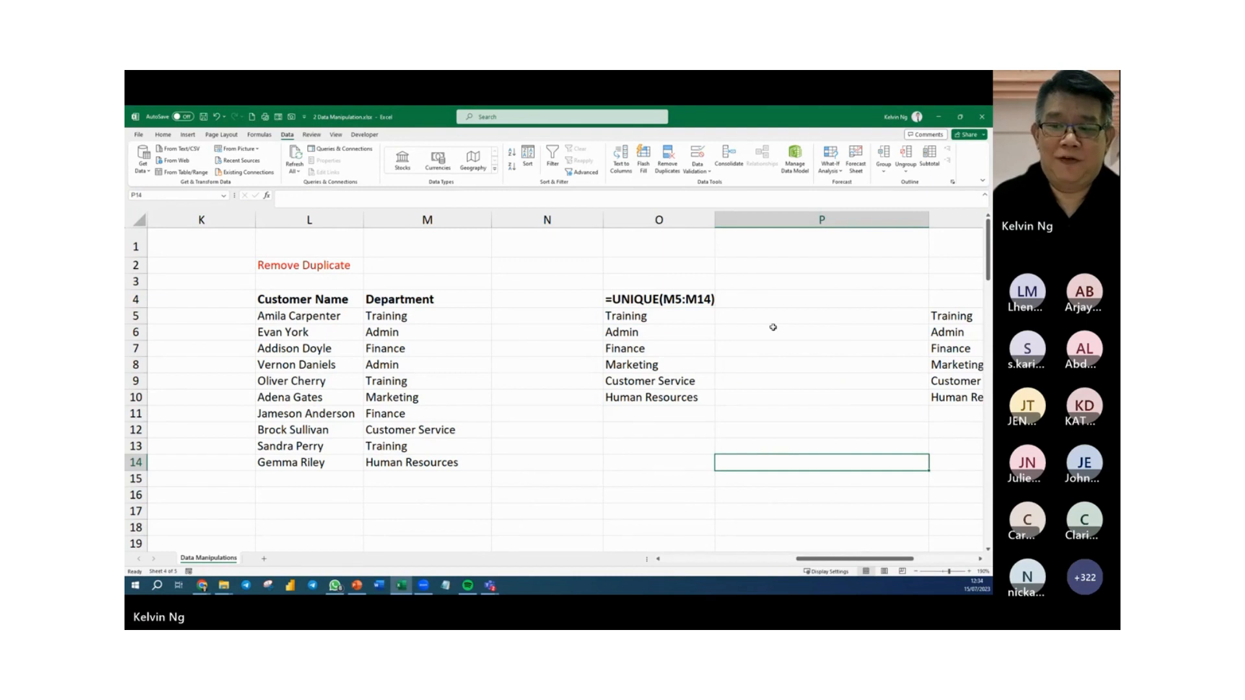
left_click(776, 271)
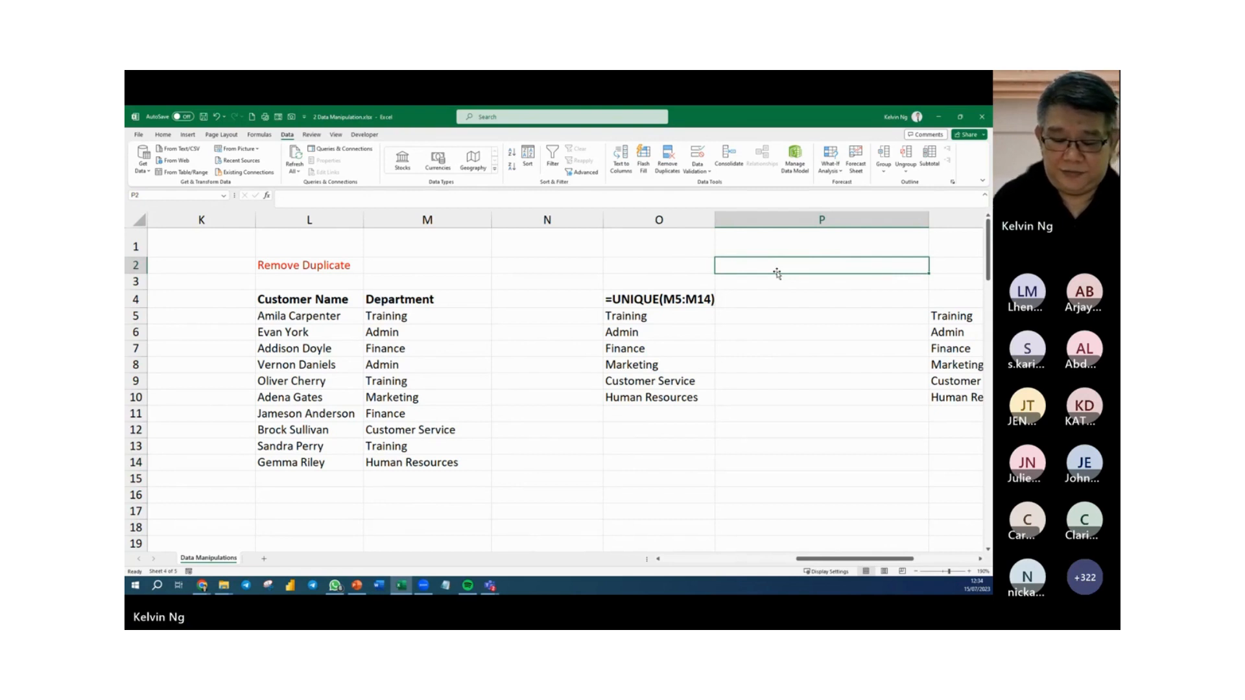
type("=")
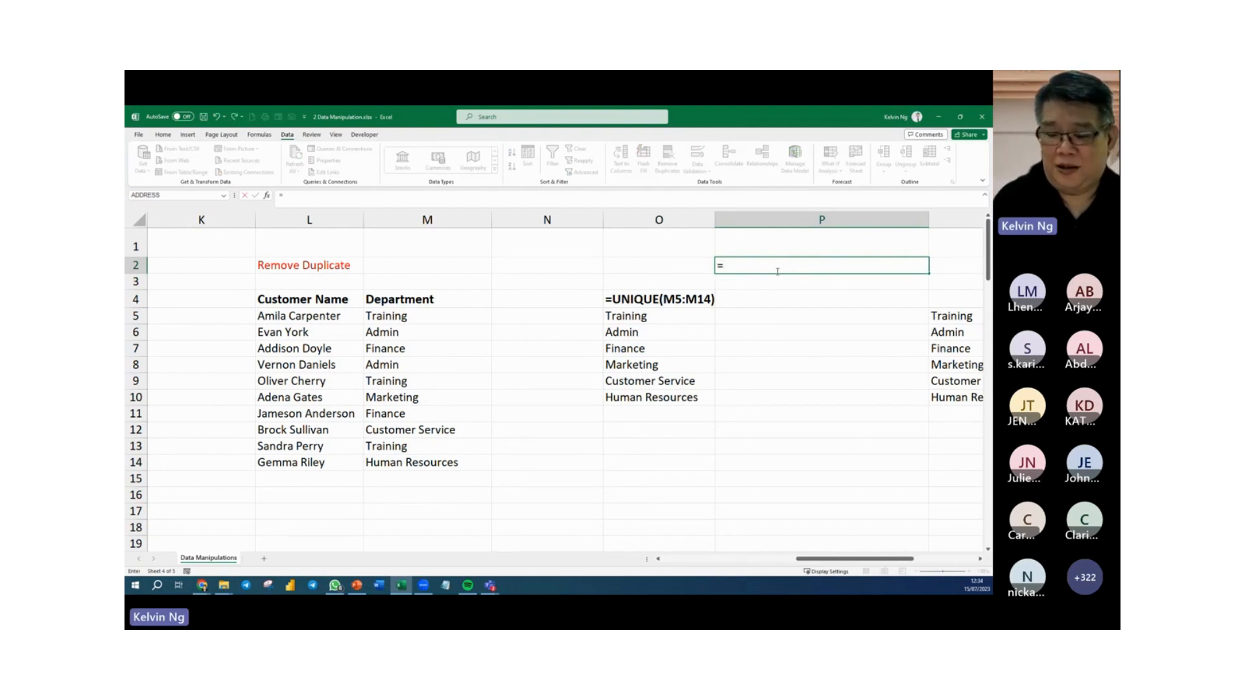
key("Escape")
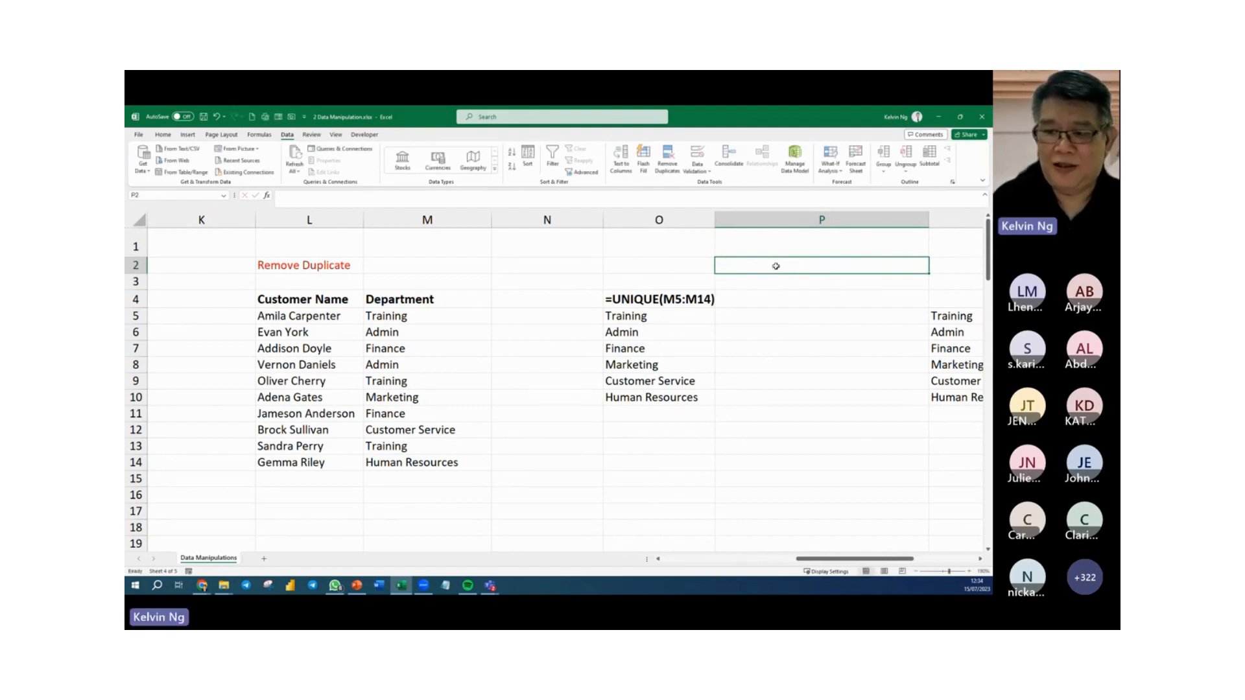
Add list data validation to O1 with the spilled range =$O$5# as source, and check the choices in its dropdown.
left_click(675, 244)
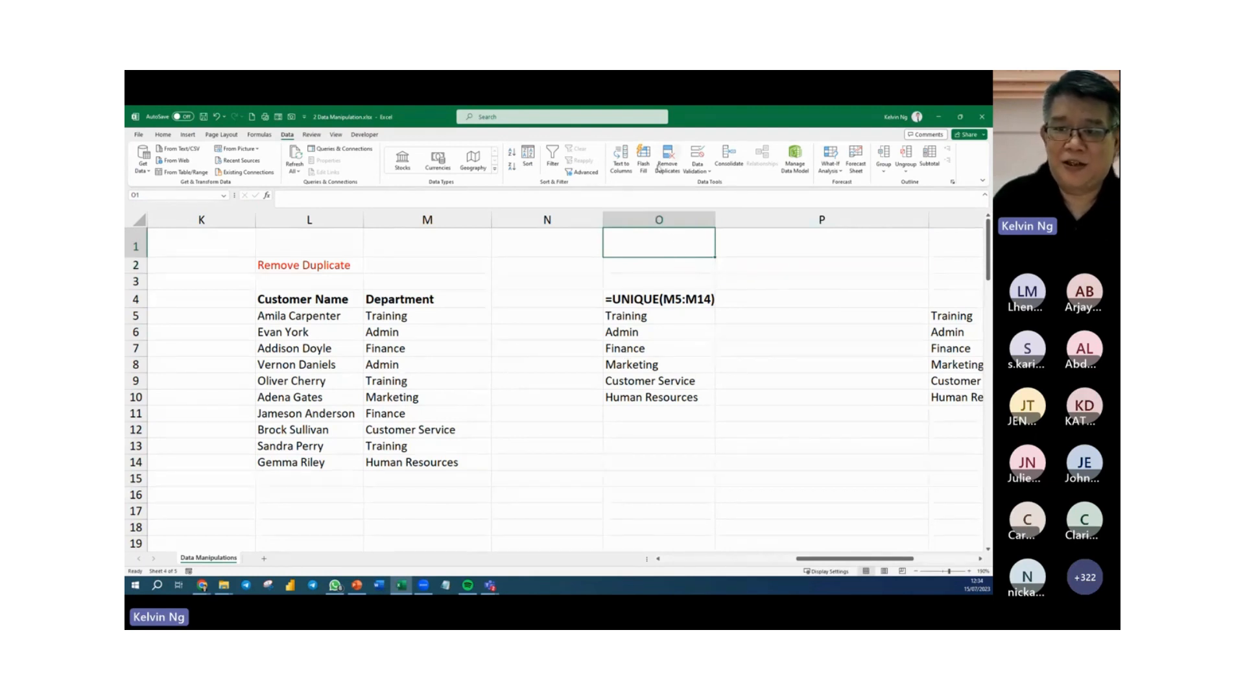
left_click(698, 158)
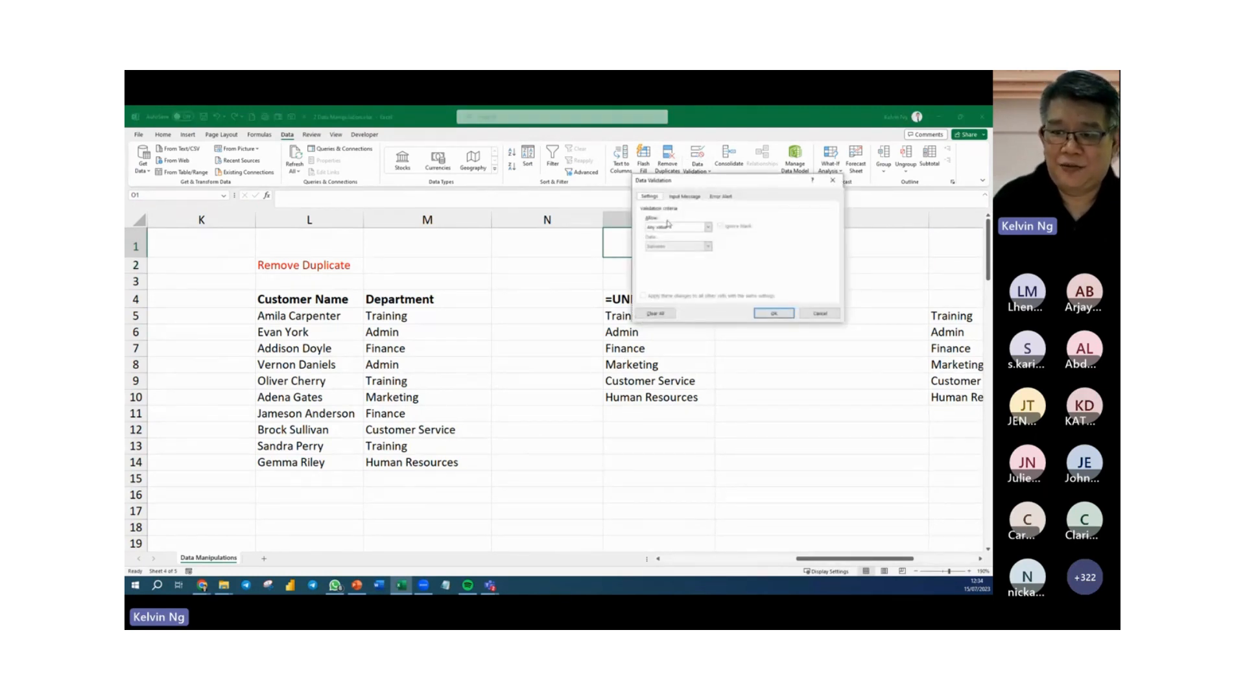
left_click(674, 227)
left_click(650, 254)
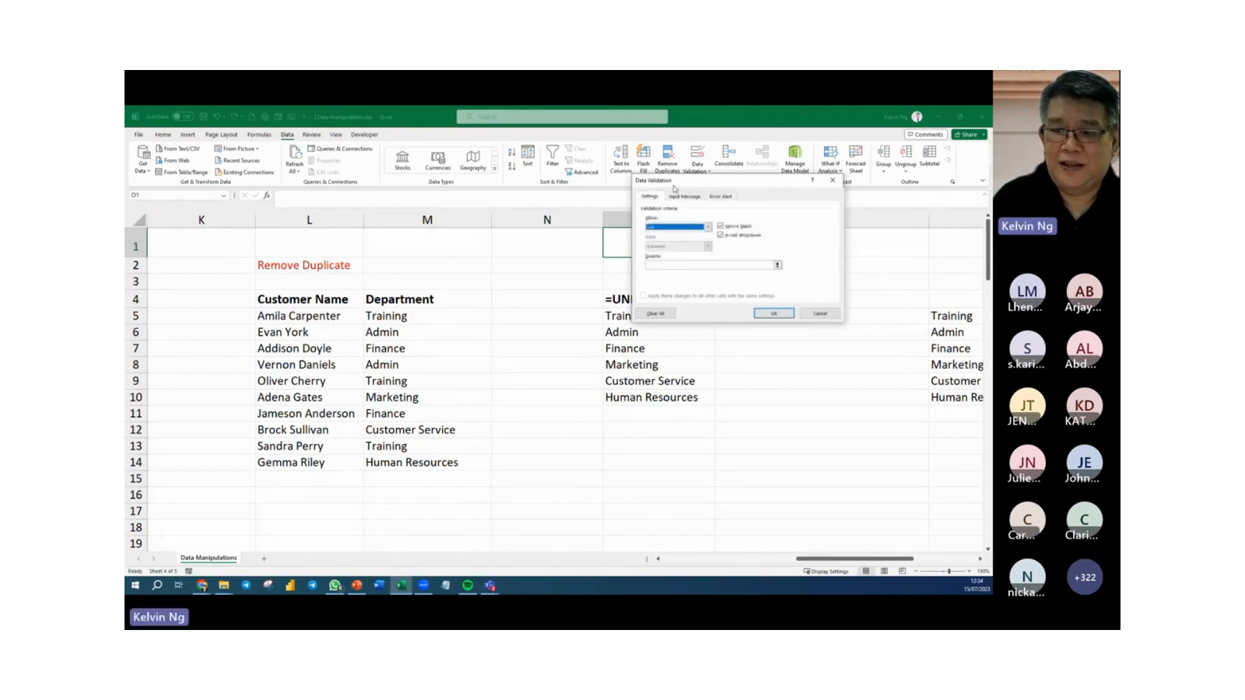
left_click_drag(677, 187, 805, 188)
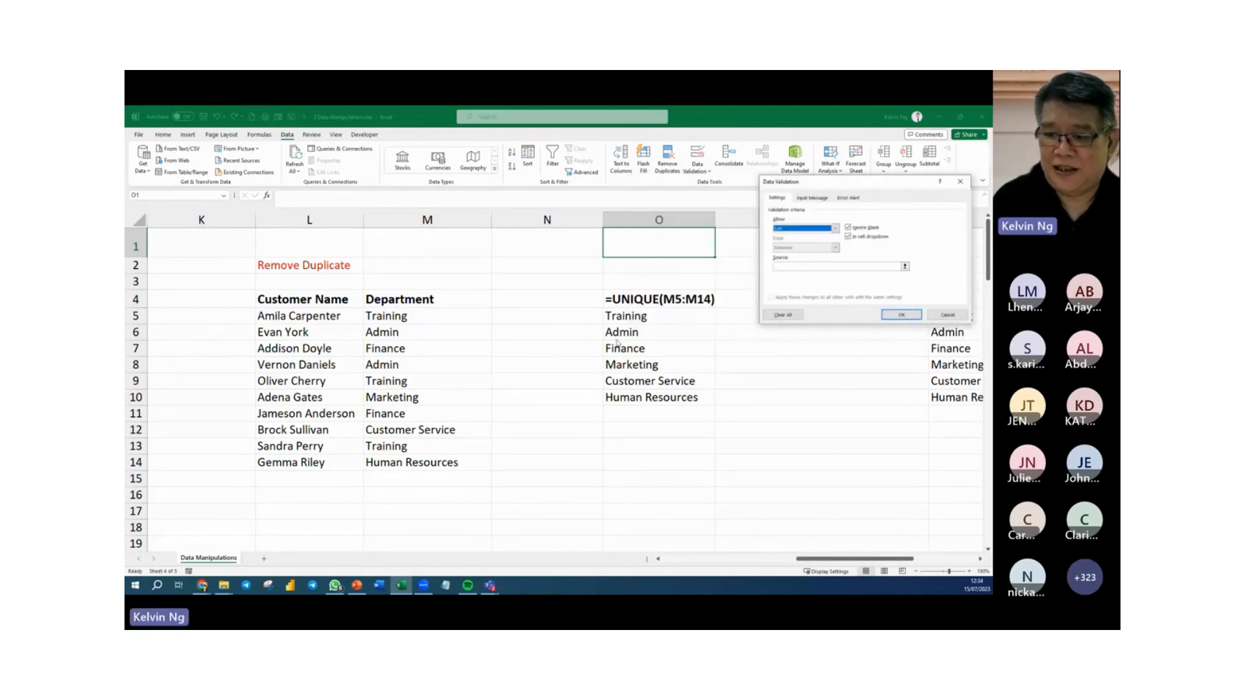
left_click(789, 266)
left_click_drag(673, 317, 687, 399)
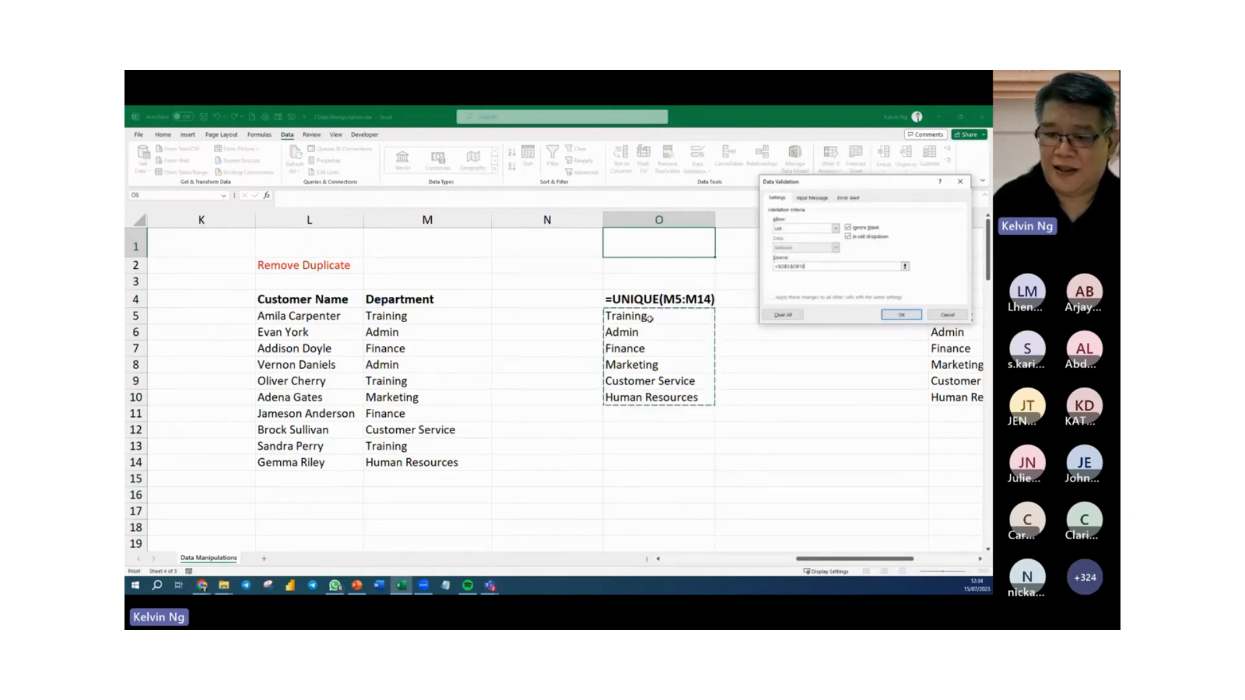
left_click(678, 318)
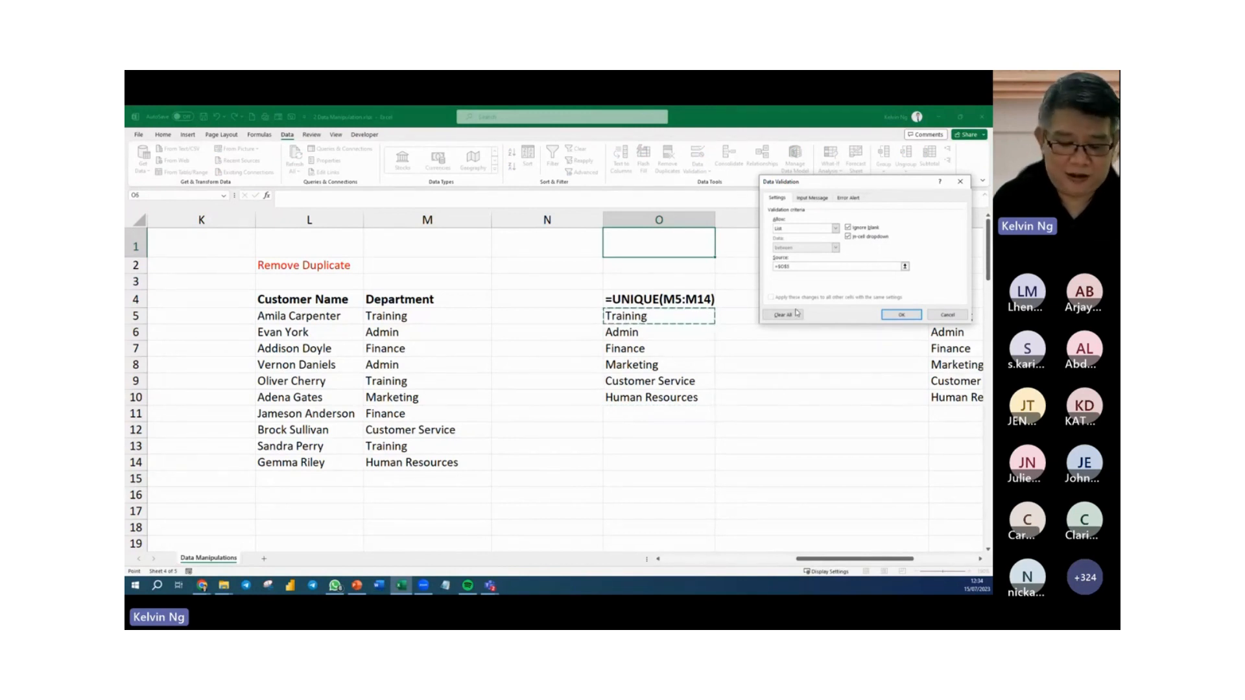
type("#")
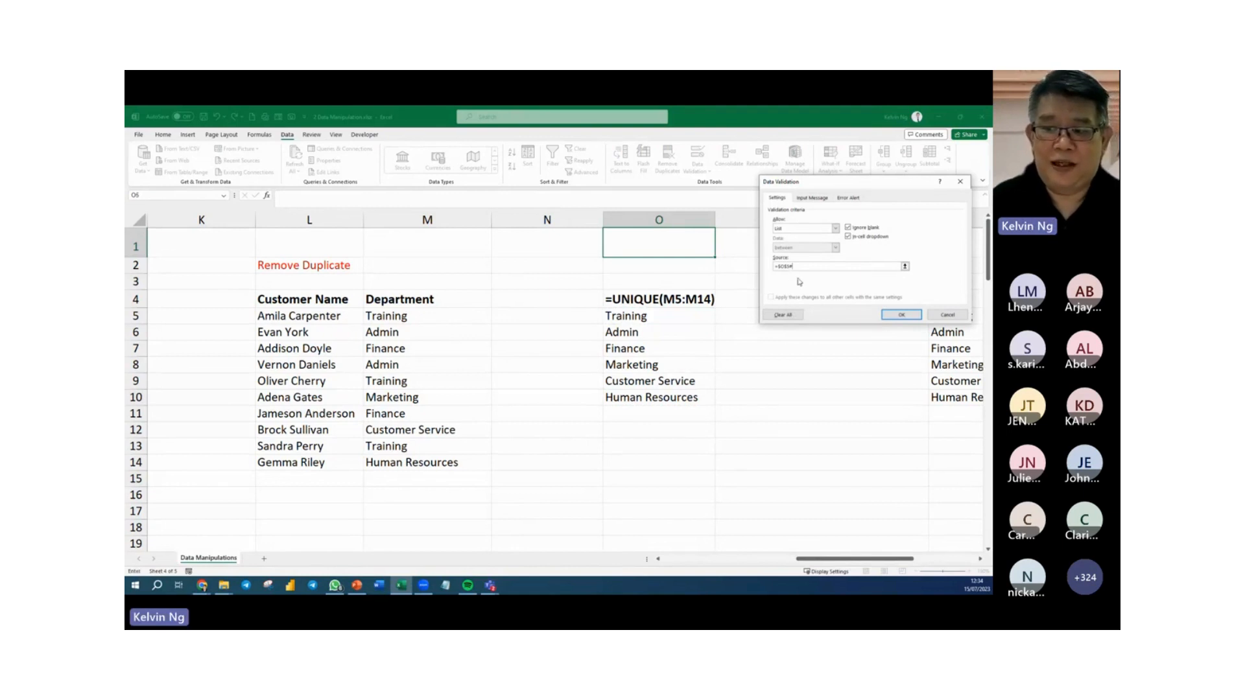
left_click(902, 316)
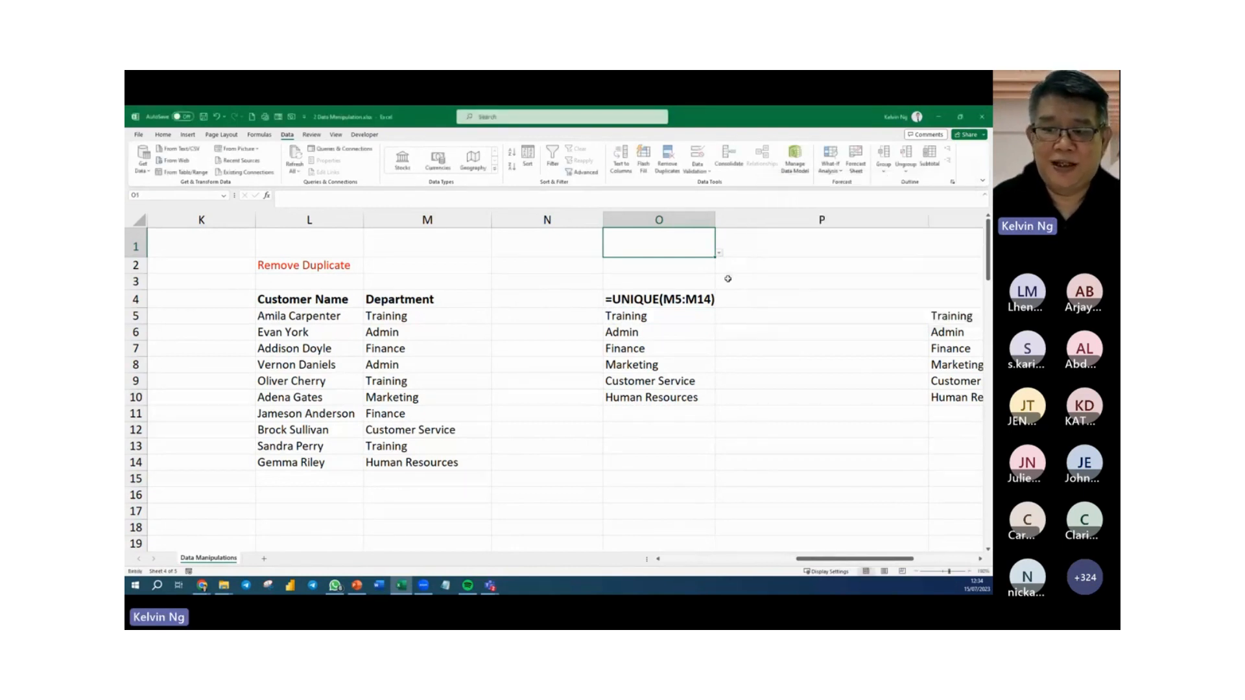
left_click(719, 254)
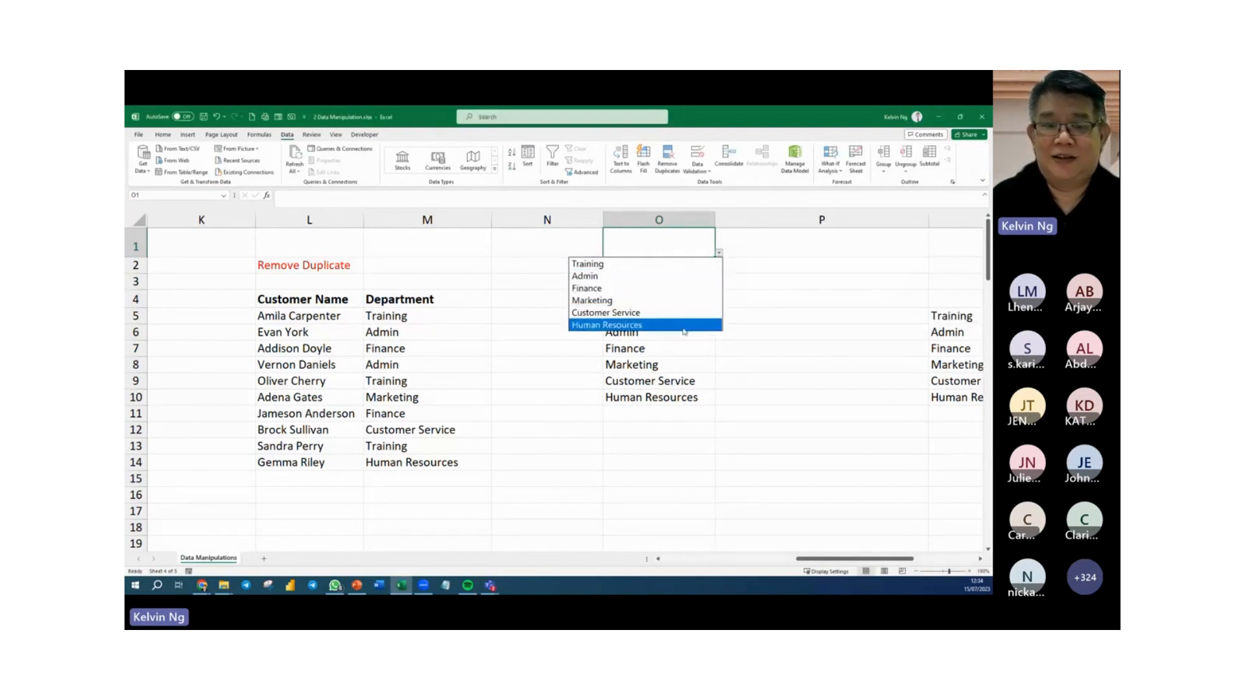
key("Escape")
Add a new record in row 15 with the customer's name in L15 and the department Management in M15.
left_click(279, 474)
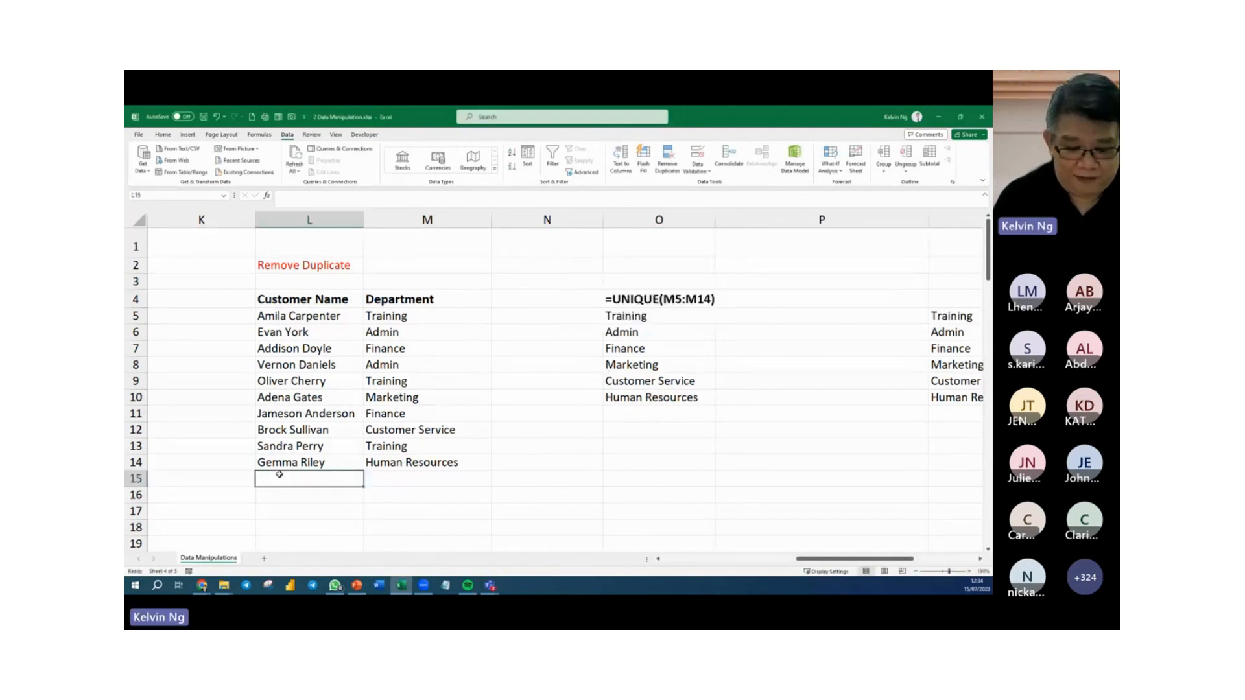
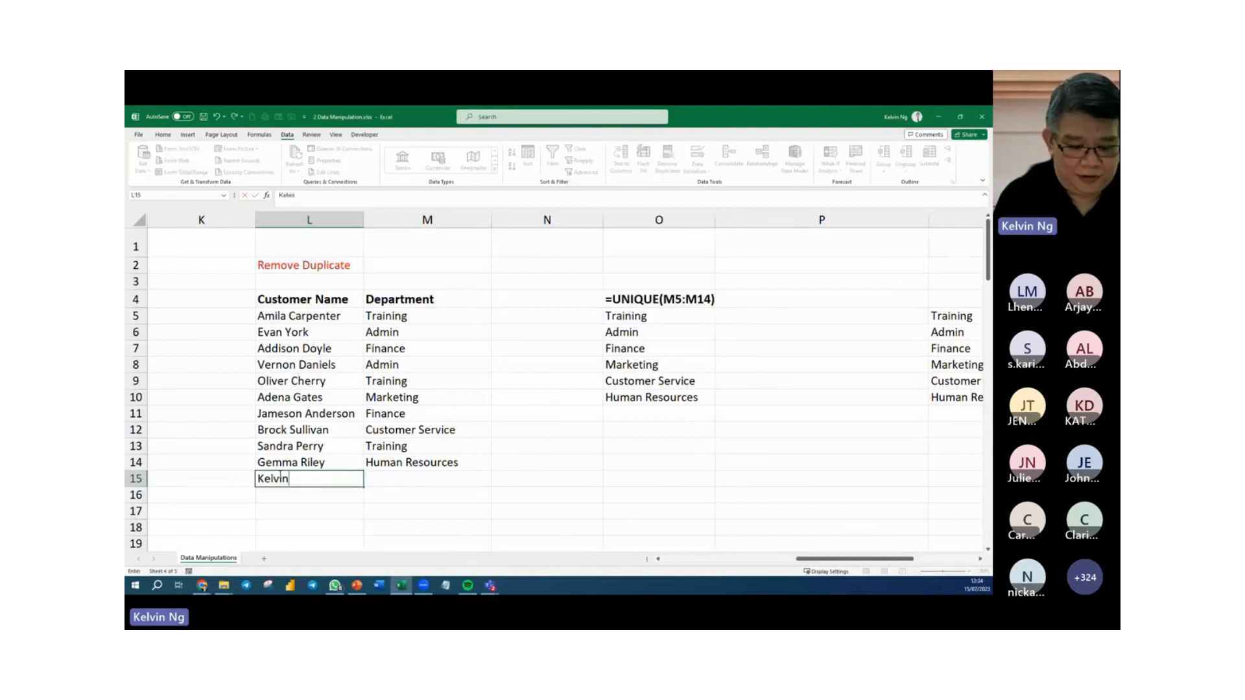
key("Tab")
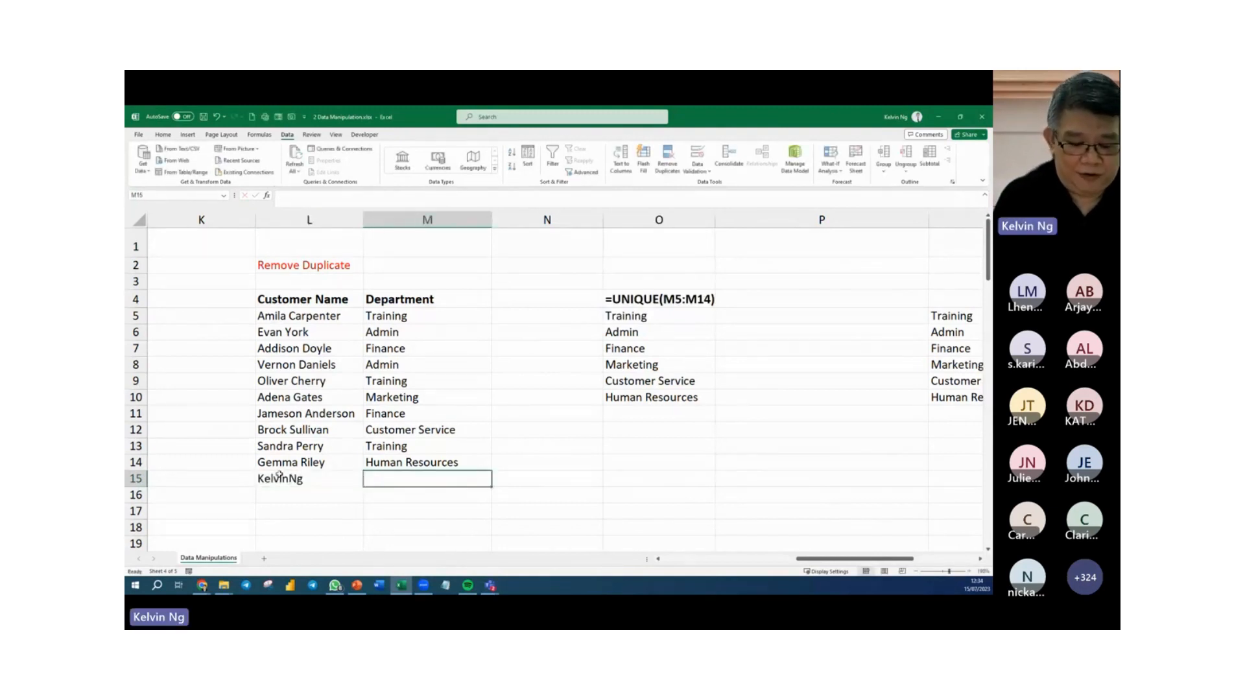
type("Managemen")
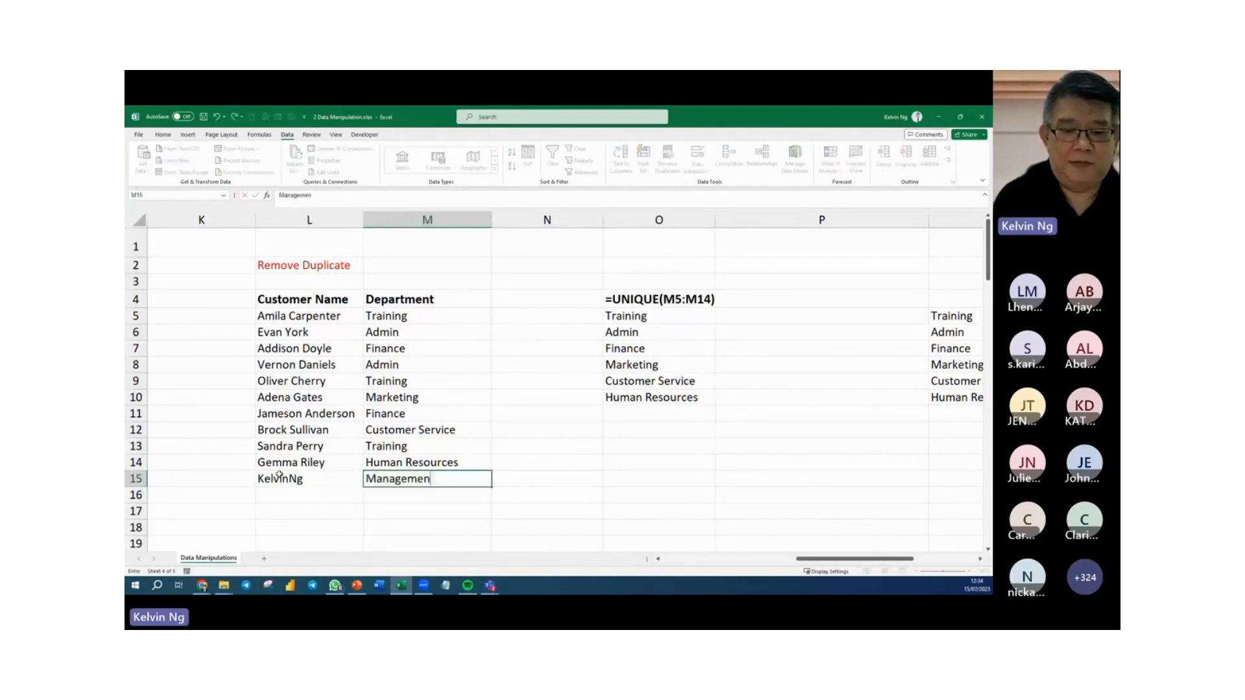
type("t")
key("Return")
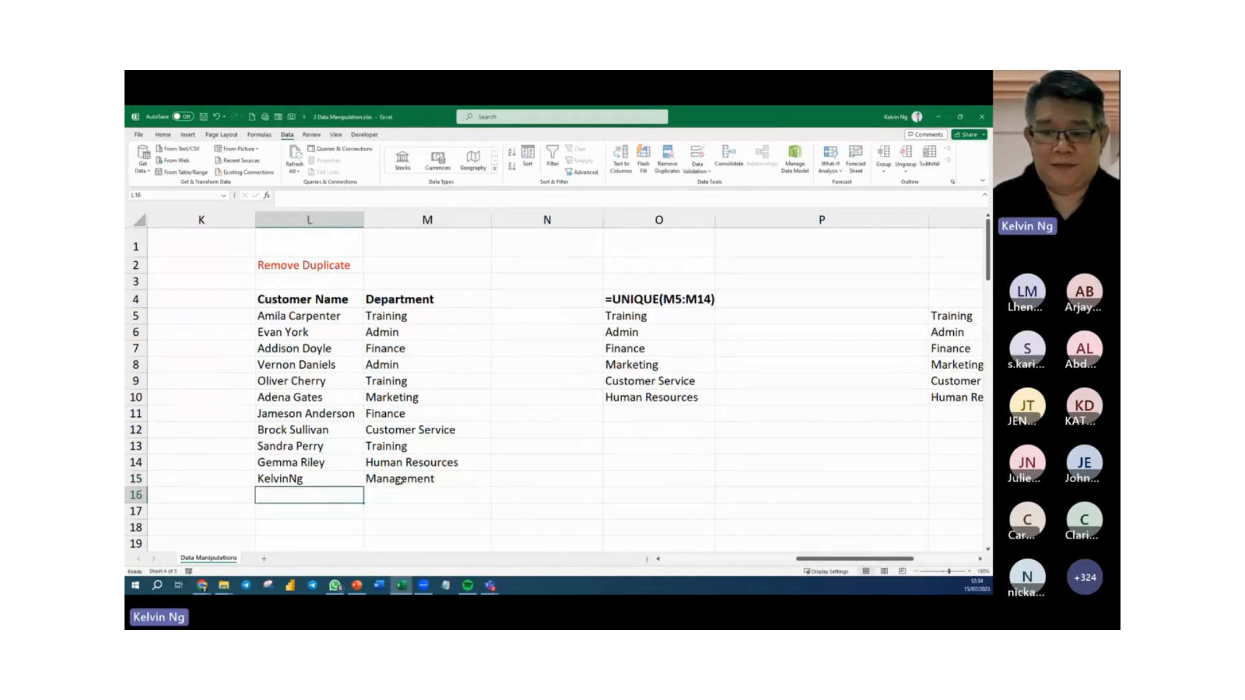
Convert the customer and department range L4:M15 into a table with headers.
left_click(677, 332)
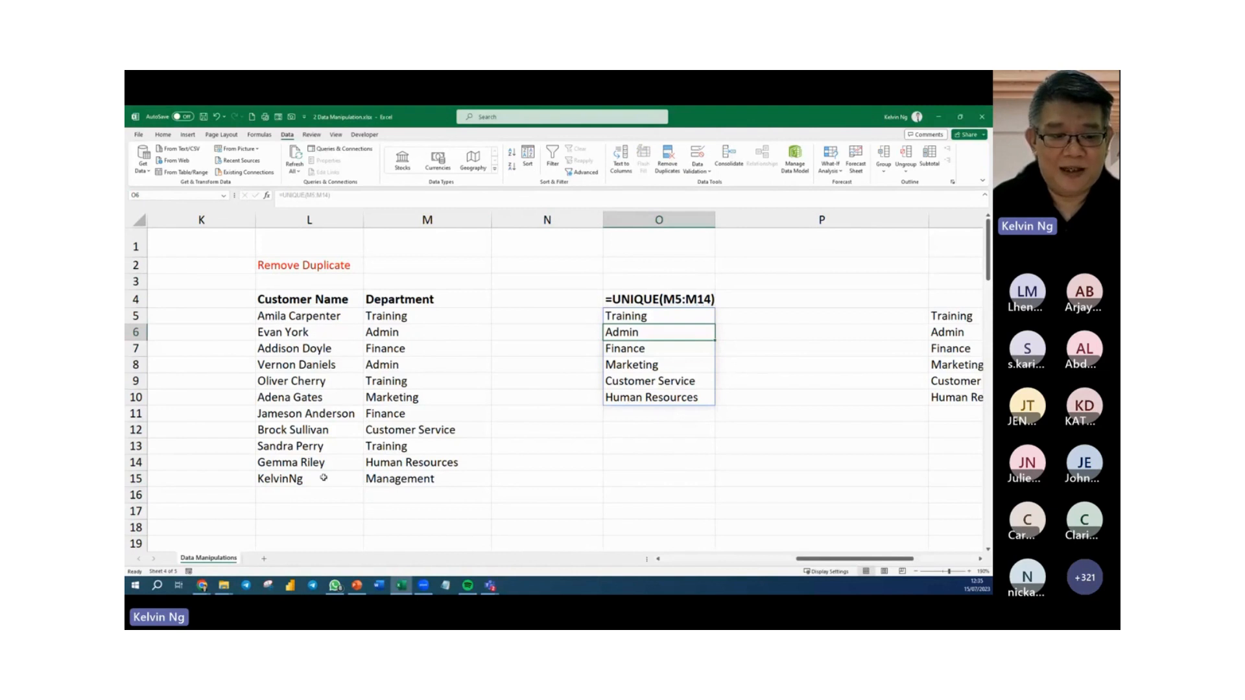
left_click_drag(325, 478, 387, 478)
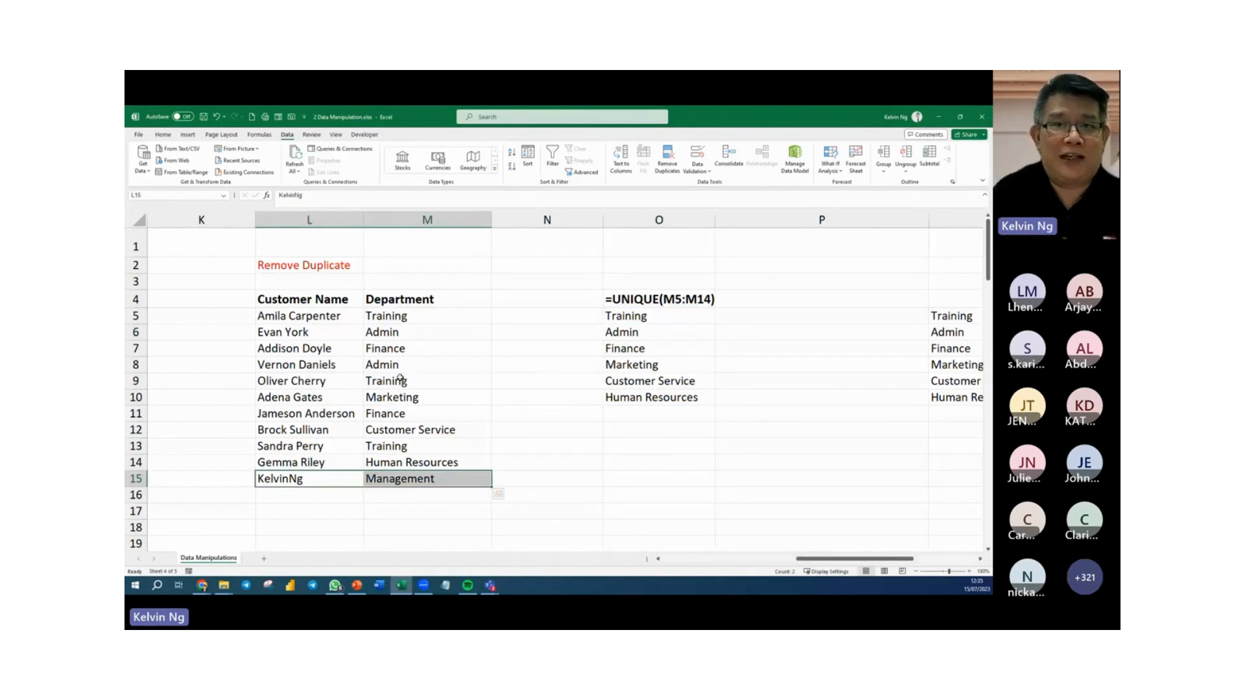
left_click(400, 379)
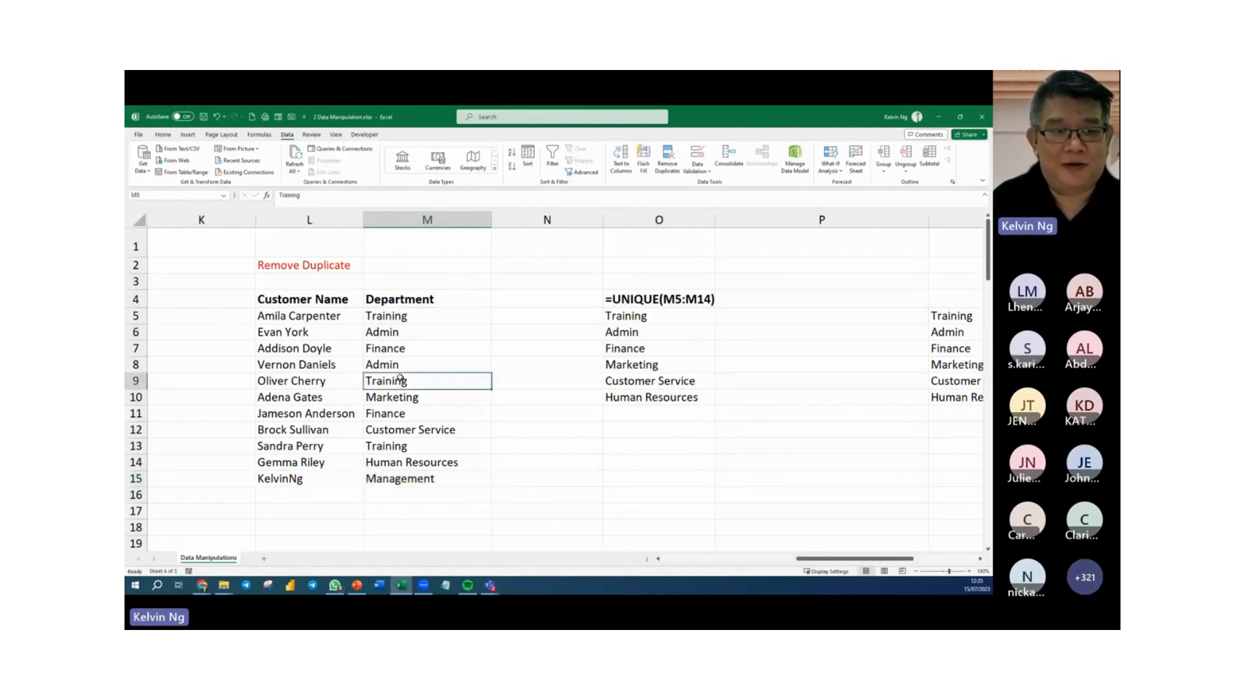
left_click(188, 135)
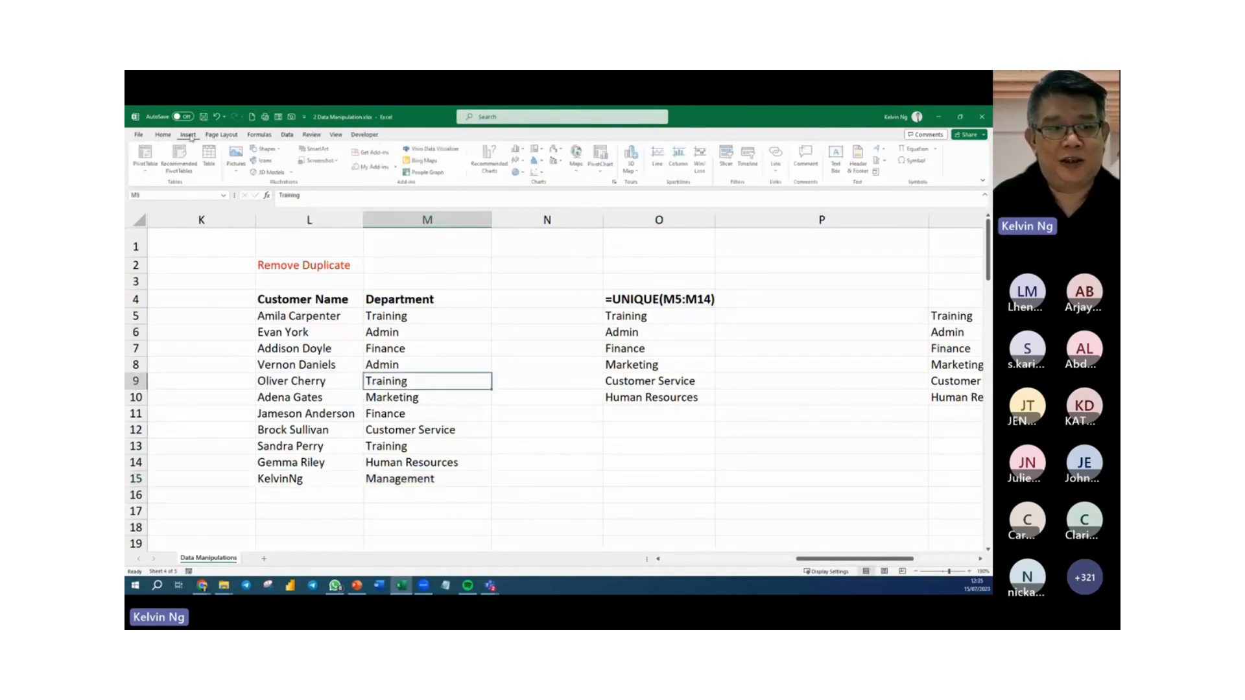
left_click(211, 160)
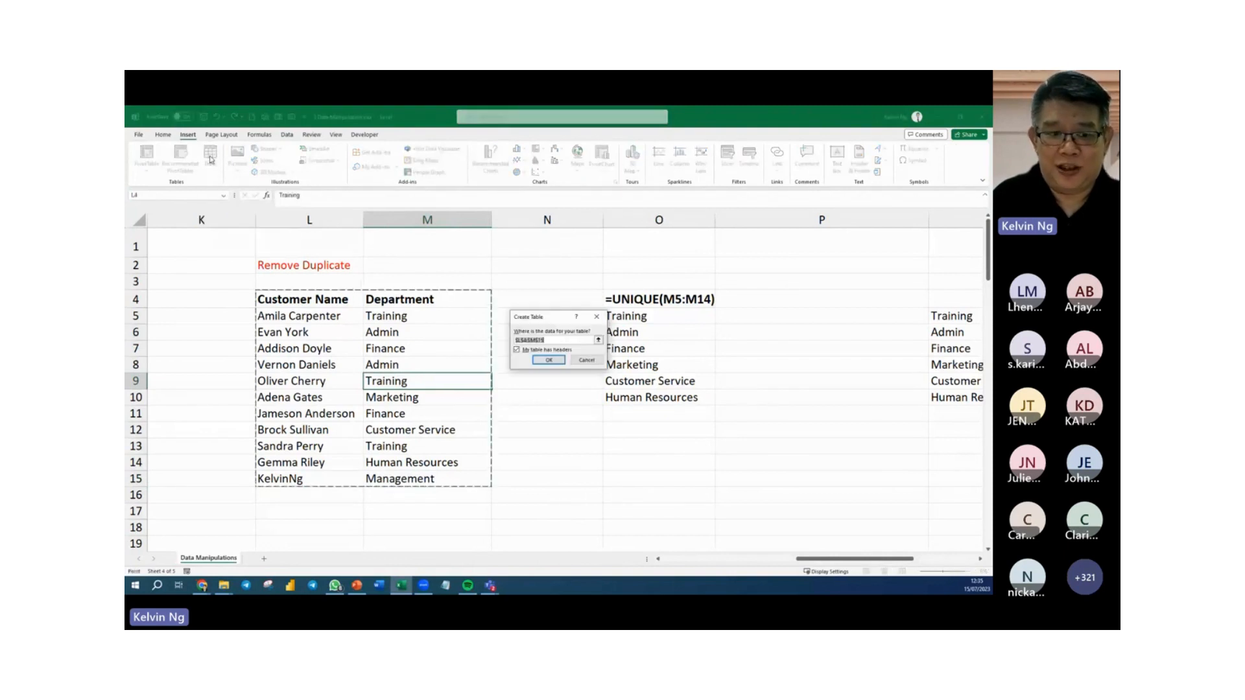
left_click(544, 361)
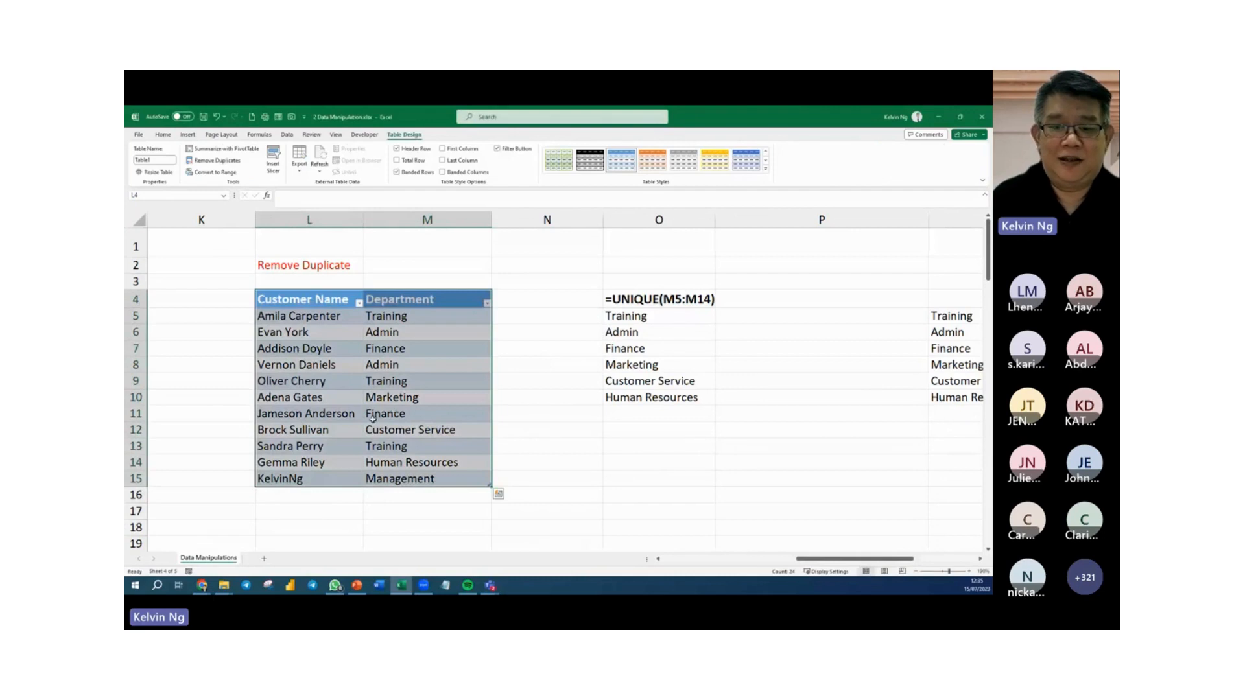
left_click(440, 376)
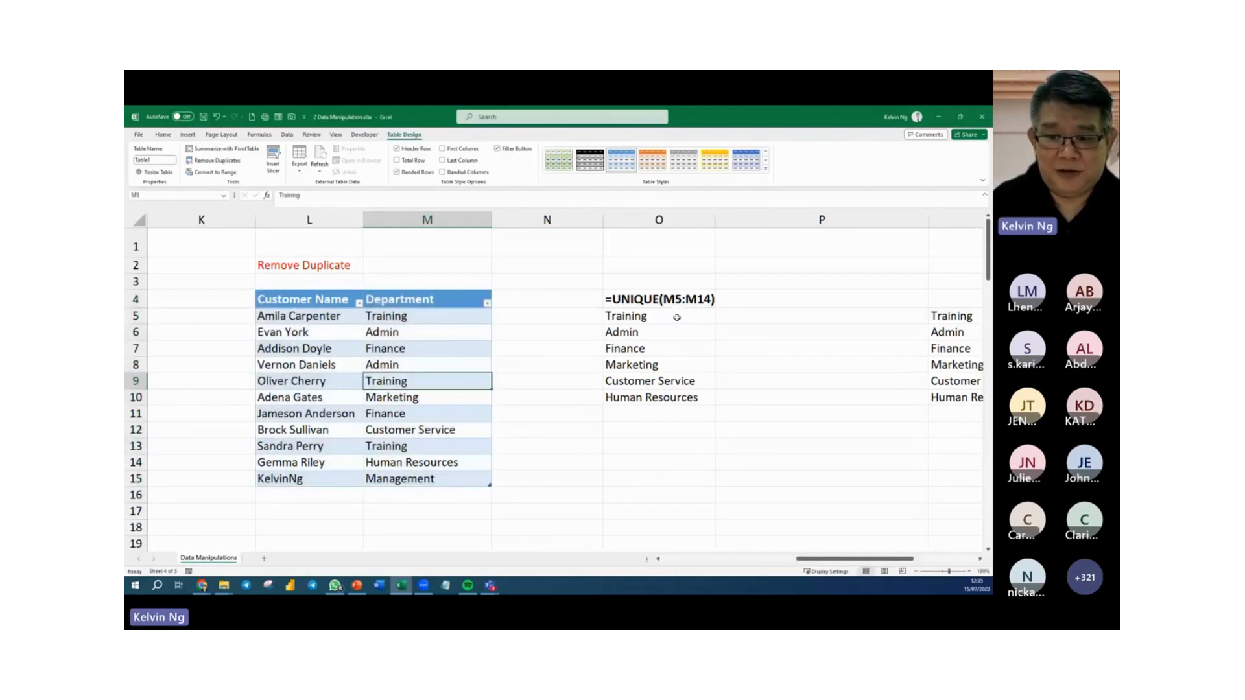
Change the UNIQUE formula in O5 to reference Table1[Department] and check the choices in the O1 dropdown.
left_click(677, 317)
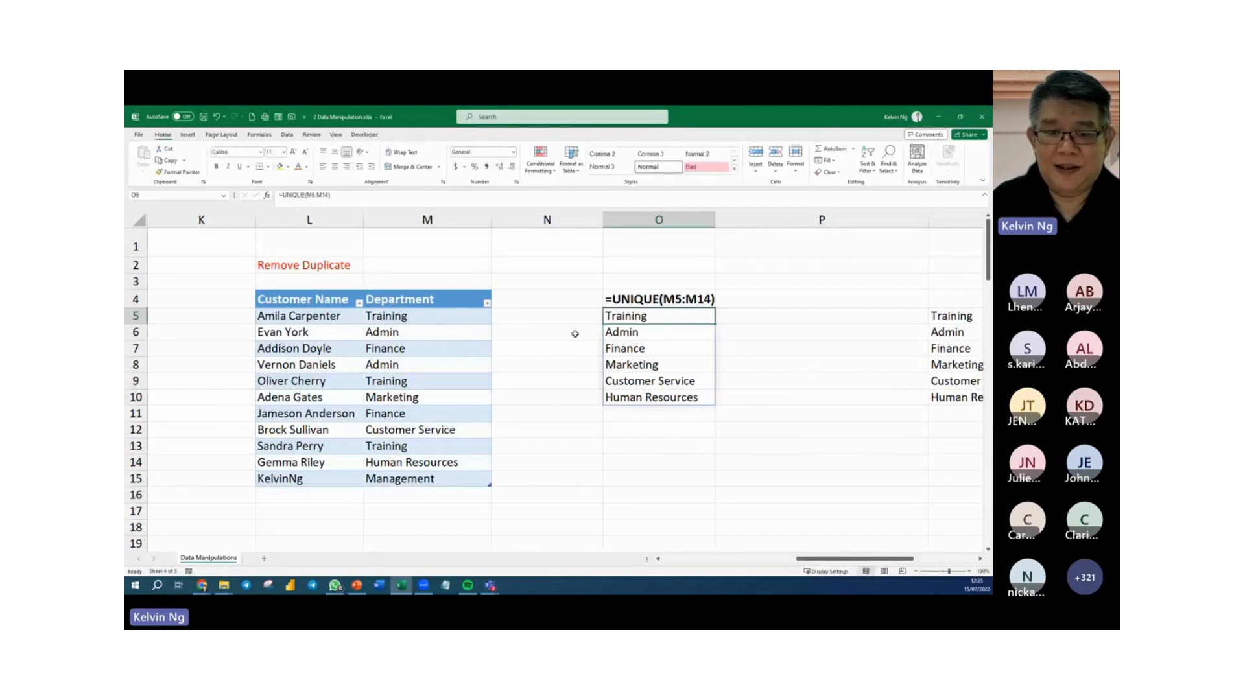
double_click(660, 316)
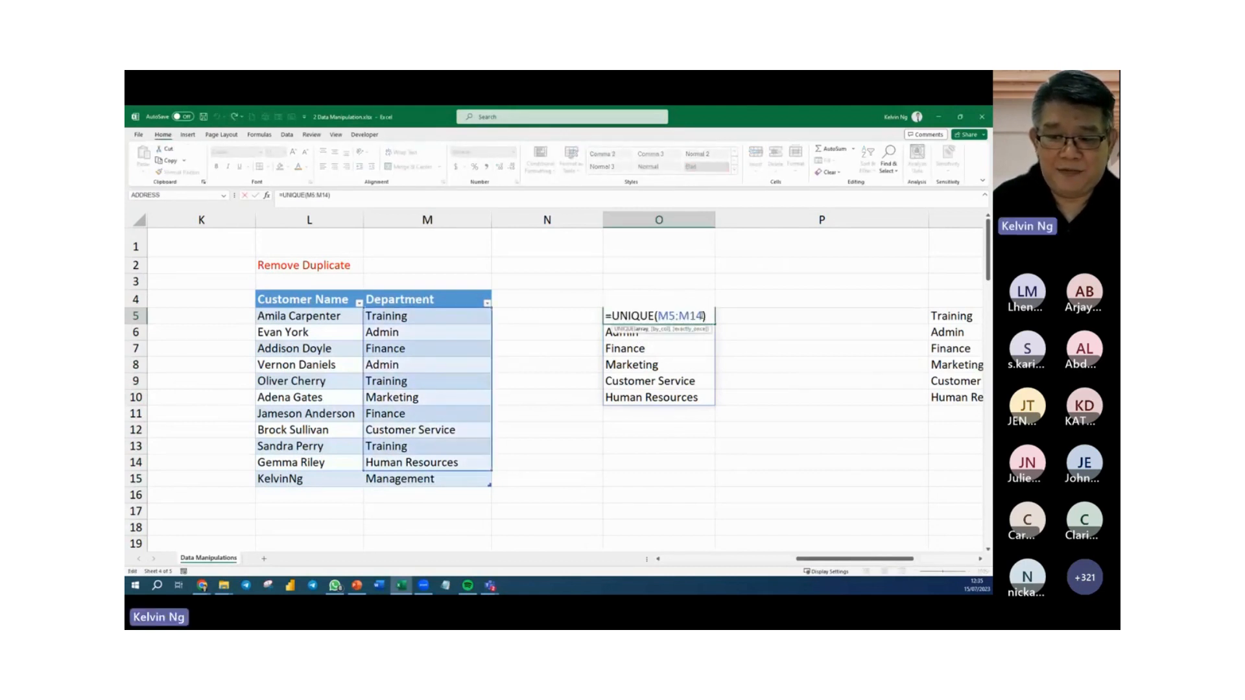
left_click_drag(702, 316, 660, 318)
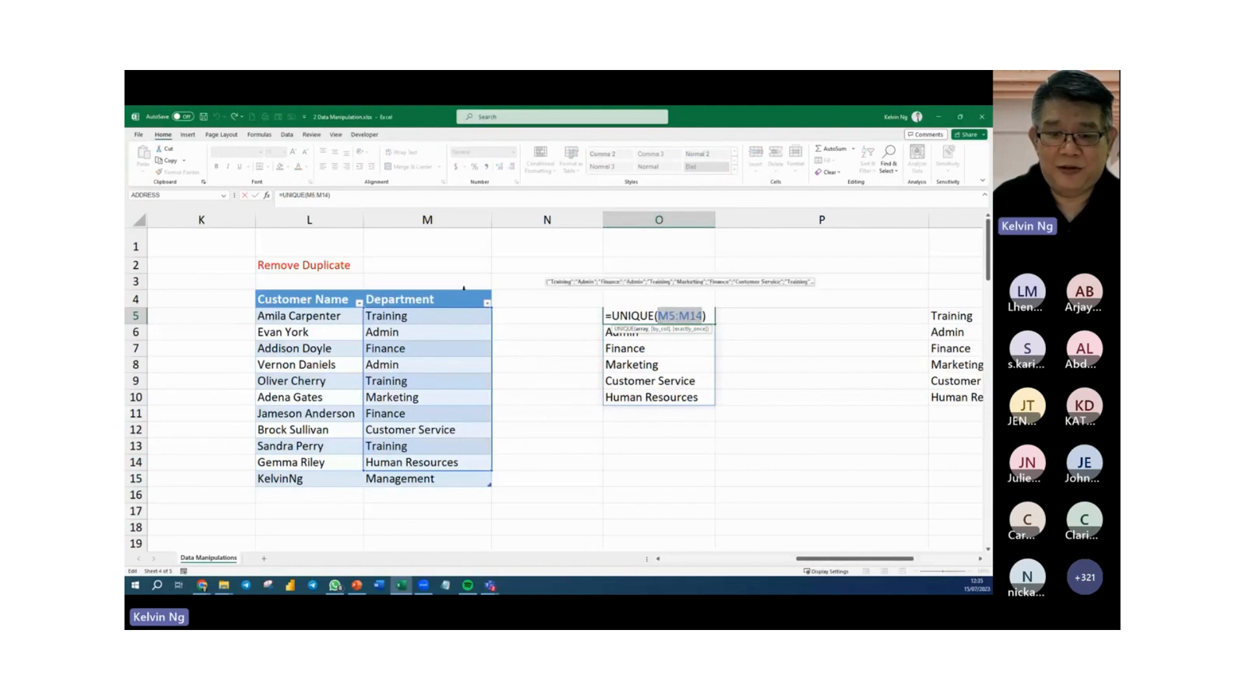
left_click(464, 289)
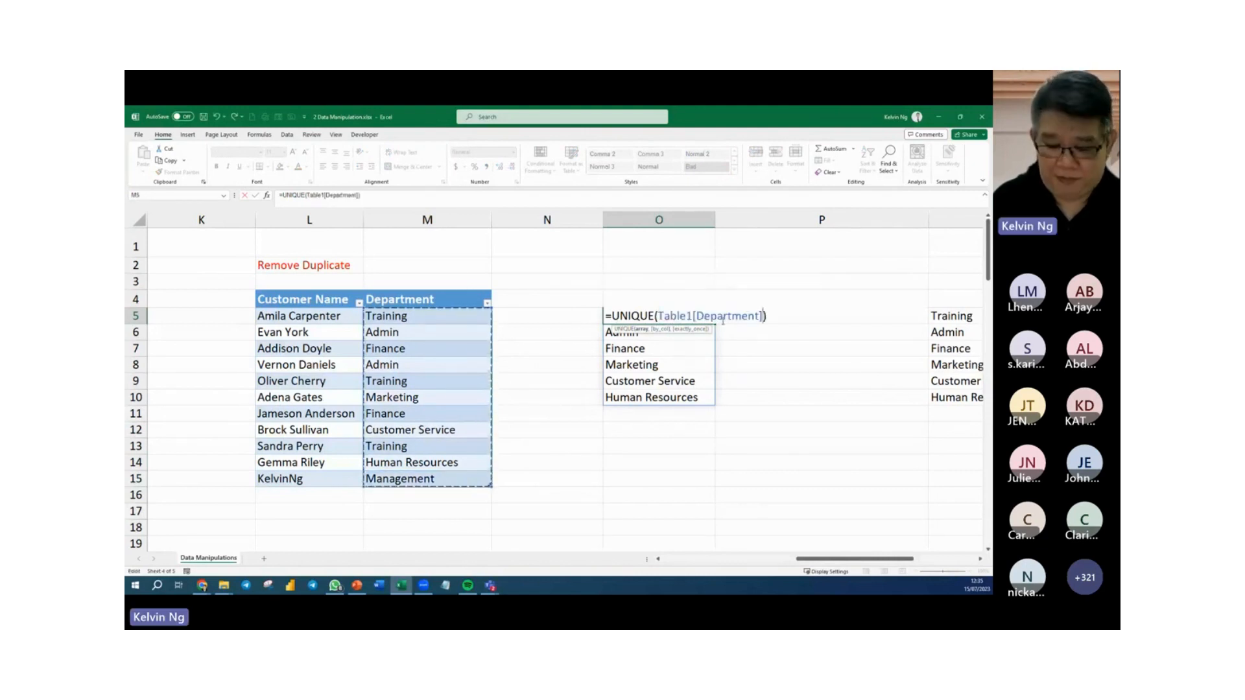
key("Return")
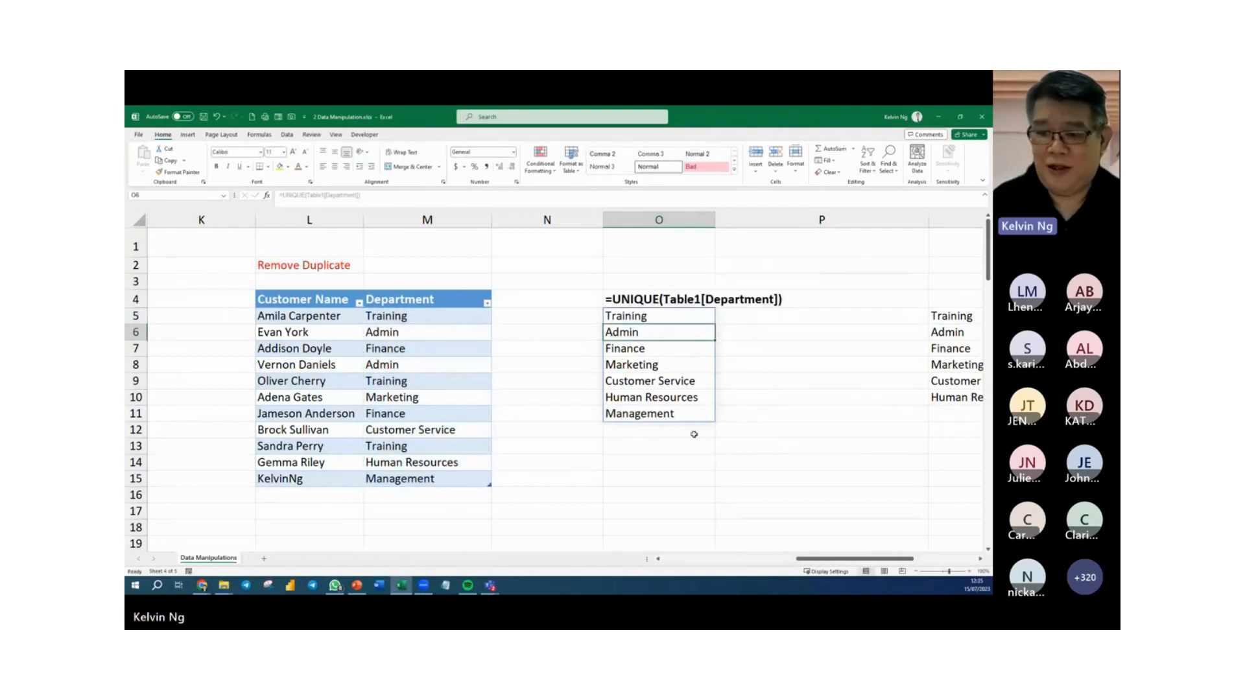
left_click(686, 462)
left_click(684, 245)
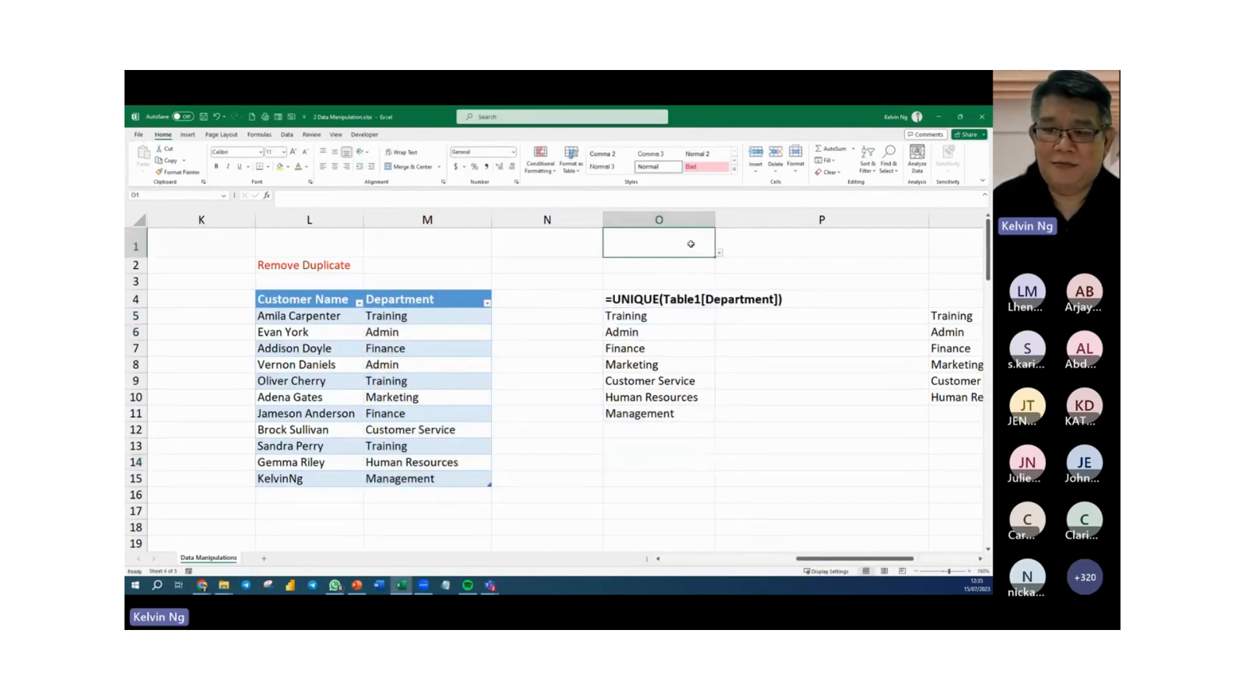
left_click(720, 253)
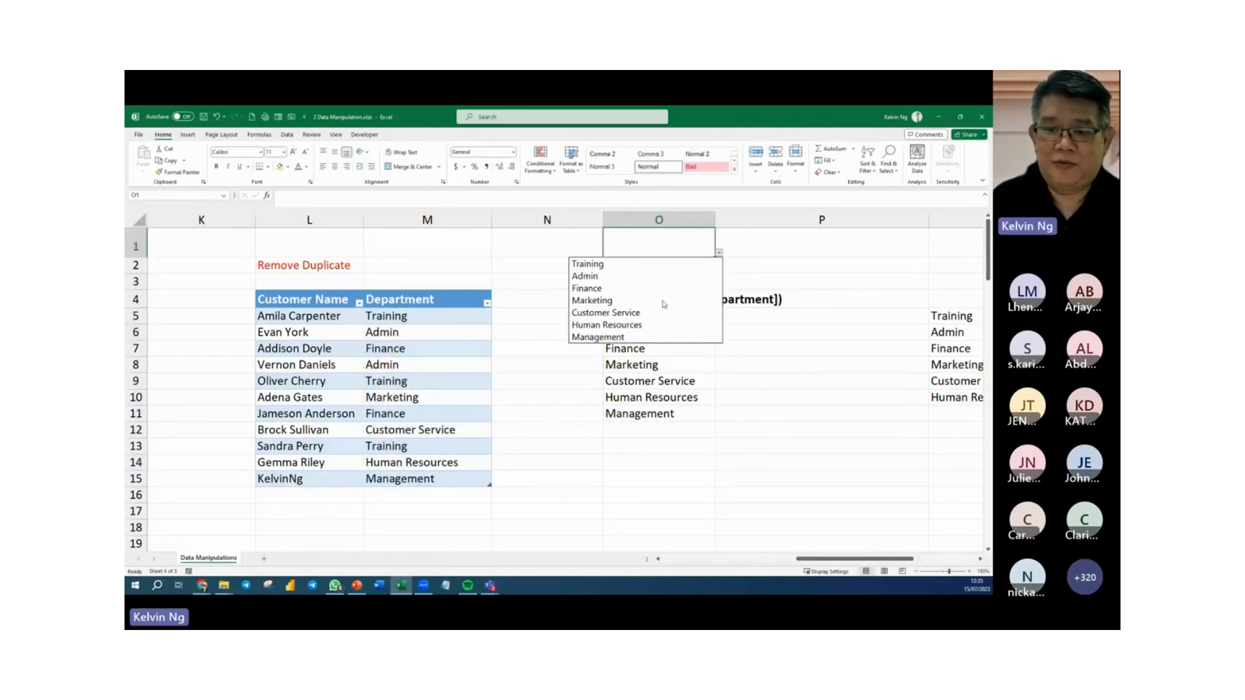
key("Escape")
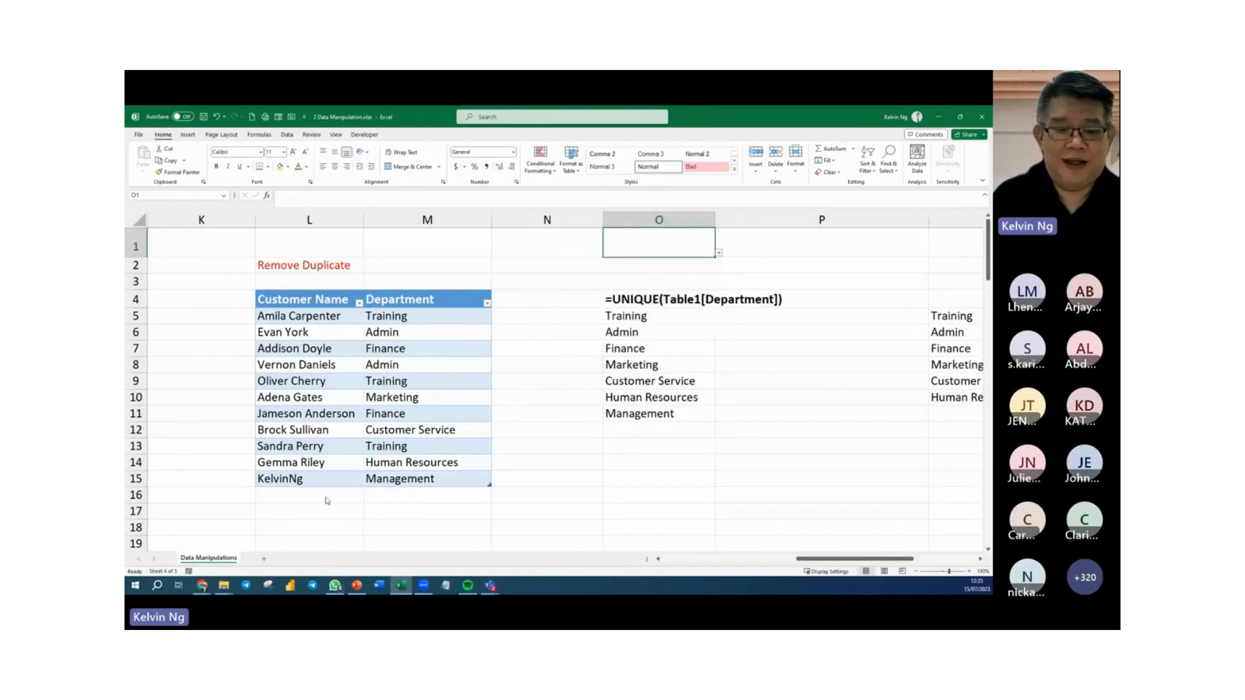
Add a table record in row 16 with the customer's name and the department CEO Department, and check the O1 dropdown choices.
left_click(326, 496)
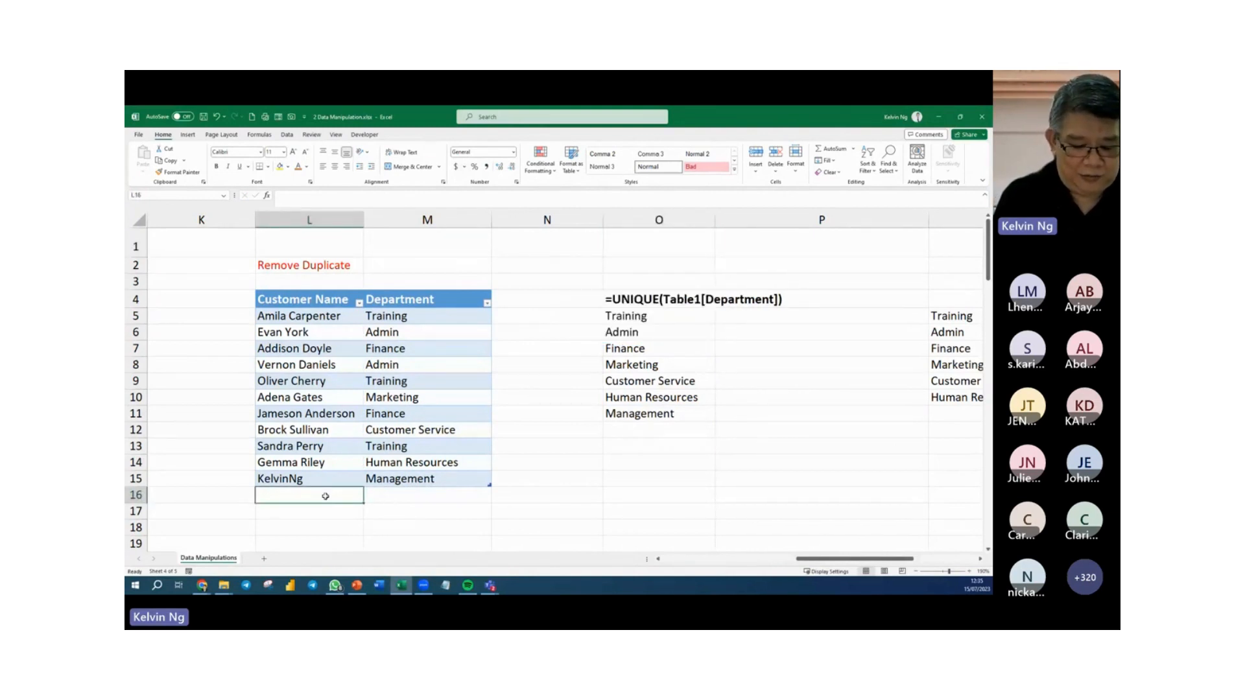
type("Surag")
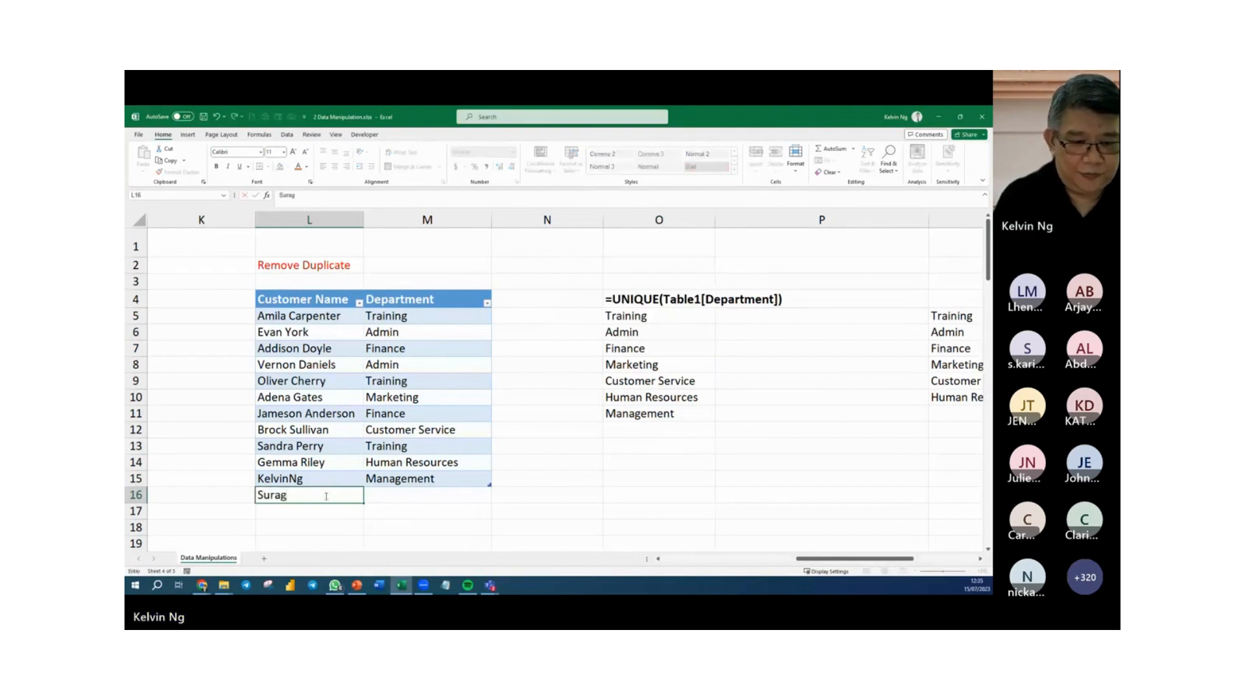
key("Tab")
type("C")
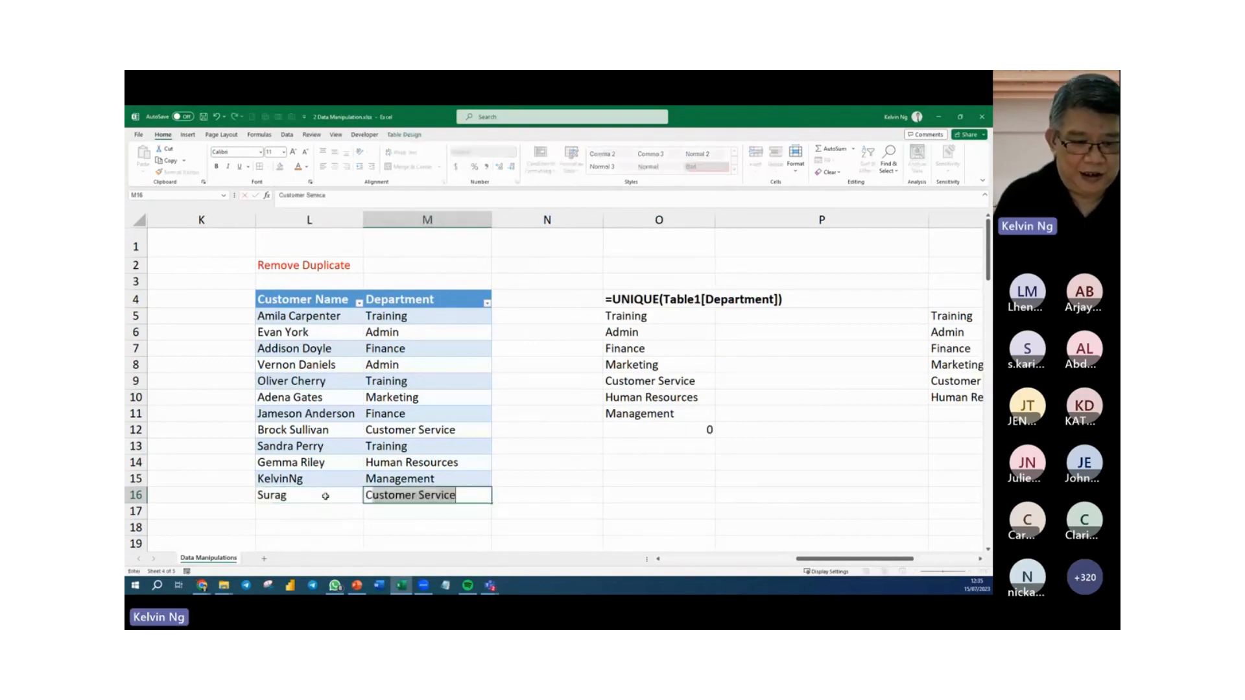
type("EO Dep")
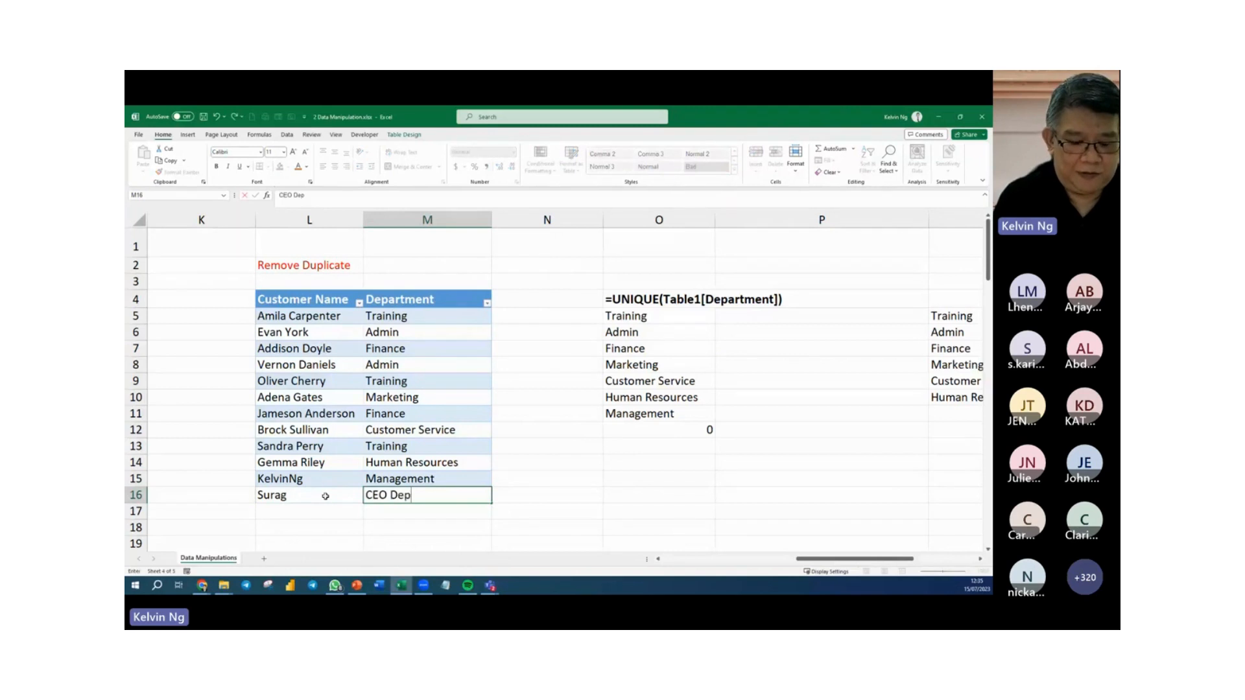
type("artment")
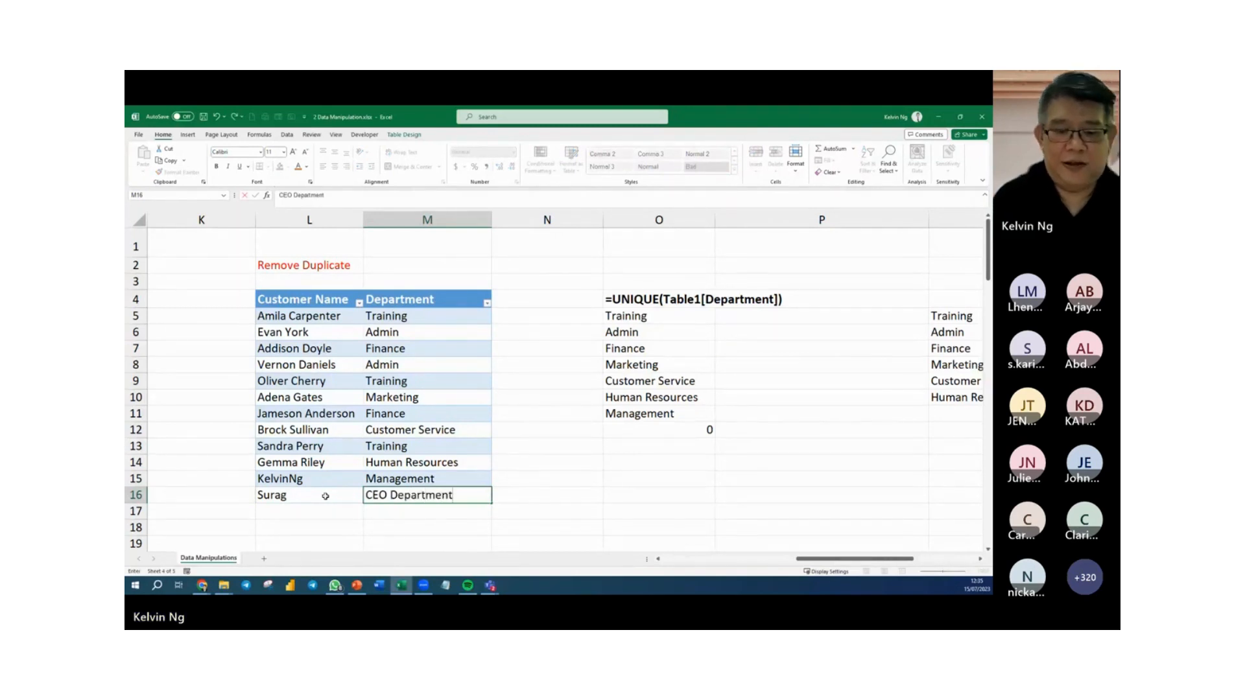
key("Return")
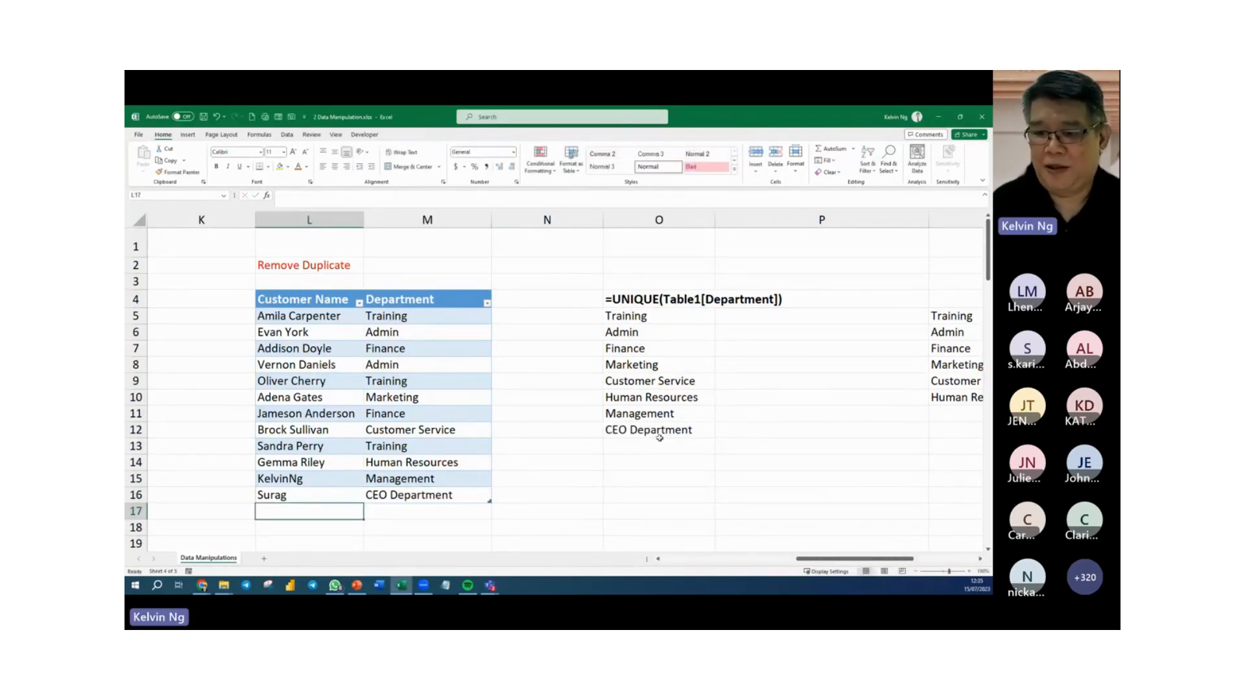
left_click(692, 236)
left_click(720, 253)
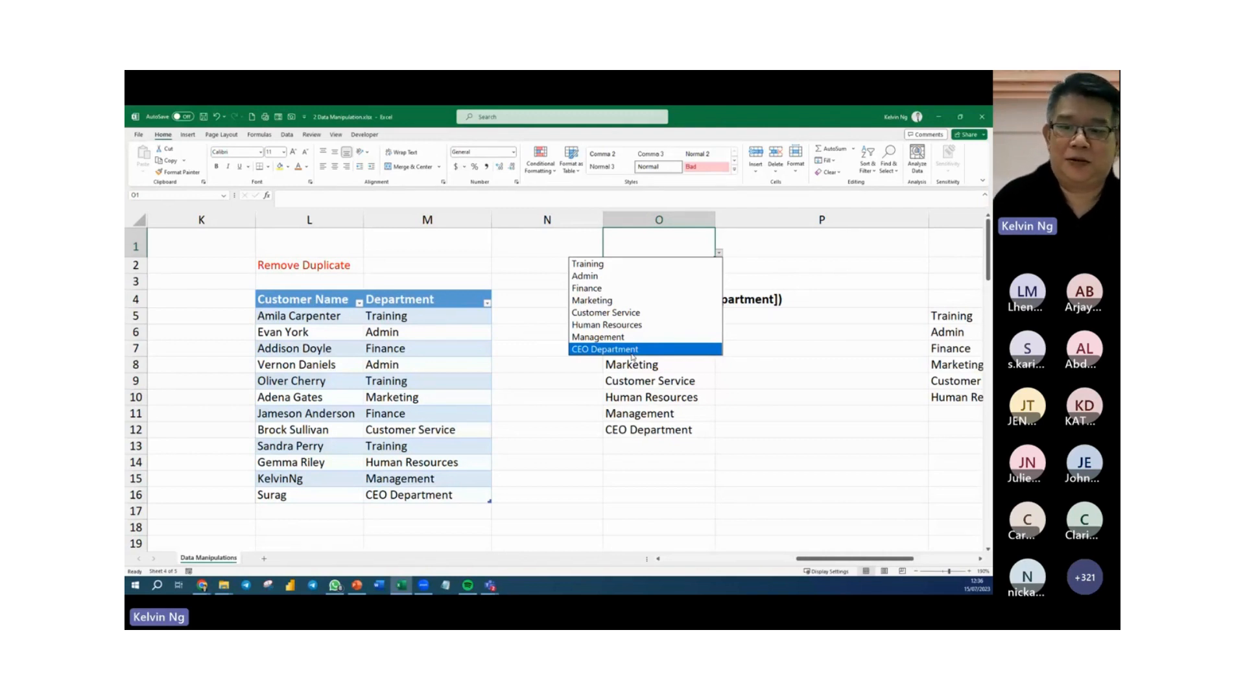
key("Escape")
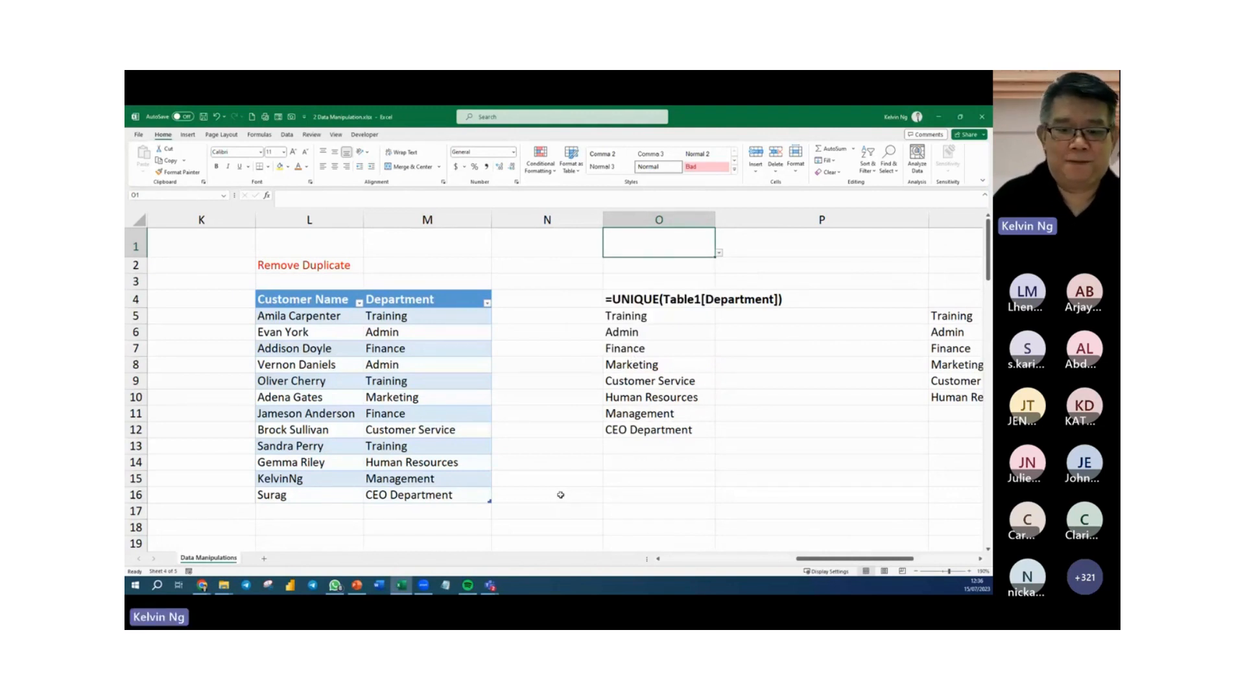
left_click(556, 495)
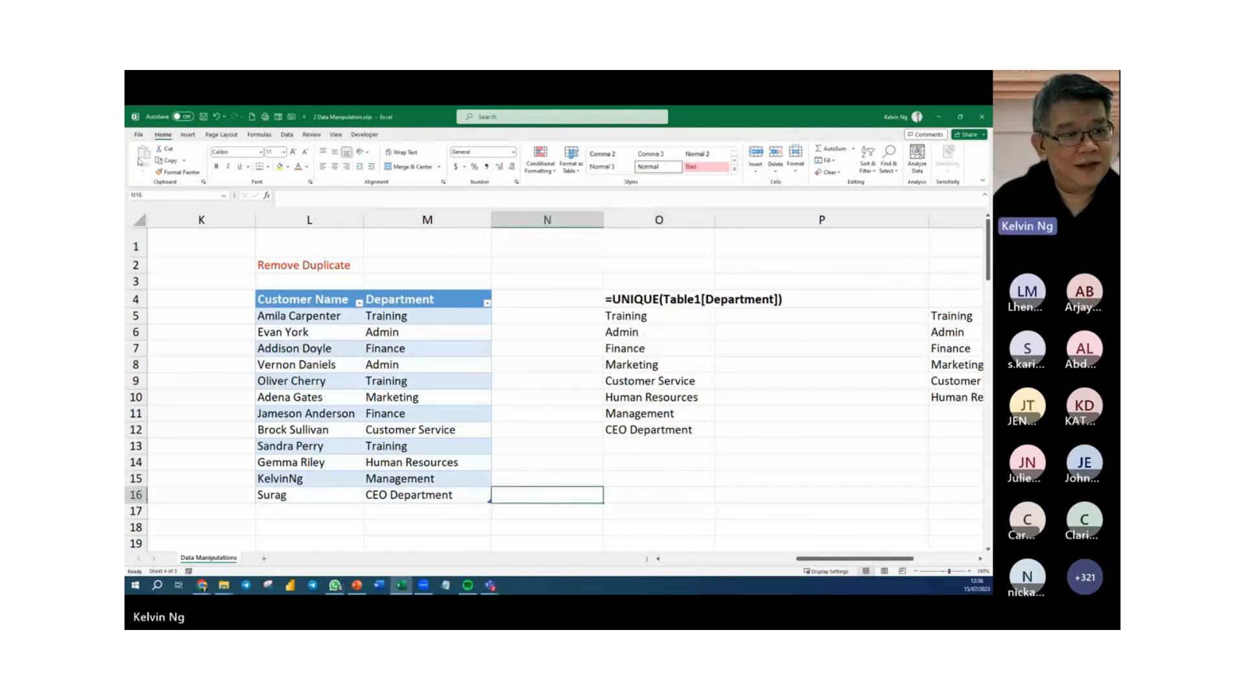
Save a copy of the workbook in the same folder as 2 Data Manipulation - Done.xlsx.
left_click(139, 135)
left_click(162, 256)
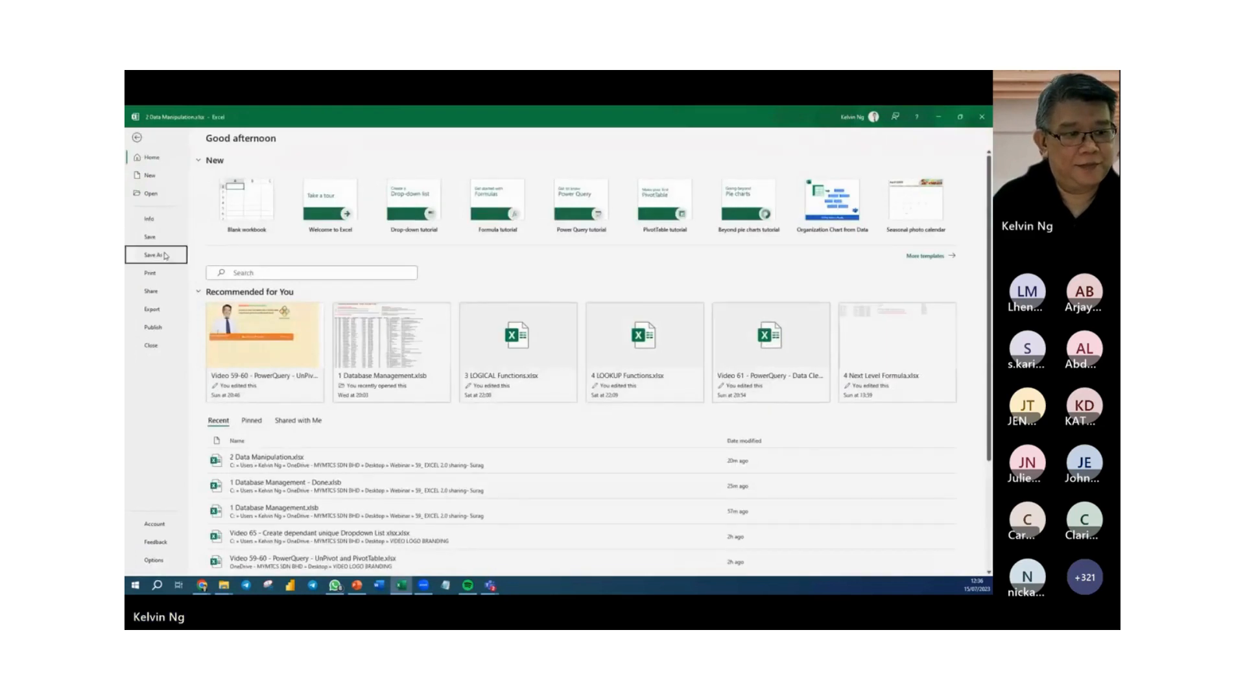
left_click(272, 324)
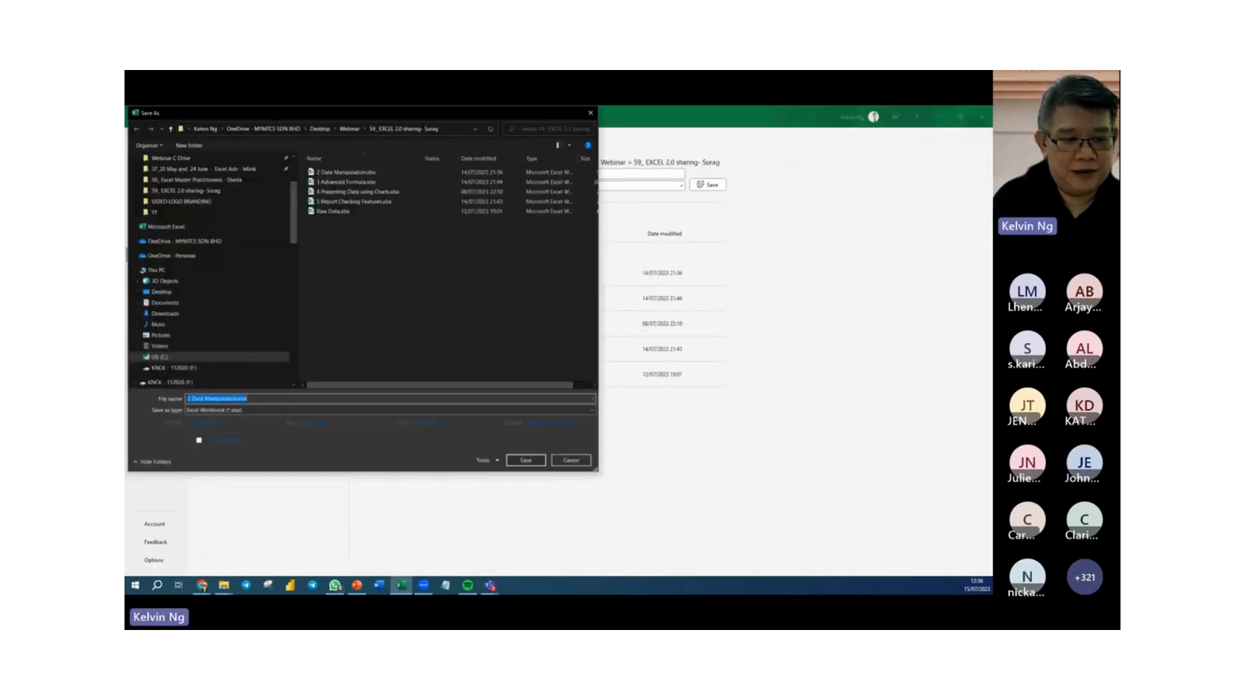
left_click(239, 398)
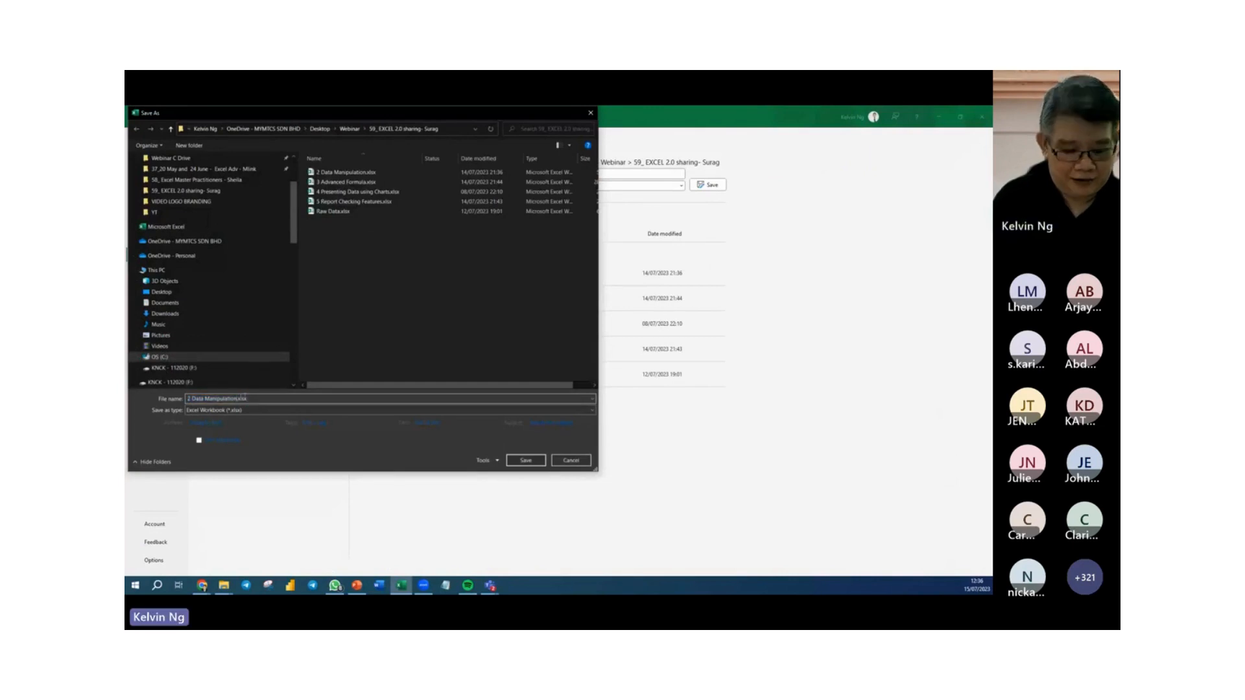
type("- Done")
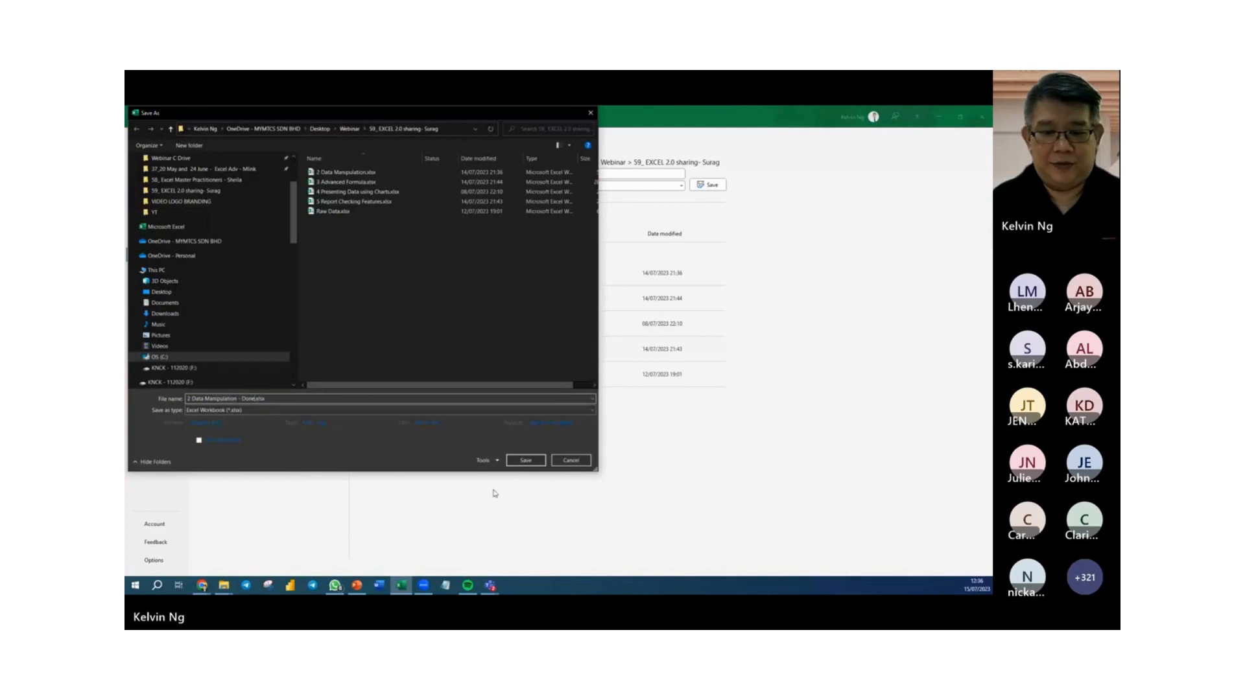
left_click(526, 460)
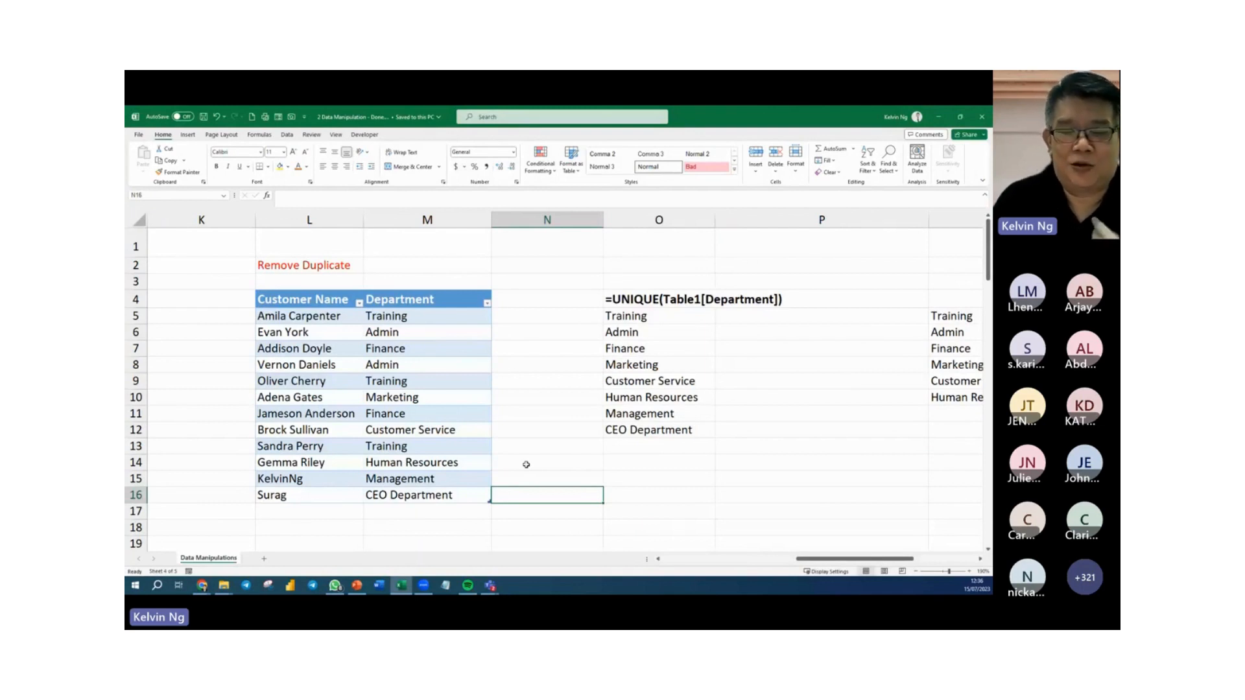
left_click(678, 478)
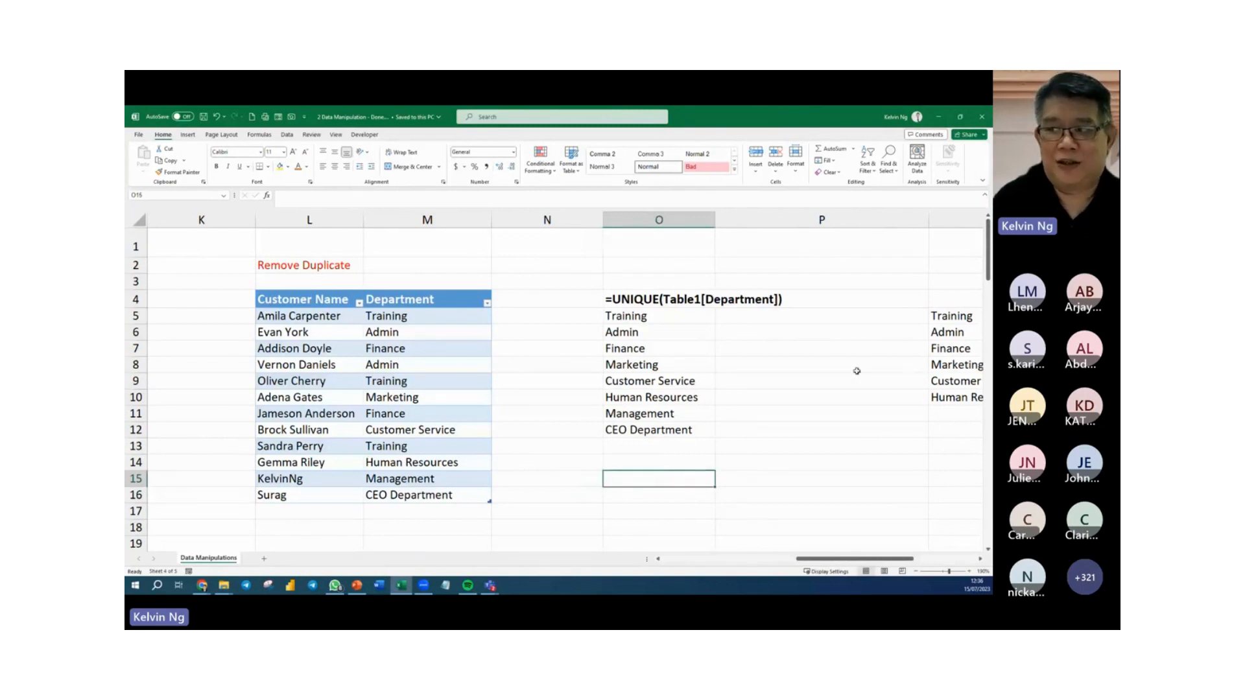
Close the data manipulation workbook and open 3 Advanced Formula.xlsx from the webinar folder.
left_click(982, 119)
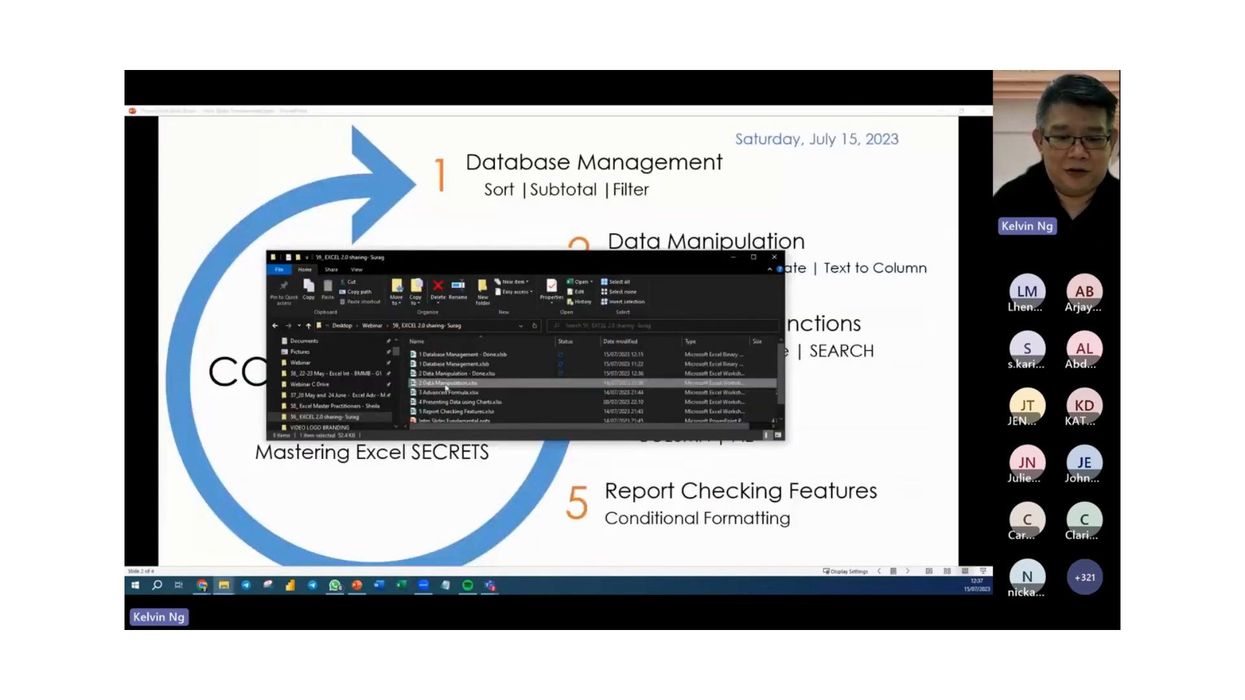
left_click(418, 393)
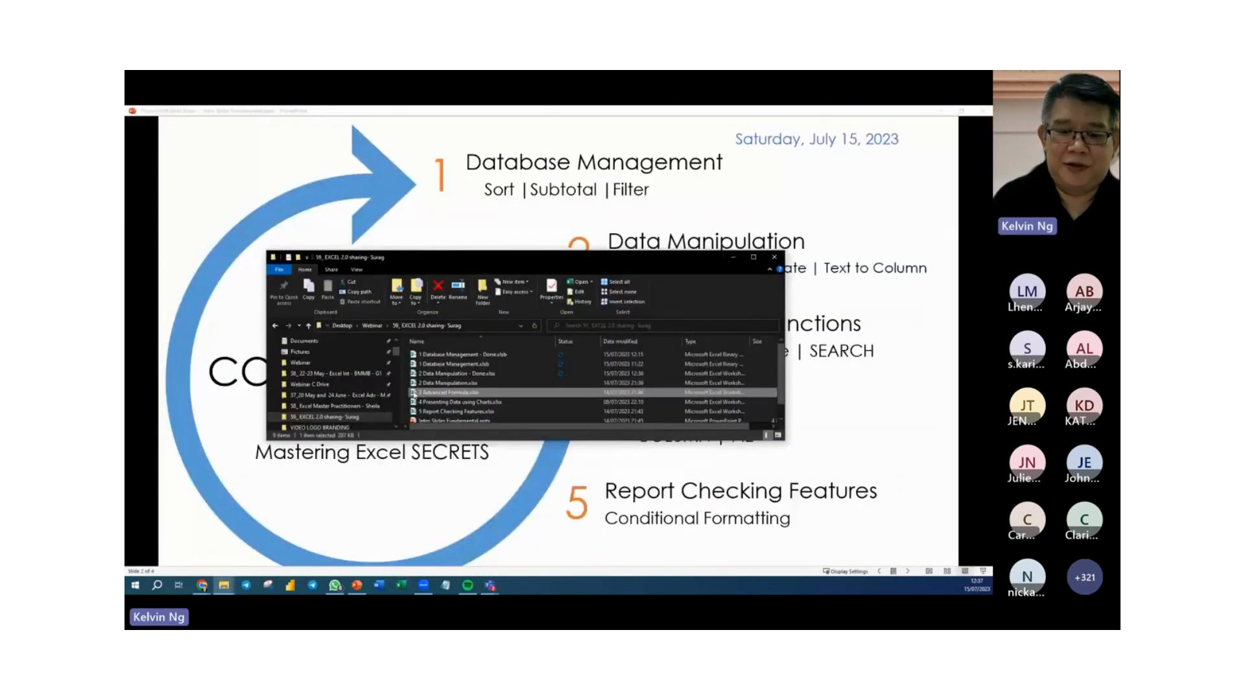
double_click(415, 394)
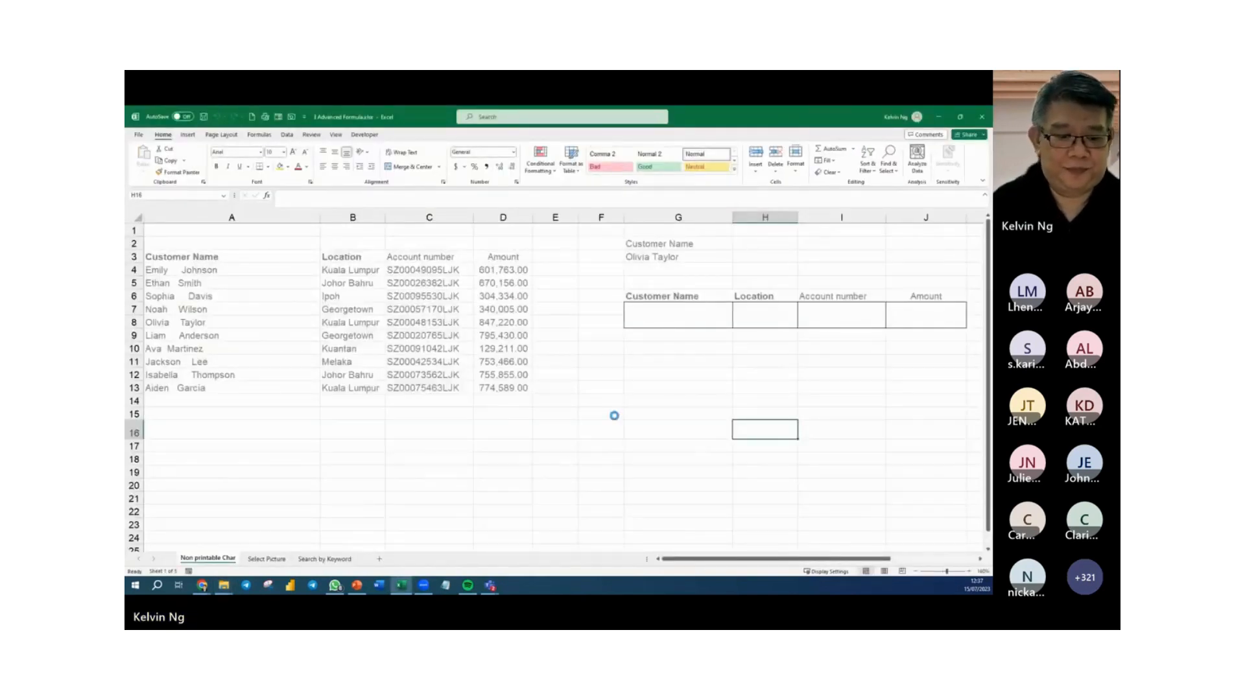
scroll(614, 417, "down", 1)
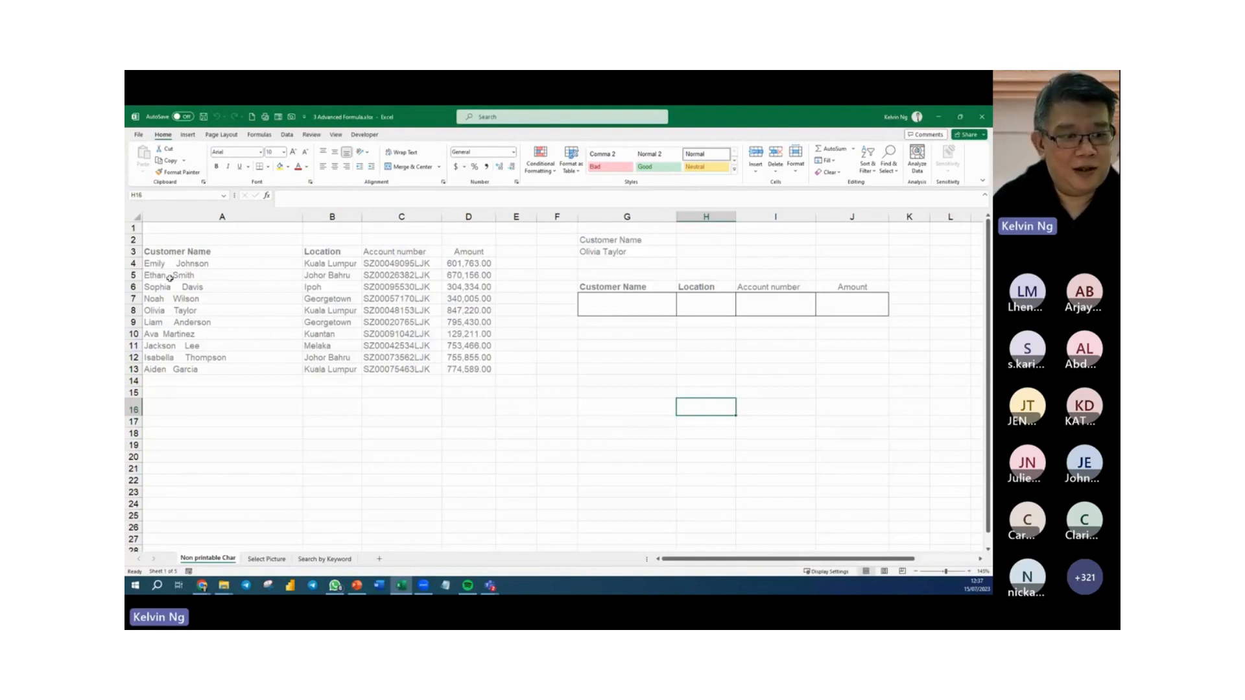
Enter =CLEAN(TRIM(A4:A13)) in G12 to list the customer names without extra spaces and non-printable characters.
left_click_drag(217, 265, 219, 372)
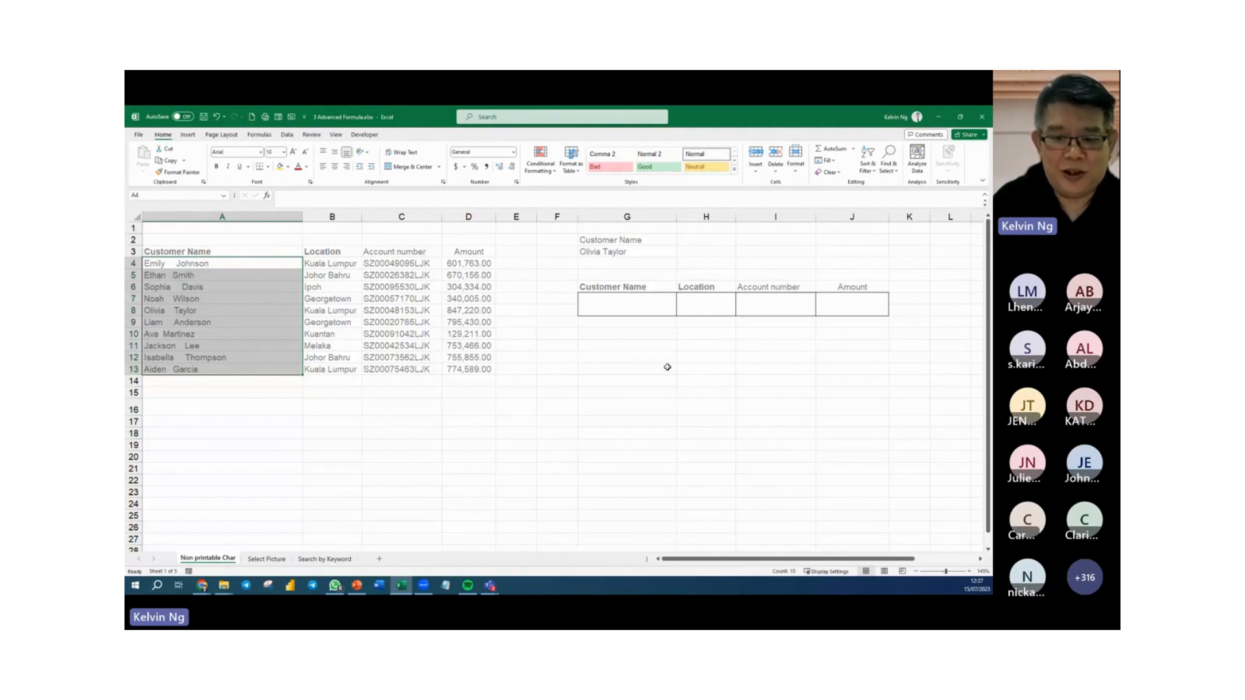
left_click(627, 355)
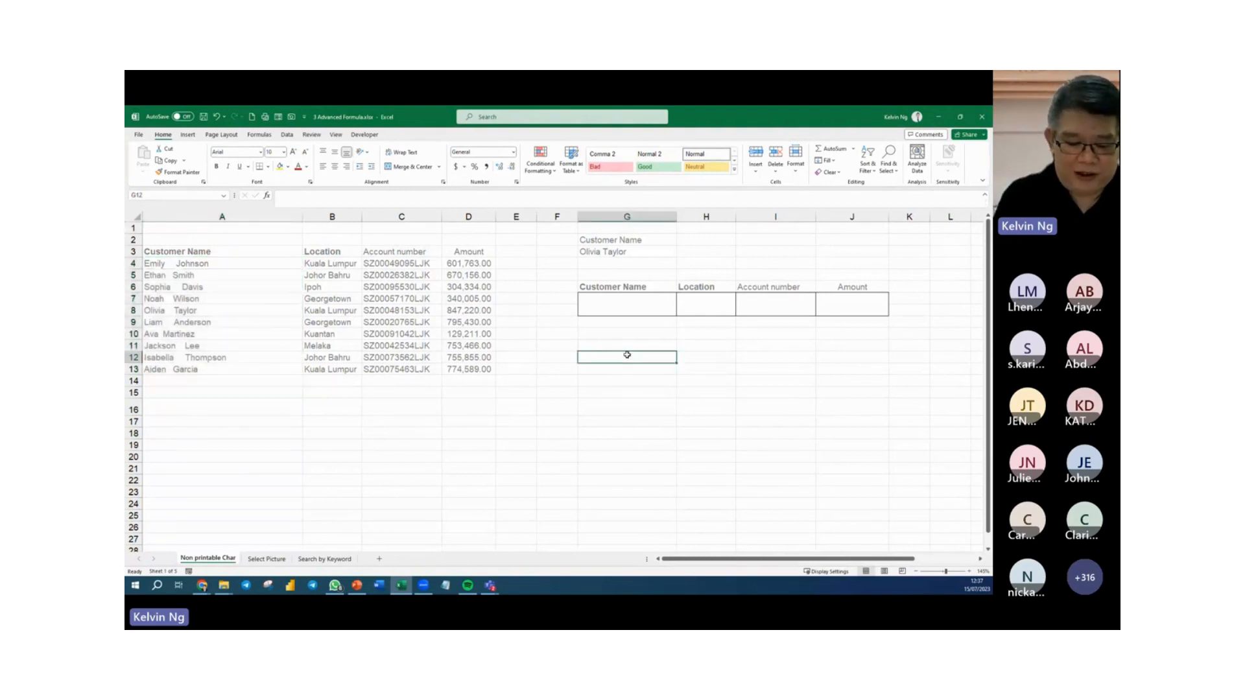
type("=CLEAN(")
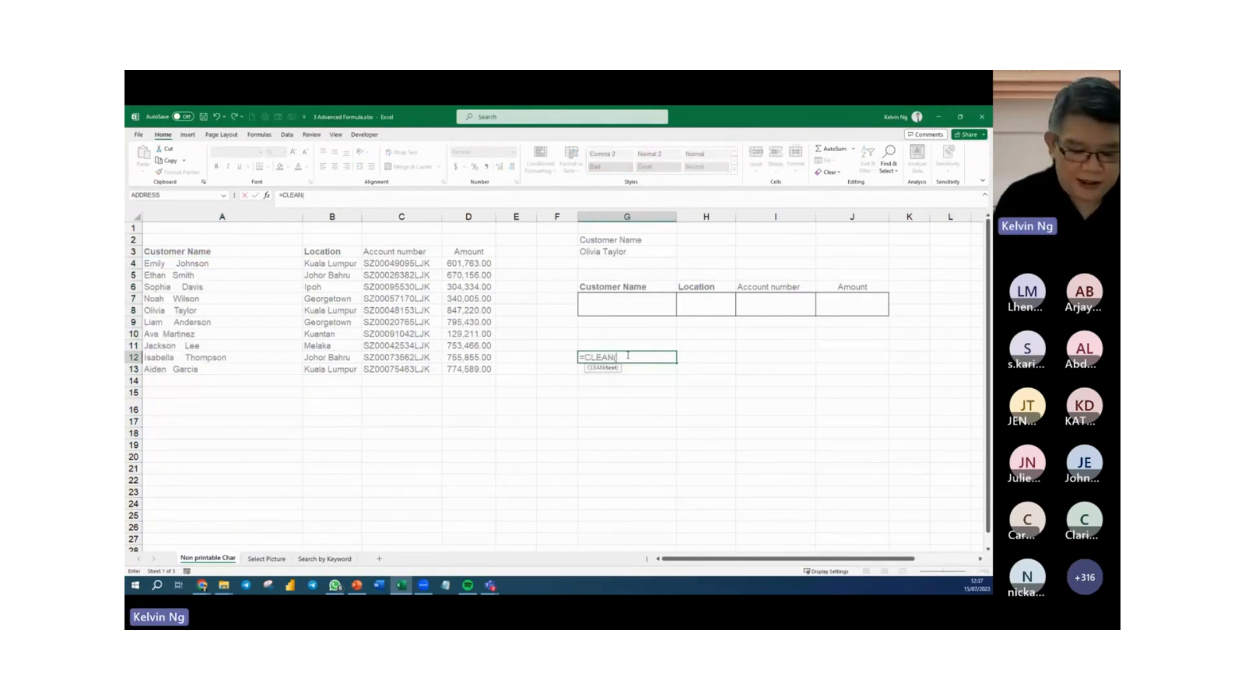
type("TRIM(")
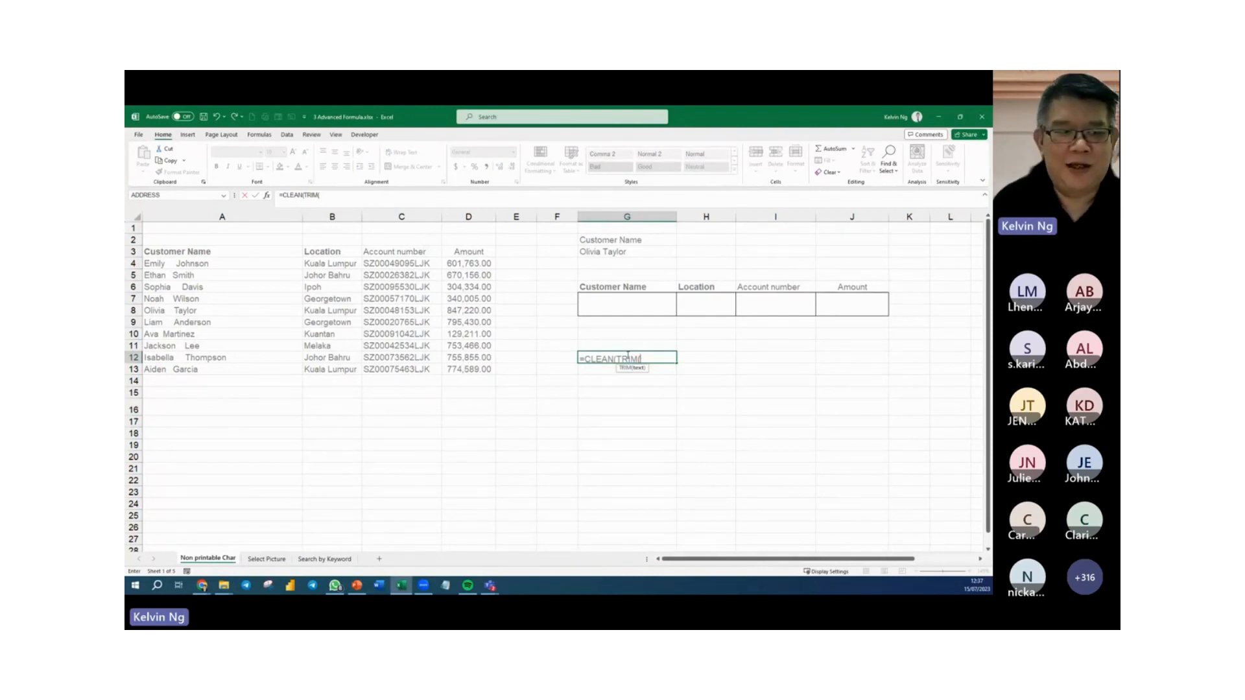
left_click_drag(222, 263, 216, 368)
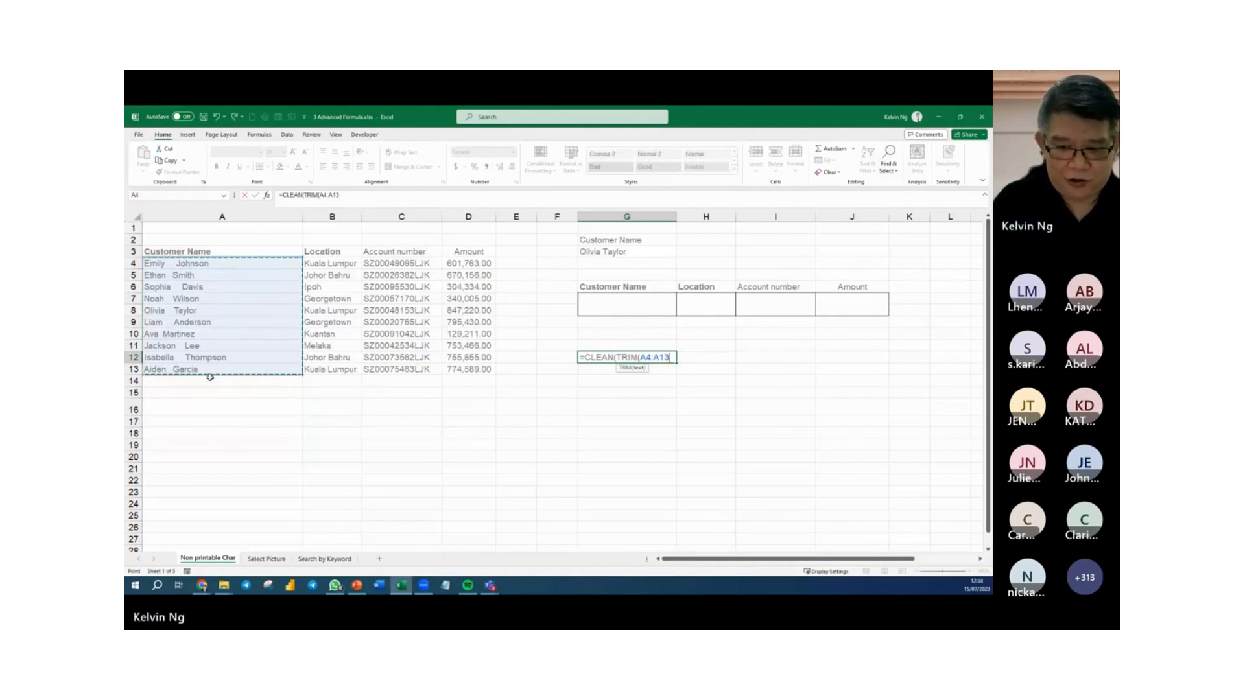
type("))")
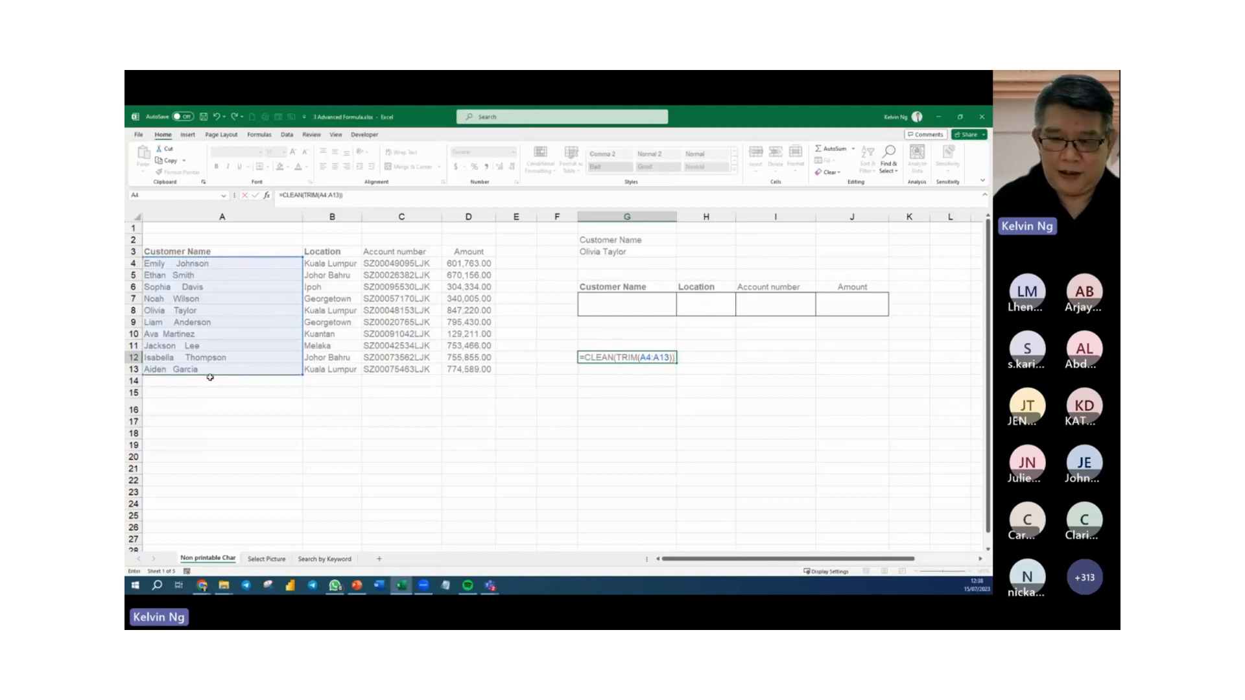
key("Return")
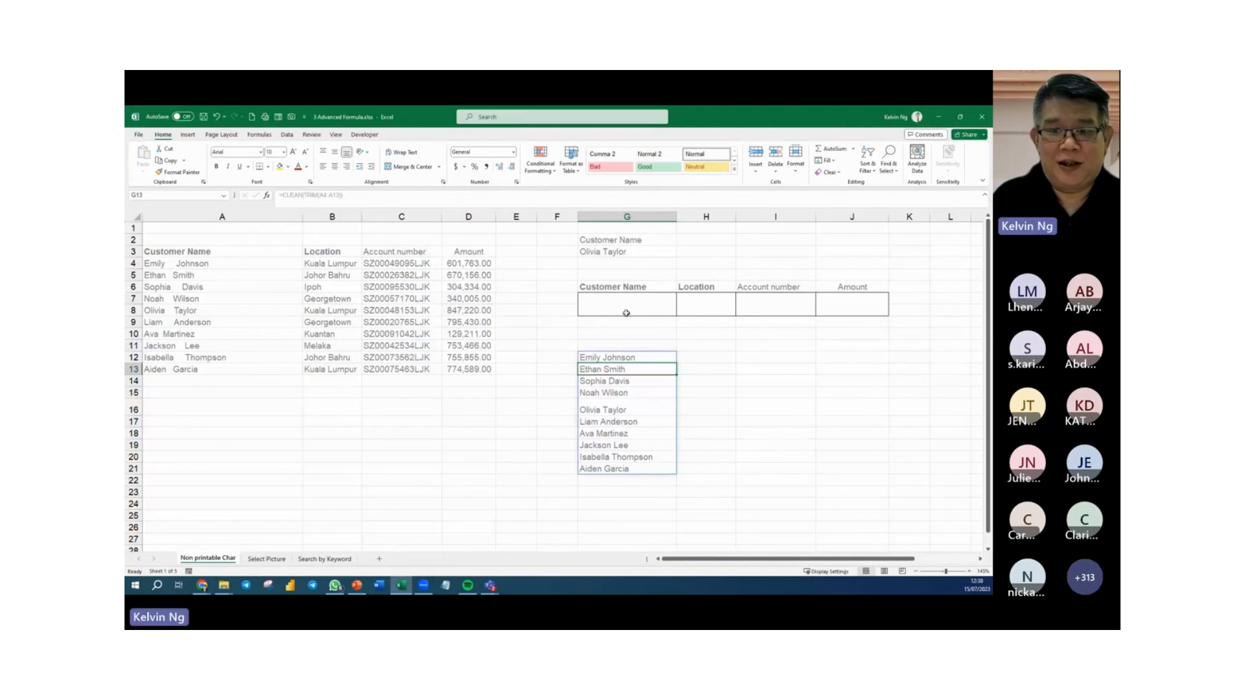
left_click(617, 253)
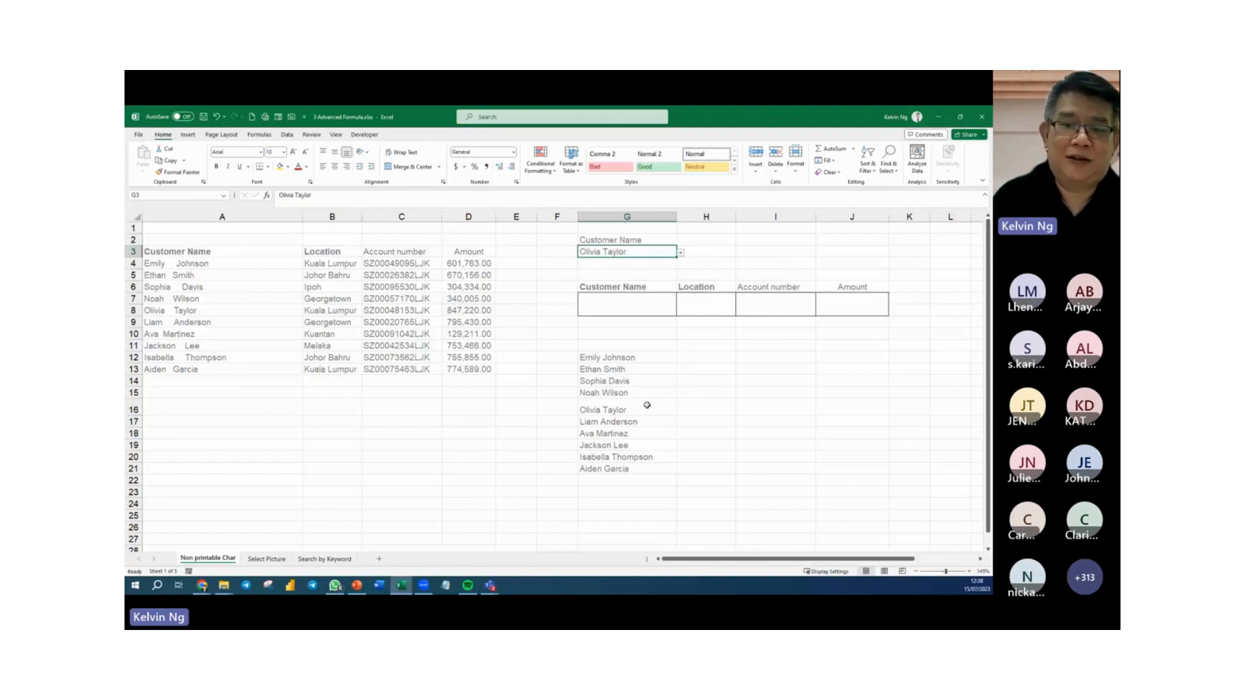
Begin a VLOOKUP formula in G7 that uses the customer name in G3 as the lookup value.
left_click(610, 307)
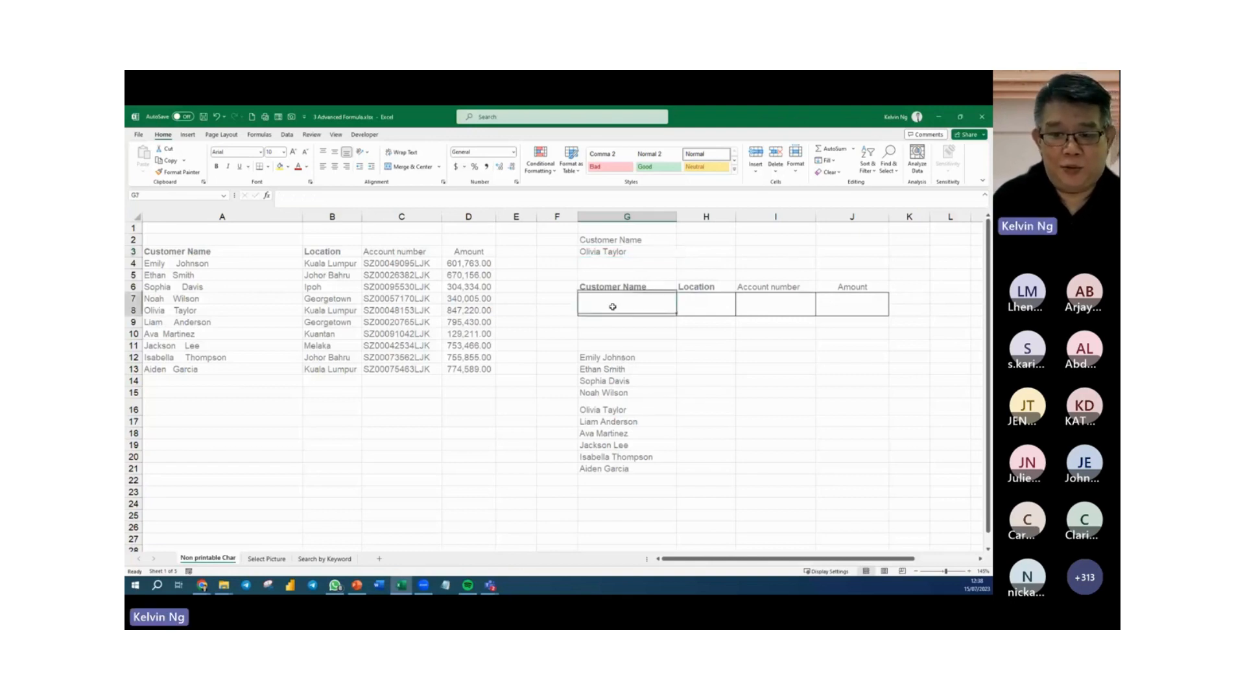
type("=vlo")
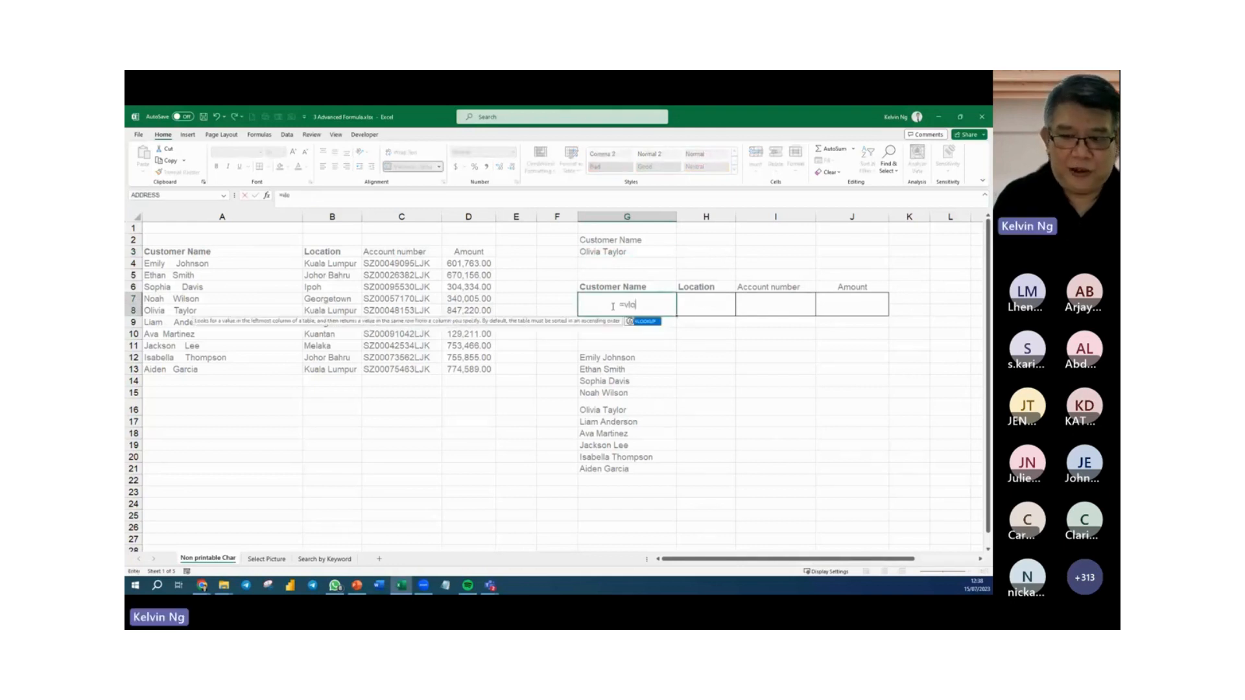
key("Tab")
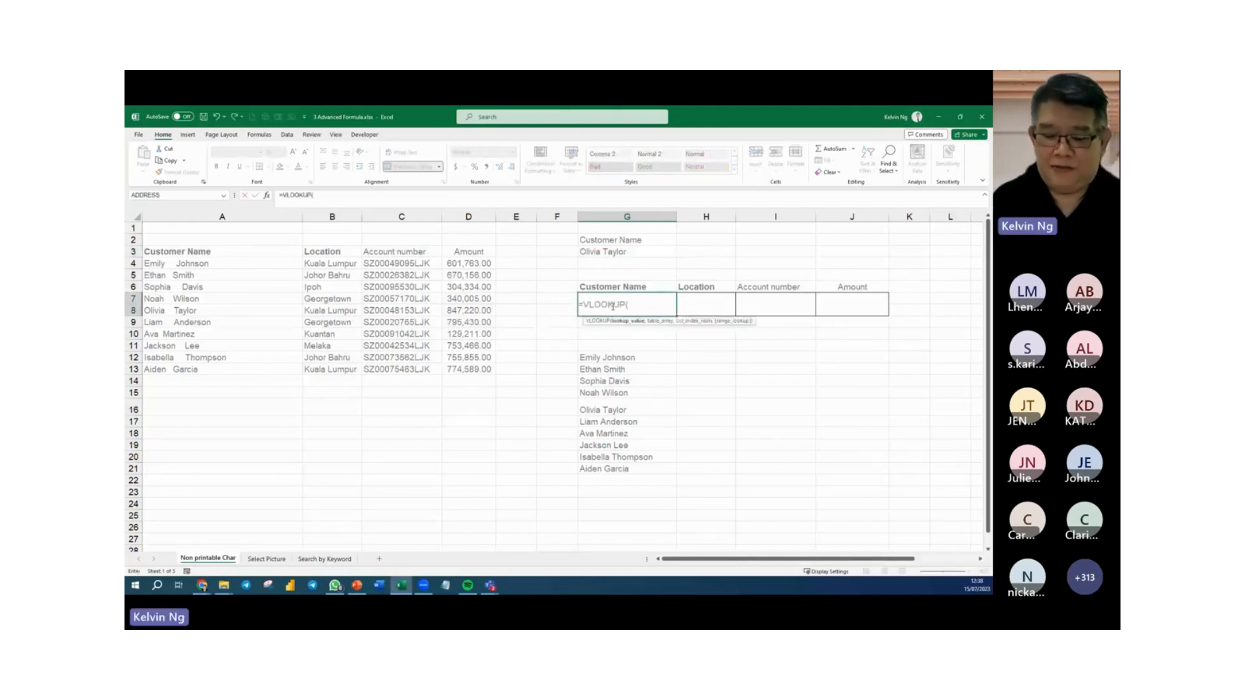
left_click(624, 253)
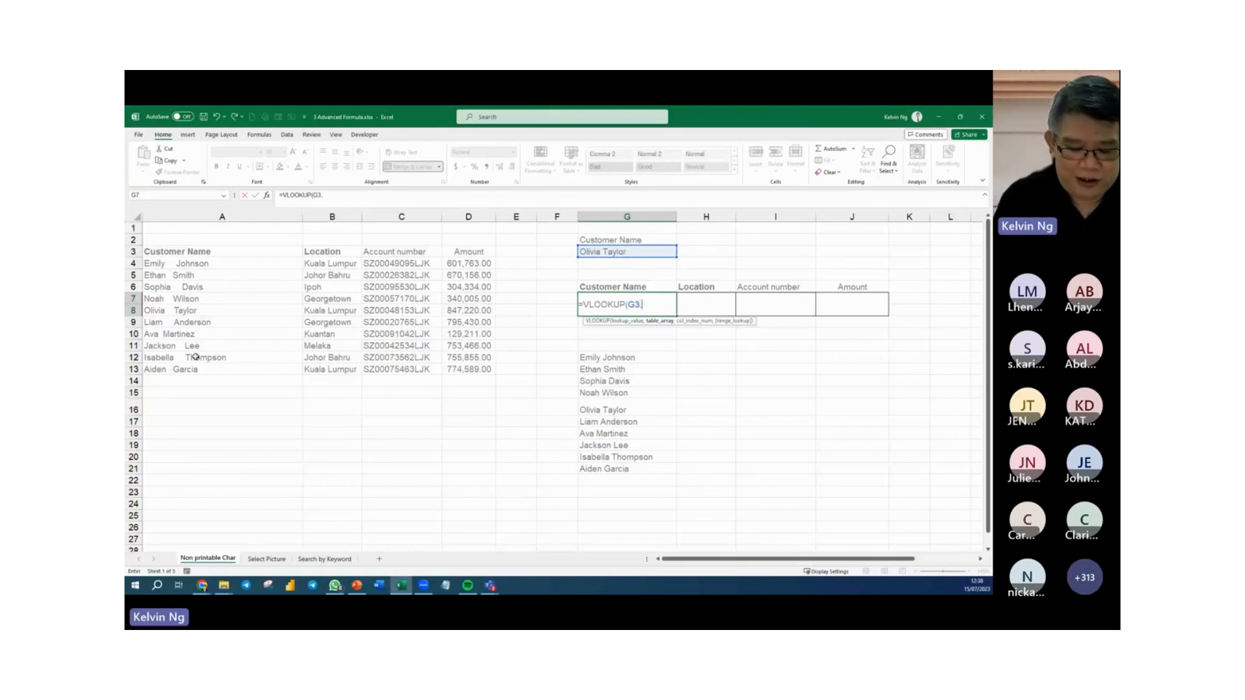
Set the VLOOKUP table array to CLEAN(TRIM($A$4:$D$13)) and make the lookup value absolute as $G$3.
type("clea")
key("Tab")
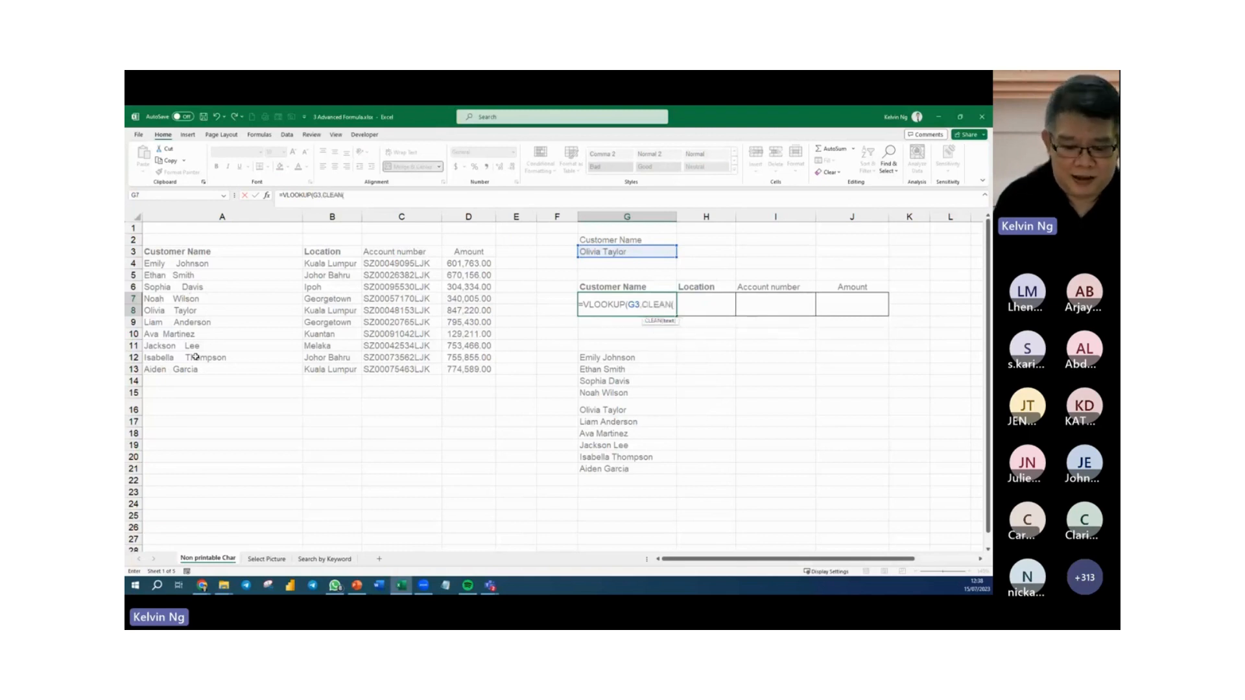
type("trim")
key("Tab")
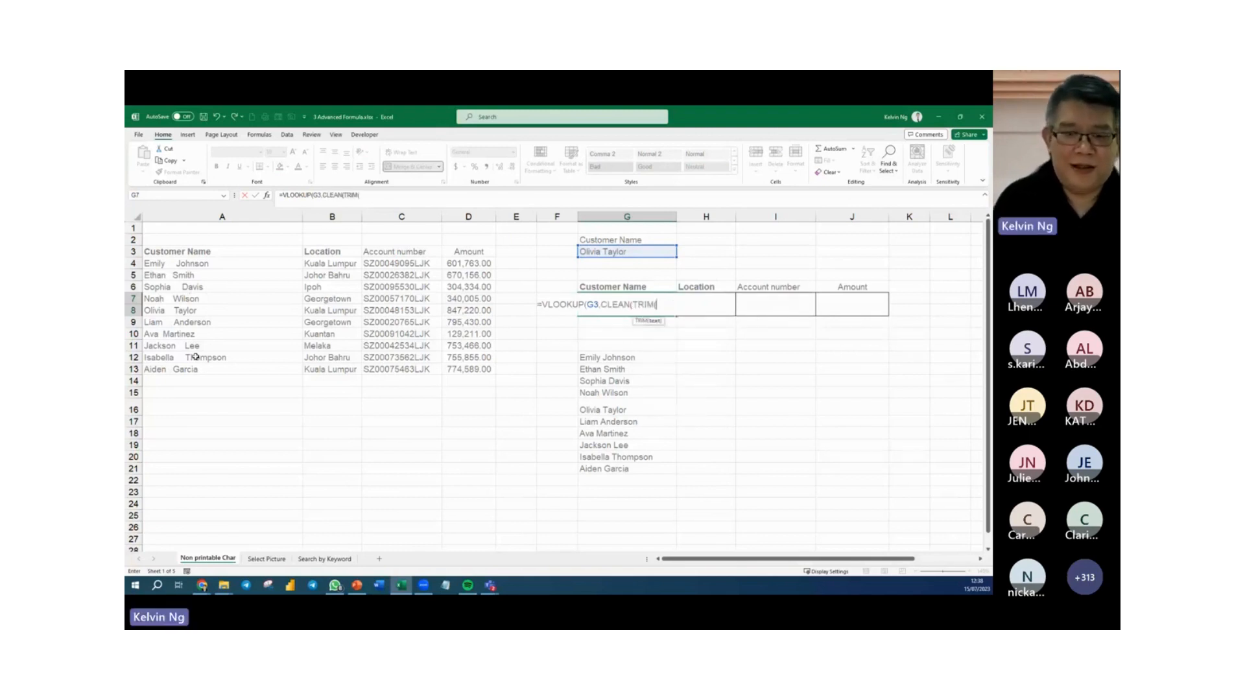
left_click(203, 265)
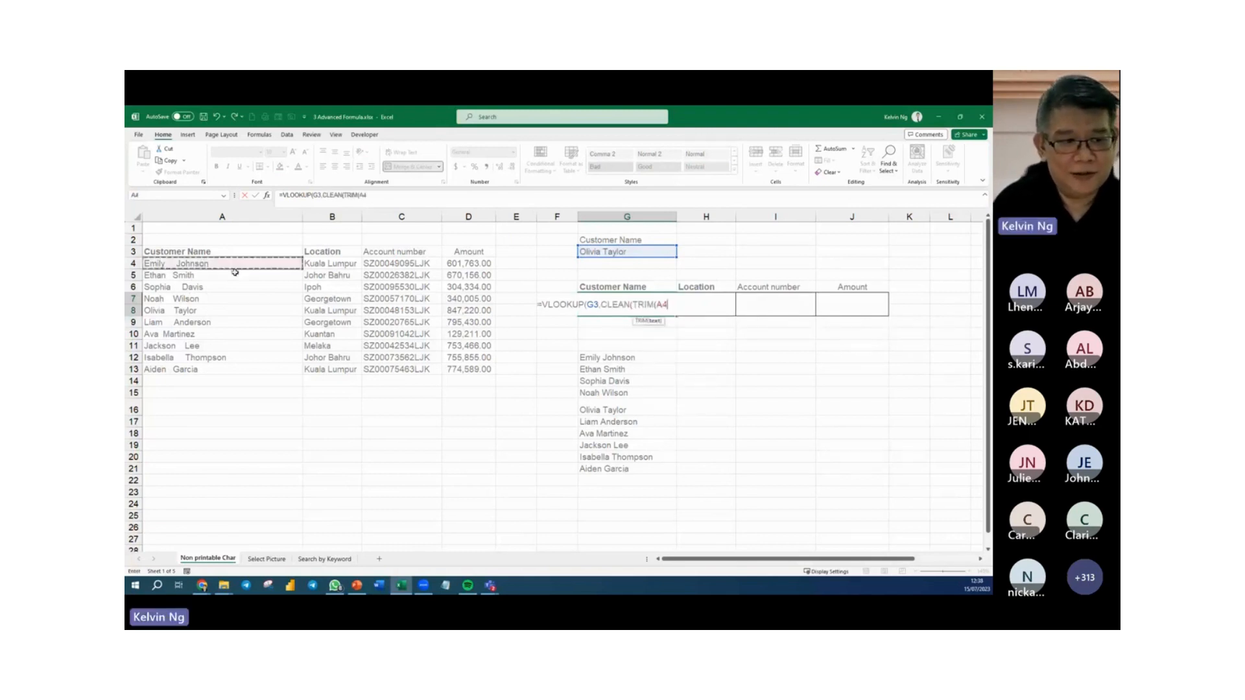
left_click_drag(235, 272, 455, 371)
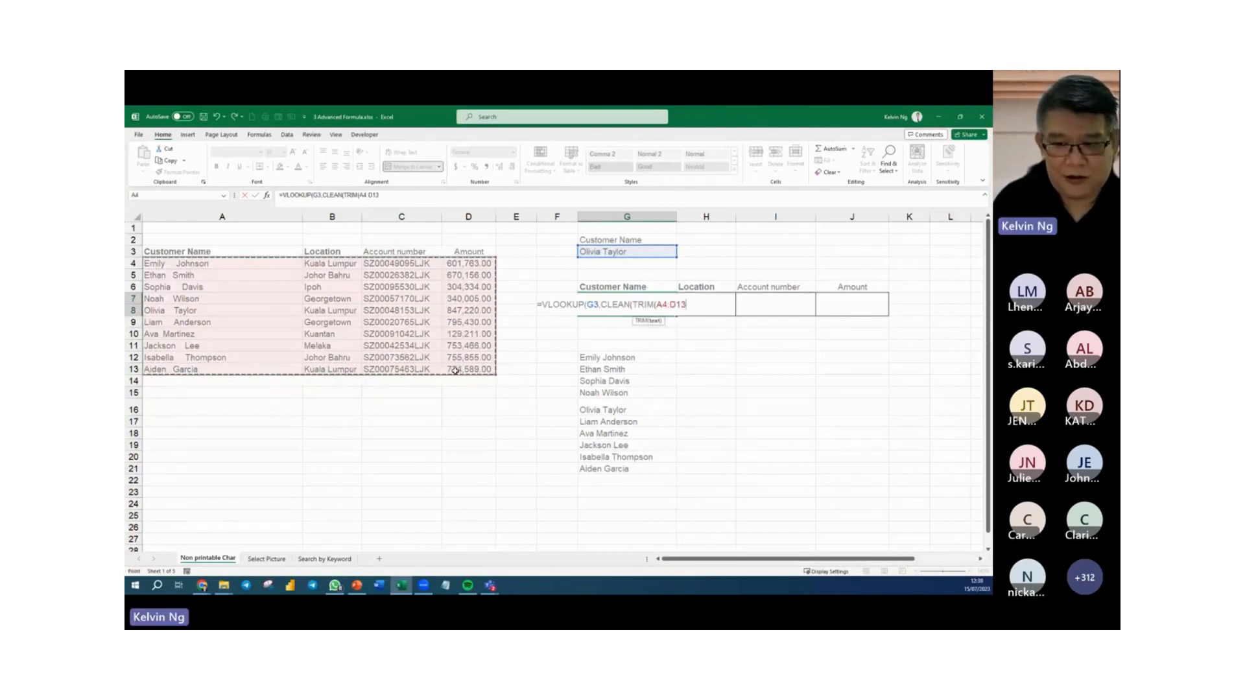
key("F4")
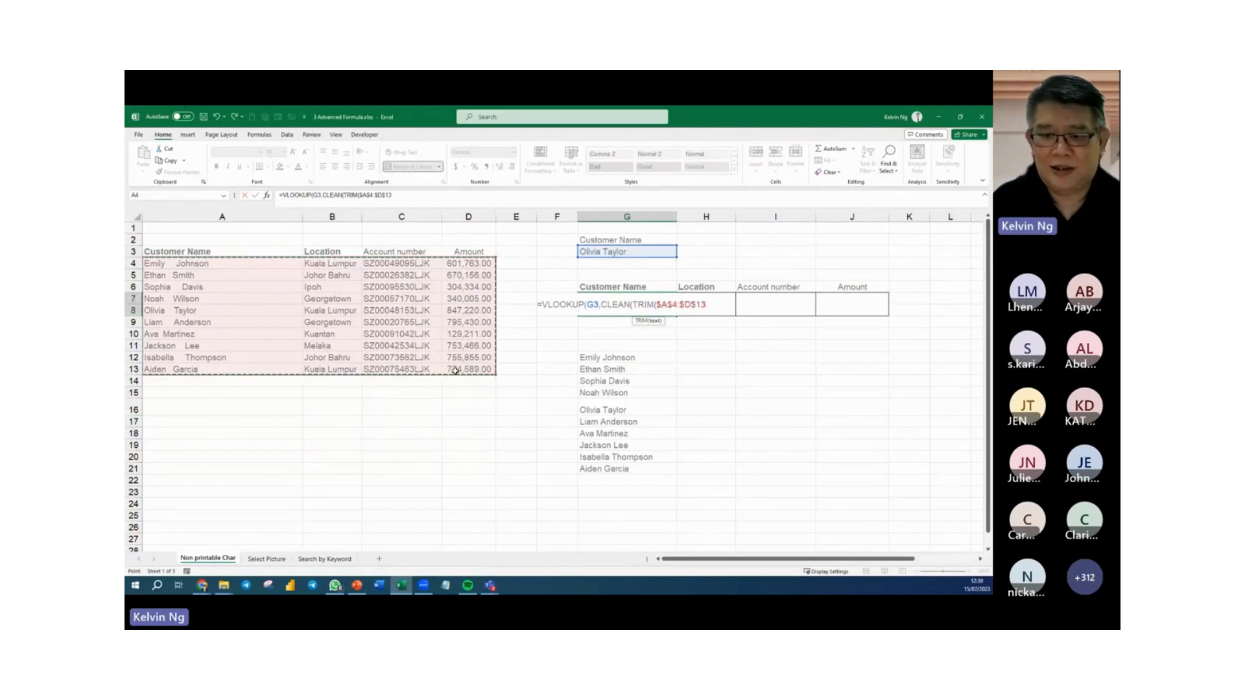
left_click(591, 305)
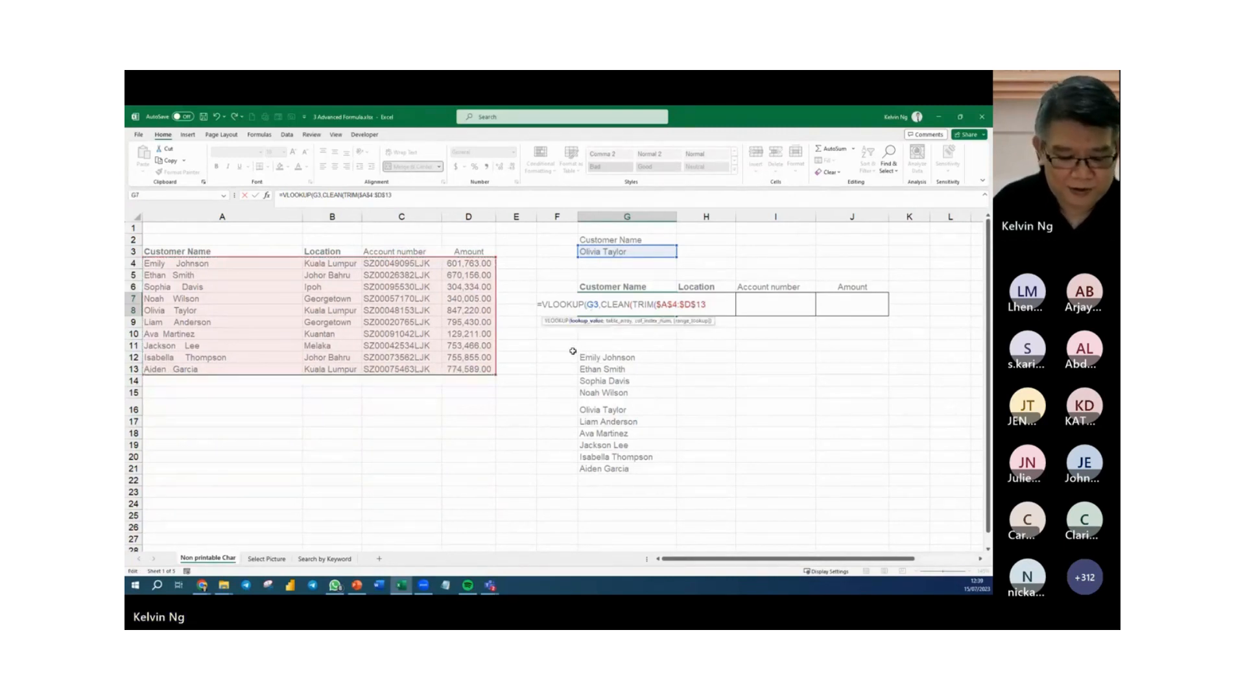
key("F4")
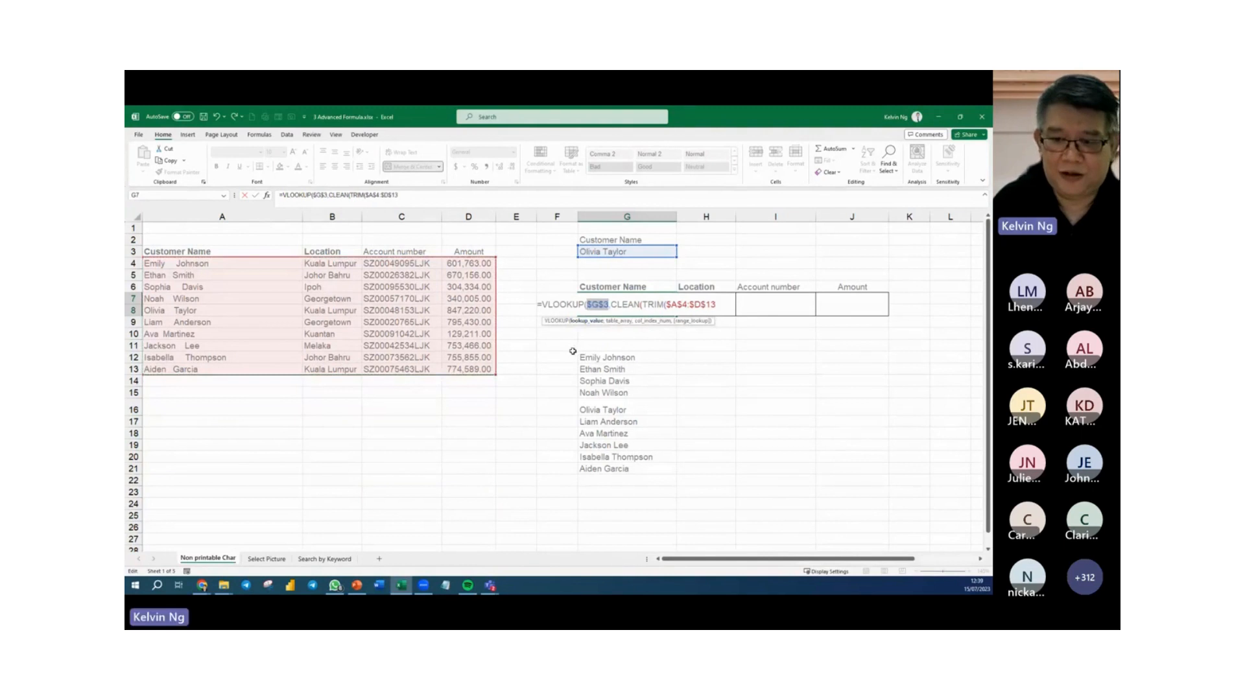
left_click(717, 304)
type("))")
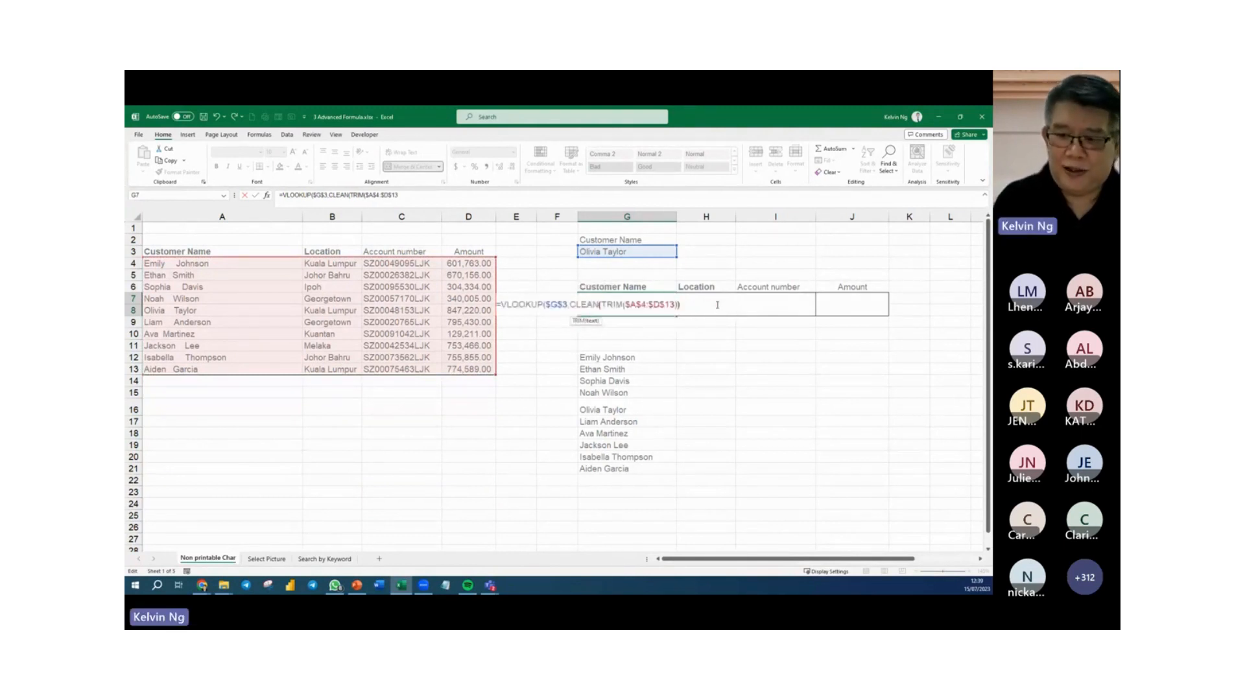
type(",")
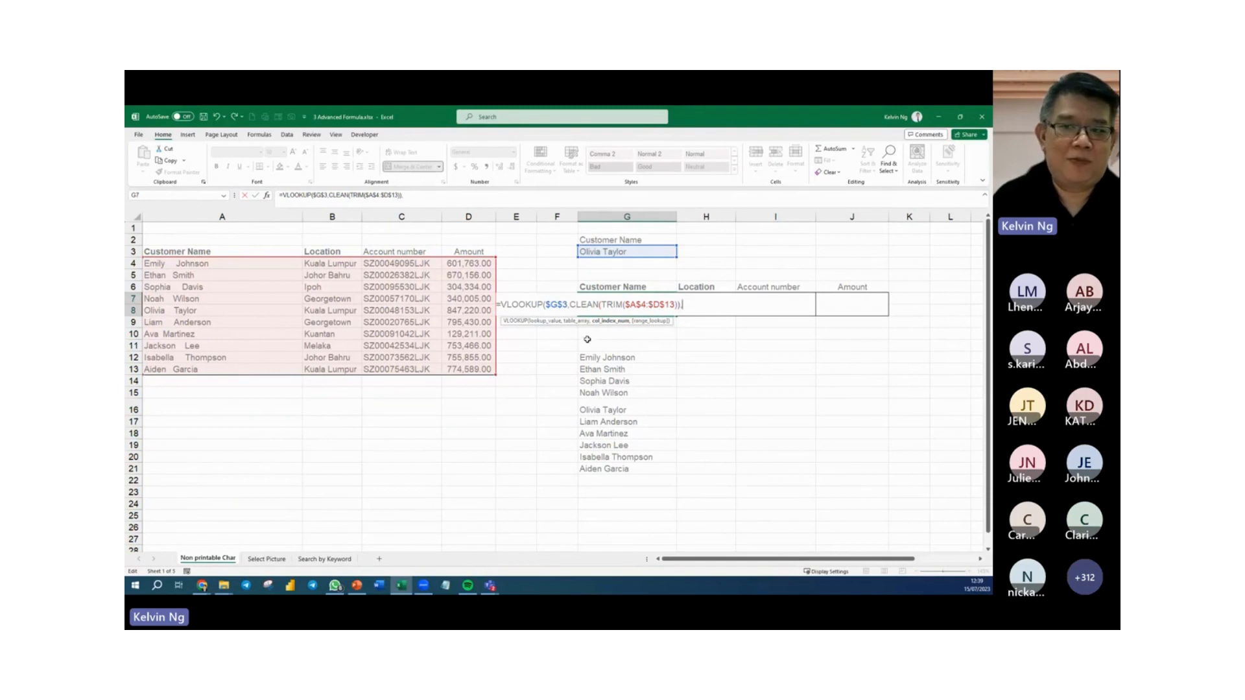
Complete the G7 formula with MATCH(G6,$A$3:$D$3,0) as the column index and fill it across to J7.
type("mat")
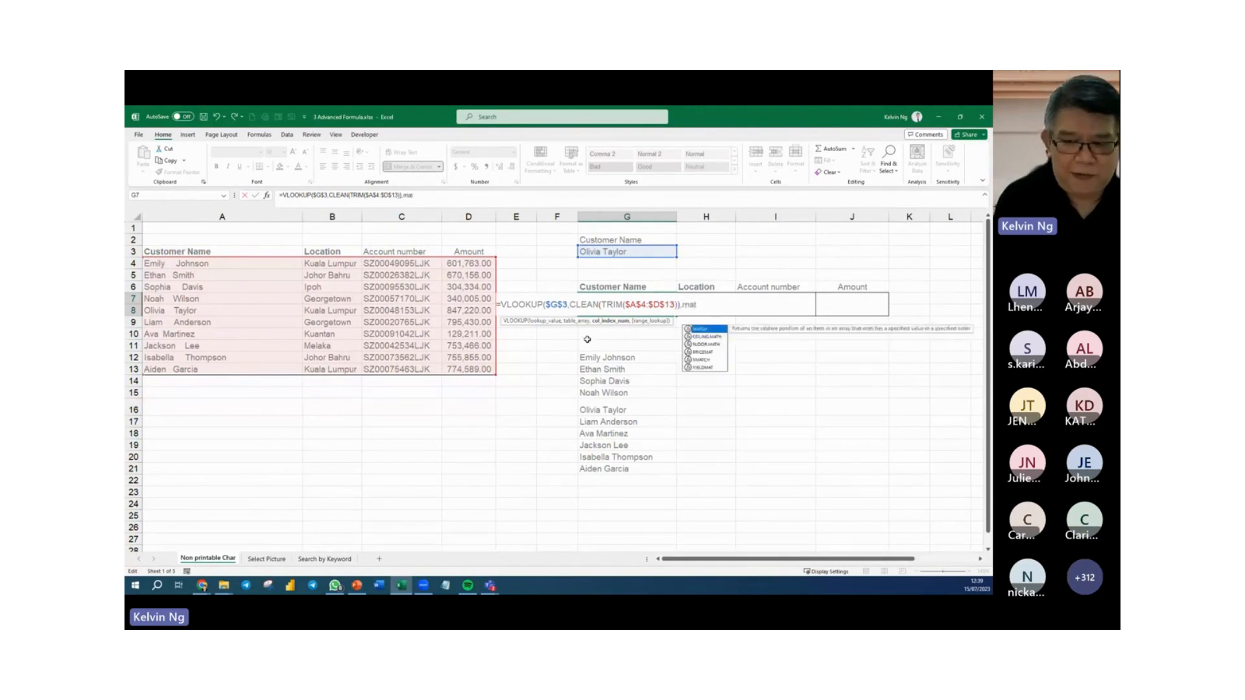
key("Tab")
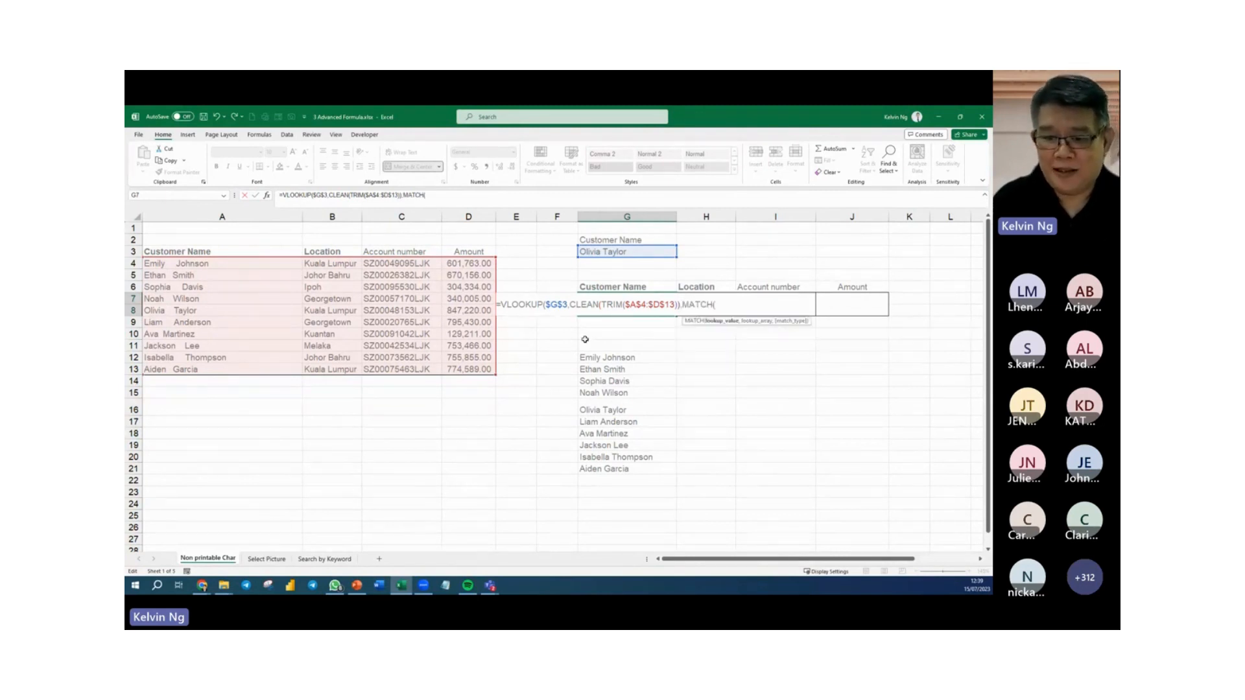
left_click(610, 288)
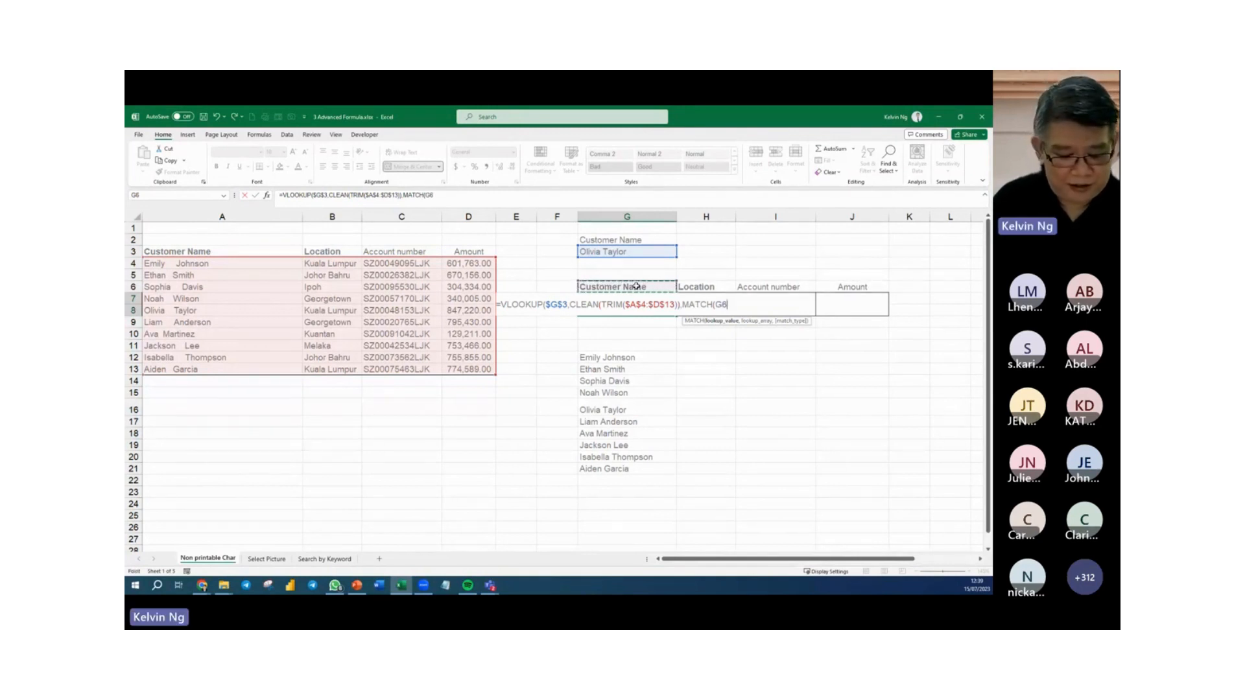
type(",")
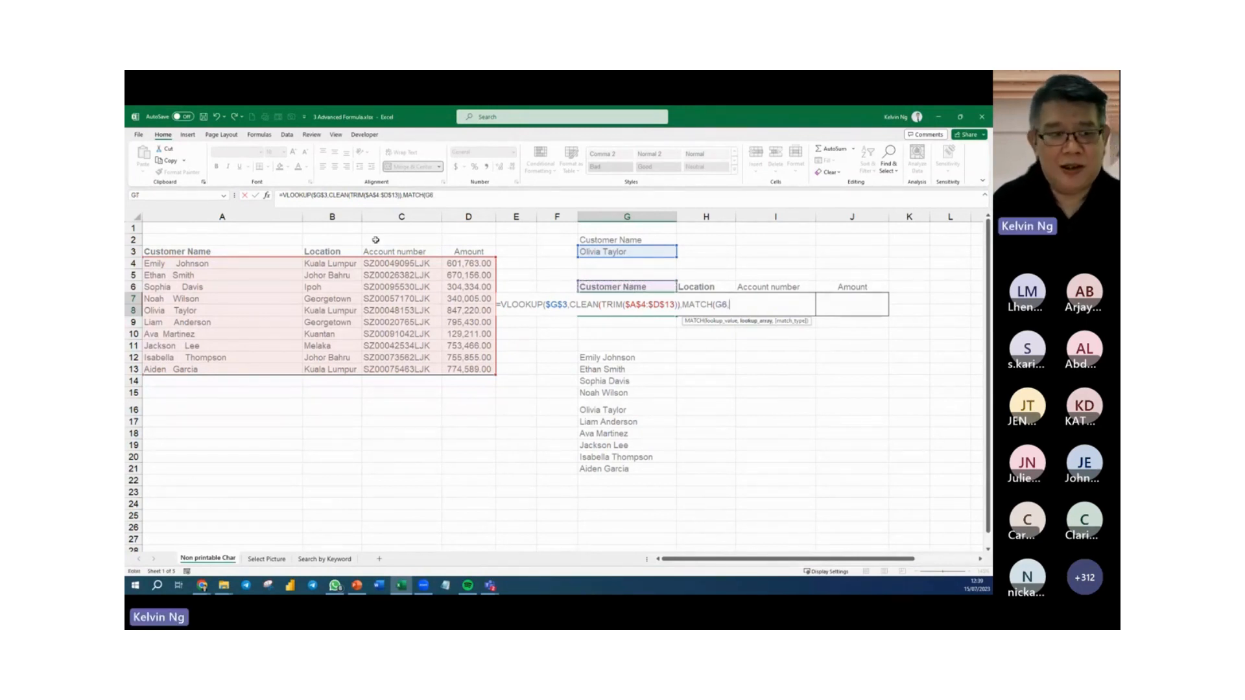
left_click_drag(249, 251, 483, 253)
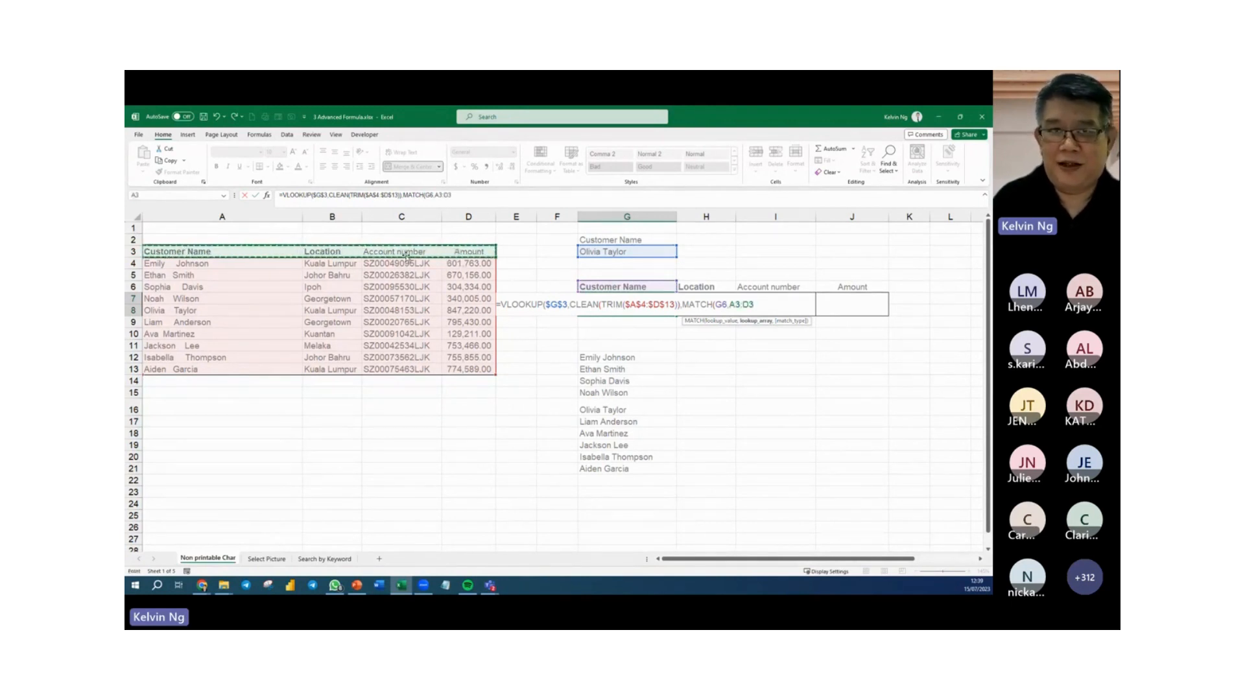
key("F4")
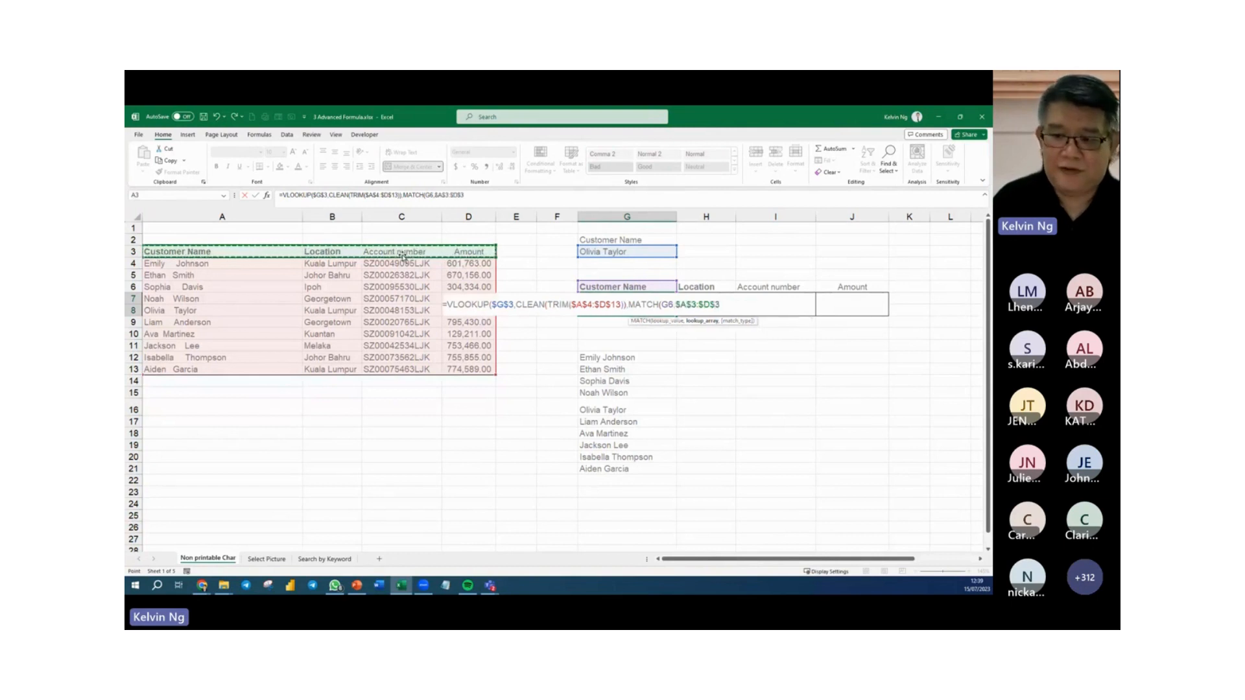
type(",0))")
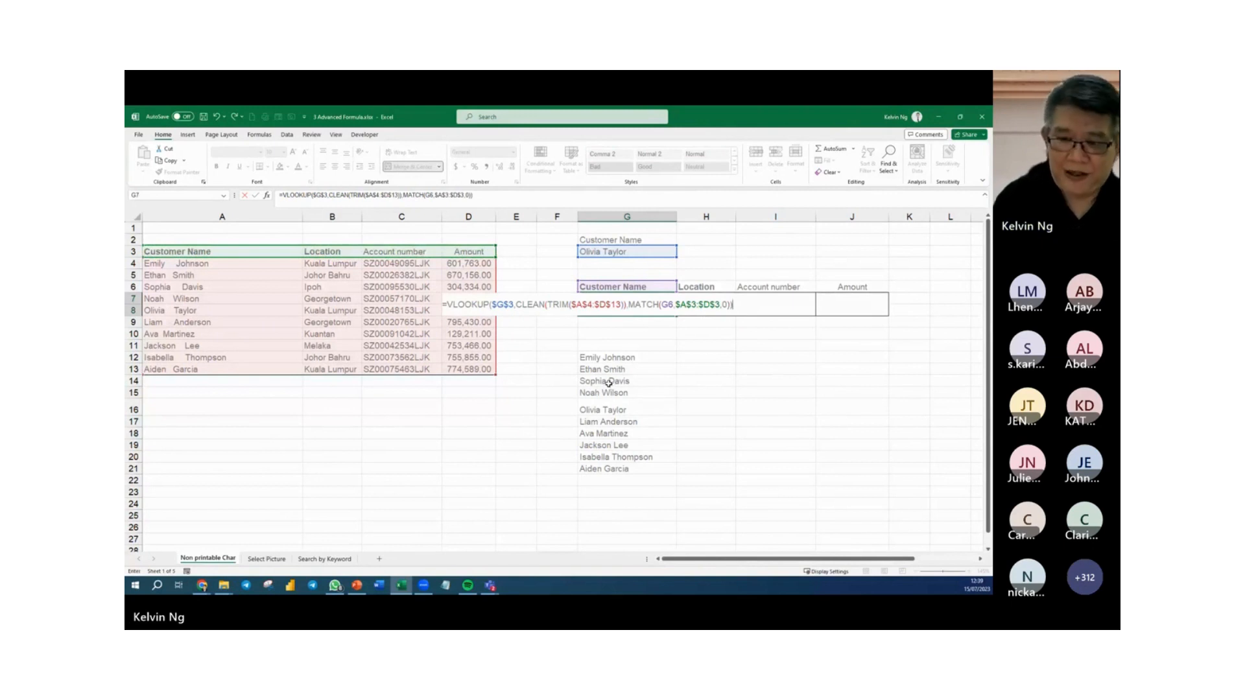
key("Return")
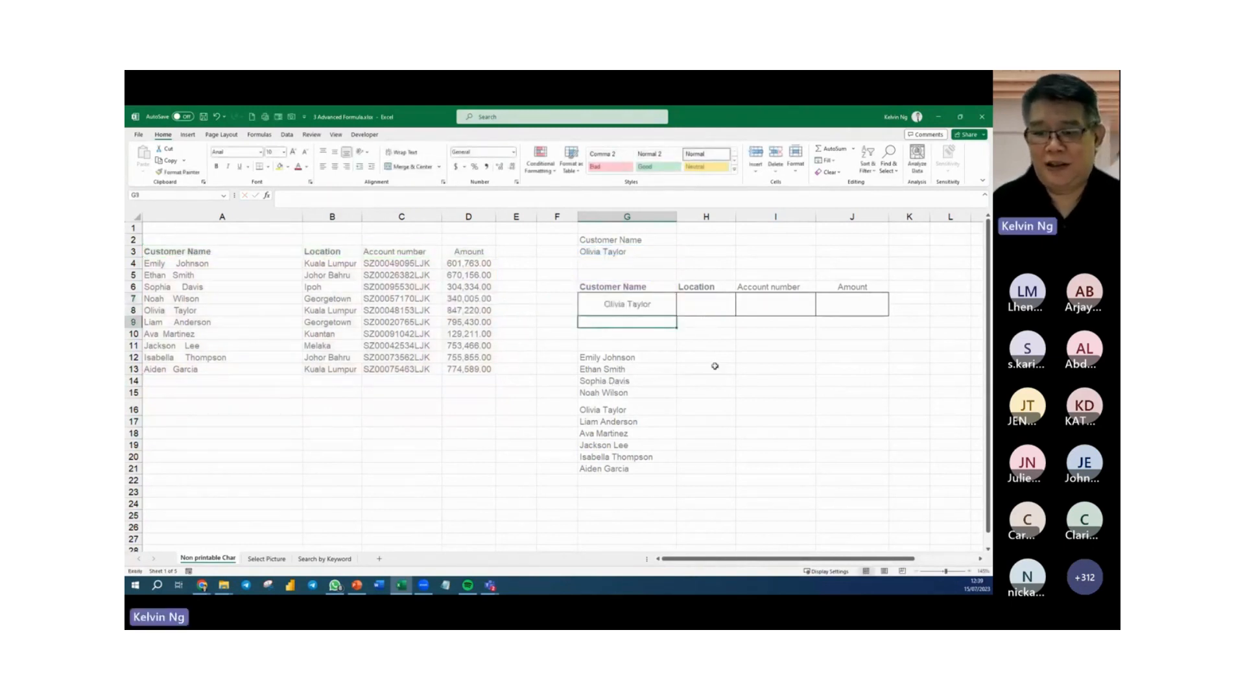
left_click(665, 309)
left_click_drag(676, 317, 886, 310)
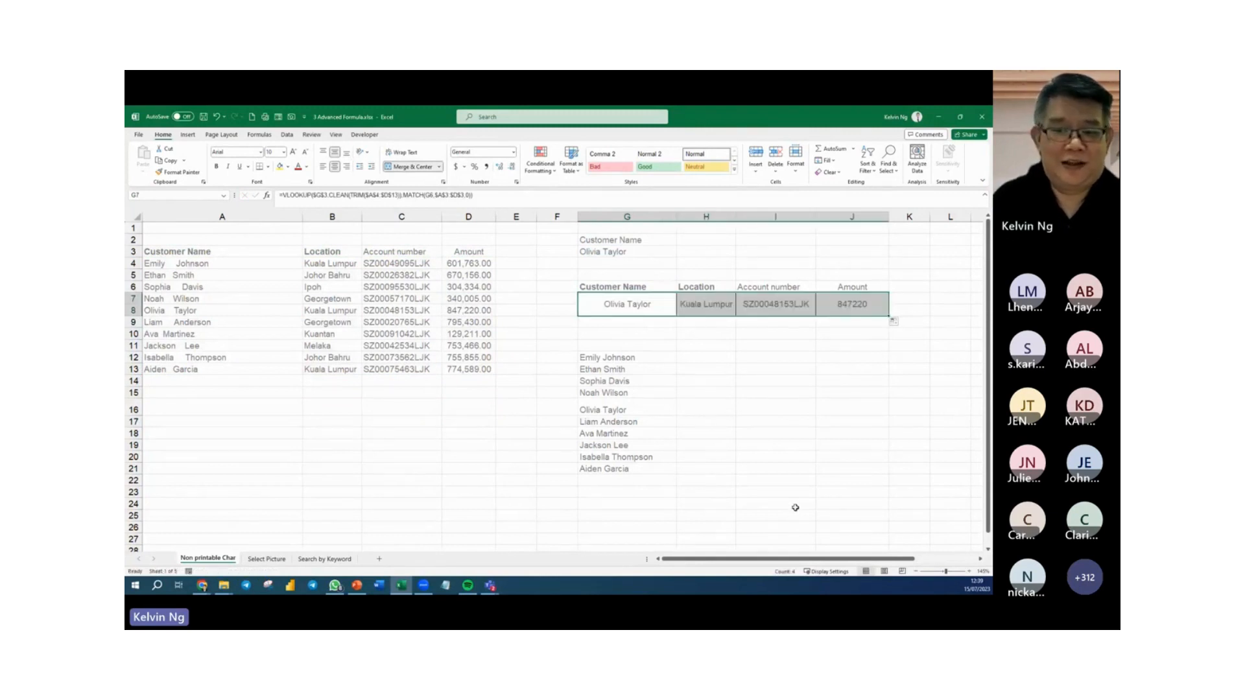
Choose the customer listed in row 11 from the G3 dropdown to test the lookup.
left_click(673, 253)
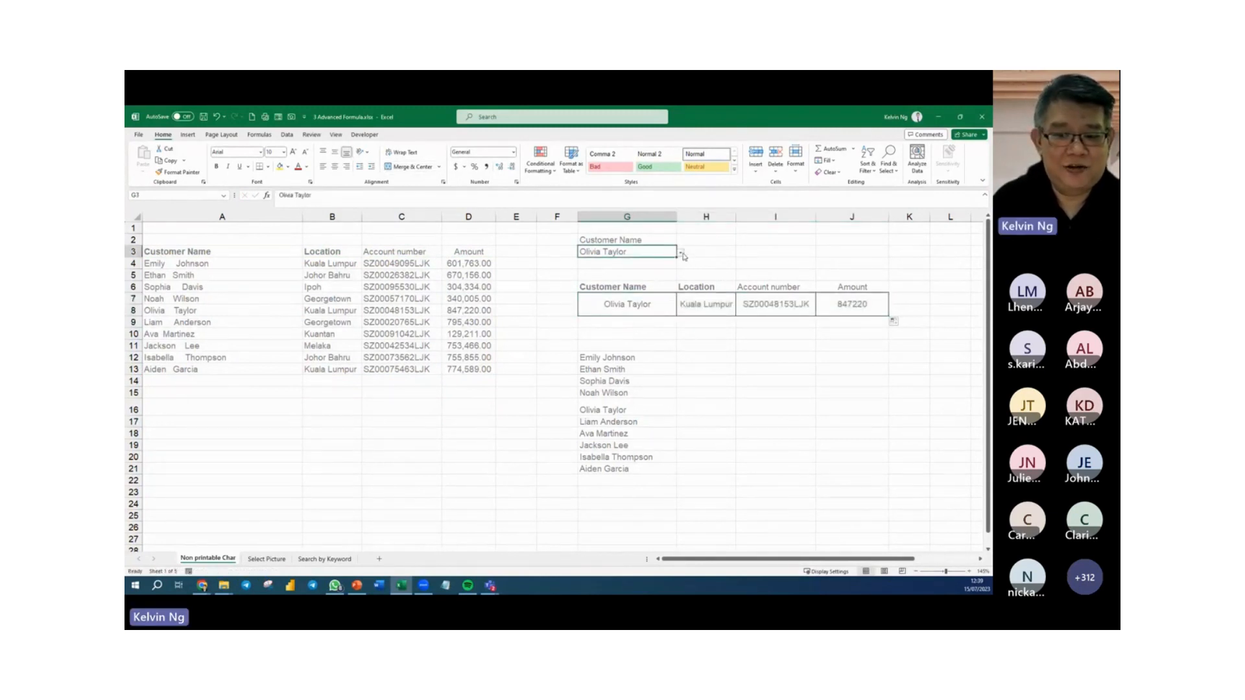
left_click(681, 254)
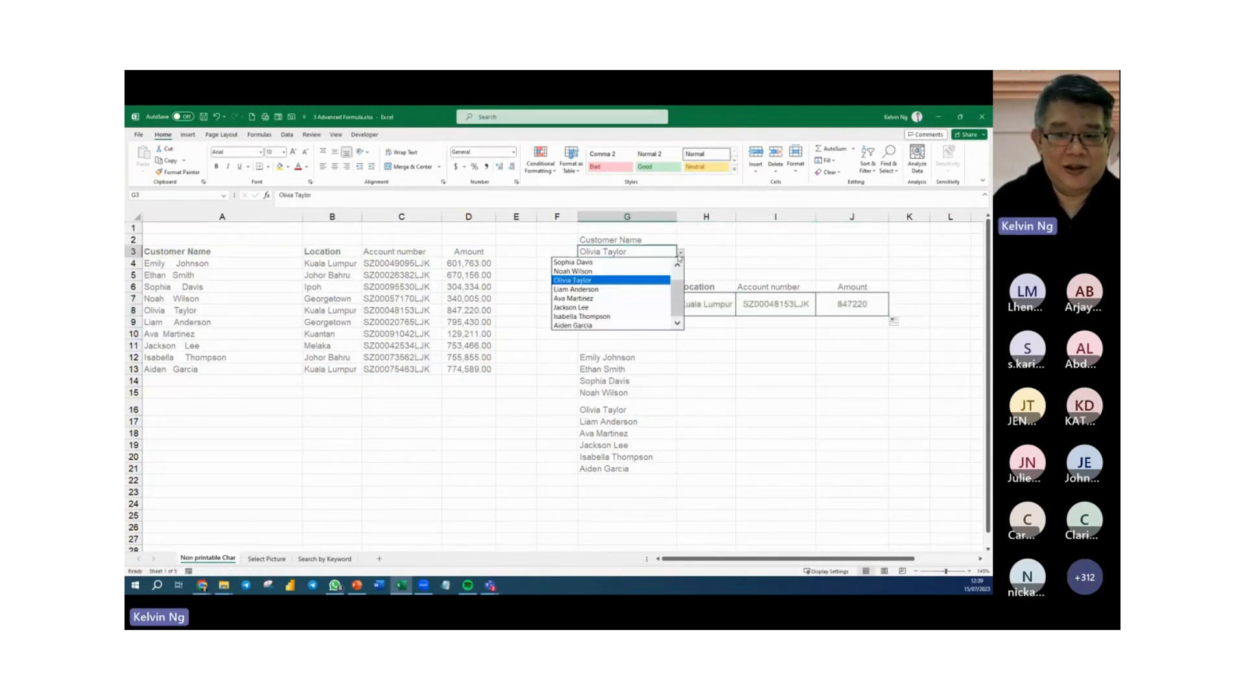
left_click(647, 306)
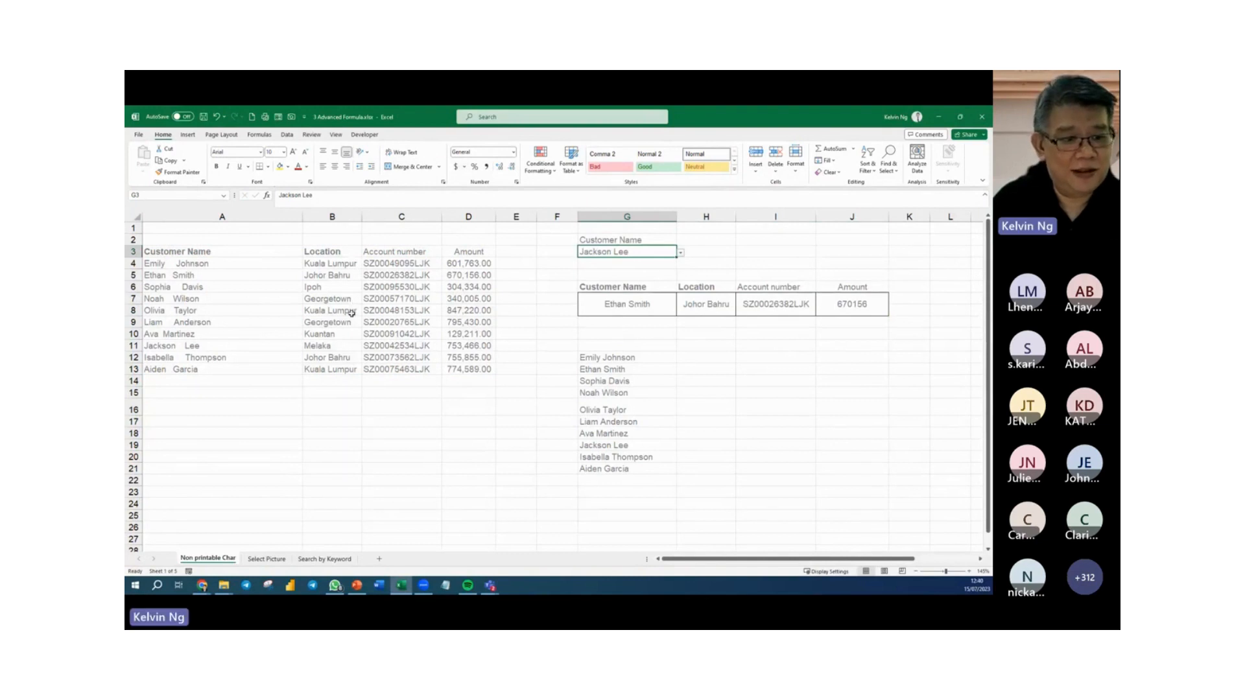
Compare the source record in row 11 with the G7 lookup result, and reselect the same customer in G3.
left_click(340, 351)
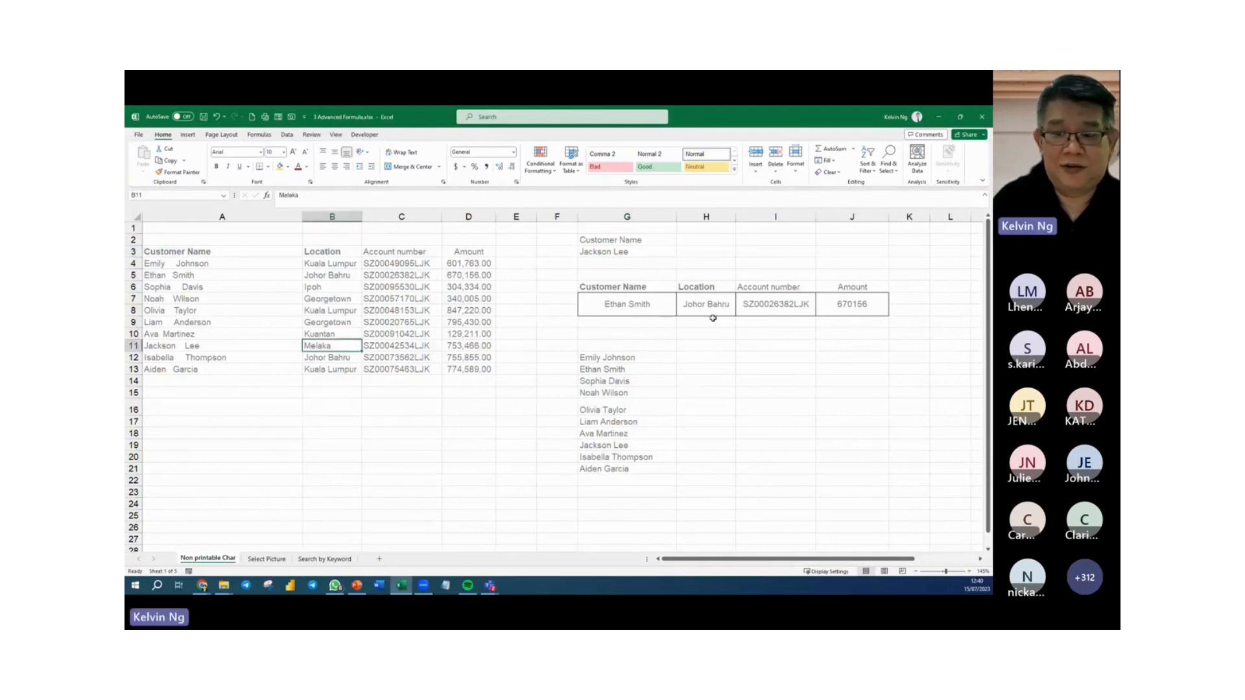
left_click(642, 311)
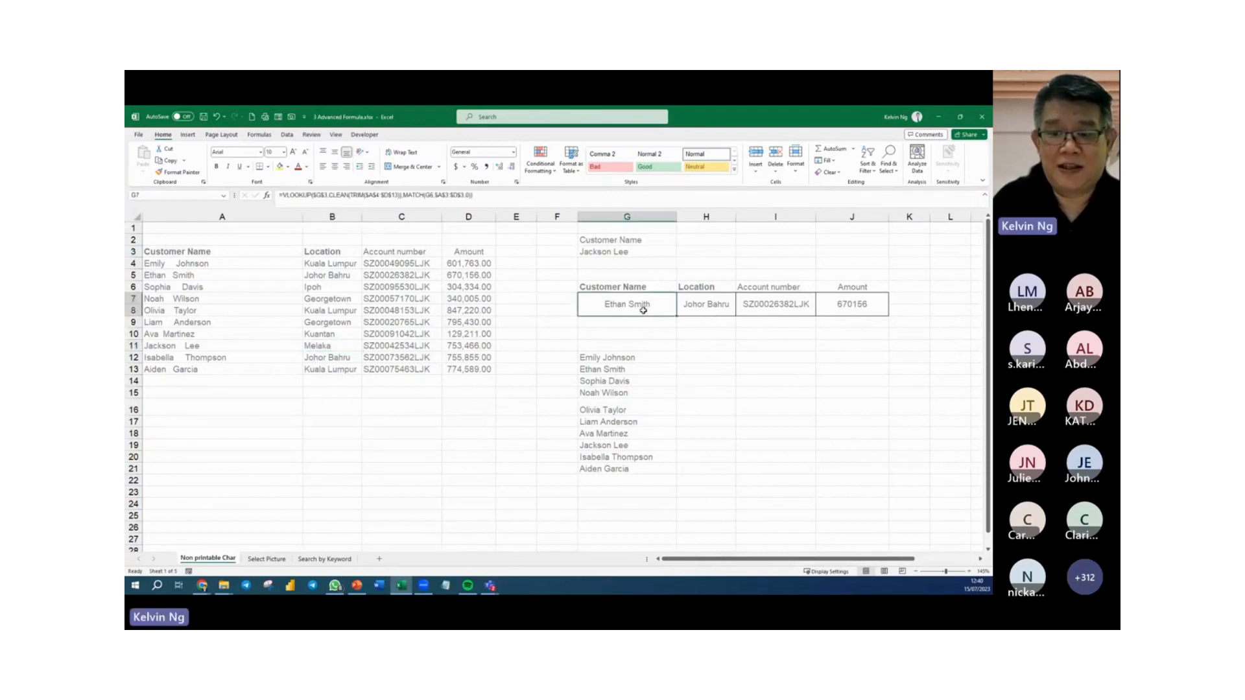
double_click(652, 253)
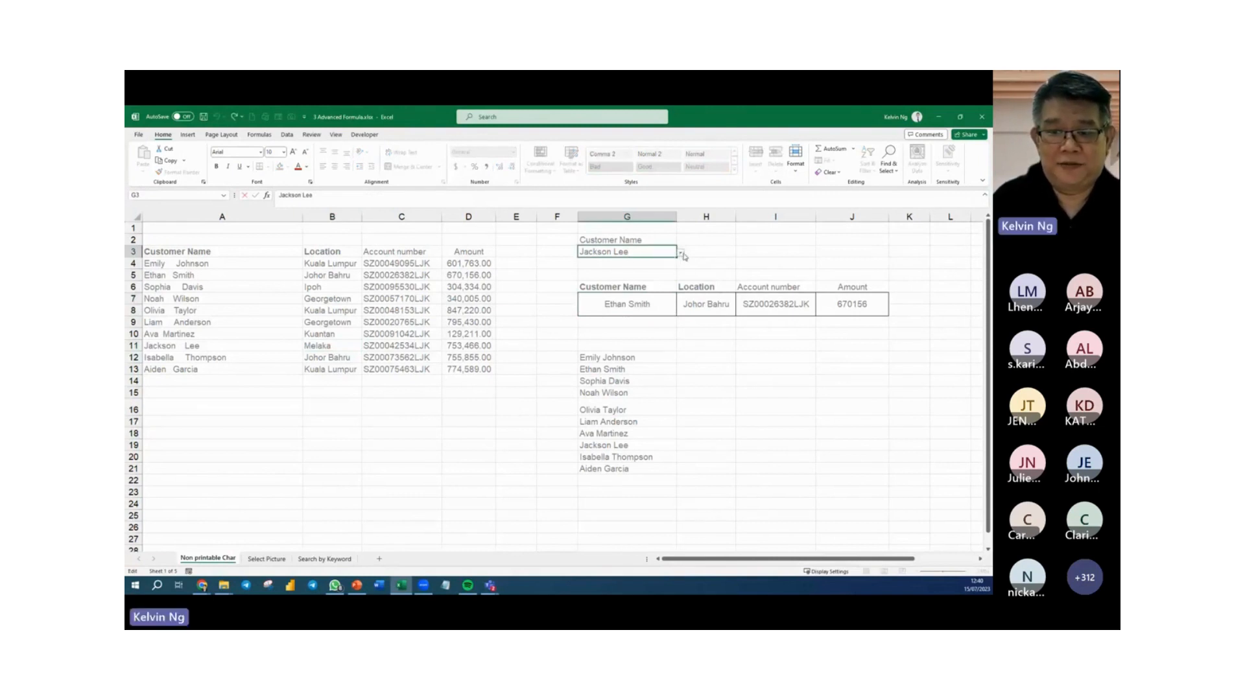
left_click(682, 254)
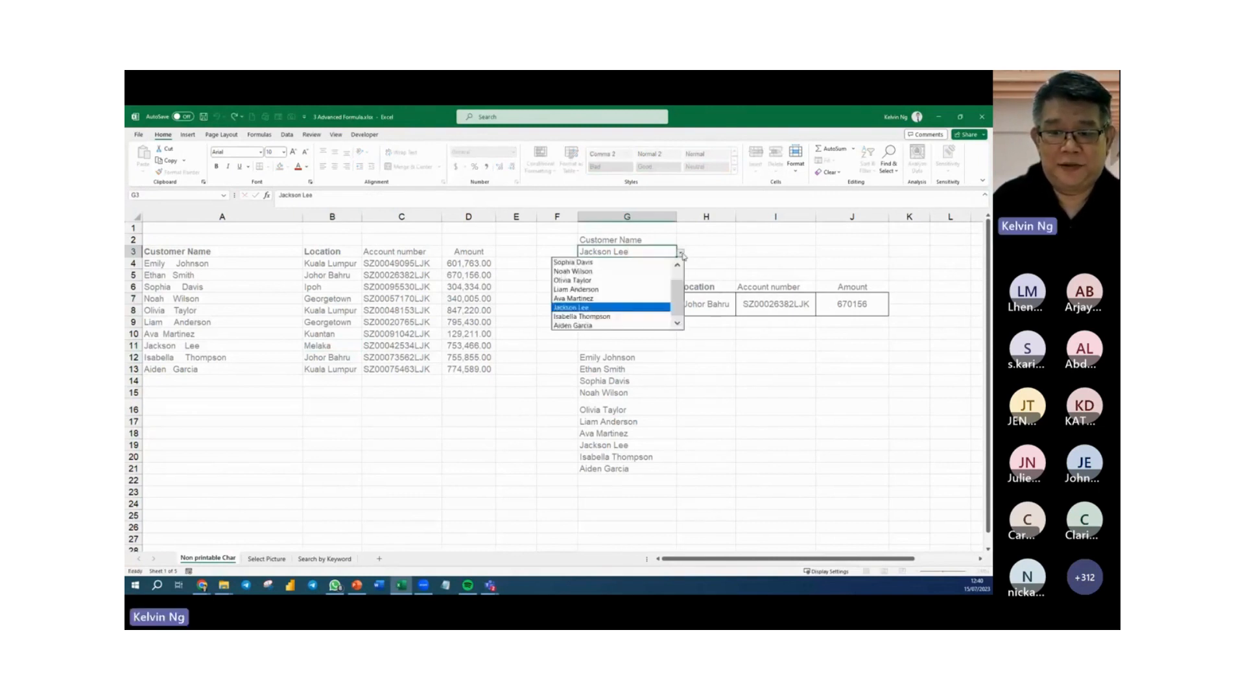
left_click(612, 308)
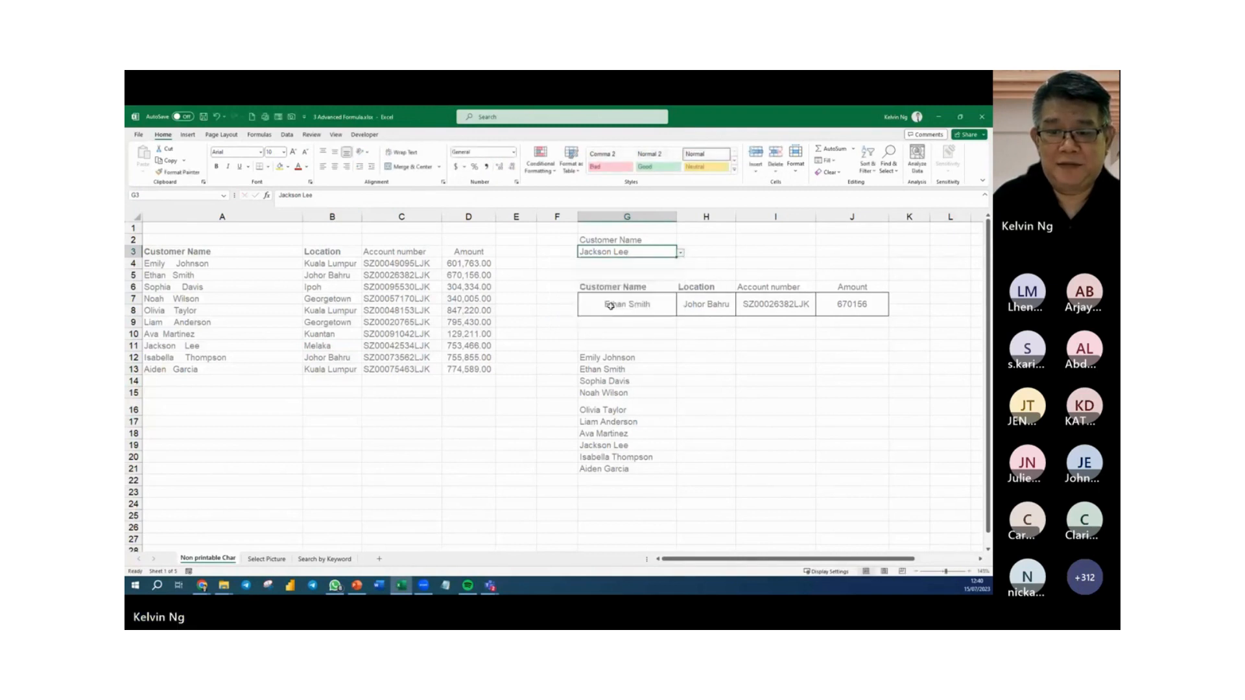
left_click(648, 305)
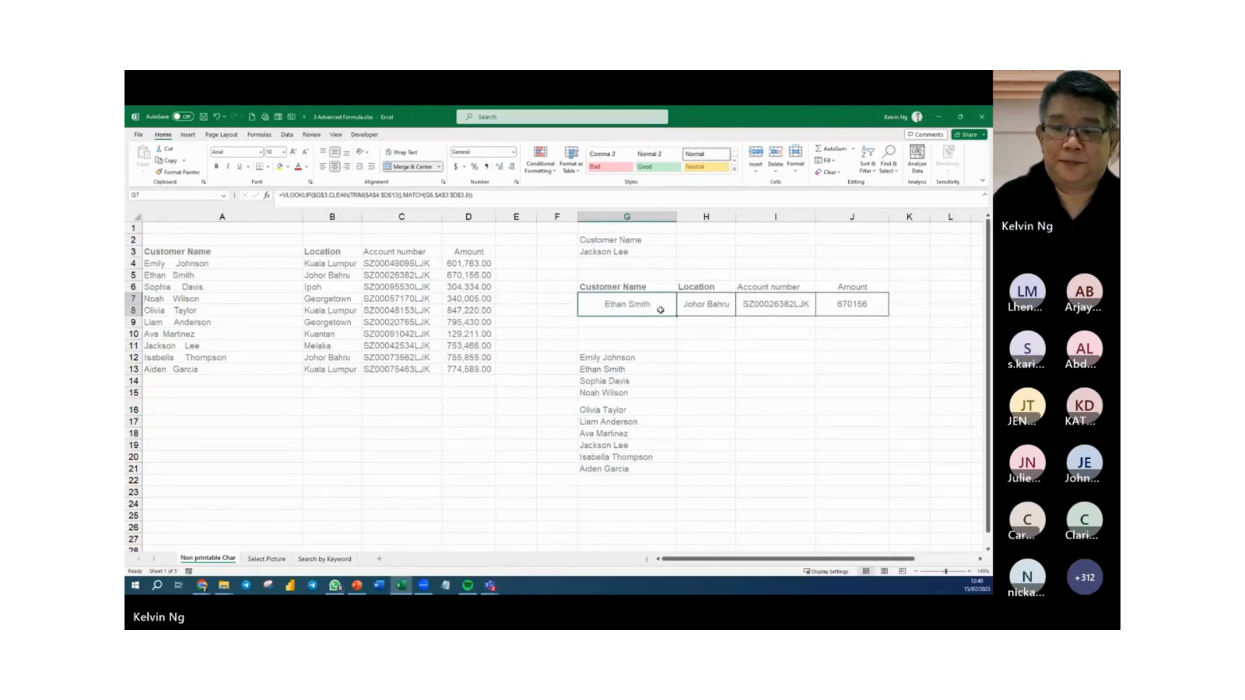
Evaluate the CLEAN(TRIM($A$4:$D$13)) part inside the G7 formula to inspect its array, and restore the expression.
double_click(660, 310)
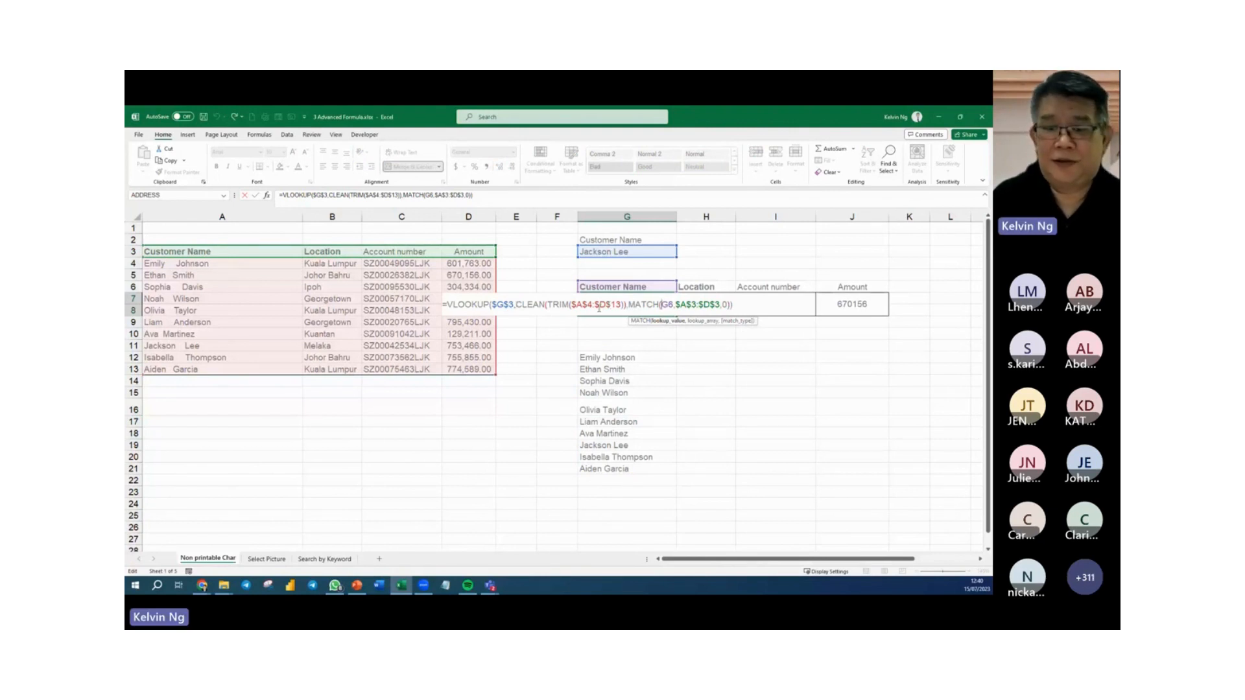
left_click_drag(518, 304, 627, 304)
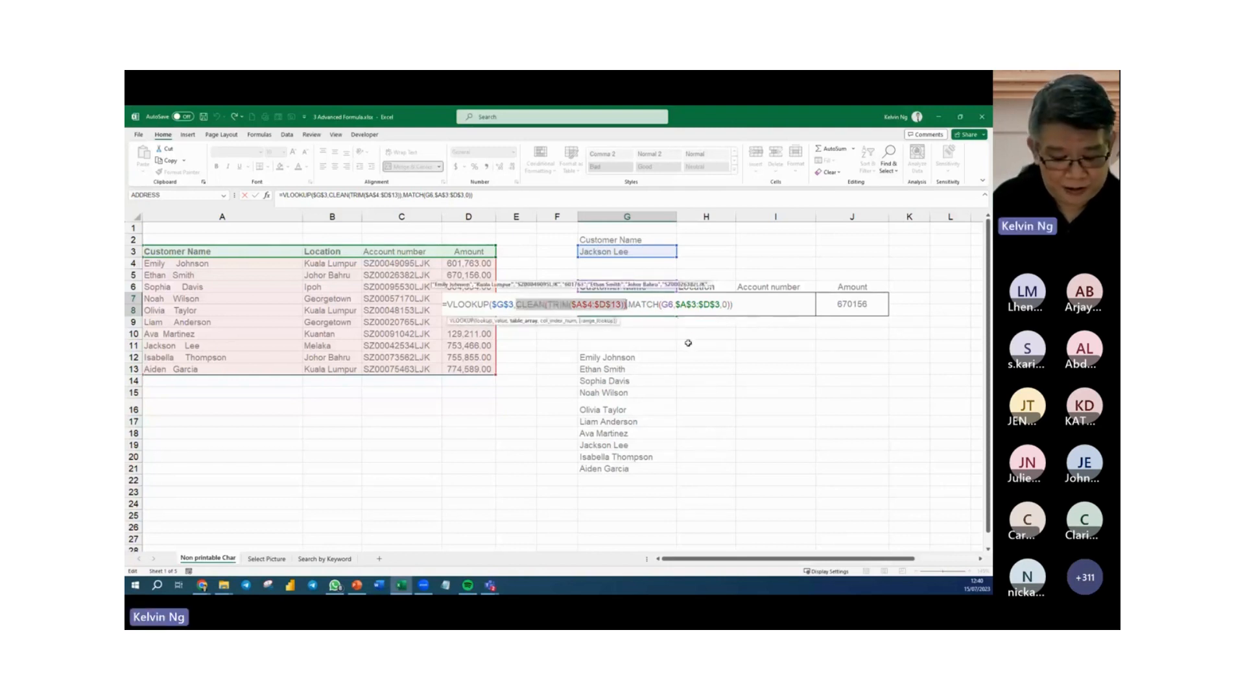
key("F9")
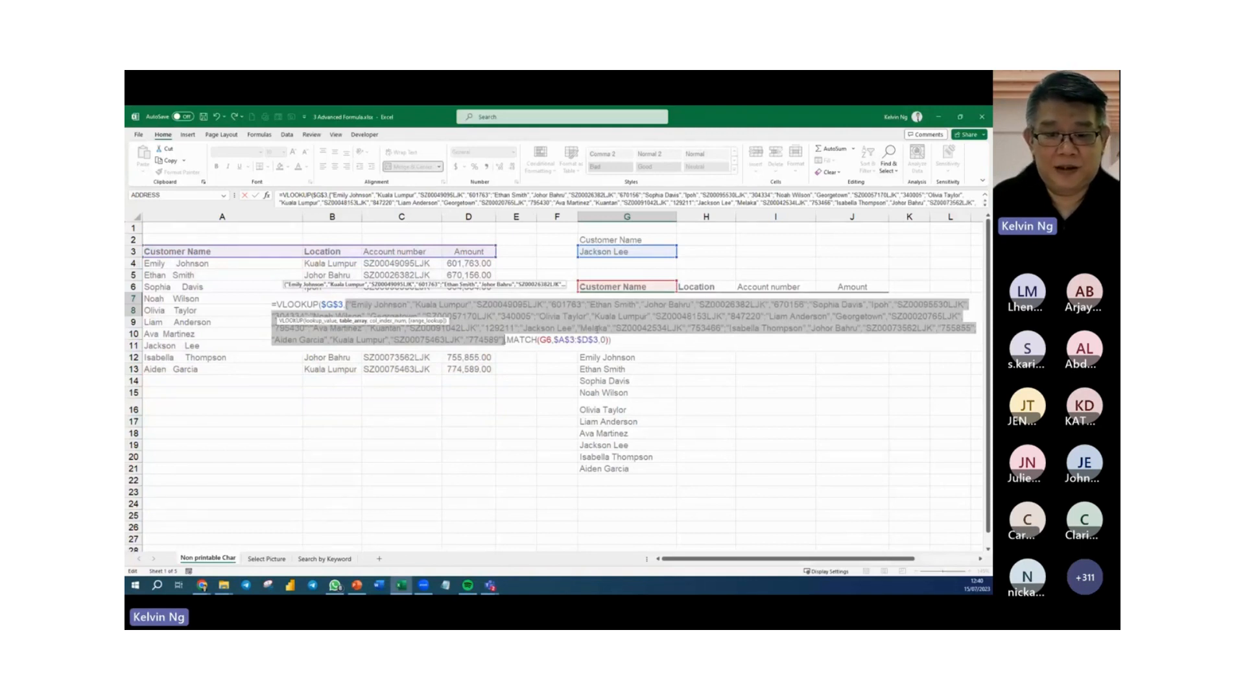
key("ctrl+z")
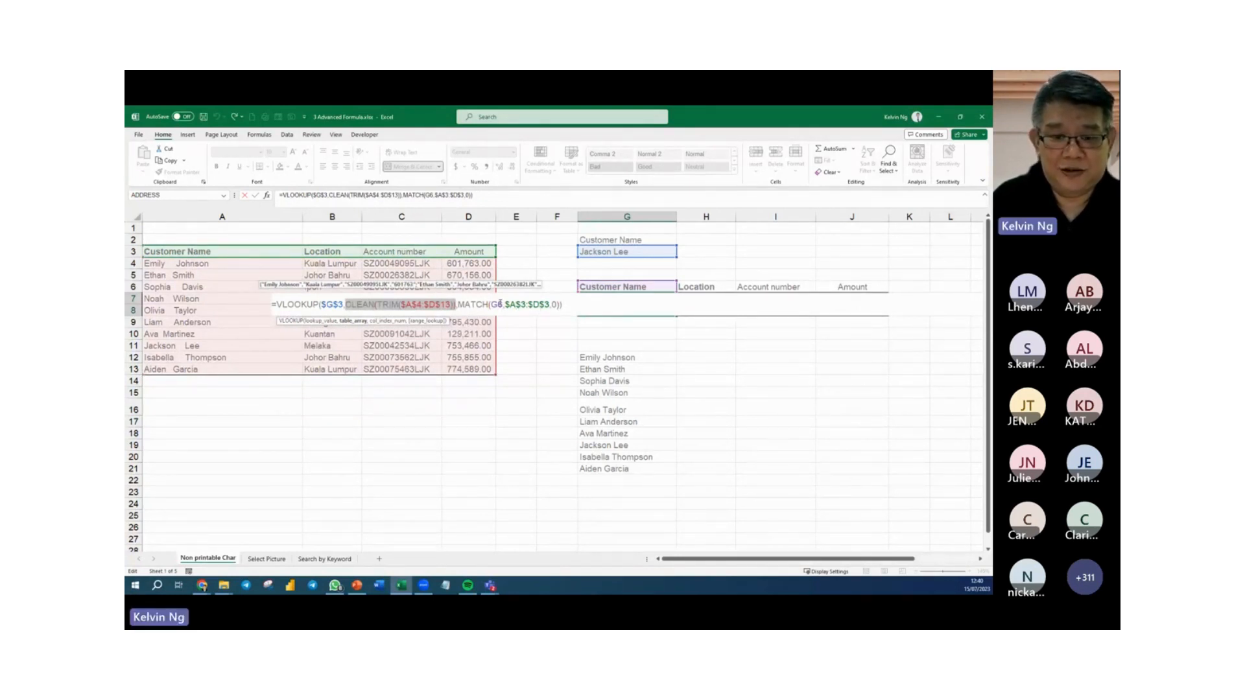
Inspect the column index that MATCH(G6,$A$3:$D$3,0) returns inside the G7 formula, leaving the formula as it is.
left_click(497, 304)
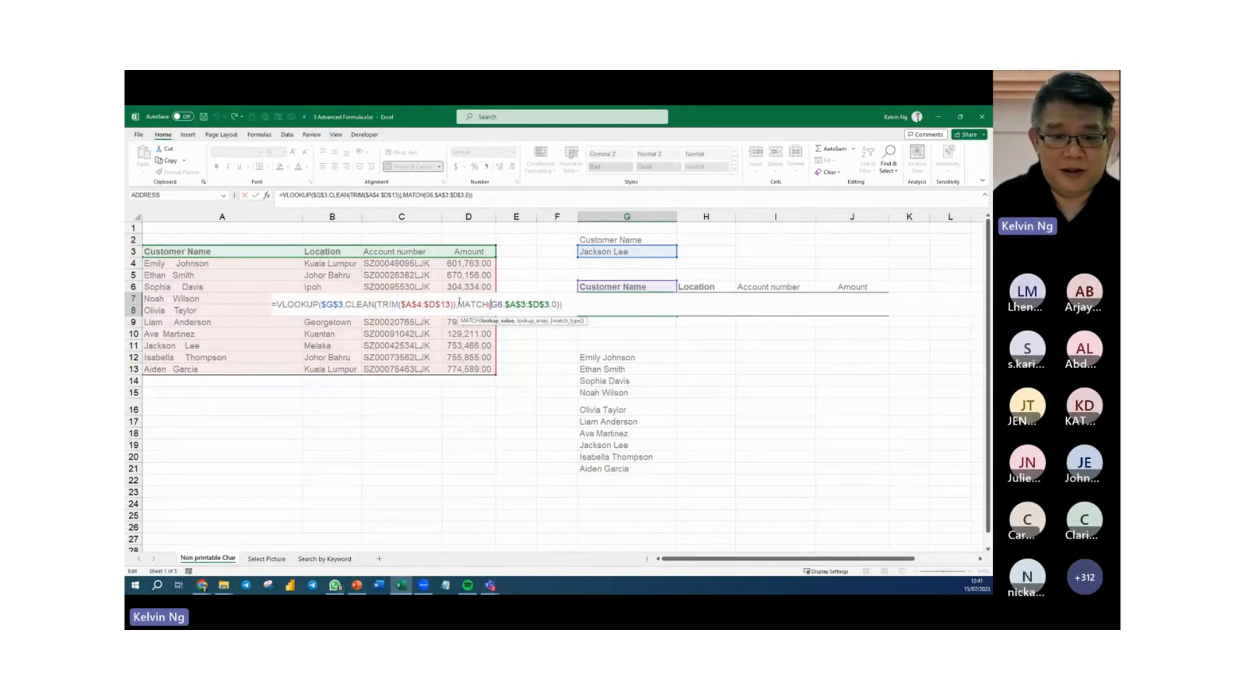
double_click(464, 304)
left_click_drag(501, 309, 552, 314)
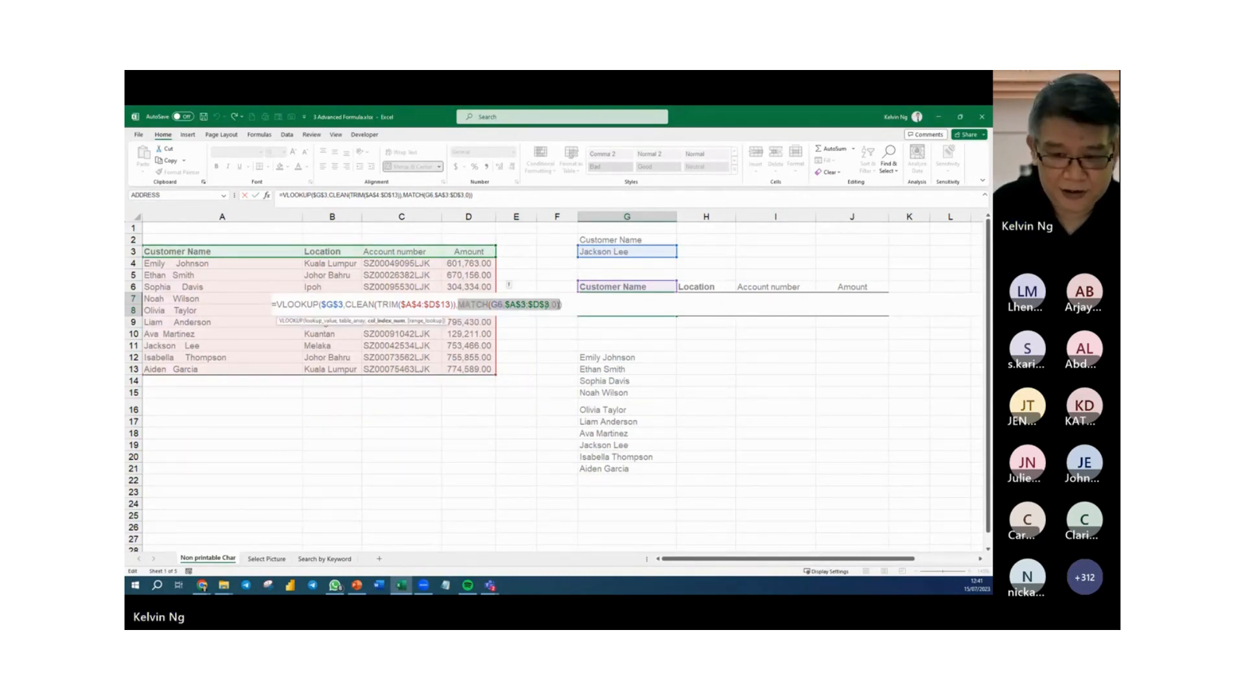
type("1")
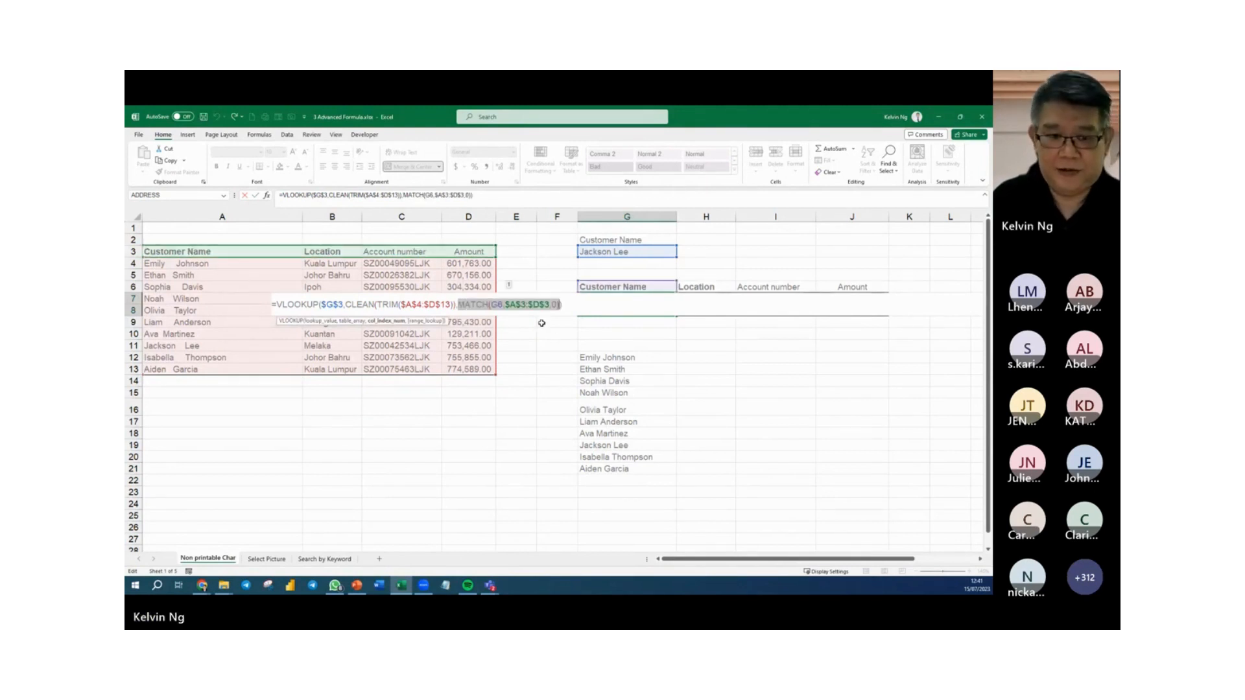
key("Return")
Evaluate the MATCH(H6,$A$3:$D$3,0) part inside the H7 formula to inspect its column index, and restore the expression.
left_click(706, 302)
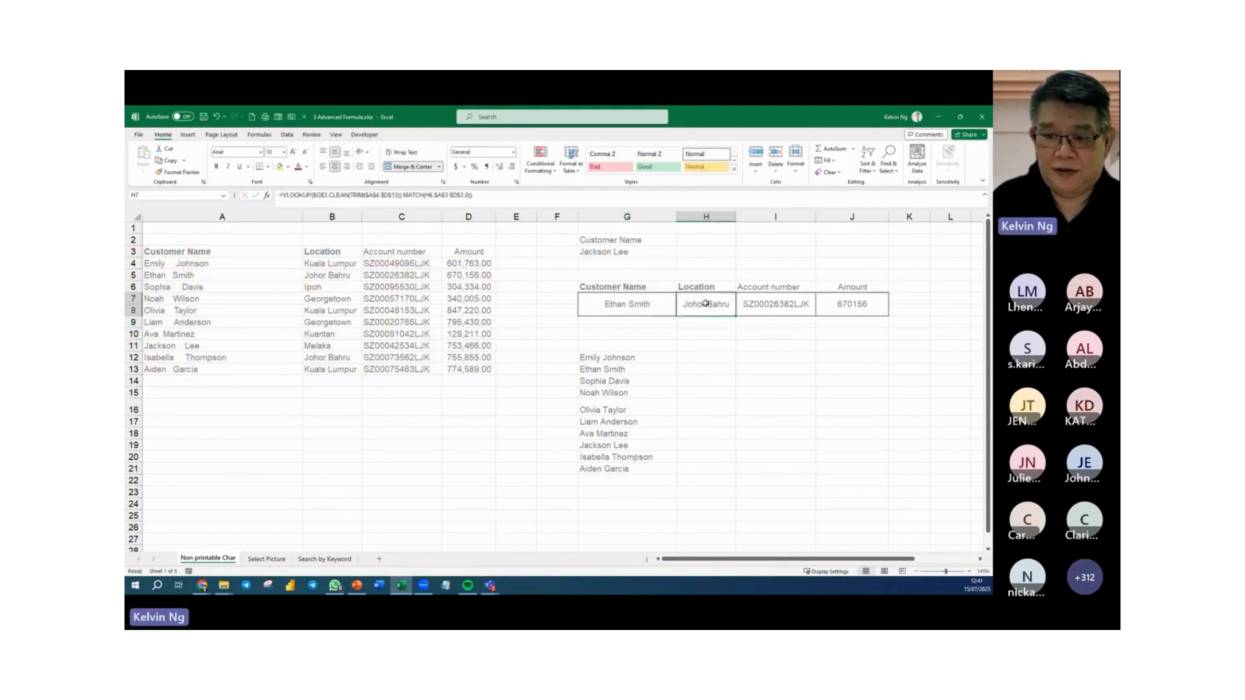
double_click(705, 303)
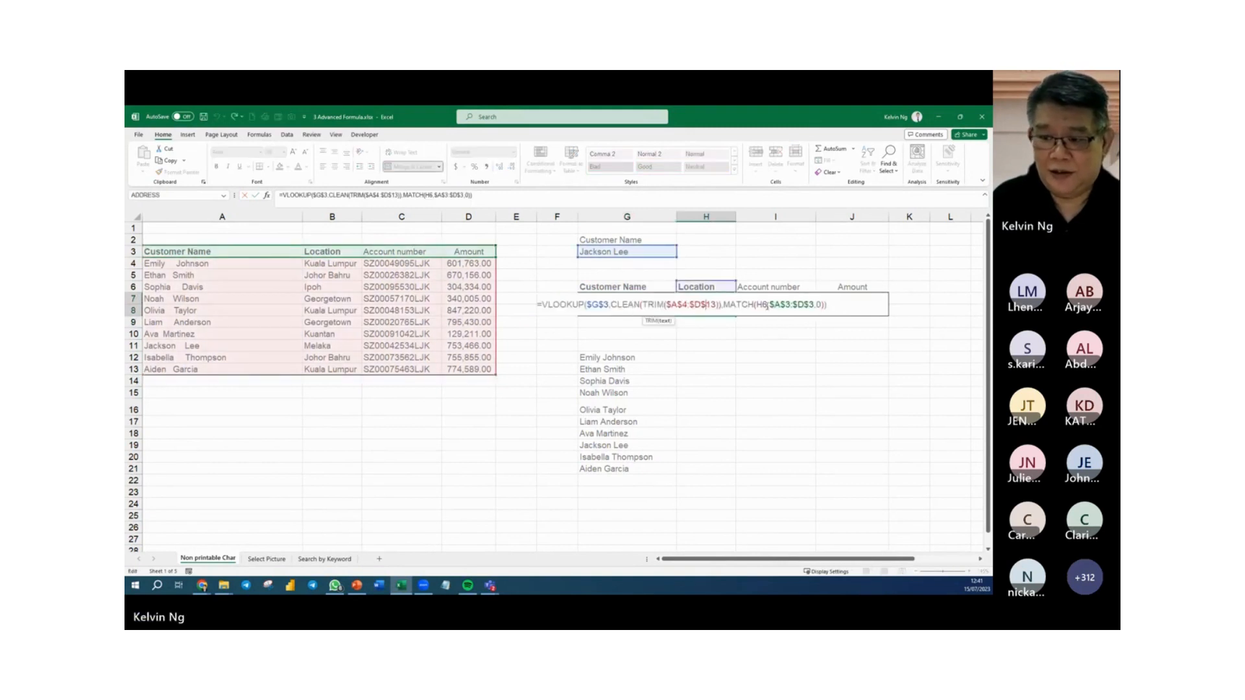
left_click_drag(724, 306, 825, 314)
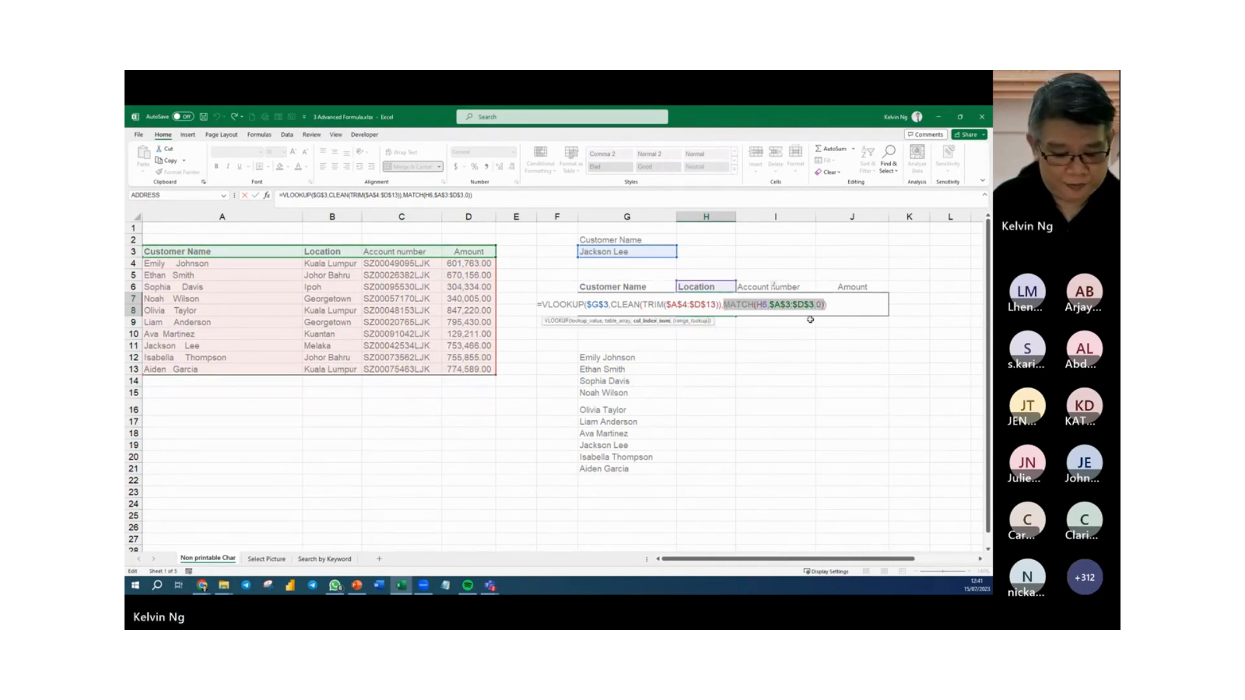
type("2")
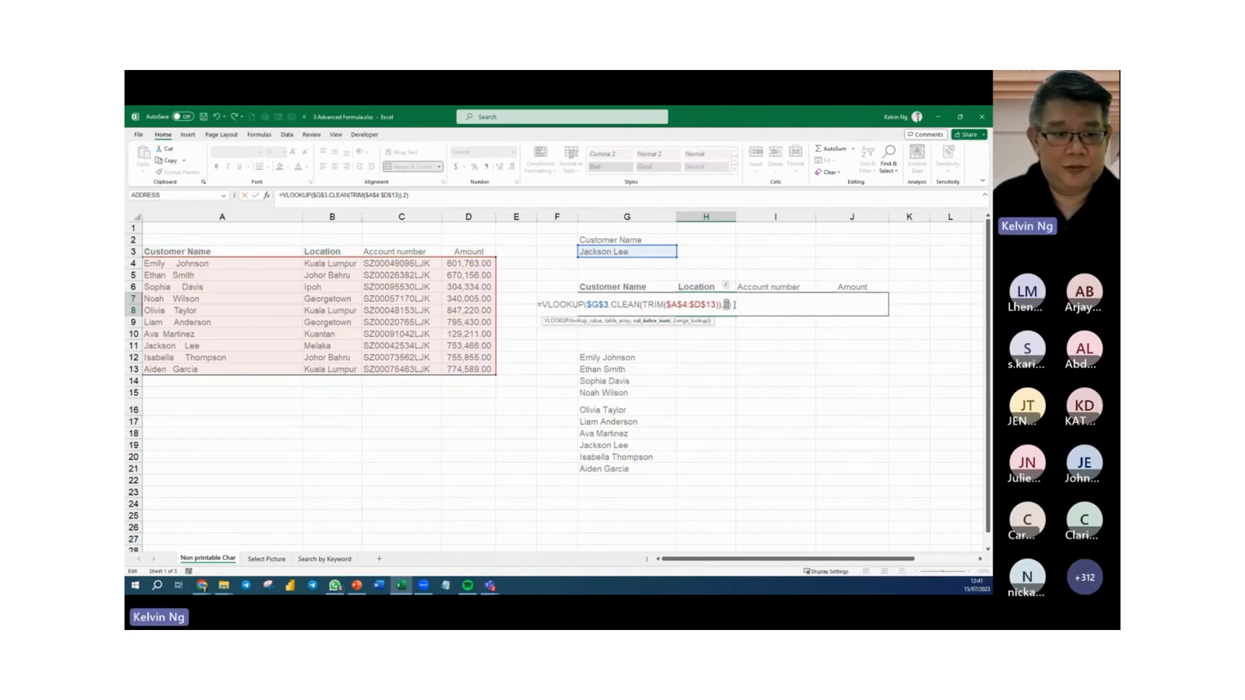
key("Escape")
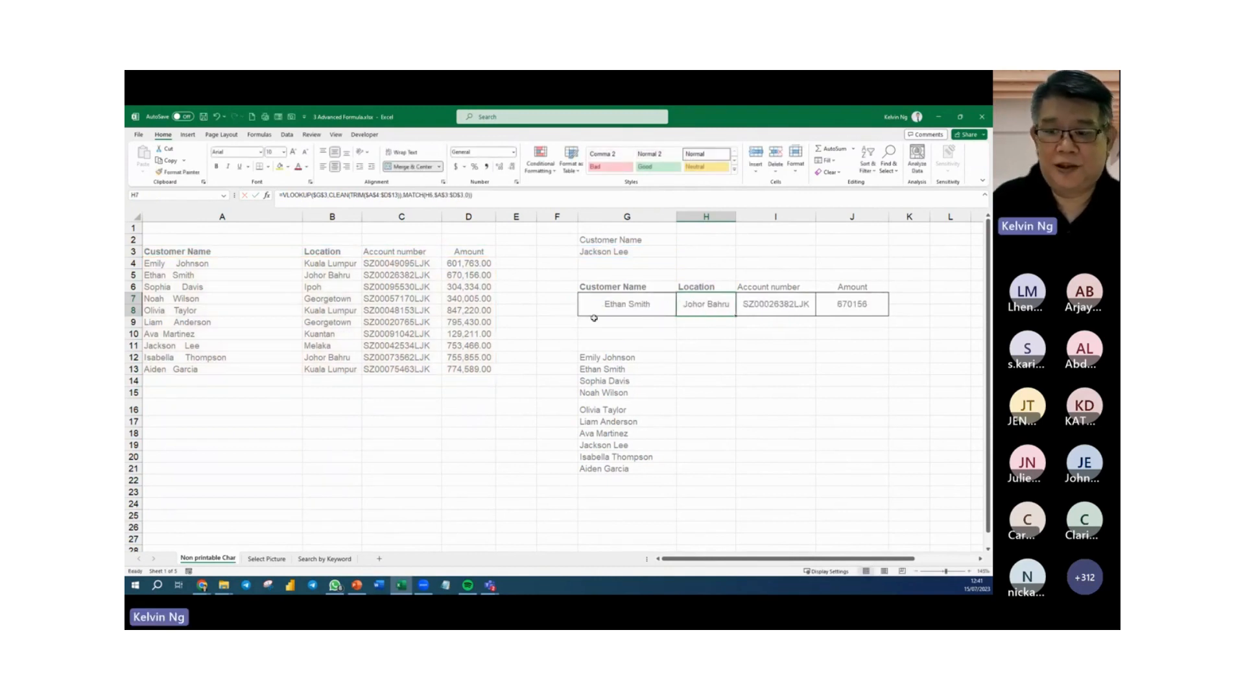
Add 0 as the range_lookup argument of the G7 VLOOKUP for an exact match, and fill the formula across to J7.
double_click(647, 304)
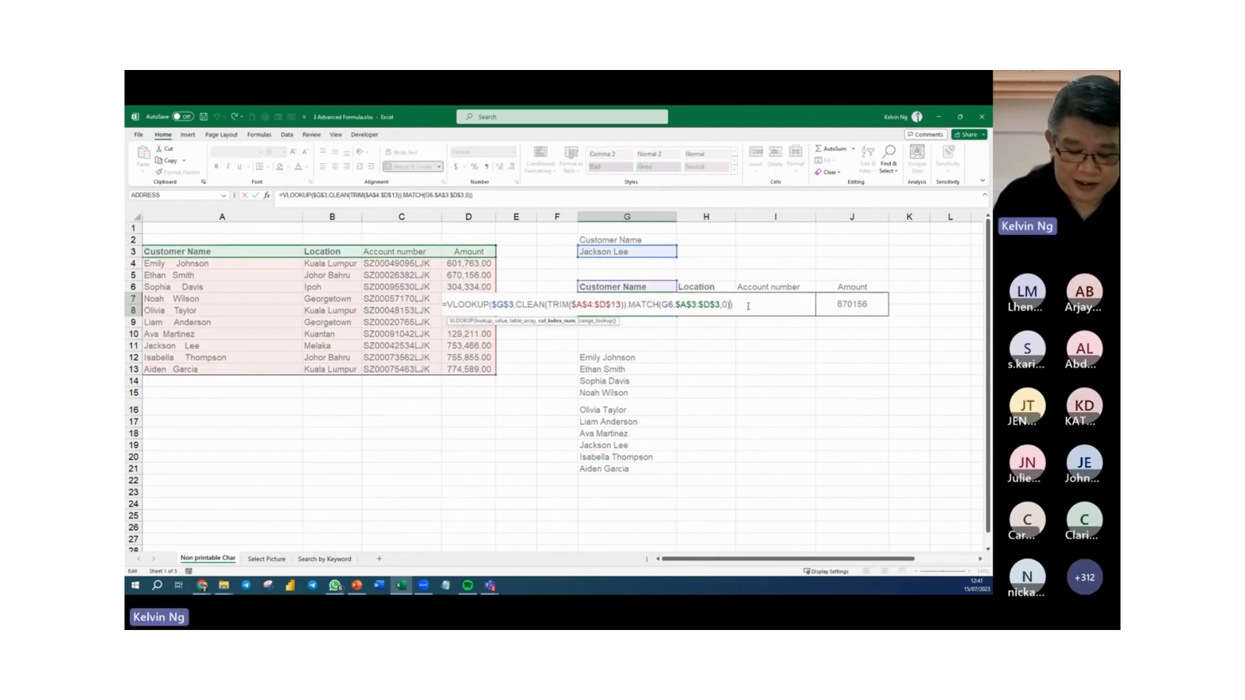
type(",0")
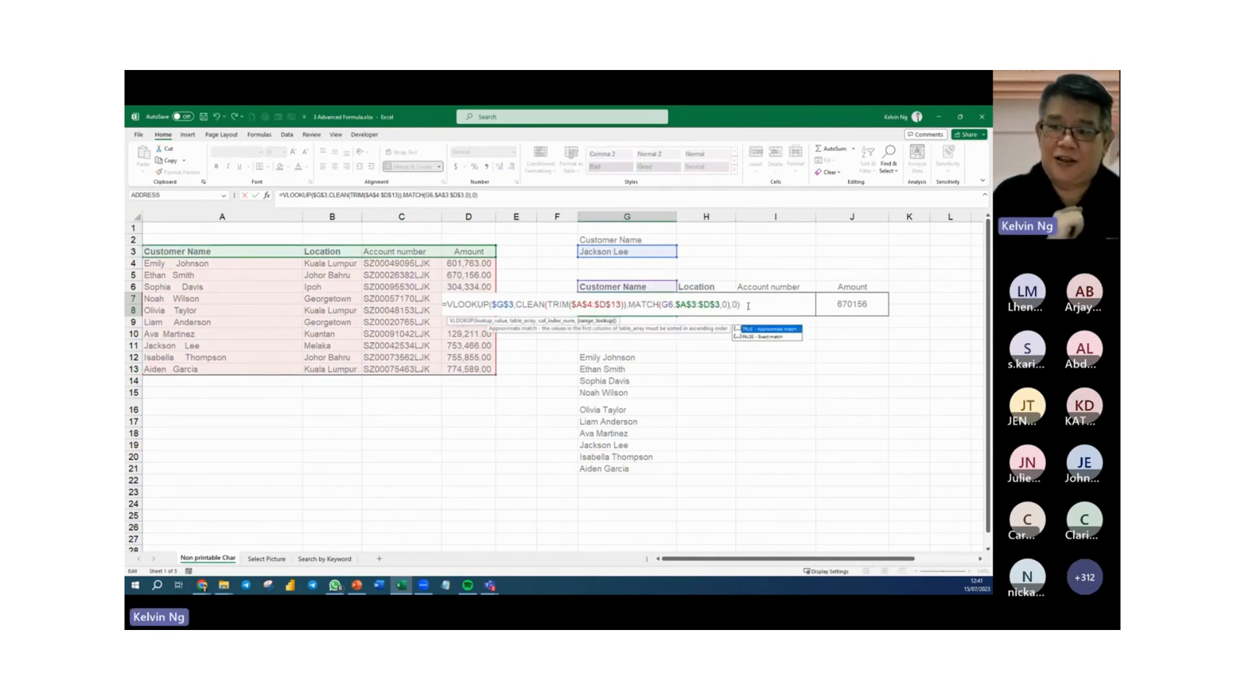
key("Return")
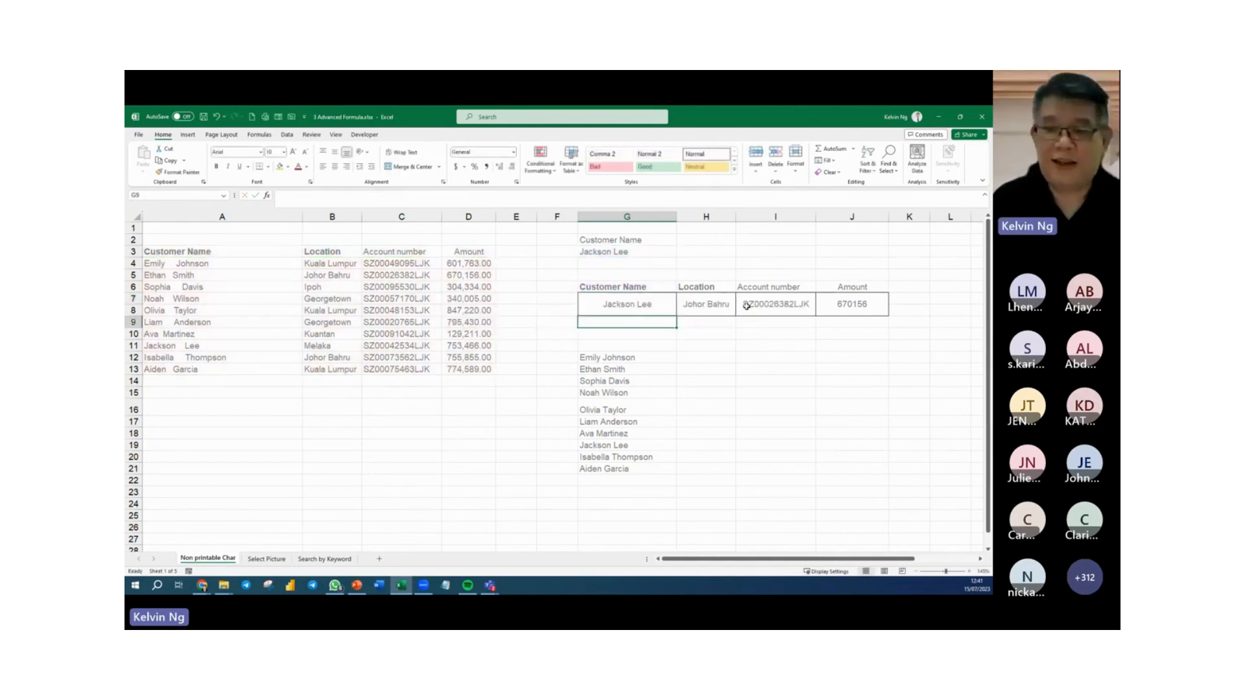
key("Up")
left_click_drag(691, 319, 883, 328)
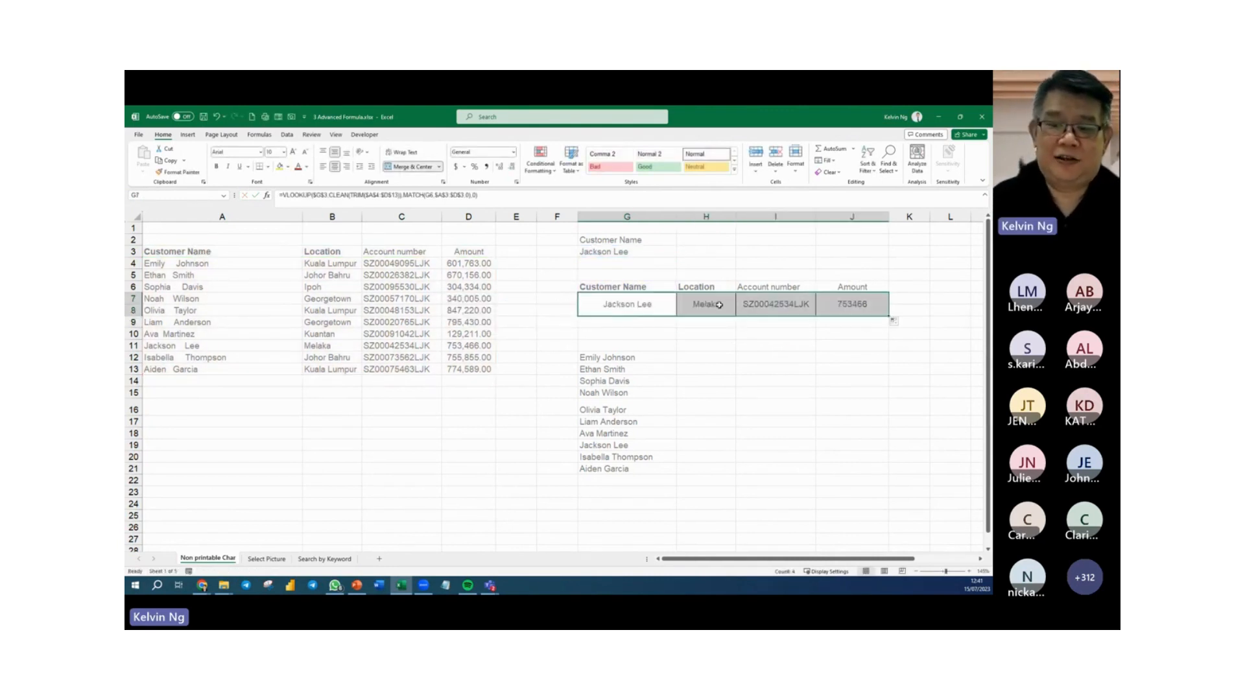
Replace the range_lookup argument 0 in the G7 VLOOKUP with FALSE, and fill the formula across to J7.
double_click(658, 305)
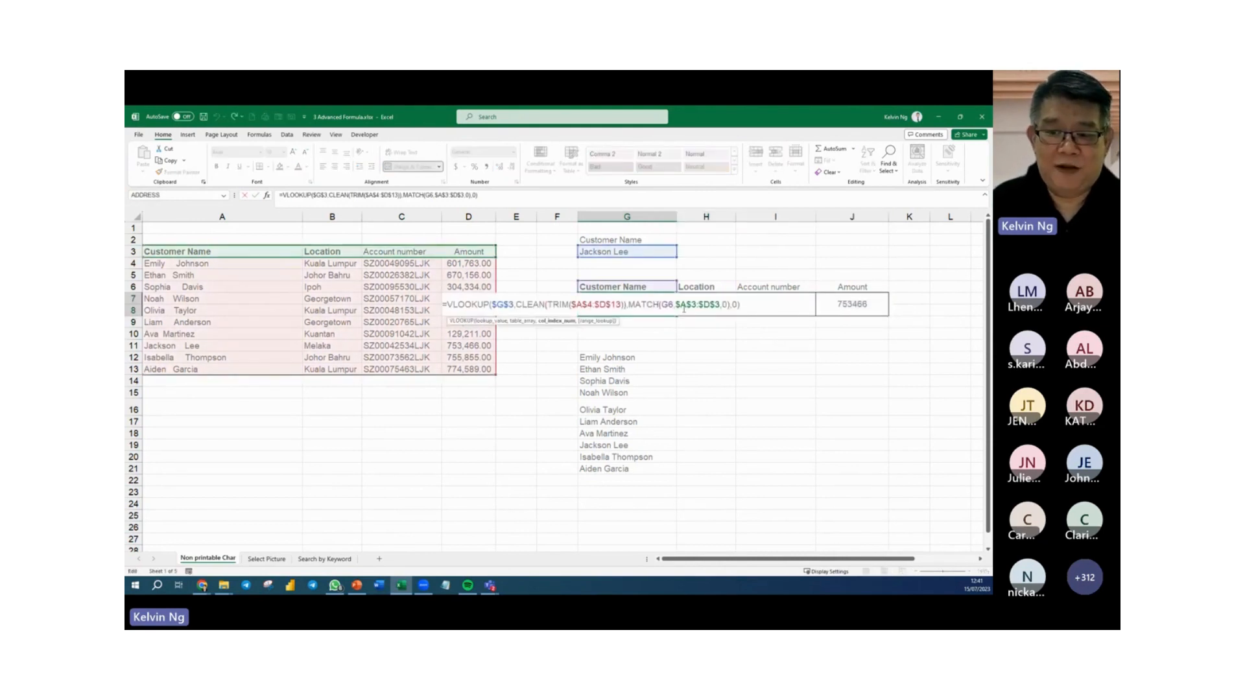
left_click_drag(738, 304, 731, 308)
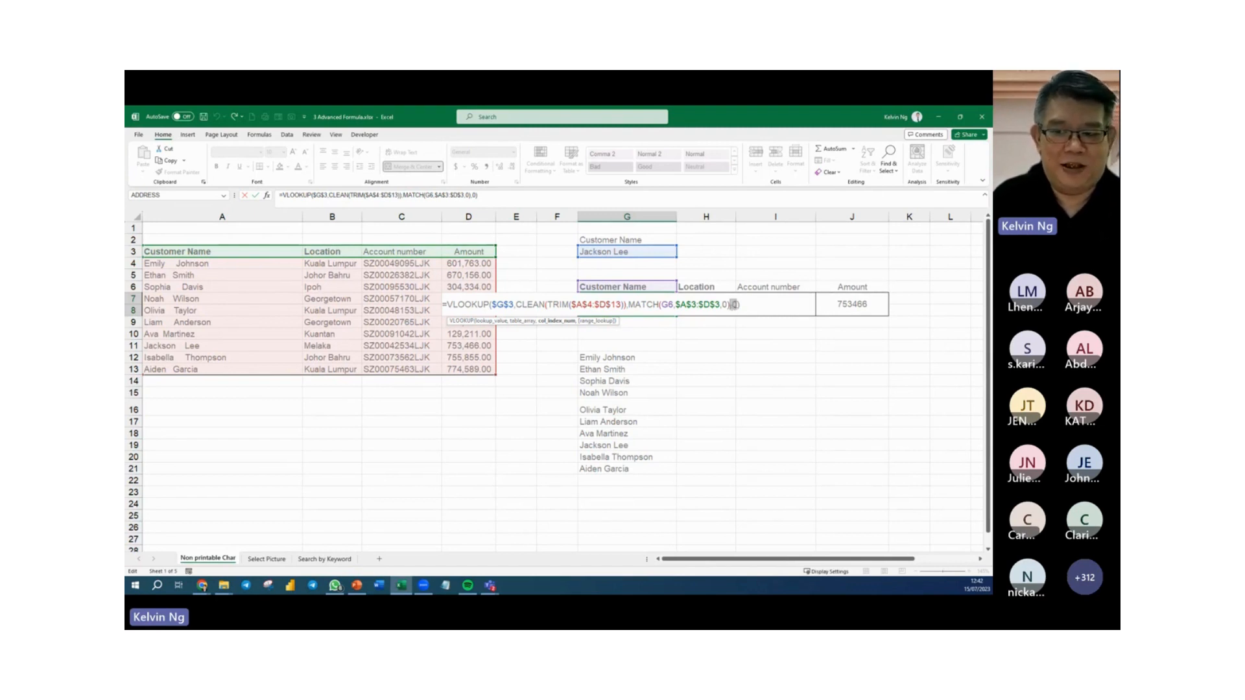
left_click(737, 305)
key("BackSpace")
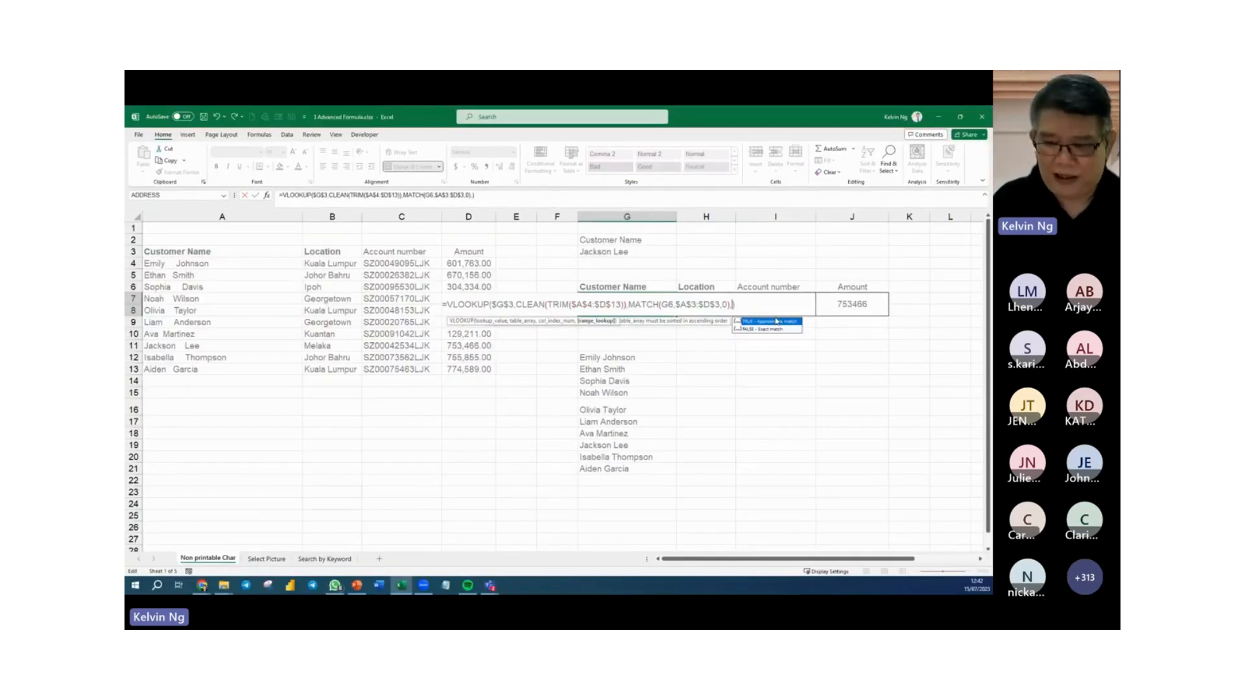
key("Down")
key("Tab")
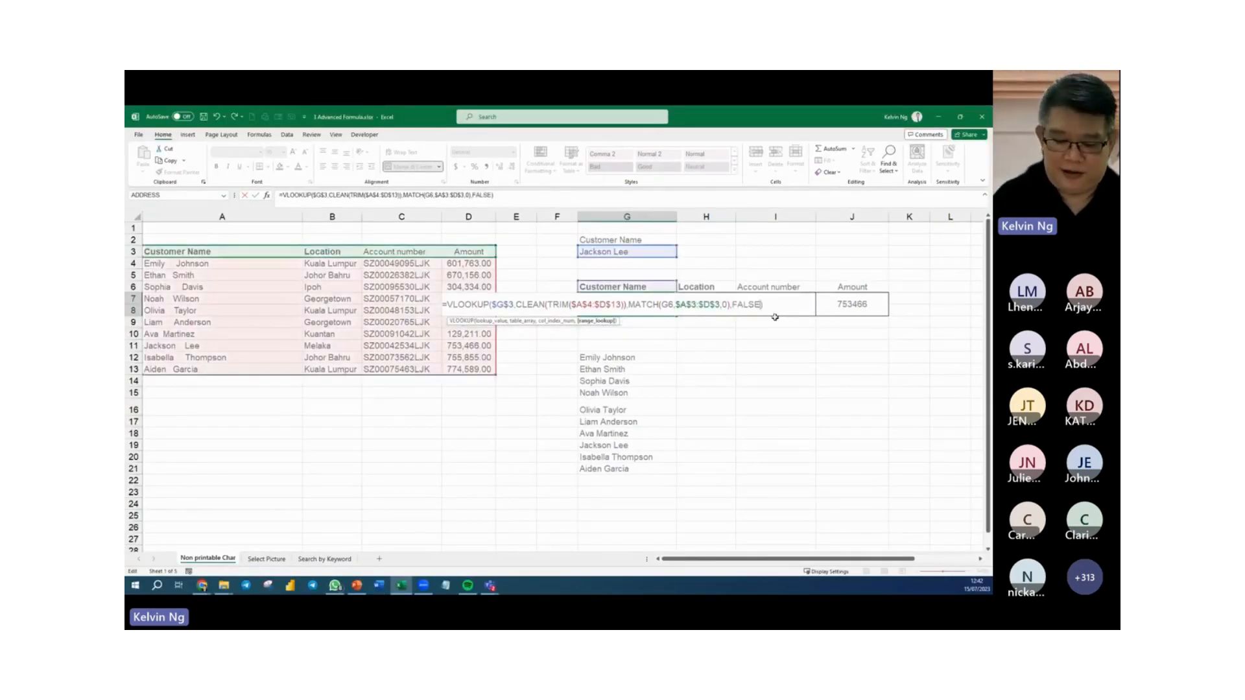
key("Return")
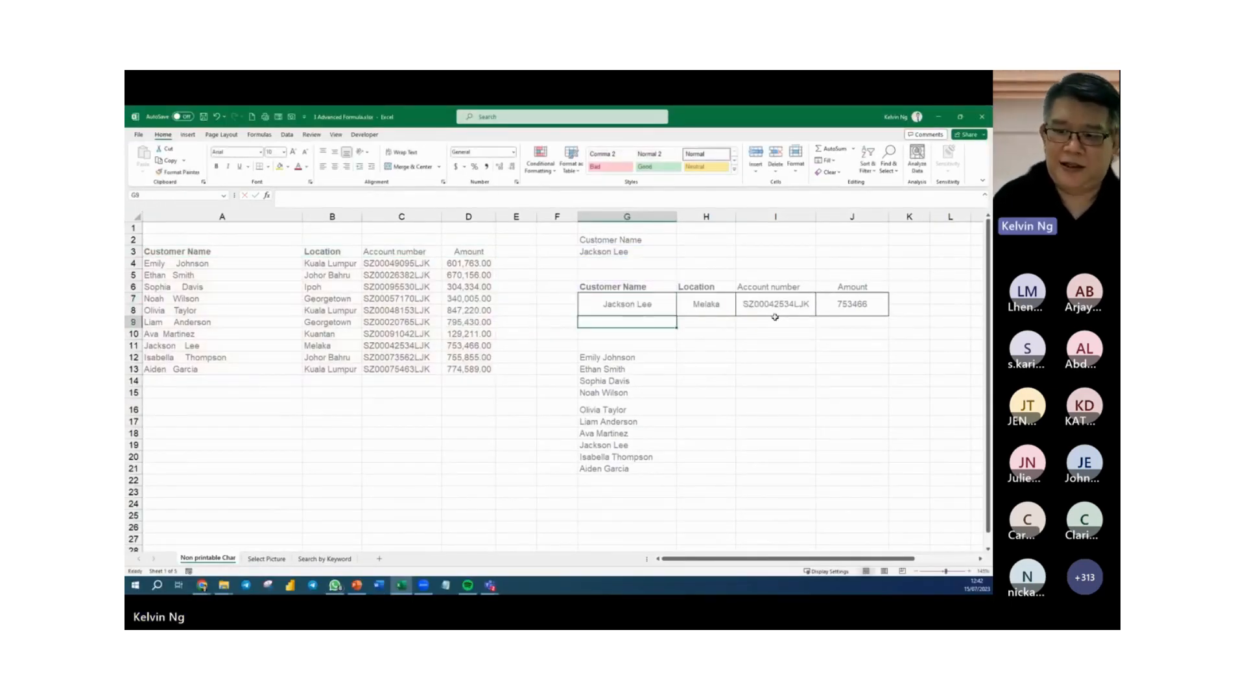
left_click(667, 310)
left_click_drag(675, 315, 856, 317)
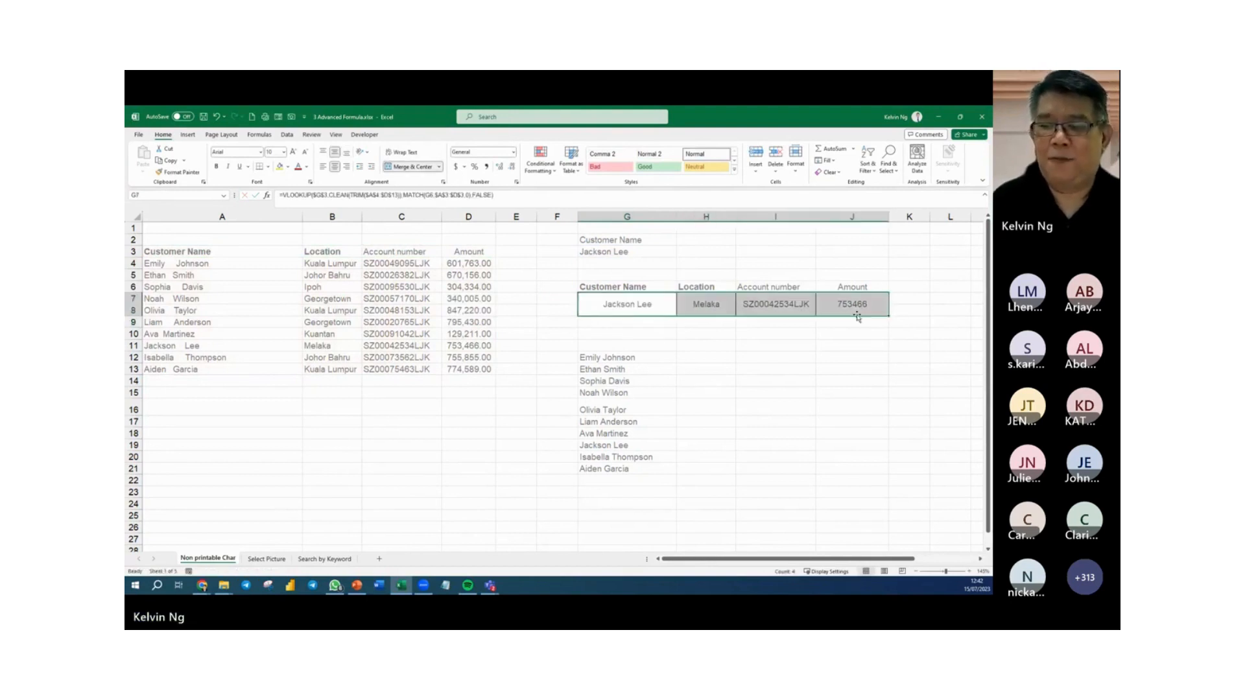
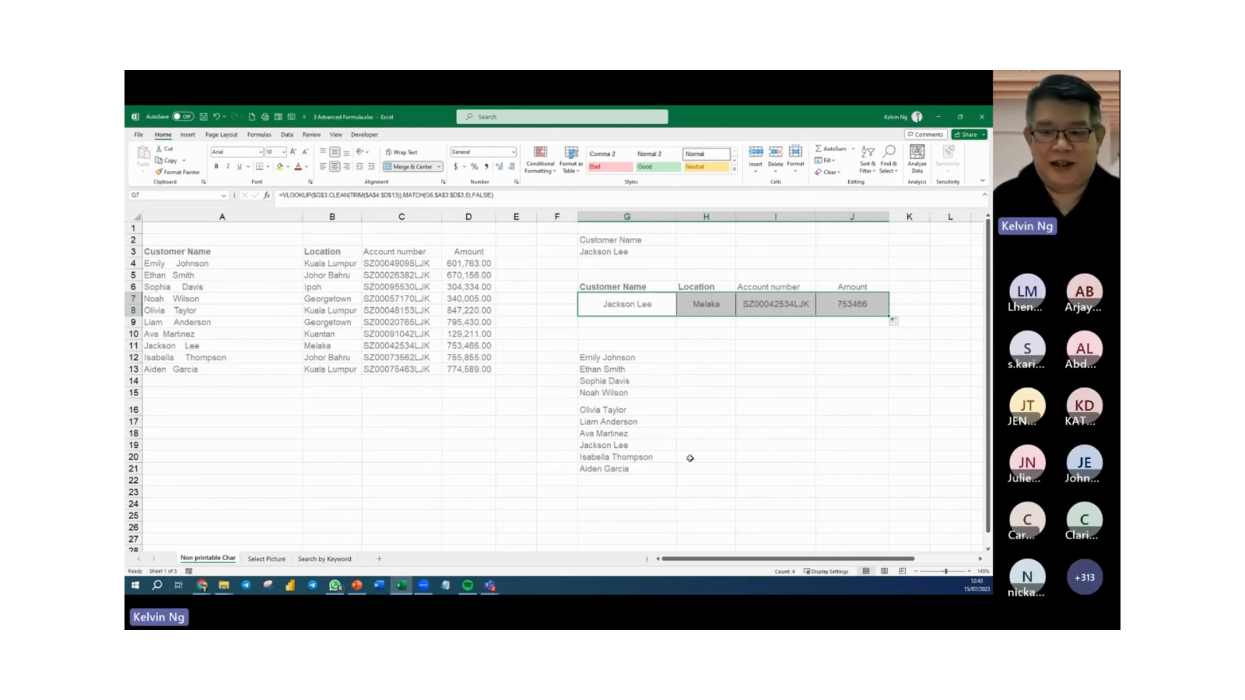
Delete the list of cleaned customer names in G12:G21.
left_click_drag(638, 358, 645, 468)
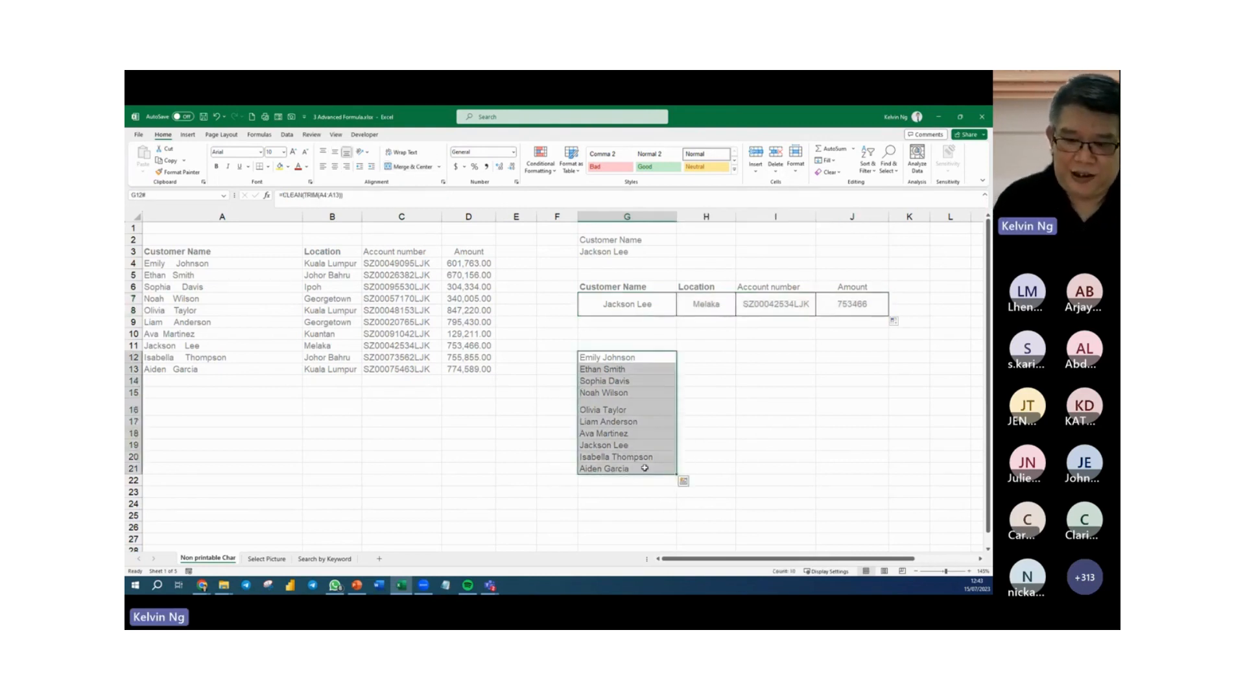
key("Delete")
left_click(760, 441)
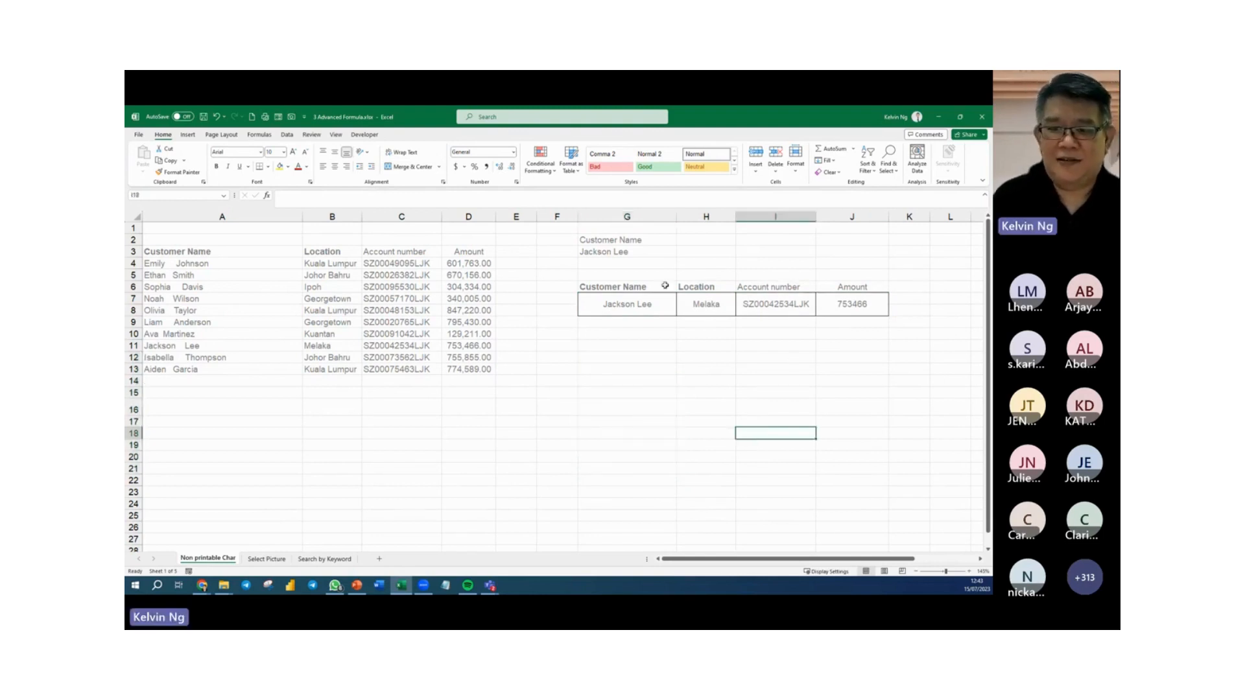
Enter =FORMULATEXT(G7) in G5 to display the lookup formula as text above the result headers.
left_click(637, 275)
type("=FORMULATEXT(")
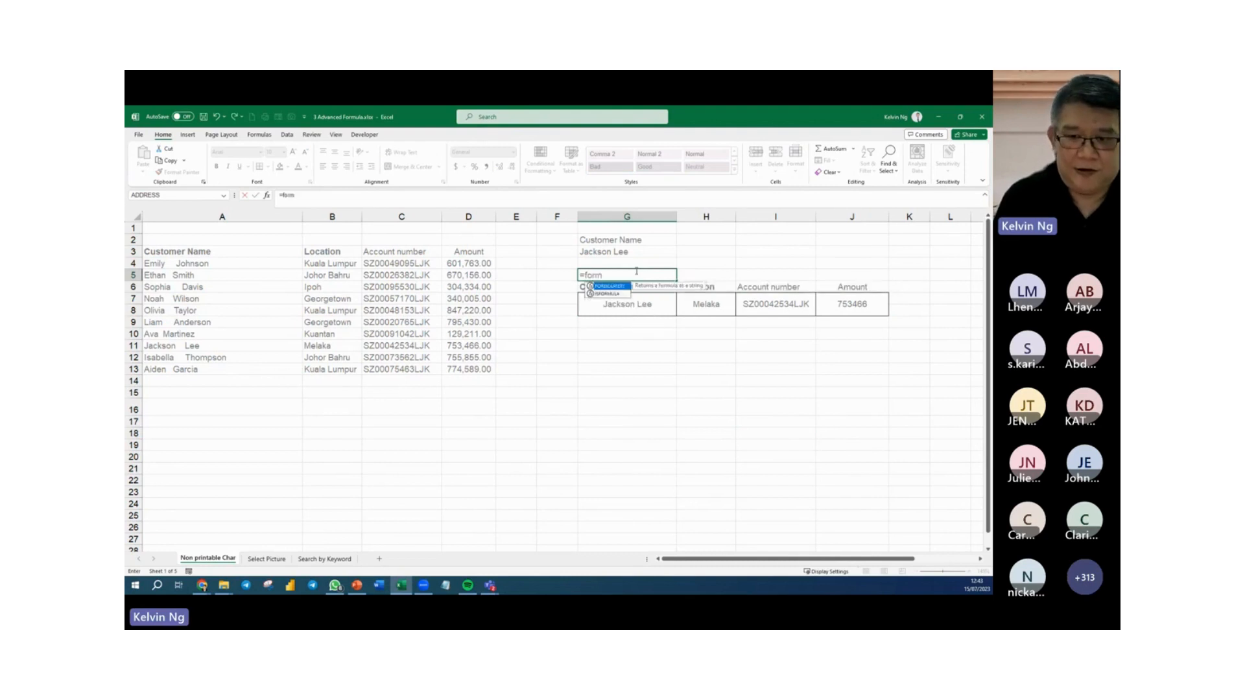
left_click(652, 307)
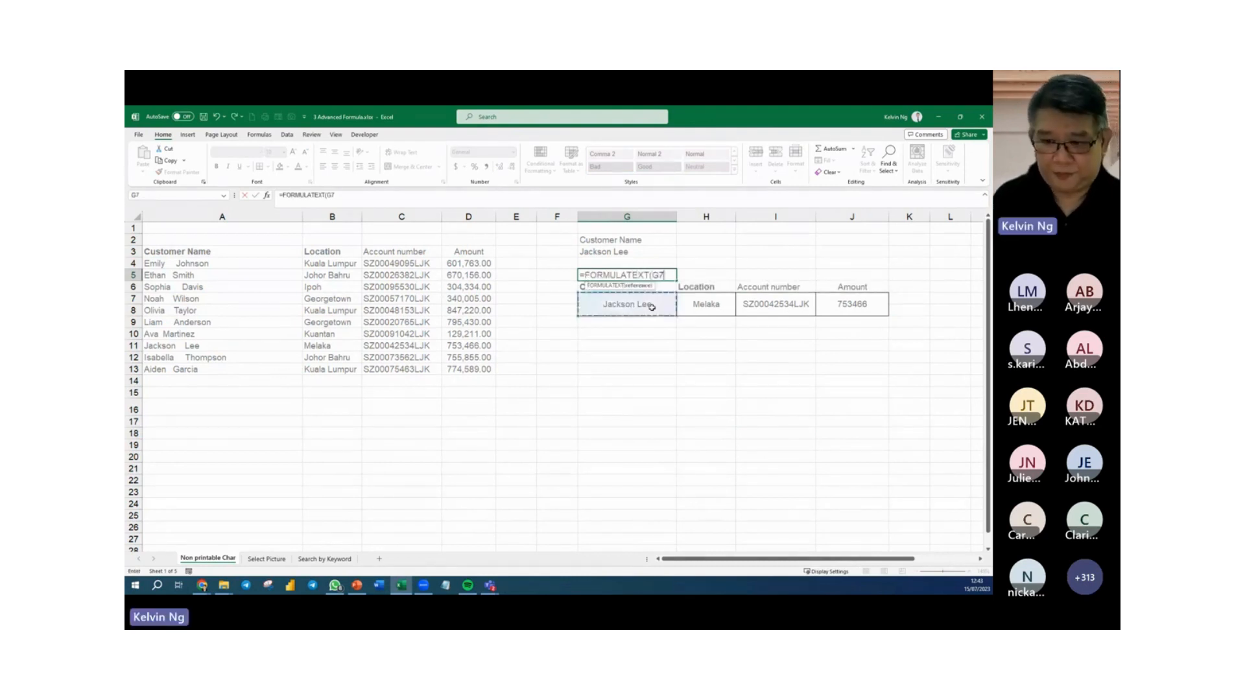
key("Return")
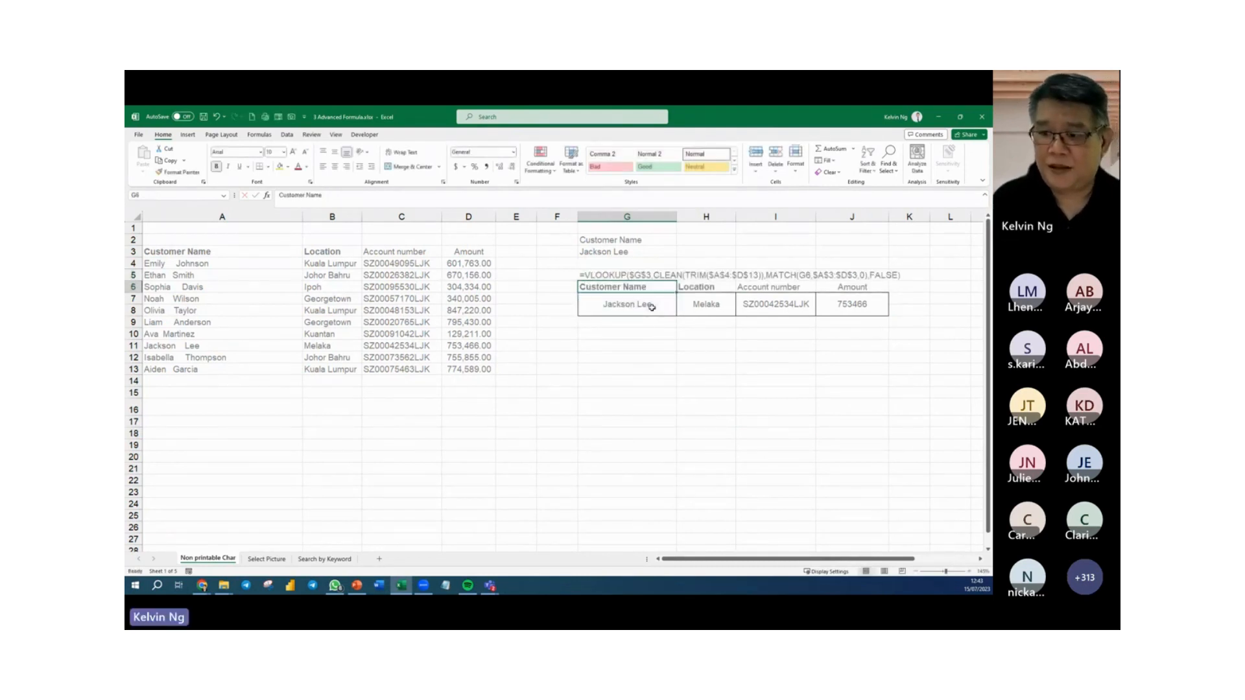
left_click(686, 402)
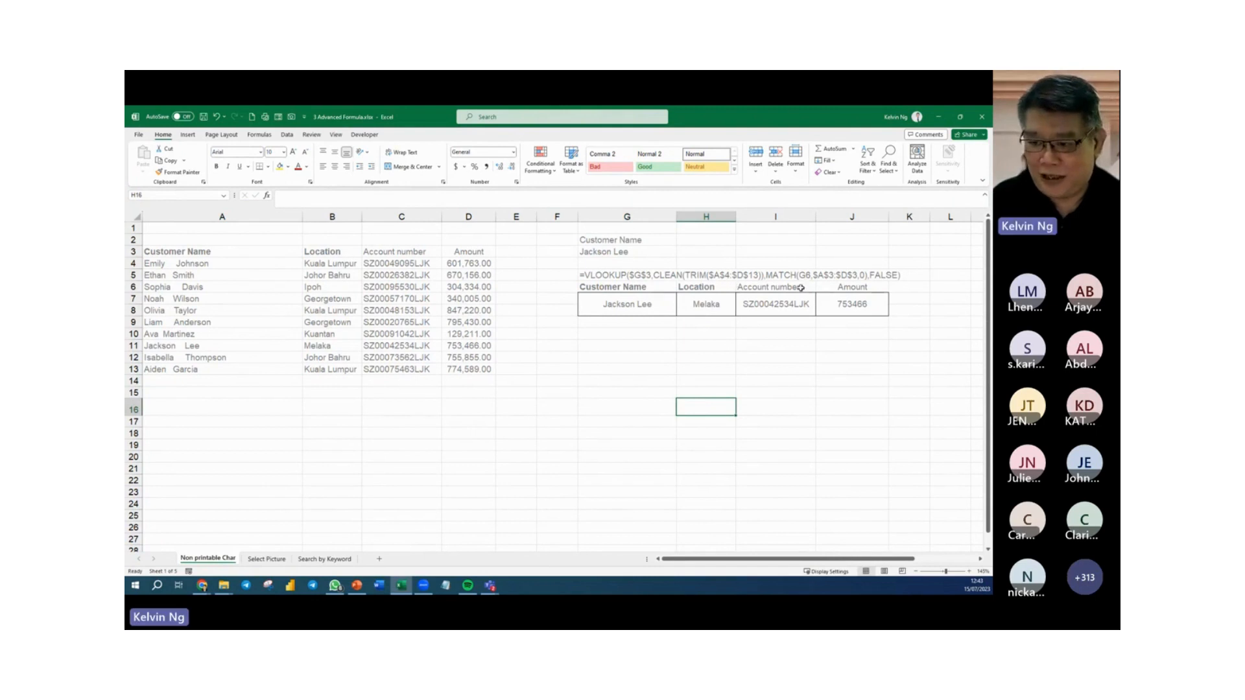
Format the formula text in G5 in bold red.
left_click(602, 274)
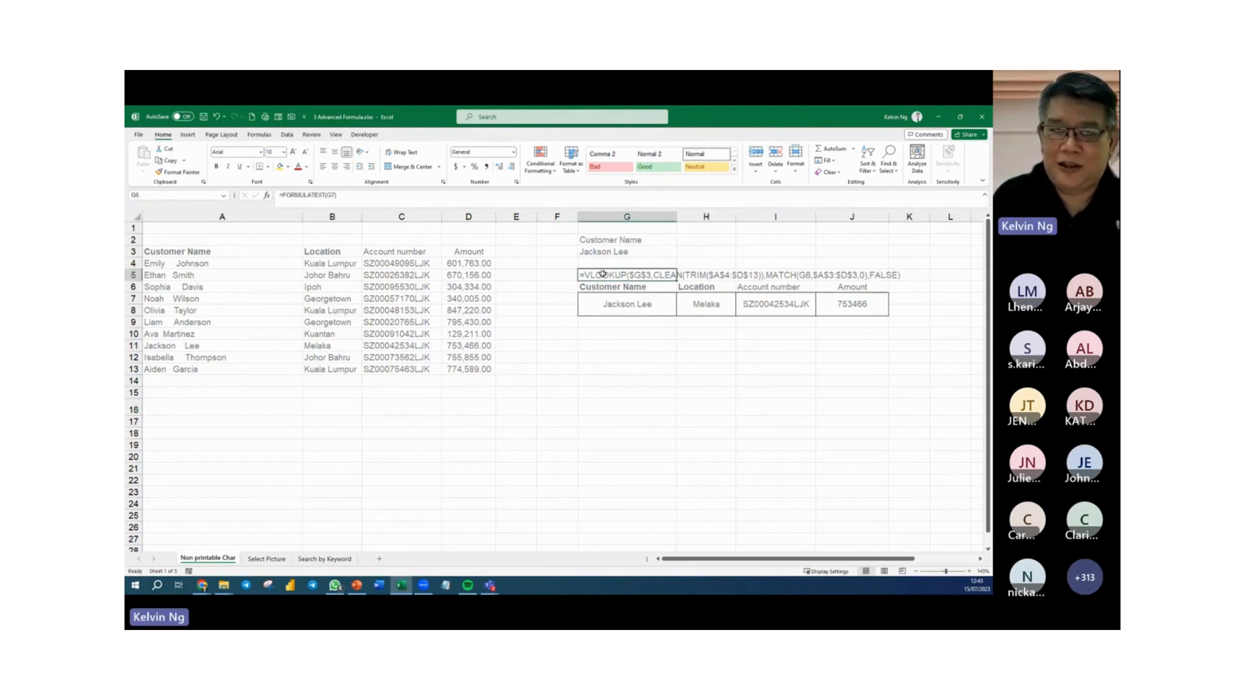
left_click(298, 168)
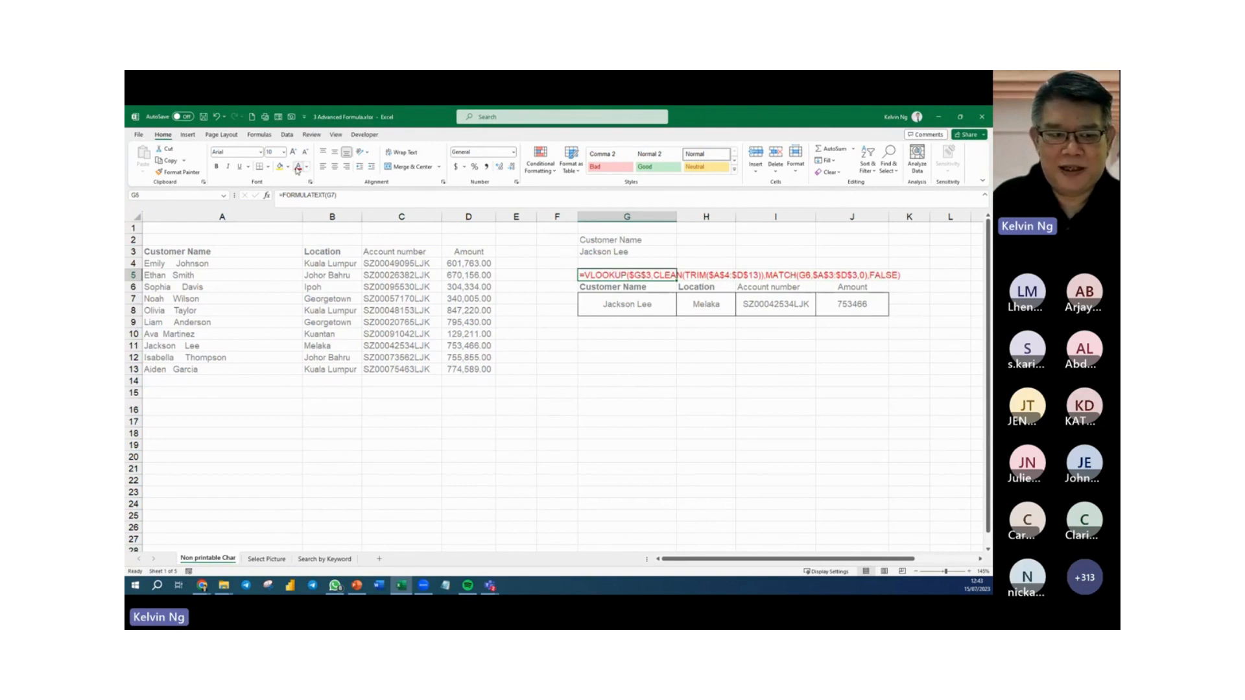
left_click(217, 166)
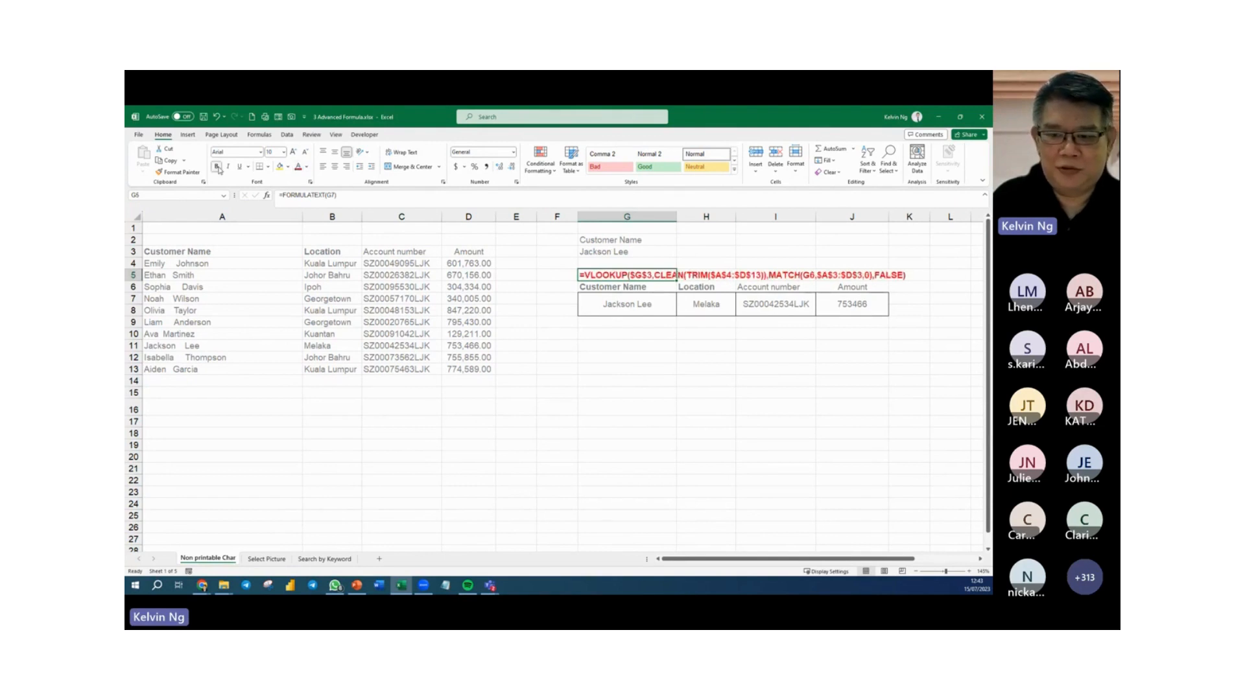
Draw a curved right block arrow in column F leading from the G5 formula text to the G7 result, about 1.8 cm high and 1.4 cm wide.
left_click(626, 306)
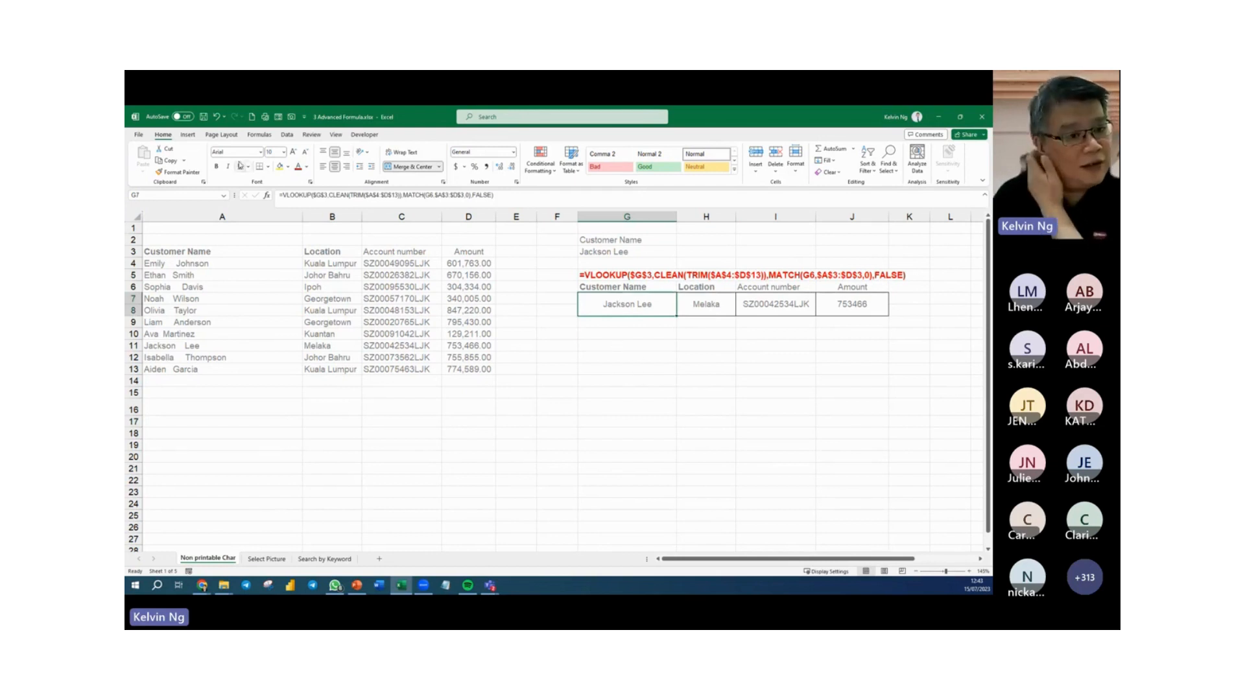
left_click(188, 135)
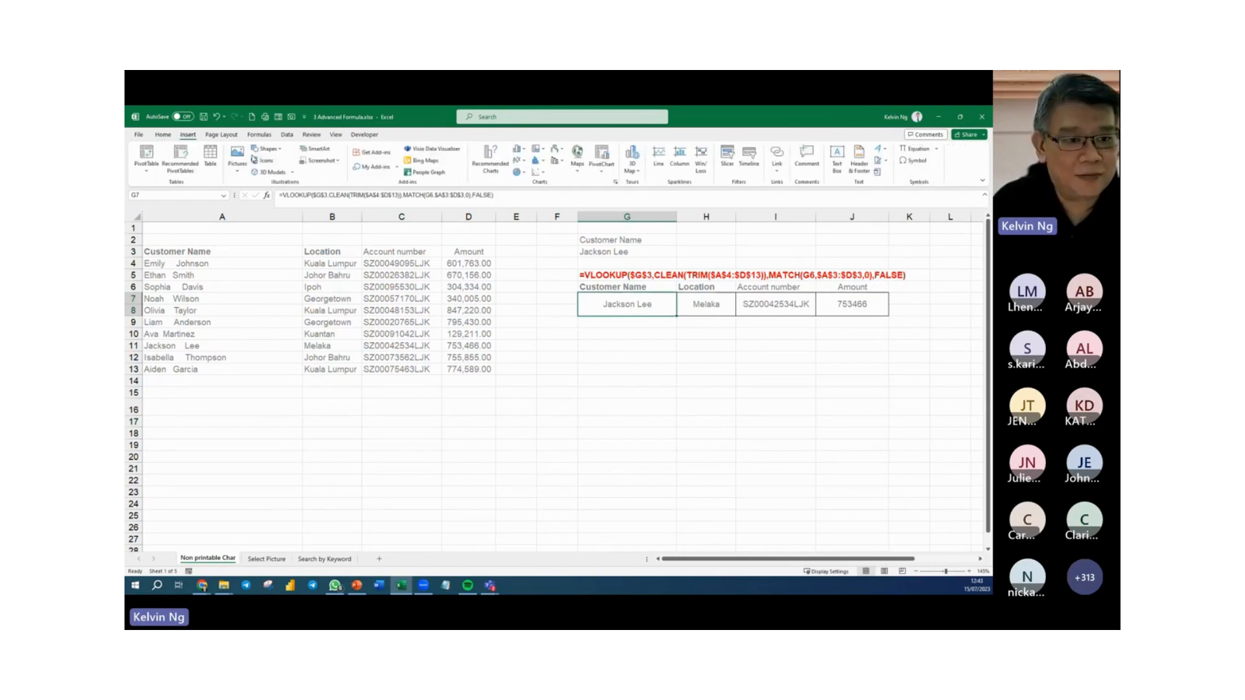
left_click(271, 149)
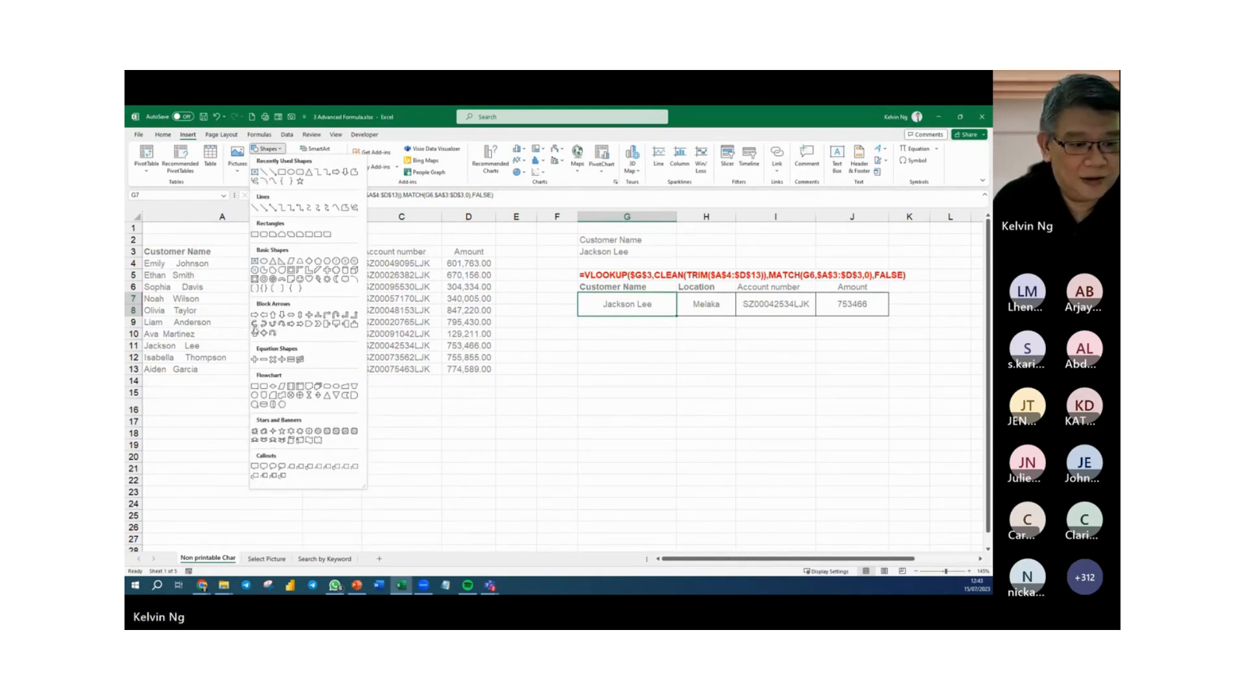
left_click(275, 332)
left_click_drag(574, 274, 539, 315)
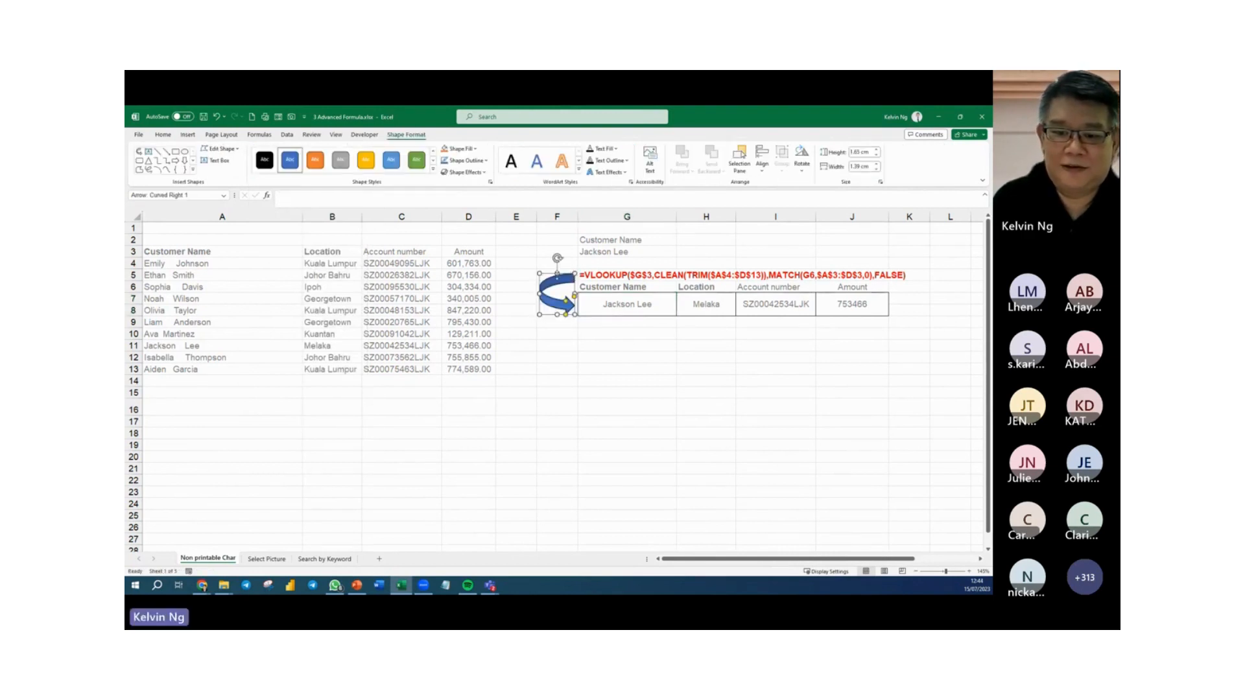
left_click_drag(557, 274, 558, 271)
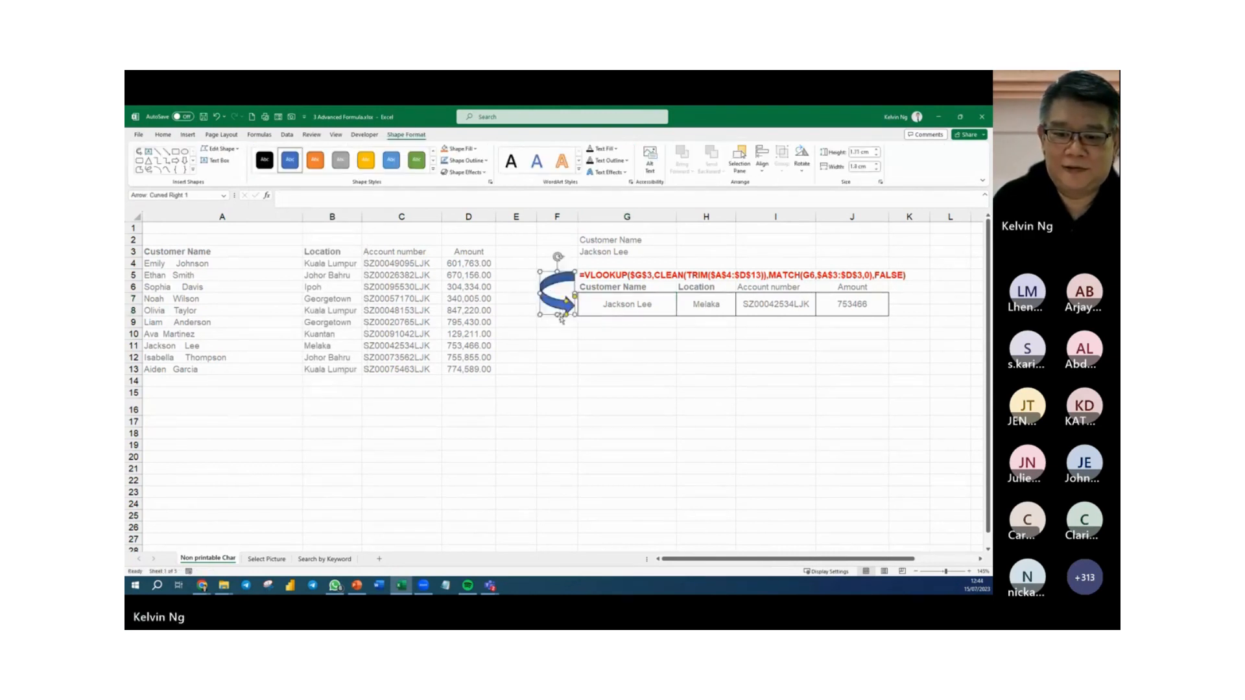
left_click_drag(558, 315, 567, 304)
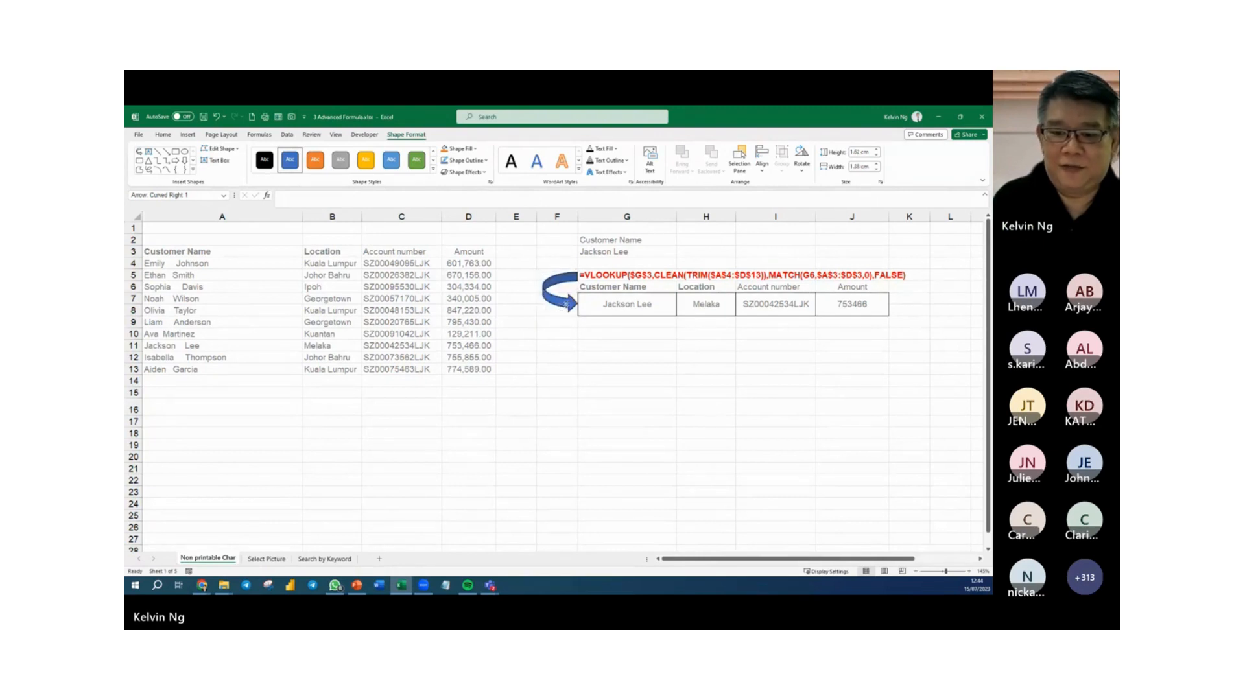
Apply the orange shape style to the curved arrow, and deselect it.
left_click(315, 160)
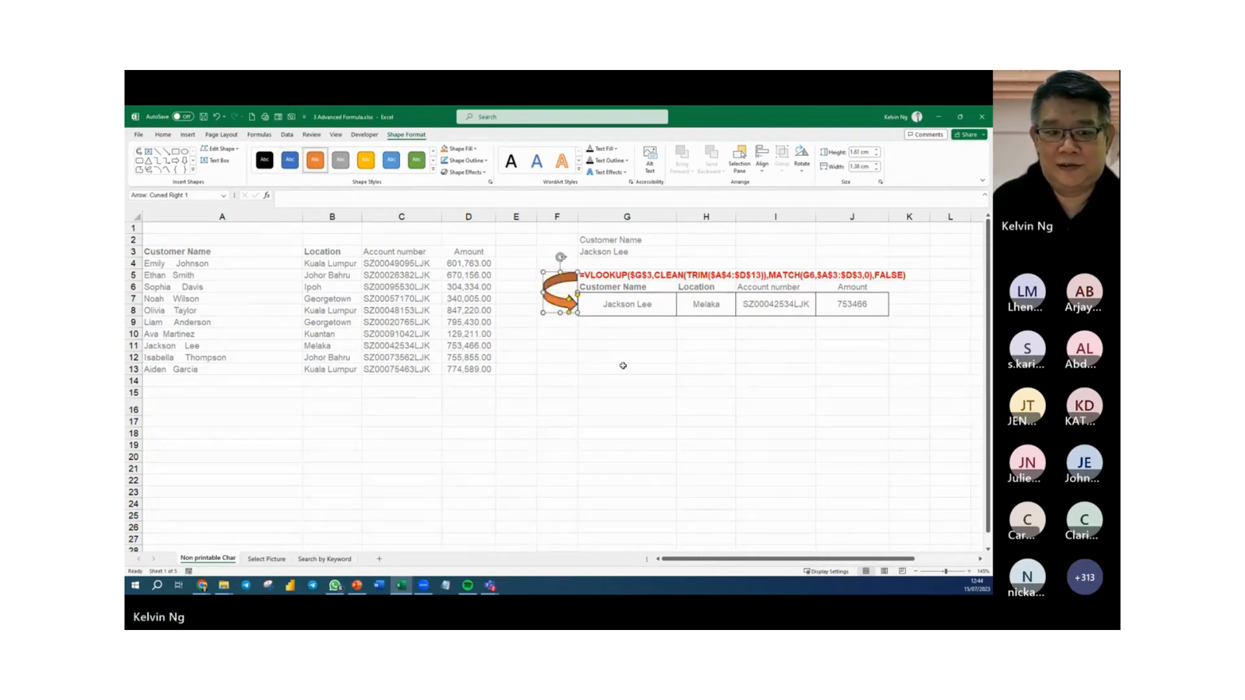
left_click(485, 161)
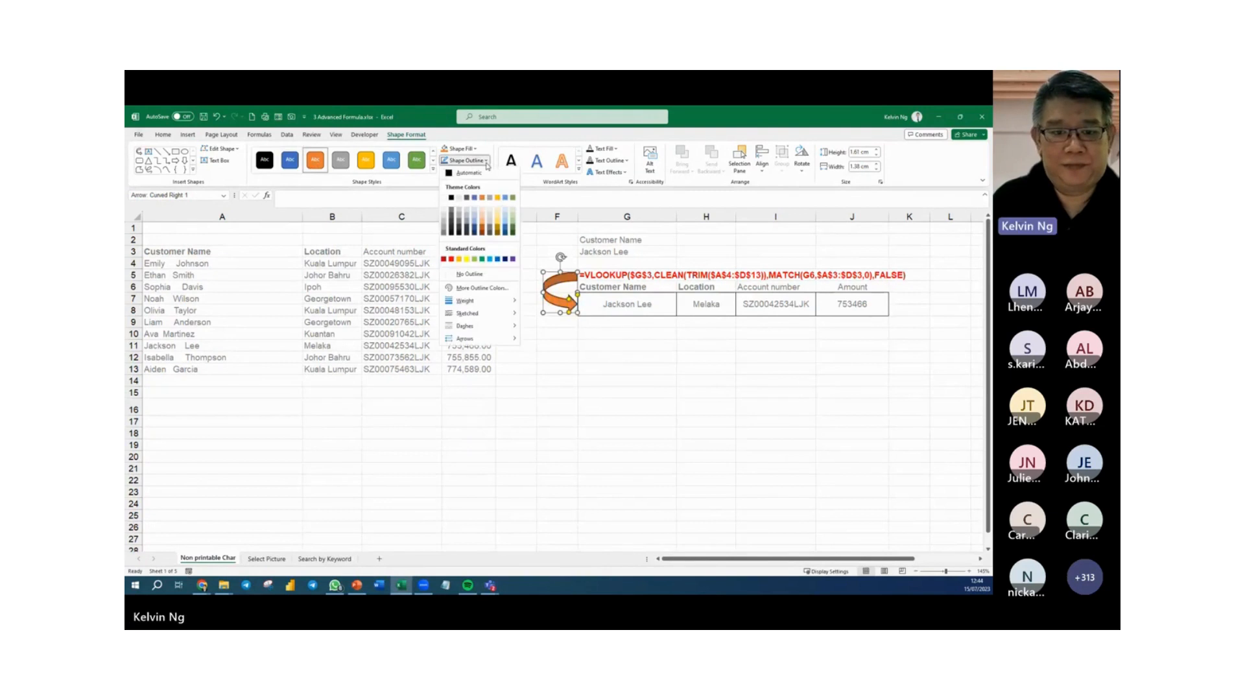
left_click(600, 402)
left_click(606, 404)
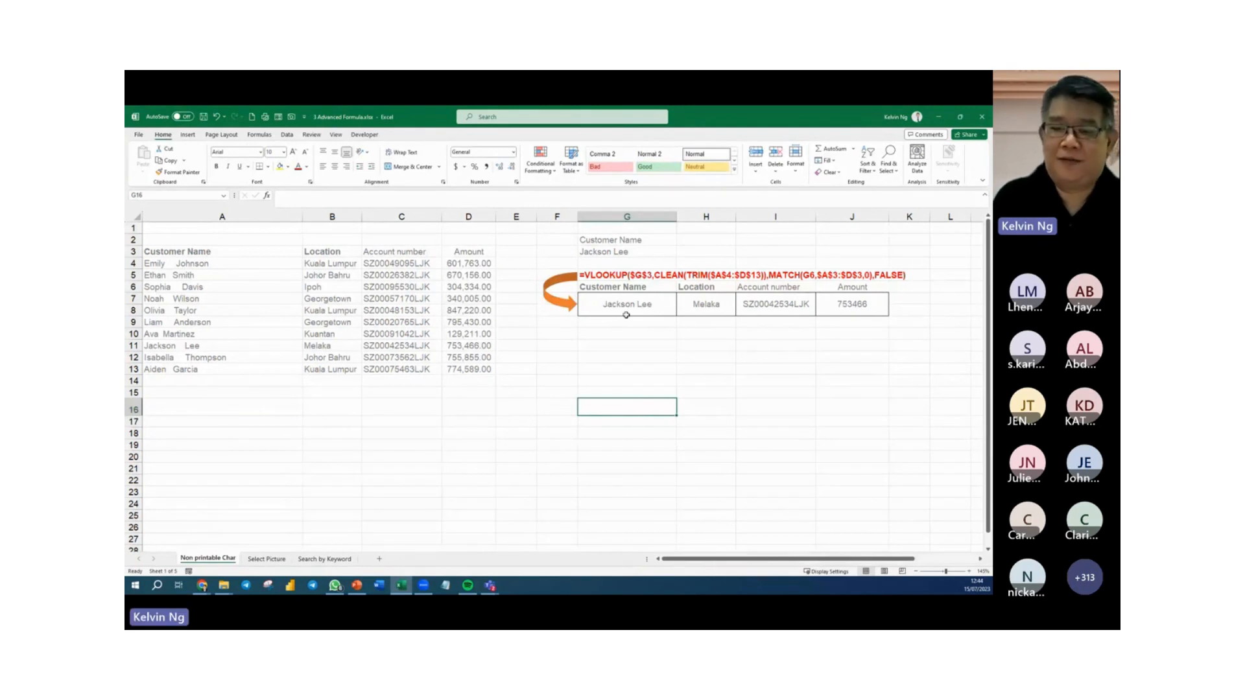
Switch to the Select Picture worksheet.
left_click(624, 368)
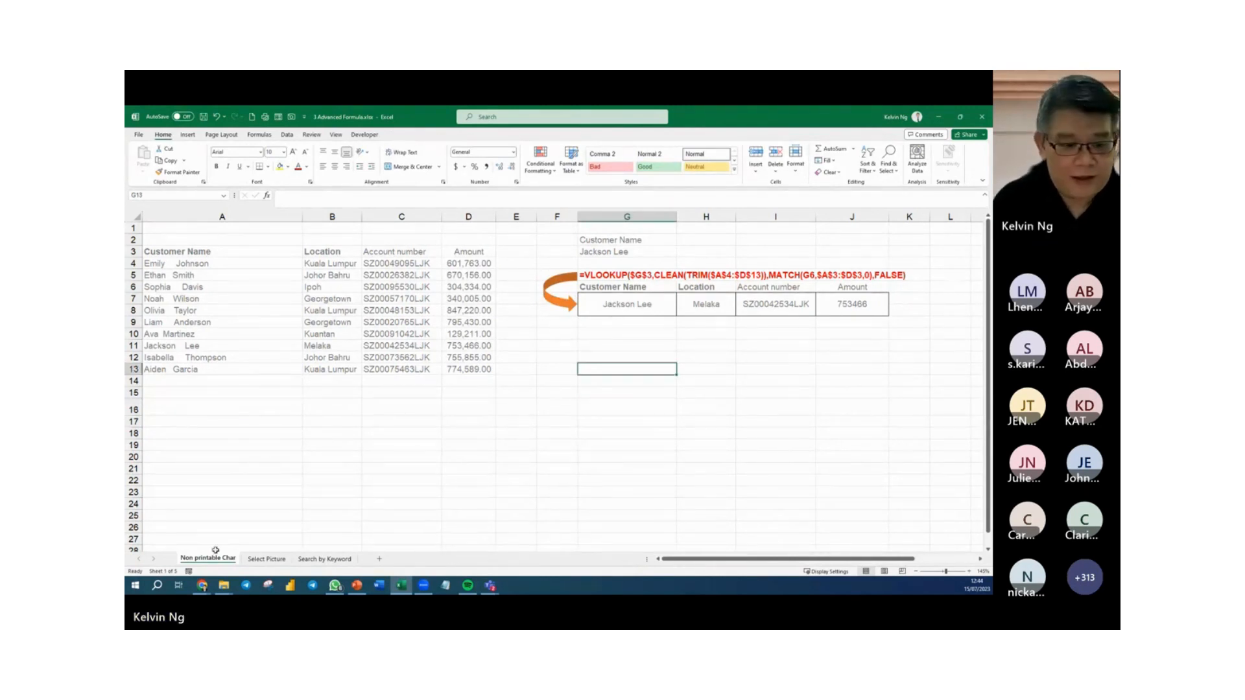
left_click(263, 560)
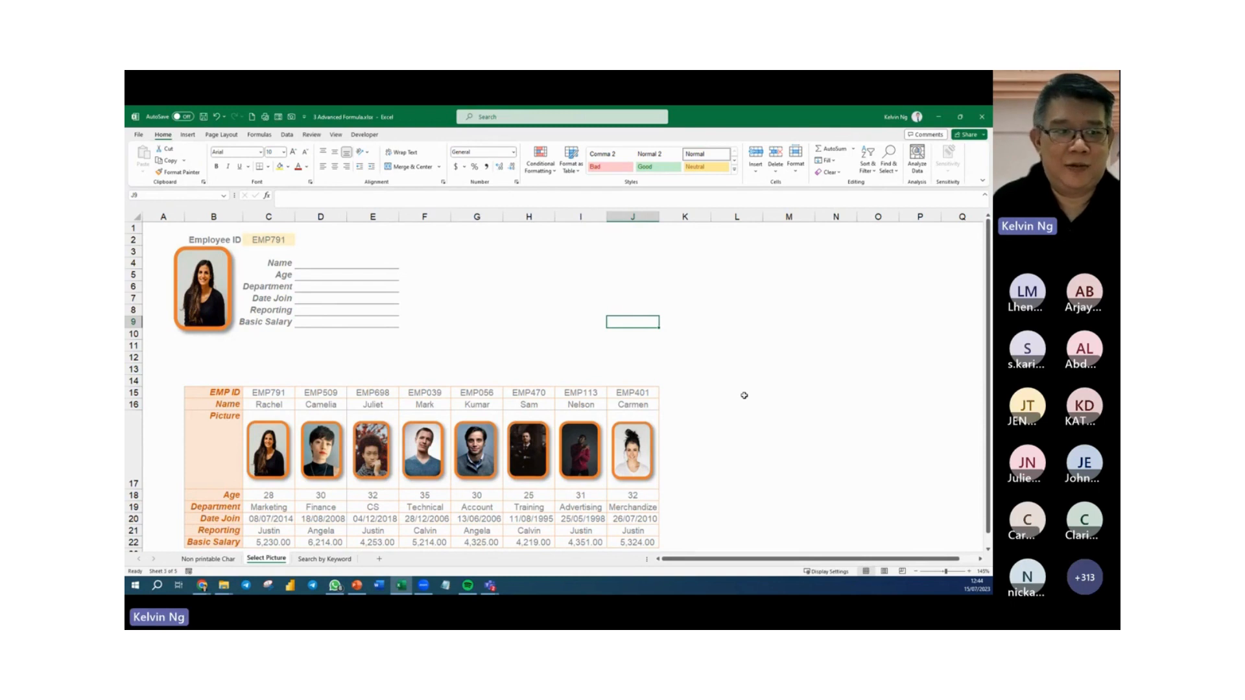
left_click(187, 135)
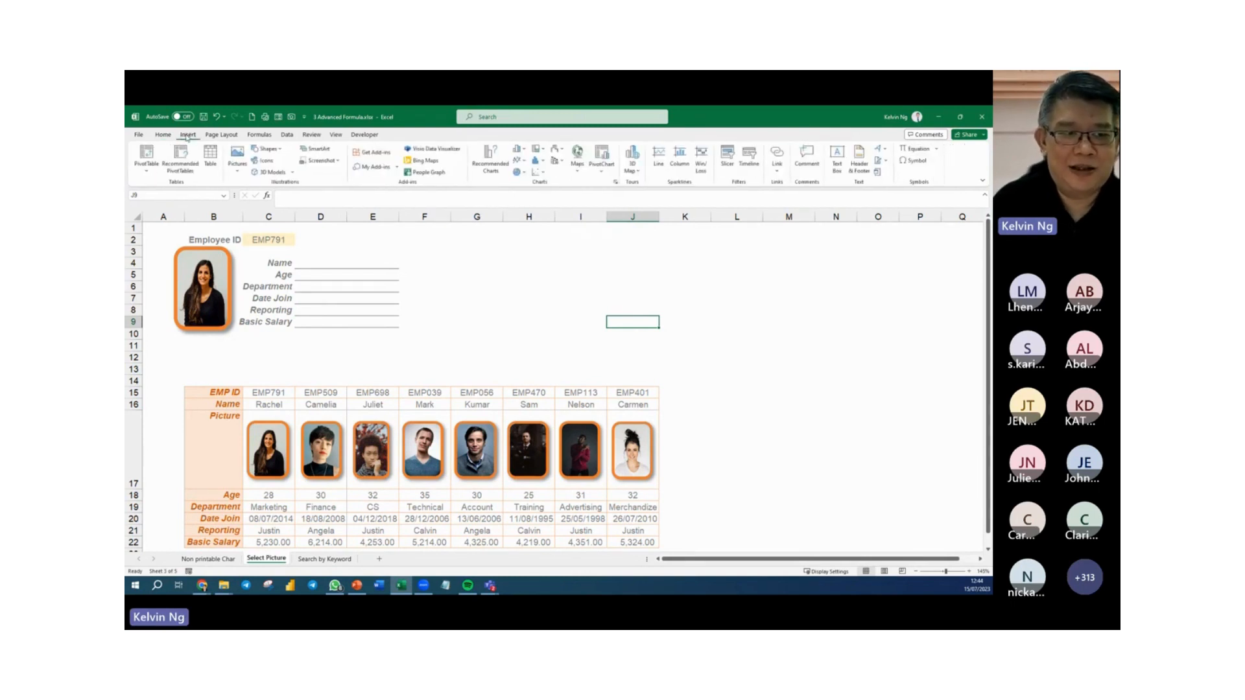
left_click(237, 172)
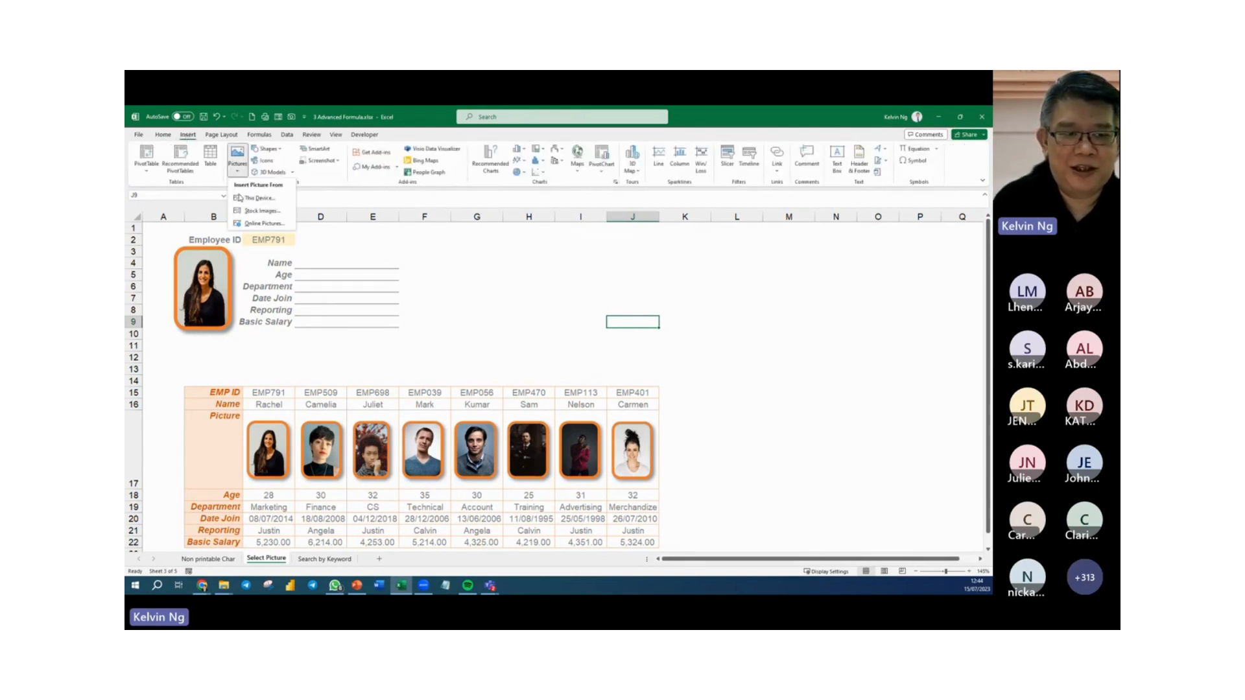
left_click(272, 199)
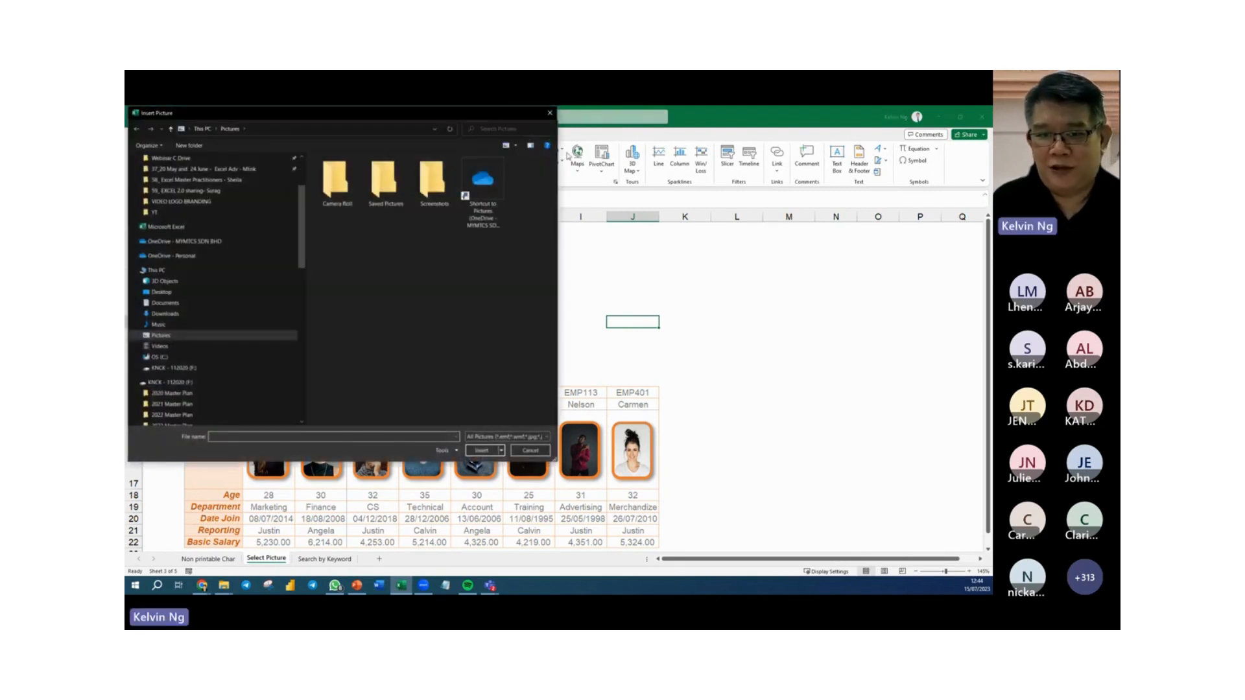
left_click(550, 113)
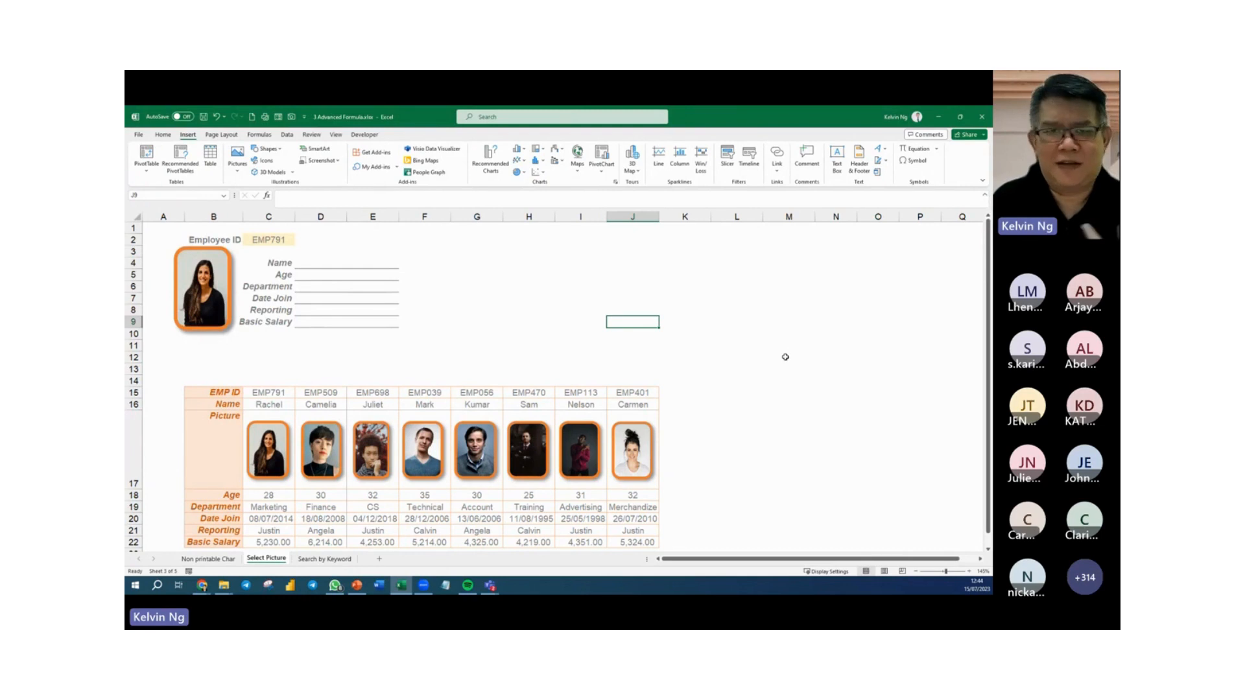
left_click(556, 313)
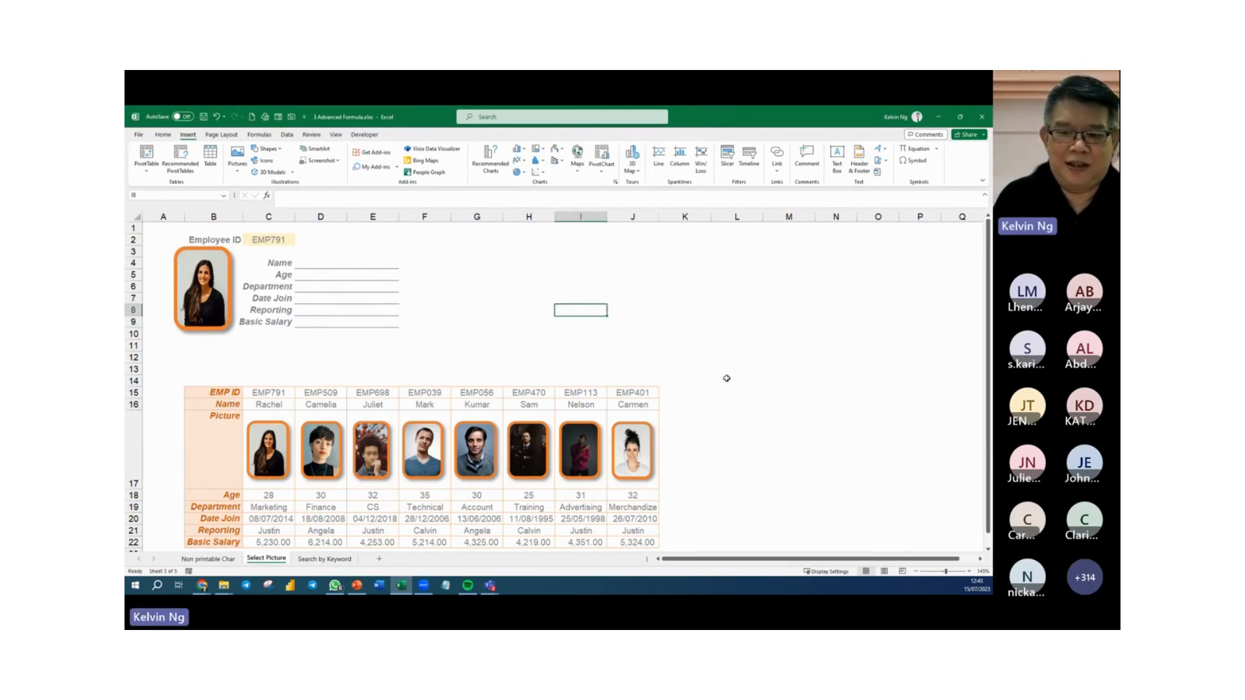
Start an HLOOKUP formula in the Name cell D4, using the Employee ID in C2 as the lookup value.
scroll(726, 378, "down", 1)
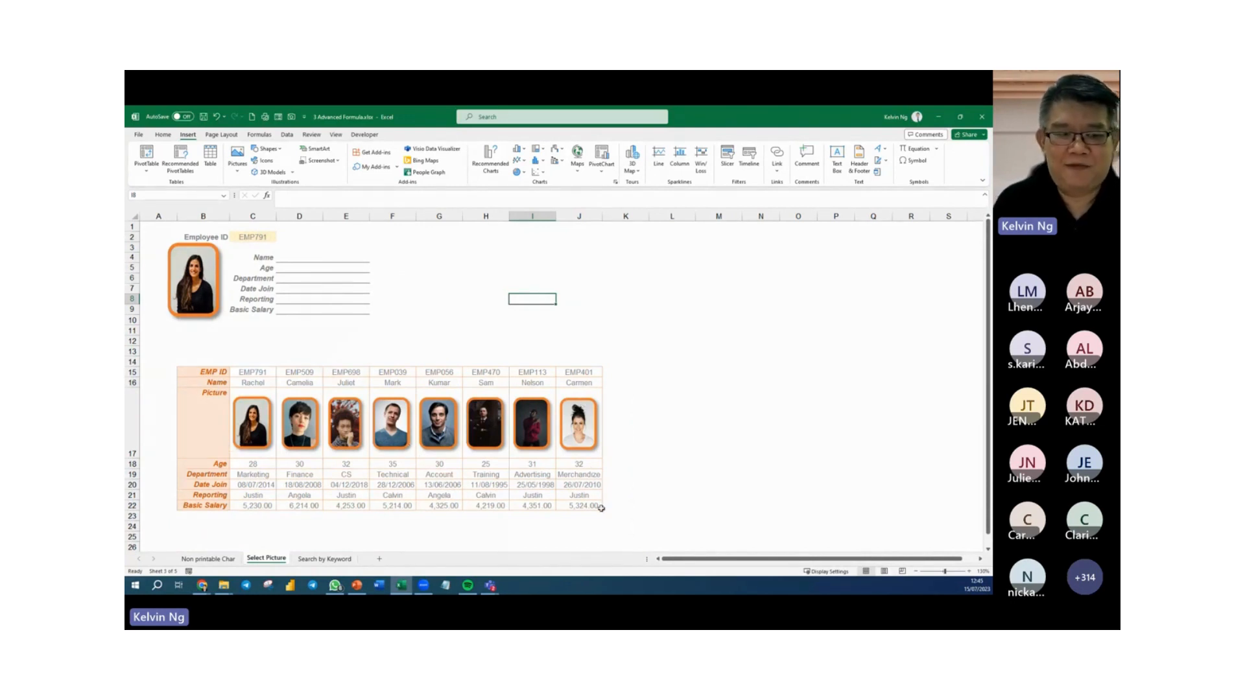
left_click(321, 259)
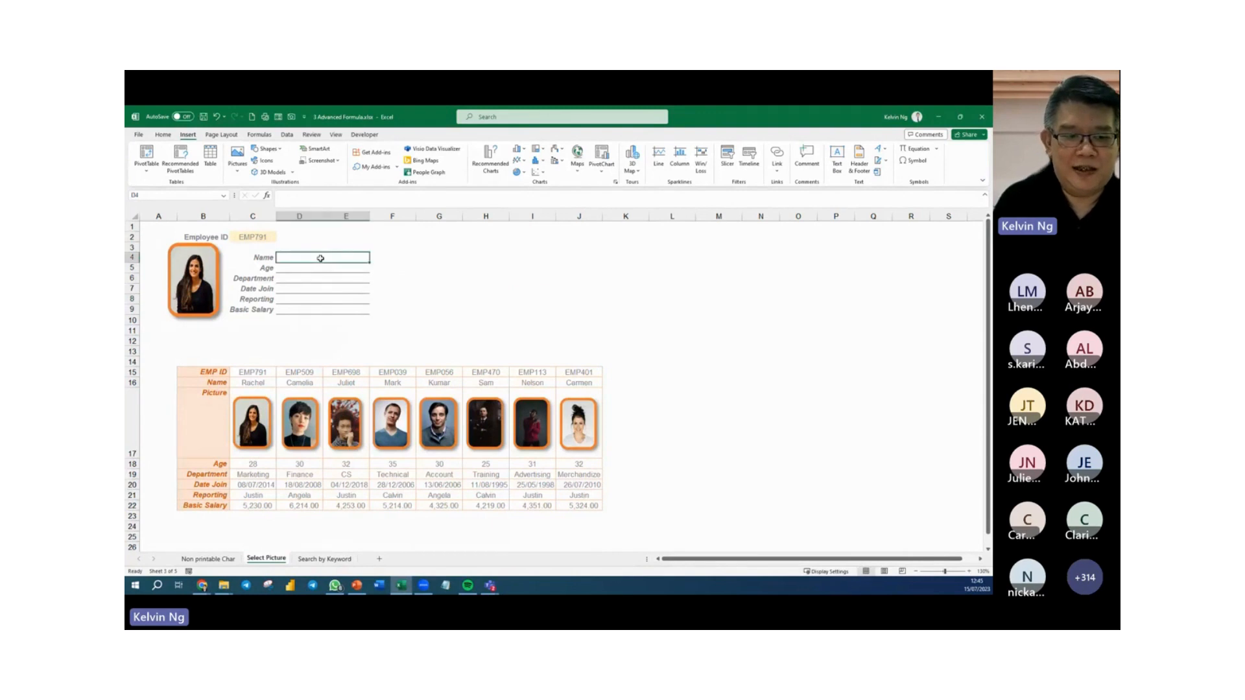
type("=")
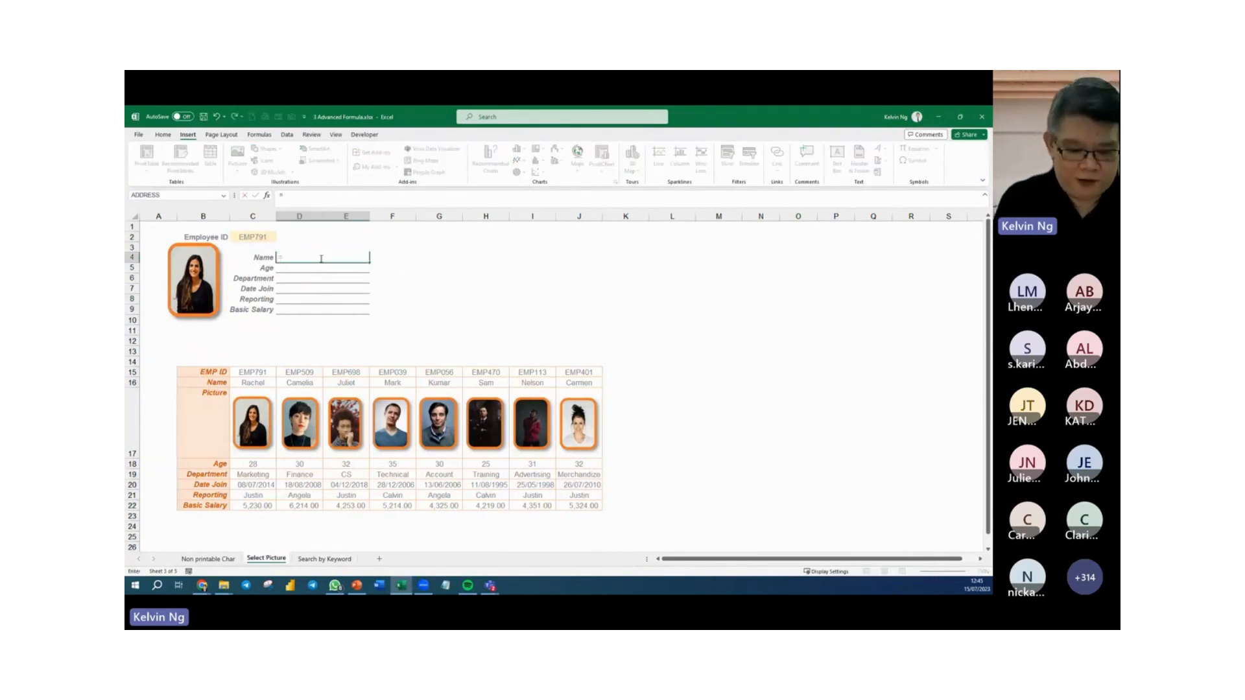
type("vl")
key("BackSpace")
key("BackSpace")
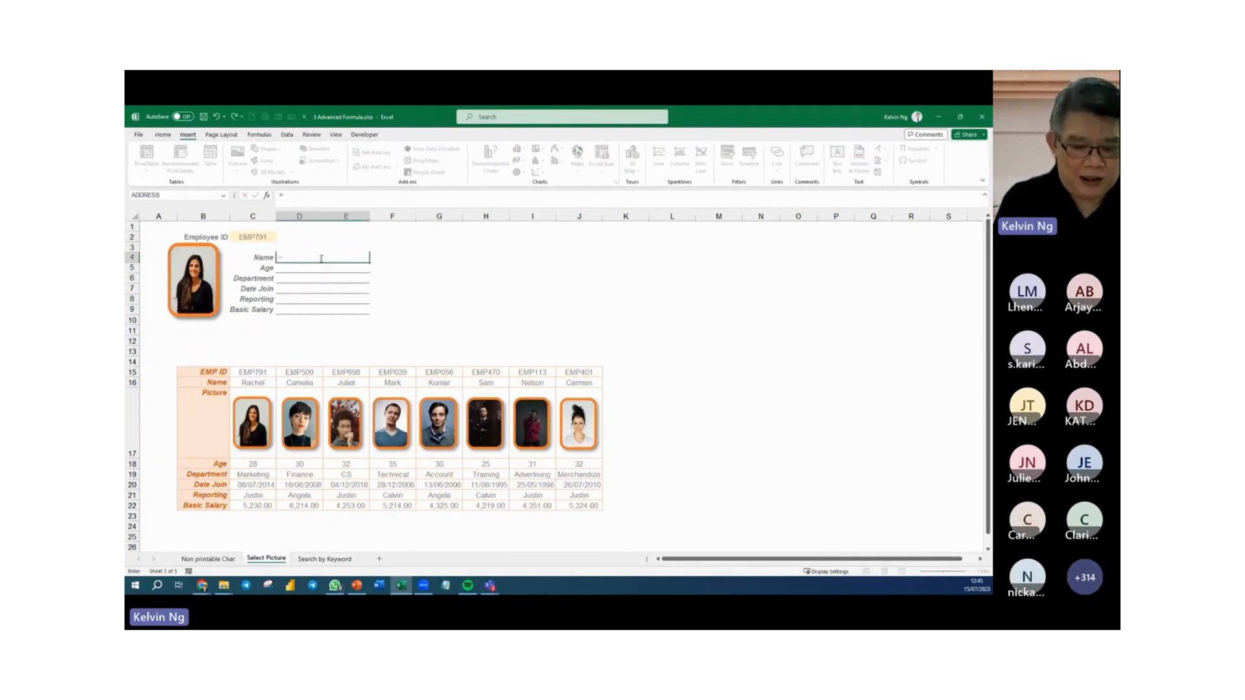
type("hlo")
key("Tab")
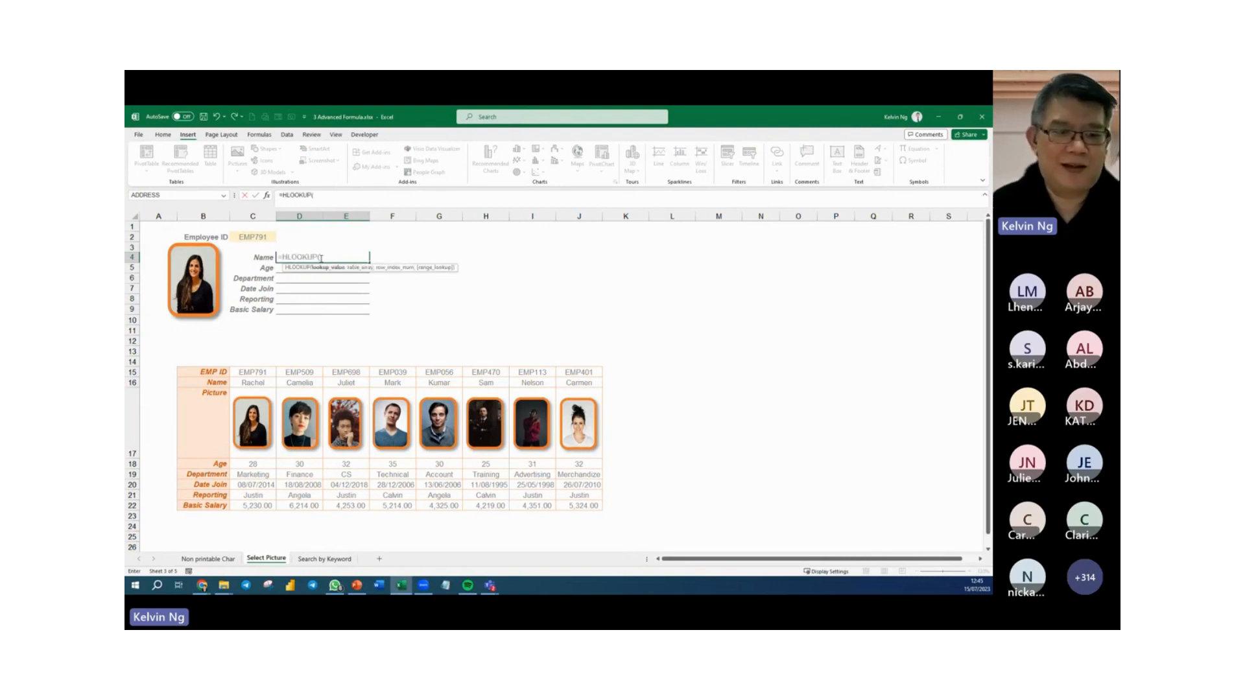
left_click(258, 242)
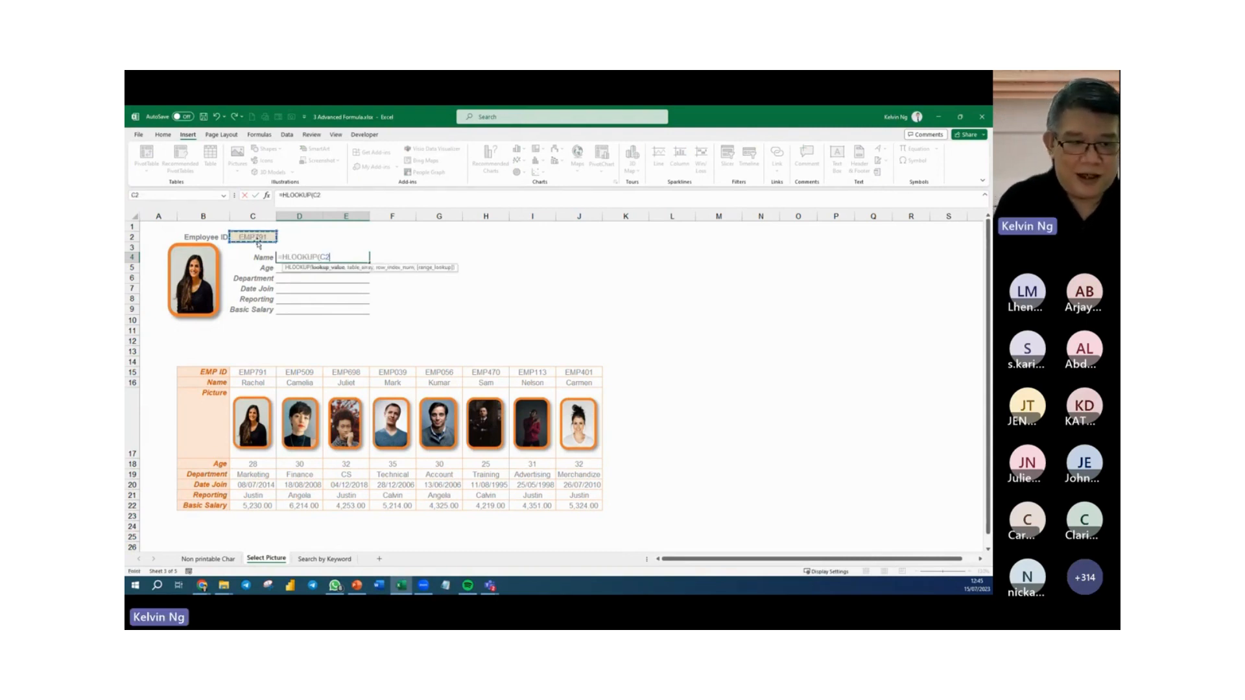
type(",")
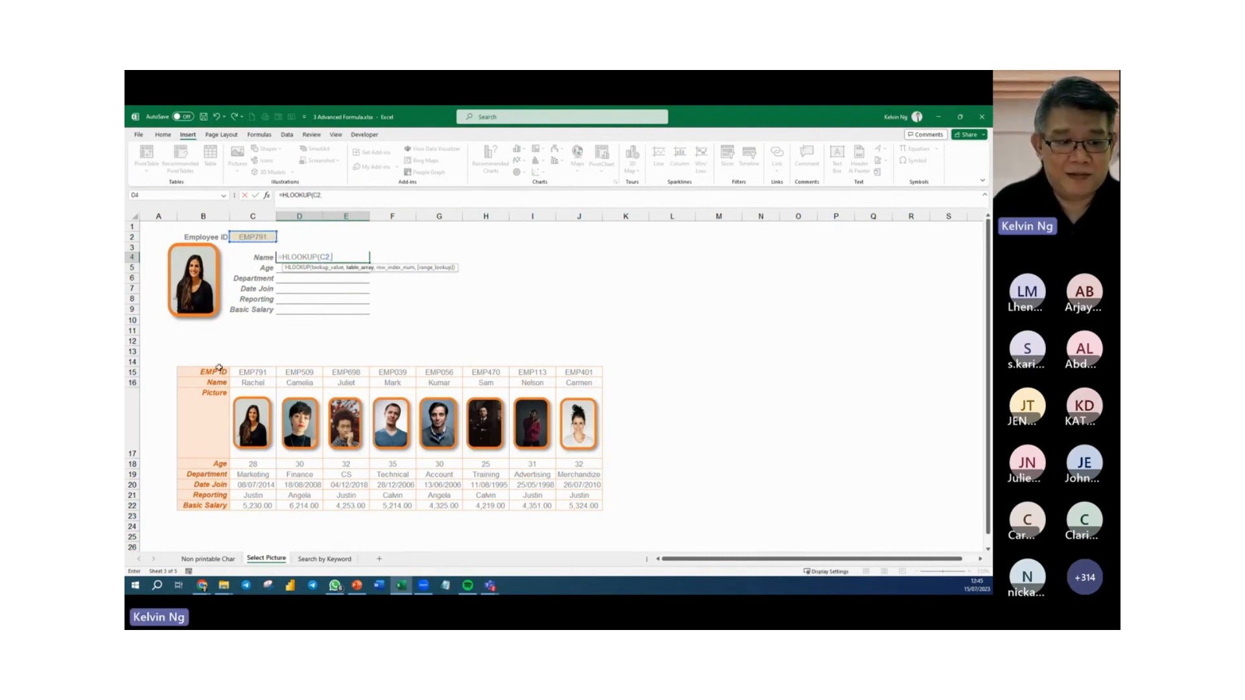
Complete the D4 HLOOKUP with the absolute table array $B$15:$J$22, row index 2 and FALSE for an exact match.
left_click_drag(218, 370, 333, 415)
left_click_drag(479, 458, 595, 508)
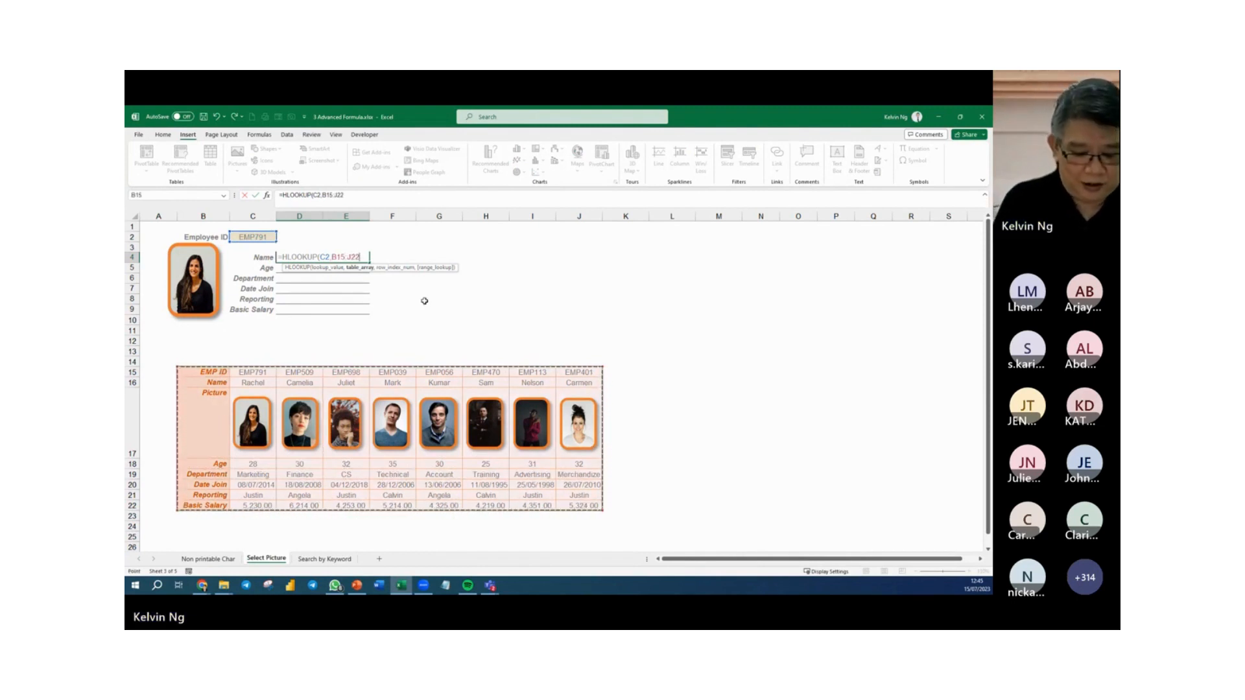
key("F4")
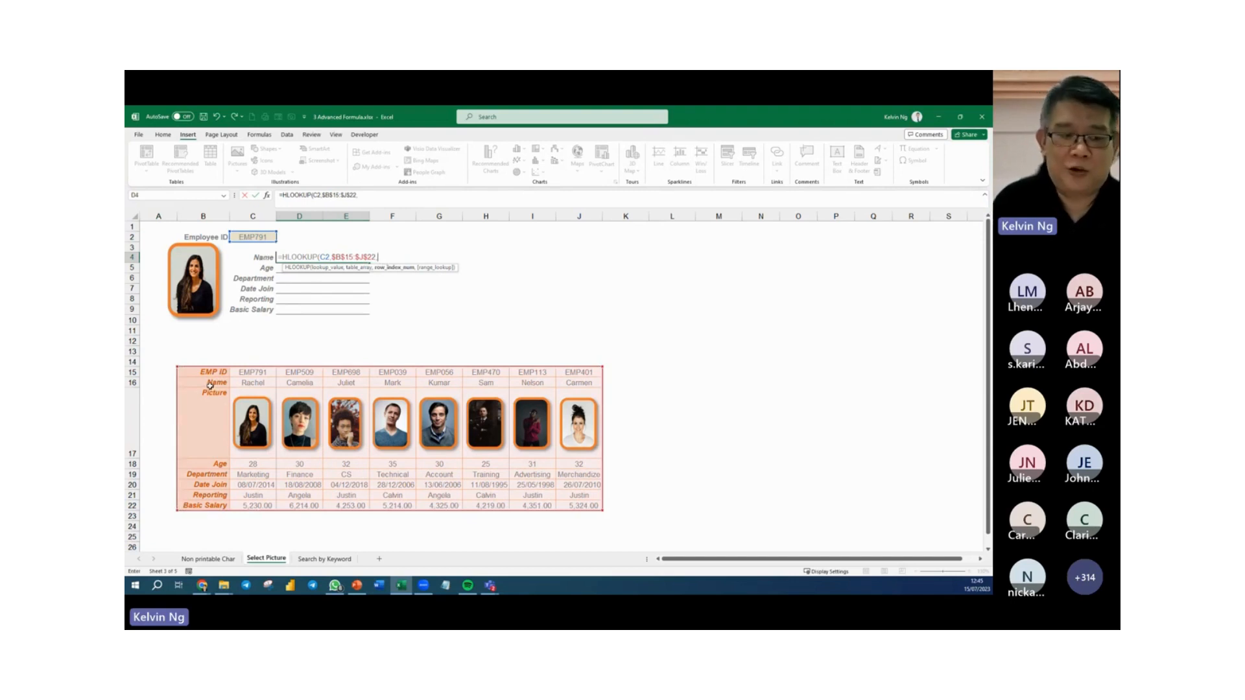
type("2")
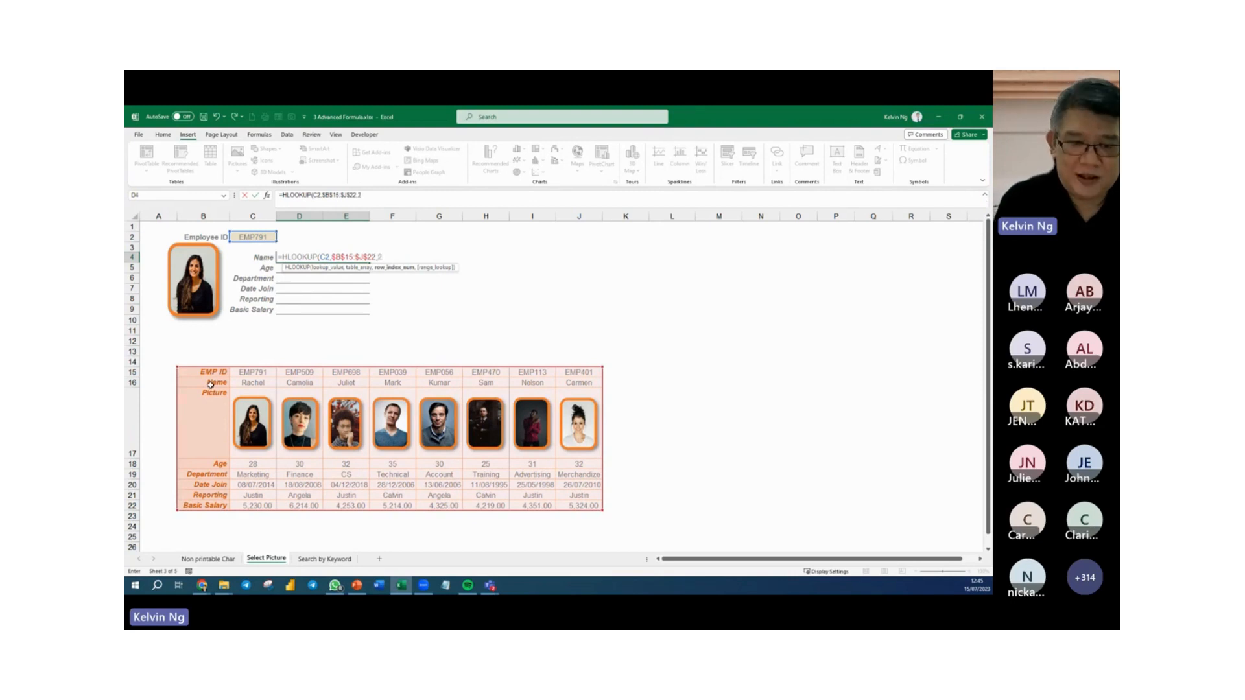
type(",")
key("Down")
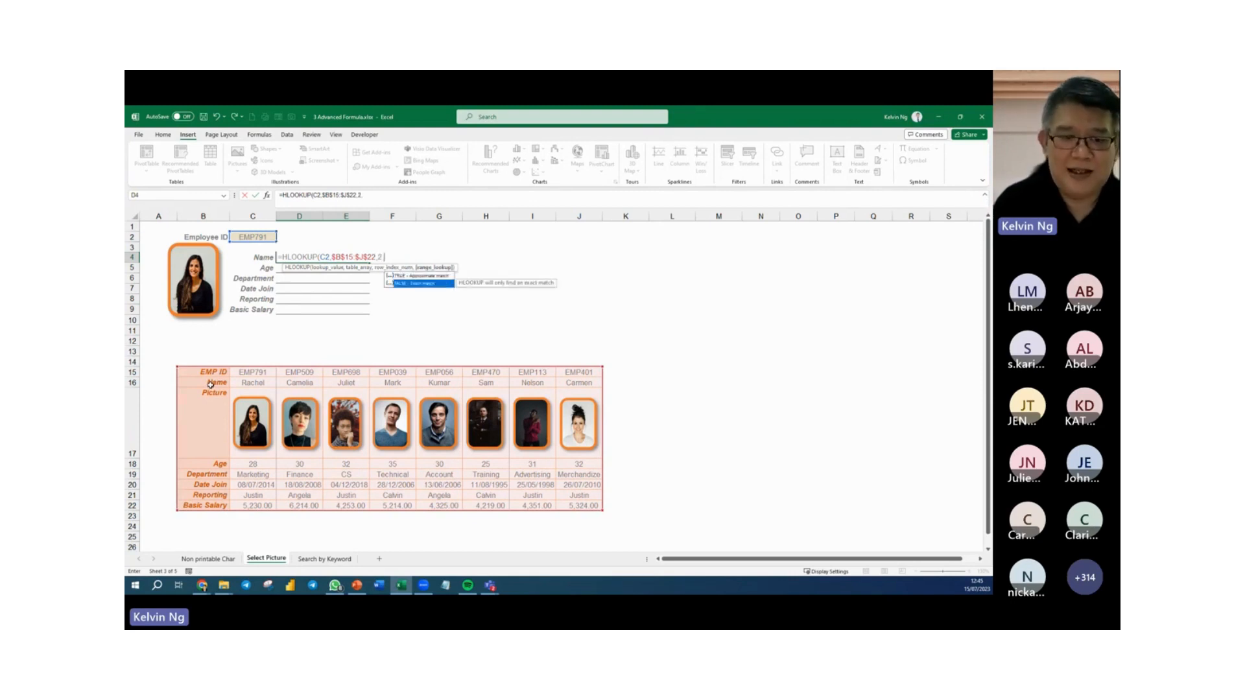
key("Tab")
type(")")
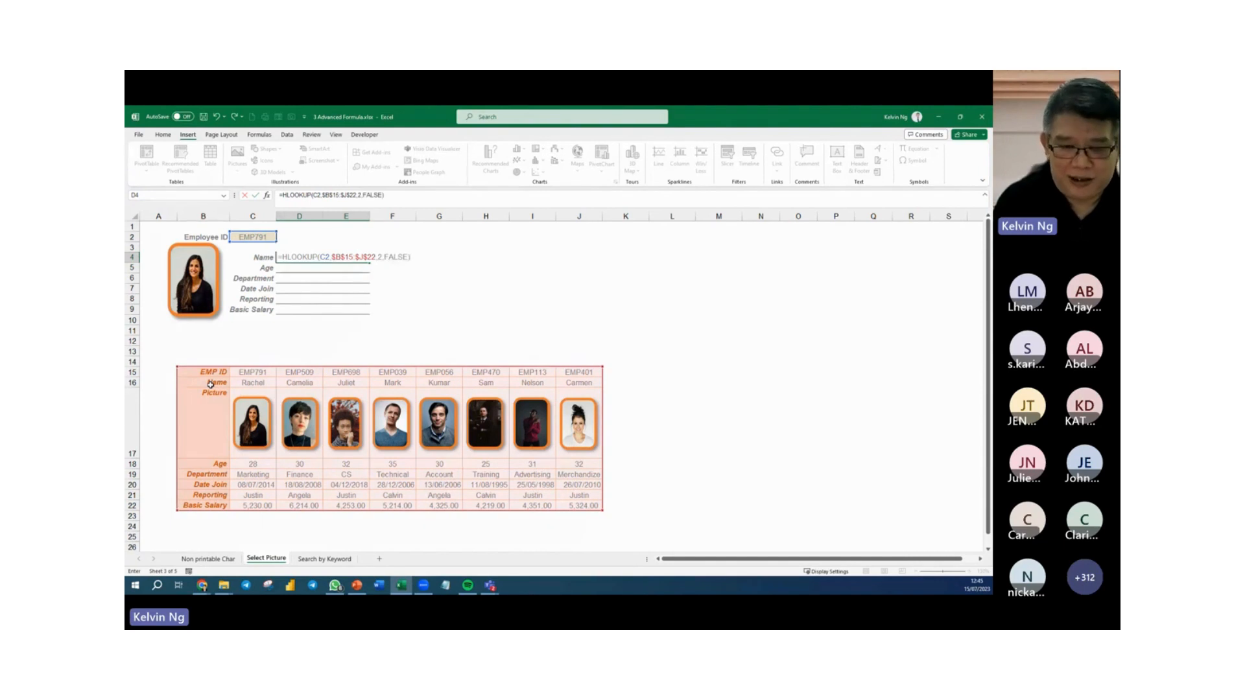
key("Return")
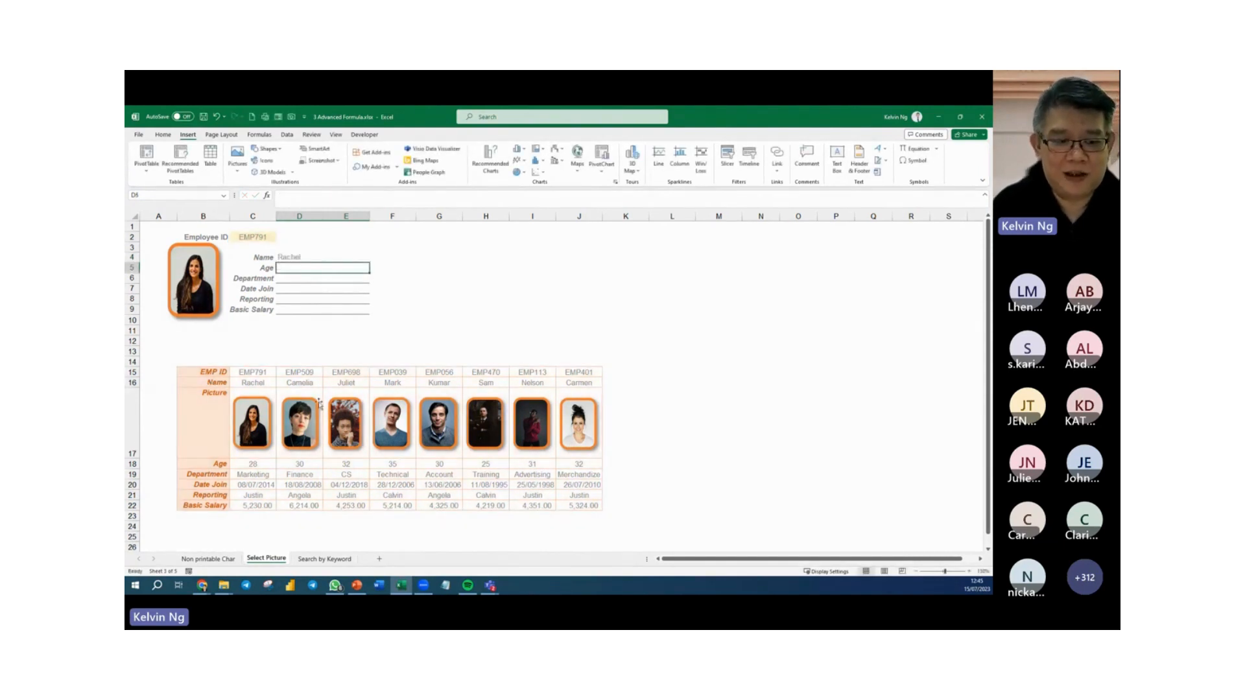
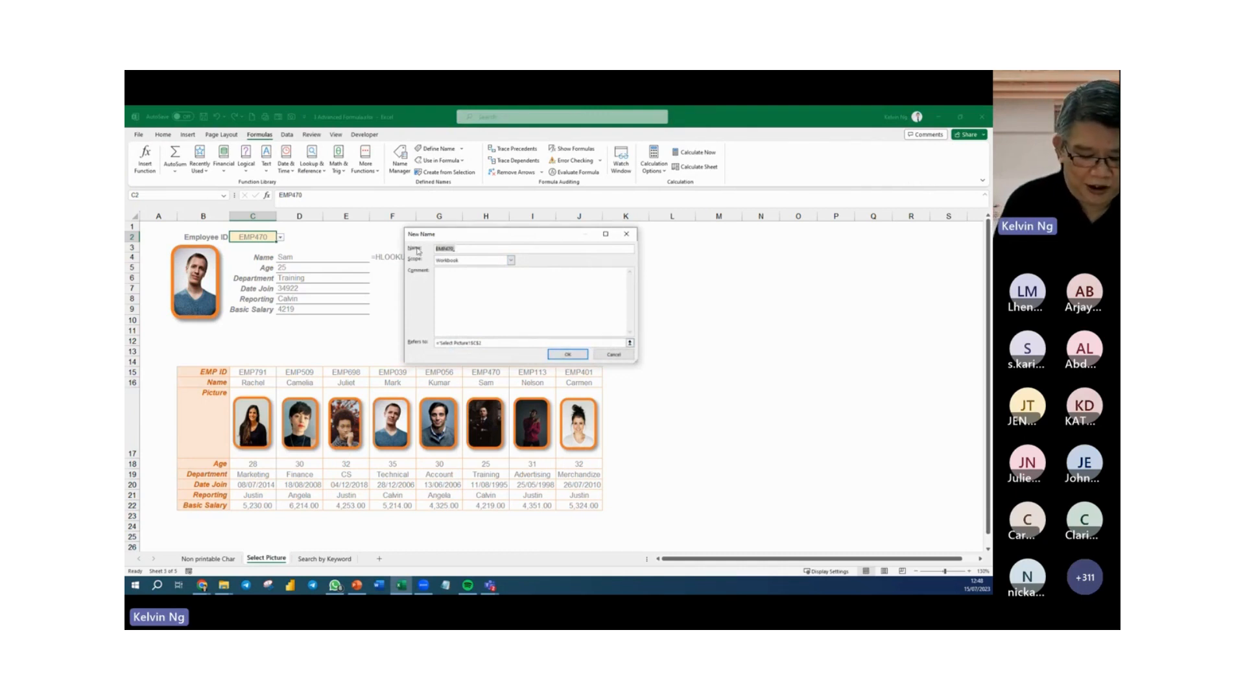
Enter EmployeePicture as the name of the new defined name.
type("Pict")
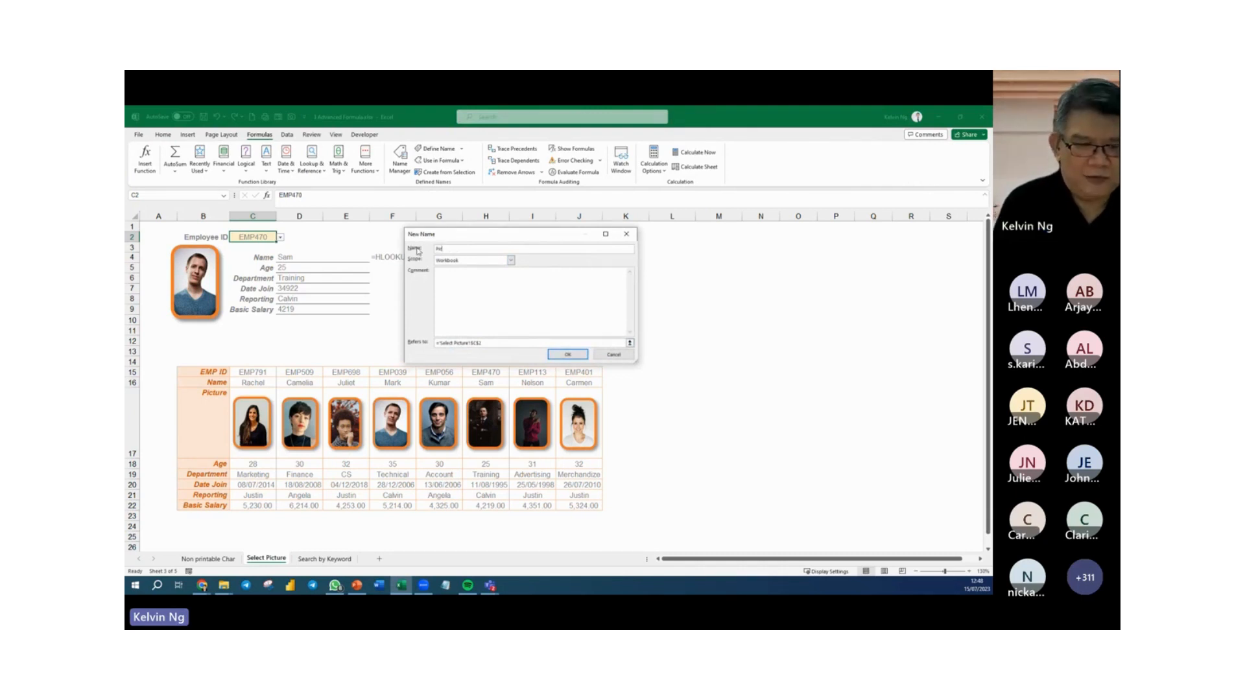
type("Emplo")
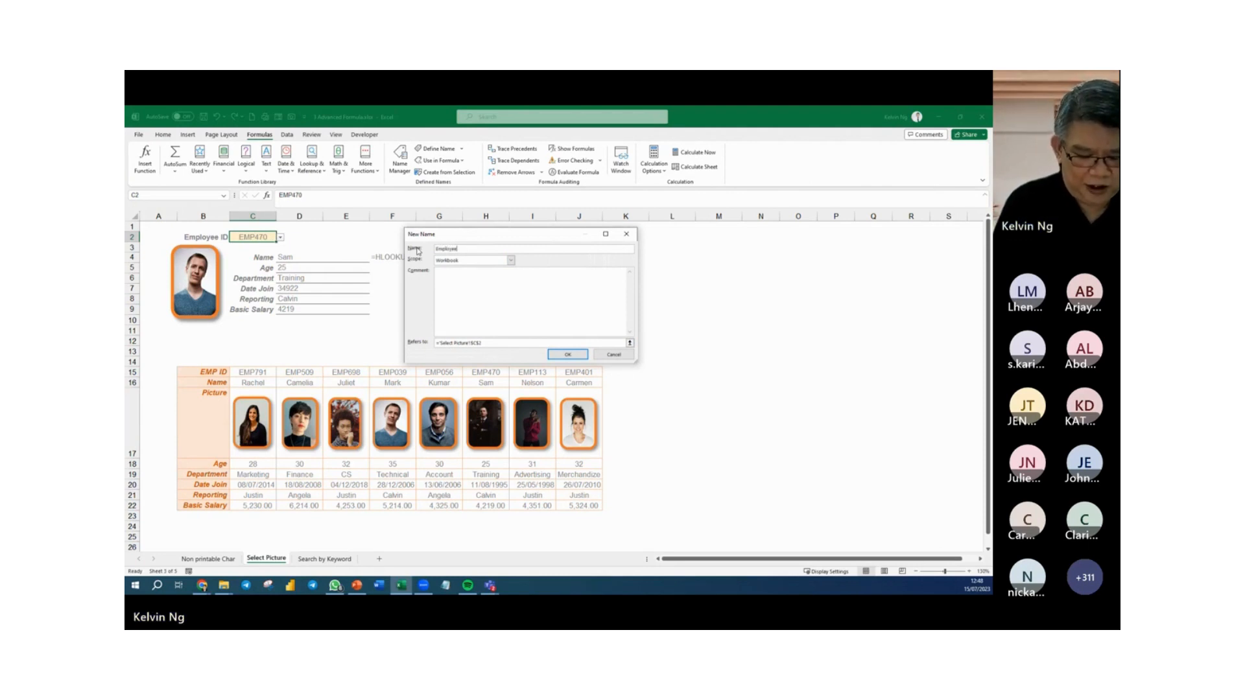
type("yeePicture")
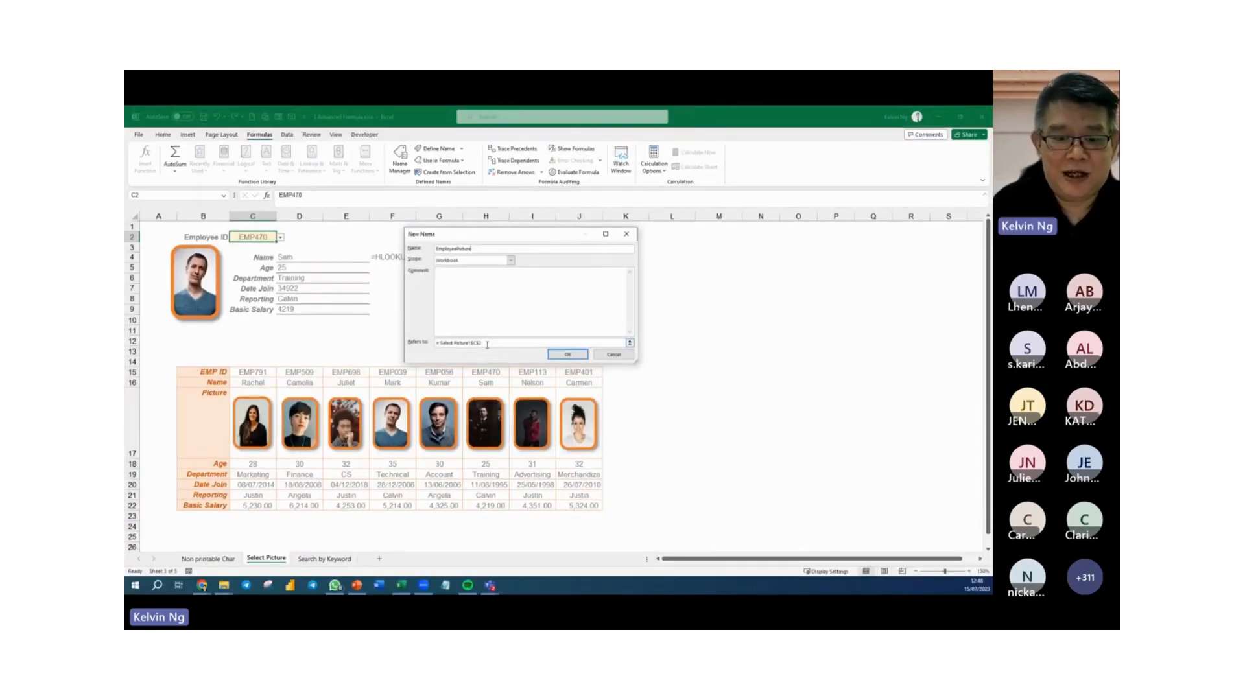
Replace the name's reference with the start of an INDEX formula whose array is the picture row $B$17:$J$17.
left_click_drag(488, 344, 431, 344)
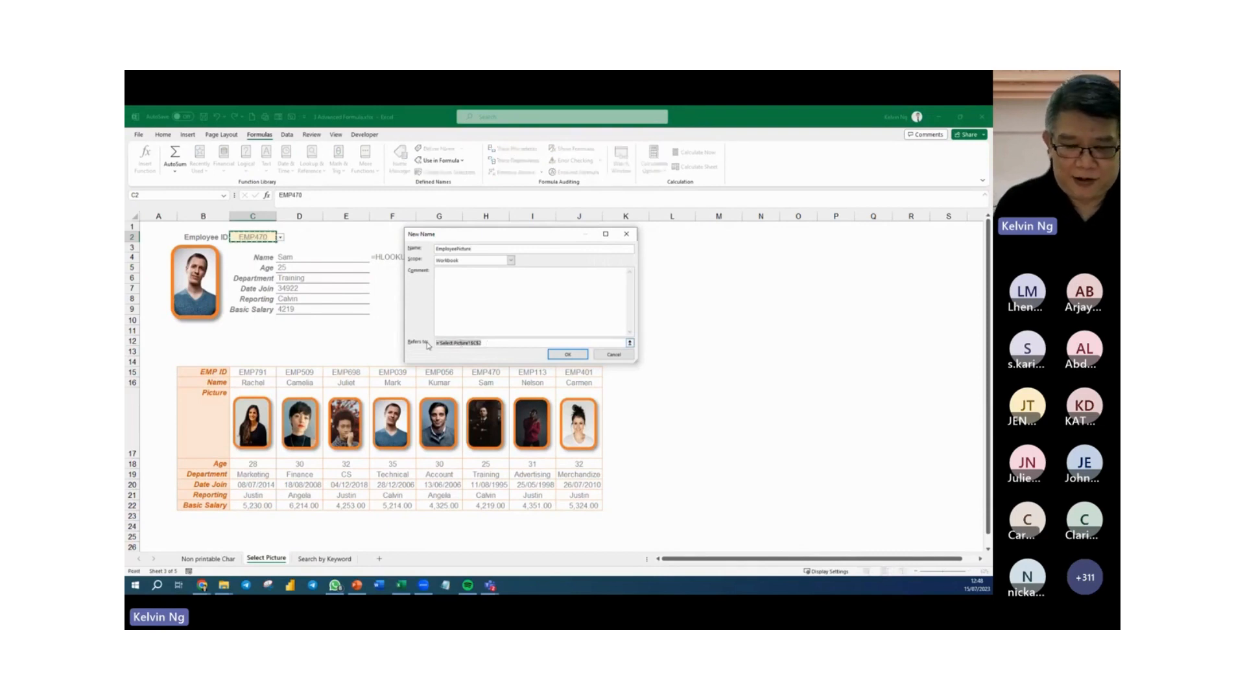
key("BackSpace")
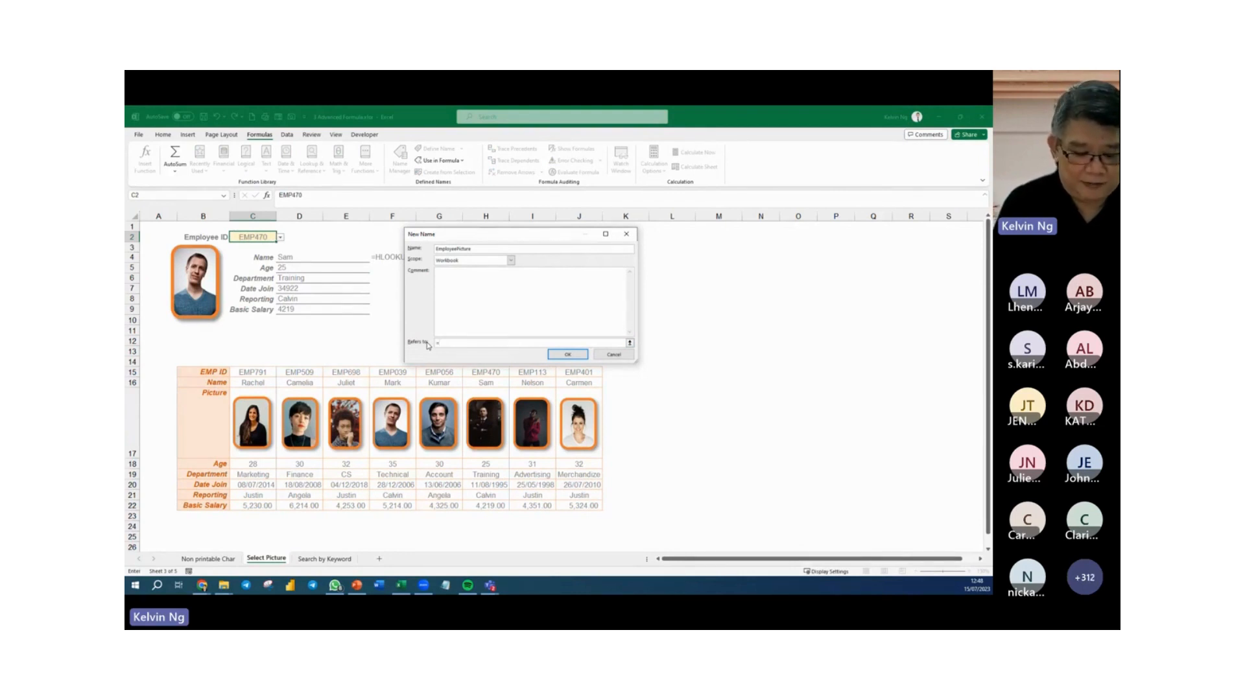
type("=inde")
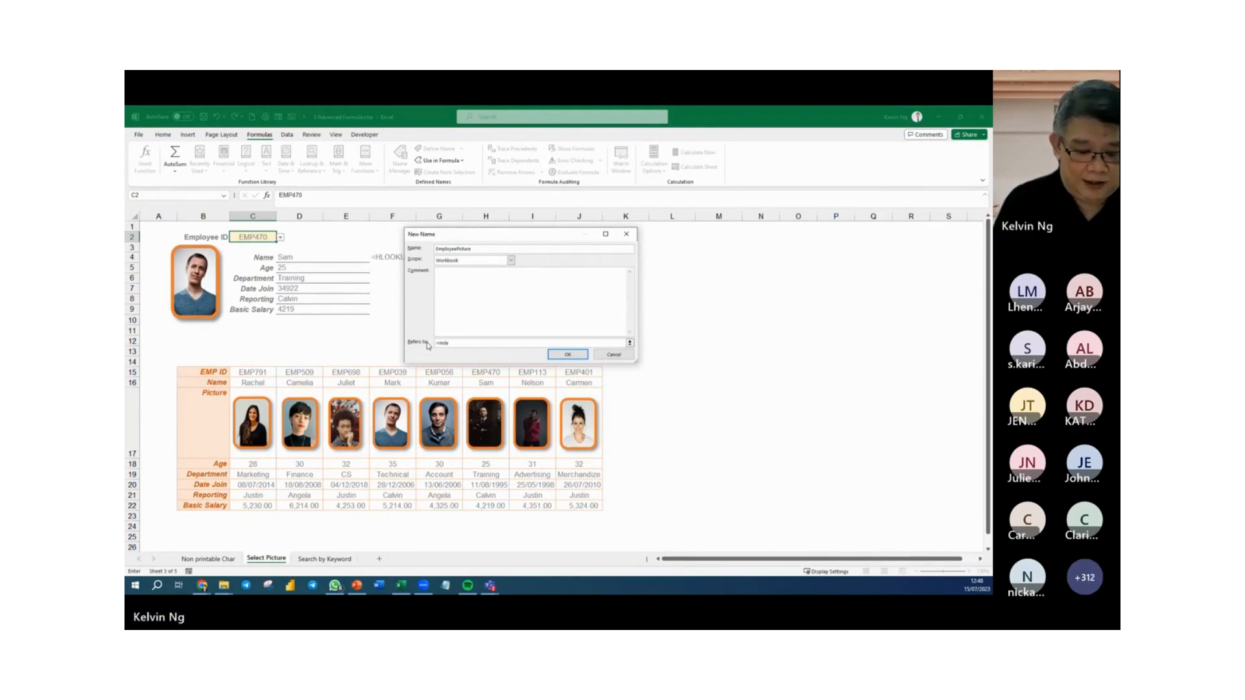
type("x(")
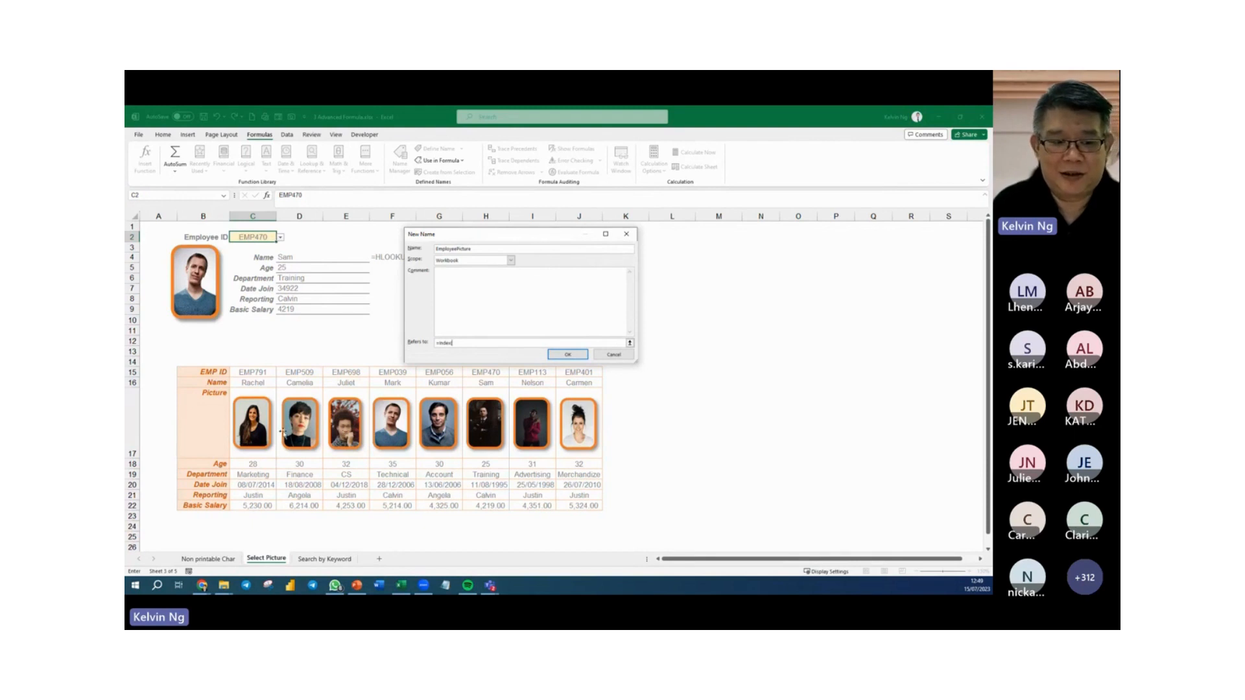
left_click_drag(217, 430, 572, 431)
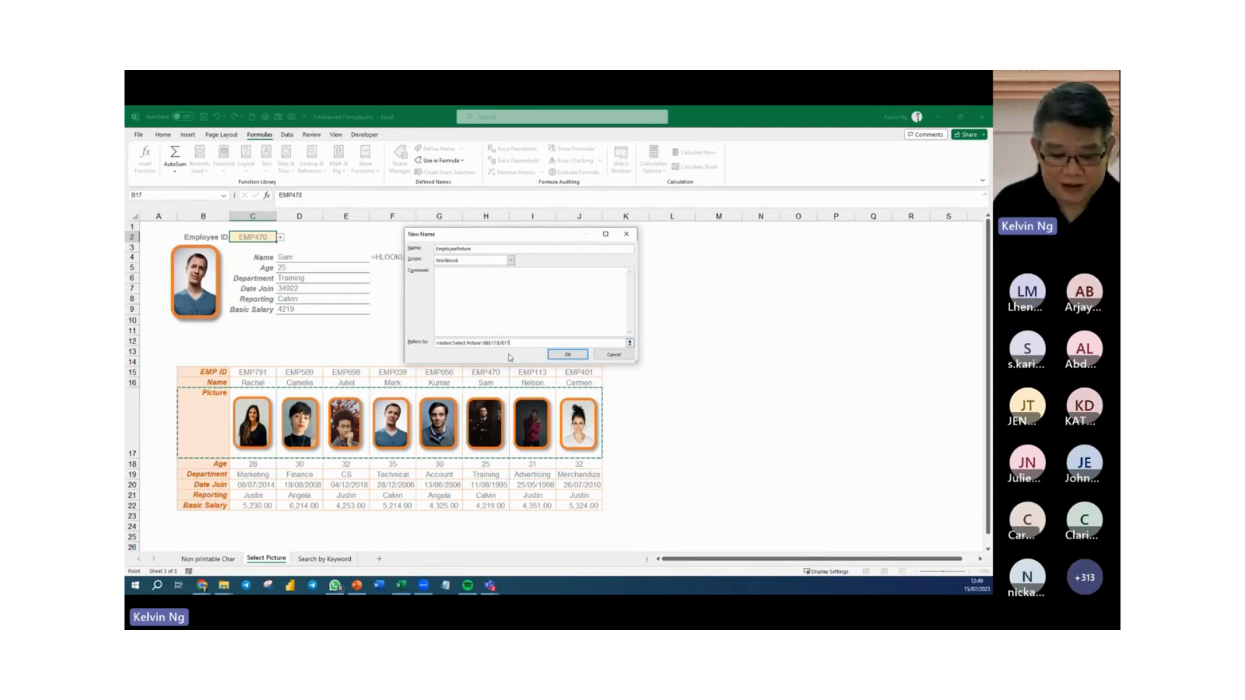
type(",")
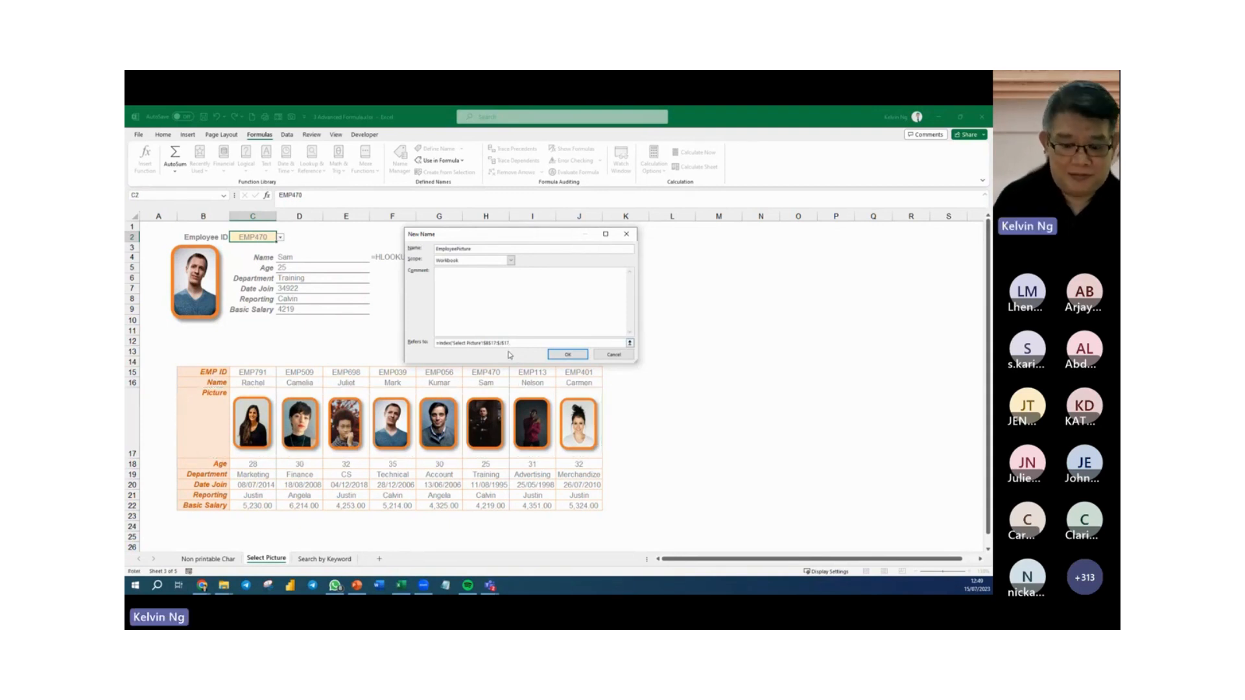
type("match(")
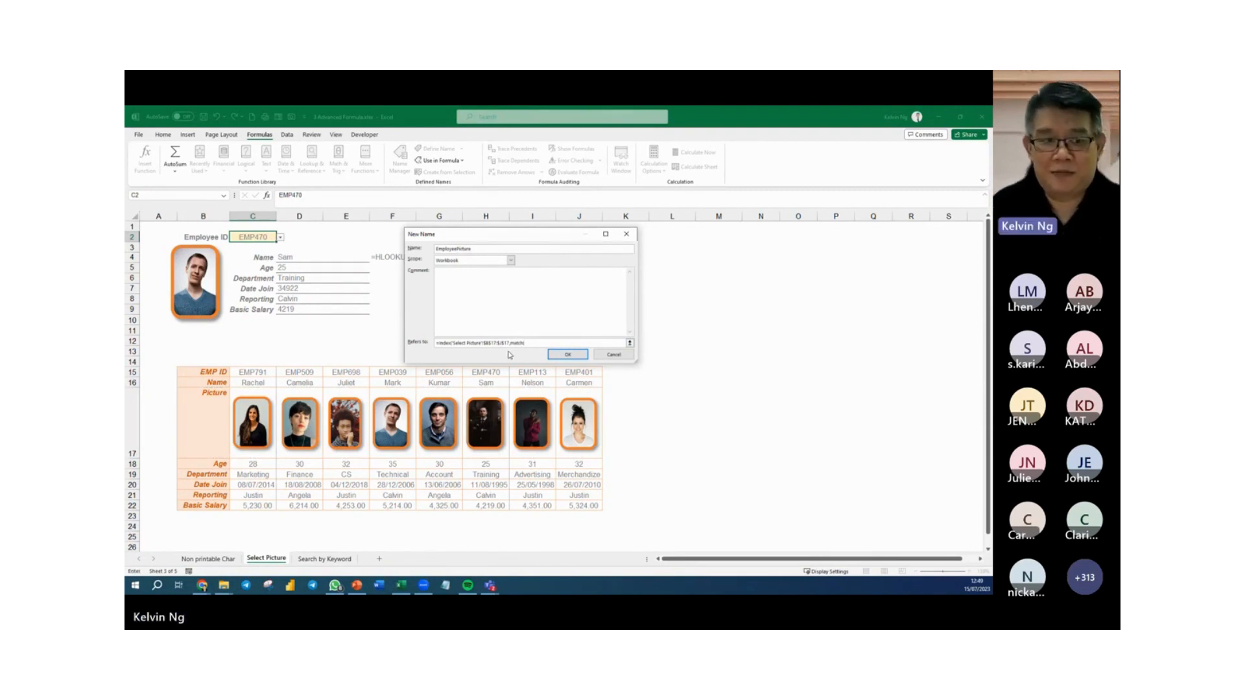
Complete the reference with an exact MATCH (0) of $C$2 in the EMP ID row $B$15:$J$15, and create the name.
left_click(242, 237)
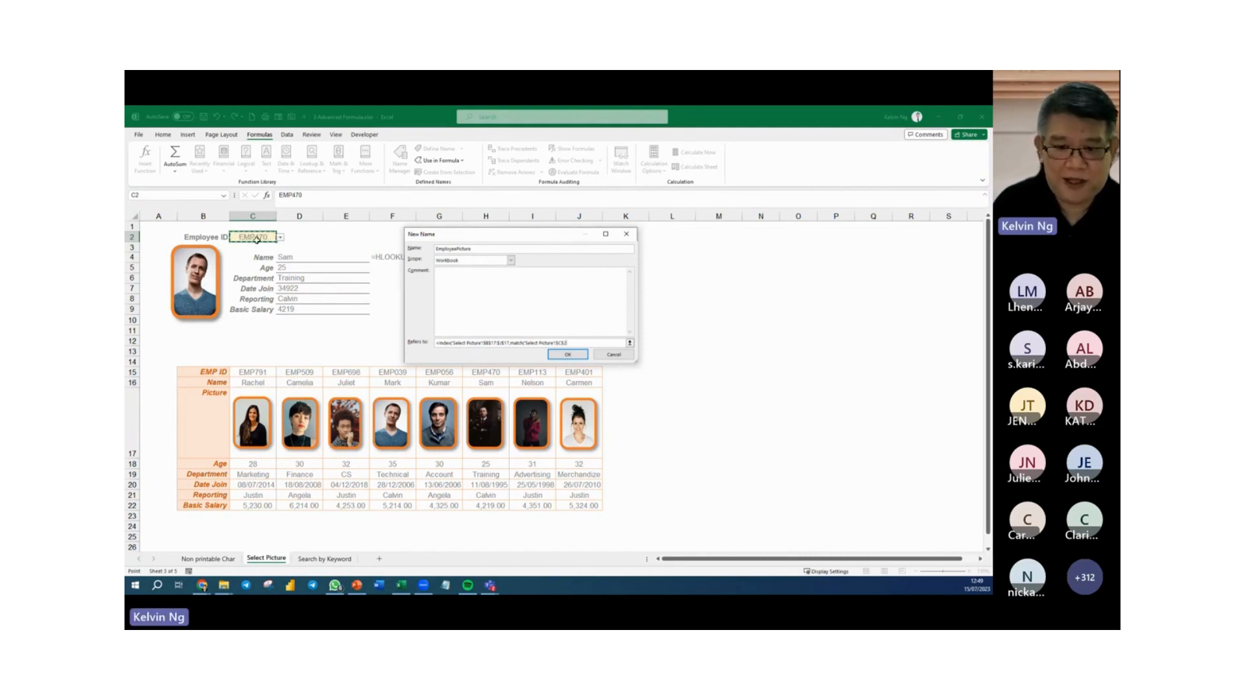
type(",")
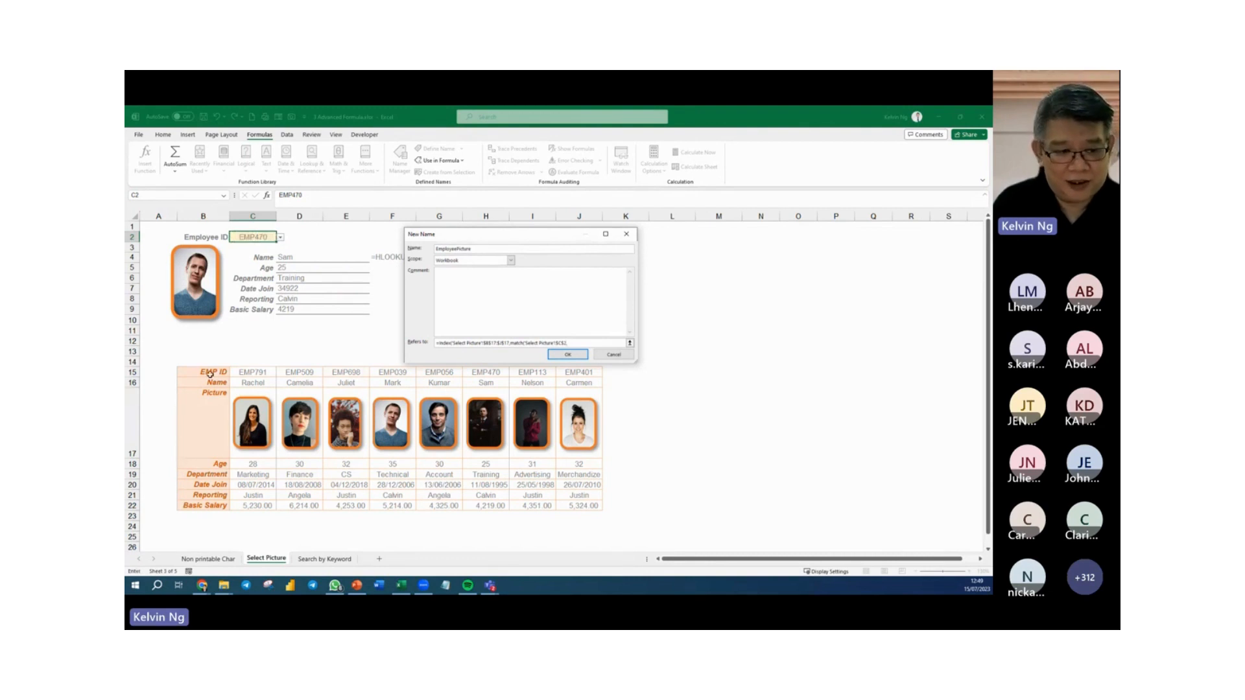
left_click_drag(210, 374, 559, 374)
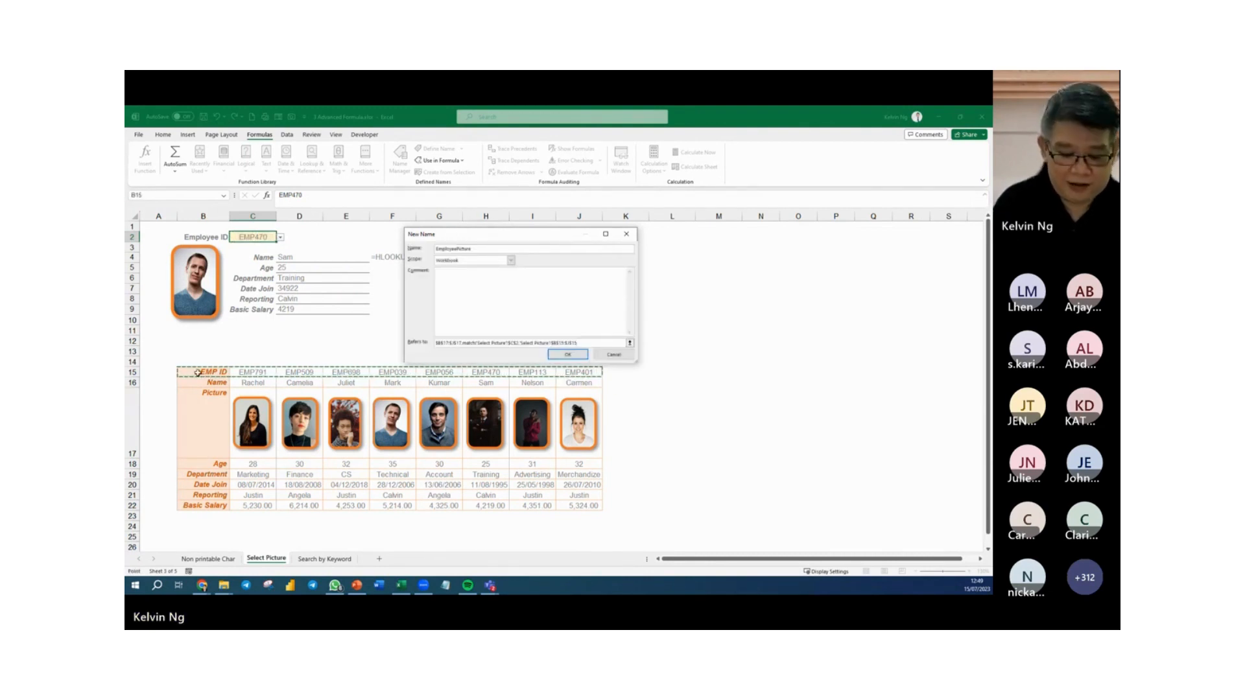
type(")")
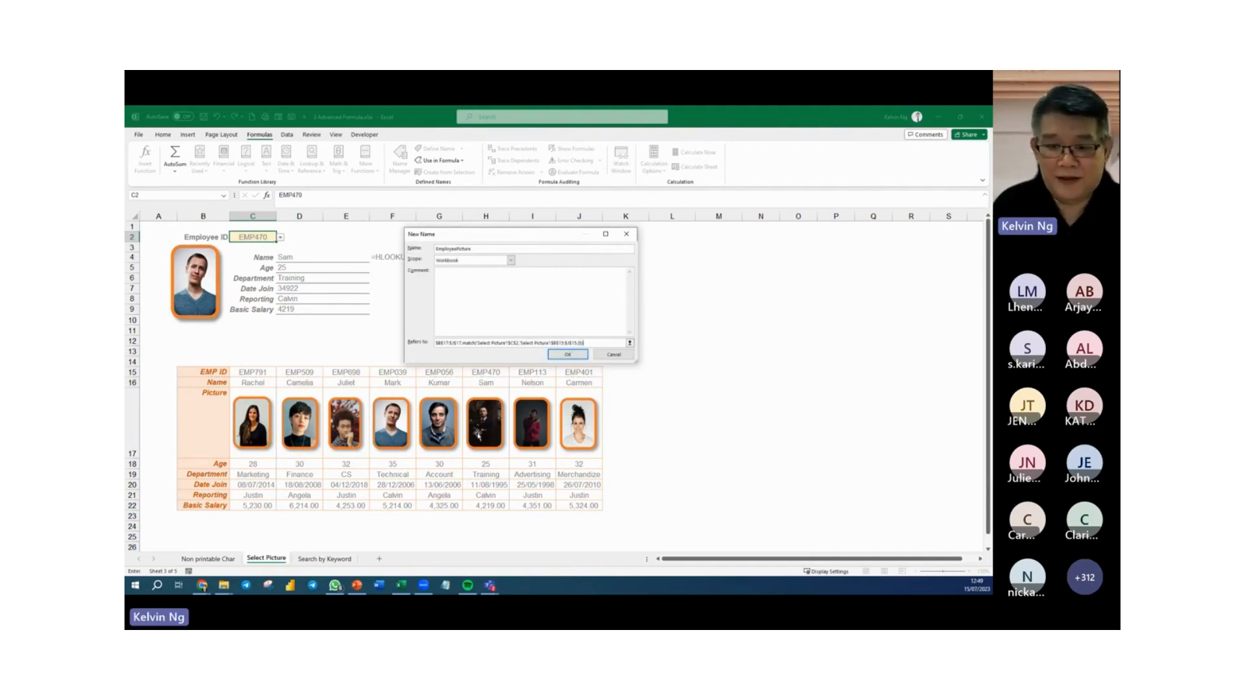
left_click(578, 360)
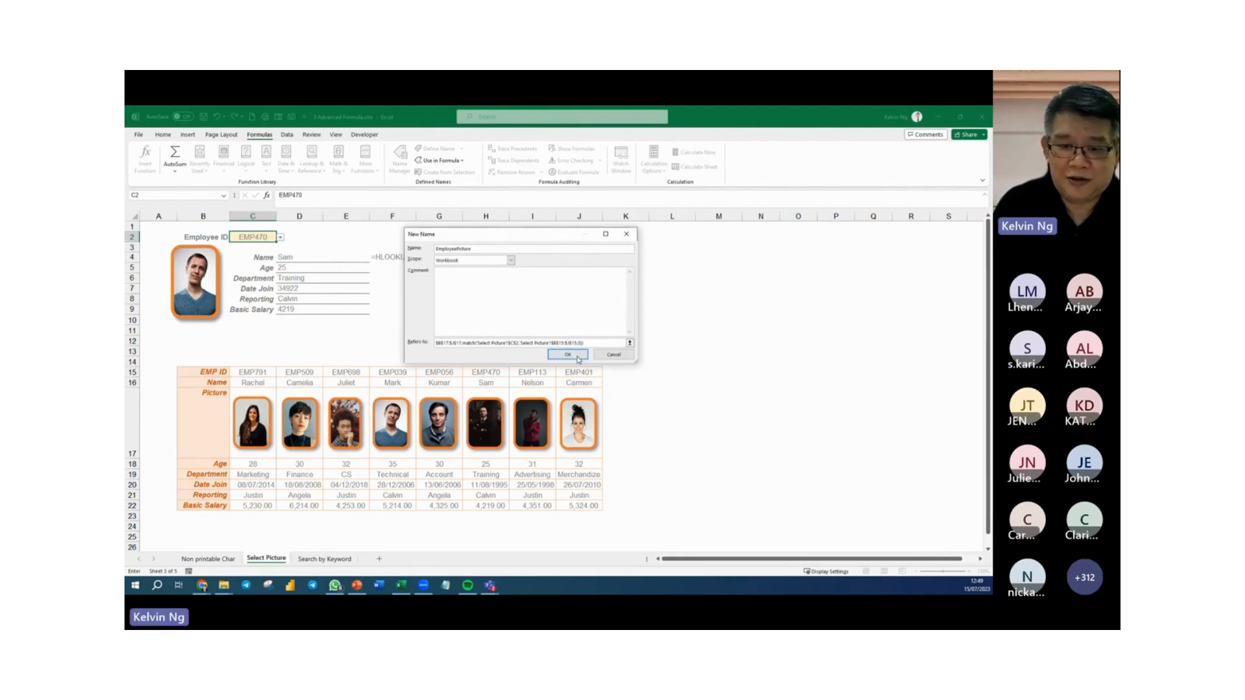
Review the EmployeePicture definition in the Name Manager, widening the dialog to read its formula.
left_click(734, 391)
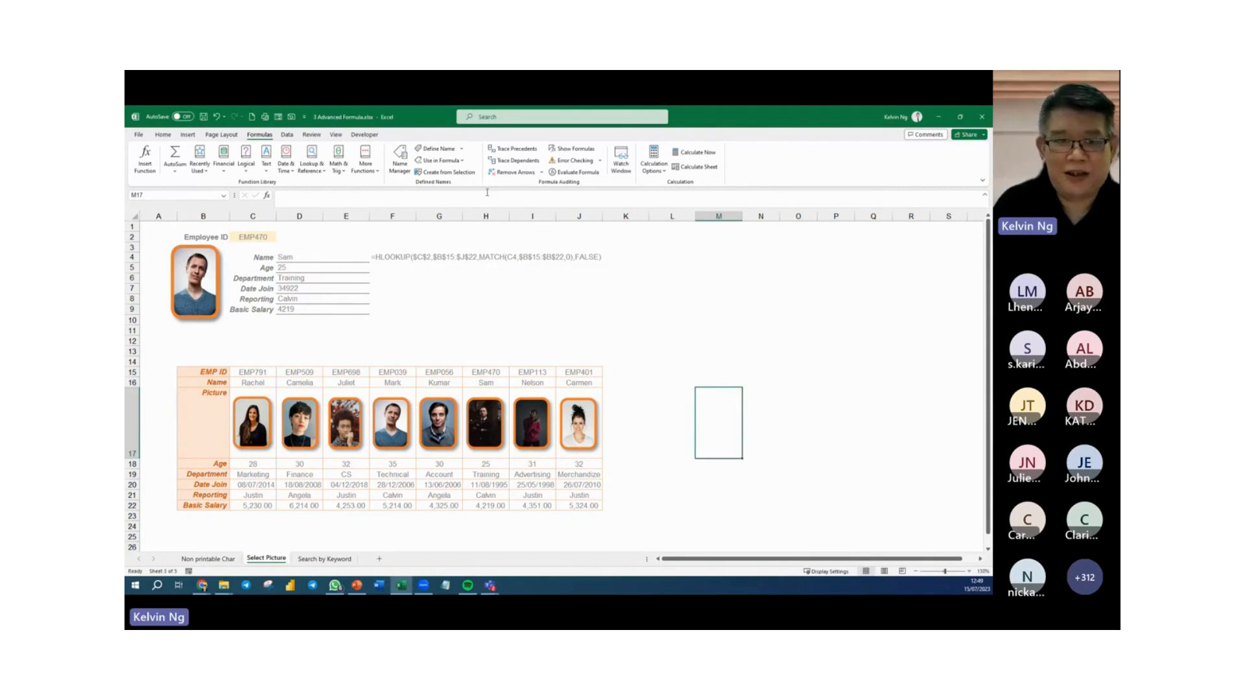
left_click(399, 161)
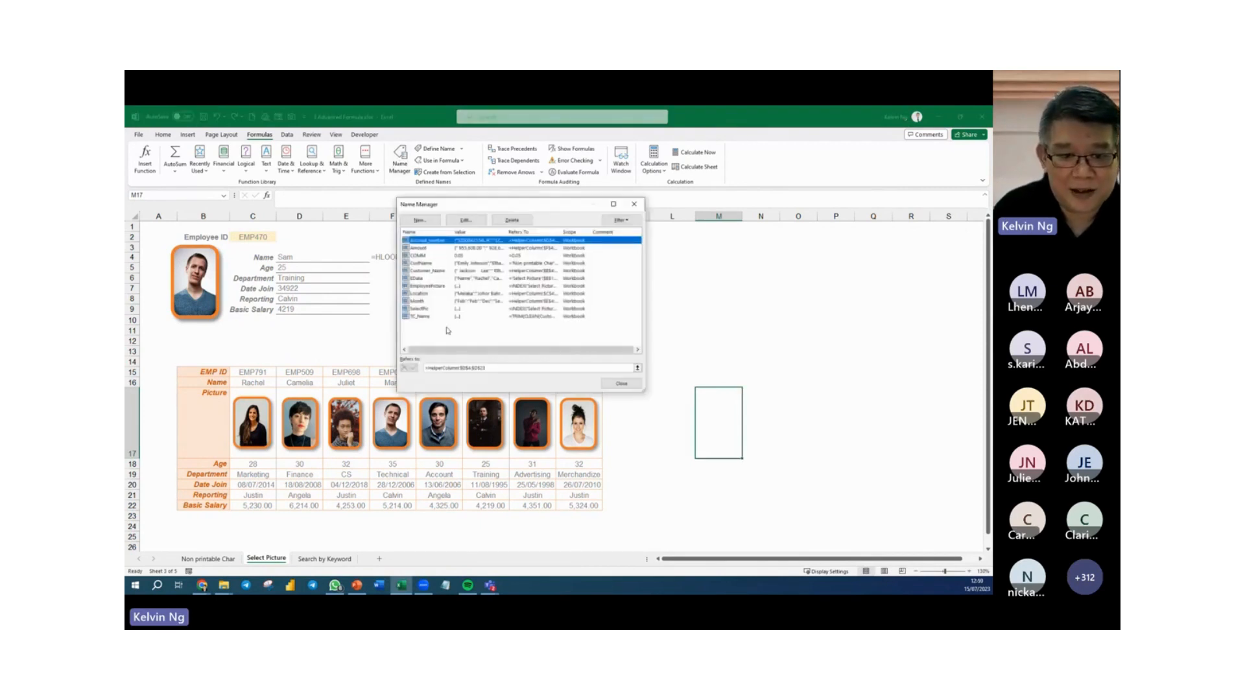
left_click(421, 286)
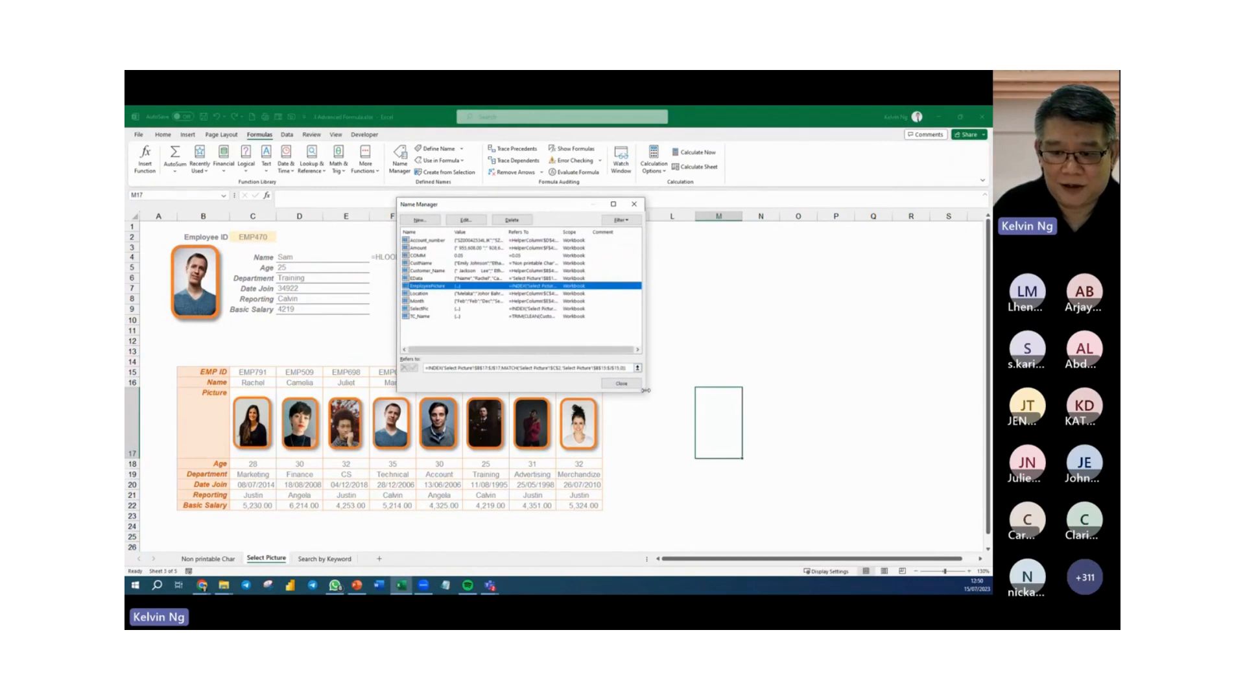
left_click_drag(645, 391, 741, 391)
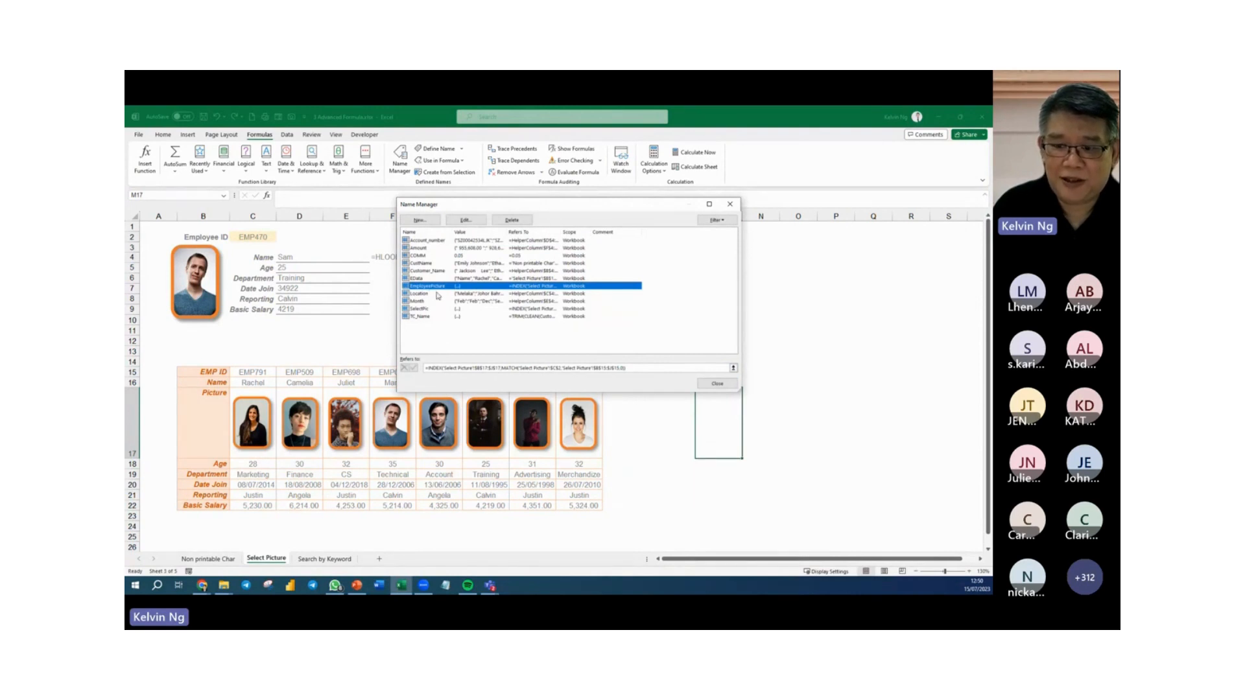
left_click(716, 384)
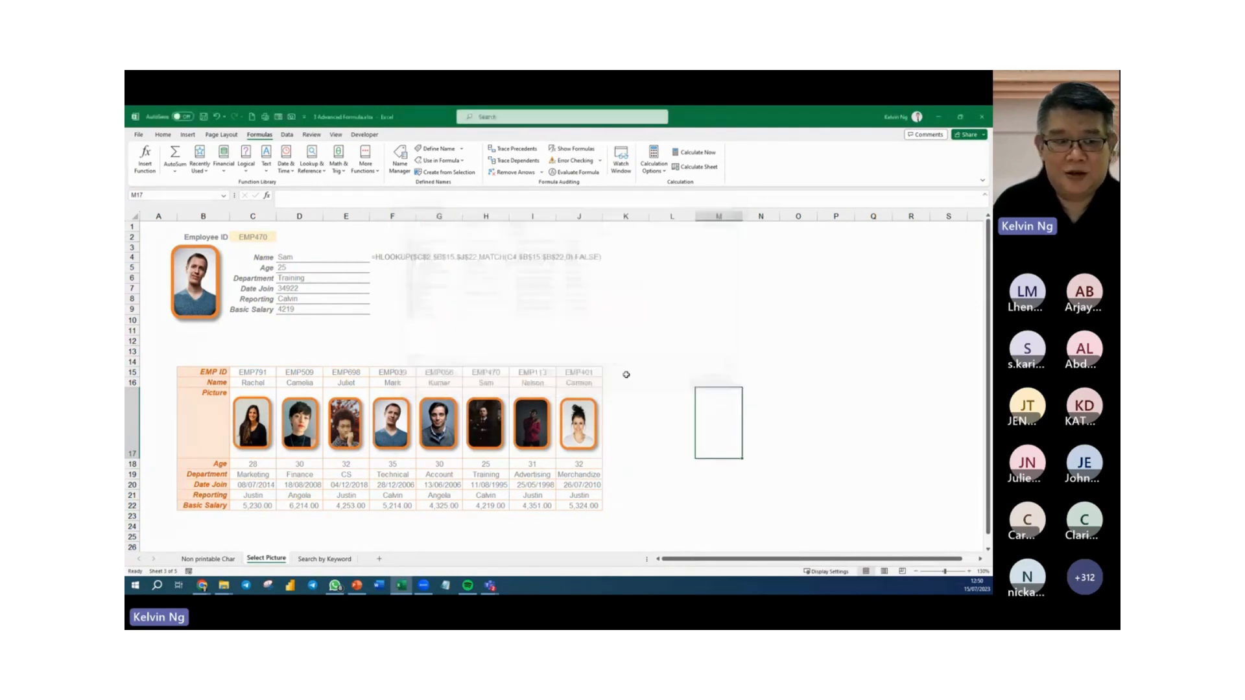
Link the photo beside the employee details to the defined name with the formula =EmployeePicture.
left_click(194, 283)
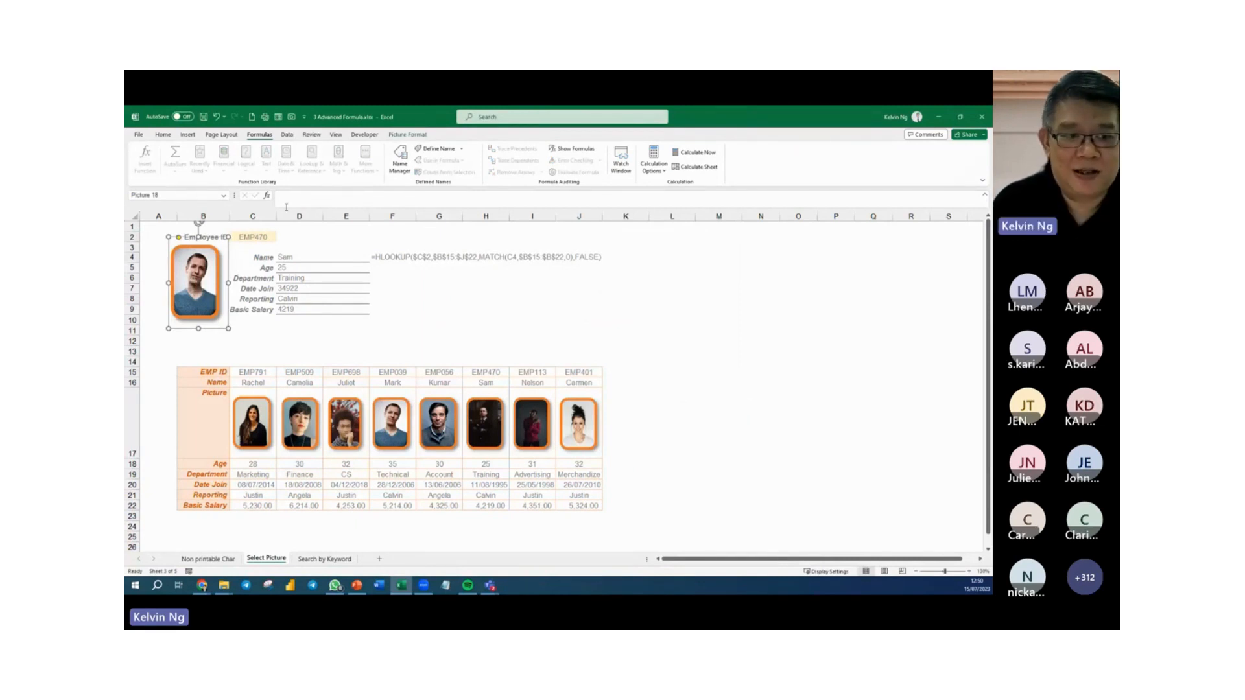
left_click(287, 201)
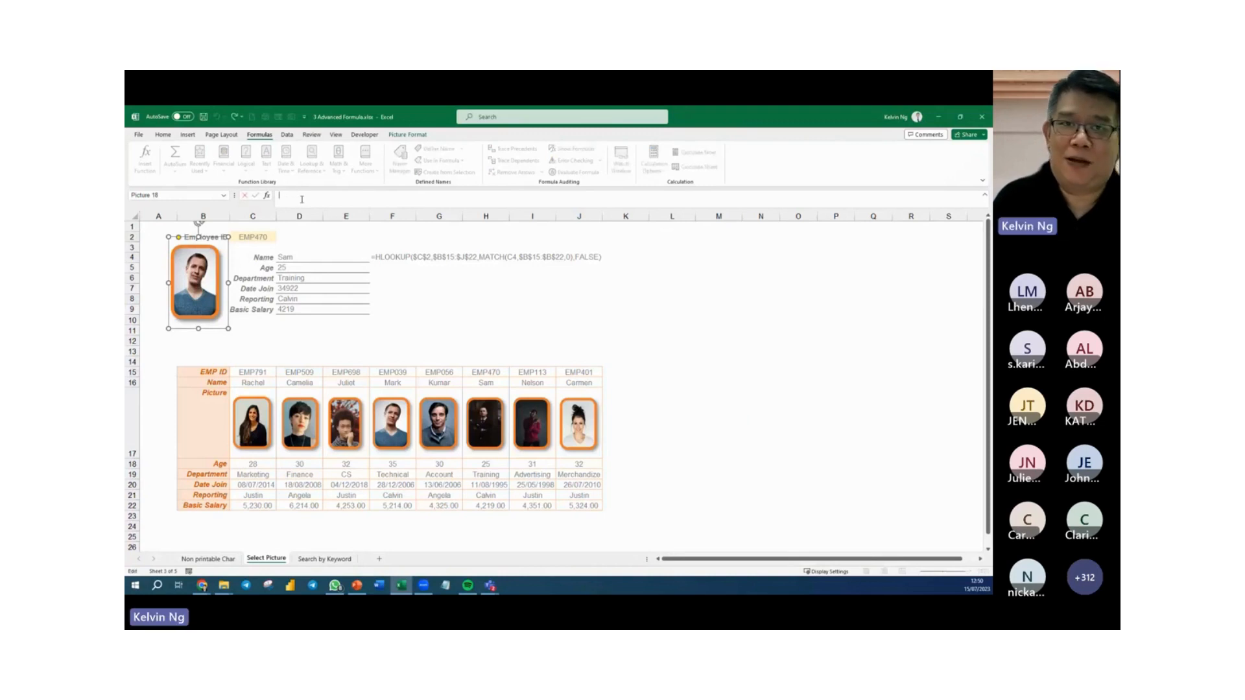
type("=EmployeePicture")
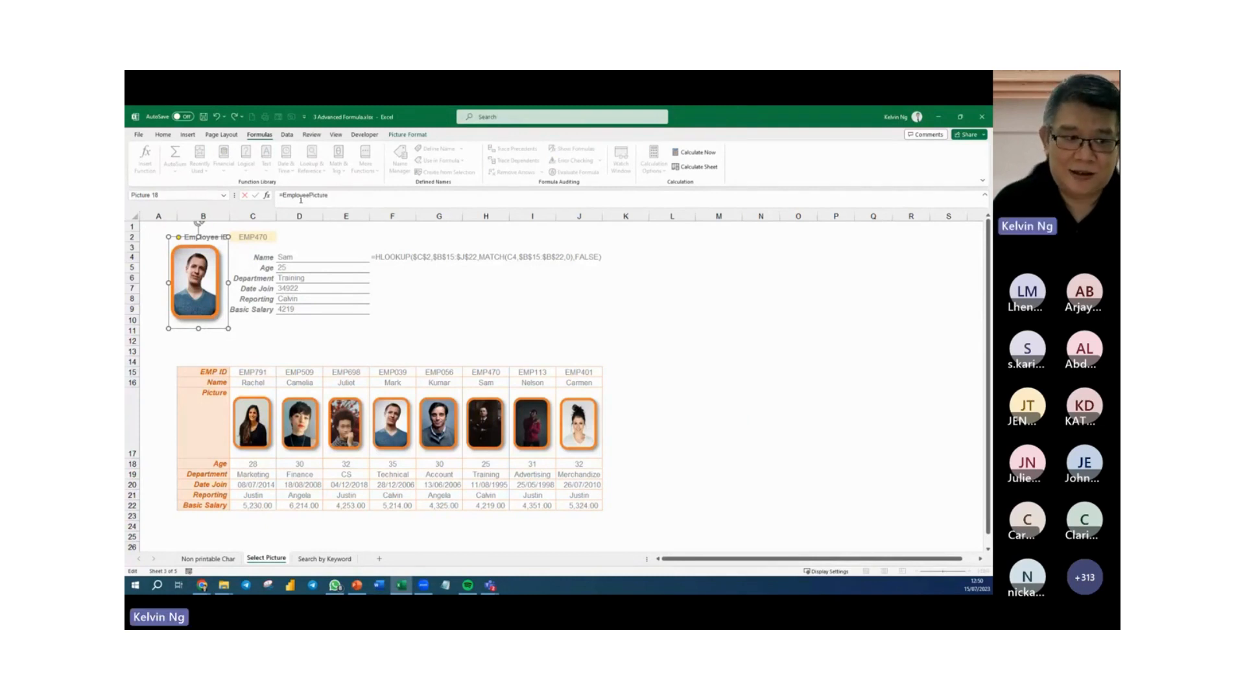
key("Return")
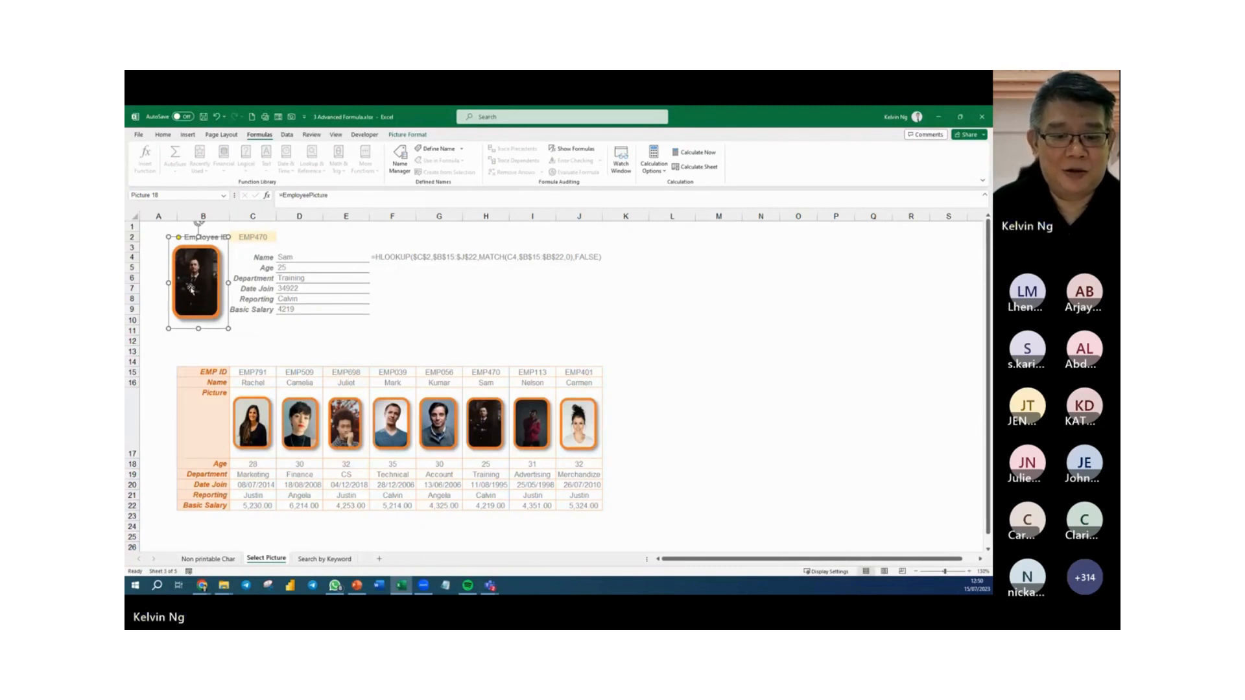
Test the linked photo by setting Employee ID in C2 to the fifth listed ID and then to the last one.
left_click(267, 237)
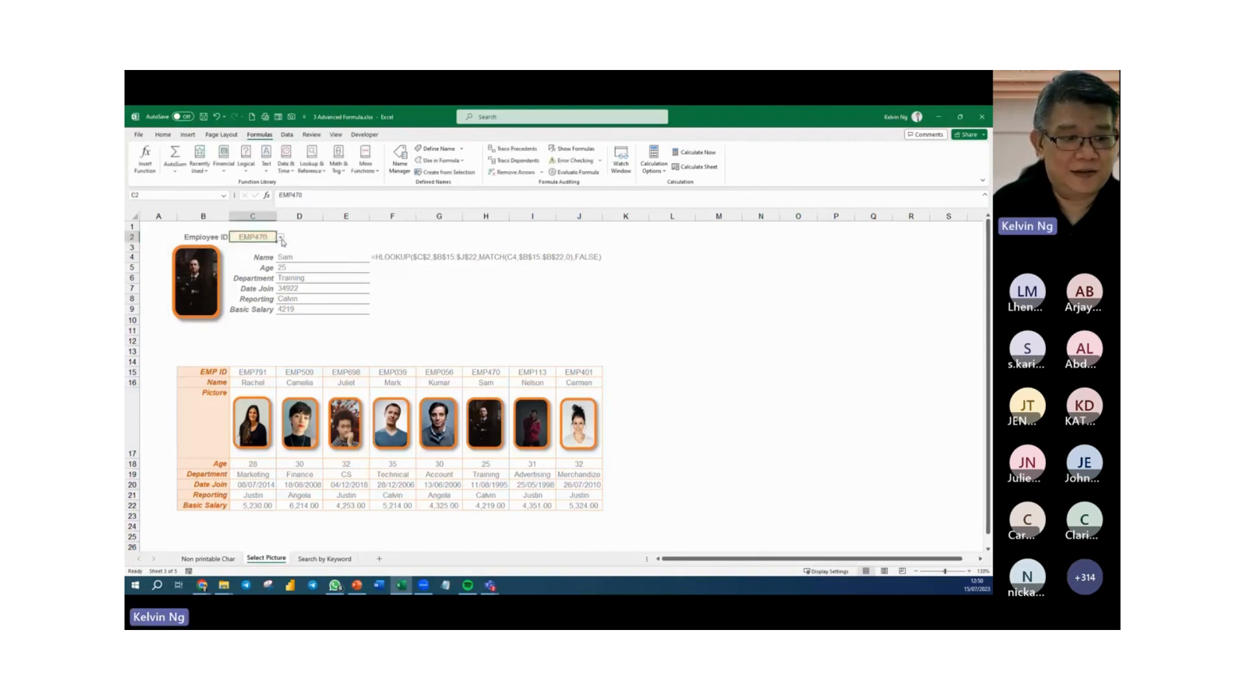
left_click(280, 237)
left_click(269, 278)
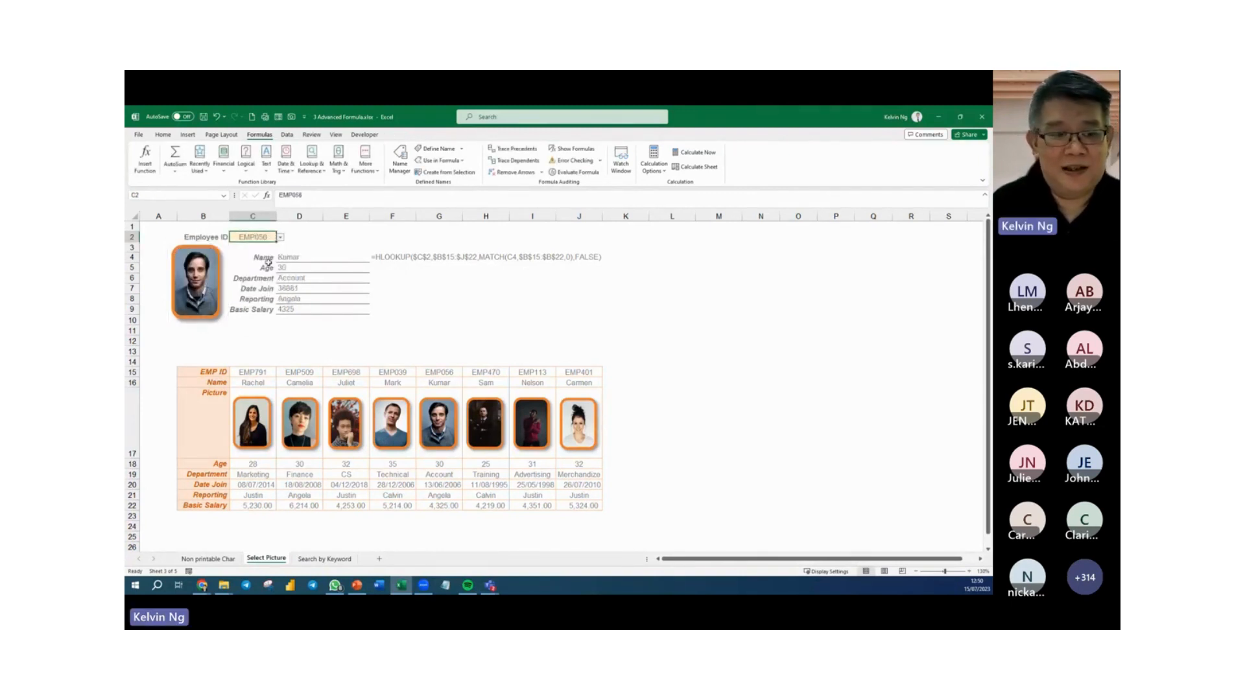
left_click(280, 238)
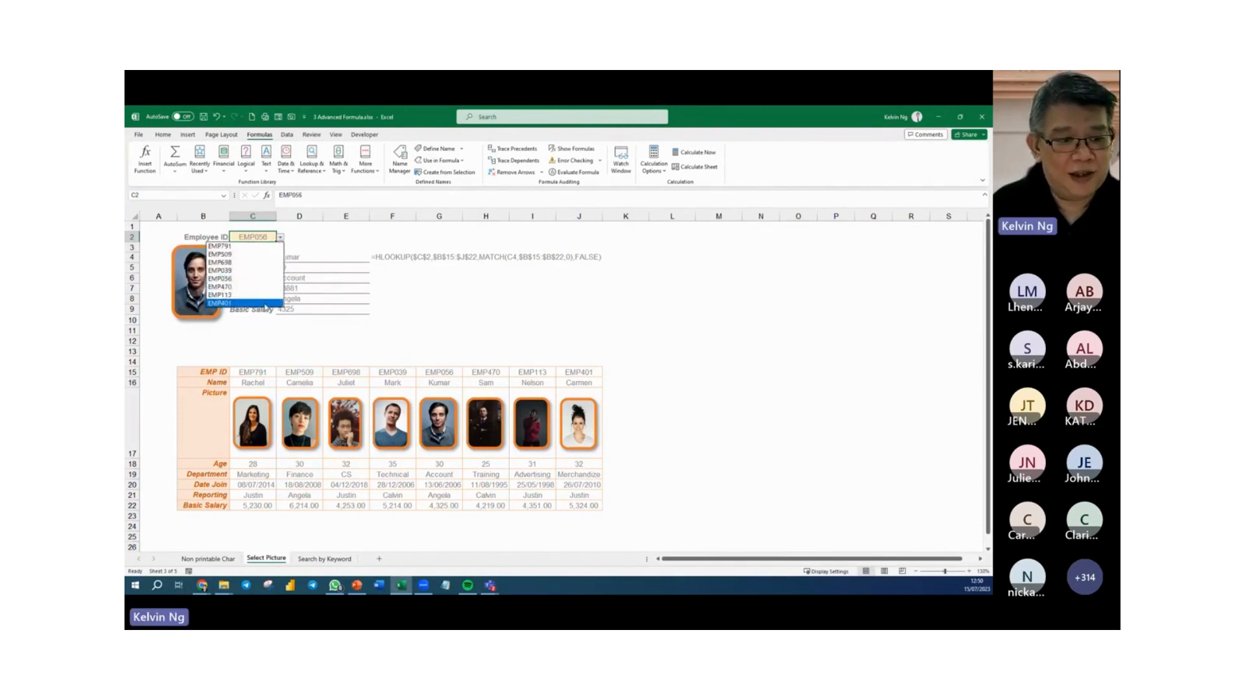
left_click(267, 303)
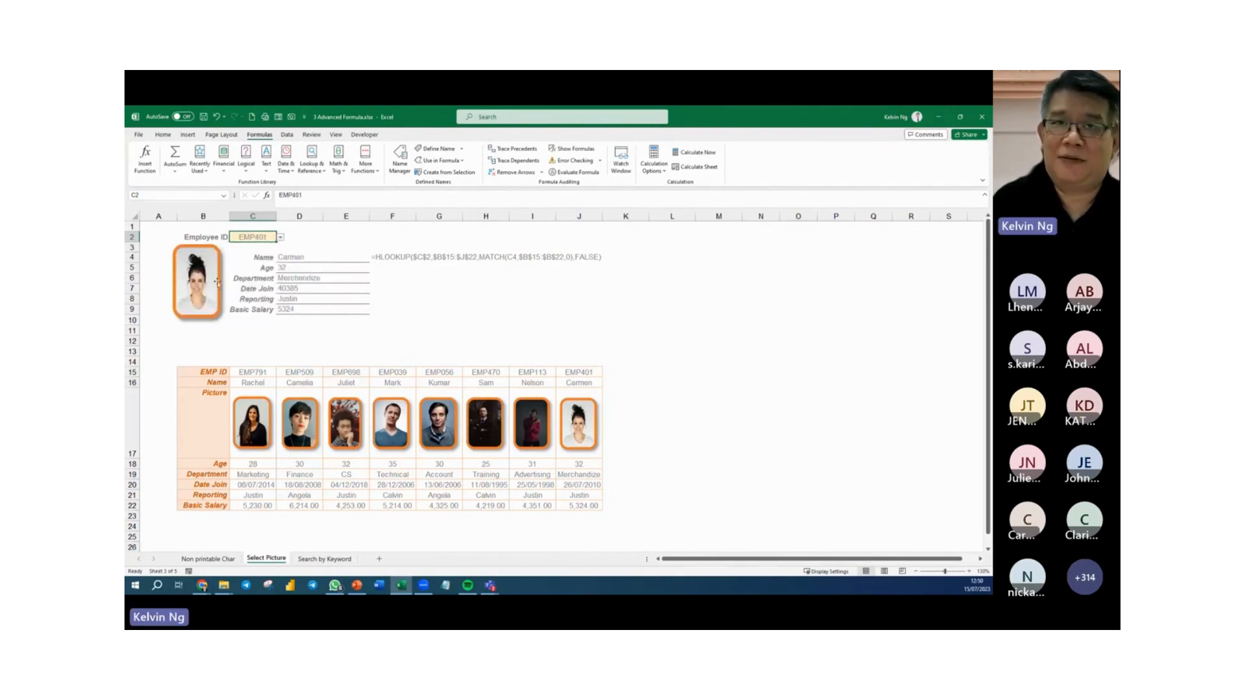
left_click(526, 304)
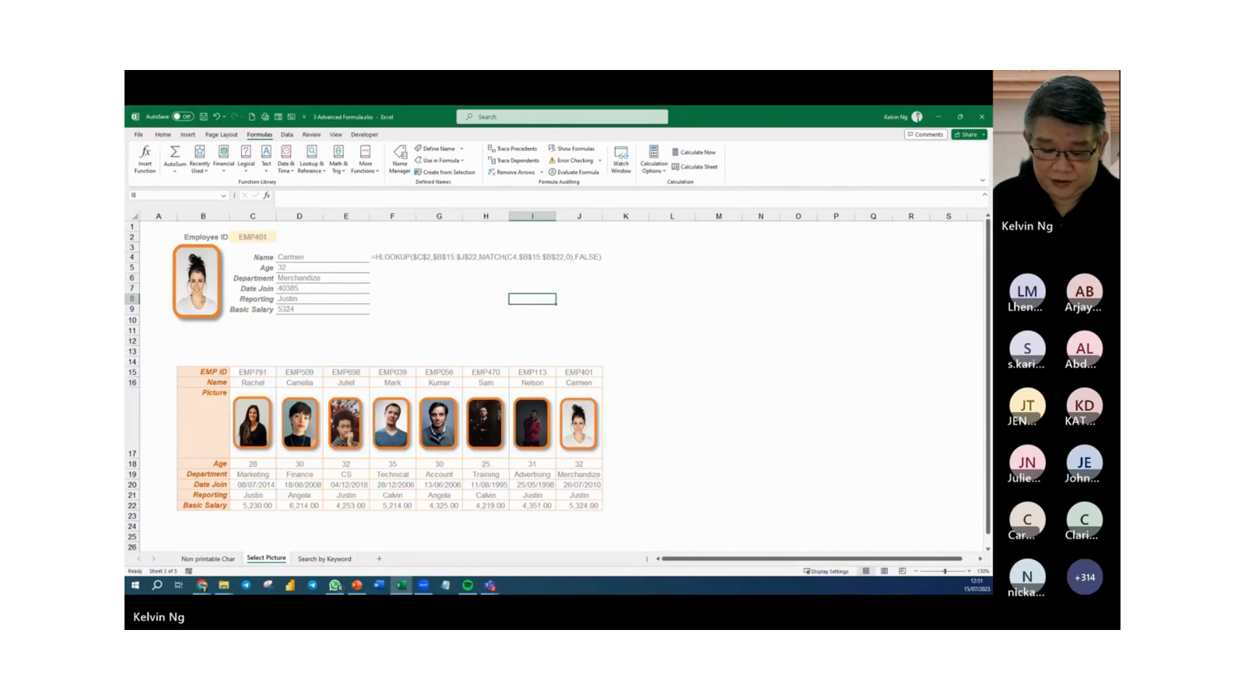
key("alt+Tab")
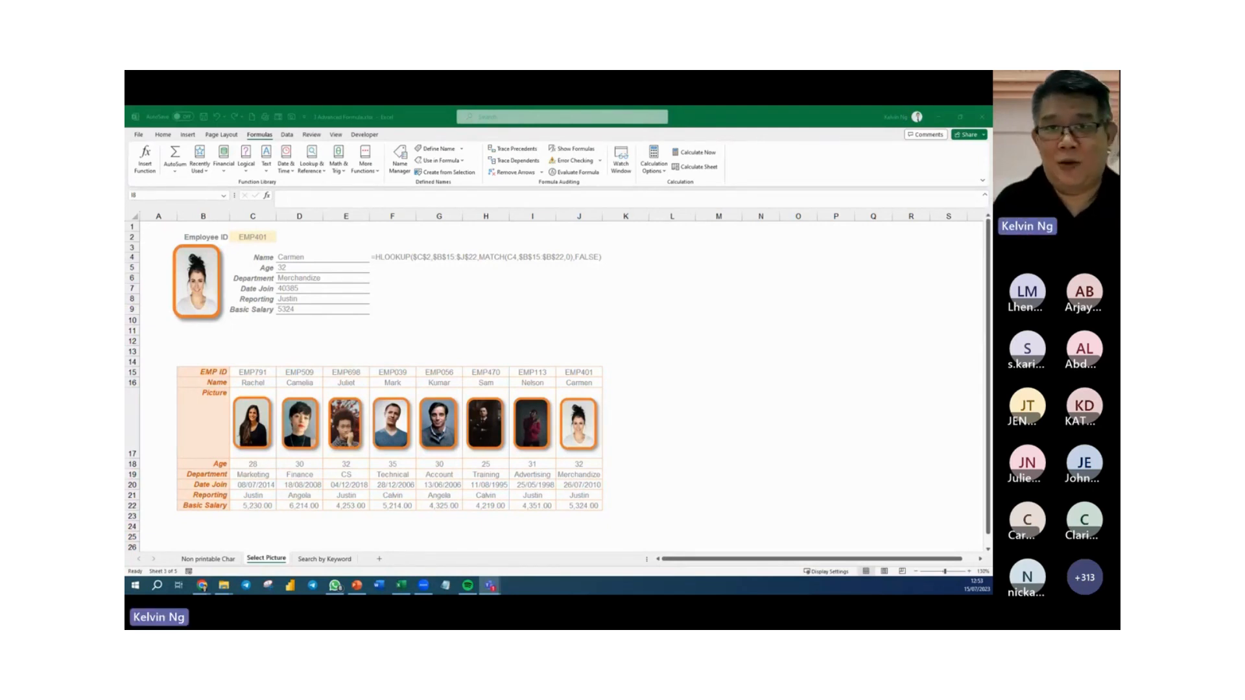
left_click(650, 310)
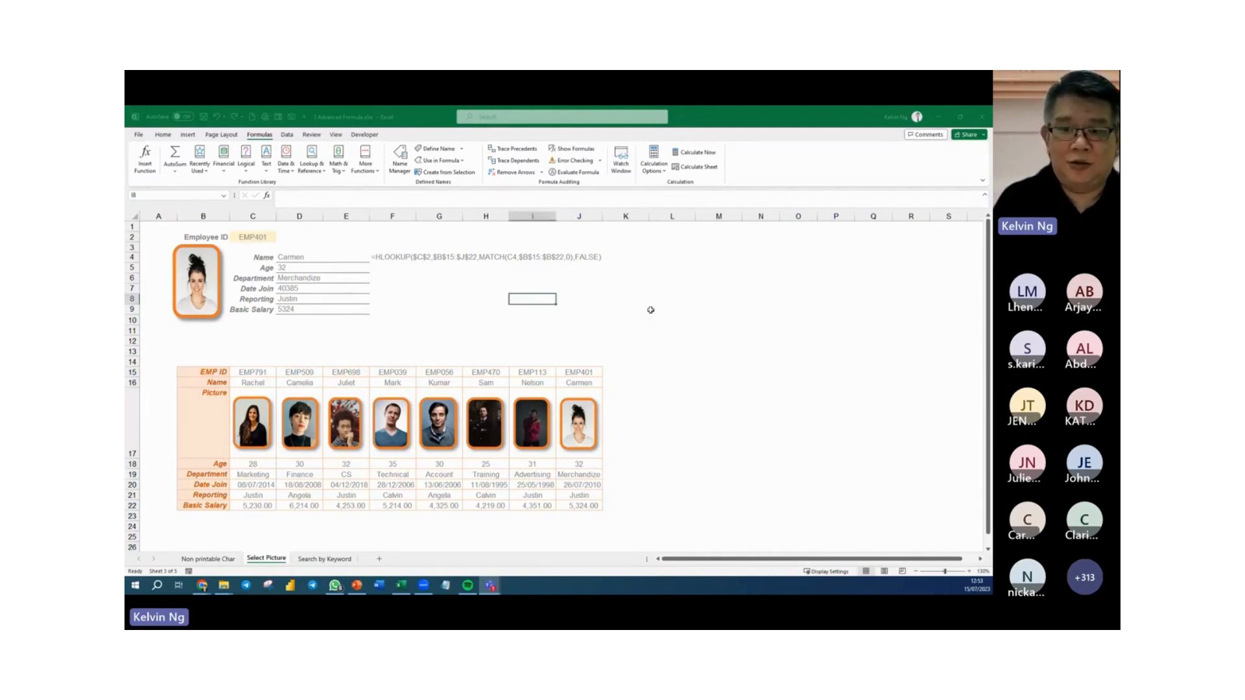
left_click(688, 309)
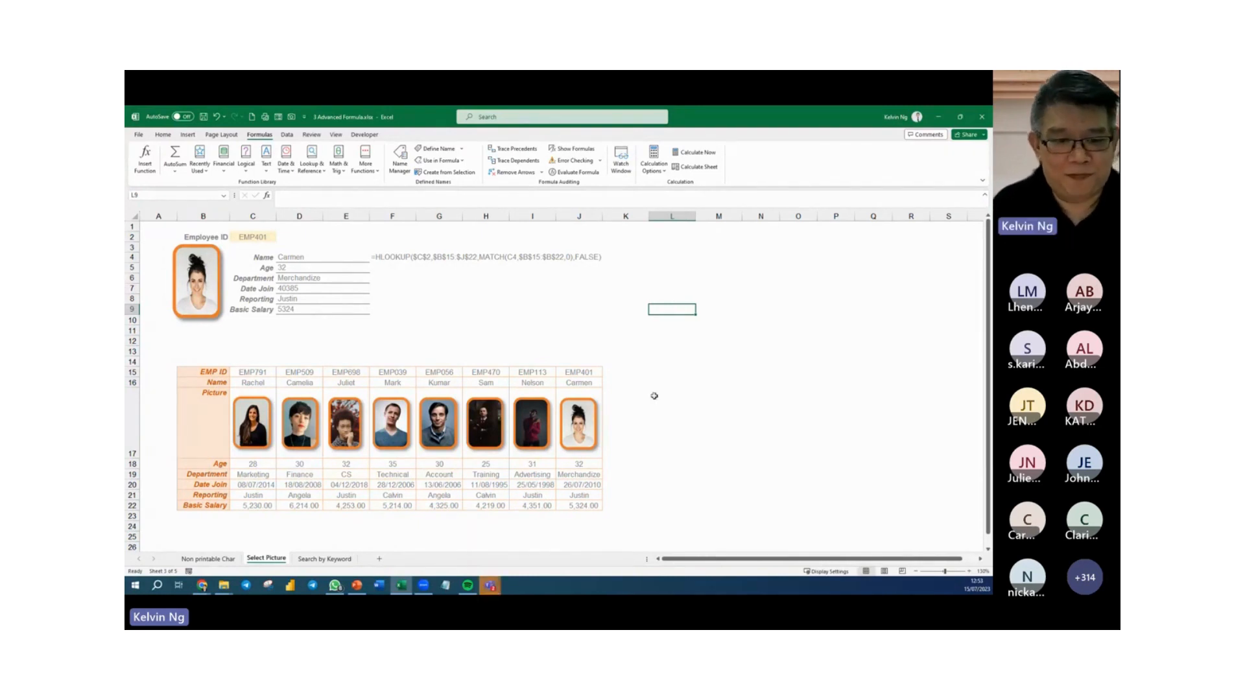
left_click(483, 332)
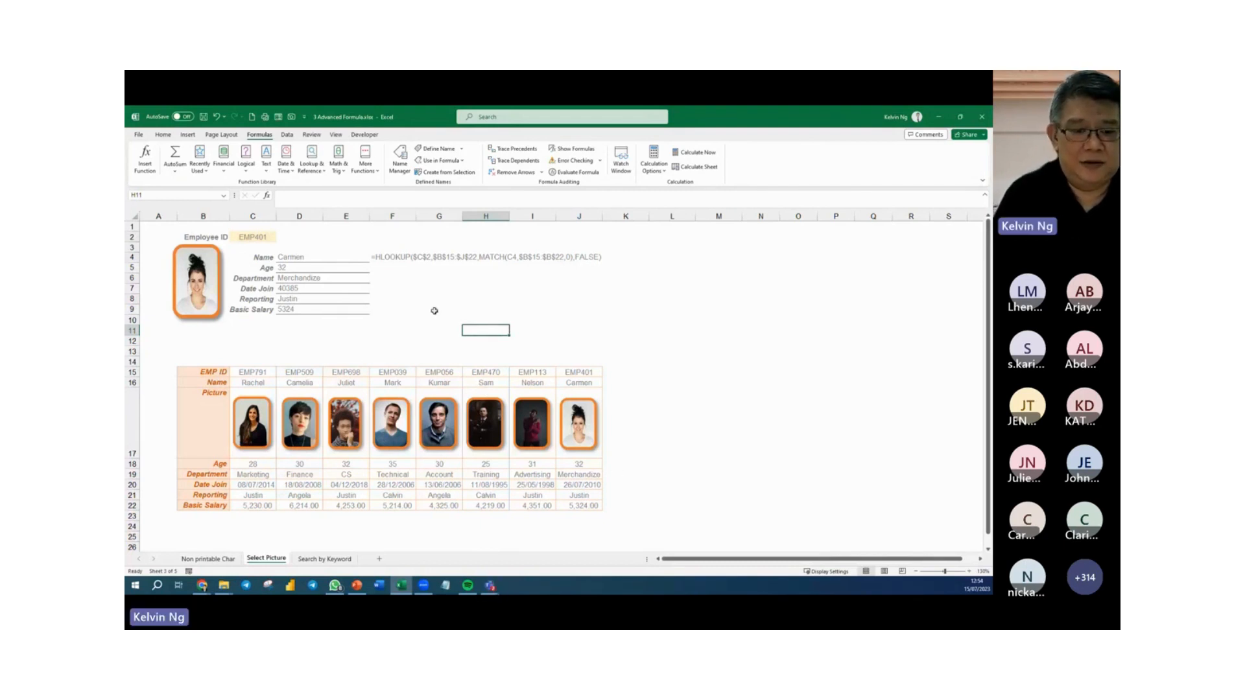
Open the Search by Keyword sheet and select cell M23 in the Customer column of the search results table.
left_click(323, 562)
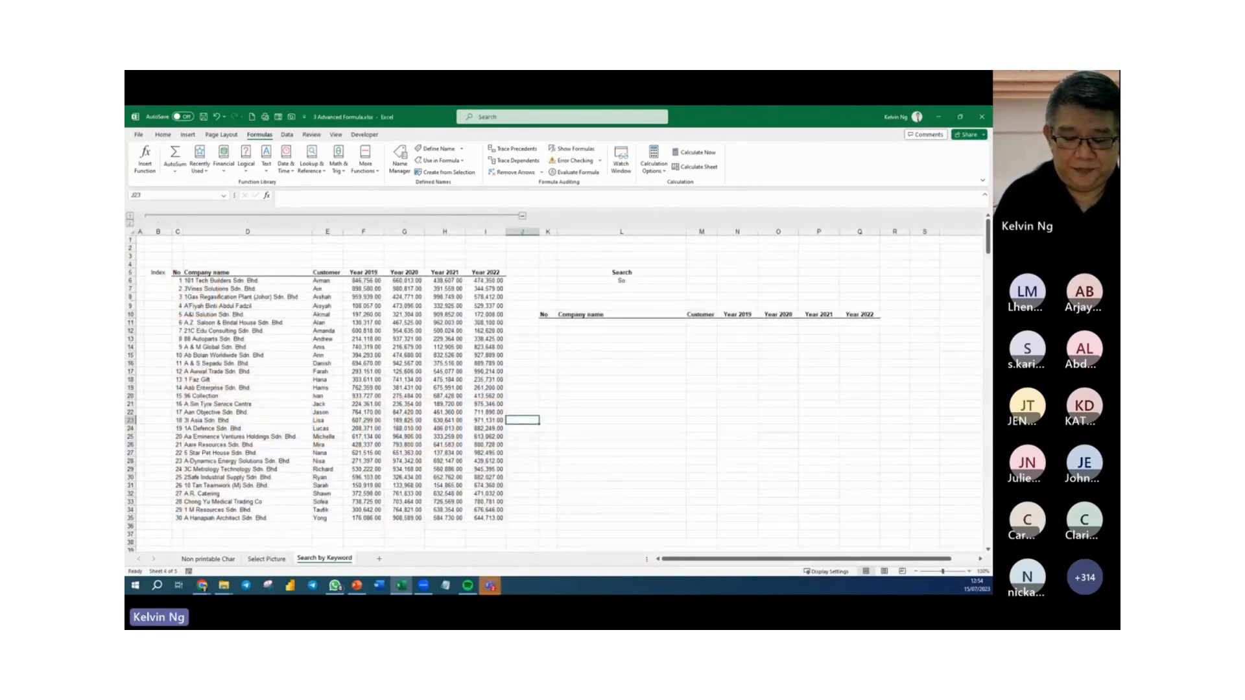
left_click(706, 425)
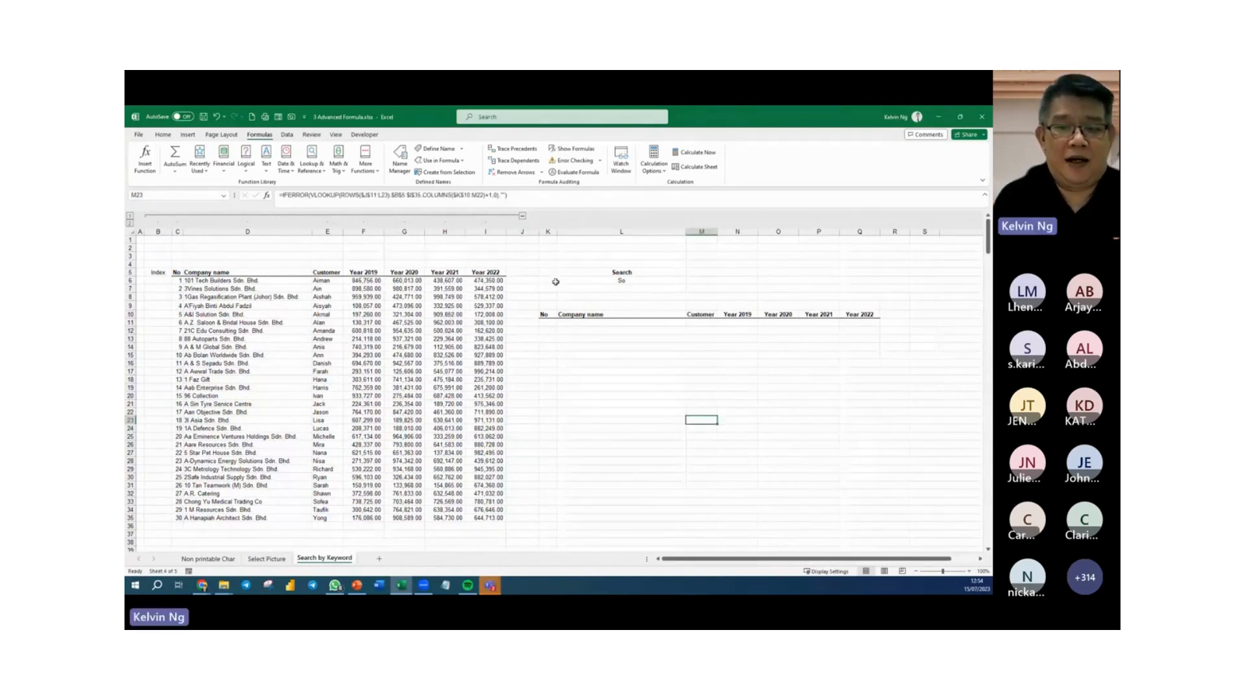
Review the keyword cell L6, the source data in columns B to I, and the first results cell K11.
left_click(638, 280)
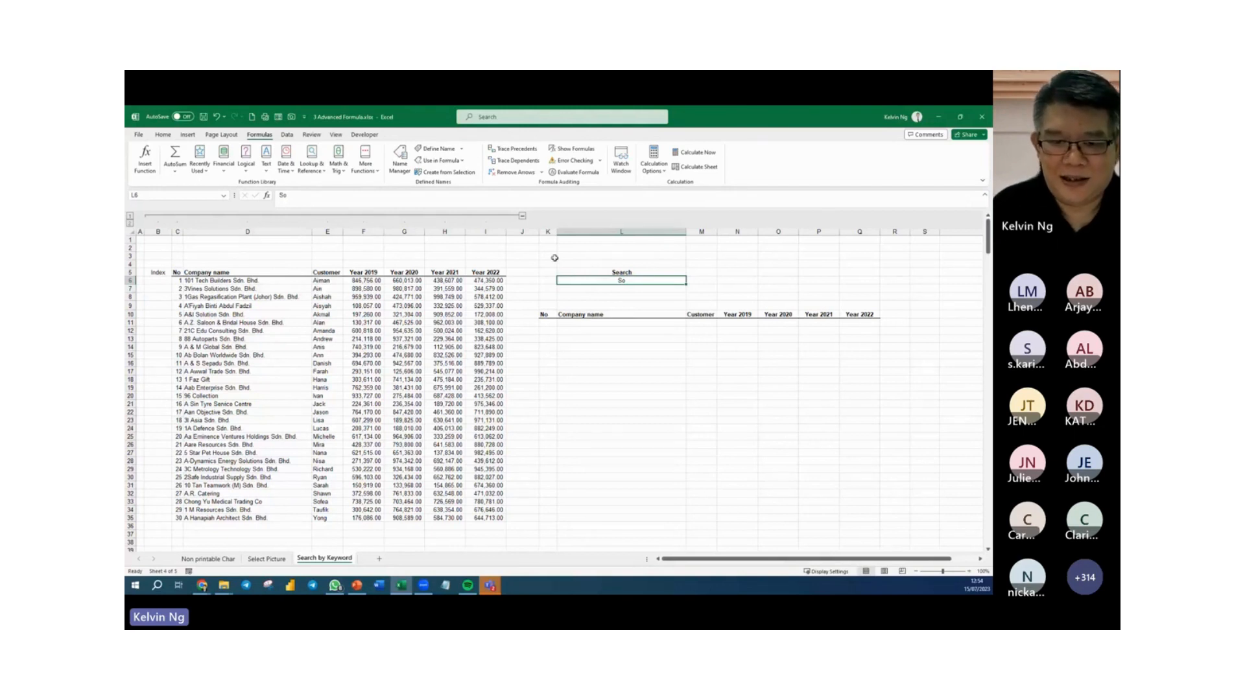
left_click_drag(486, 232, 168, 262)
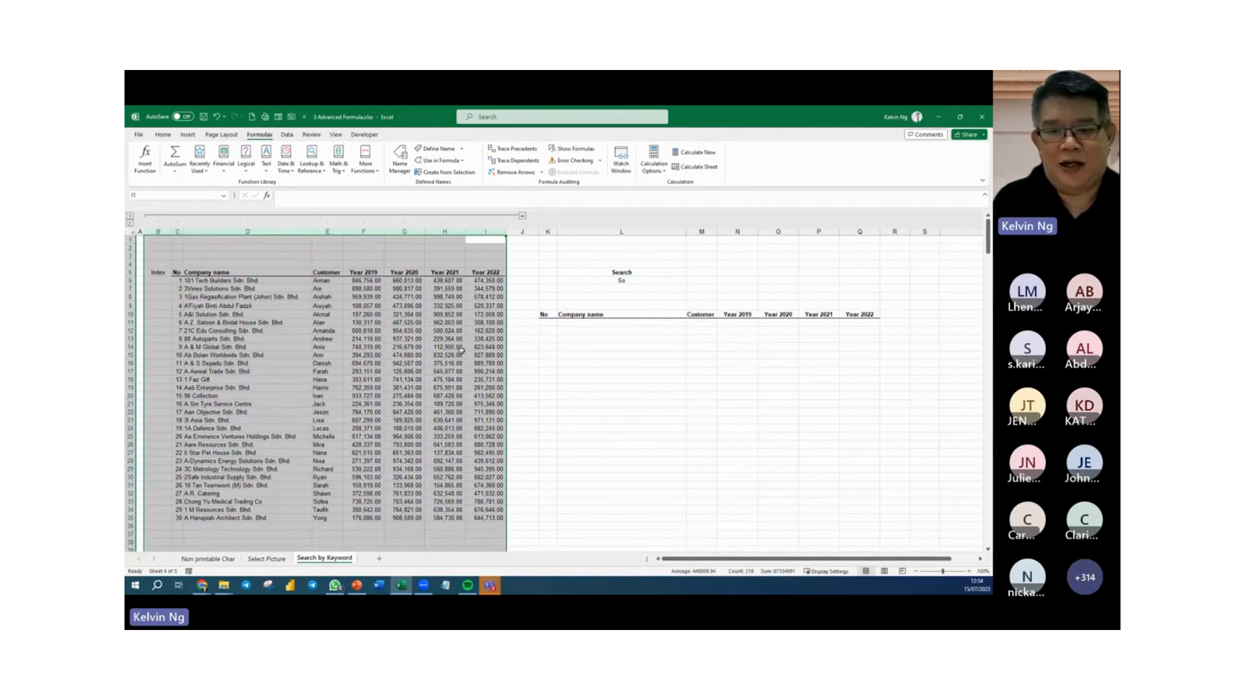
left_click(548, 322)
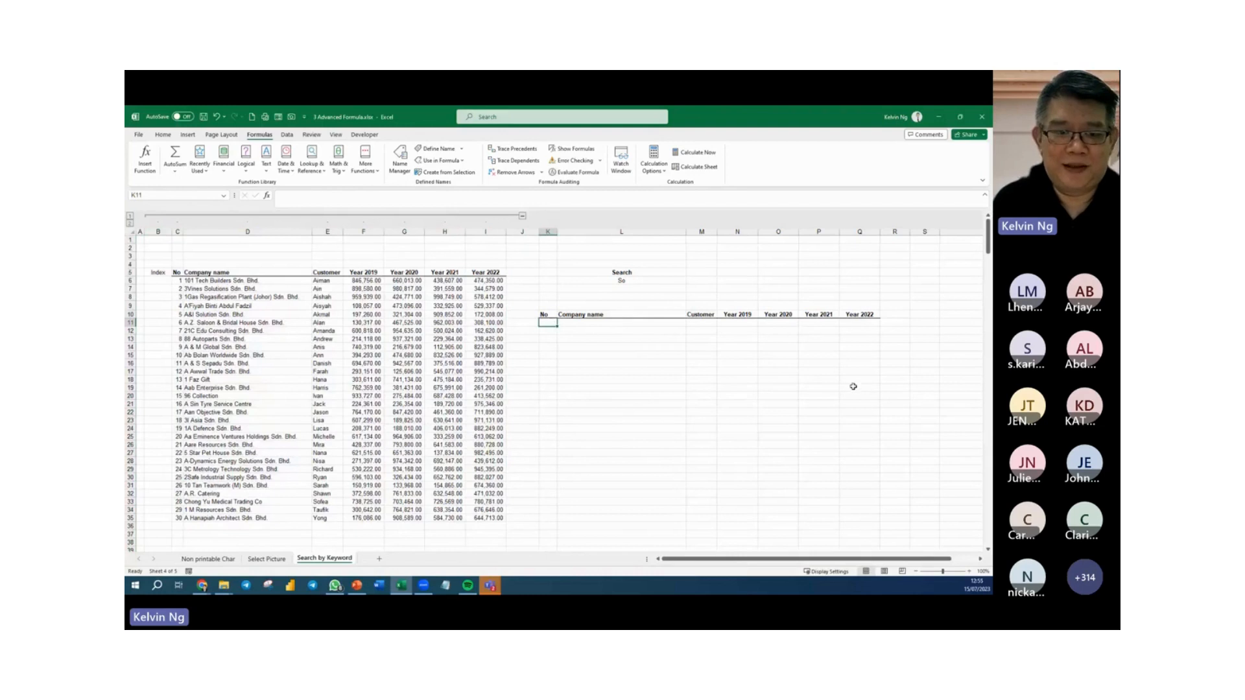
Check the workbook's existing defined names by going to the EData range, and return to the Search by Keyword sheet.
left_click(223, 196)
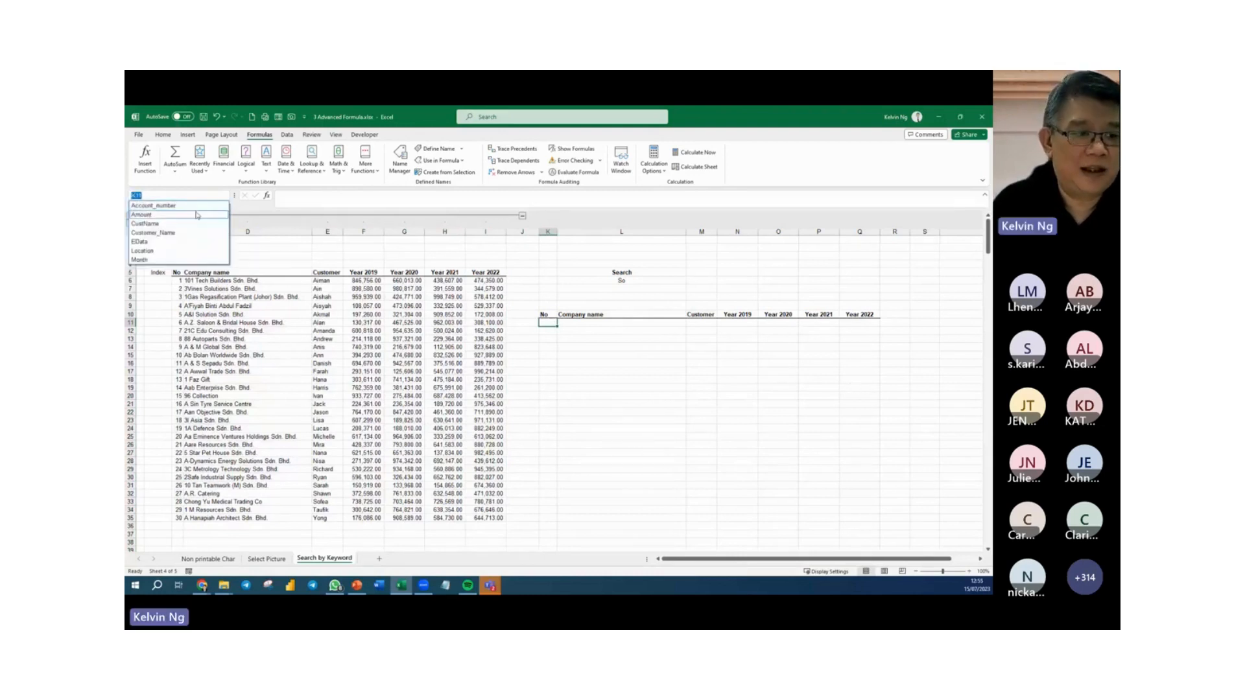
left_click(169, 241)
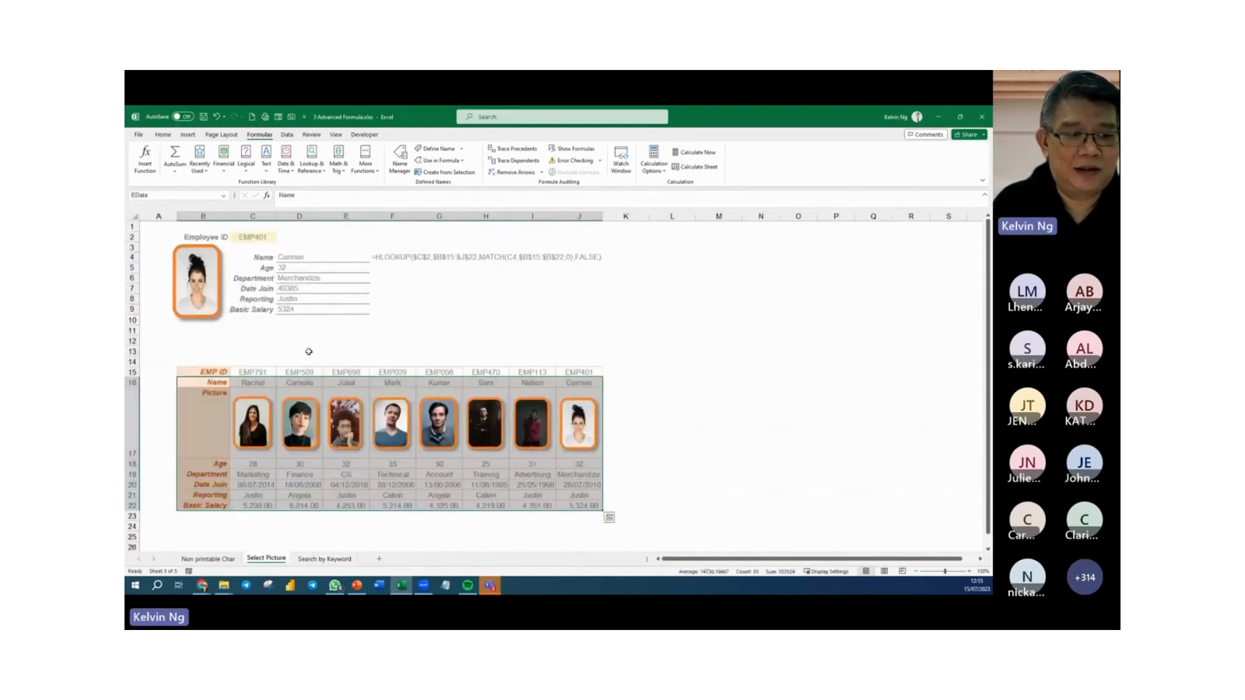
left_click(223, 195)
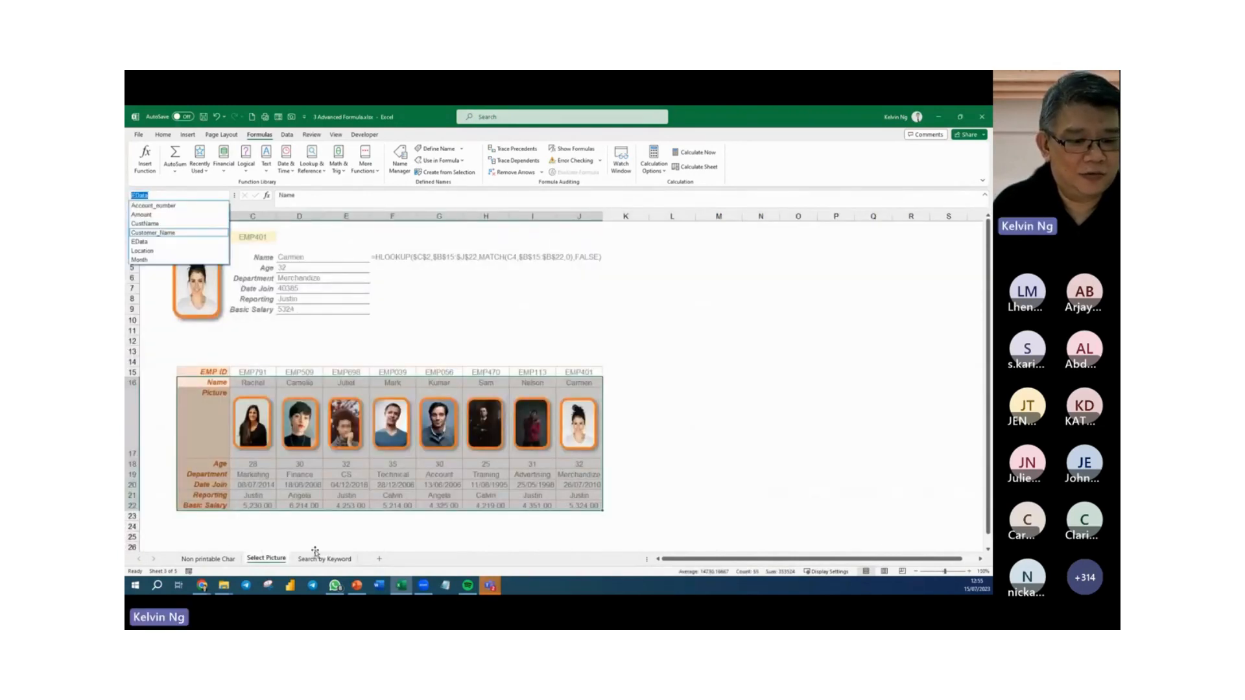
key("Escape")
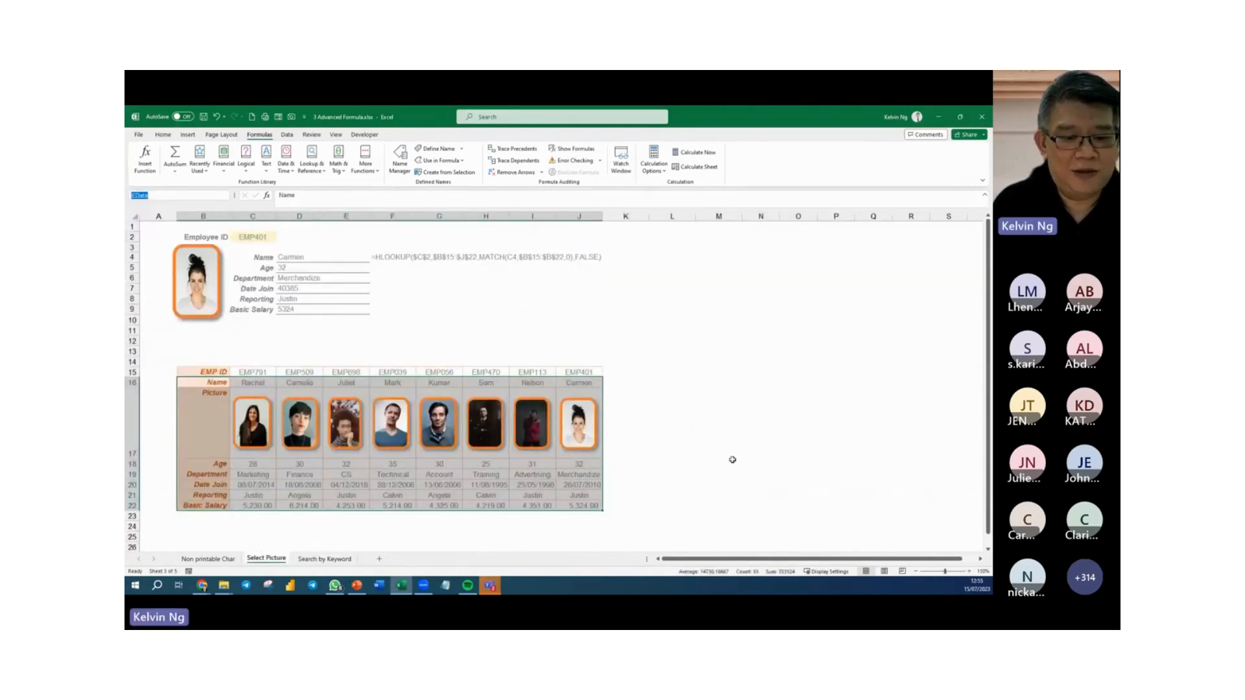
left_click(342, 562)
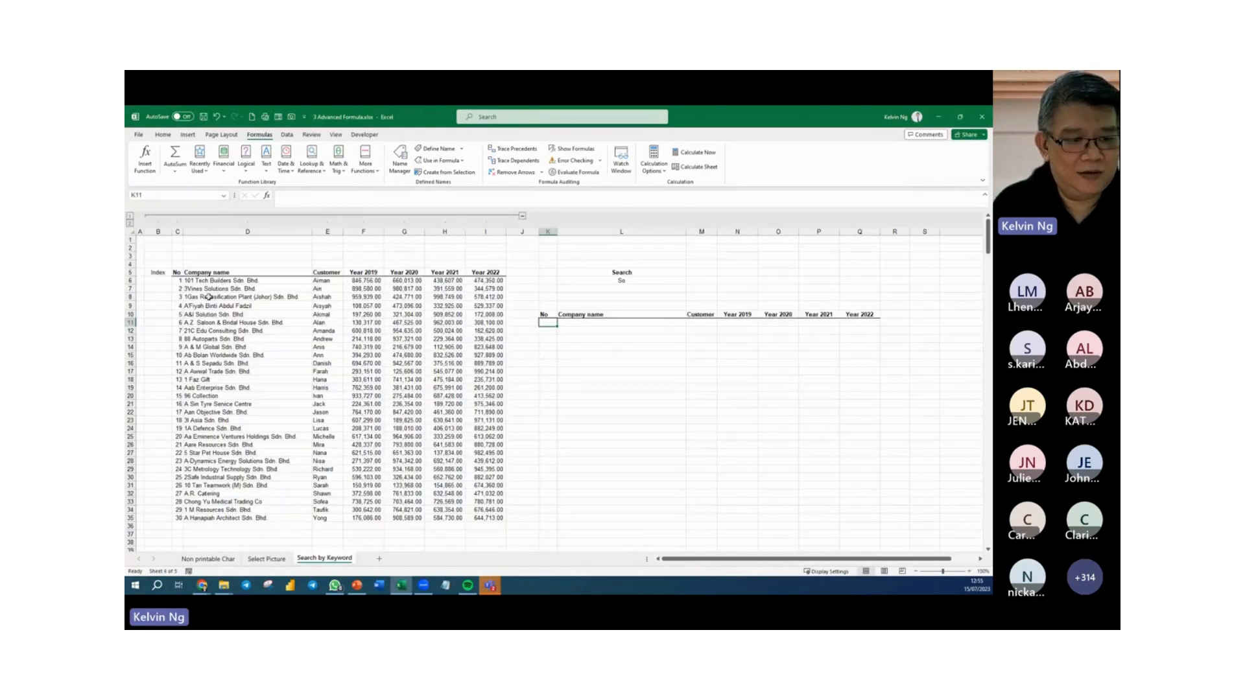
Name the source table C5:I35, from the No header to the last Year 2022 value, as CompanyData.
left_click_drag(177, 273, 478, 518)
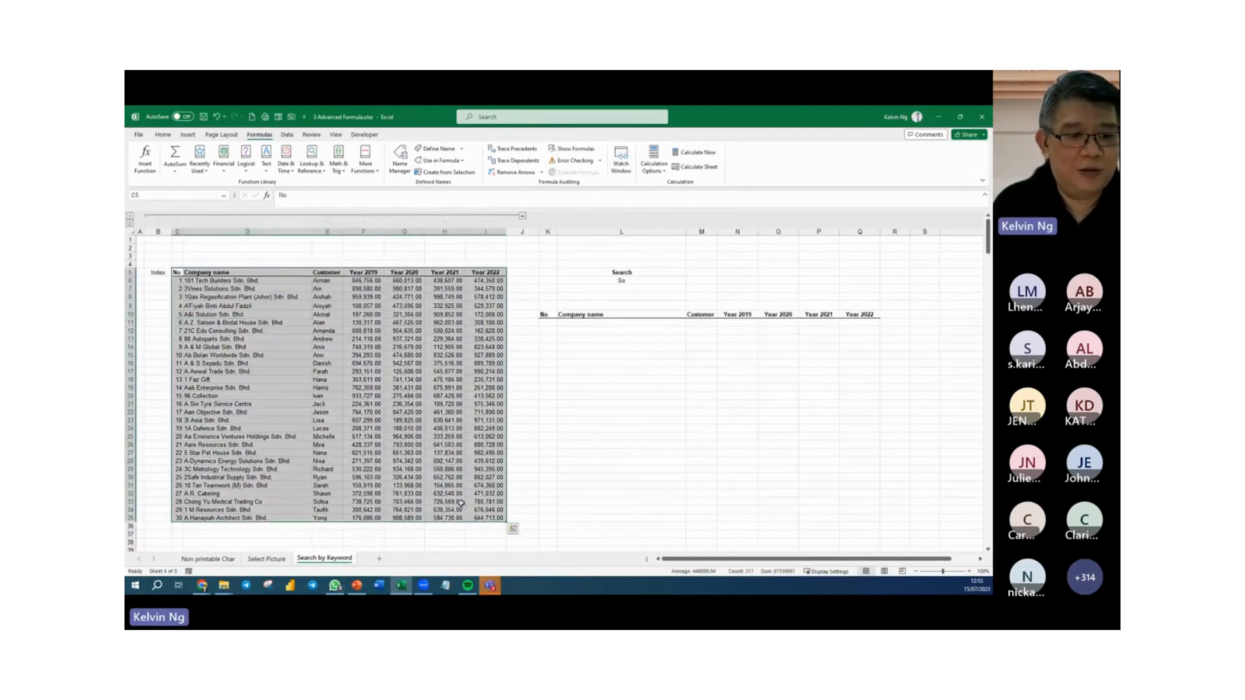
left_click(329, 397)
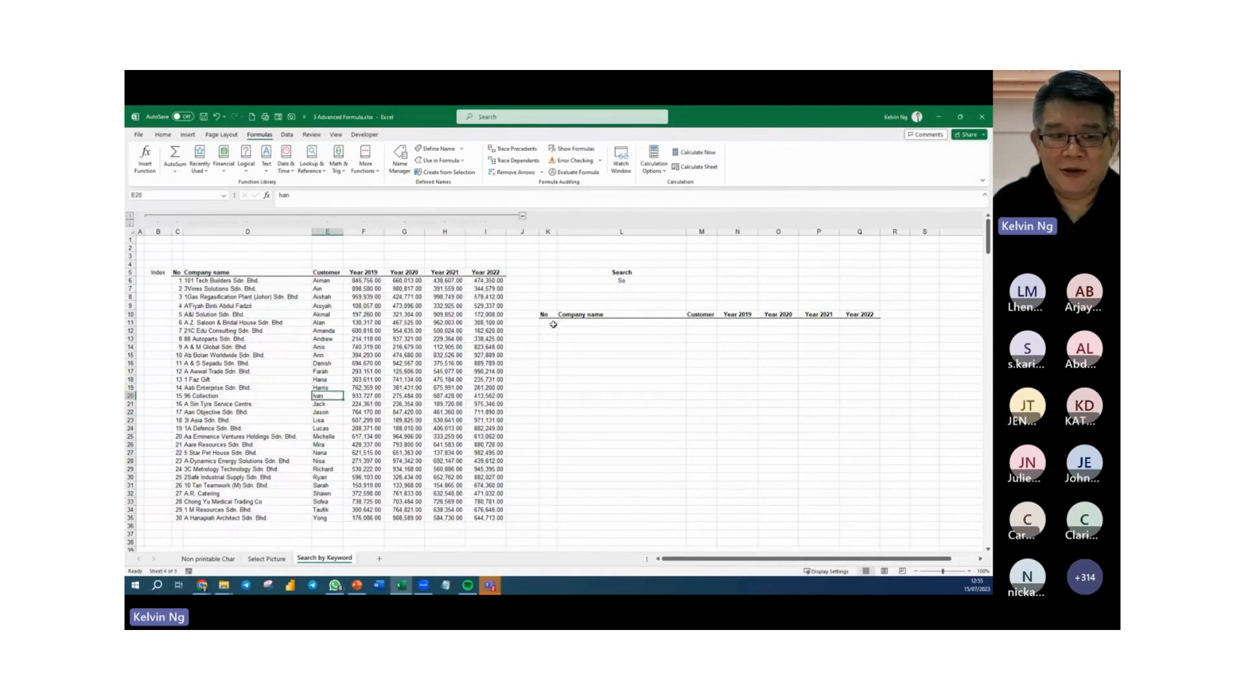
left_click_drag(177, 273, 496, 518)
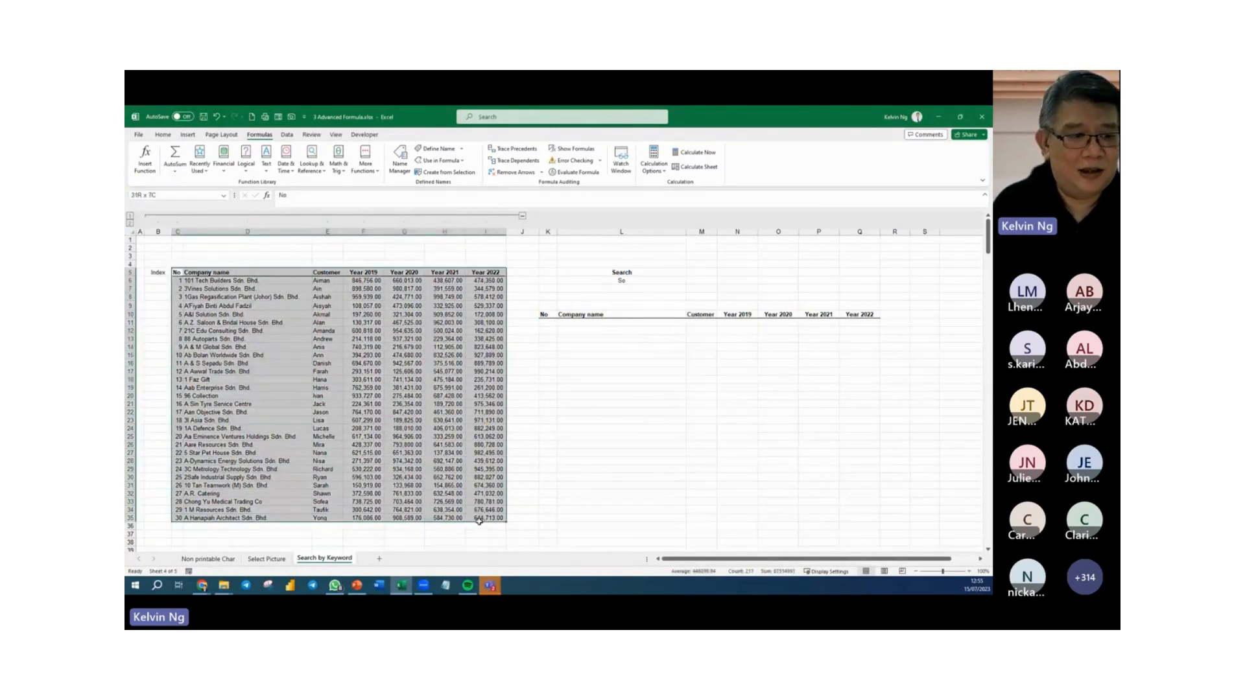
left_click(164, 195)
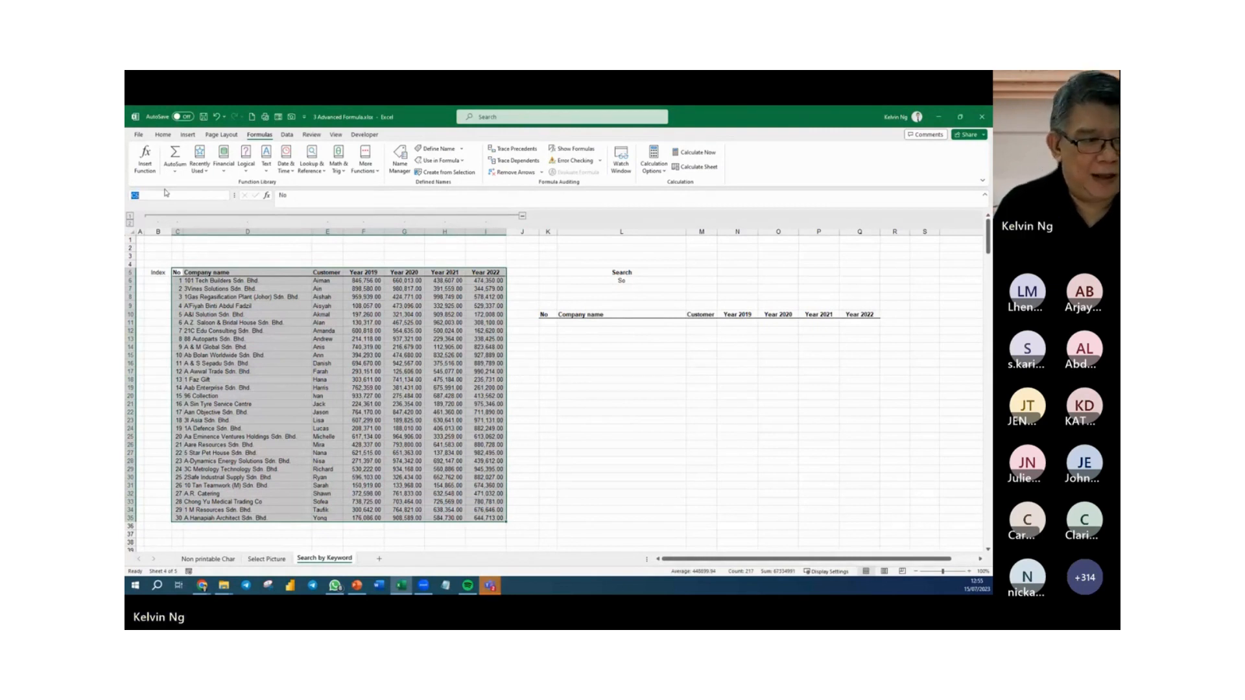
type("C")
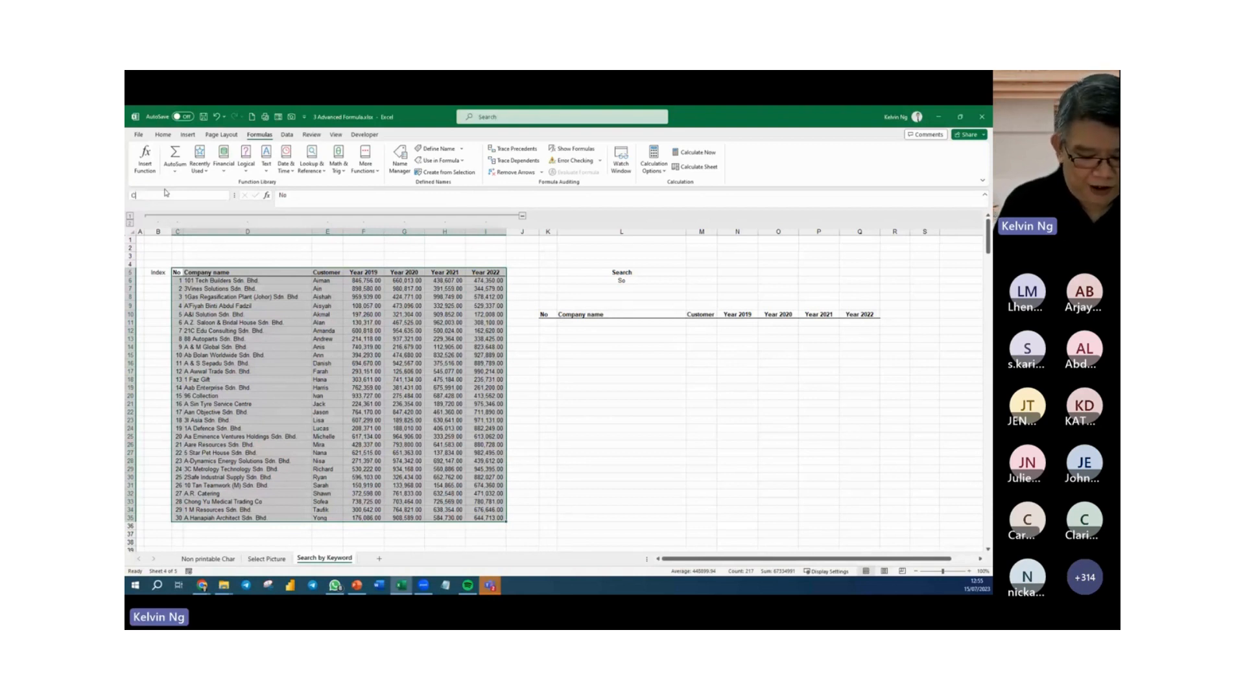
type("ompa")
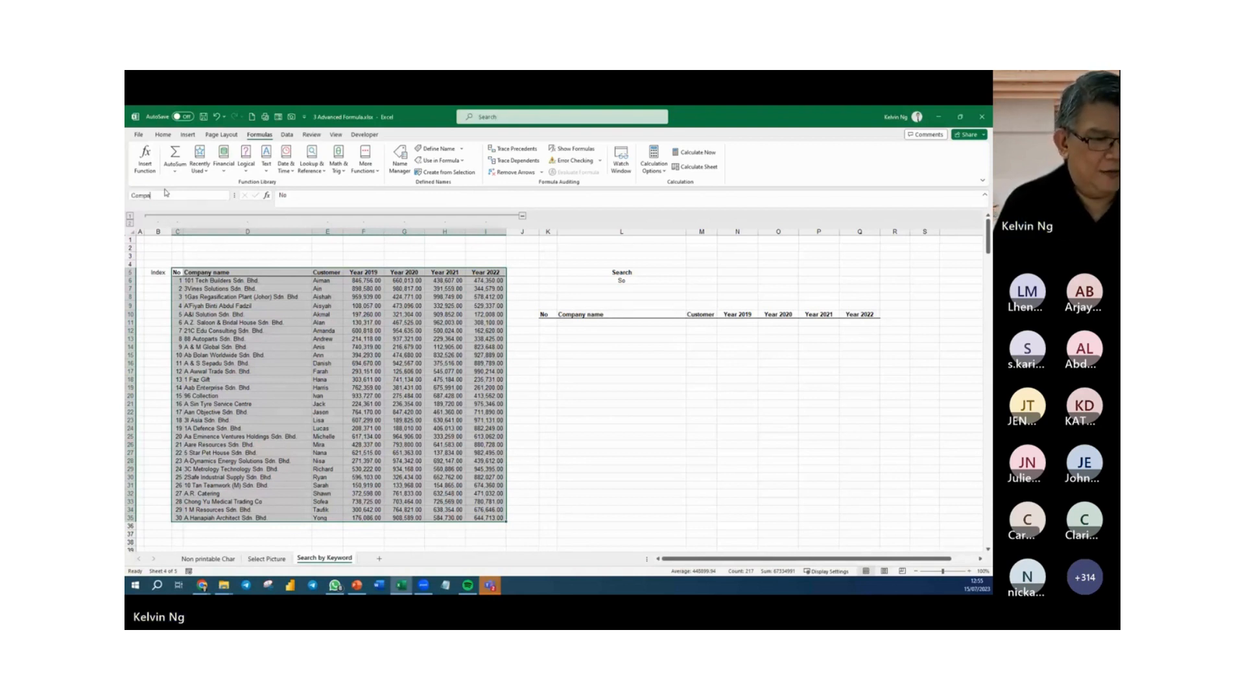
type("nyData")
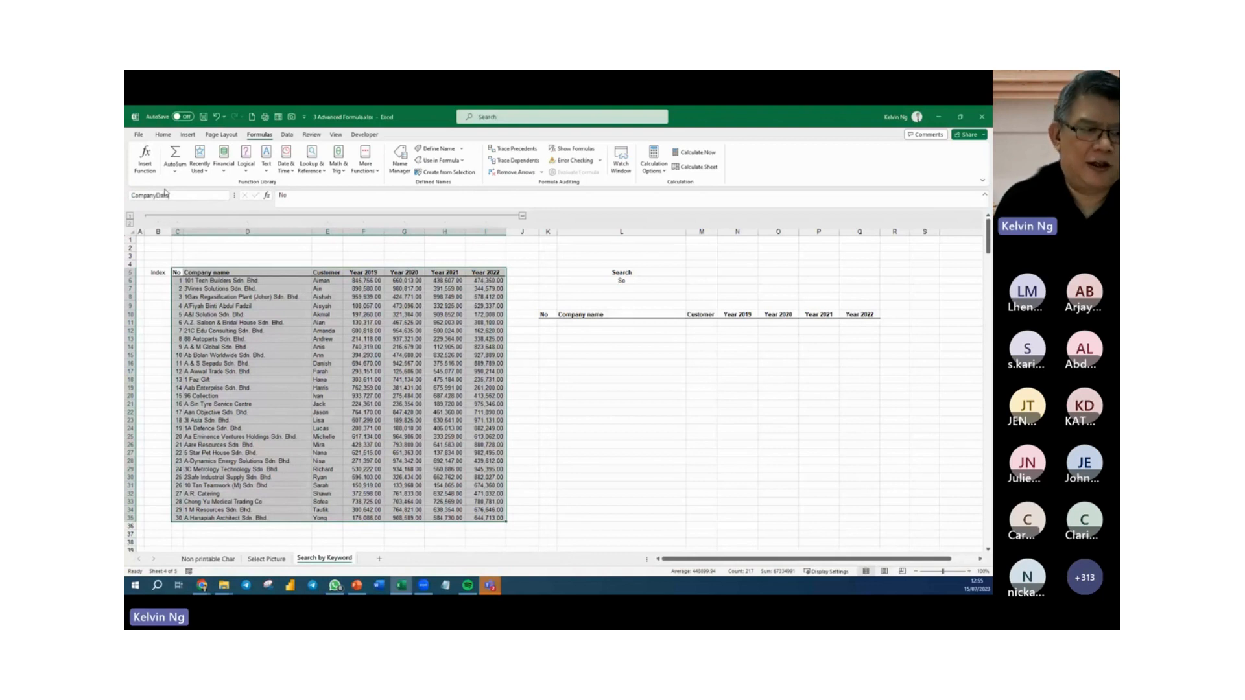
key("Return")
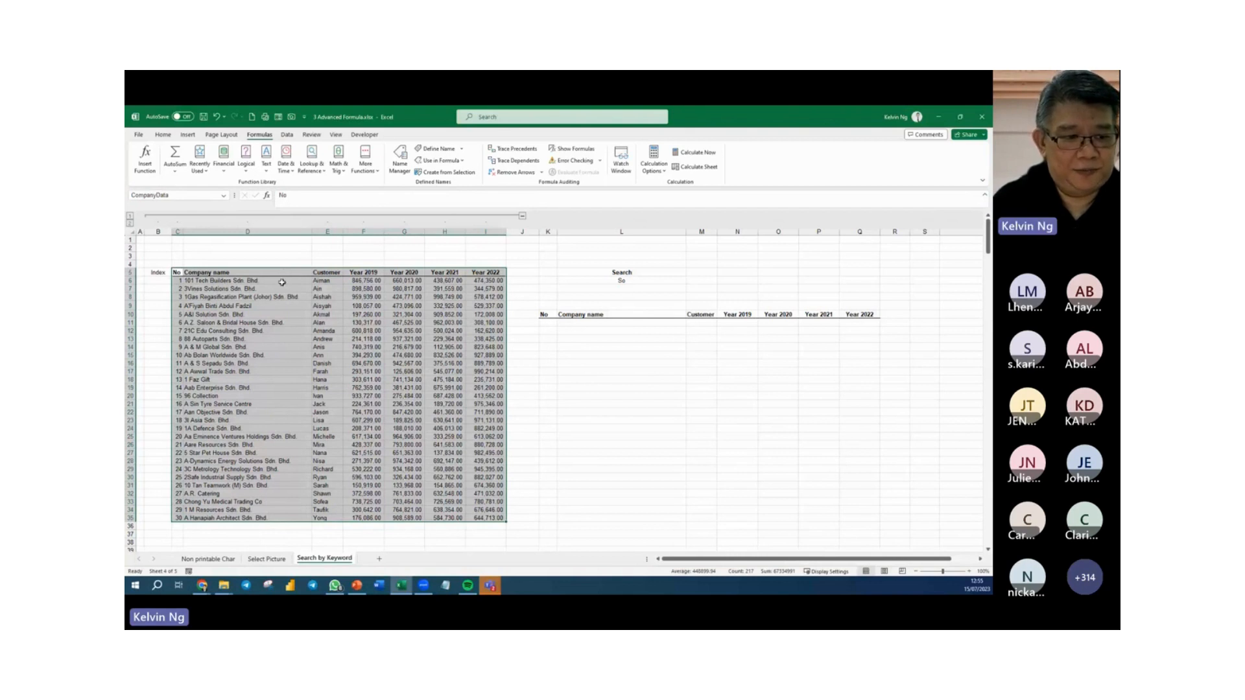
Edit the CompanyData name in the Name Manager so its reference starts at row 6 and excludes the header row.
left_click(391, 158)
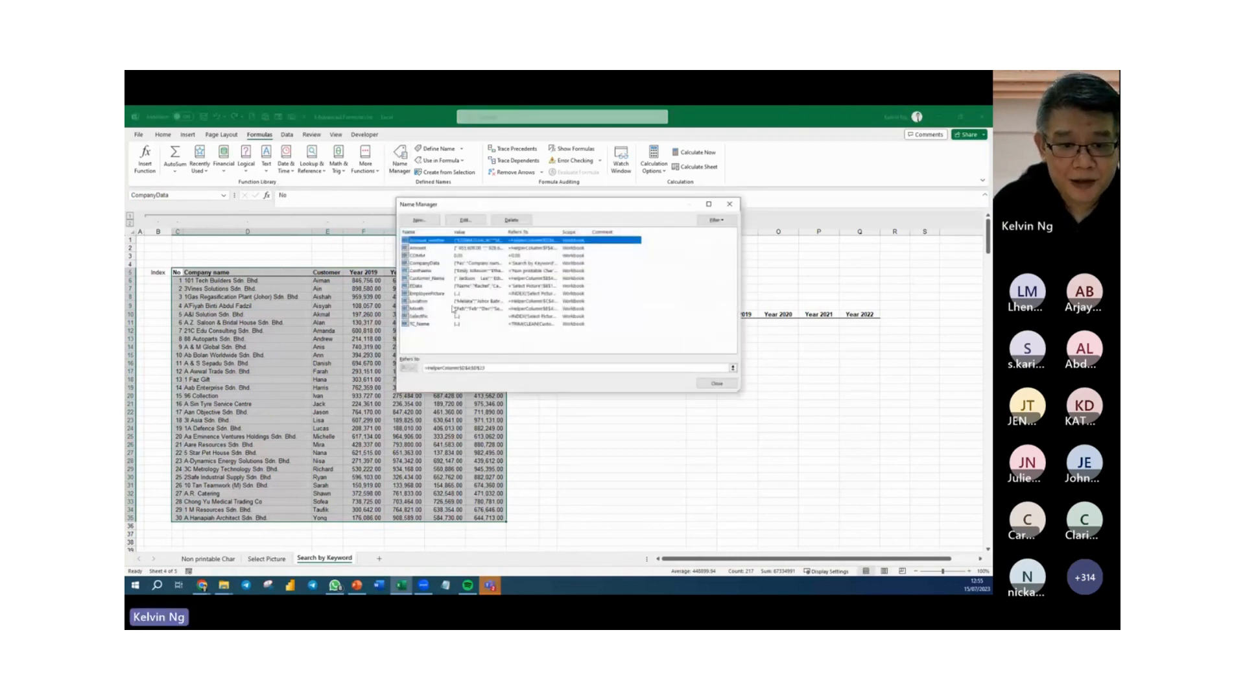
left_click(436, 265)
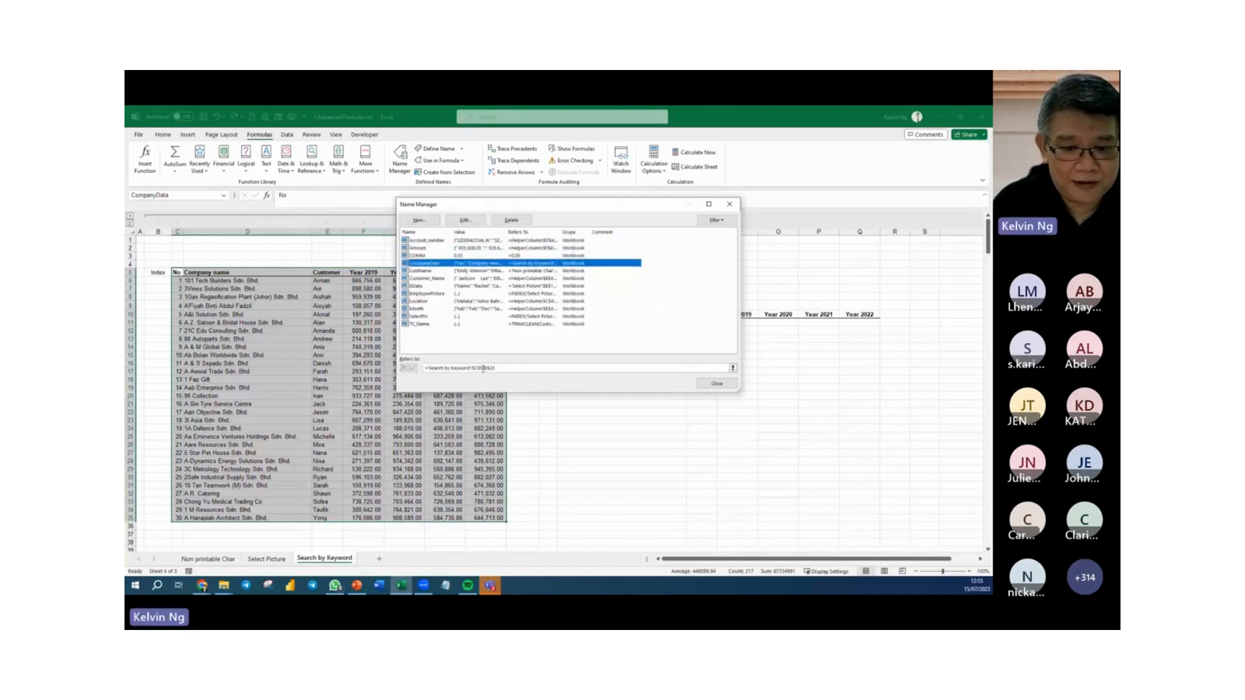
left_click(483, 368)
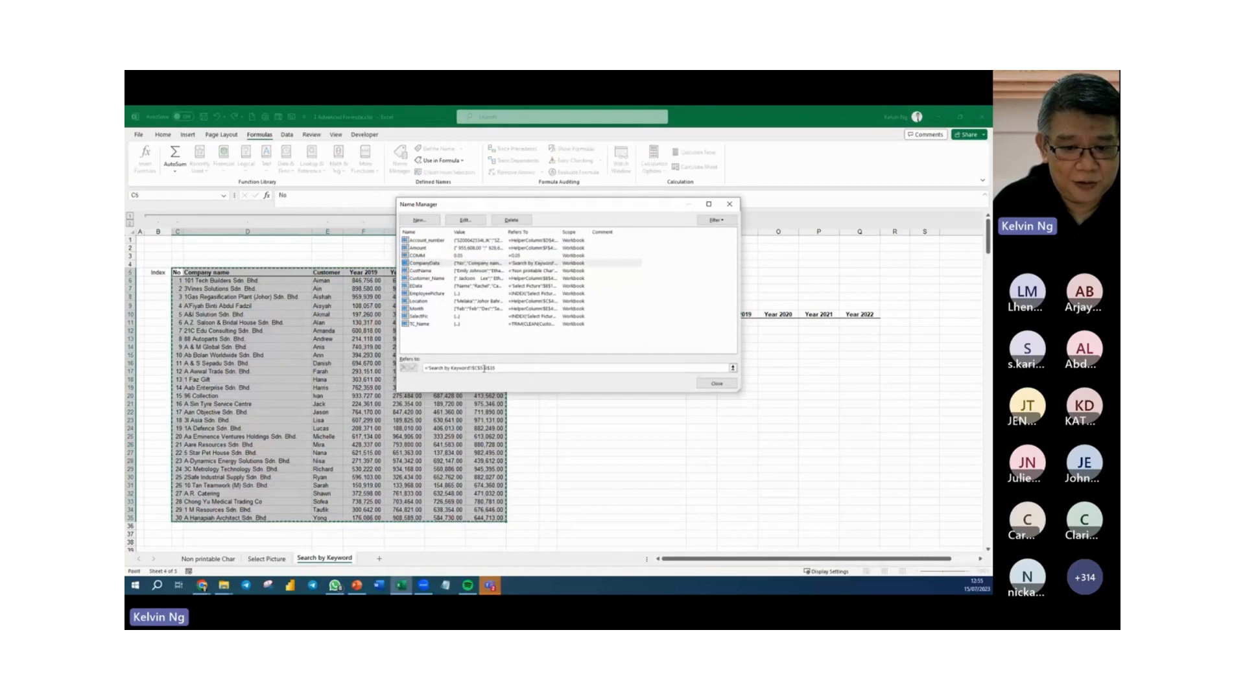
key("BackSpace")
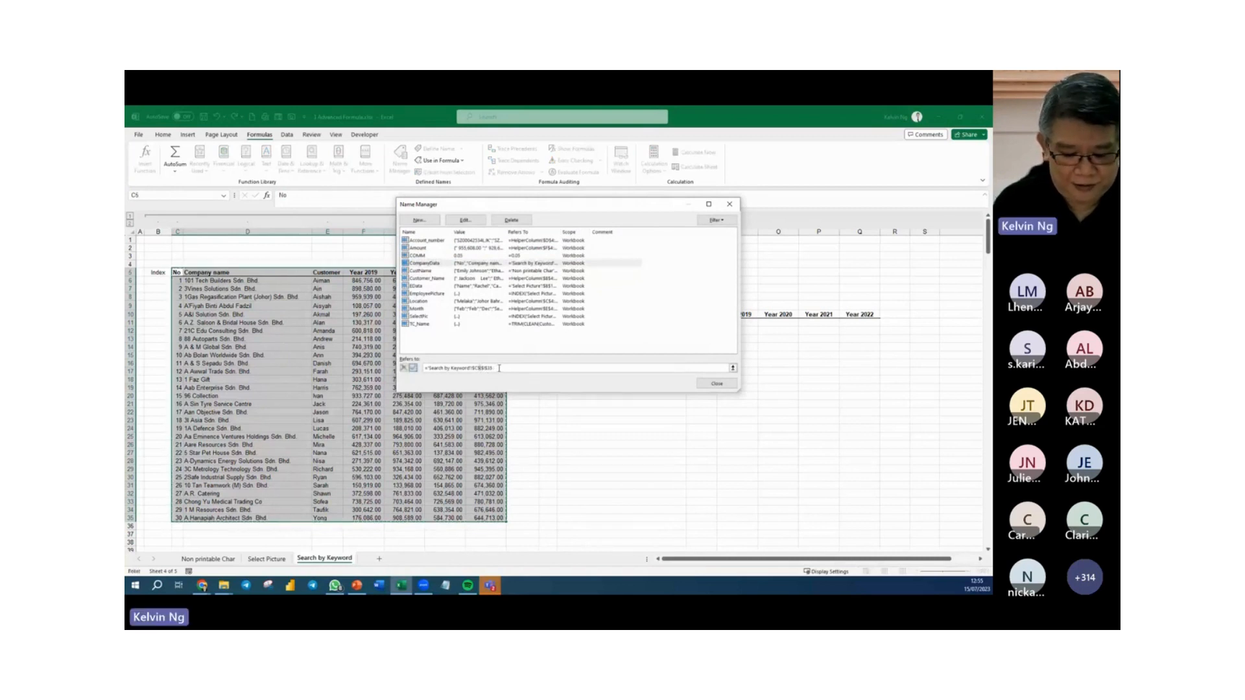
key("Return")
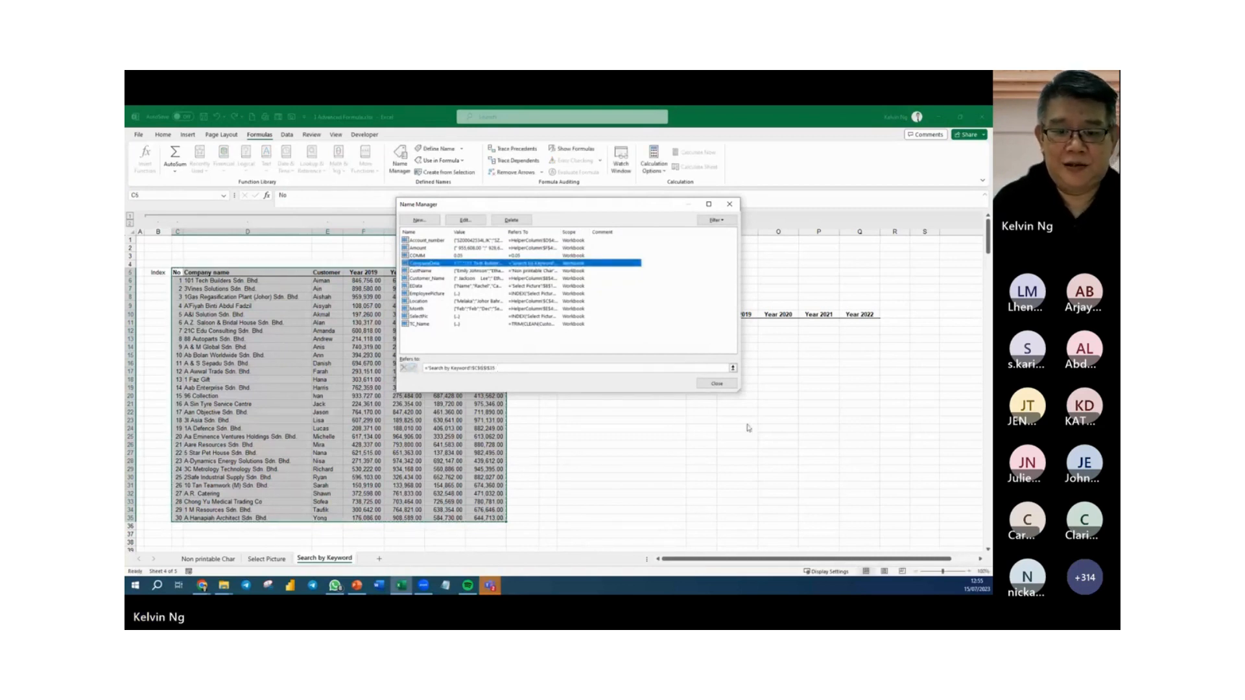
left_click(716, 384)
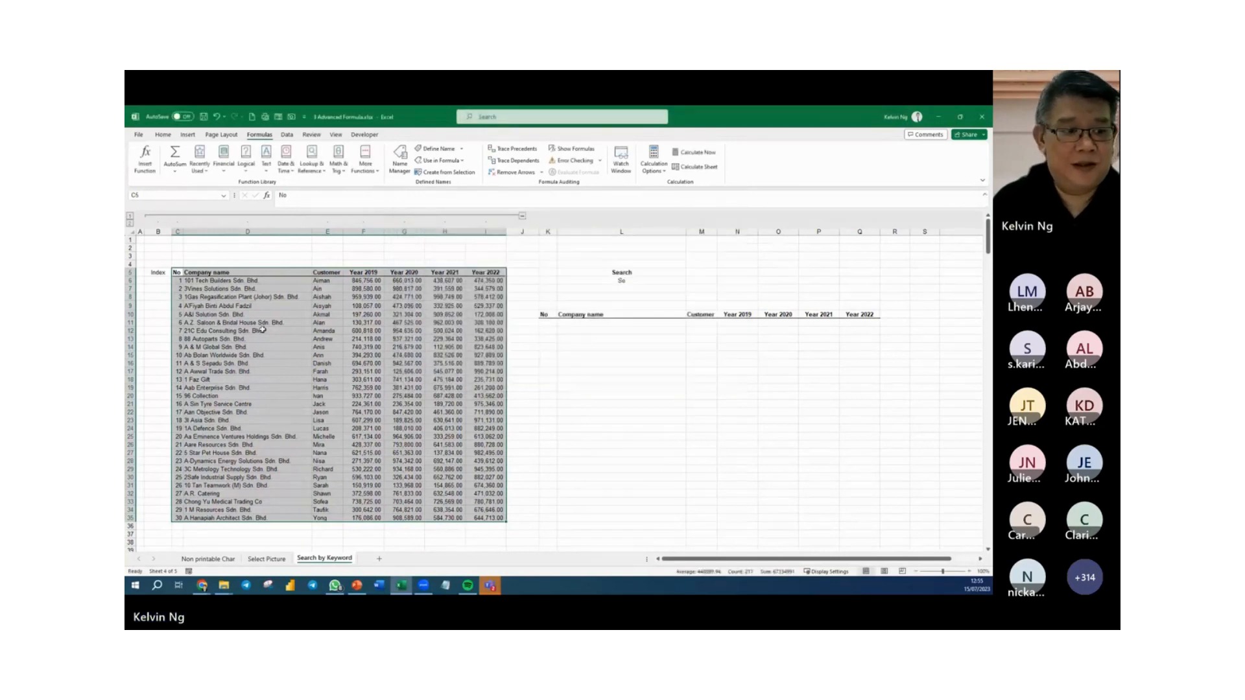
Check the range covered by CompanyData by selecting it through its defined name.
left_click(247, 315)
left_click(223, 195)
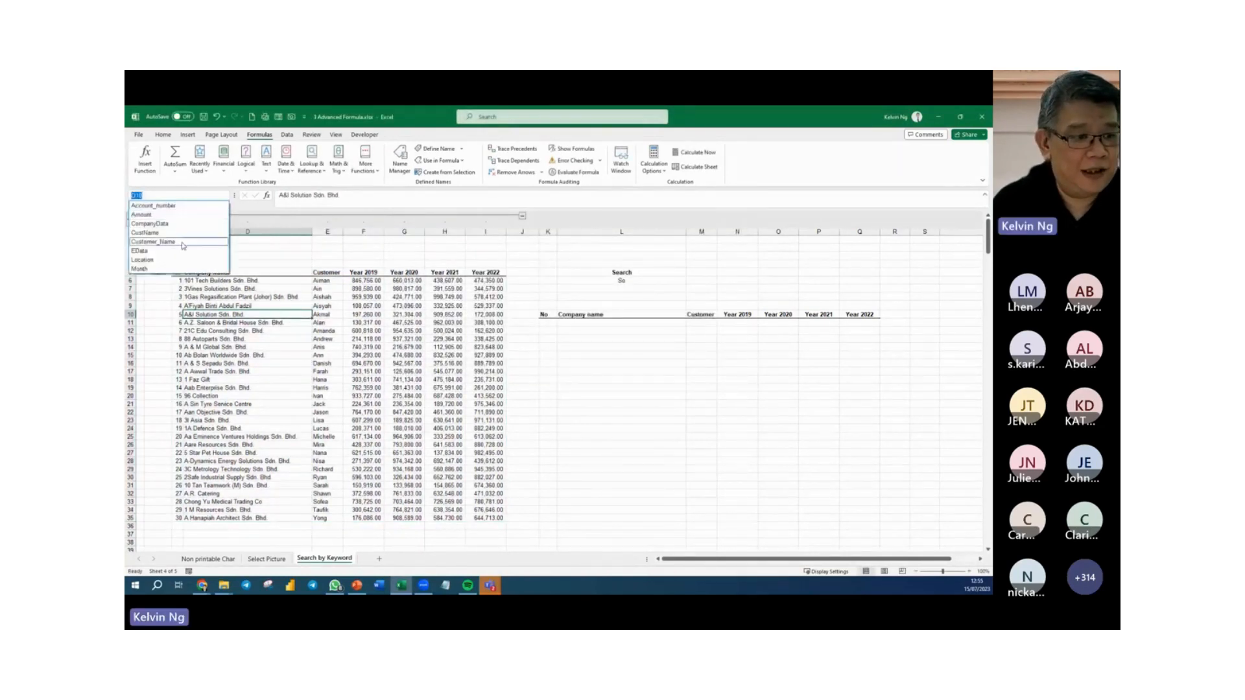
left_click(195, 224)
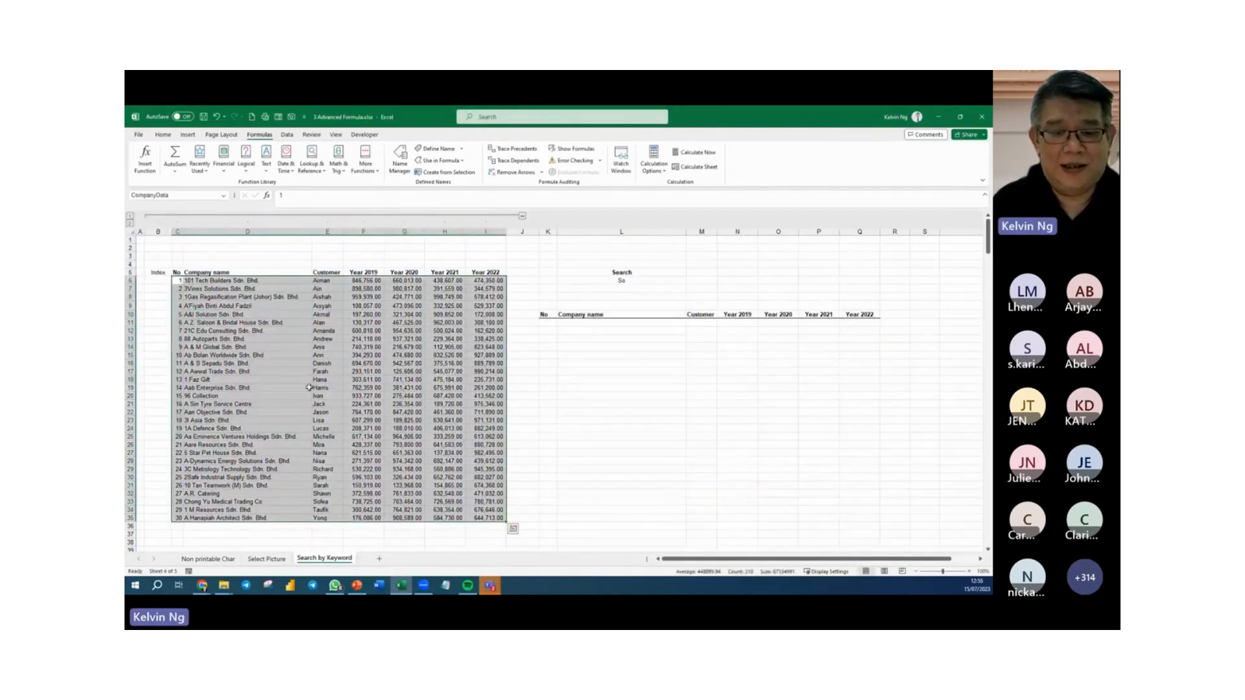
Name the company name entries in D6:D35 as CompanyName.
left_click_drag(255, 281, 253, 518)
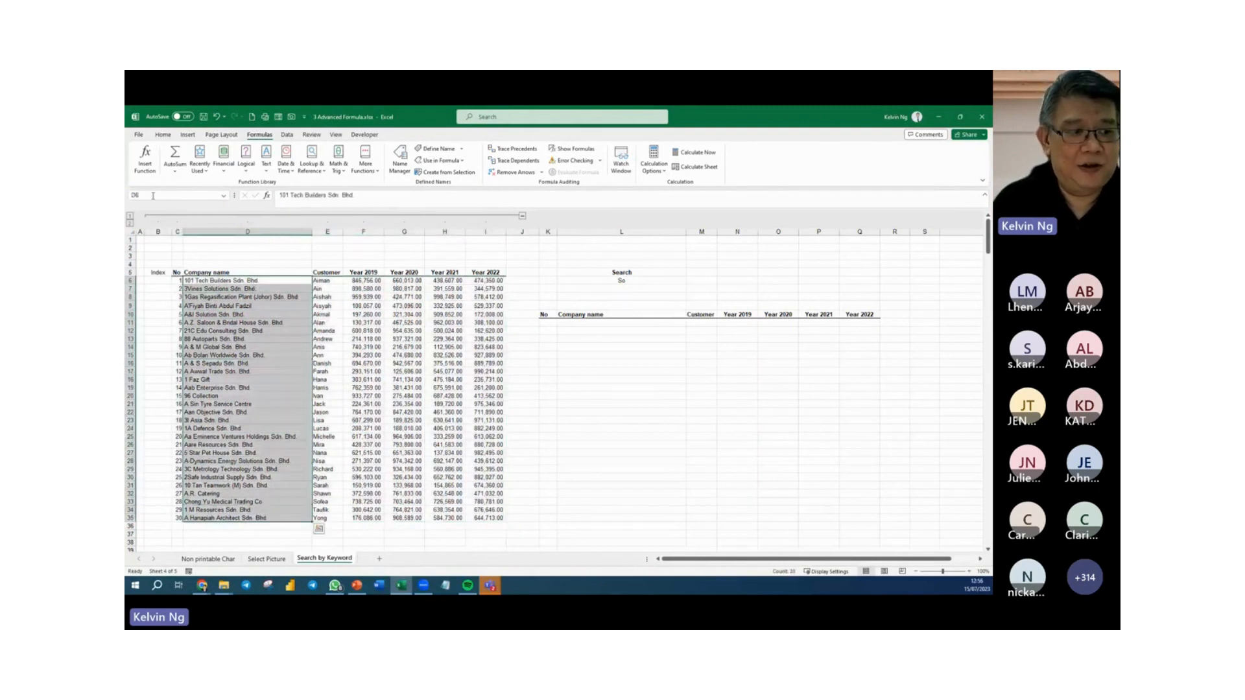
left_click(155, 194)
type("Comp")
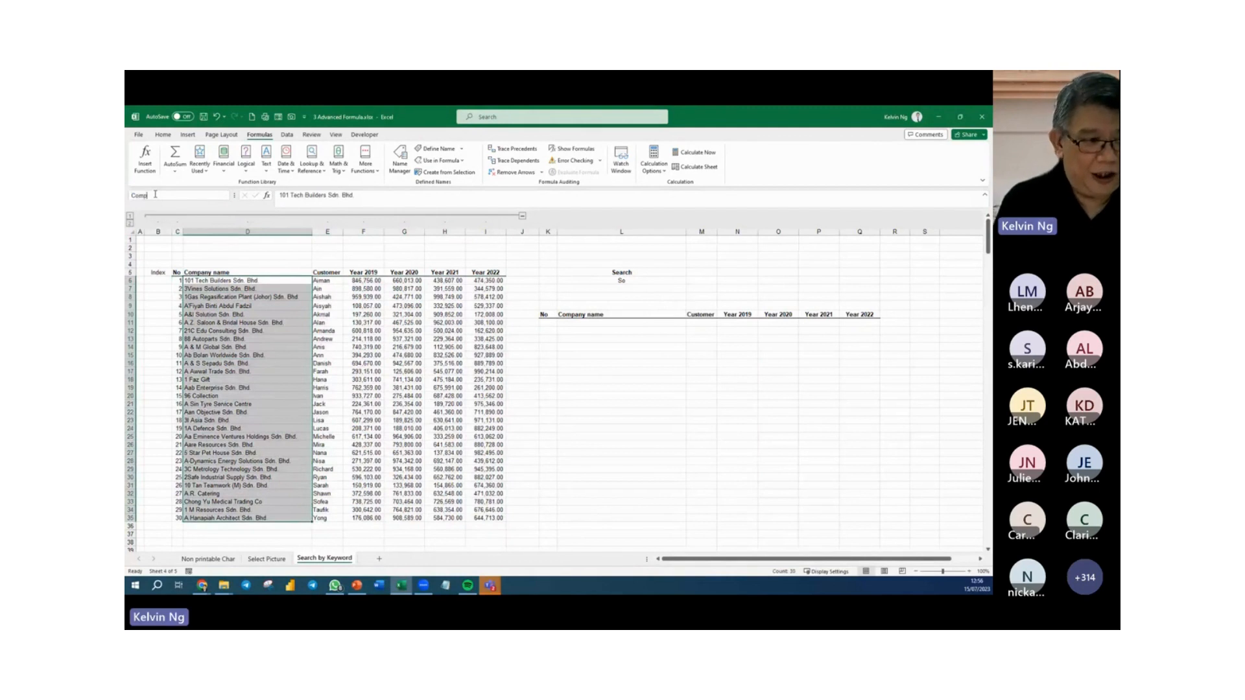
type("any_Name")
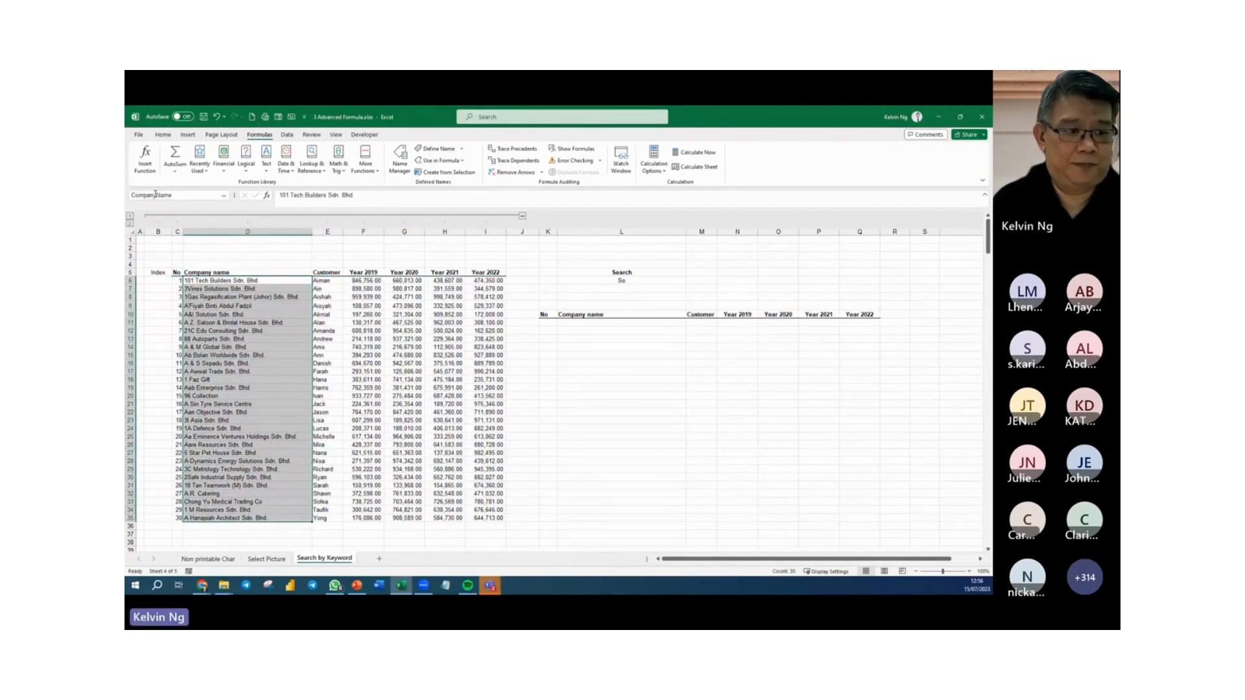
key("Return")
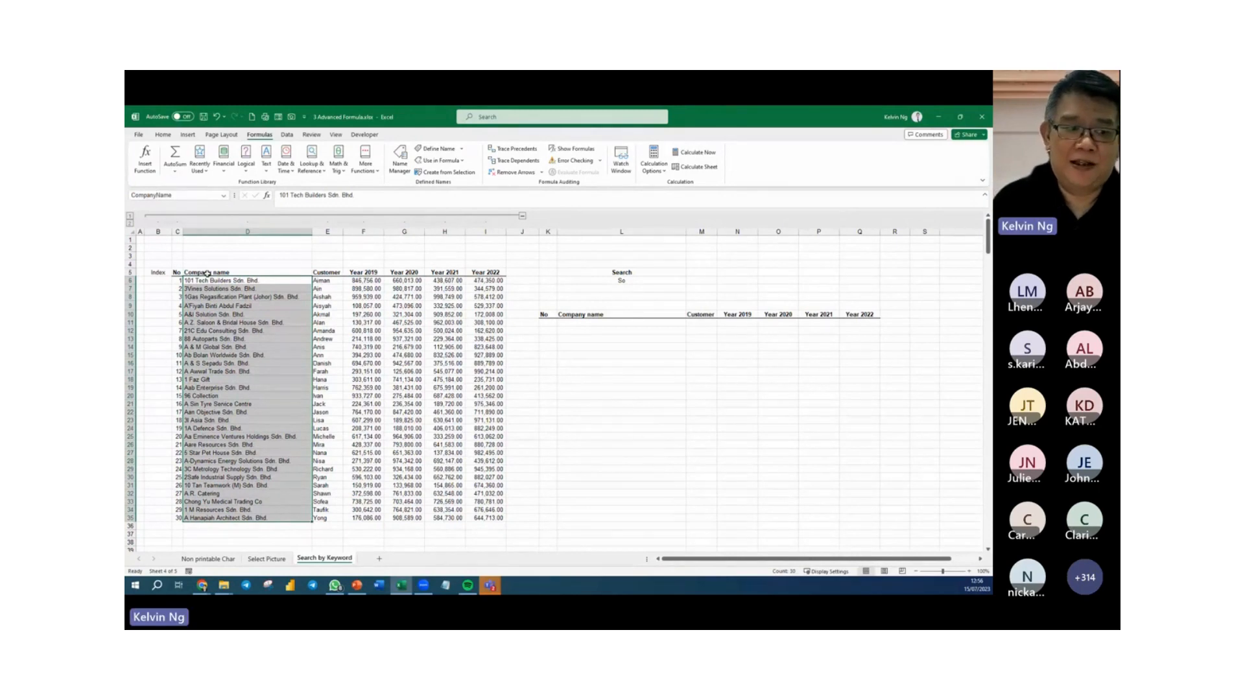
Start a FILTER formula in K11, below the No header of the results table, with CompanyData as its array.
left_click_drag(177, 279, 487, 518)
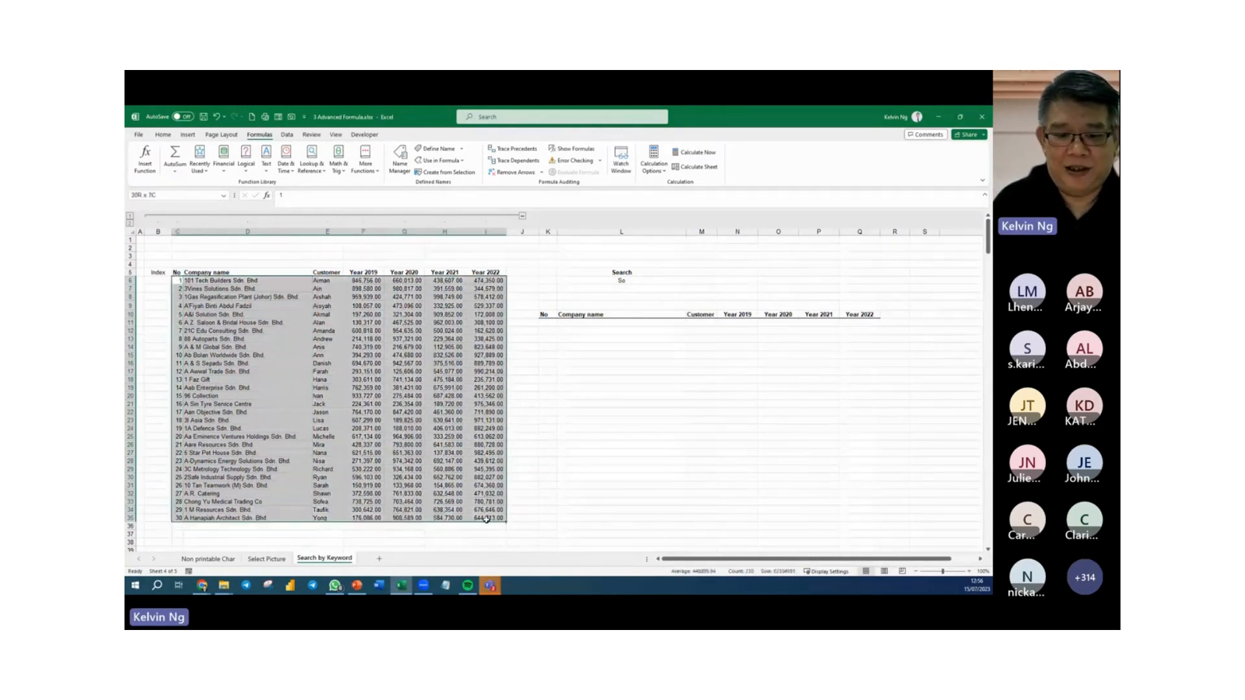
left_click(550, 323)
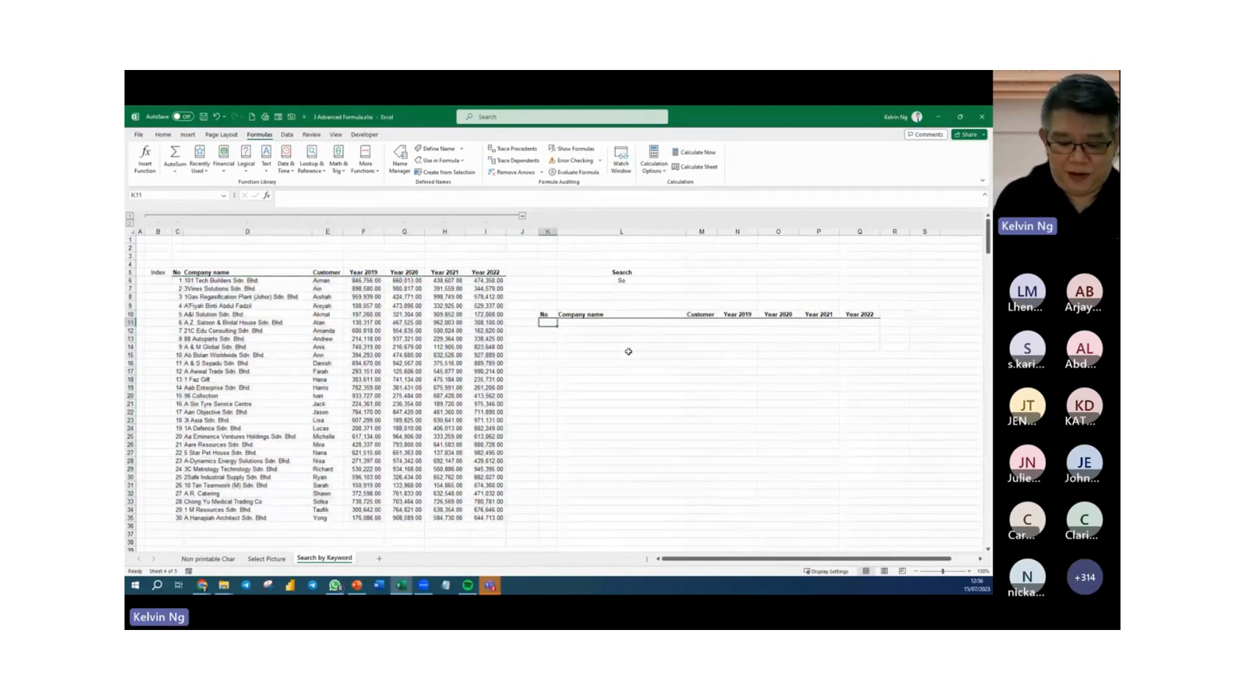
type("=fi")
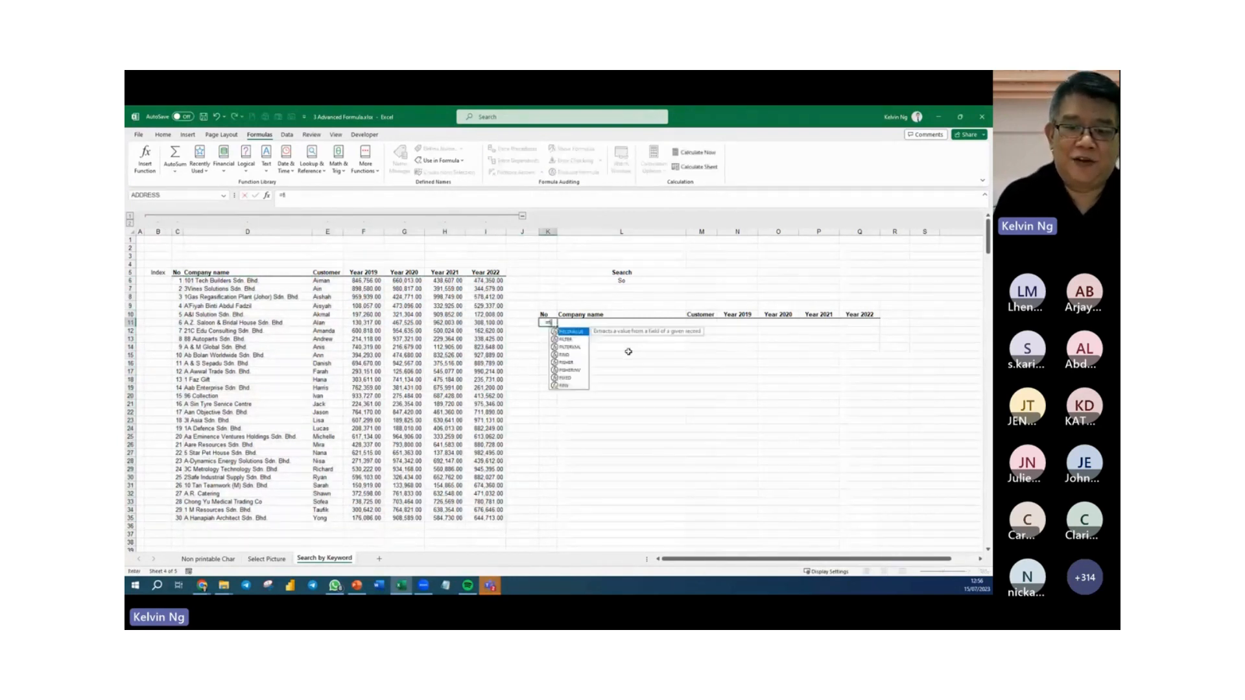
key("Tab")
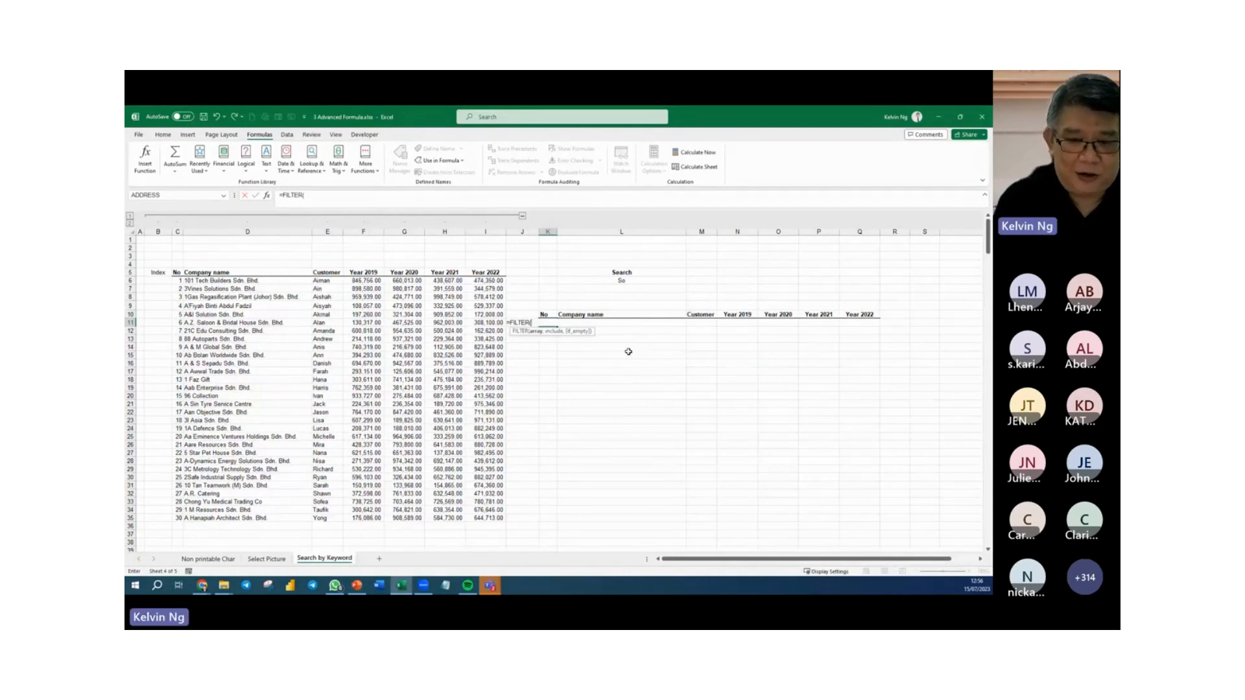
type("comp")
key("Tab")
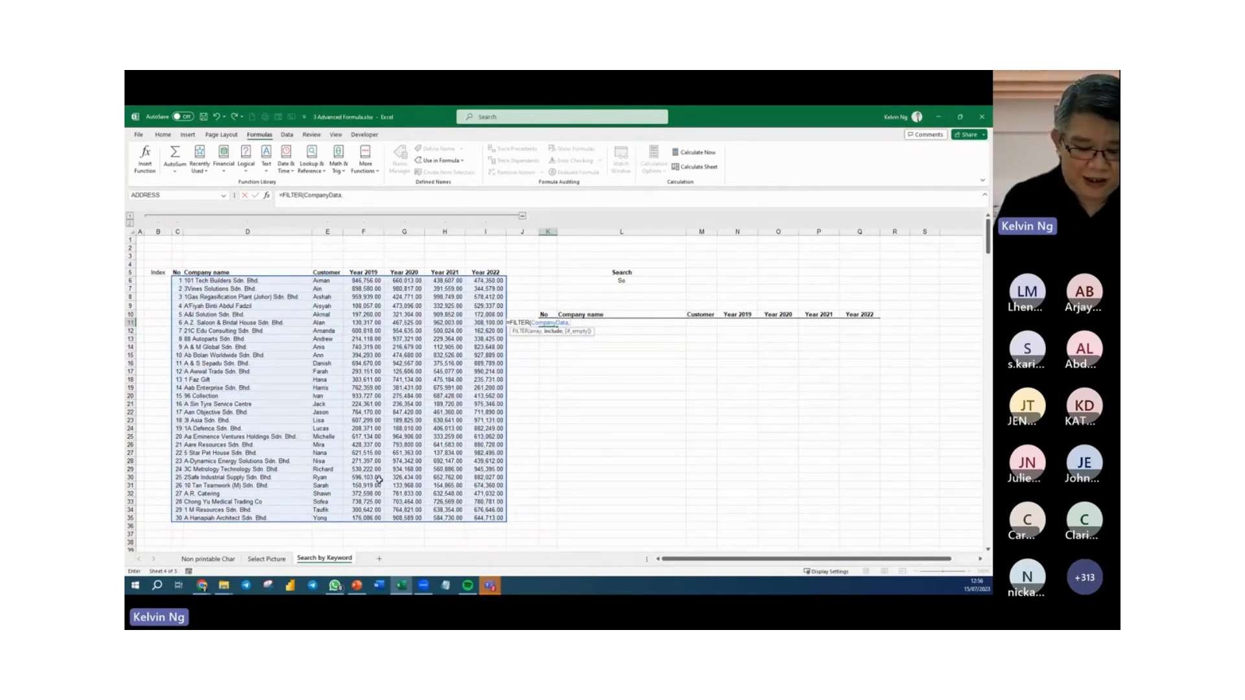
Complete the K11 FILTER formula with the include condition ISNUMBER(SEARCH(L6,CompanyName)).
type("isnum")
key("Tab")
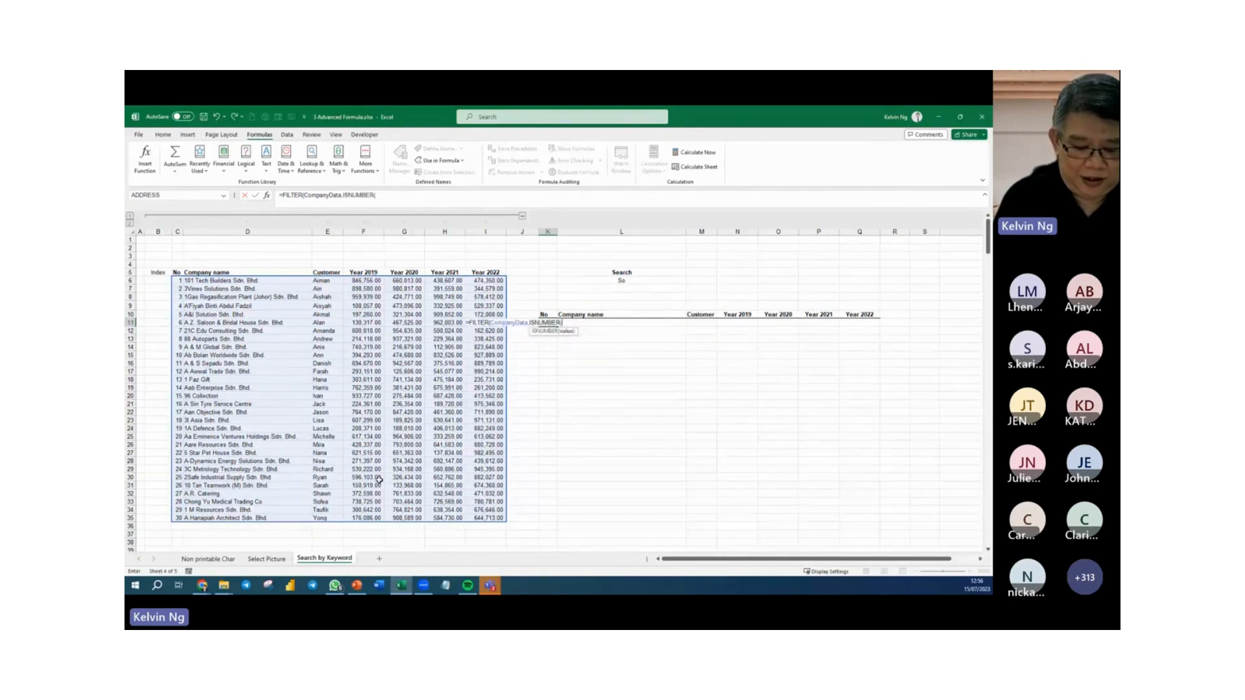
type("search")
key("Tab")
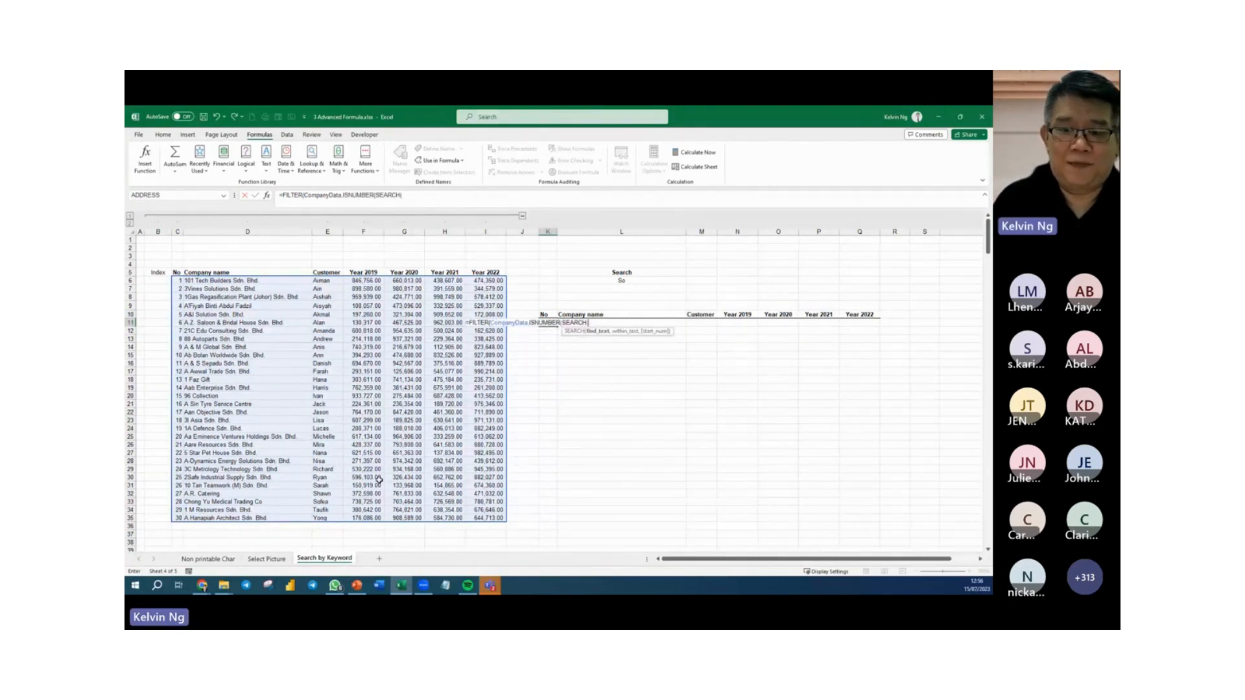
left_click(621, 282)
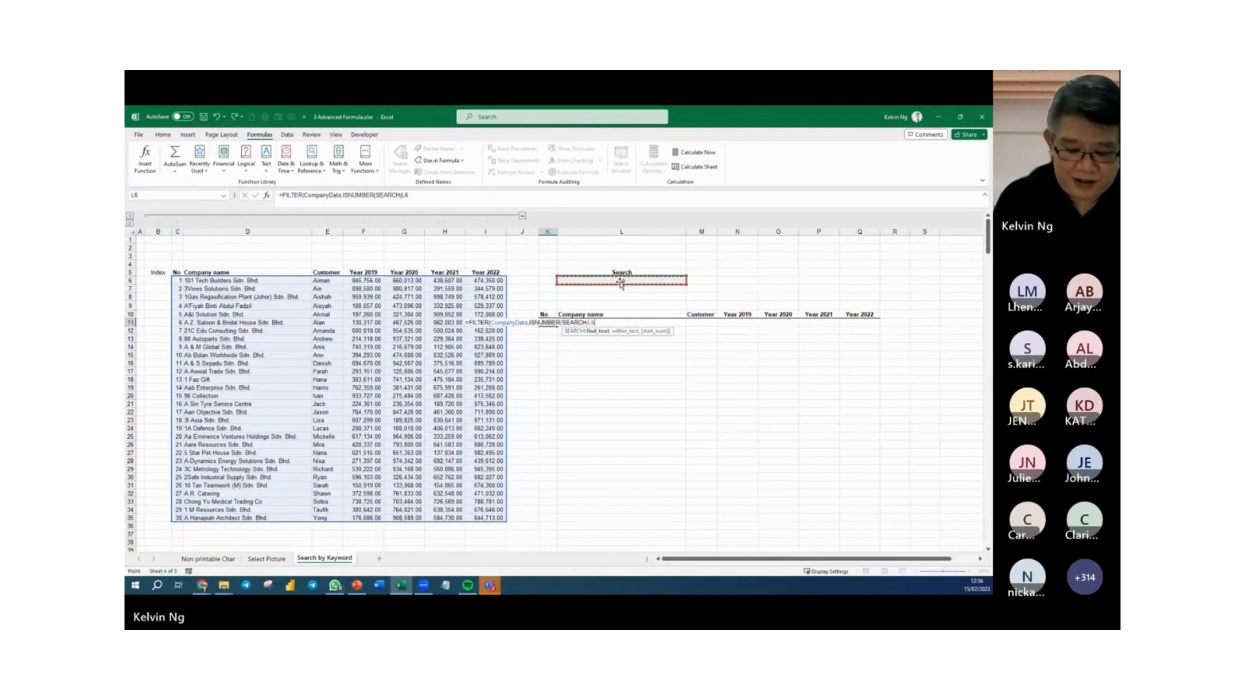
type(",")
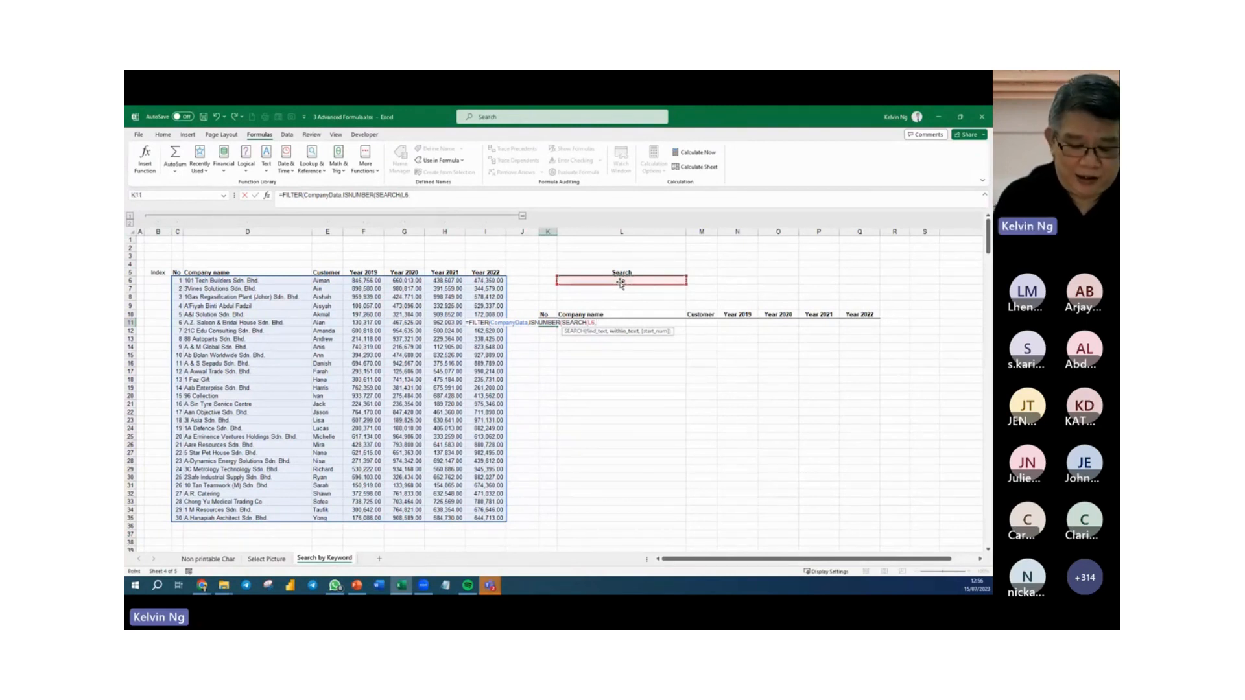
type("comp")
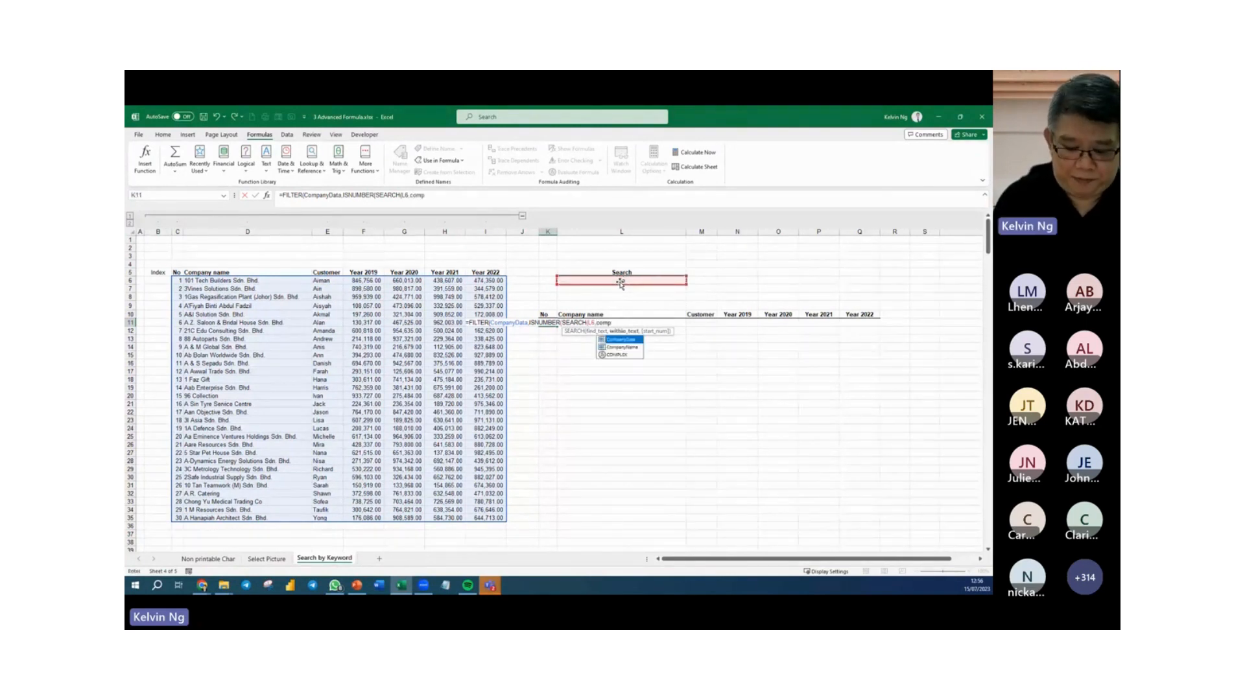
key("Down")
key("Tab")
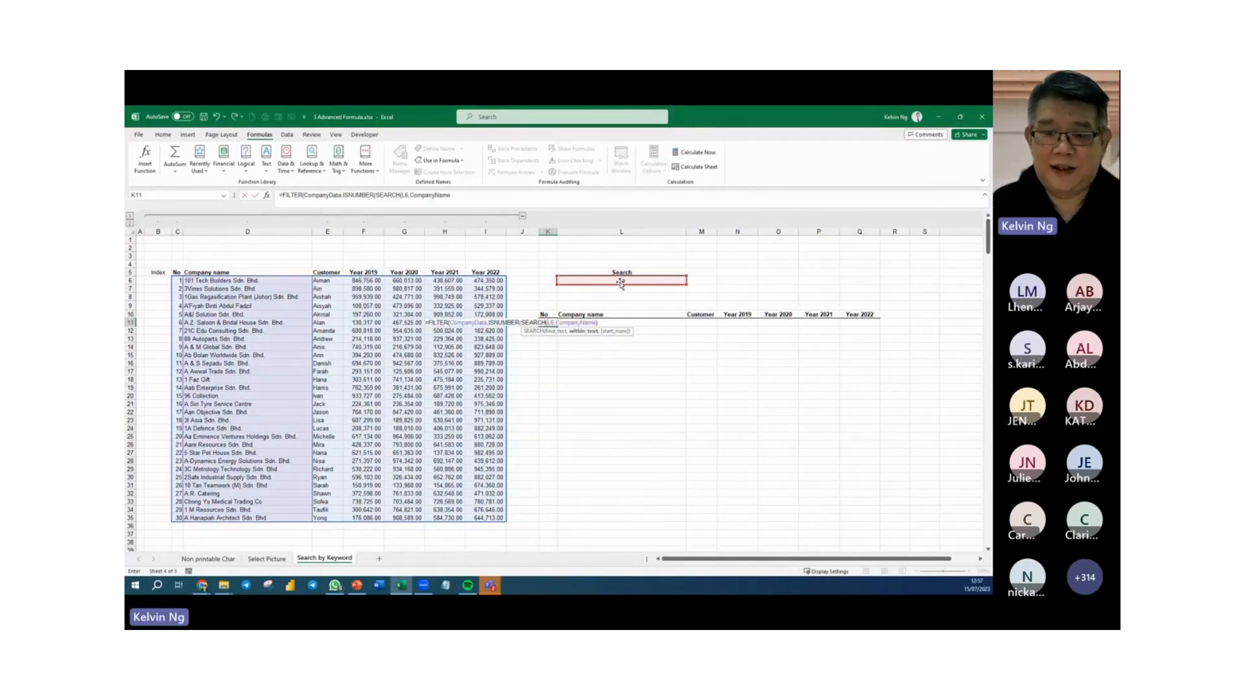
type("))")
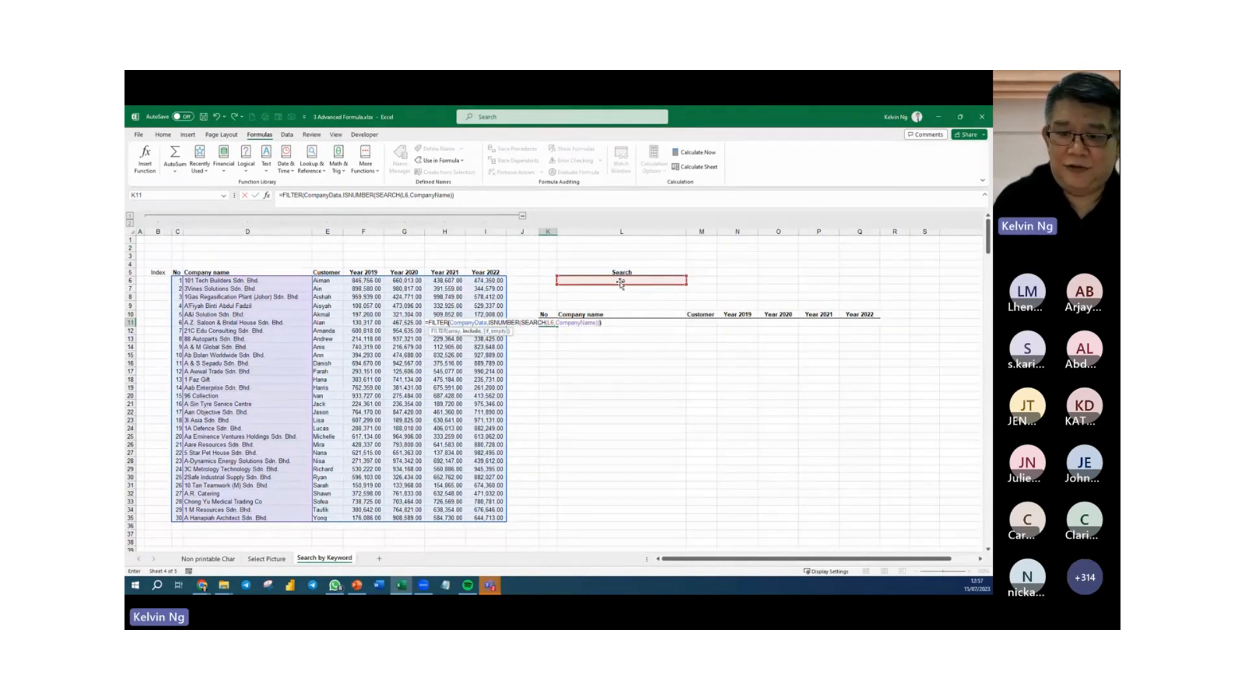
type(")")
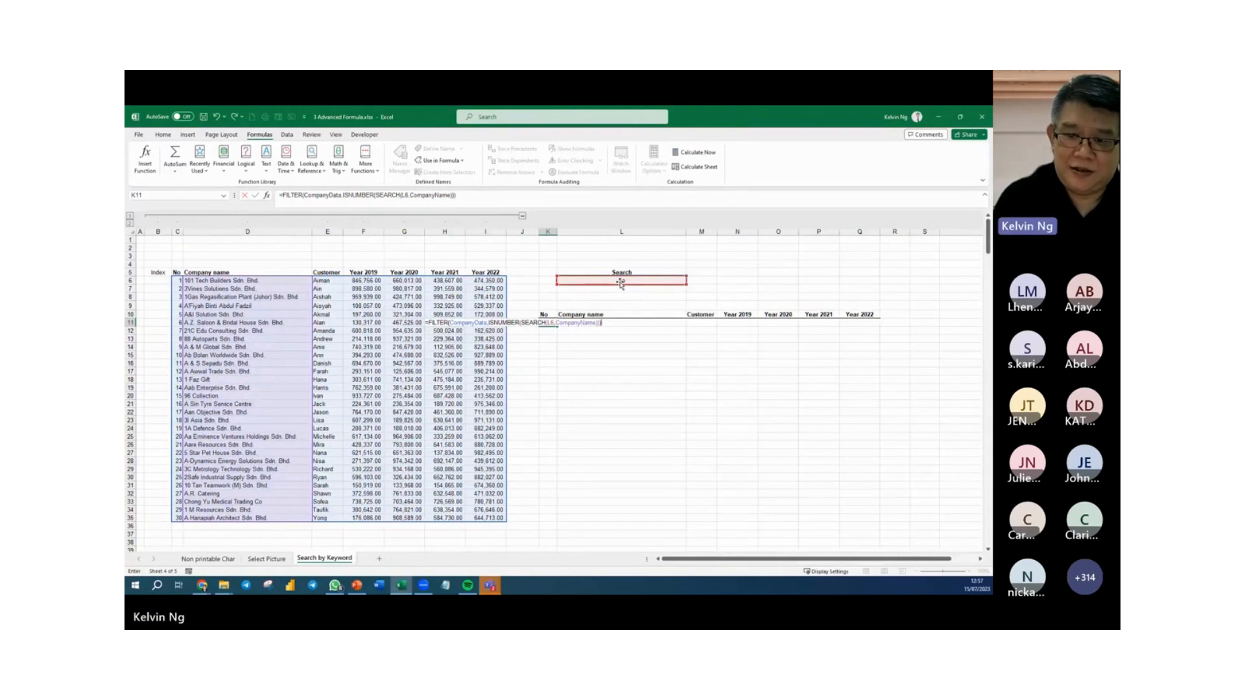
key("Return")
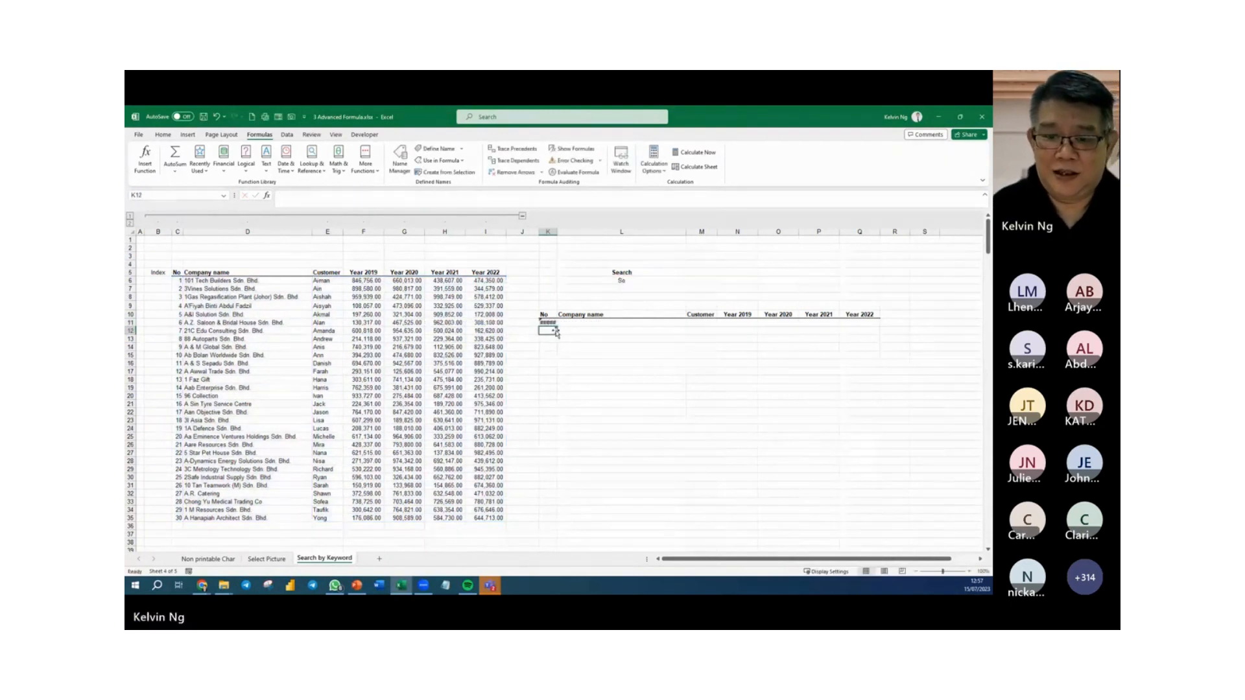
Edit the K11 formula so the search cell reference is absolute, $L$6, and the if_empty argument is "".
double_click(550, 323)
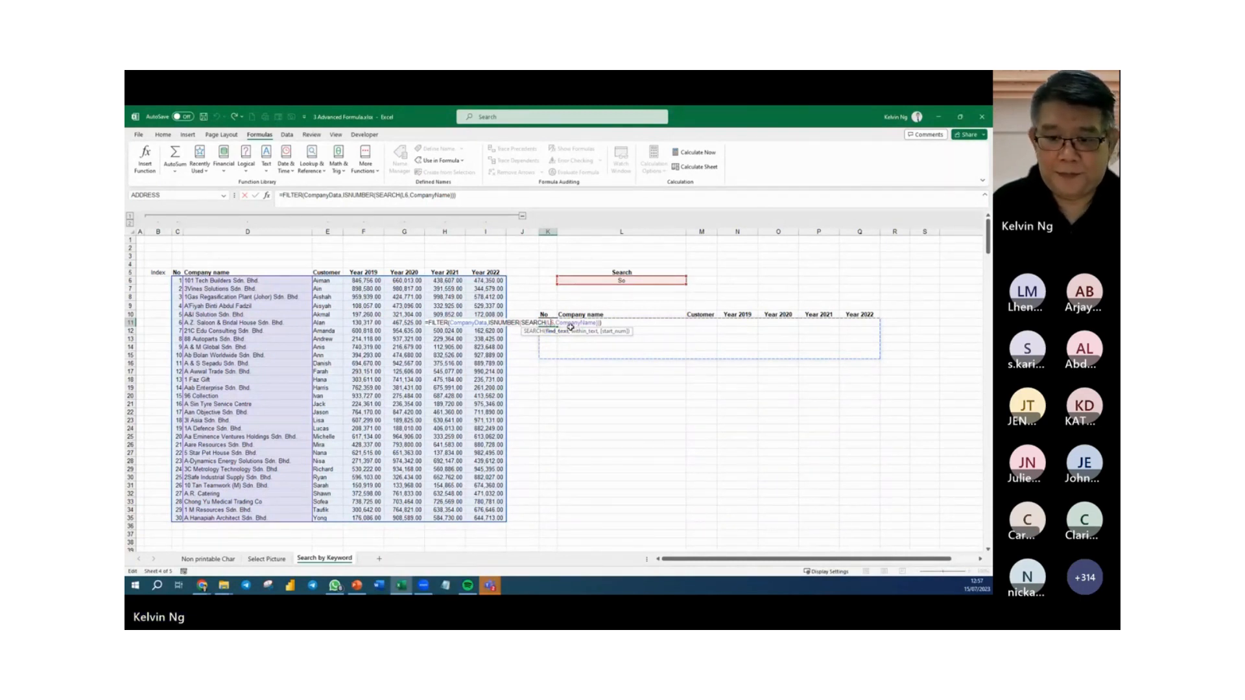
key("F4")
left_click(605, 323)
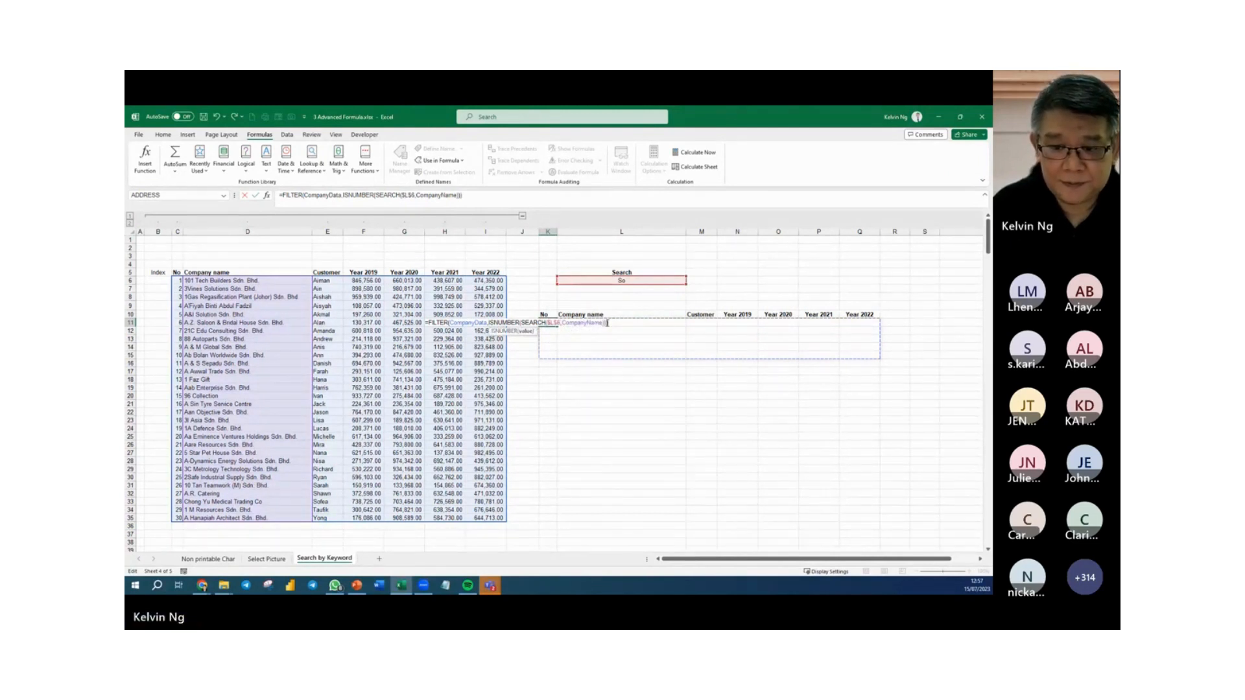
type(")")
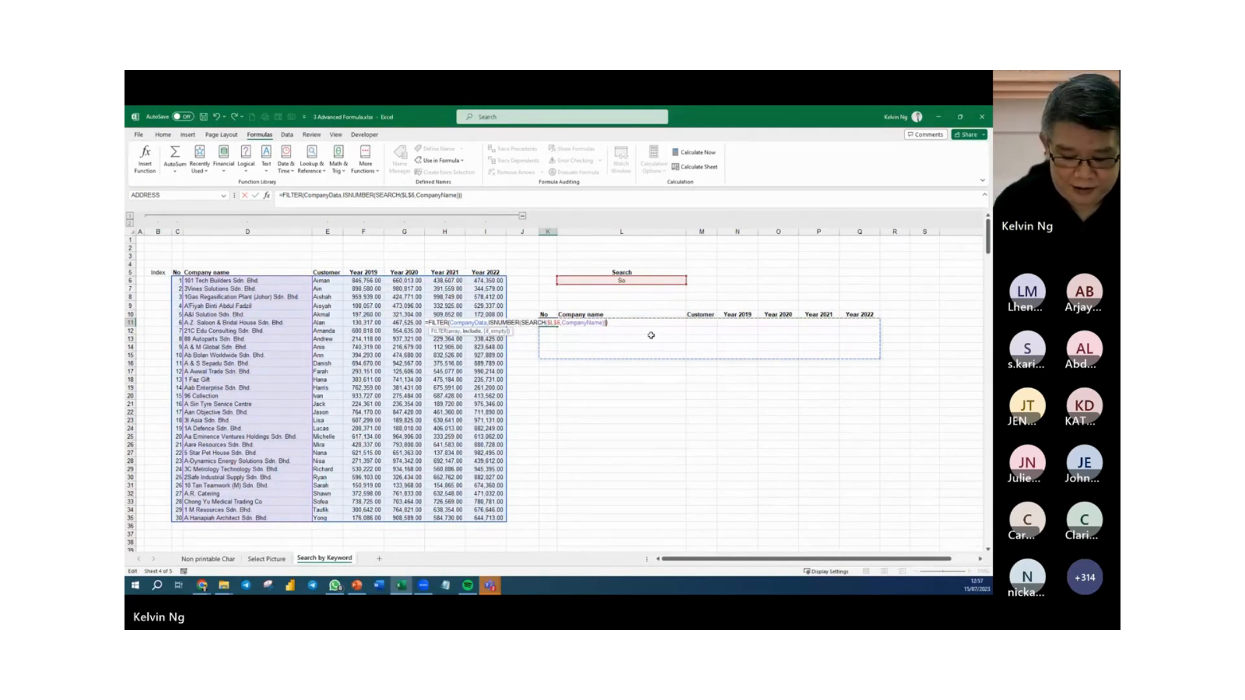
type(",\"\"")
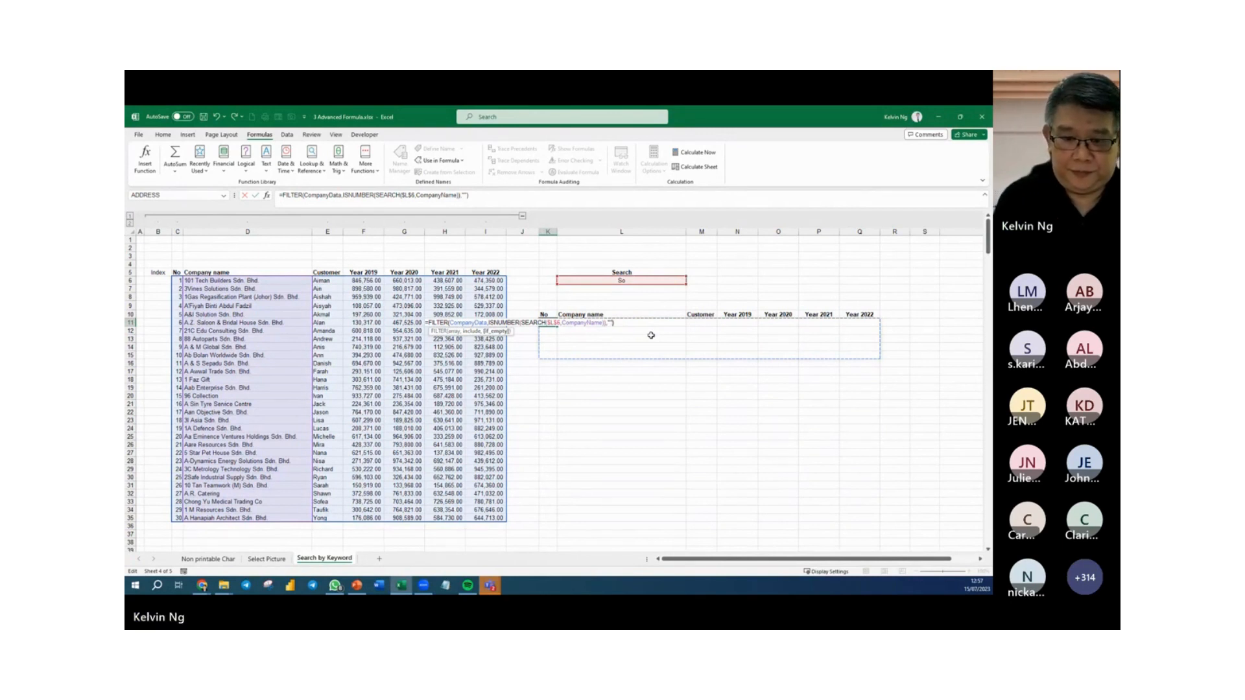
type(")")
key("Return")
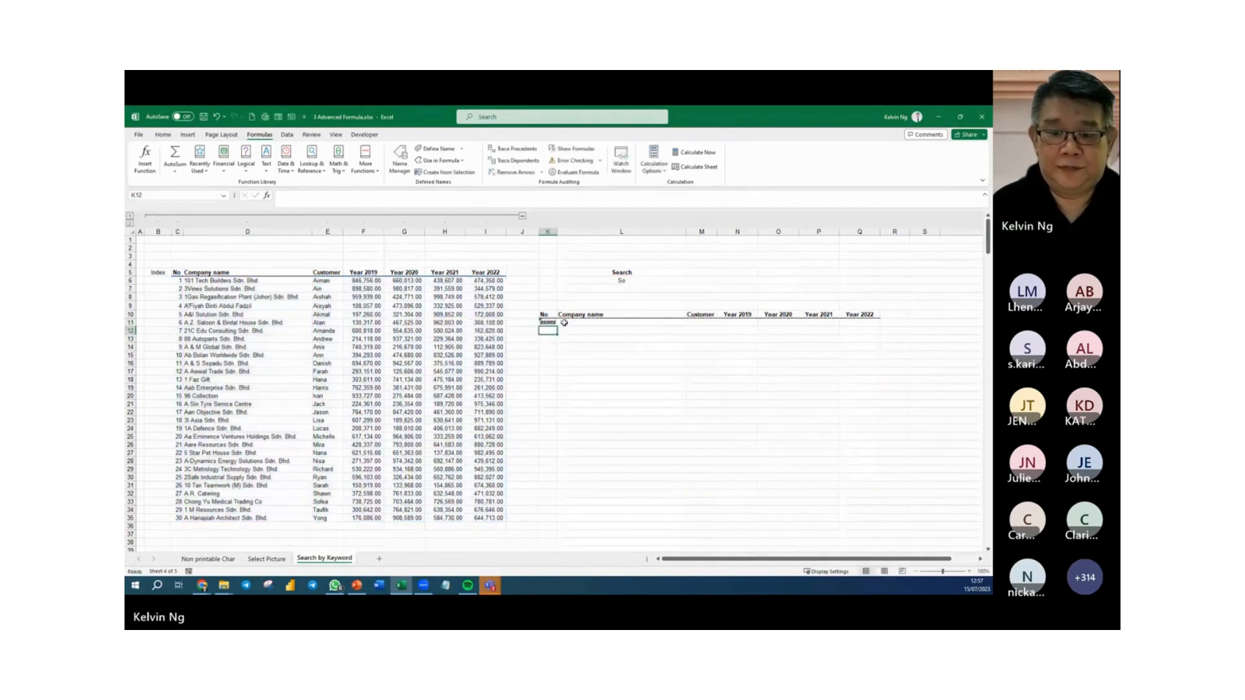
Widen column K slightly and clear the contents of the results area from K12 downward so the formula can spill.
left_click_drag(557, 232, 565, 231)
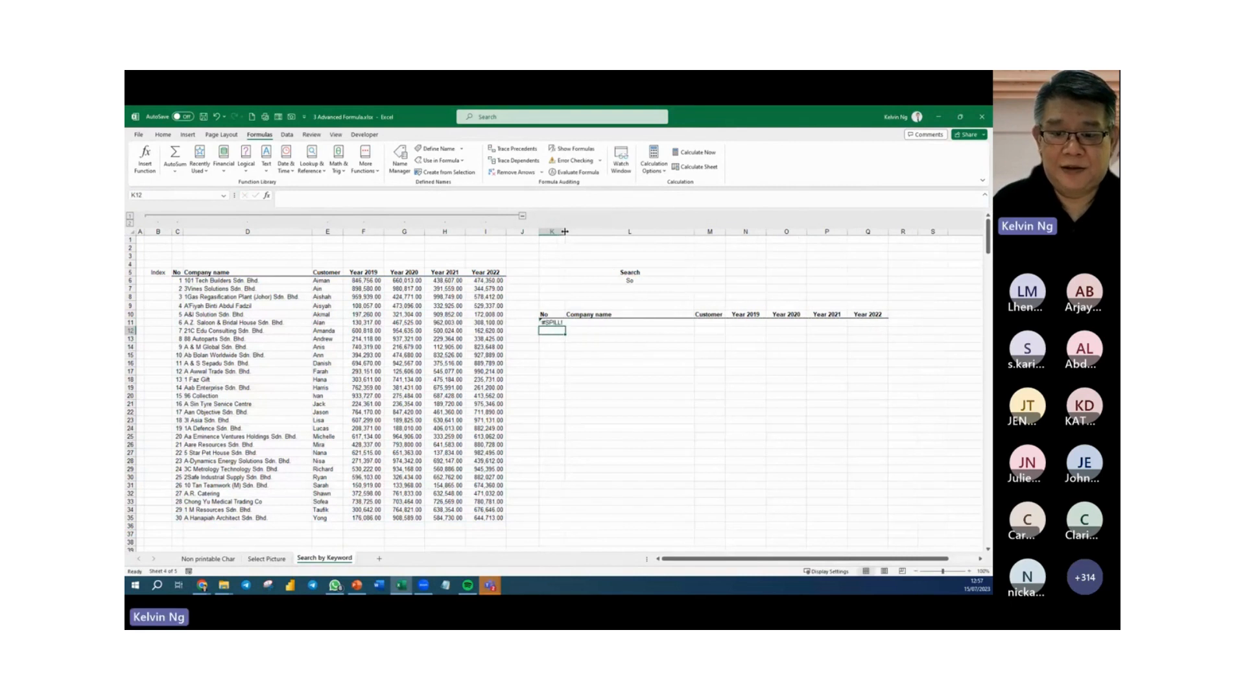
left_click_drag(581, 322, 843, 438)
left_click_drag(545, 328, 973, 537)
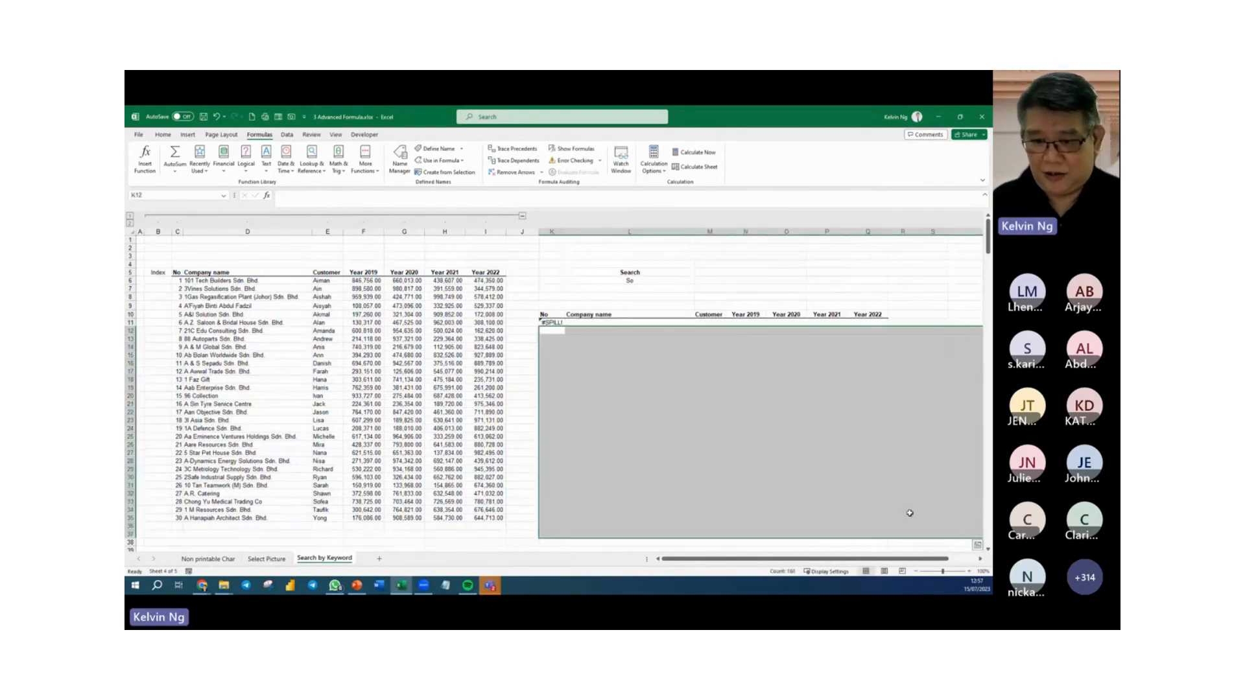
key("Delete")
left_click(742, 462)
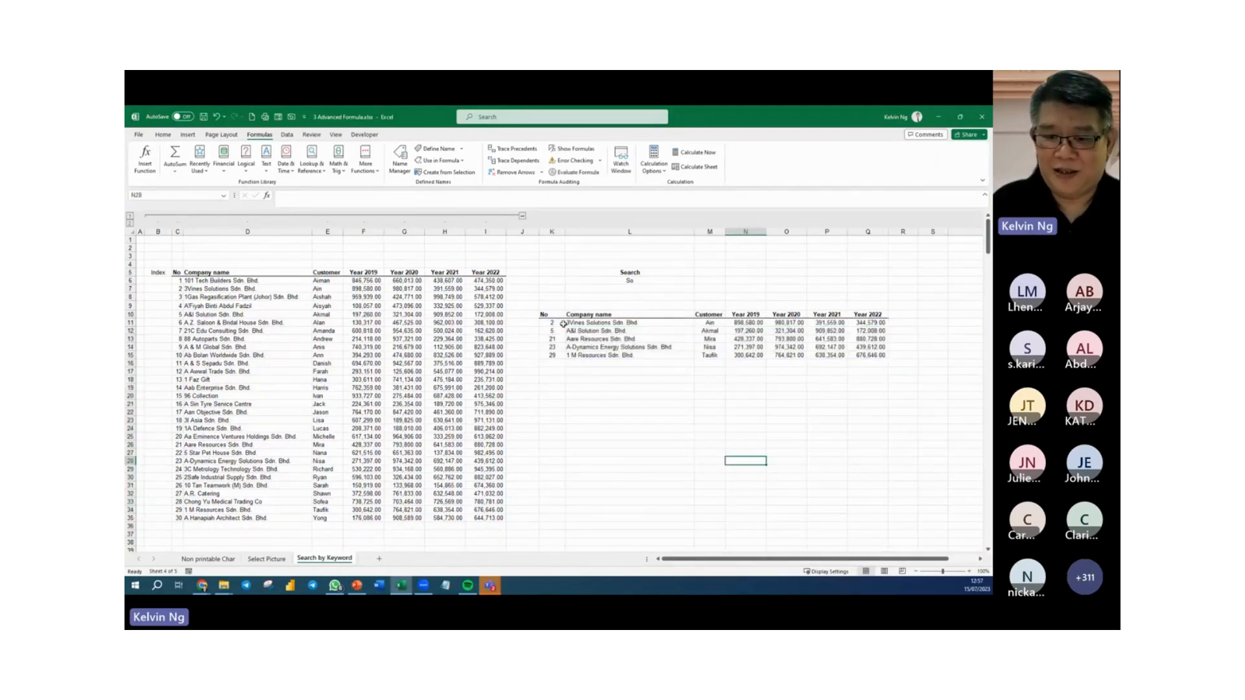
Test the keyword search by entering Lo, Sdn and finally ia in the Search cell L6.
left_click(627, 283)
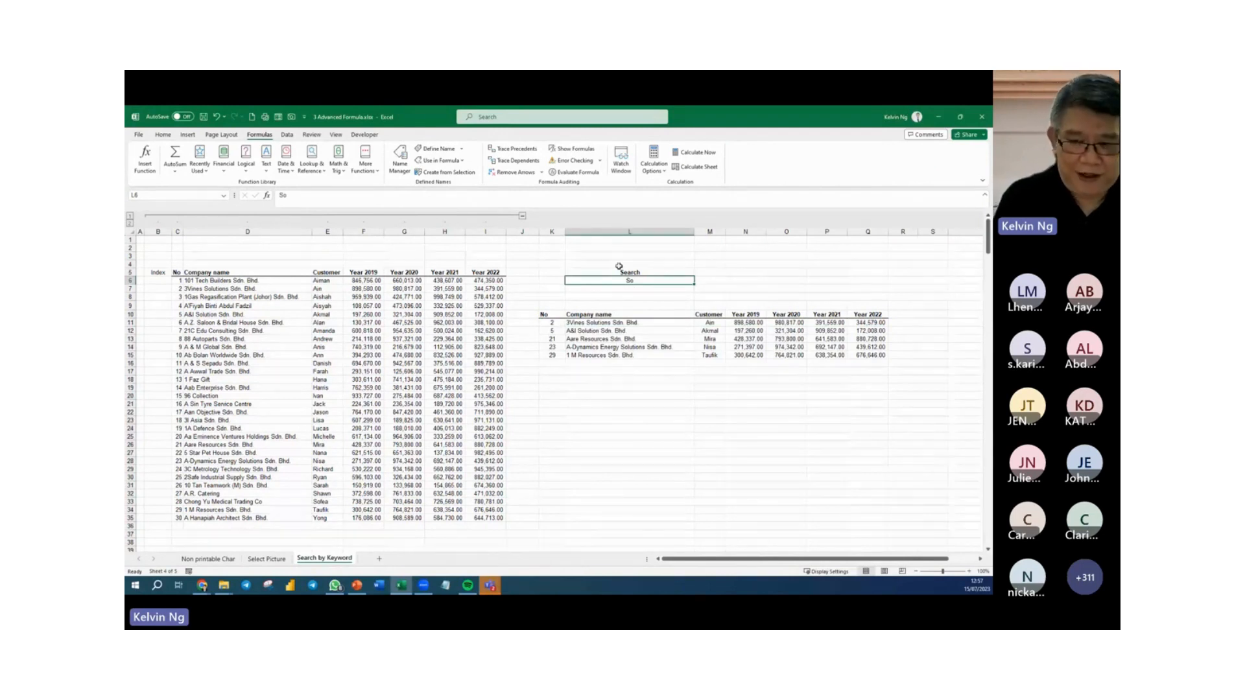
type("Lo")
key("Return")
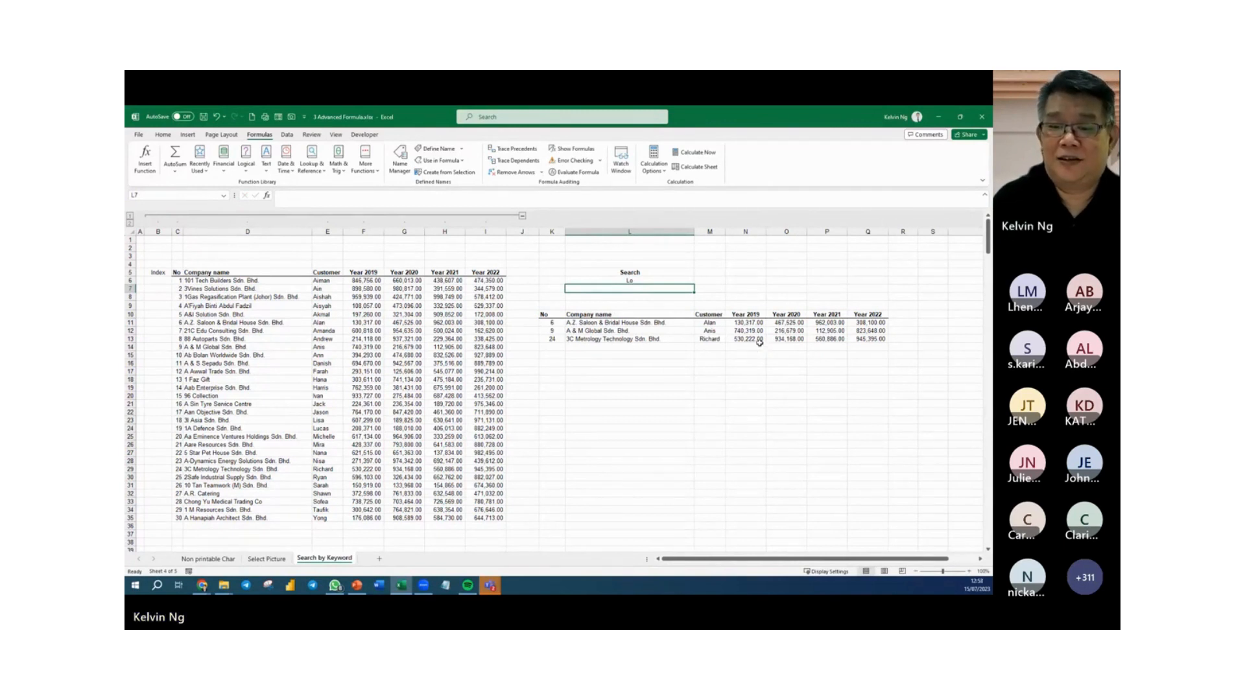
left_click(640, 279)
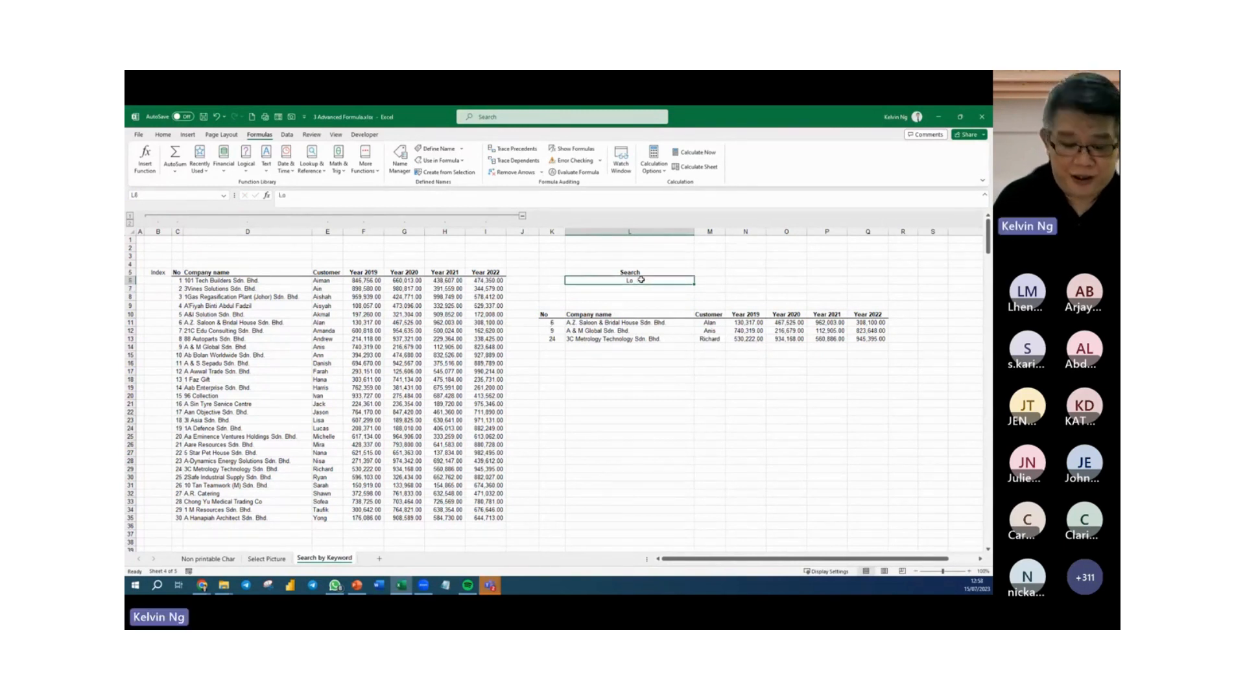
type("Sdn")
key("Return")
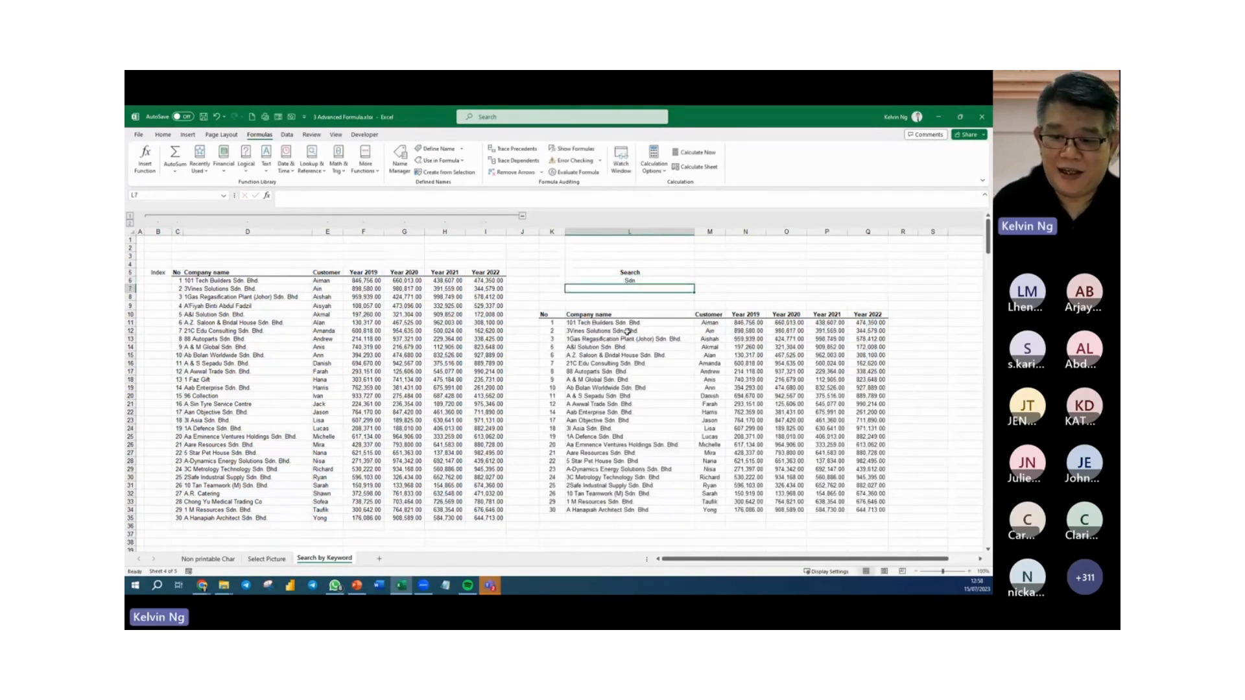
left_click(642, 280)
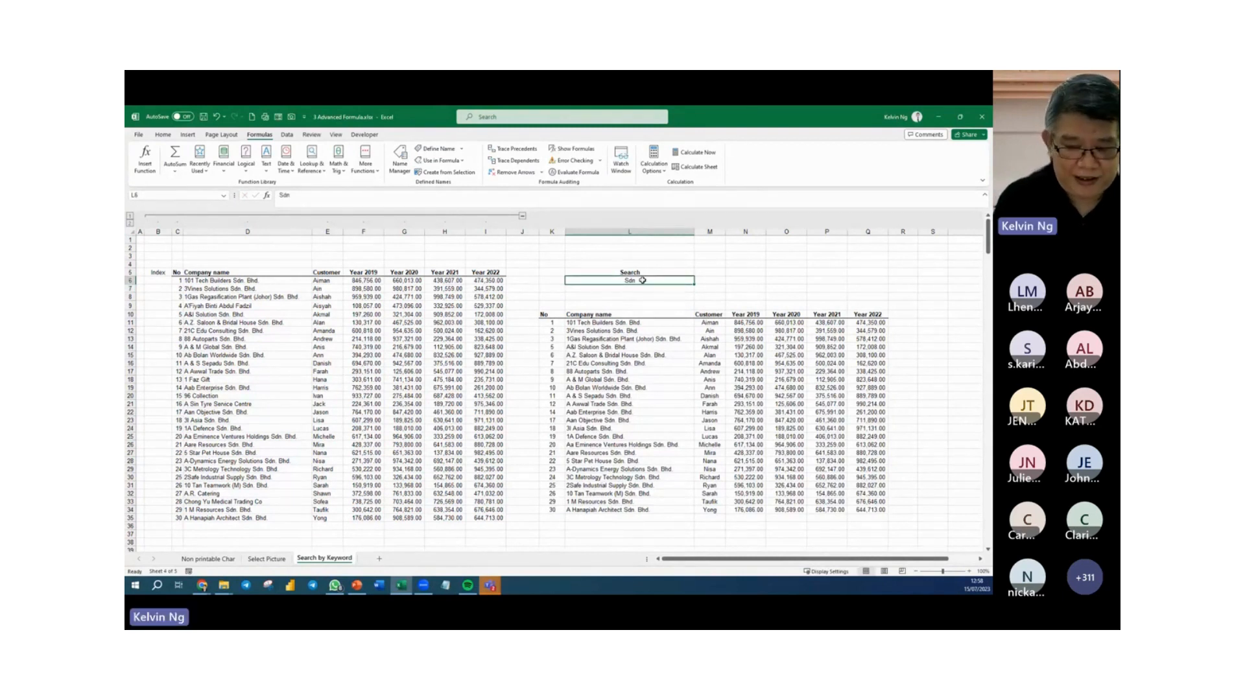
type("ia")
key("Return")
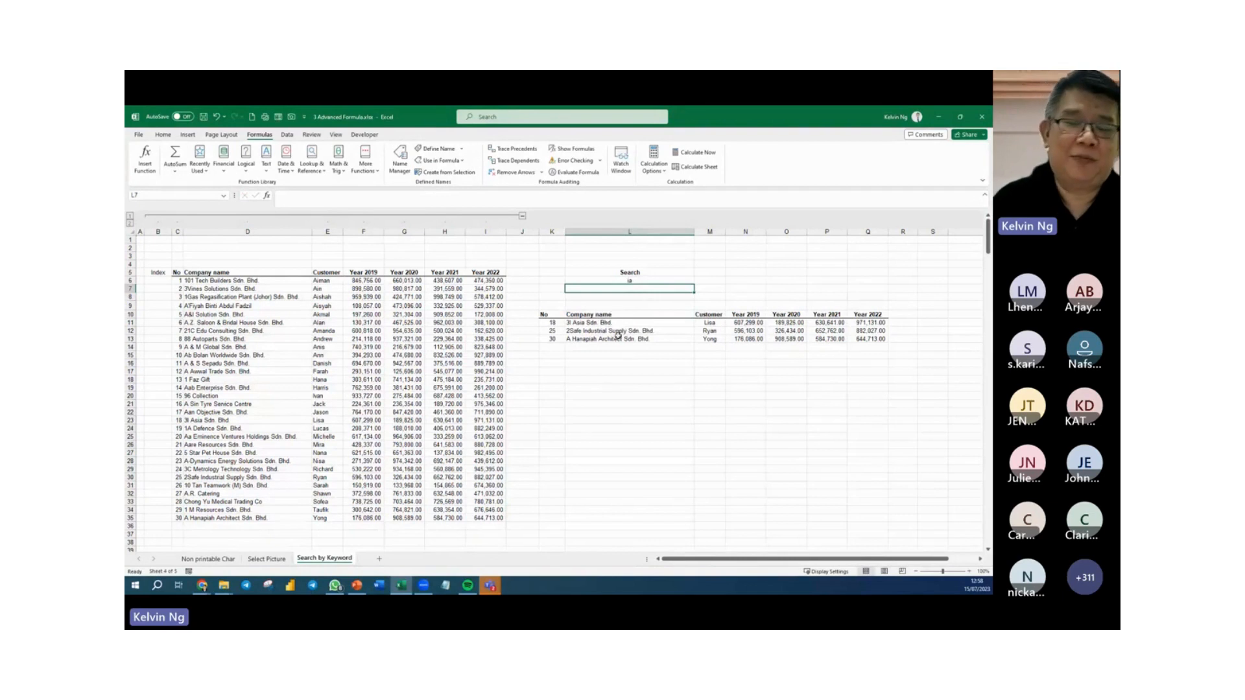
left_click(648, 279)
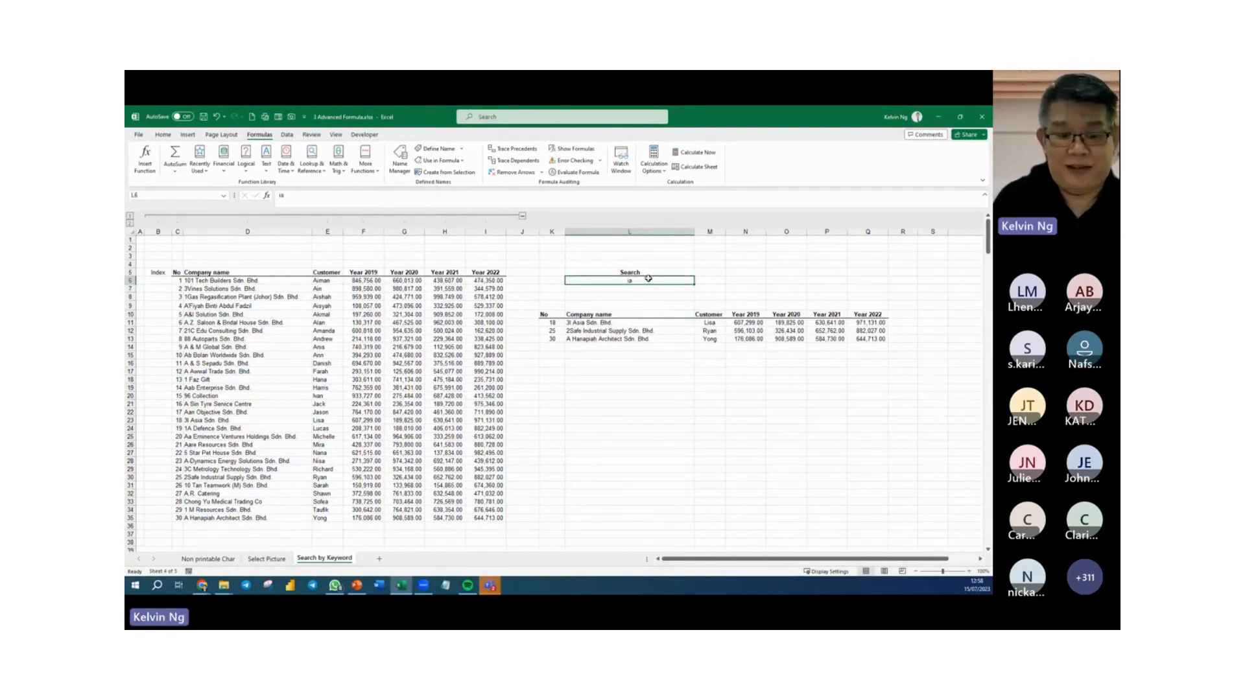
Display the text of the FILTER formula in K9, above the results header, using FORMULATEXT on K11.
left_click(553, 304)
type("=form")
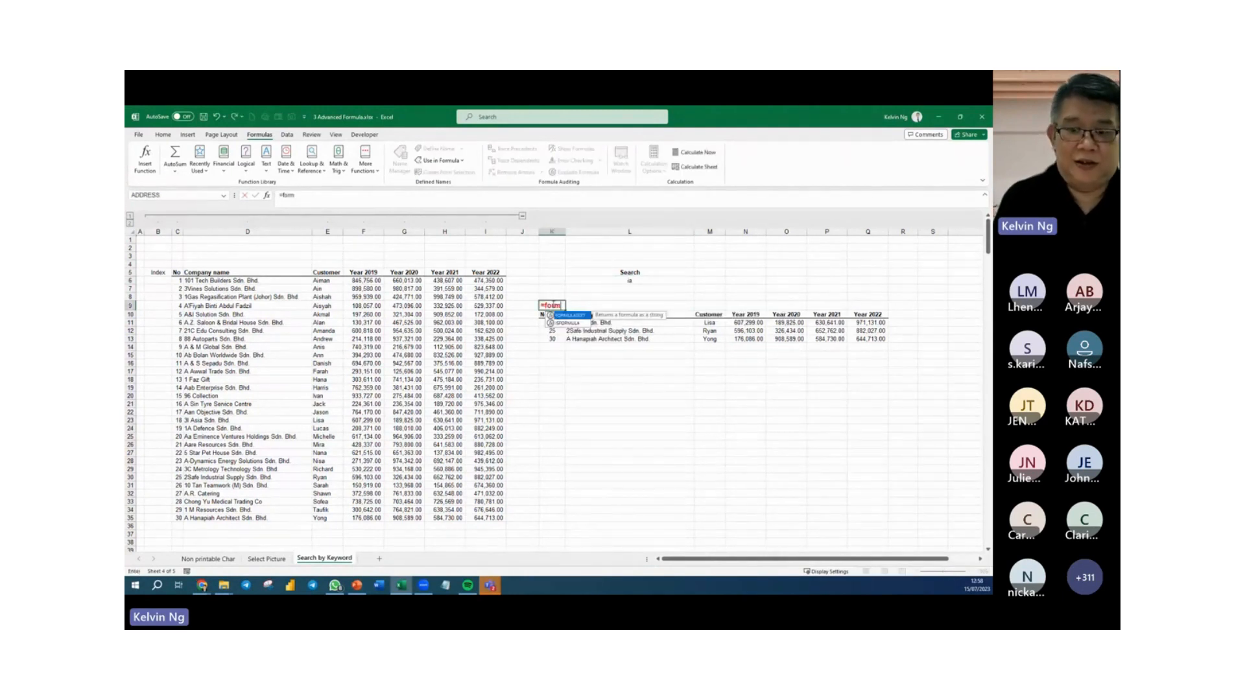
key("BackSpace")
type("m")
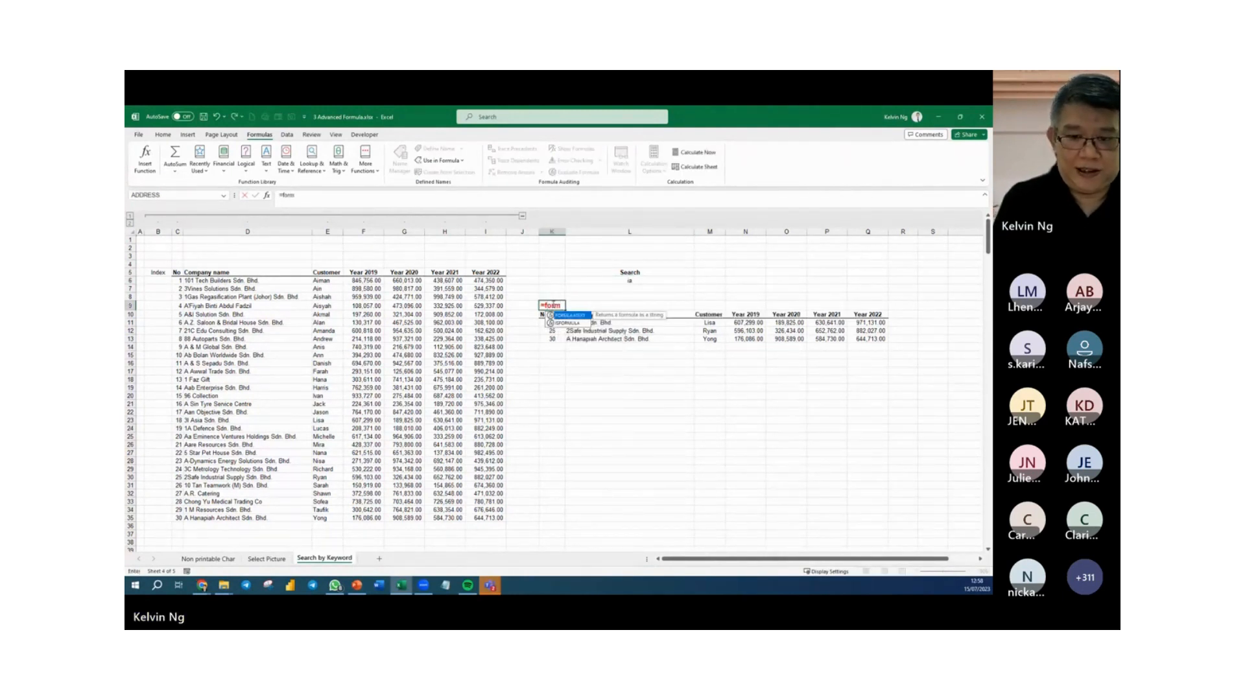
key("Tab")
key("Down")
key("Down")
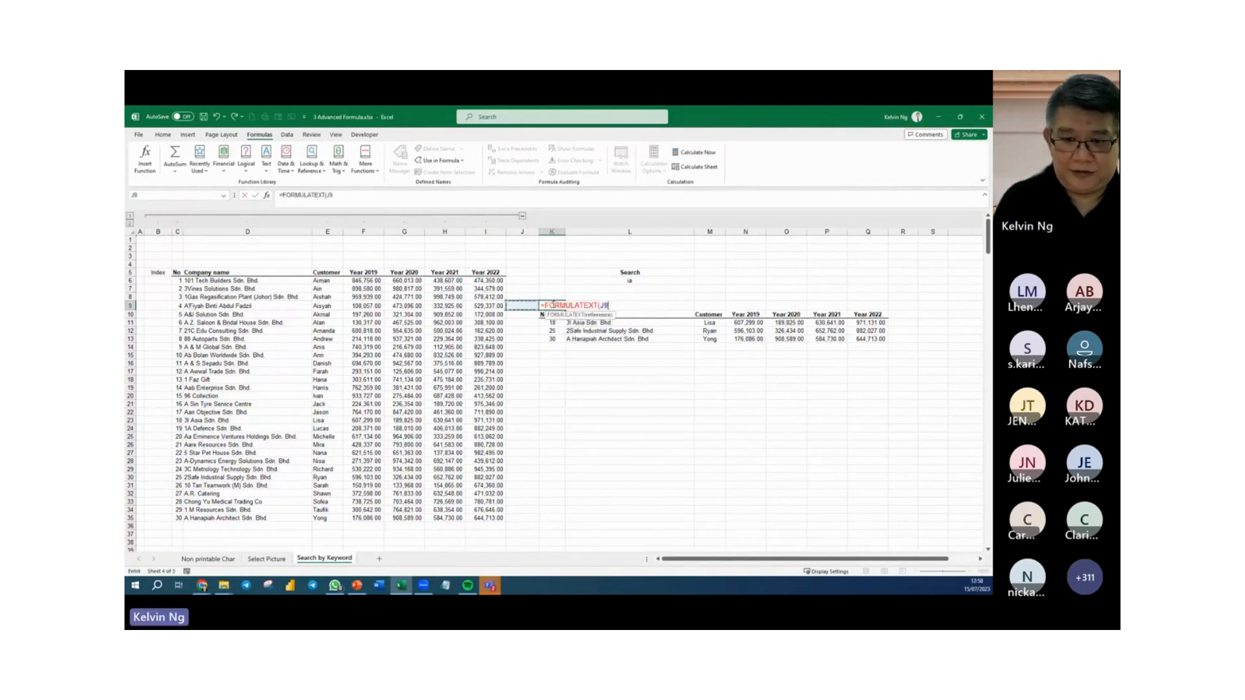
key("Return")
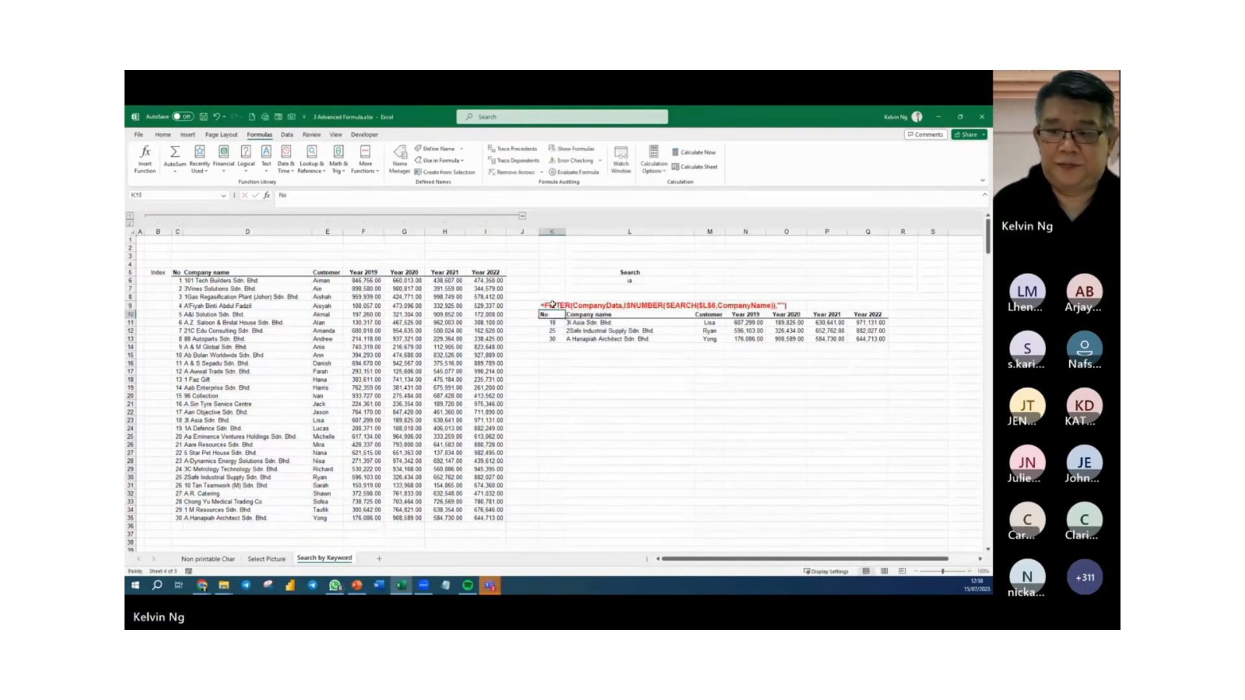
Select the company name entries D6:D35 to check the range used as CompanyName.
left_click(632, 502)
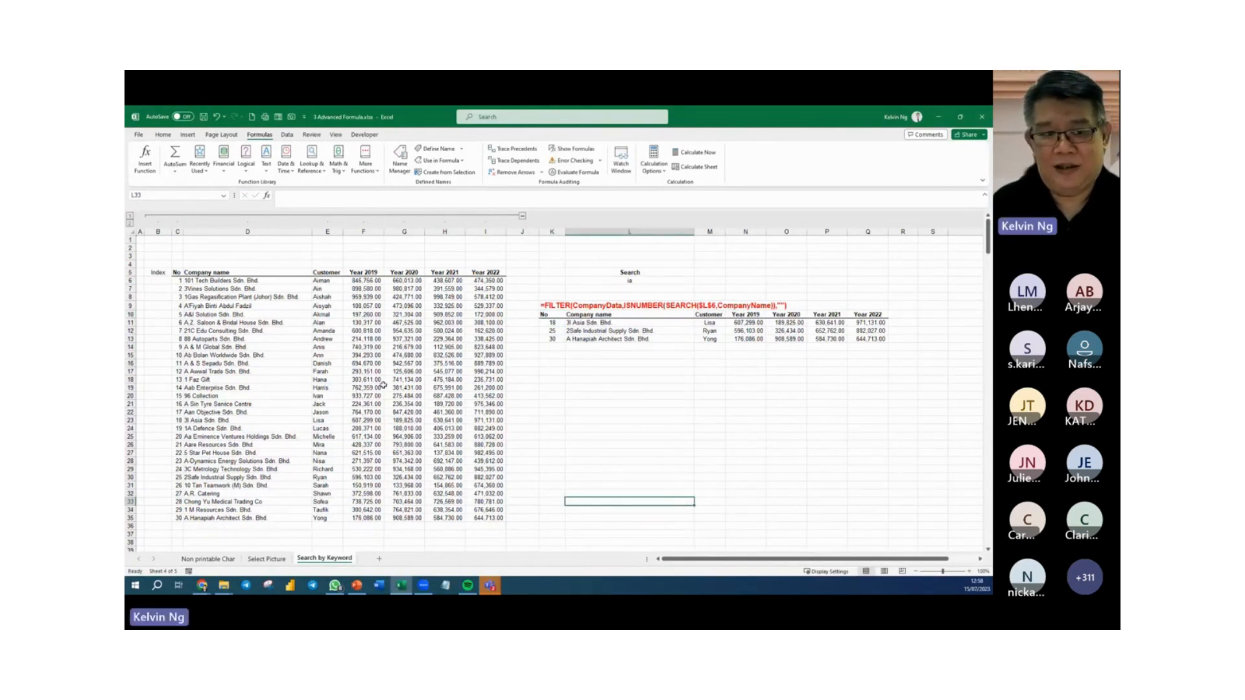
left_click_drag(290, 282, 294, 518)
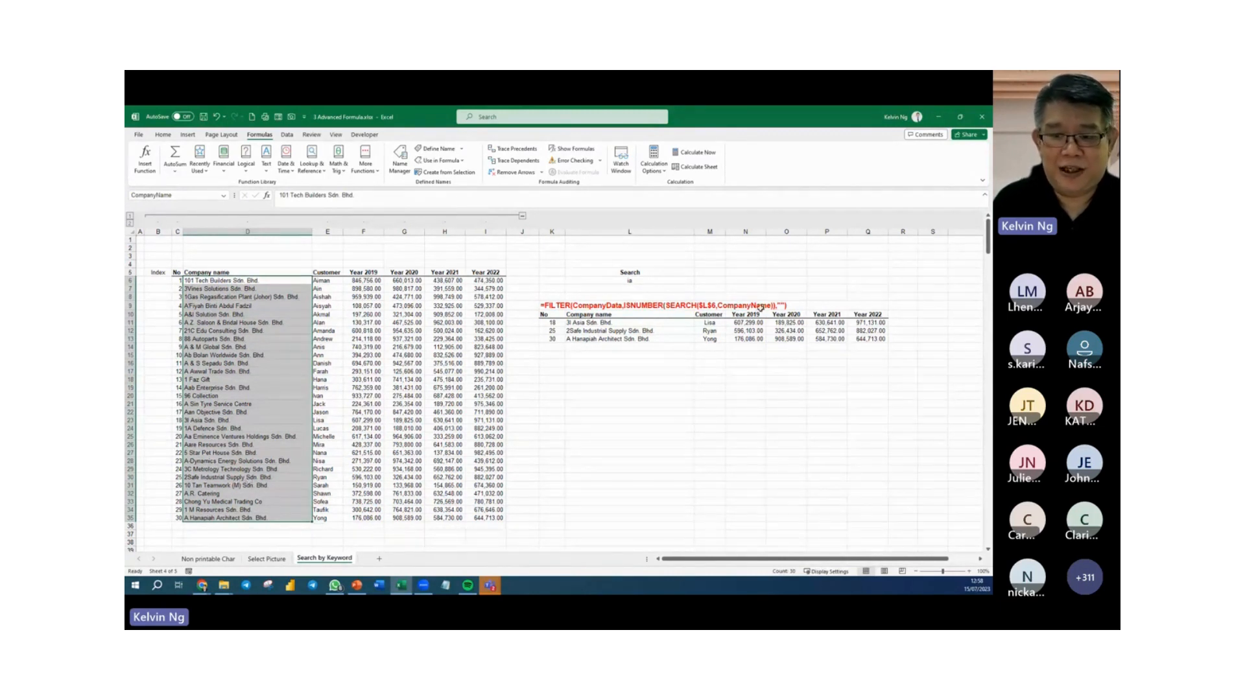
Select the full data block C6:I35 to check the range used as CompanyData.
left_click_drag(174, 280, 483, 517)
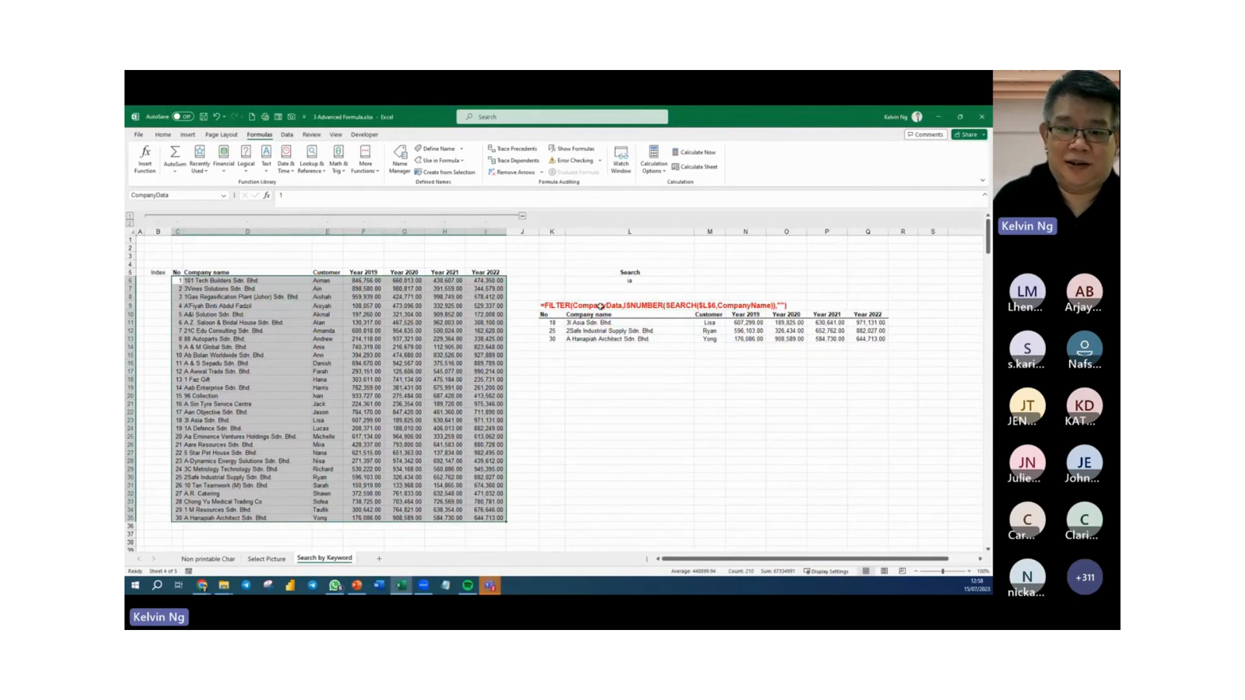
left_click(660, 437)
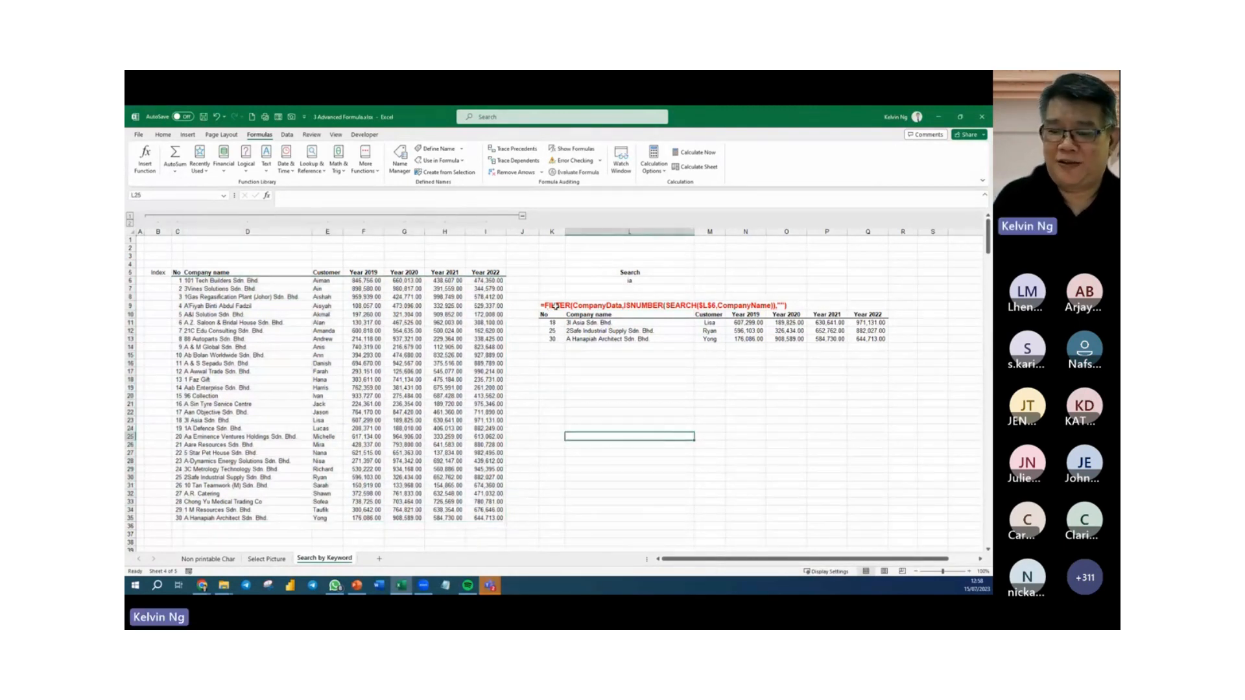
left_click(551, 355)
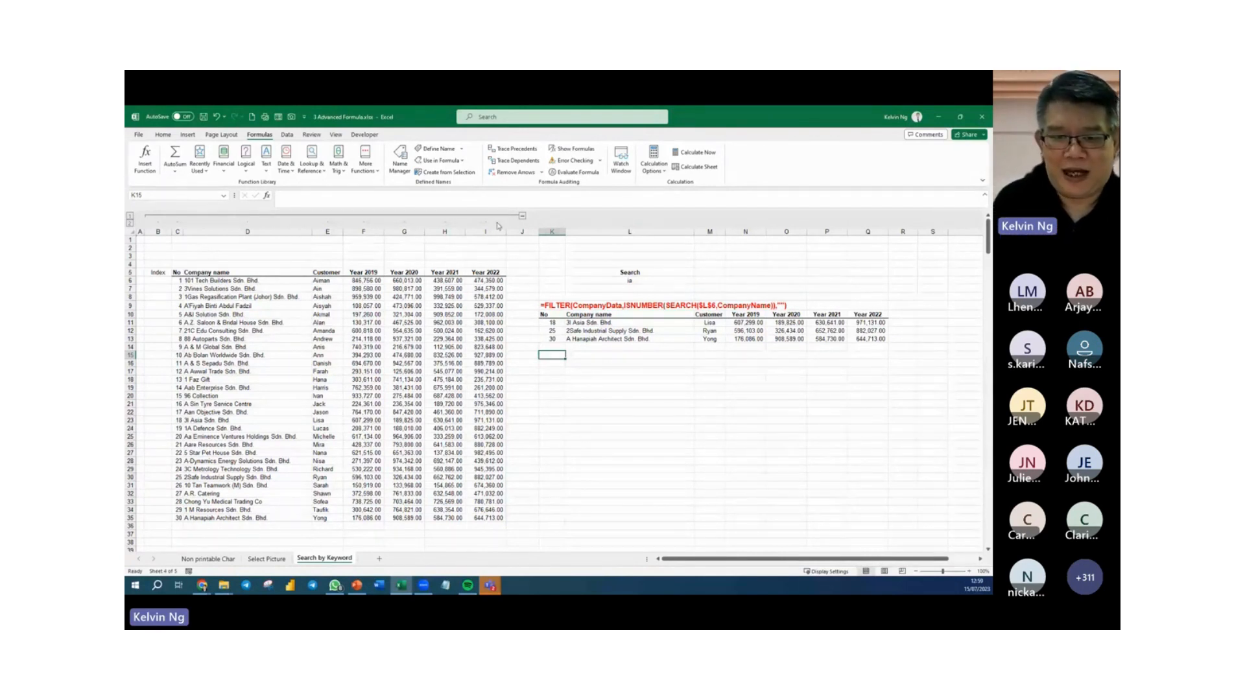
Collapse and expand the grouped source data columns to compare the search sheet with and without the company list.
left_click(523, 217)
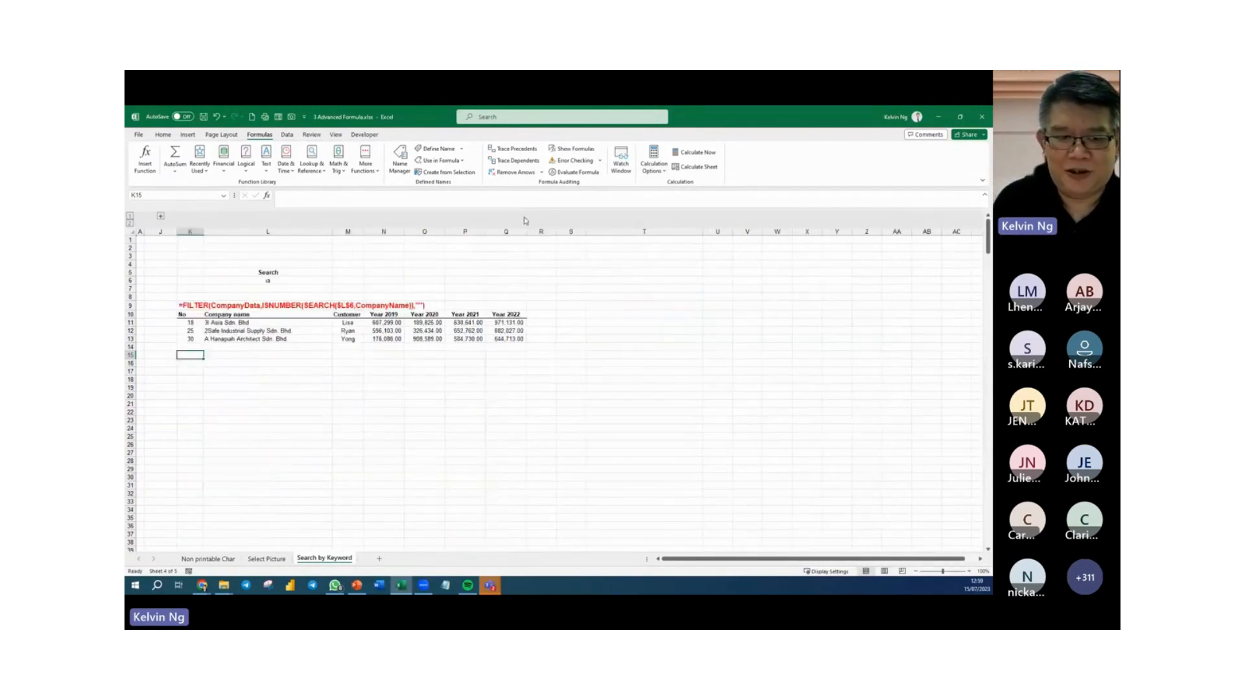
left_click(433, 443)
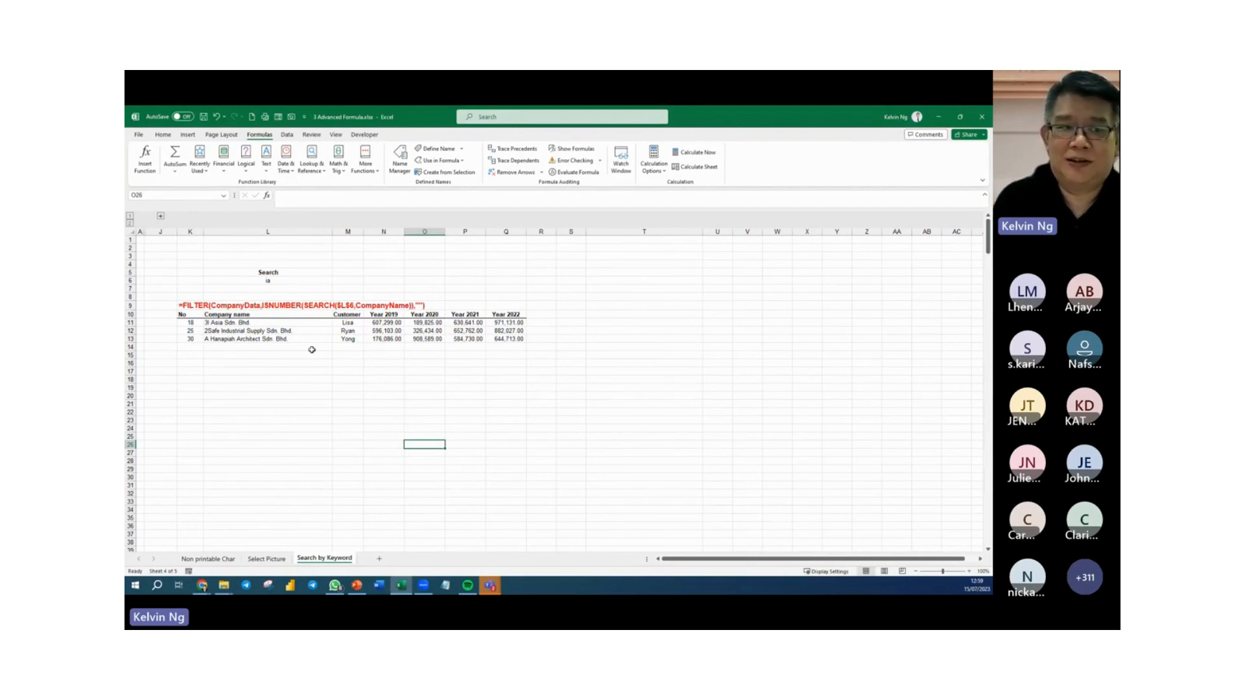
left_click(160, 216)
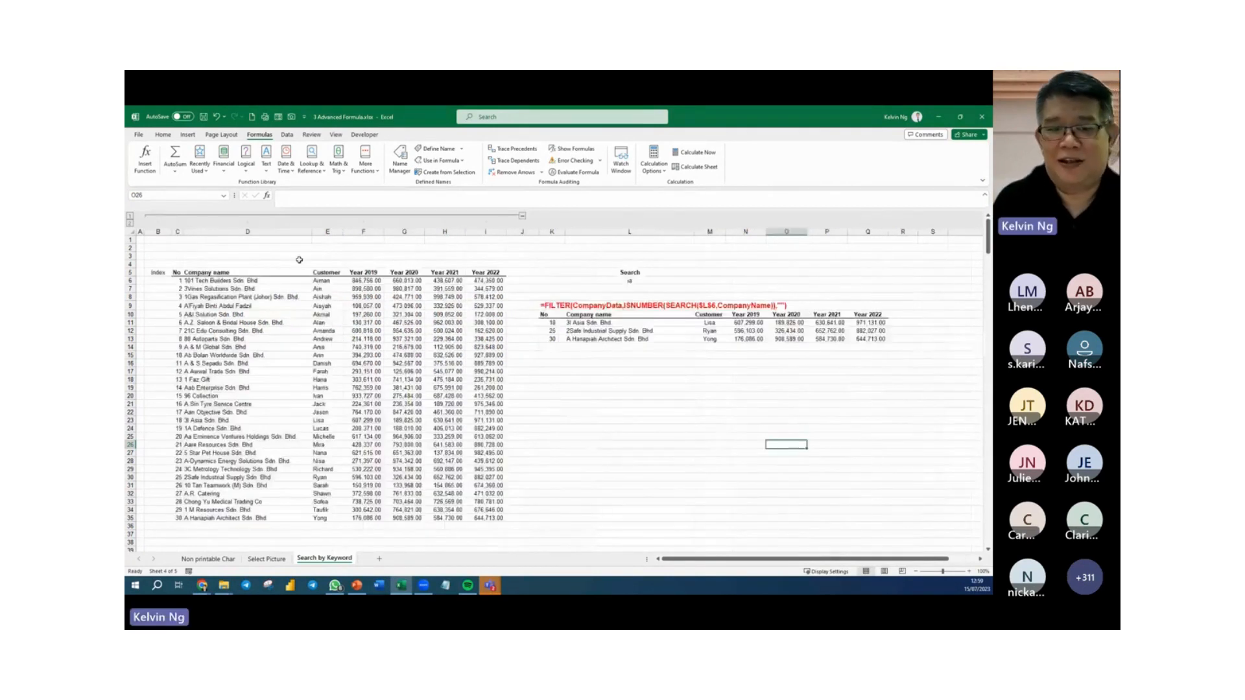
left_click(598, 417)
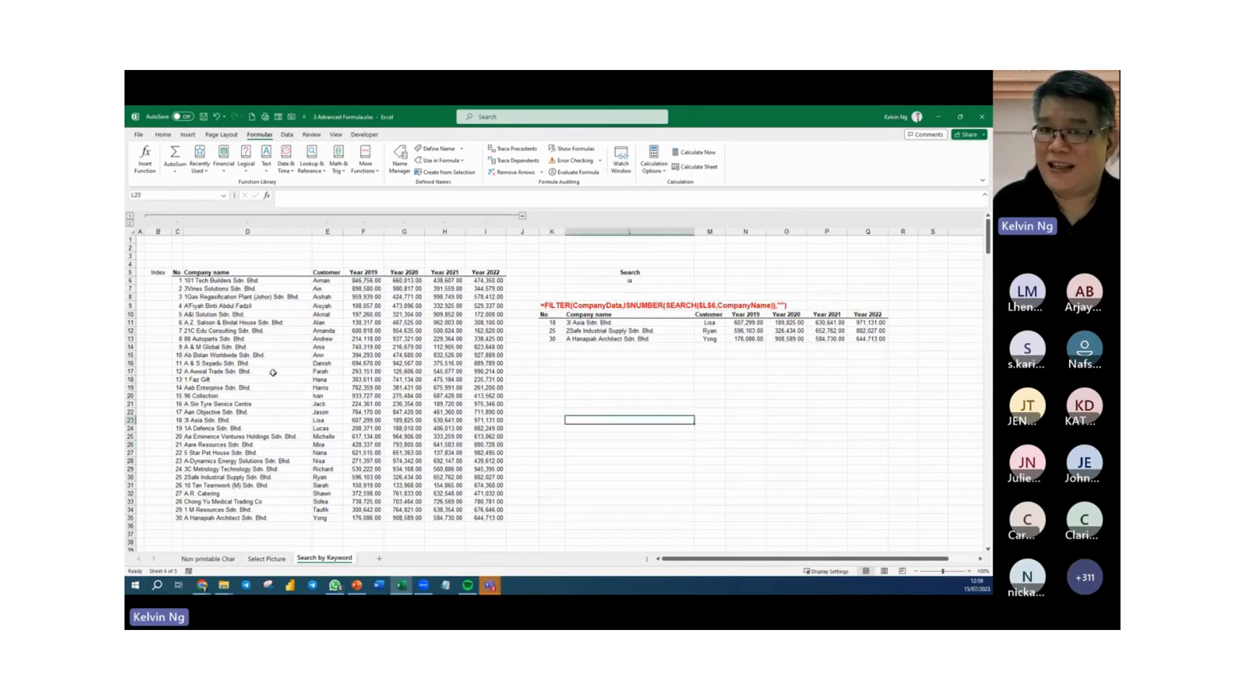
left_click(522, 215)
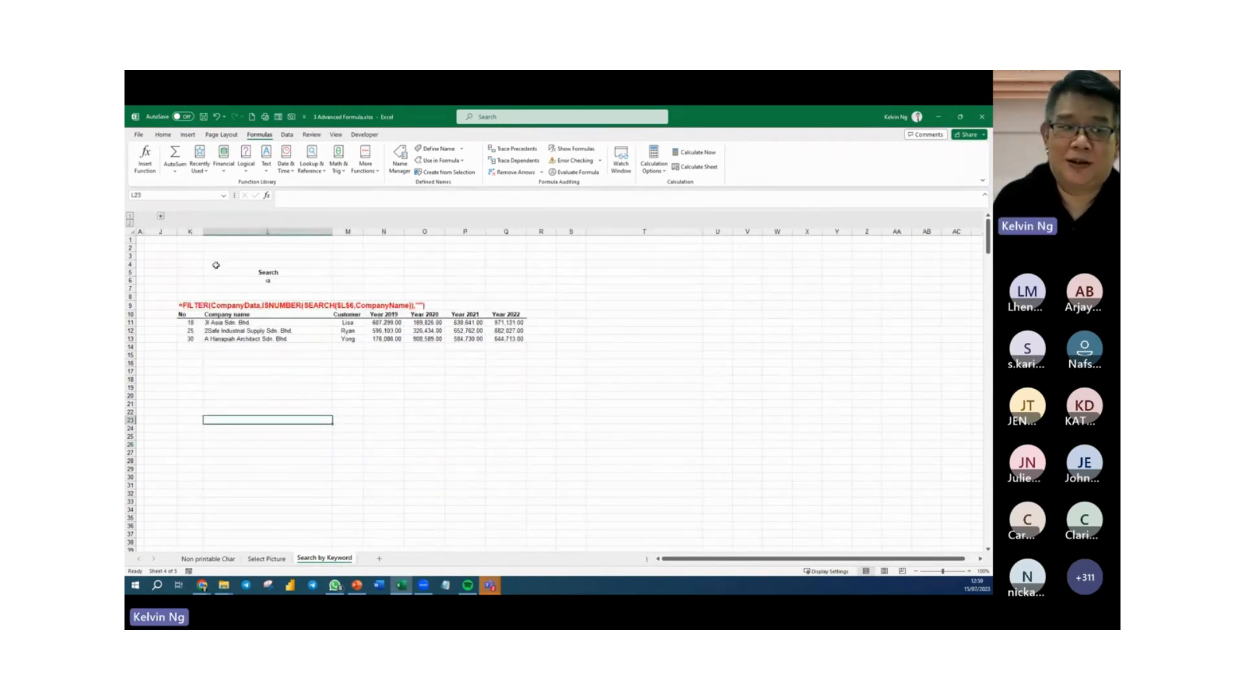
left_click(161, 216)
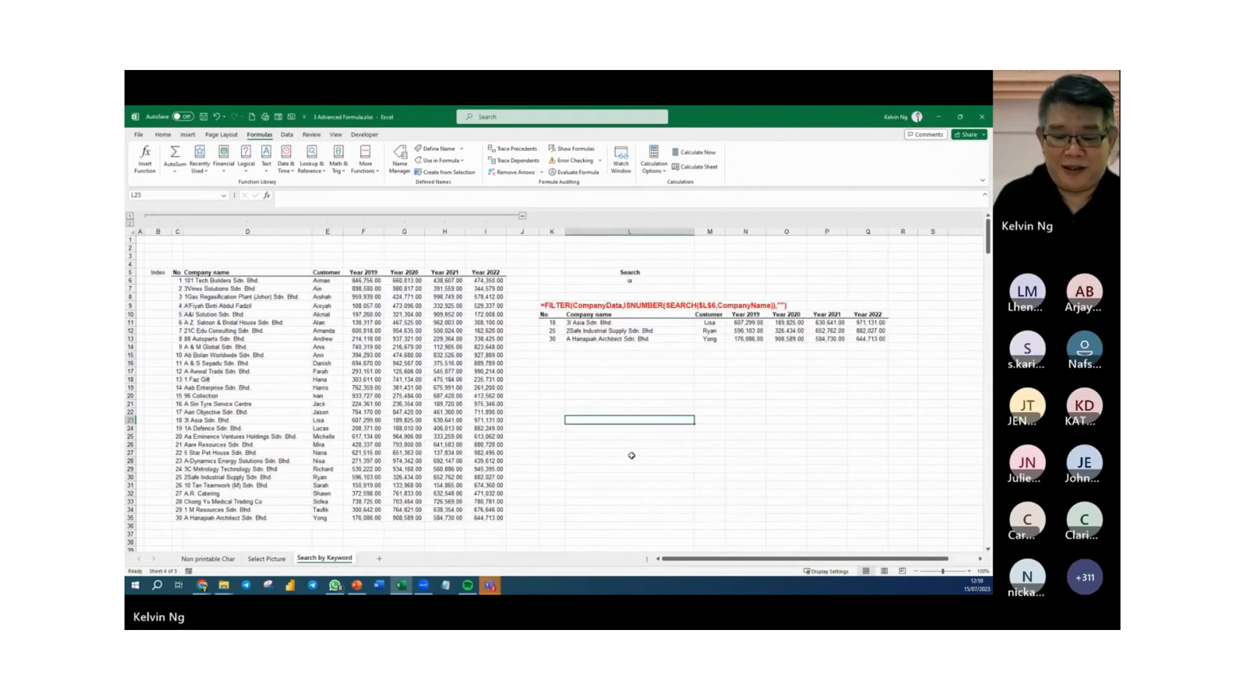
Inspect the FORMULATEXT formula in K9 above the results header.
left_click(629, 397)
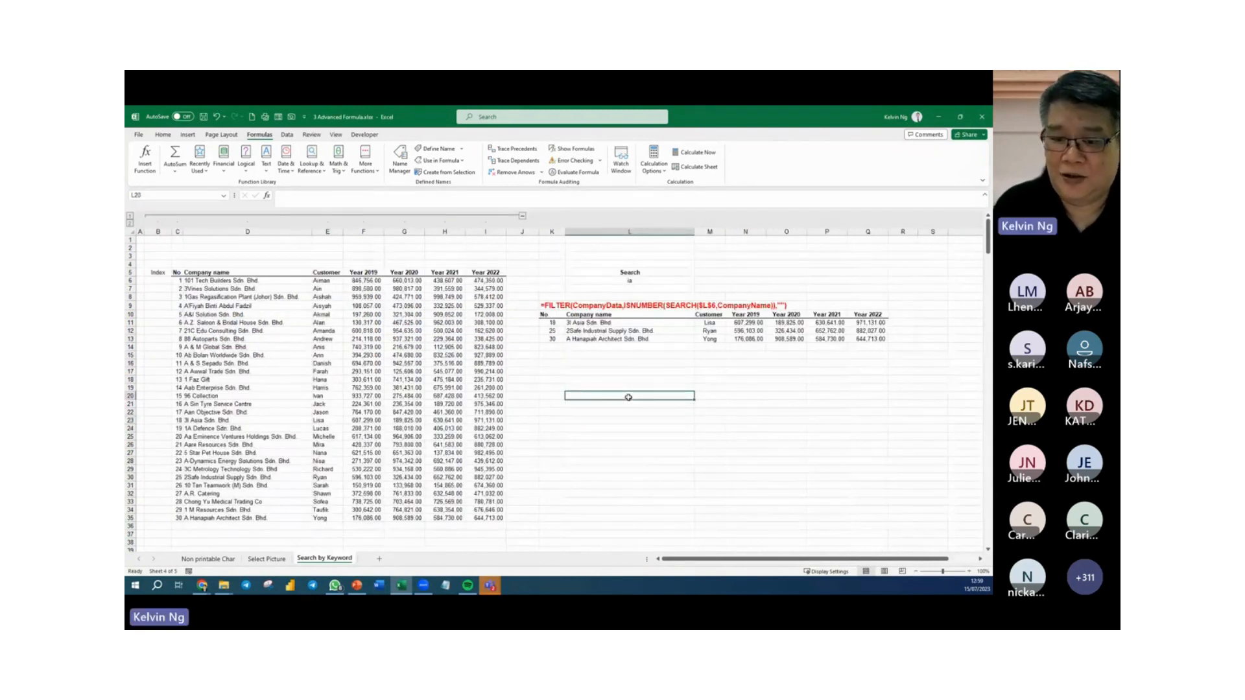
left_click(557, 306)
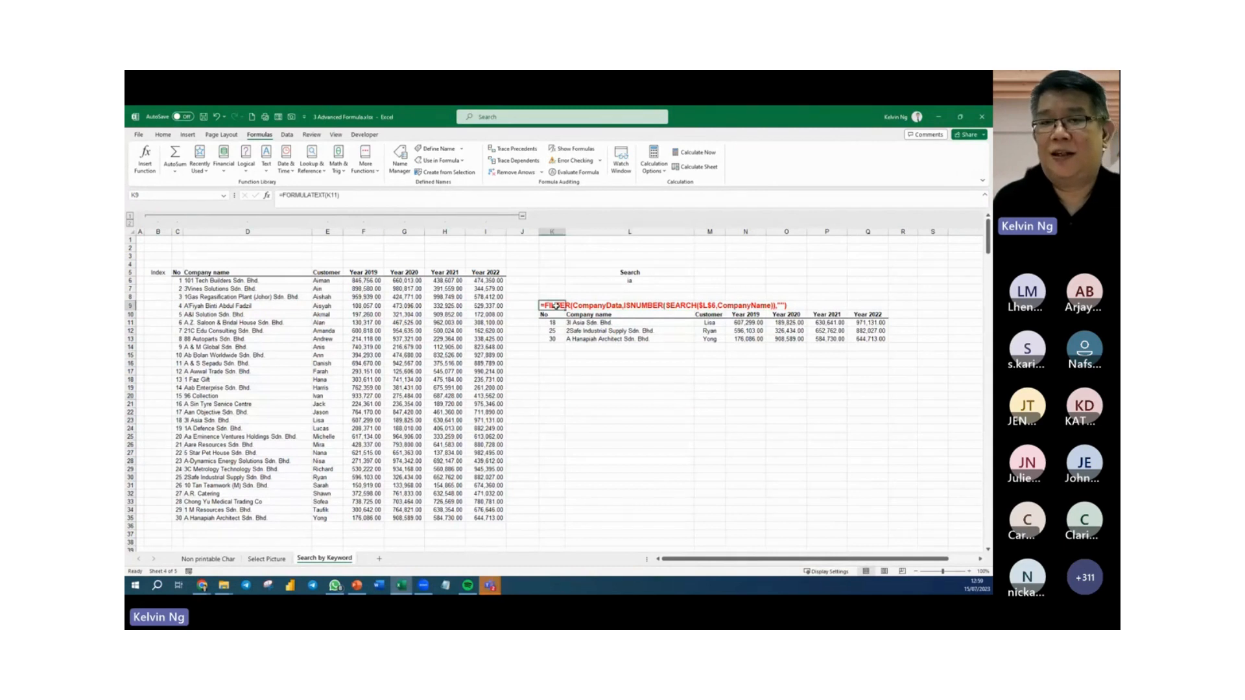
left_click(715, 460)
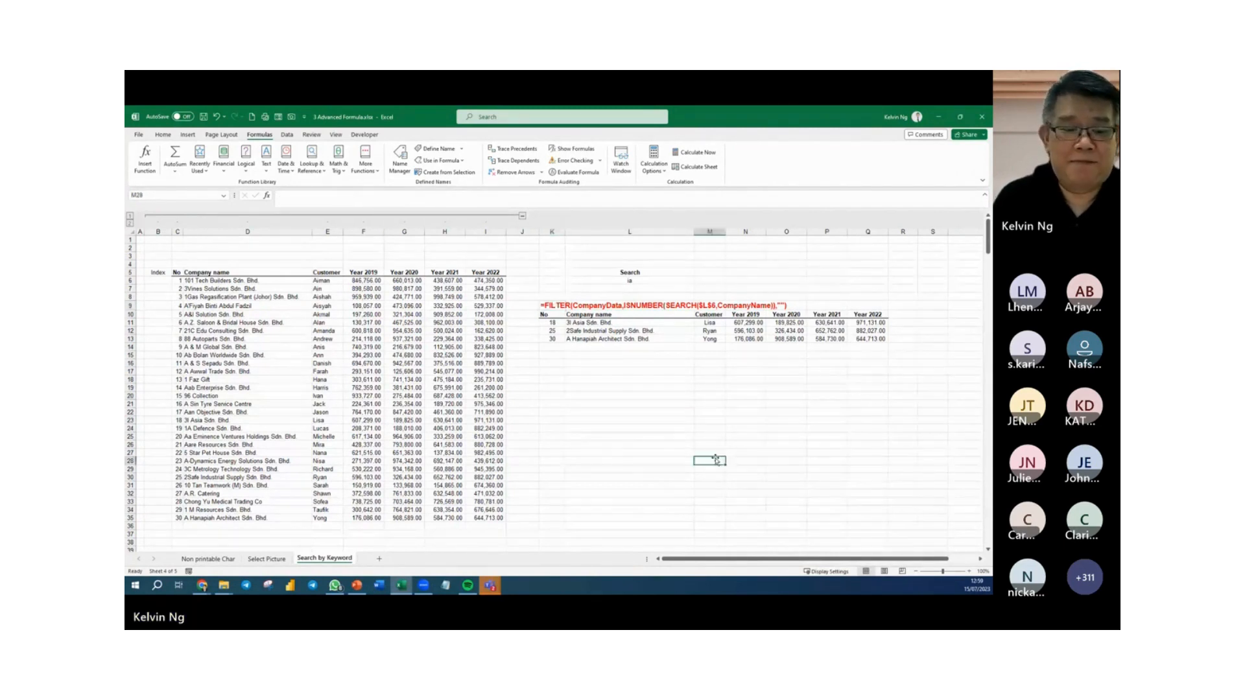
Save a copy of the workbook in the same folder as 3 Advanced Formula - Done.
left_click(142, 136)
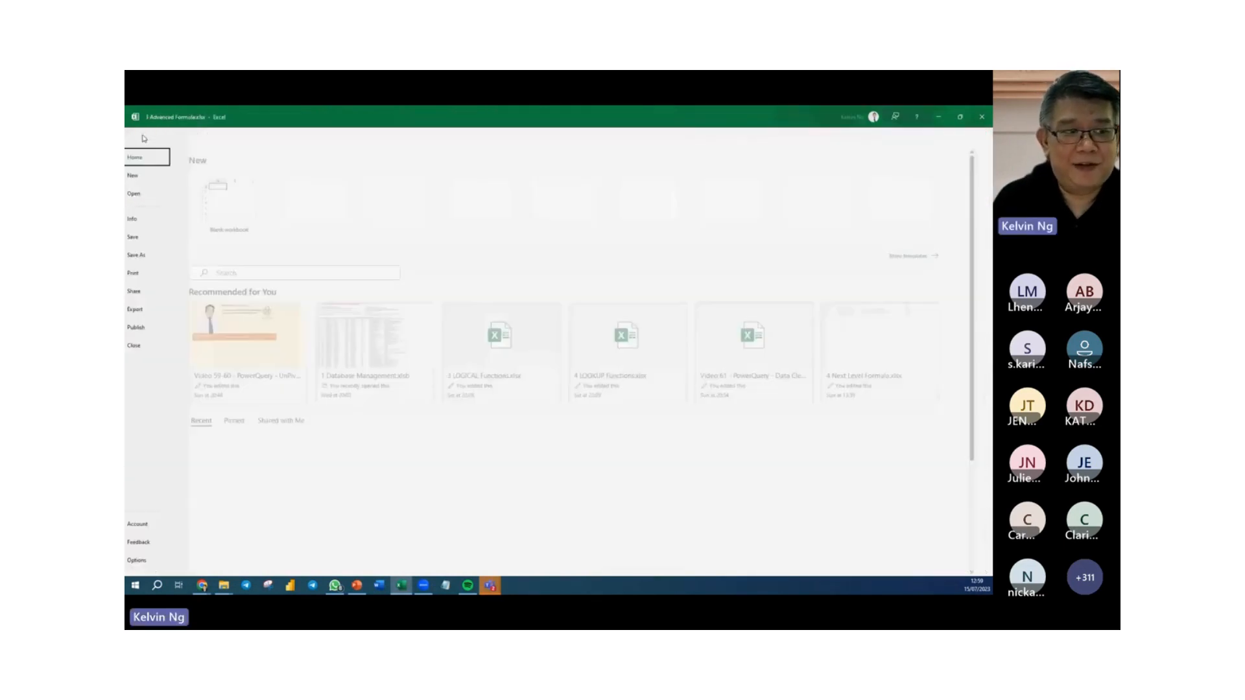
left_click(153, 258)
left_click(246, 322)
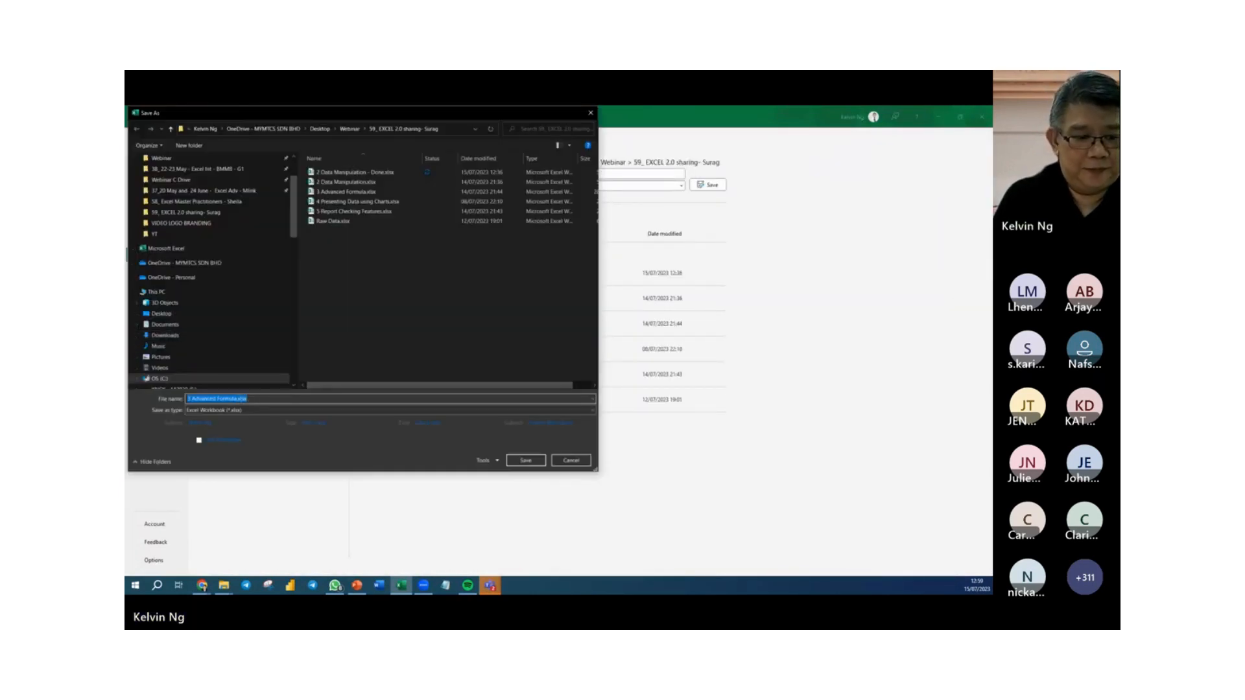
left_click(237, 398)
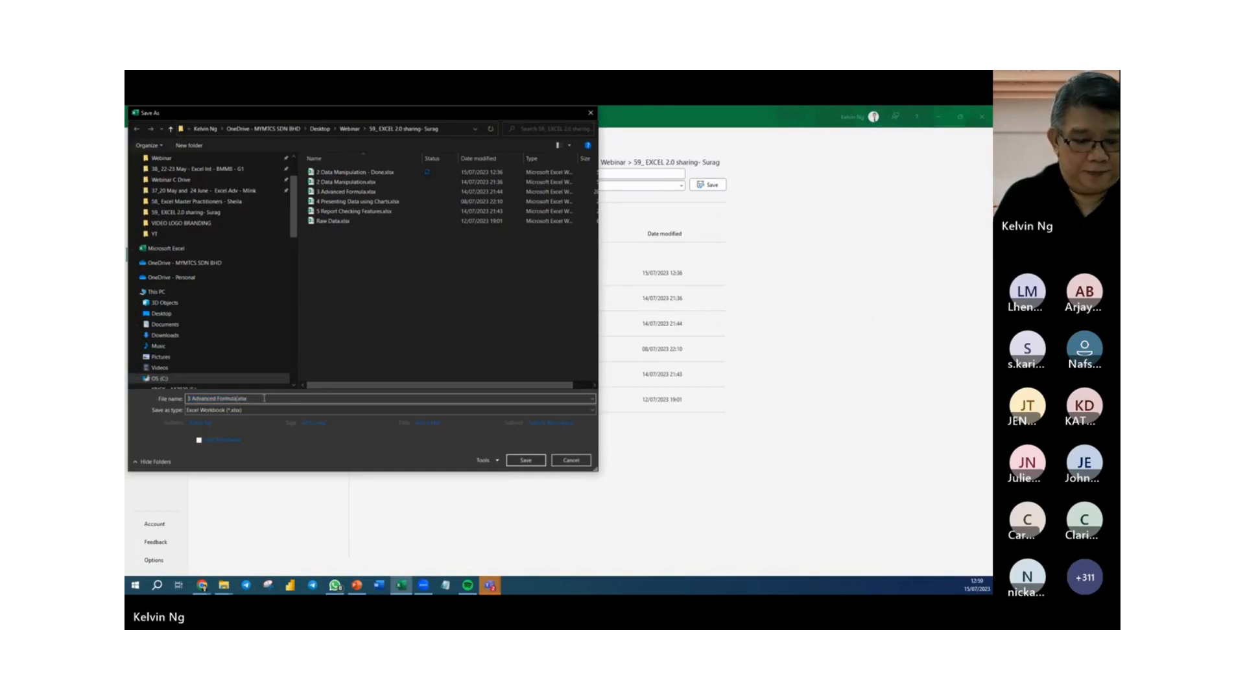
type("- Done")
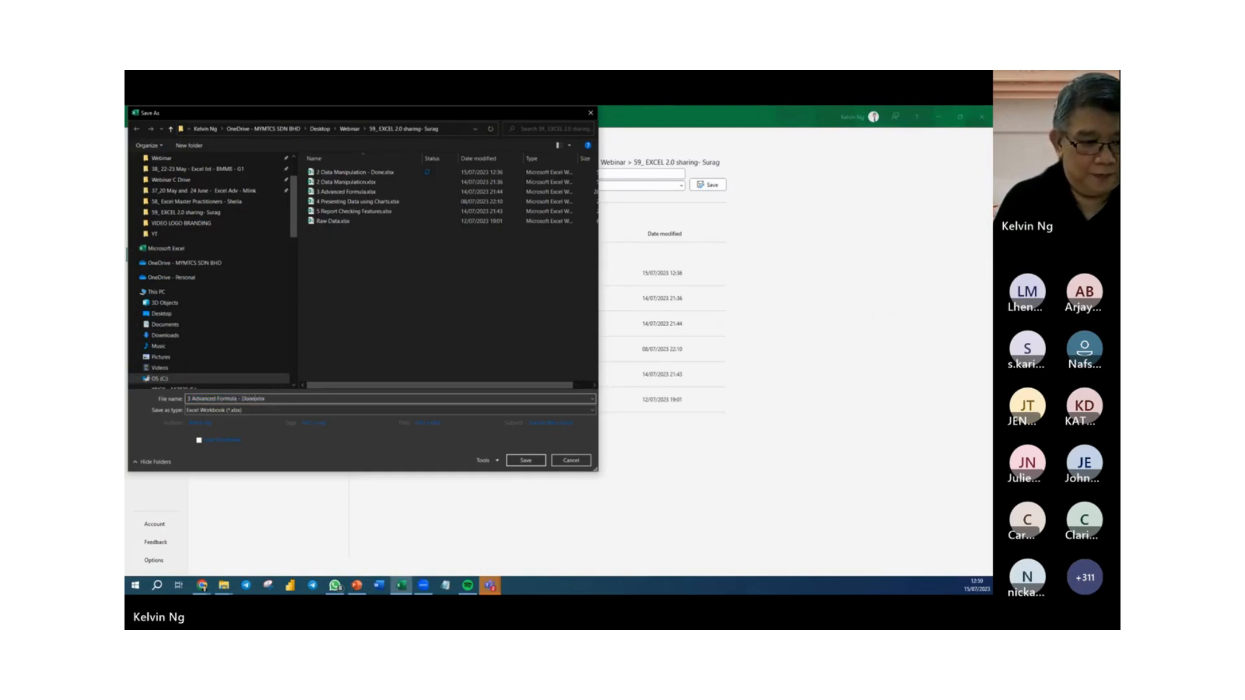
left_click(533, 463)
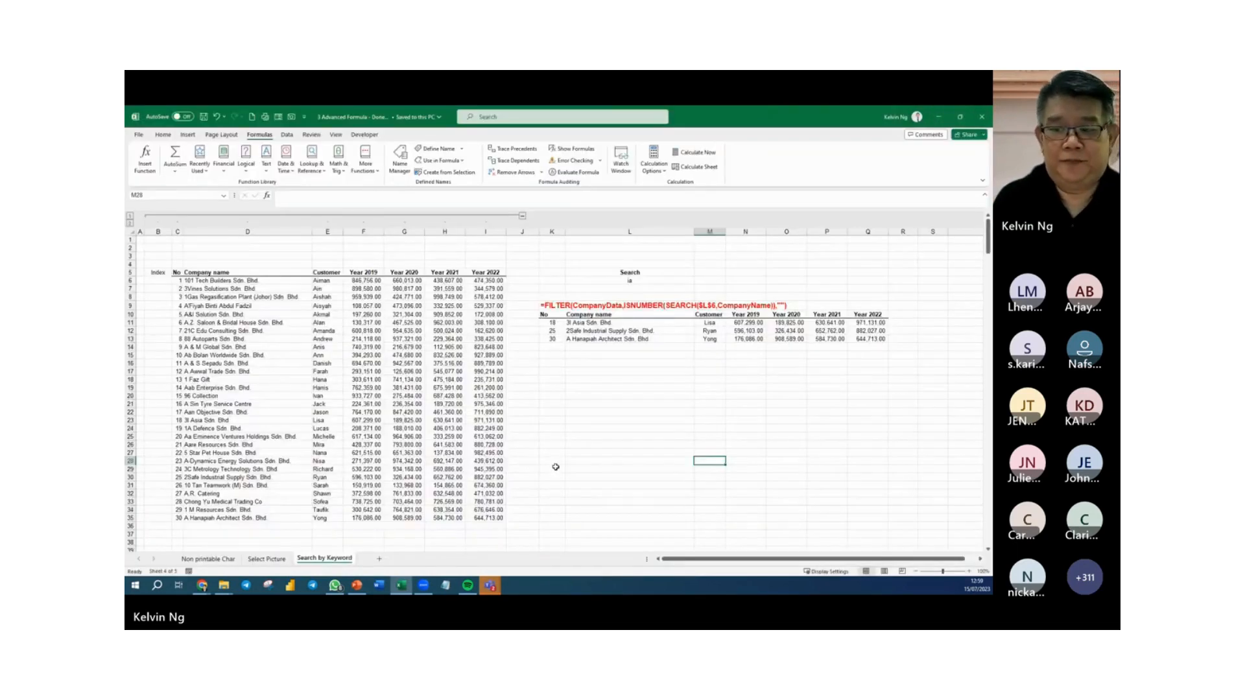
Close the finished workbook and open 4 Presenting Data using Charts.xlsx from the webinar folder.
left_click(843, 467)
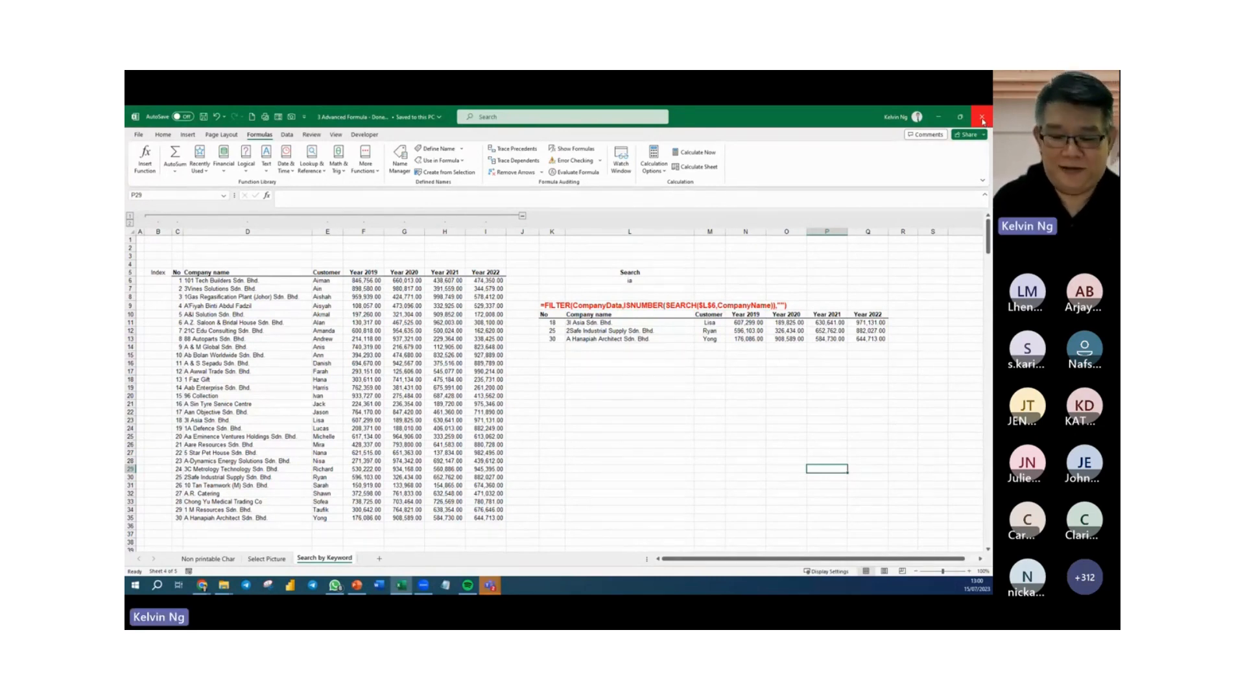
left_click(983, 119)
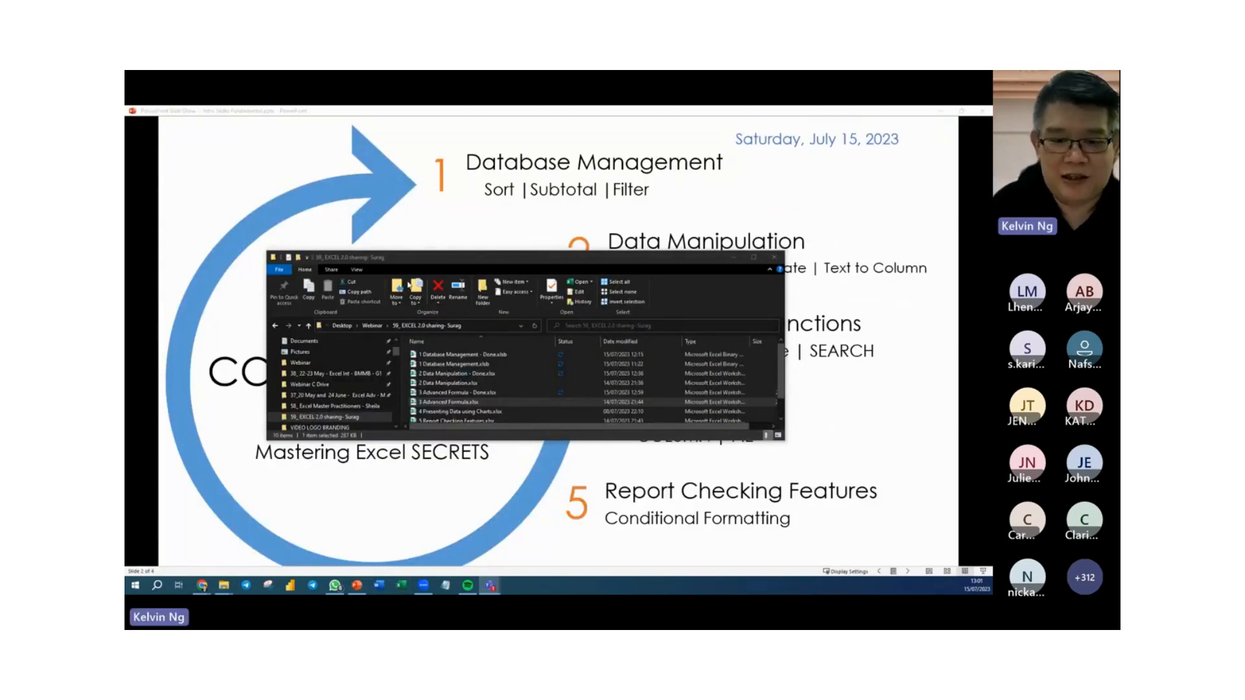
scroll(468, 402, "down", 1)
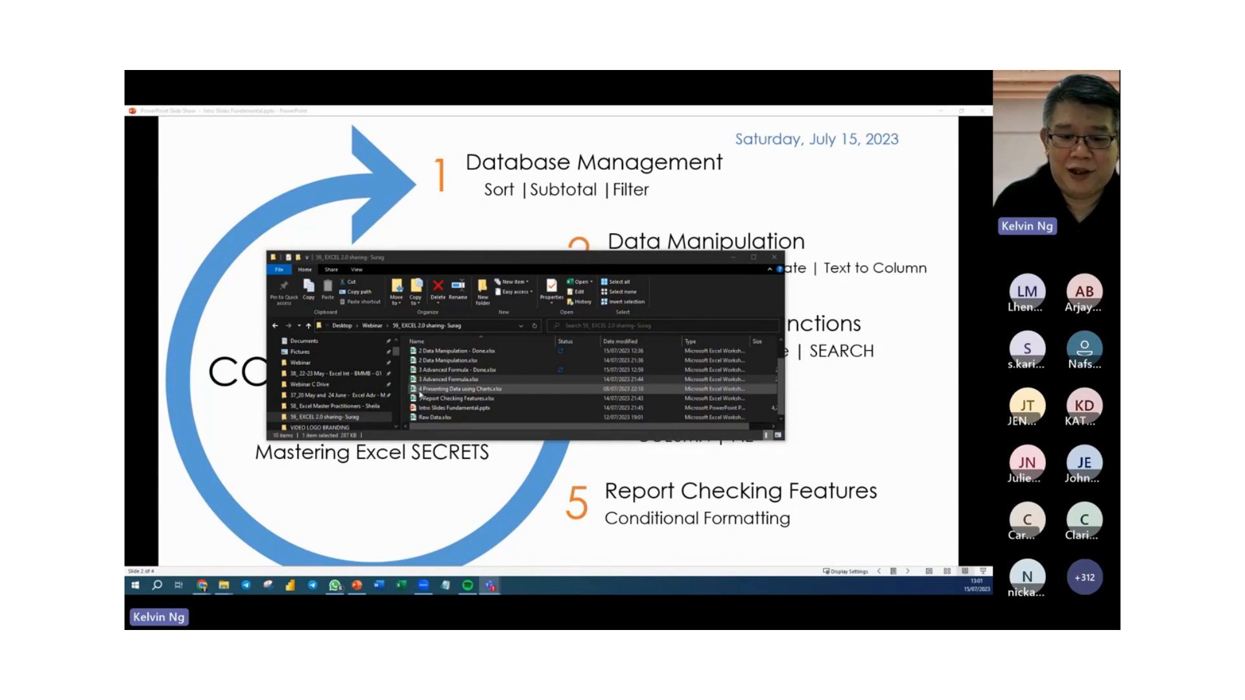
left_click(425, 390)
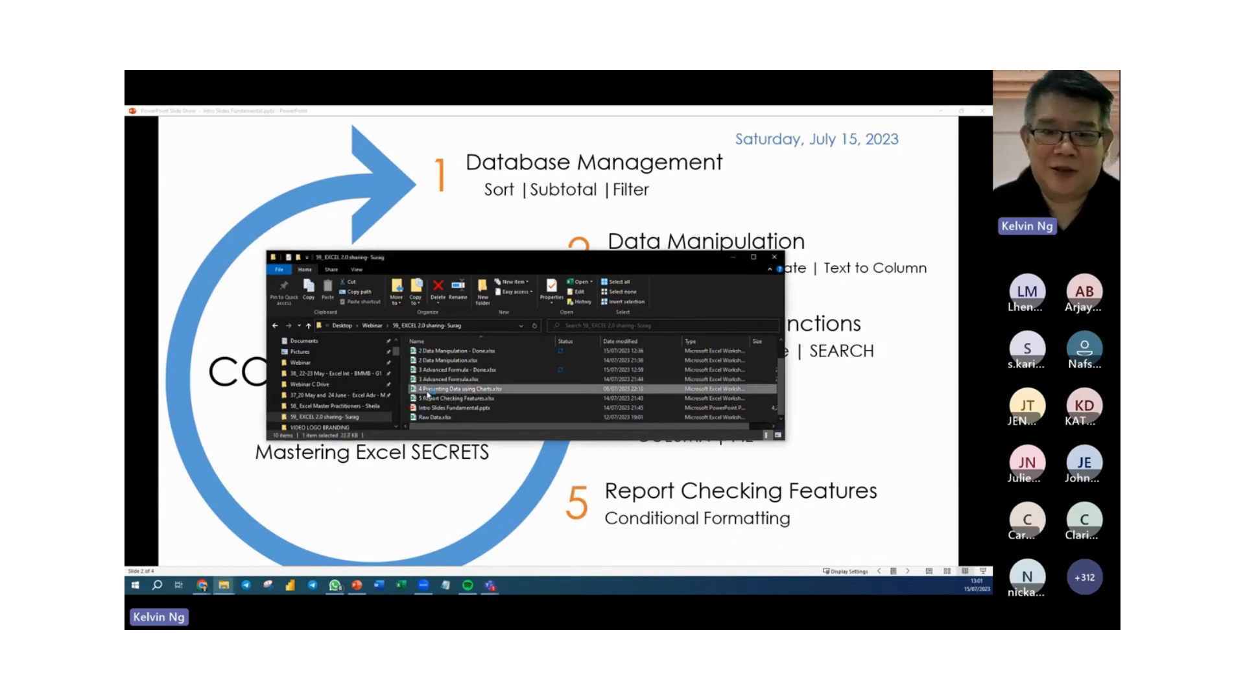
double_click(427, 390)
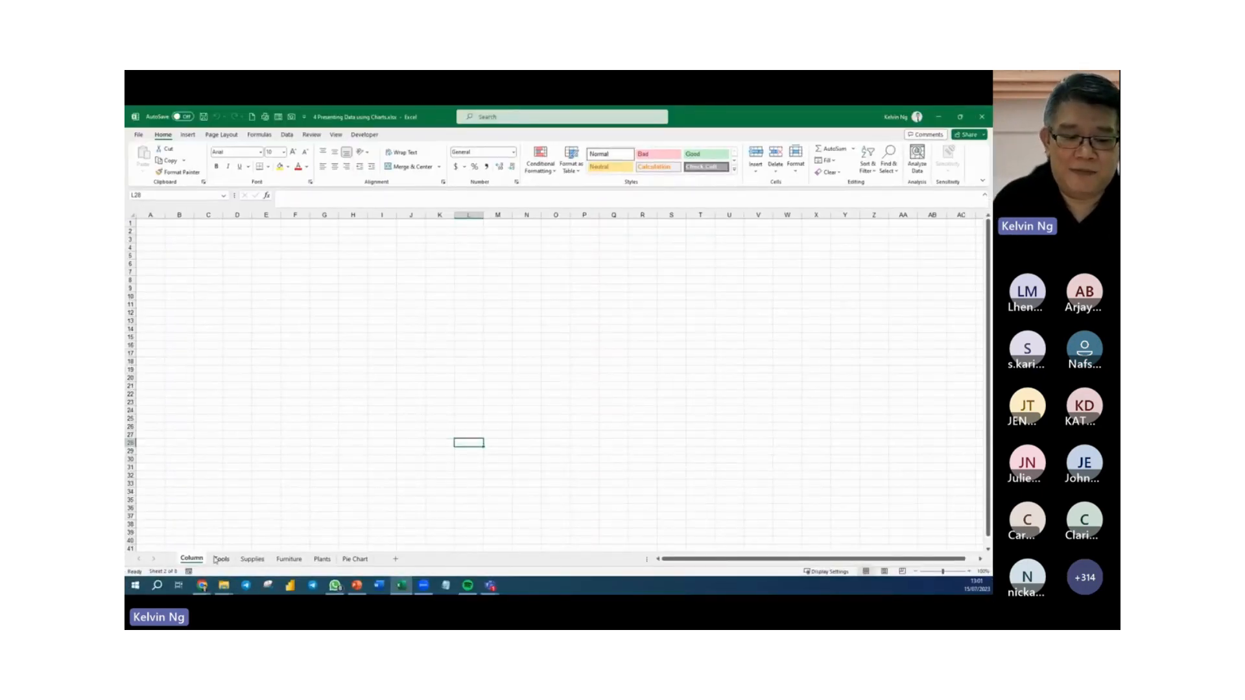
Look through the monthly figures on the Tools, Supplies, Furniture and Plants sheets.
left_click(221, 559)
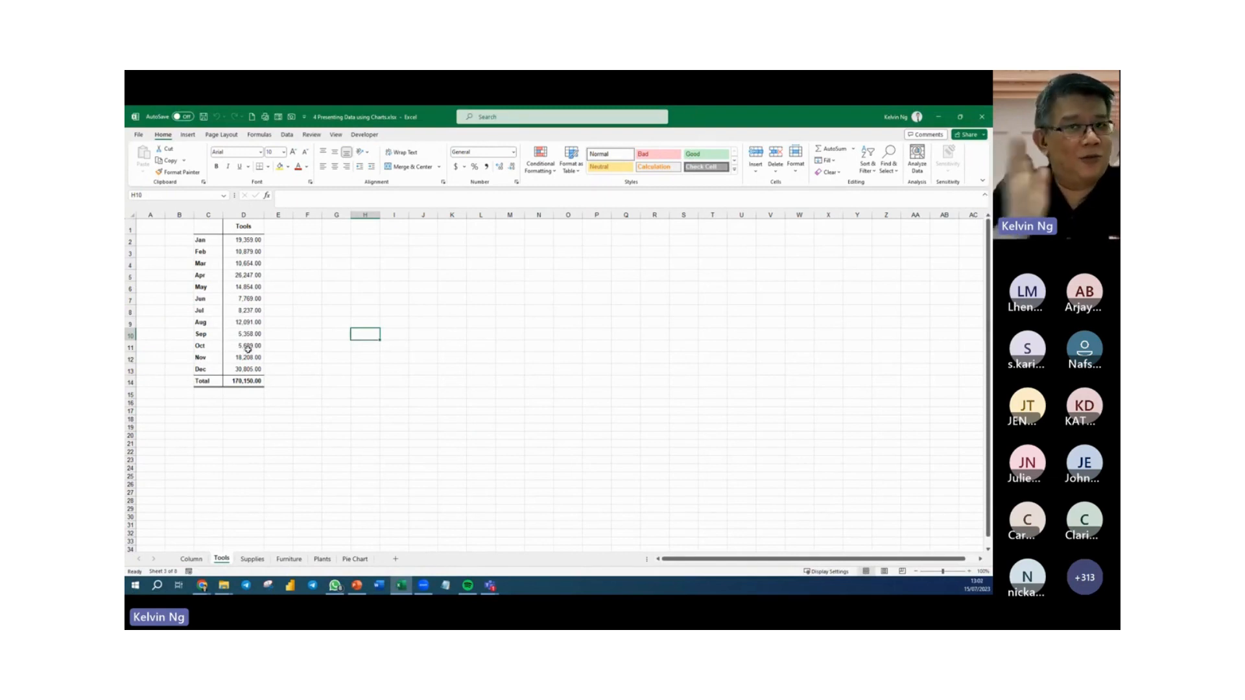
left_click(250, 560)
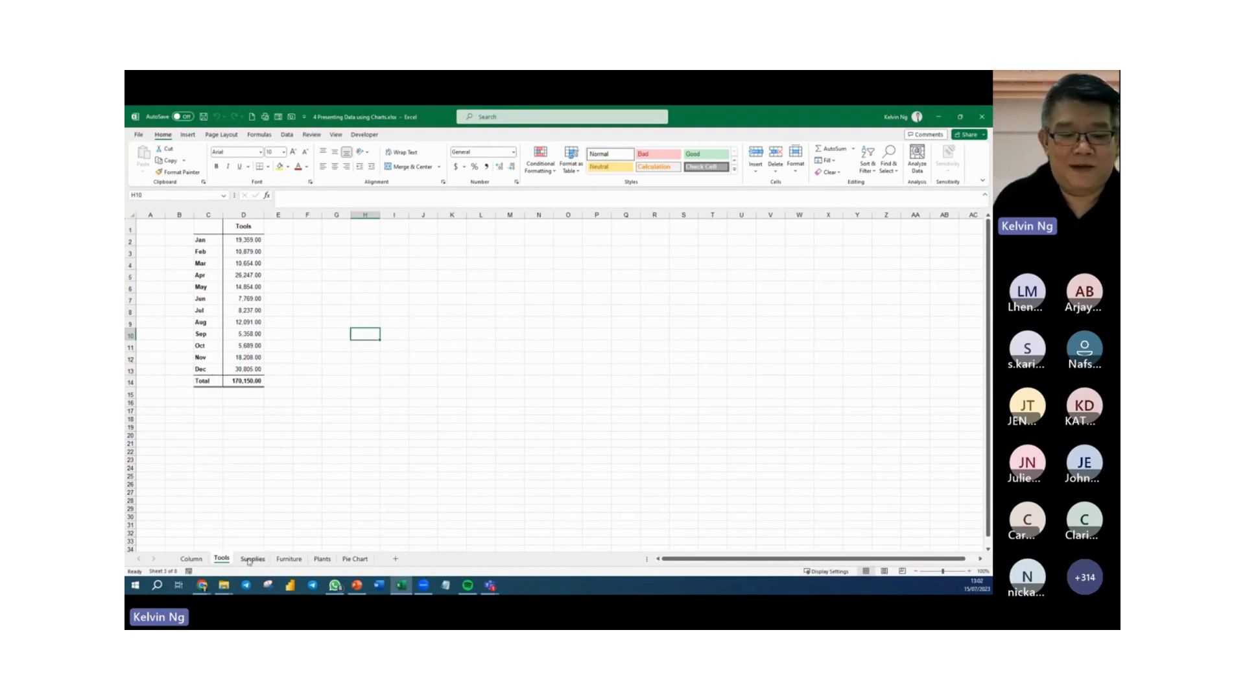
left_click(287, 560)
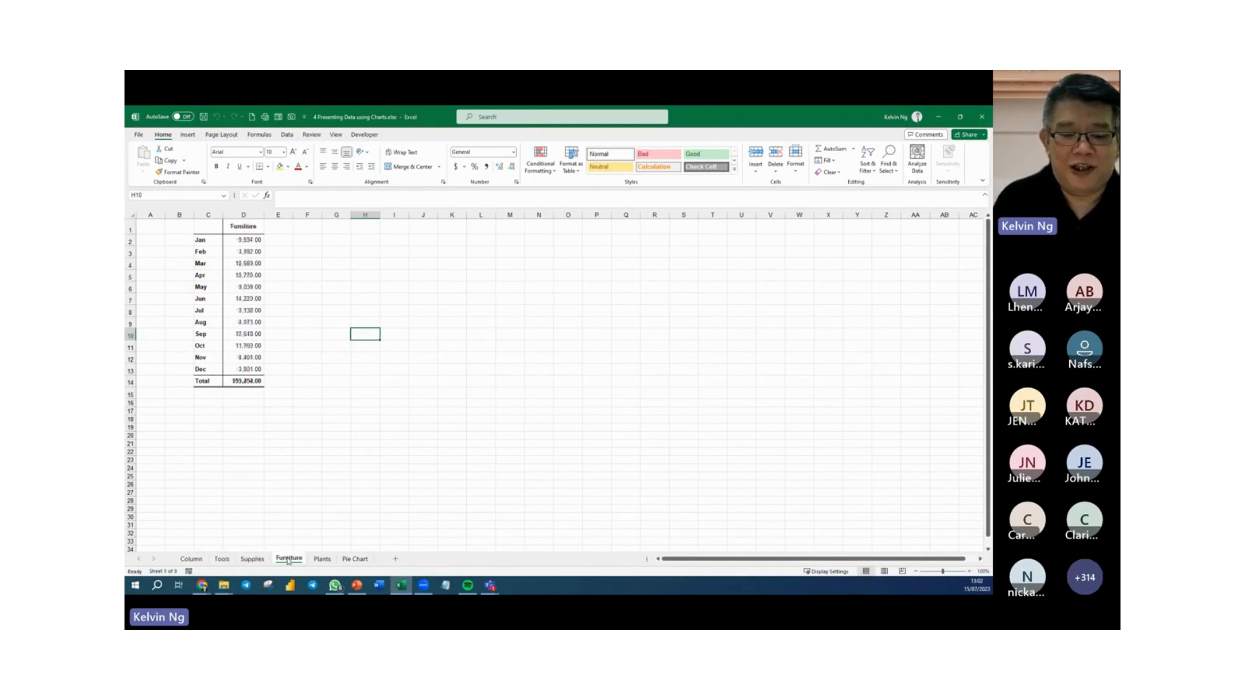
left_click(321, 560)
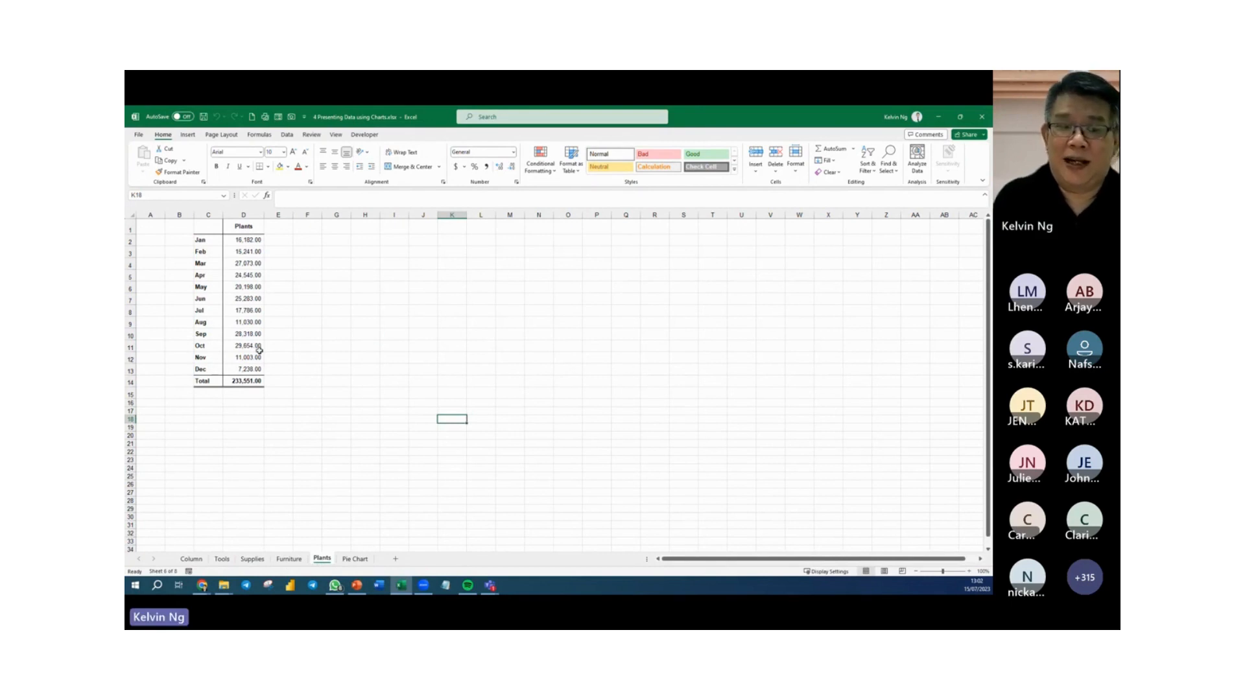
Insert an empty 2-D clustered column chart on the Column sheet and enlarge it to cover about B2 to U38.
left_click(192, 560)
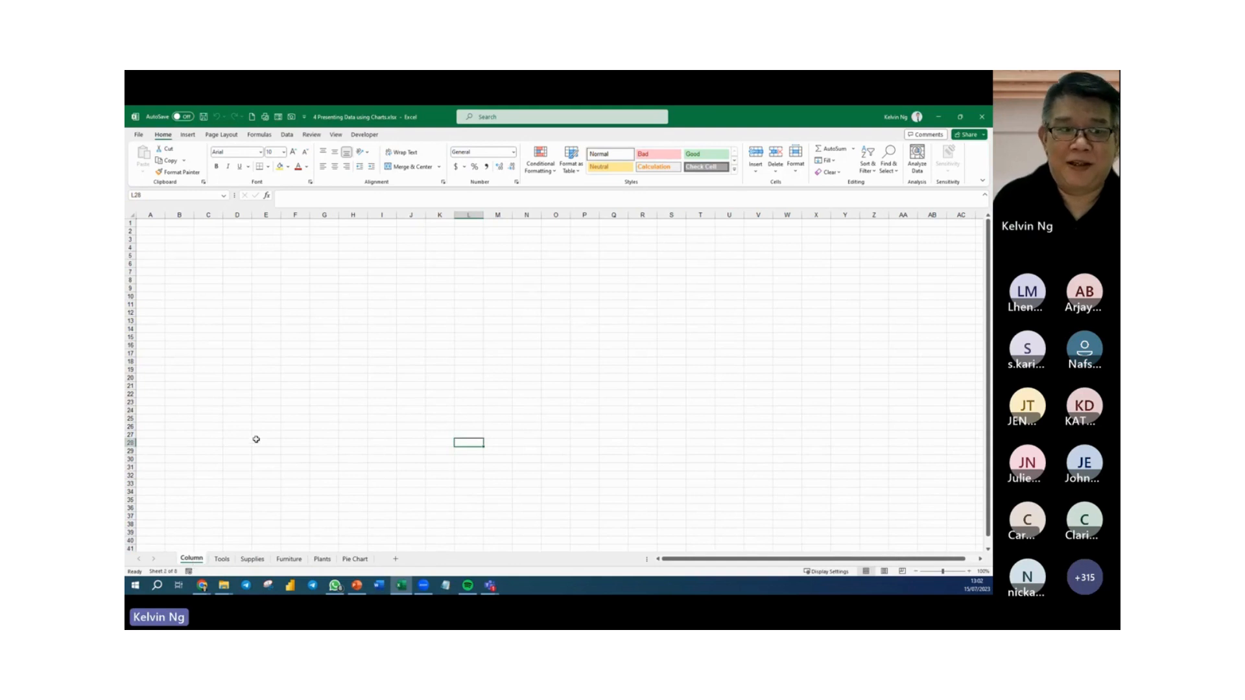
left_click(176, 236)
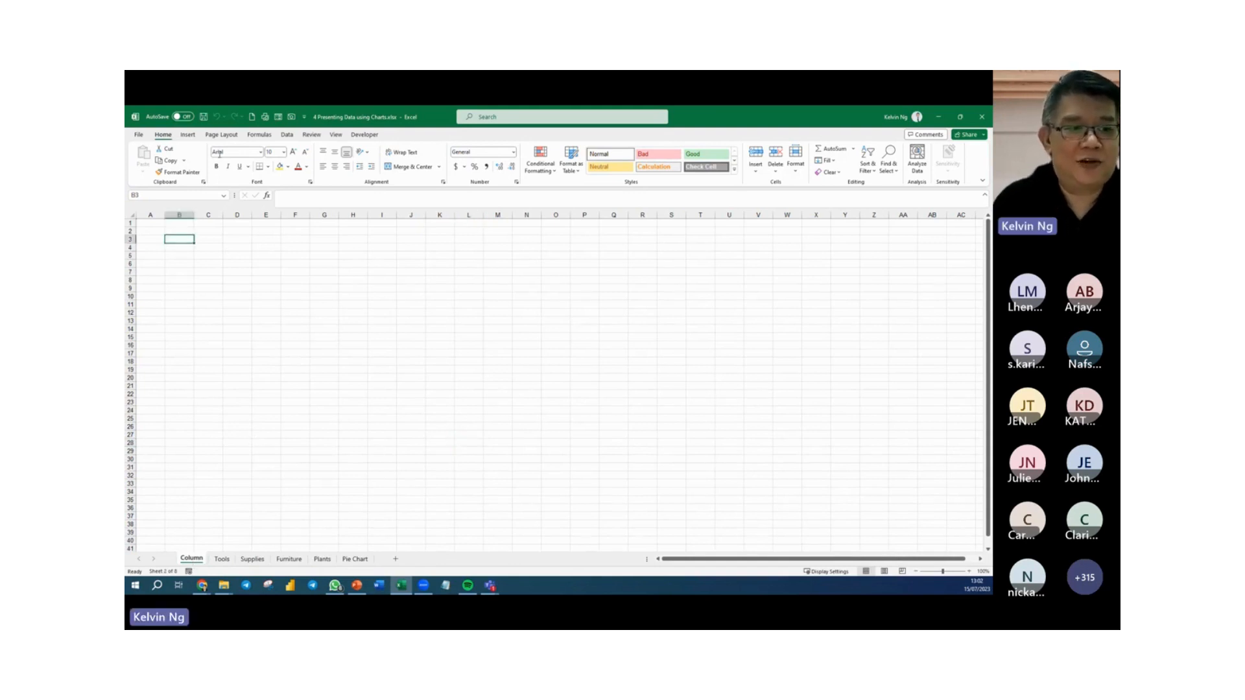
left_click(187, 135)
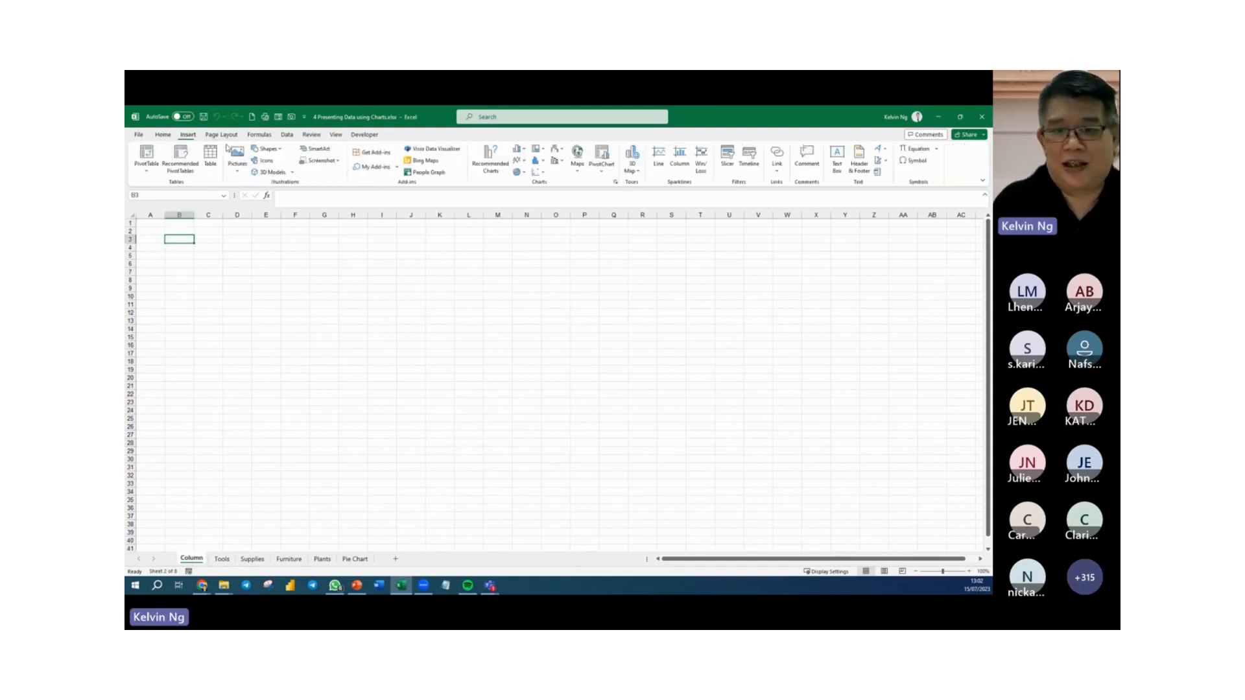
left_click(520, 150)
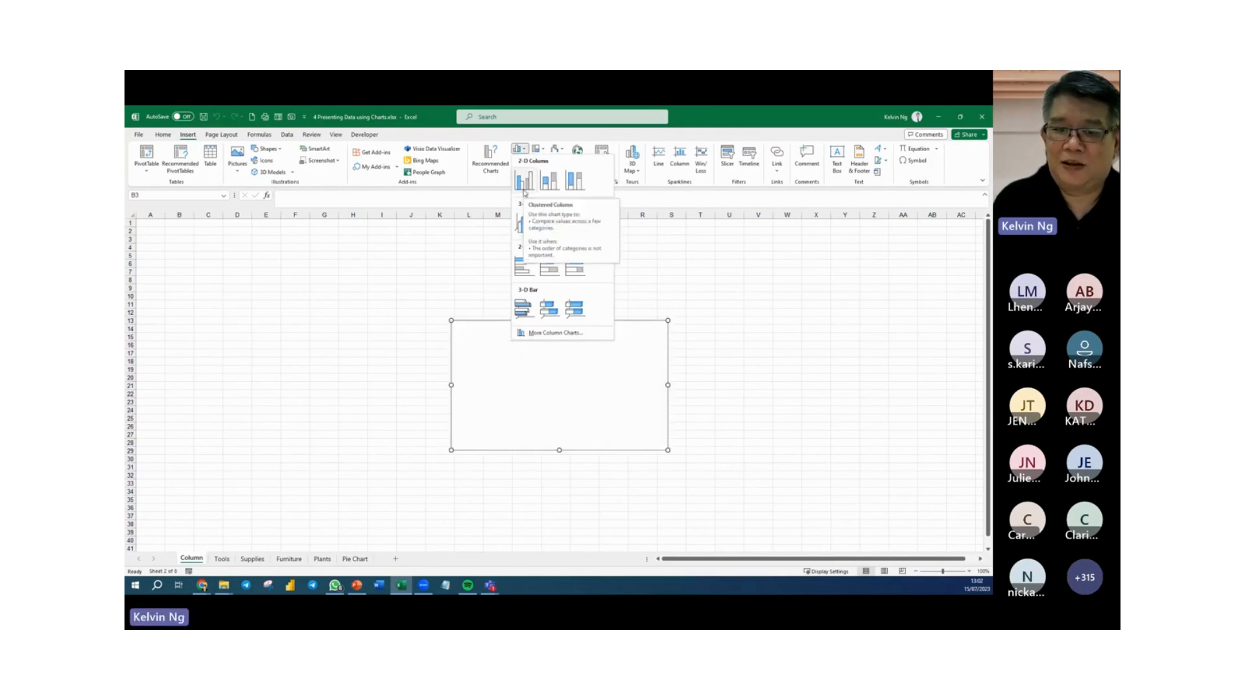
left_click(524, 180)
left_click_drag(452, 320, 168, 231)
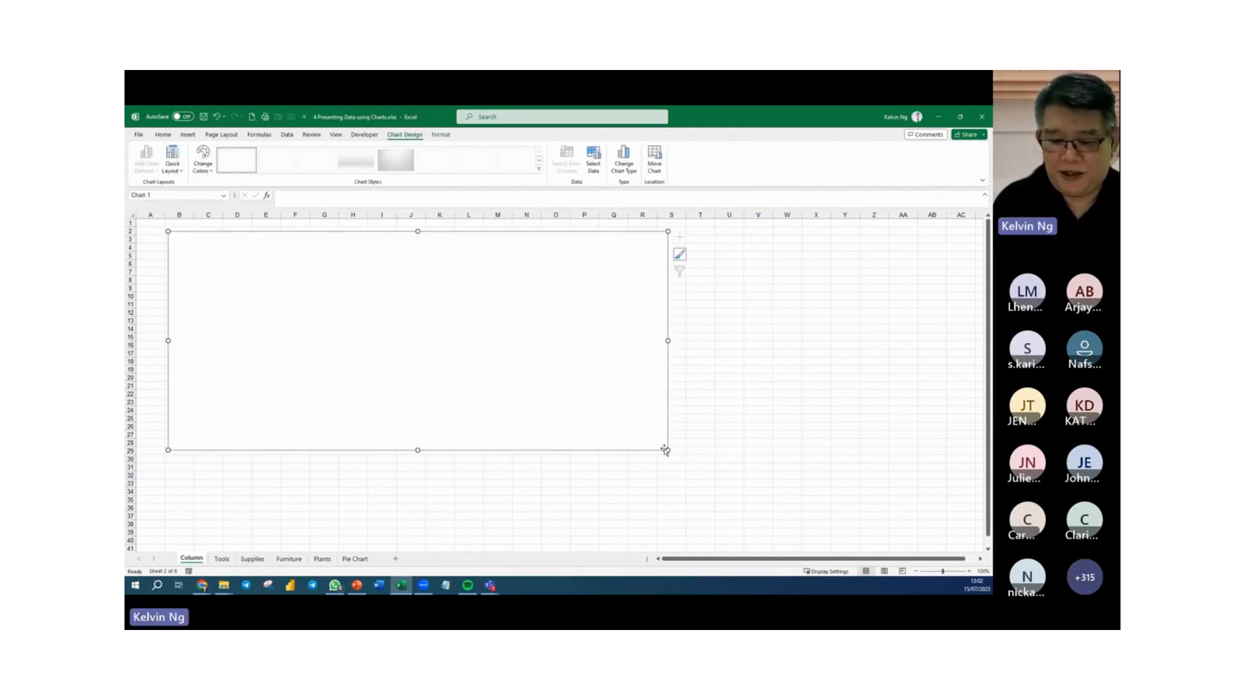
left_click_drag(667, 449, 725, 529)
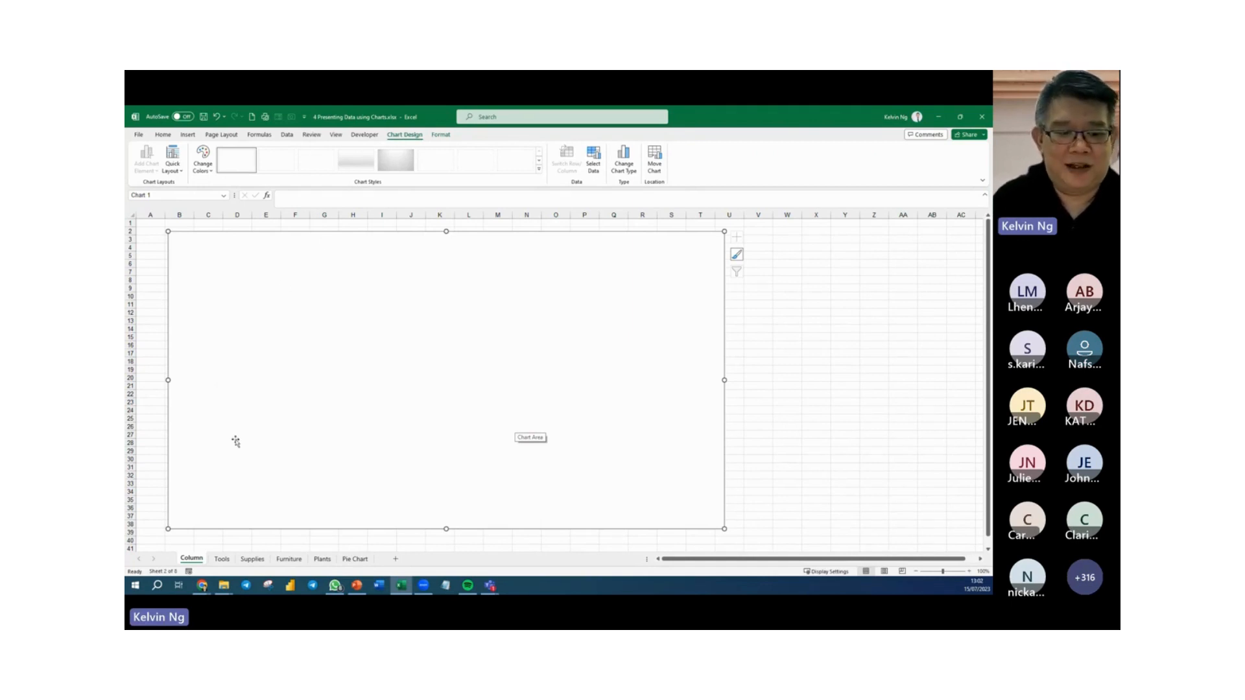
Copy the monthly figures C1:D13 from the Tools sheet and paste them into the empty chart on the Column sheet.
left_click(224, 559)
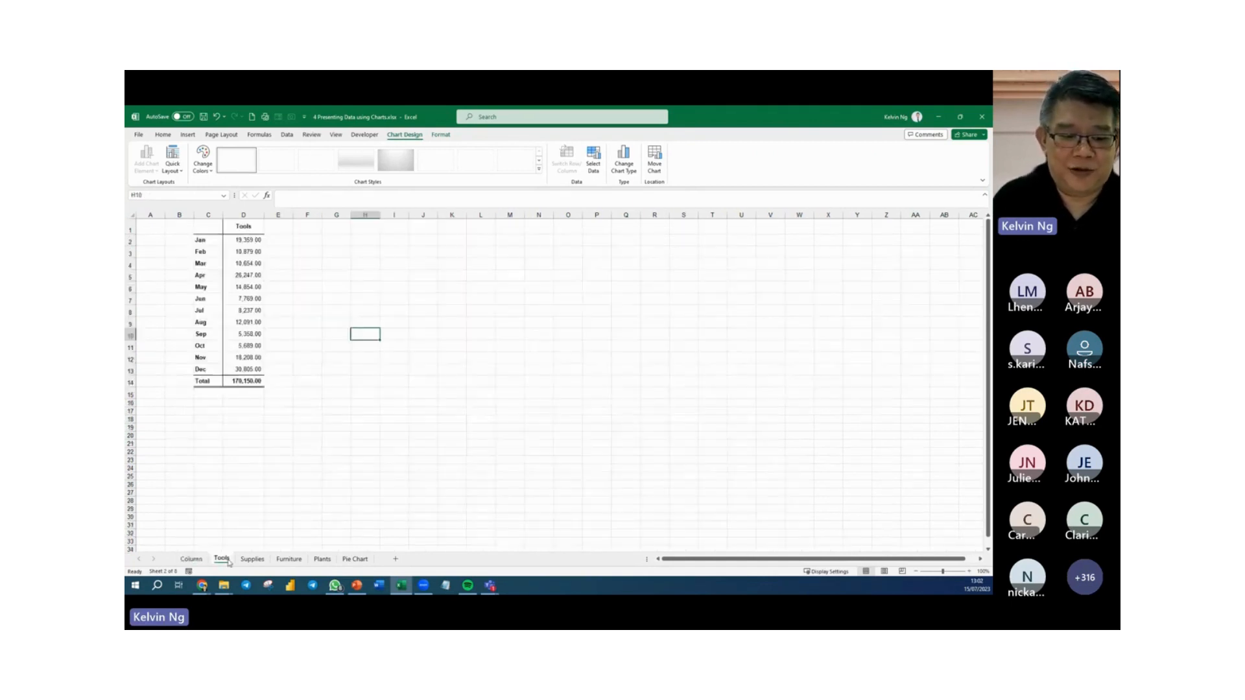
left_click_drag(211, 228, 261, 373)
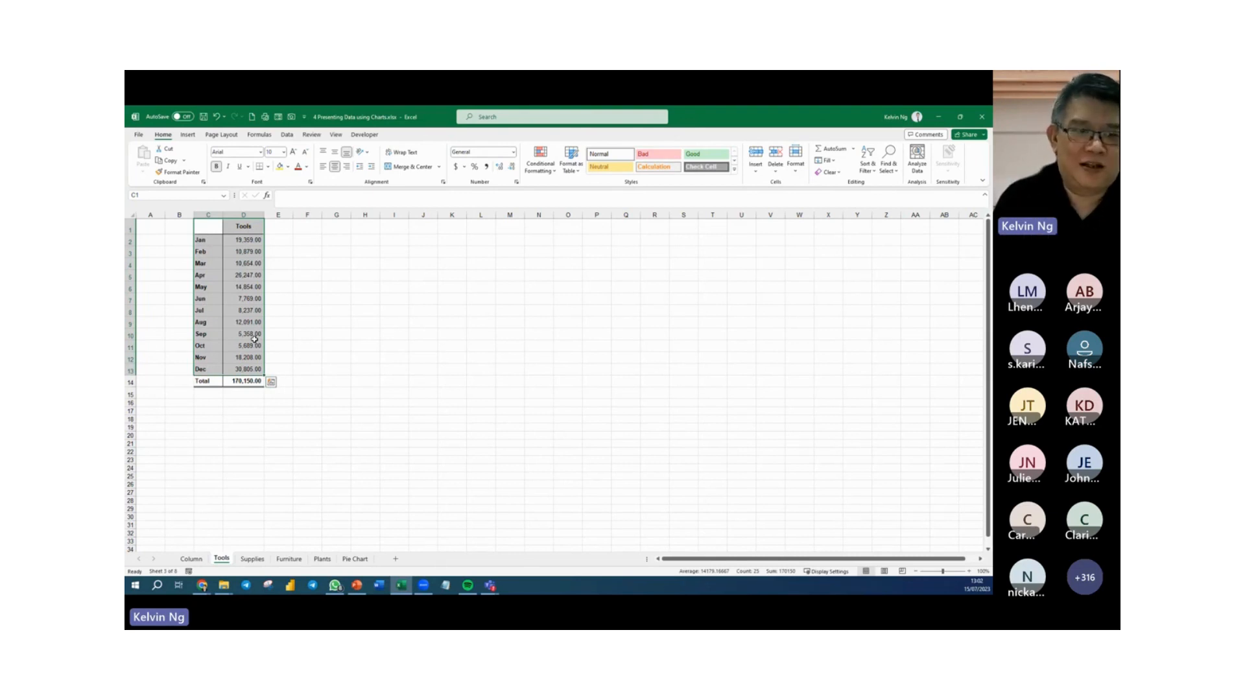
key("ctrl+c")
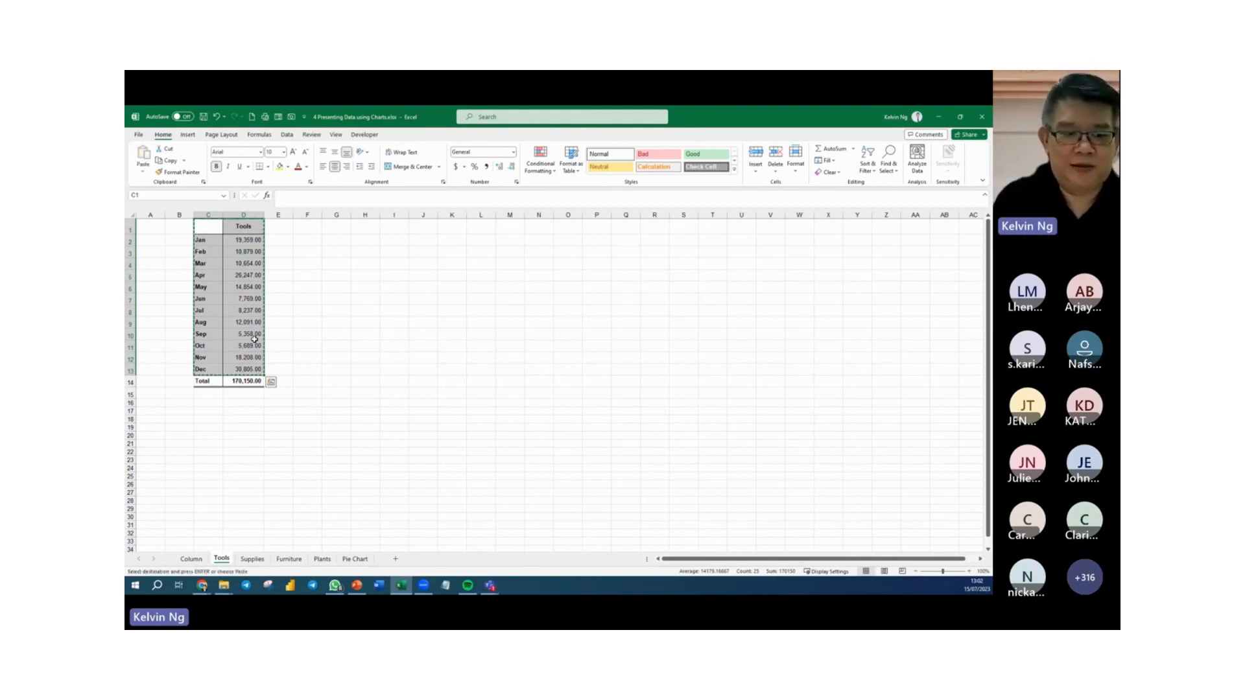
left_click(191, 559)
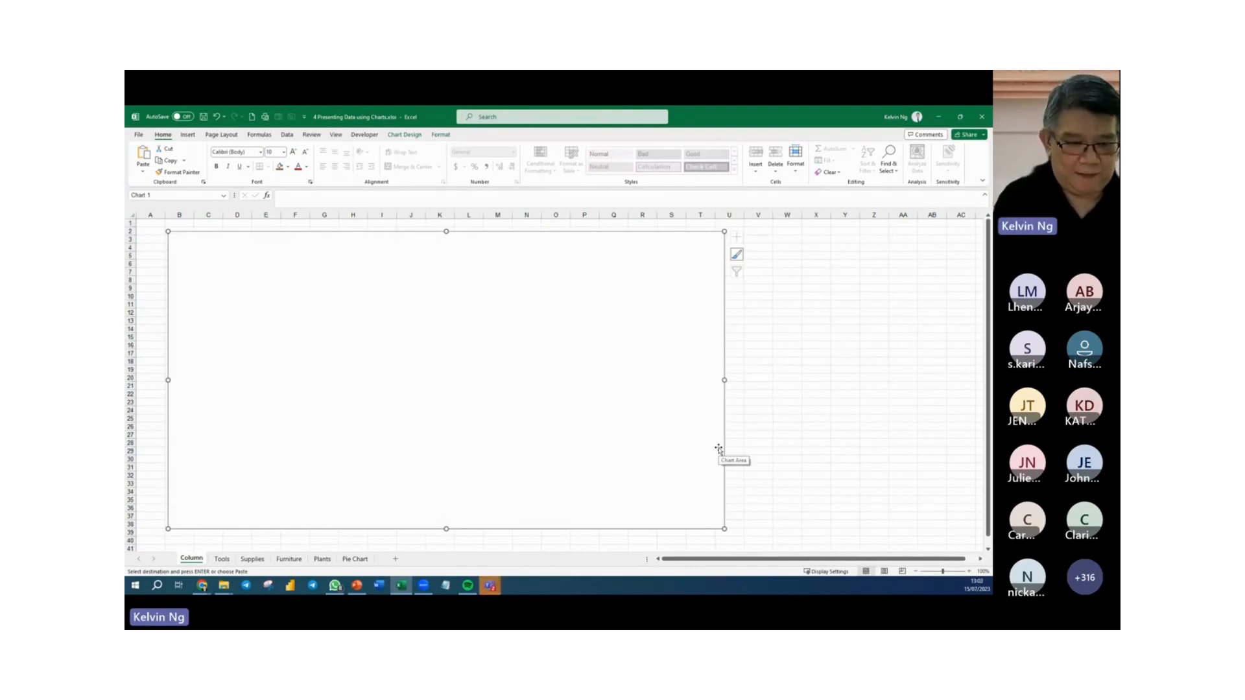
key("ctrl+v")
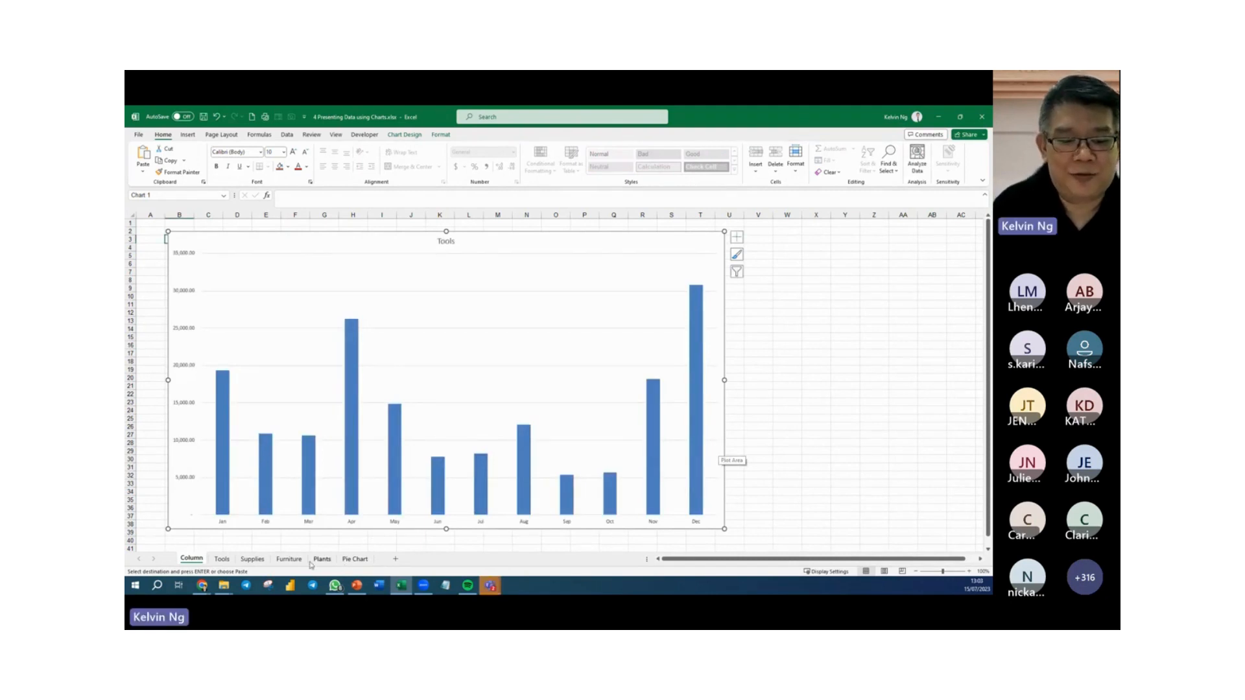
Add the Supplies sheet's monthly figures C1:D13 to the column chart as a second series by copying and pasting.
left_click(250, 559)
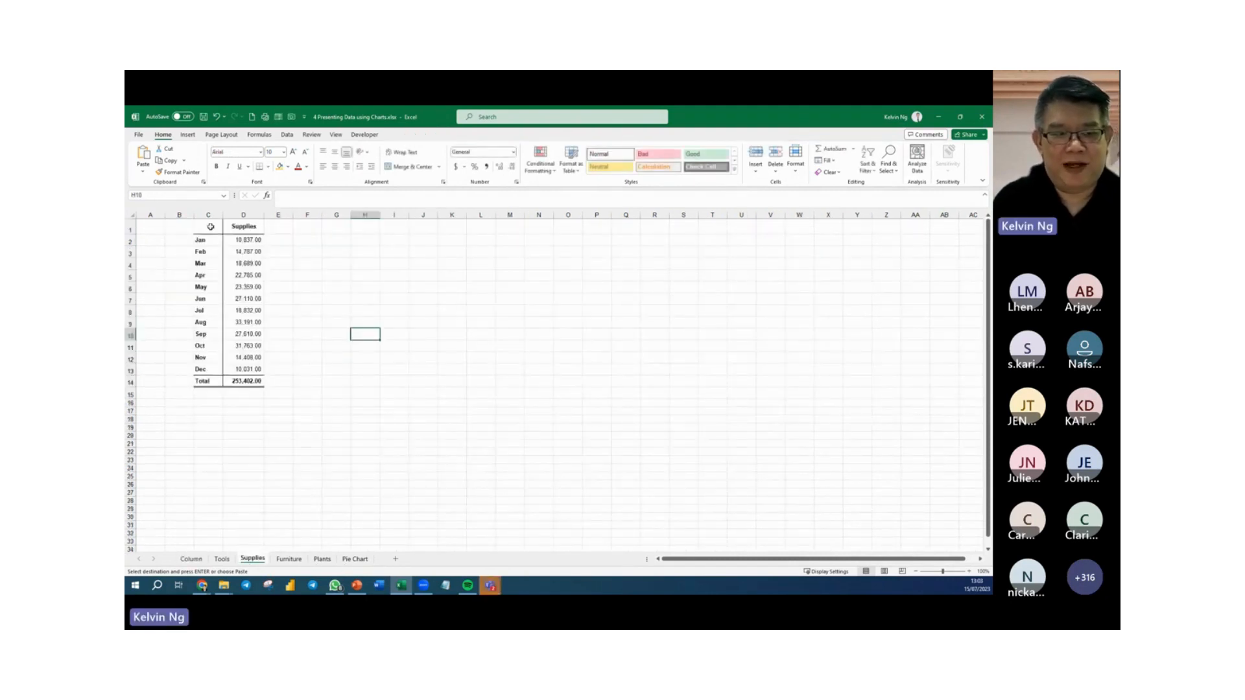
left_click_drag(208, 226, 232, 368)
key("ctrl+c")
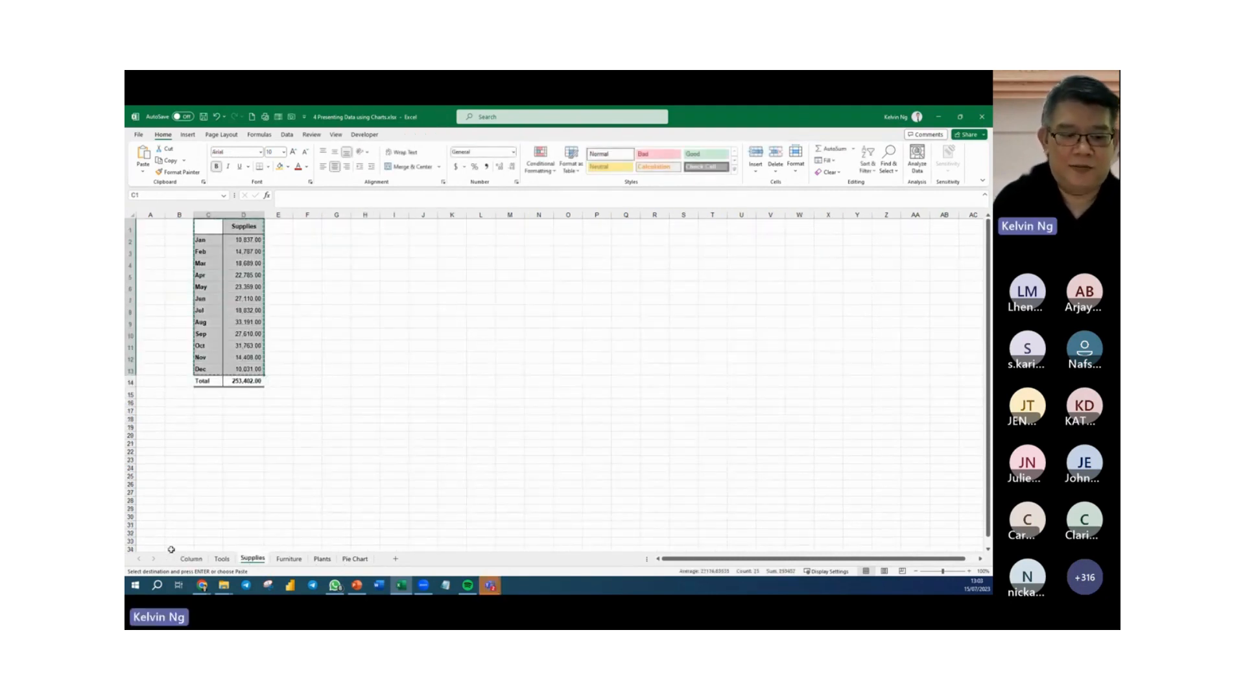
left_click(191, 559)
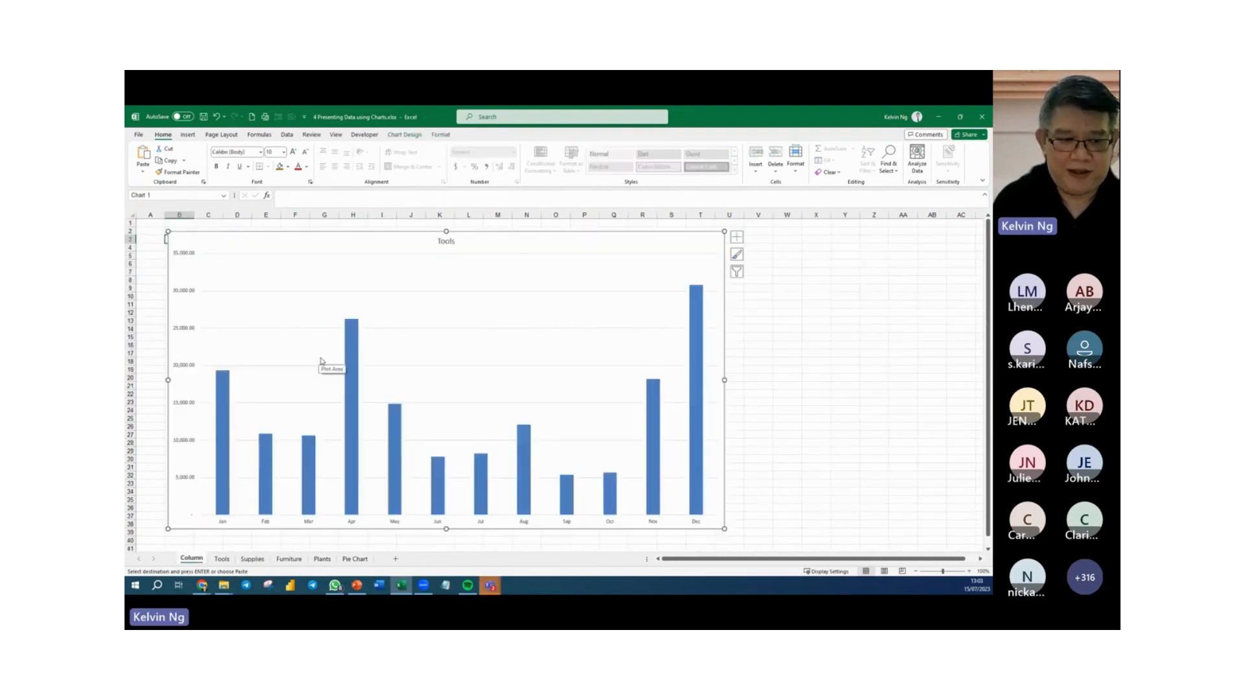
key("ctrl+v")
Copy C1:D13 from the Furniture sheet and paste it into the column chart as a third series.
left_click(289, 559)
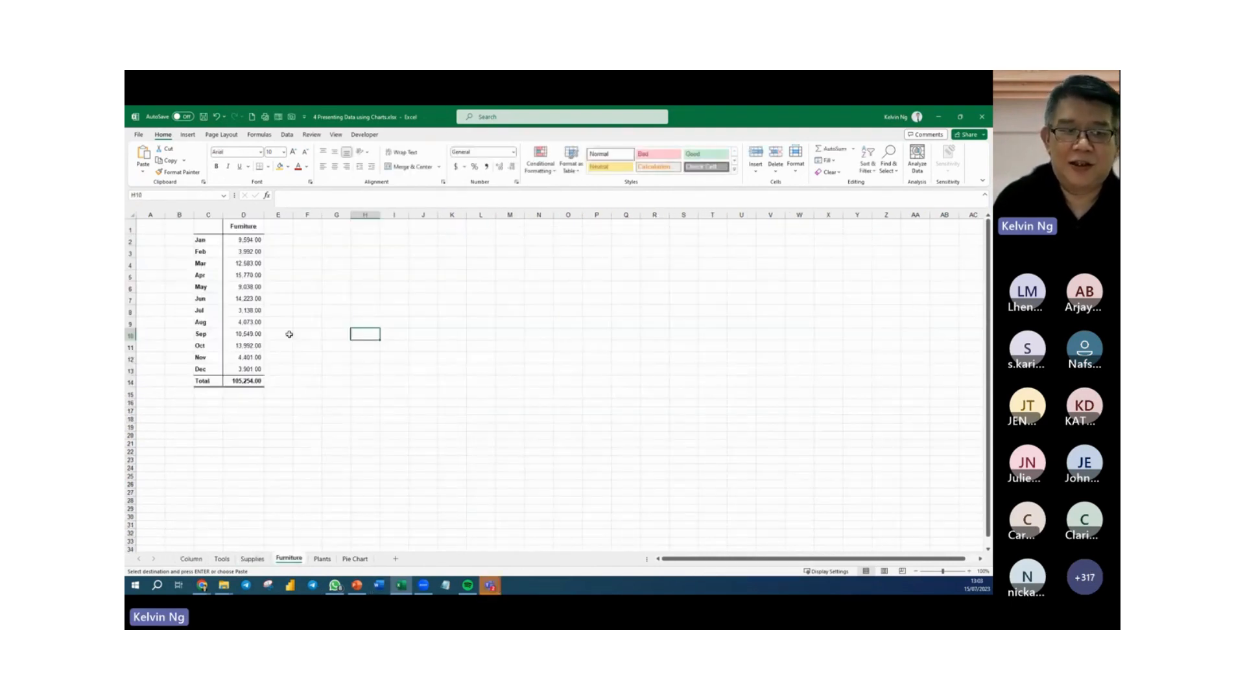
left_click_drag(207, 227, 246, 369)
key("ctrl+c")
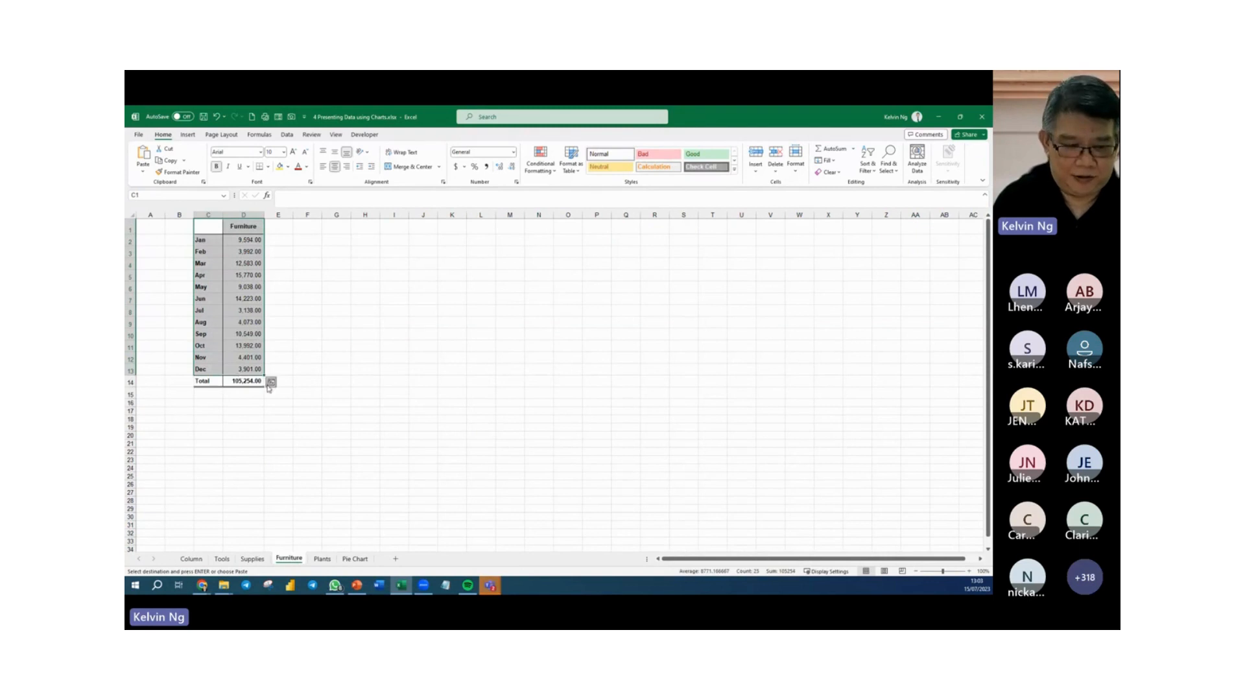
left_click(192, 559)
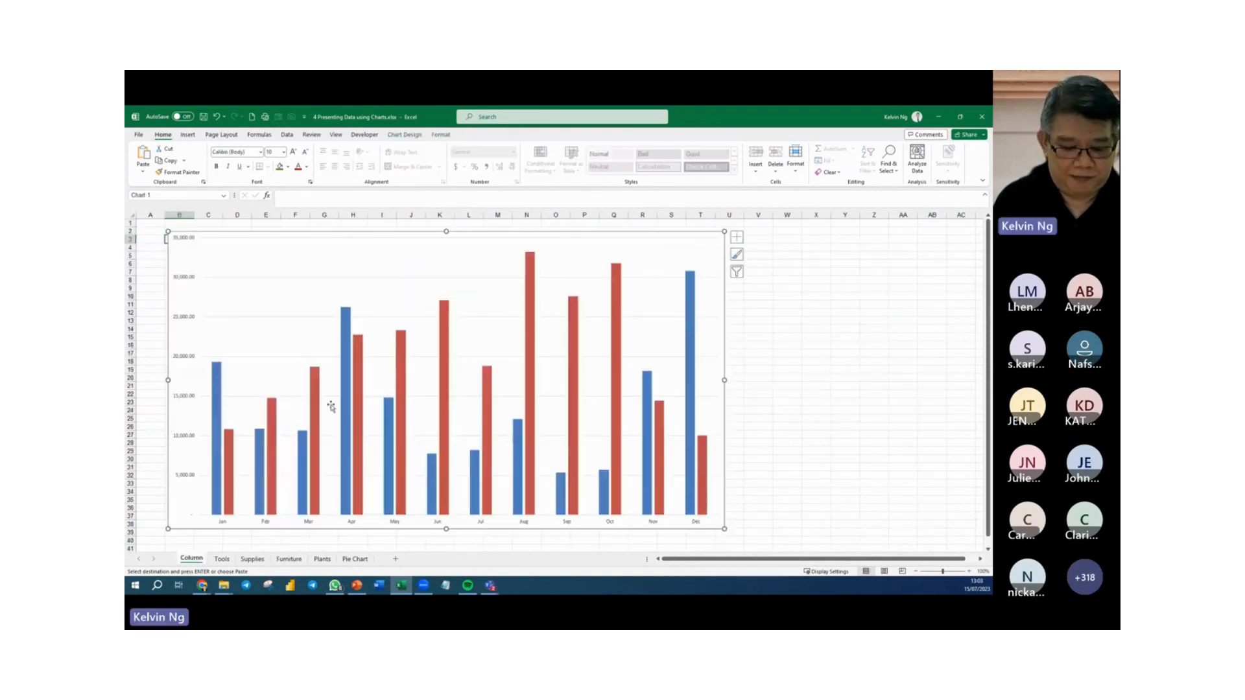
key("ctrl+v")
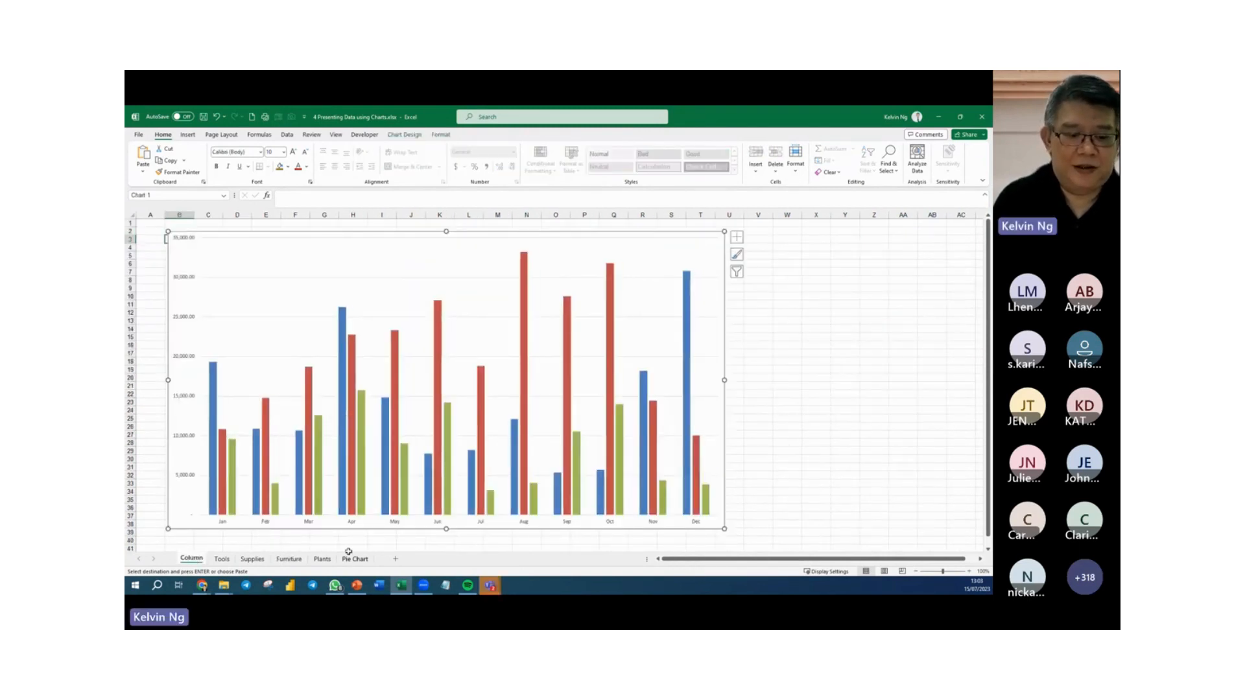
Copy C1:D13 from the Plants sheet and paste it into the column chart as a fourth series.
left_click(323, 559)
left_click_drag(208, 227, 247, 369)
key("ctrl+c")
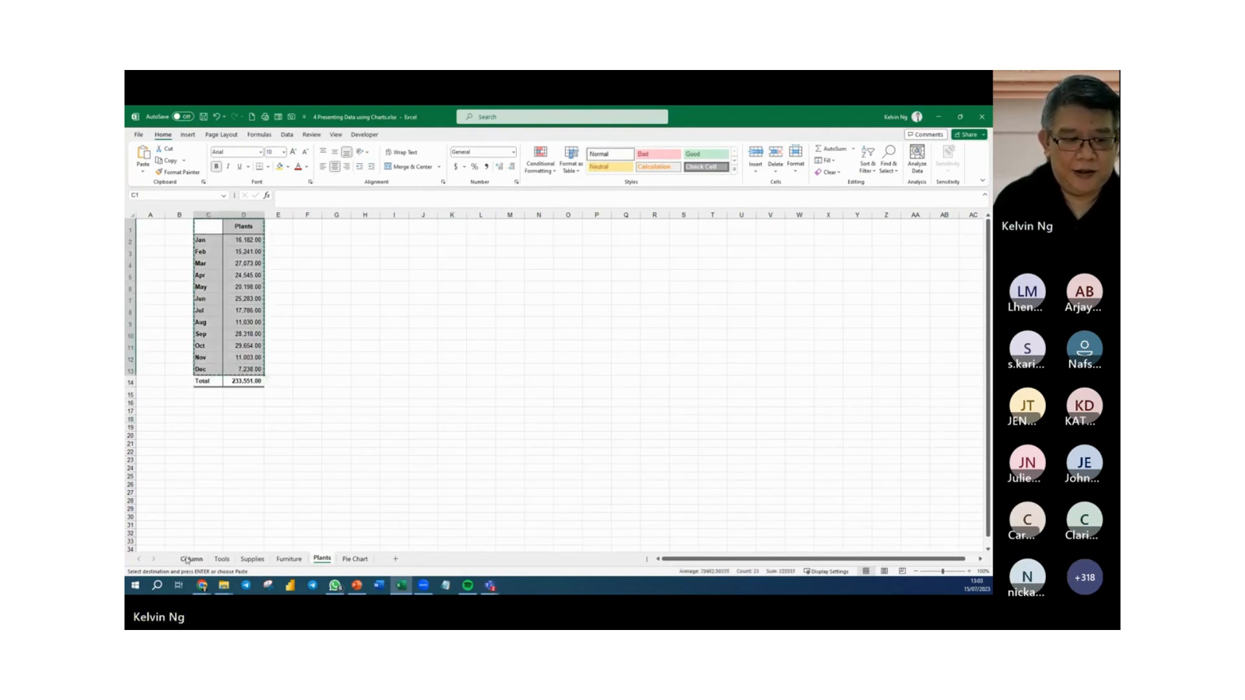
left_click(190, 559)
left_click(383, 428)
key("ctrl+v")
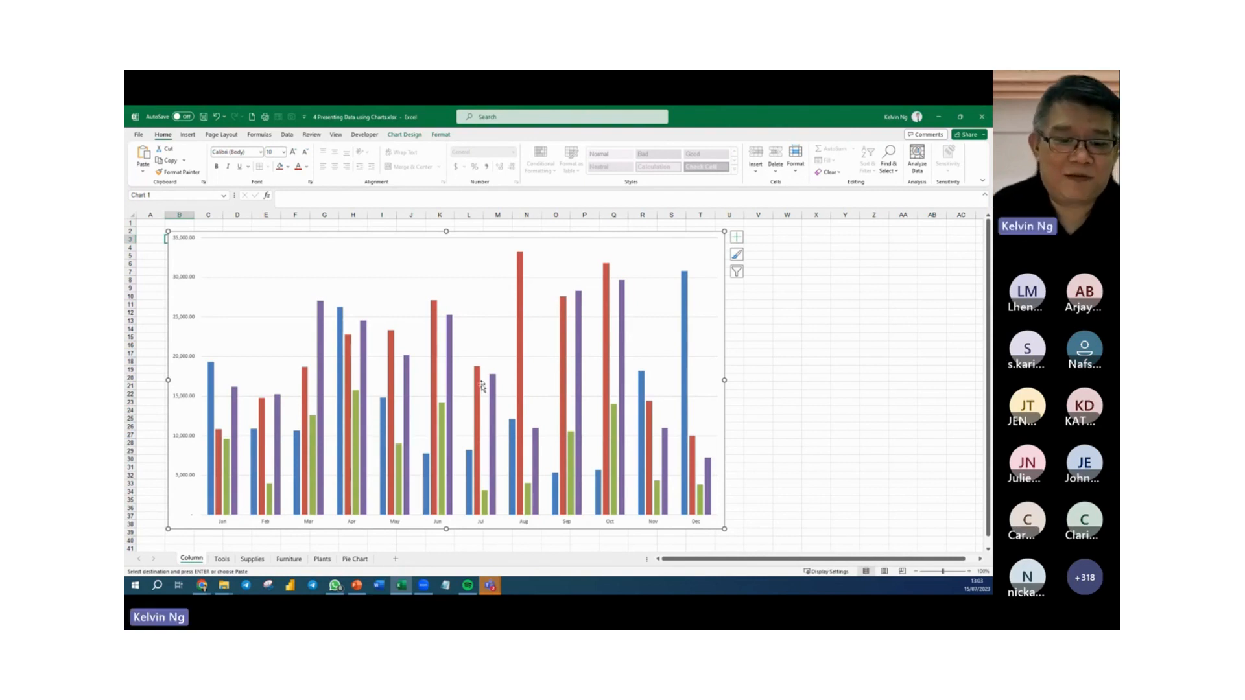
Add a chart title reading "Sales Report for the year 2022".
left_click(737, 237)
left_click(760, 267)
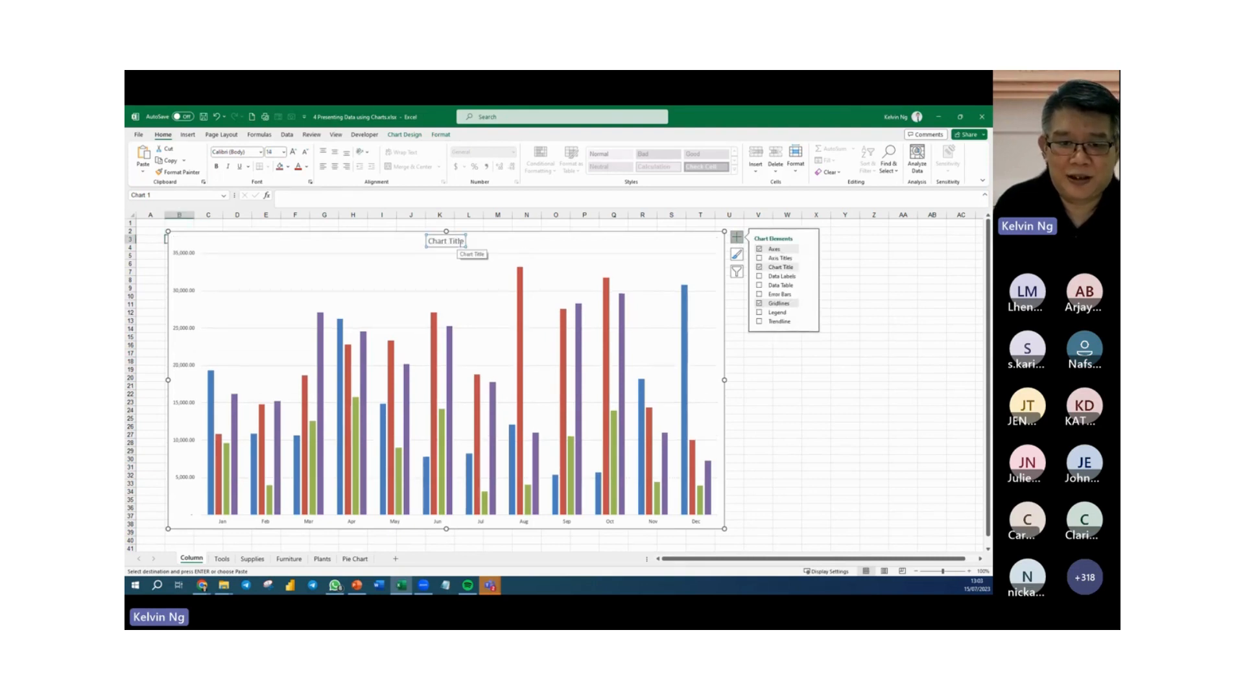
triple_click(460, 247)
type("SAles")
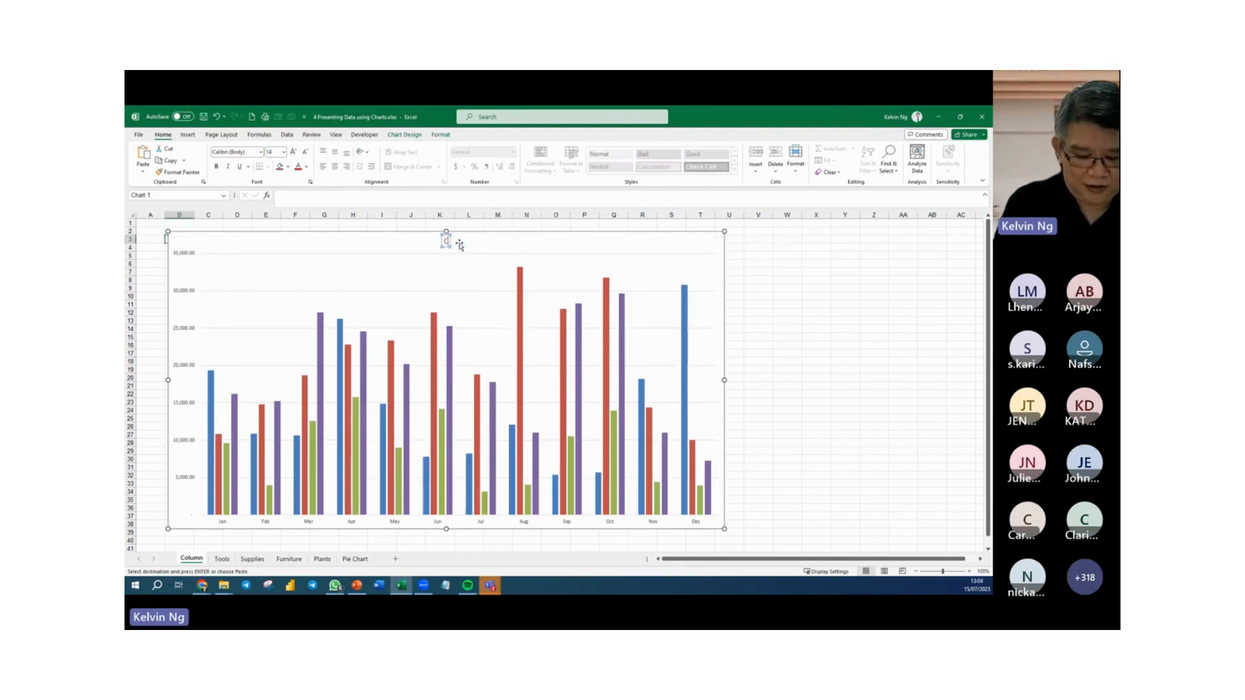
key("BackSpace")
key("BackSpace")
key("BackSpace")
key("BackSpace")
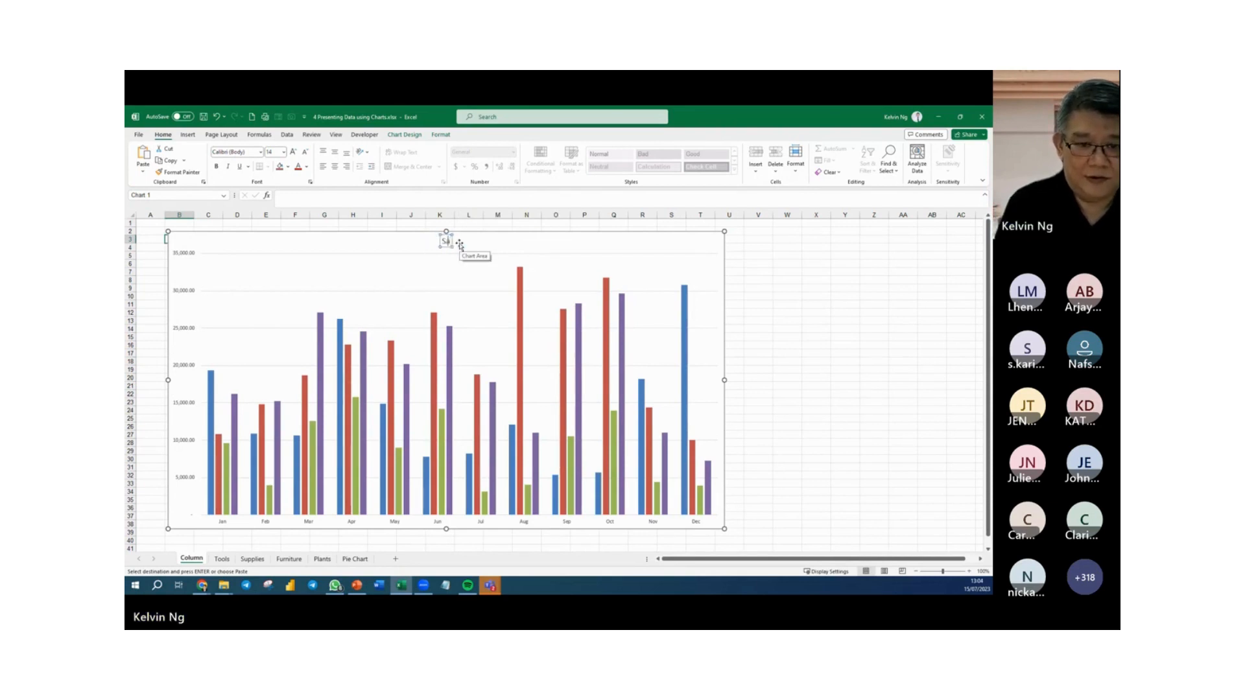
type("ales Report for t")
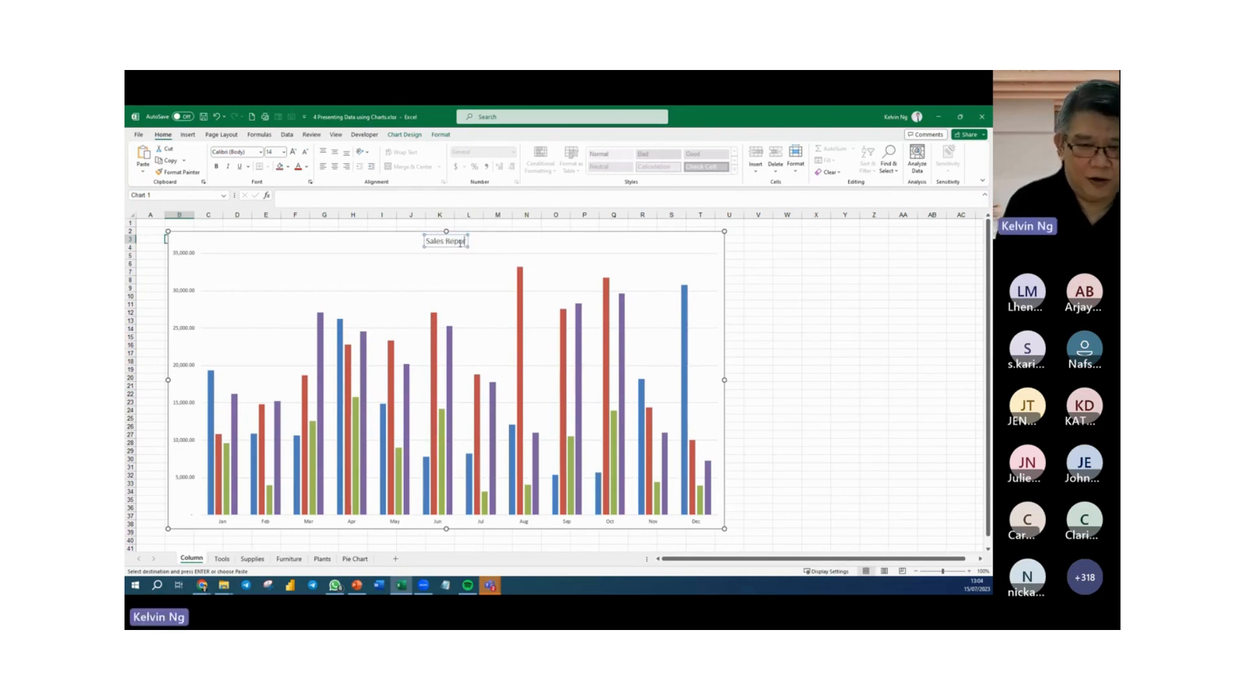
type("he")
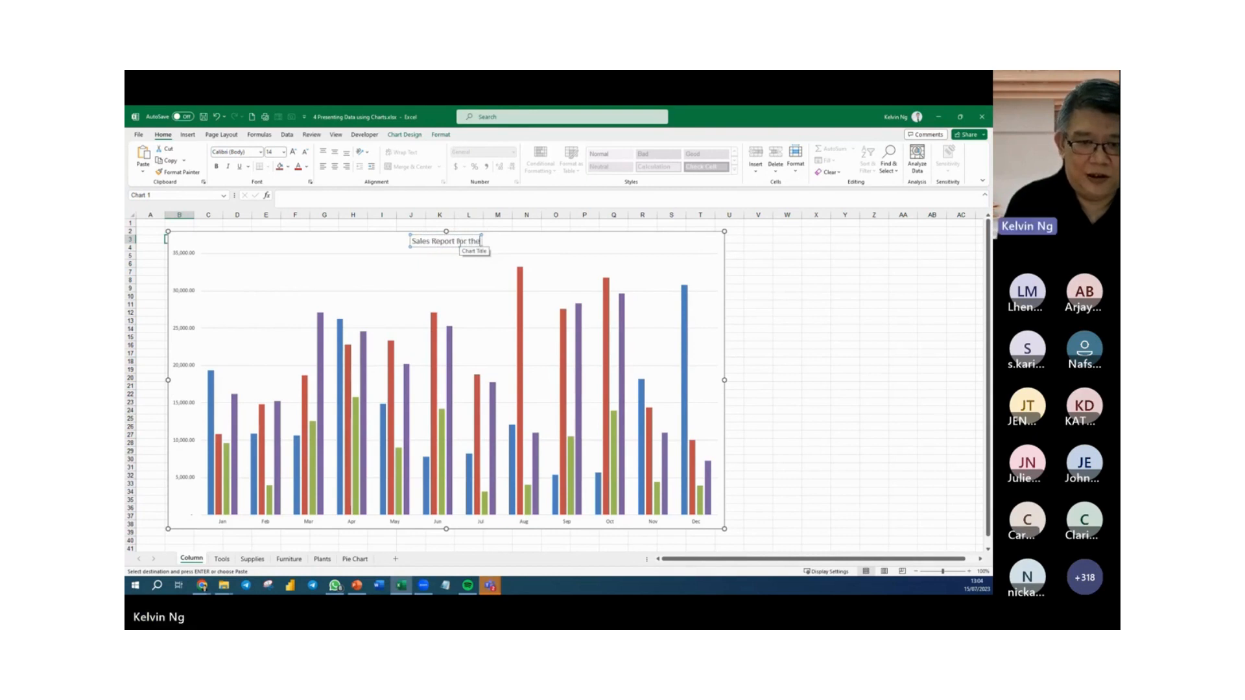
type(" year")
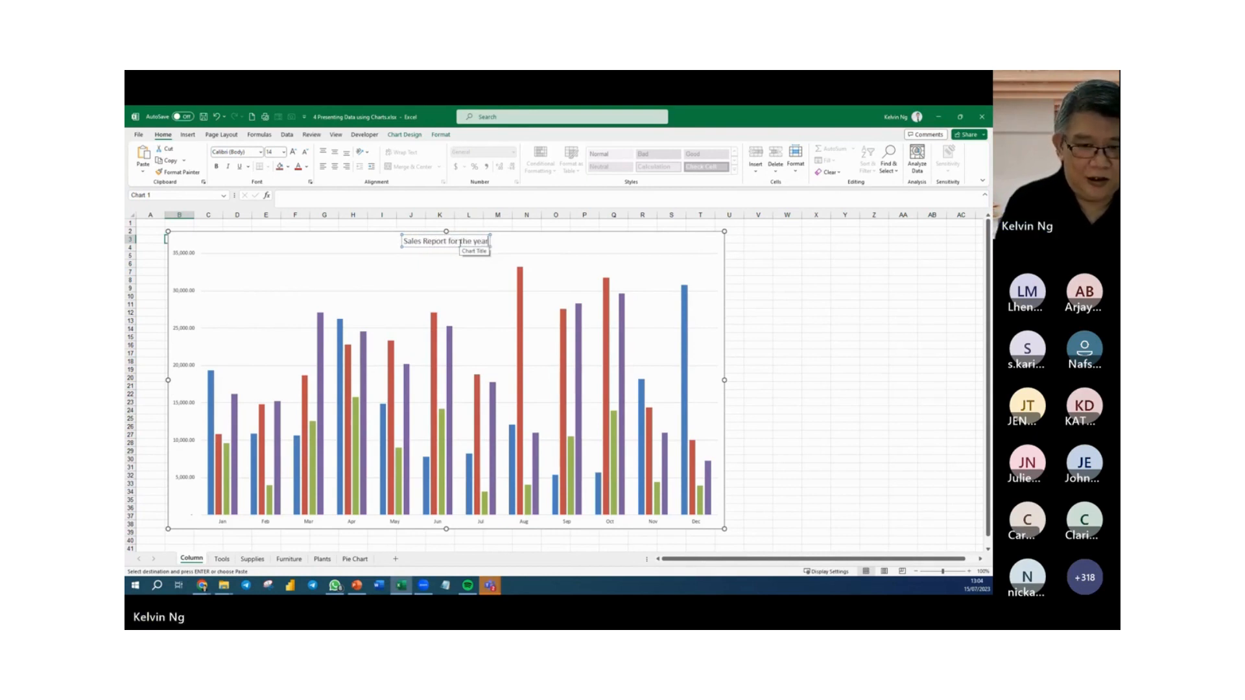
type(" 2022")
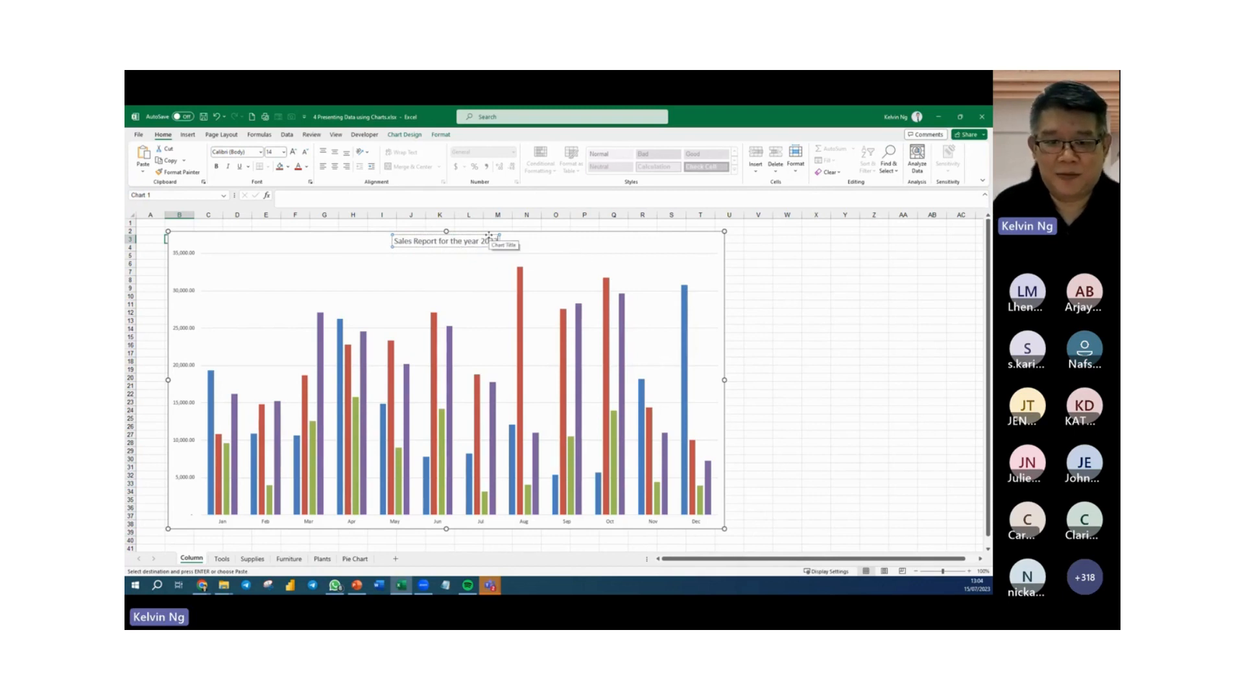
Colour the chart title red and enlarge its font to size 32.
left_click(489, 235)
left_click(298, 167)
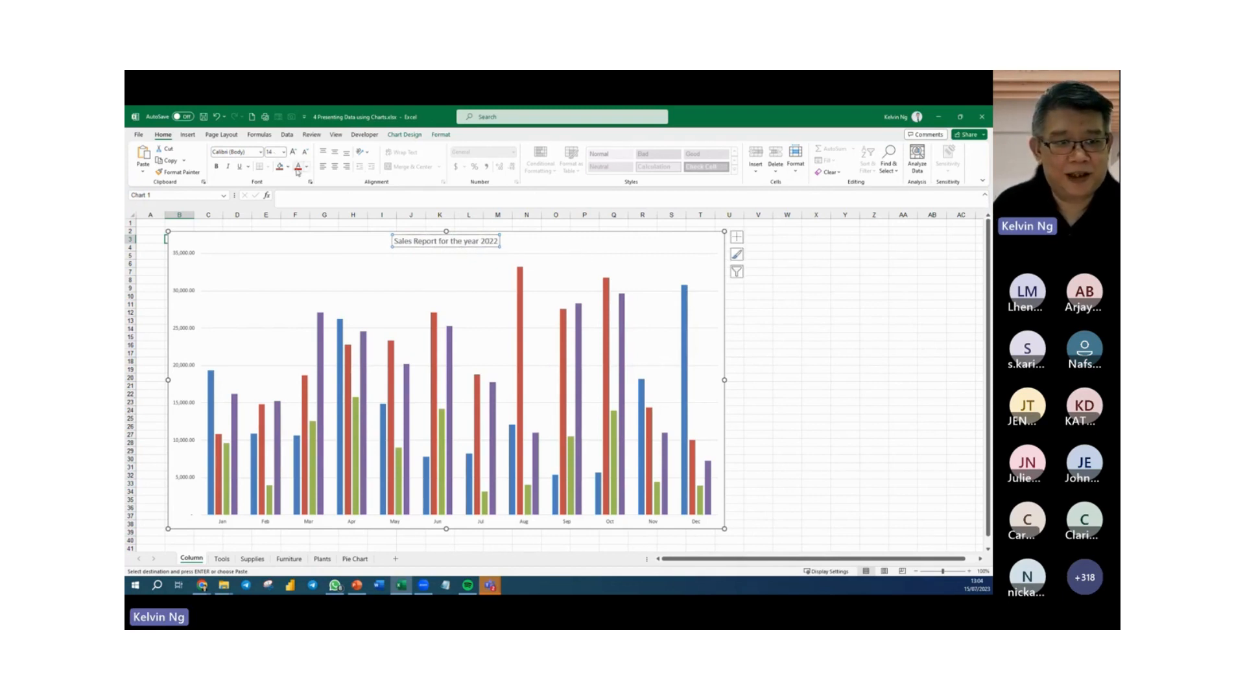
left_click(295, 154)
left_click(295, 154)
left_click(295, 153)
left_click(295, 153)
left_click(294, 153)
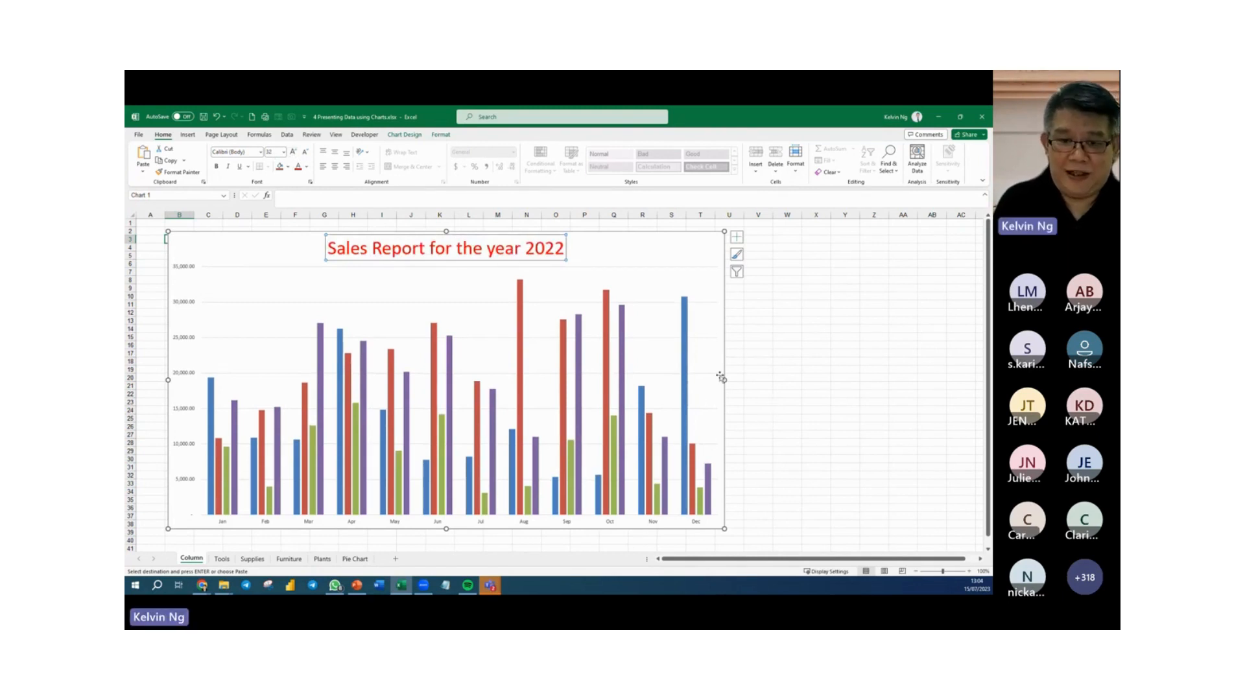
Add a legend at the top of the chart and enlarge its text to size 10.5.
left_click(737, 237)
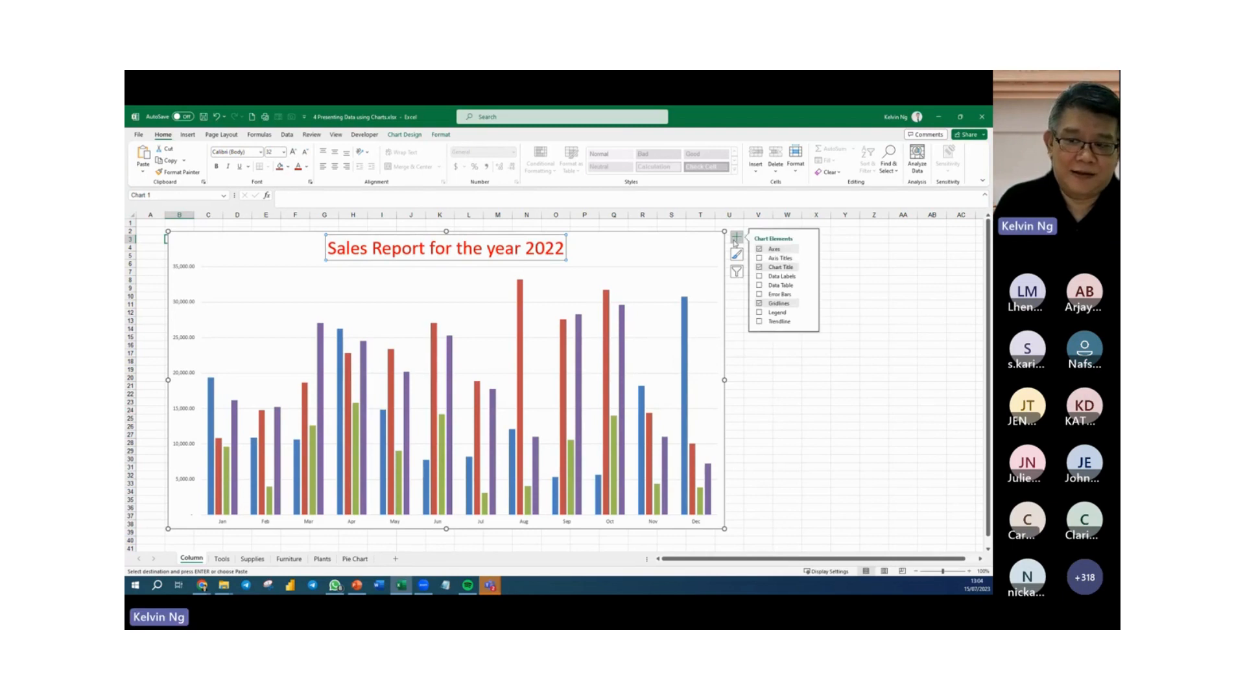
left_click(810, 314)
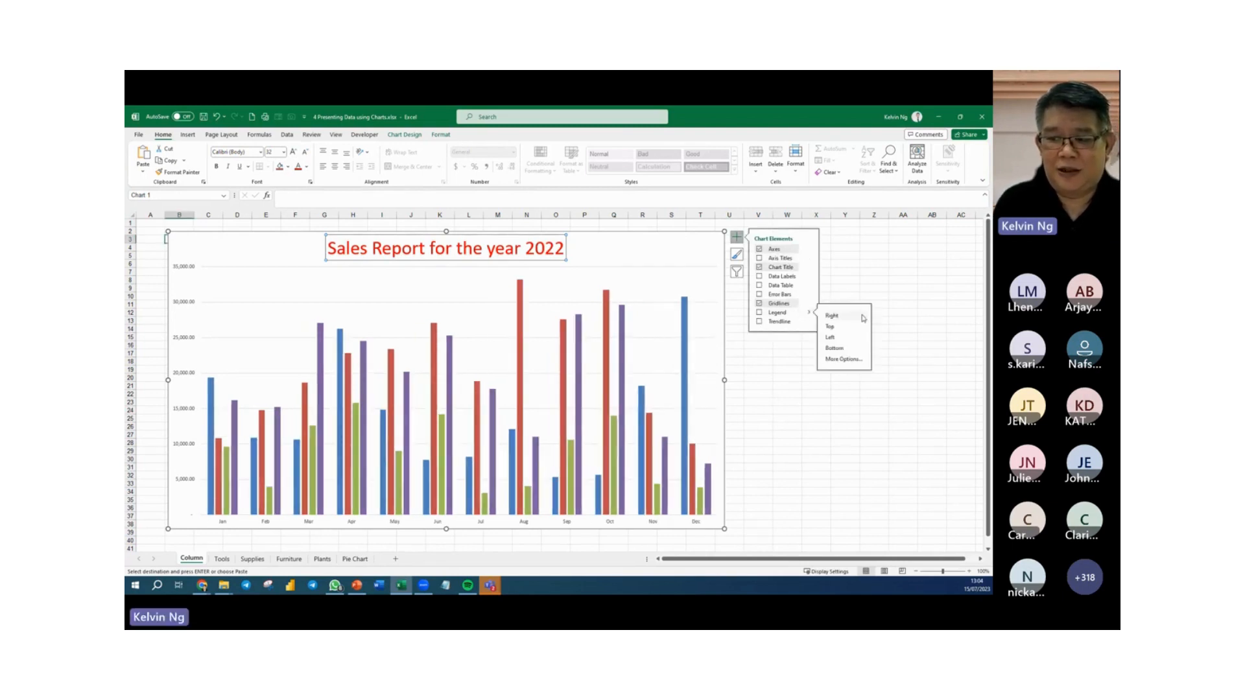
left_click(857, 327)
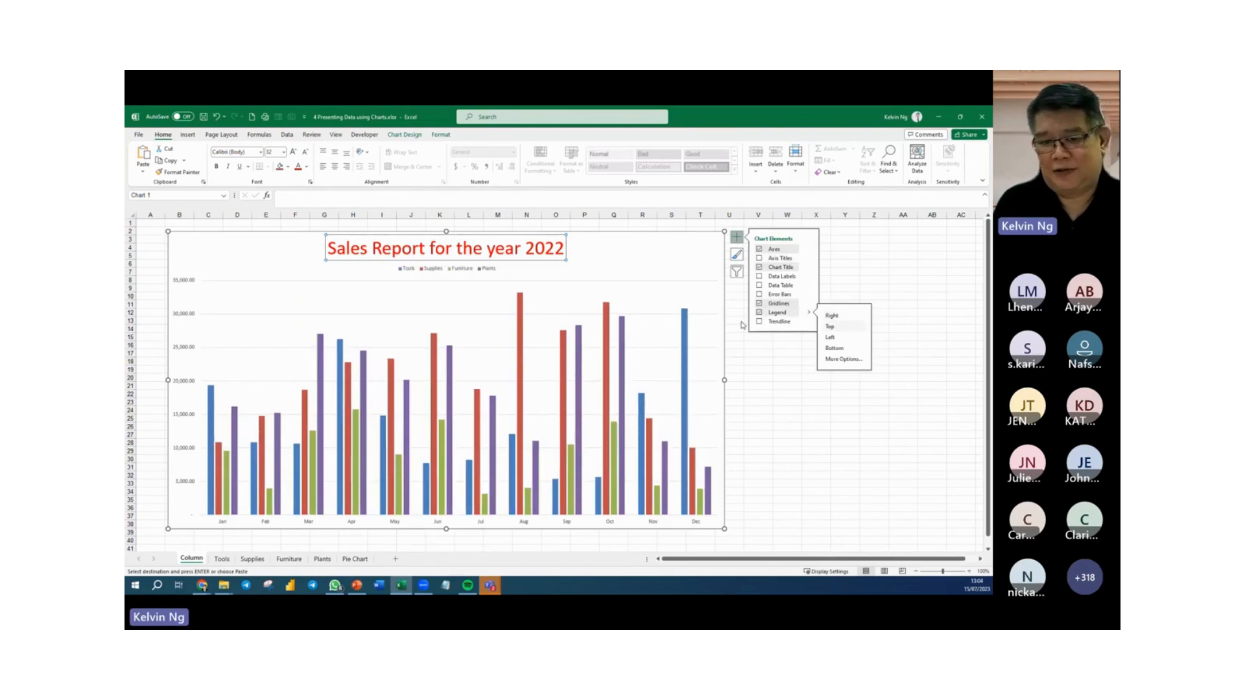
left_click(441, 268)
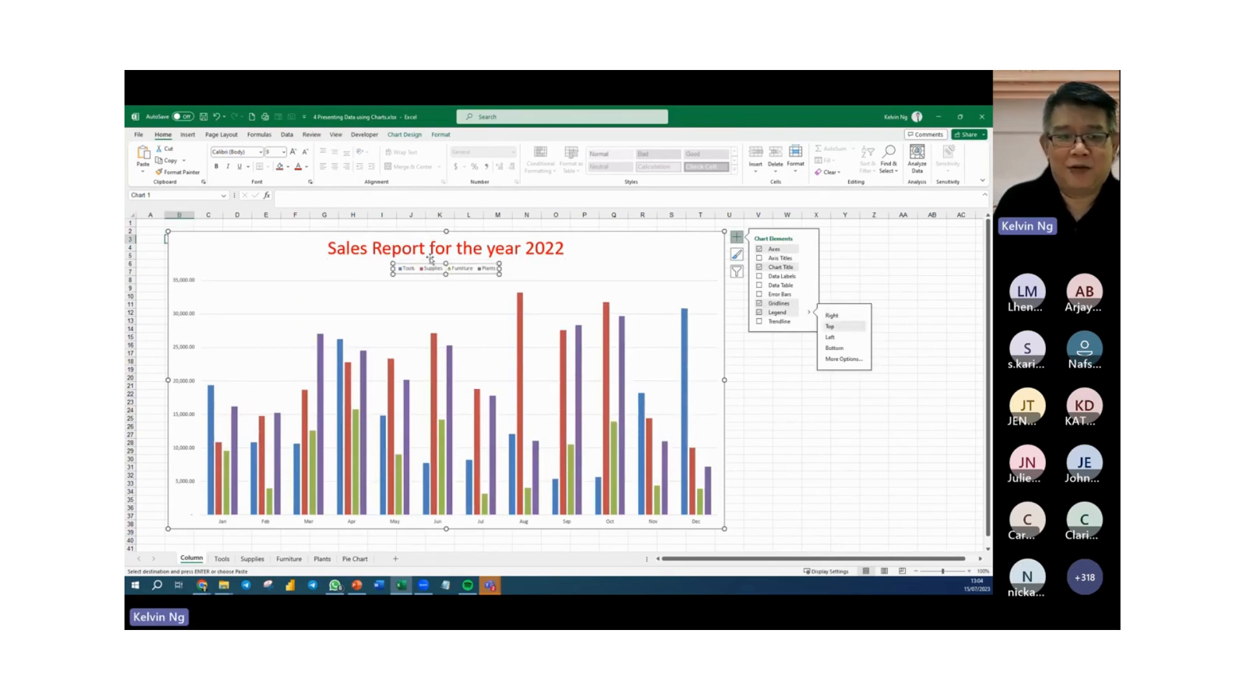
left_click(294, 152)
left_click(294, 152)
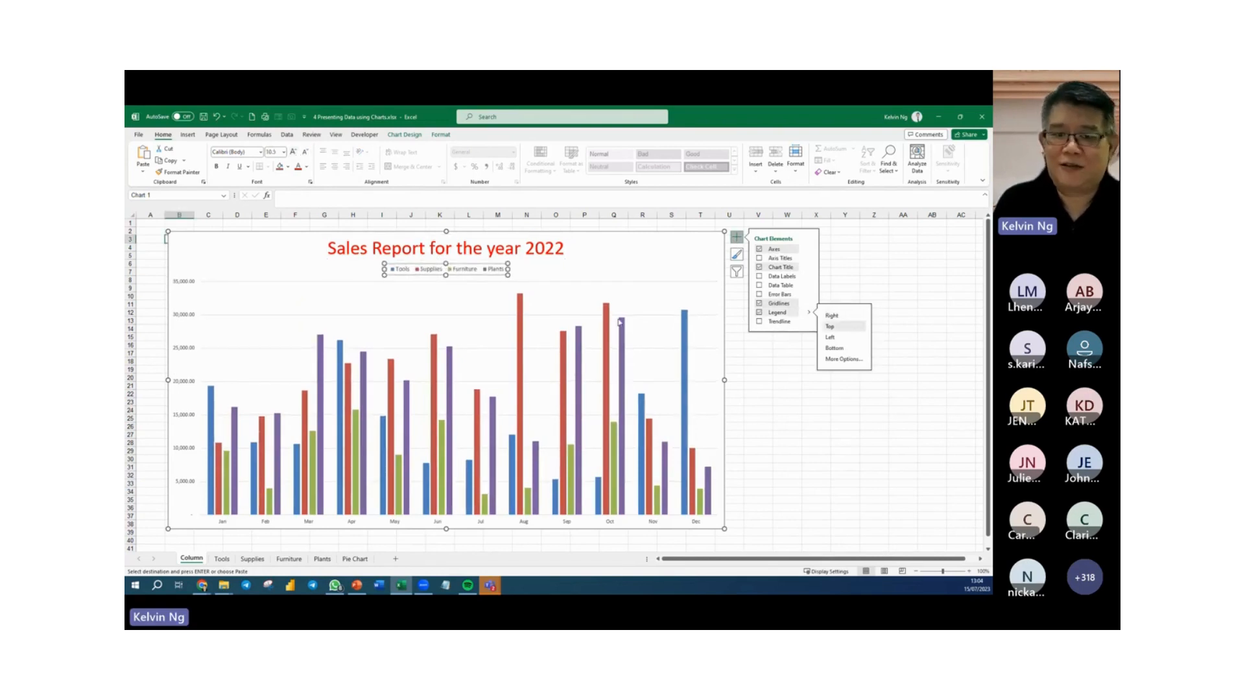
left_click(551, 275)
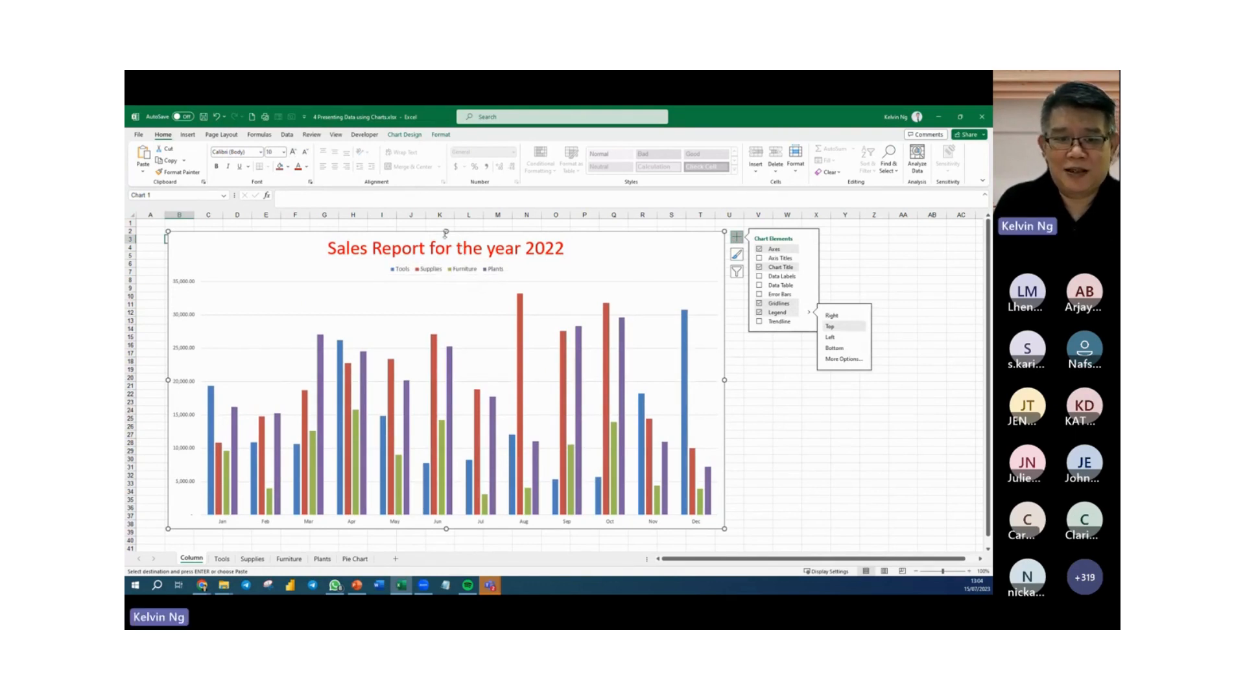
Stretch the chart's top edge up to row 1 and add a data table with legend keys below the columns.
left_click_drag(445, 234, 445, 223)
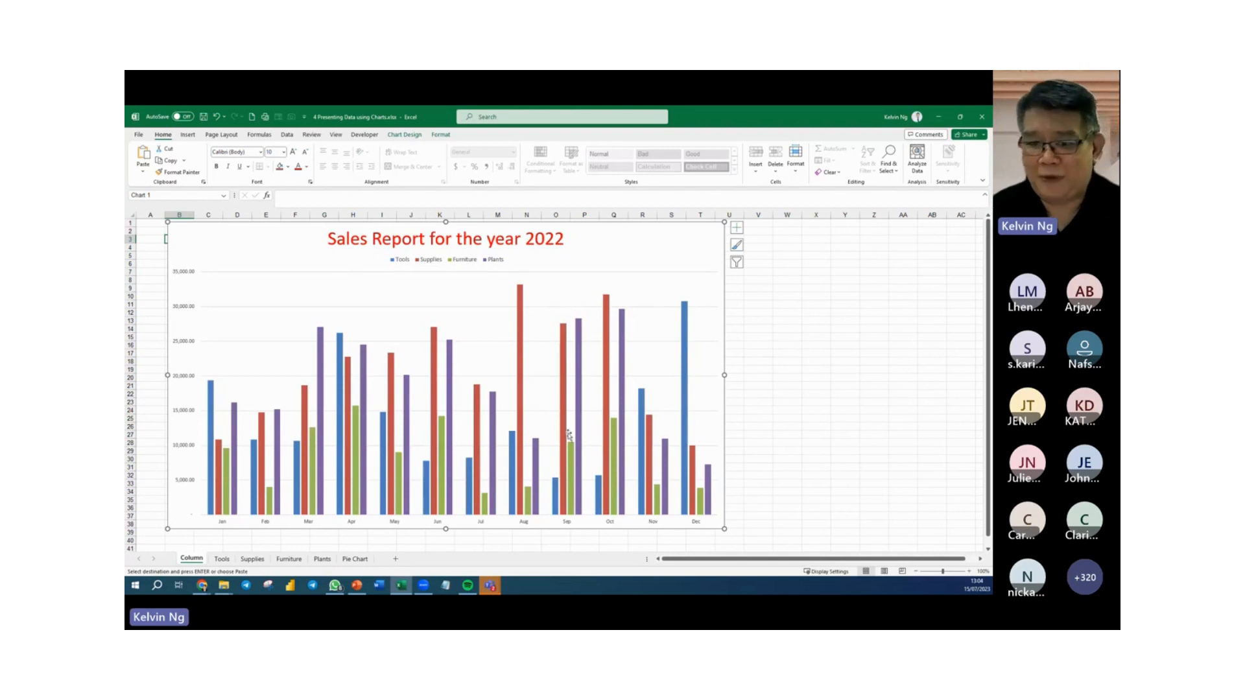
left_click(738, 228)
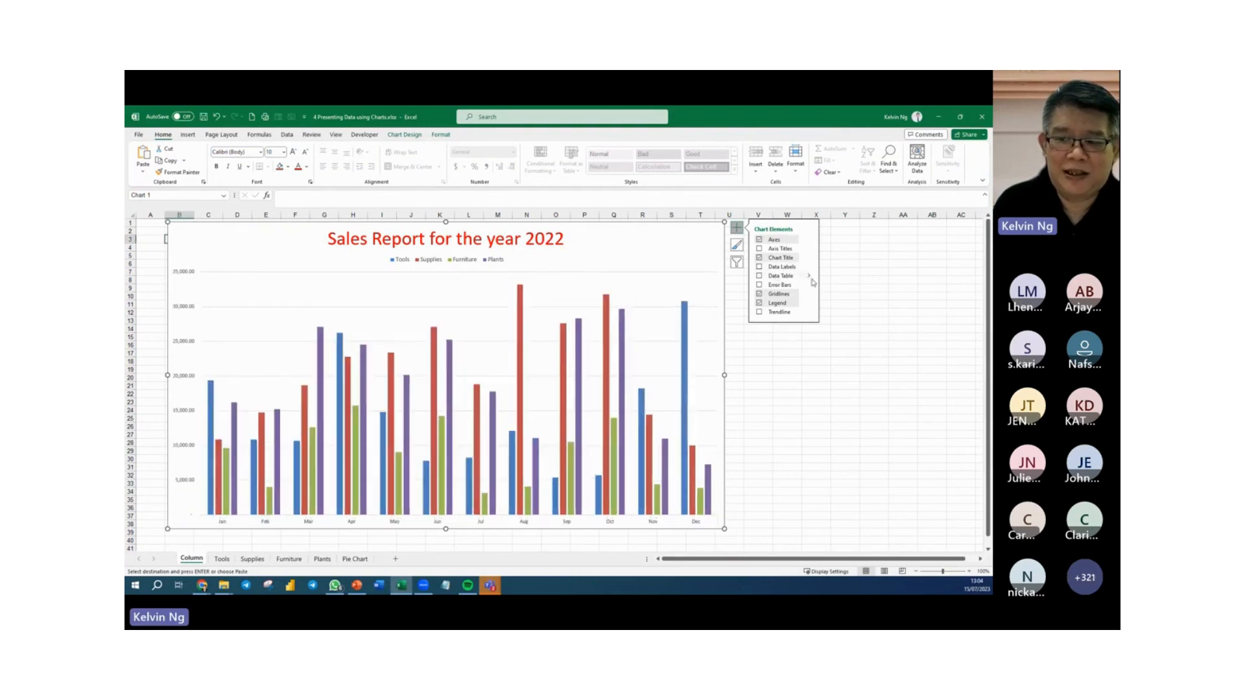
left_click(809, 277)
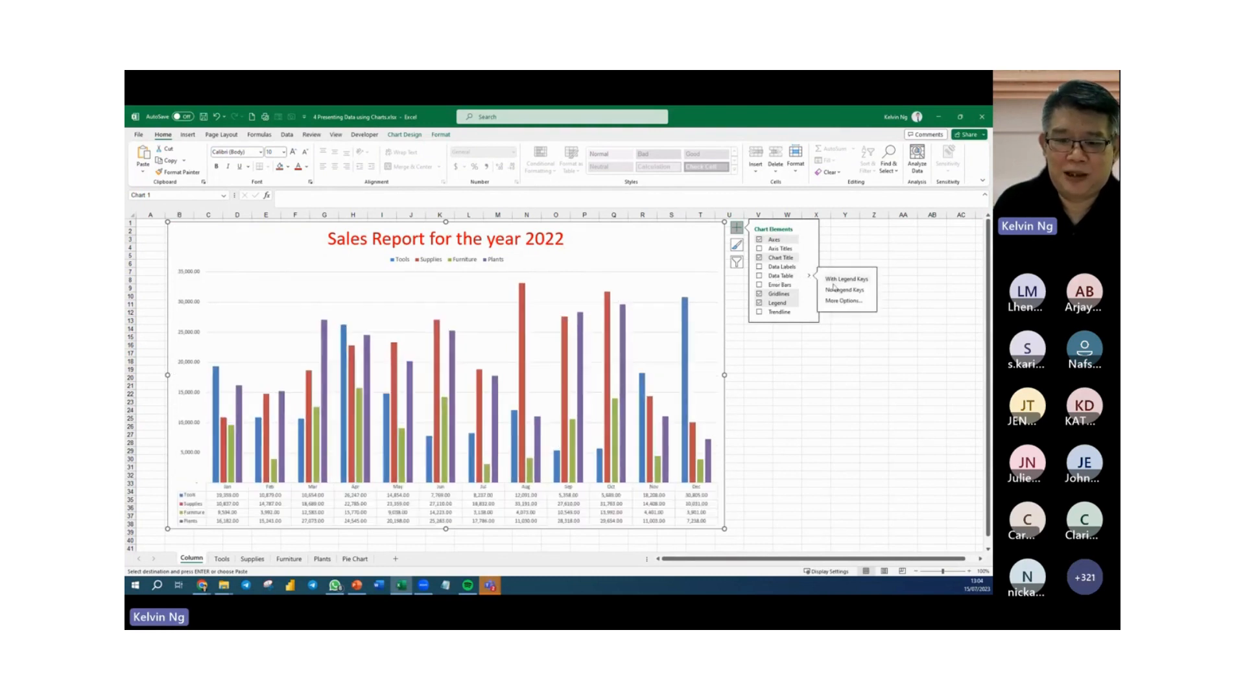
left_click(838, 279)
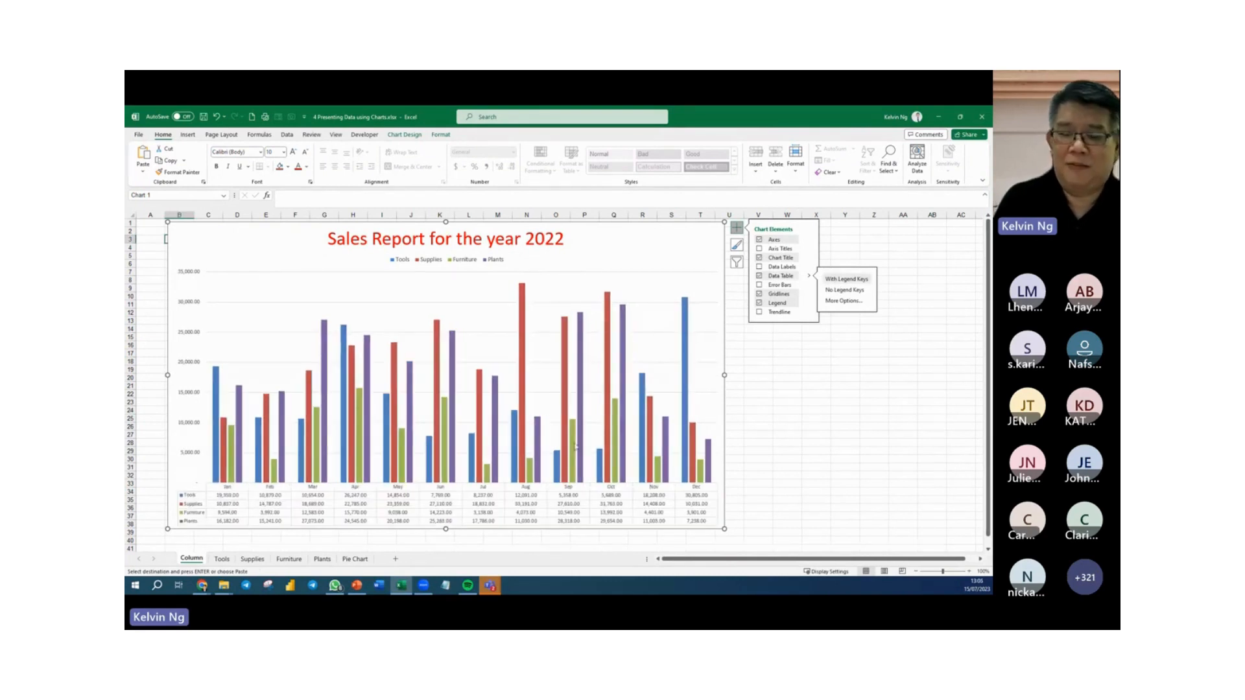
mouse_move(628, 459)
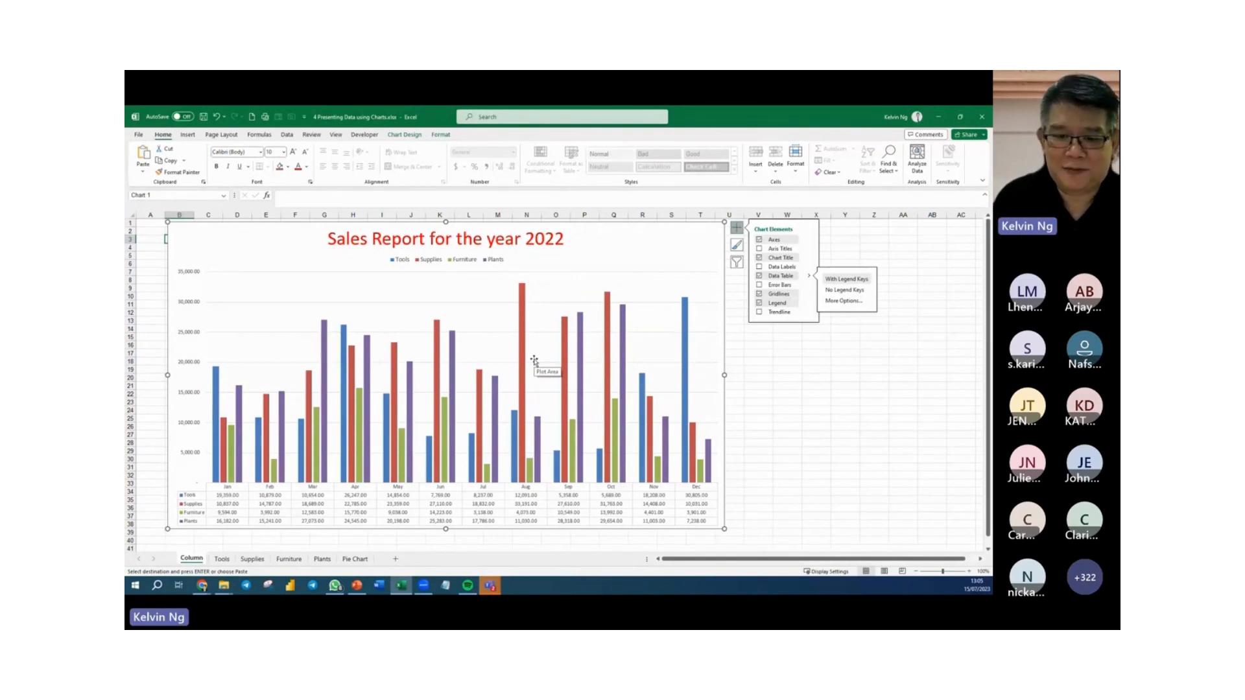
left_click(782, 460)
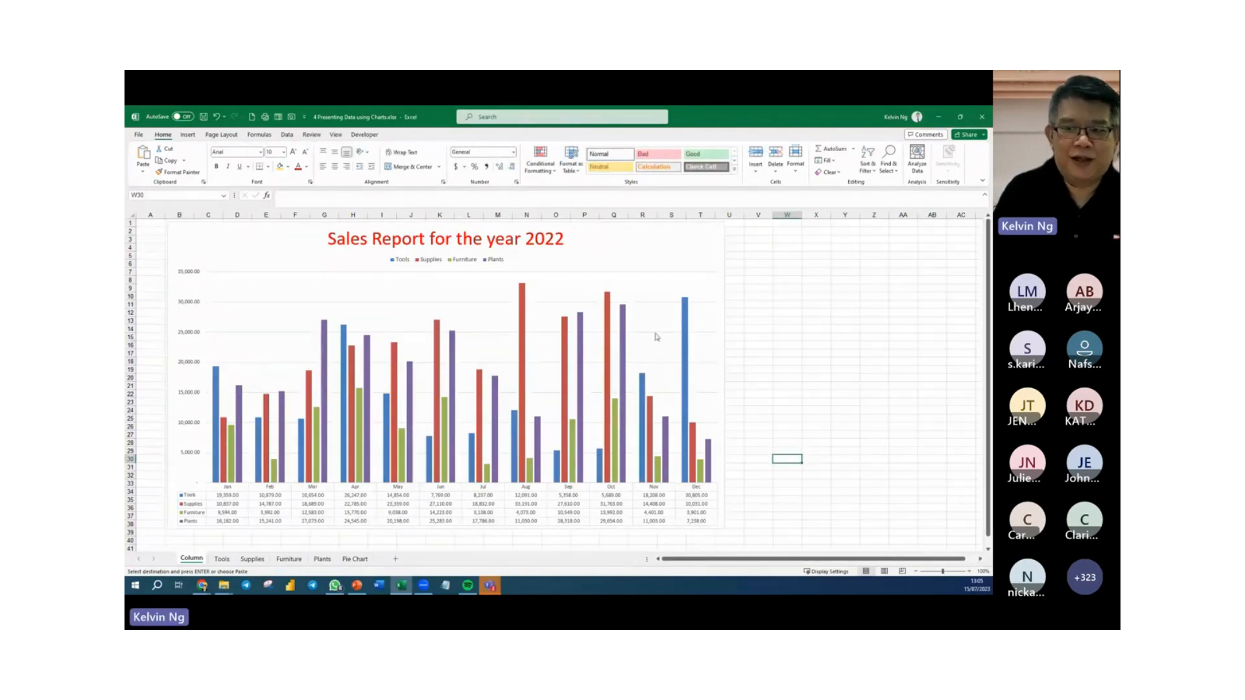
Apply the chart style with a dark gradient background to the clustered column chart.
left_click(721, 253)
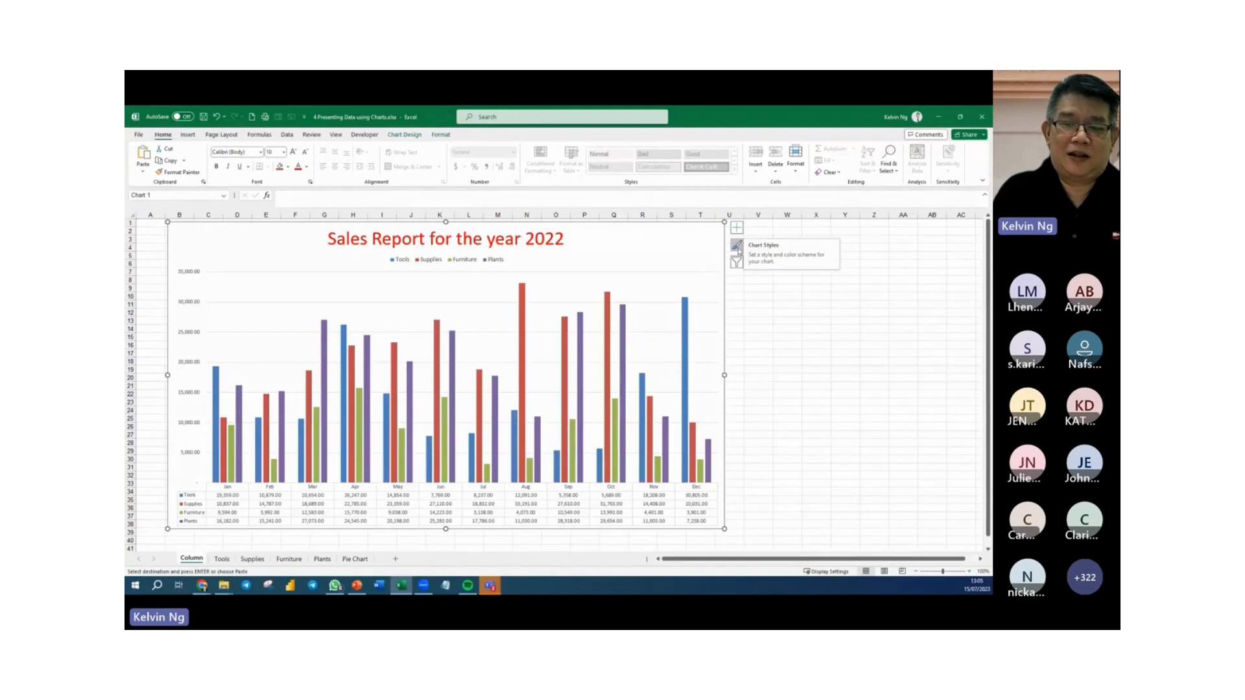
left_click(737, 247)
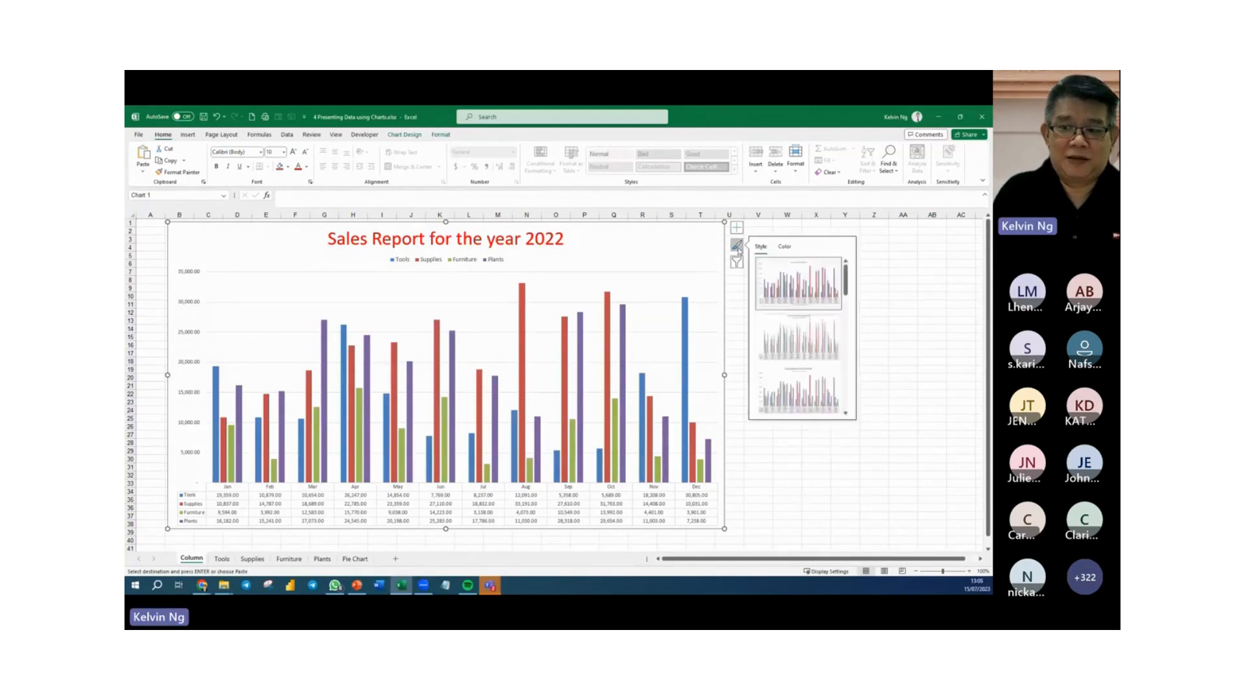
left_click_drag(850, 271, 863, 335)
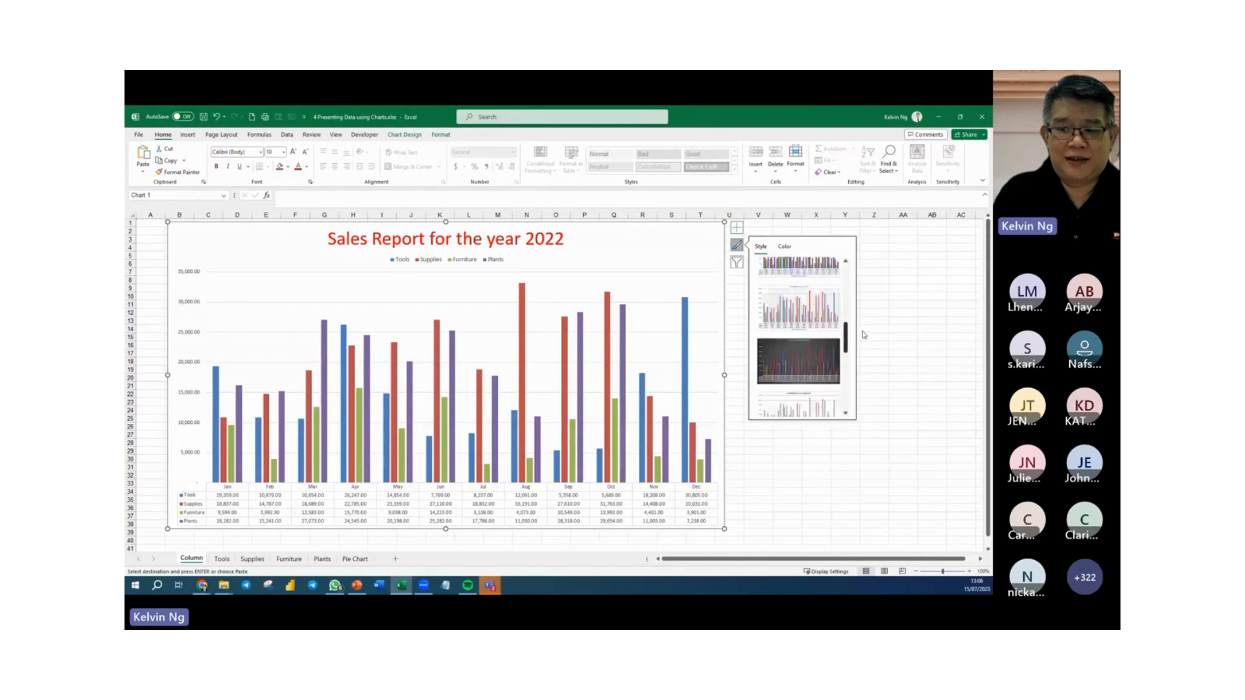
left_click(816, 349)
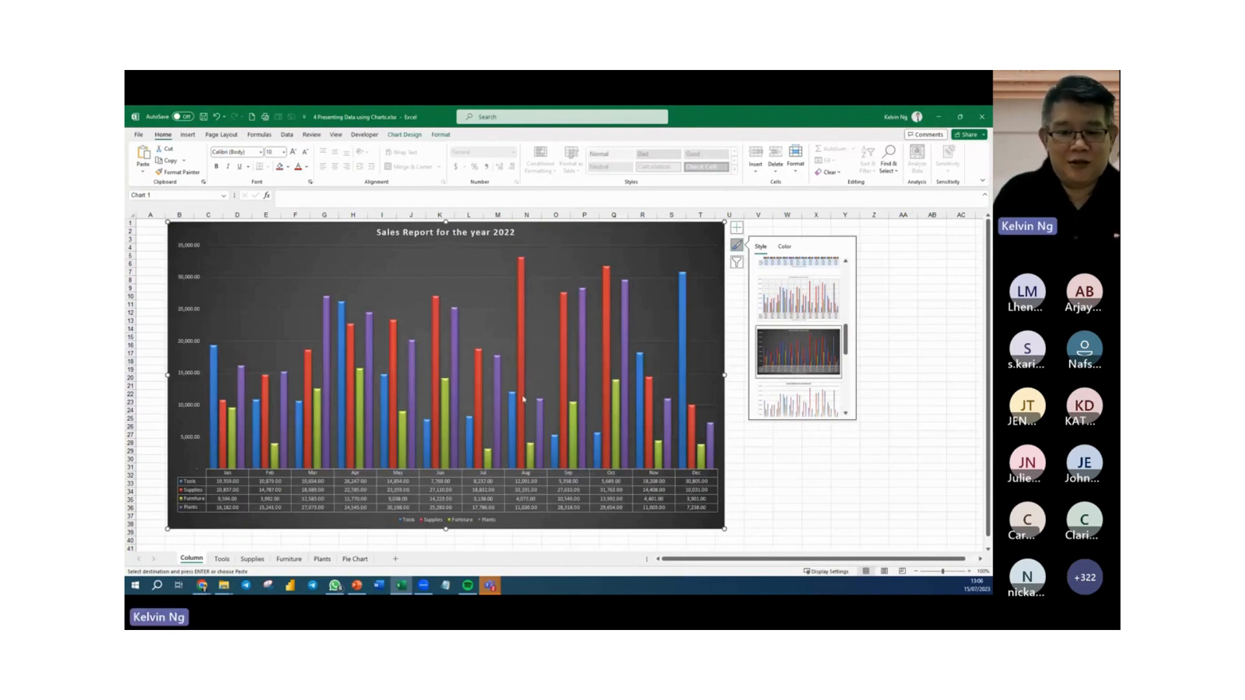
Recolour the column chart with the fourth colourful palette, the one starting with orange, light blue and purple.
left_click(786, 247)
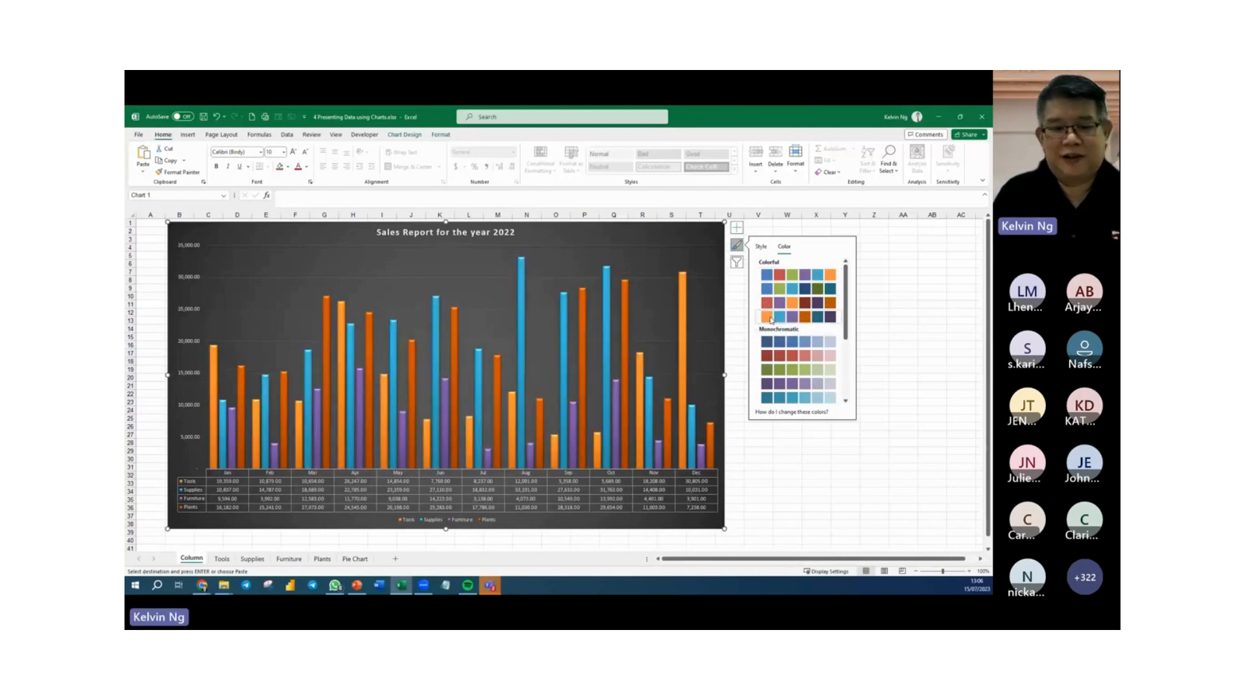
left_click(770, 319)
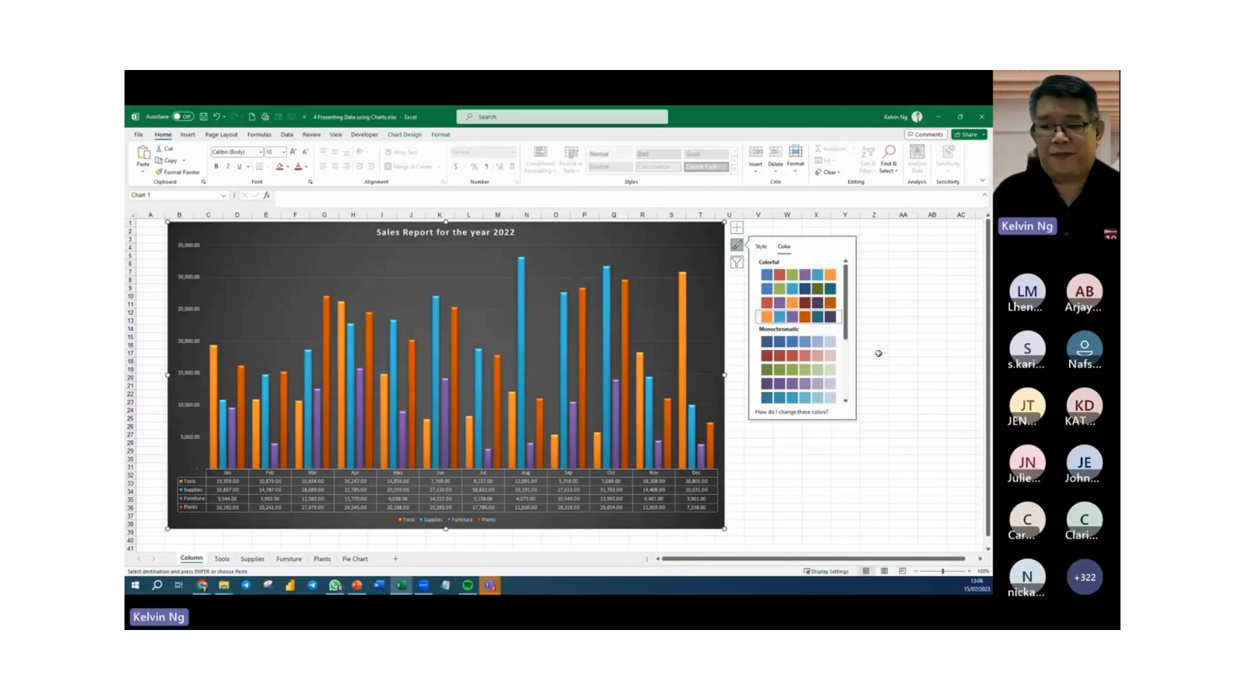
scroll(848, 320, "down", 5)
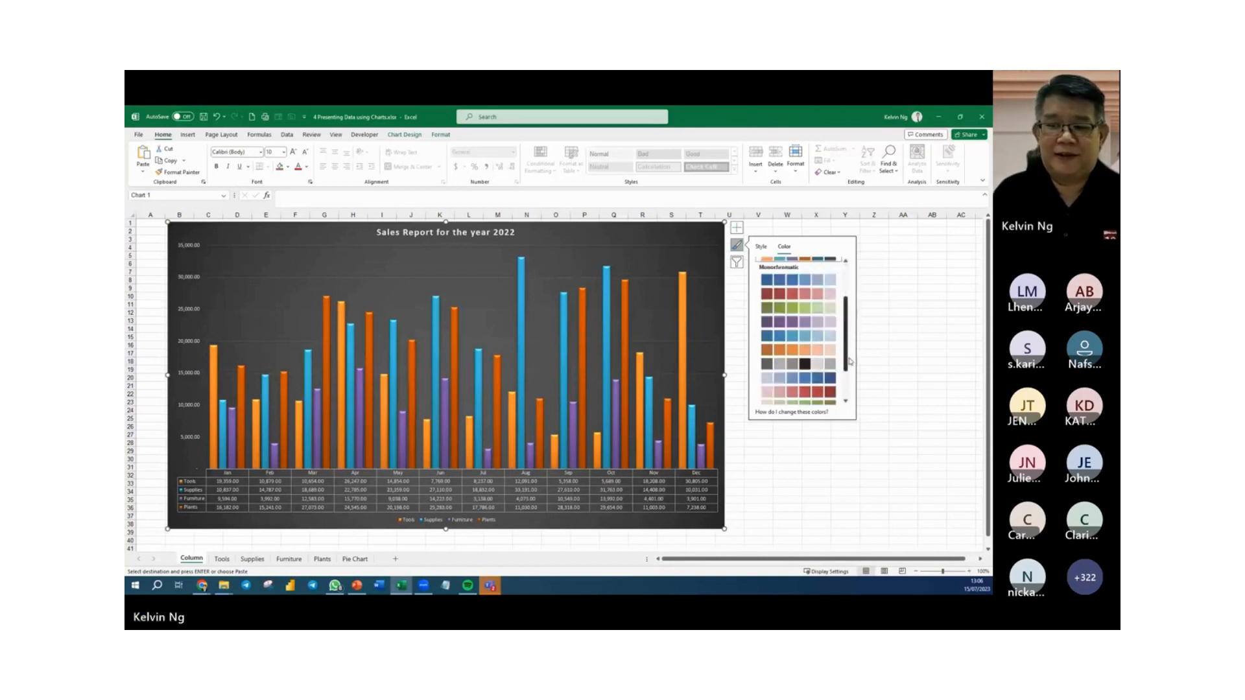
left_click(903, 263)
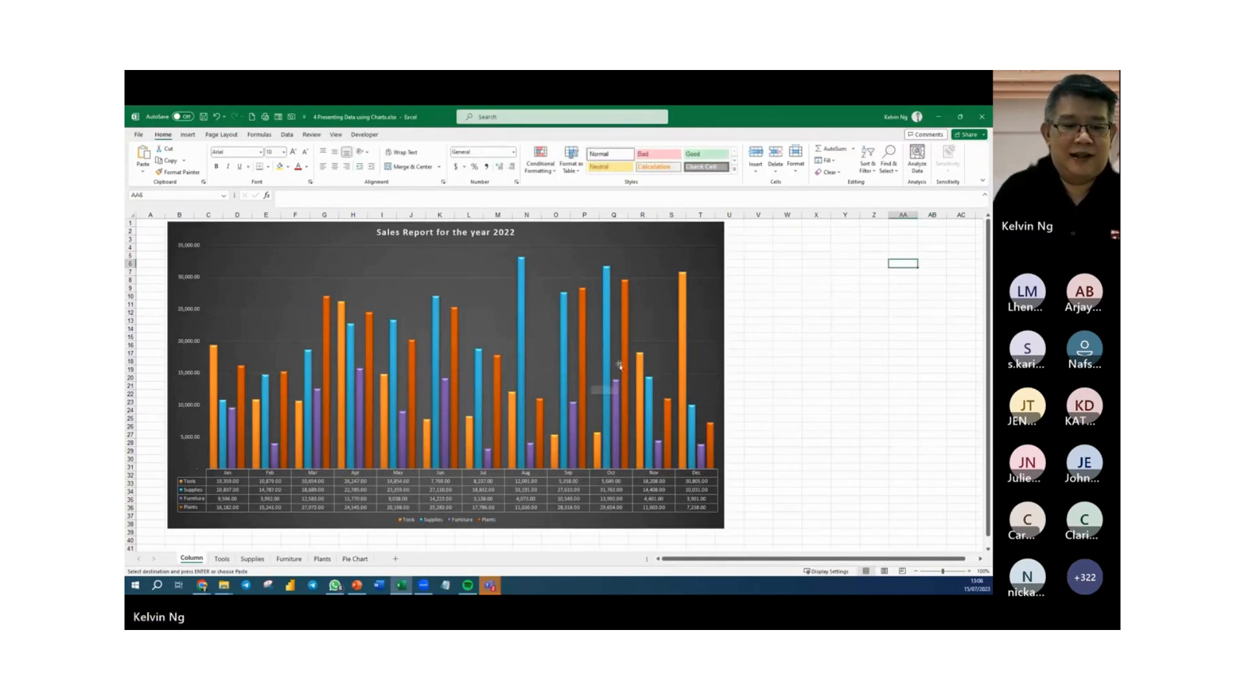
Insert a 2-D pie chart of the January to December amounts in B5:C16 on the Pie Chart sheet.
left_click(356, 559)
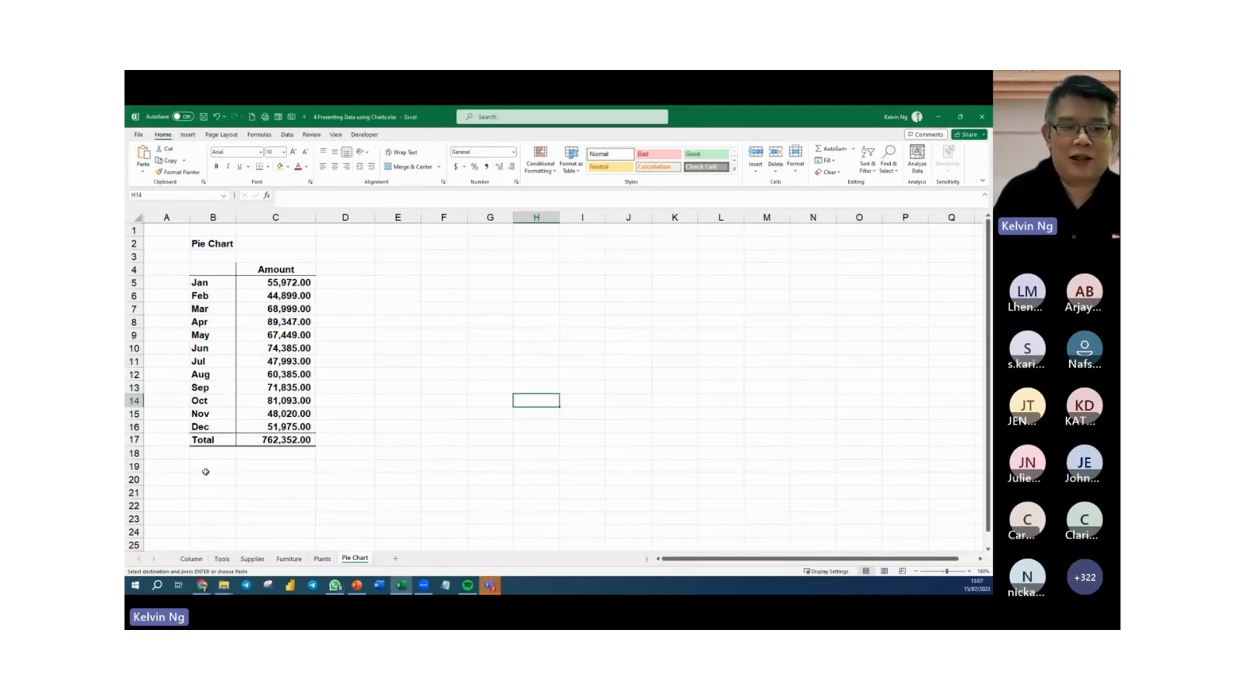
left_click_drag(217, 280, 277, 428)
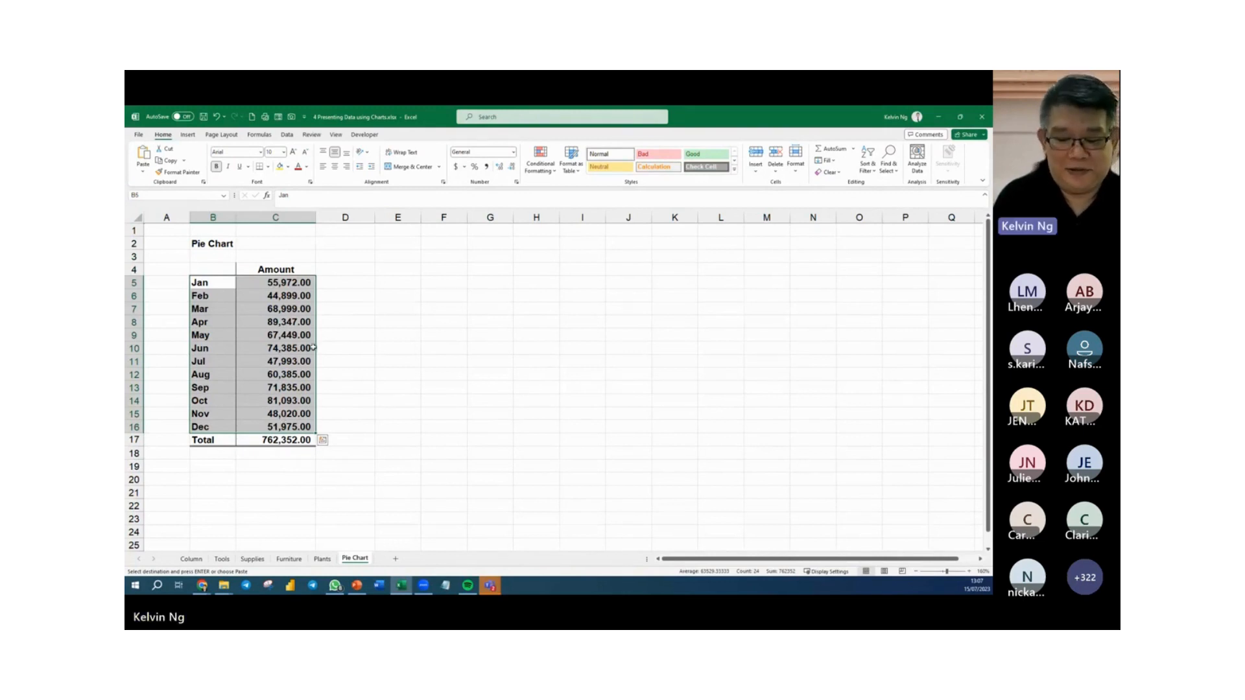
left_click(187, 134)
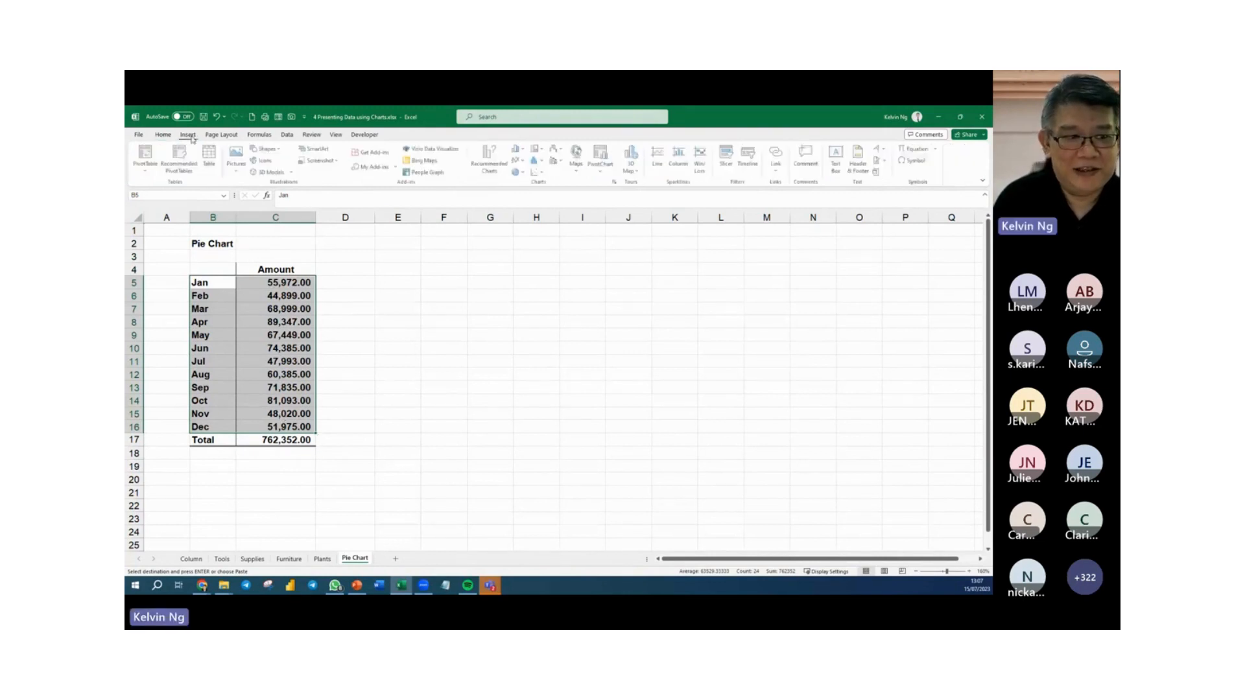
left_click(519, 172)
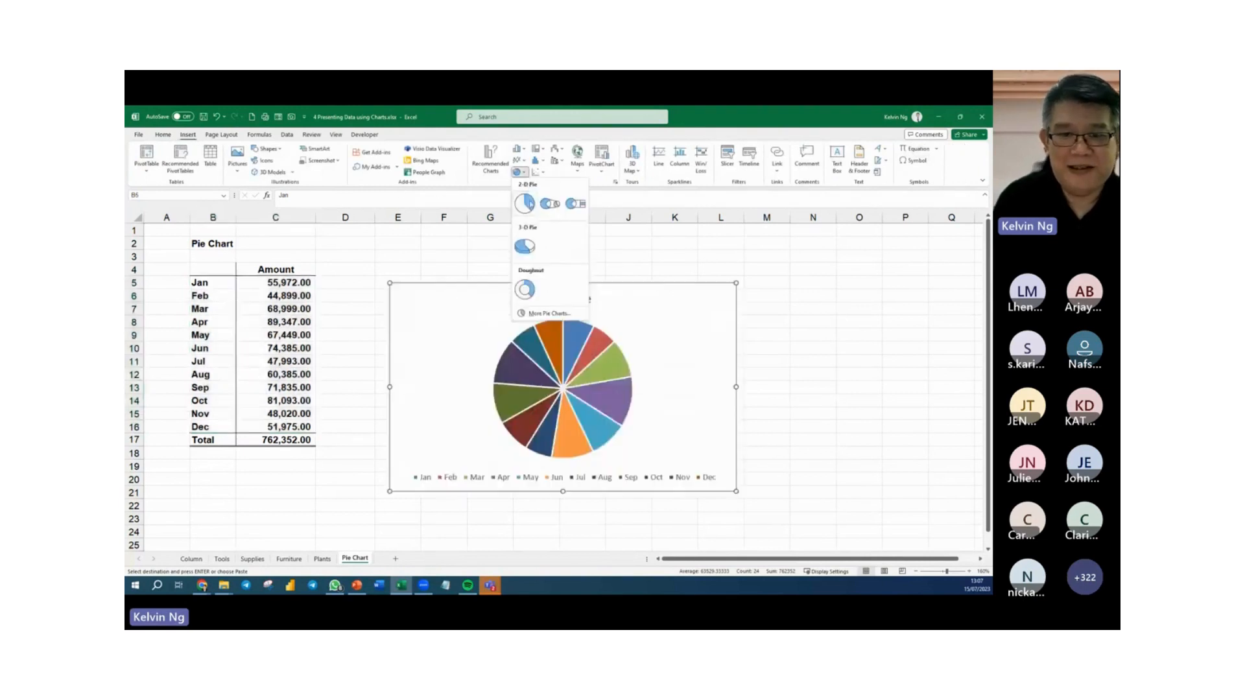
left_click(528, 204)
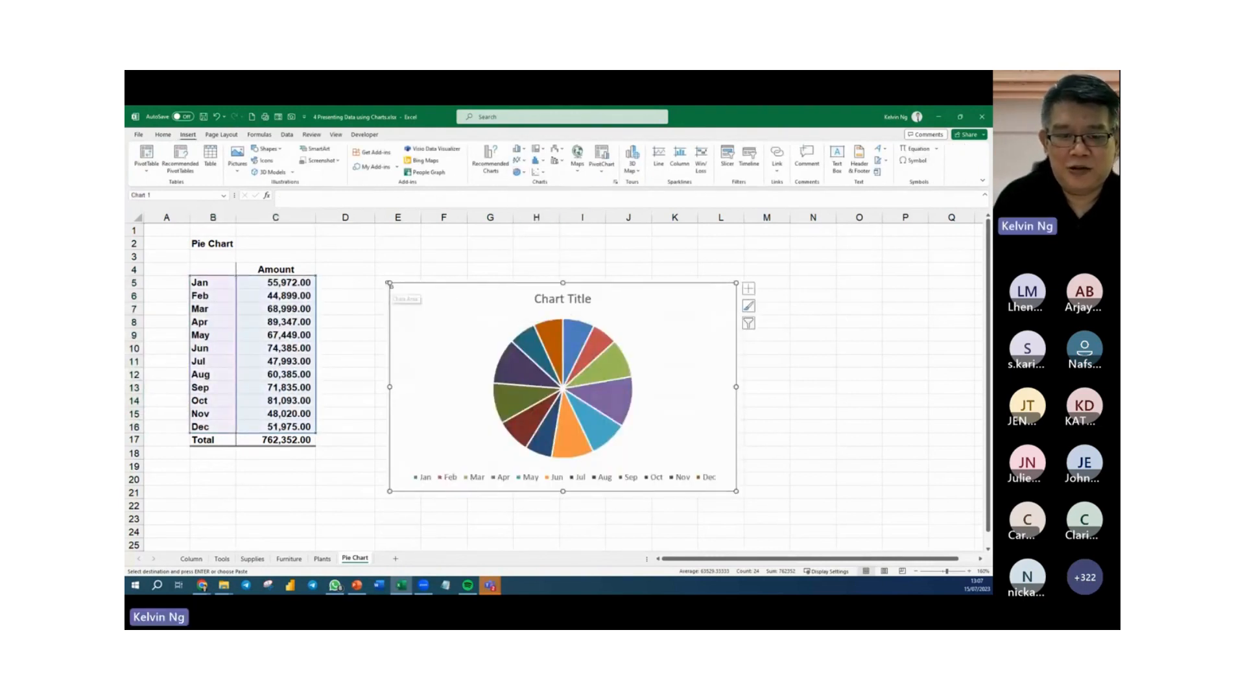
Enlarge the pie chart by stretching its upper-left corner to row 2 in column D.
left_click_drag(390, 283, 354, 239)
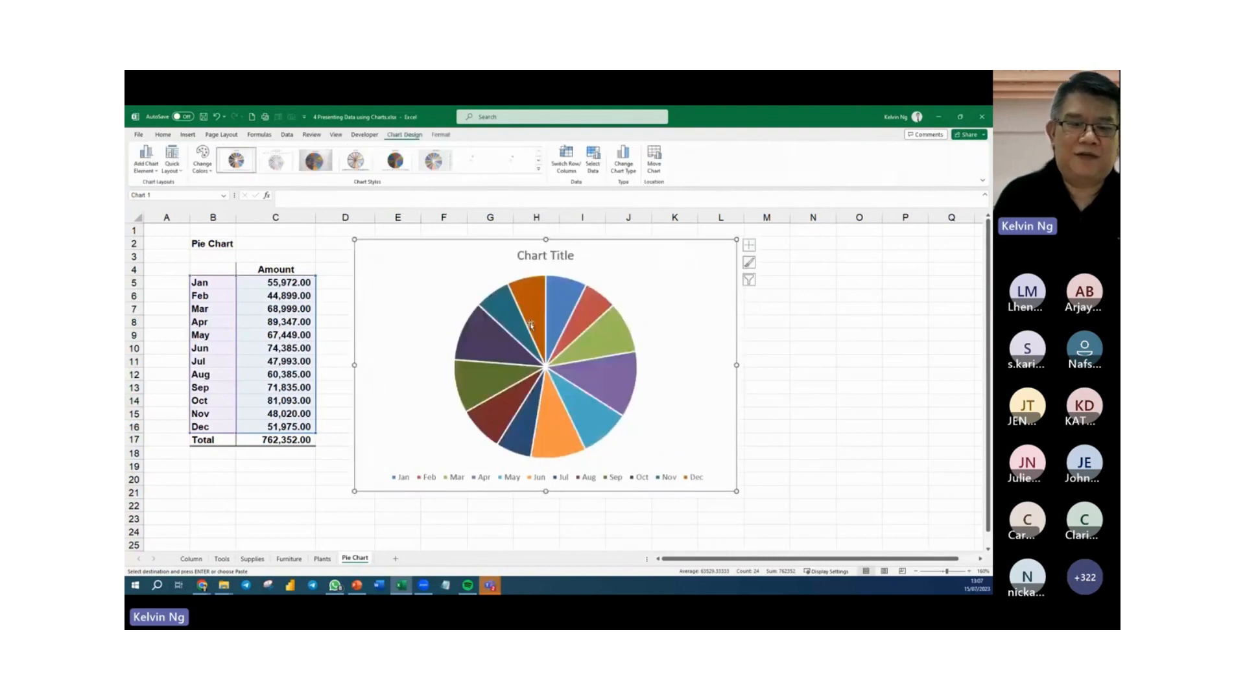
mouse_move(585, 393)
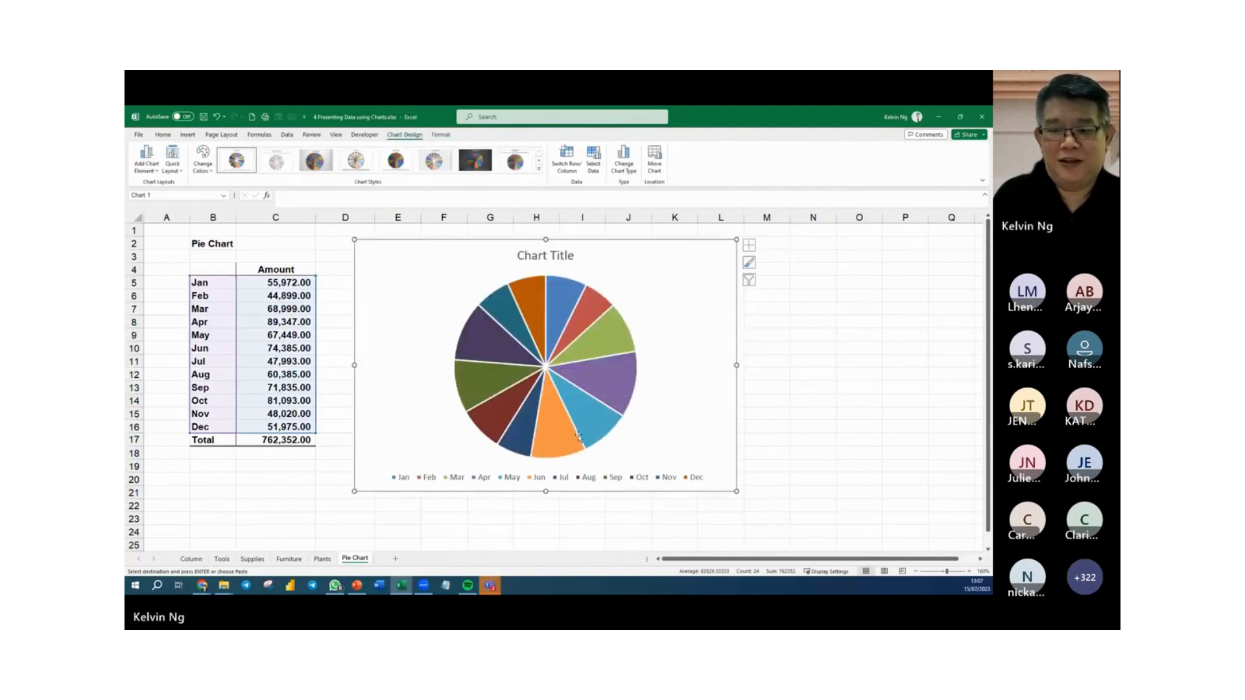
left_click(560, 517)
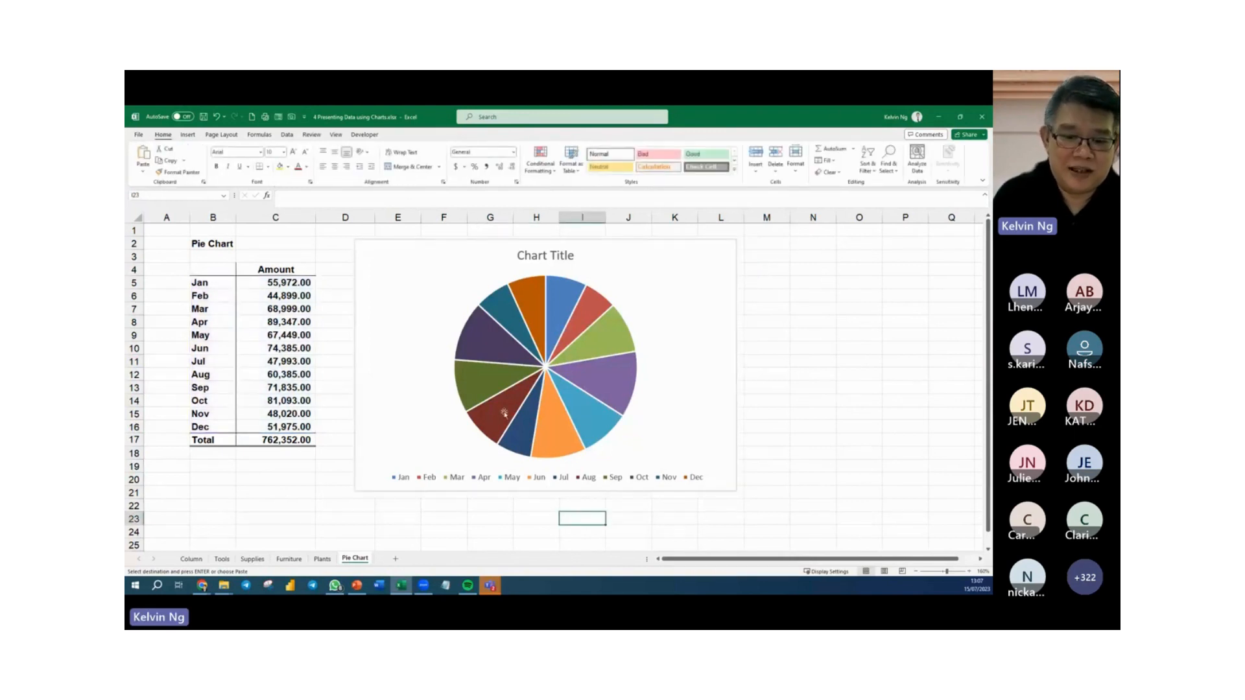
mouse_move(489, 418)
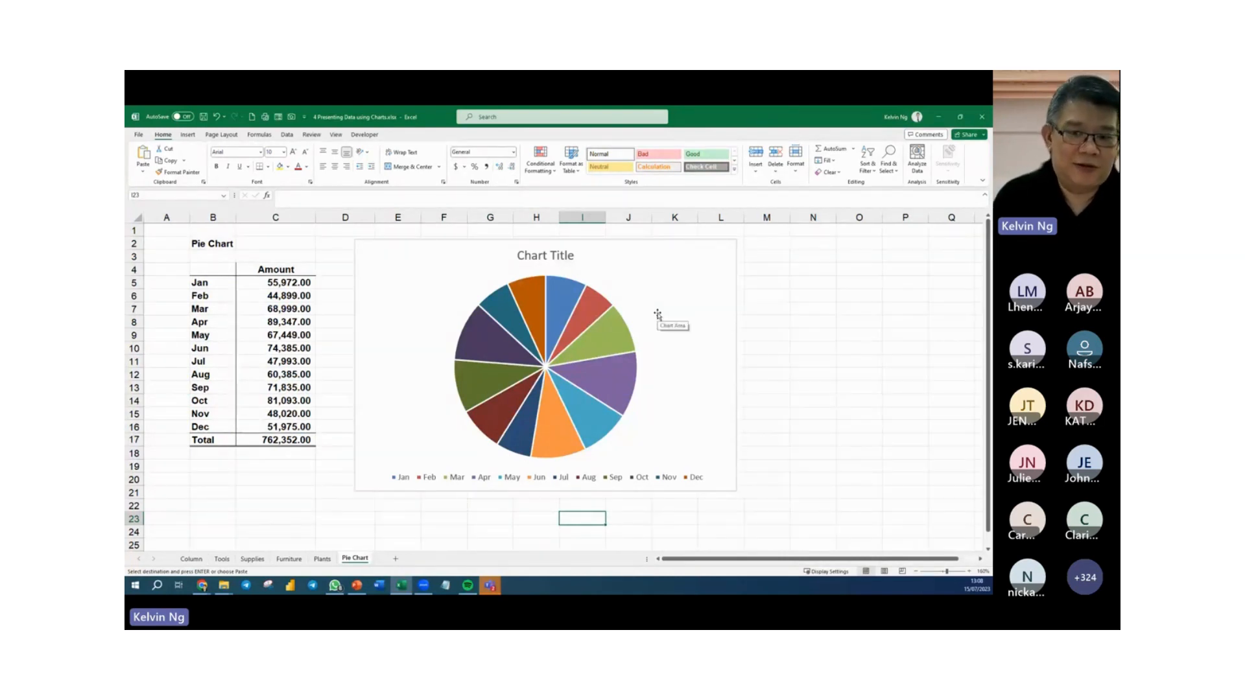
Remove the legend and the chart title from the pie chart.
left_click(729, 280)
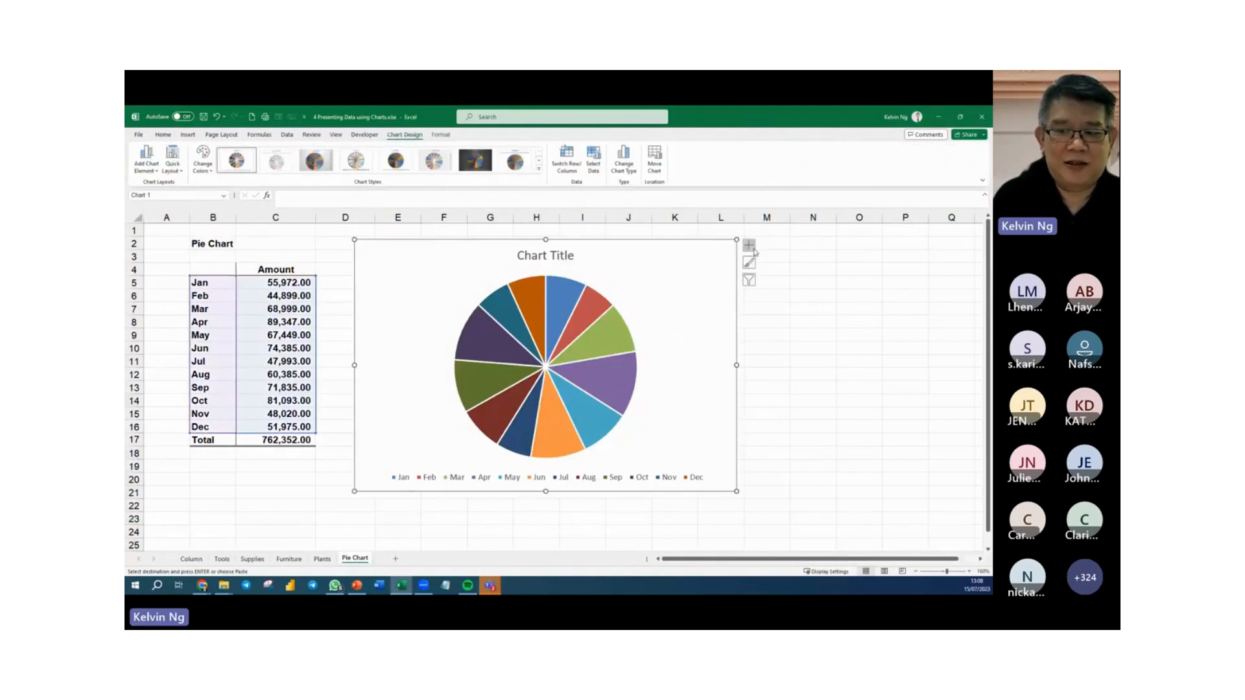
left_click(749, 245)
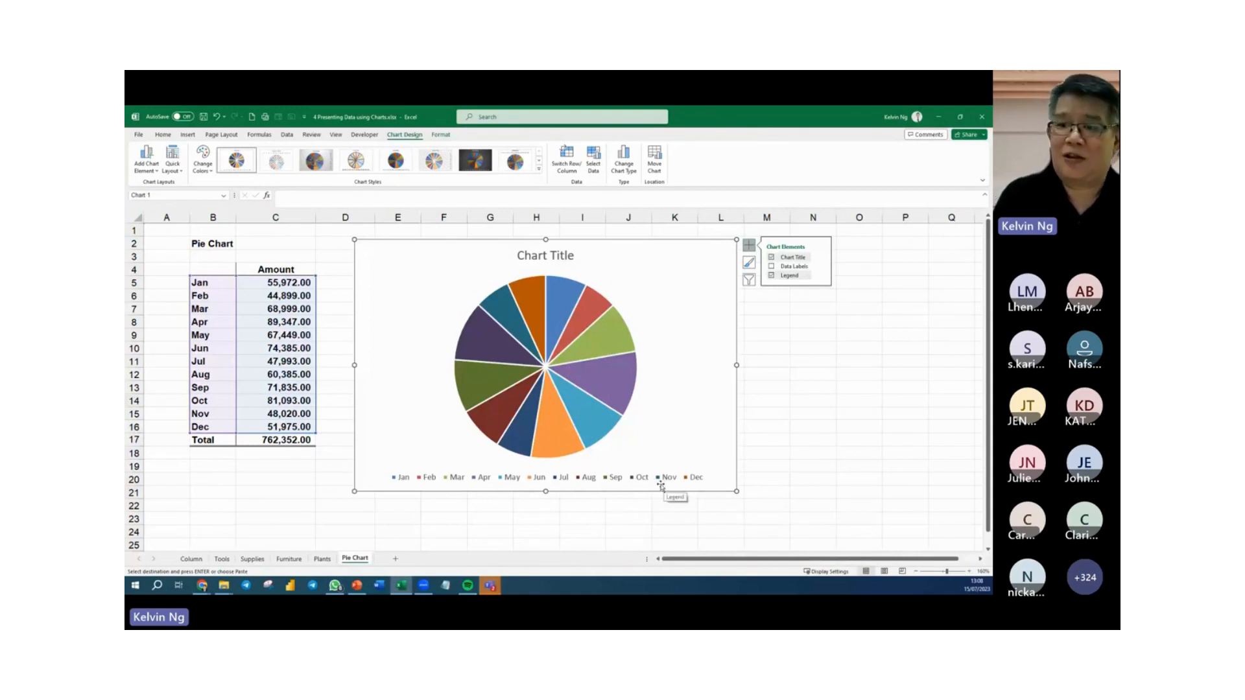
left_click(772, 276)
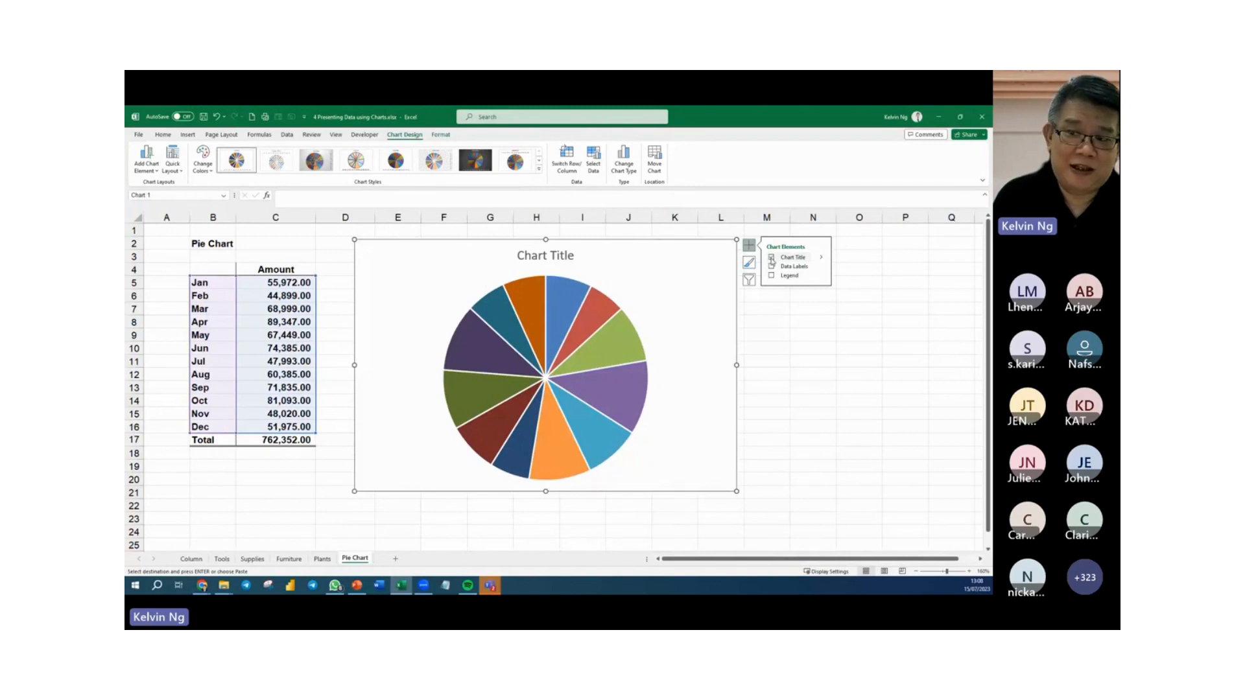
left_click(772, 257)
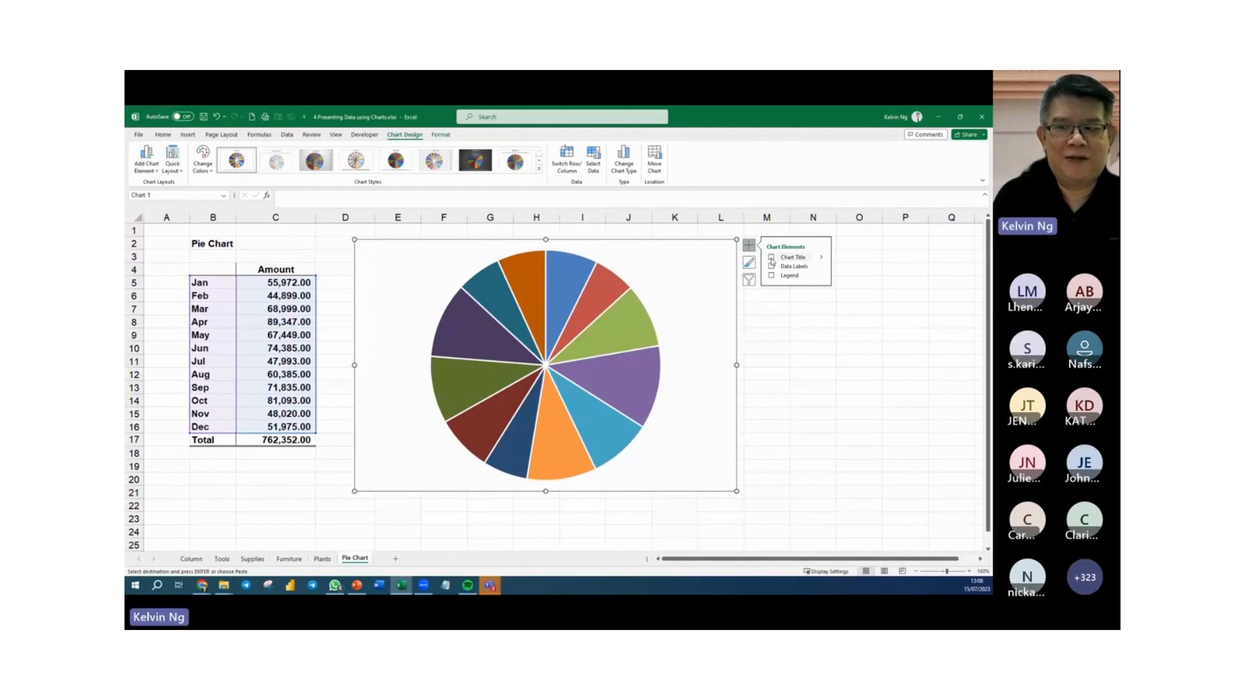
Add data labels to the pie chart in the Outside End position.
left_click(772, 266)
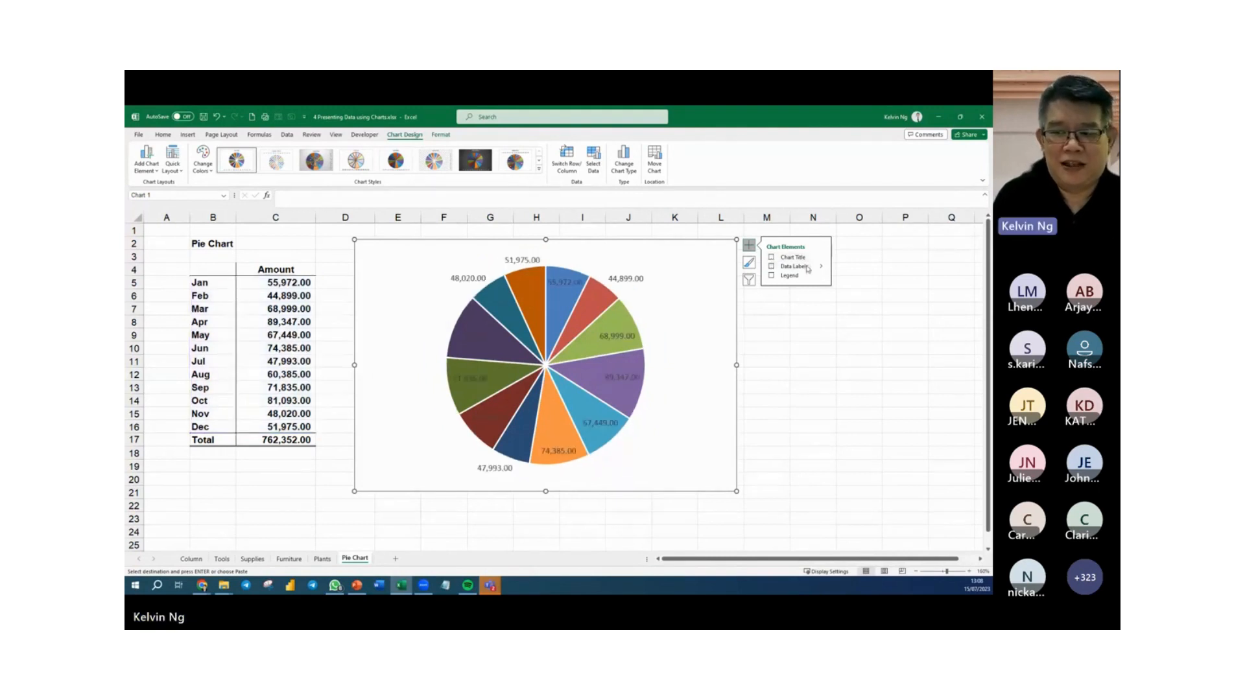
left_click(821, 266)
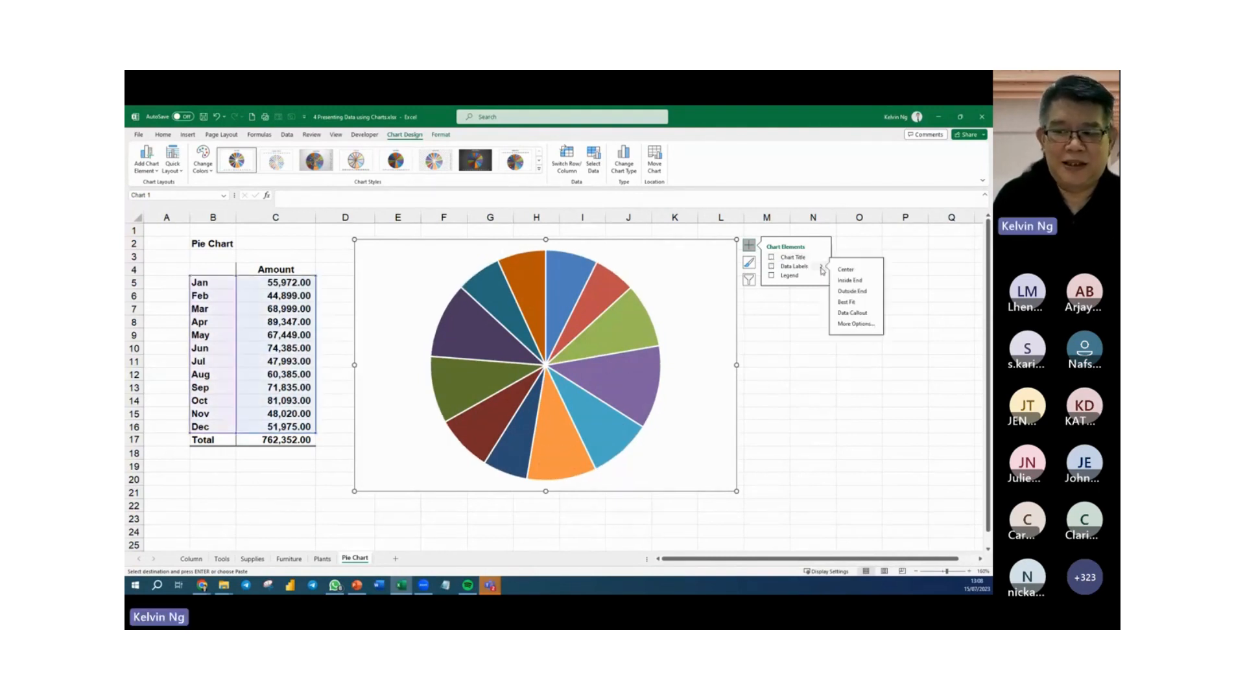
left_click(853, 291)
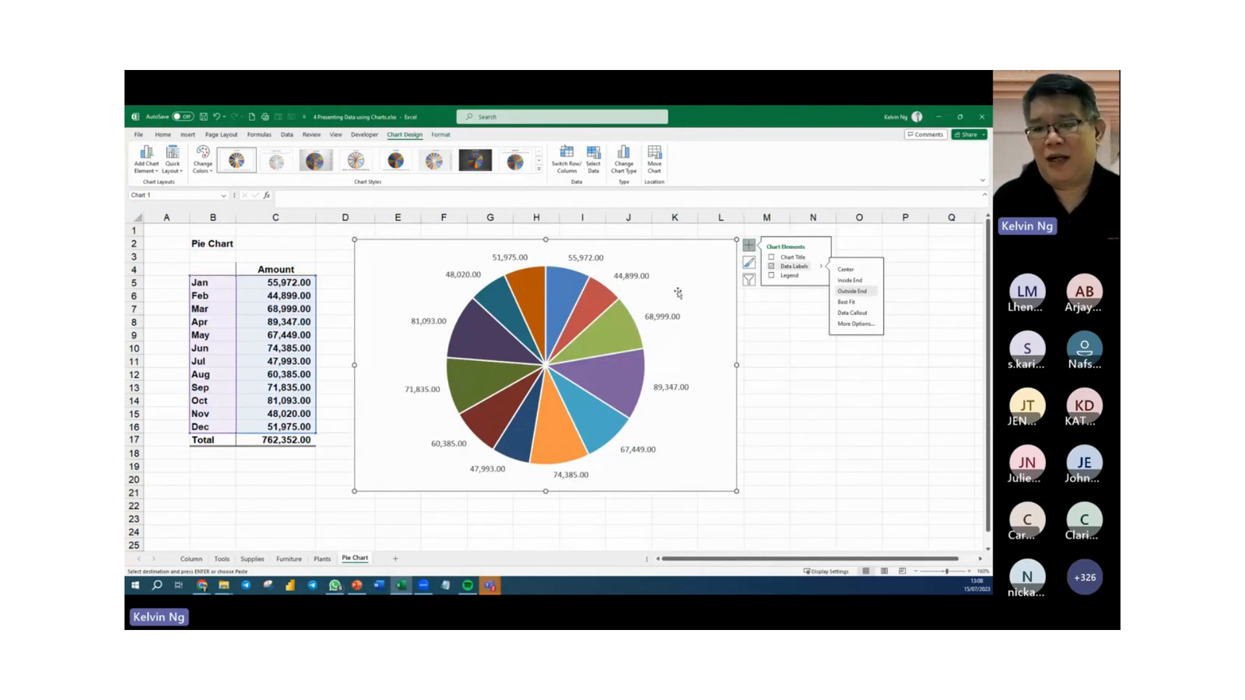
left_click(749, 246)
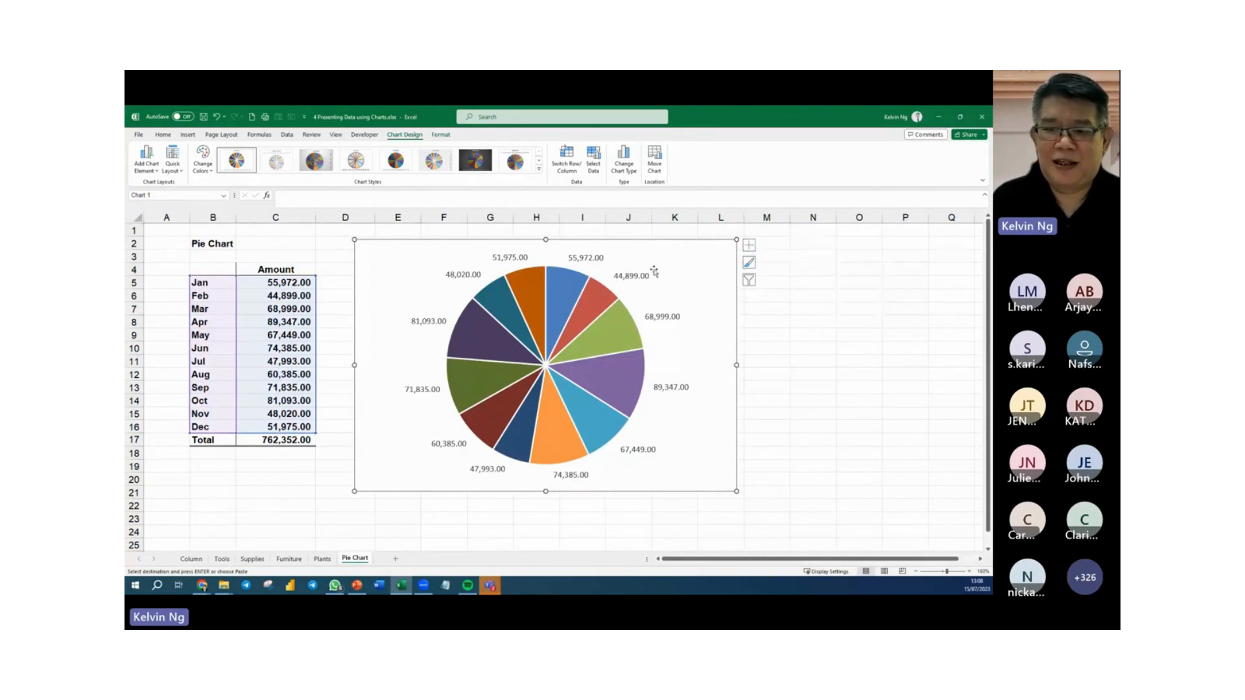
Add the category name to the pie chart's data labels and set the separator to (New Line).
right_click(621, 280)
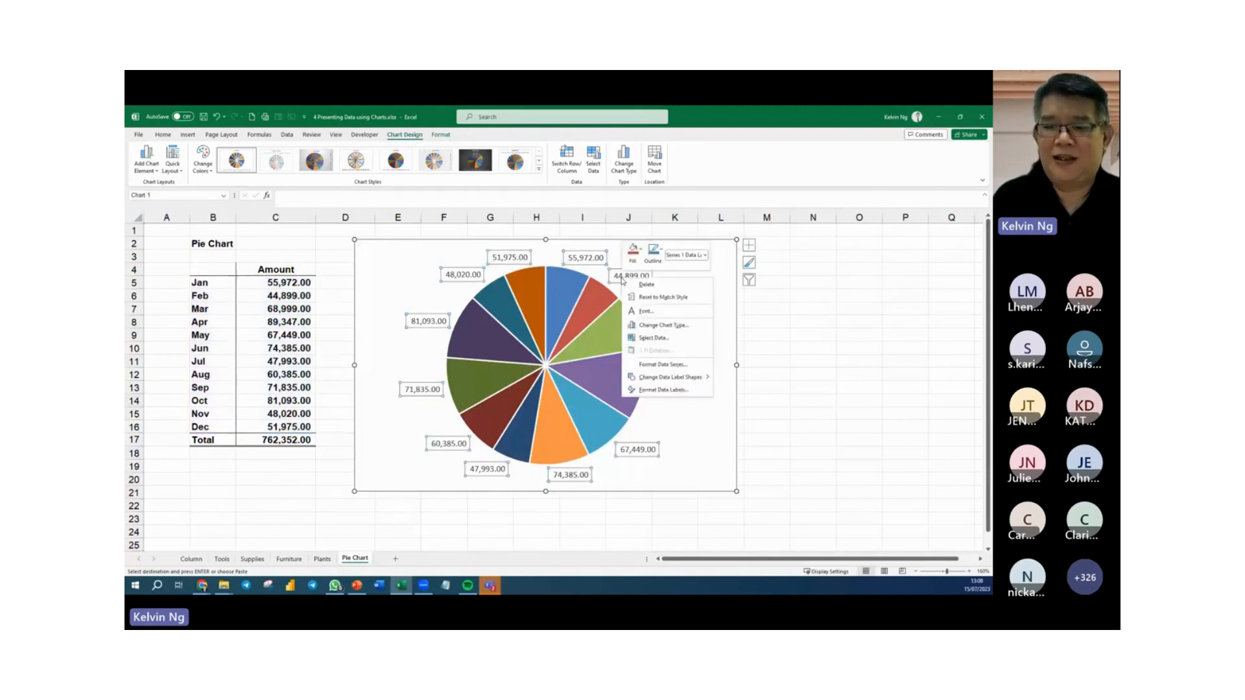
left_click(664, 390)
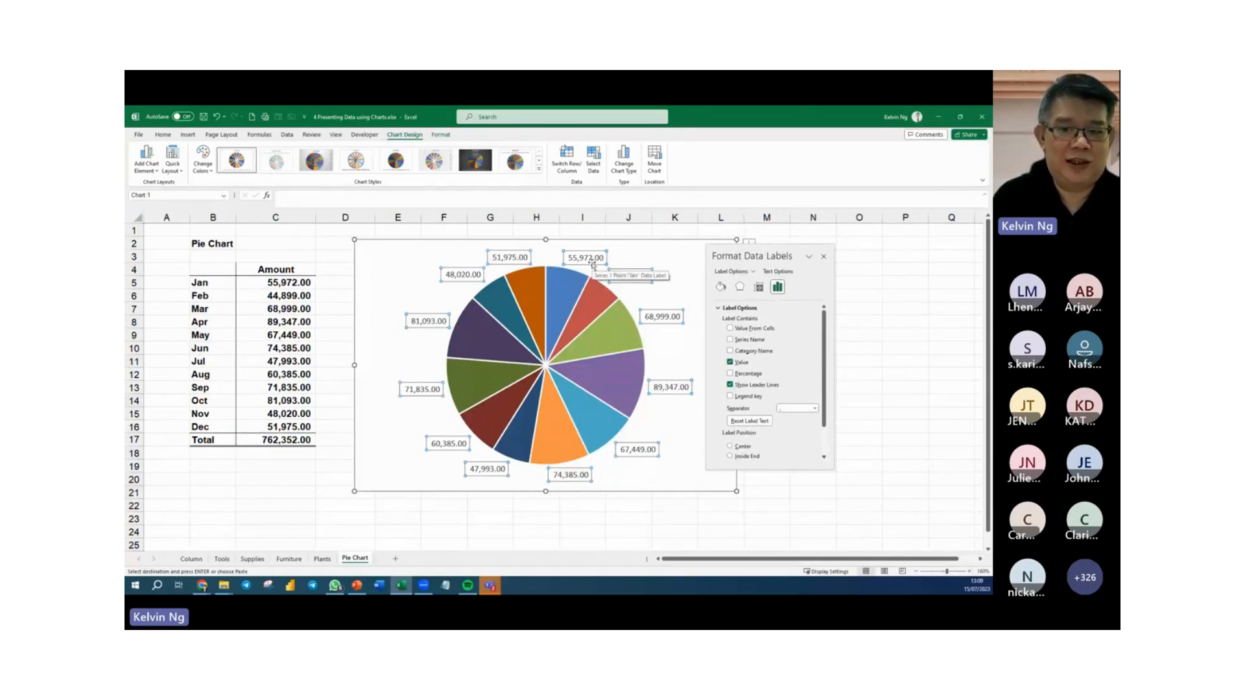
left_click(730, 351)
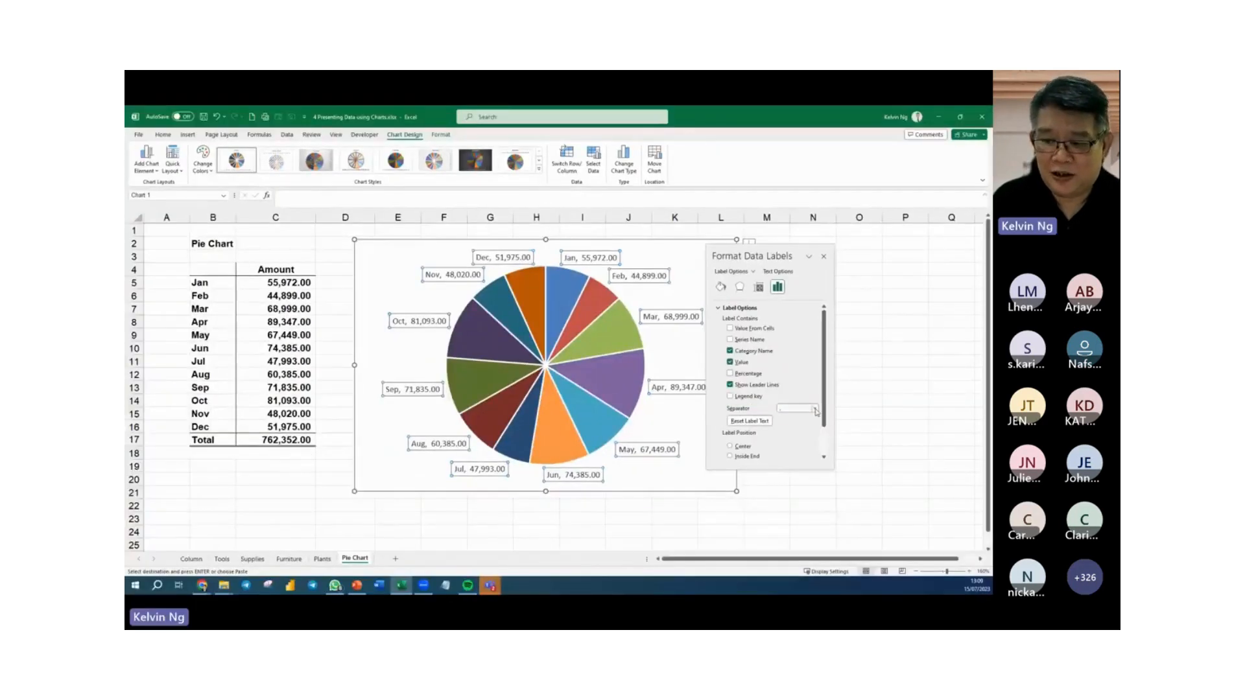
left_click(862, 388)
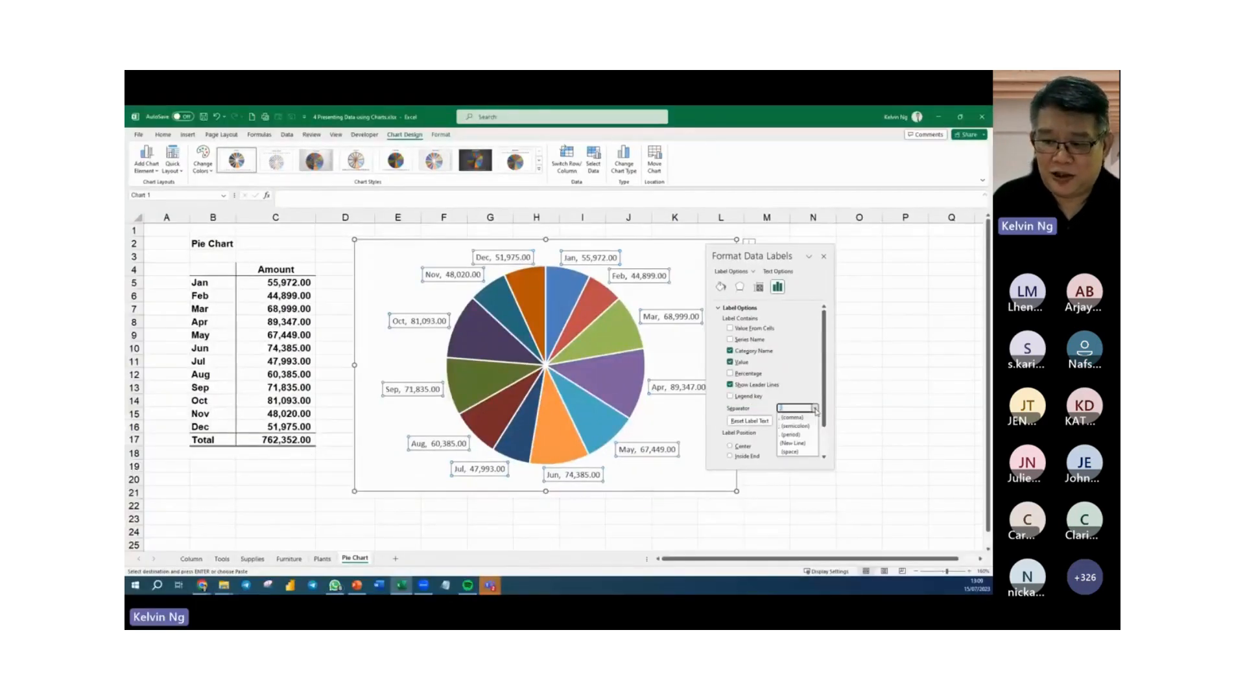
left_click(795, 443)
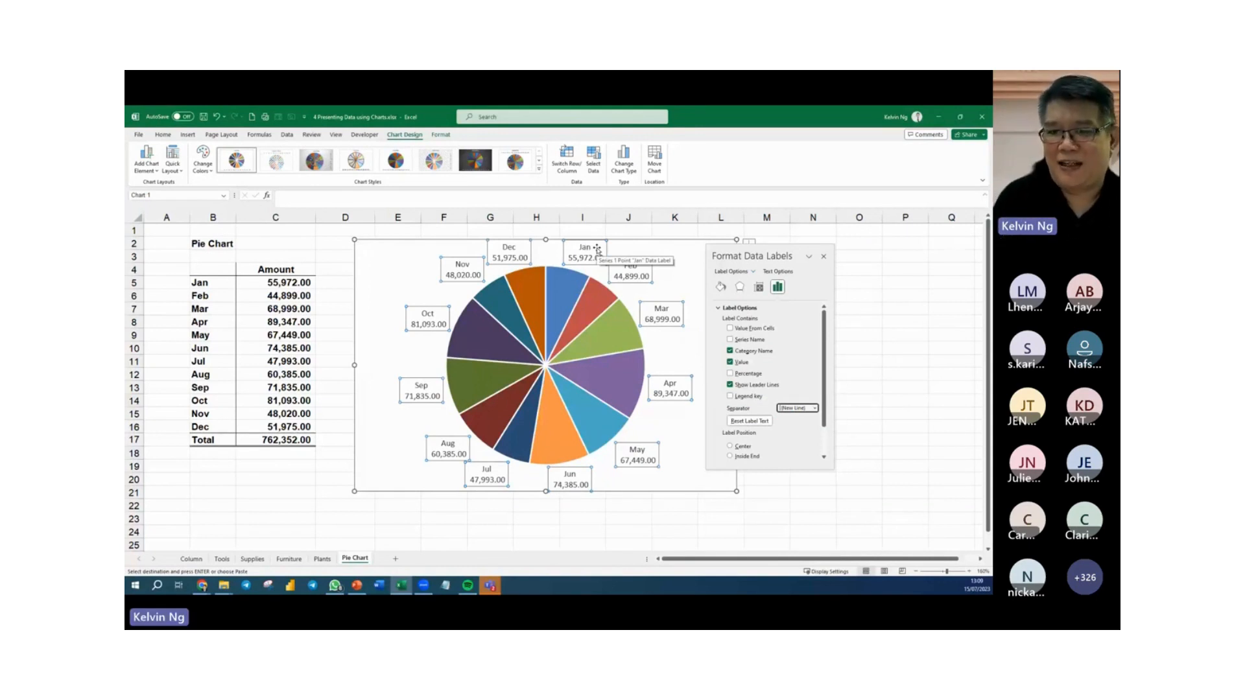
Show the percentage in the pie chart's data labels and set their number category to Percentage with 2 decimal places.
left_click(730, 374)
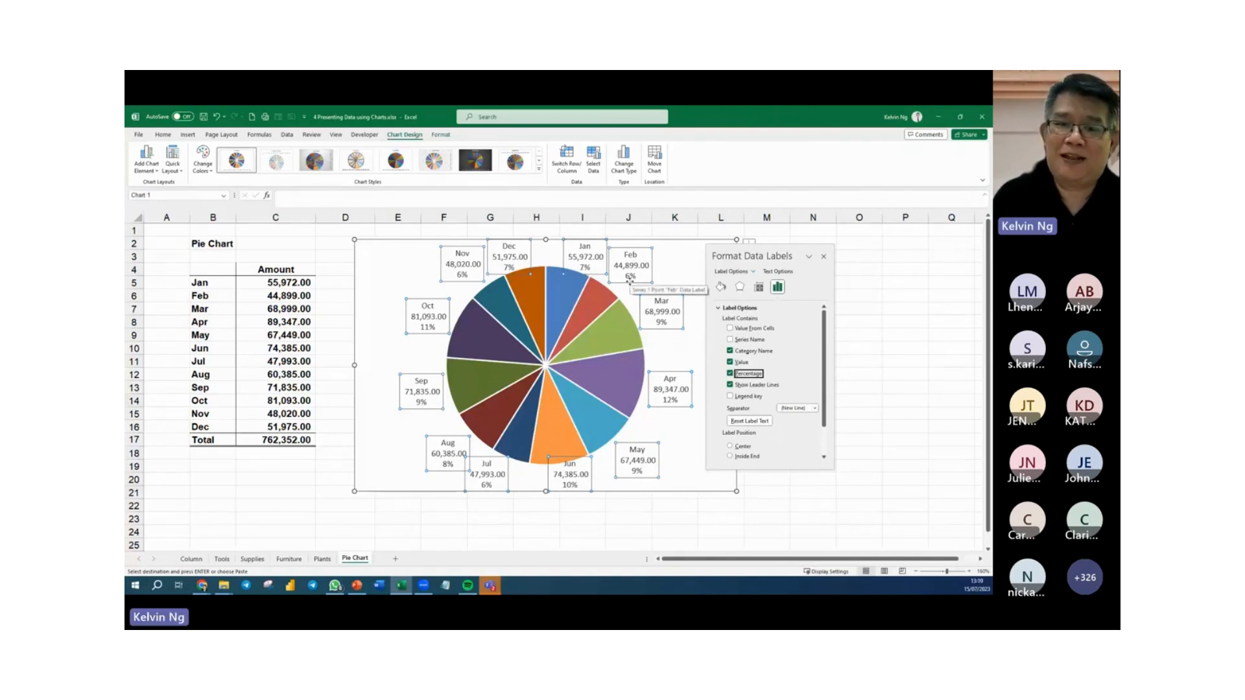
left_click(718, 310)
left_click(734, 321)
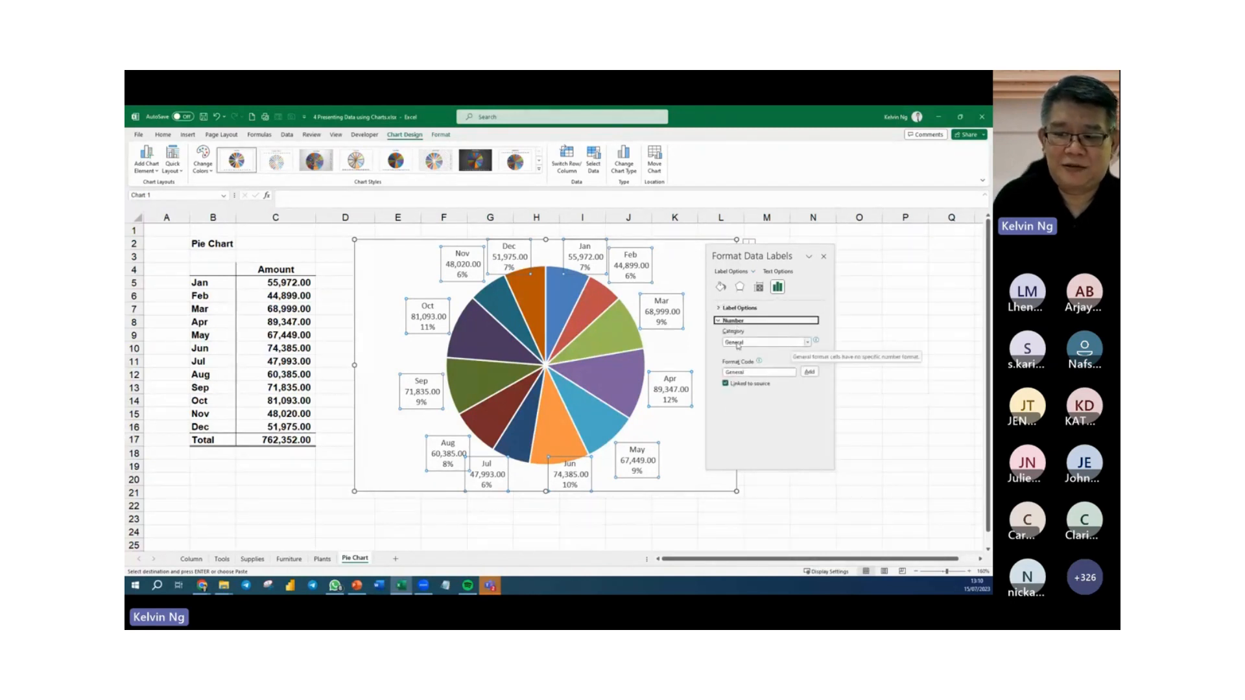
left_click(809, 343)
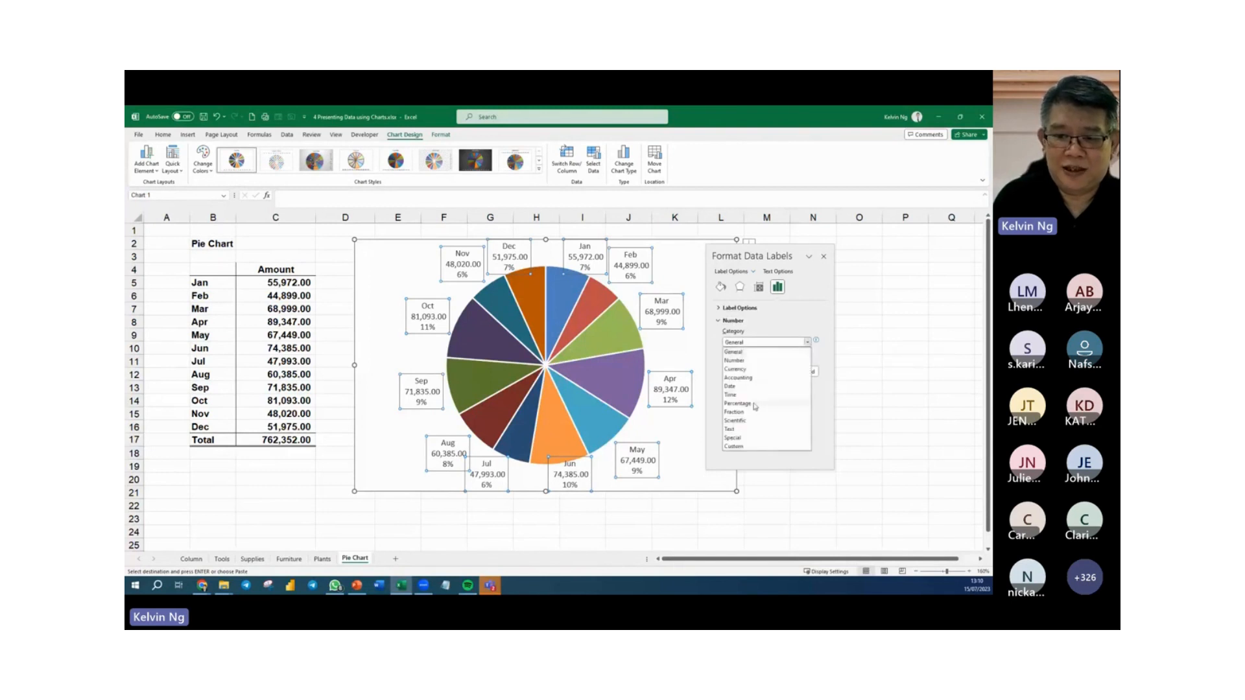
left_click(757, 406)
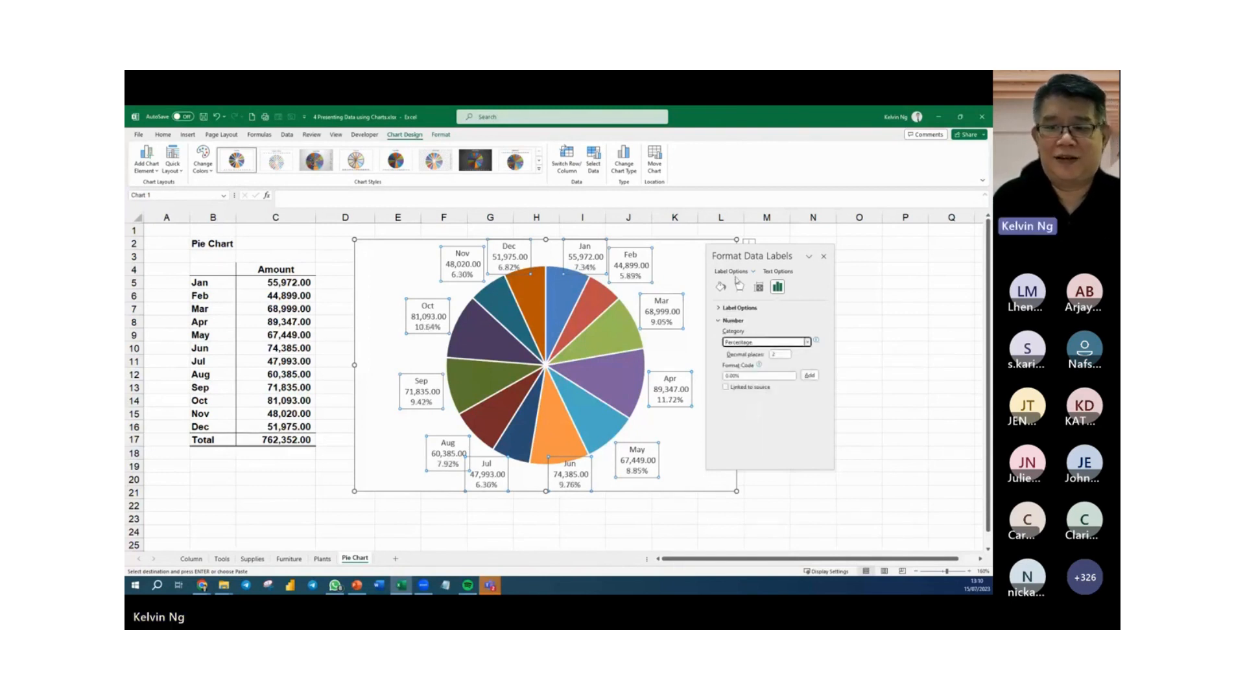
left_click(698, 255)
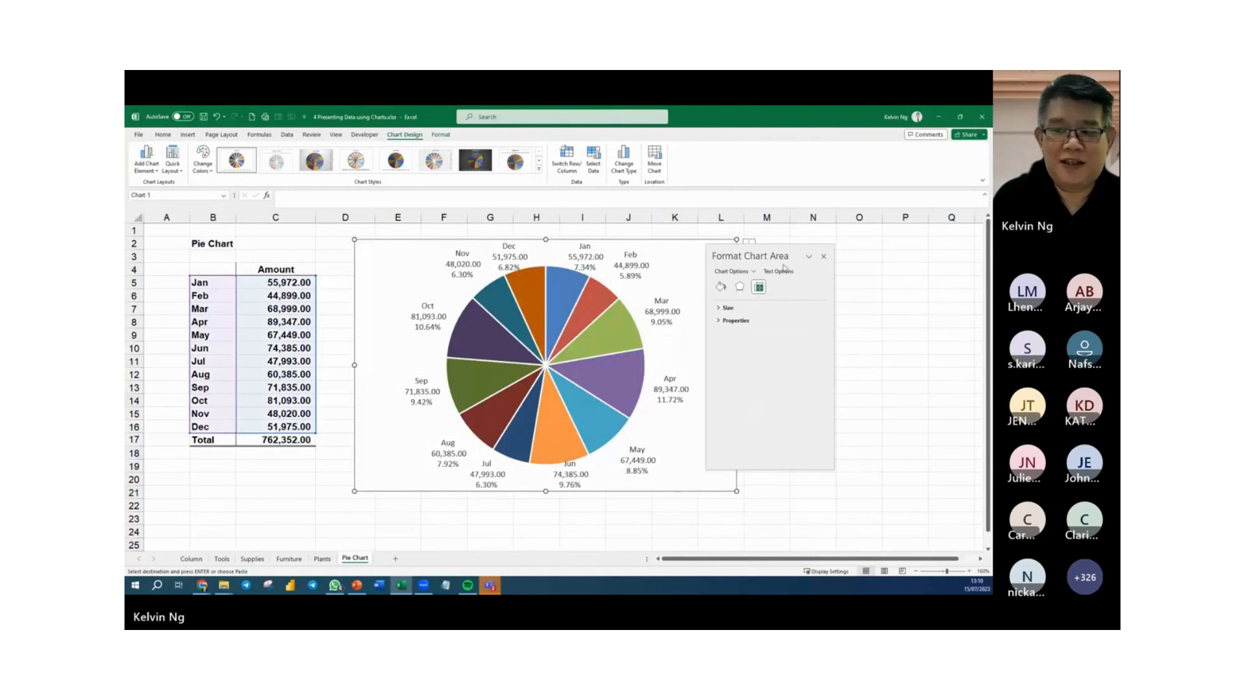
Move the format pane clear of the pie chart and deselect the chart.
left_click_drag(777, 257, 906, 256)
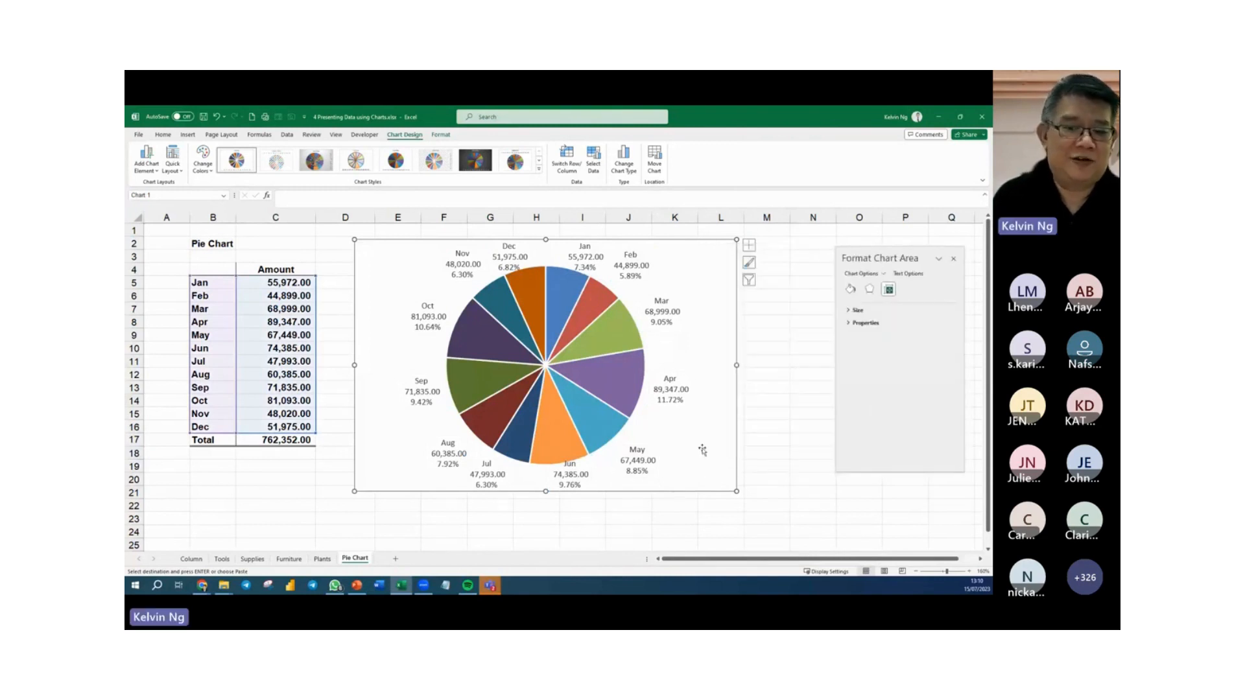
left_click(758, 440)
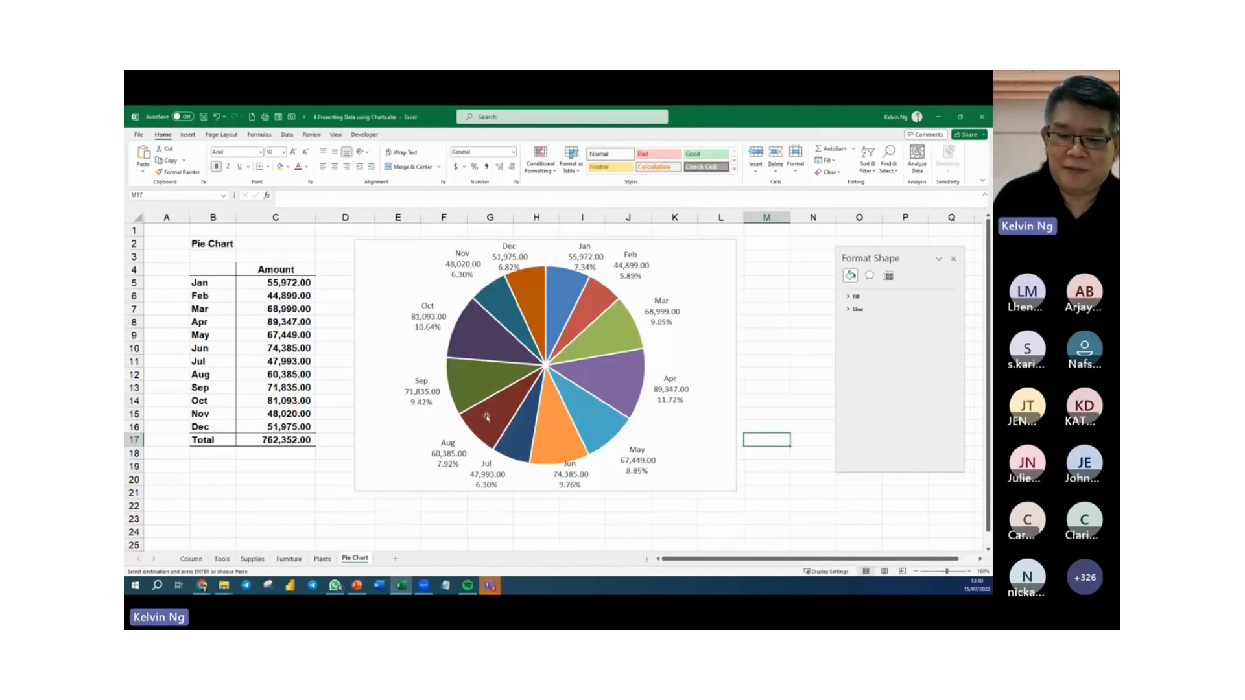
mouse_move(509, 454)
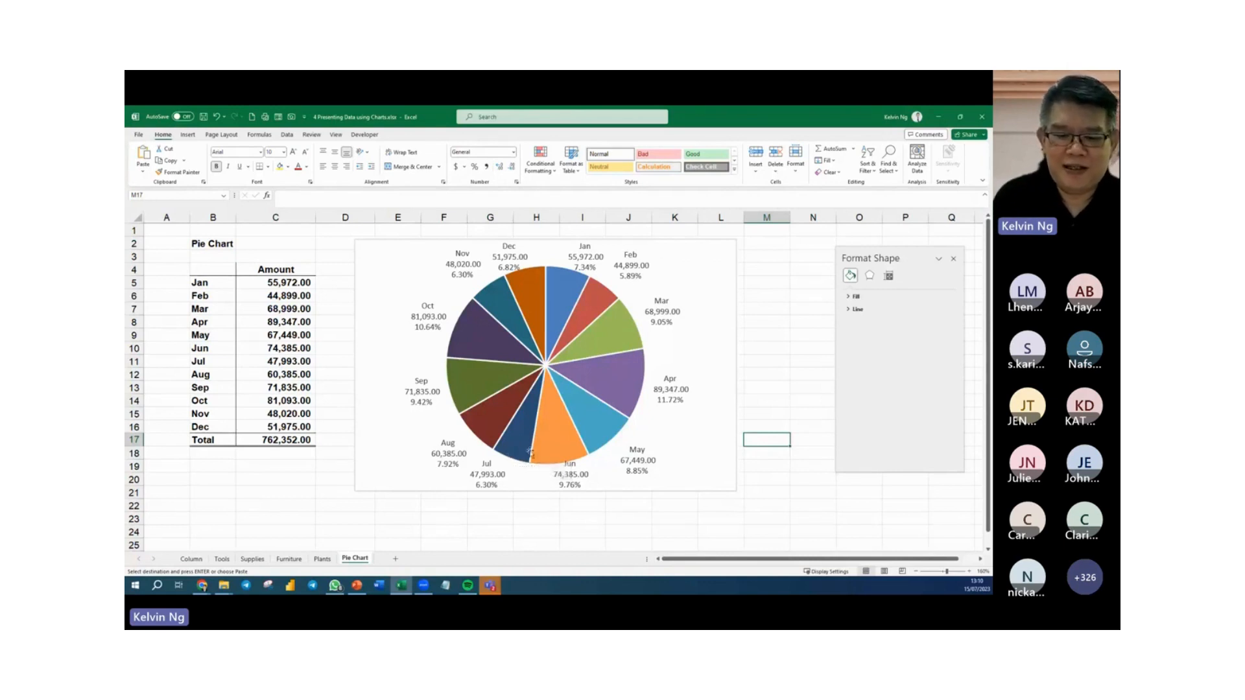
Rotate the pie chart by setting the data series' angle of first slice to 230°.
left_click(512, 354)
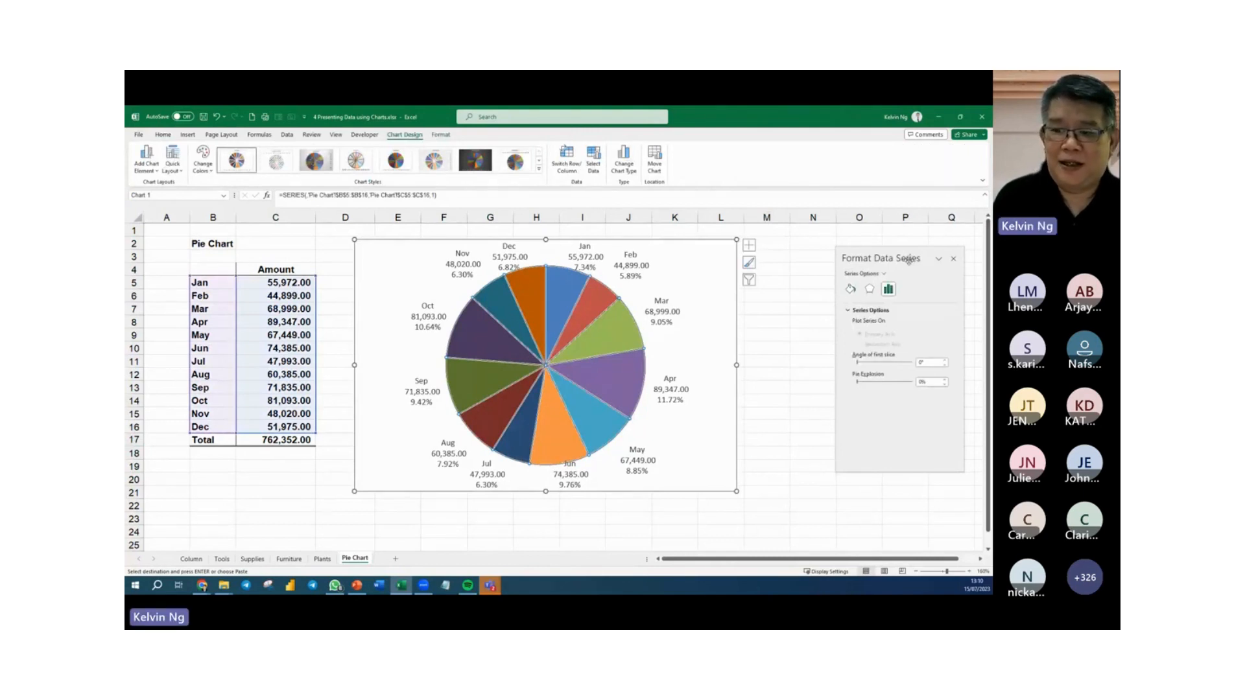
left_click_drag(910, 259, 790, 198)
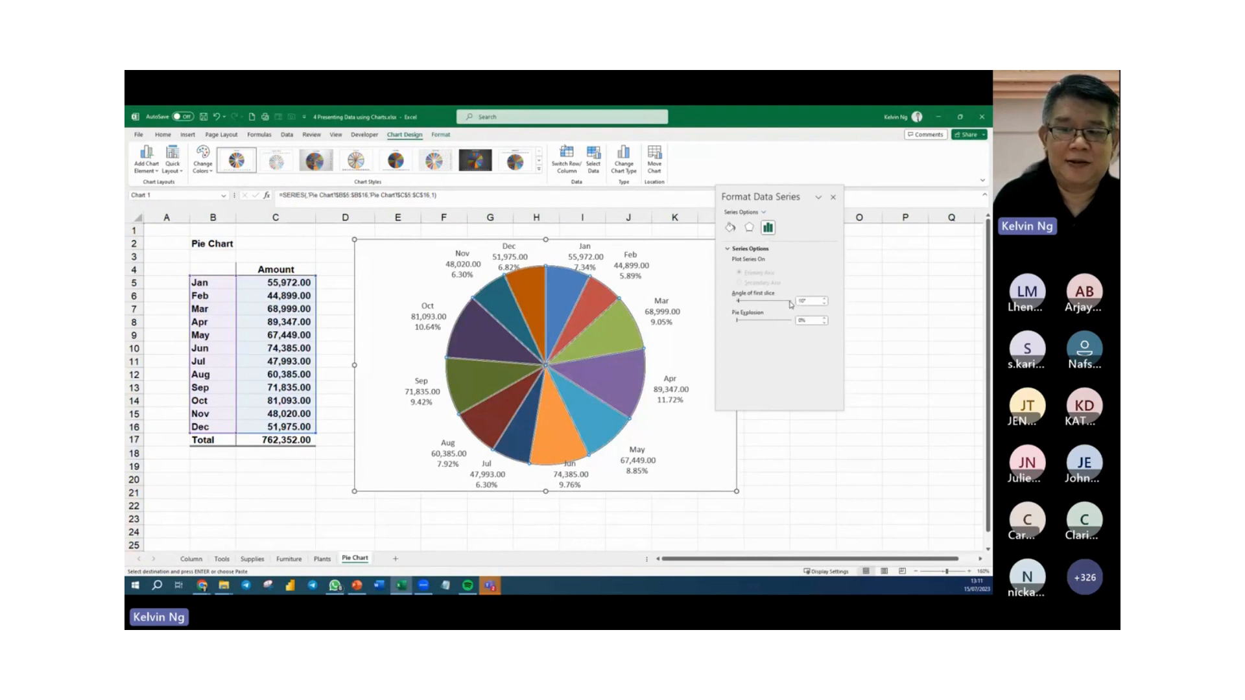
left_click(789, 302)
left_click(790, 302)
left_click(790, 302)
left_click(790, 302)
left_click(790, 302)
left_click(790, 303)
left_click(790, 302)
left_click(790, 302)
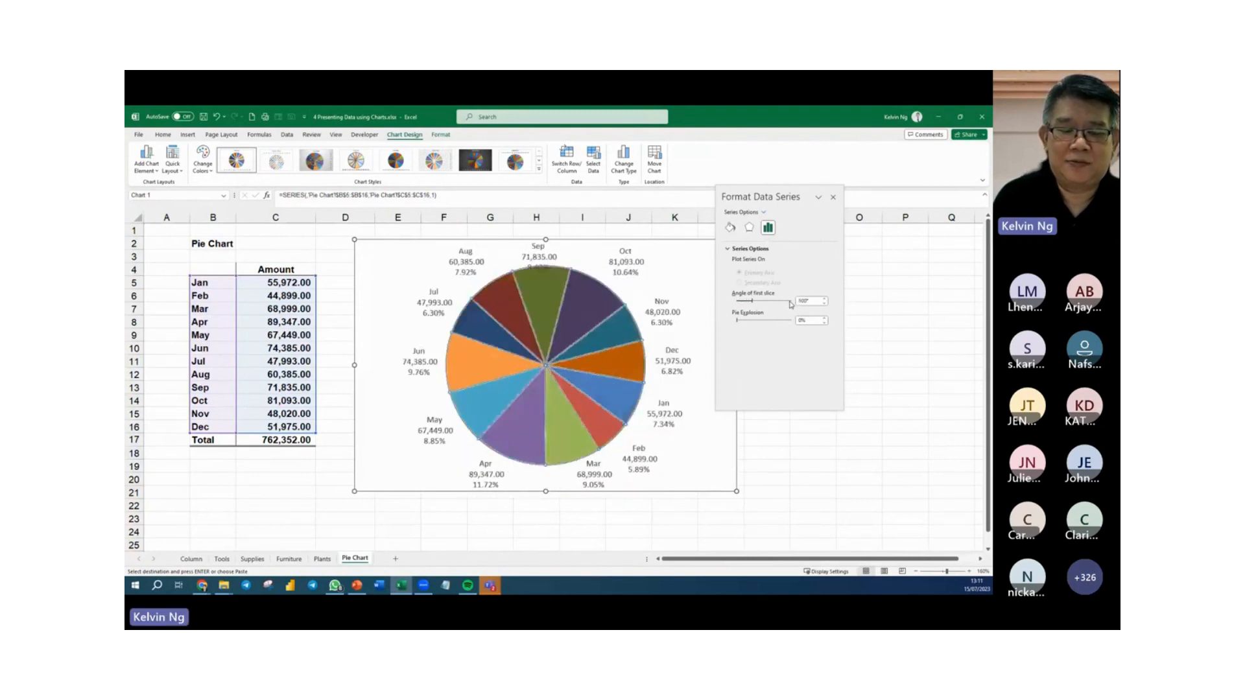
left_click(790, 303)
left_click(790, 302)
left_click(790, 302)
left_click(790, 302)
left_click(790, 302)
left_click(790, 302)
left_click(790, 302)
left_click(790, 302)
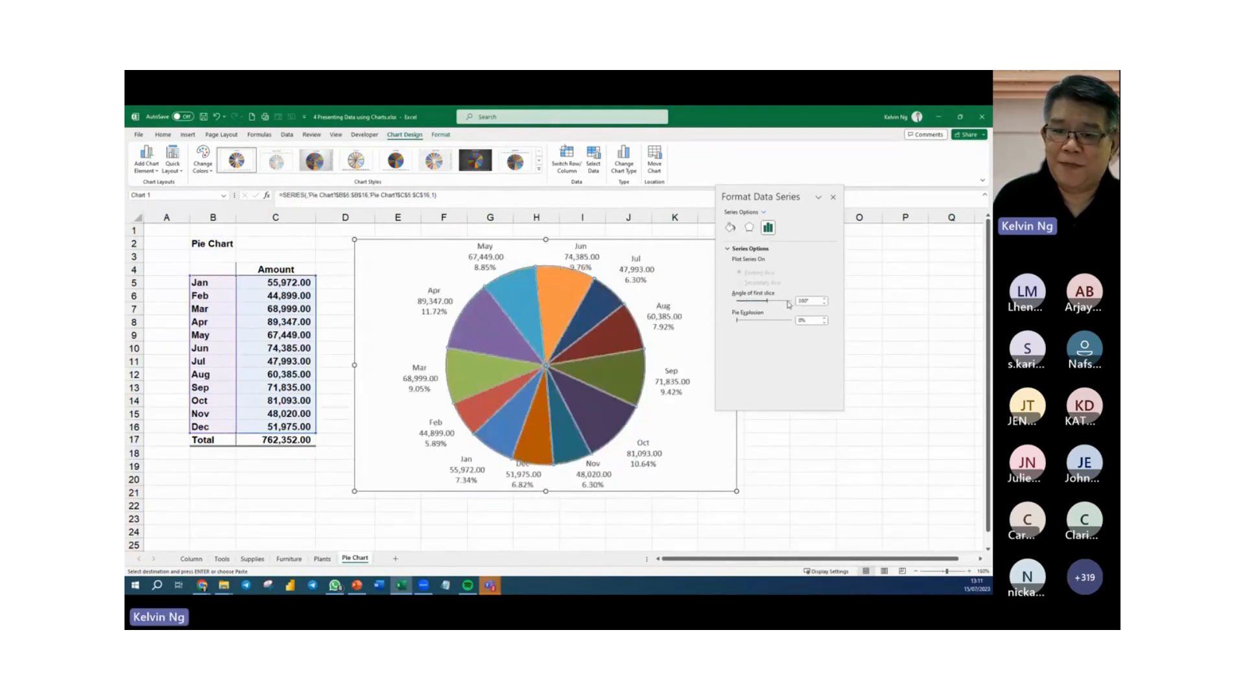
left_click(789, 302)
left_click(788, 302)
left_click(789, 302)
left_click(789, 302)
left_click(787, 304)
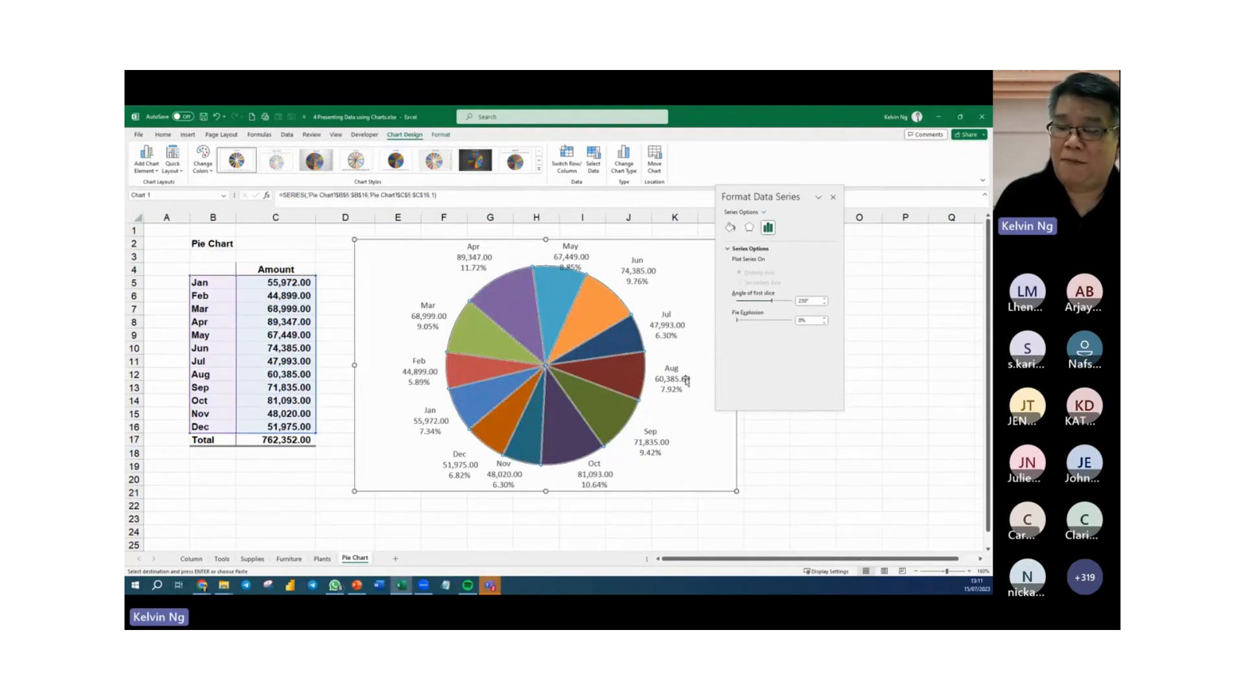
Pull the Jul slice out of the pie by about 56% and move the format pane clear of the chart.
left_click(621, 338)
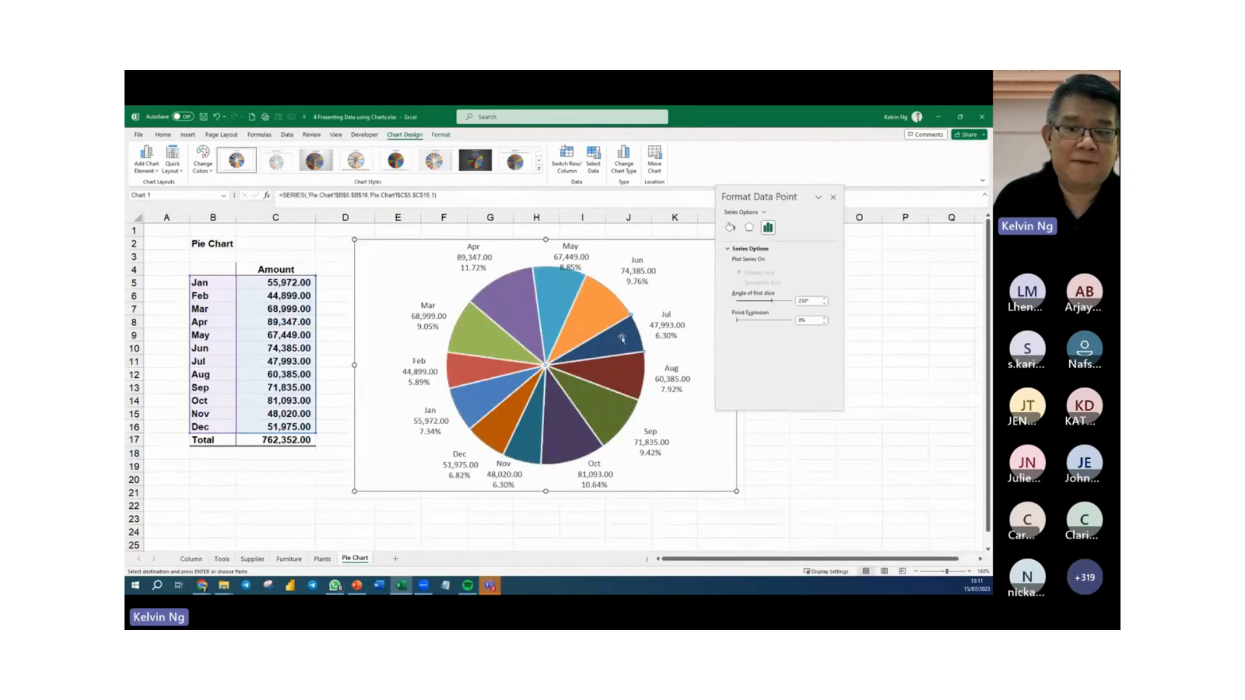
left_click_drag(621, 338, 680, 320)
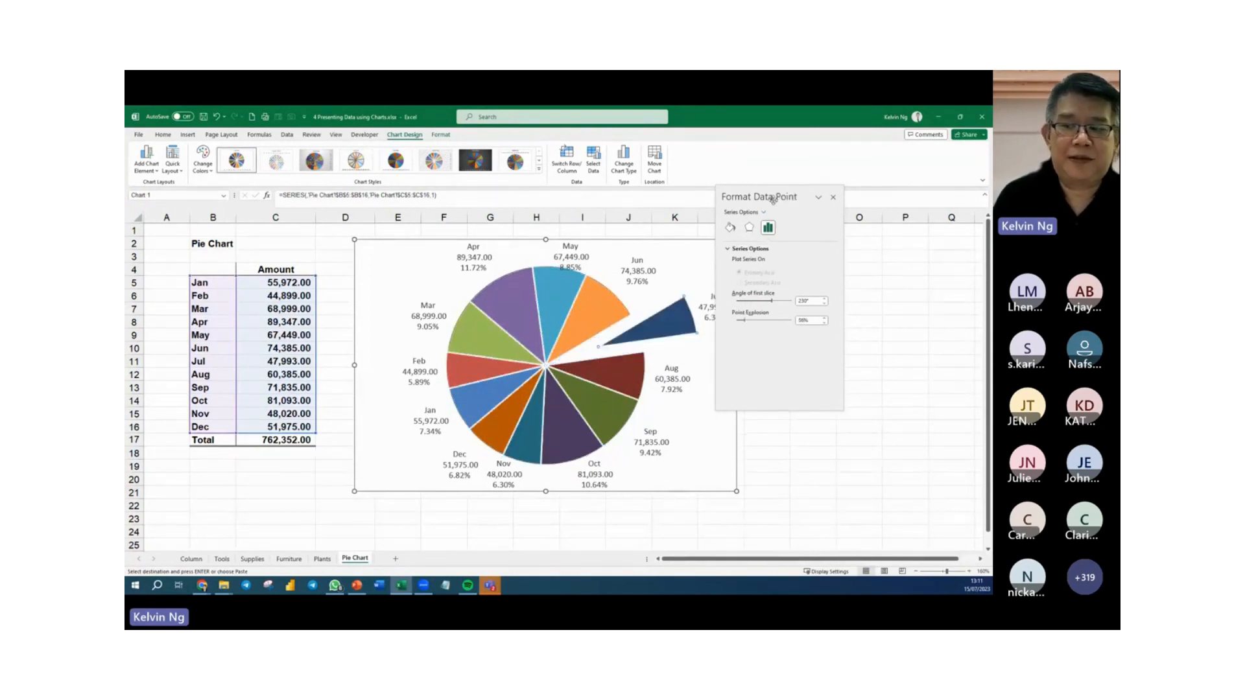
left_click_drag(773, 200, 863, 193)
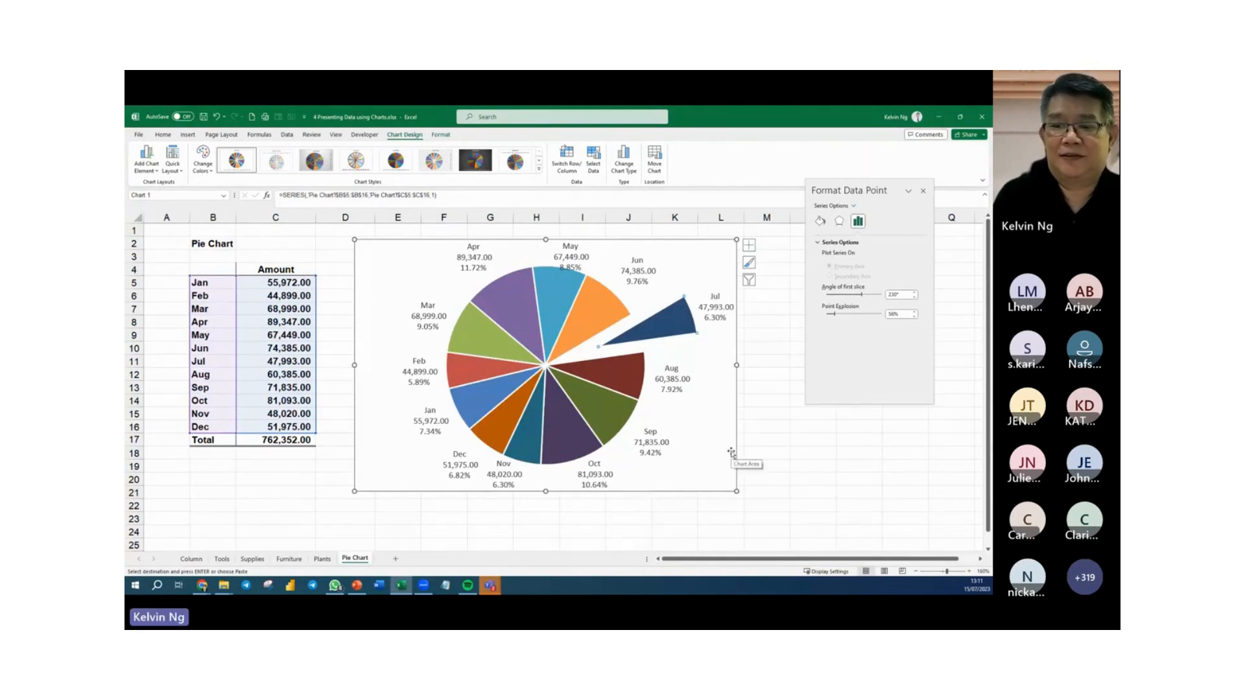
left_click(763, 413)
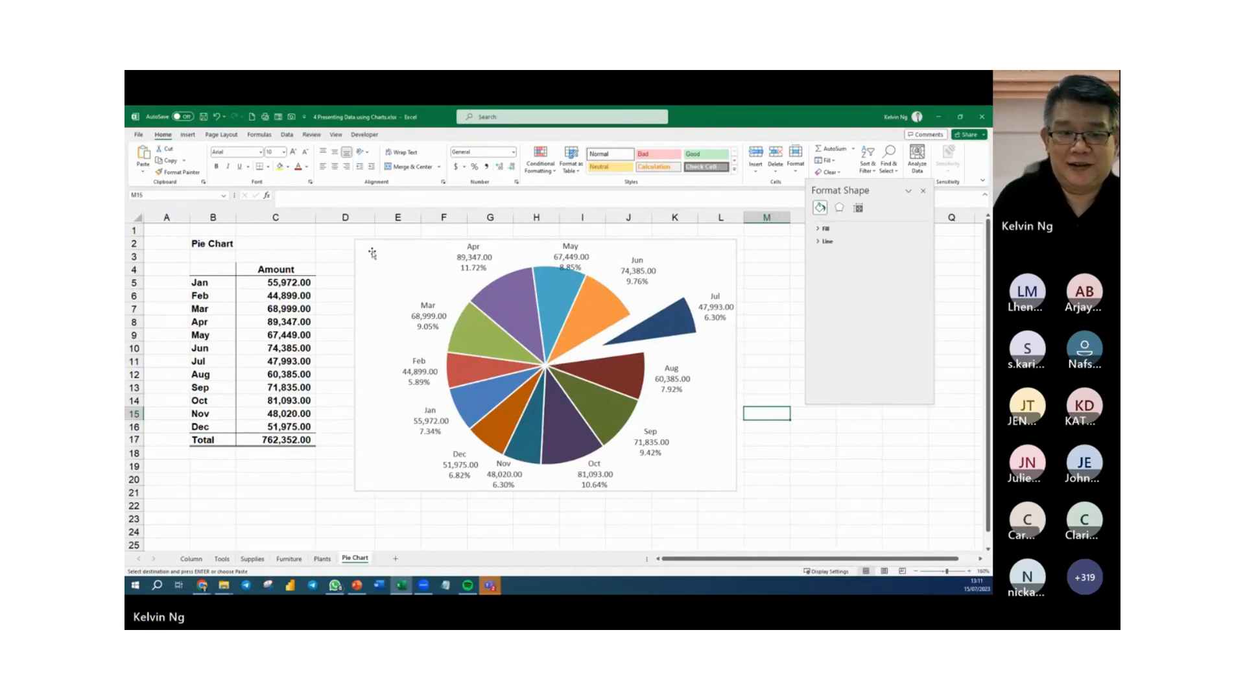
left_click_drag(372, 253, 342, 243)
left_click(342, 244)
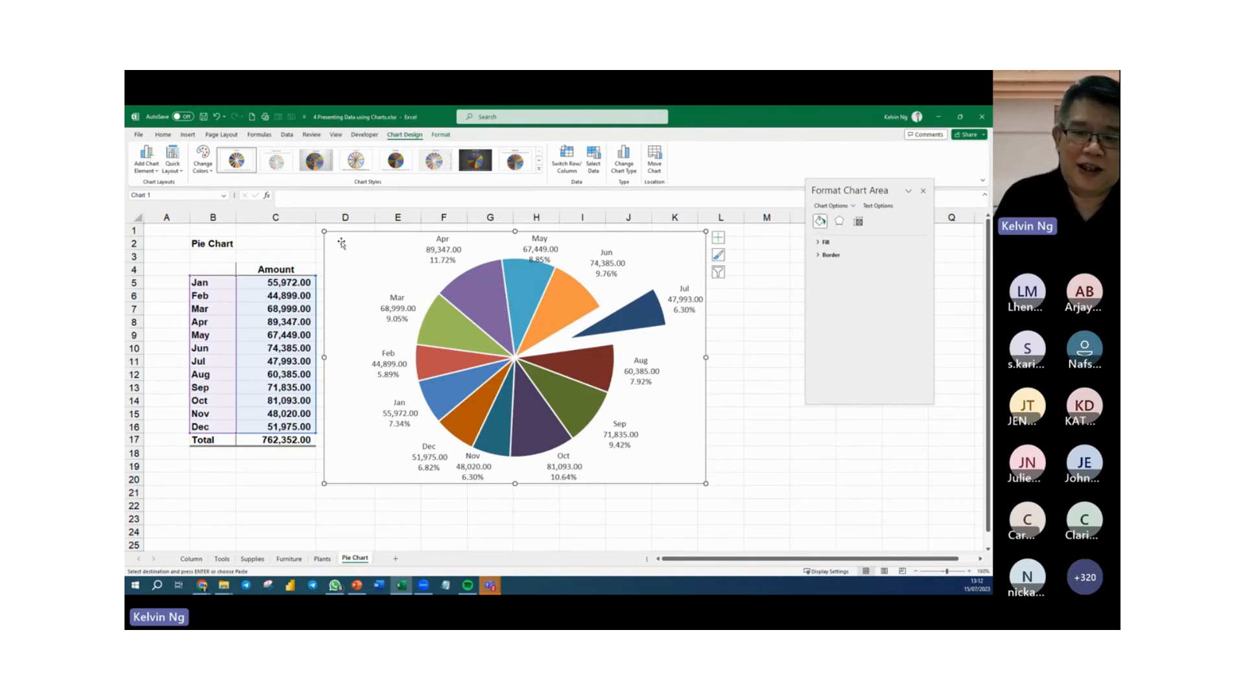
left_click_drag(341, 244, 179, 239)
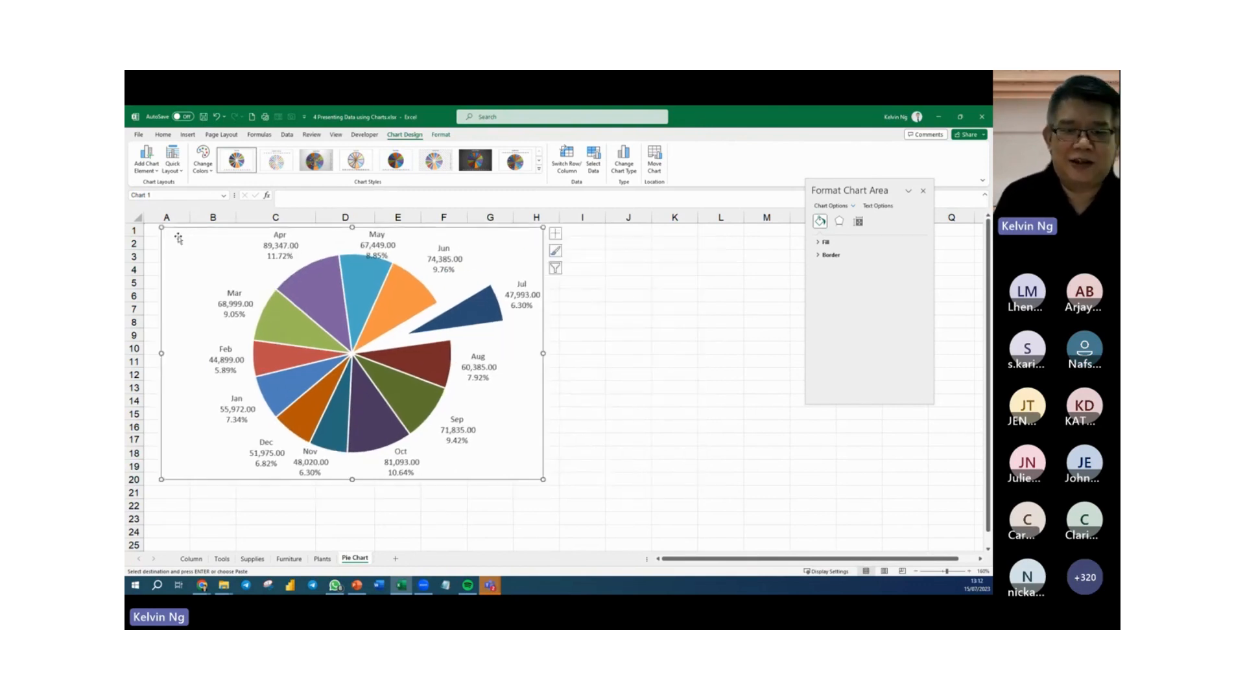
left_click(579, 374)
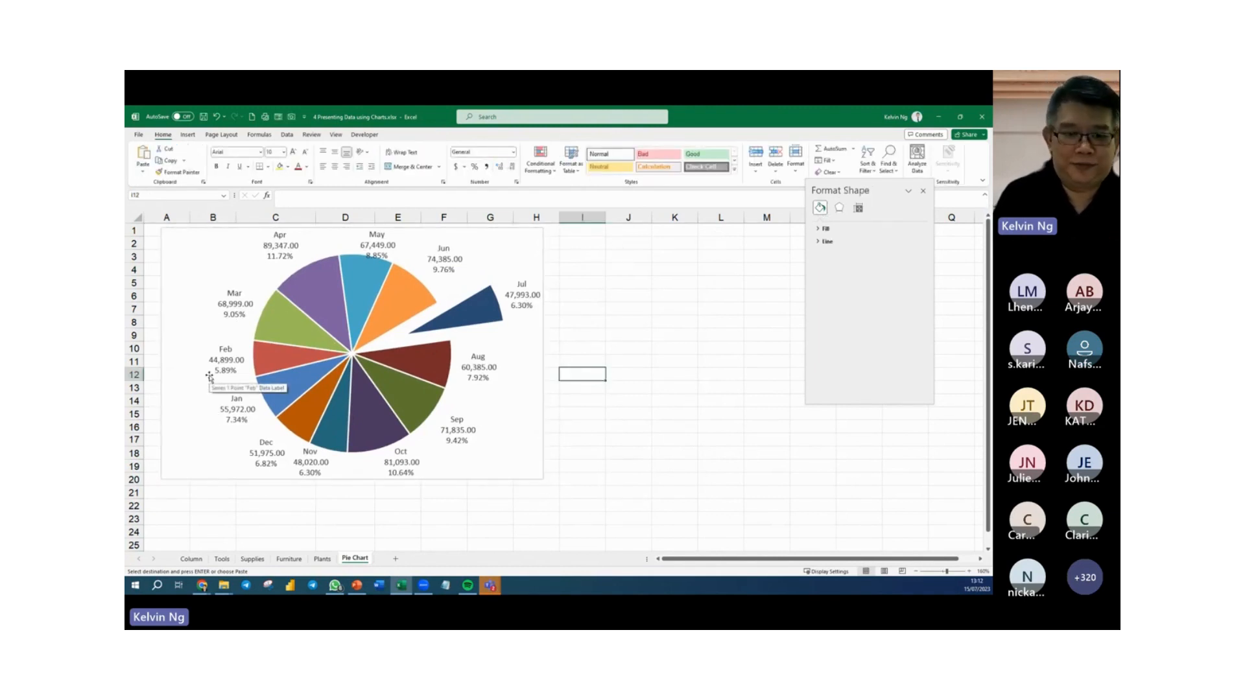
key("ctrl+z")
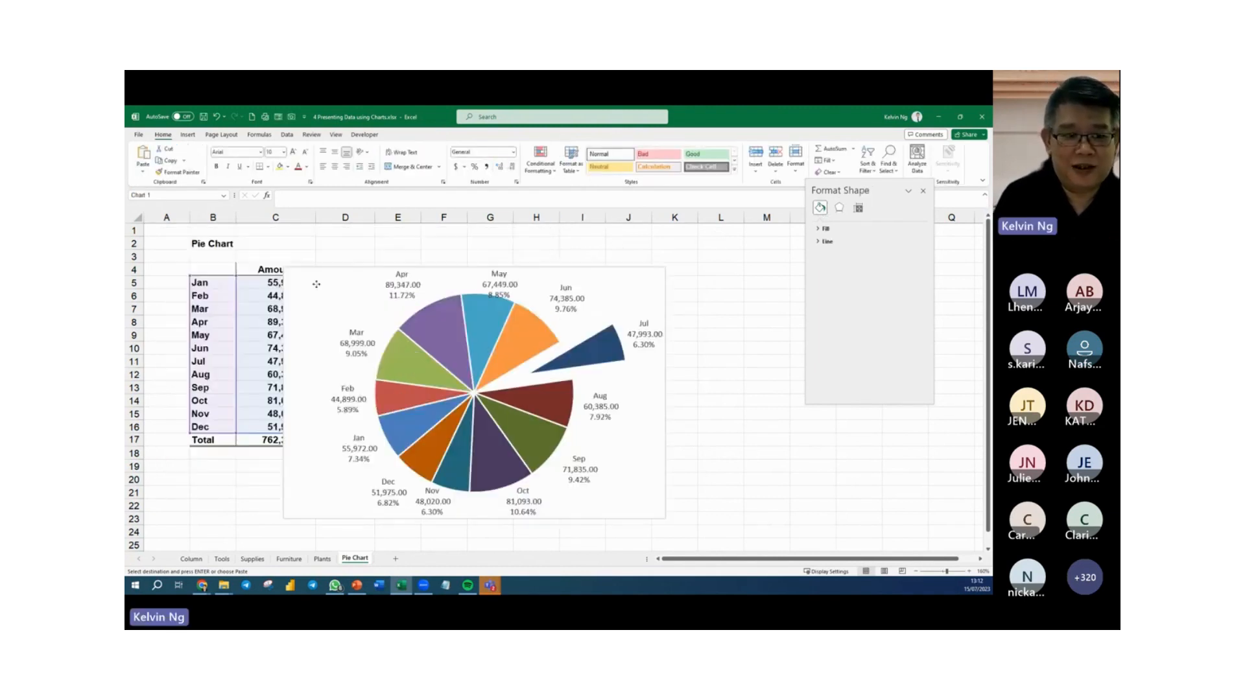
left_click(409, 269)
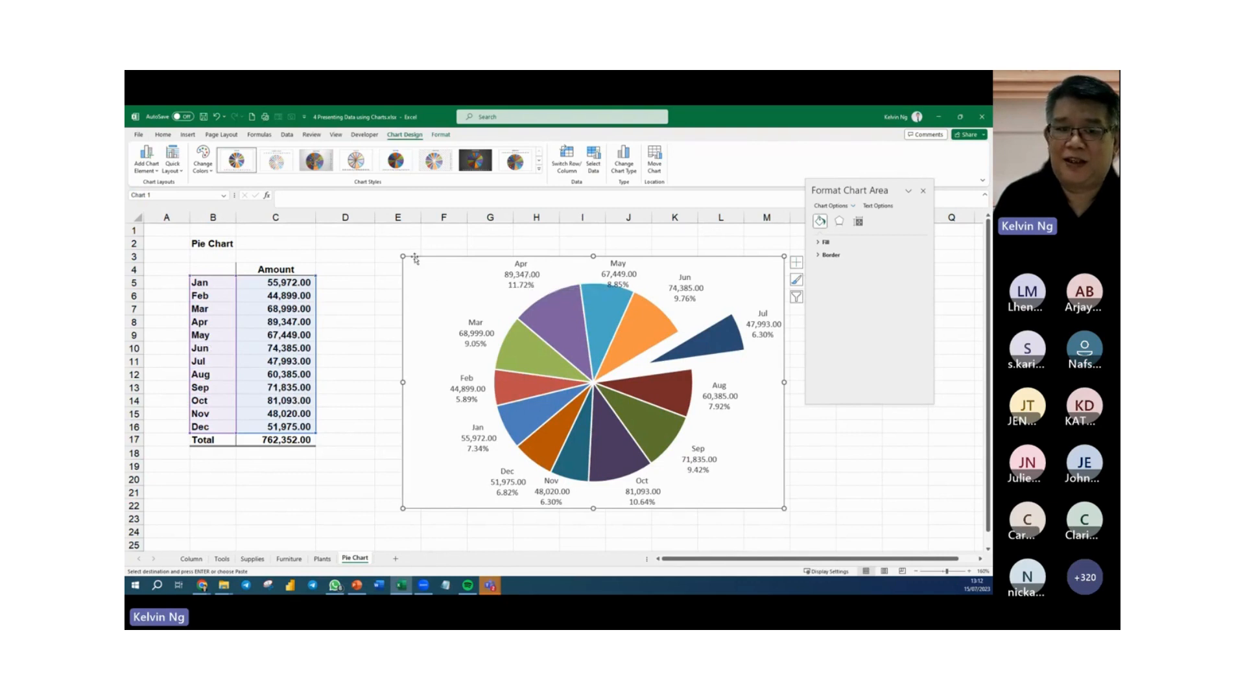
Move the pie chart over the monthly amounts table so that it covers the source data, and deselect it.
left_click_drag(413, 263, 189, 233)
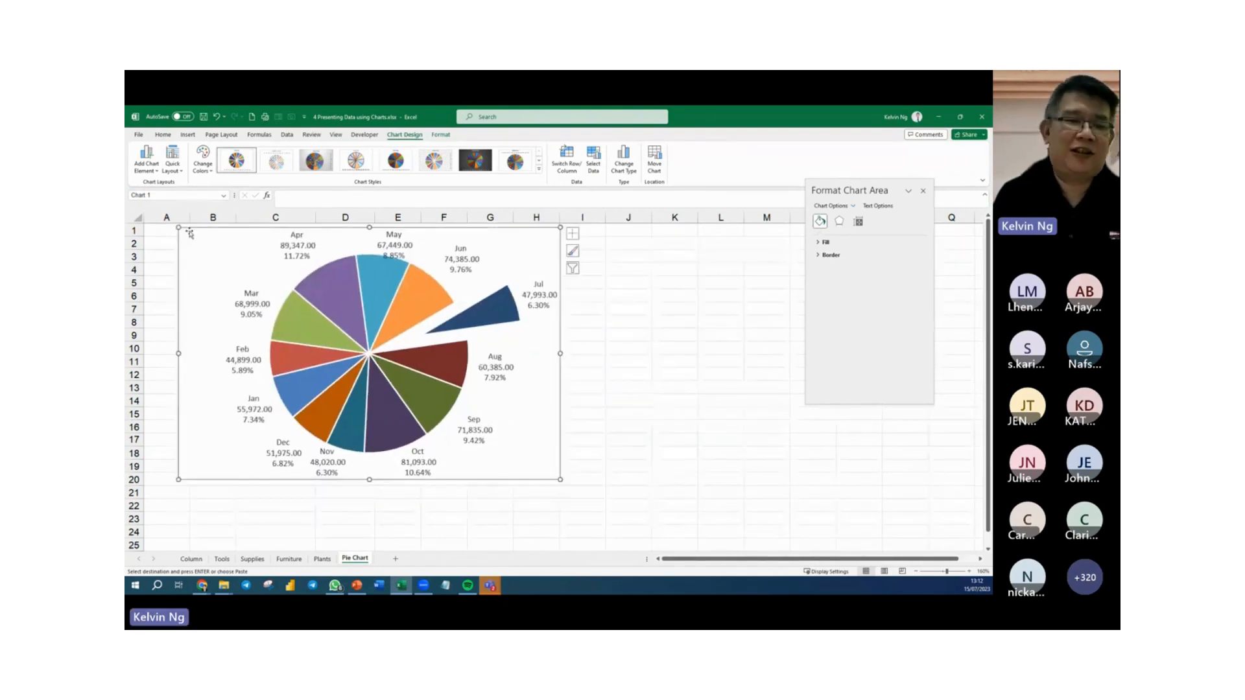
left_click(610, 426)
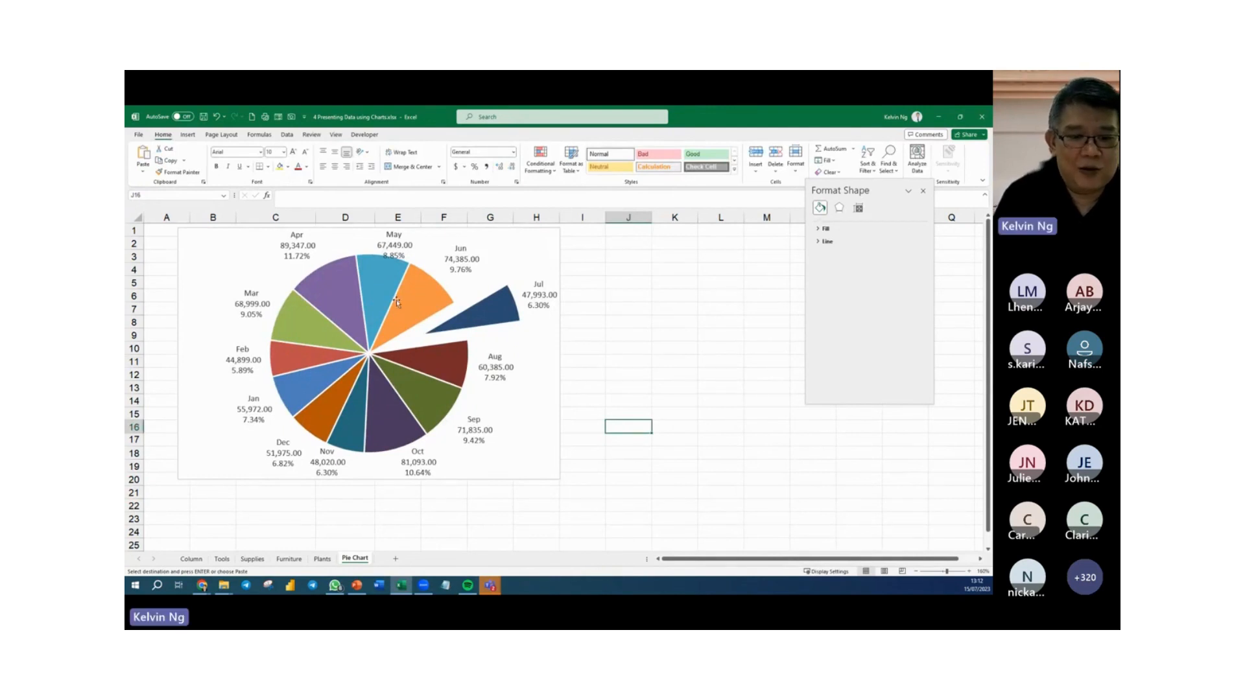
Shrink the pie chart's plot area slightly to leave more room for the outside data labels, and deselect the chart.
left_click(441, 435)
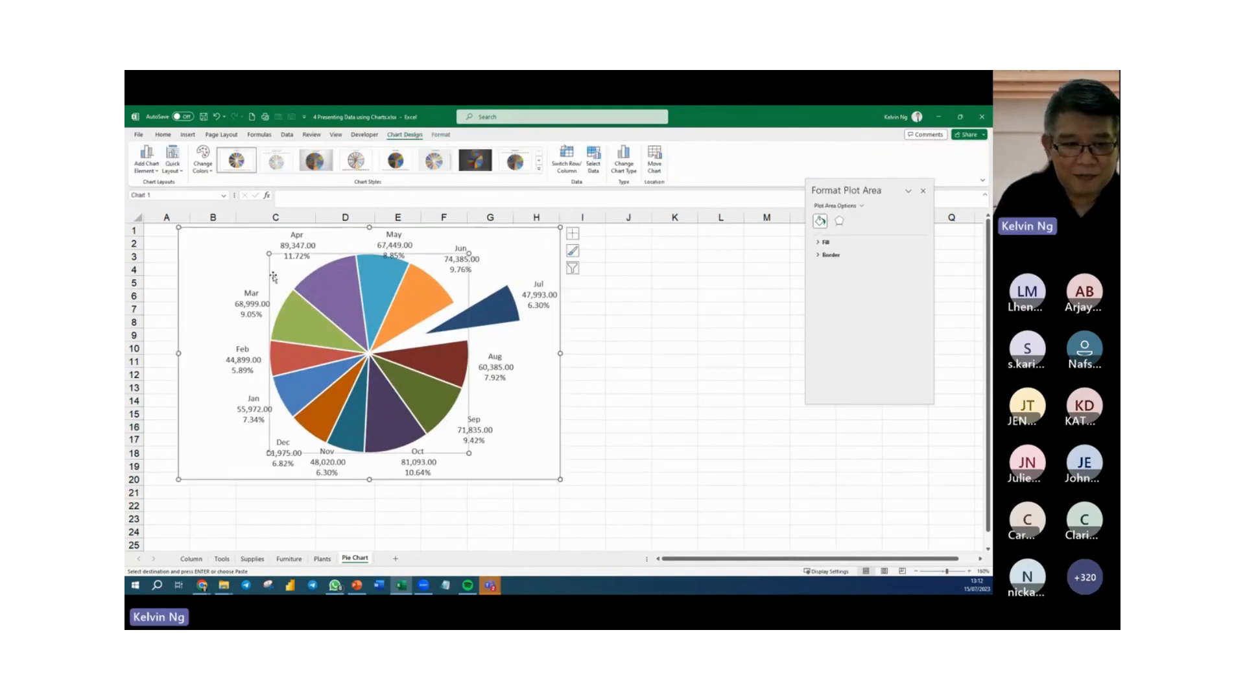
left_click(472, 458)
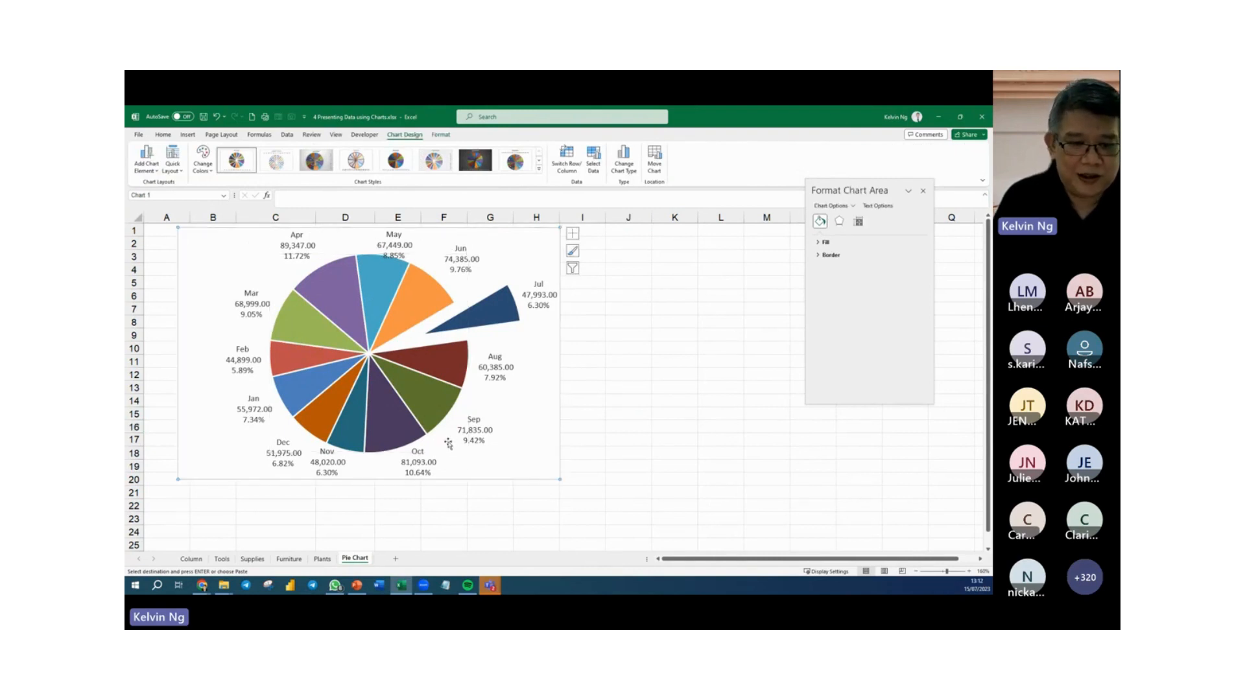
left_click(469, 454)
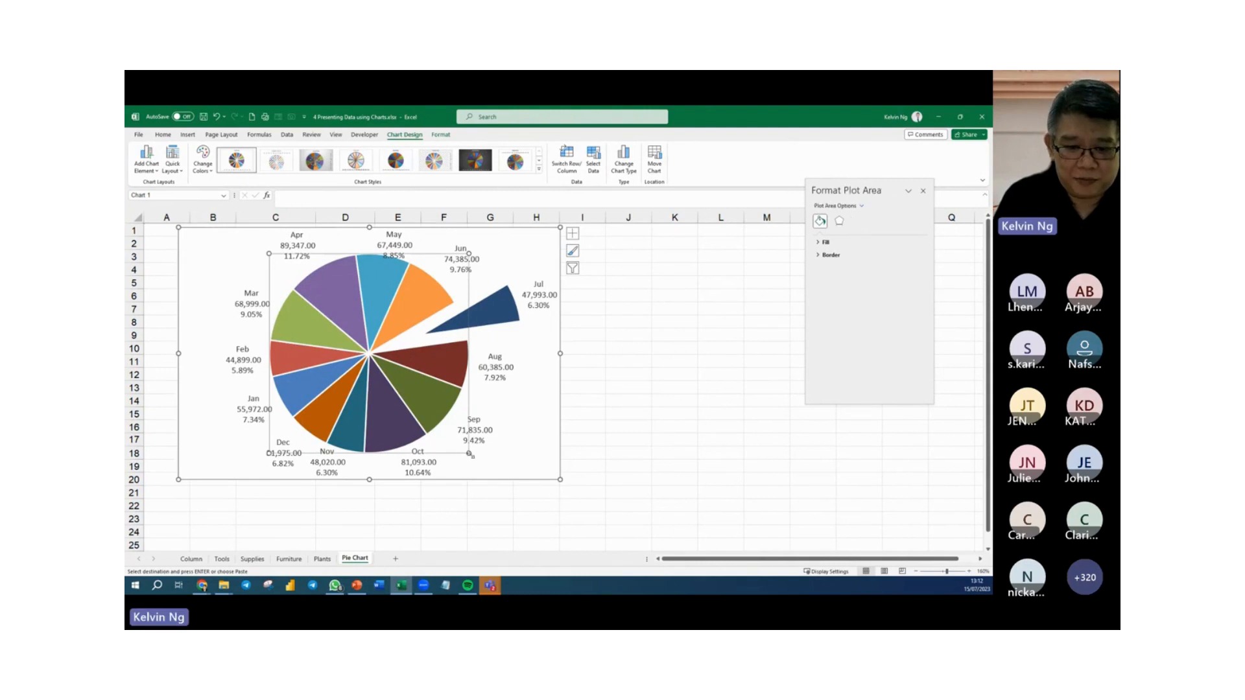
left_click_drag(471, 453, 457, 442)
left_click(514, 452)
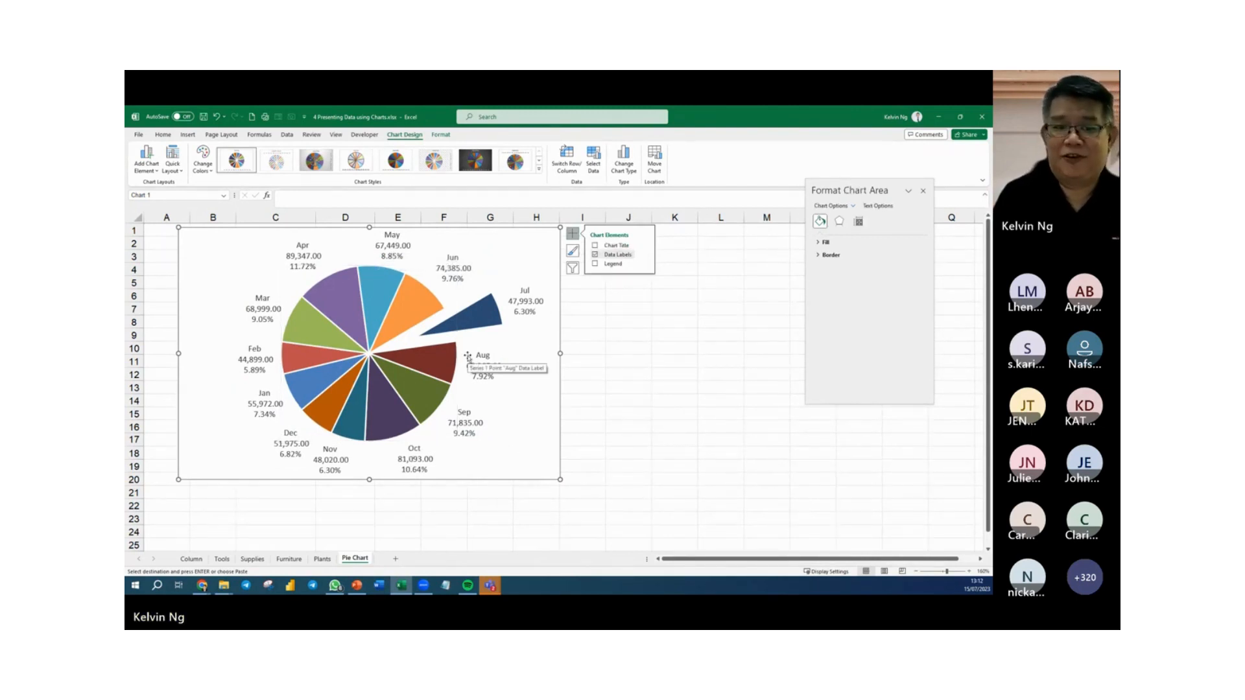
left_click(451, 424)
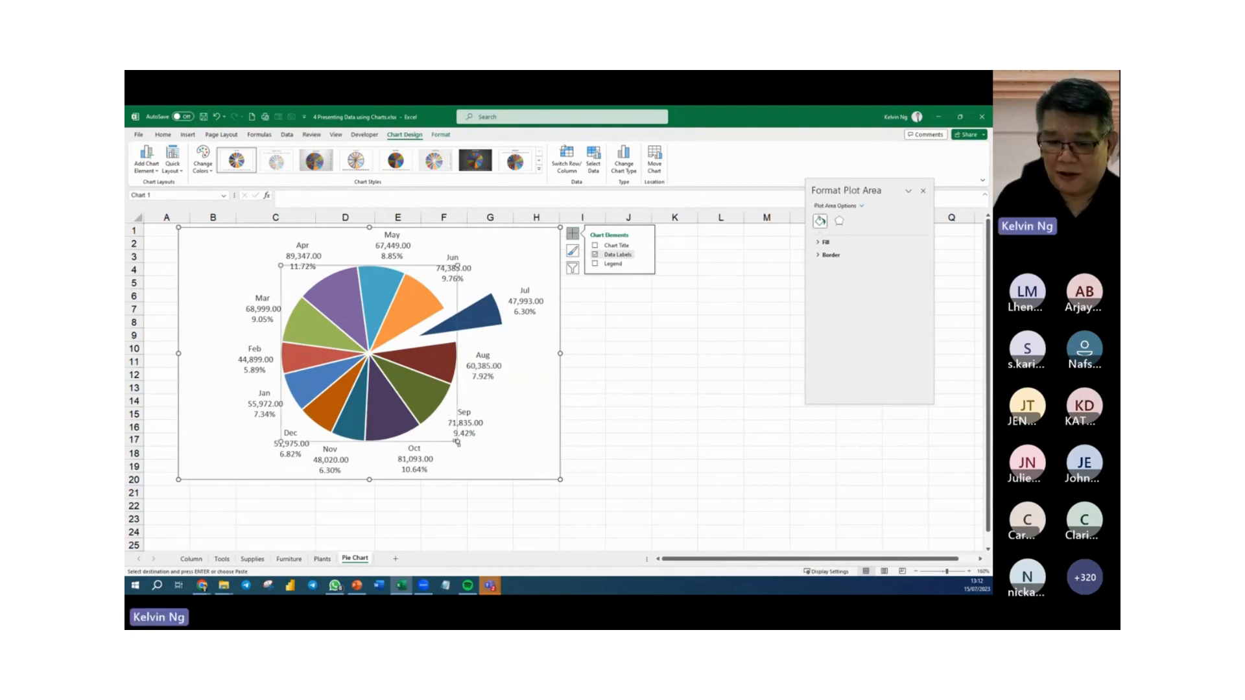
left_click(532, 455)
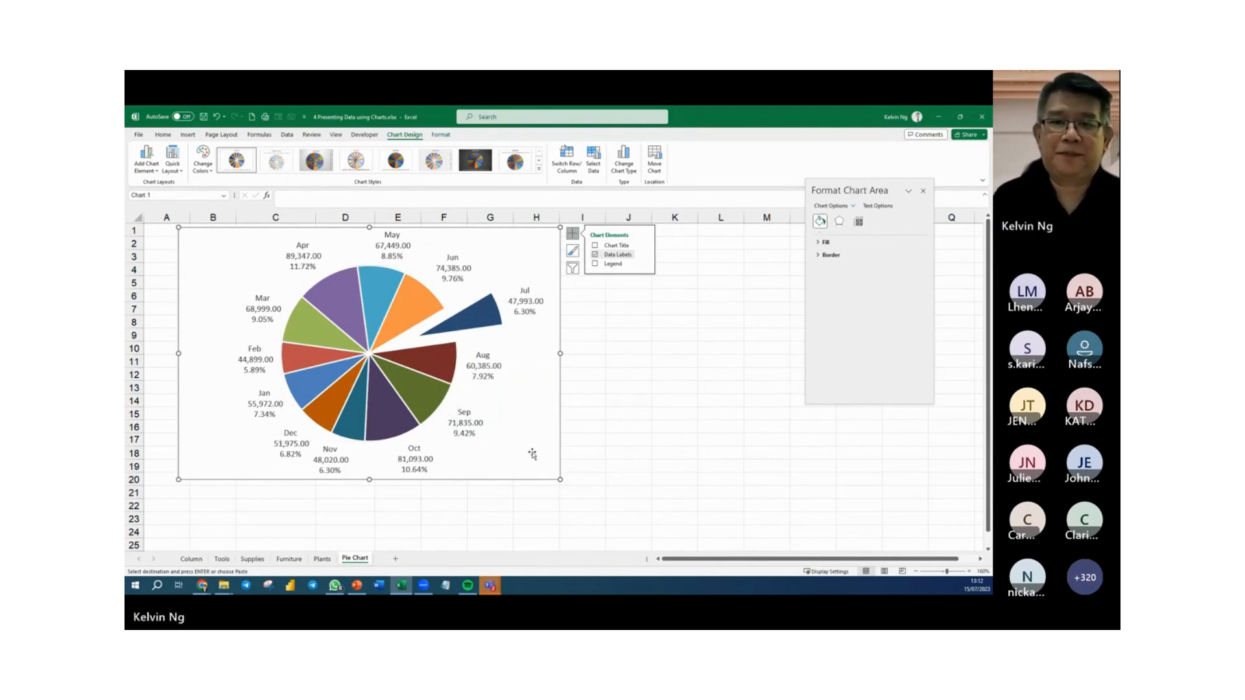
left_click(736, 396)
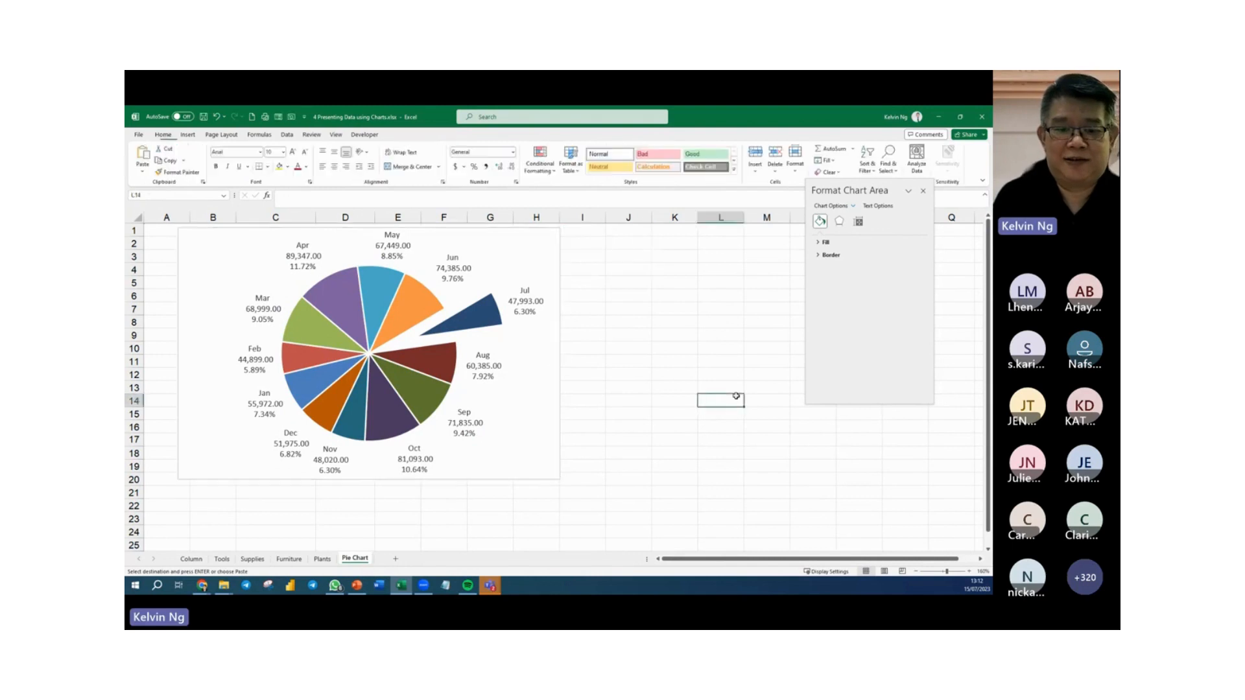
Save a copy of the workbook in the same folder as 4 Presenting Data using Charts - Done.xlsx.
left_click(137, 136)
left_click(162, 262)
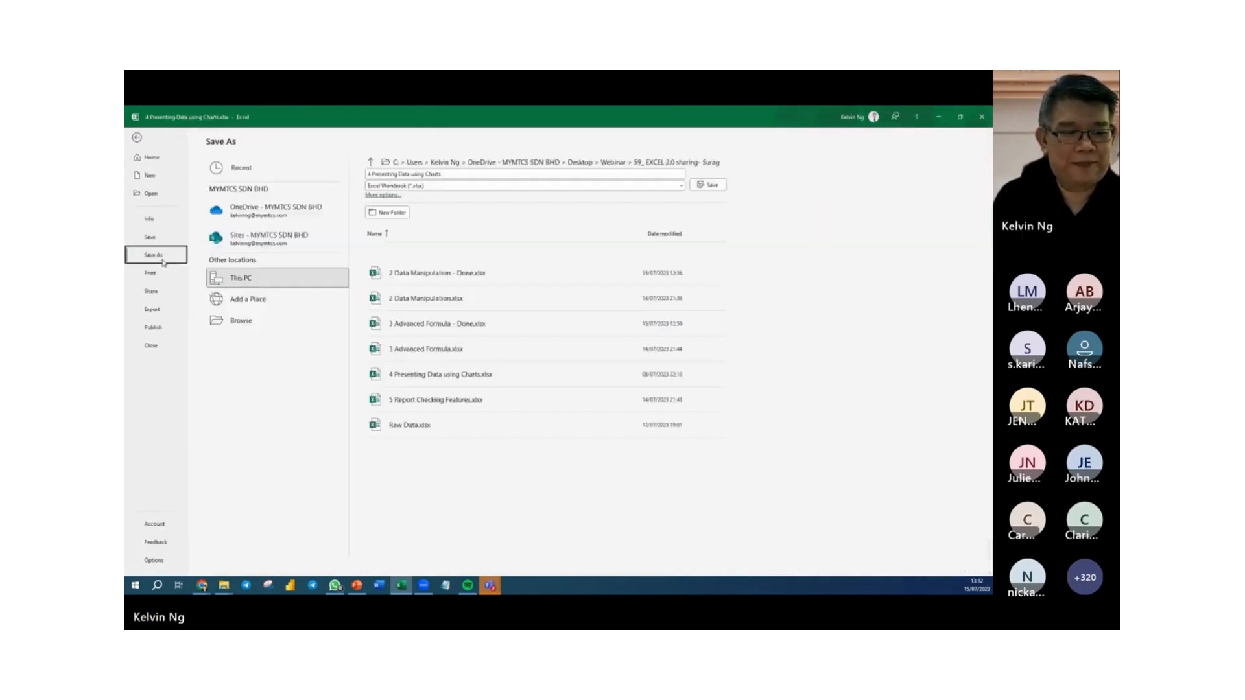
left_click(273, 326)
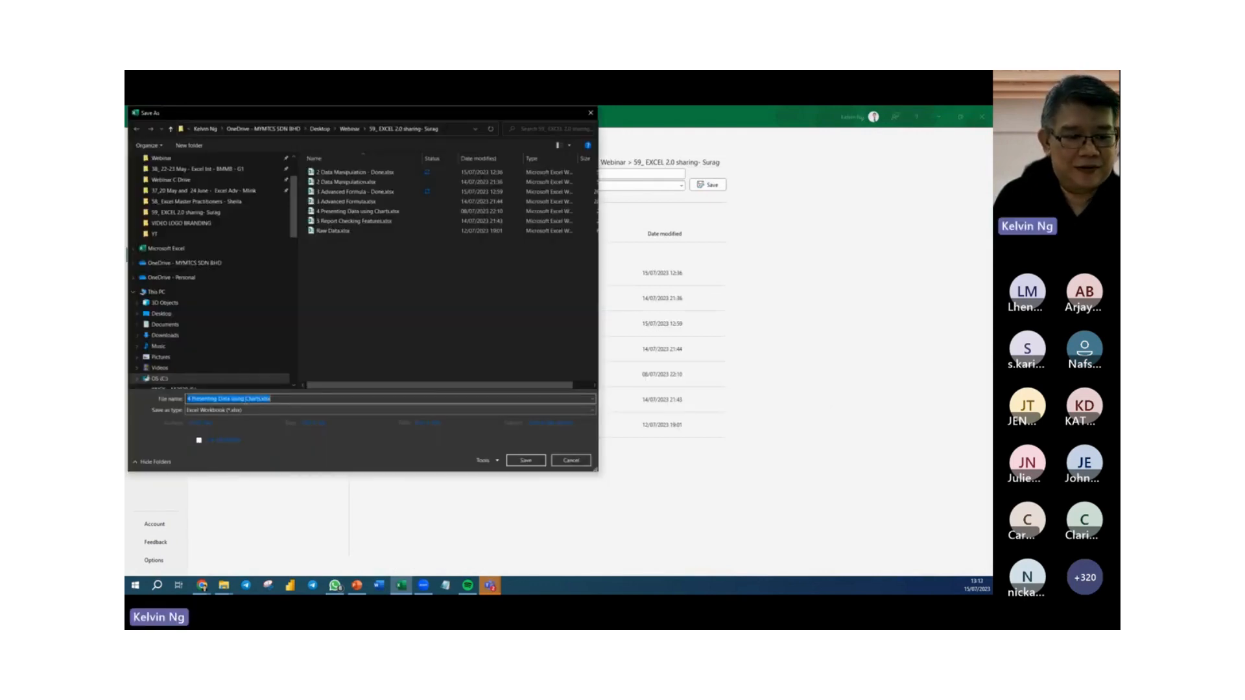
left_click(260, 399)
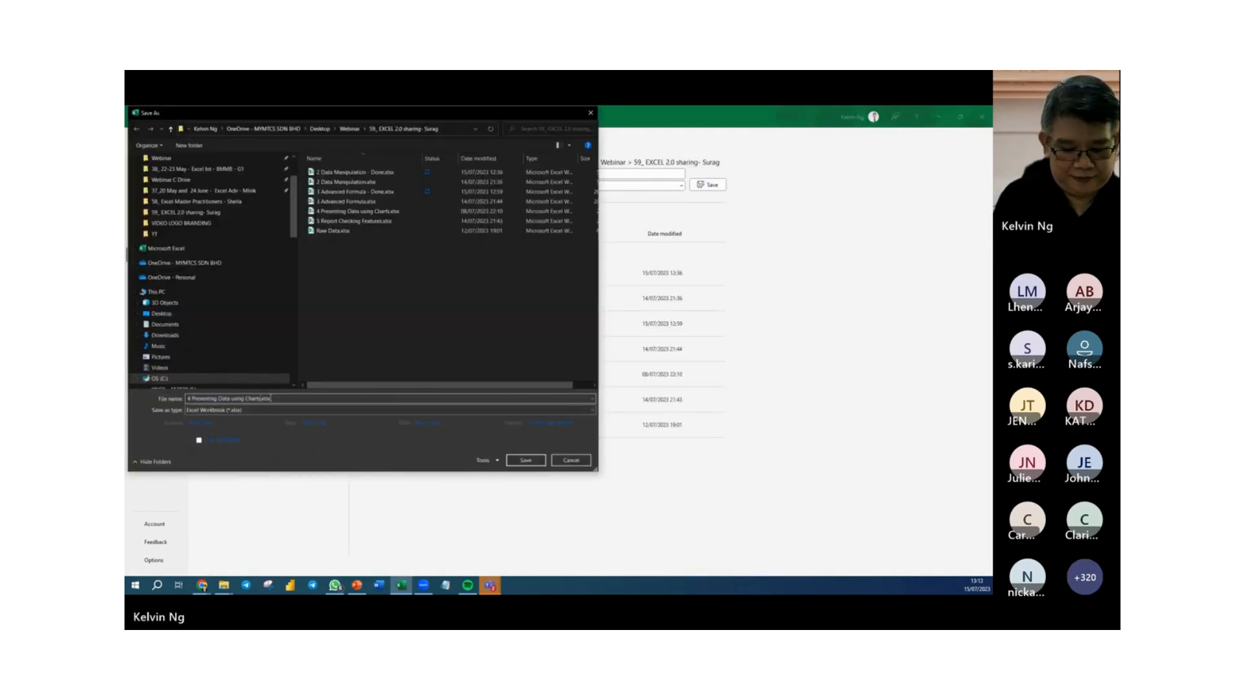
type("- Done")
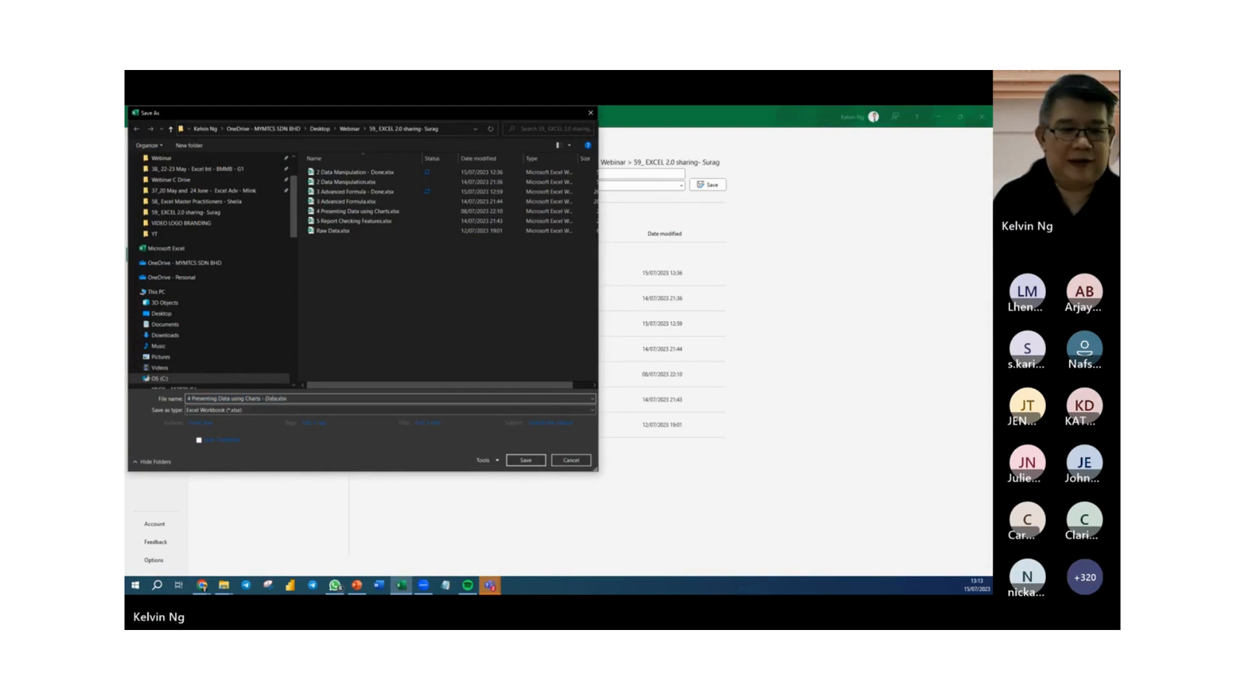
type(" Data")
key("BackSpace")
key("BackSpace")
key("BackSpace")
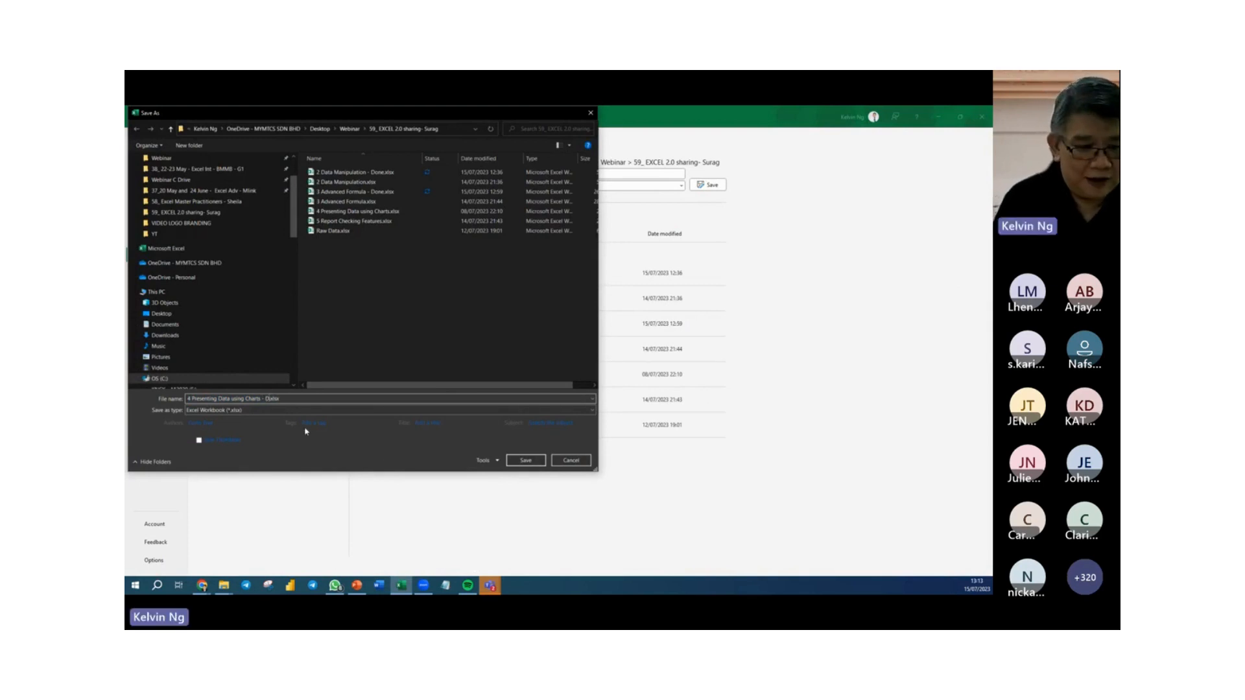
type("one")
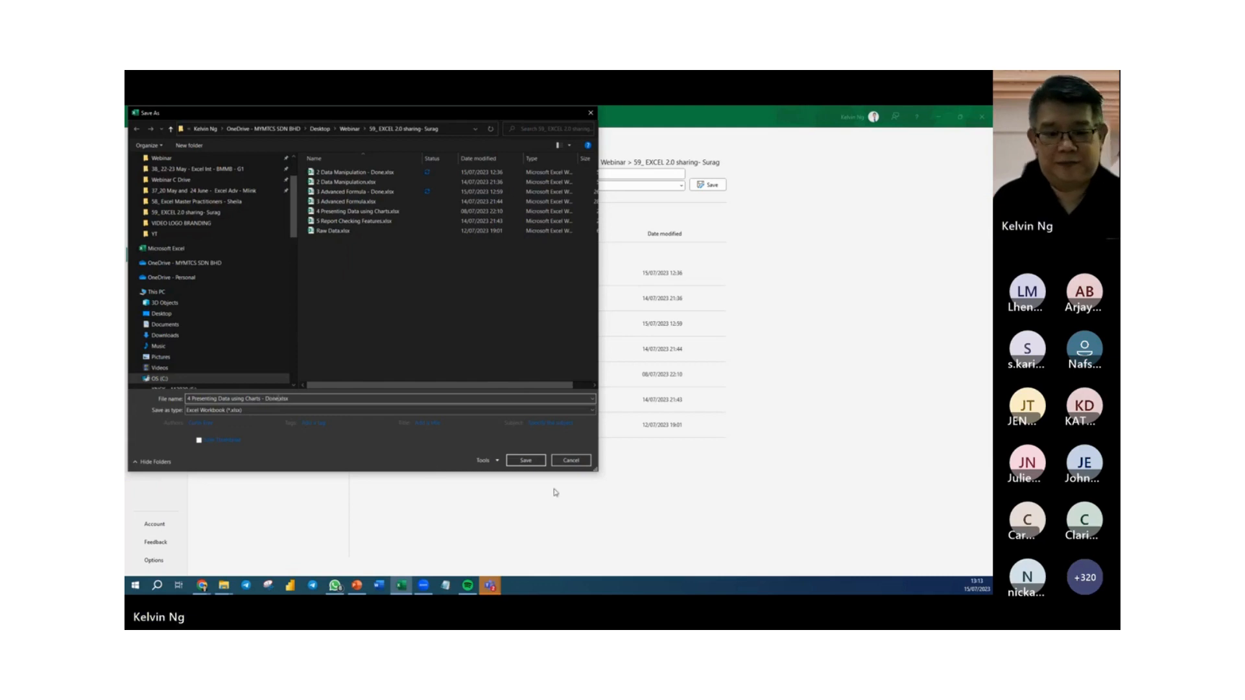
left_click(528, 463)
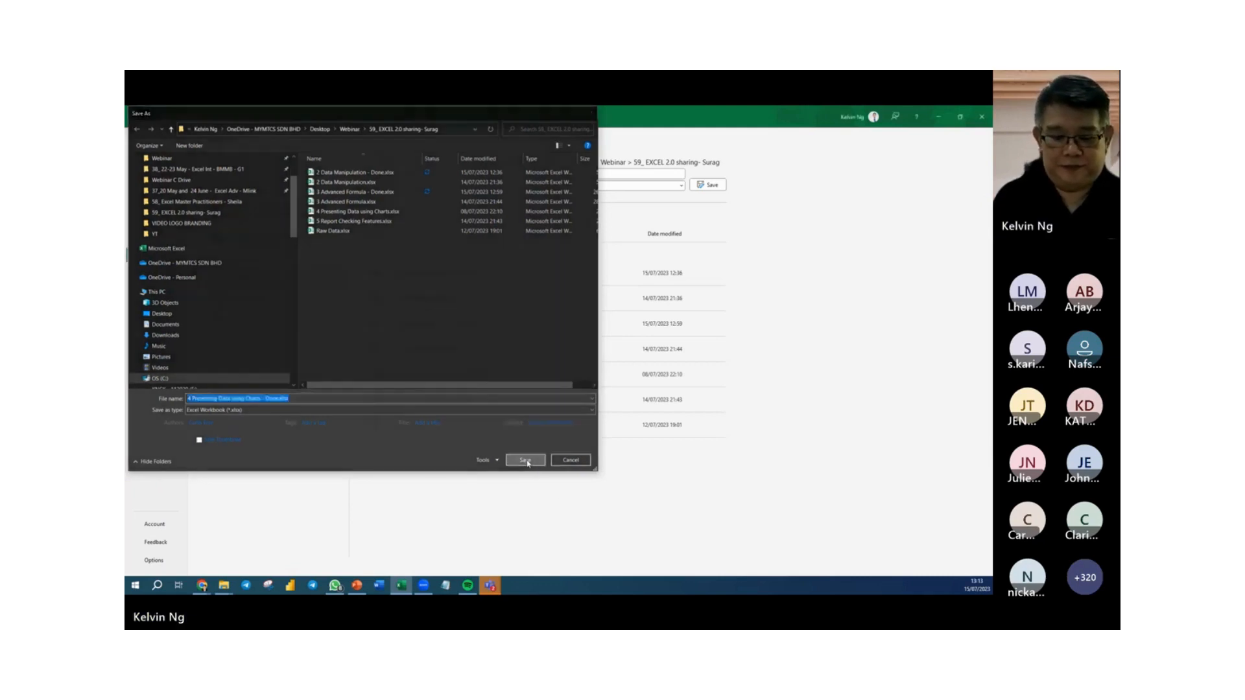
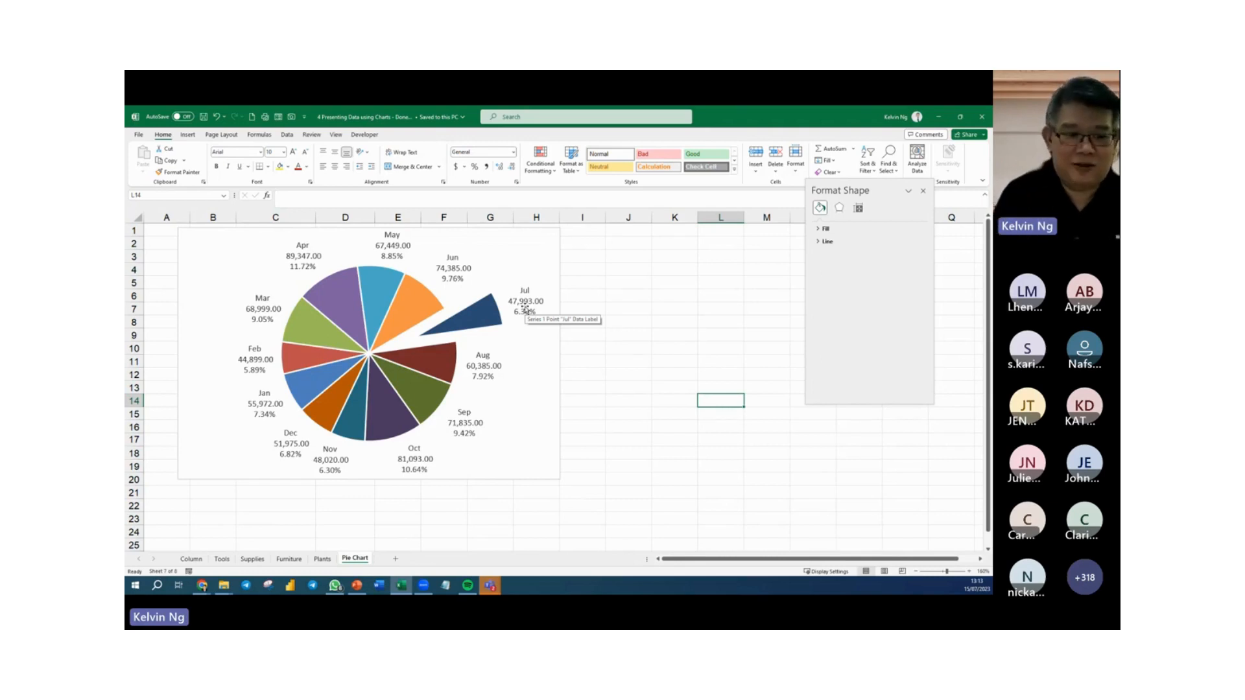
Close the charts workbook and open 5 Report Checking Features.xlsx from the same folder in File Explorer.
left_click(593, 364)
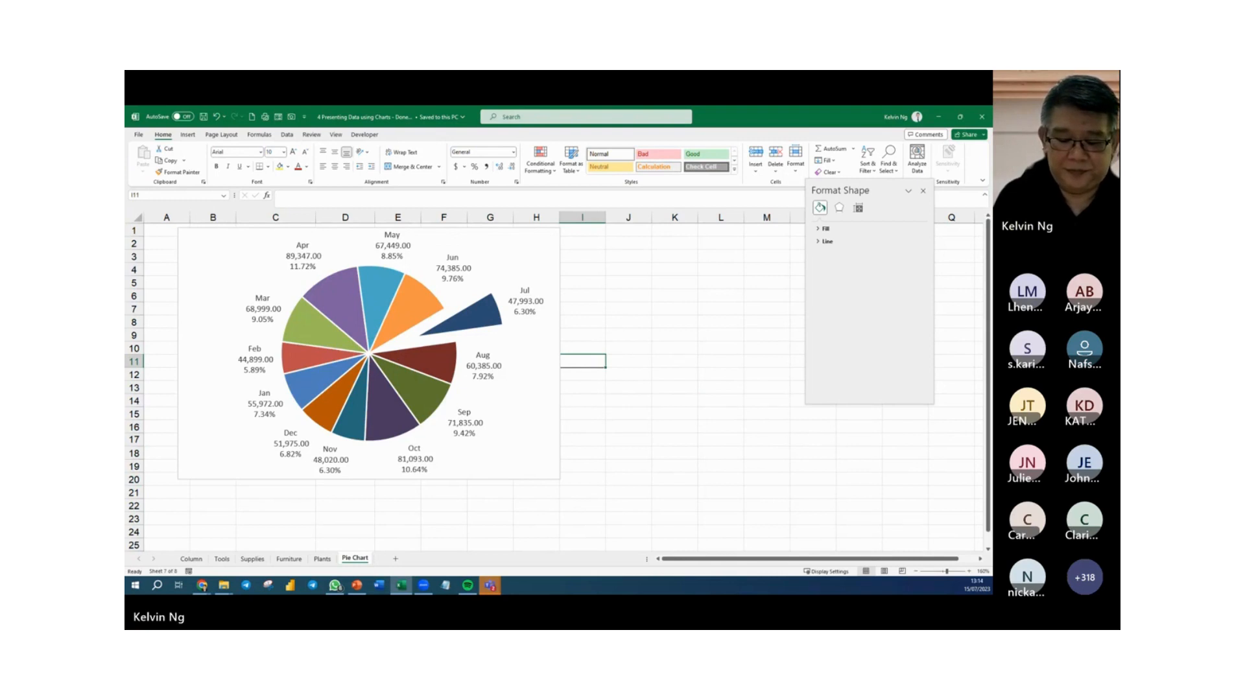
left_click(159, 269)
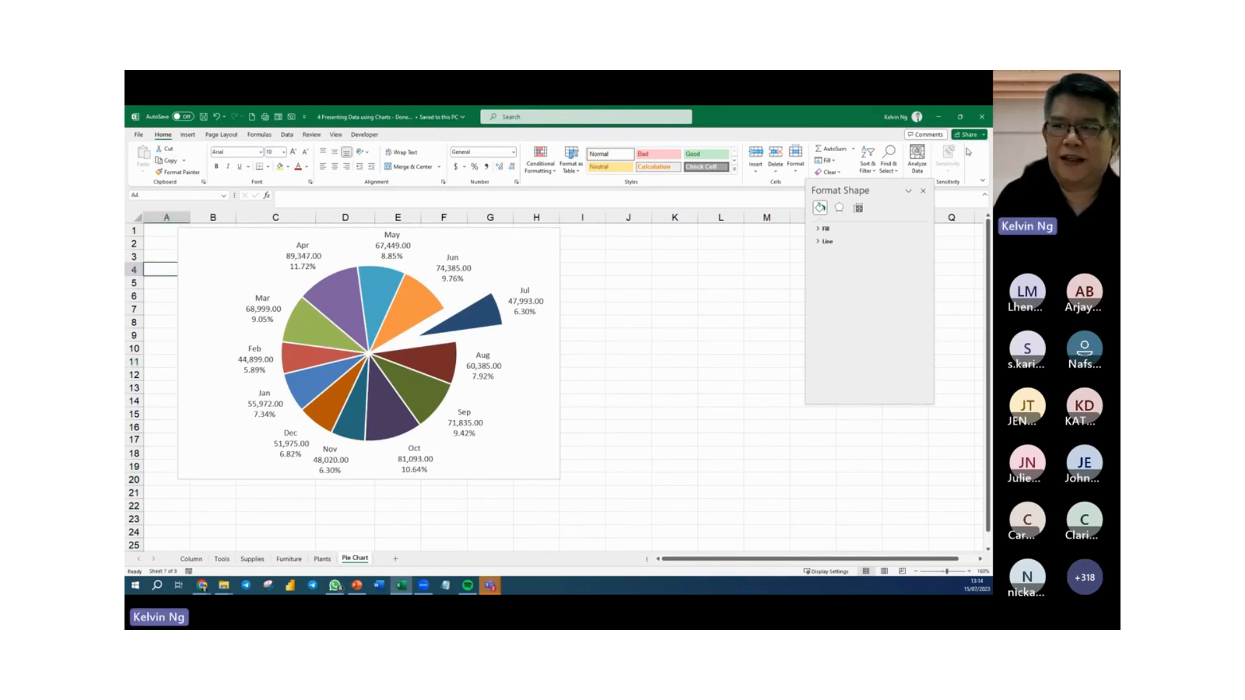
left_click(981, 126)
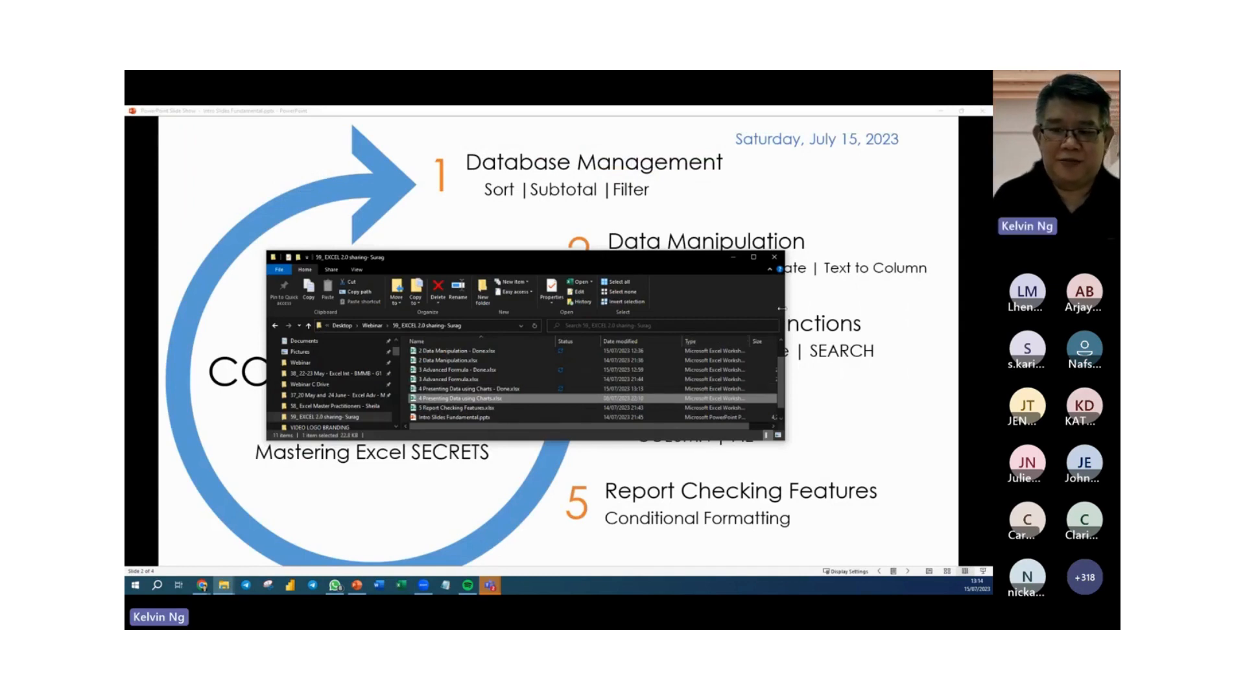
left_click_drag(781, 309, 689, 311)
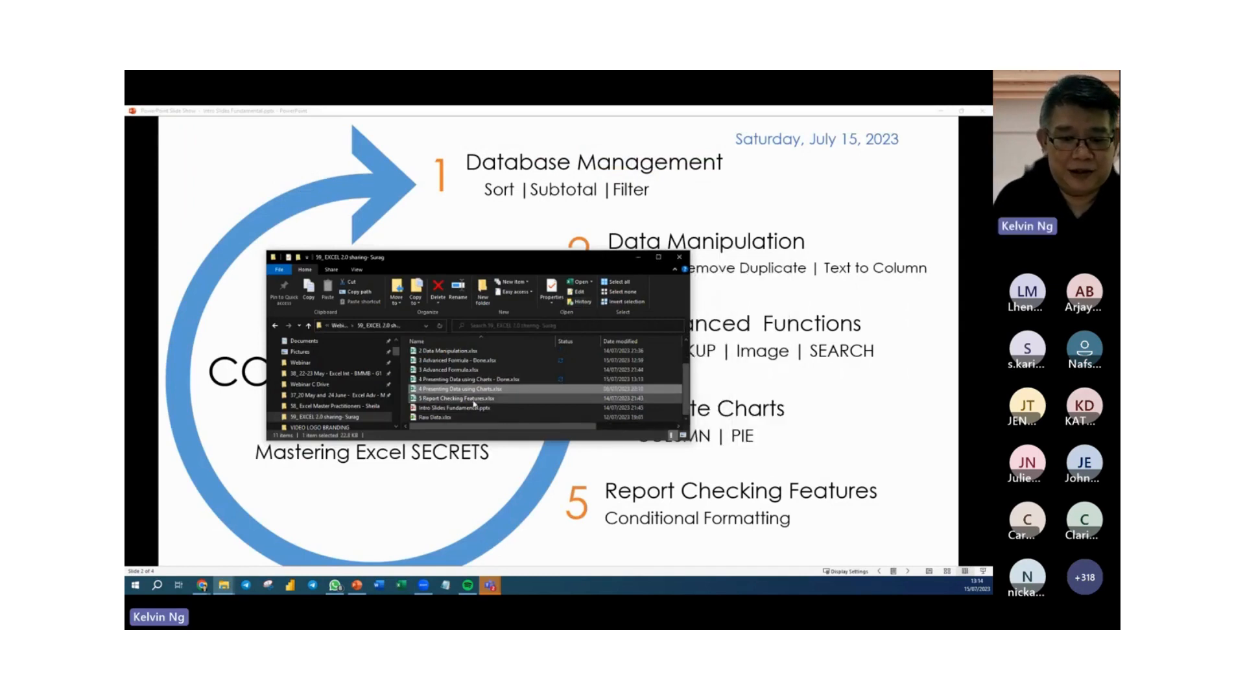
left_click(447, 399)
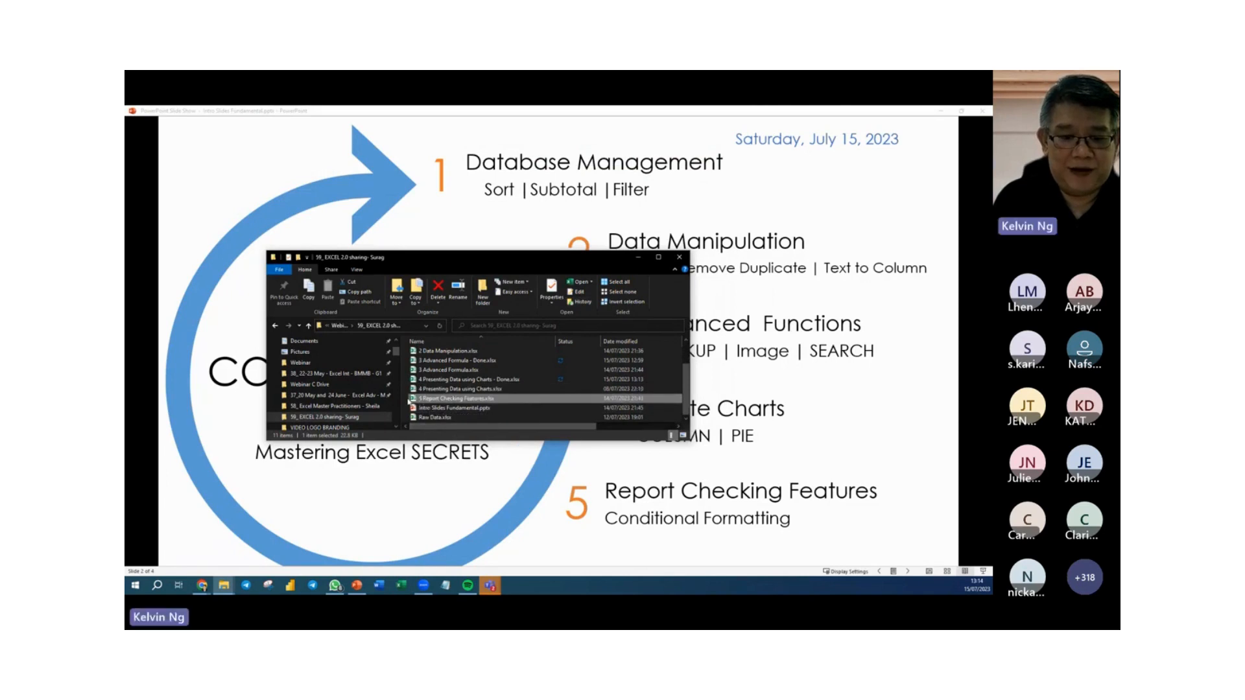
double_click(413, 401)
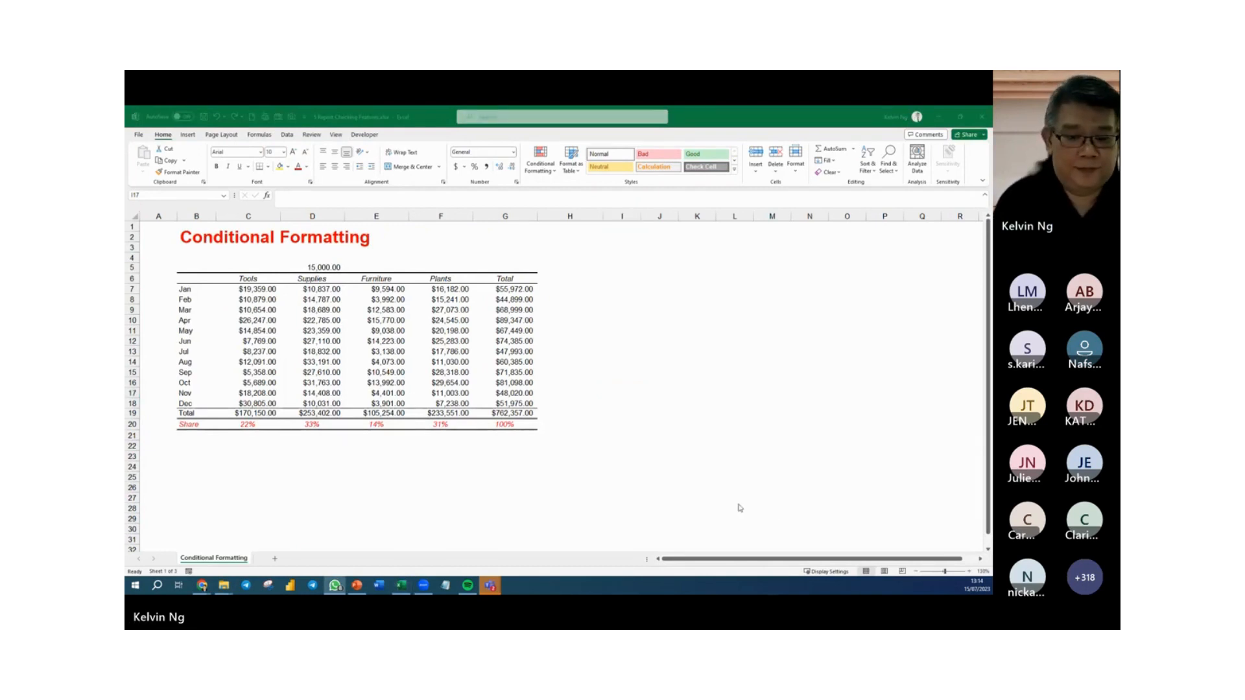
Highlight the top 1 value among the Jan to Dec Tools amounts with Light Red Fill with Dark Red Text.
left_click(615, 395)
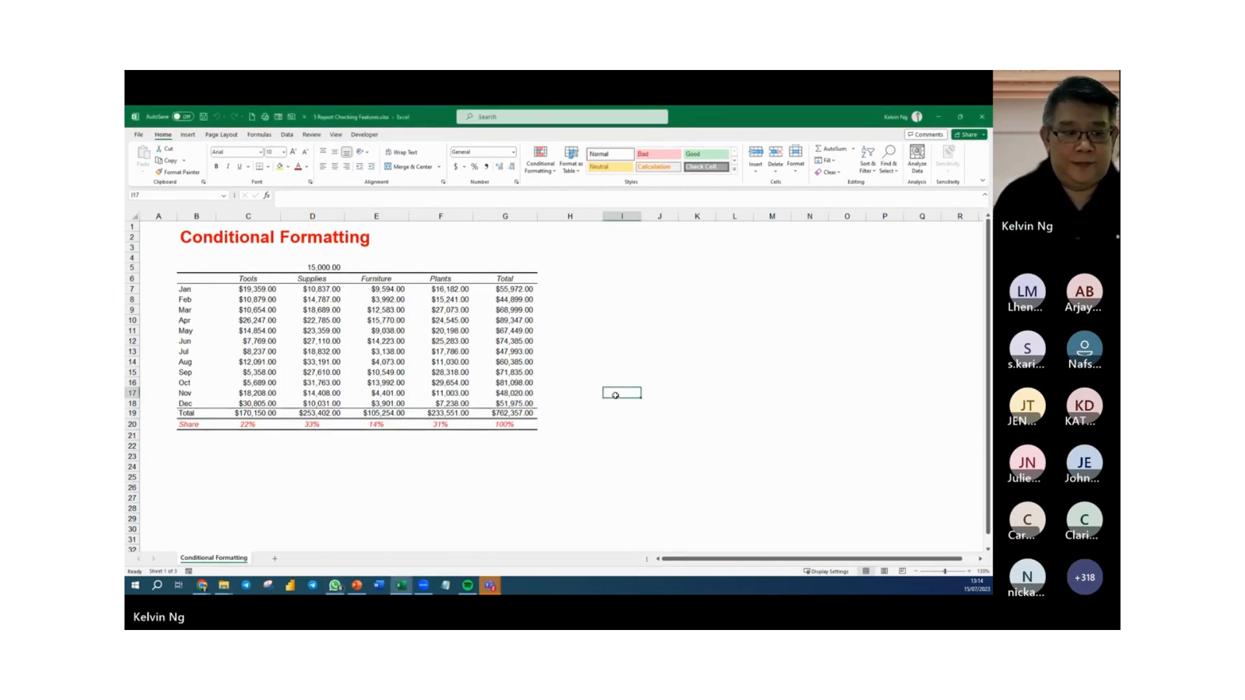
left_click(162, 238)
scroll(162, 240, "up", 1)
scroll(162, 241, "up", 2)
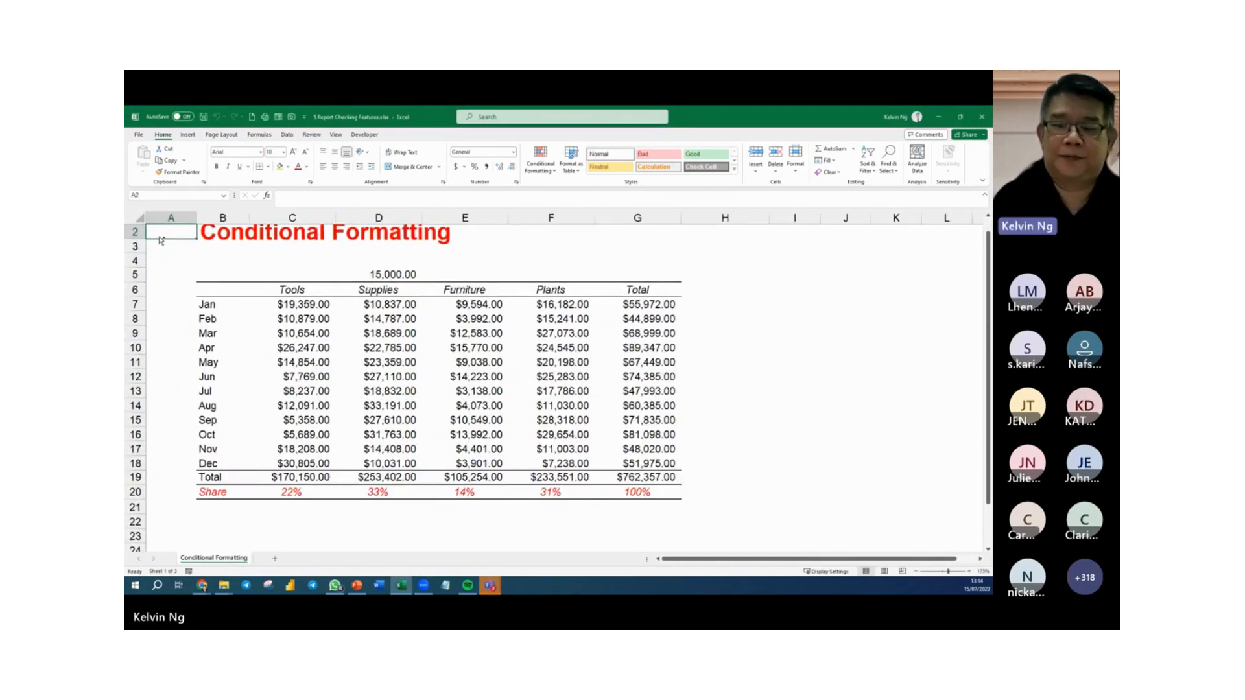
left_click(793, 432)
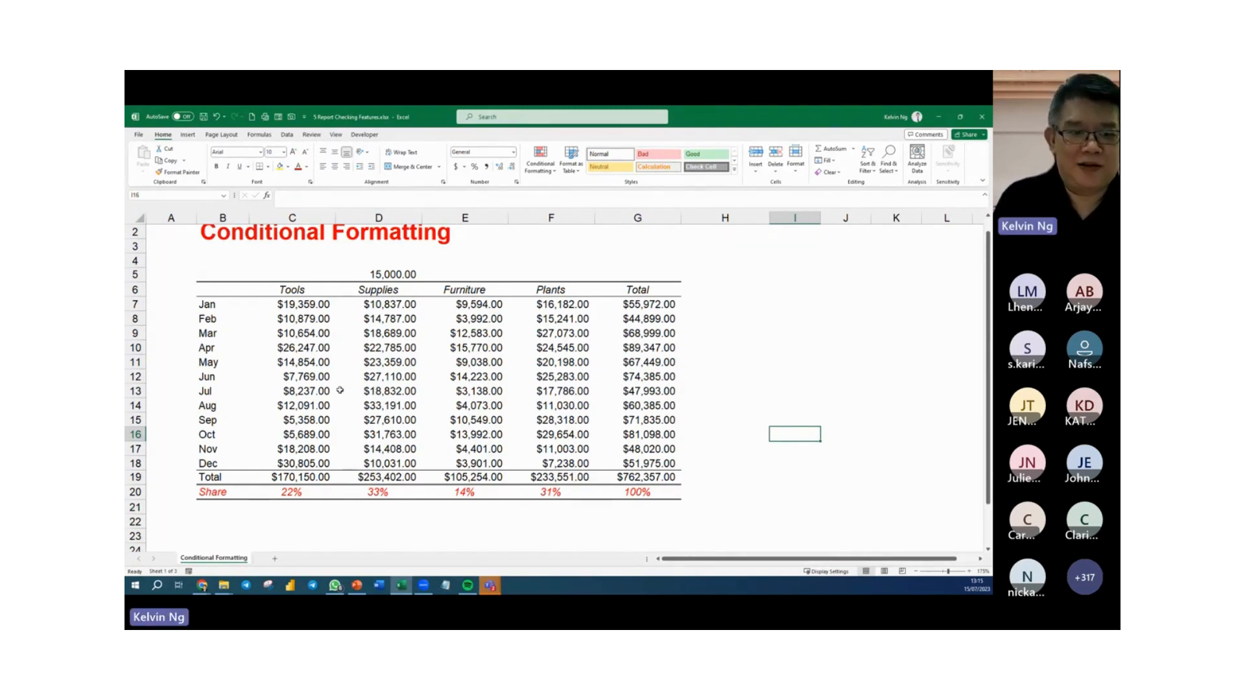
left_click_drag(279, 302, 287, 452)
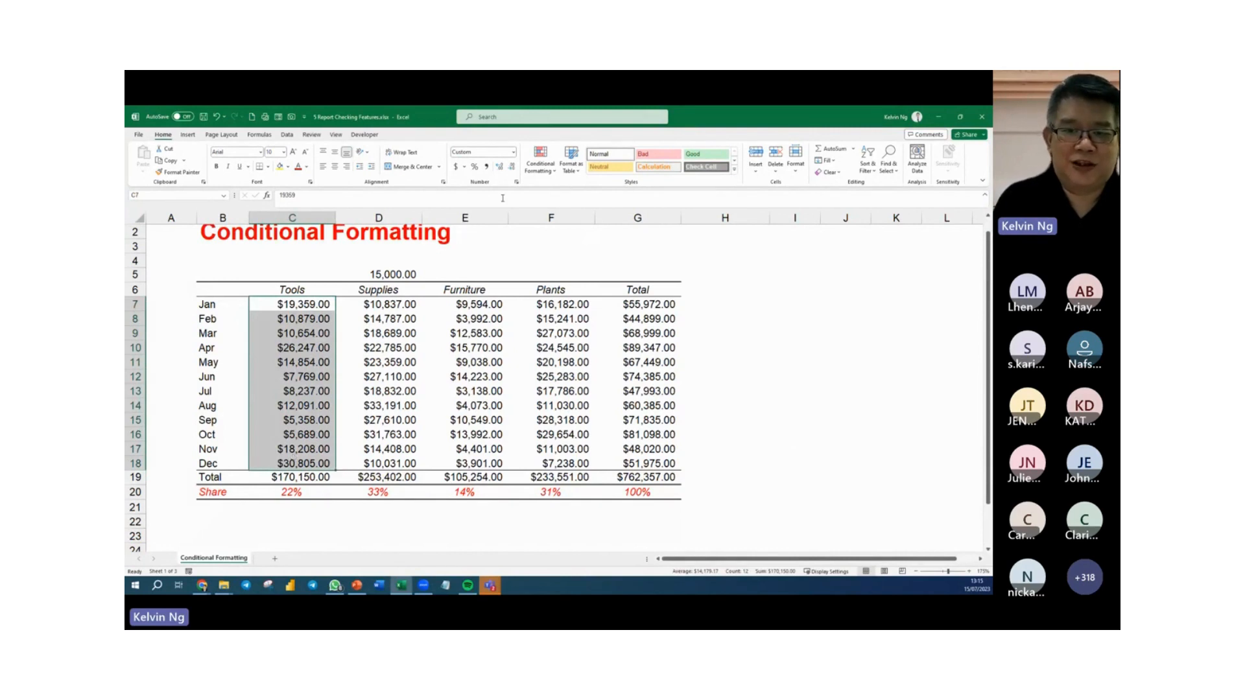
left_click(541, 166)
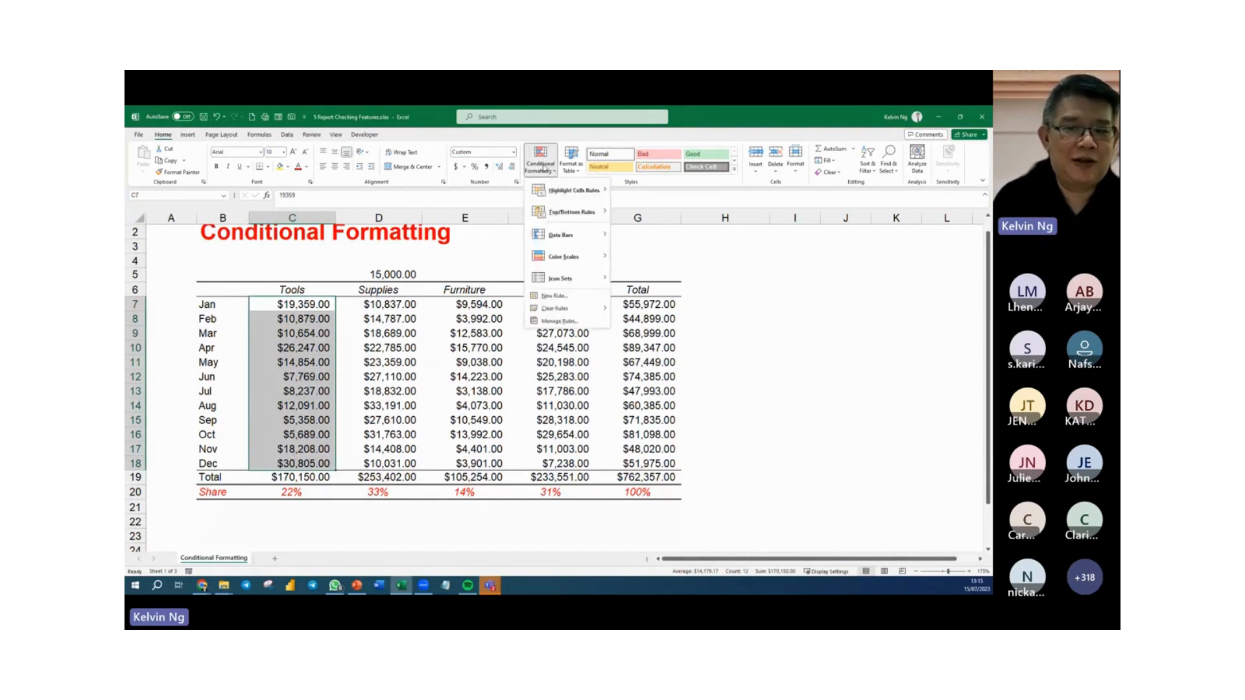
mouse_move(546, 214)
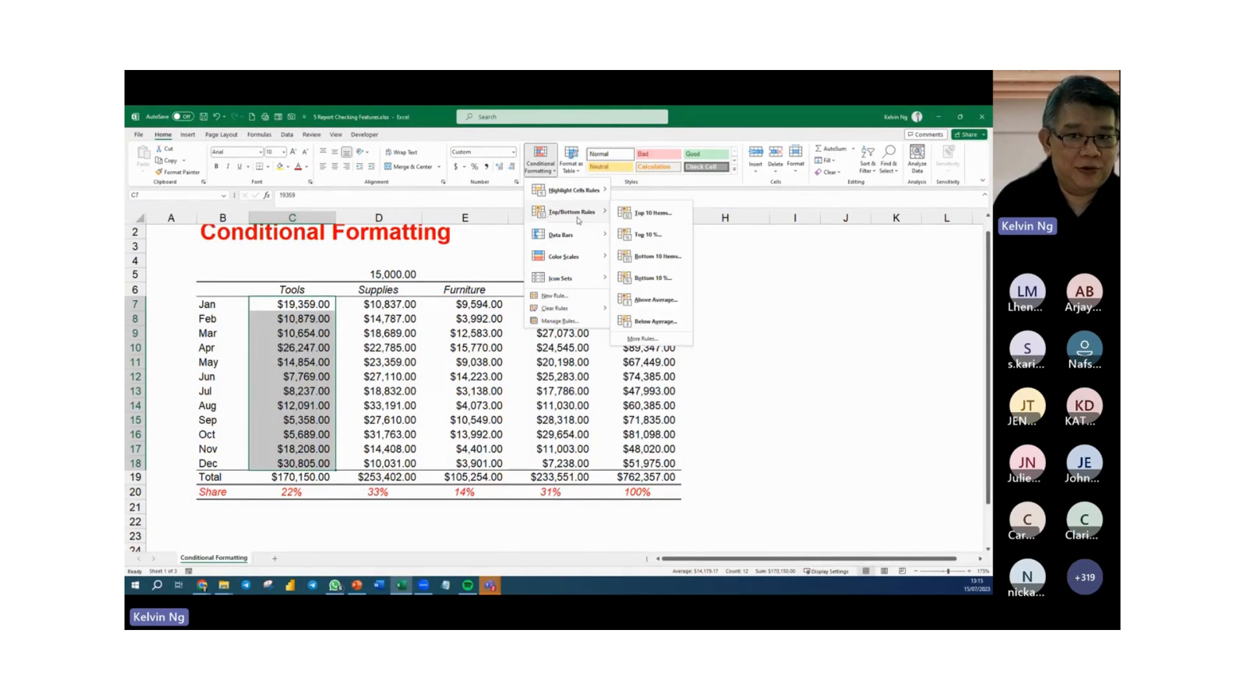
left_click(655, 213)
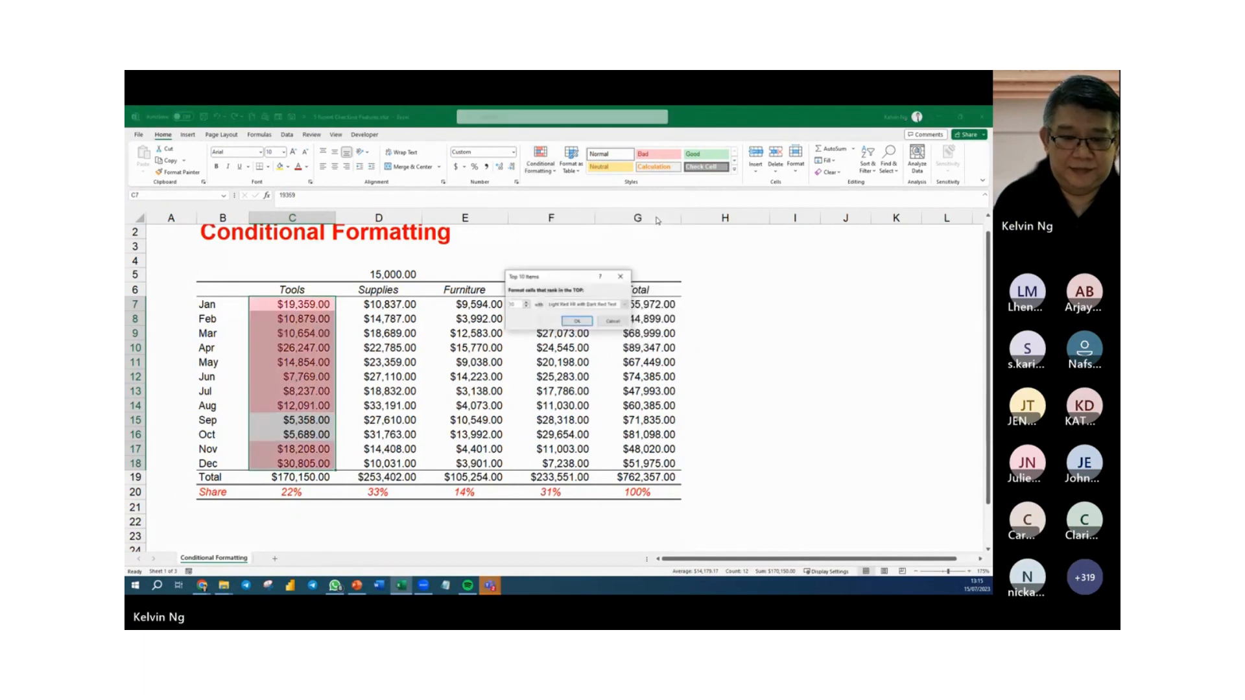
left_click_drag(556, 280, 414, 259)
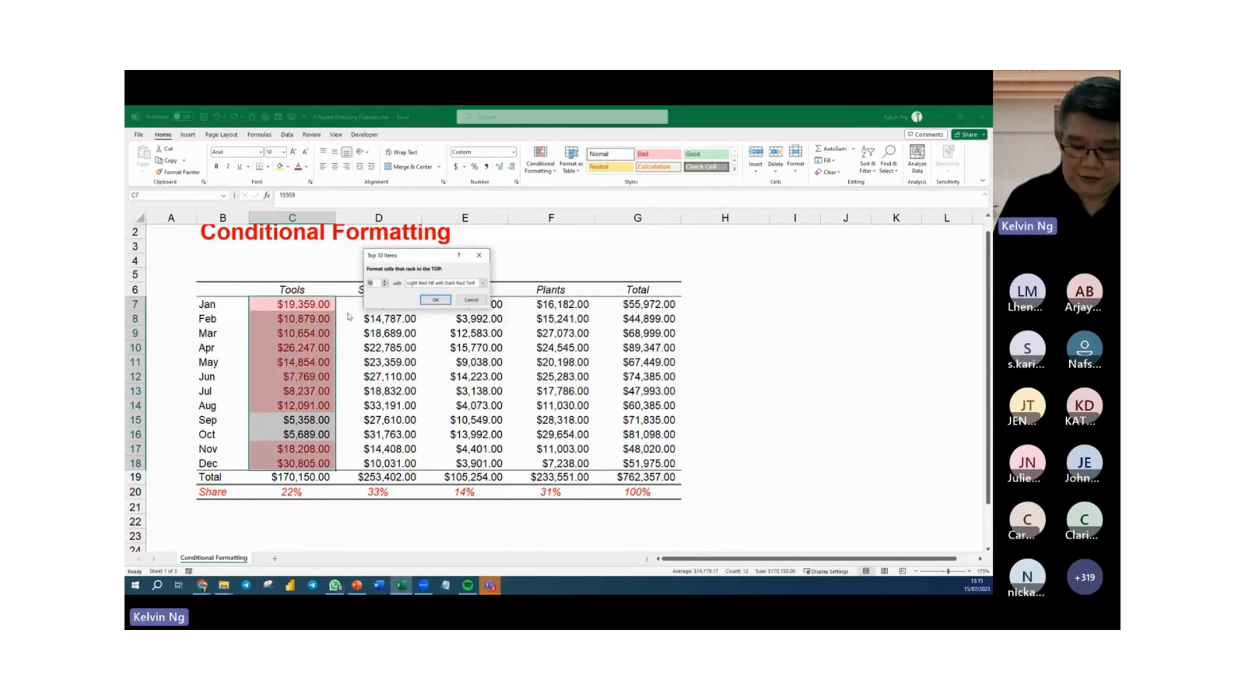
type("1")
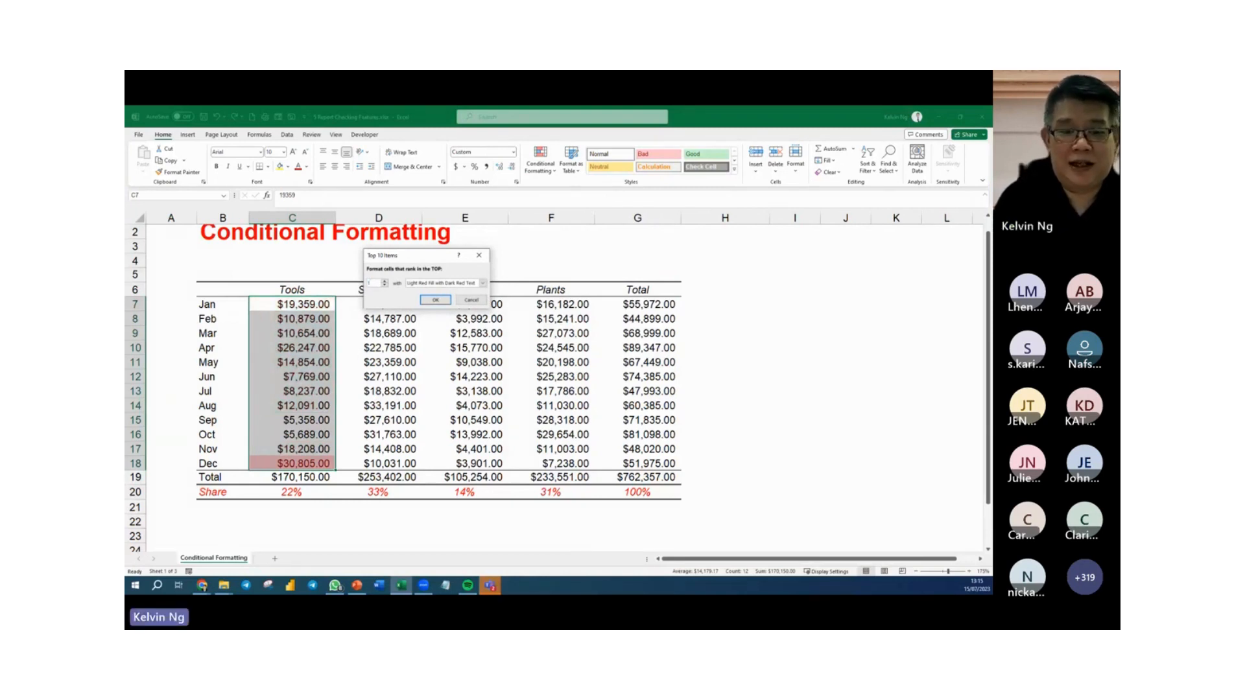
left_click(436, 299)
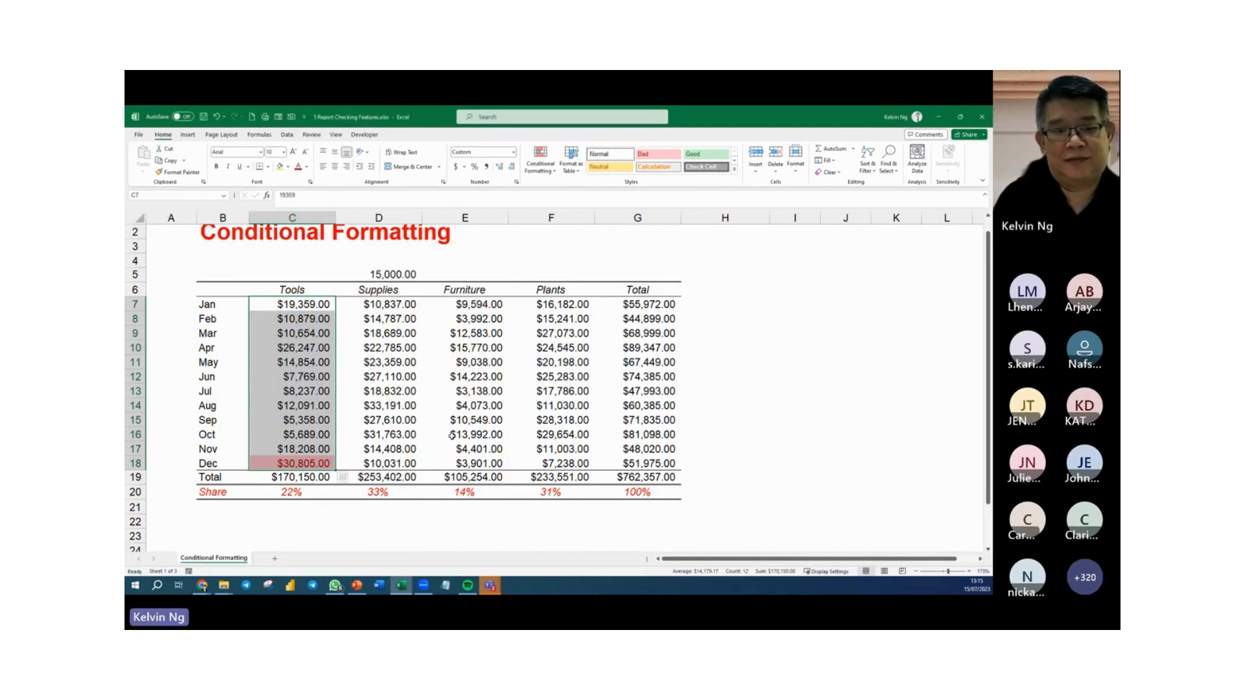
Test the top 1 highlight by changing the Jun Tools amount to 37769, and undo the edit.
left_click(375, 389)
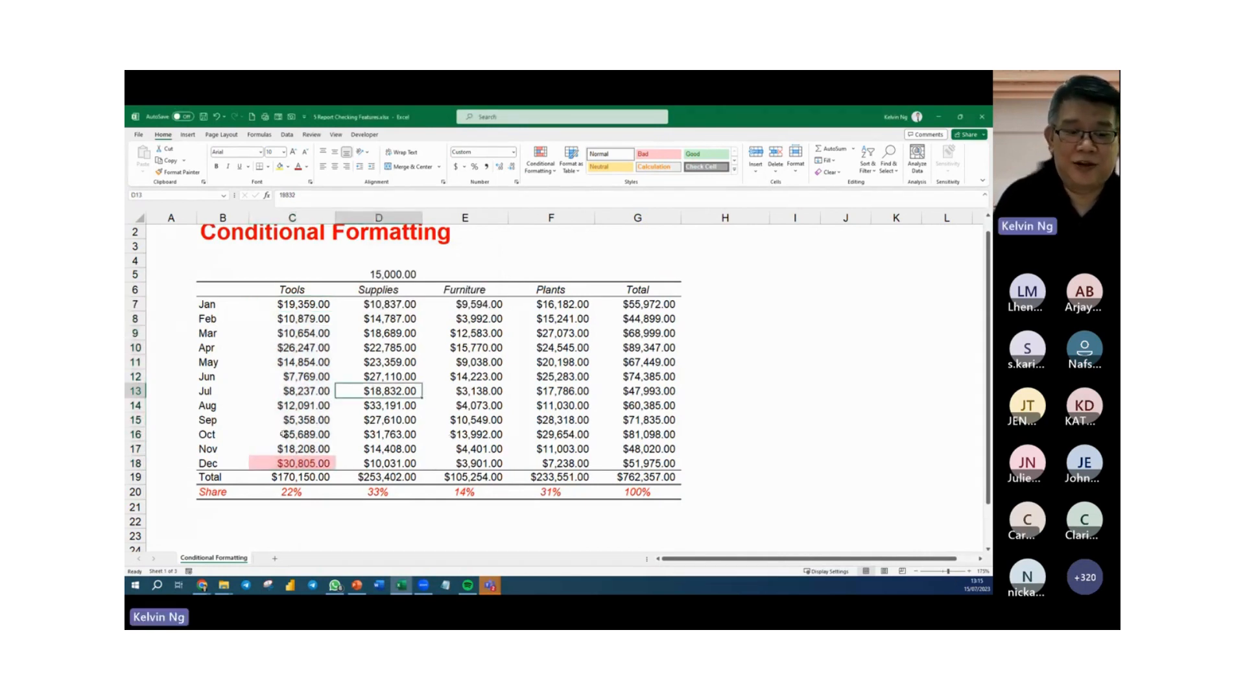
double_click(274, 379)
type("37769")
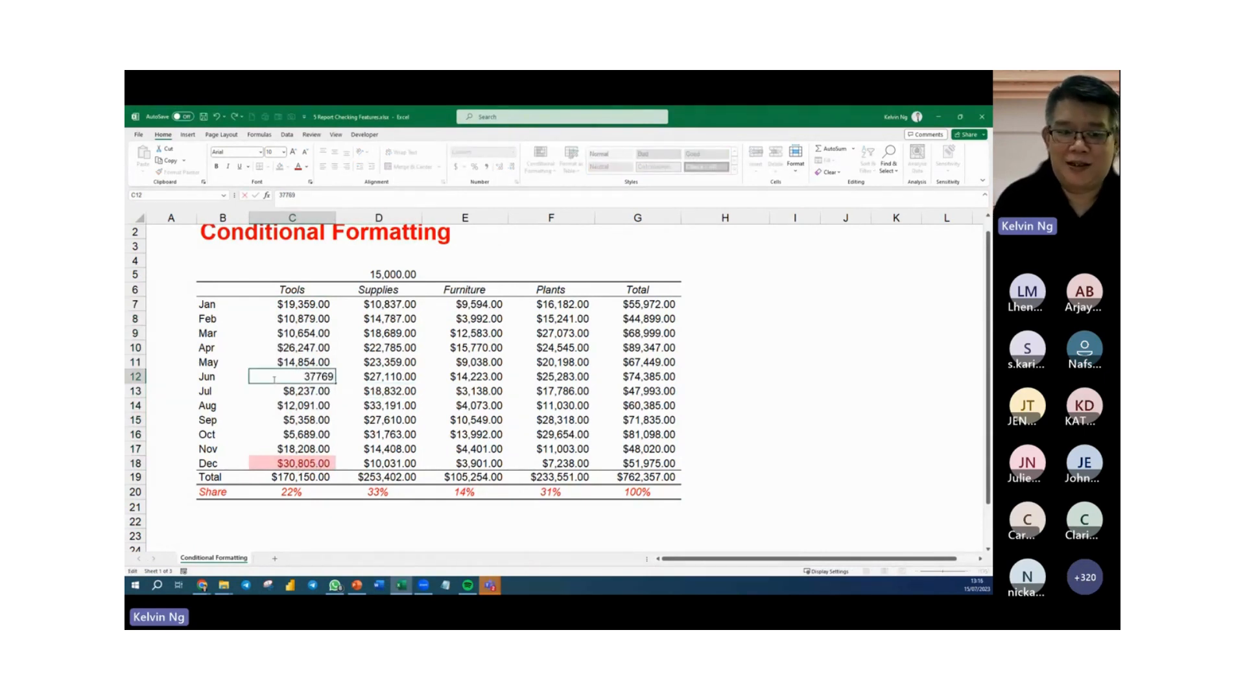
key("Return")
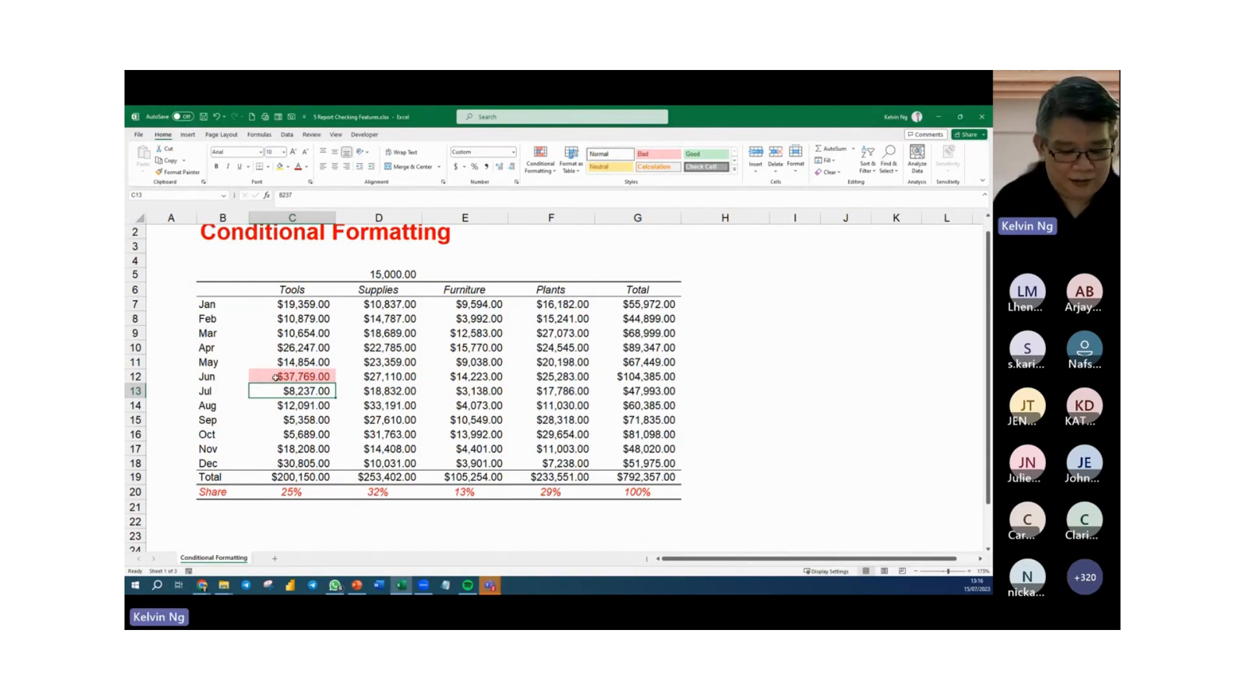
key("ctrl+z")
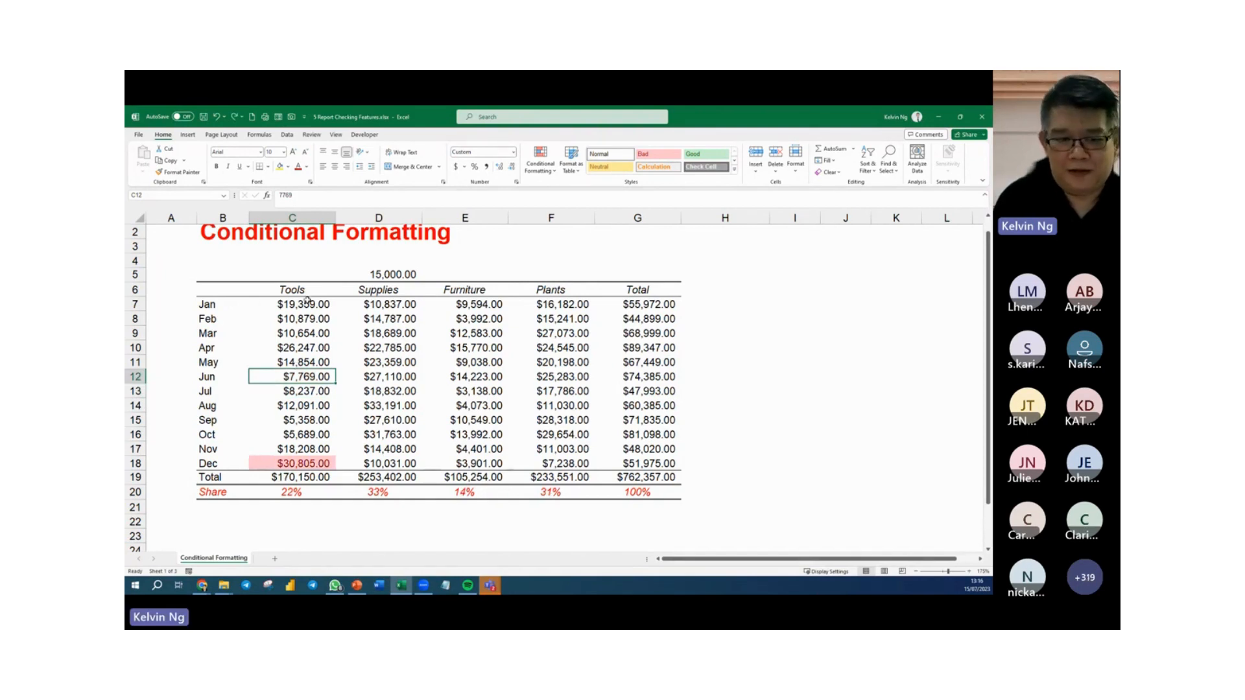
Add a rule to the Jan to Dec Tools amounts that formats the top 2 values with Yellow Fill with Dark Yellow Text.
left_click_drag(309, 302, 312, 459)
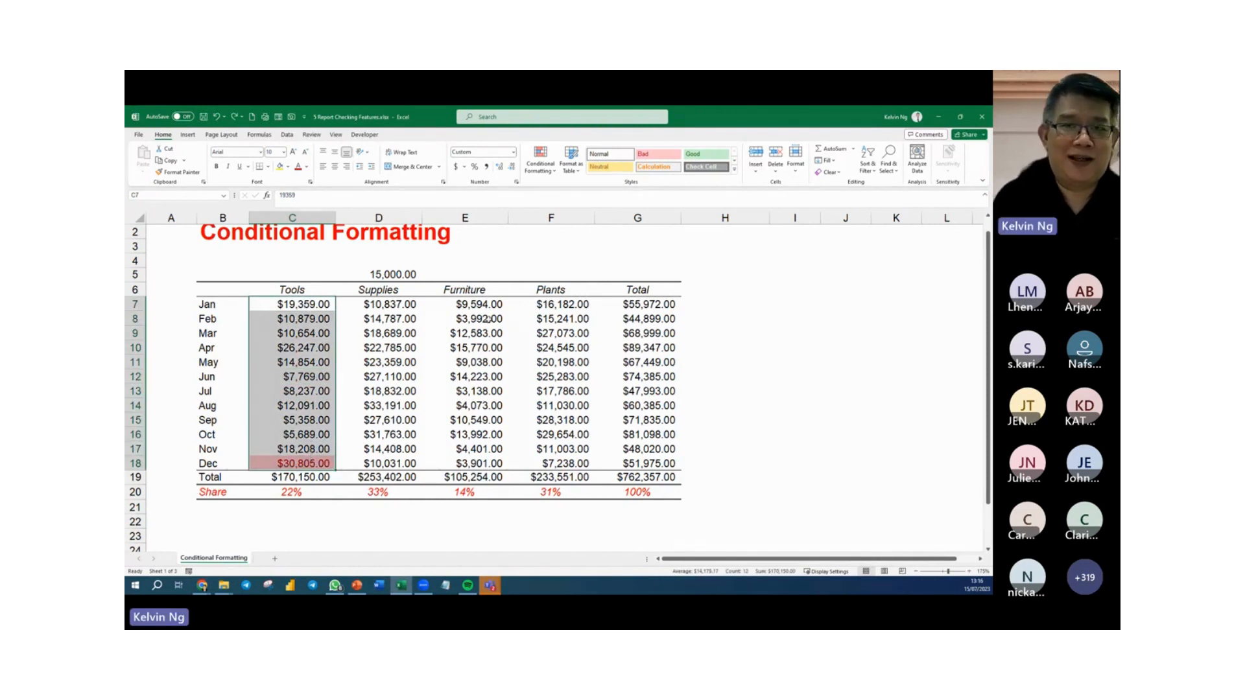
left_click(538, 161)
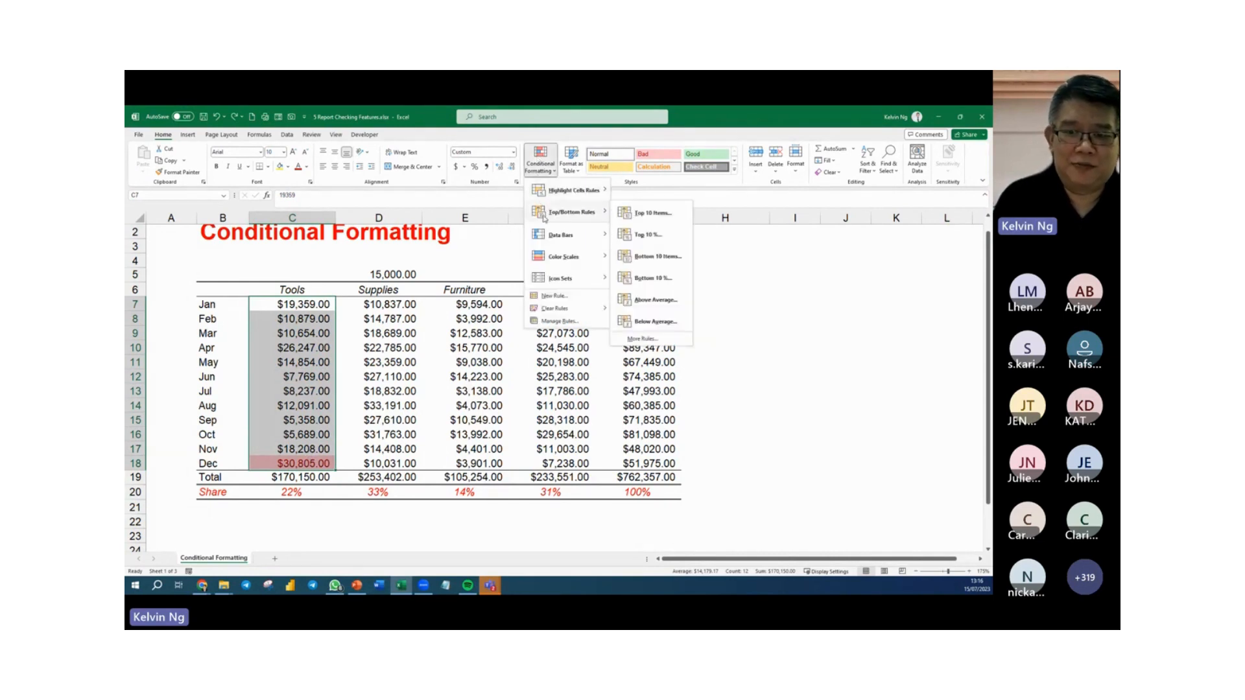
left_click(638, 215)
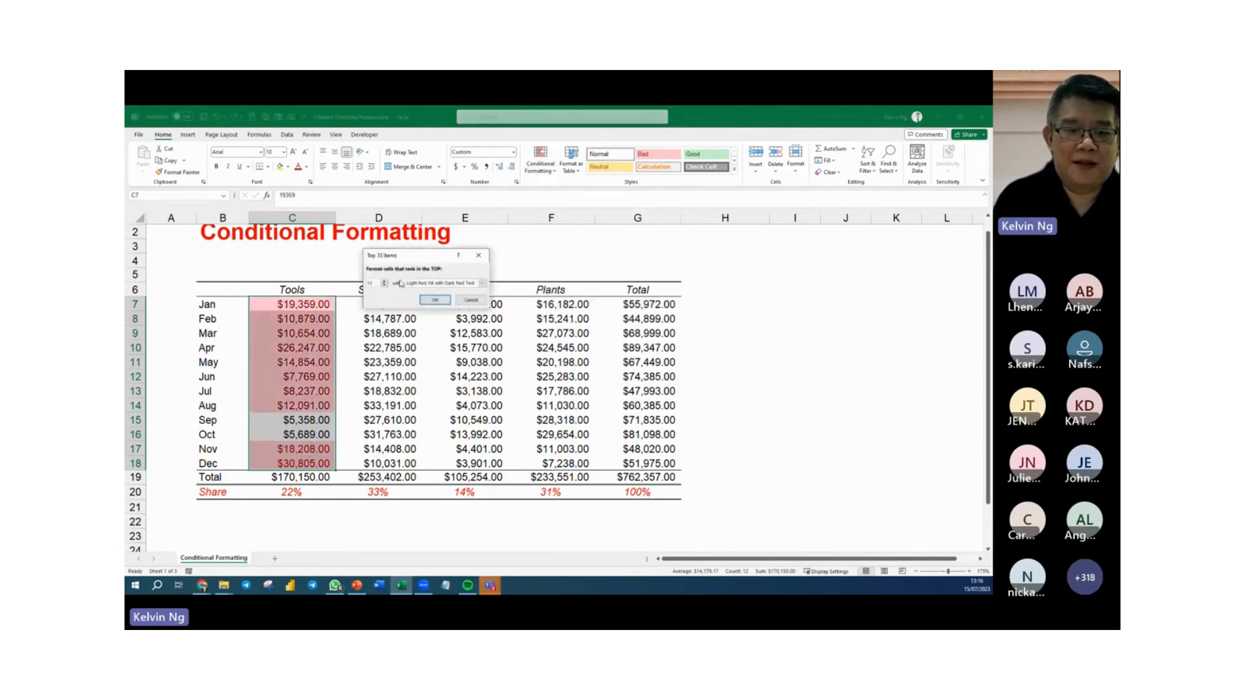
type("2")
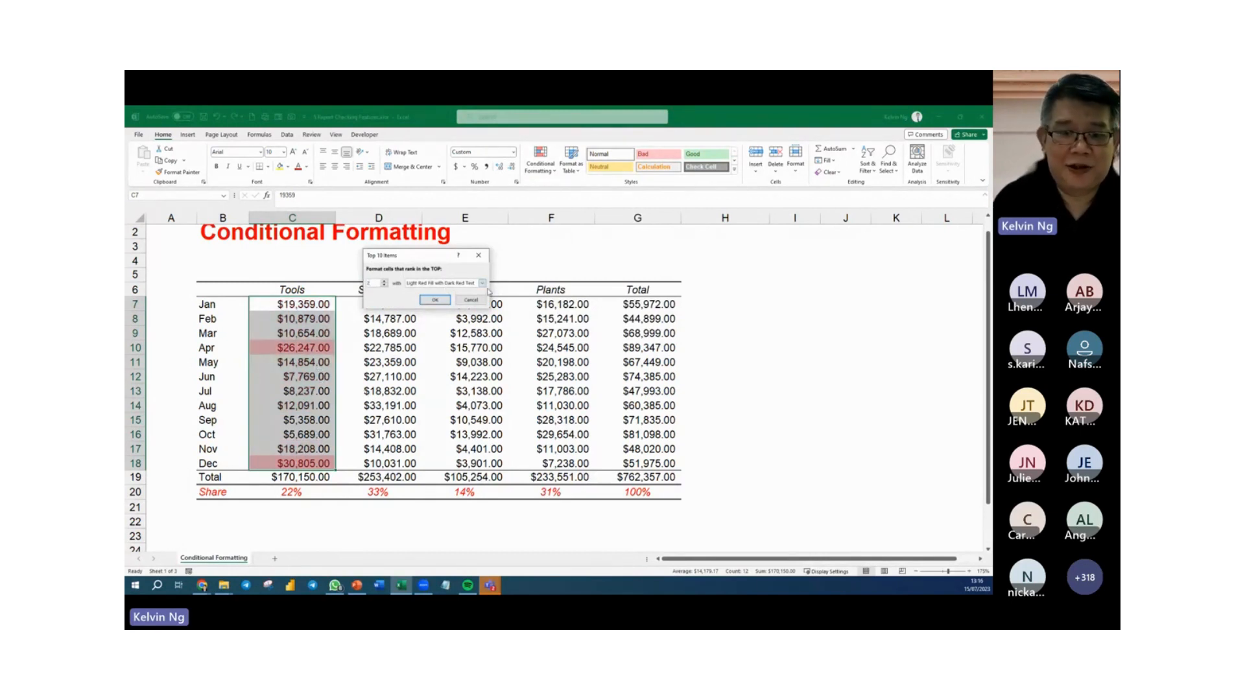
left_click(483, 283)
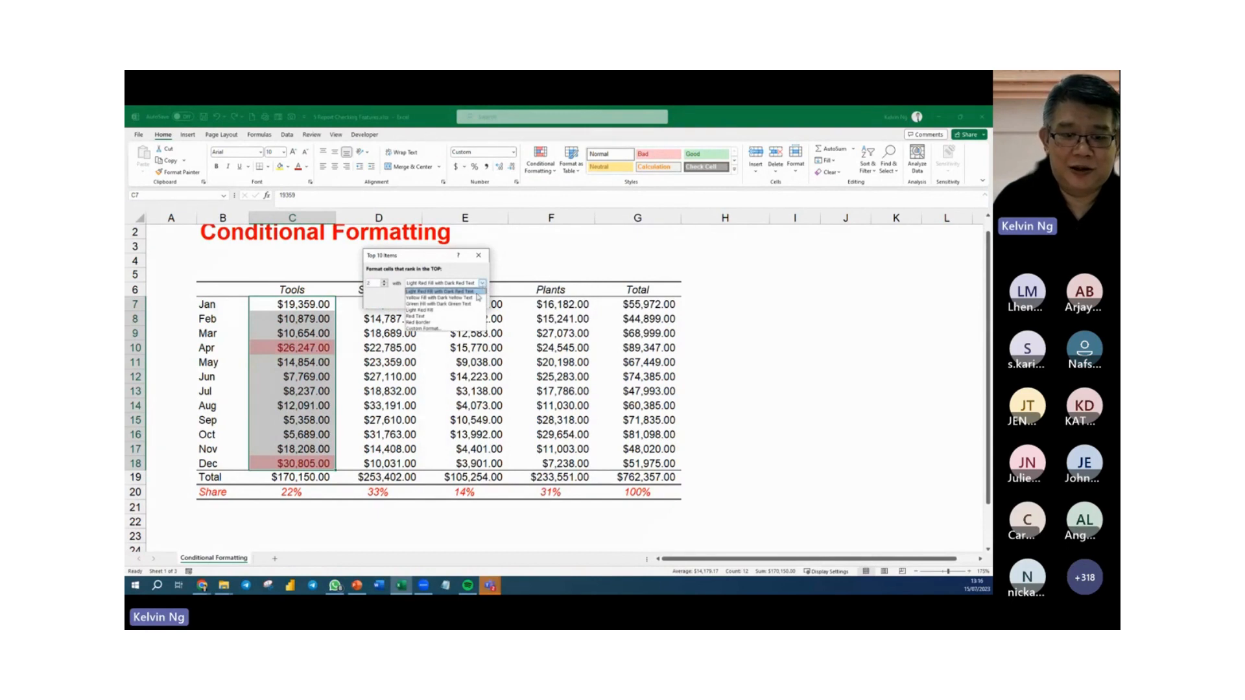
left_click(439, 298)
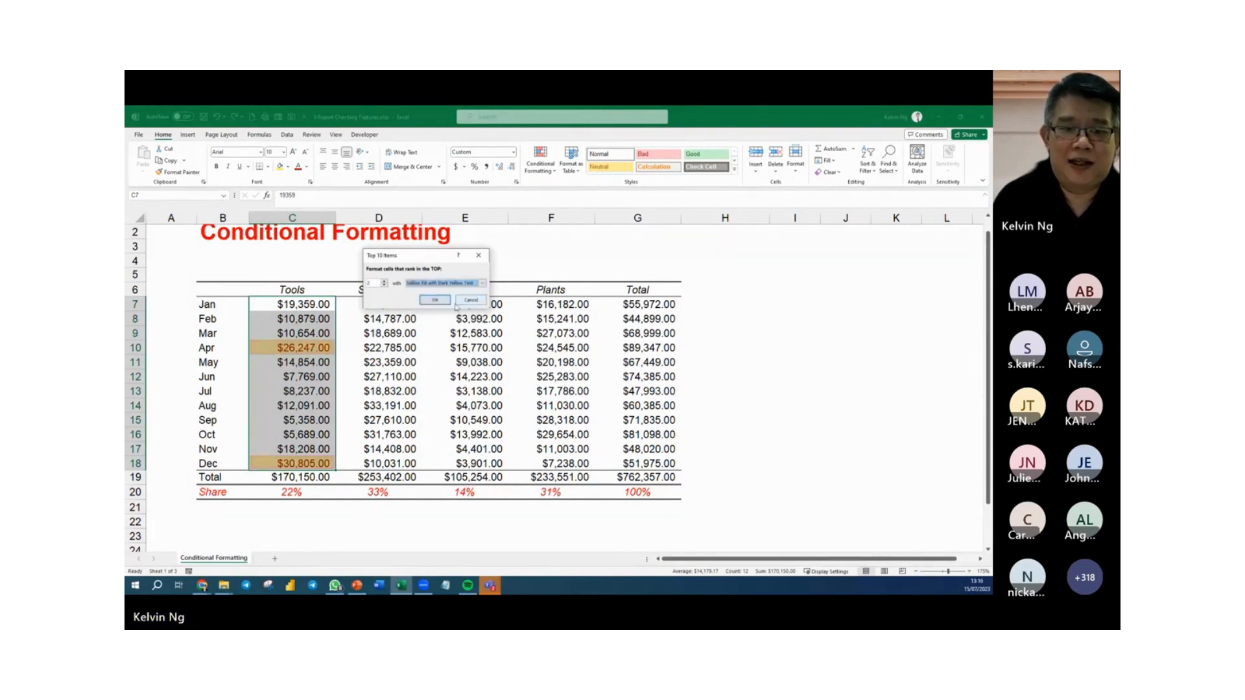
left_click(434, 299)
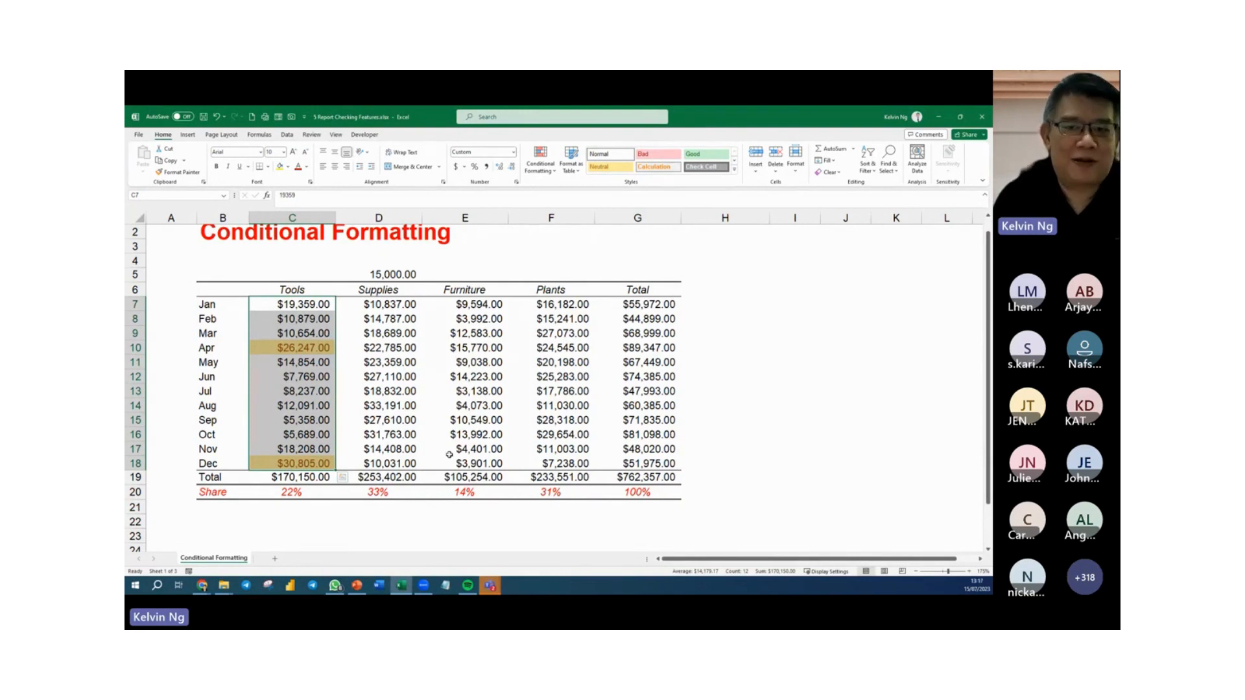
Open the Conditional Formatting Rules Manager for the Tools amounts and move it clear of the column.
left_click(544, 170)
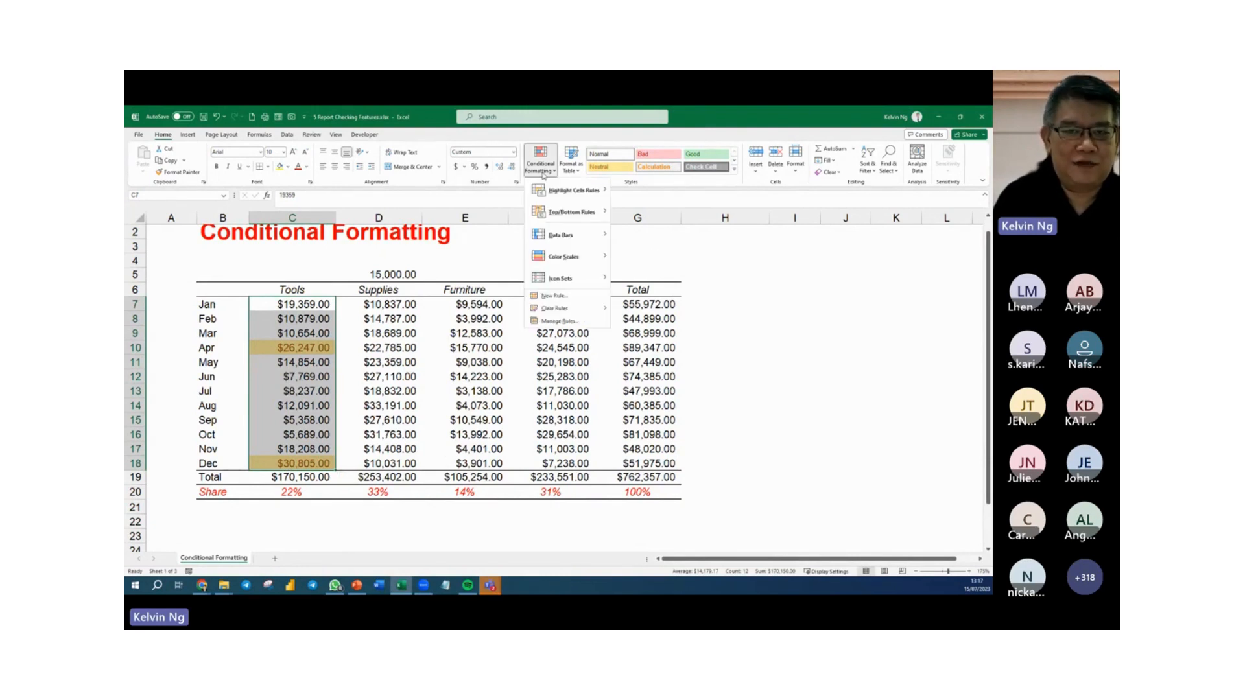
left_click(548, 322)
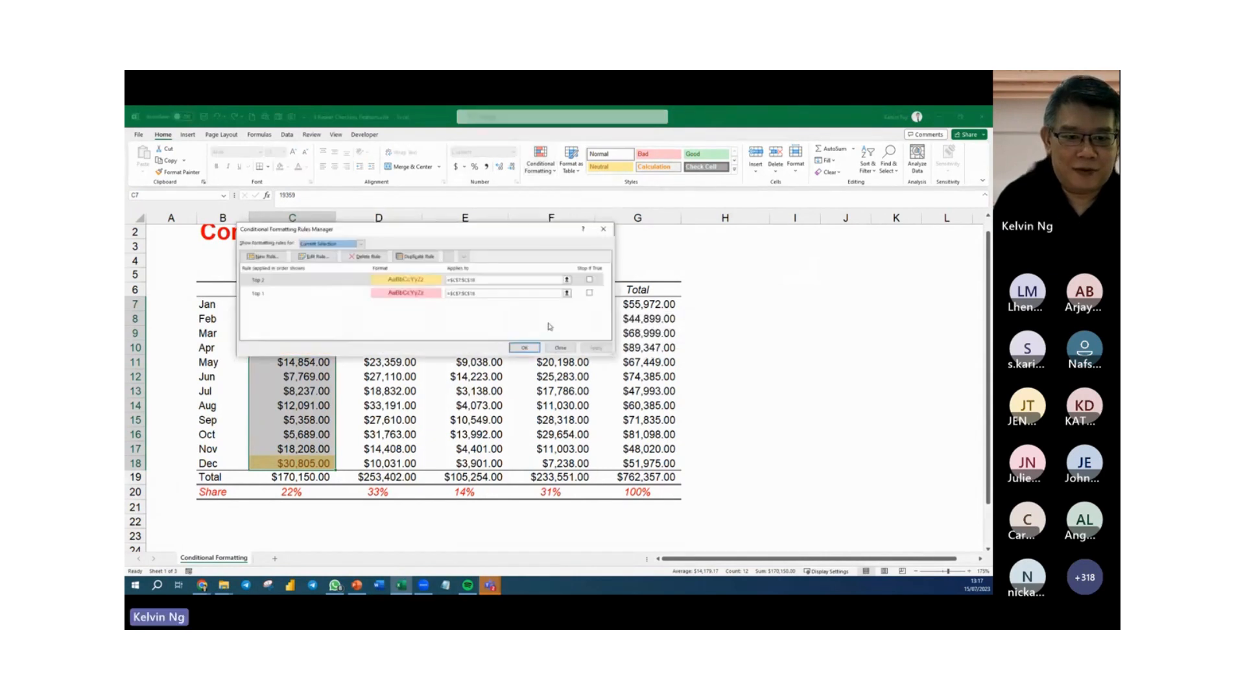
left_click_drag(353, 230, 473, 304)
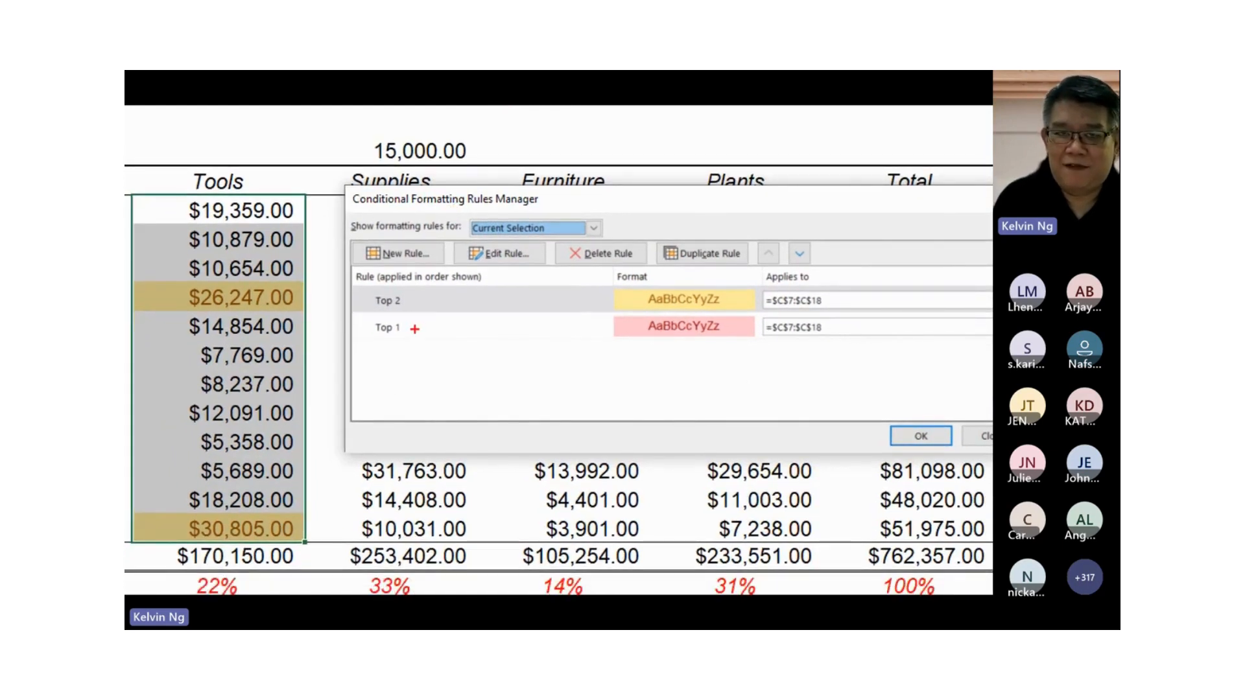
Mark the order of the Top 2 and Top 1 rules freehand, clear the marks, and tick the highlighted Apr and Dec Tools amounts.
left_click_drag(415, 295, 415, 330)
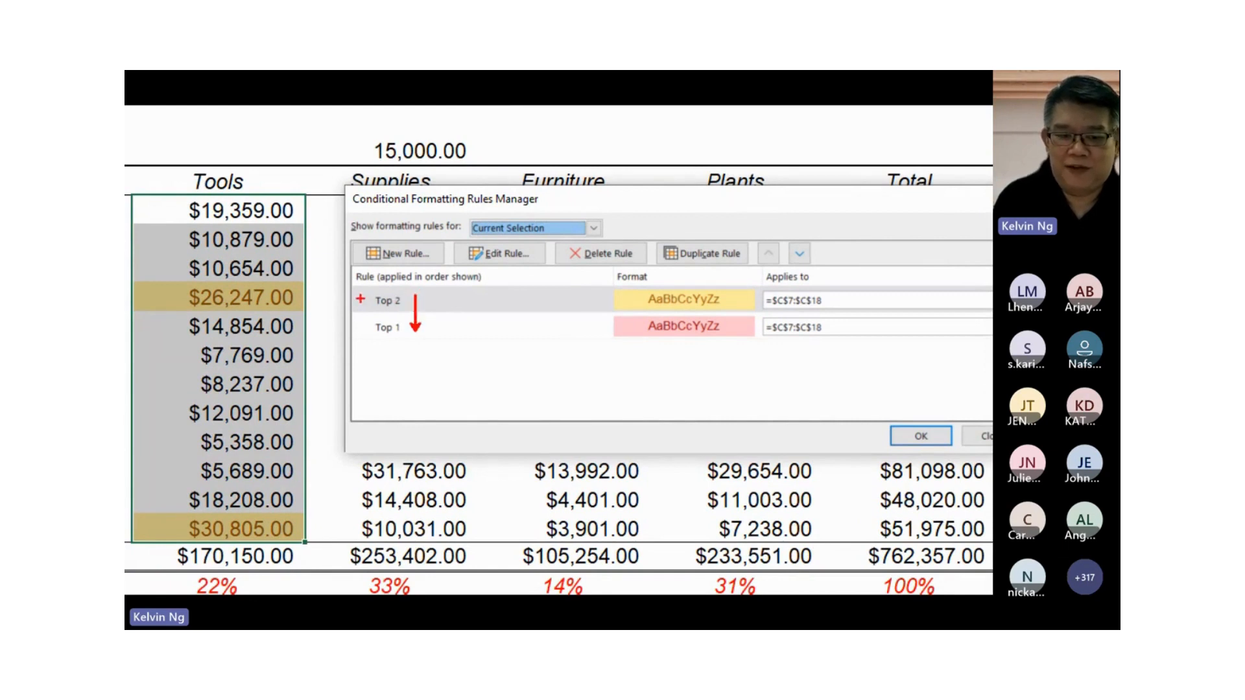
mouse_move(360, 295)
left_mouse_down()
mouse_move(374, 289)
mouse_move(377, 324)
left_mouse_up()
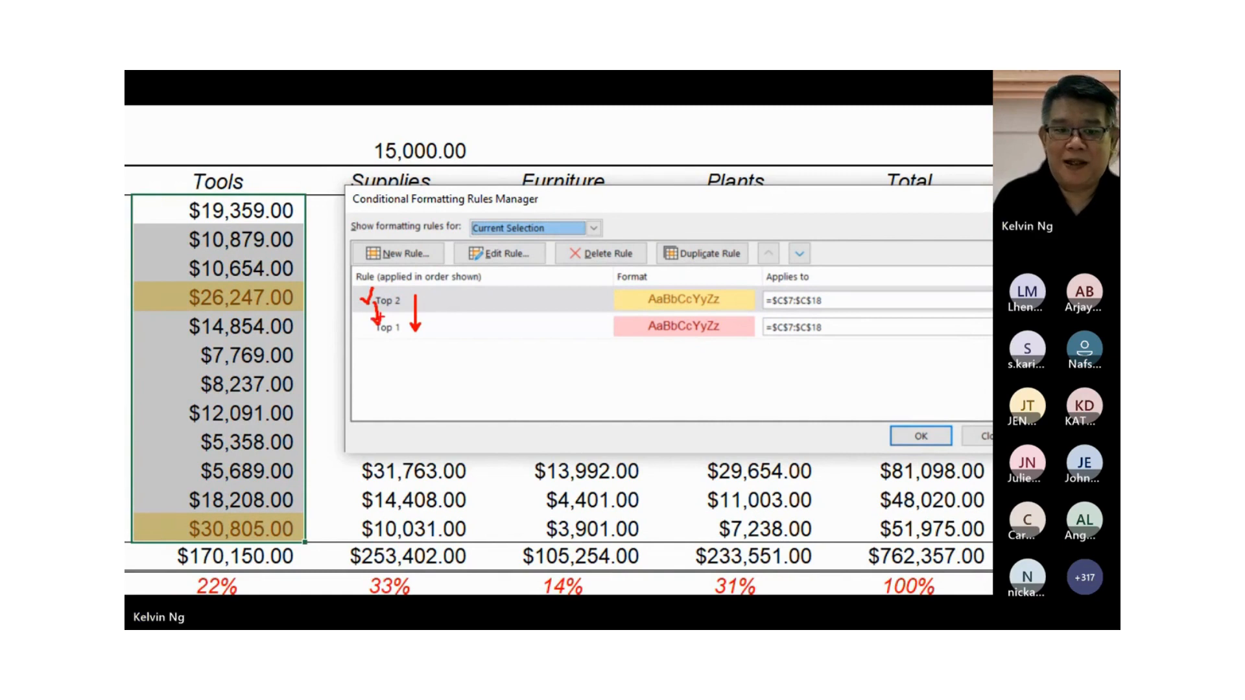
key("e")
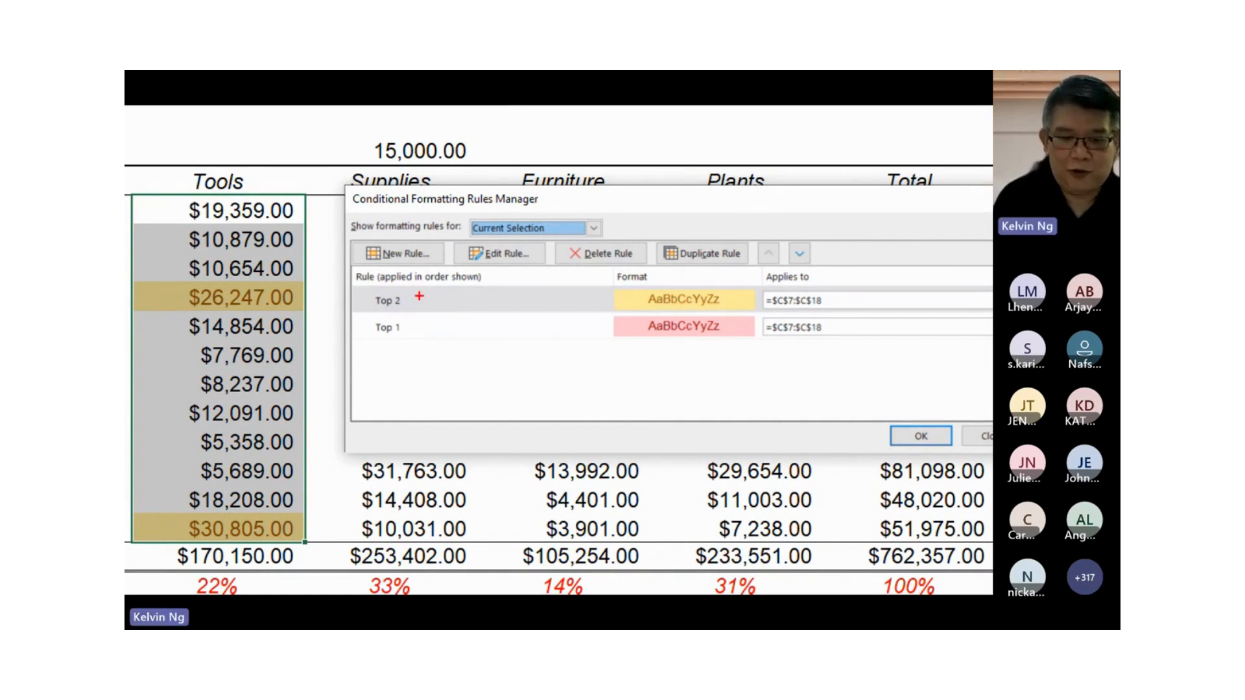
left_click_drag(295, 290, 322, 263)
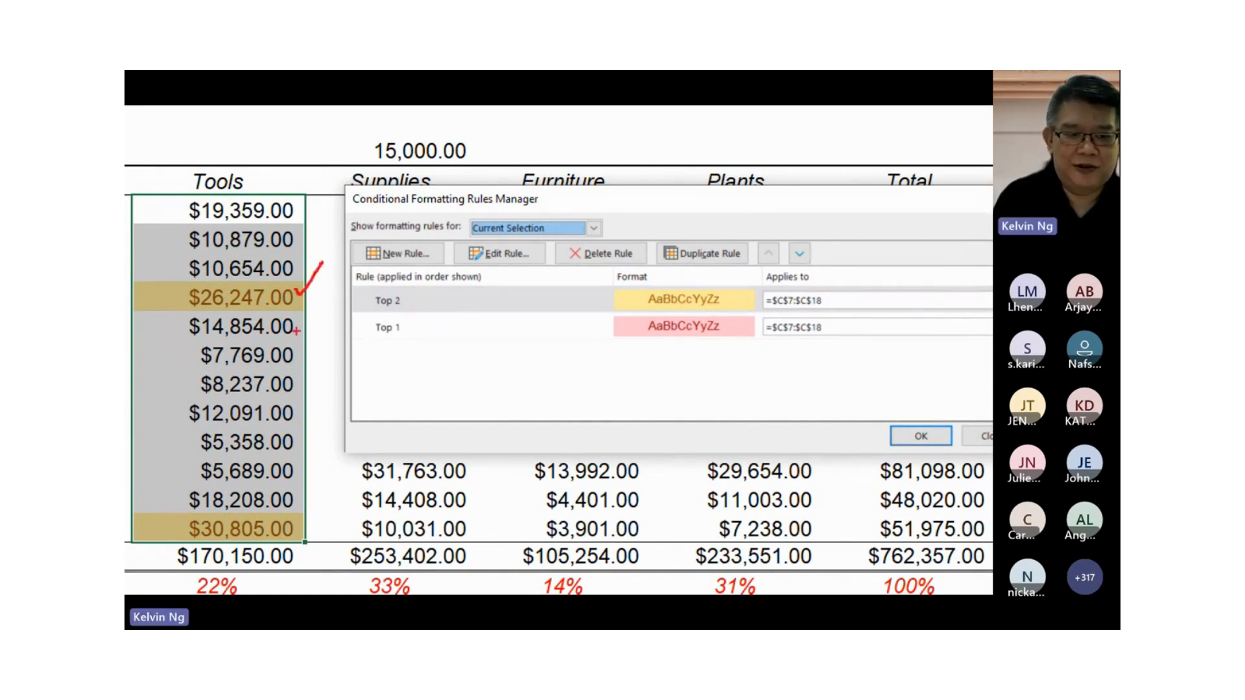
mouse_move(294, 522)
left_mouse_down()
mouse_move(301, 531)
mouse_move(327, 499)
left_mouse_up()
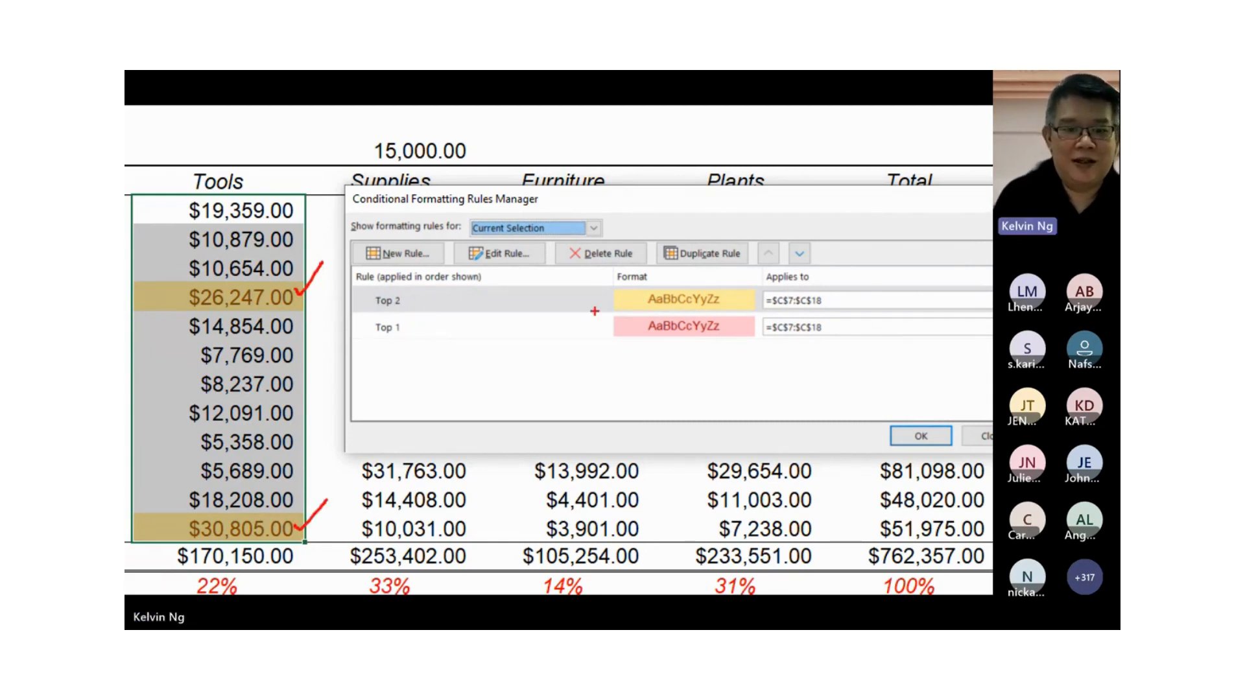
Draw a freehand arrow from the Top 2 rule to Top 1, annotate it "First Come First Served", and leave the annotation mode.
left_click_drag(406, 300, 415, 328)
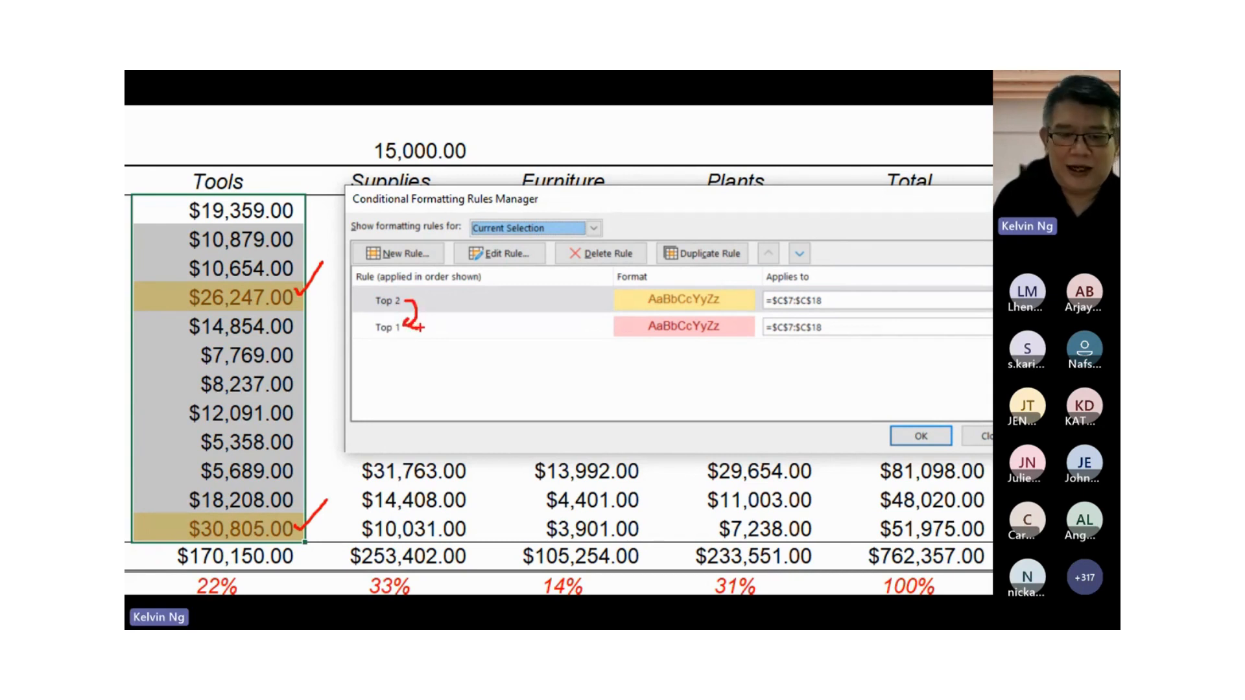
key("t")
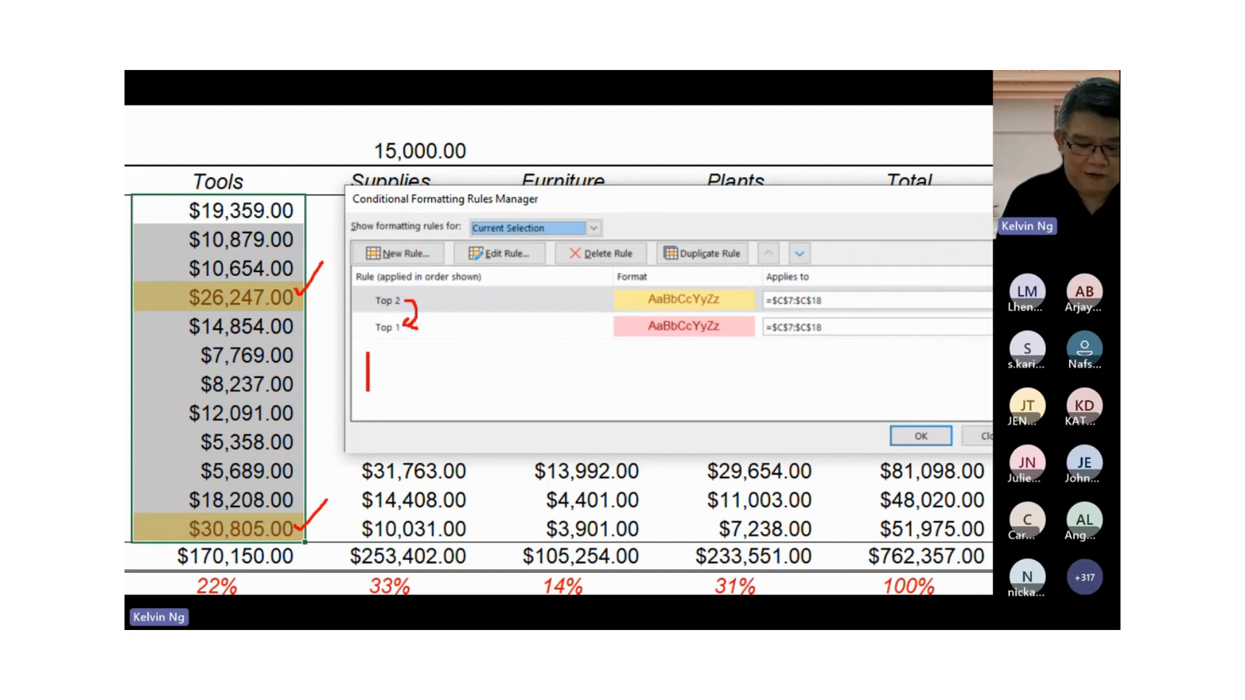
type("First Come ")
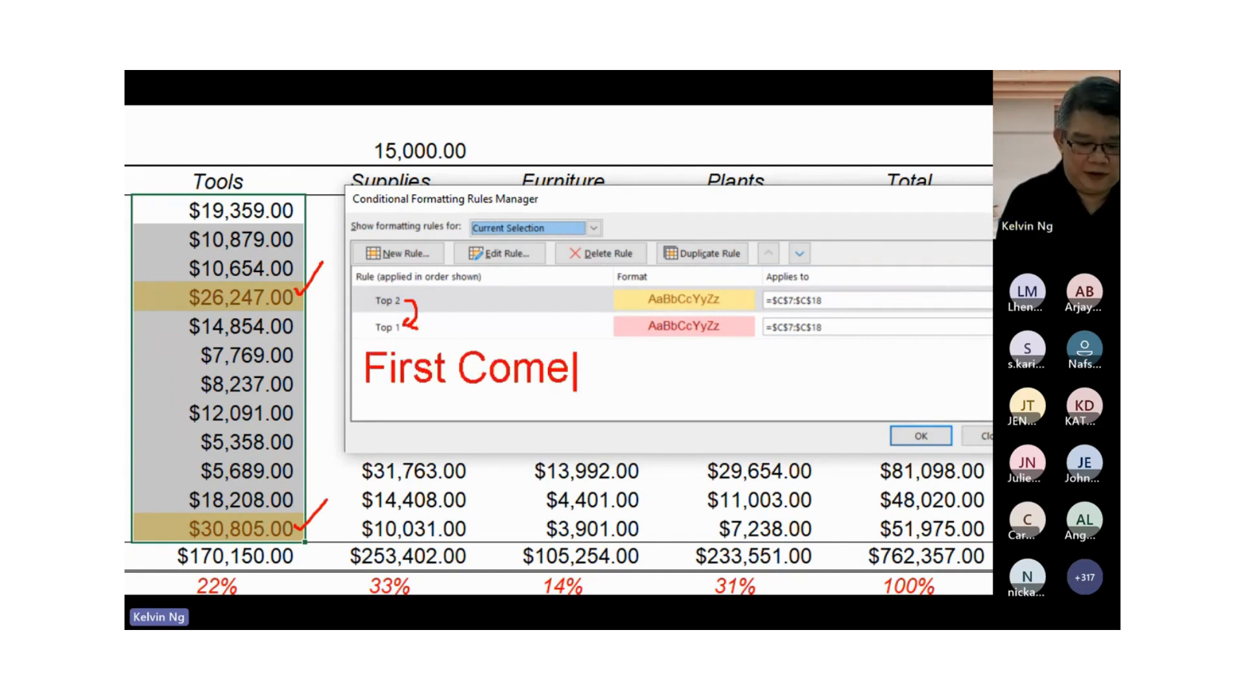
type("First S")
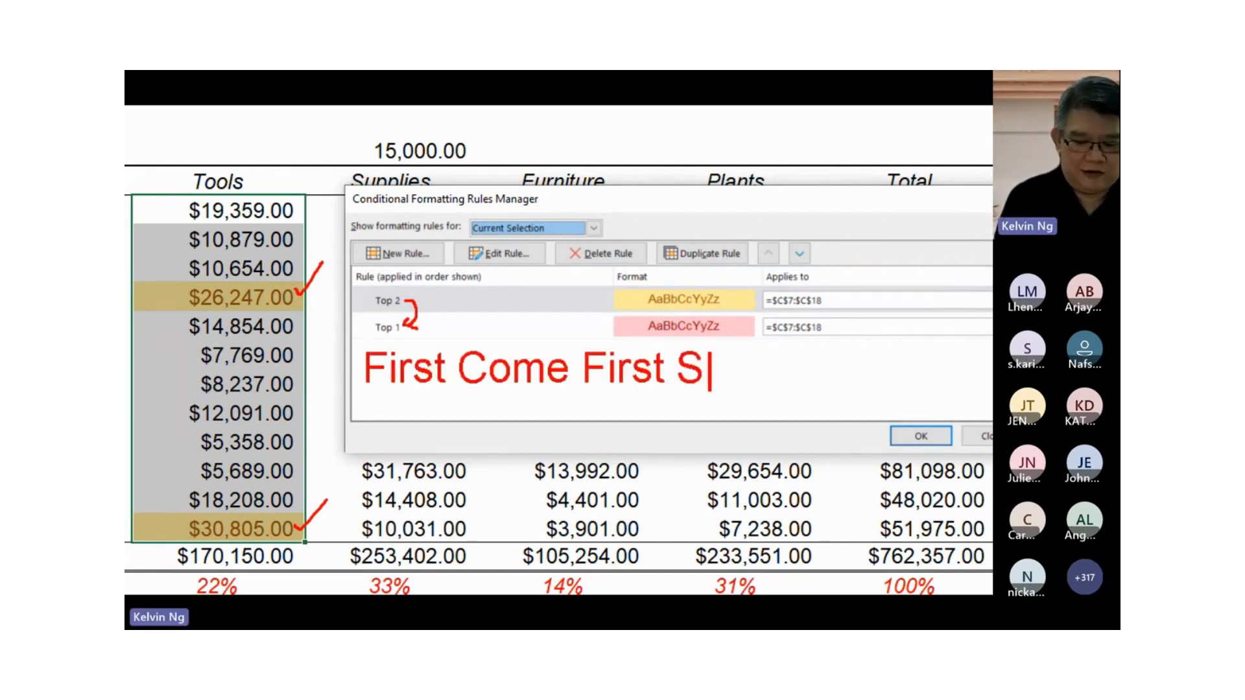
type("erved")
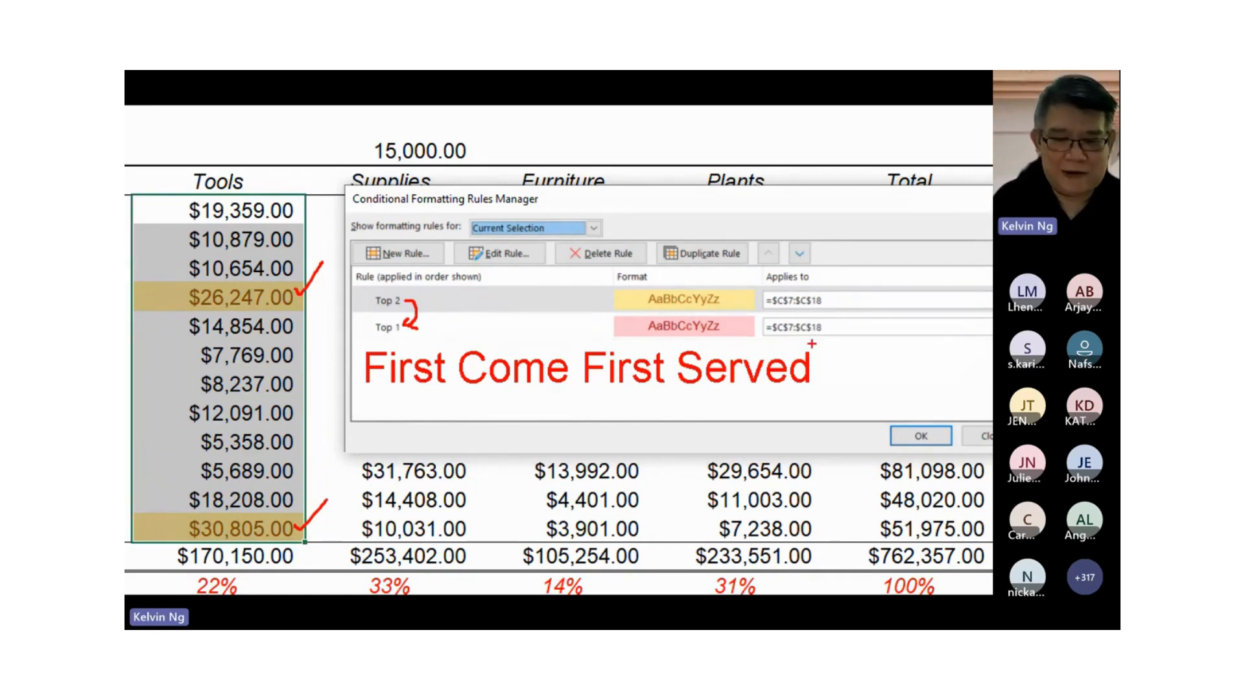
key("Escape")
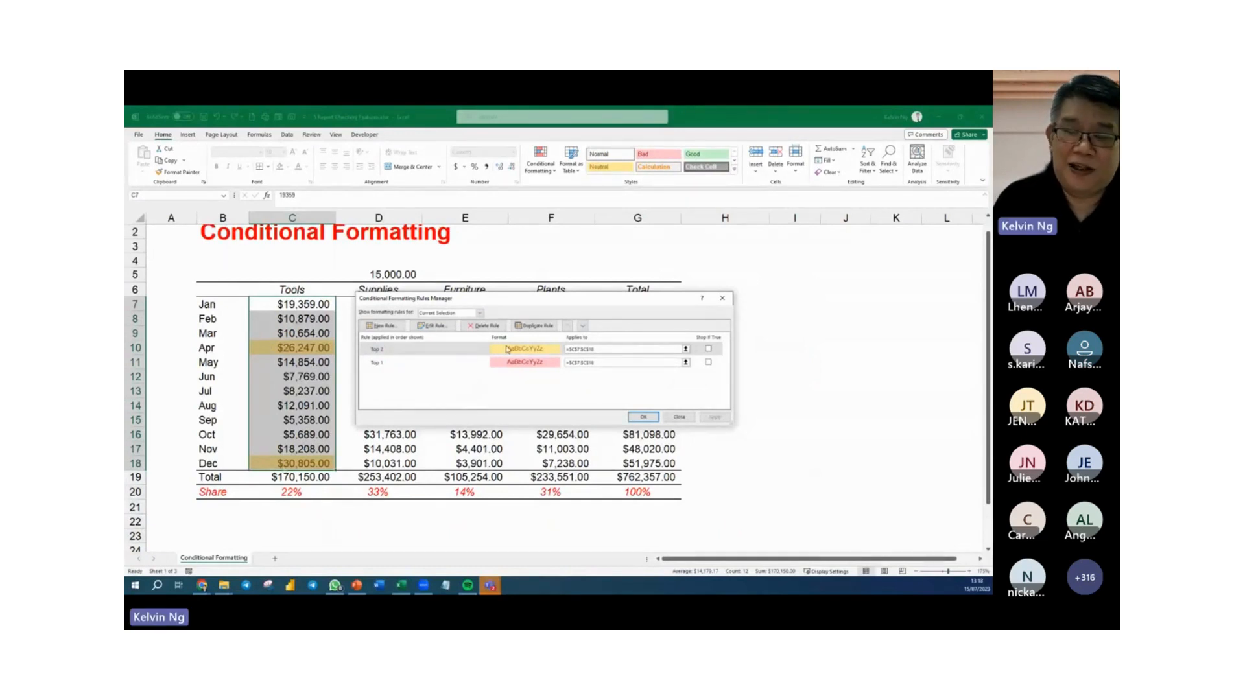
Move the Top 1 rule above the Top 2 rule for the Tools amounts, apply the order, and close the Rules Manager.
left_click(394, 365)
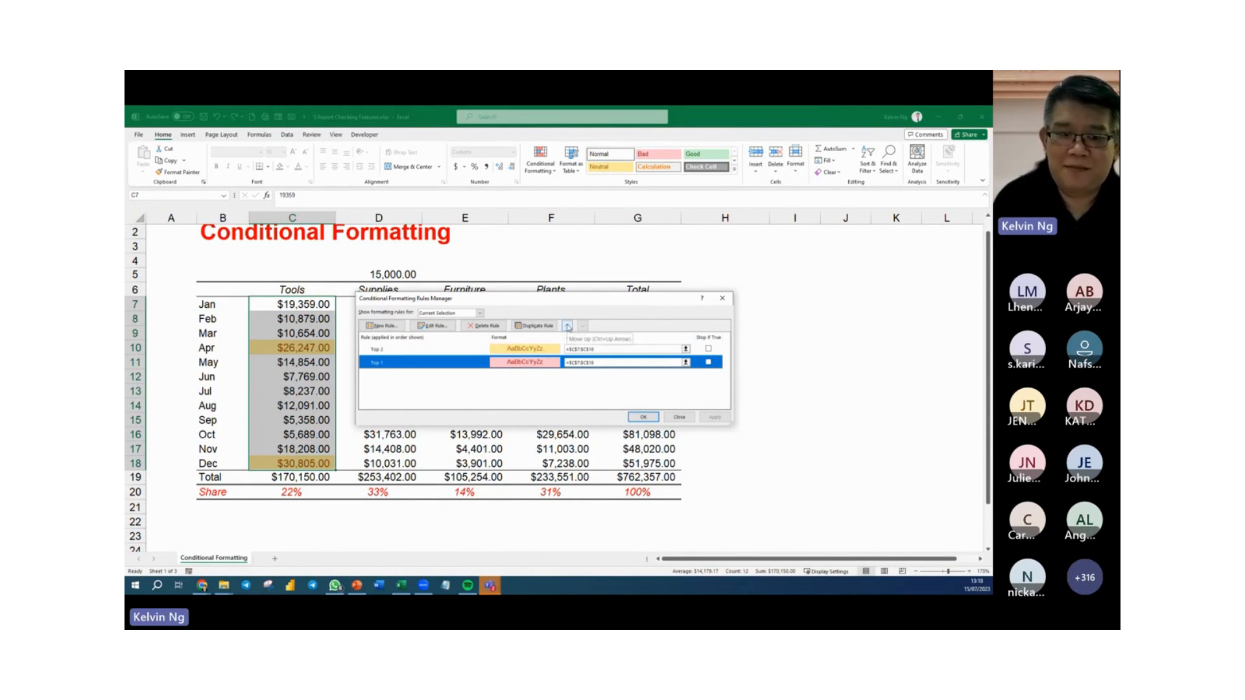
left_click(568, 326)
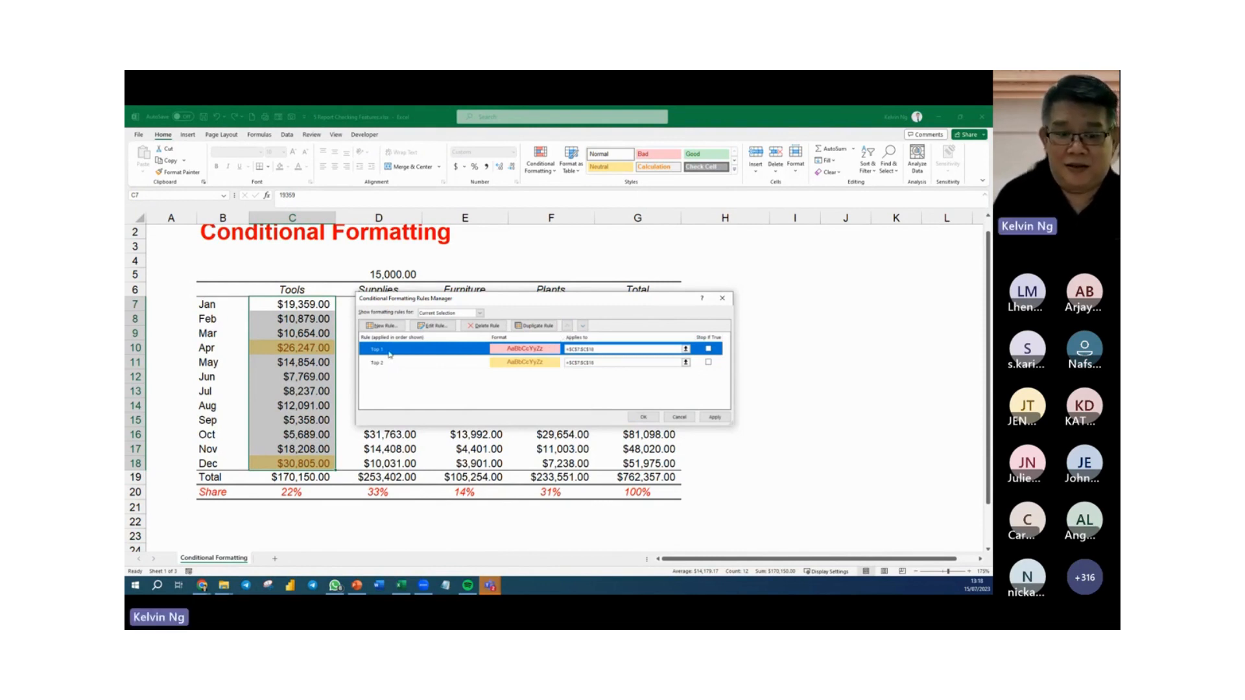
left_click(715, 418)
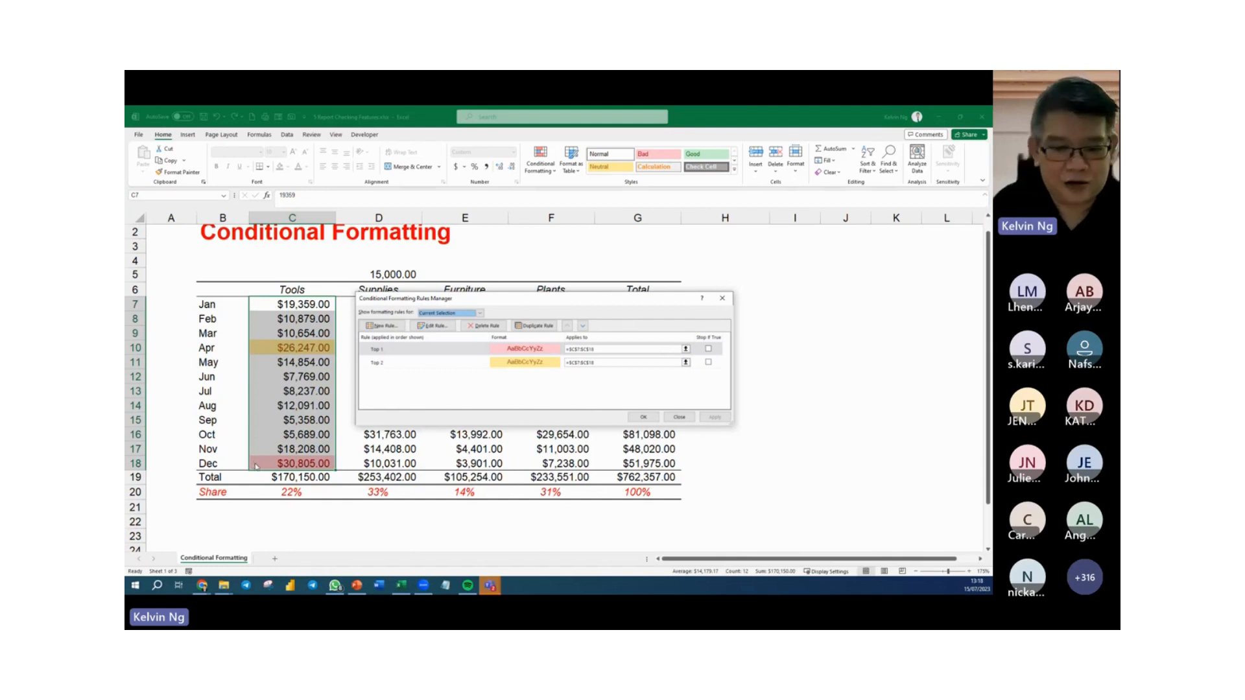
left_click(404, 367)
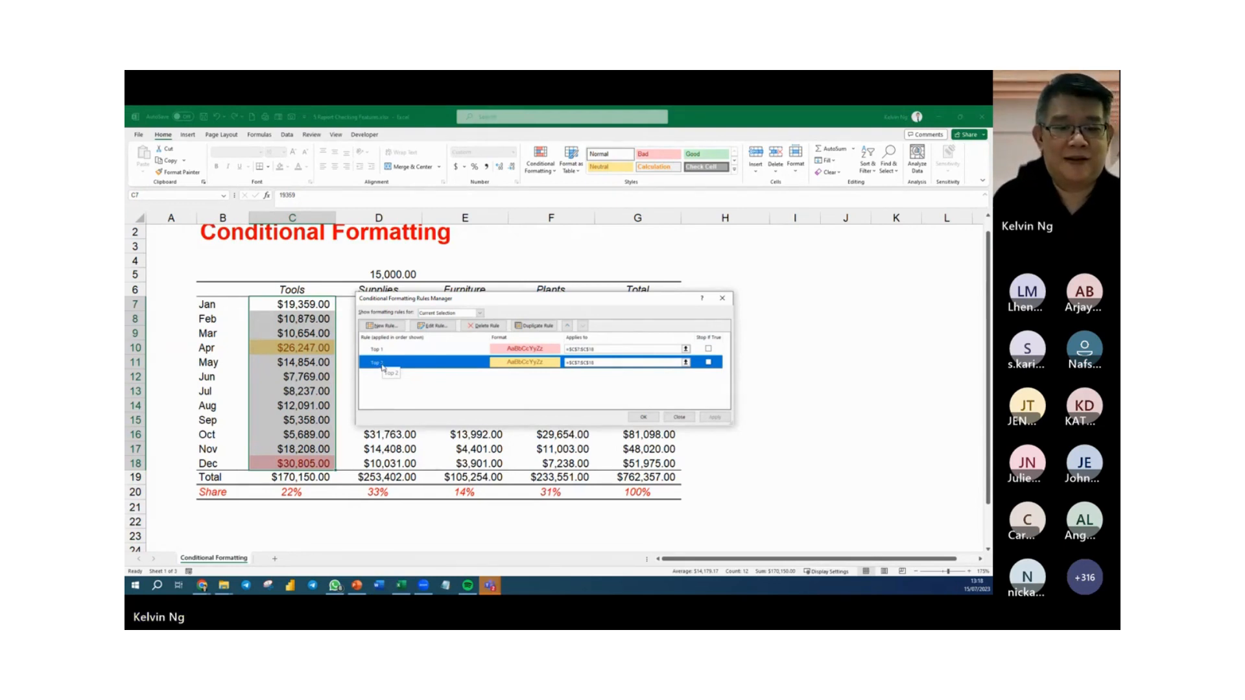
left_click(643, 417)
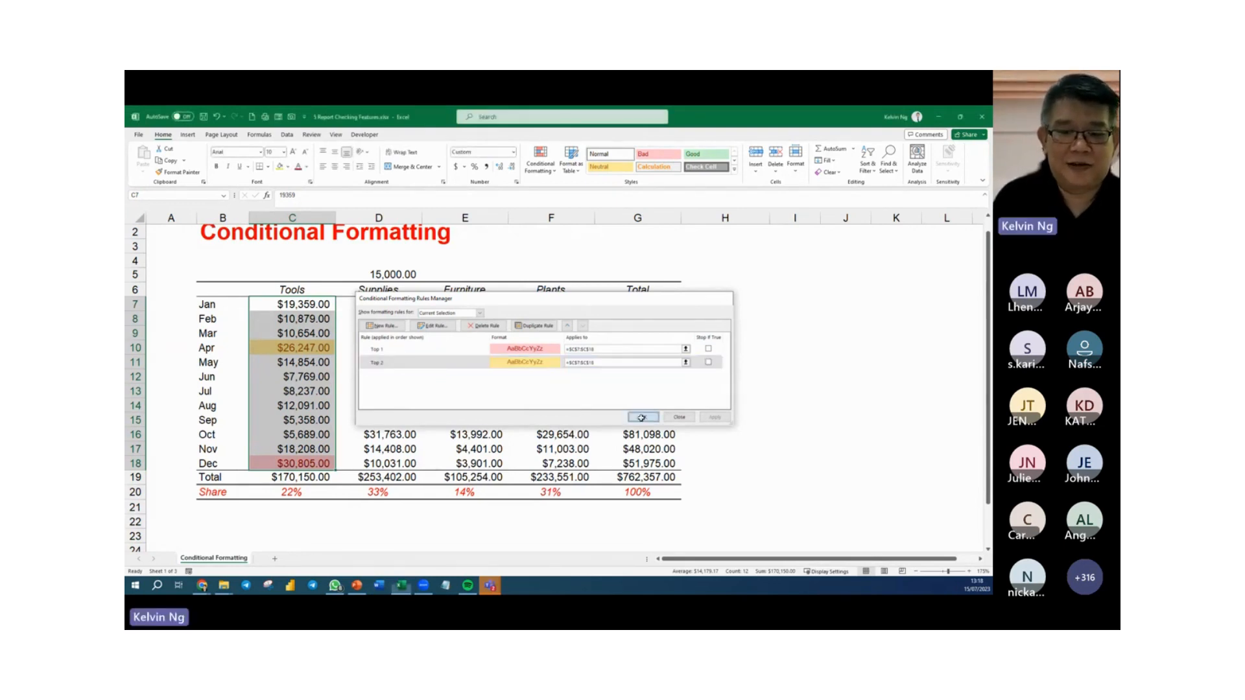
Add a rule to the Jan to Dec Tools amounts that formats the top 3 values with Green Fill with Dark Green Text.
left_click(540, 162)
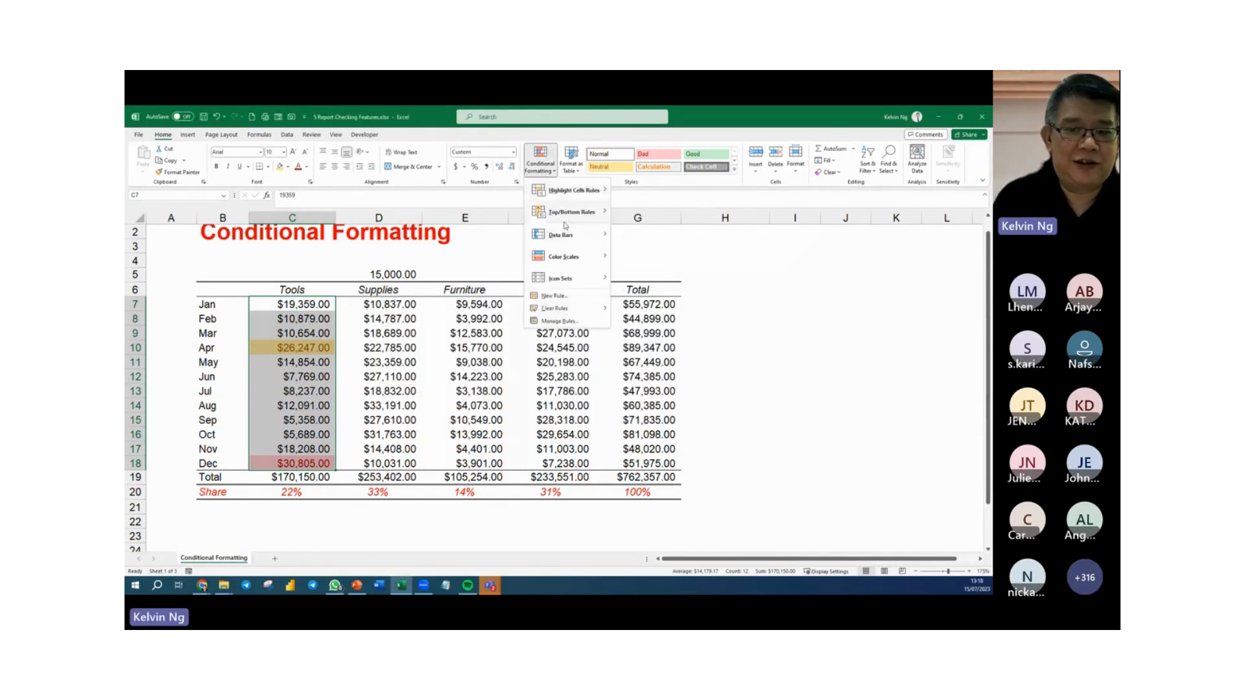
mouse_move(587, 218)
left_click(651, 213)
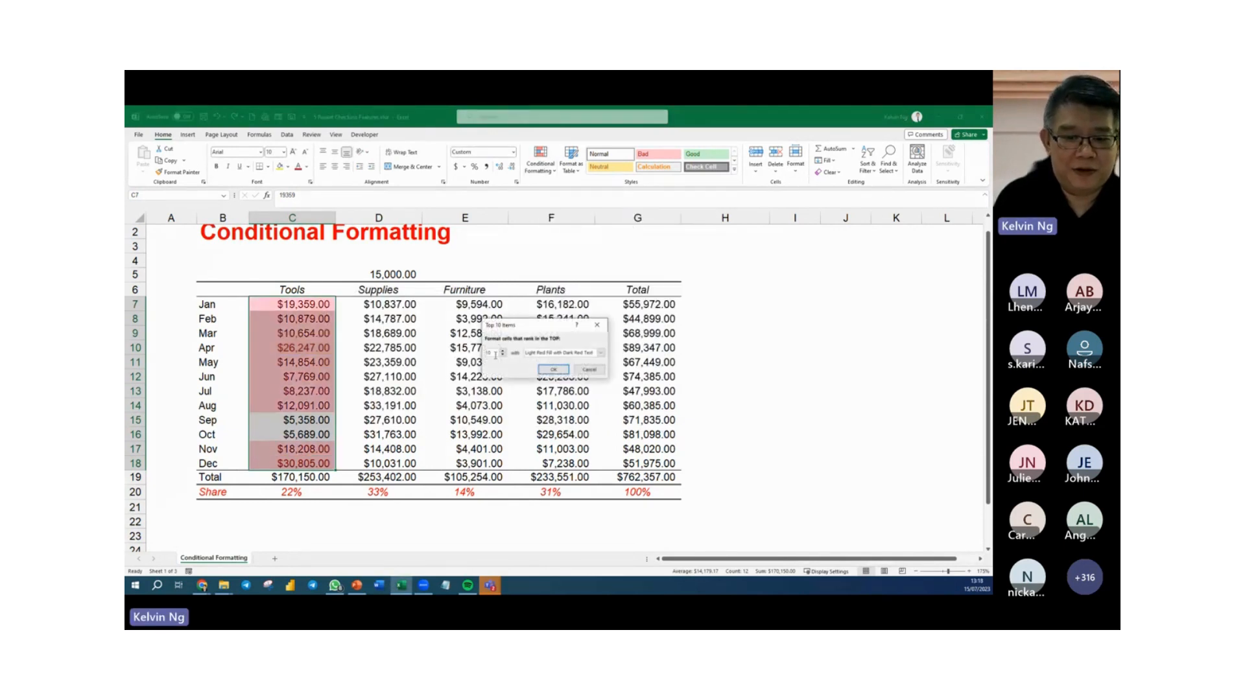
type("3")
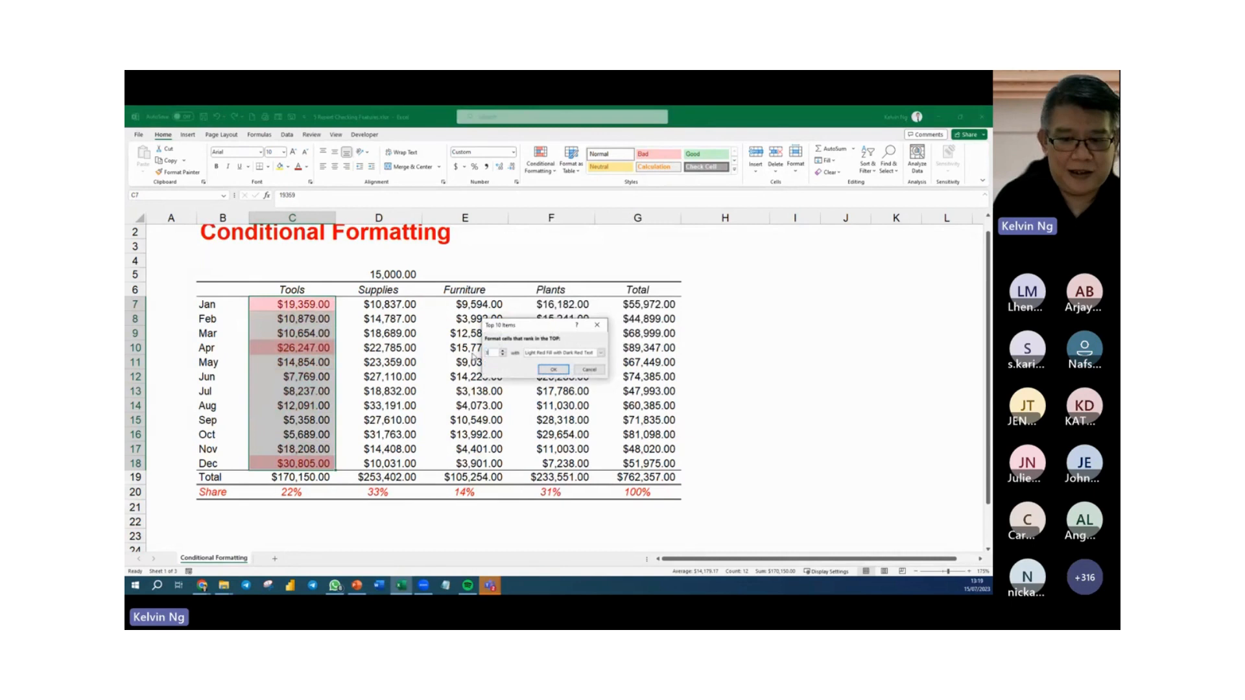
left_click(601, 353)
left_click(556, 373)
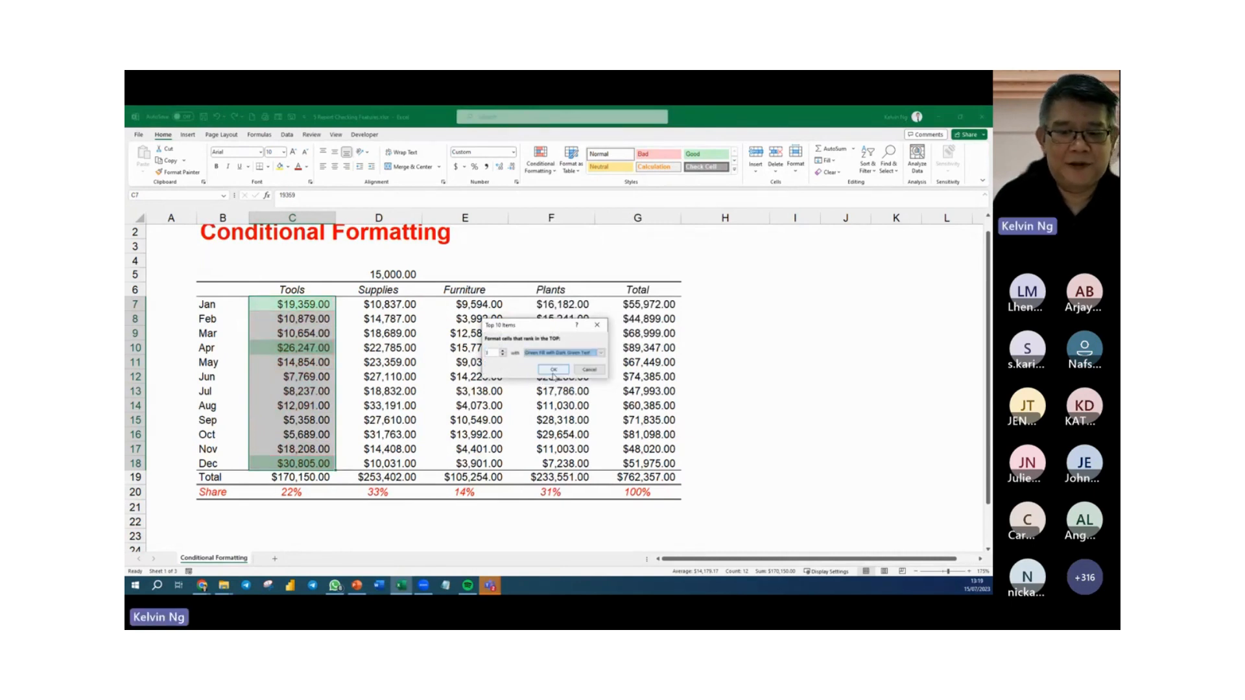
left_click(552, 371)
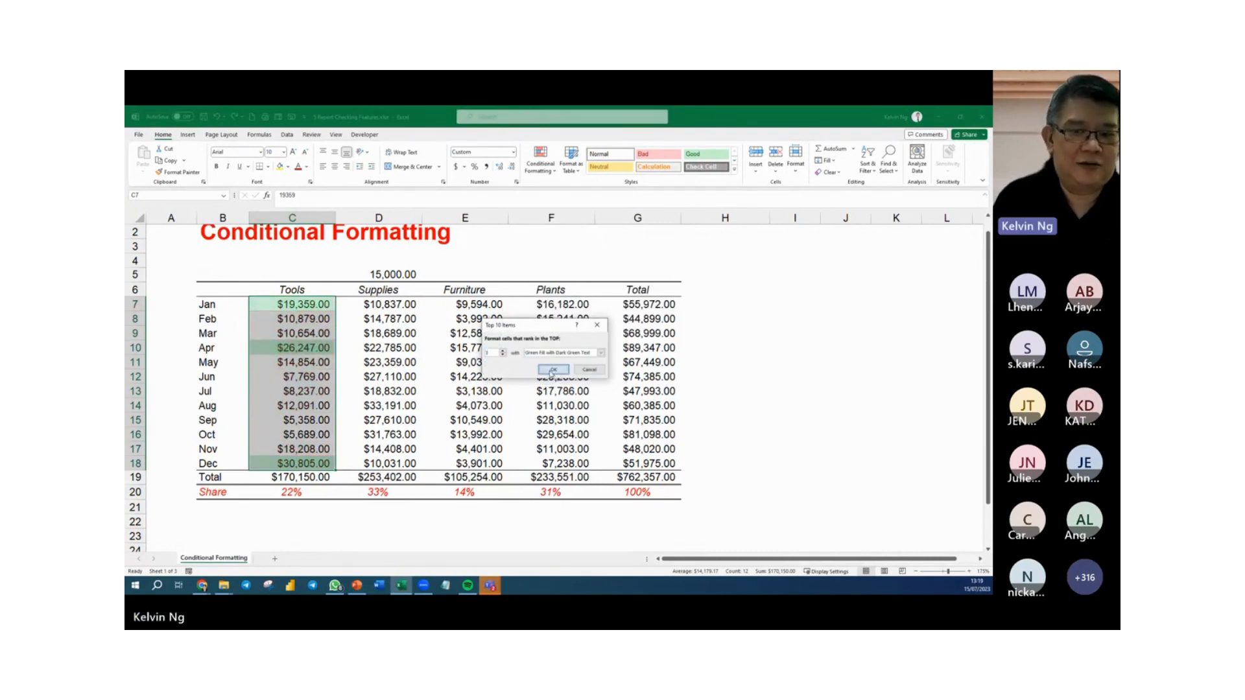
Move the Top 3 rule below the Top 1 and Top 2 rules, apply the order, close the Rules Manager, and deselect the Tools amounts.
left_click(538, 168)
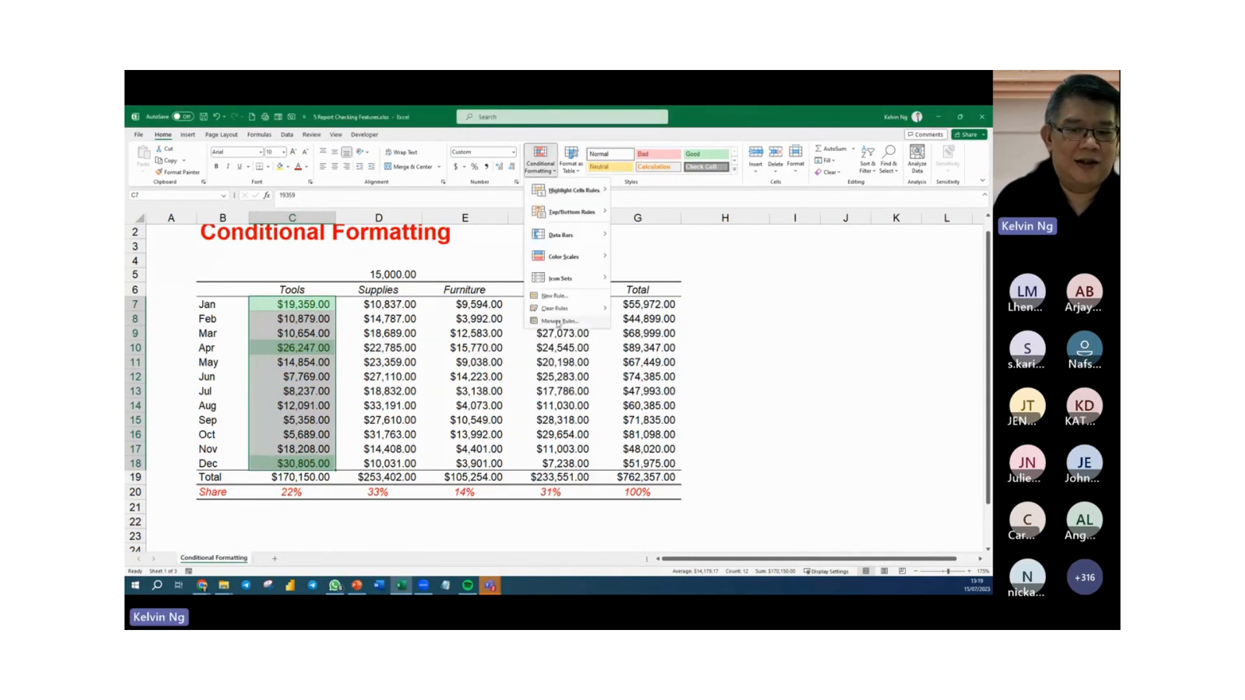
left_click(559, 323)
left_click(453, 348)
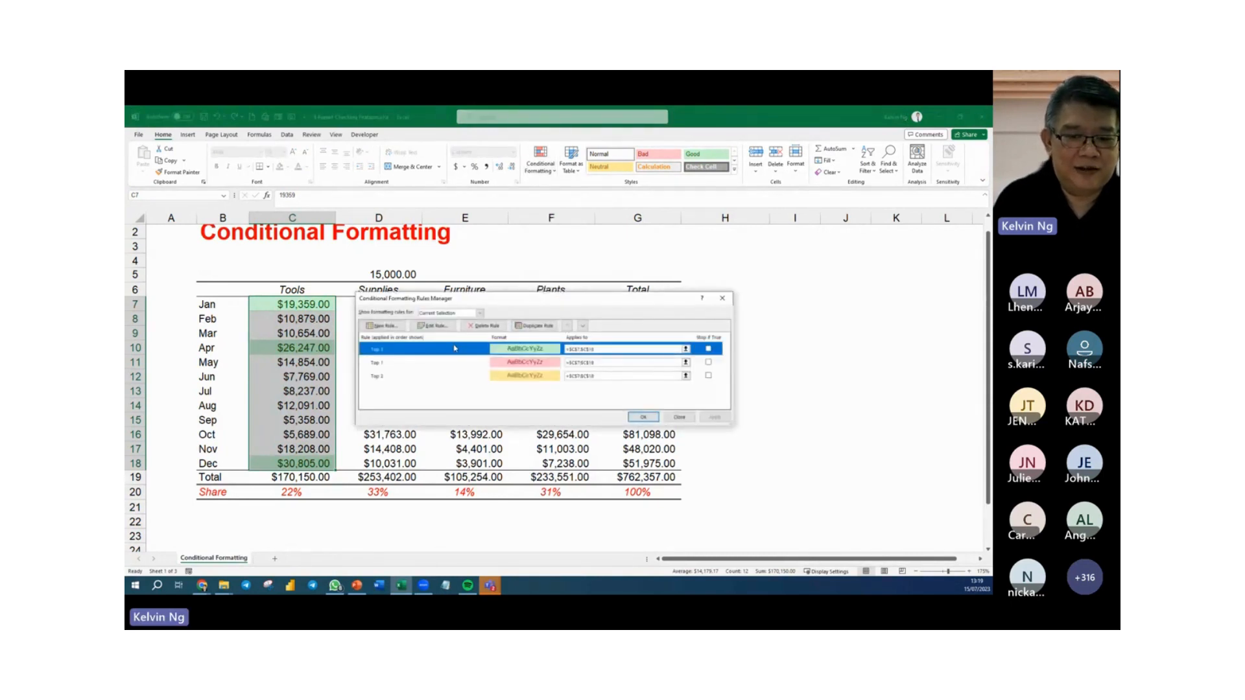
left_click(583, 325)
left_click(582, 326)
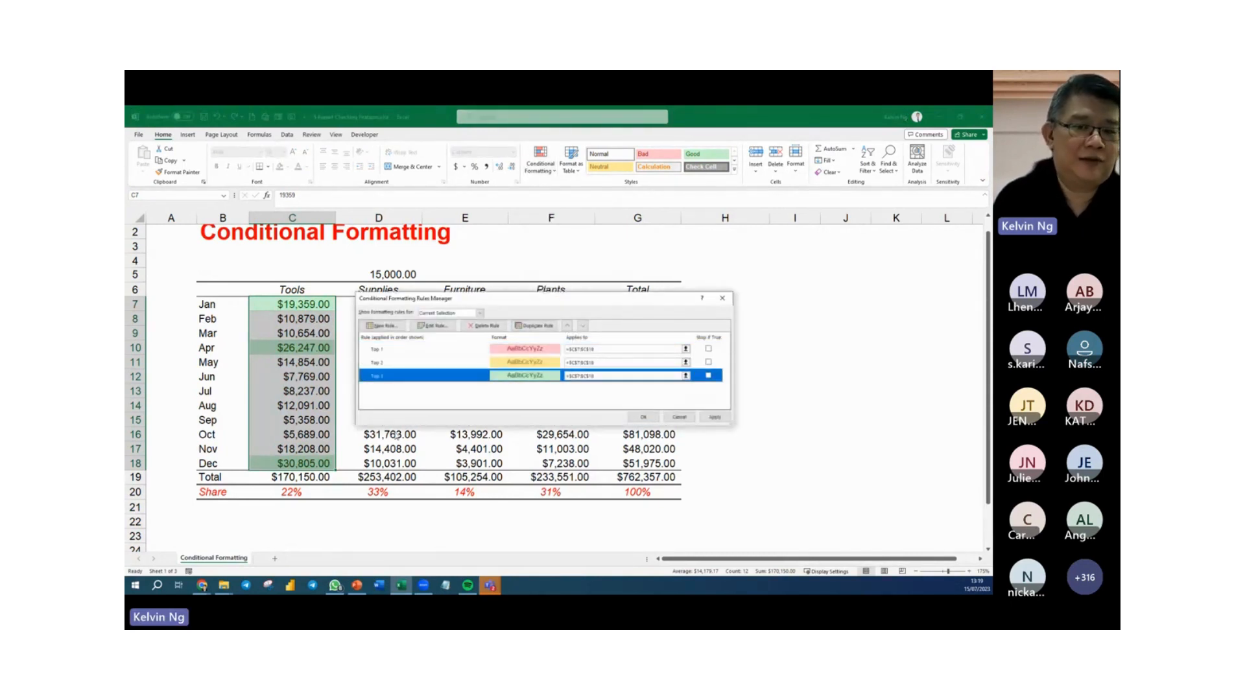
left_click(715, 417)
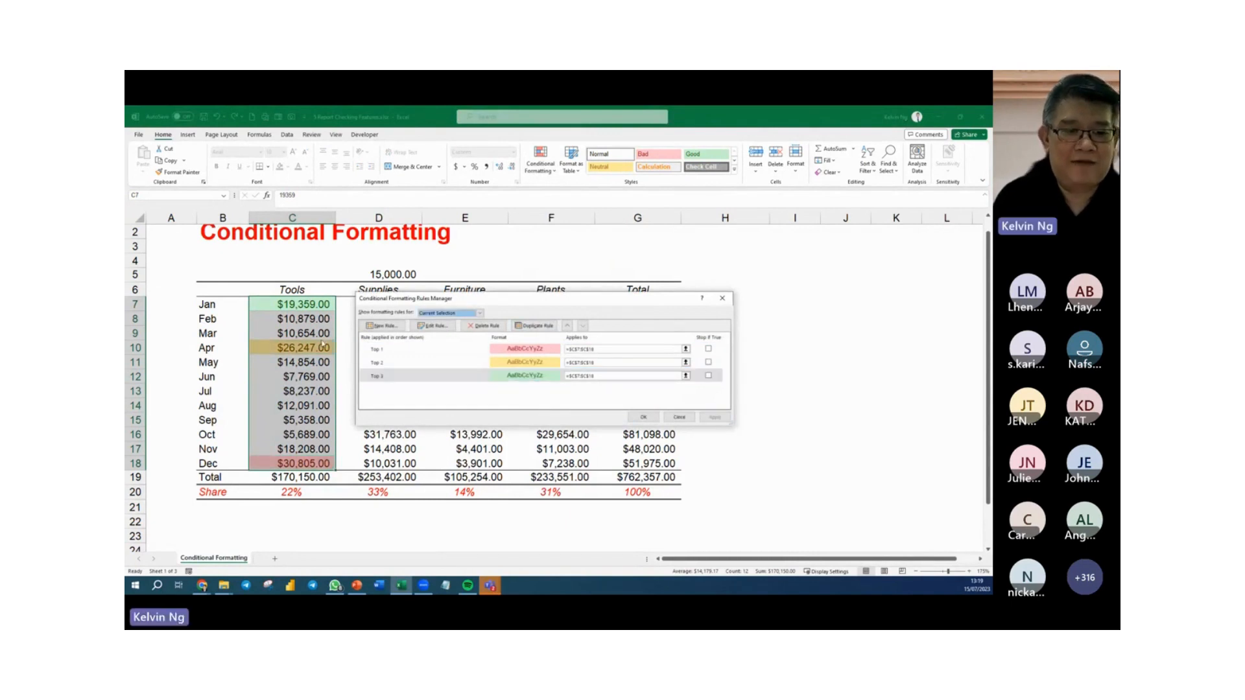
left_click(646, 418)
left_click(495, 463)
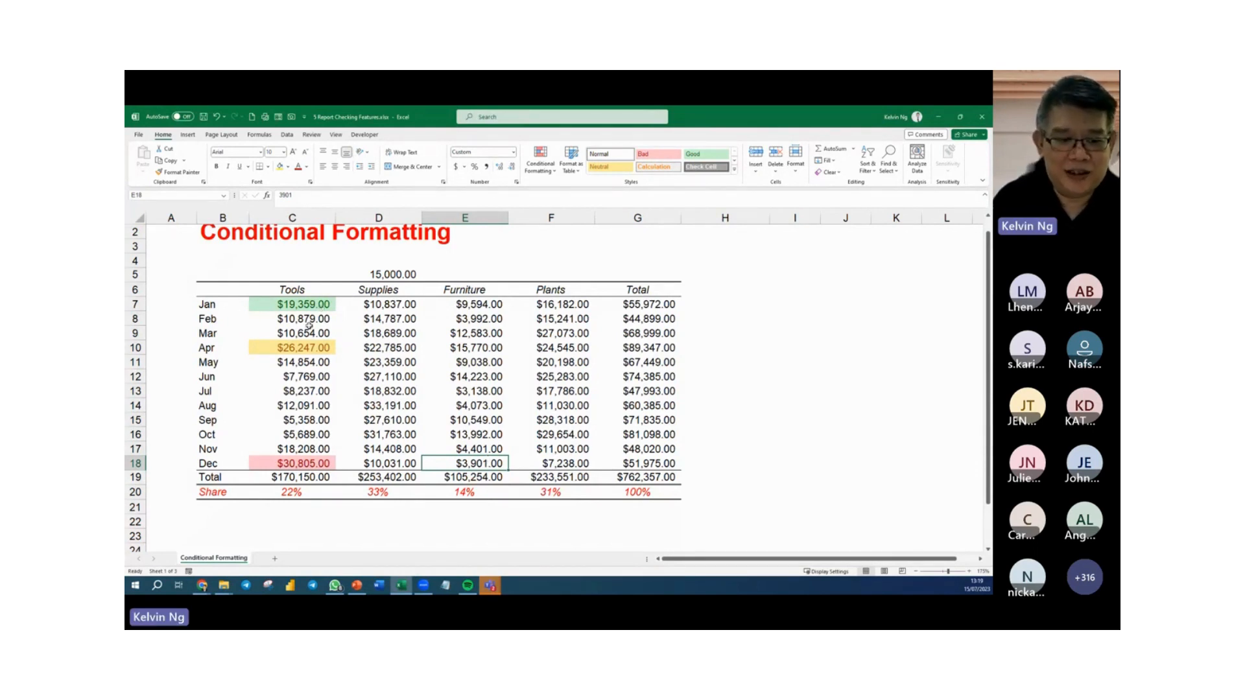
Test the three-colour ranking by changing the Jun Tools amount to 37769, and undo the edit.
double_click(268, 380)
type("37769")
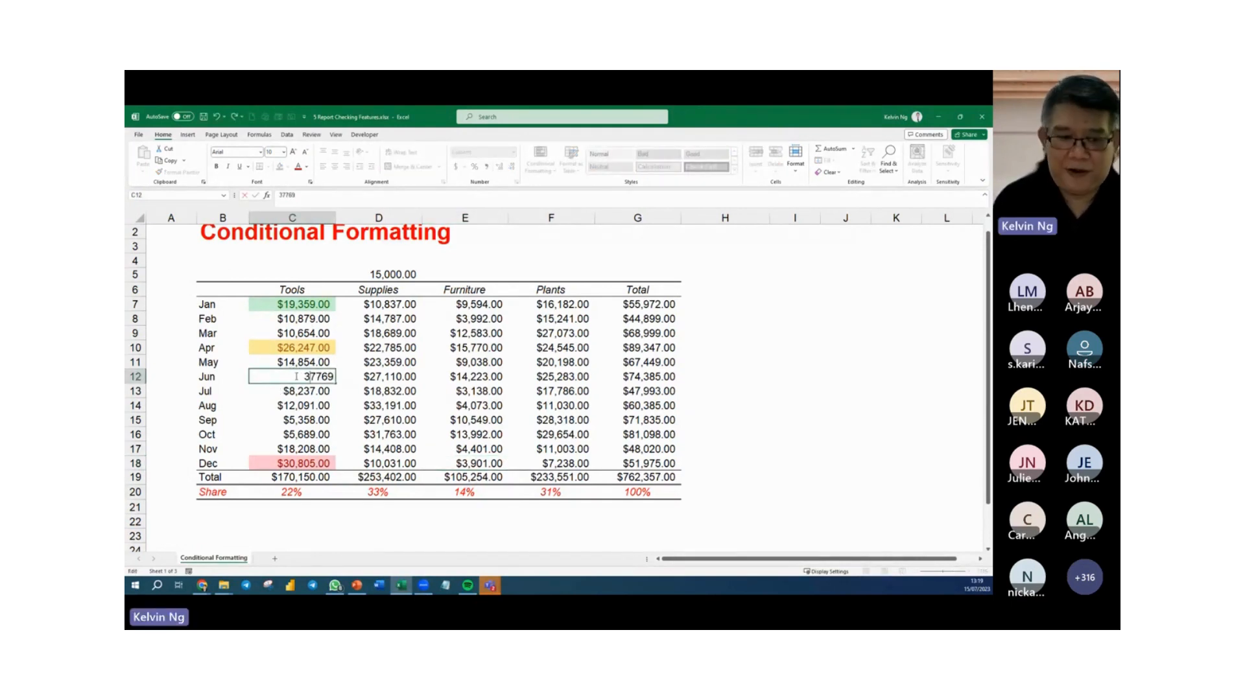
key("Return")
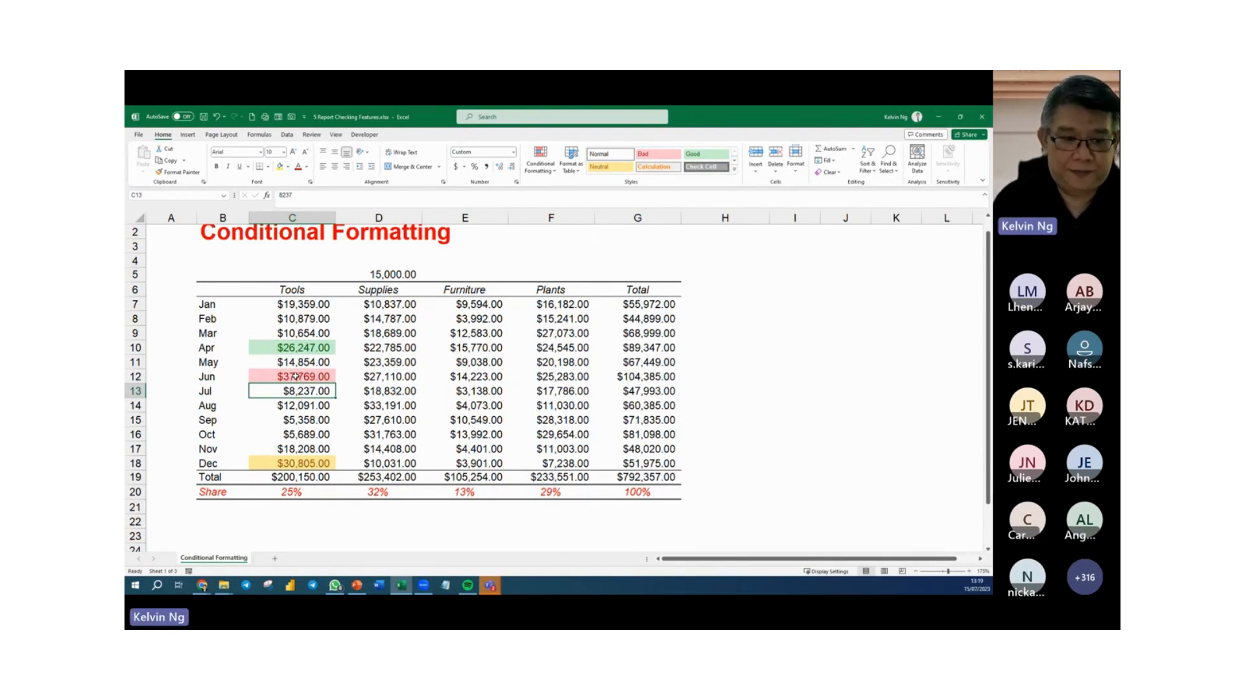
key("ctrl+z")
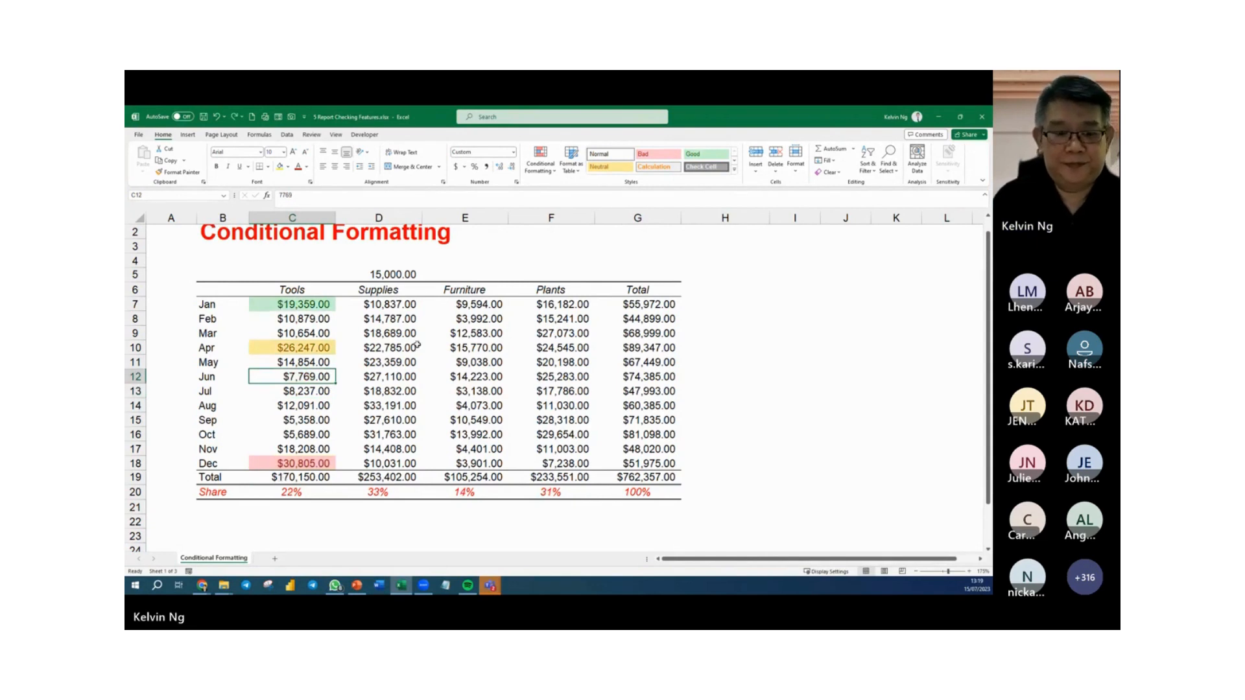
Check the Rules Manager for rules on the Apr Supplies amount and close it.
left_click(415, 348)
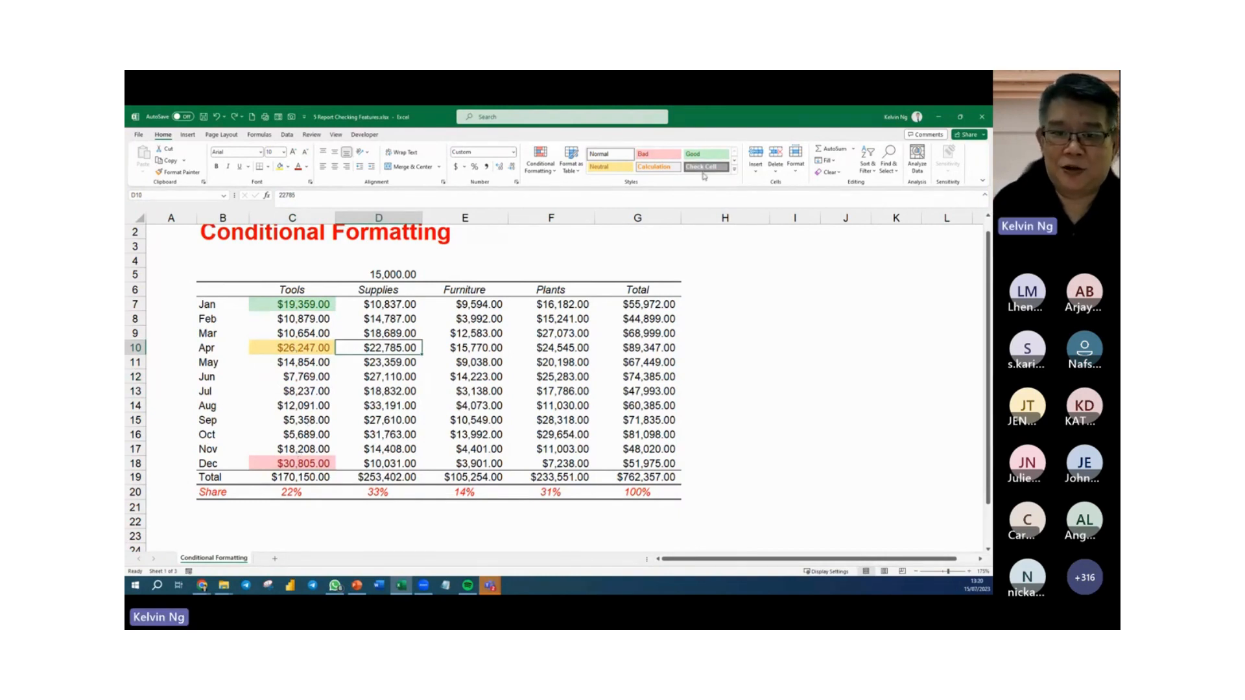
left_click(541, 157)
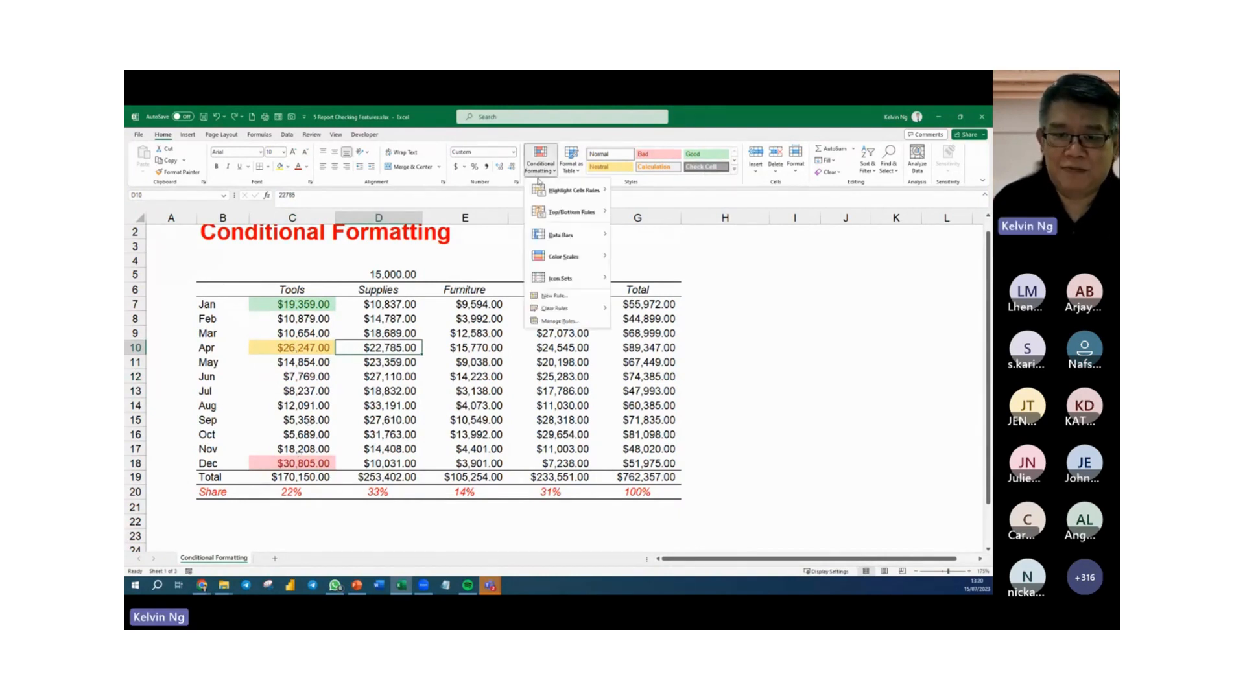
left_click(562, 322)
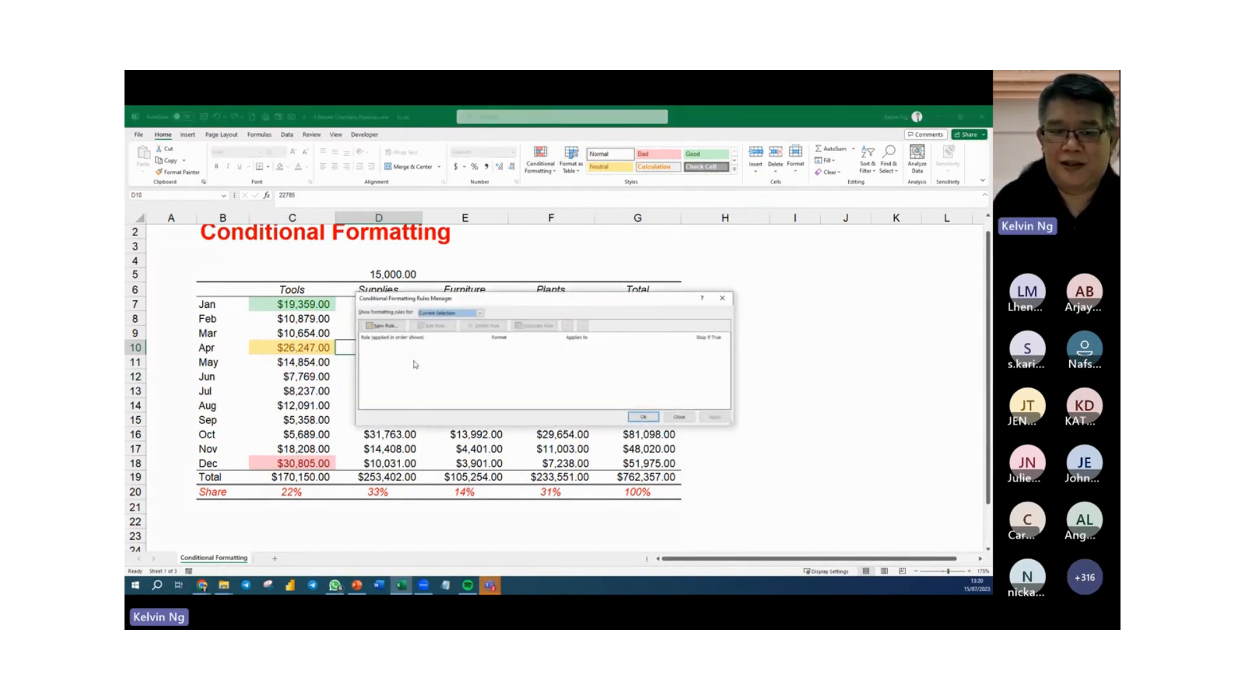
left_click(721, 300)
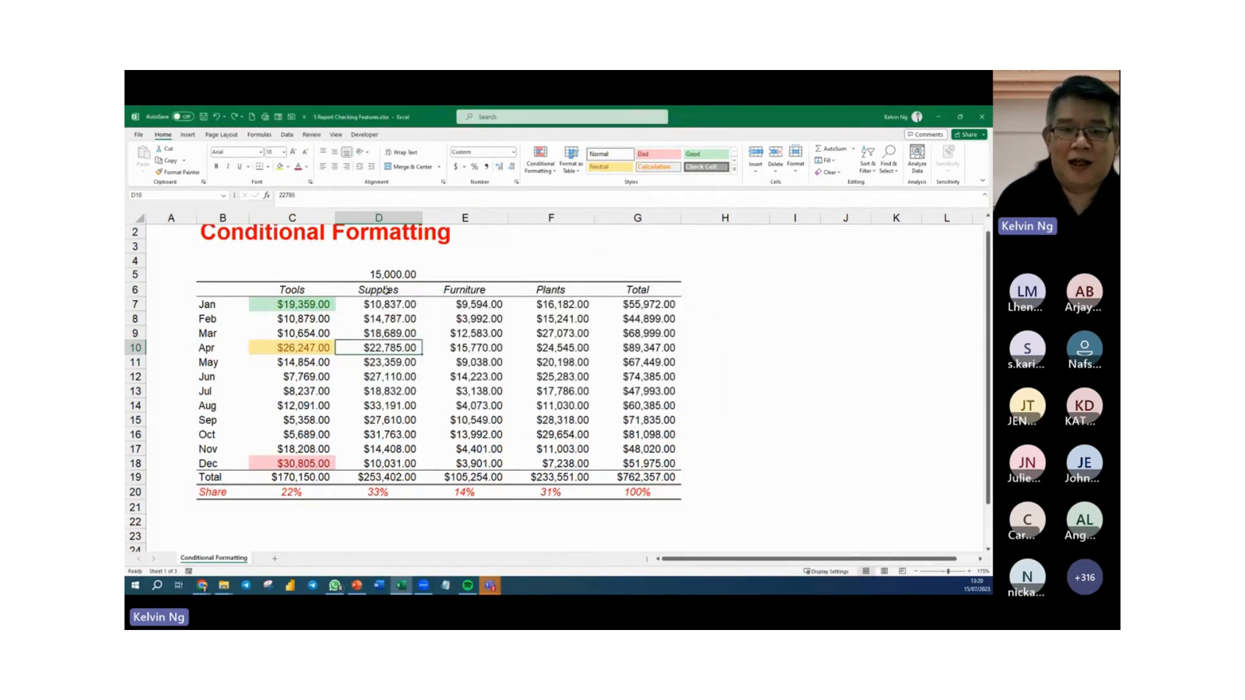
Apply the 3 Symbols (Circled) icon set to the Jan to Dec Supplies amounts.
left_click_drag(379, 305, 380, 465)
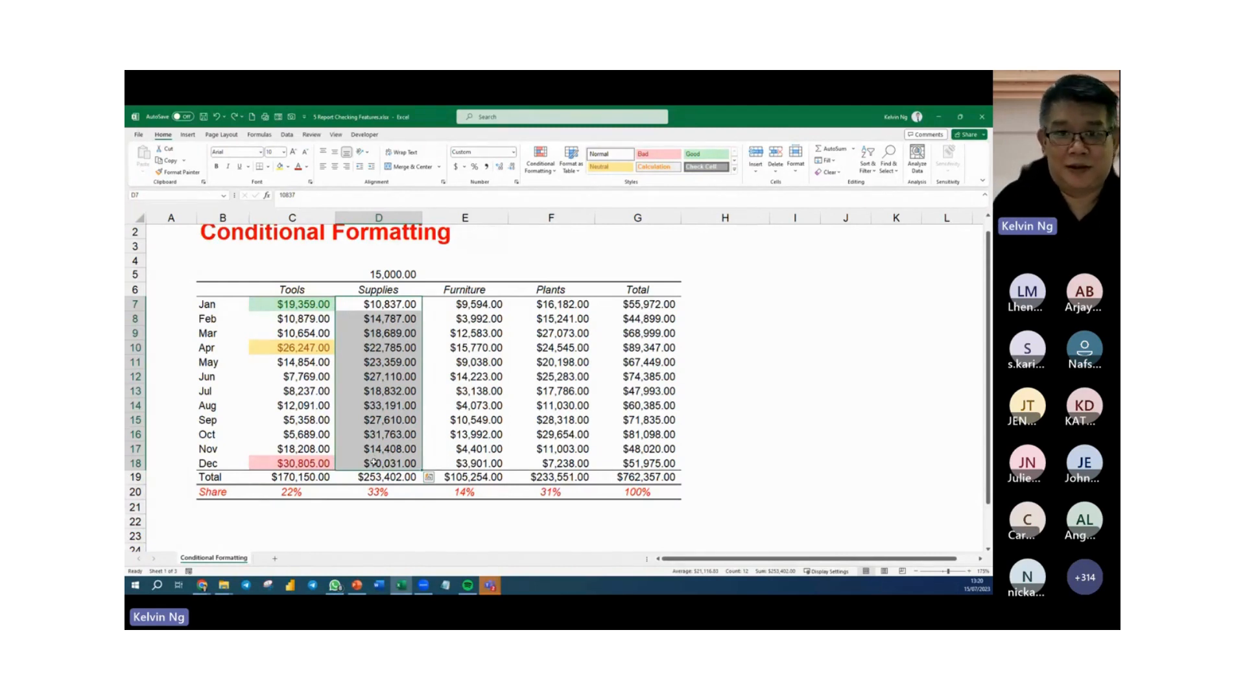
left_click(540, 161)
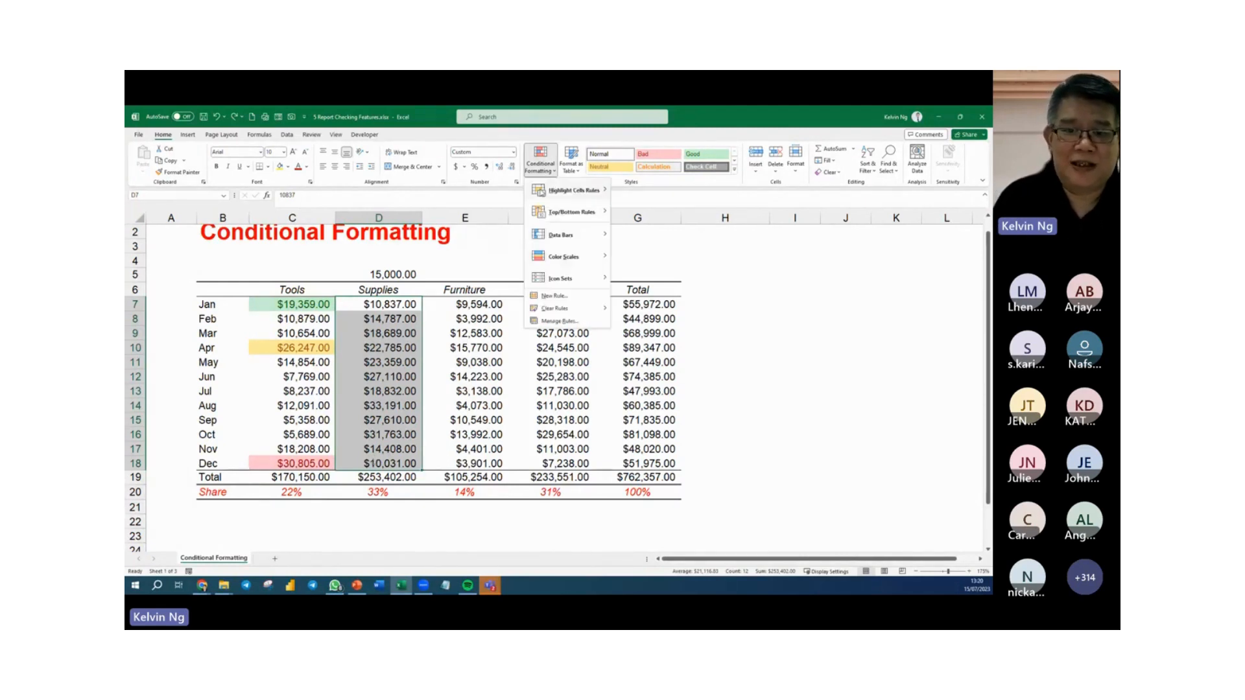
mouse_move(570, 286)
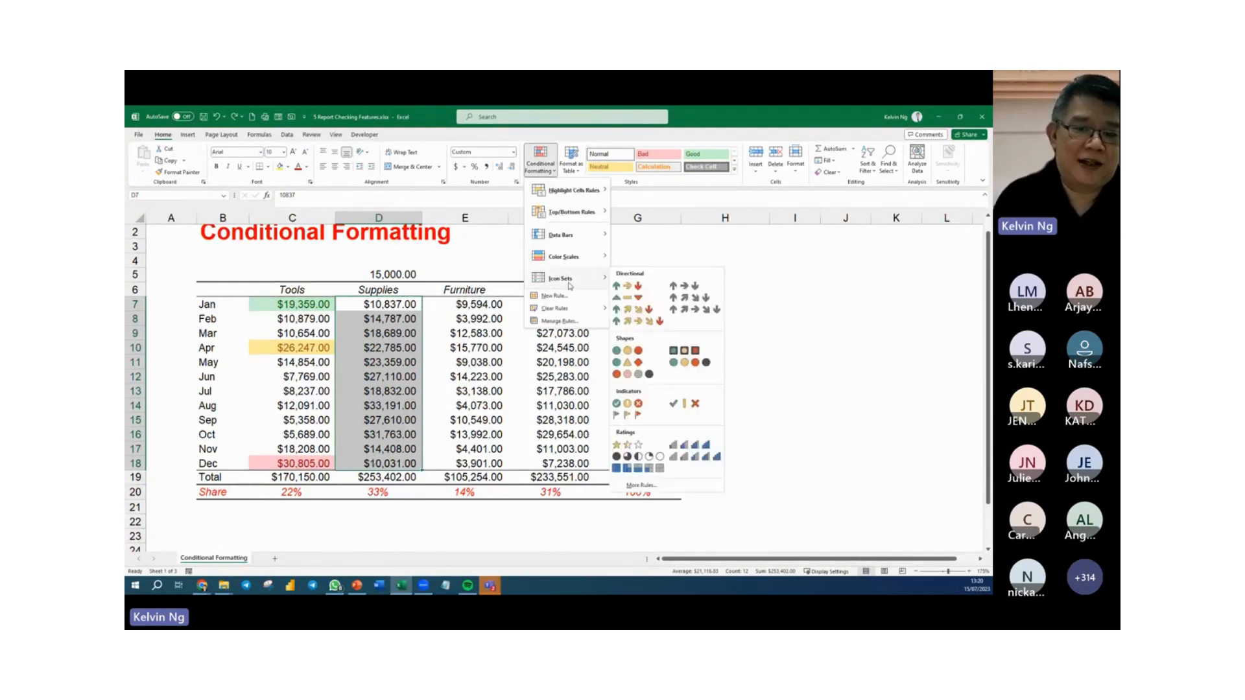
left_click(639, 403)
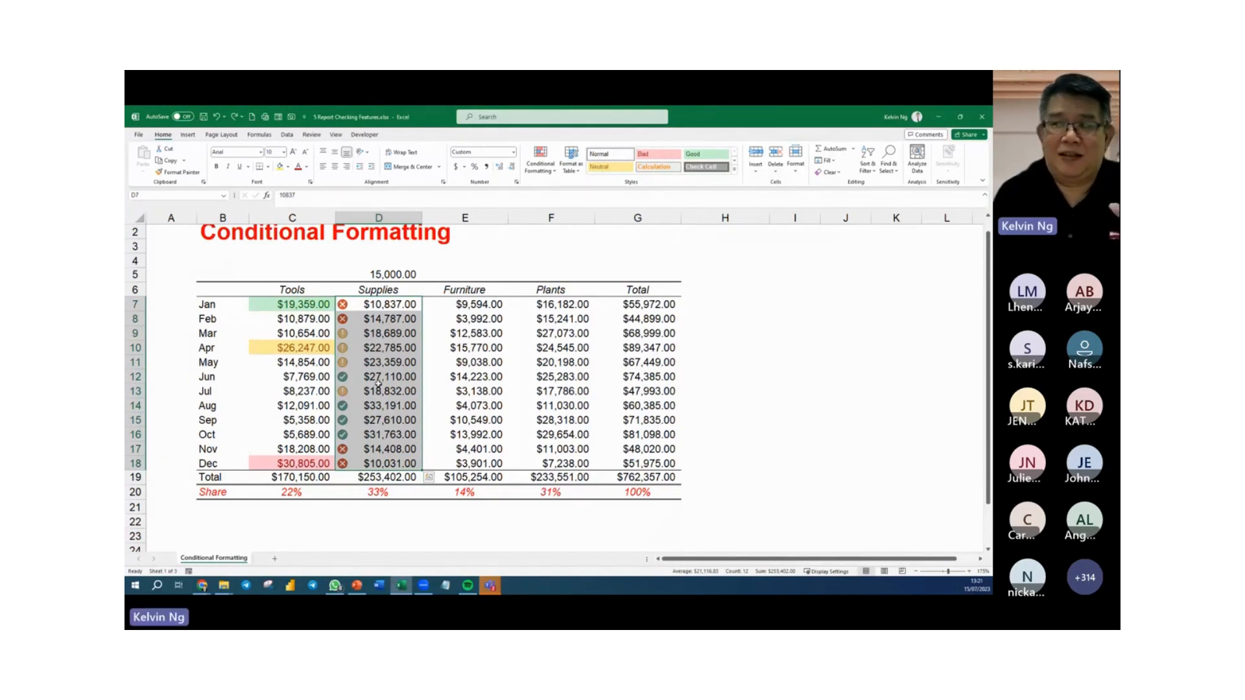
Edit the Supplies icon set rule so its middle and lowest tiers use No Cell Icon, leaving only the green check icon.
left_click(546, 173)
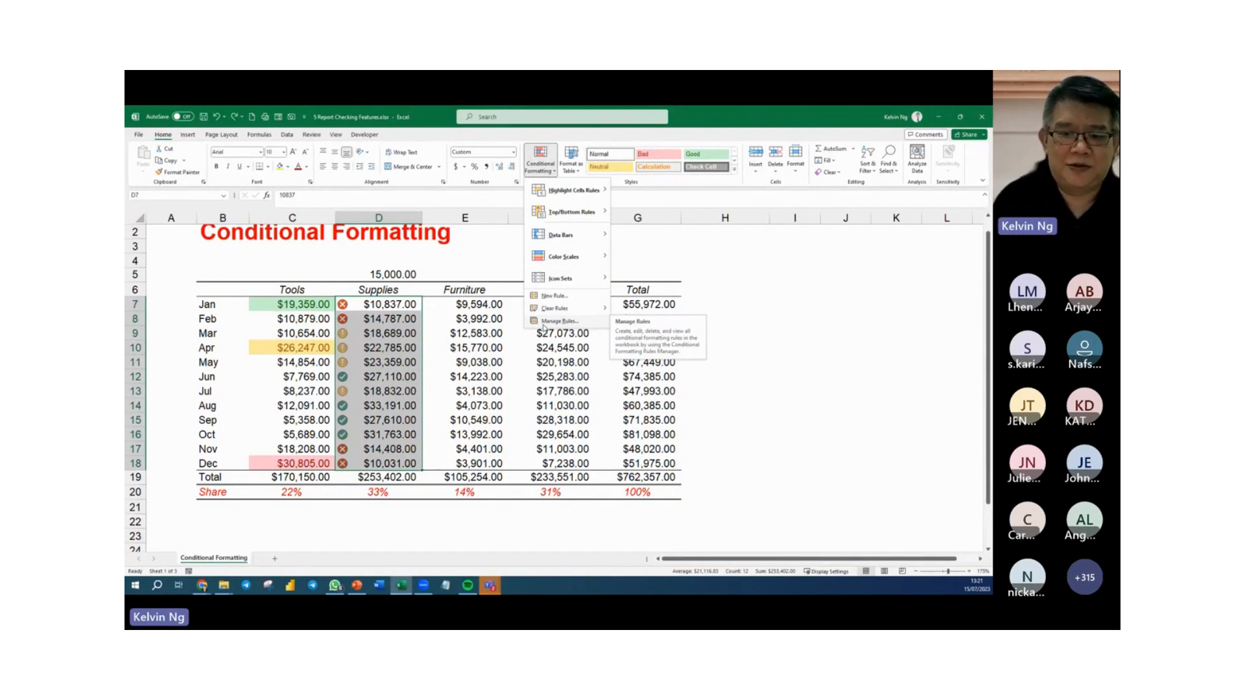
left_click(558, 321)
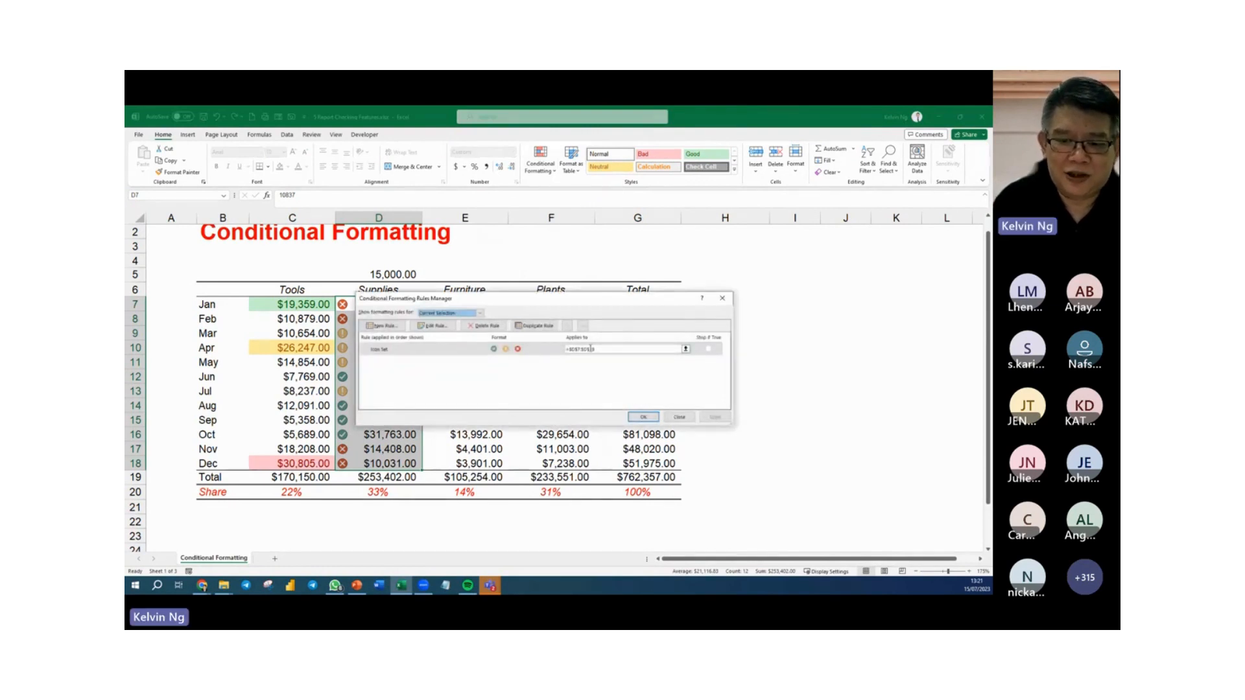
left_click(439, 351)
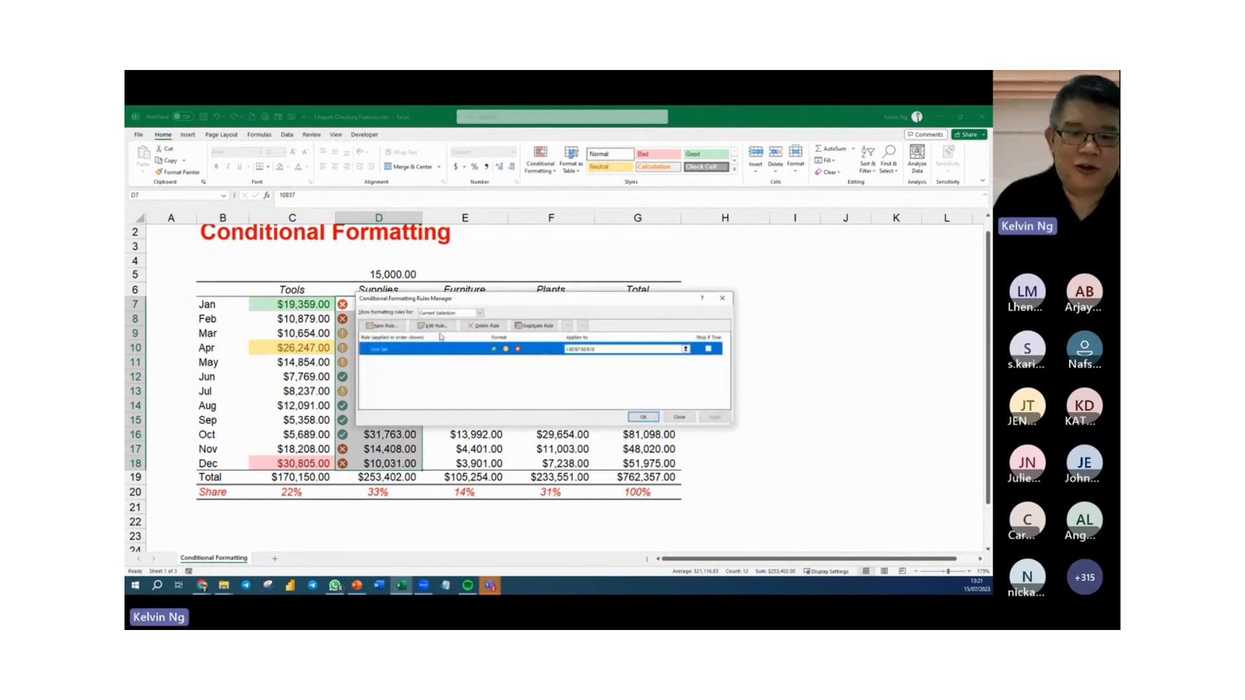
left_click(437, 327)
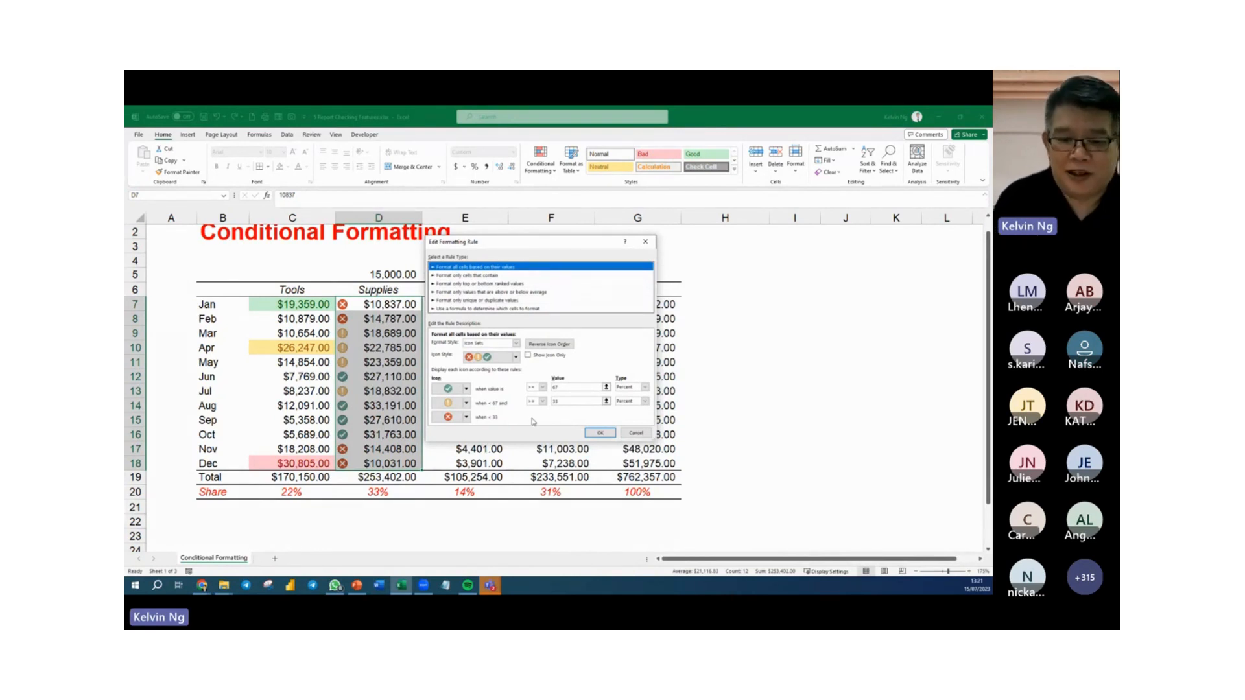
left_click(467, 406)
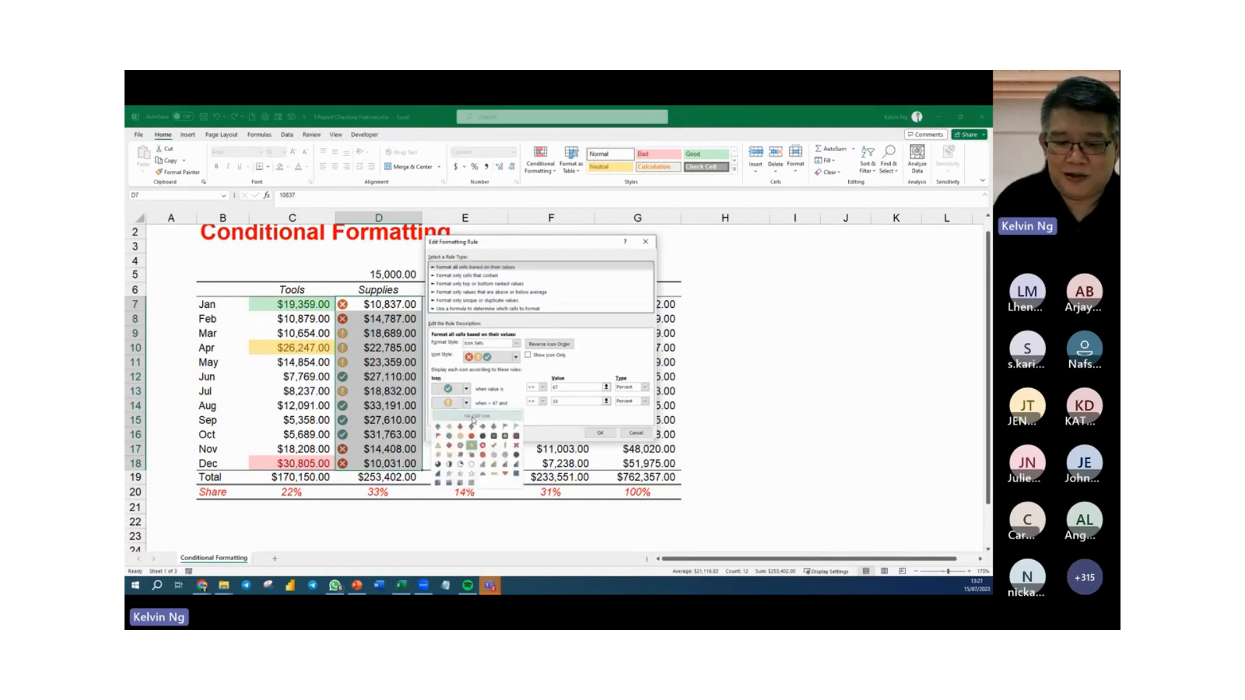
left_click(477, 422)
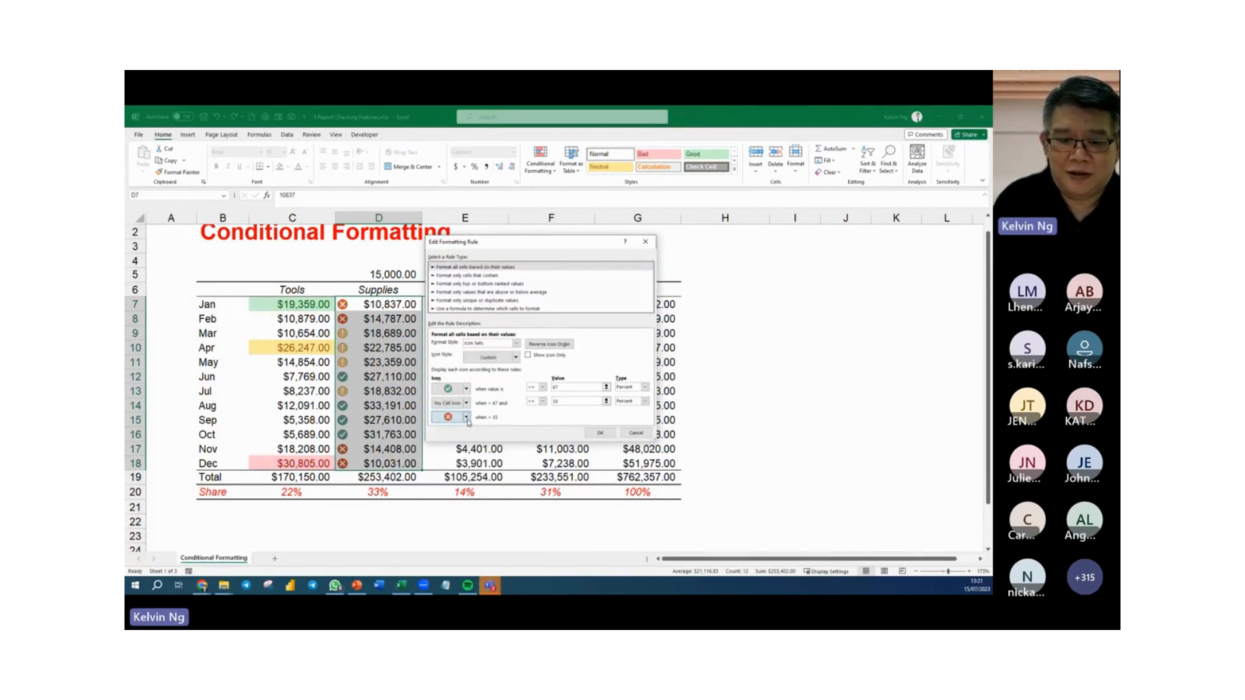
left_click(466, 417)
left_click(480, 431)
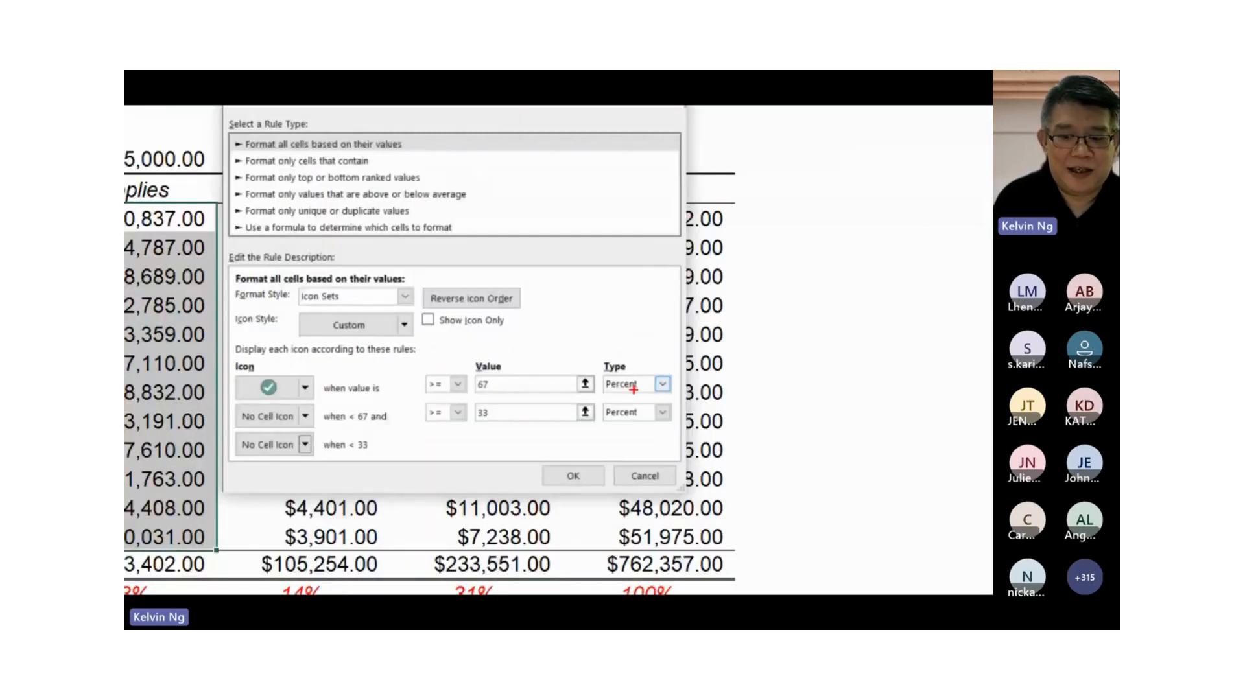
Make the green check threshold a Number of at least the value in cell D5, apply the rule, and deselect the Supplies amounts.
left_click_drag(640, 384, 647, 359)
key("Escape")
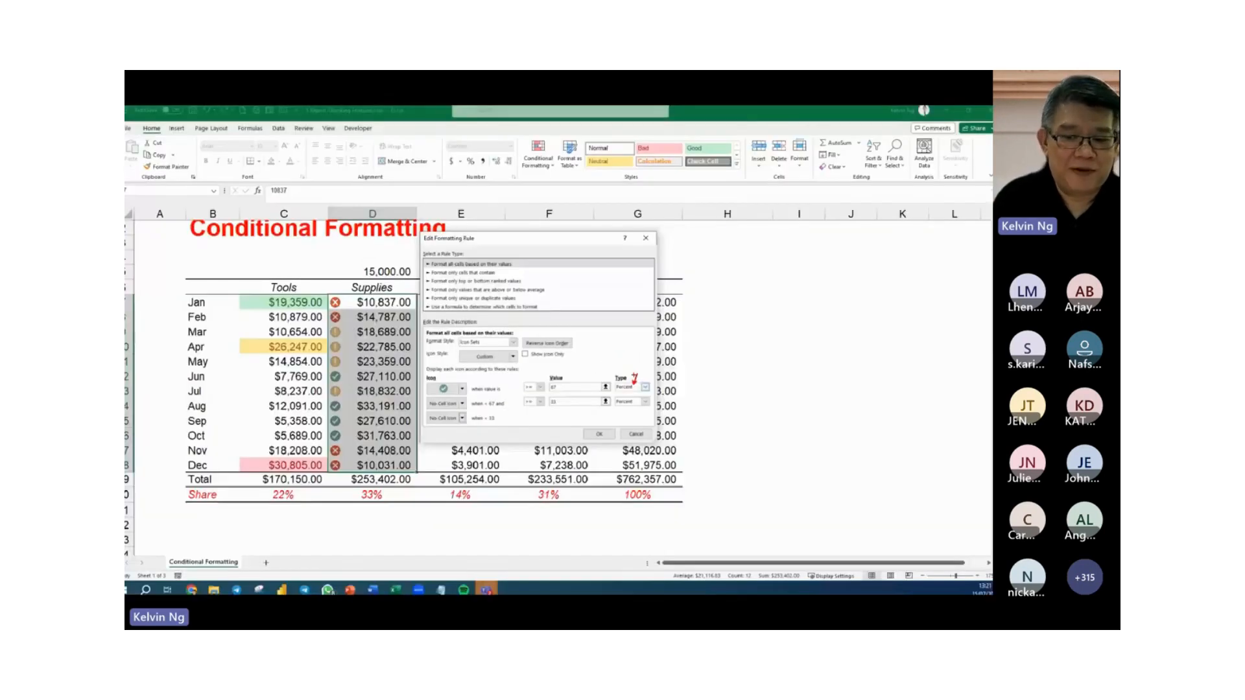
left_click(645, 387)
left_click(626, 394)
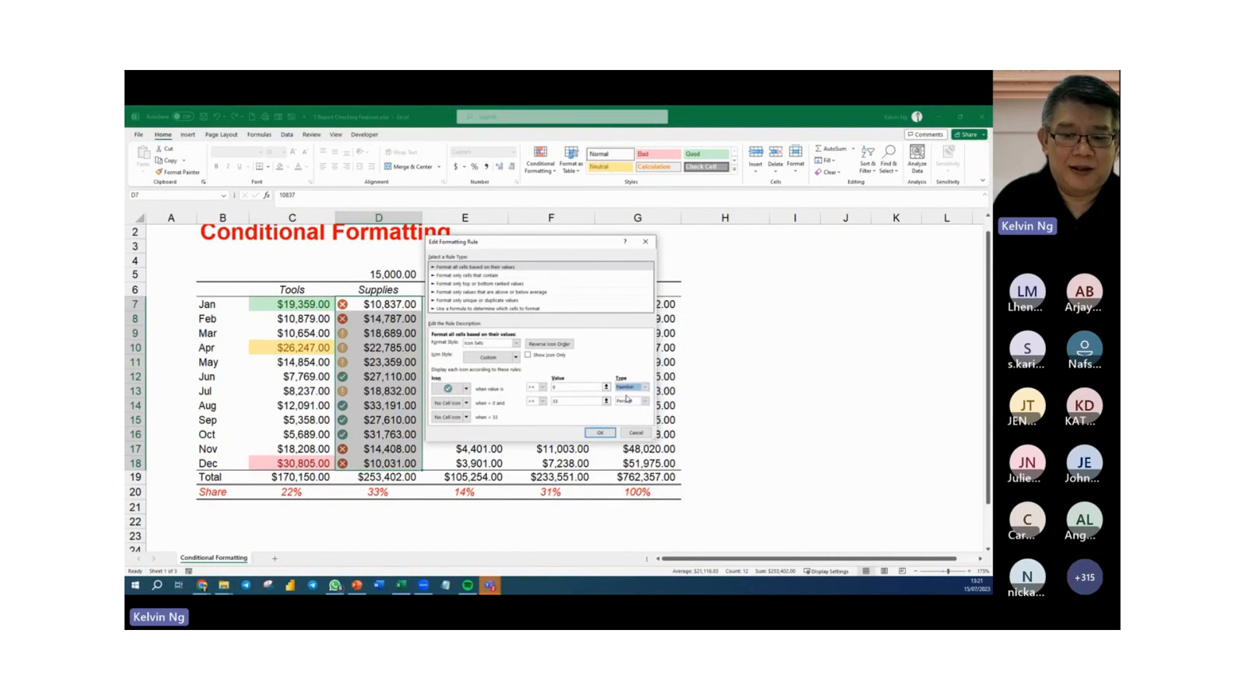
left_click(563, 388)
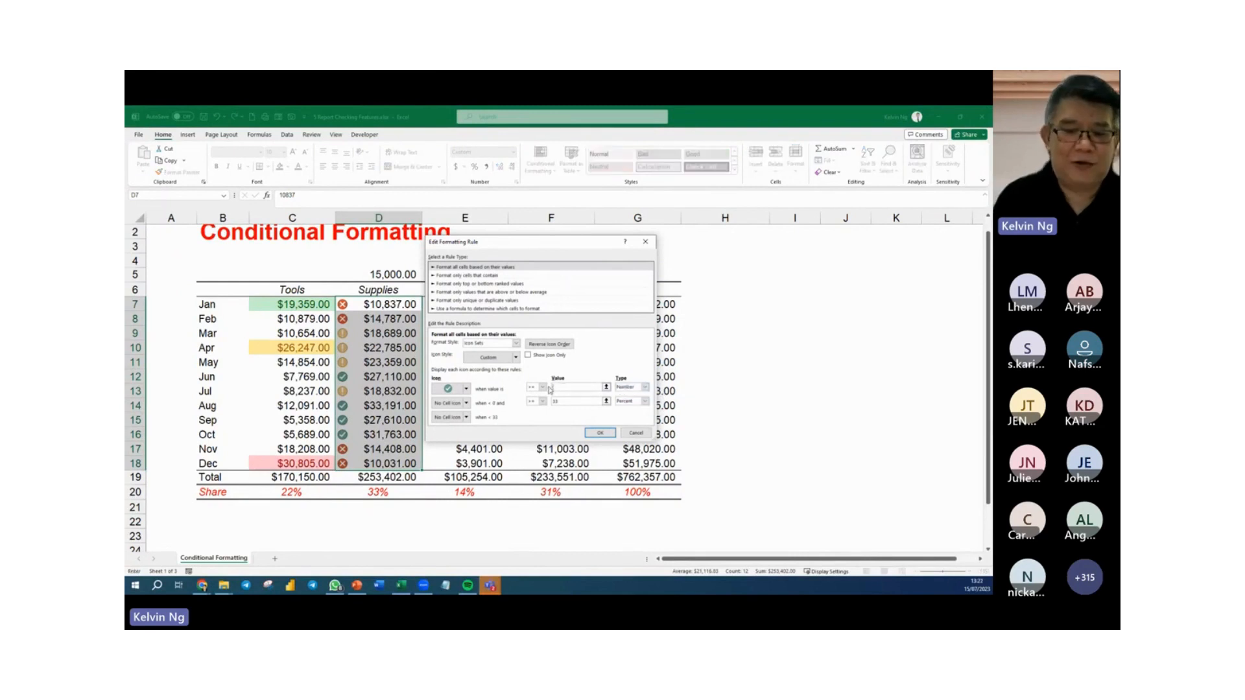
left_click(380, 277)
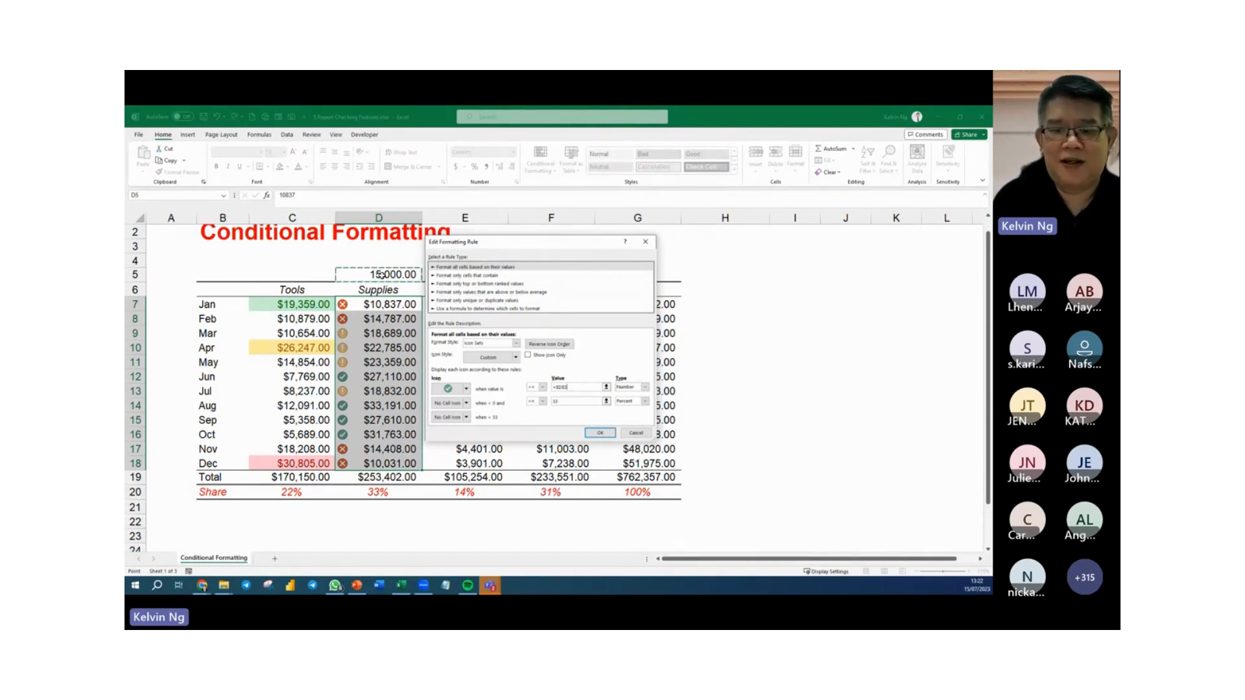
left_click(600, 434)
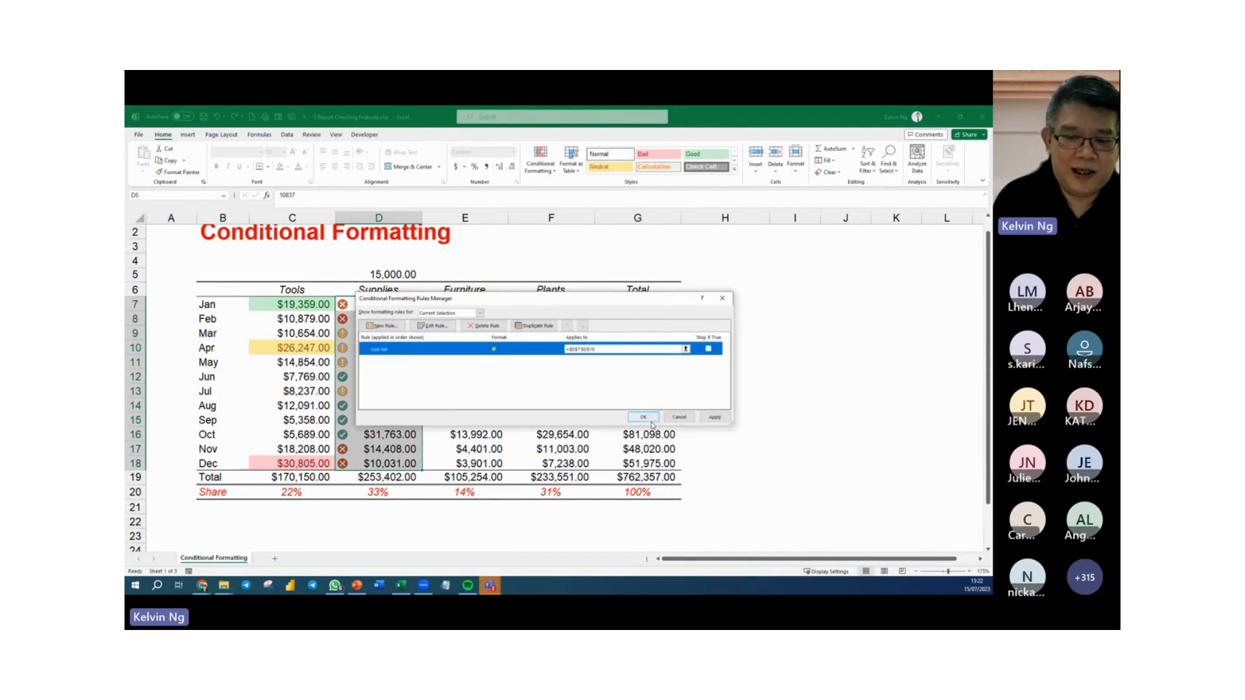
left_click(651, 419)
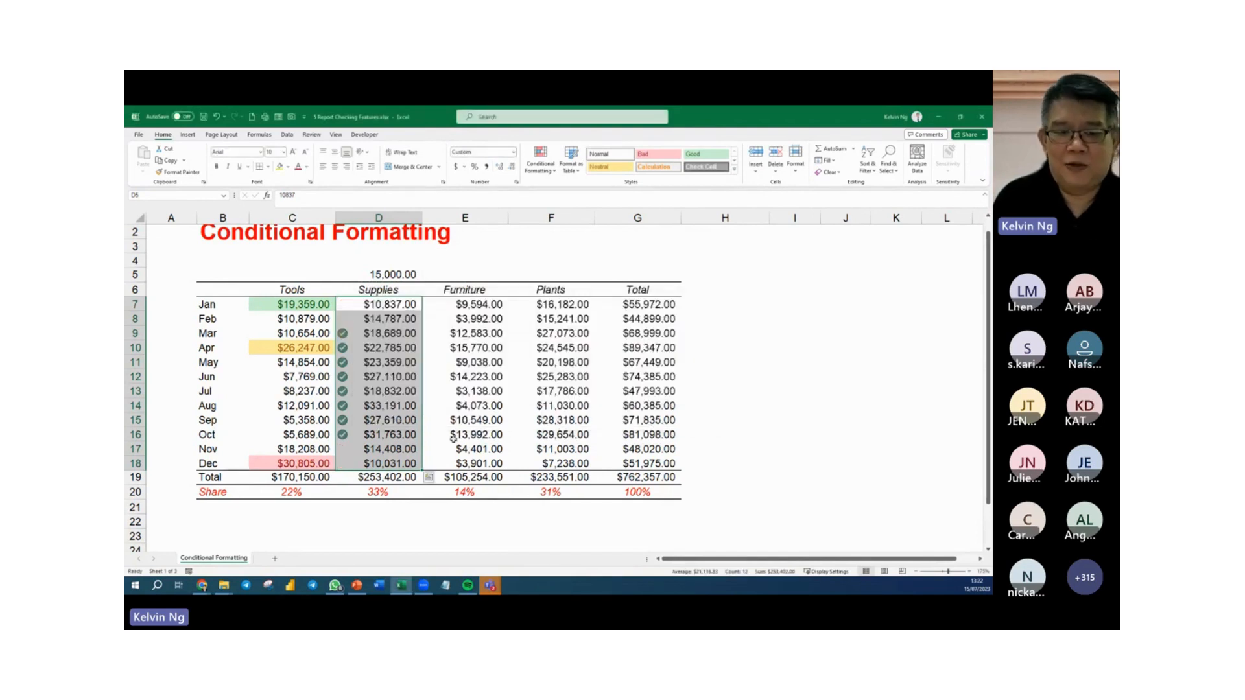
left_click(431, 449)
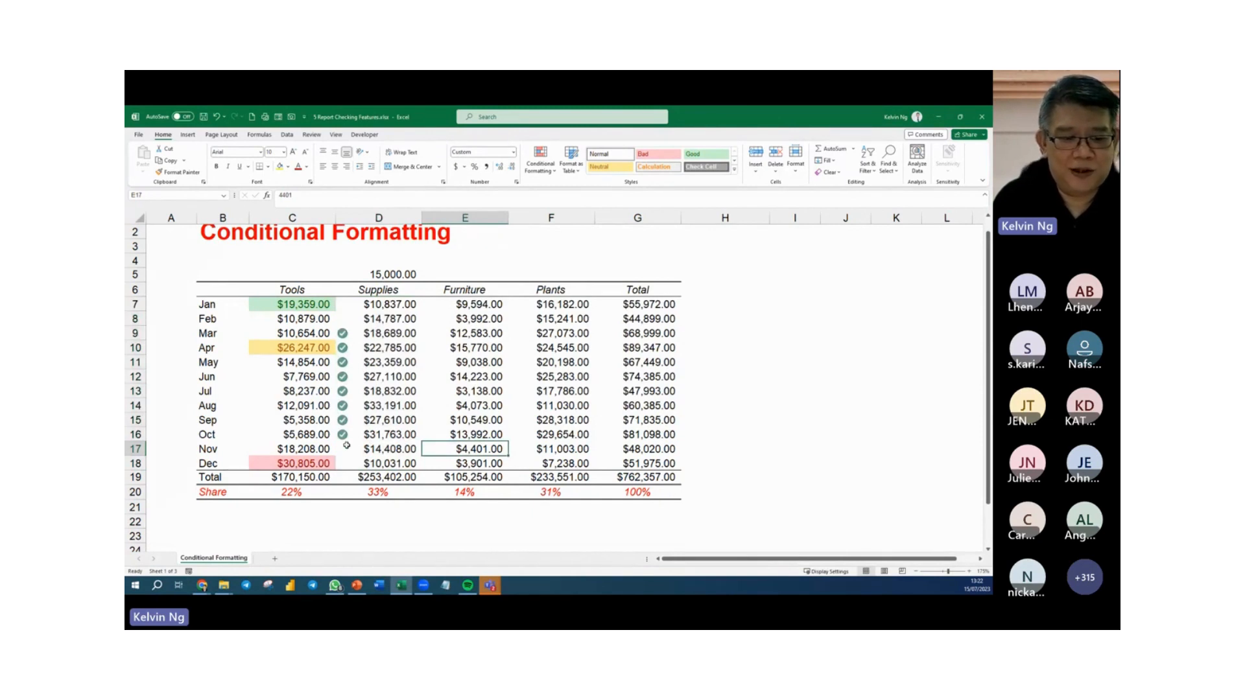
Test the Supplies icon rule by changing the threshold in cell D5 to 20000 and then to 30000.
left_click(391, 272)
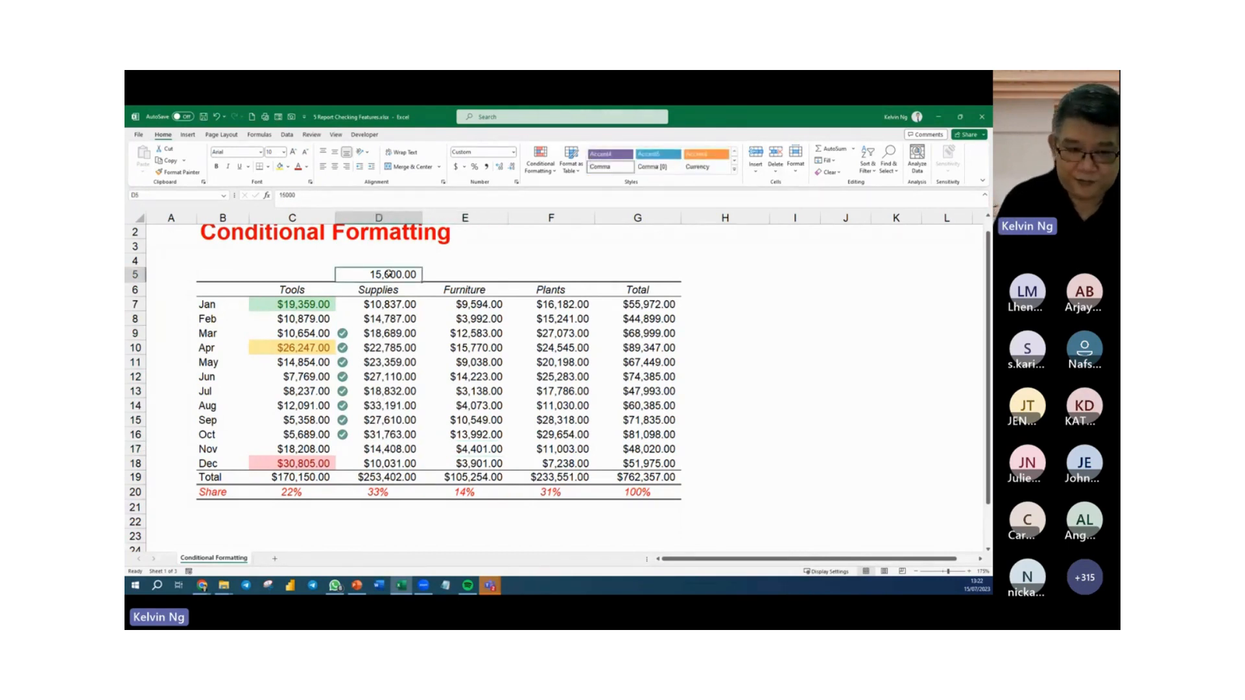
type("20000")
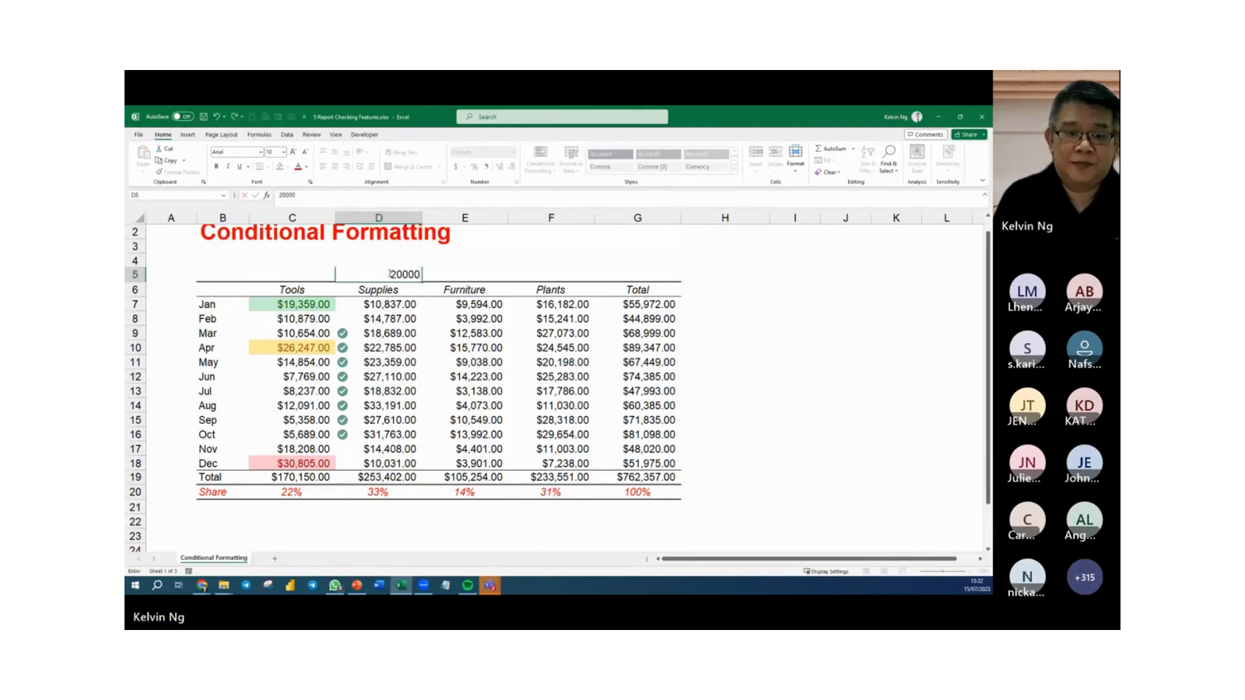
key("Return")
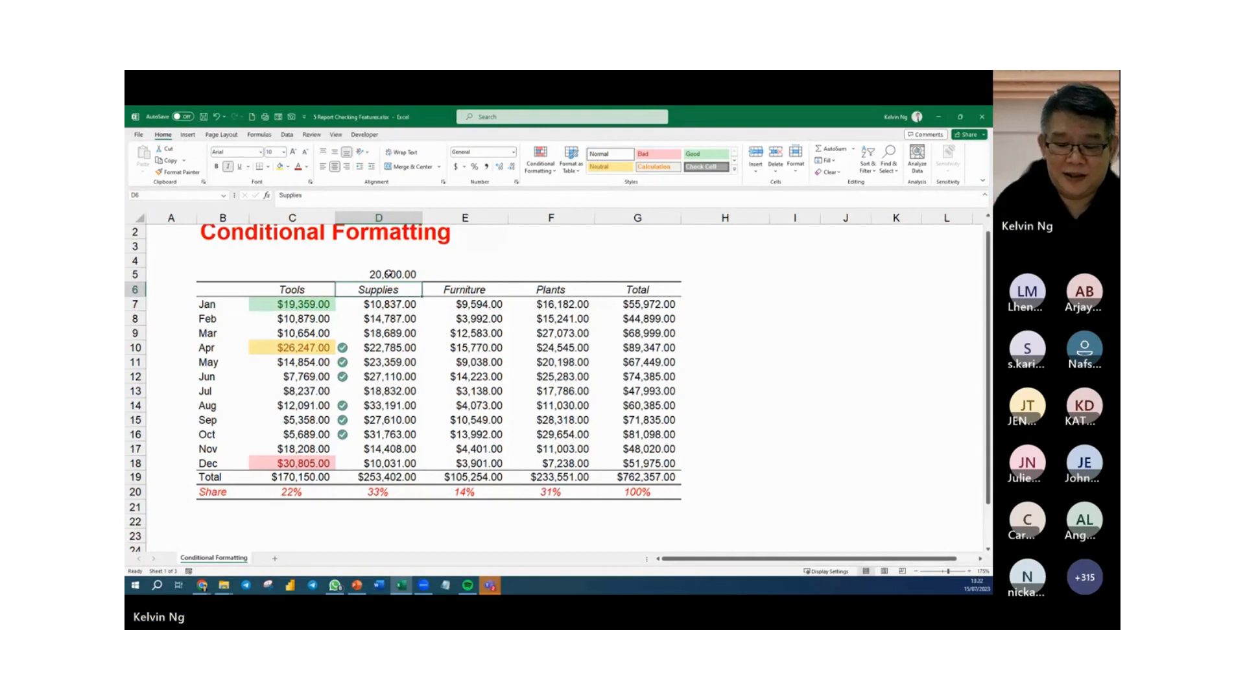
left_click(389, 274)
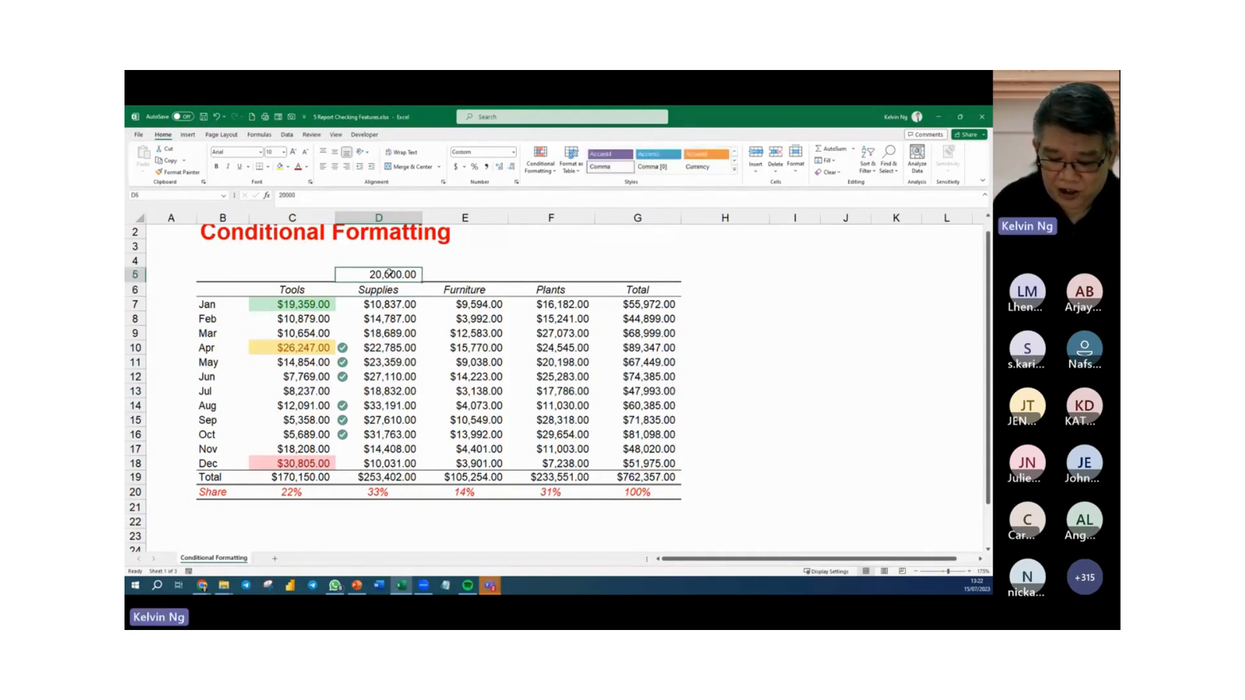
type("30000")
key("Return")
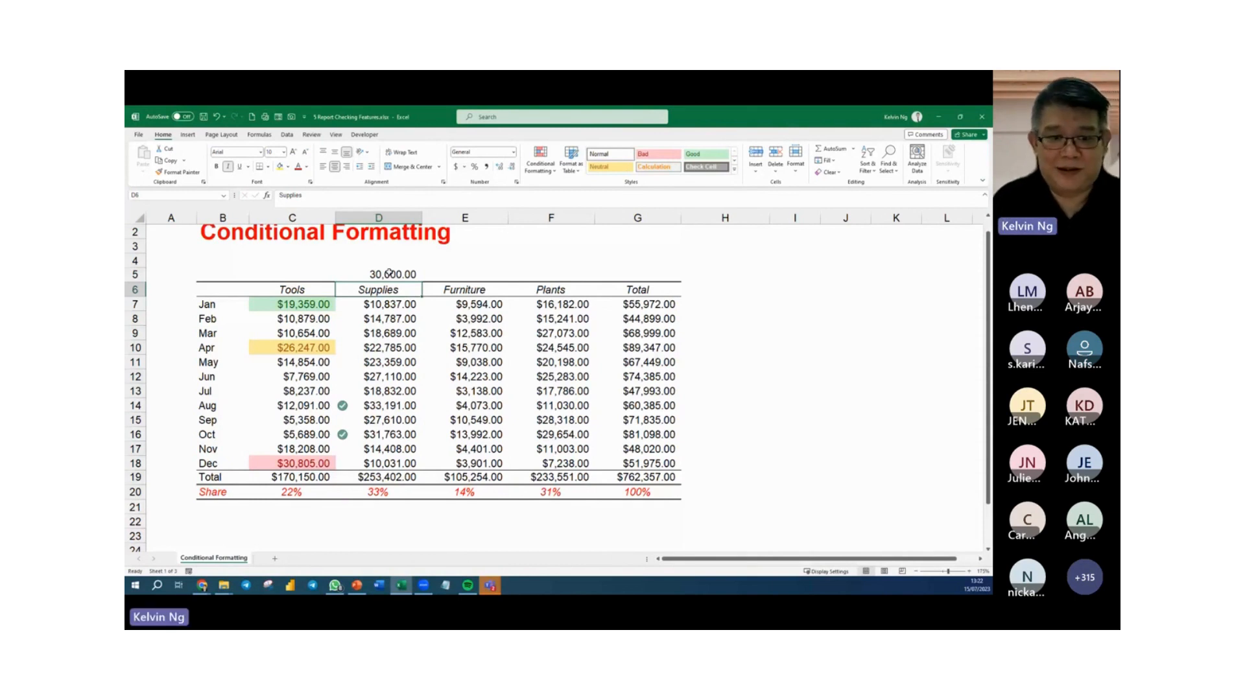
Set the Supplies threshold in cell D5 to 15000 and fill the cell with yellow.
left_click(389, 273)
type("15,00")
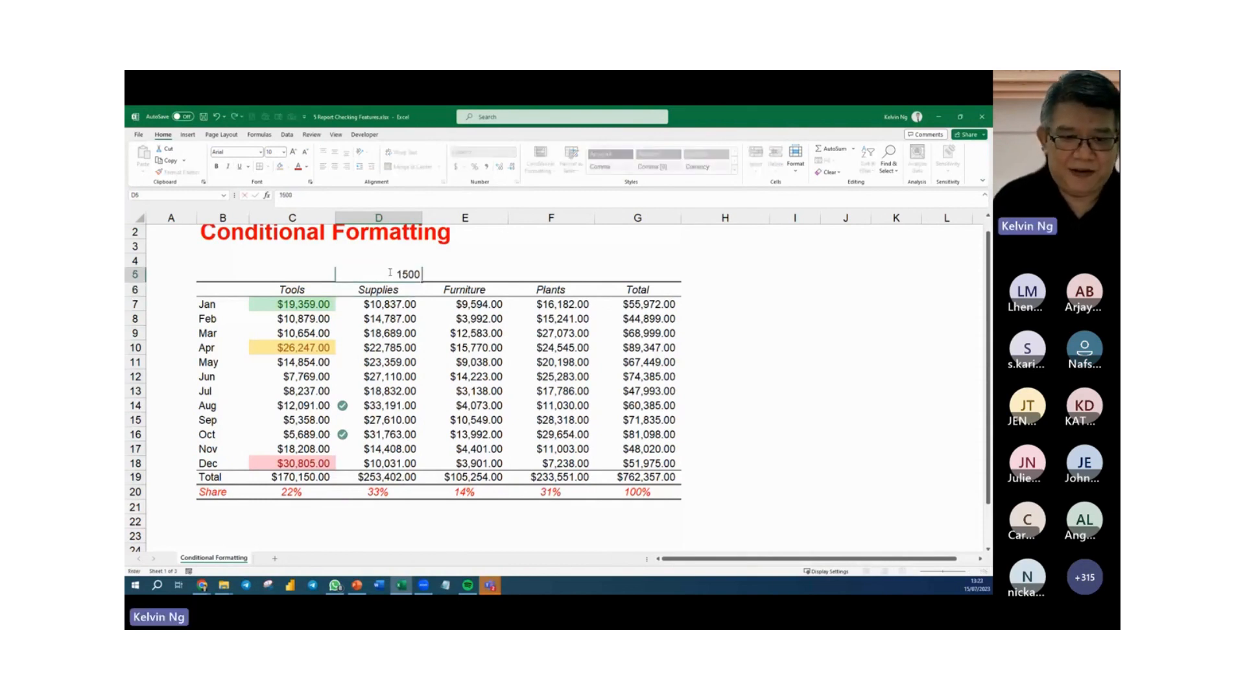
type("0")
key("Return")
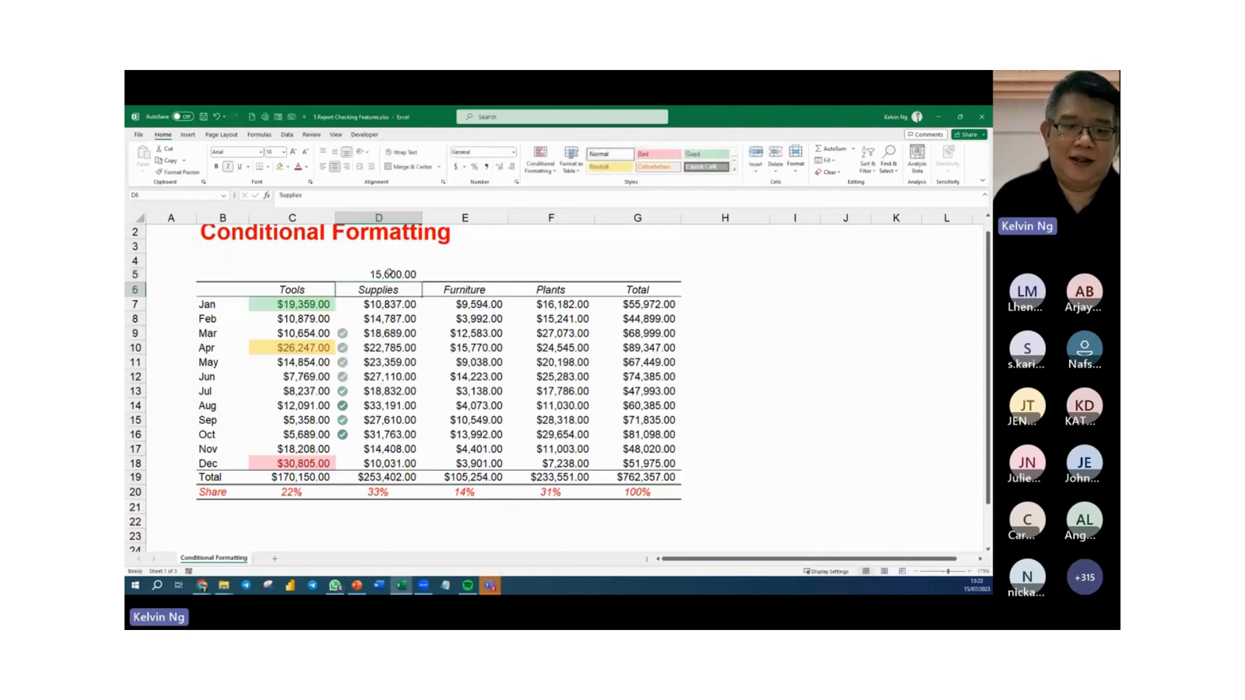
left_click(390, 273)
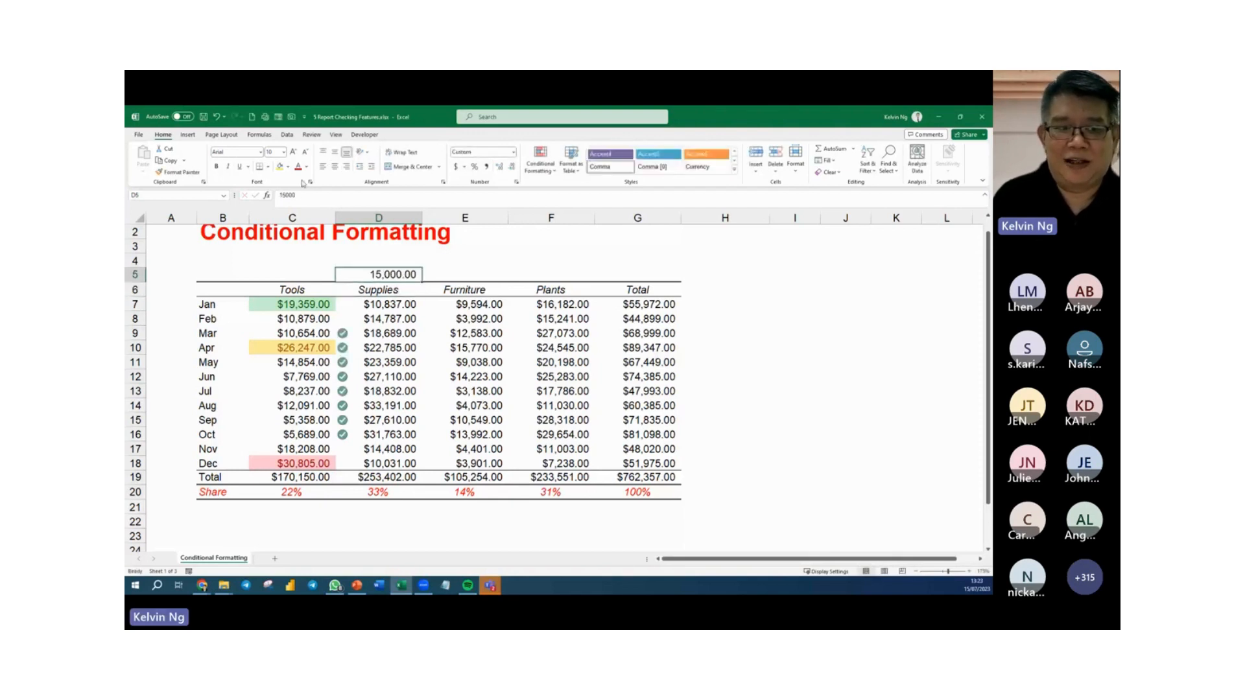
left_click(280, 167)
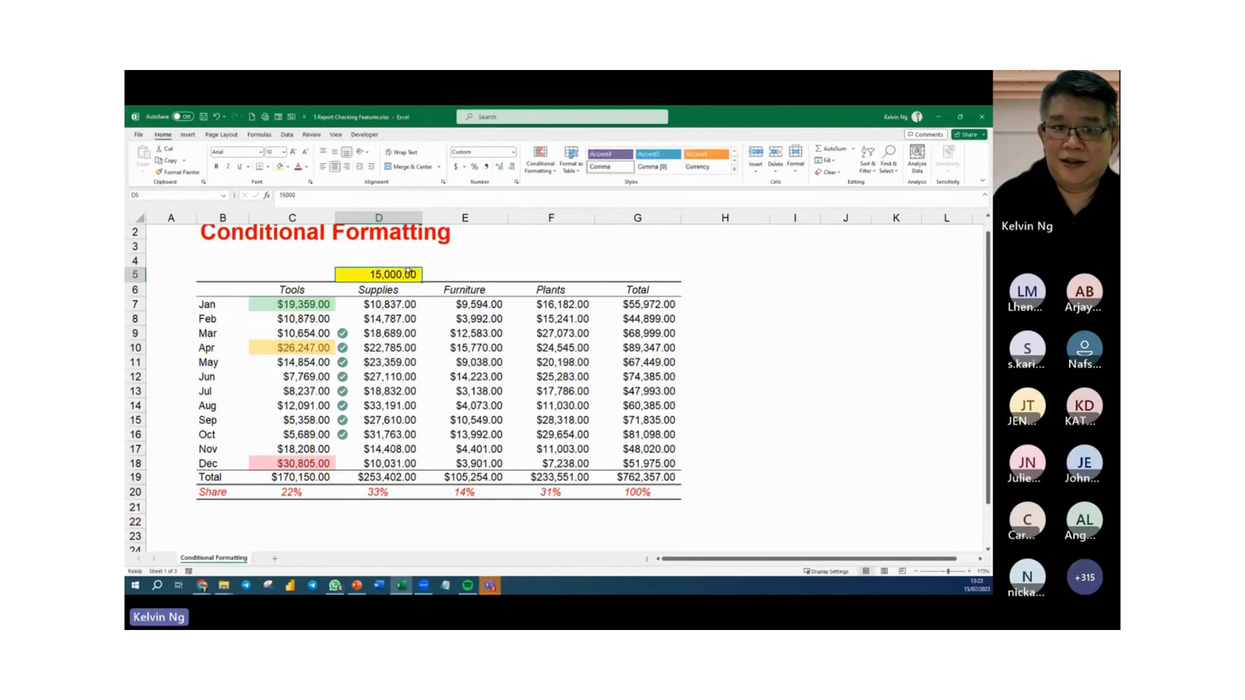
left_click(452, 261)
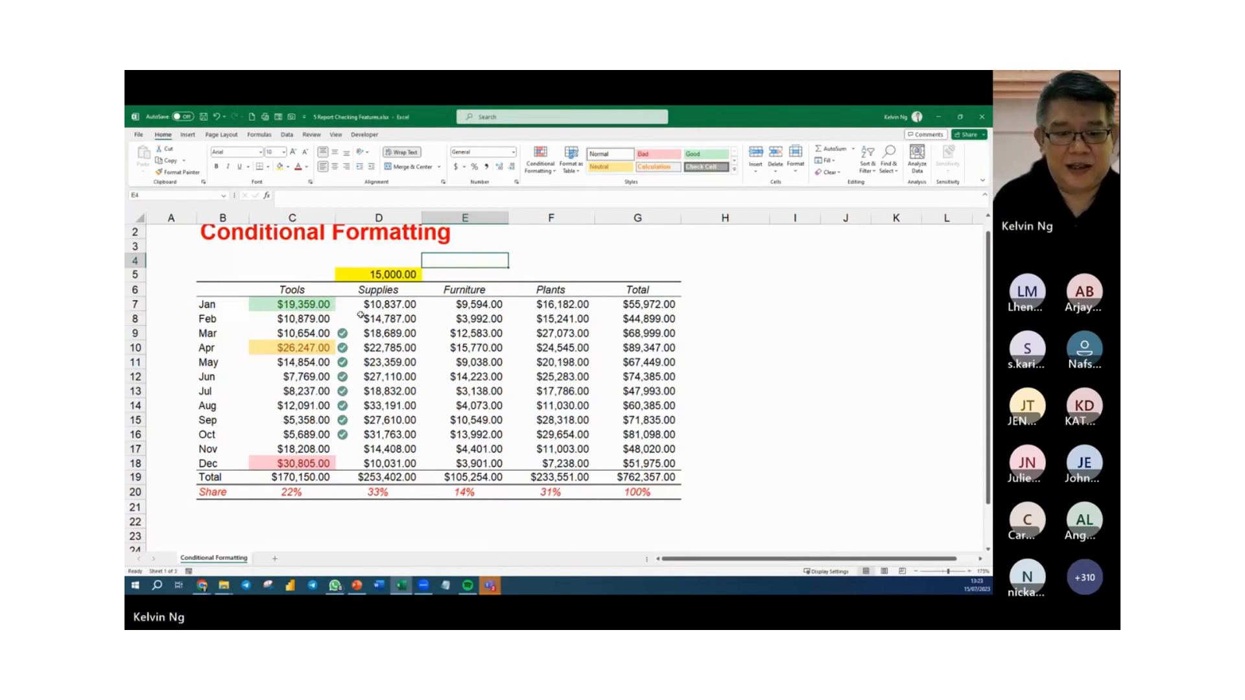
left_click(478, 308)
left_click_drag(478, 313, 478, 464)
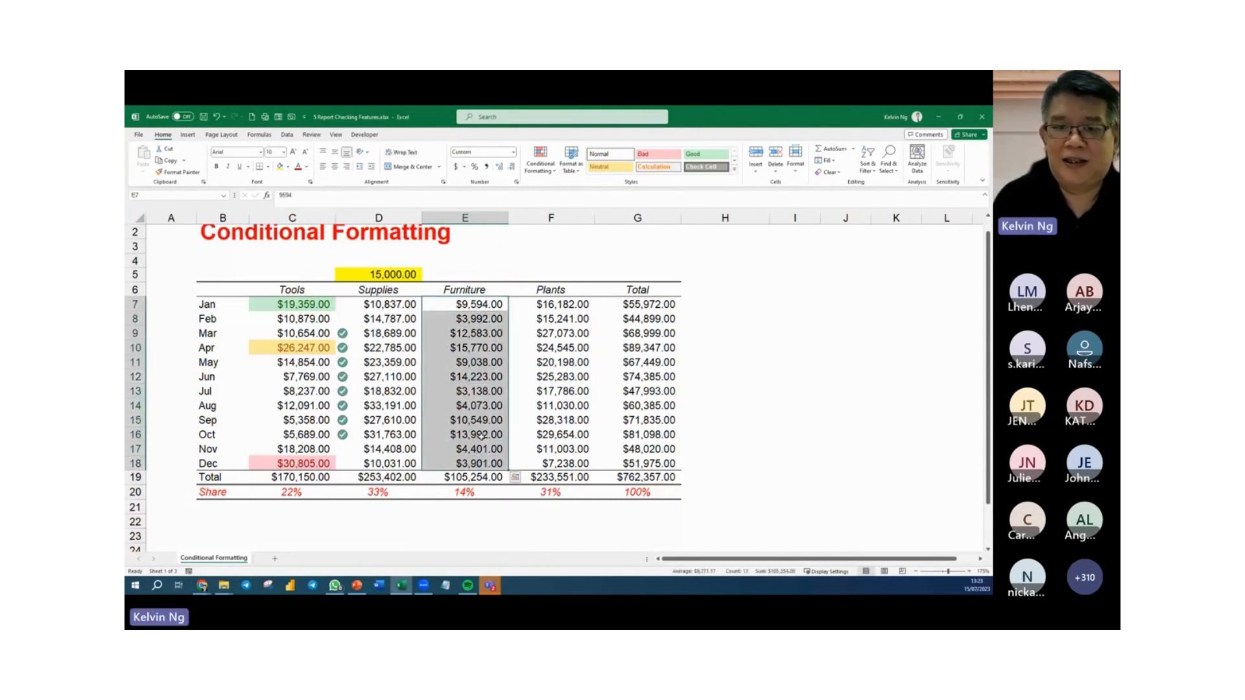
left_click(550, 174)
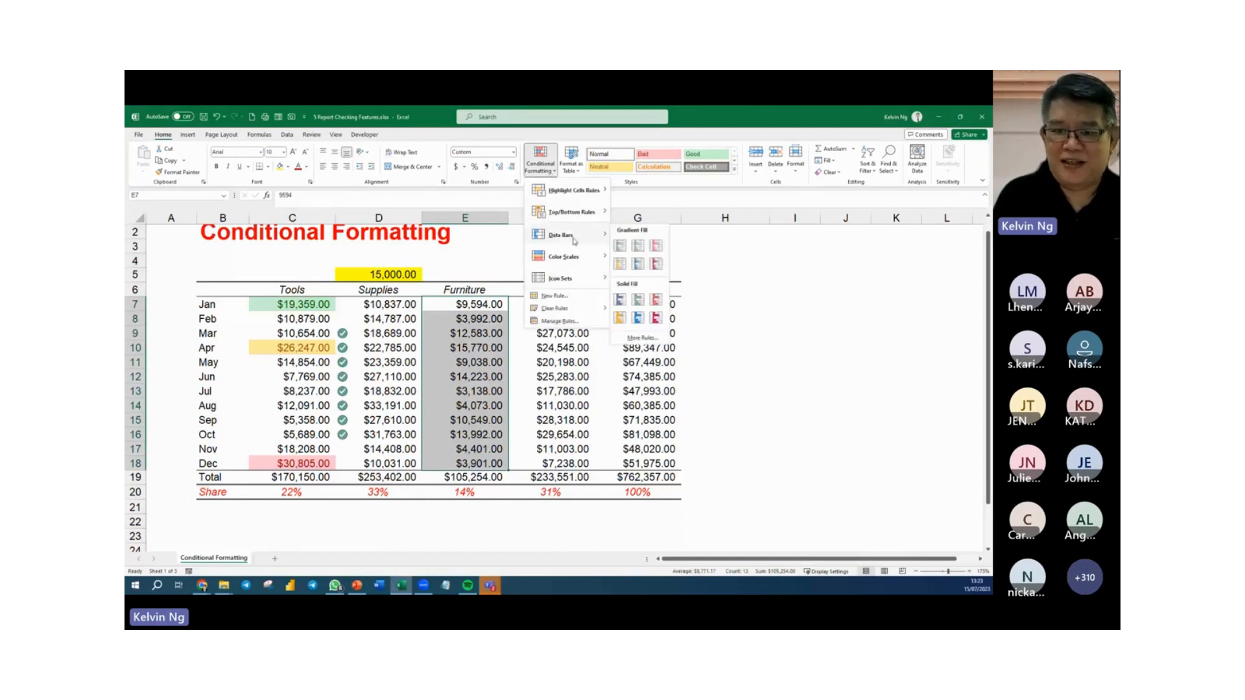
mouse_move(563, 274)
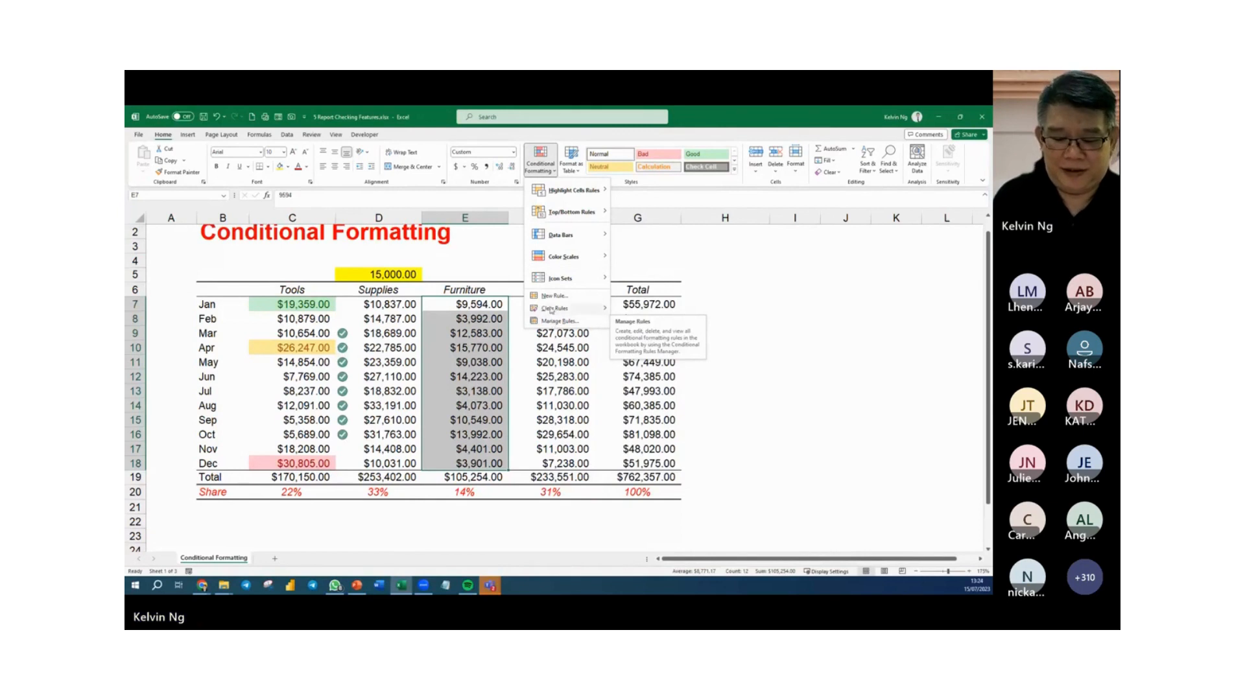
left_click(636, 360)
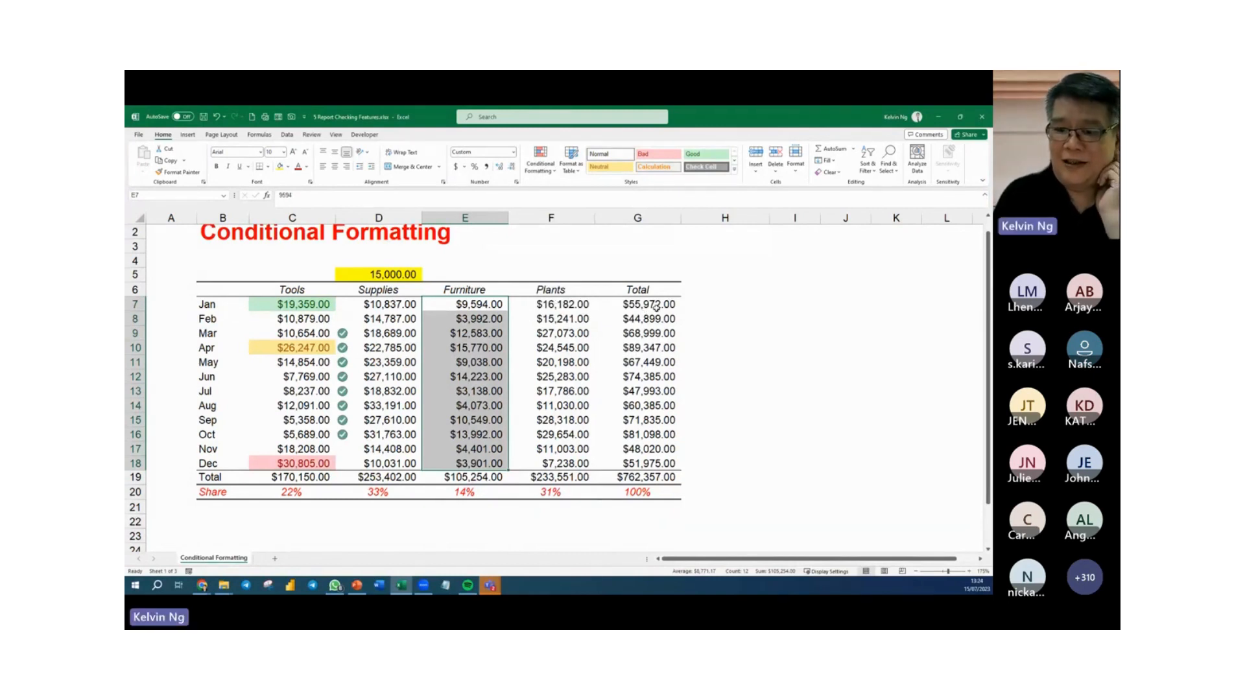
Enter 70000 in cell G5 above the Total heading and apply the comma number style to it.
left_click(657, 275)
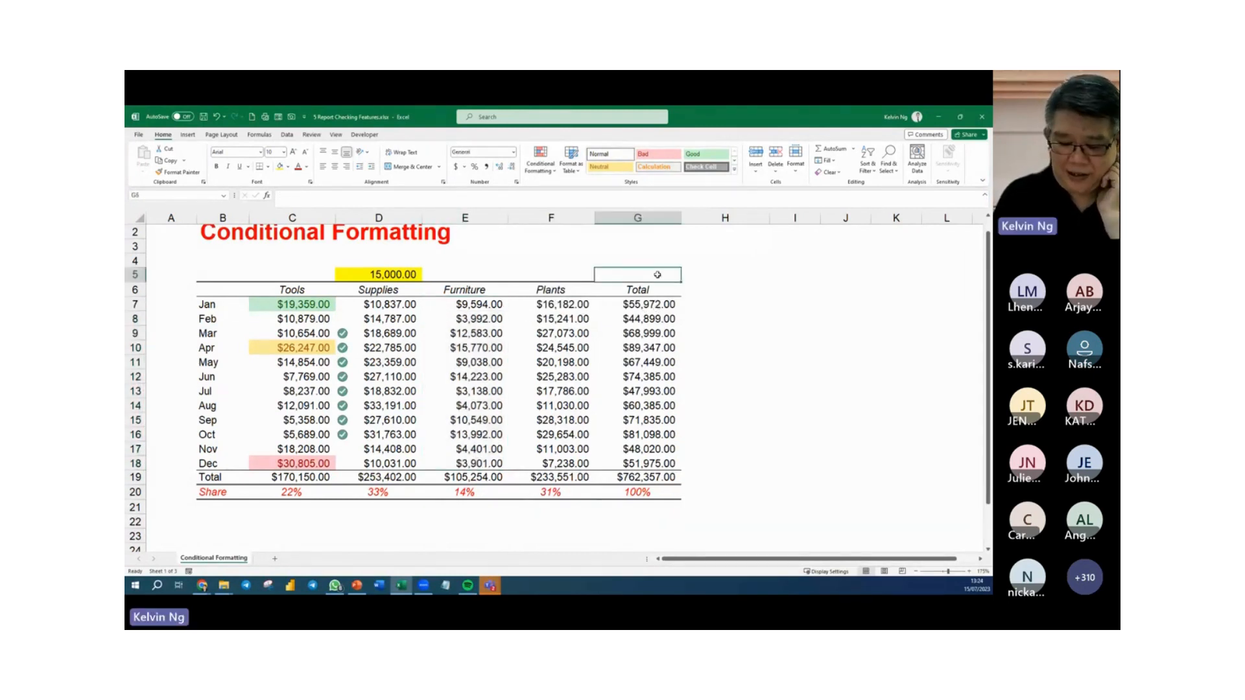
type("70000")
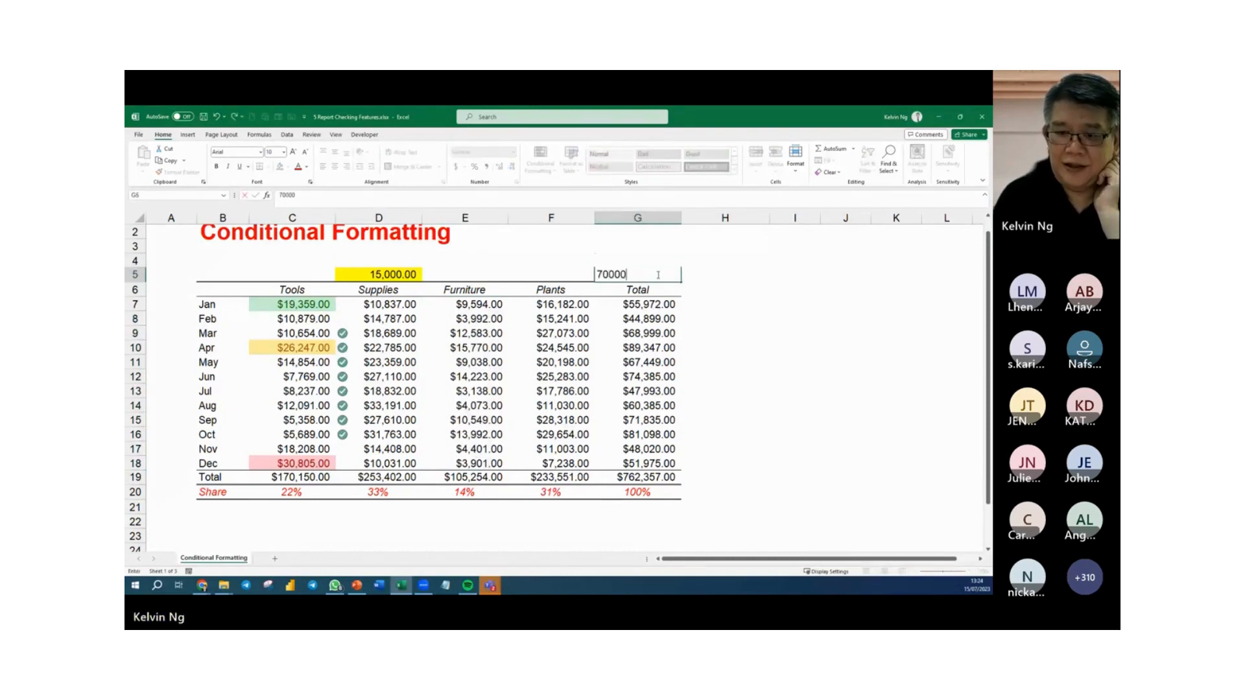
key("Return")
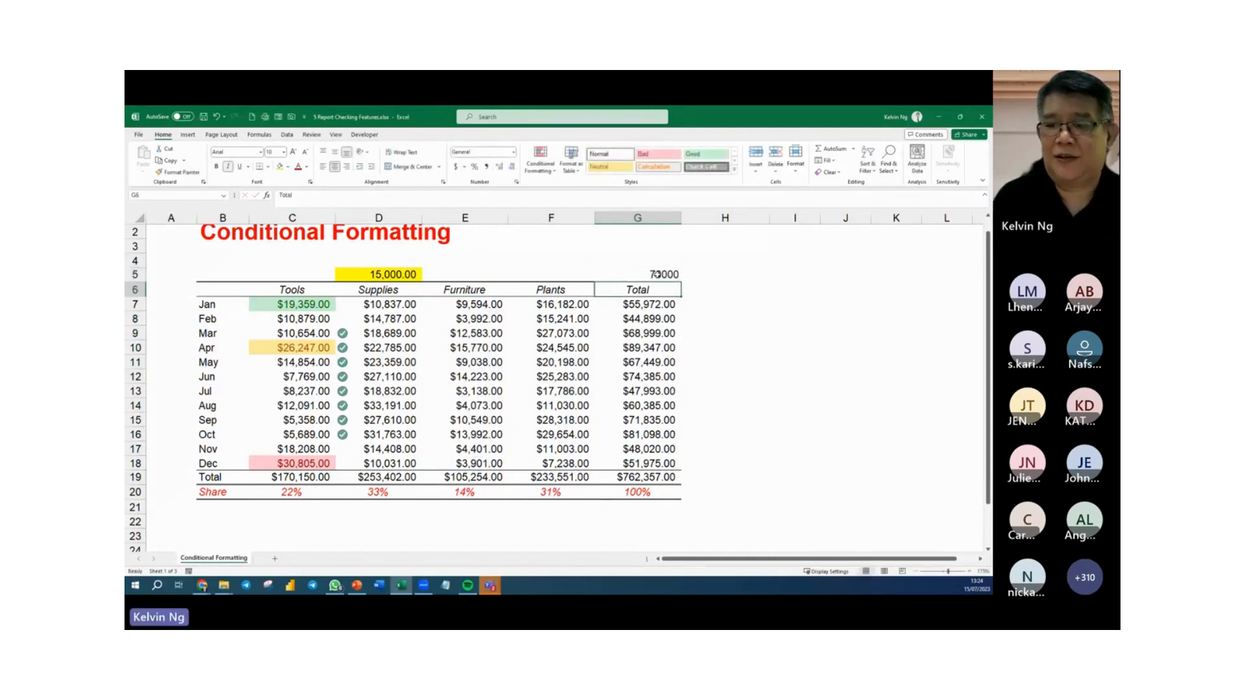
key("Up")
left_click(486, 167)
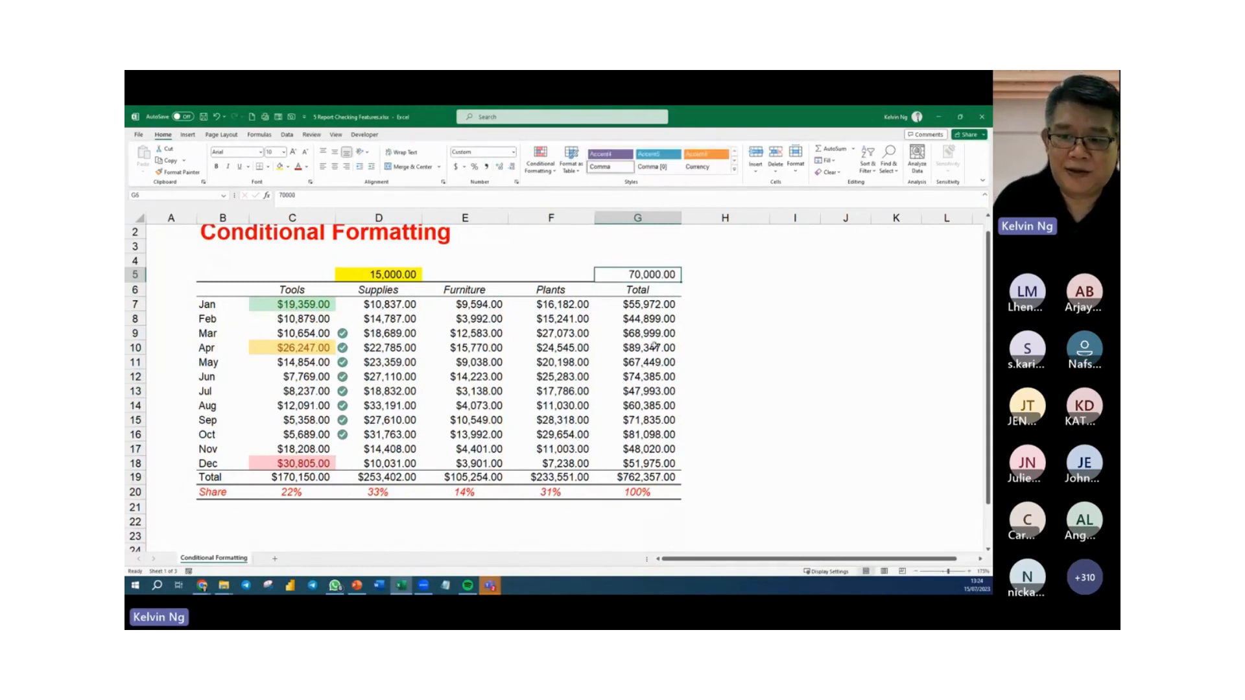
left_click_drag(639, 303, 638, 456)
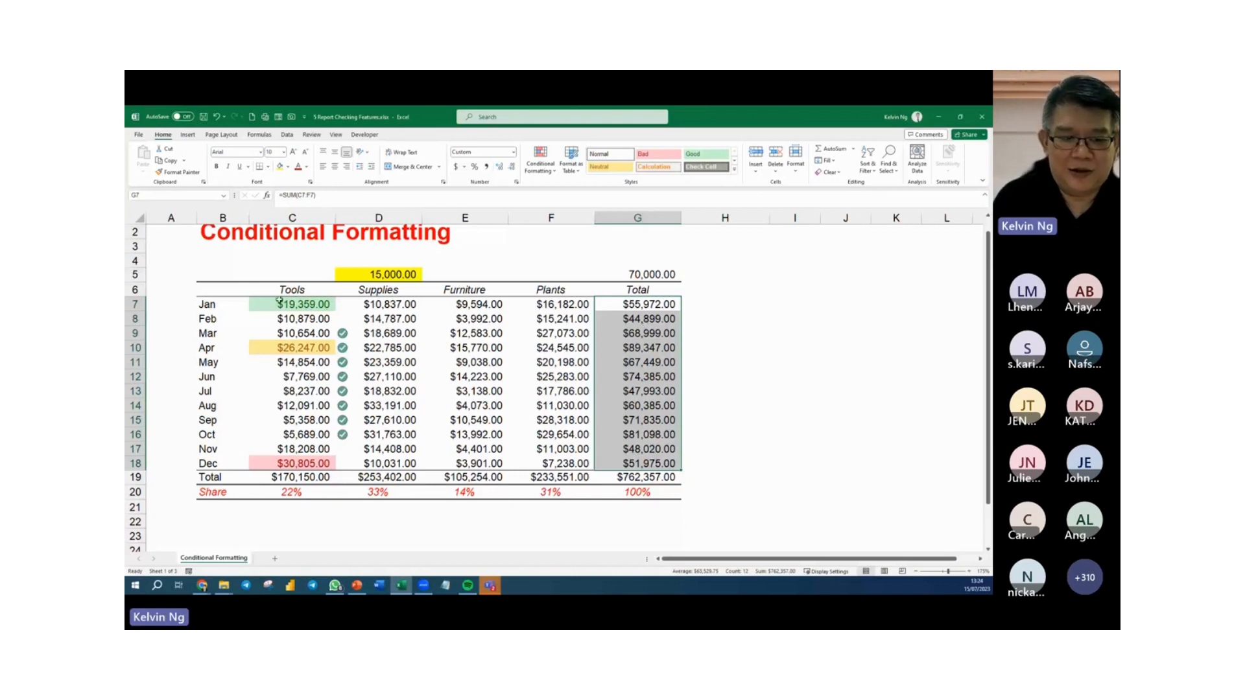
left_click_drag(223, 304, 654, 304)
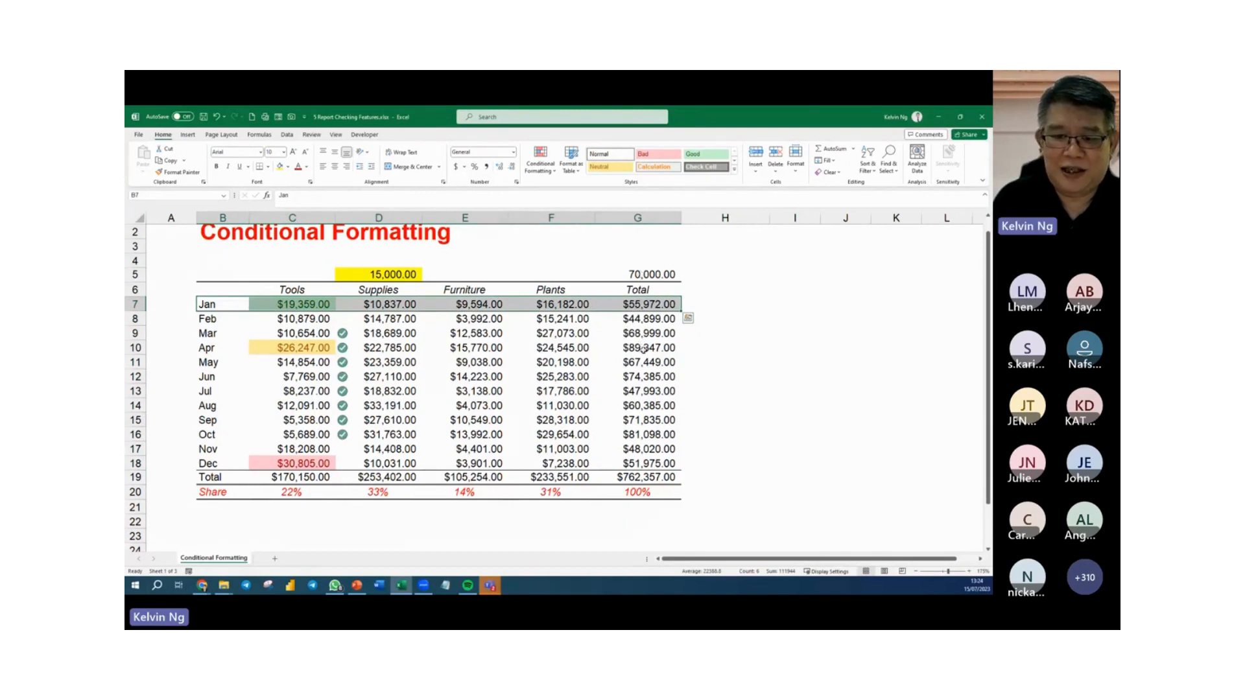
left_click_drag(644, 347, 214, 348)
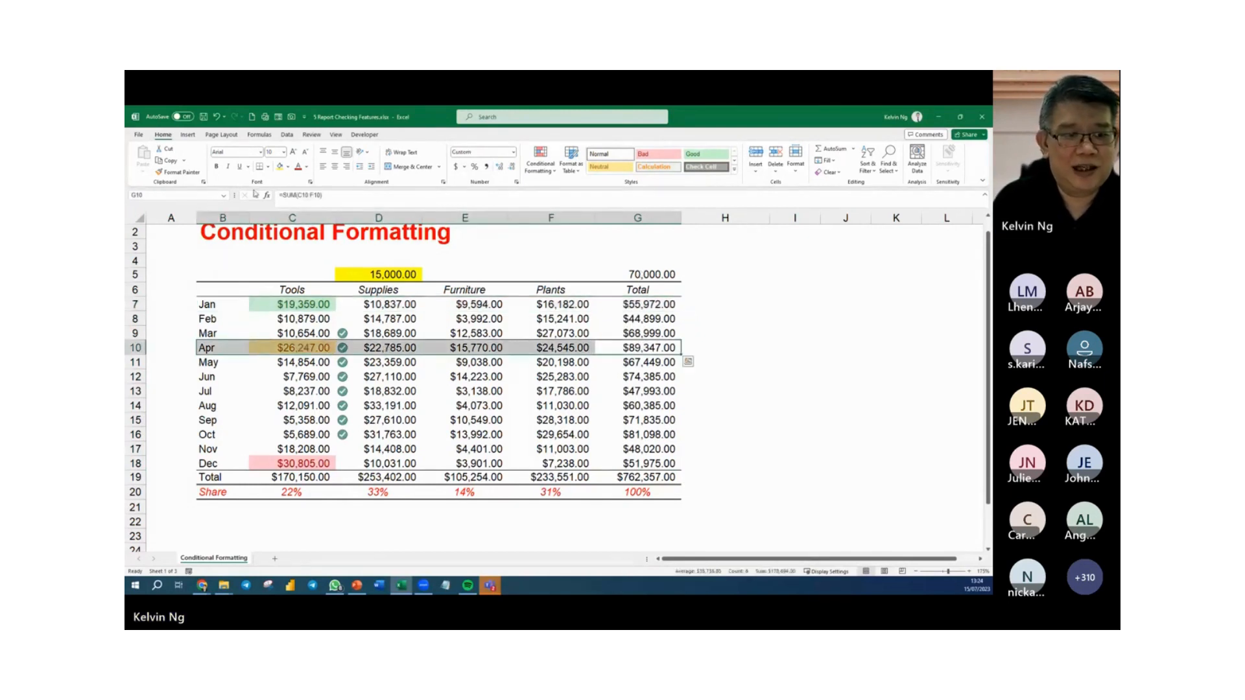
Try a yellow fill on the April row from the month name to the Total, and undo it.
left_click(280, 166)
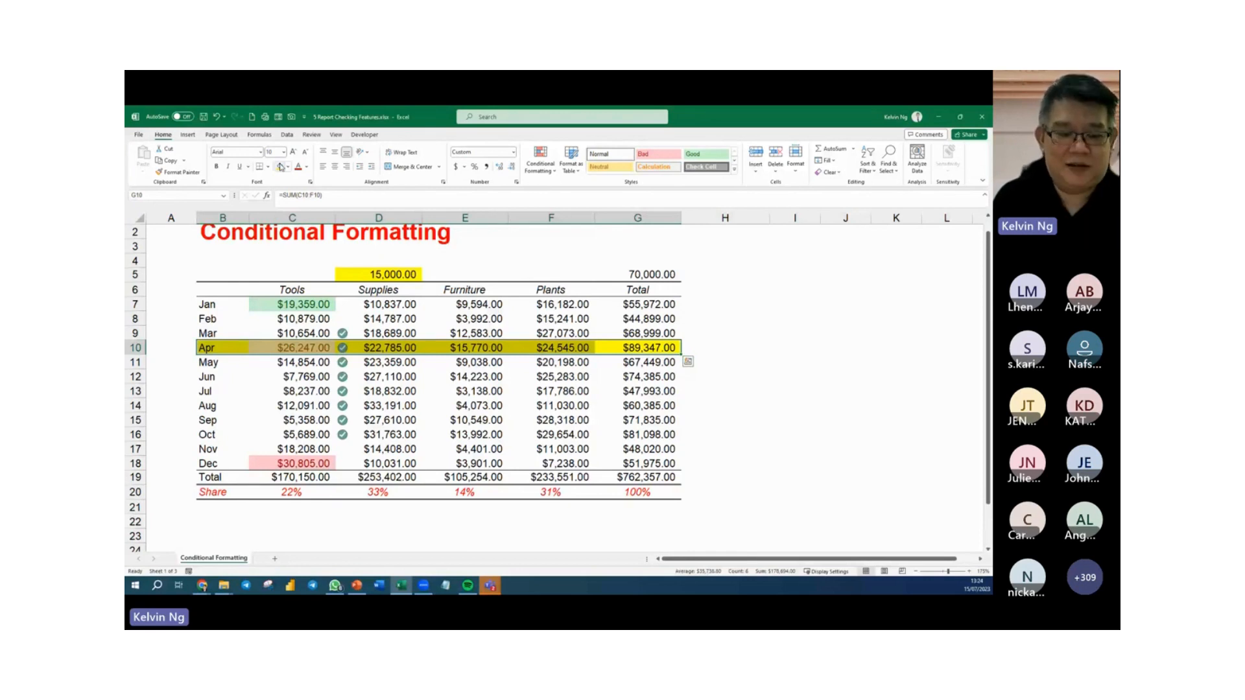
key("ctrl+z")
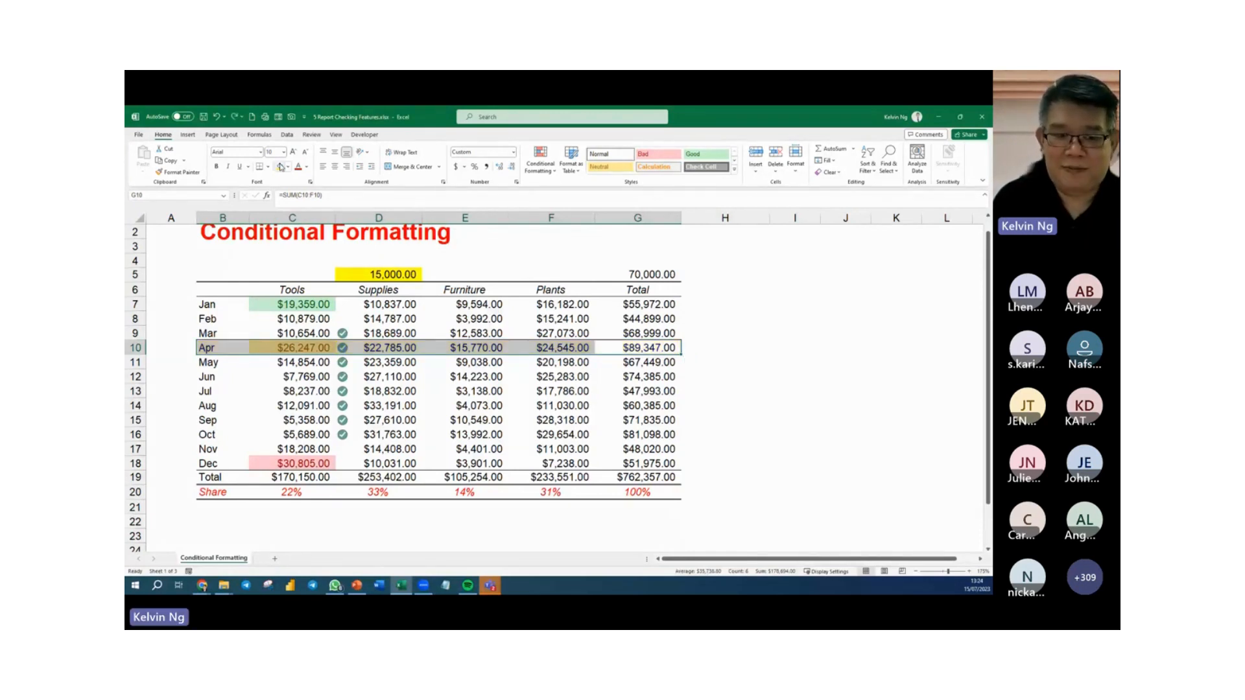
left_click(390, 434)
left_click_drag(380, 304, 380, 463)
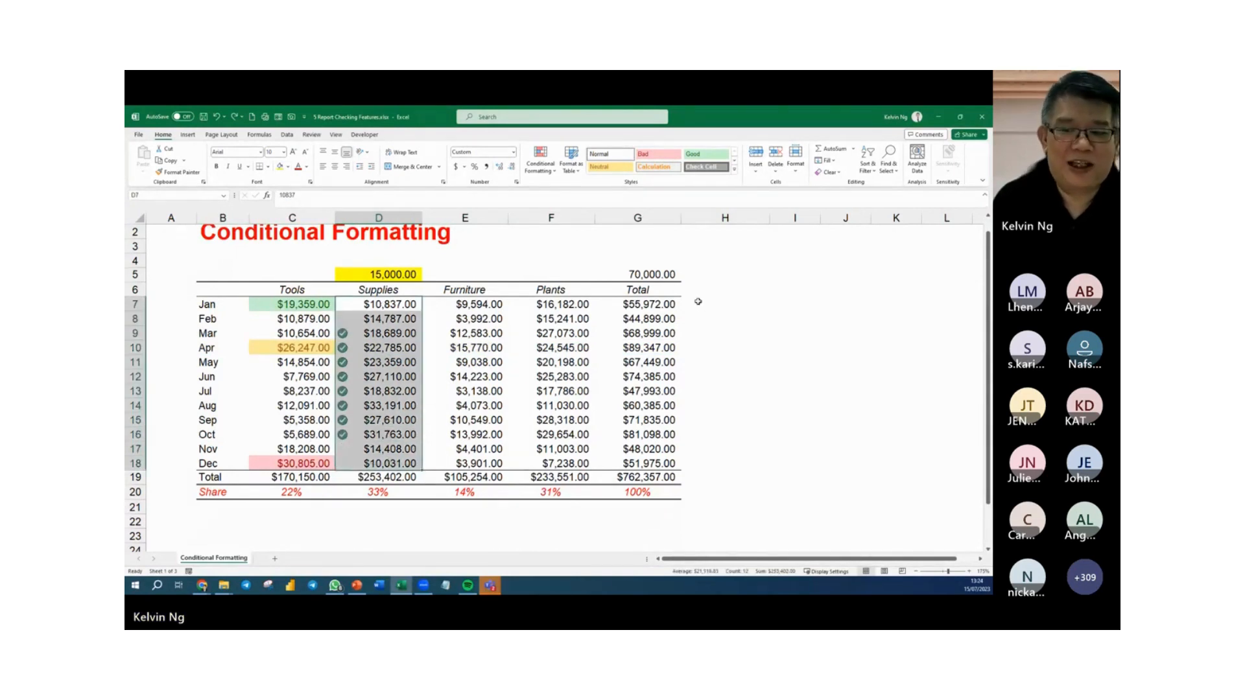
left_click_drag(662, 303, 668, 461)
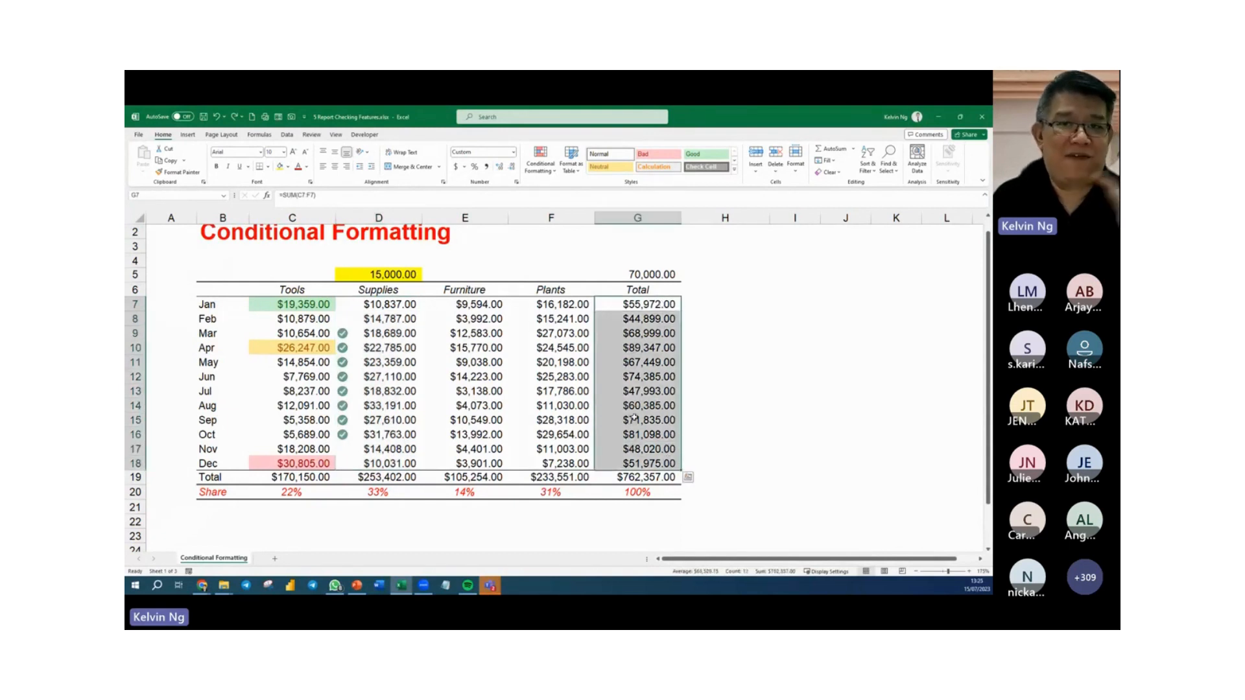
left_click_drag(207, 304, 616, 462)
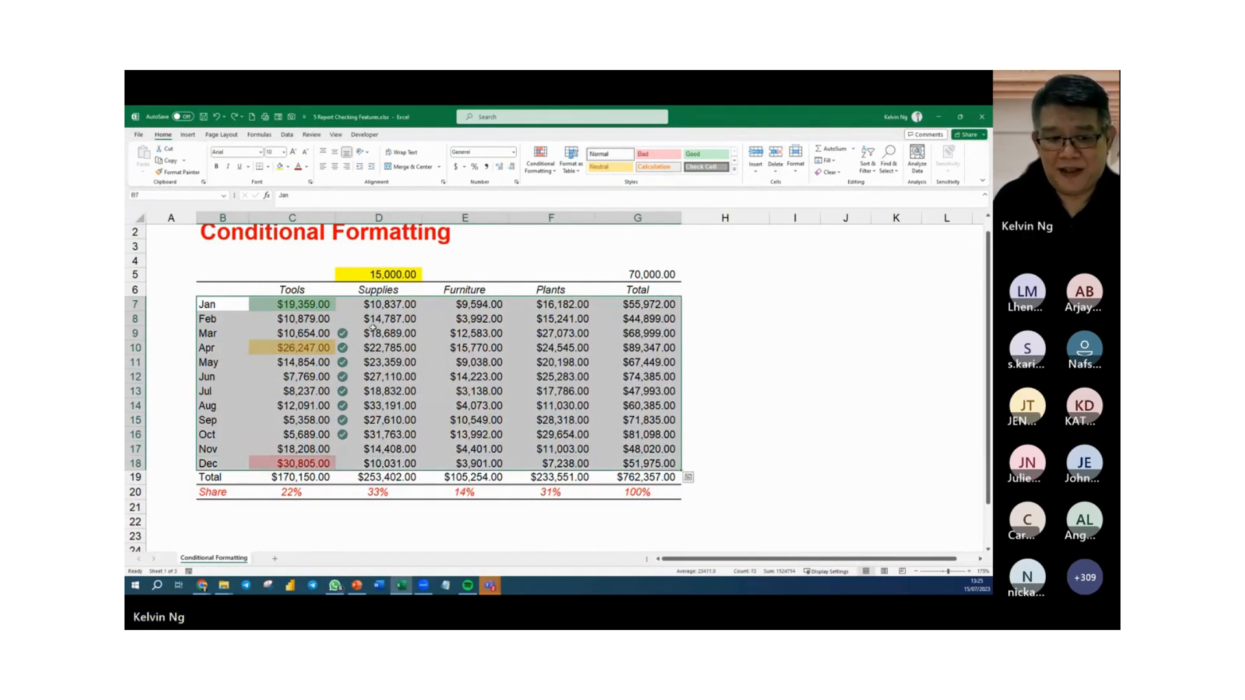
left_click(548, 346)
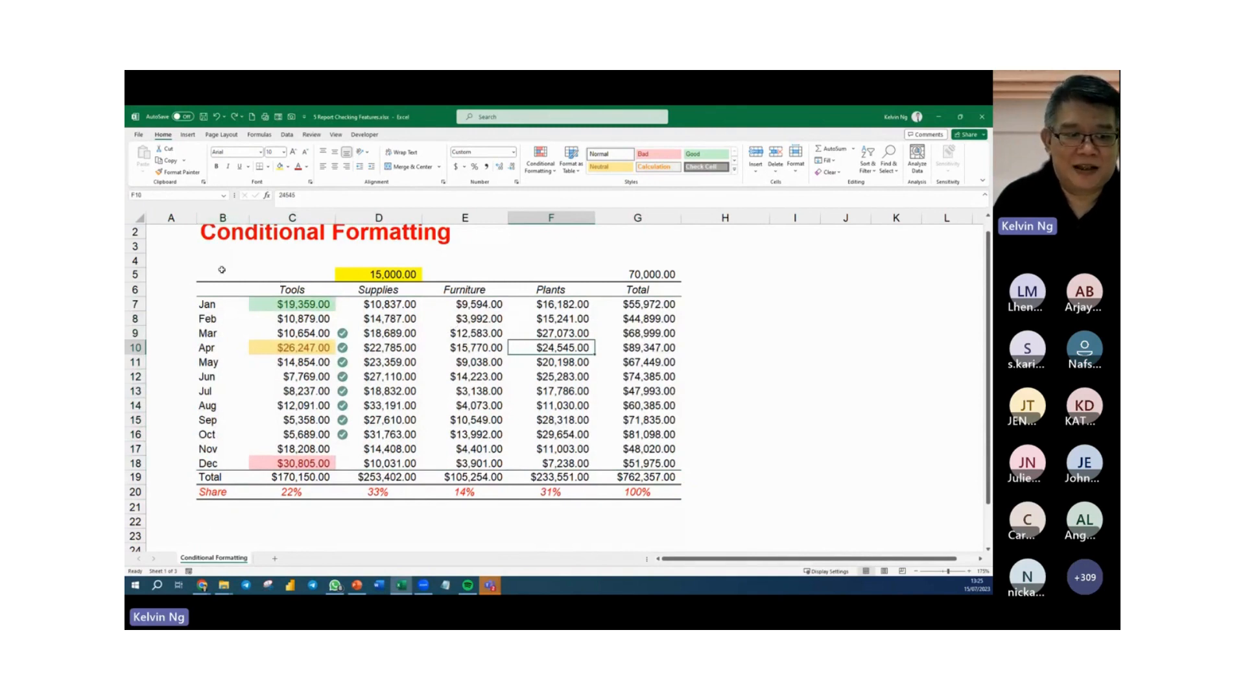
Start a new conditional formatting rule for the Jan to Dec rows, B7:G18, that uses a formula to determine which cells to format.
left_click_drag(221, 304, 630, 458)
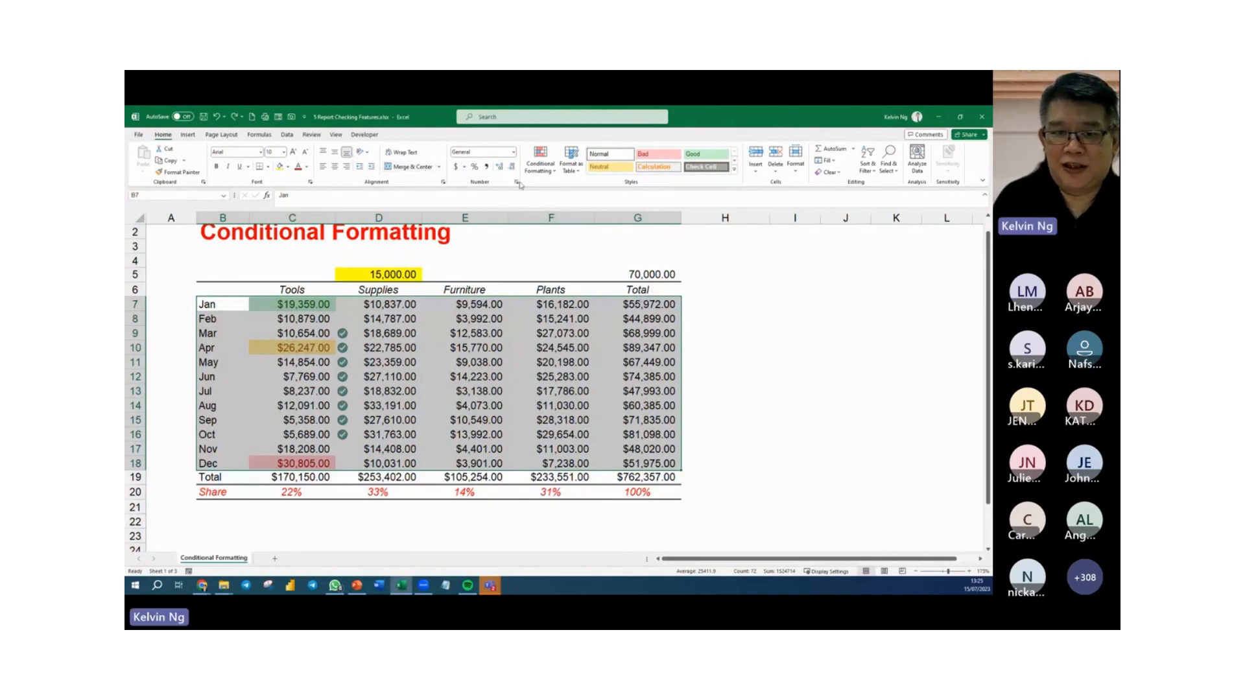
left_click(539, 174)
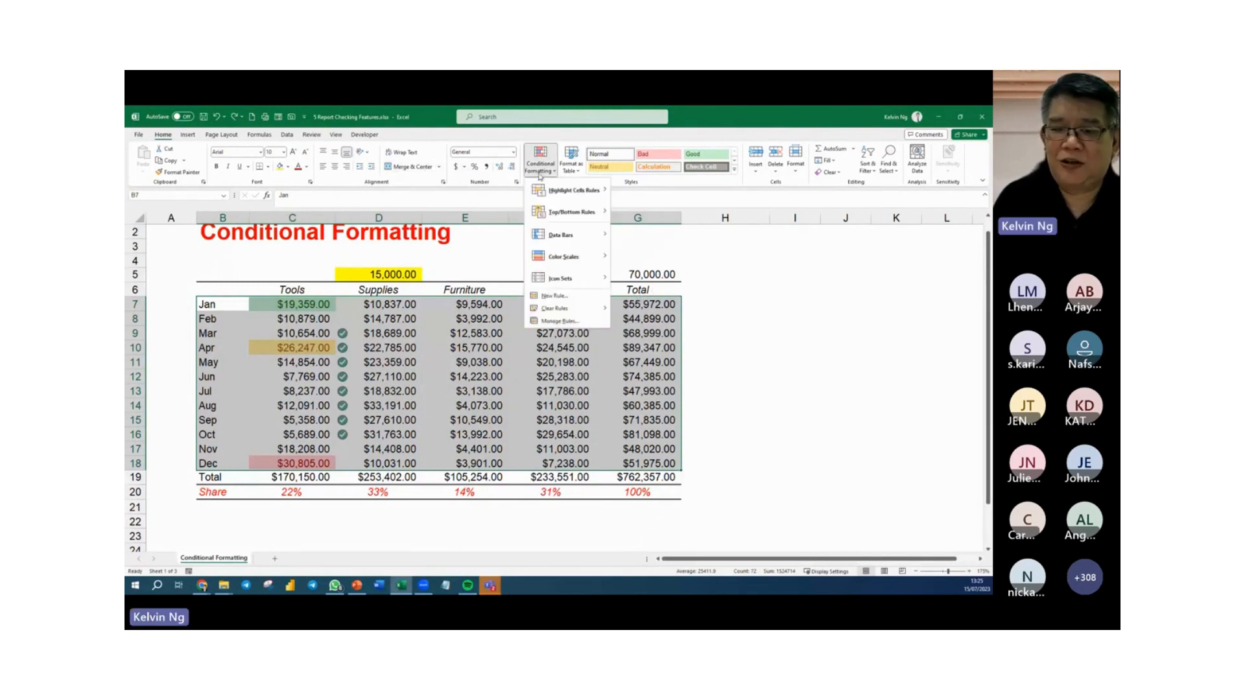
mouse_move(567, 280)
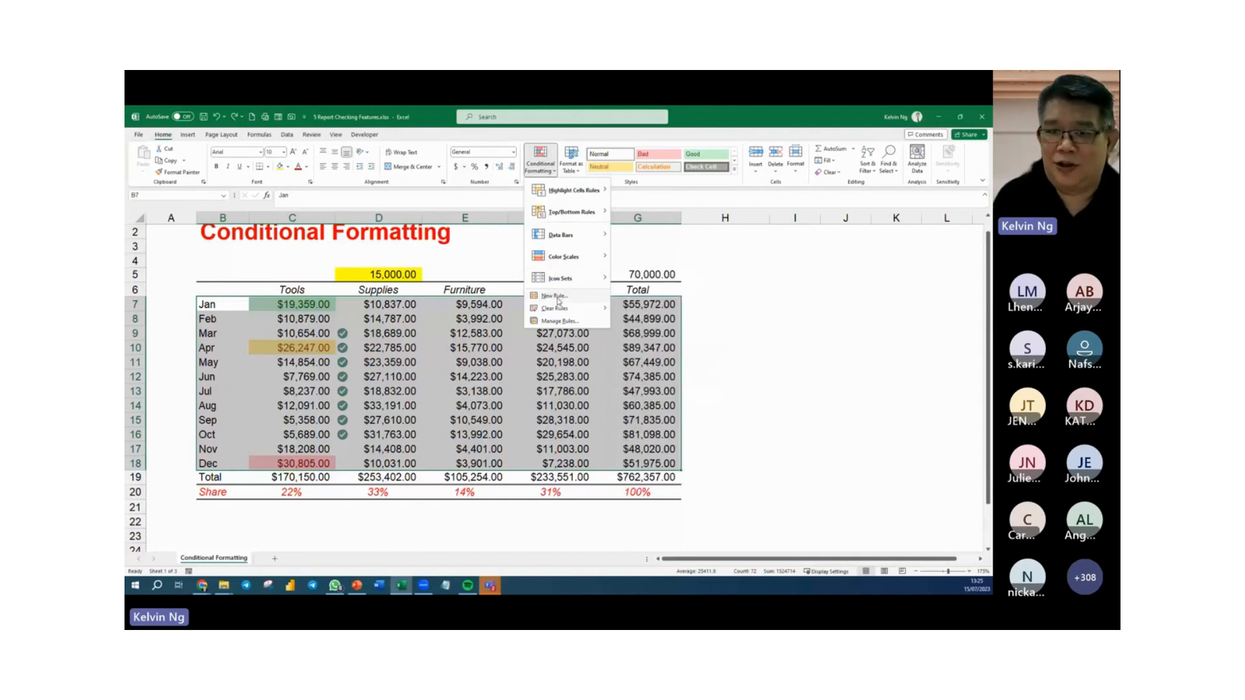
left_click(557, 299)
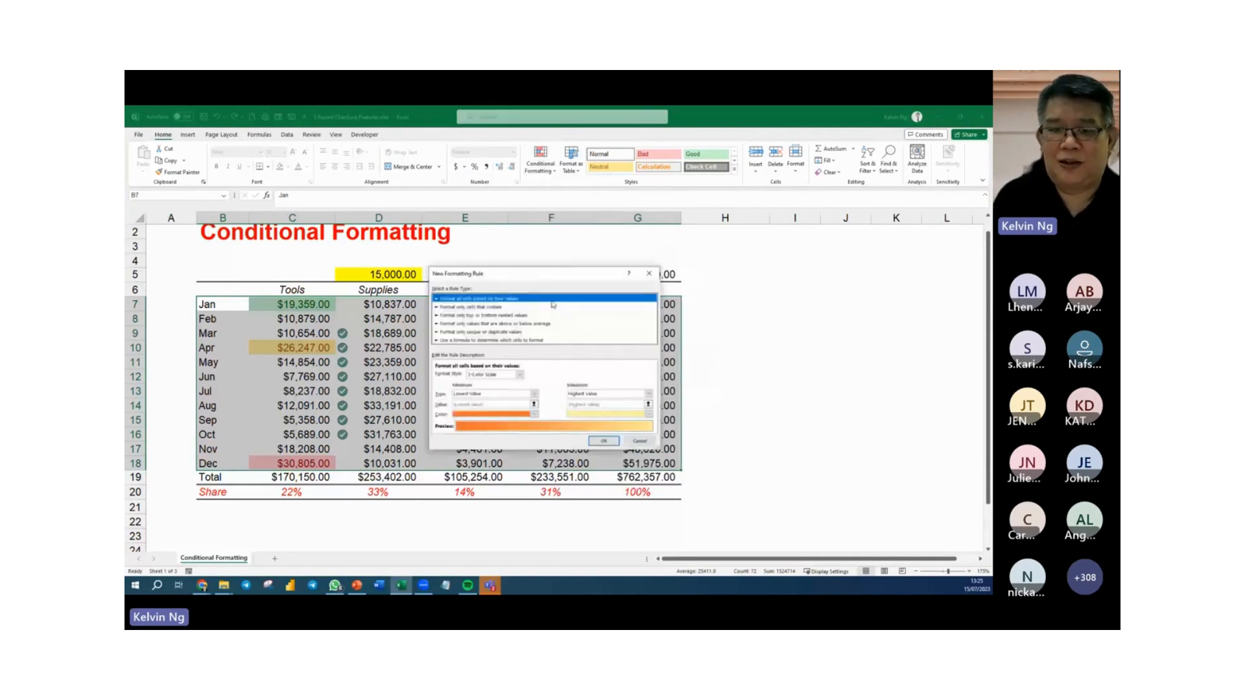
left_click(476, 342)
left_click_drag(509, 279, 415, 312)
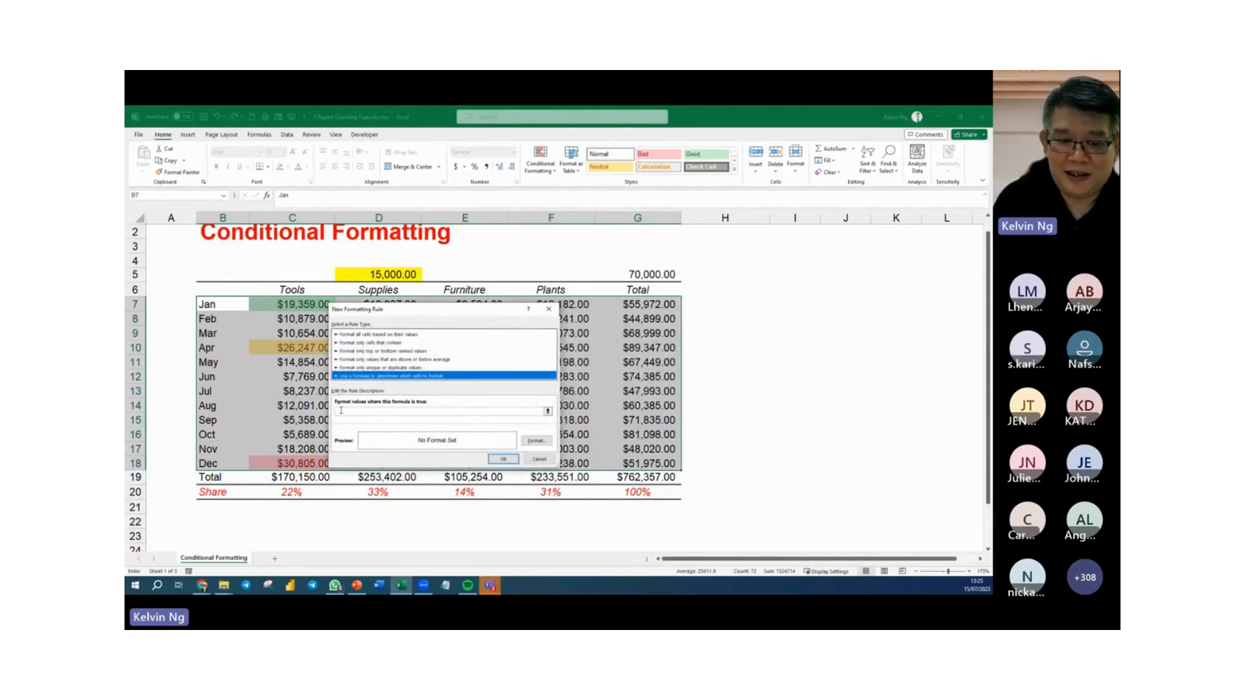
Enter the rule formula =$G7>=$G$5, comparing each month's Total with the threshold cell.
left_click(341, 411)
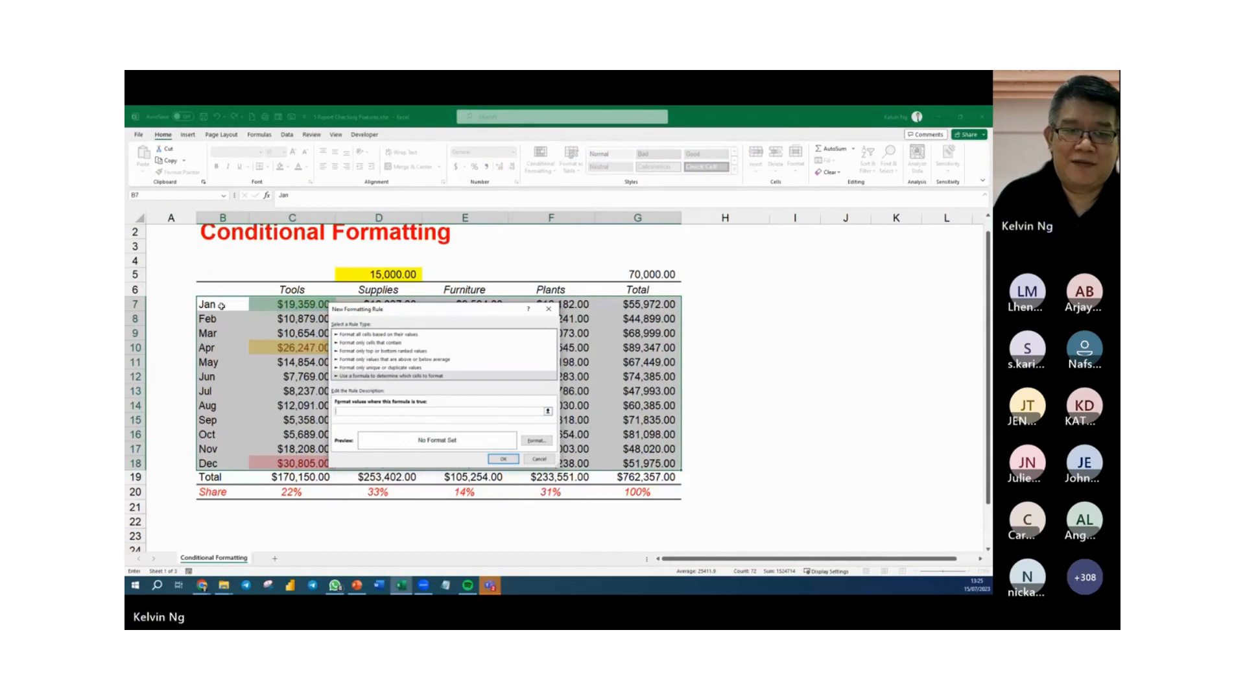
left_click(629, 304)
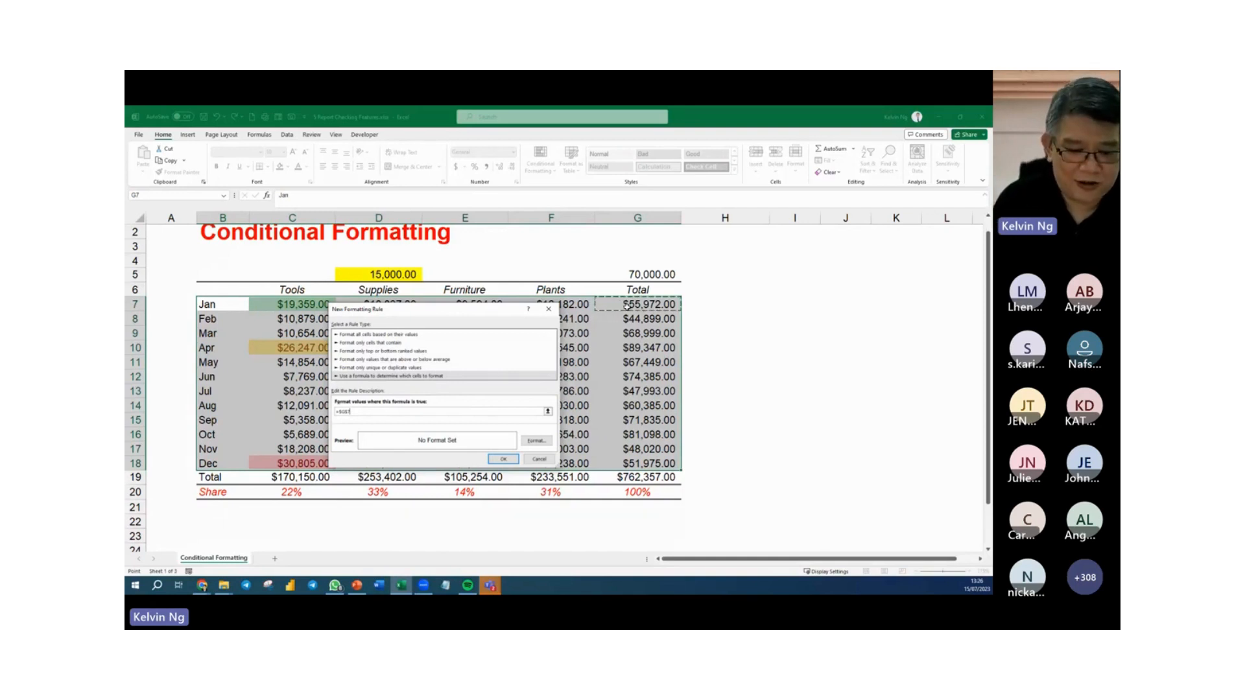
key("F4")
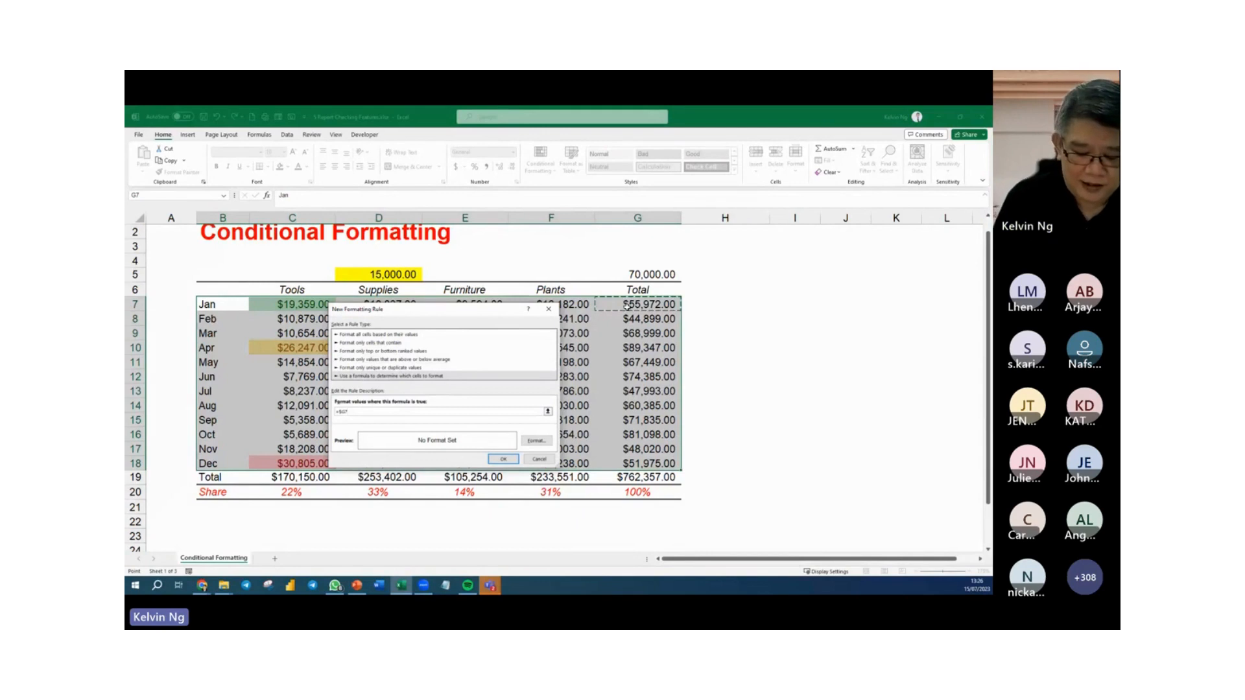
type(">=")
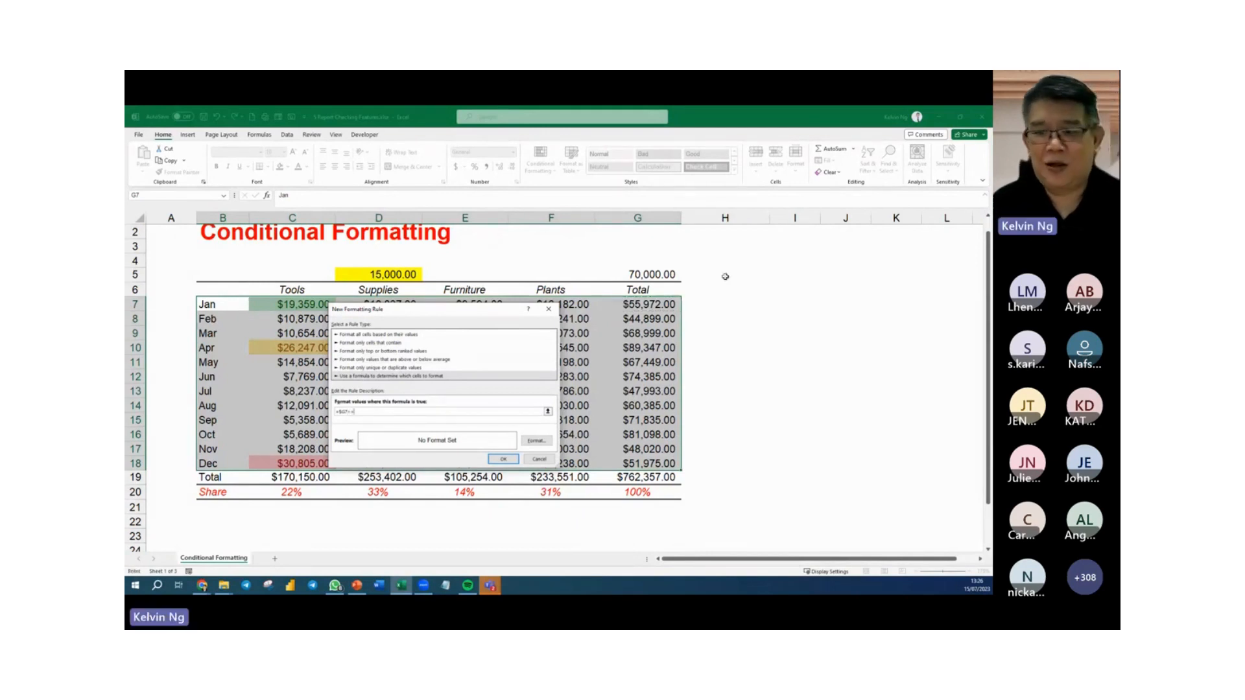
left_click(657, 270)
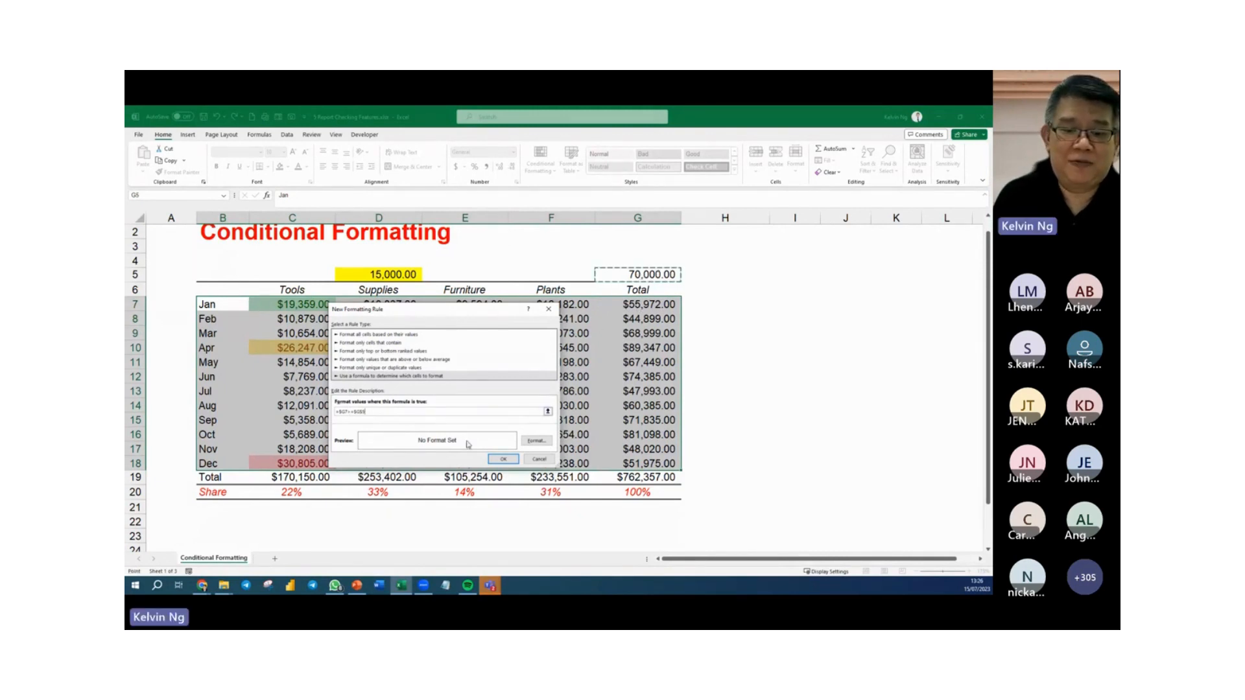
Give the formula rule a light olive green fill, apply it, and deselect the monthly rows.
left_click(545, 440)
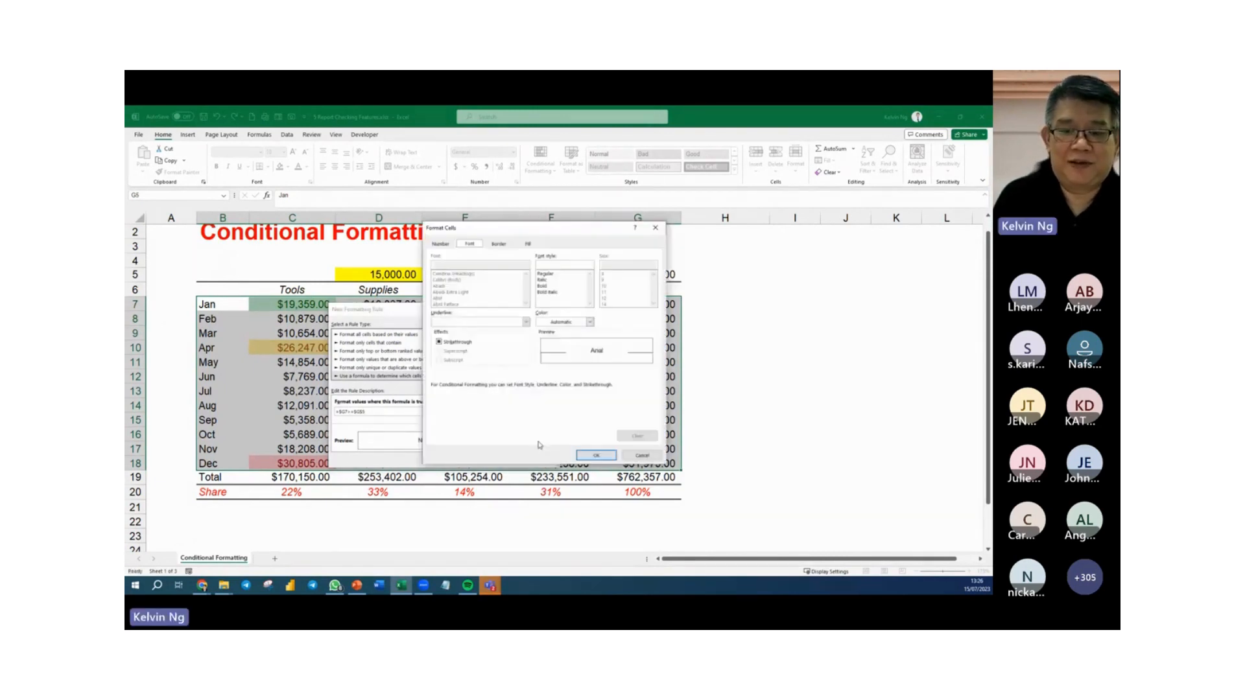
left_click(529, 244)
left_click(488, 288)
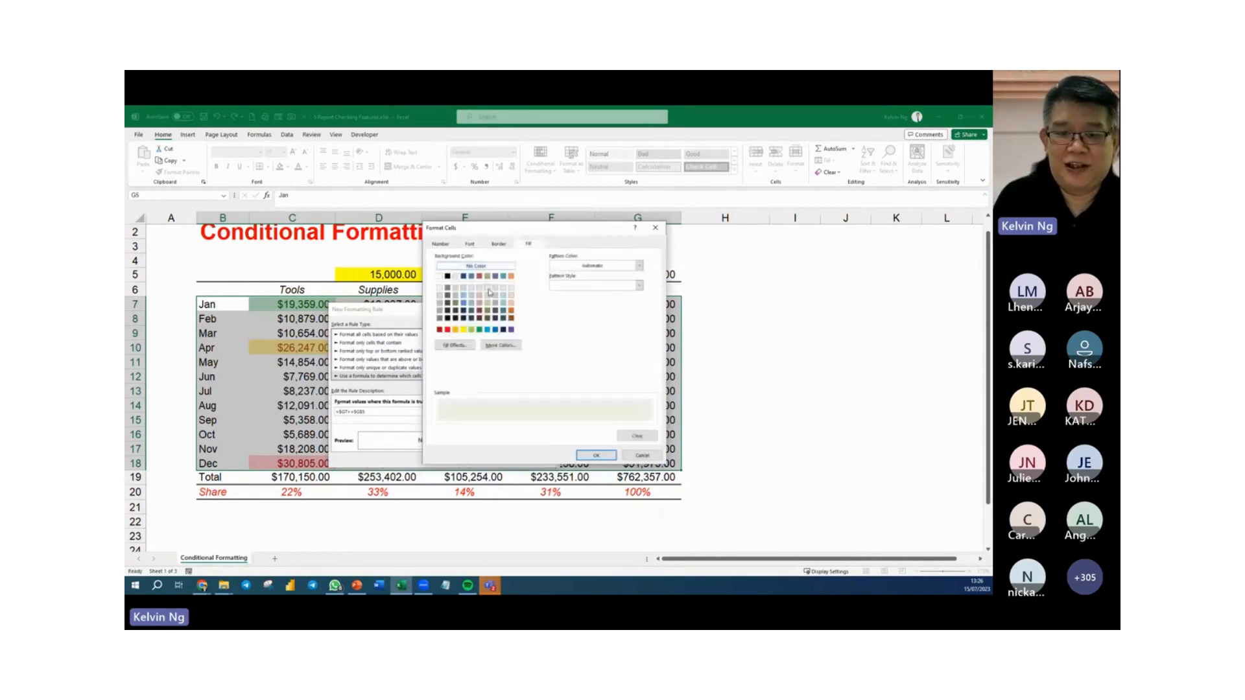
left_click(587, 458)
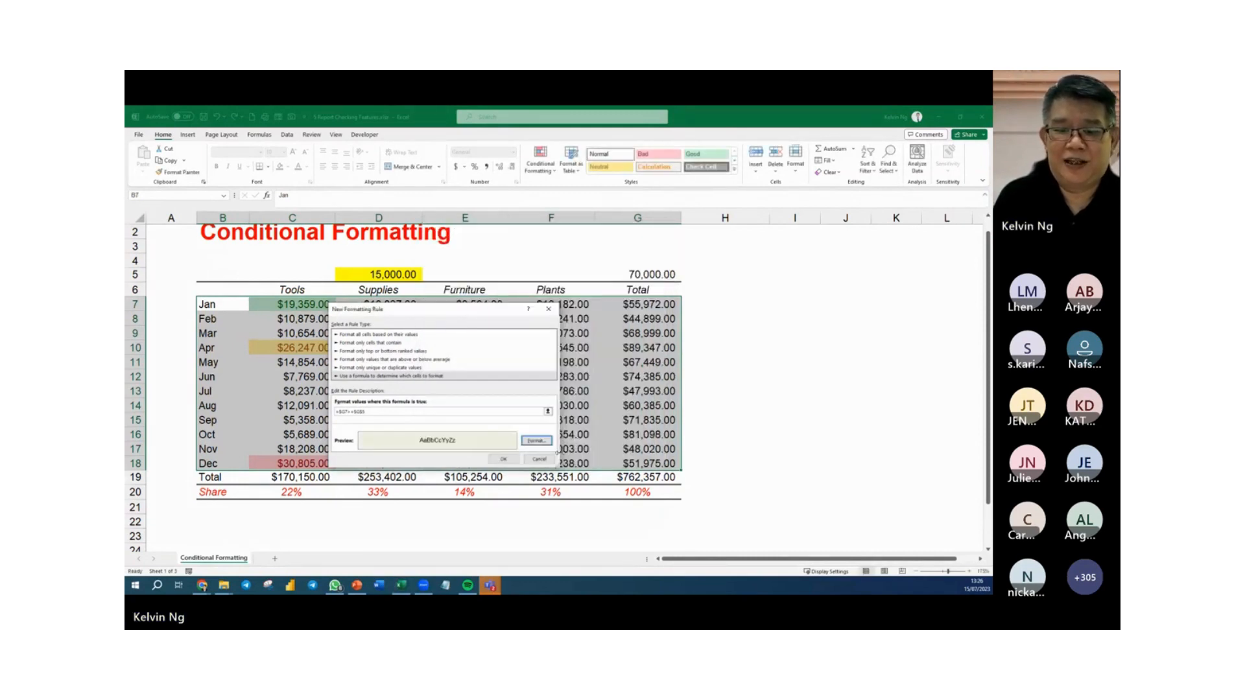
left_click(503, 459)
left_click(652, 408)
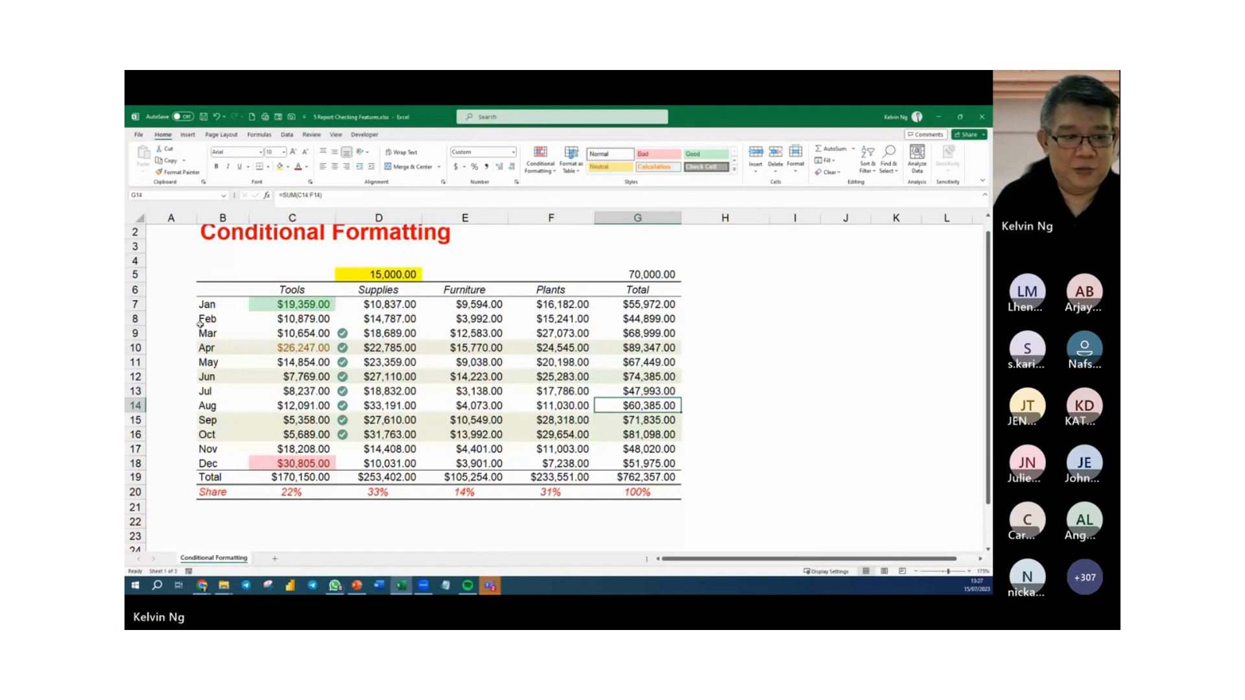
Review the row-highlighting rule's formula for B7:G18 in the Conditional Formatting Rules Manager, then close the manager.
left_click_drag(221, 305, 648, 463)
left_click(538, 167)
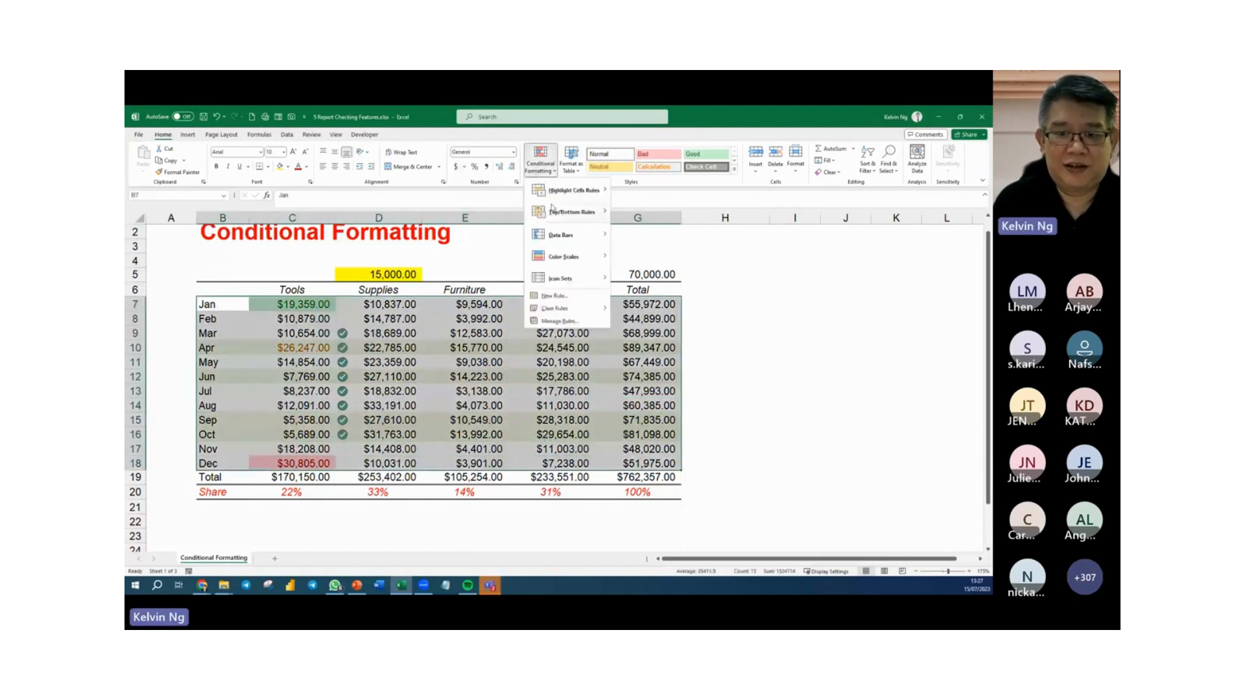
left_click(547, 322)
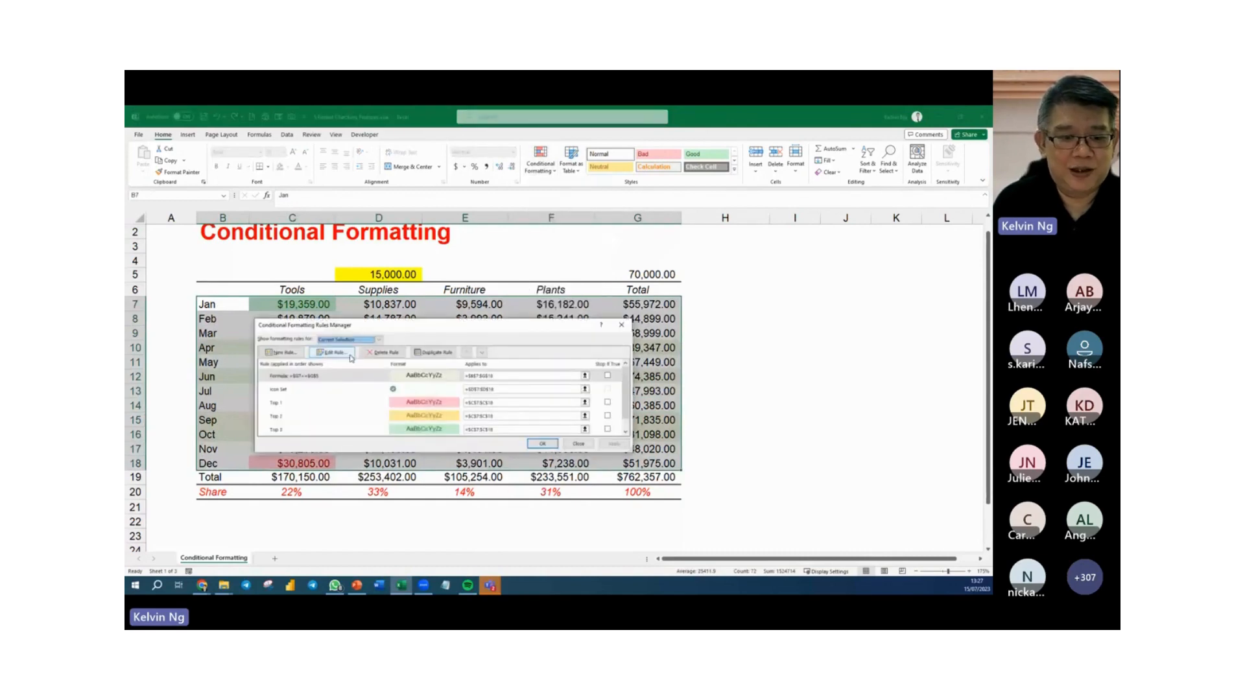
left_click(348, 353)
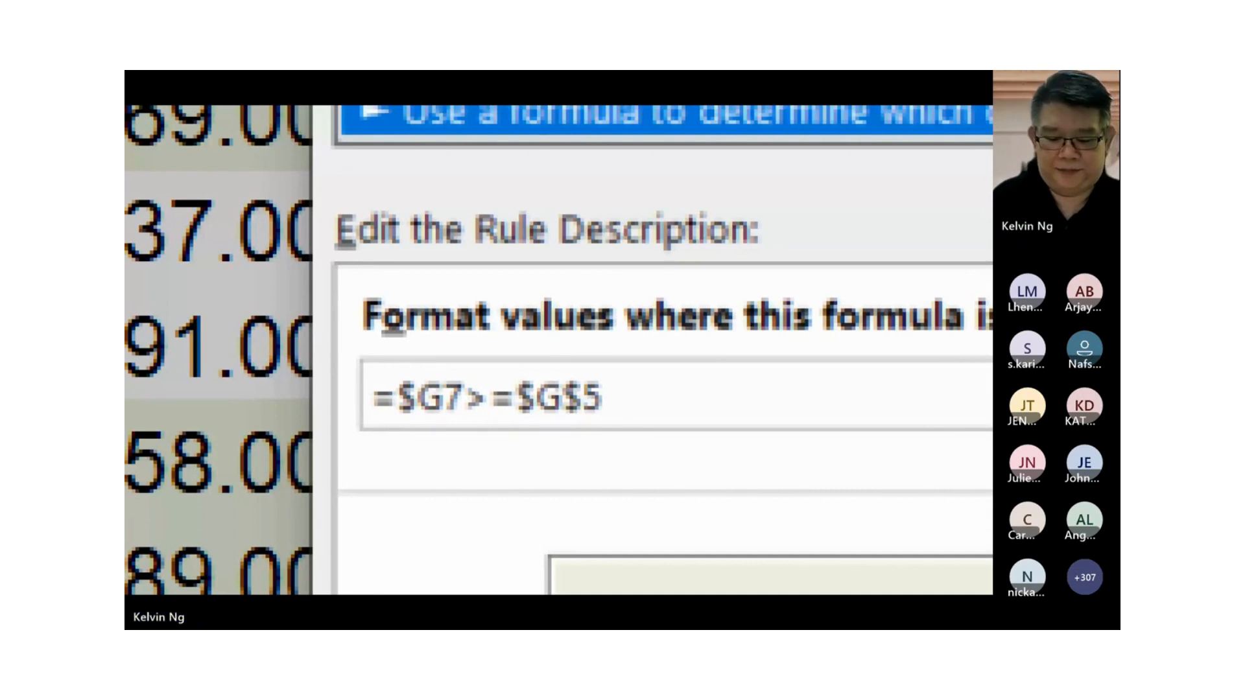
key("Escape")
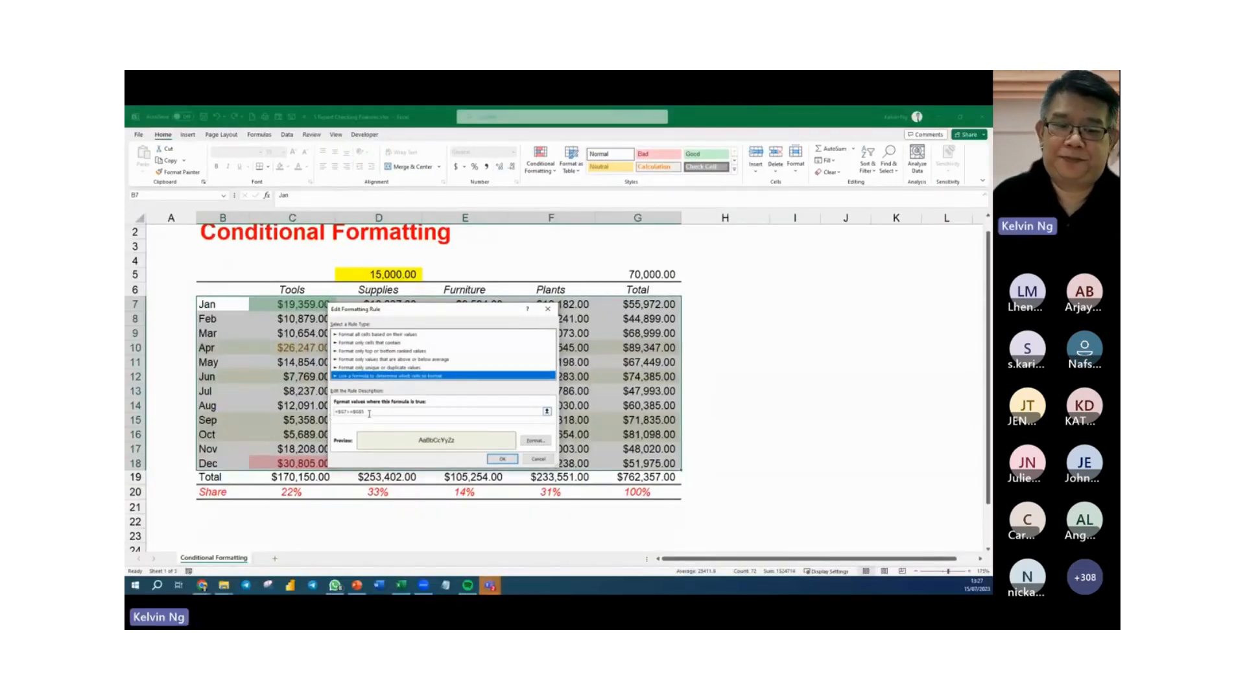
left_click(502, 459)
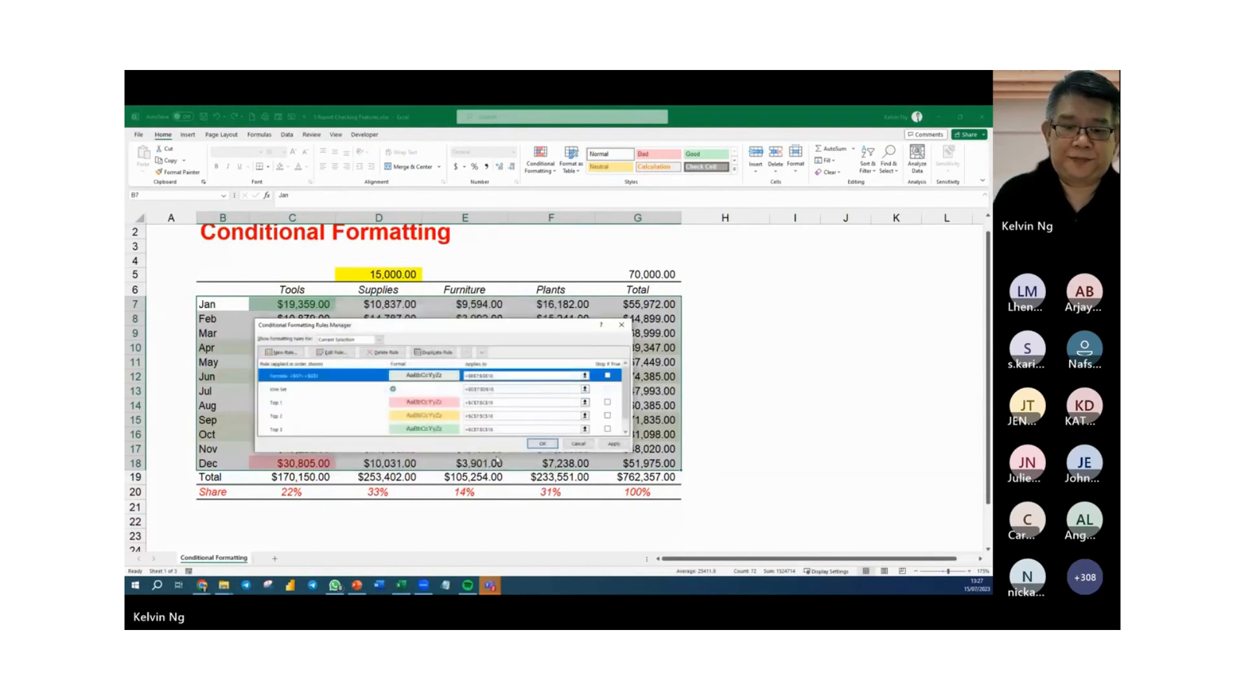
left_click(553, 446)
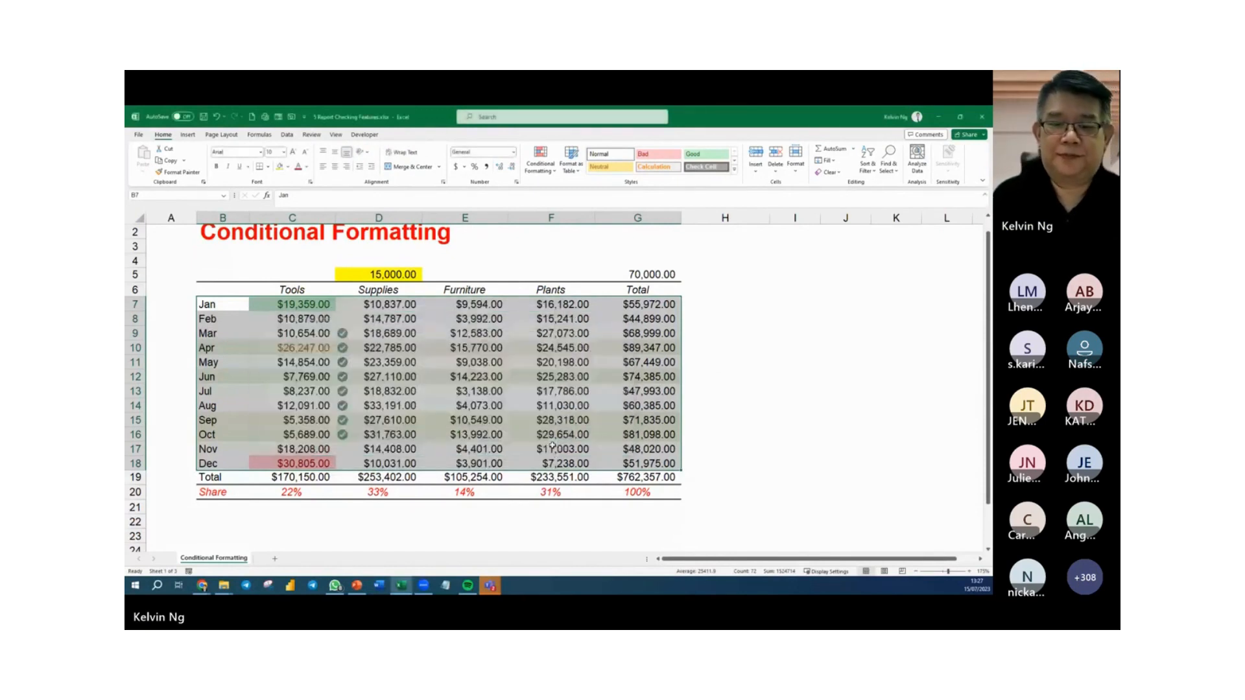
Test the row-highlighting rule by changing the Total threshold in cell G5 to 60000.
left_click(646, 275)
type("3")
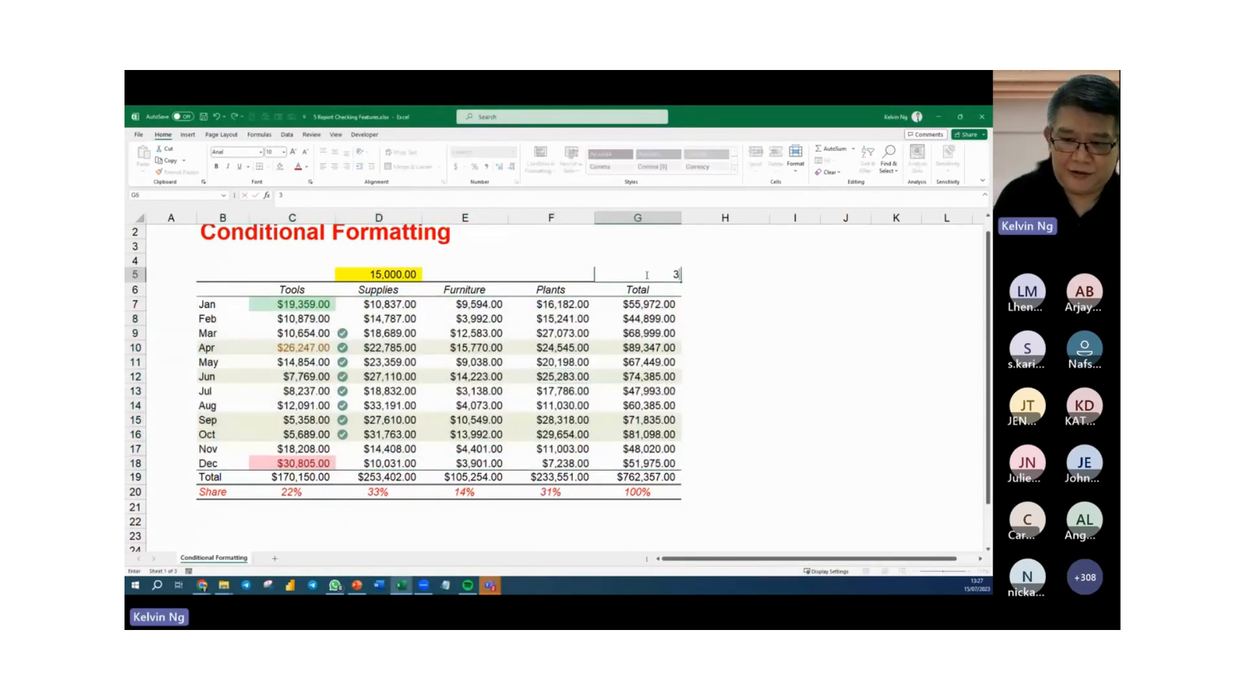
type("000")
key("BackSpace")
key("BackSpace")
key("BackSpace")
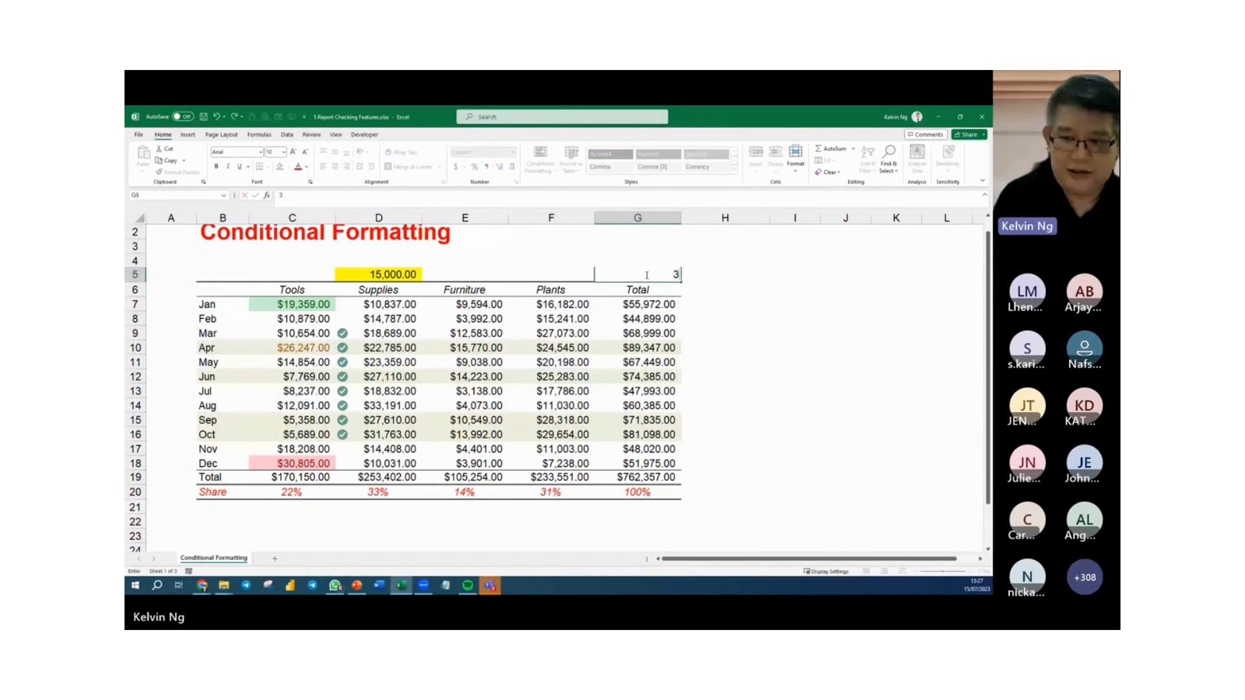
key("BackSpace")
type("60000")
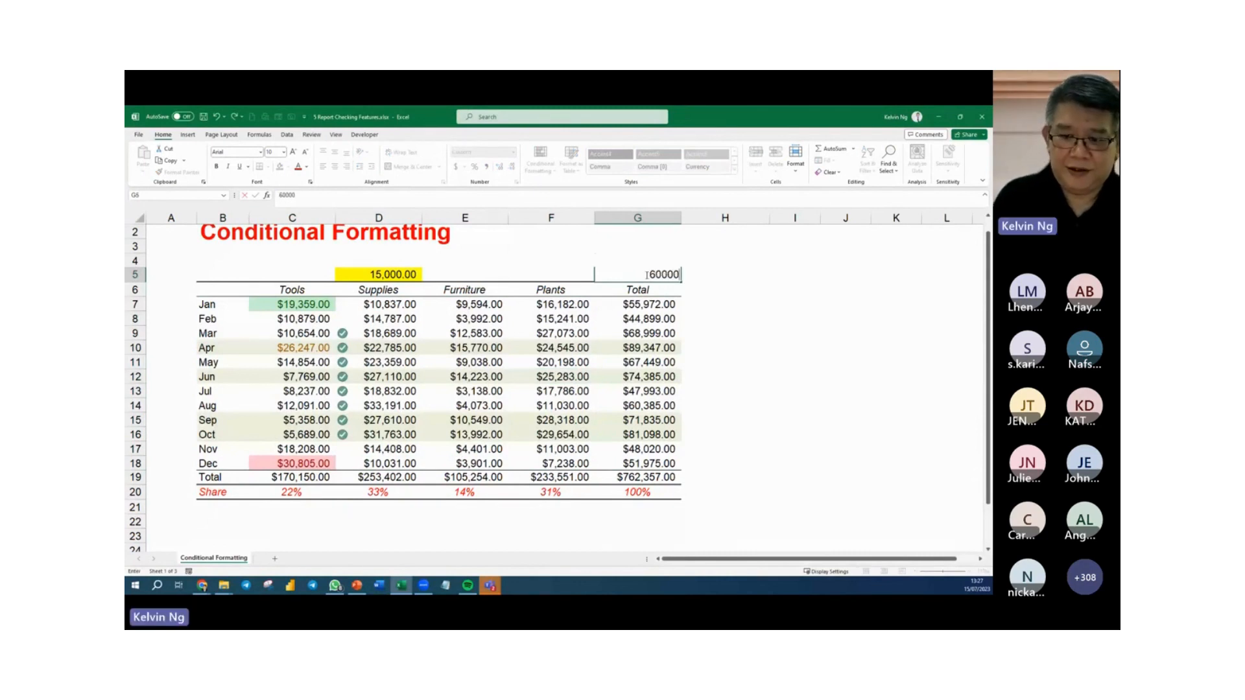
key("Return")
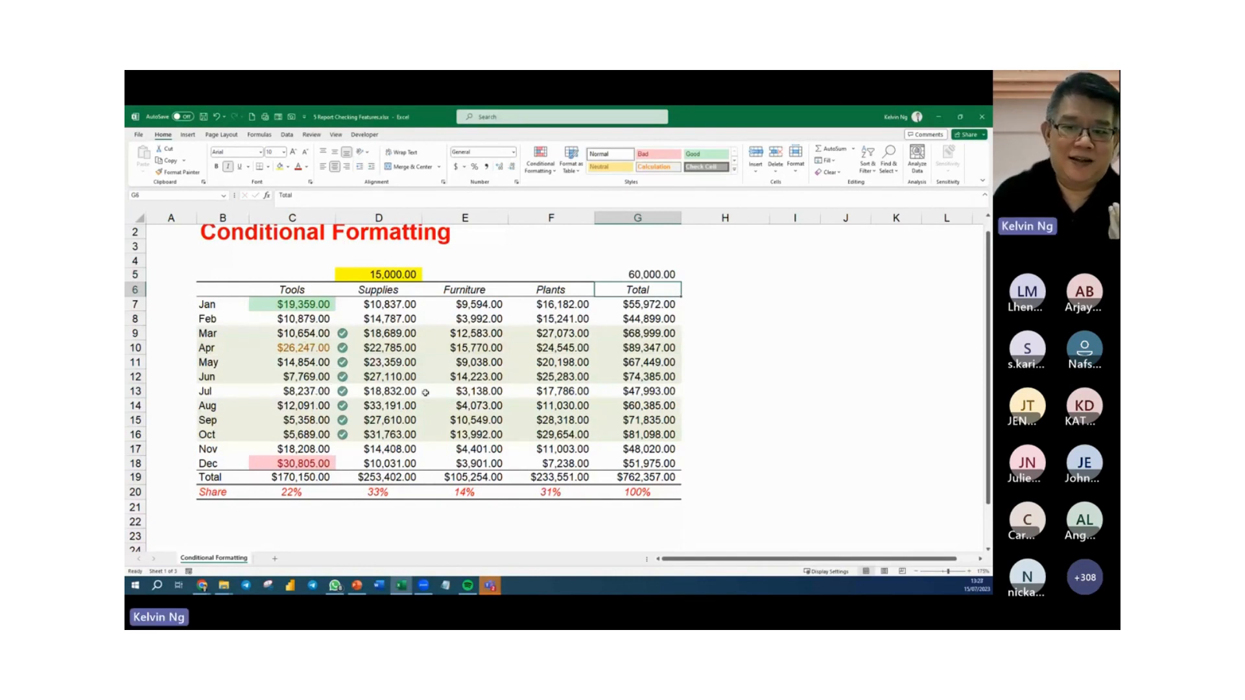
Set the Total threshold in cell G5 to 80000.
left_click(623, 276)
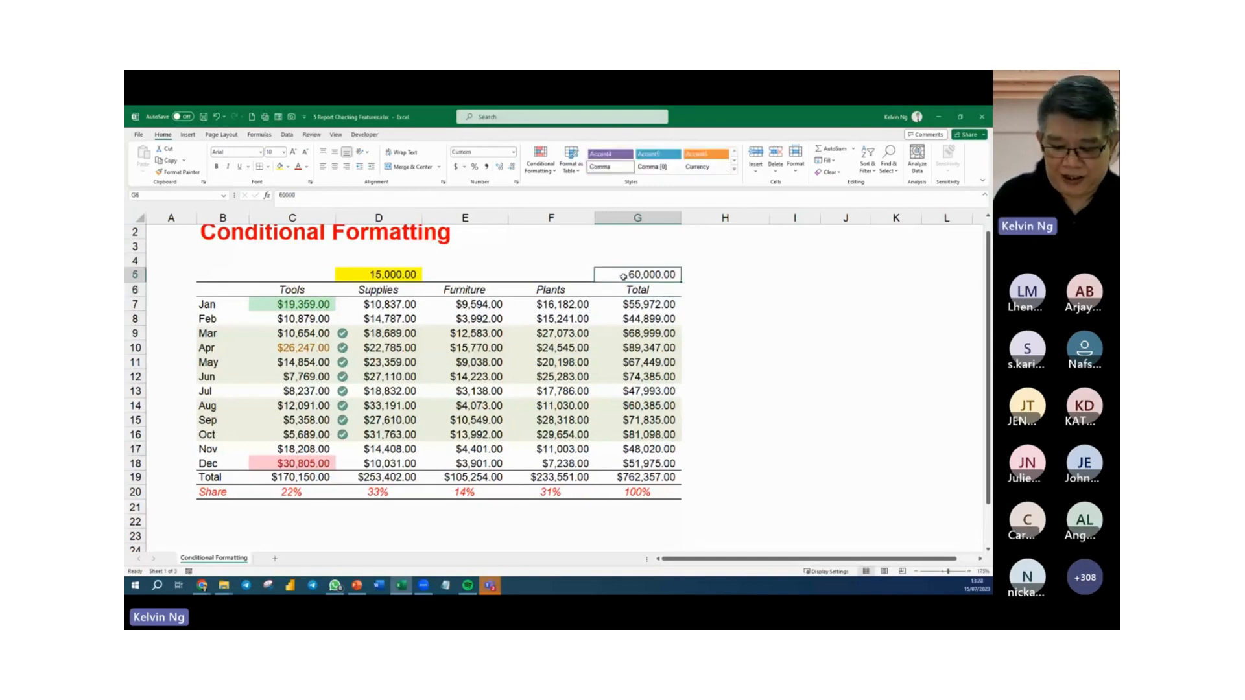
type("80000")
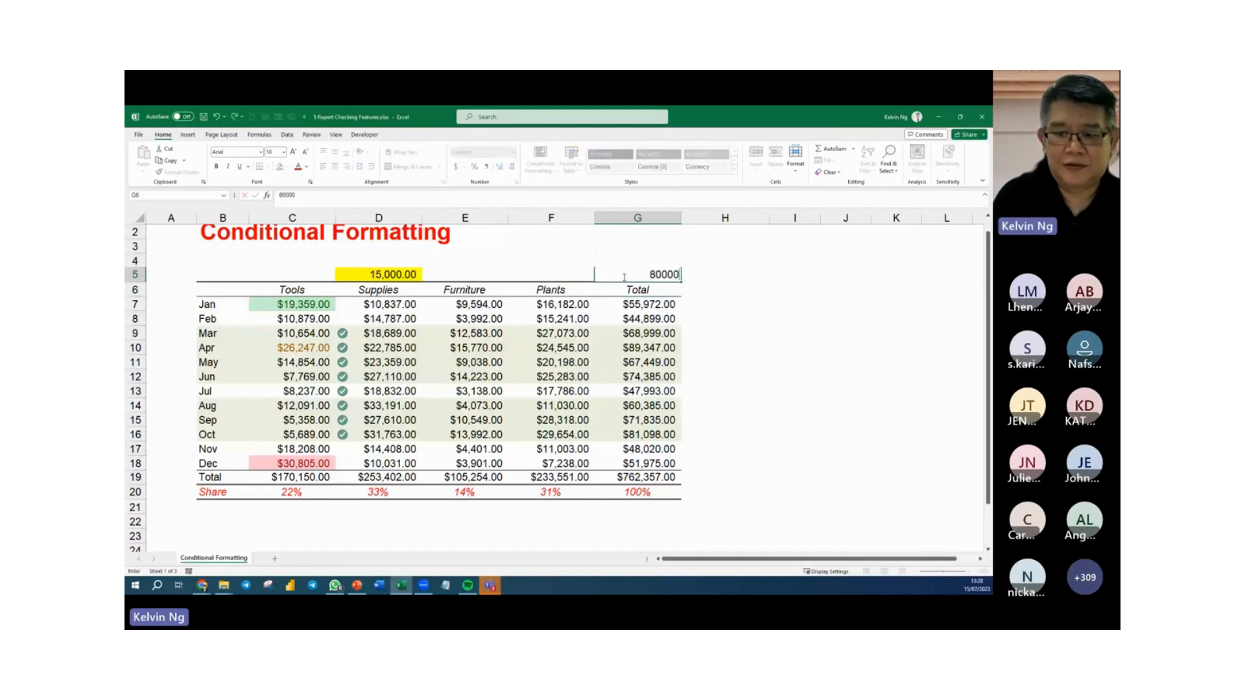
key("Return")
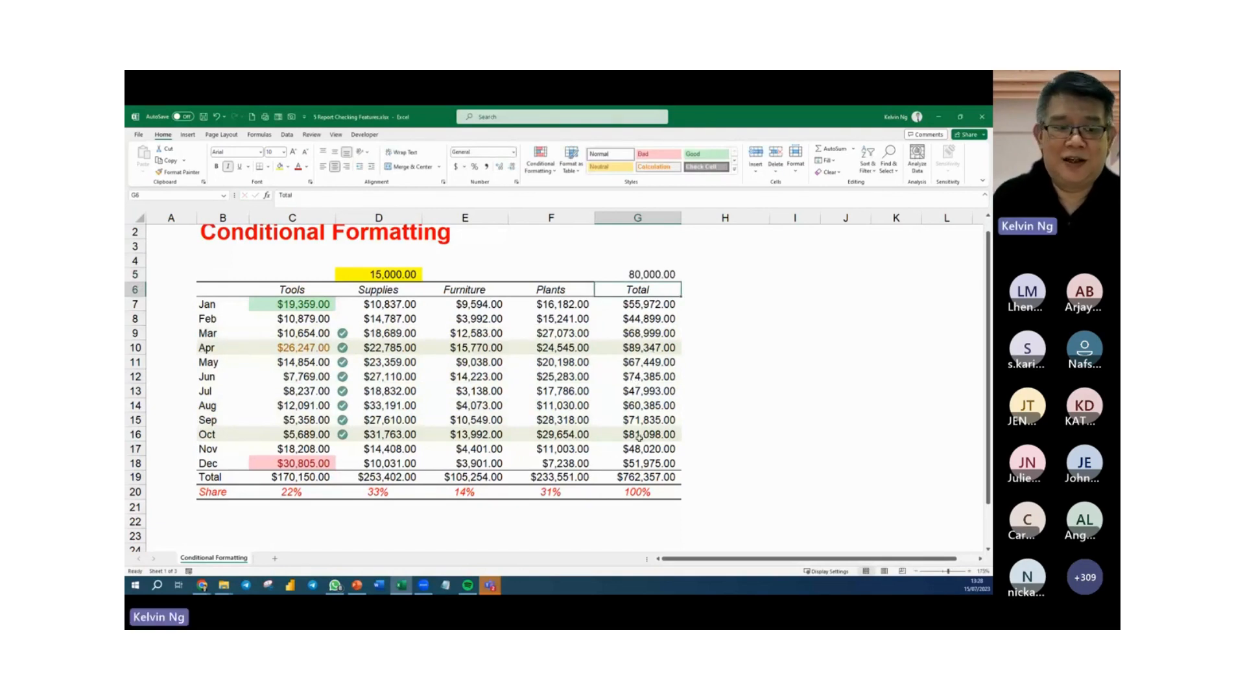
Test the row-highlighting rule by changing June's Tools value in C12 to 17769, then check it against the Total threshold cell.
double_click(275, 375)
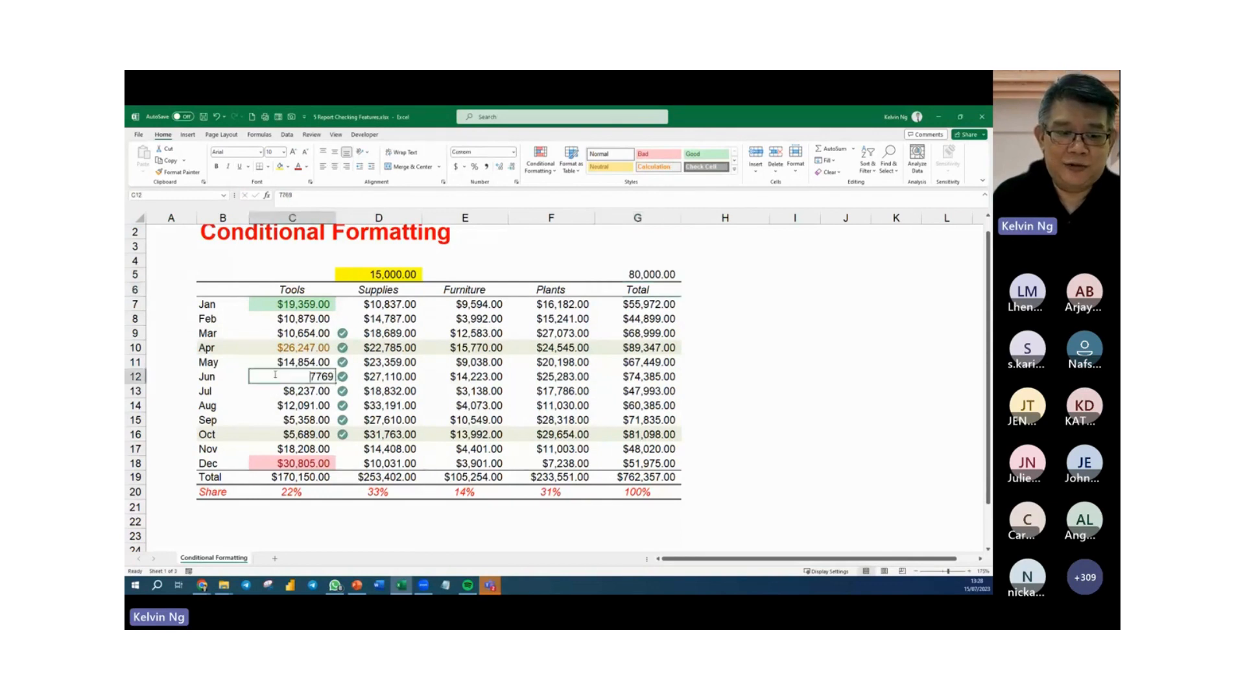
type("1")
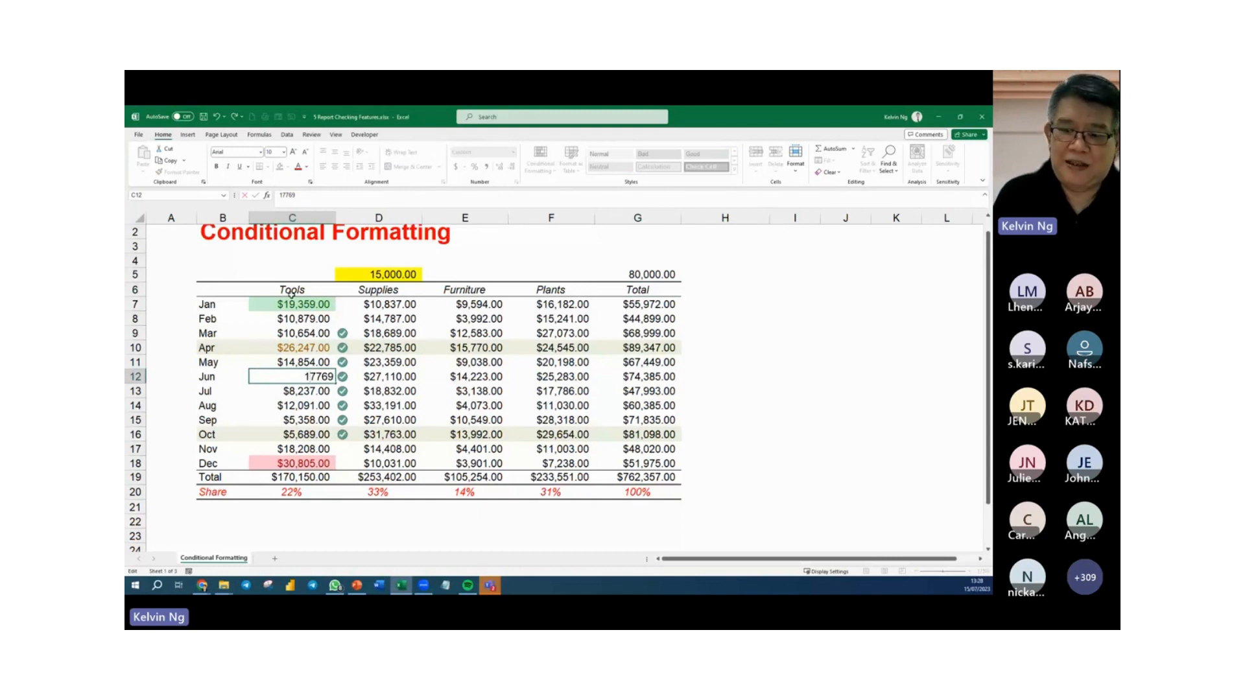
key("Return")
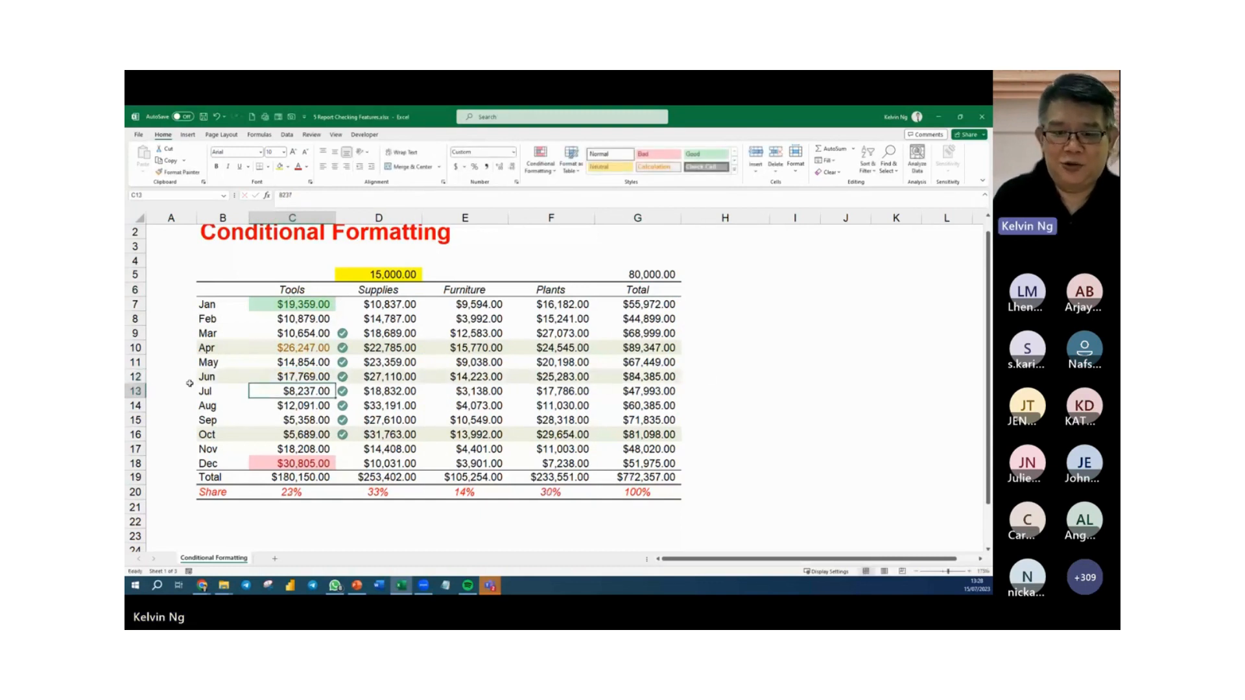
left_click(638, 273)
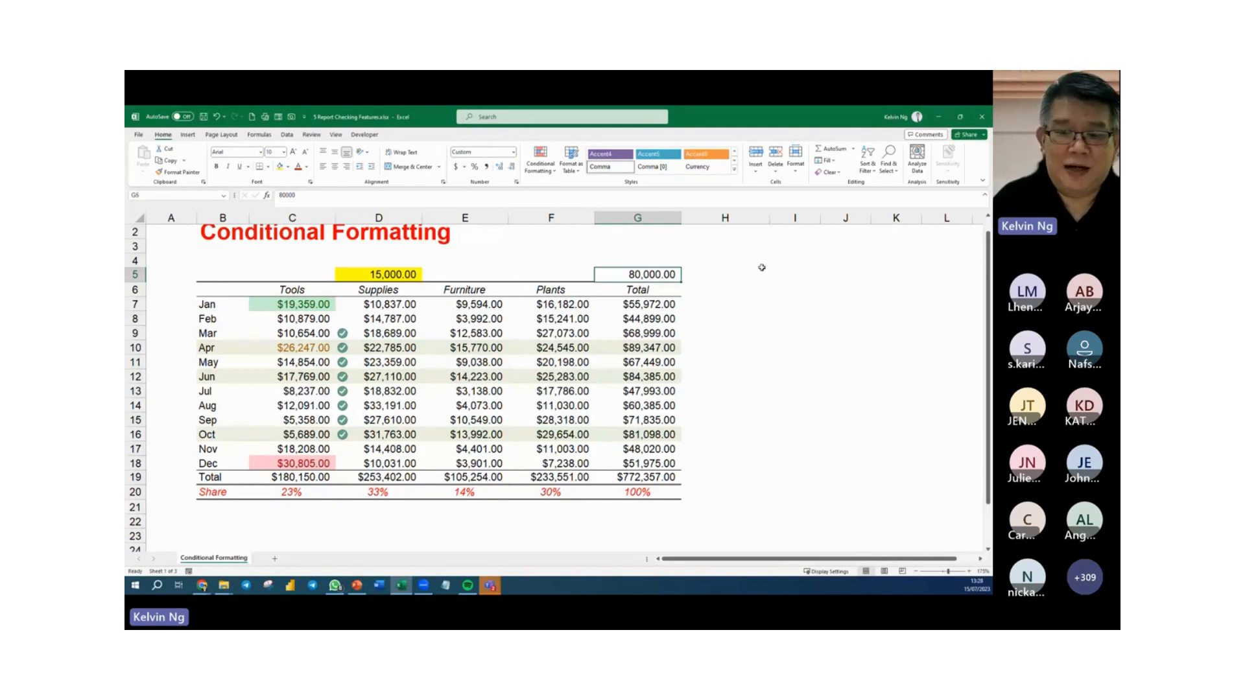
Calculate January's share of the grand total in H7 with the formula =G7/$G$19.
left_click(727, 306)
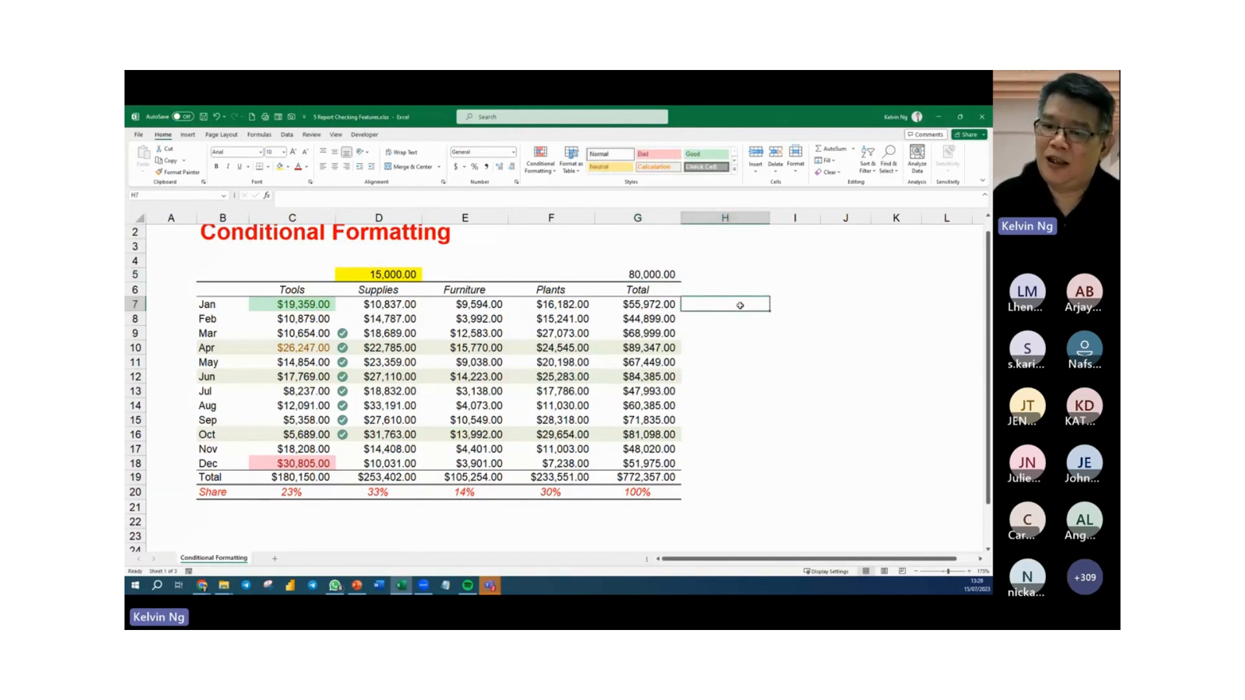
type("=")
left_click(656, 308)
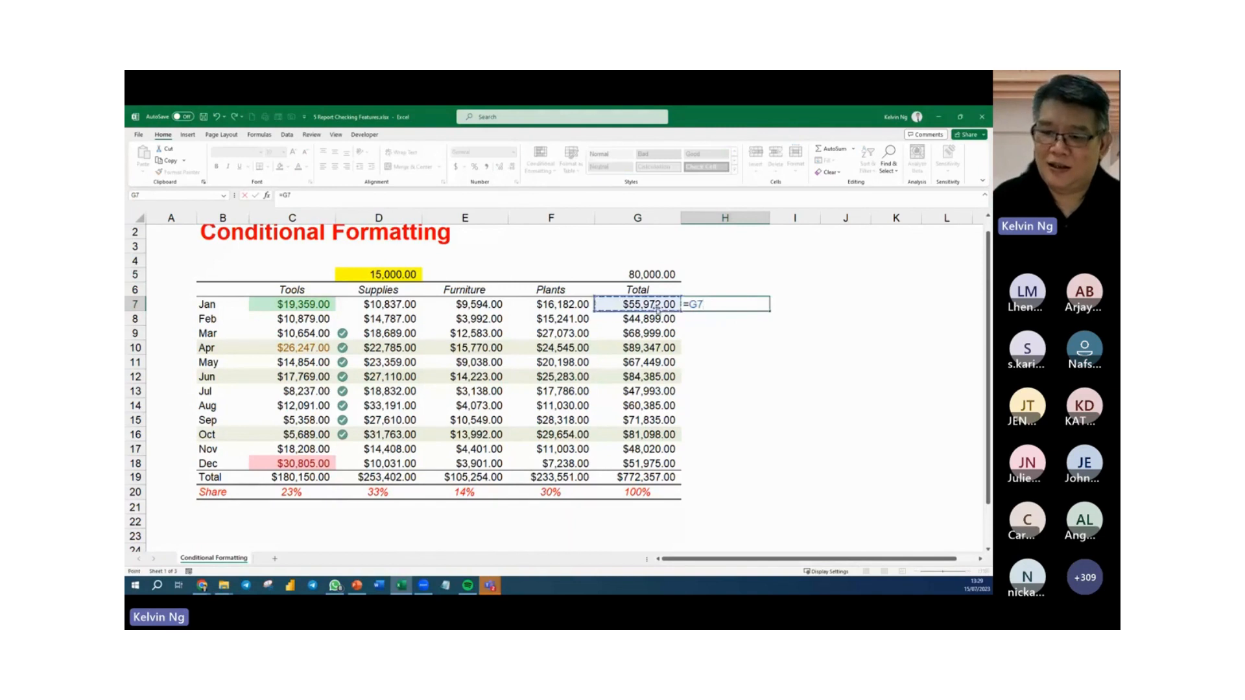
type("/")
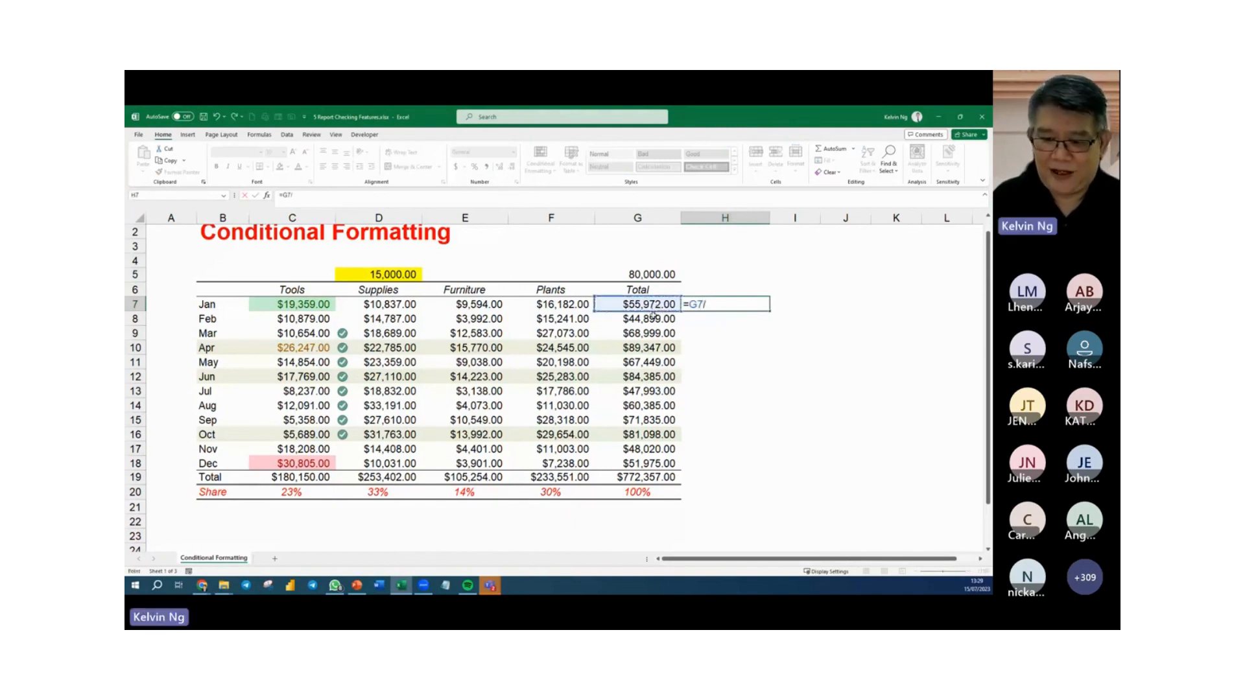
left_click(646, 479)
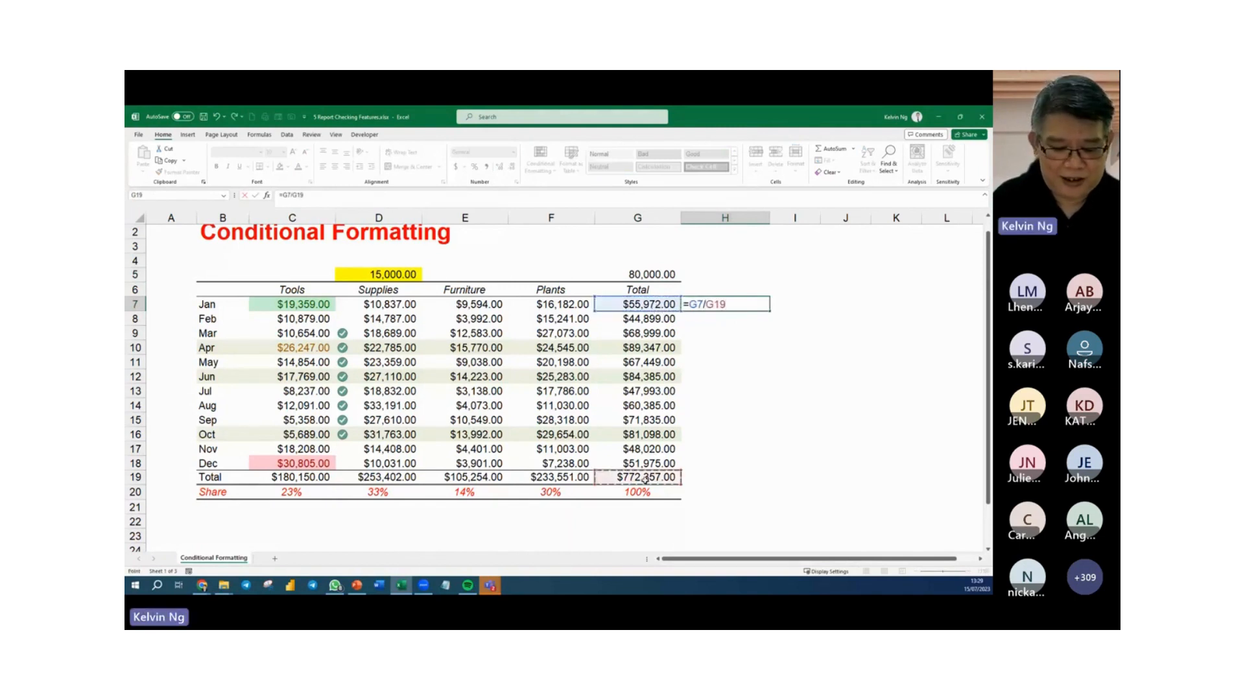
key("F4")
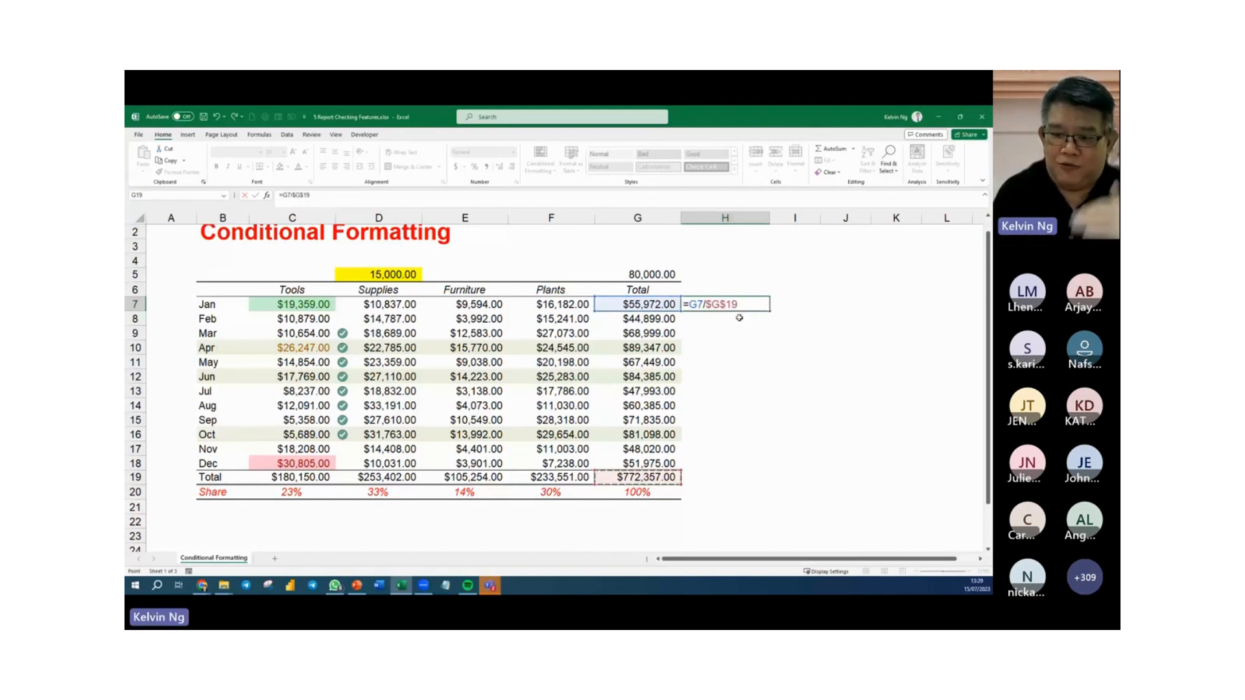
key("Return")
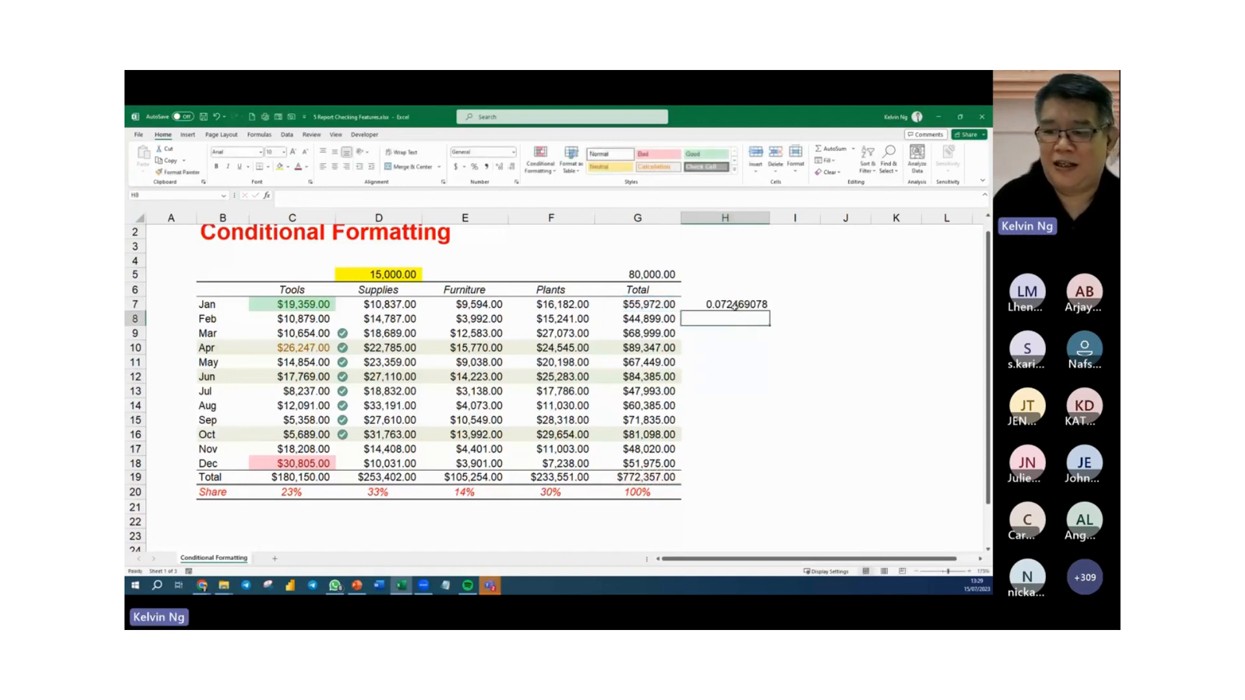
Format H7 as a percentage with two decimals and fill its formula down through H18.
left_click(736, 304)
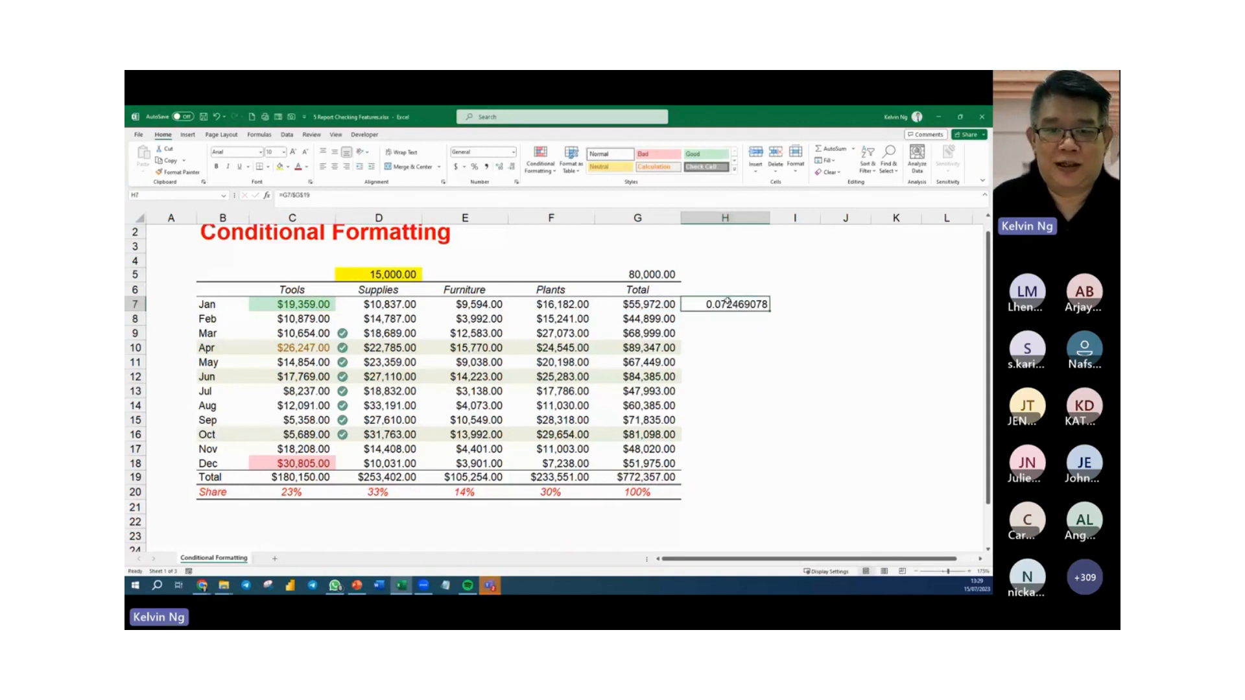
left_click(474, 166)
left_click(501, 167)
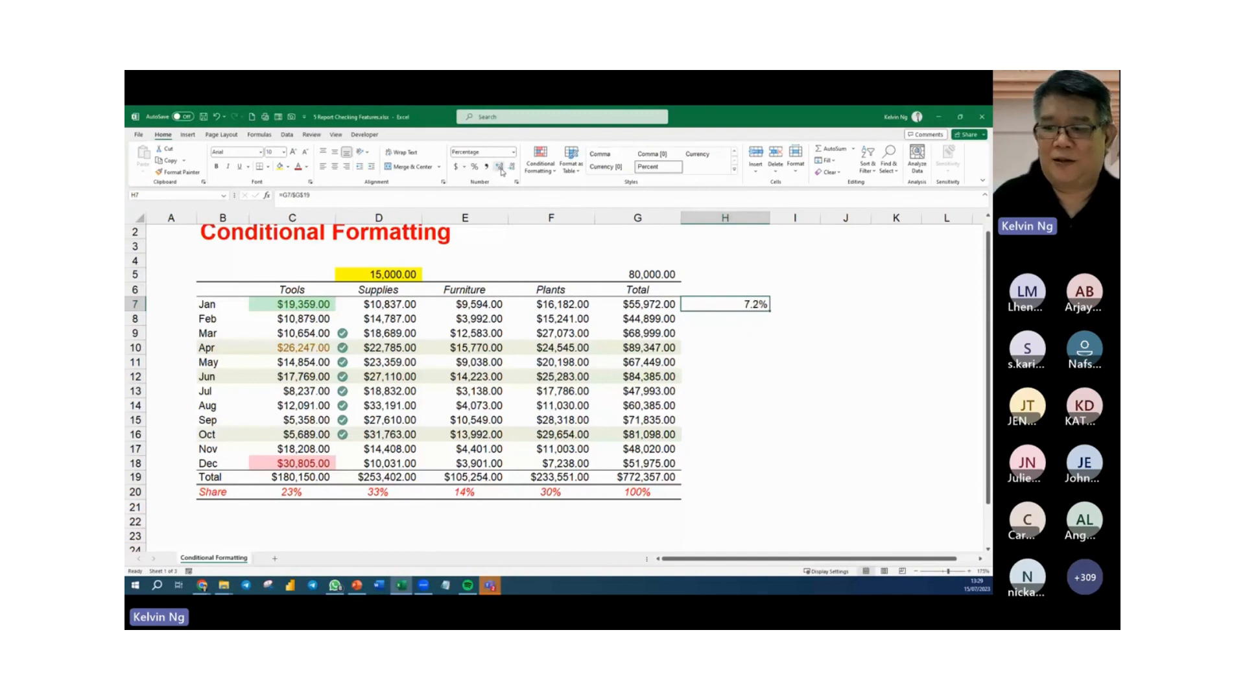
left_click(501, 168)
left_click_drag(770, 311, 750, 469)
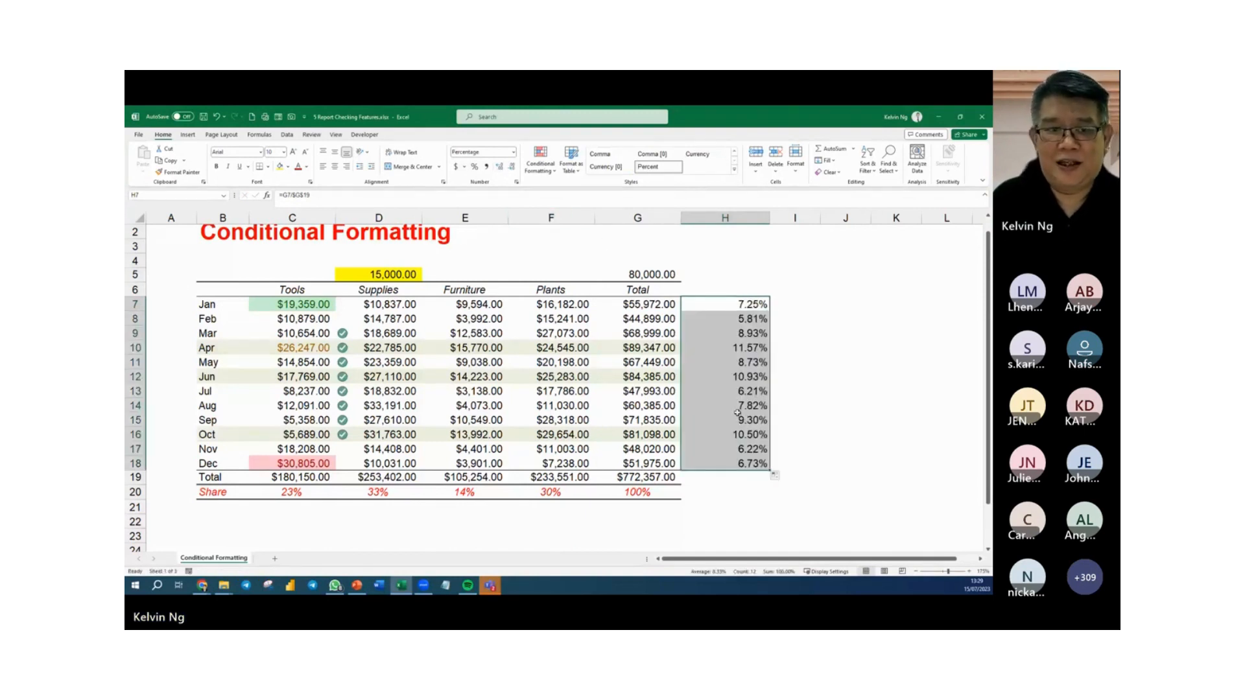
Left-align the percentages in H7:H18 and reduce their font size by two steps.
left_click(322, 167)
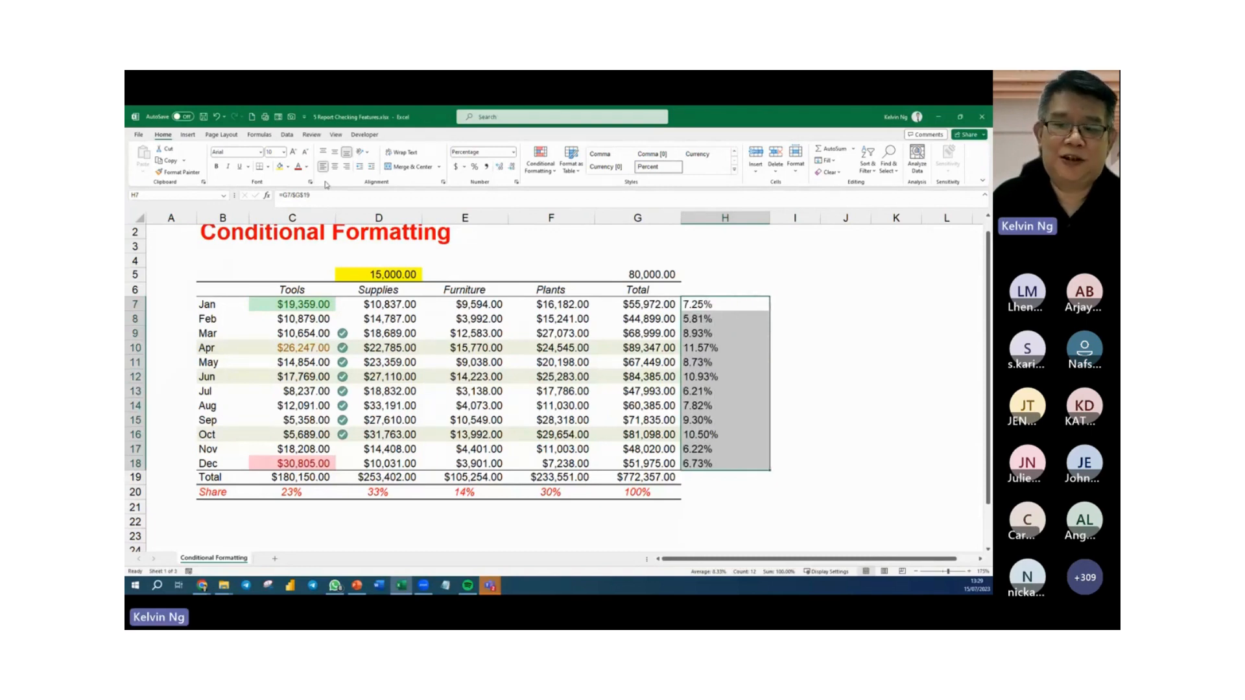
left_click(305, 152)
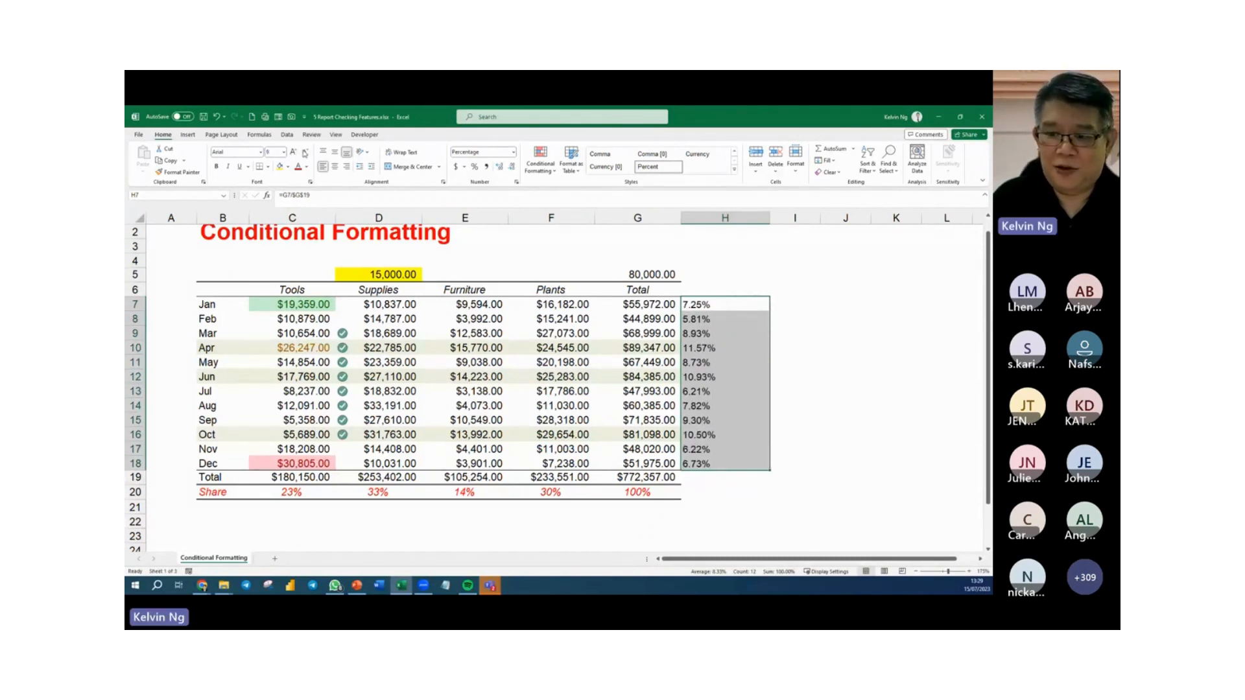
left_click(305, 152)
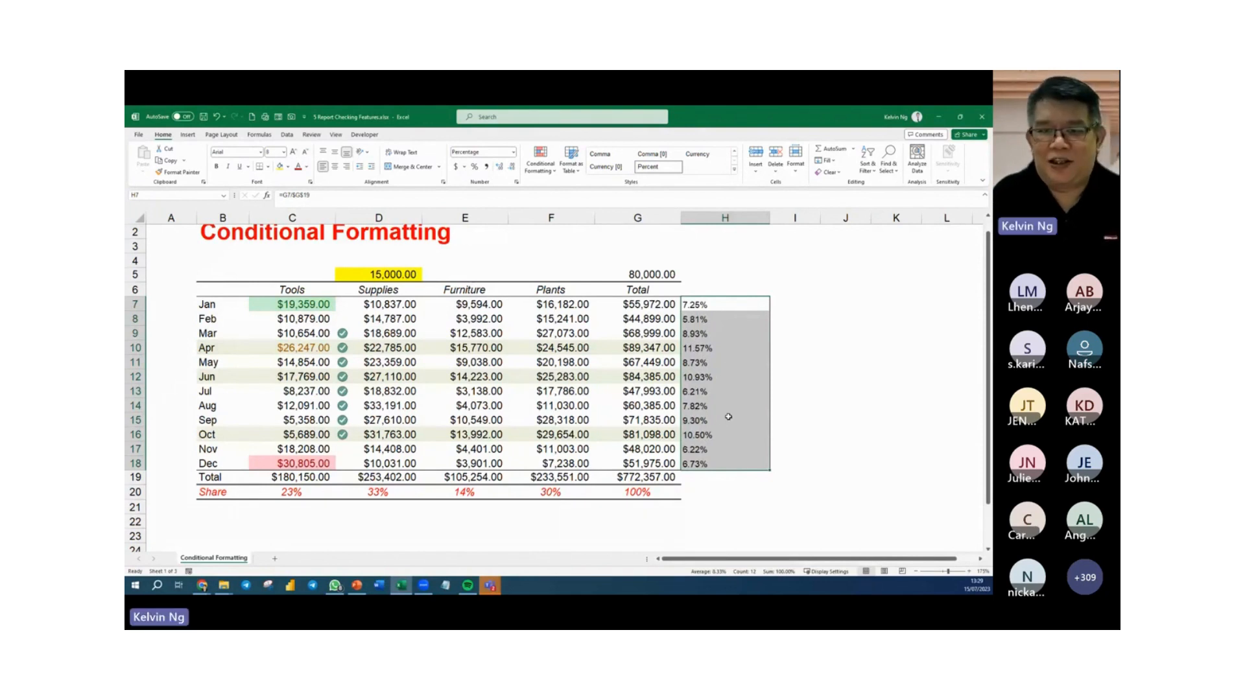
Apply solid orange data bars to the monthly percentages in H7:H18 and deselect them.
left_click(539, 170)
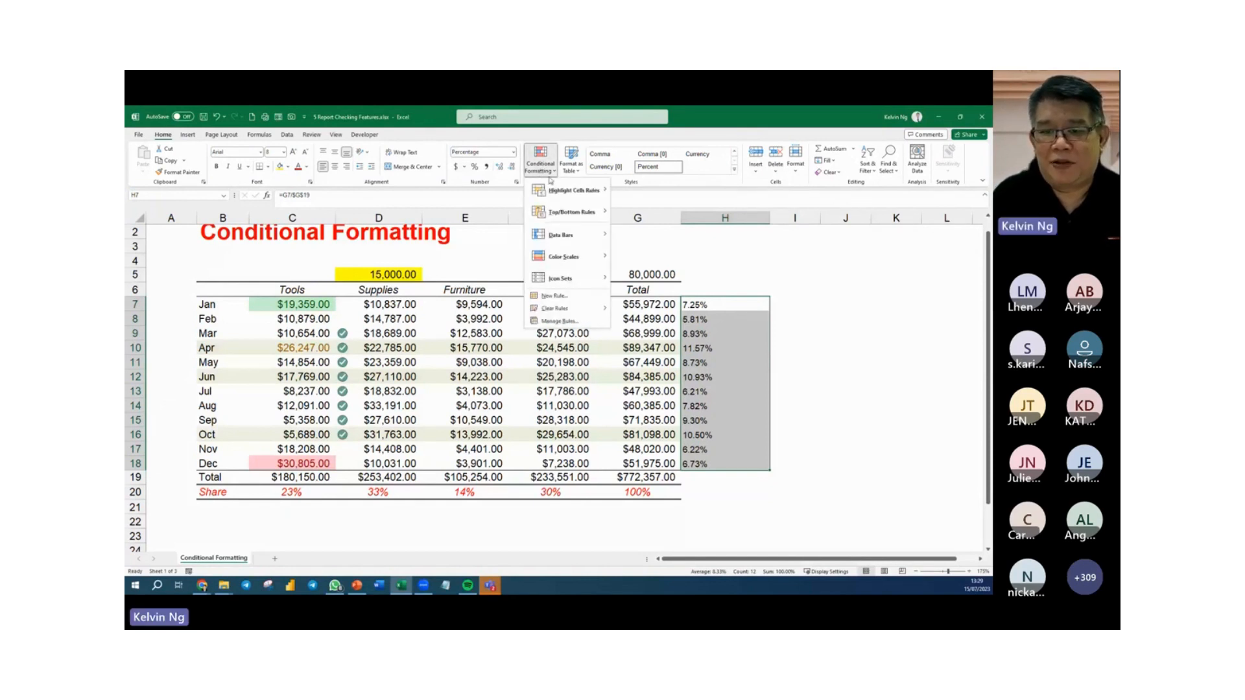
mouse_move(572, 238)
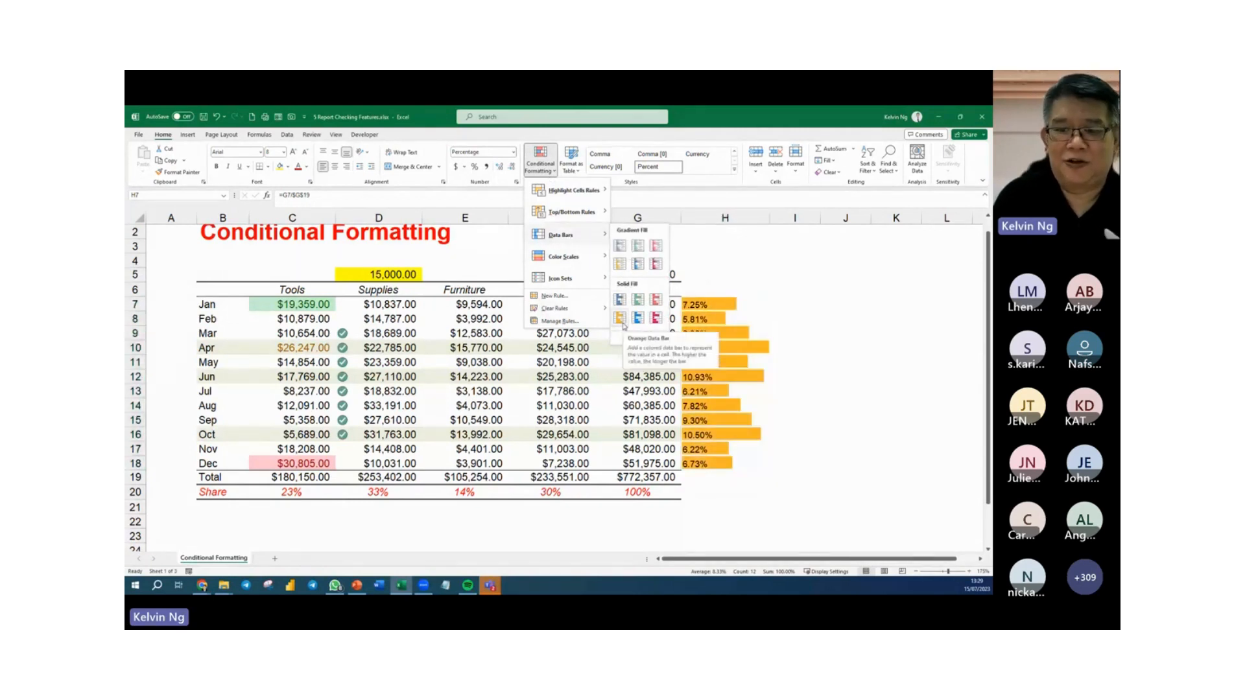
left_click(622, 323)
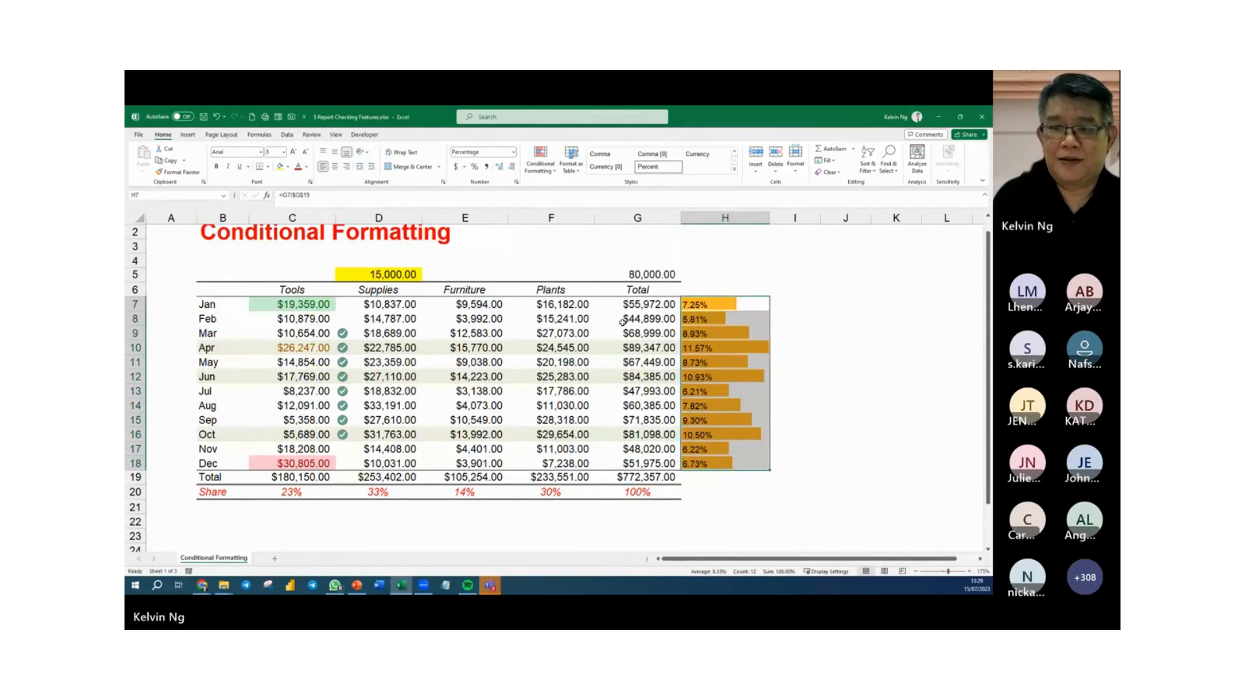
left_click(859, 430)
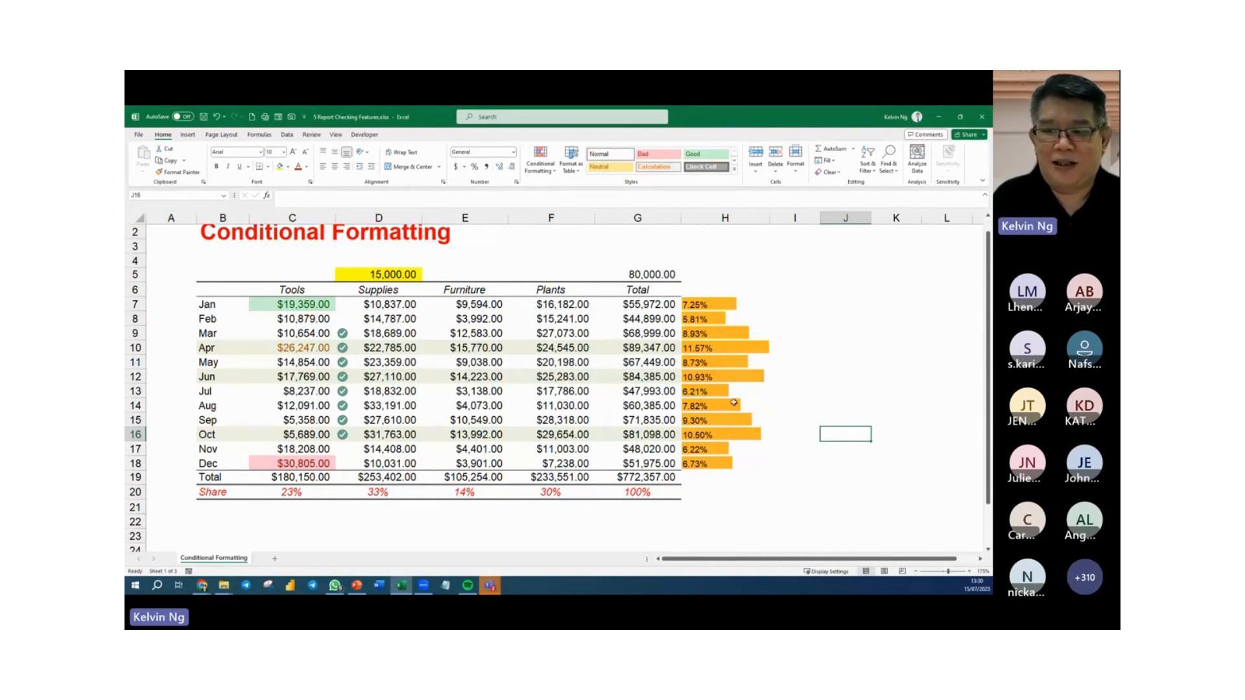
Apply solid blue data bars to the percentages in H7:H18.
left_click_drag(718, 306, 731, 466)
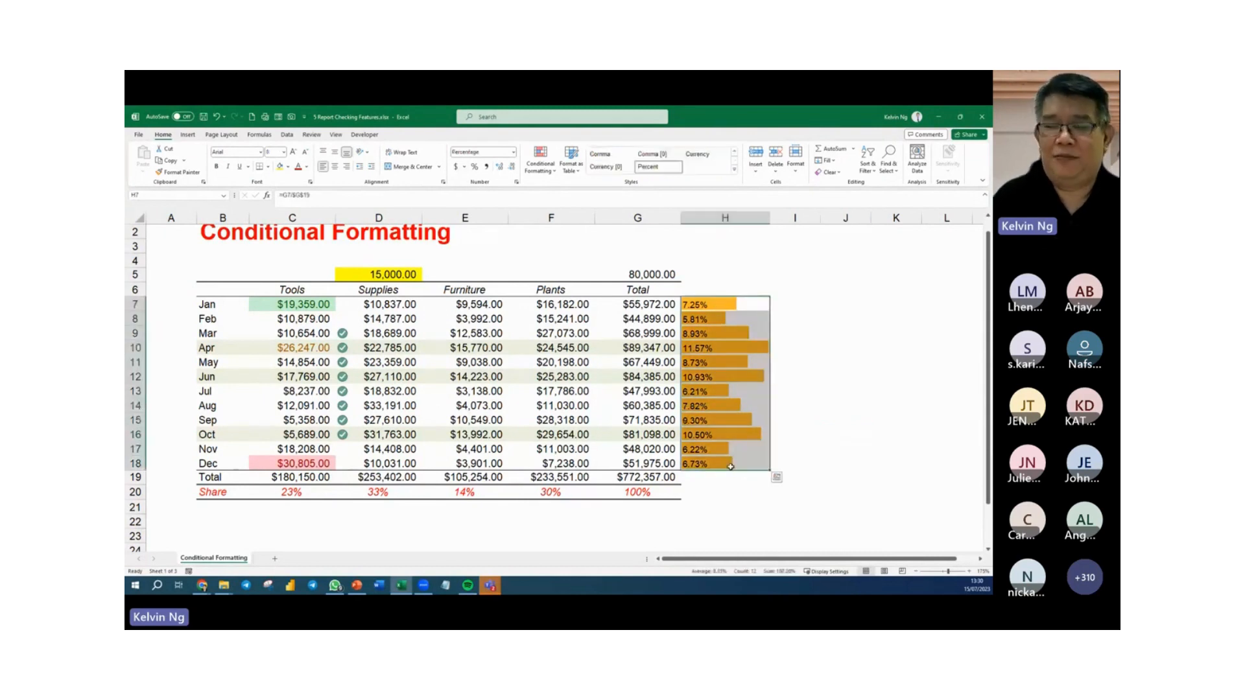
left_click(540, 159)
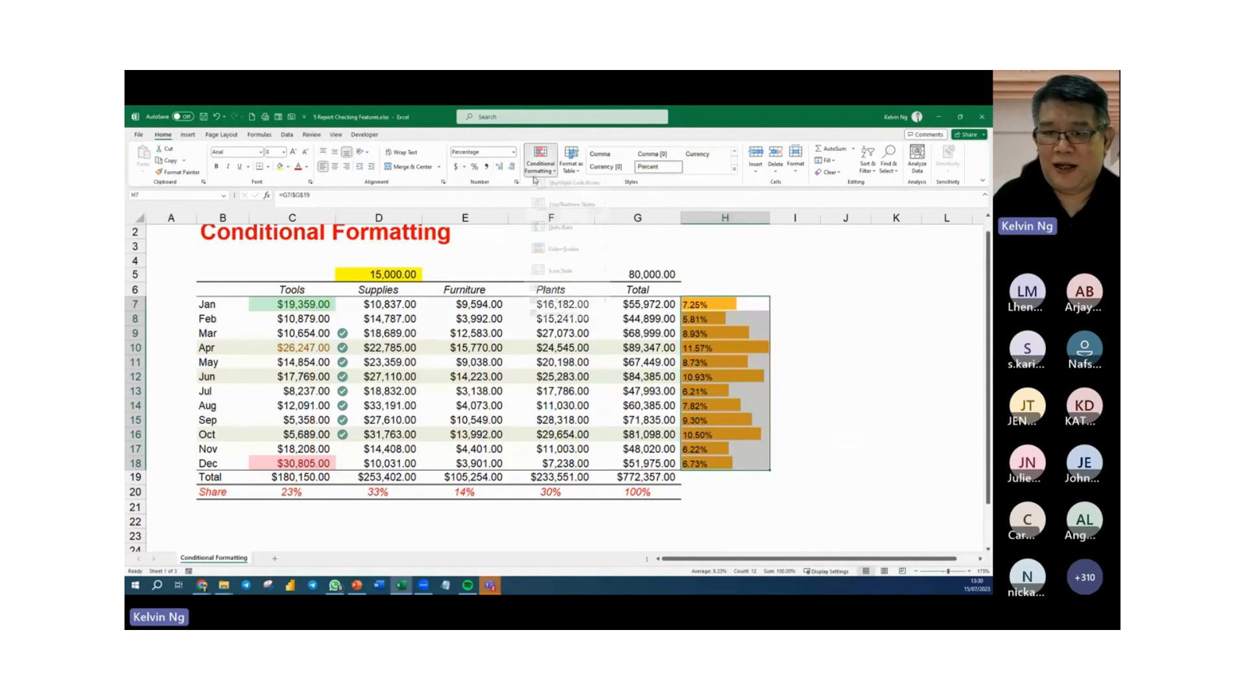
mouse_move(577, 212)
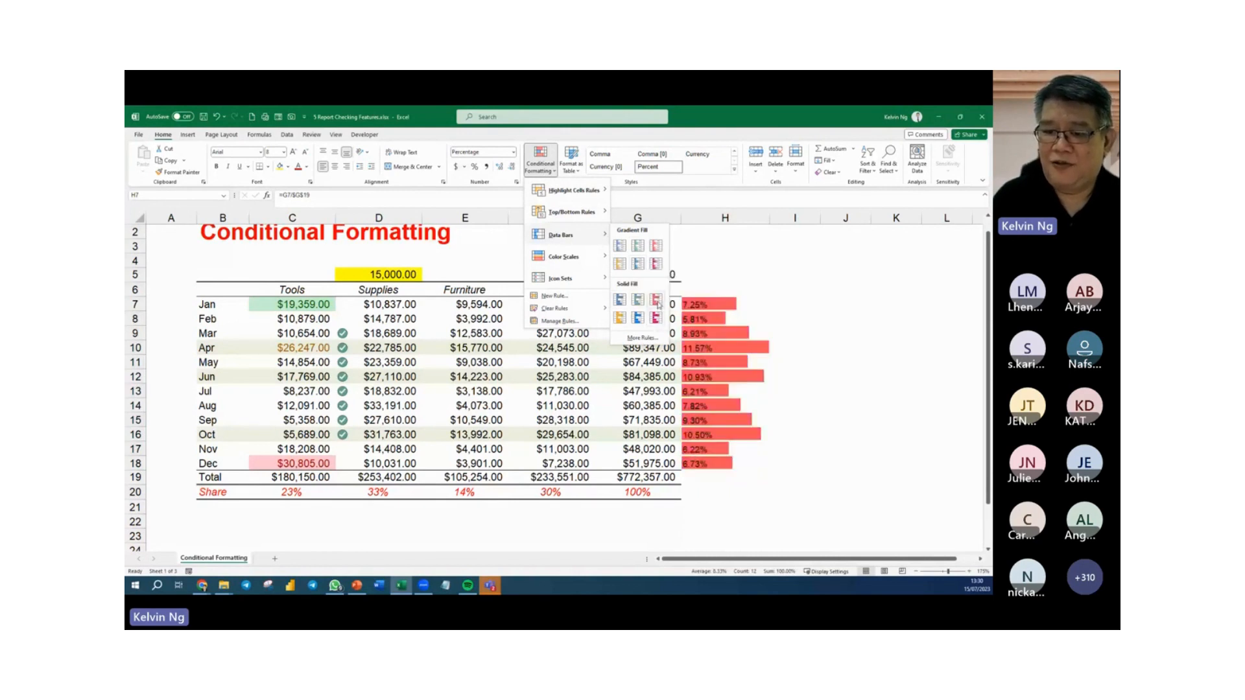
left_click(619, 300)
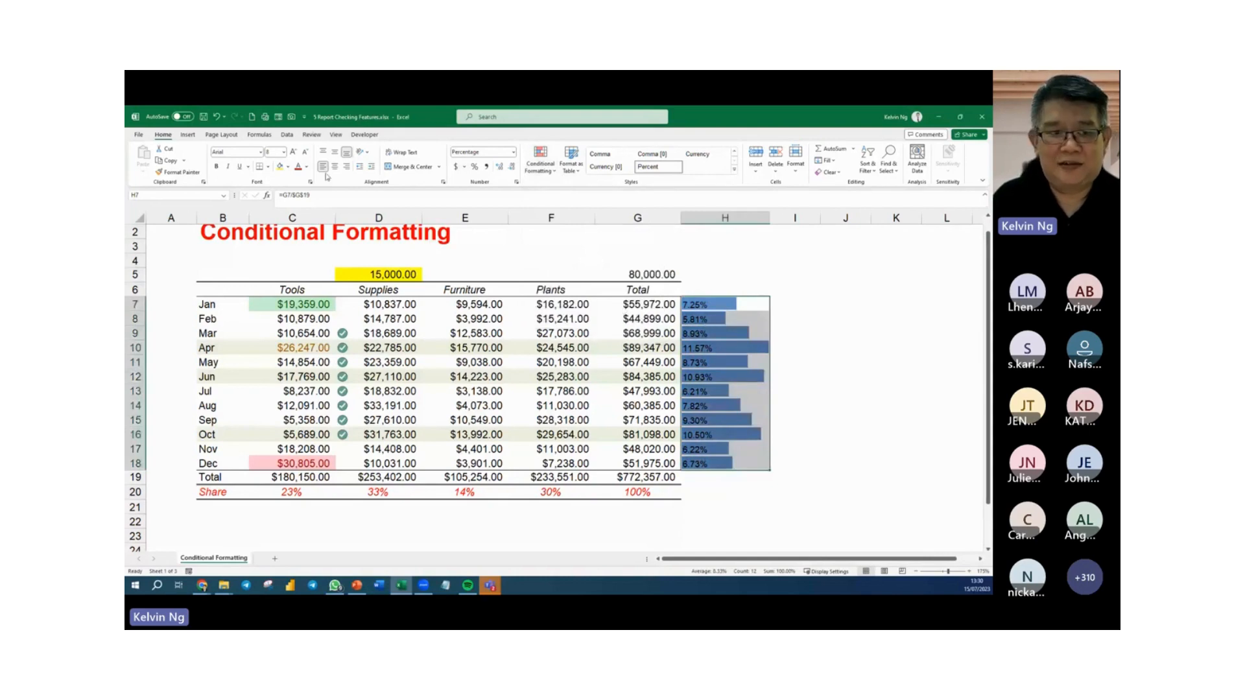
Set the font colour of the percentages in H7:H18 to white and centre them vertically in their cells.
left_click(307, 166)
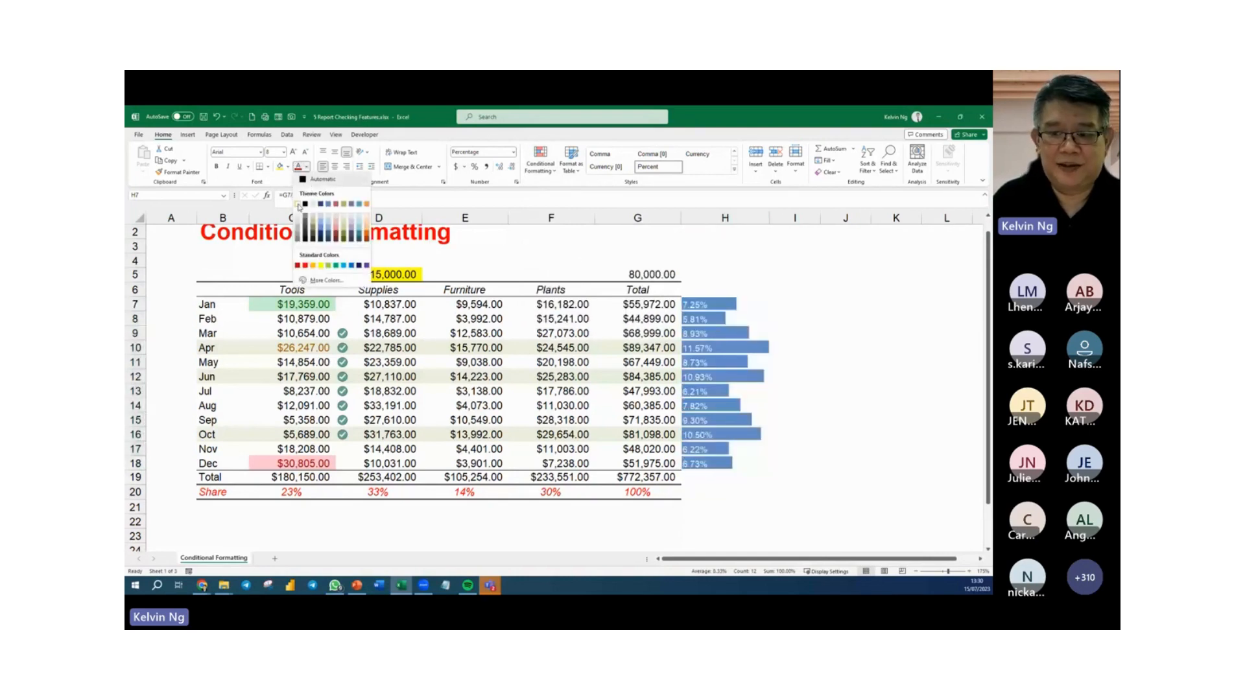
left_click(298, 206)
left_click(845, 390)
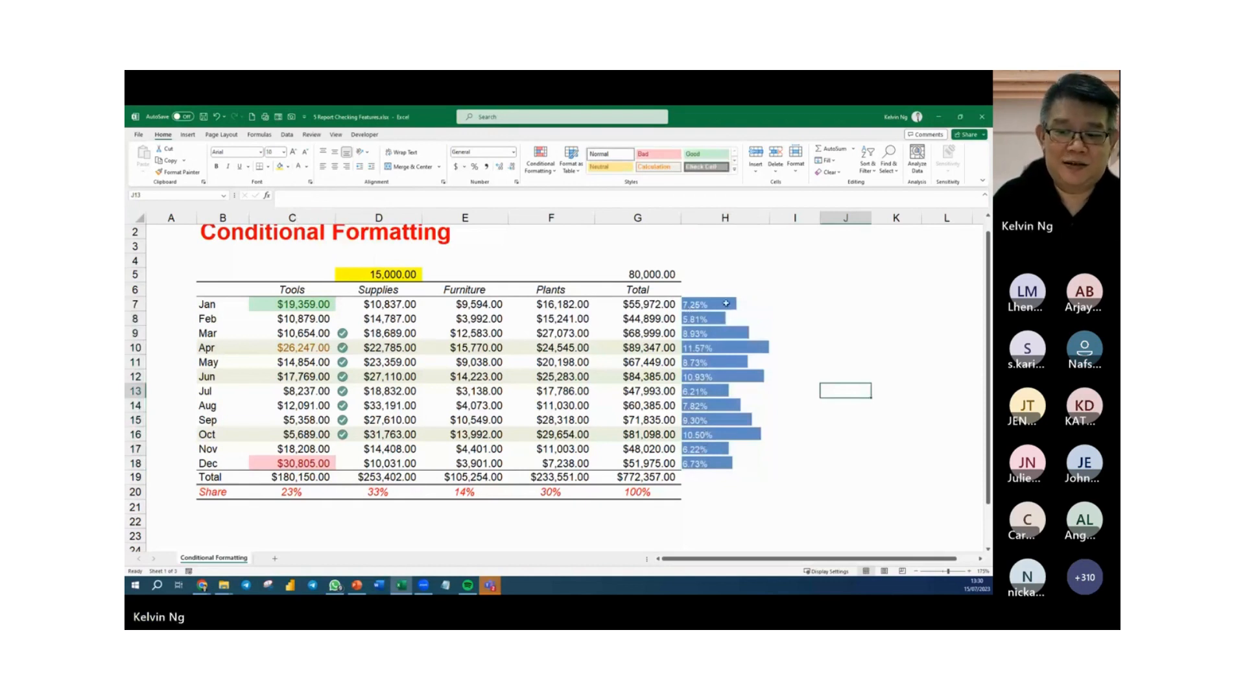
left_click_drag(721, 305, 721, 463)
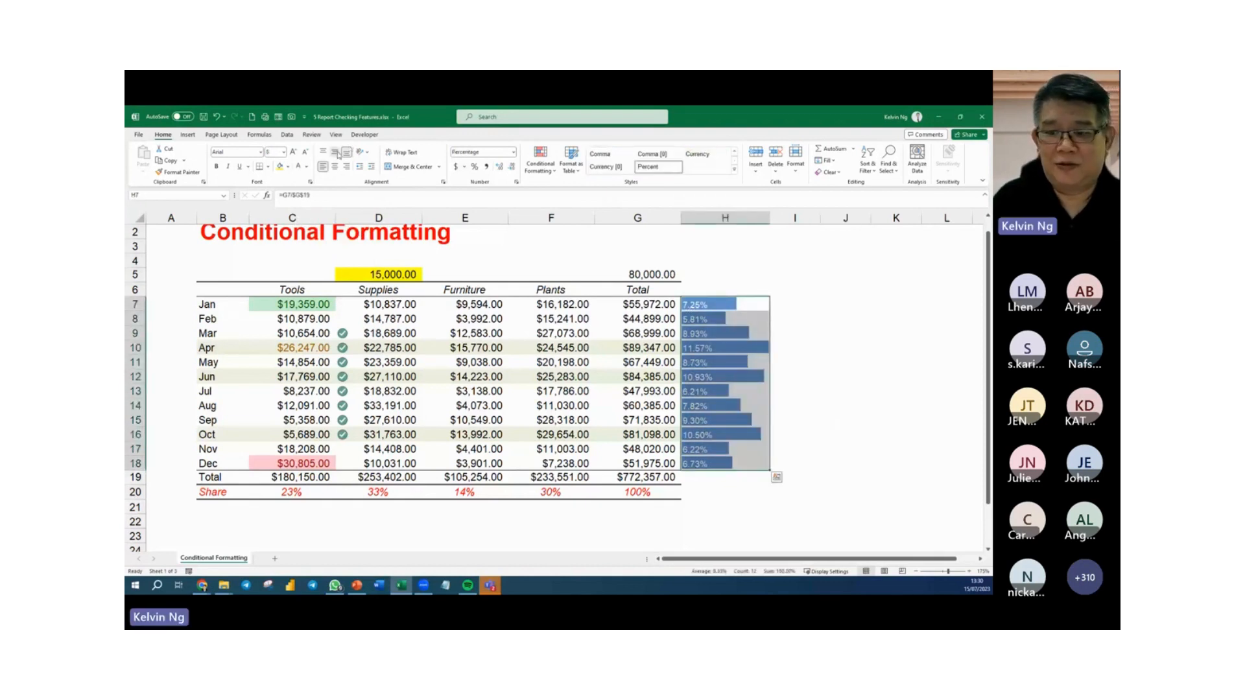
left_click(896, 434)
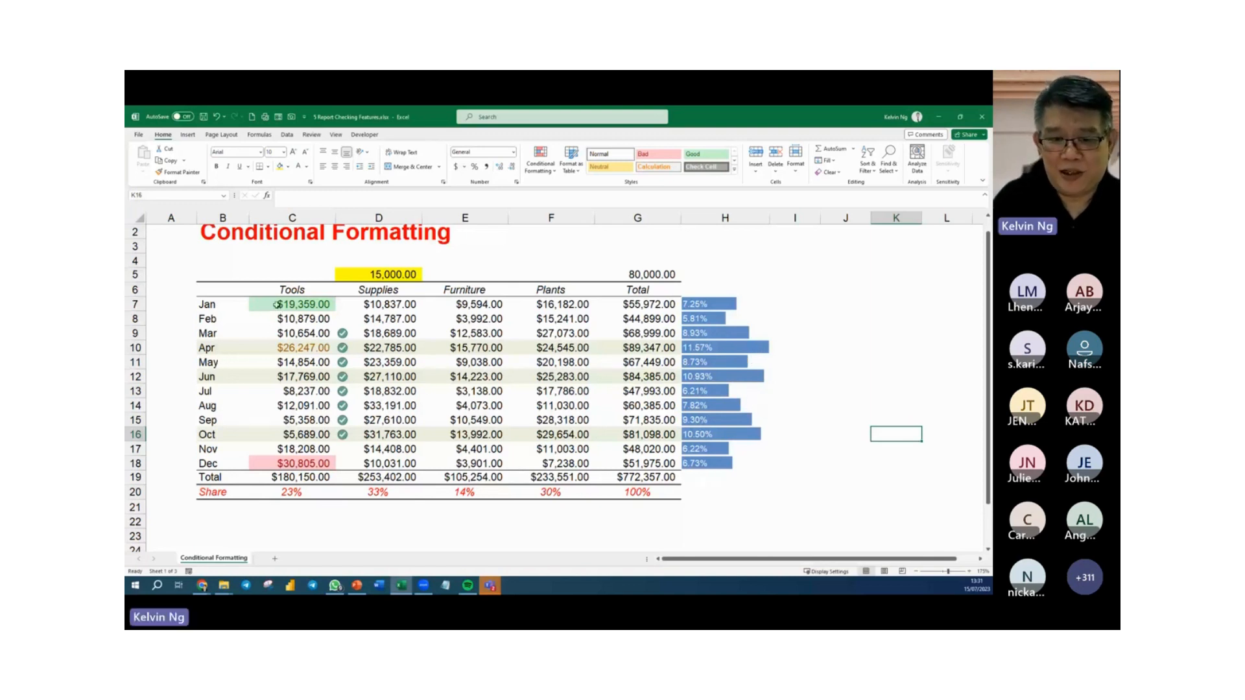
Change June's Tools value in C12 back to 7769 to test how the data bars and row highlighting respond.
left_click_drag(277, 304, 559, 463)
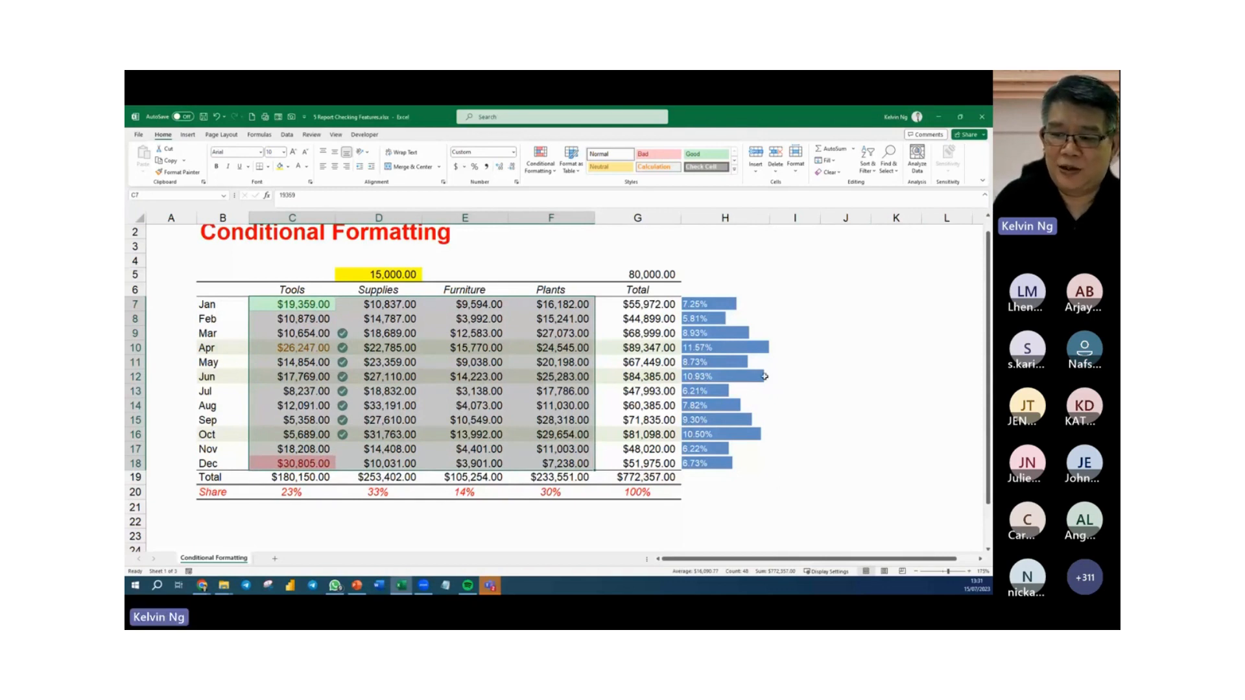
left_click(289, 379)
double_click(290, 377)
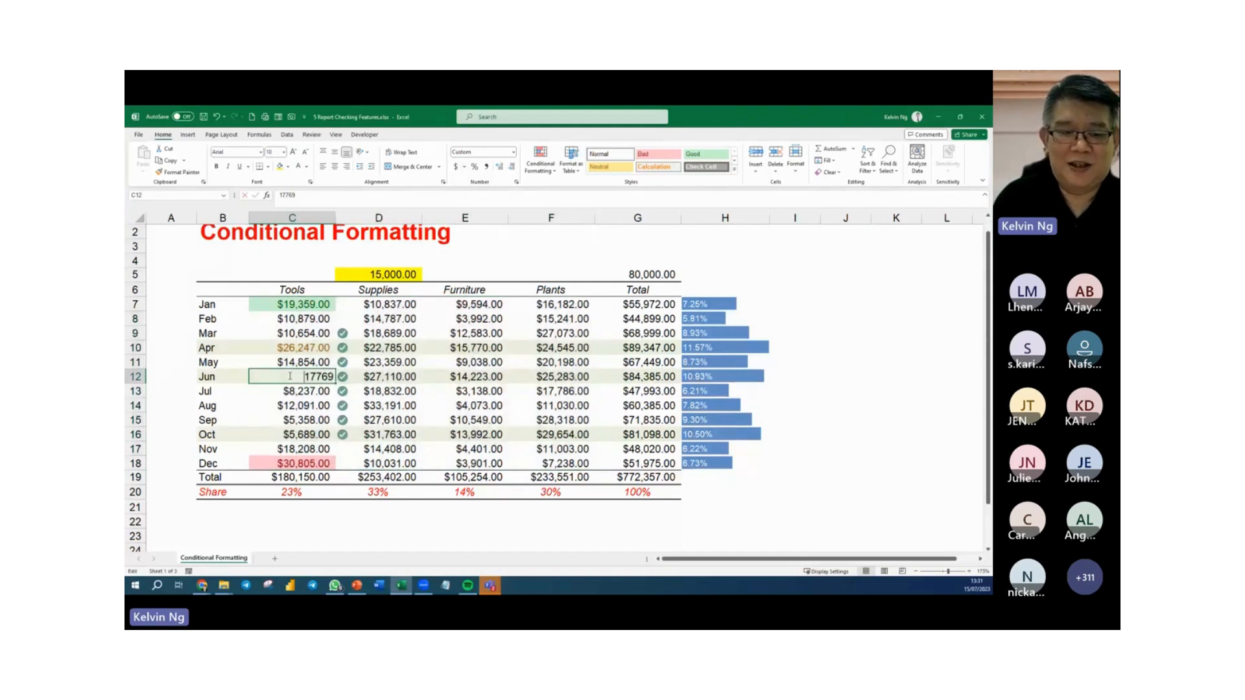
key("Delete")
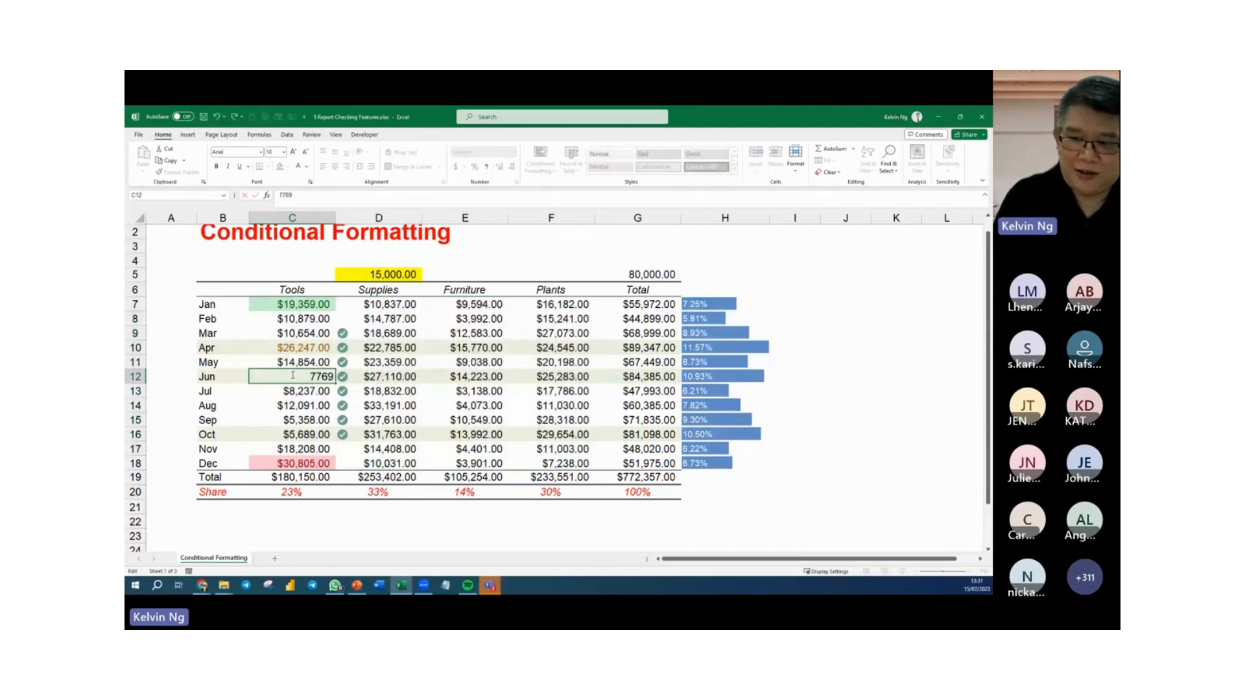
key("Return")
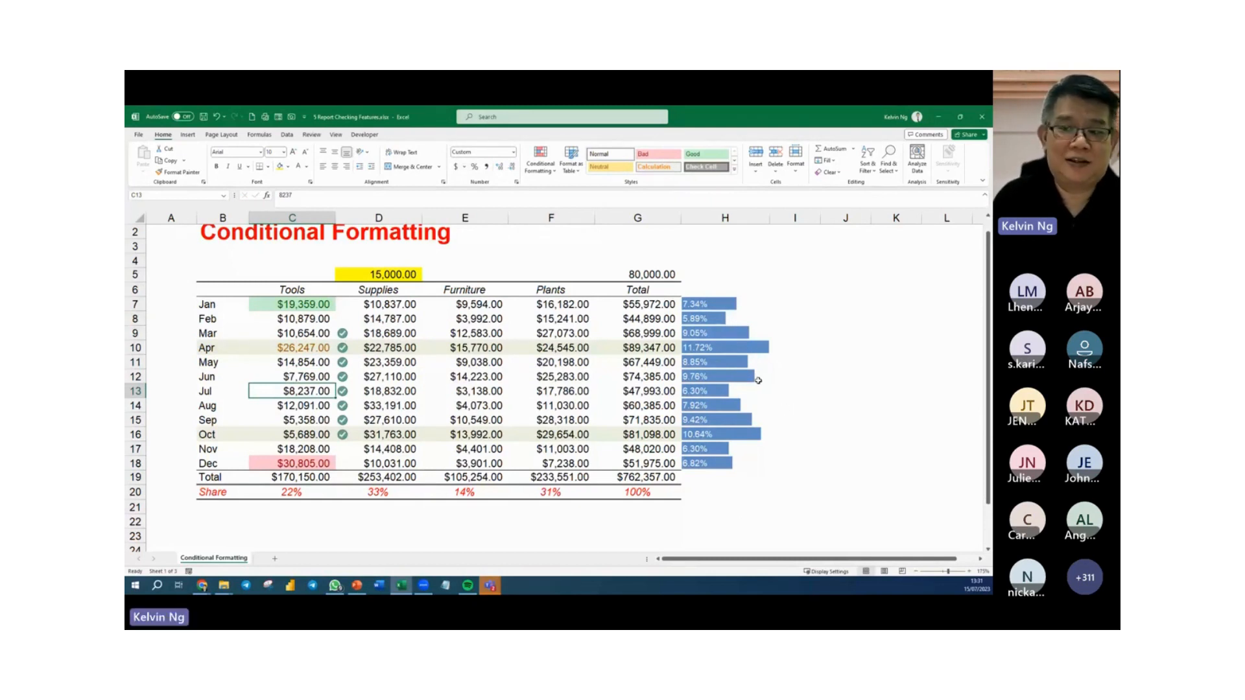
left_click(851, 430)
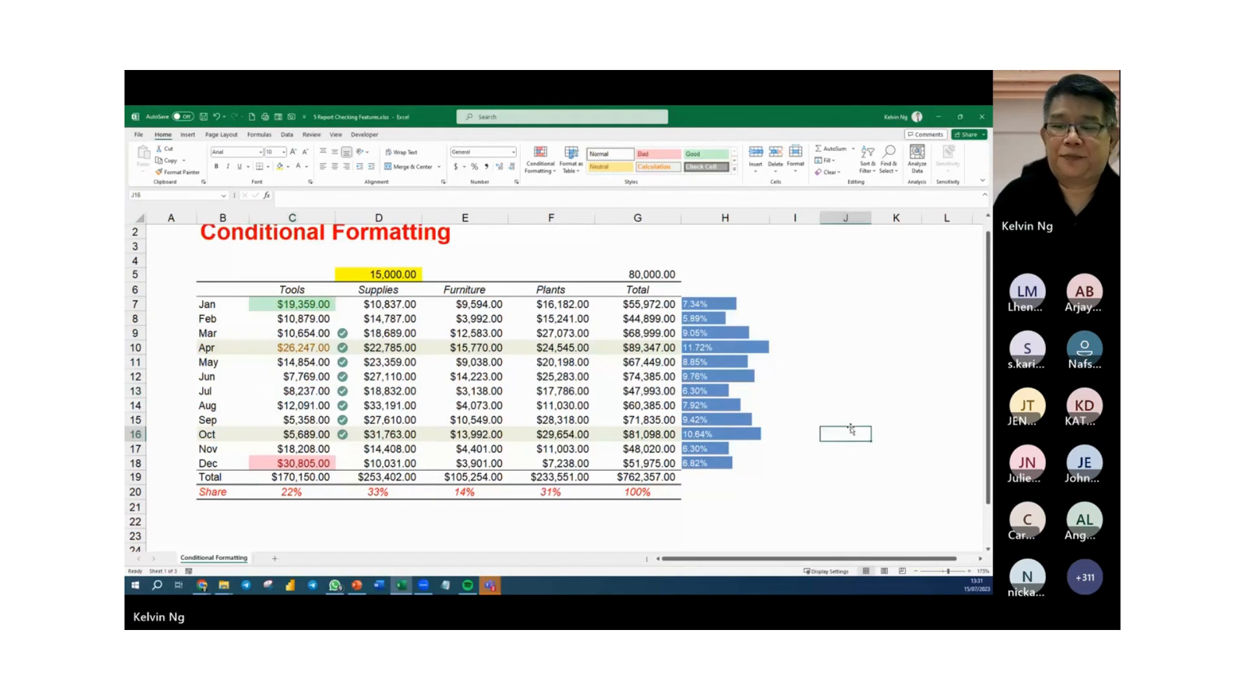